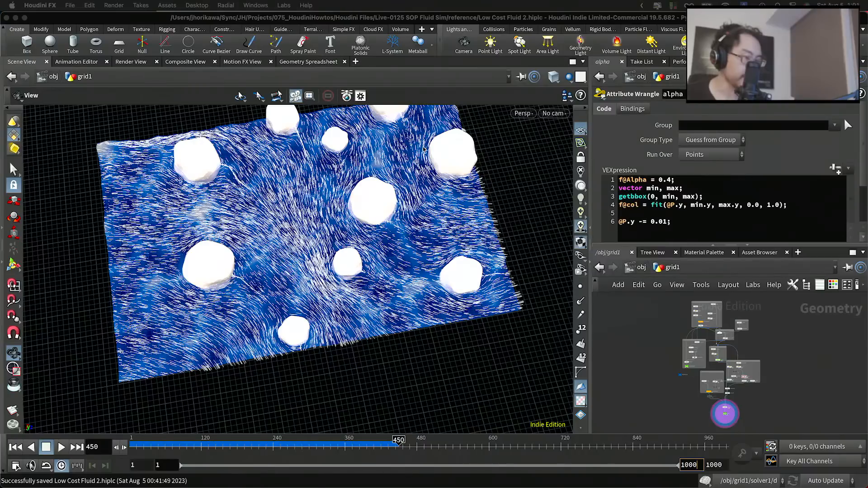
# Play the finished fluid simulation and examine the particle flow around the rocks and the node network.
pyautogui.click(62, 448)
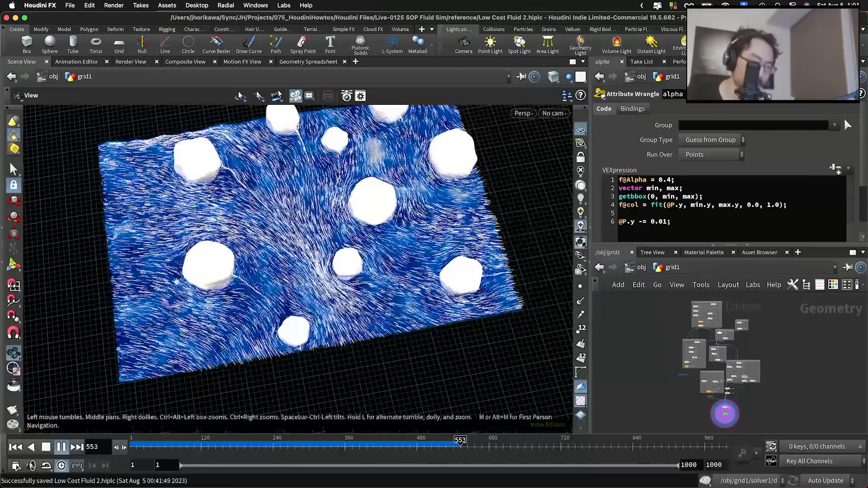
pyautogui.moveTo(190, 283); pyautogui.dragTo(203, 306)
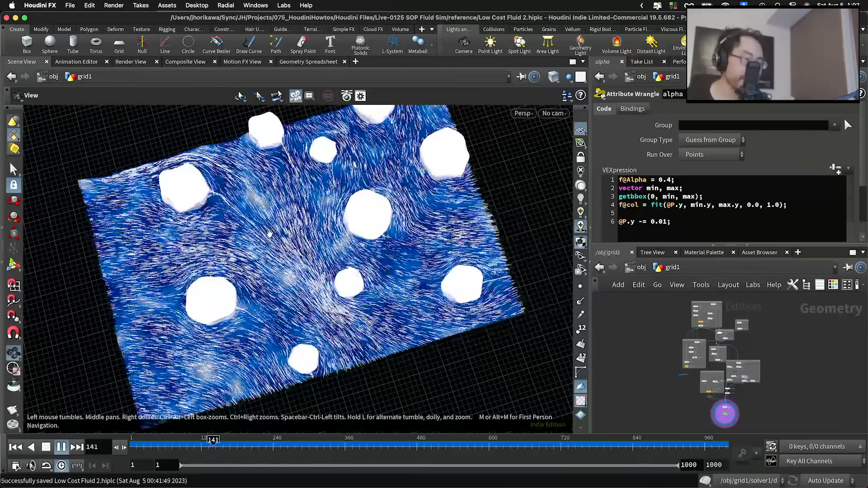
pyautogui.moveTo(270, 234); pyautogui.dragTo(355, 263)
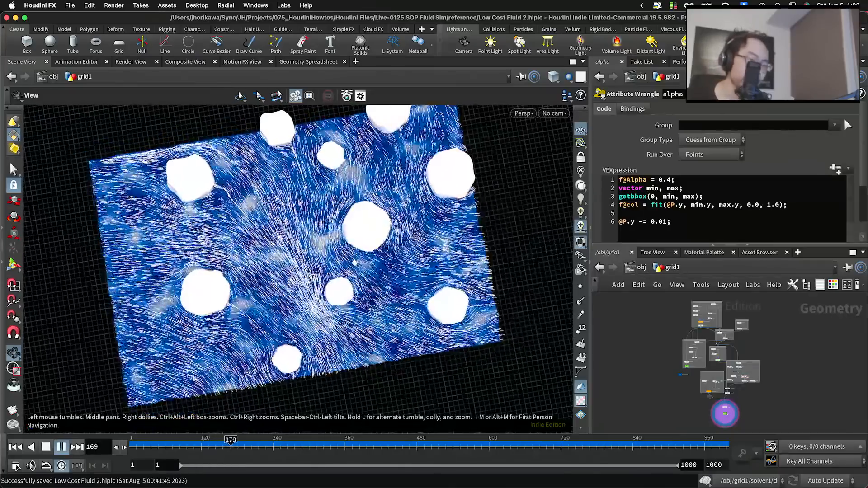
pyautogui.scroll(-2, 657, 374)
pyautogui.scroll(5, 662, 377)
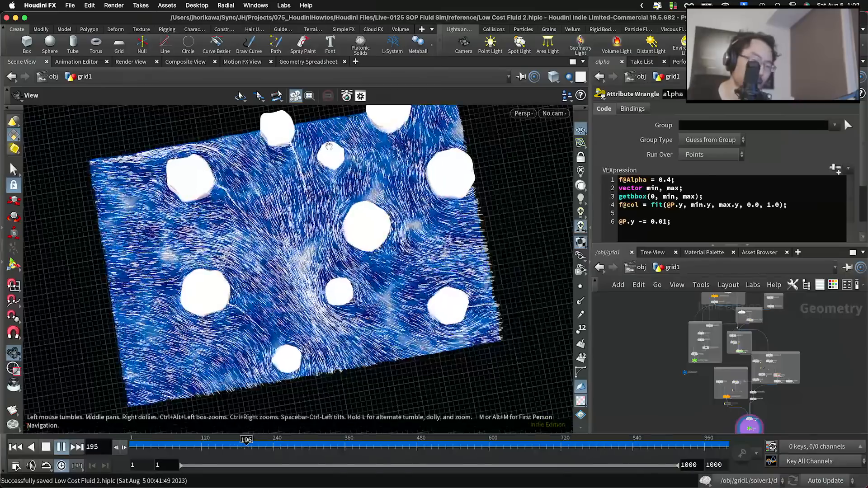
pyautogui.scroll(6, 746, 343)
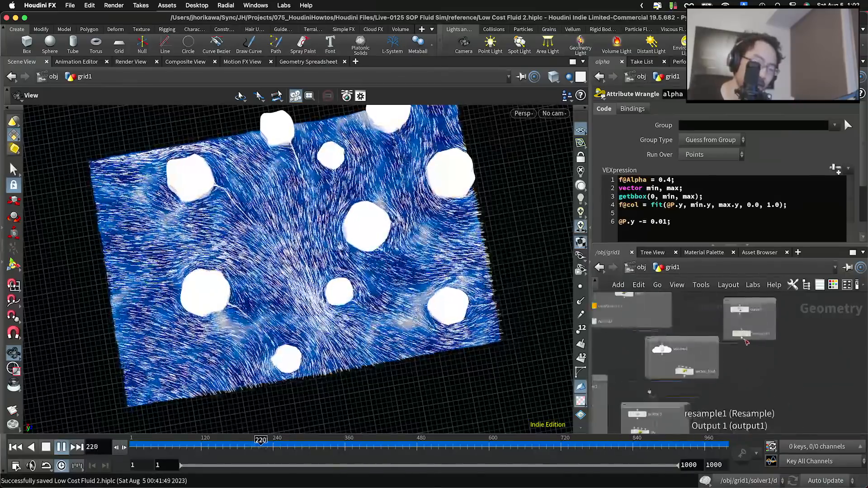
pyautogui.scroll(3, 747, 342)
pyautogui.moveTo(316, 253); pyautogui.dragTo(302, 250)
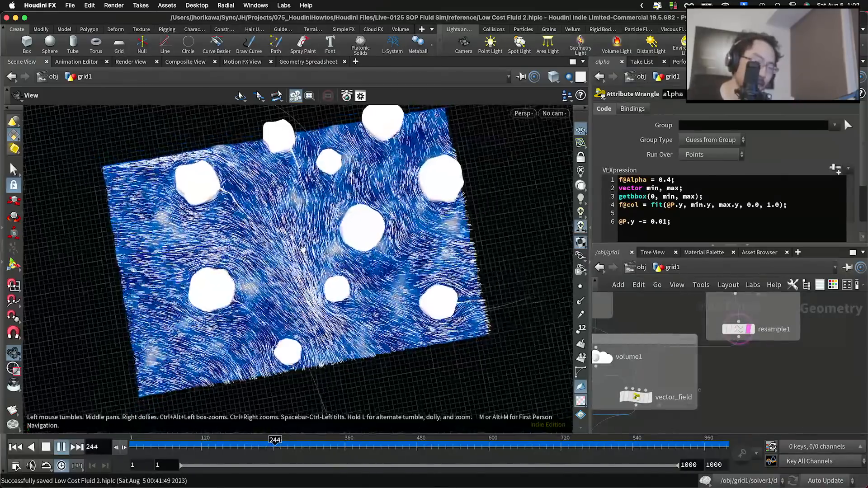
pyautogui.scroll(-5, 467, 305)
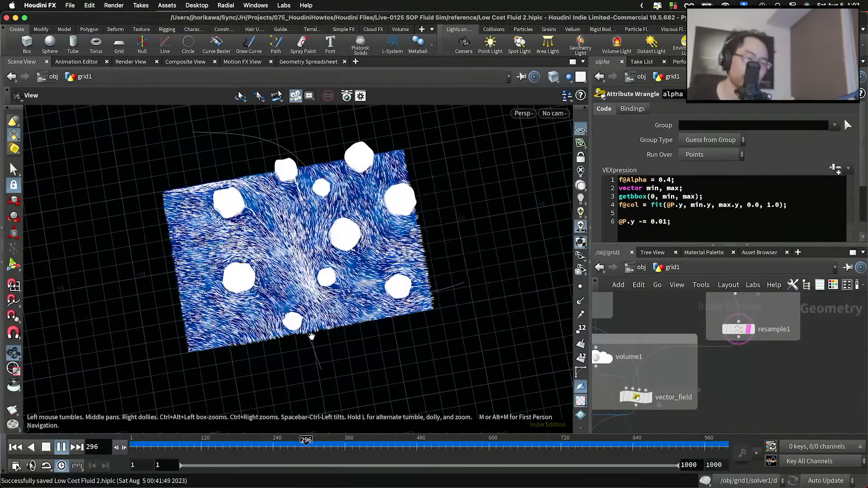
pyautogui.scroll(1, 312, 337)
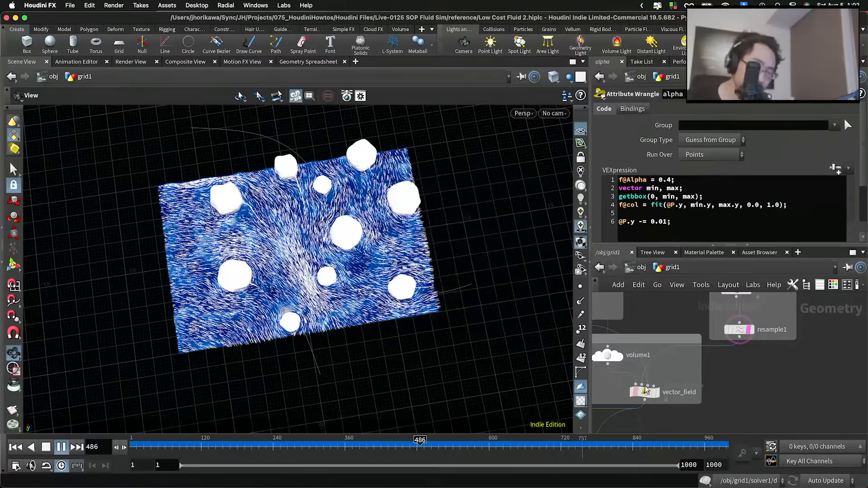
# Set the CONTROLLER node's rock seed to 1.99 and replay the simulation from the start.
pyautogui.scroll(-5, 646, 384)
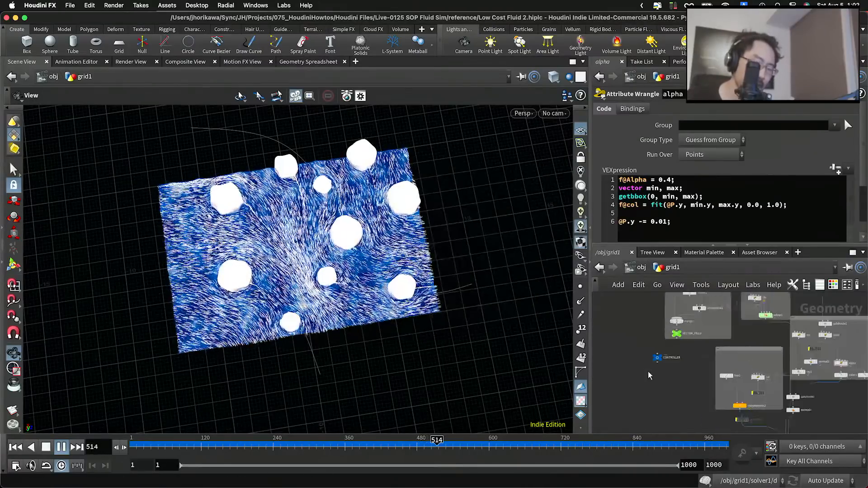
pyautogui.scroll(1, 648, 376)
pyautogui.click(658, 357)
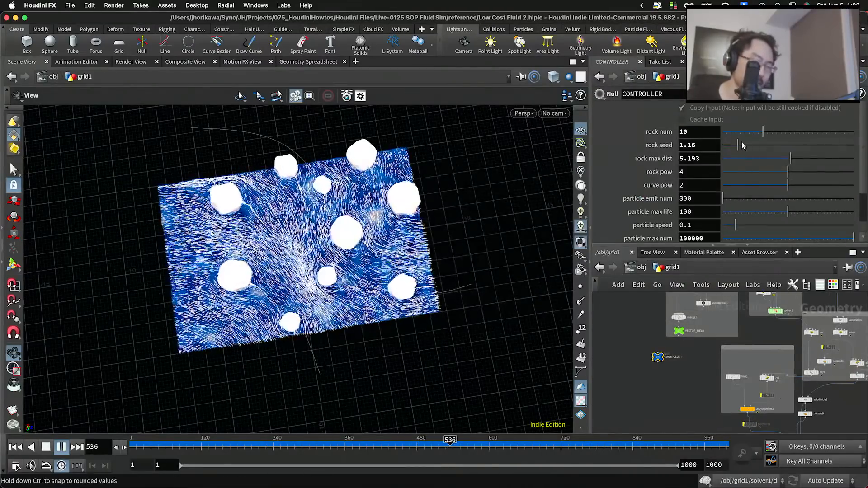
pyautogui.moveTo(742, 145); pyautogui.dragTo(750, 146)
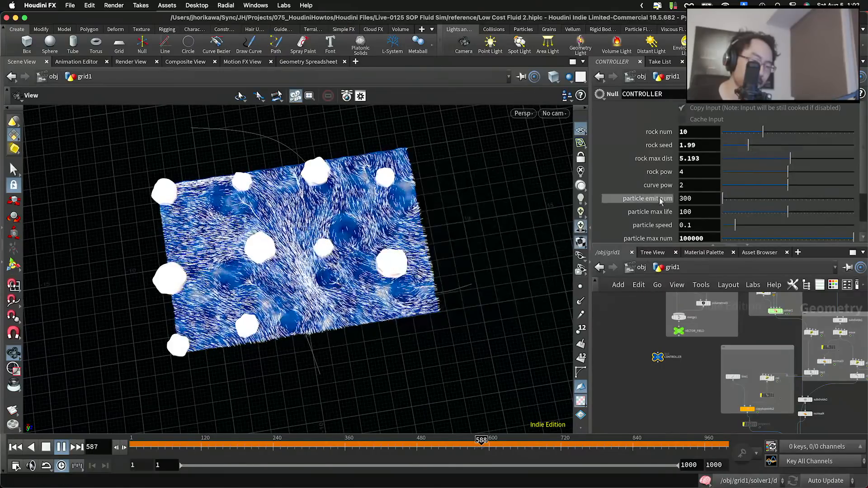
pyautogui.click(49, 448)
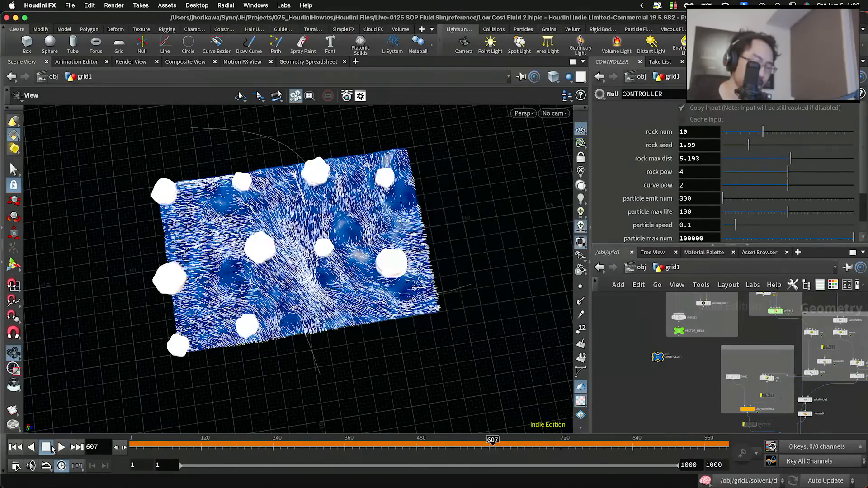
pyautogui.click(61, 448)
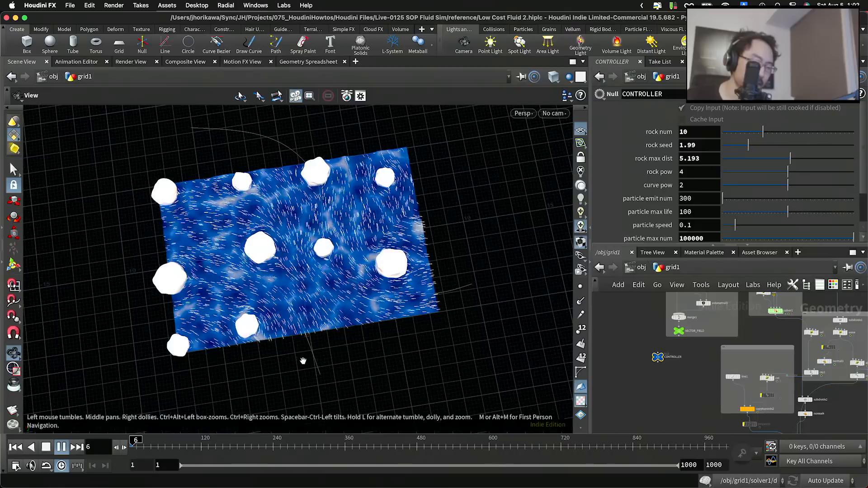
# Set the CONTROLLER node's rock seed to 5.26 and stop the simulation playback at frame 1.
pyautogui.click(770, 145)
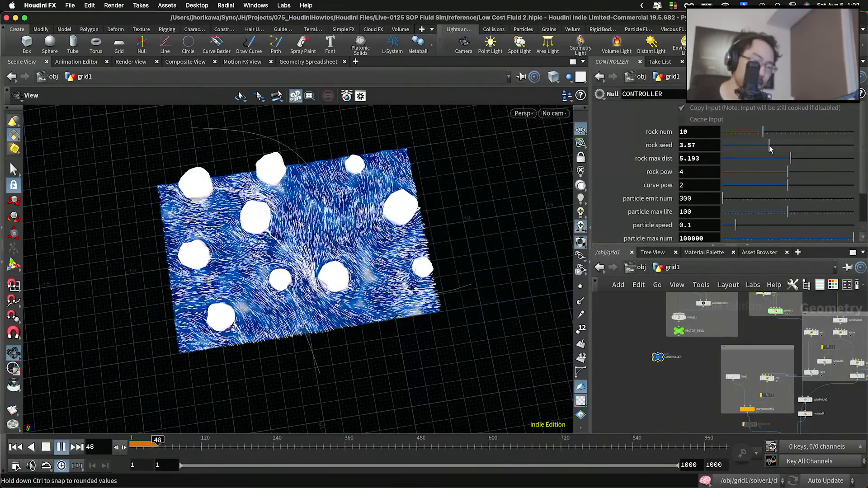
pyautogui.moveTo(770, 146); pyautogui.dragTo(792, 144)
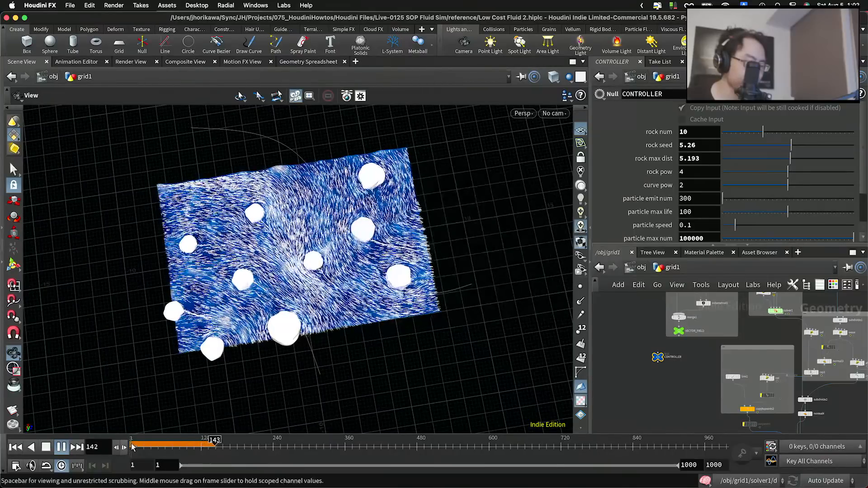
pyautogui.click(46, 447)
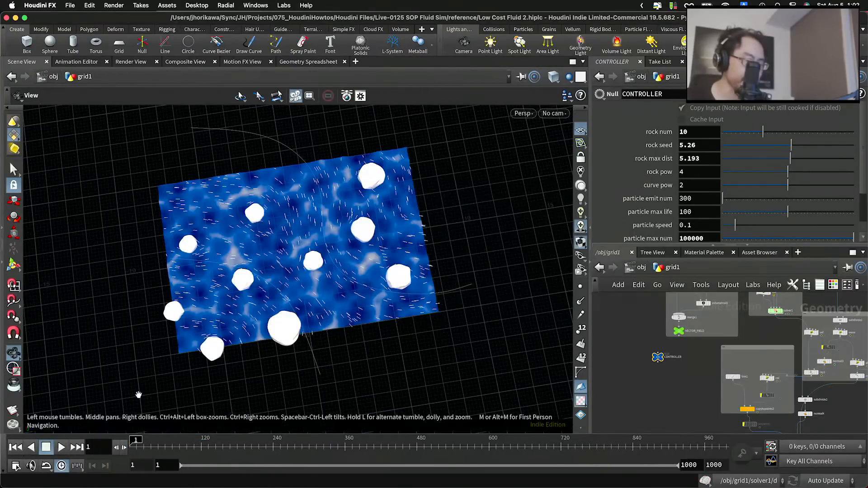
pyautogui.press('super+s')
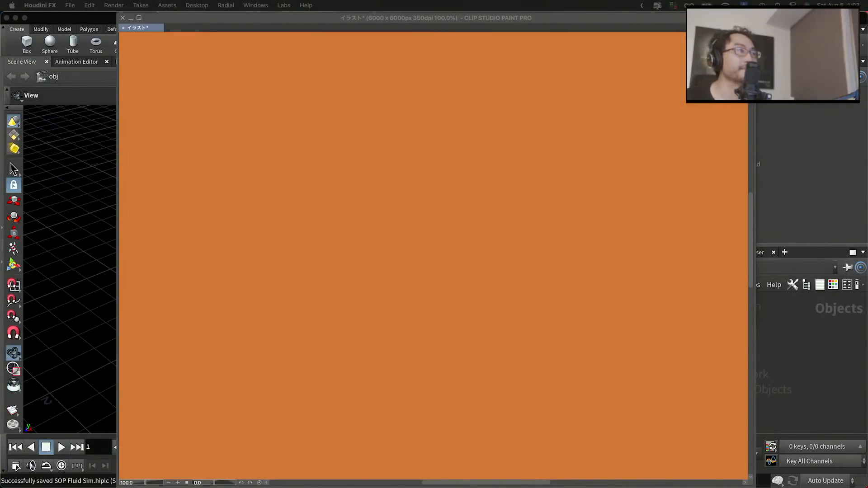
# In Houdini's empty SOP Fluid Sim scene, enlarge the network editor and add a Geometry object.
pyautogui.click(853, 214)
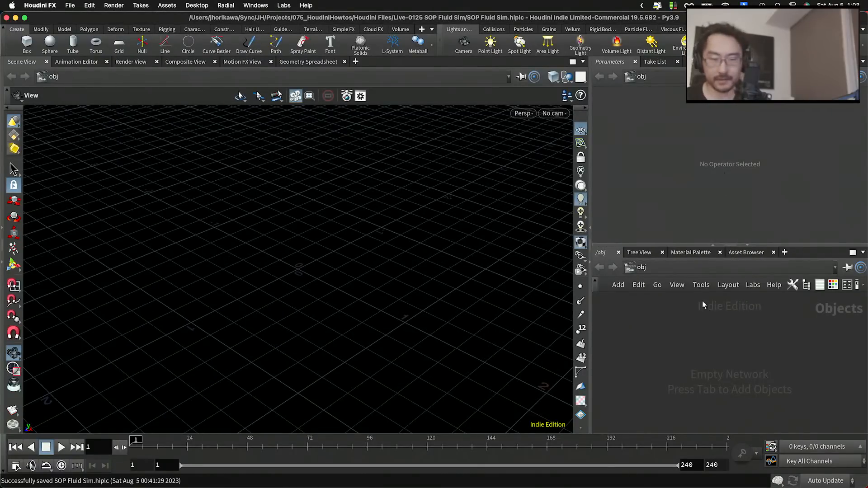
pyautogui.moveTo(688, 241); pyautogui.dragTo(688, 208)
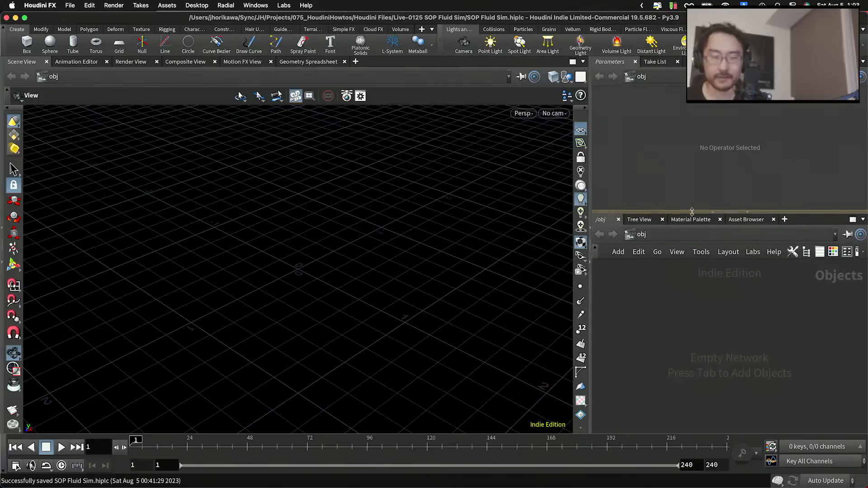
pyautogui.press('Tab')
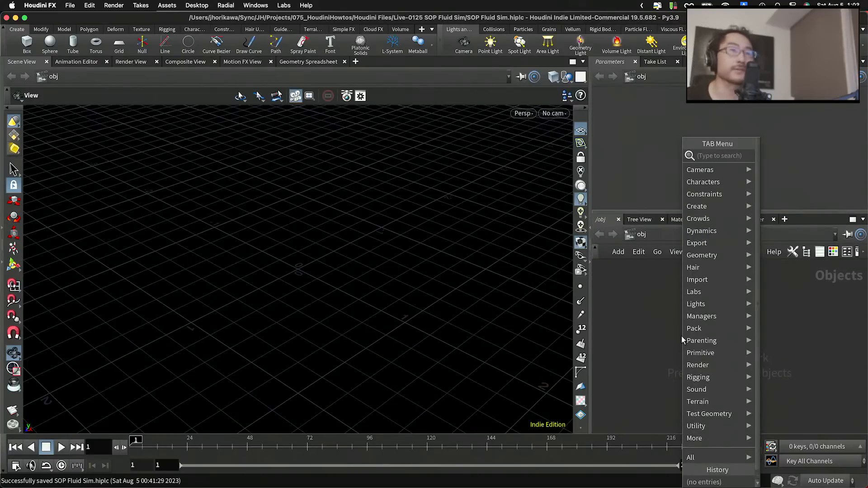
pyautogui.write('geom')
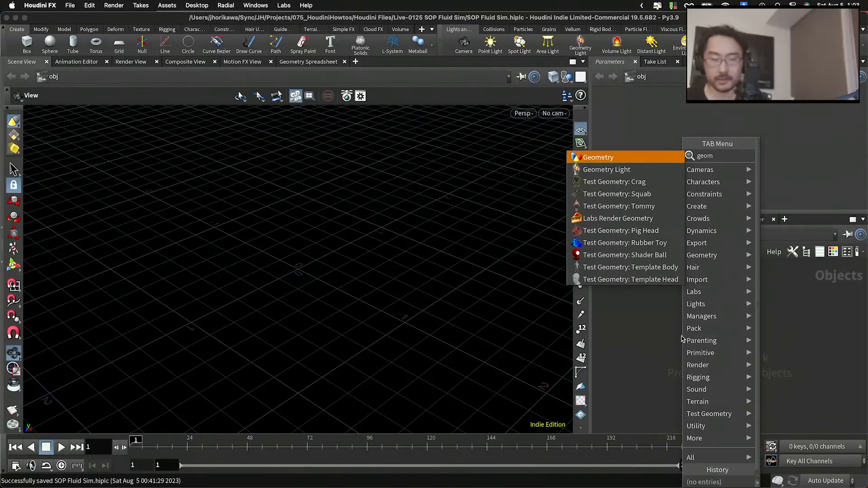
pyautogui.press('Return')
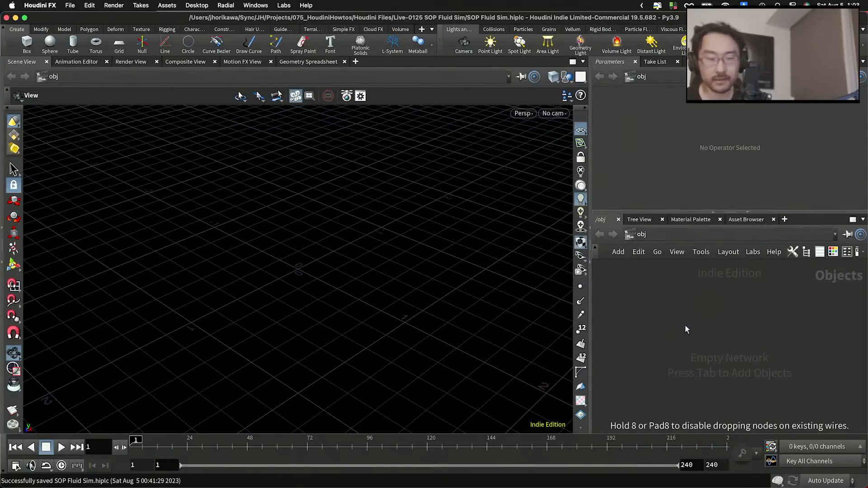
pyautogui.click(685, 327)
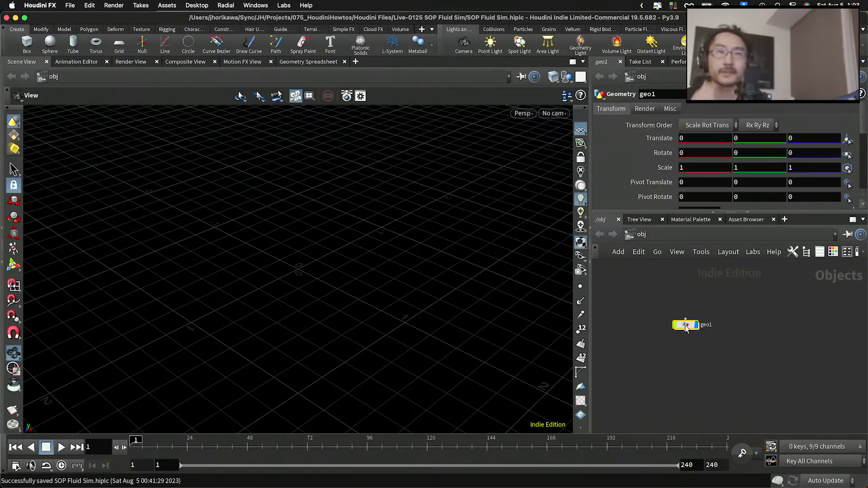
pyautogui.moveTo(686, 327)
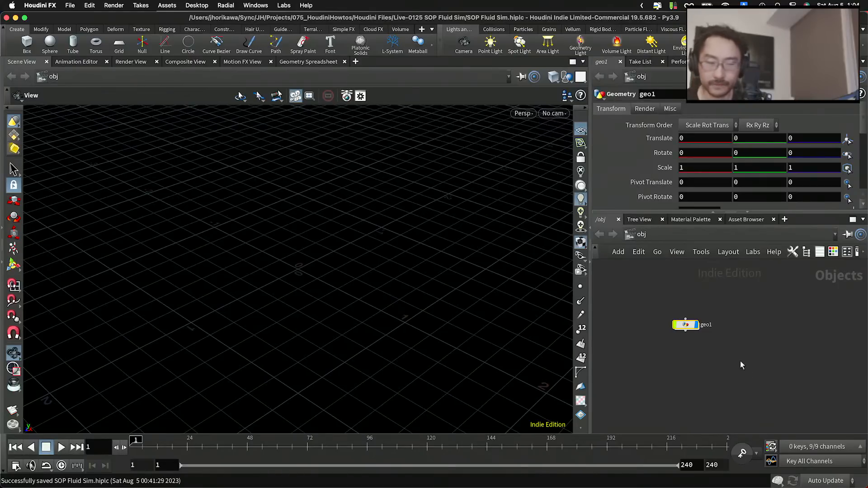
# Go inside the geometry object and add a Grid node, bringing the whole grid into view.
pyautogui.scroll(3, 695, 327)
pyautogui.doubleClick(682, 322)
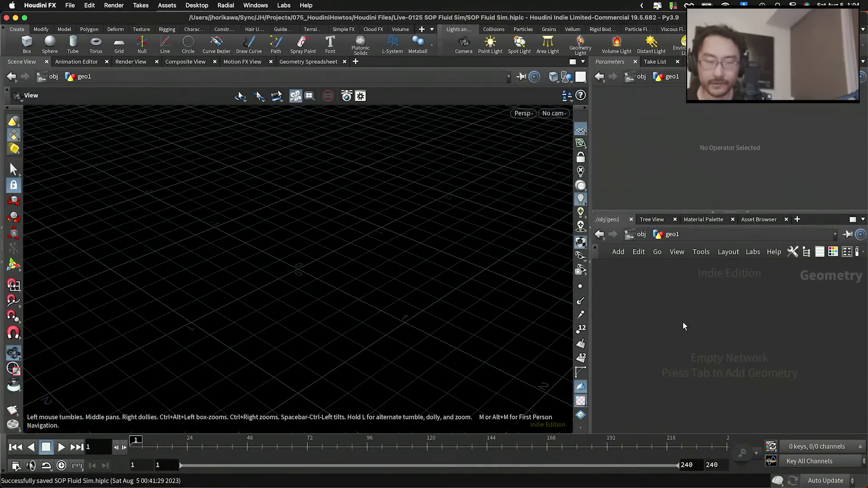
pyautogui.press('Tab')
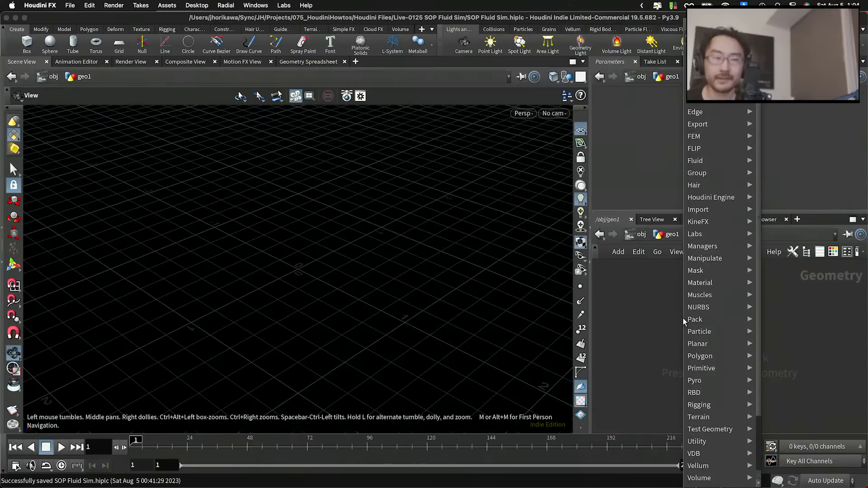
pyautogui.press('Escape')
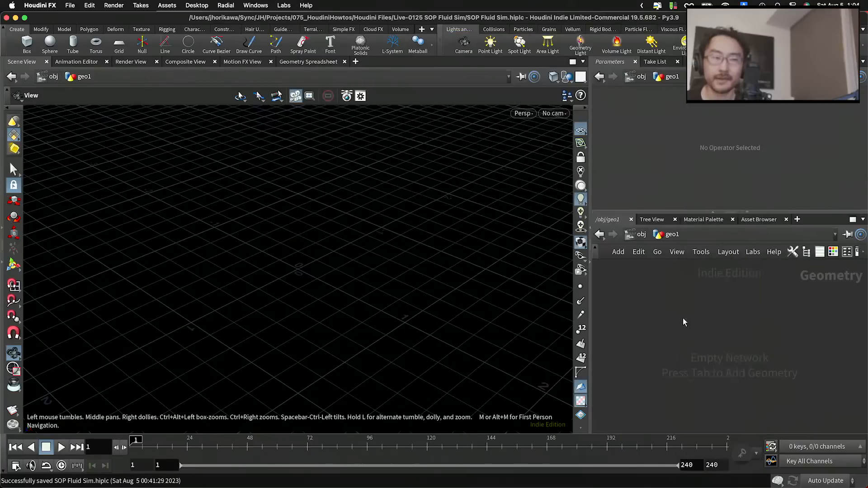
pyautogui.click(706, 317)
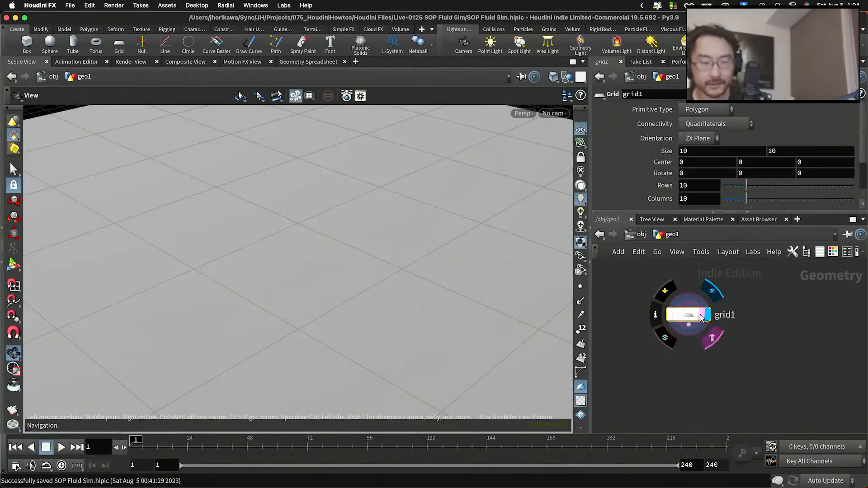
pyautogui.moveTo(425, 213); pyautogui.dragTo(336, 276, button='right')
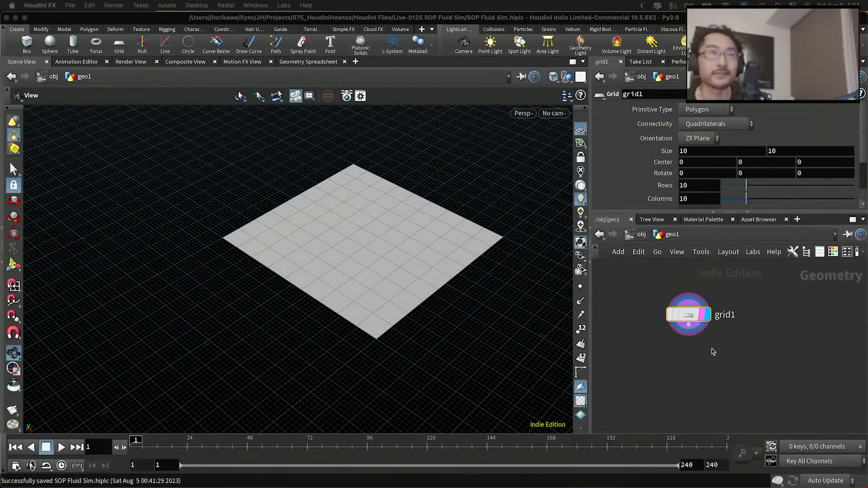
# Set the grid's rows and columns to 2 each.
pyautogui.click(723, 357)
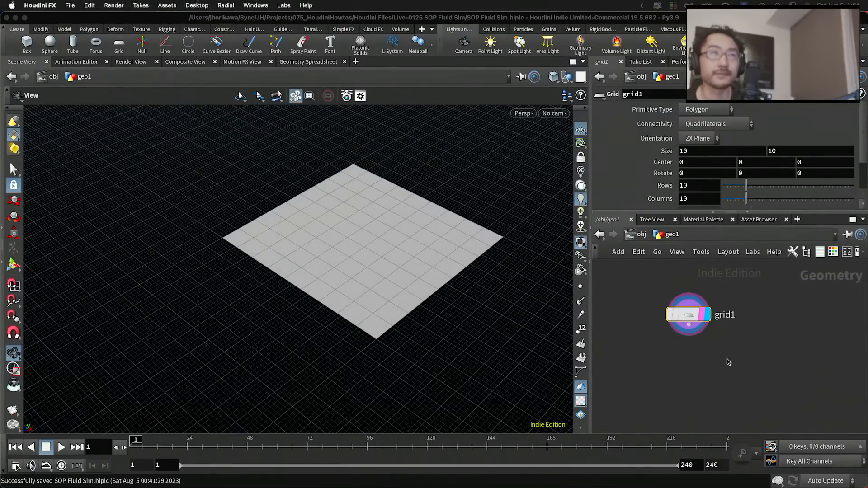
pyautogui.click(683, 186)
pyautogui.write('2')
pyautogui.press('Tab')
pyautogui.write('2')
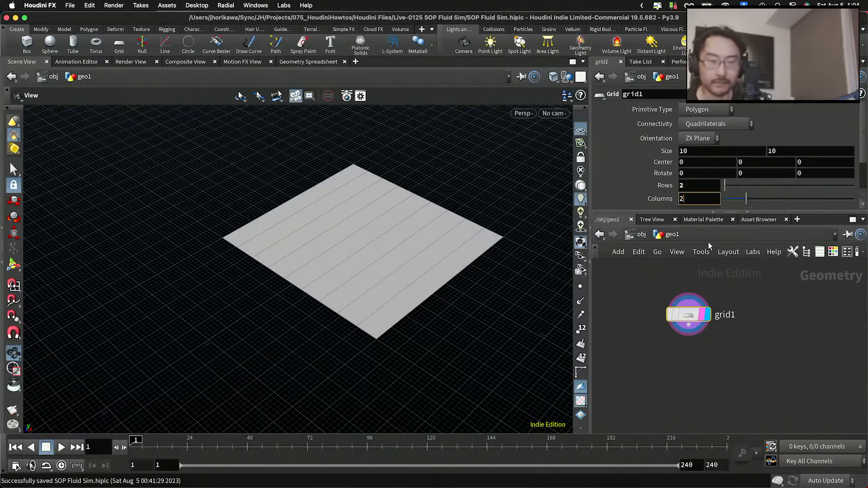
pyautogui.click(742, 379)
pyautogui.moveTo(454, 264); pyautogui.dragTo(454, 273)
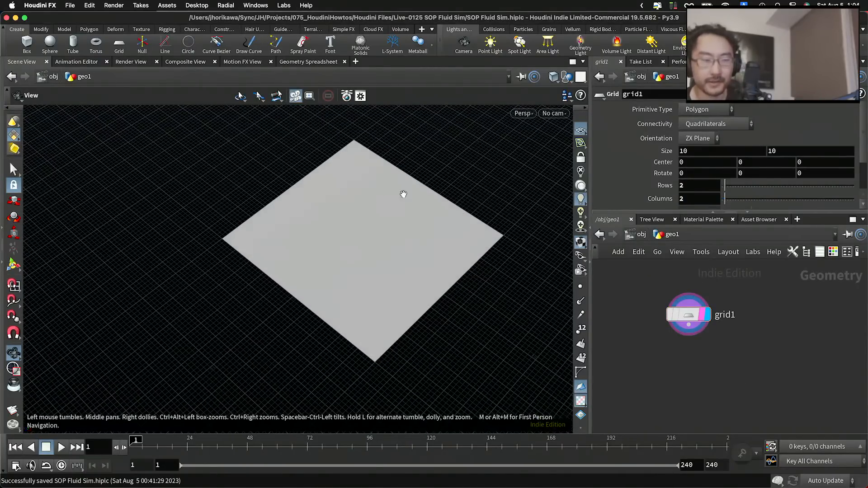
pyautogui.moveTo(388, 277); pyautogui.dragTo(413, 253)
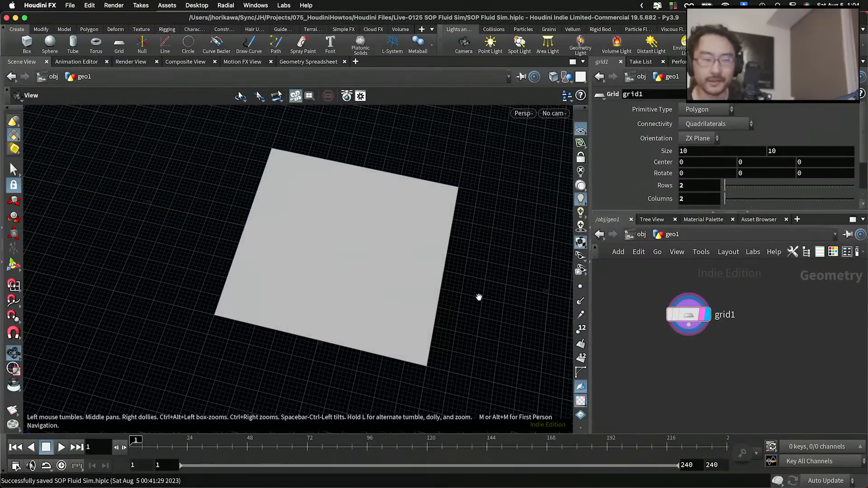
pyautogui.moveTo(479, 297); pyautogui.dragTo(450, 320)
pyautogui.scroll(-2, 718, 351)
pyautogui.moveTo(773, 378); pyautogui.dragTo(719, 351, button='middle')
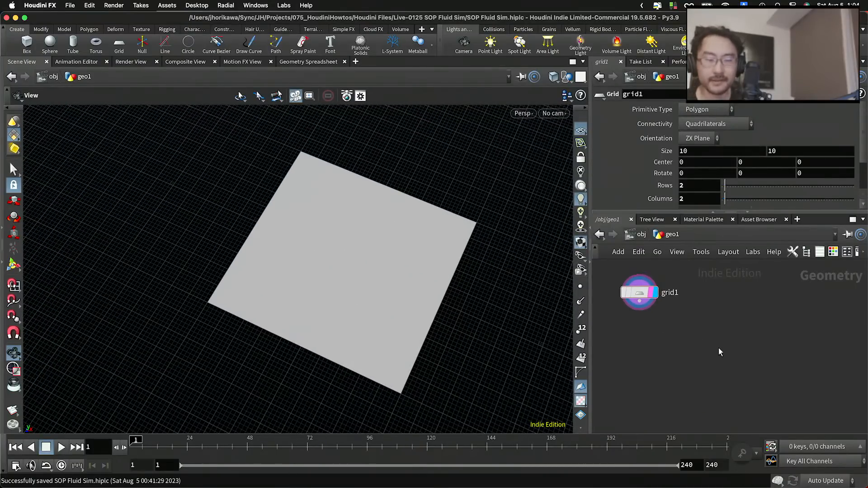
pyautogui.moveTo(342, 259); pyautogui.dragTo(293, 265, button='right')
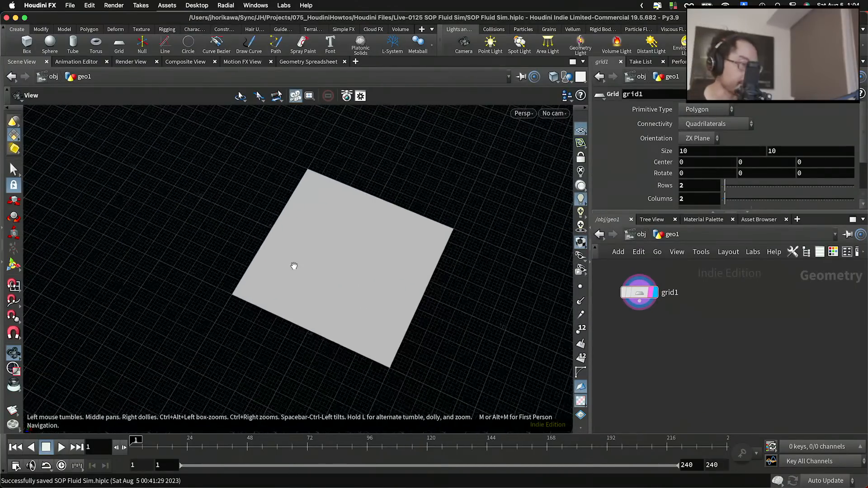
pyautogui.moveTo(292, 265); pyautogui.dragTo(267, 295, button='middle')
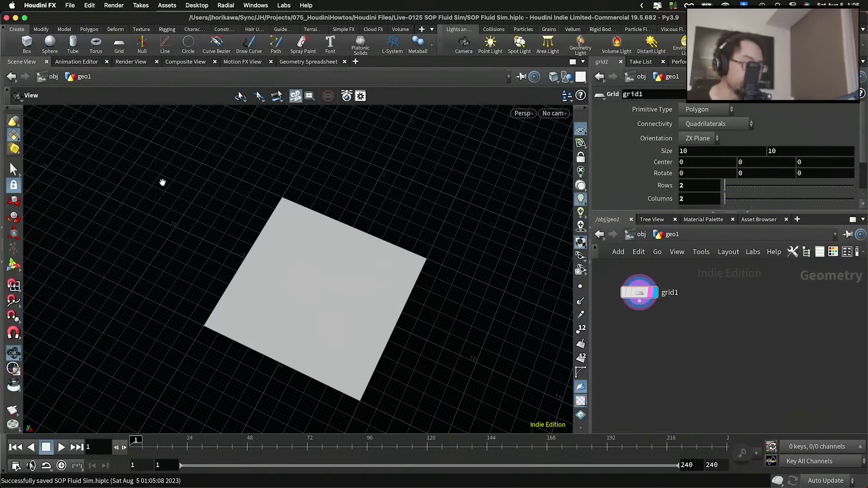
pyautogui.rightClick(167, 163)
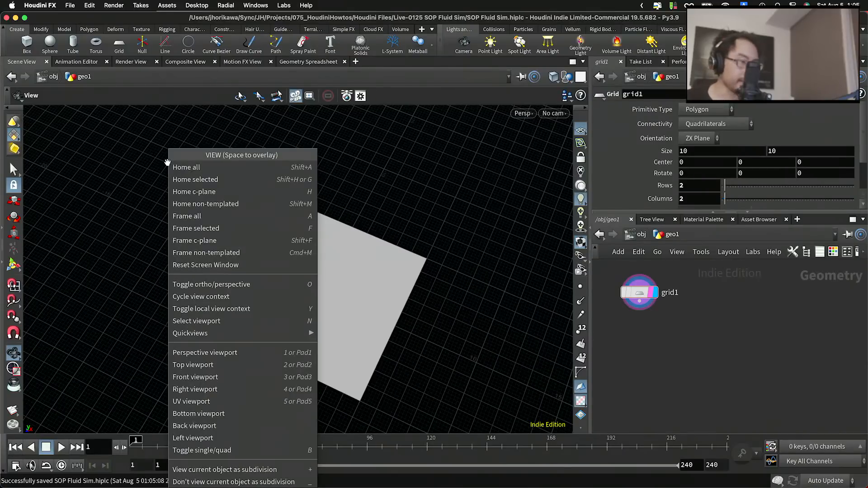
pyautogui.press('Escape')
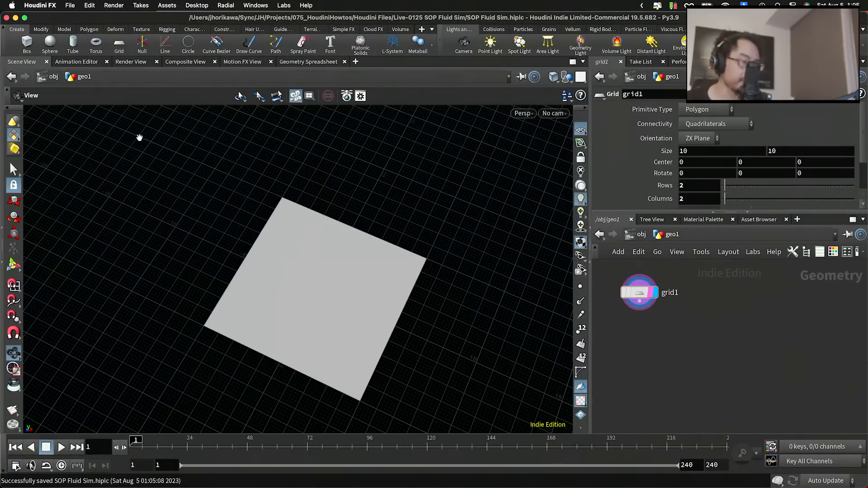
# Add a Curve Polygon node to the geometry network, ready for drawing over the grid.
pyautogui.press('Tab')
pyautogui.write('polyc')
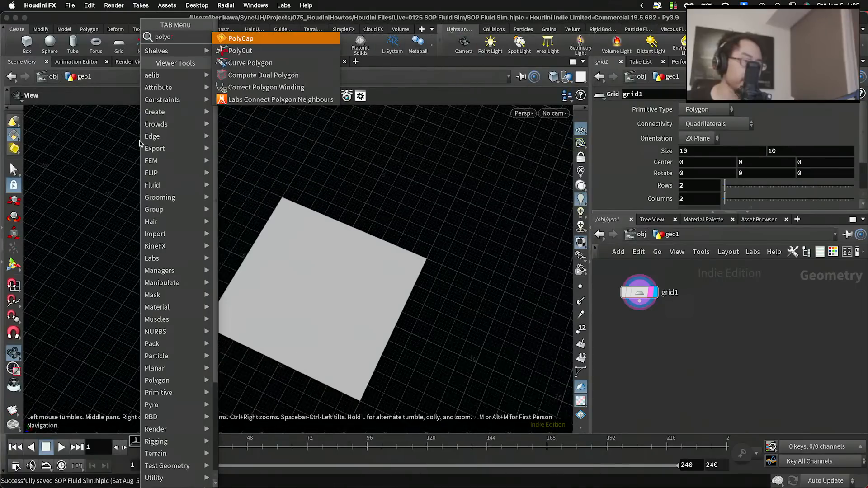
pyautogui.write('u')
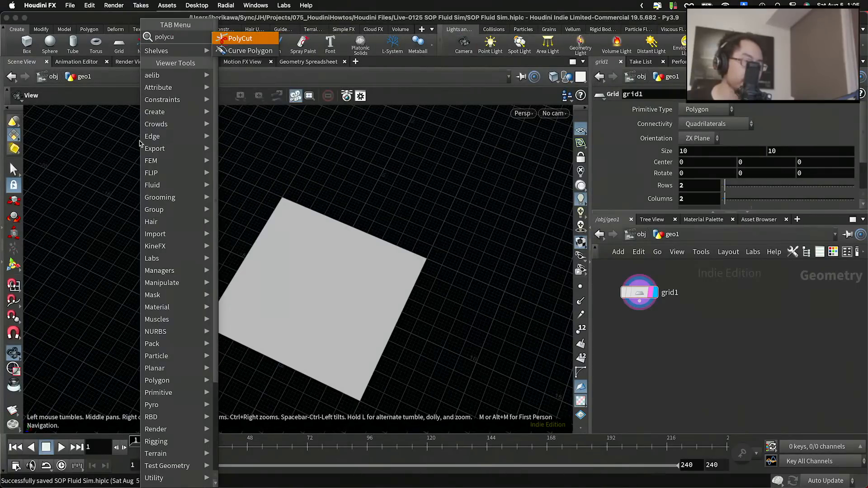
pyautogui.press('BackSpace')
pyautogui.press('BackSpace')
pyautogui.press('BackSpace')
pyautogui.press('BackSpace')
pyautogui.press('BackSpace')
pyautogui.press('BackSpace')
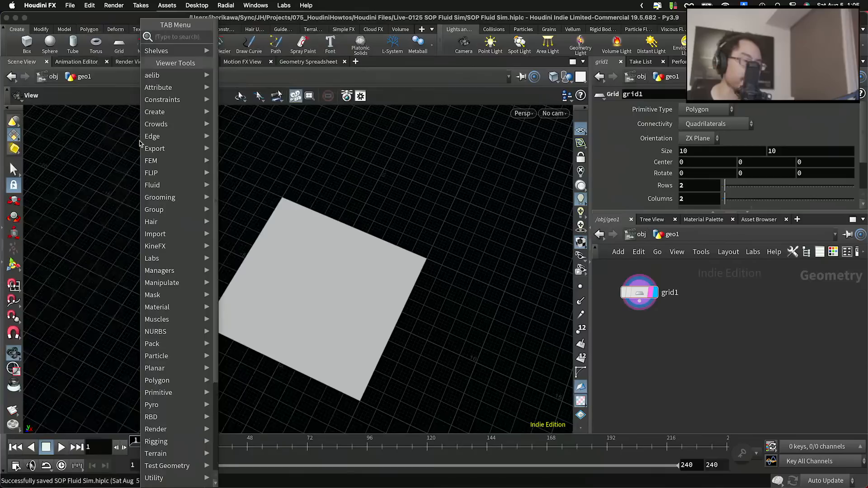
pyautogui.write('curve')
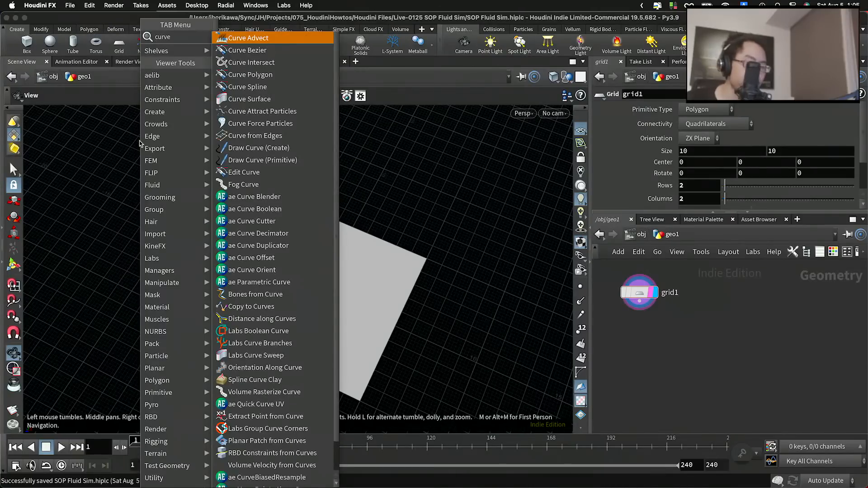
pyautogui.click(263, 75)
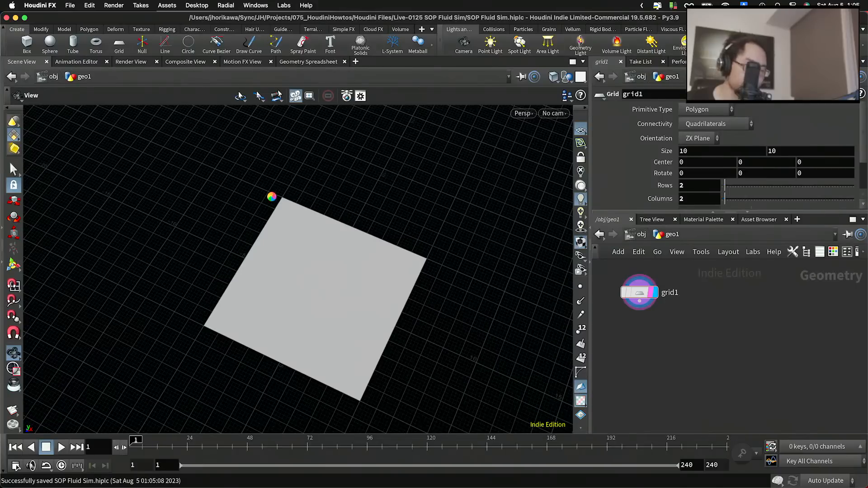
pyautogui.click(260, 208)
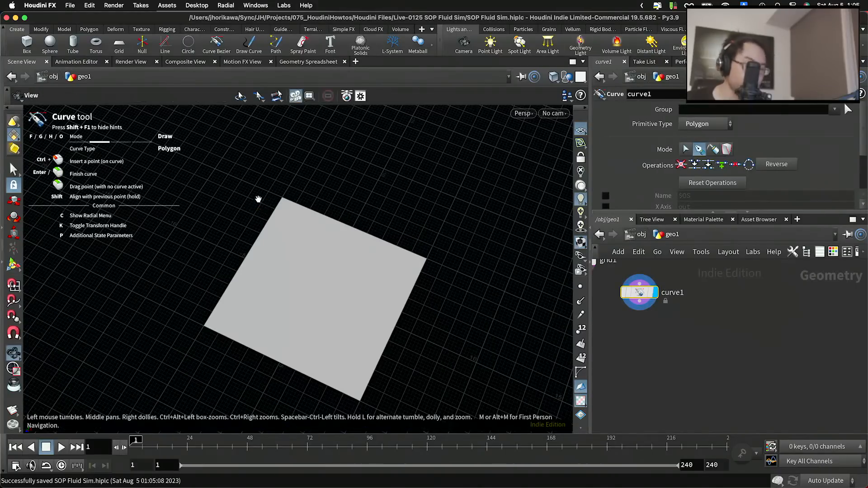
# Draw and finish an open seven-point polygon curve winding across the upper part of the grid and past its edges.
pyautogui.keyDown('alt'); pyautogui.moveTo(259, 199); pyautogui.dragTo(277, 209); pyautogui.keyUp('alt')
pyautogui.click(216, 190)
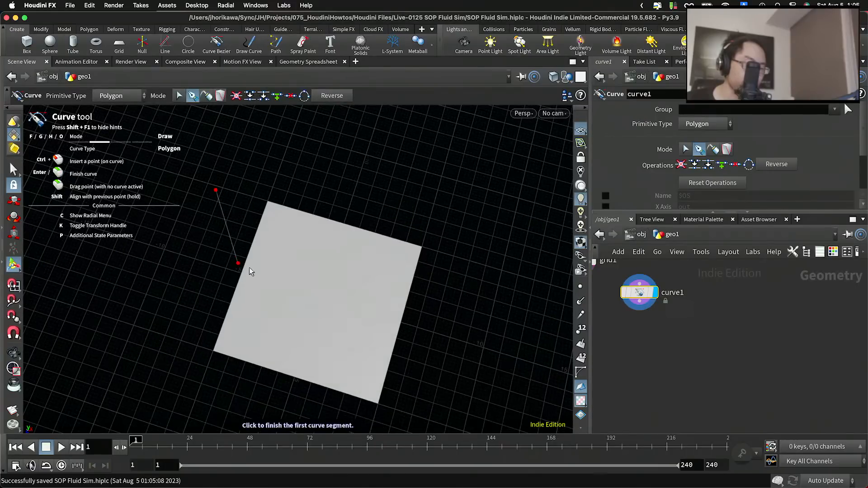
pyautogui.click(239, 263)
pyautogui.click(312, 296)
pyautogui.click(359, 259)
pyautogui.click(395, 251)
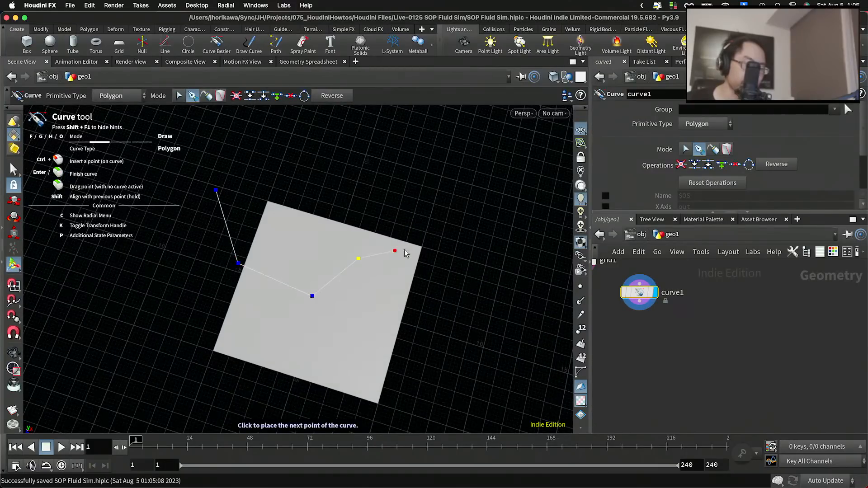
pyautogui.click(431, 234)
pyautogui.click(481, 277)
pyautogui.click(477, 304)
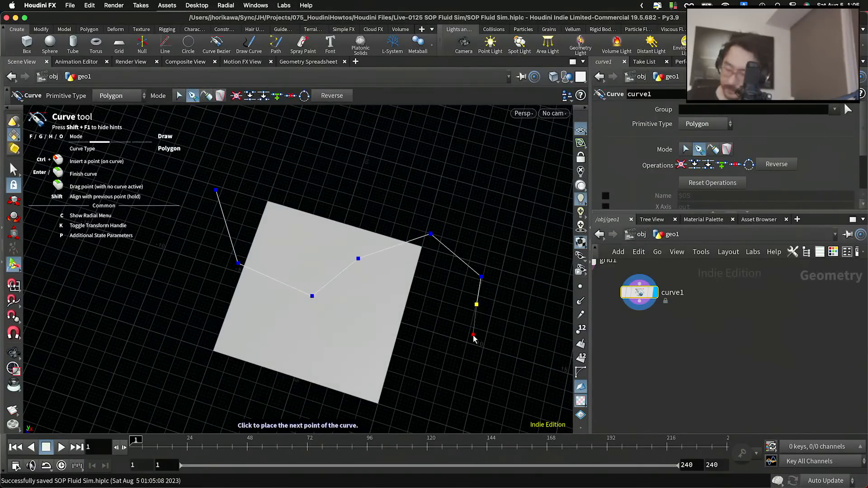
pyautogui.press('Return')
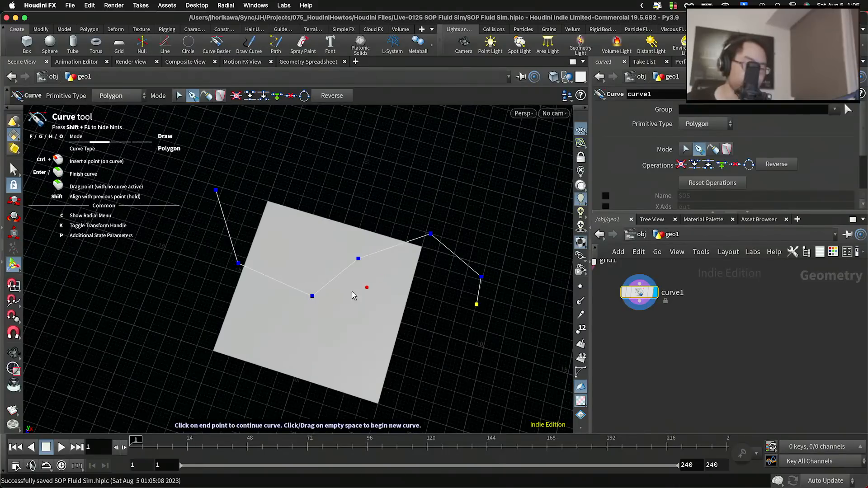
# Draw a second open six-point curve across the lower part of the grid, finish it and switch to the Select tool.
pyautogui.click(183, 317)
pyautogui.click(232, 312)
pyautogui.click(274, 326)
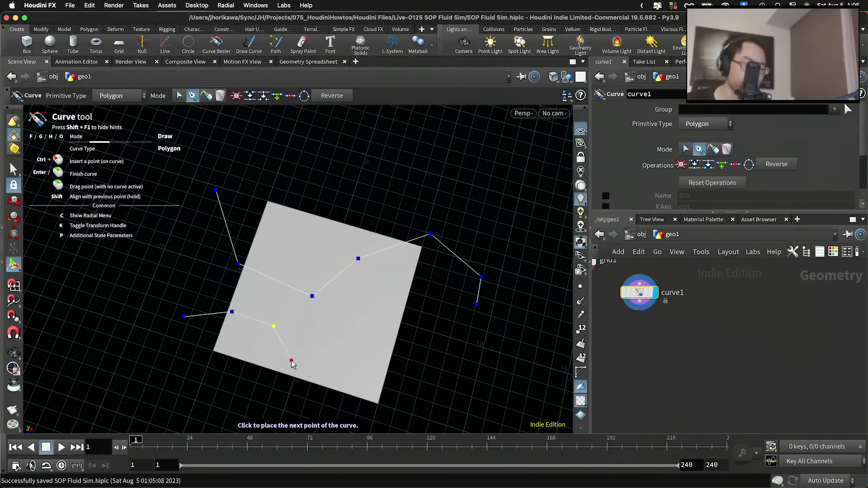
pyautogui.click(291, 361)
pyautogui.click(357, 339)
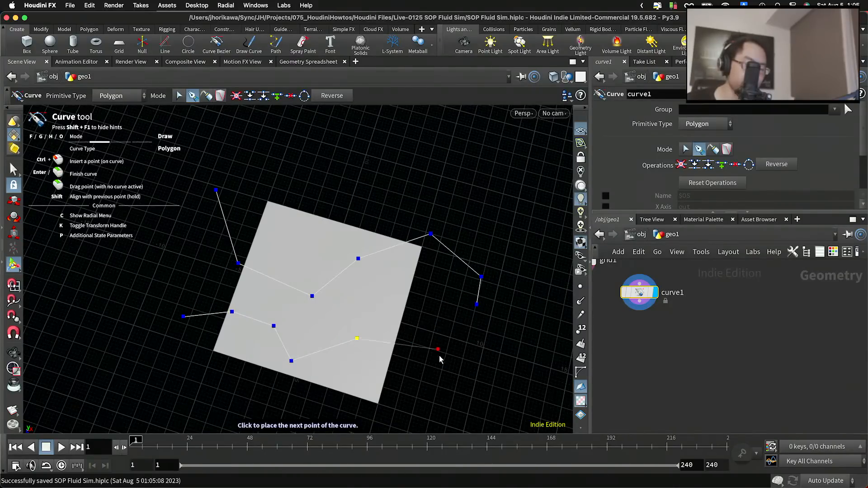
pyautogui.press('Escape')
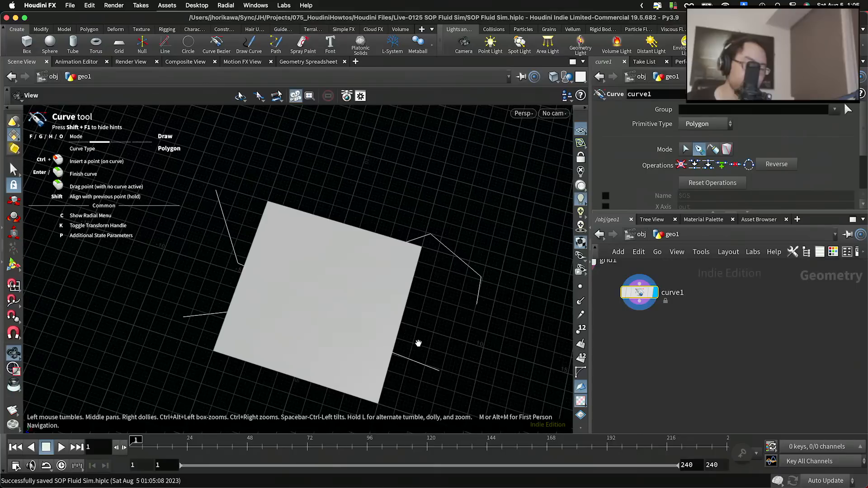
pyautogui.moveTo(419, 344); pyautogui.dragTo(286, 266)
pyautogui.press('Return')
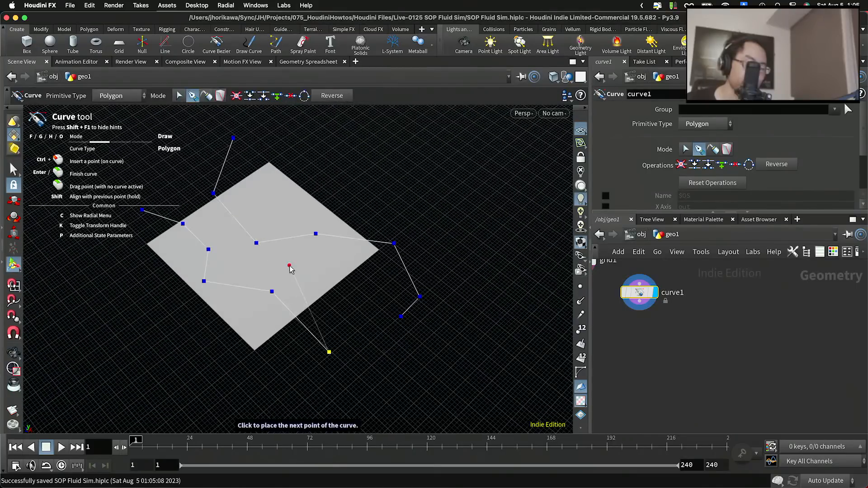
pyautogui.press('Return')
pyautogui.press('Escape')
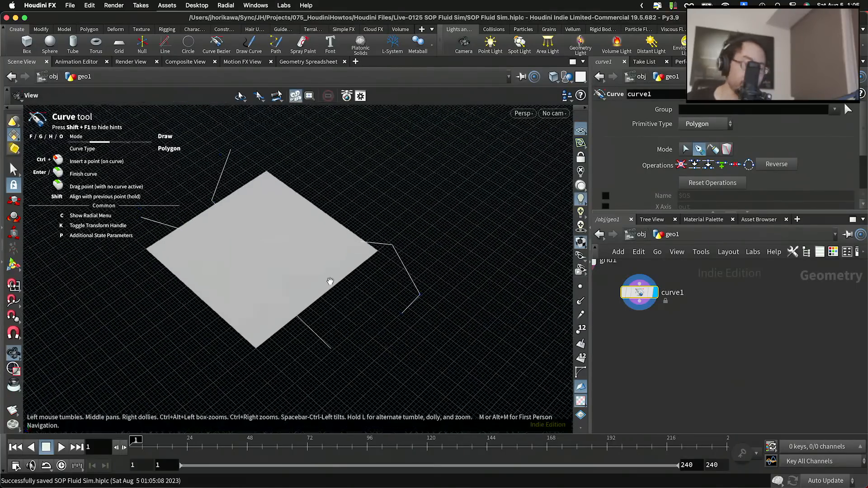
pyautogui.moveTo(330, 281); pyautogui.dragTo(304, 283)
pyautogui.press('space')
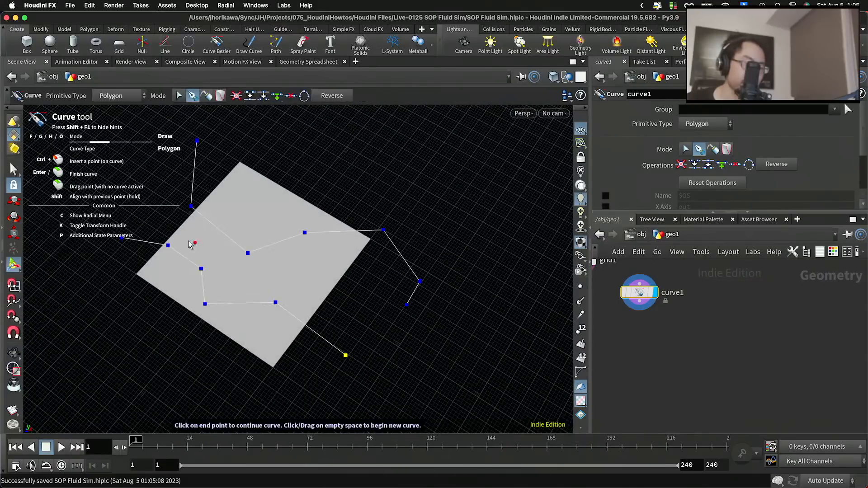
pyautogui.press('s')
pyautogui.moveTo(174, 180)
pyautogui.mouseDown()
pyautogui.moveTo(213, 235)
pyautogui.moveTo(181, 180)
pyautogui.mouseUp()
pyautogui.click(292, 245)
pyautogui.moveTo(291, 245); pyautogui.dragTo(362, 267)
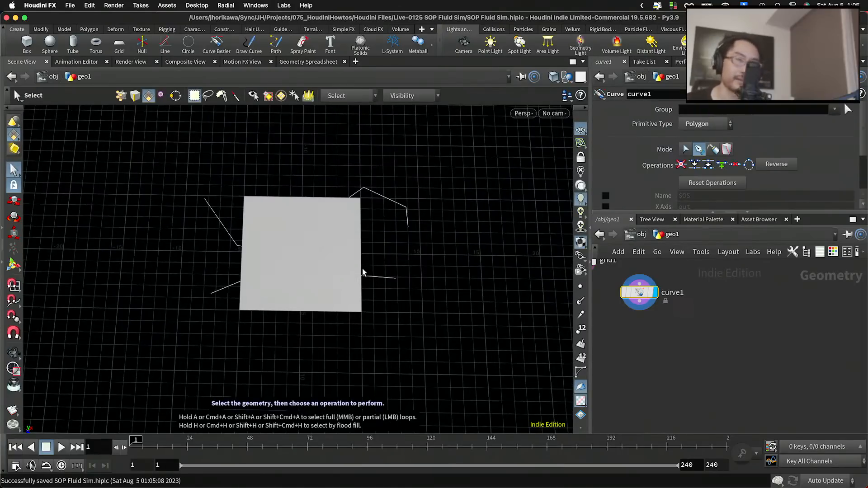
# Add a Resample node connected below curve1 and display its result.
pyautogui.moveTo(656, 333); pyautogui.dragTo(703, 332, button='middle')
pyautogui.press('Tab')
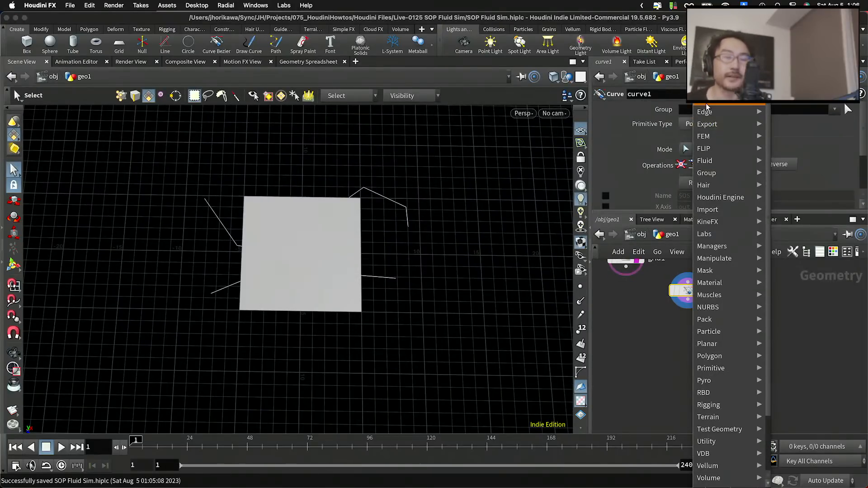
pyautogui.moveTo(707, 107)
pyautogui.click(800, 333)
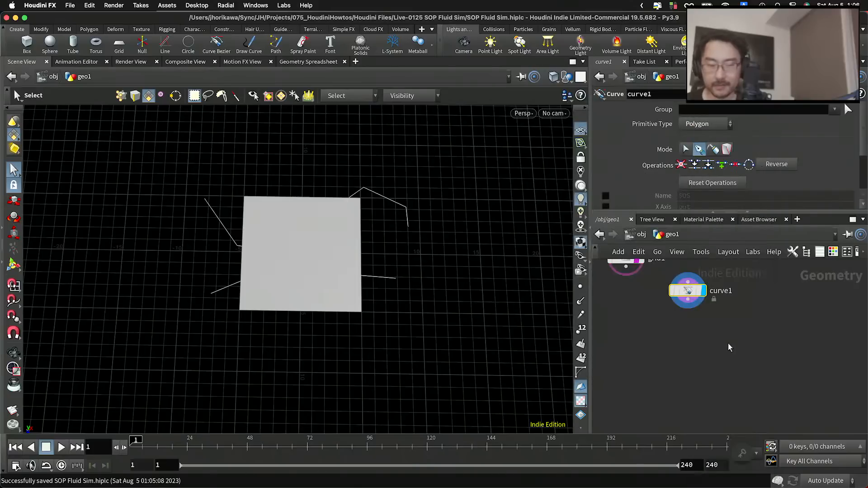
pyautogui.press('Tab')
pyautogui.write('resample')
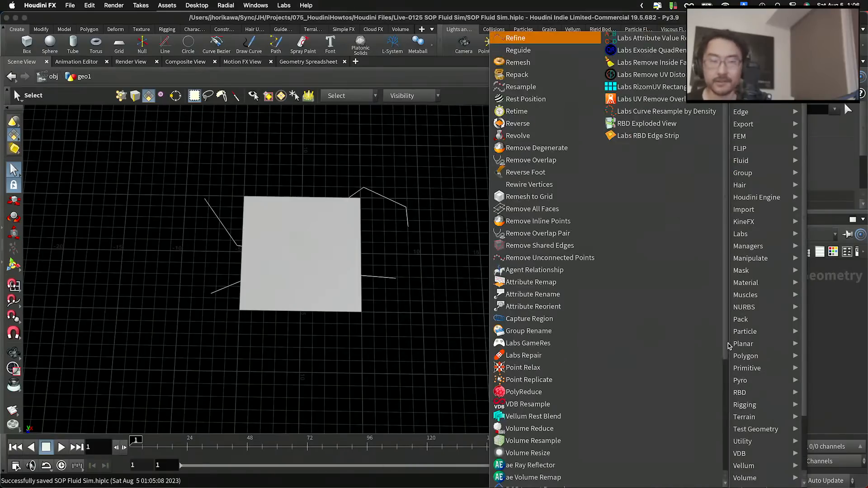
pyautogui.press('Return')
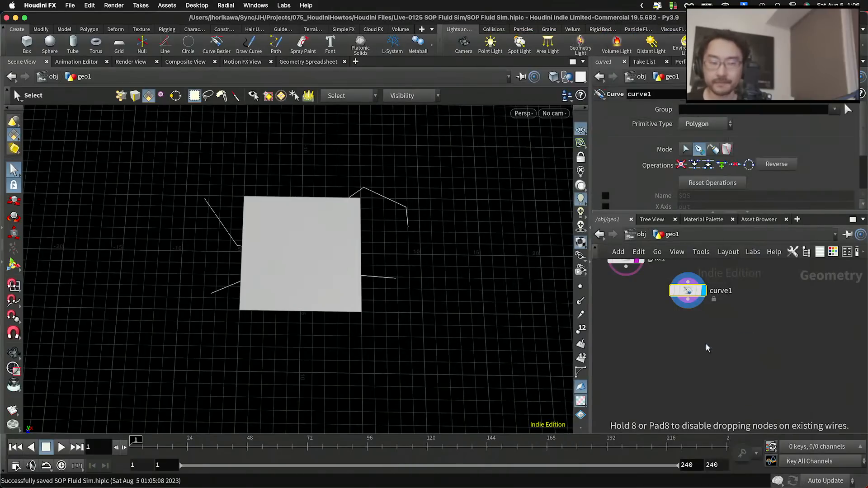
pyautogui.click(707, 296)
pyautogui.moveTo(706, 301); pyautogui.dragTo(706, 335)
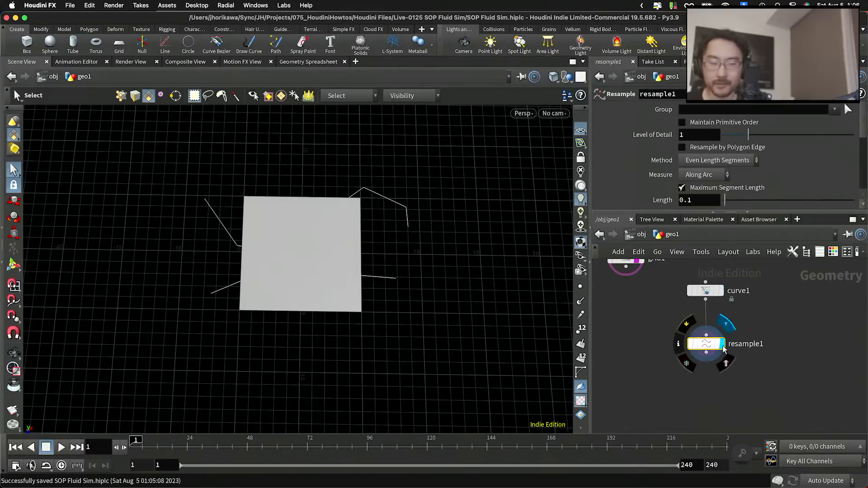
pyautogui.click(722, 343)
# Set the Resample node to treat polygons as Subdivision Curves.
pyautogui.moveTo(466, 252); pyautogui.dragTo(199, 210, button='right')
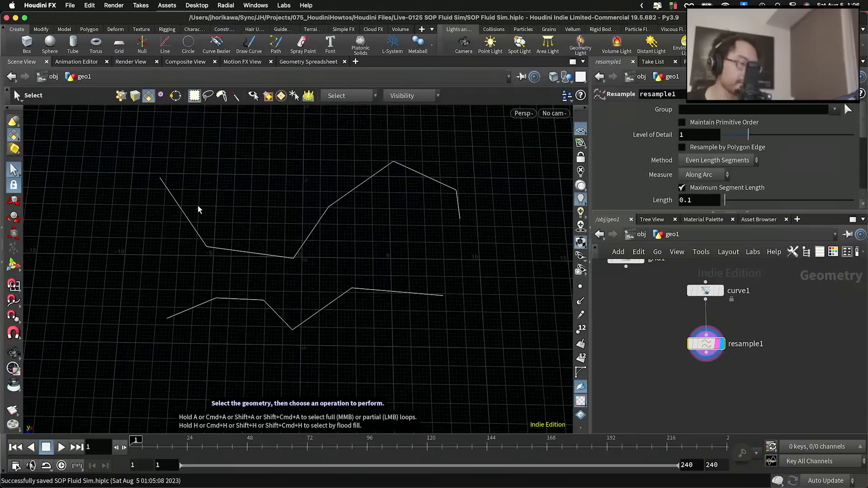
pyautogui.scroll(-5, 725, 166)
pyautogui.click(723, 164)
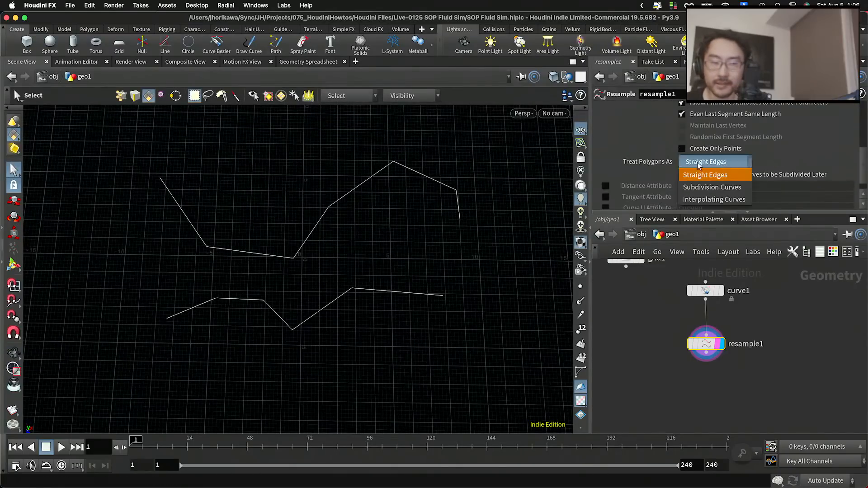
pyautogui.click(723, 189)
pyautogui.press('Escape')
pyautogui.moveTo(287, 244); pyautogui.dragTo(229, 252)
pyautogui.press('s')
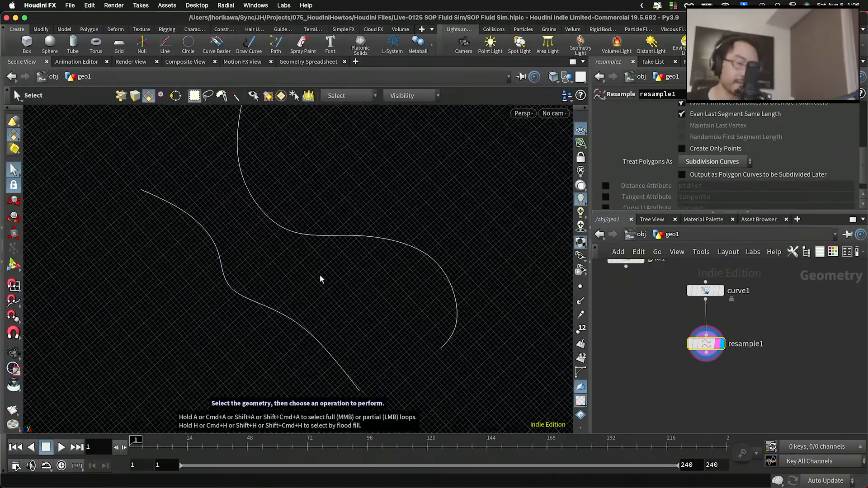
# Show curve1 together with the resampled result, switch it to edit mode and move the second curve's third point toward the first curve.
pyautogui.click(720, 290)
pyautogui.click(705, 291)
pyautogui.press('Return')
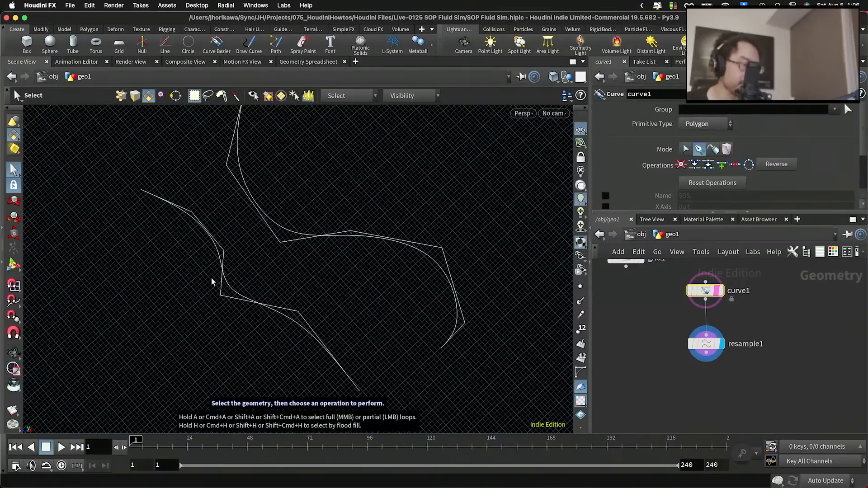
pyautogui.click(14, 265)
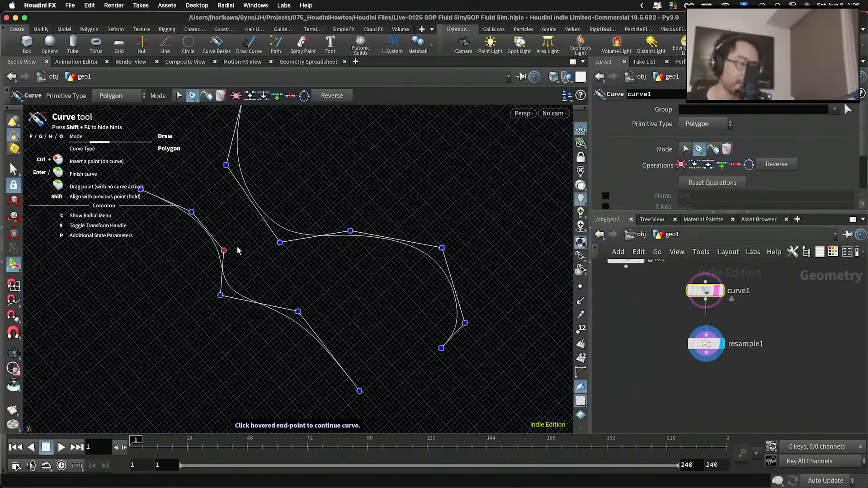
pyautogui.press('Escape')
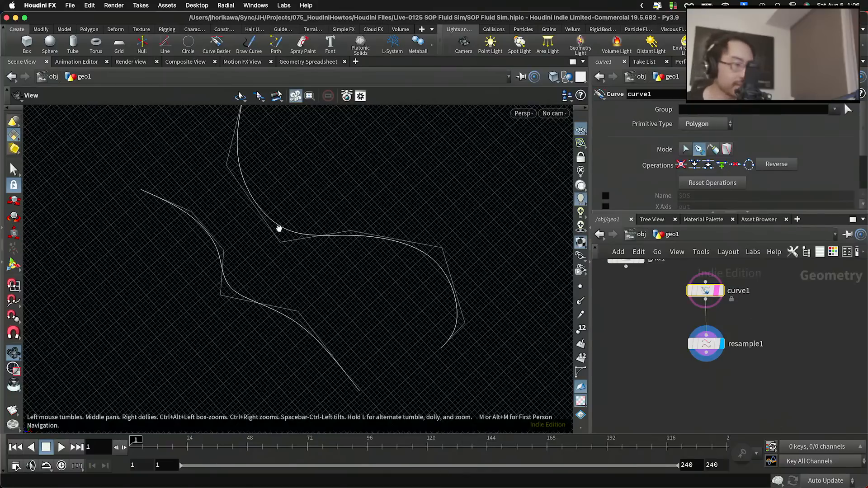
pyautogui.press('s')
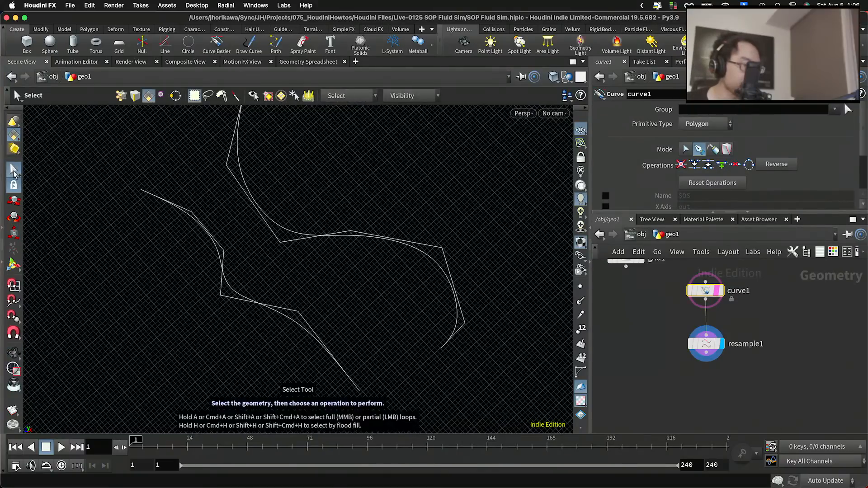
pyautogui.click(13, 264)
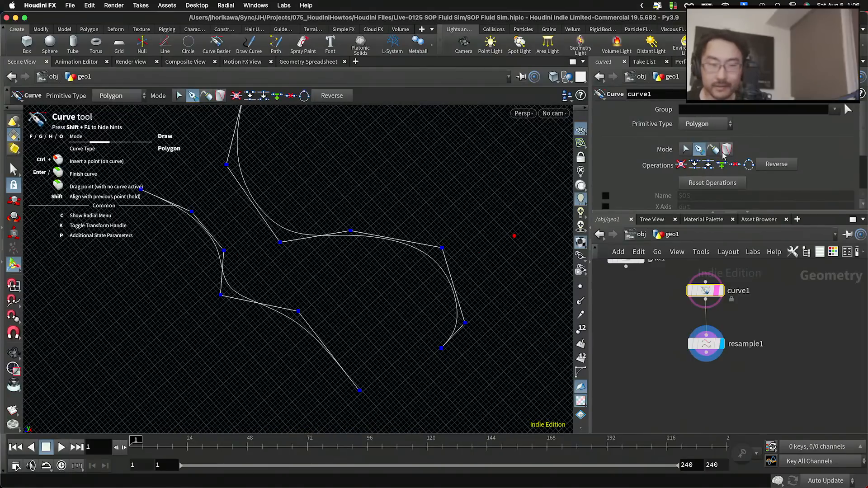
pyautogui.click(686, 149)
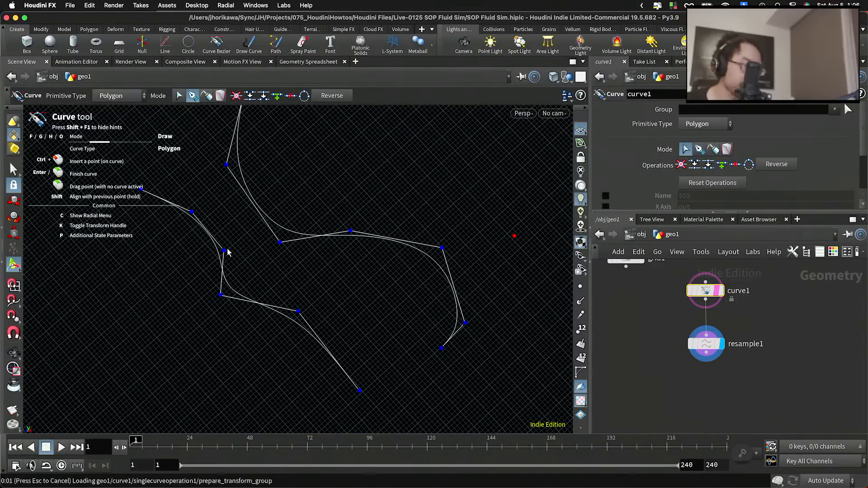
pyautogui.moveTo(225, 250); pyautogui.dragTo(240, 241)
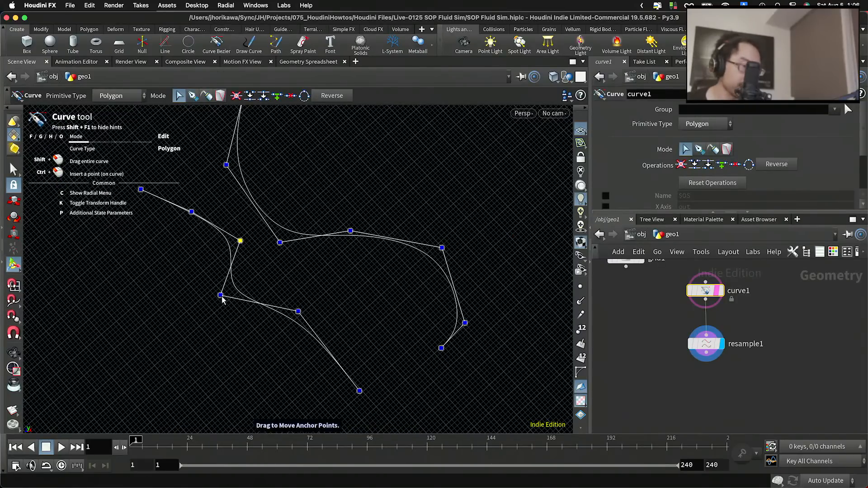
# Reshape the second curve by moving its fourth and fifth points outward and its last point so its end bends away from the first curve.
pyautogui.moveTo(221, 299); pyautogui.dragTo(289, 276)
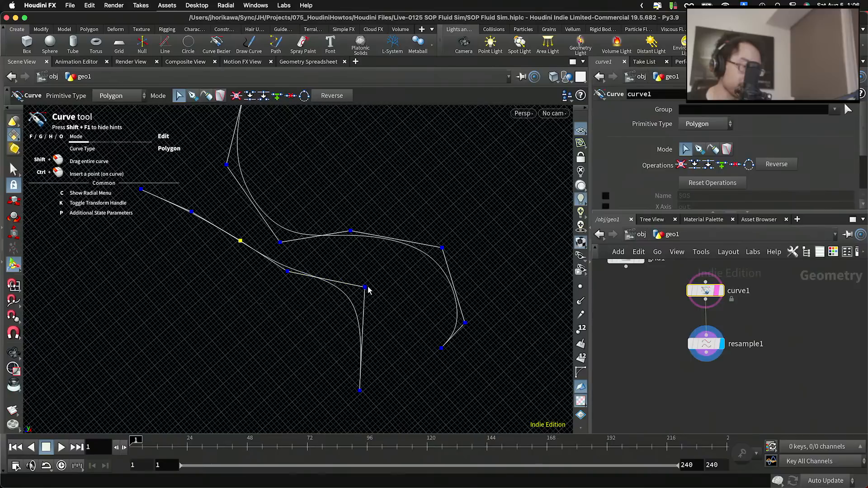
pyautogui.moveTo(366, 289); pyautogui.dragTo(236, 311)
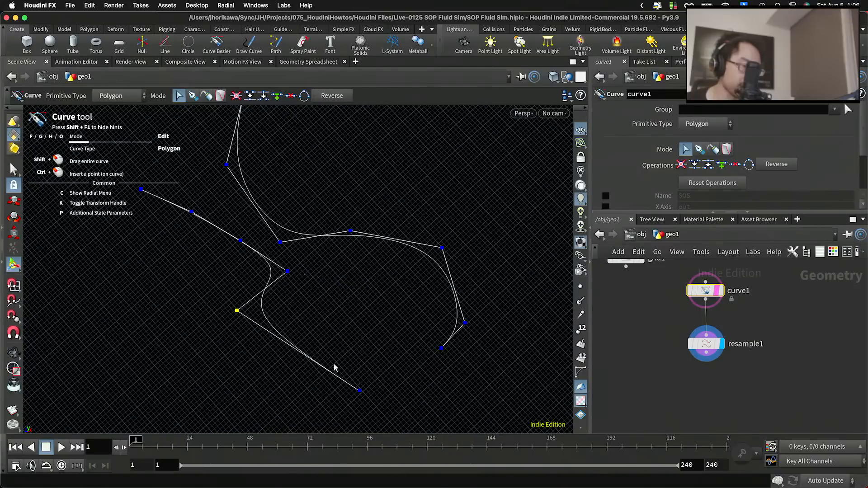
pyautogui.moveTo(355, 396); pyautogui.dragTo(207, 381)
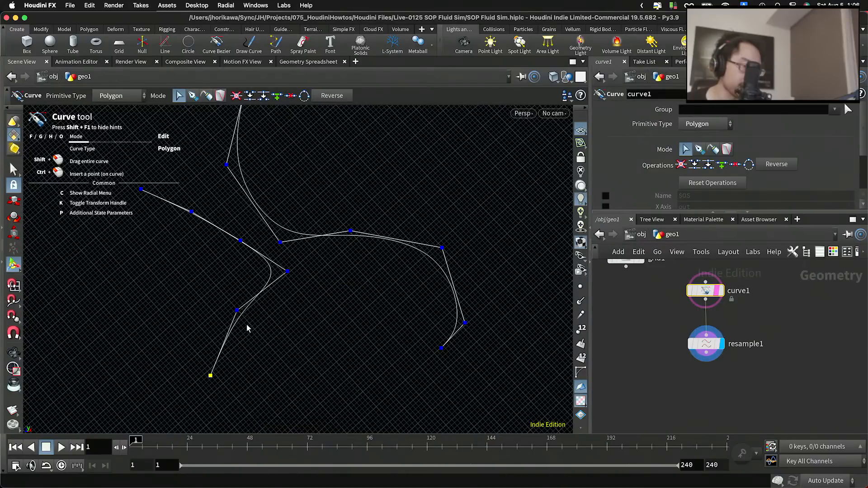
pyautogui.moveTo(237, 313); pyautogui.dragTo(303, 349)
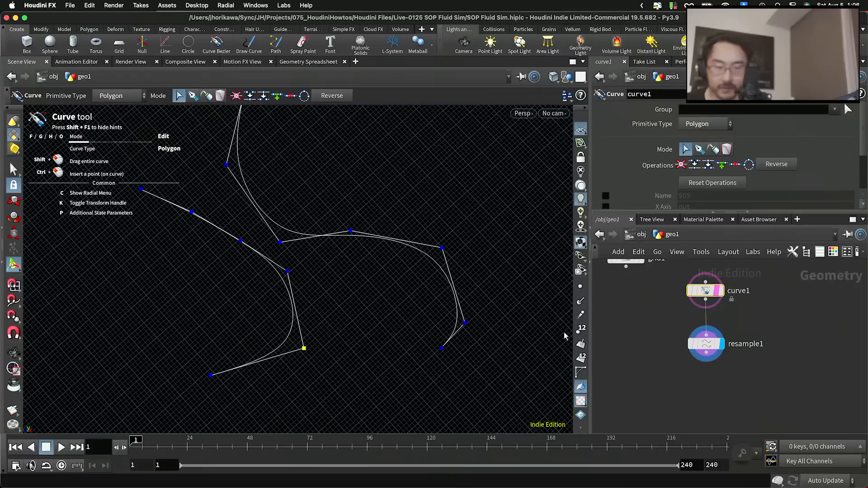
# Show grid1 as a template in the viewport for reference while editing the curves.
pyautogui.scroll(-2, 708, 360)
pyautogui.scroll(3, 674, 306)
pyautogui.click(661, 306)
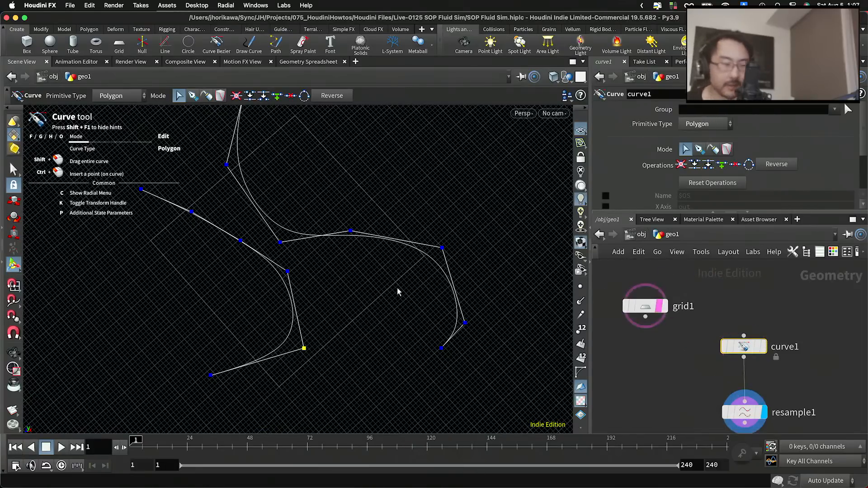
# Adjust the second curve's fourth and third points and the first curve's third point to refine the channel, then finish editing and deselect curve1.
pyautogui.moveTo(288, 271); pyautogui.dragTo(307, 274)
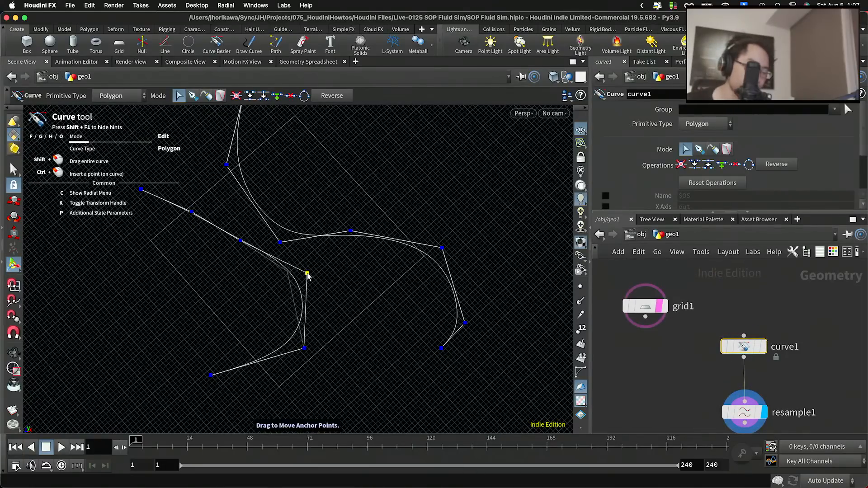
pyautogui.moveTo(280, 243); pyautogui.dragTo(234, 266)
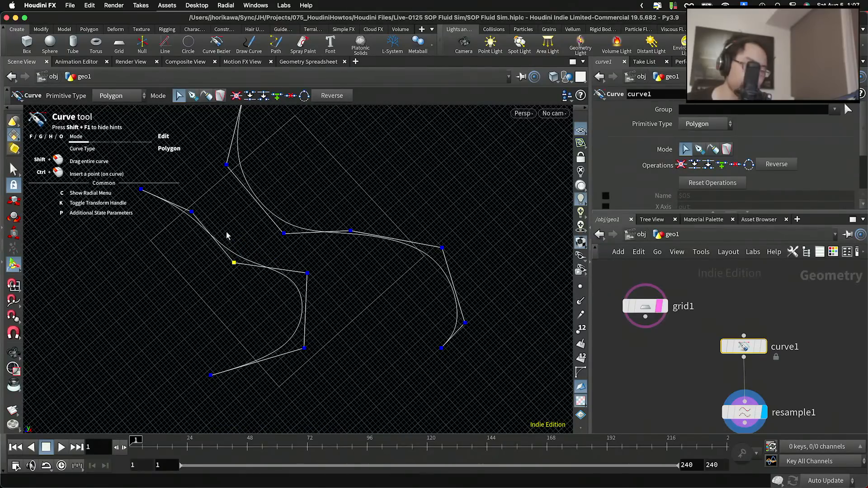
pyautogui.press('Escape')
pyautogui.moveTo(298, 227); pyautogui.dragTo(258, 225)
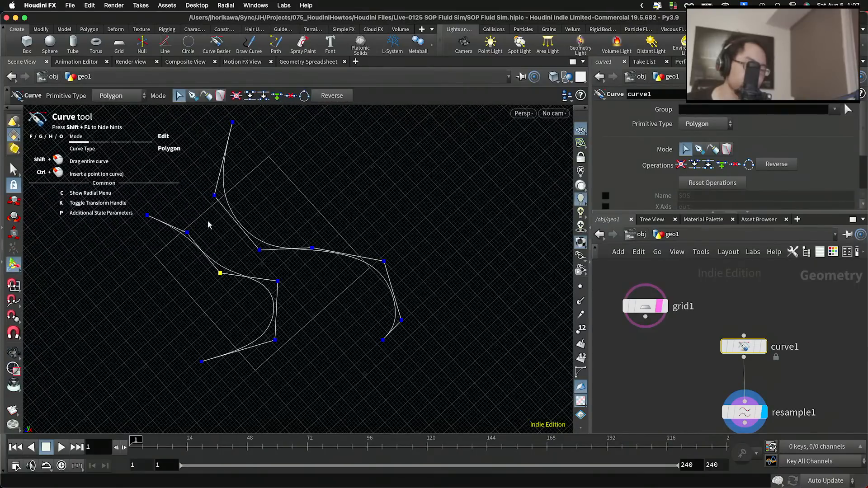
pyautogui.click(14, 169)
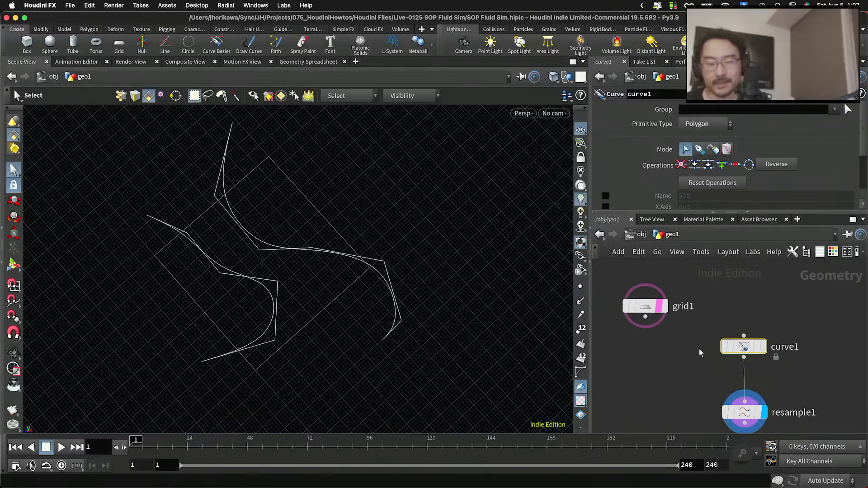
pyautogui.click(683, 357)
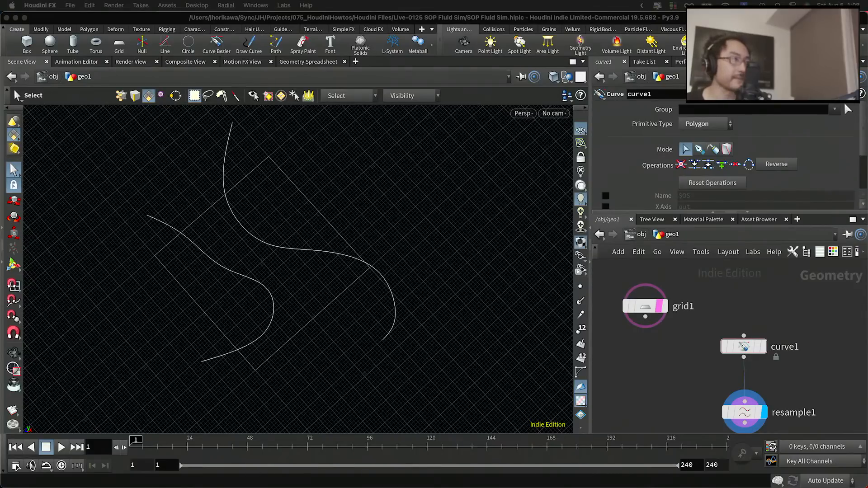
# Add a Volume node below grid1 in the geo1 network.
pyautogui.click(678, 361)
pyautogui.moveTo(677, 361); pyautogui.dragTo(669, 337, button='middle')
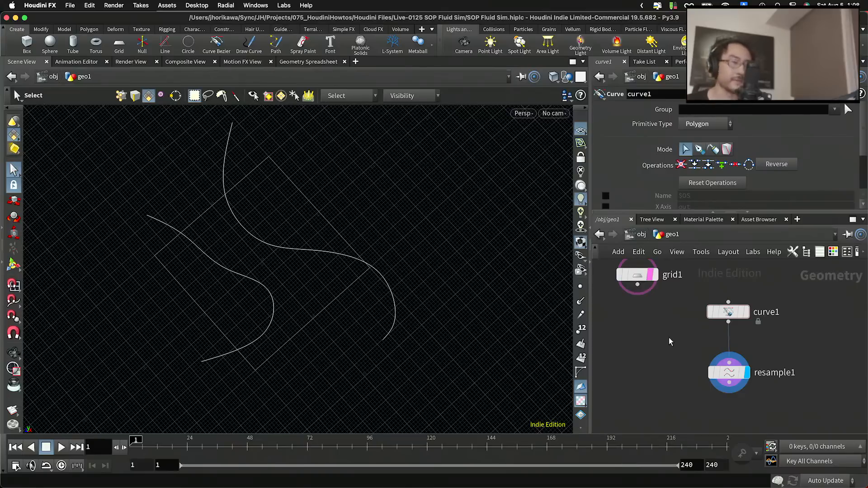
pyautogui.press('Tab')
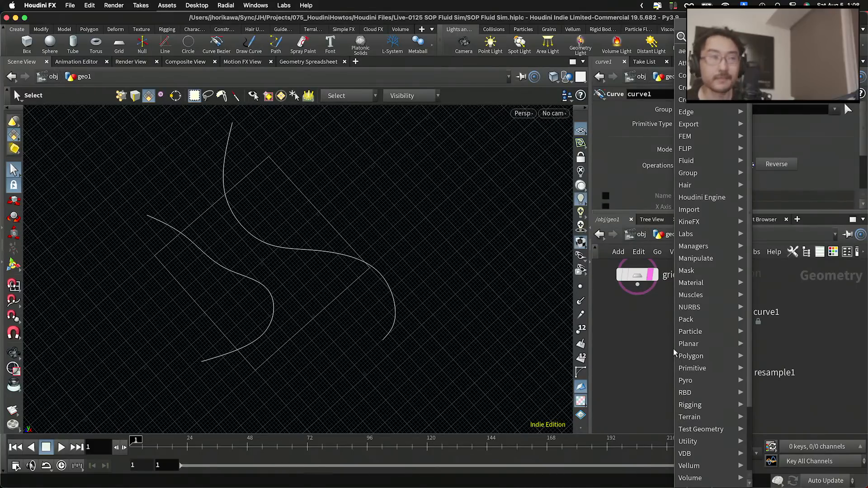
pyautogui.write('volume')
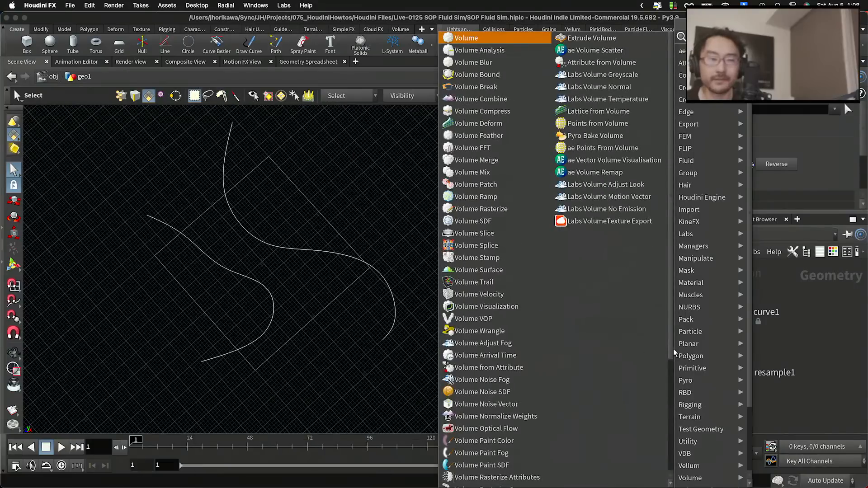
pyautogui.press('Return')
pyautogui.click(673, 349)
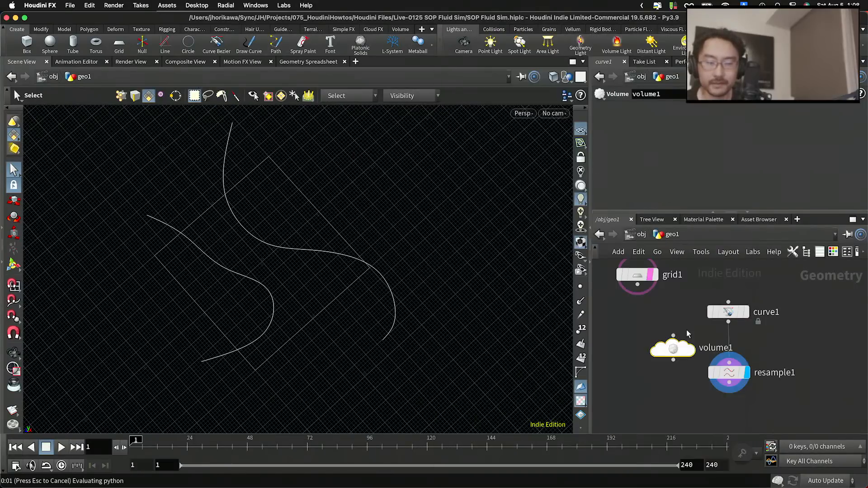
# Move curve1 and resample1 aside, connect grid1 to the Volume node's input and display the volume.
pyautogui.moveTo(814, 405); pyautogui.dragTo(726, 311)
pyautogui.moveTo(727, 312); pyautogui.dragTo(782, 313)
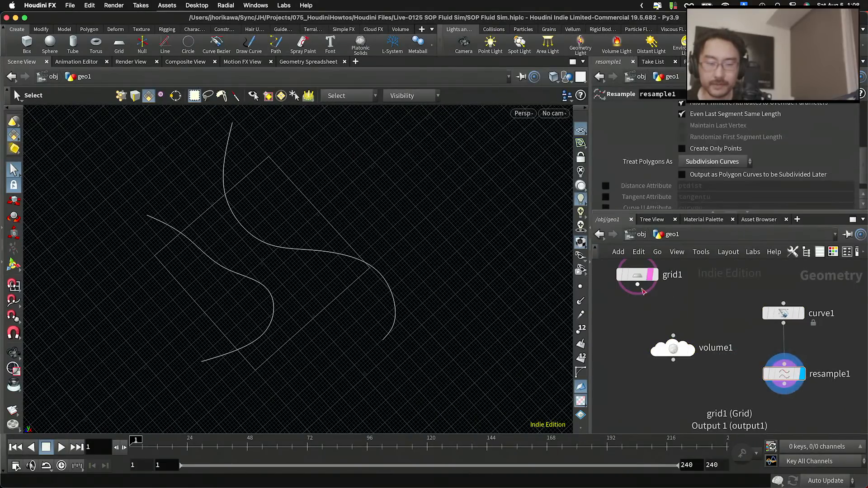
pyautogui.moveTo(637, 284); pyautogui.dragTo(673, 336)
pyautogui.moveTo(682, 348)
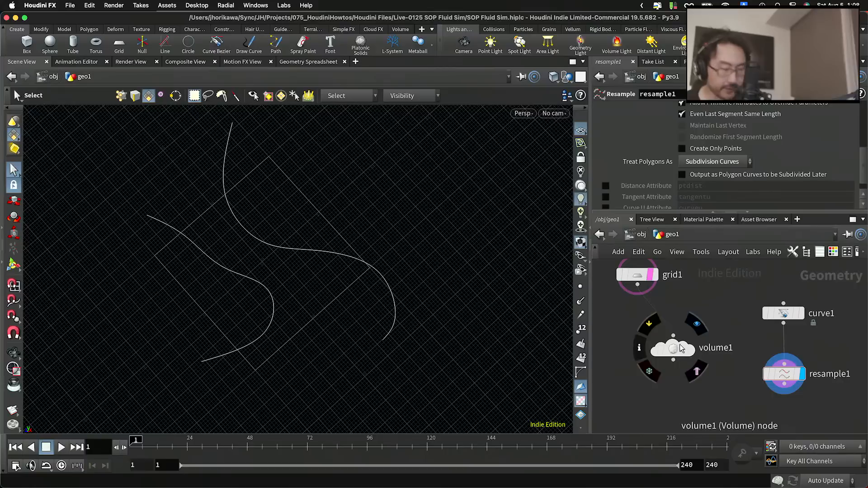
pyautogui.click(697, 324)
pyautogui.click(673, 348)
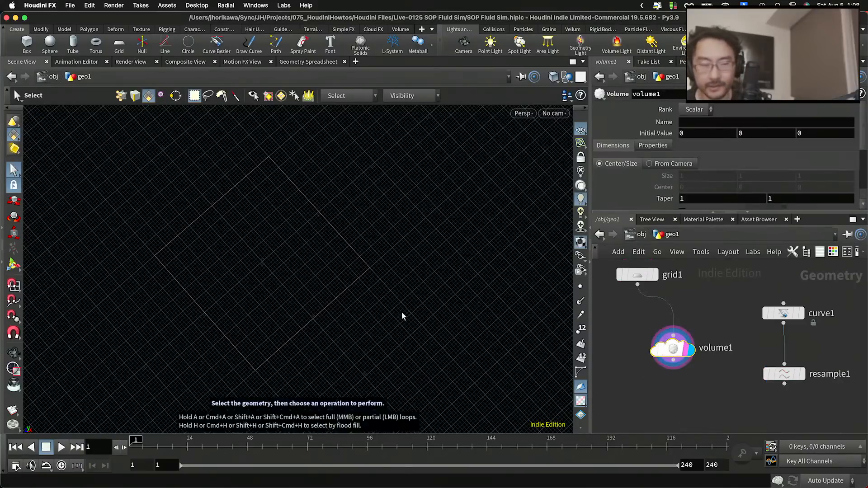
# Set the volume's rank to Vector and name it velocity.
pyautogui.press('Escape')
pyautogui.moveTo(402, 312); pyautogui.dragTo(424, 260)
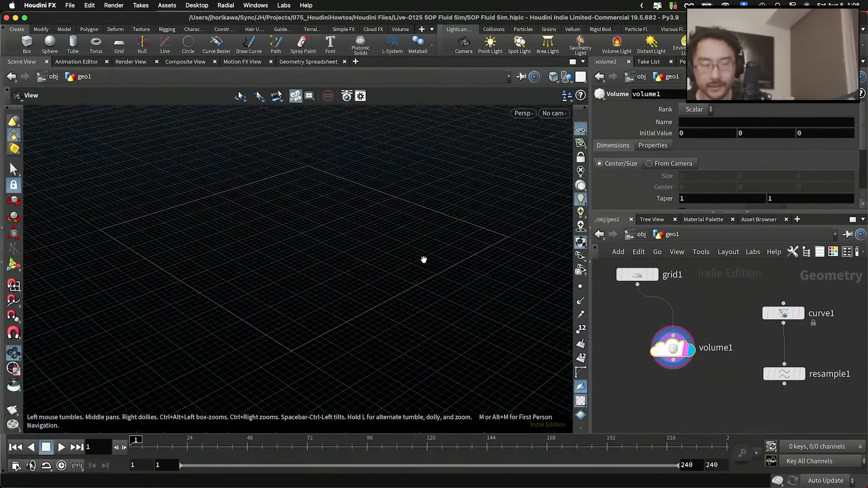
pyautogui.press('s')
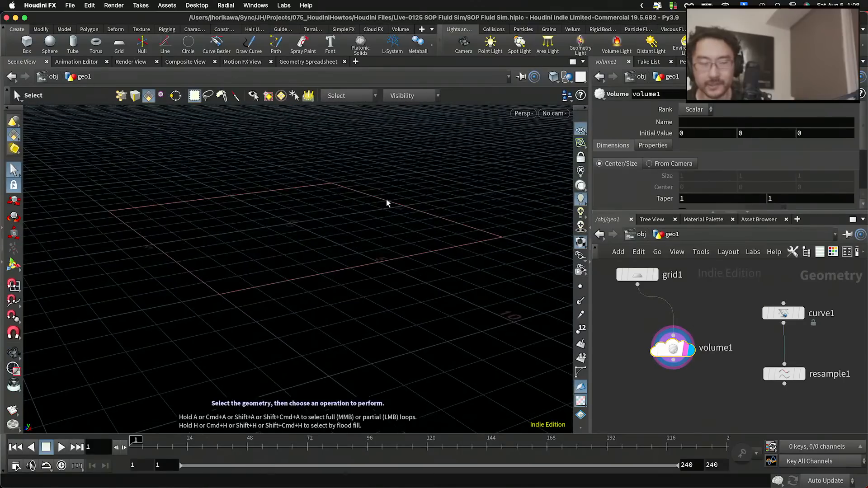
pyautogui.click(694, 110)
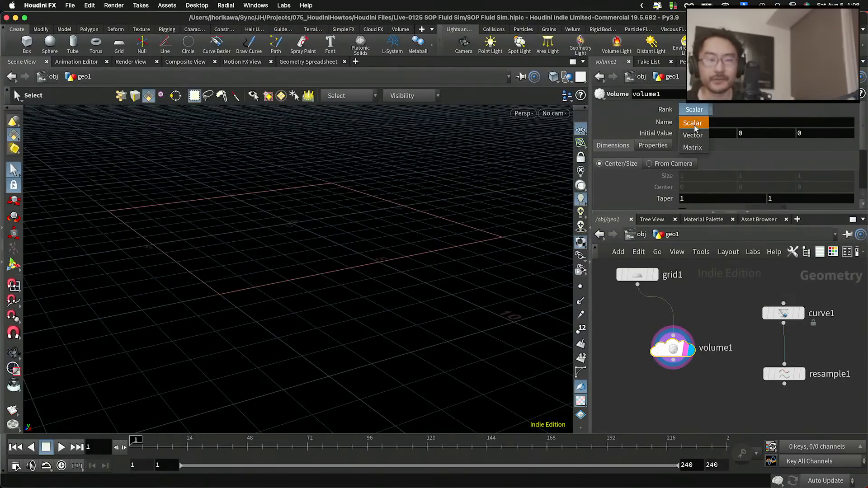
pyautogui.click(695, 119)
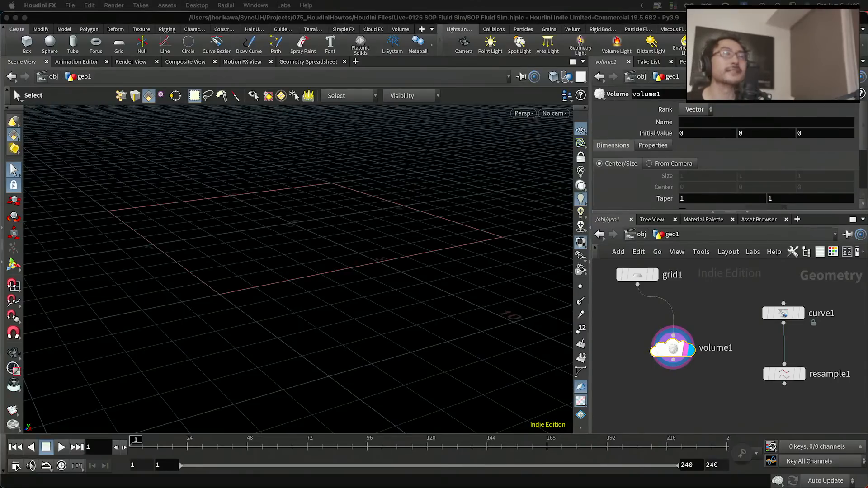
pyautogui.click(698, 123)
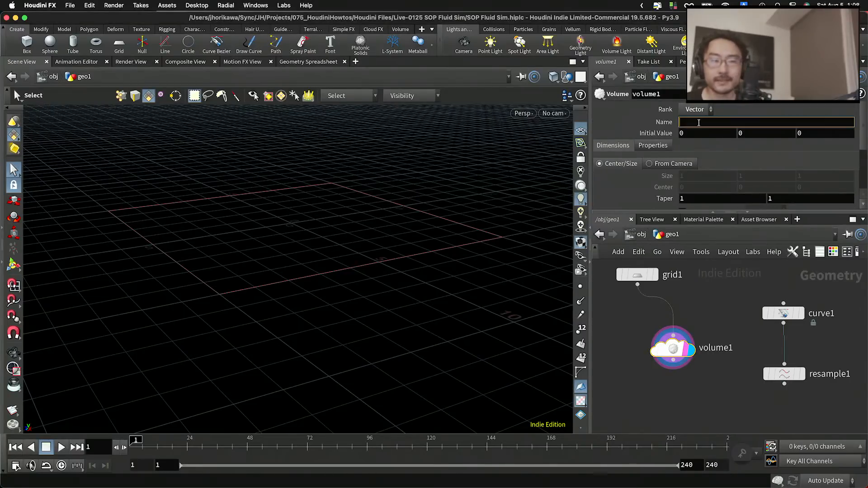
pyautogui.write('velc')
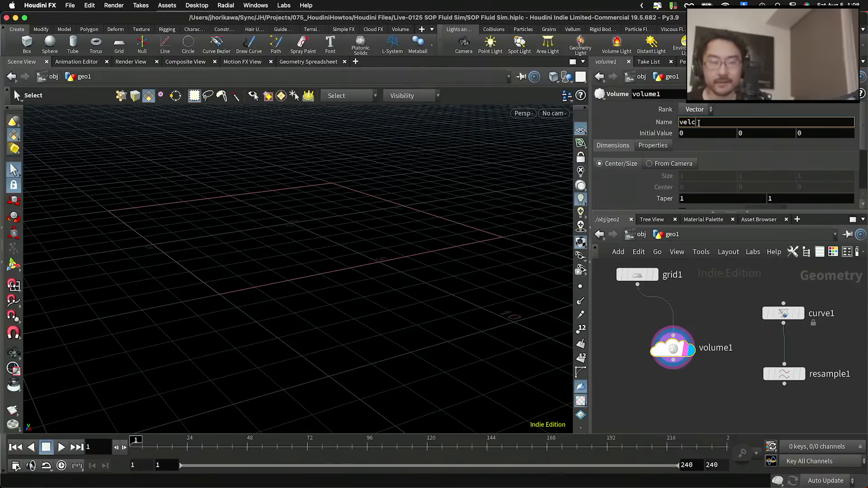
pyautogui.write('ocity')
pyautogui.press('Return')
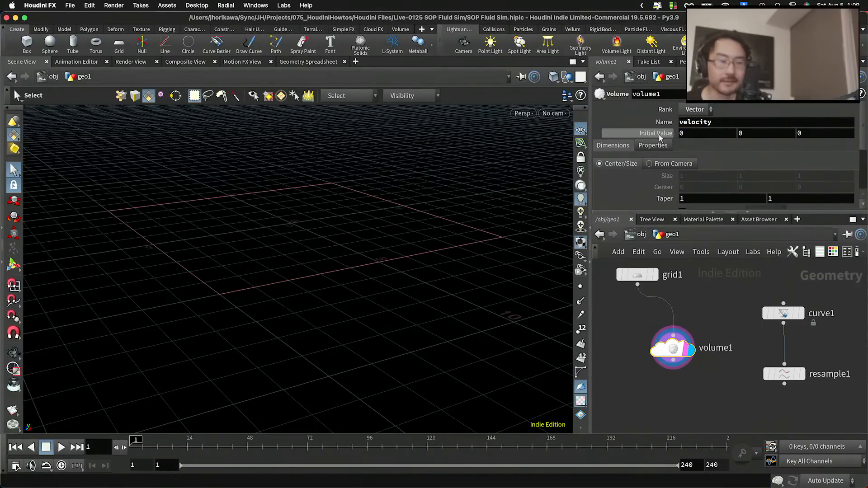
# Set the first component of the velocity volume's initial value to 1 and view the volume from another angle.
pyautogui.click(689, 133)
pyautogui.write('1')
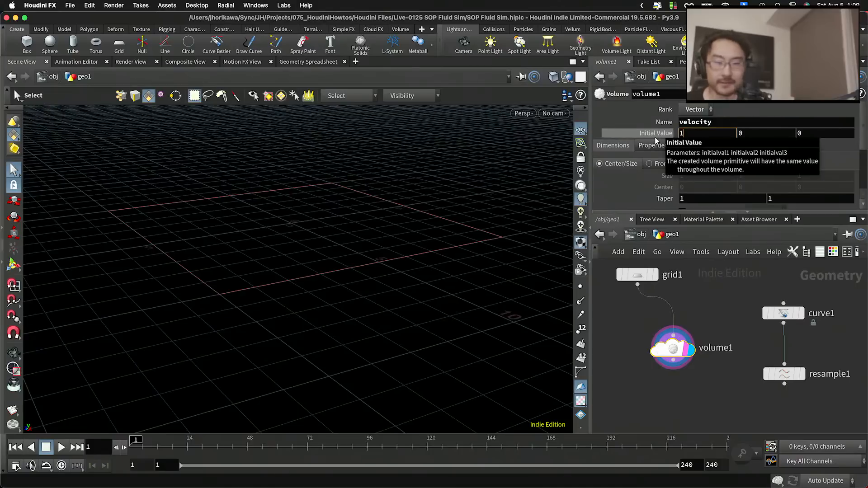
pyautogui.press('Return')
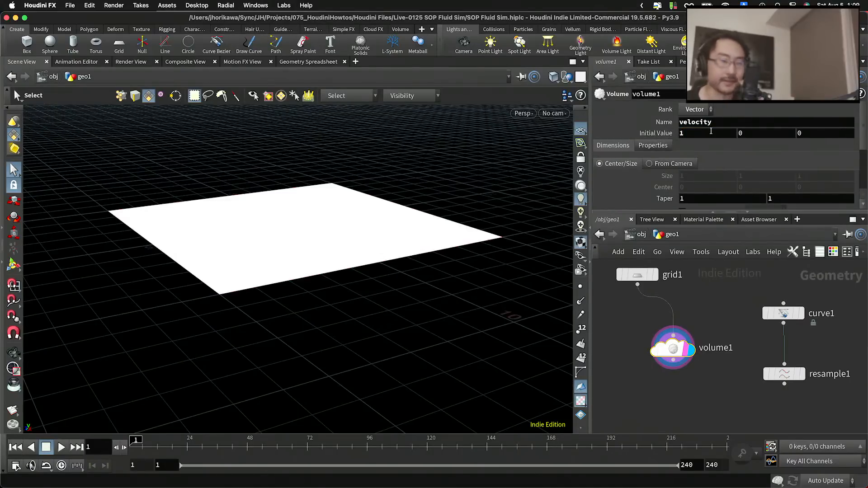
pyautogui.press('Escape')
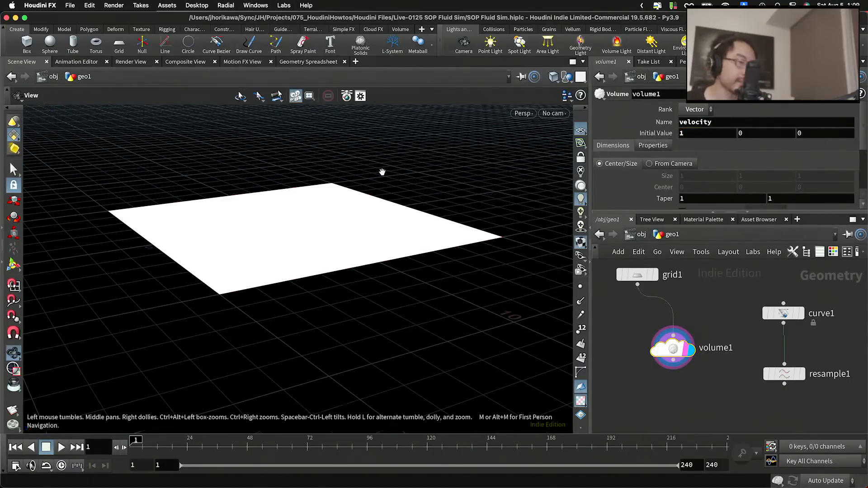
pyautogui.moveTo(382, 171)
pyautogui.mouseDown()
pyautogui.moveTo(396, 128)
pyautogui.moveTo(398, 170)
pyautogui.mouseUp()
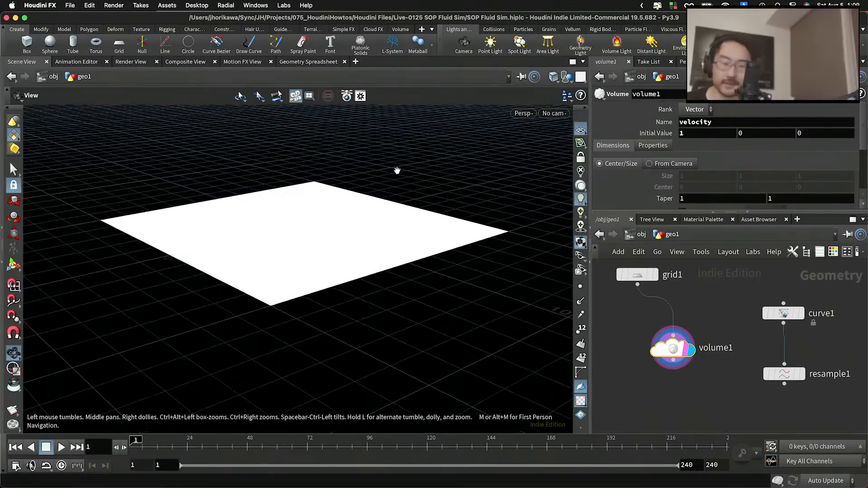
pyautogui.press('s')
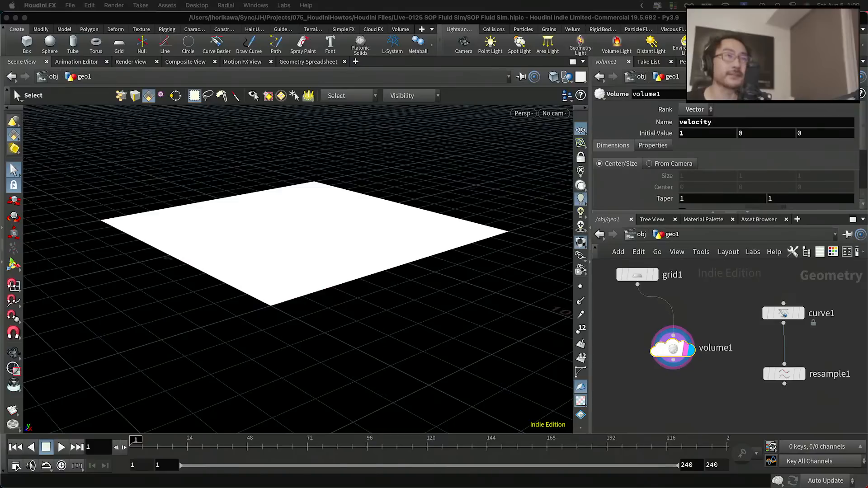
# Raise the volume's Uniform Sampling Divs to 50 and inspect its bounds from several angles.
pyautogui.scroll(-4, 752, 190)
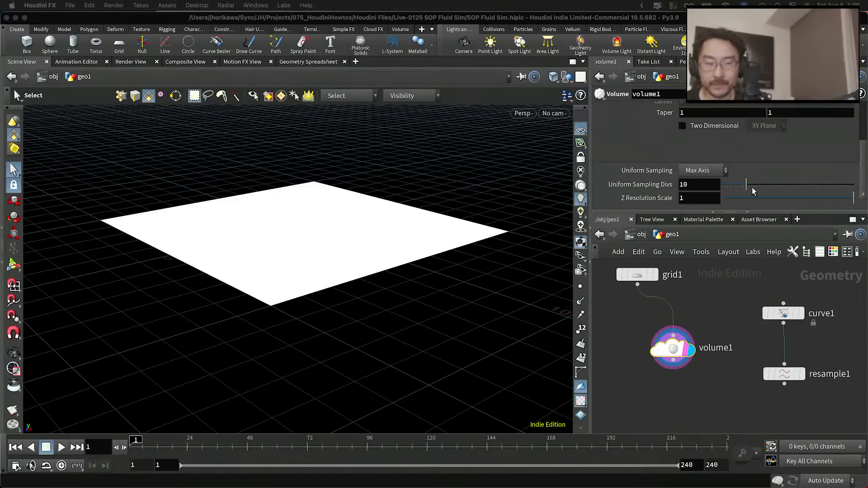
pyautogui.moveTo(752, 187); pyautogui.dragTo(757, 186)
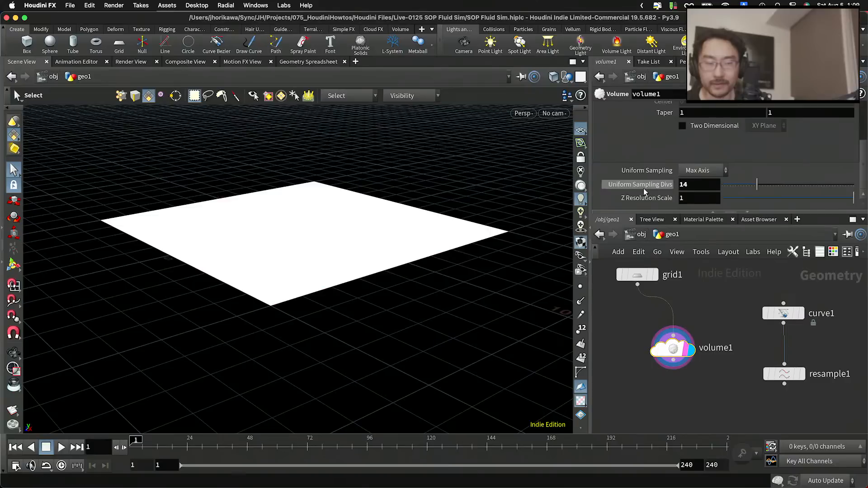
pyautogui.moveTo(644, 188)
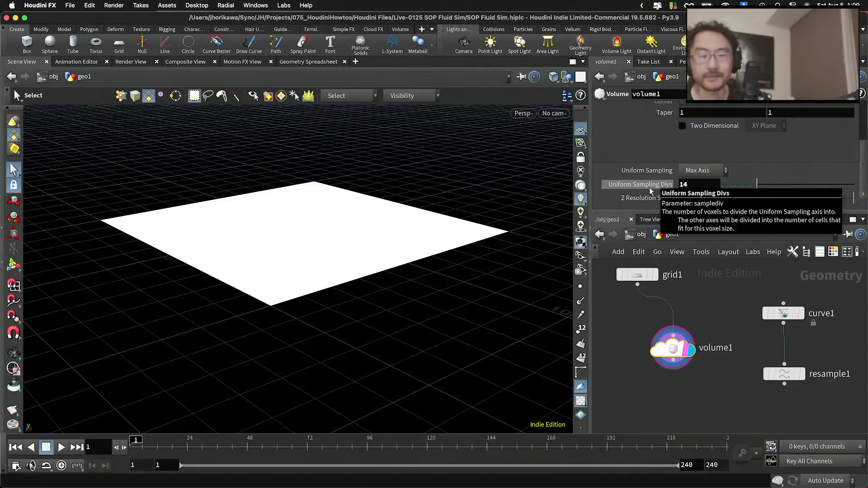
pyautogui.moveTo(732, 186); pyautogui.dragTo(854, 184)
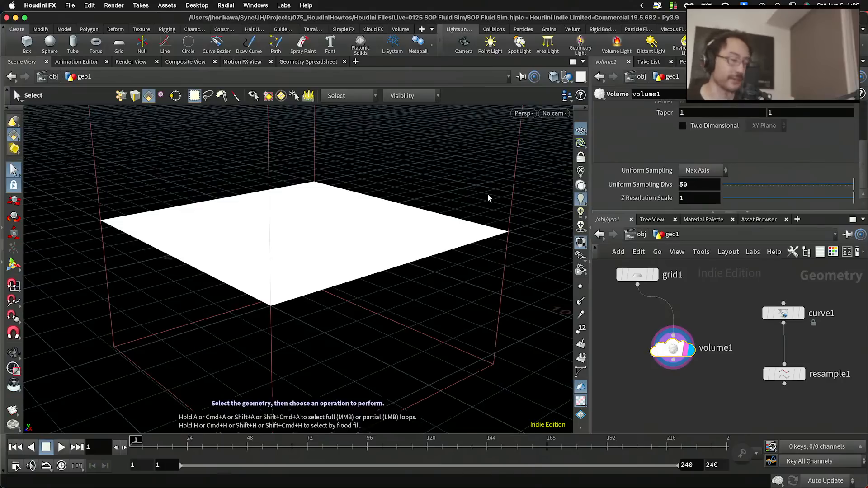
pyautogui.moveTo(787, 185); pyautogui.dragTo(853, 185)
pyautogui.moveTo(457, 236); pyautogui.dragTo(419, 244)
pyautogui.press('s')
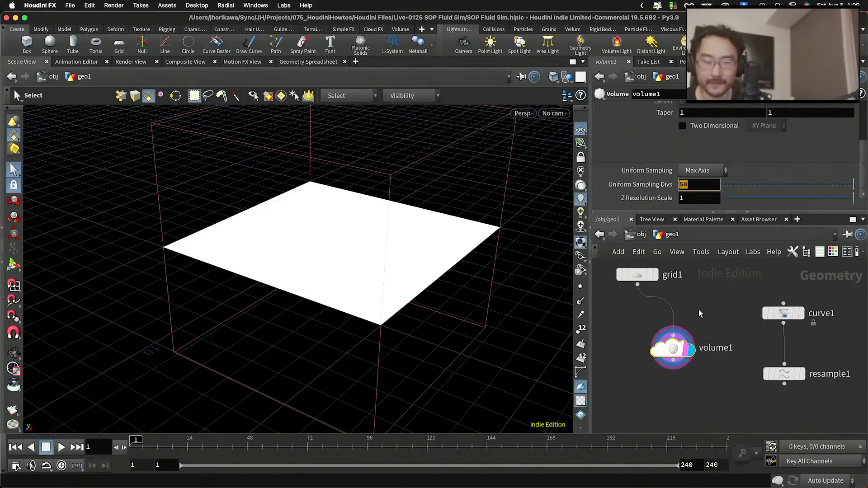
pyautogui.press('h')
pyautogui.keyDown('alt'); pyautogui.moveTo(449, 236); pyautogui.dragTo(415, 235); pyautogui.keyUp('alt')
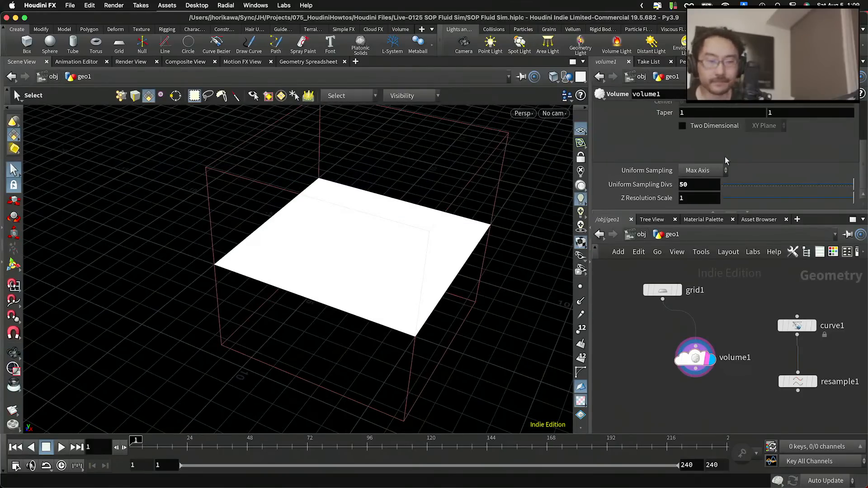
# Rearrange grid1, volume1 and resample1 in the network, and display the resampled curves from a higher angle.
pyautogui.middleClick(699, 370)
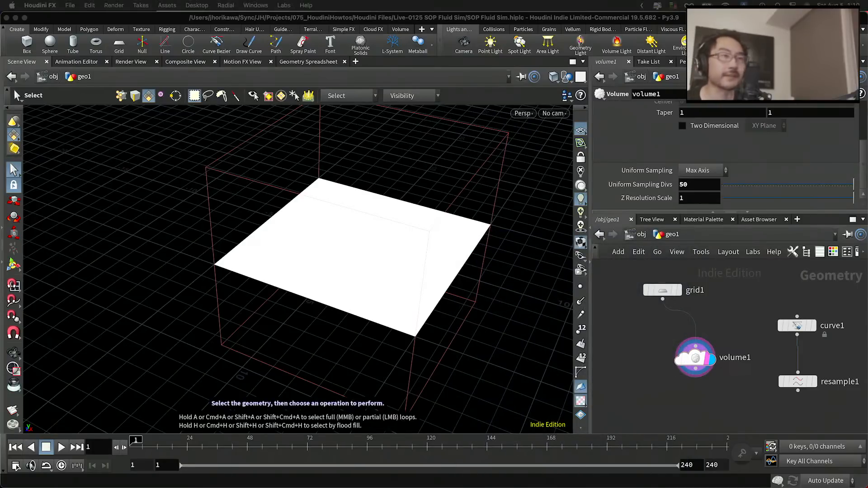
pyautogui.click(753, 351)
pyautogui.scroll(-1, 744, 386)
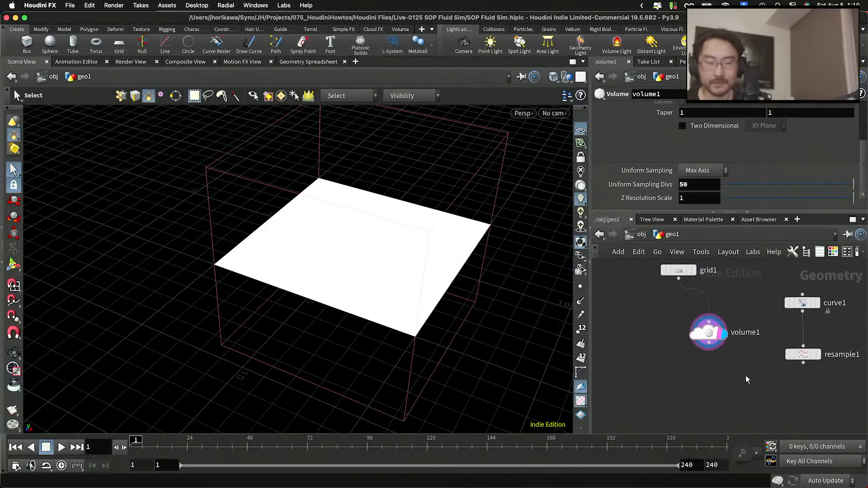
pyautogui.moveTo(709, 333); pyautogui.dragTo(717, 355)
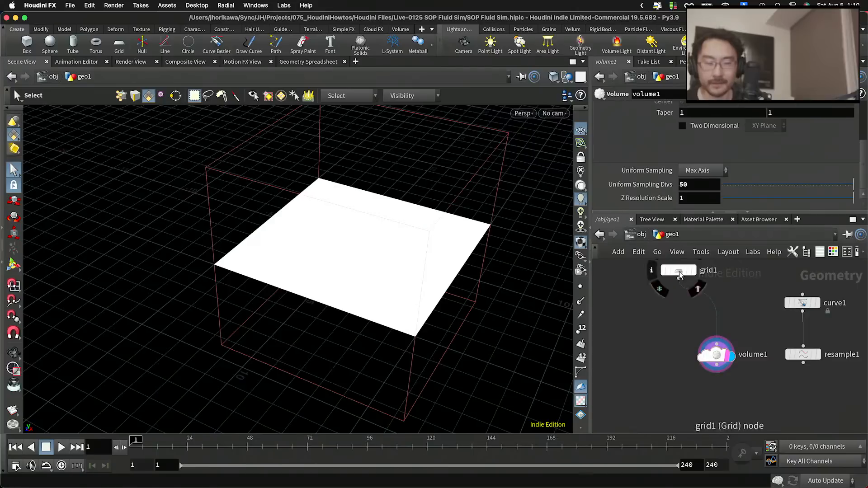
pyautogui.moveTo(680, 275); pyautogui.dragTo(684, 289)
pyautogui.moveTo(717, 355); pyautogui.dragTo(719, 348)
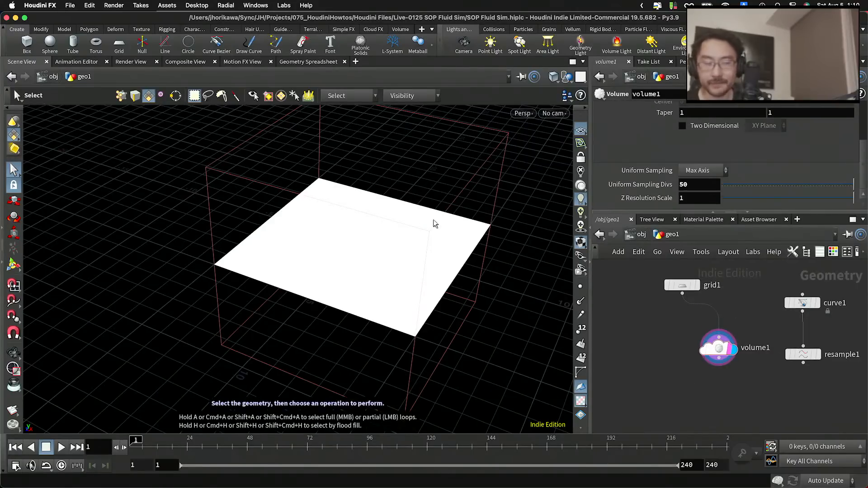
pyautogui.moveTo(803, 359); pyautogui.dragTo(803, 353)
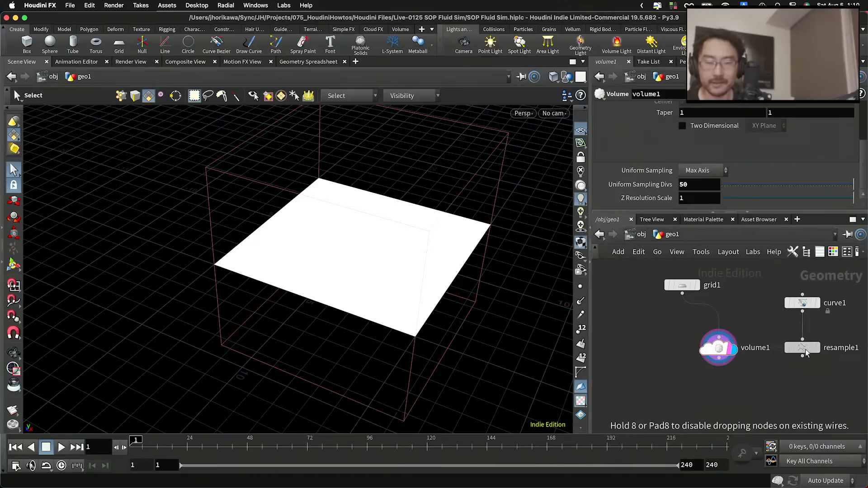
pyautogui.click(816, 348)
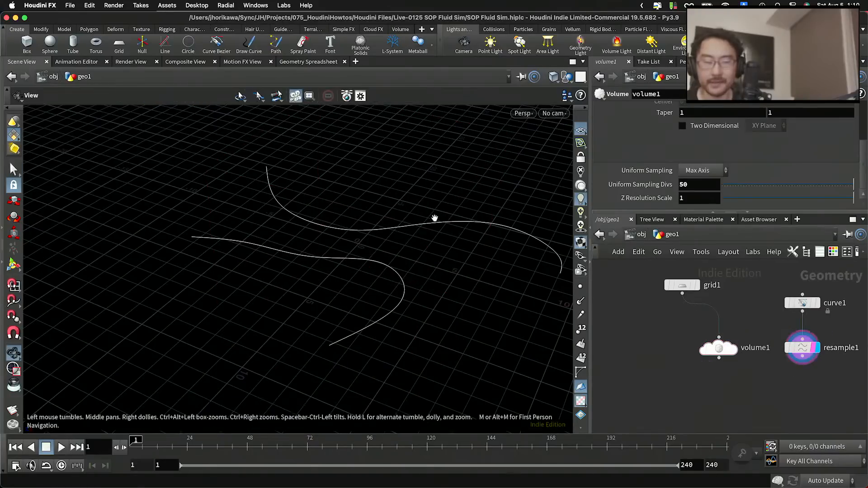
pyautogui.moveTo(434, 217); pyautogui.dragTo(552, 279)
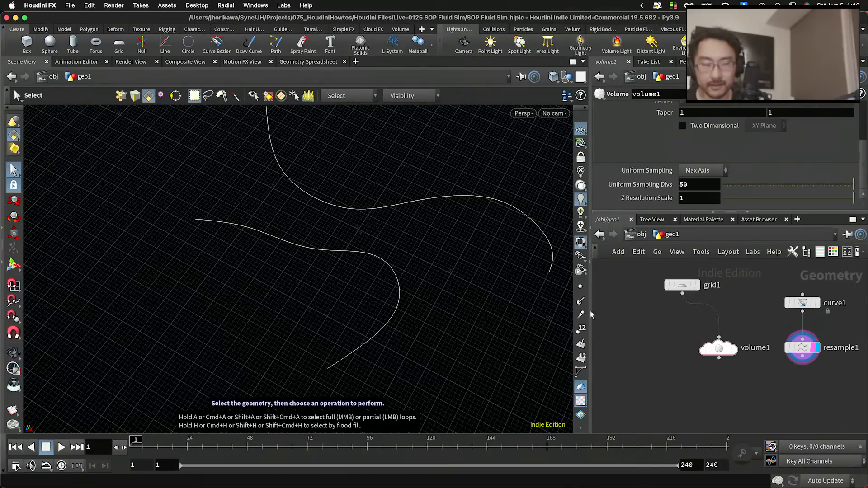
# Add a Volume Wrangle with volume1 in its first input and resample1 in its second, and display it.
pyautogui.press('Tab')
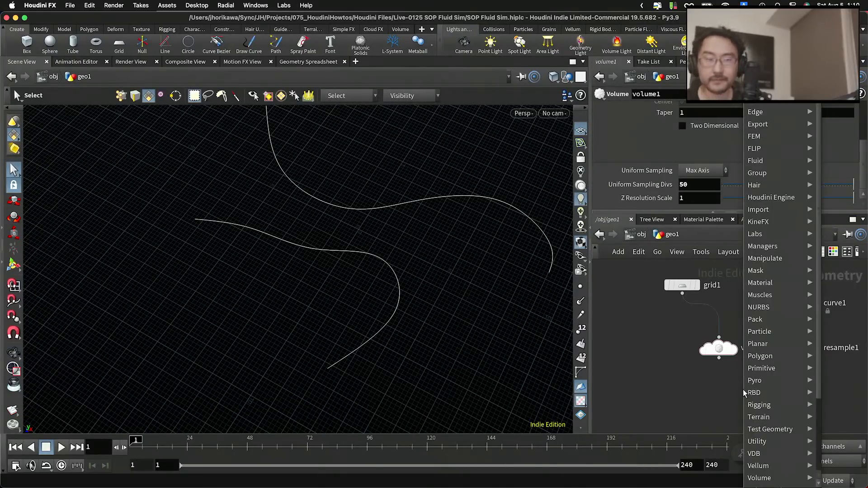
pyautogui.write('vol')
pyautogui.press('Return')
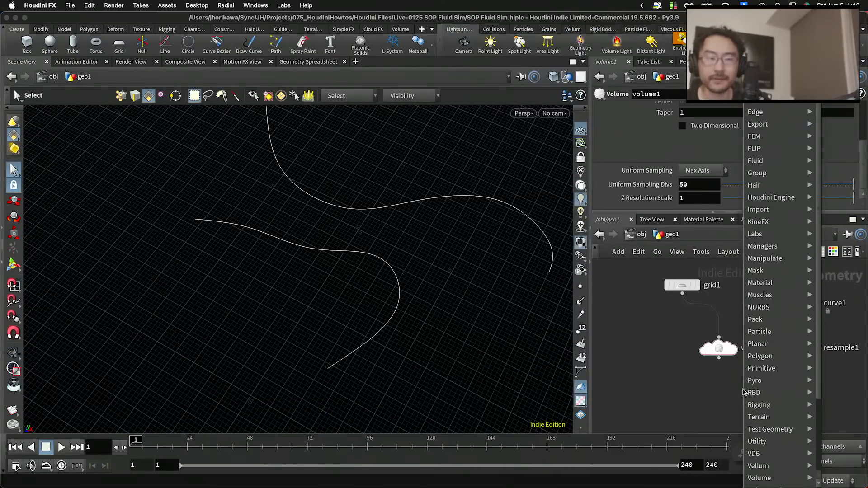
pyautogui.write('vel')
pyautogui.press('Return')
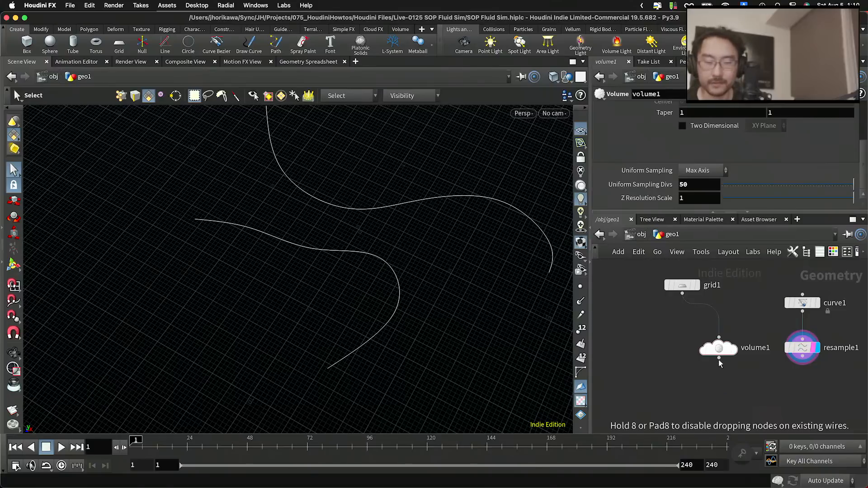
pyautogui.click(719, 360)
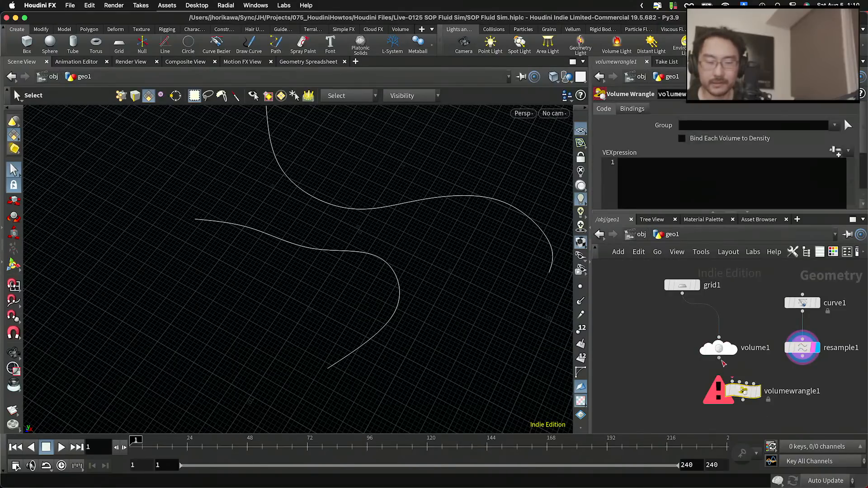
pyautogui.moveTo(719, 360); pyautogui.dragTo(738, 383)
pyautogui.click(803, 364)
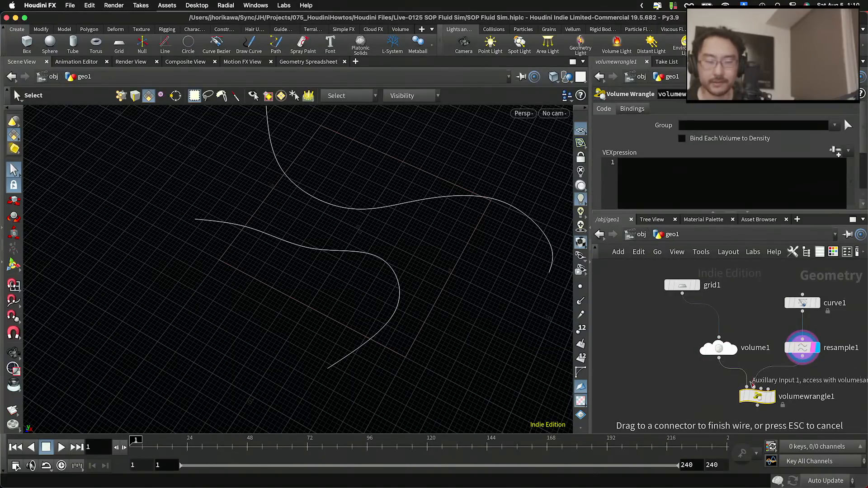
pyautogui.click(757, 387)
pyautogui.click(776, 398)
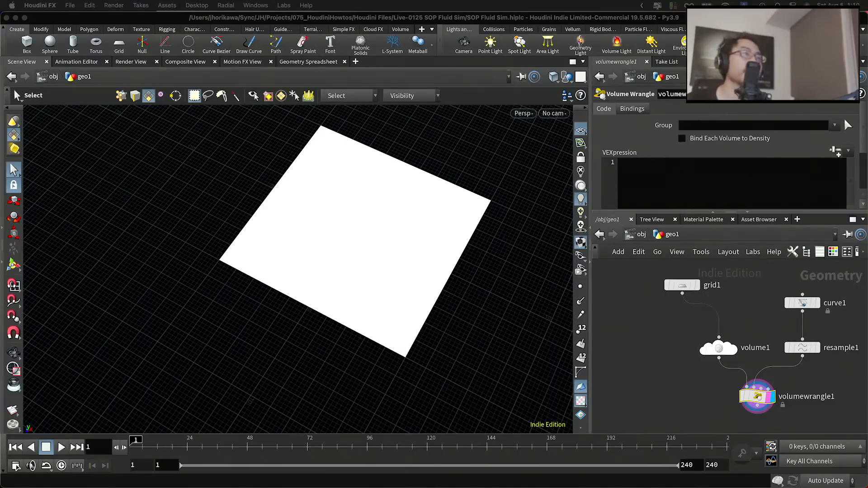
# Switch to Clip Studio Paint and sketch a white square outline to represent the volume's bounds.
pyautogui.press('ctrl+super+f')
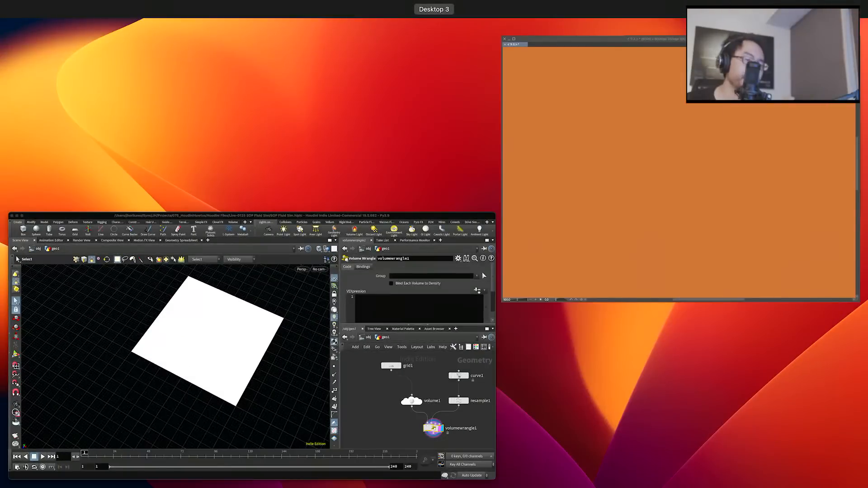
pyautogui.click(700, 231)
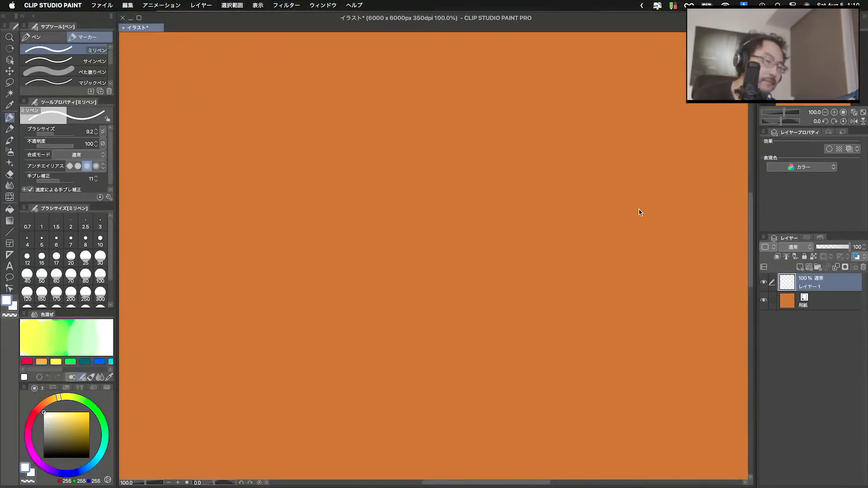
pyautogui.moveTo(287, 129)
pyautogui.mouseDown()
pyautogui.moveTo(298, 288)
pyautogui.moveTo(471, 118)
pyautogui.moveTo(499, 298)
pyautogui.mouseUp()
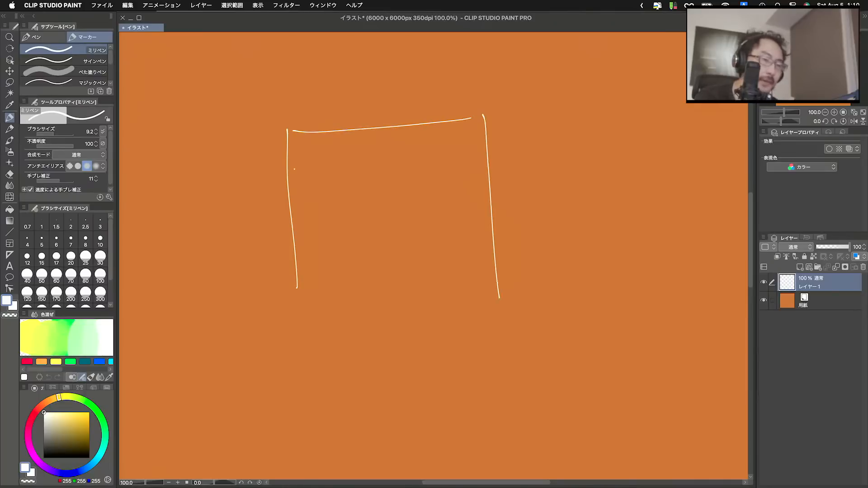
pyautogui.moveTo(308, 304); pyautogui.dragTo(482, 299)
pyautogui.moveTo(298, 293); pyautogui.dragTo(299, 302)
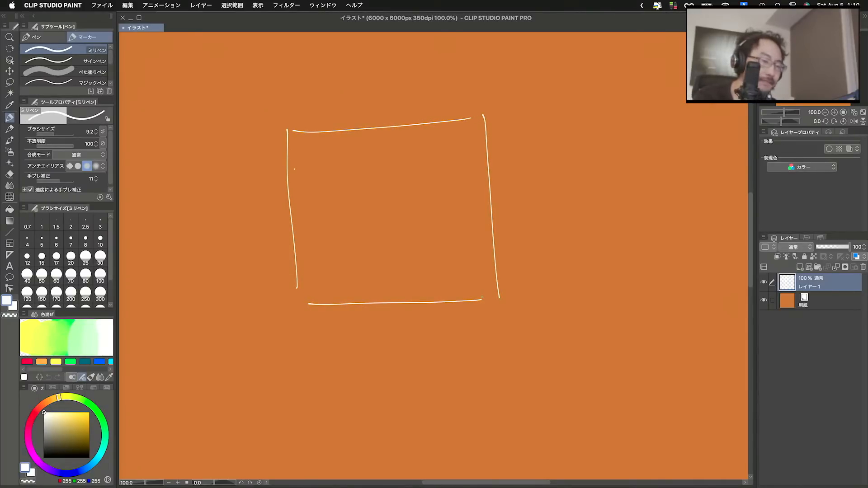
pyautogui.click(299, 142)
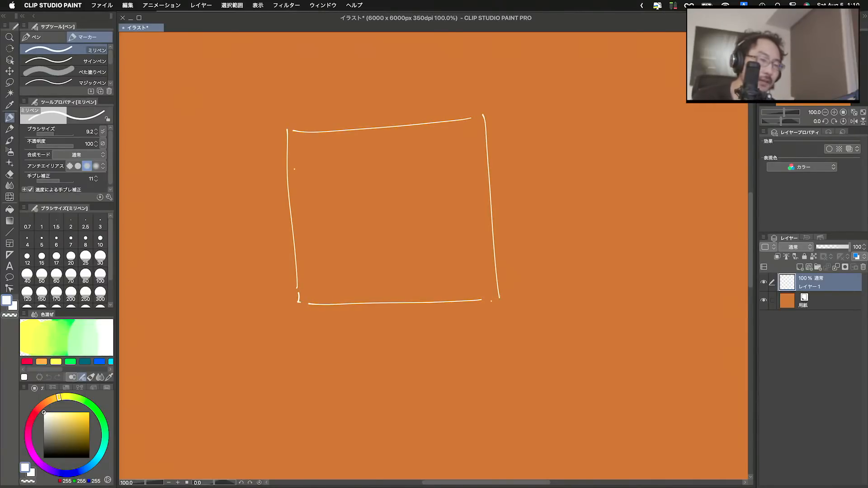
pyautogui.click(491, 301)
# Sketch voxel dots with small direction arrows in the square's upper-left corner, erase them and redraw the damaged top edge.
pyautogui.click(299, 142)
pyautogui.click(310, 139)
pyautogui.click(314, 152)
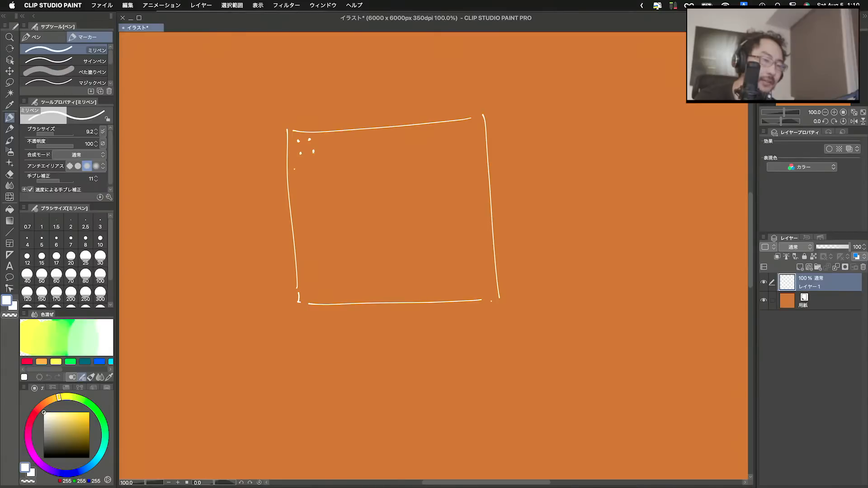
pyautogui.moveTo(309, 139)
pyautogui.mouseDown()
pyautogui.moveTo(322, 130)
pyautogui.moveTo(331, 145)
pyautogui.moveTo(330, 201)
pyautogui.mouseUp()
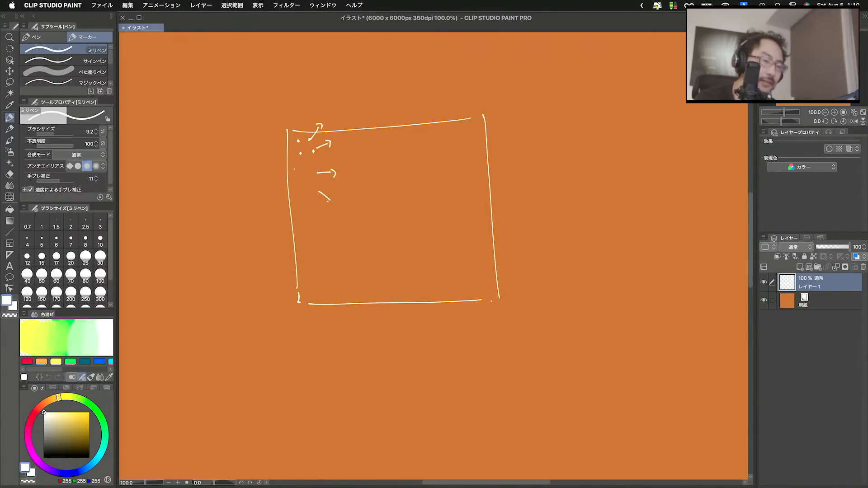
pyautogui.moveTo(329, 144); pyautogui.dragTo(325, 198)
pyautogui.moveTo(317, 126); pyautogui.dragTo(324, 157)
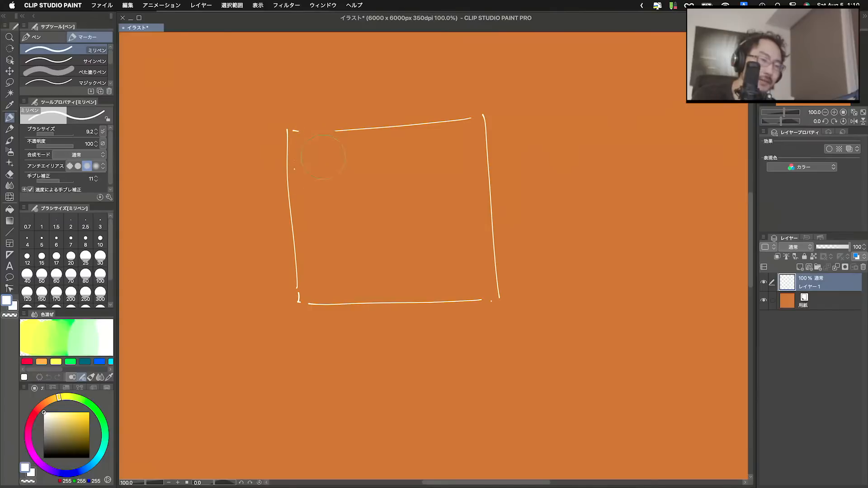
pyautogui.moveTo(292, 132); pyautogui.dragTo(327, 131)
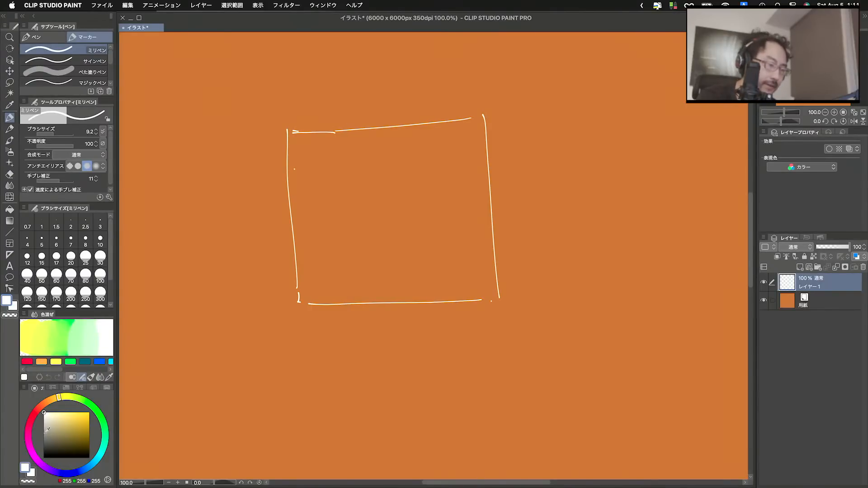
# Set the pen colour to blue and draw two wavy boundary curves across the square.
pyautogui.click(75, 473)
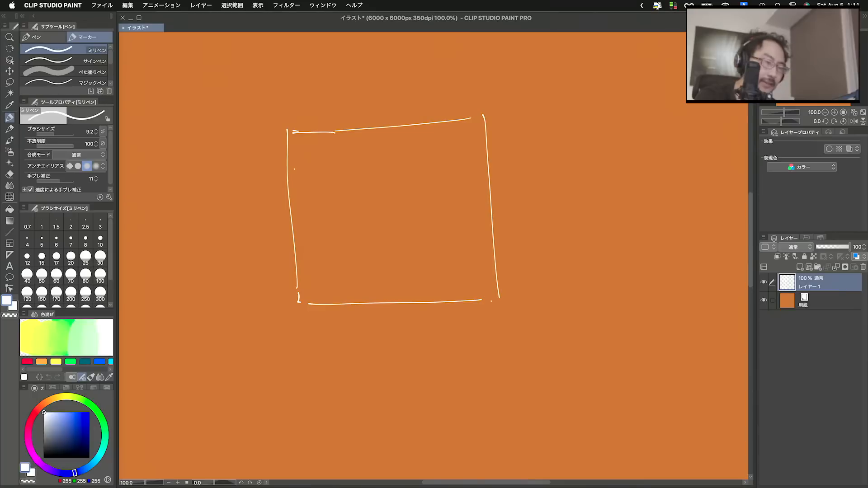
pyautogui.moveTo(317, 82)
pyautogui.mouseDown()
pyautogui.moveTo(471, 185)
pyautogui.moveTo(554, 225)
pyautogui.mouseUp()
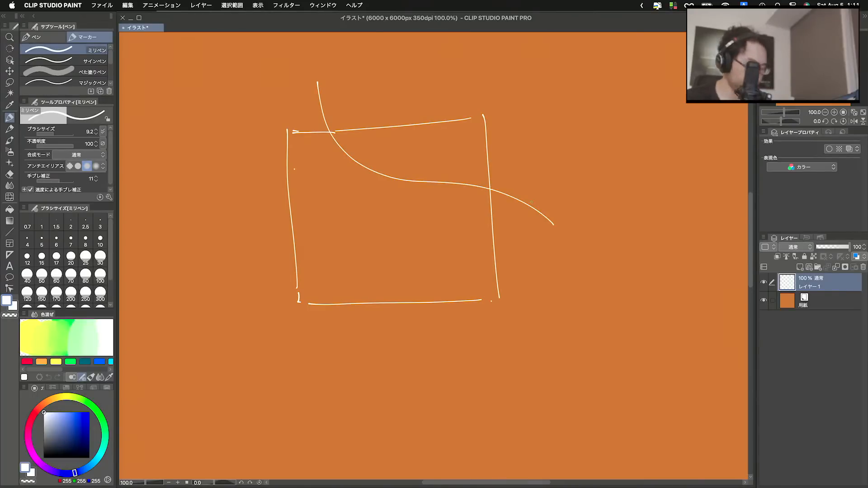
pyautogui.press('super+z')
pyautogui.click(78, 412)
pyautogui.moveTo(297, 98)
pyautogui.mouseDown()
pyautogui.moveTo(300, 77)
pyautogui.moveTo(551, 219)
pyautogui.mouseUp()
pyautogui.moveTo(205, 240)
pyautogui.mouseDown()
pyautogui.moveTo(332, 254)
pyautogui.moveTo(487, 356)
pyautogui.mouseUp()
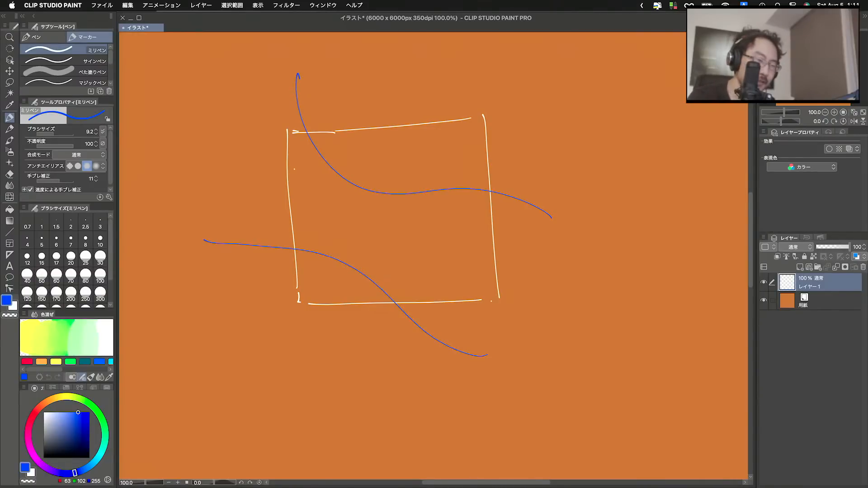
# Mark the flow direction of both blue curves with small circles at their starts and arrowheads at their ends.
pyautogui.moveTo(202, 240); pyautogui.dragTo(209, 239)
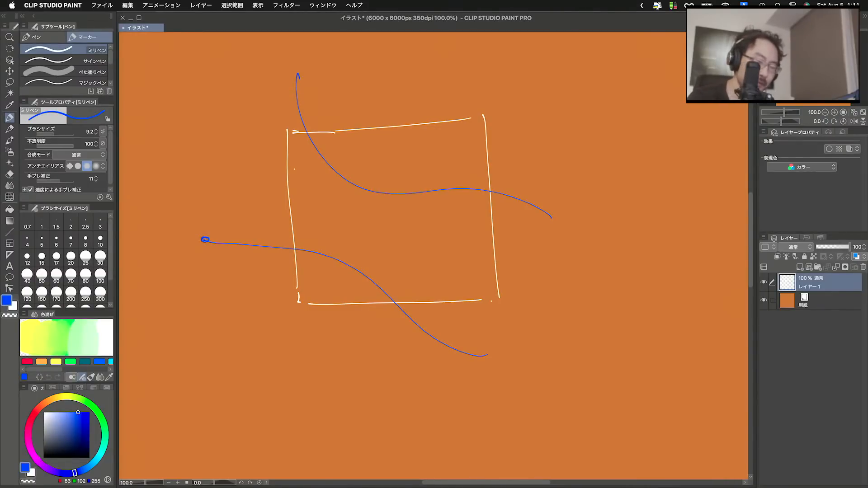
pyautogui.moveTo(481, 347); pyautogui.dragTo(486, 366)
pyautogui.moveTo(297, 73)
pyautogui.mouseDown()
pyautogui.moveTo(298, 66)
pyautogui.moveTo(299, 74)
pyautogui.mouseUp()
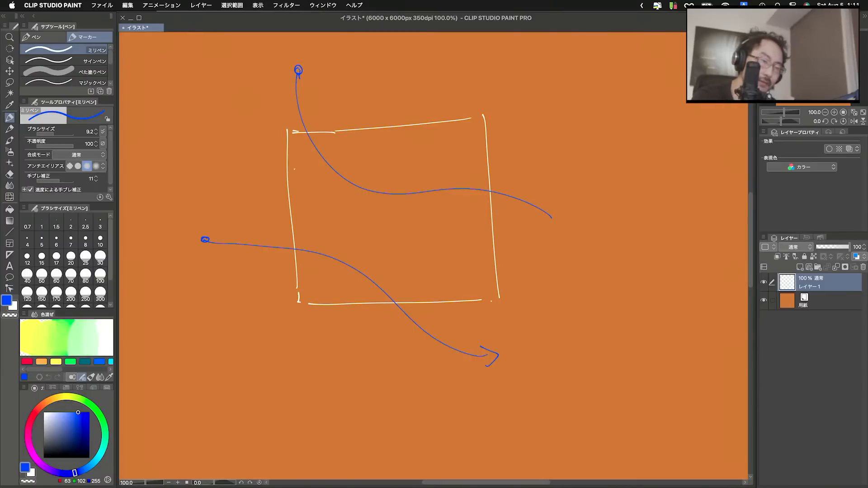
pyautogui.moveTo(552, 195); pyautogui.dragTo(541, 222)
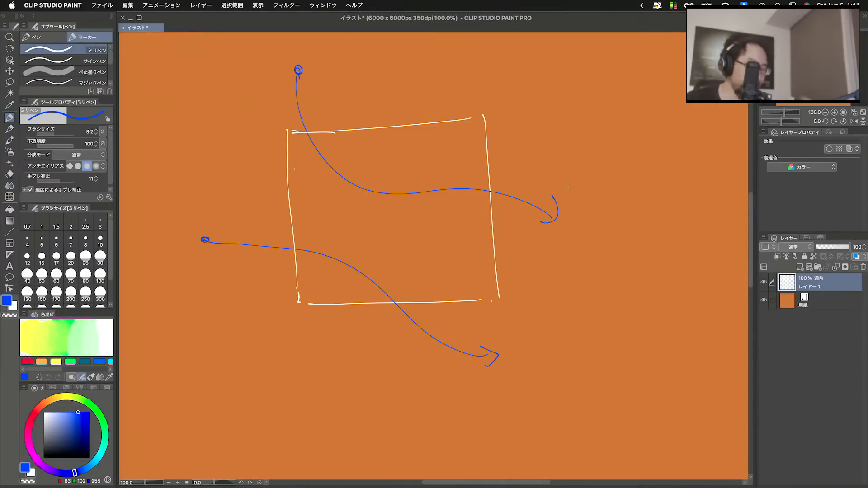
# Return the pen to white, scatter sample dots inside the square and label the two curves with circled numbers 1 and 2.
pyautogui.moveTo(80, 420); pyautogui.dragTo(32, 399)
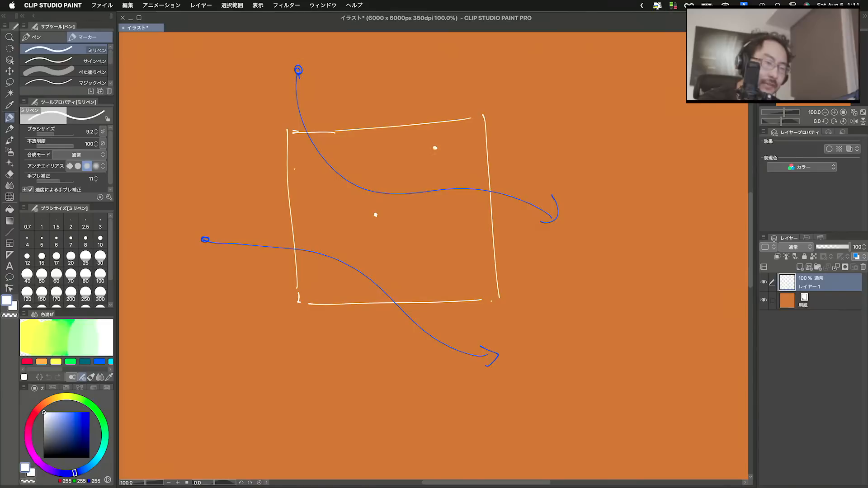
pyautogui.click(469, 233)
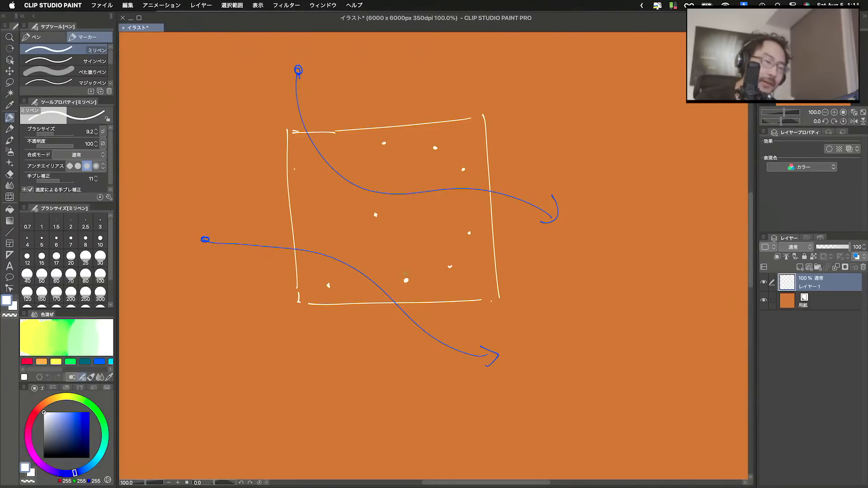
pyautogui.moveTo(285, 47); pyautogui.dragTo(296, 65)
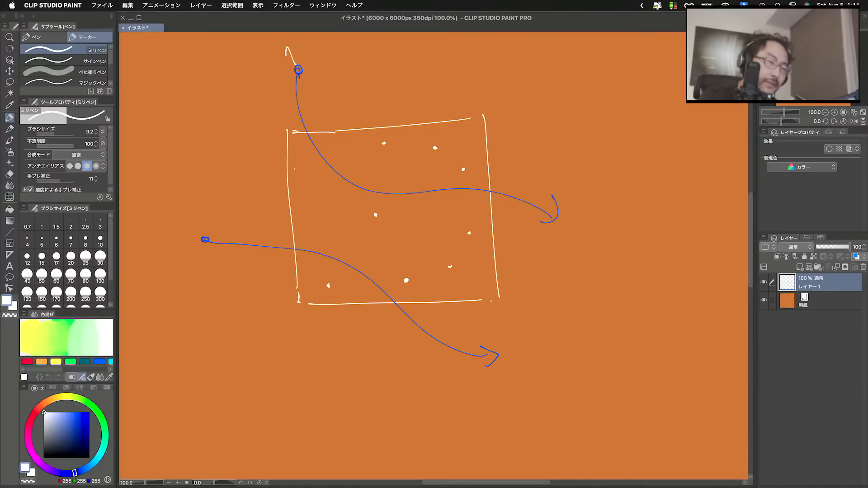
pyautogui.moveTo(181, 233)
pyautogui.mouseDown()
pyautogui.moveTo(188, 229)
pyautogui.moveTo(194, 242)
pyautogui.mouseUp()
pyautogui.moveTo(197, 226); pyautogui.dragTo(194, 245)
pyautogui.moveTo(278, 47)
pyautogui.mouseDown()
pyautogui.moveTo(290, 67)
pyautogui.moveTo(298, 62)
pyautogui.mouseUp()
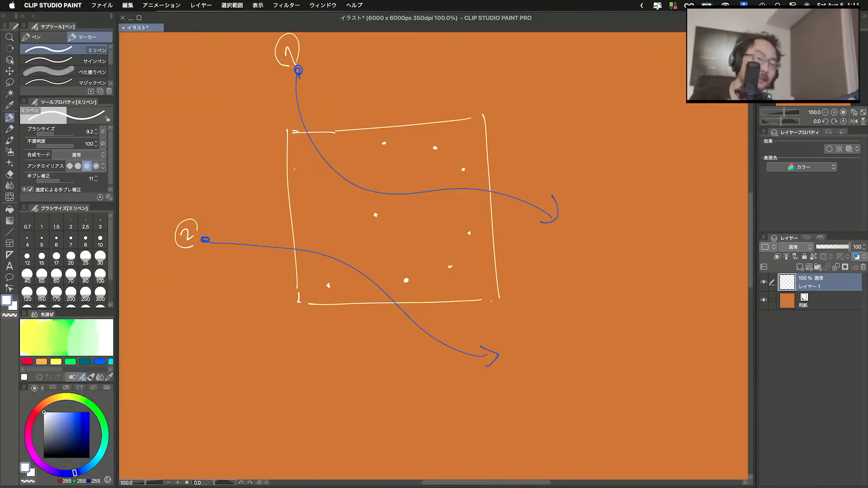
# Draw distance lines from the dot near the lower curve to both curves, labelled d2 and d1.
pyautogui.moveTo(388, 294)
pyautogui.mouseDown()
pyautogui.moveTo(405, 282)
pyautogui.moveTo(392, 283)
pyautogui.mouseUp()
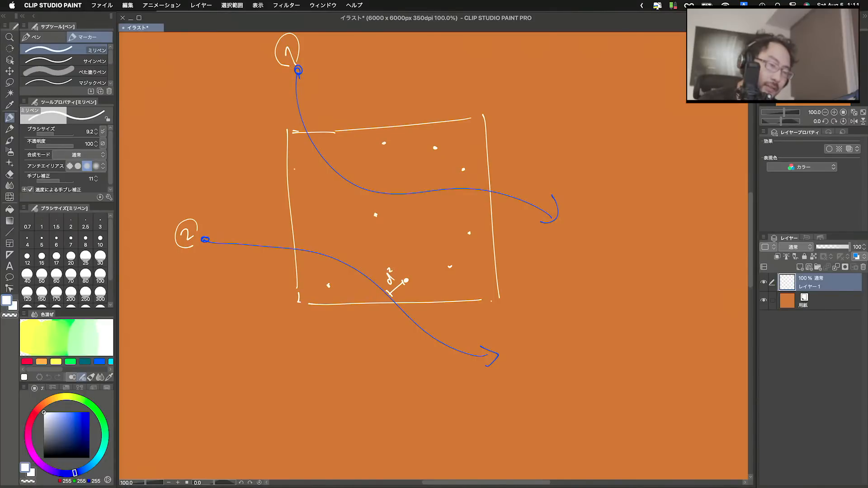
pyautogui.press('super+z')
pyautogui.press('super+z')
pyautogui.moveTo(391, 285)
pyautogui.mouseDown()
pyautogui.moveTo(388, 271)
pyautogui.moveTo(410, 236)
pyautogui.moveTo(414, 194)
pyautogui.mouseUp()
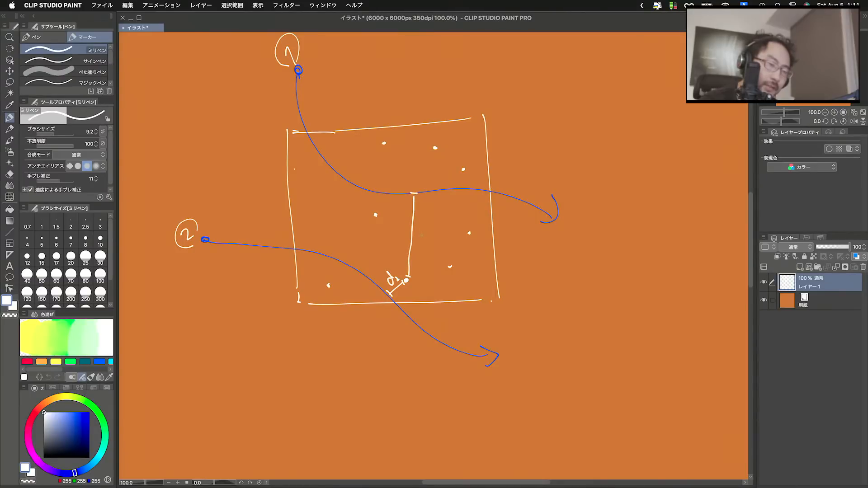
pyautogui.moveTo(421, 233); pyautogui.dragTo(420, 225)
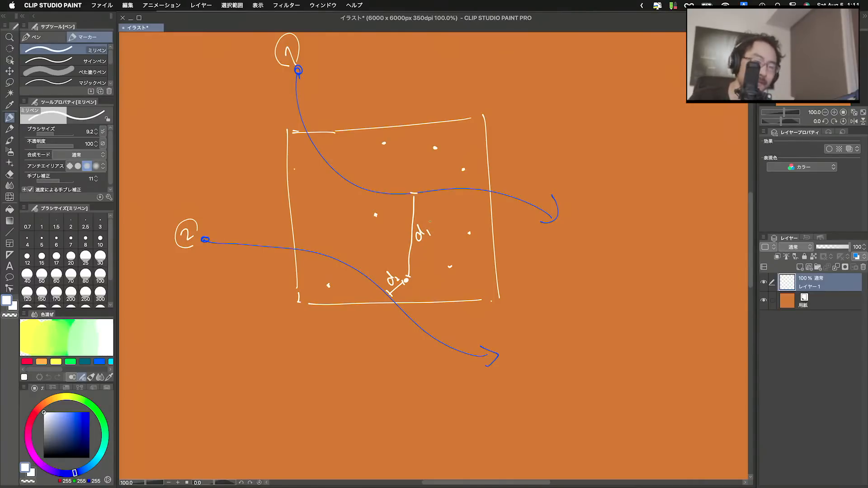
# Circle the d2 and d1 labels and write the underlined word "weight" outside the square, to its right.
pyautogui.moveTo(392, 290)
pyautogui.mouseDown()
pyautogui.moveTo(400, 274)
pyautogui.moveTo(398, 286)
pyautogui.mouseUp()
pyautogui.moveTo(421, 246)
pyautogui.mouseDown()
pyautogui.moveTo(412, 241)
pyautogui.moveTo(432, 236)
pyautogui.mouseUp()
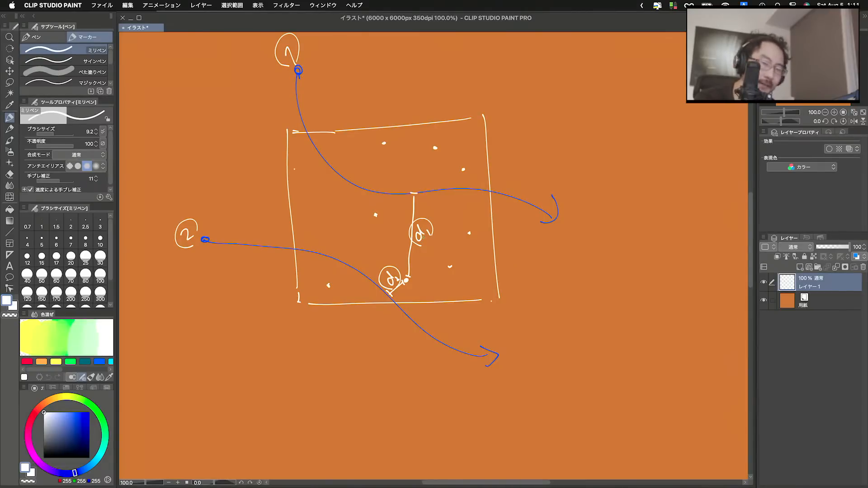
pyautogui.moveTo(531, 274)
pyautogui.mouseDown()
pyautogui.moveTo(562, 270)
pyautogui.moveTo(578, 253)
pyautogui.mouseUp()
pyautogui.moveTo(527, 295); pyautogui.dragTo(589, 268)
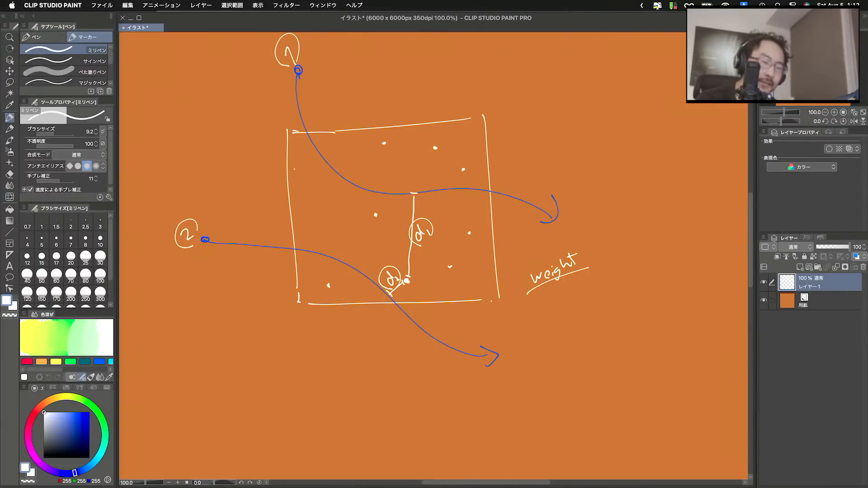
# Set the pen to blue and draw two direction arrows from the measured dot, one horizontal and one parallel to curve 2.
pyautogui.click(75, 413)
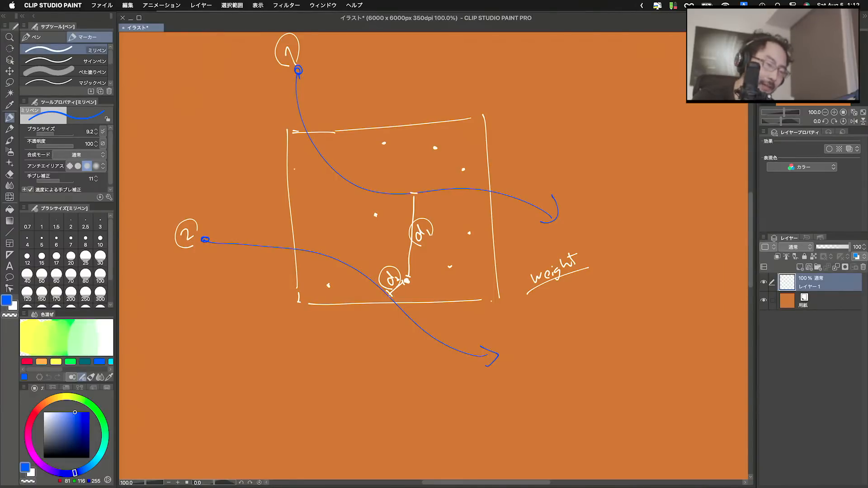
pyautogui.moveTo(389, 292); pyautogui.dragTo(404, 310)
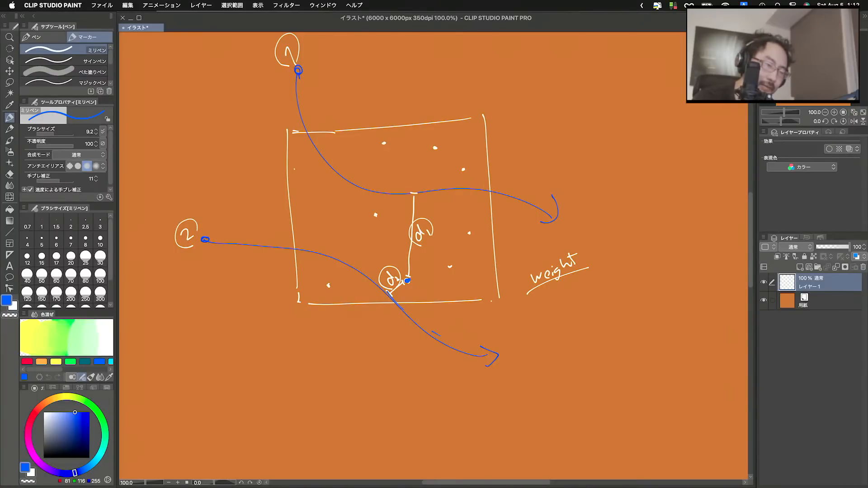
pyautogui.moveTo(410, 282); pyautogui.dragTo(442, 317)
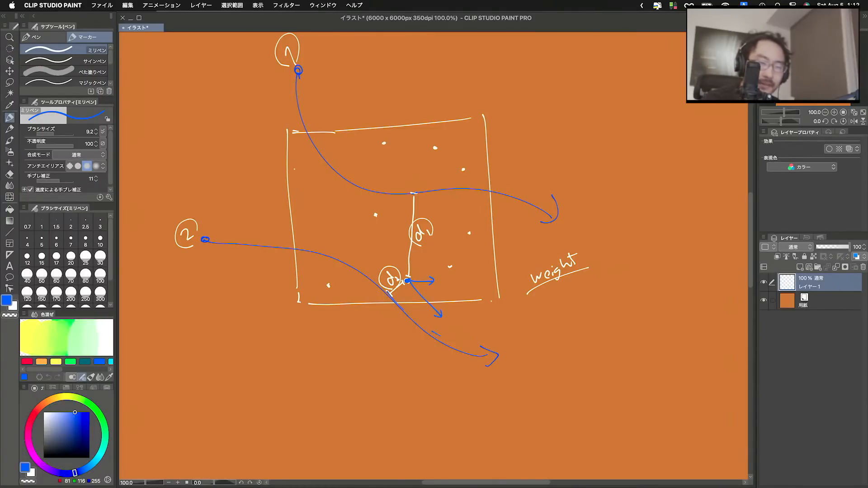
# Mark the nearest points on curves 1 and 2 in blue with direction arrows, and trace the distance lines from the dot.
pyautogui.moveTo(414, 194); pyautogui.dragTo(440, 192)
pyautogui.moveTo(409, 271); pyautogui.dragTo(412, 193)
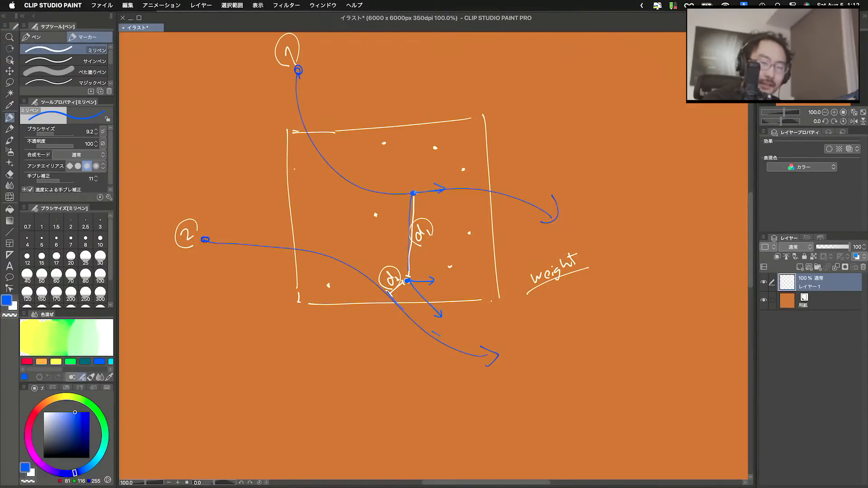
pyautogui.moveTo(407, 282); pyautogui.dragTo(389, 292)
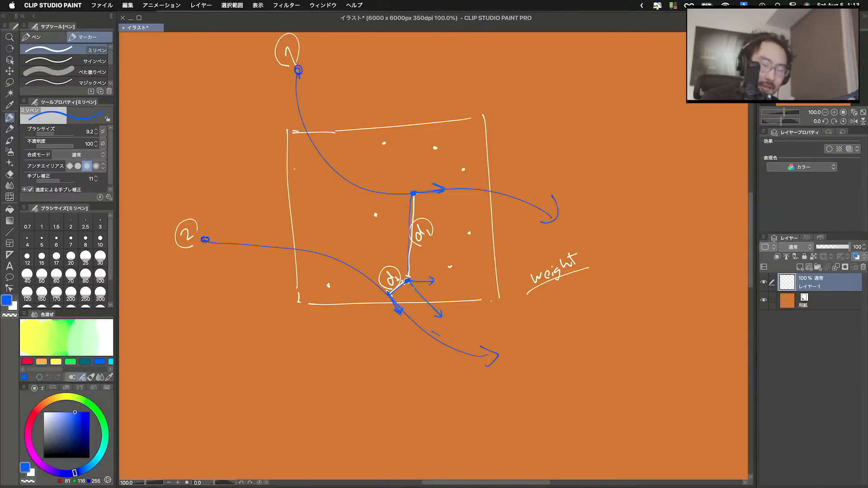
# Set the pen to yellow, draw direction arrows at both curves' nearest points, and add an arc alongside d1 towards the dot.
pyautogui.click(65, 397)
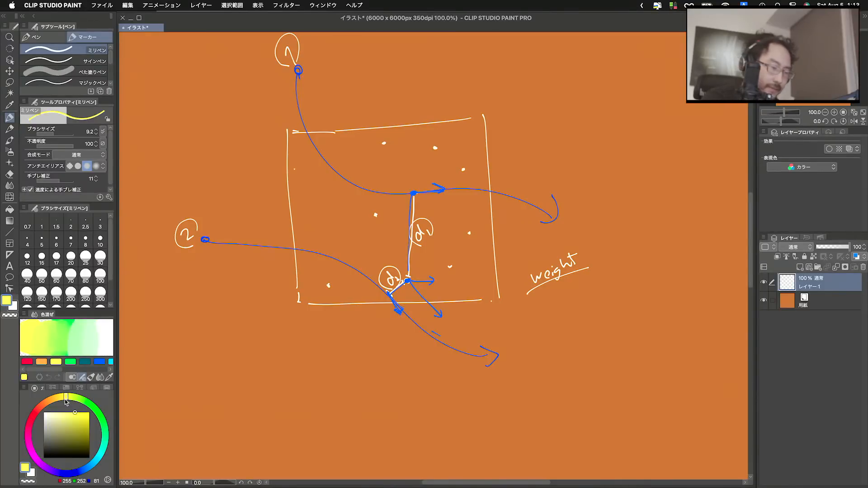
pyautogui.moveTo(389, 294); pyautogui.dragTo(402, 317)
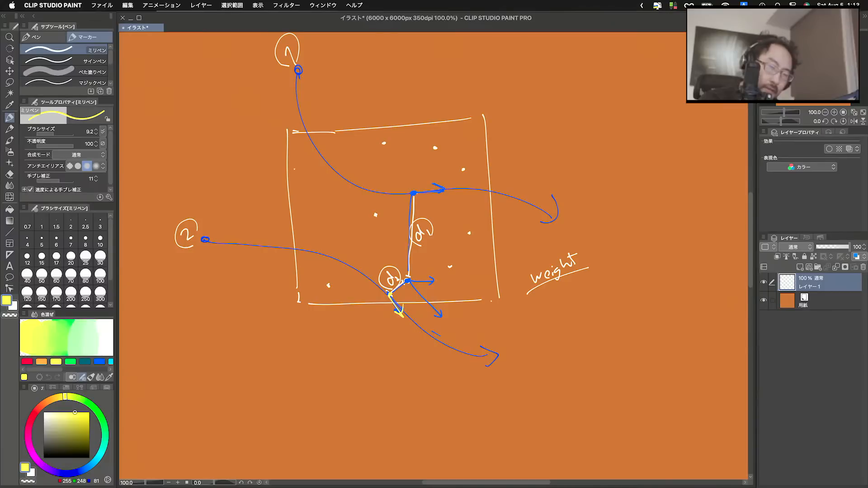
pyautogui.moveTo(413, 197)
pyautogui.mouseDown()
pyautogui.moveTo(447, 192)
pyautogui.moveTo(425, 273)
pyautogui.mouseUp()
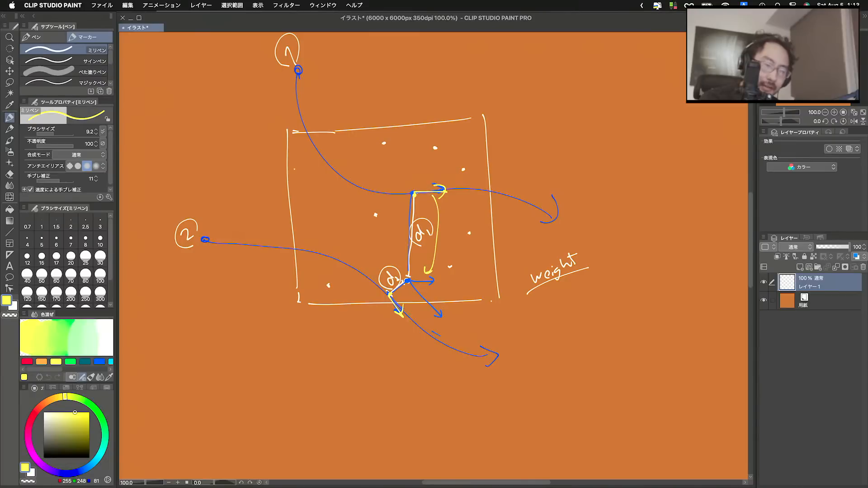
# Draw a yellow transfer arrow from curve 2 towards the dot's arrows, then a bold diagonal arrow from the dot as their combined direction.
pyautogui.moveTo(402, 306)
pyautogui.mouseDown()
pyautogui.moveTo(417, 298)
pyautogui.moveTo(427, 313)
pyautogui.mouseUp()
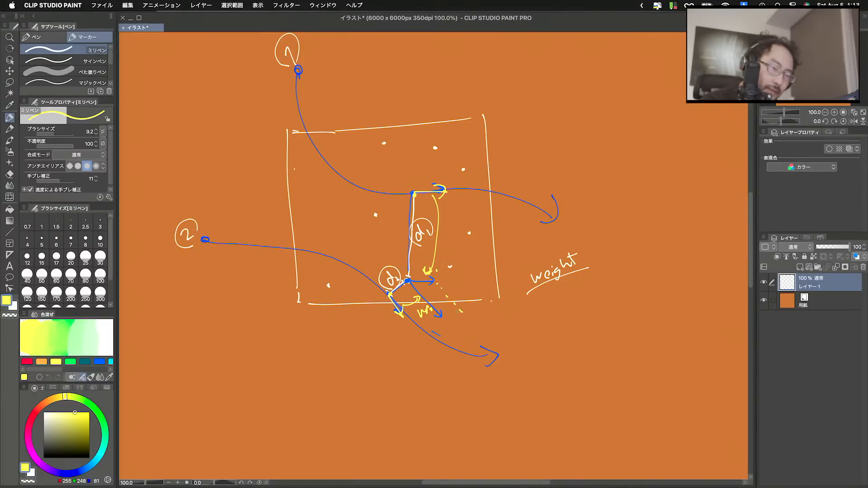
pyautogui.moveTo(410, 282); pyautogui.dragTo(462, 310)
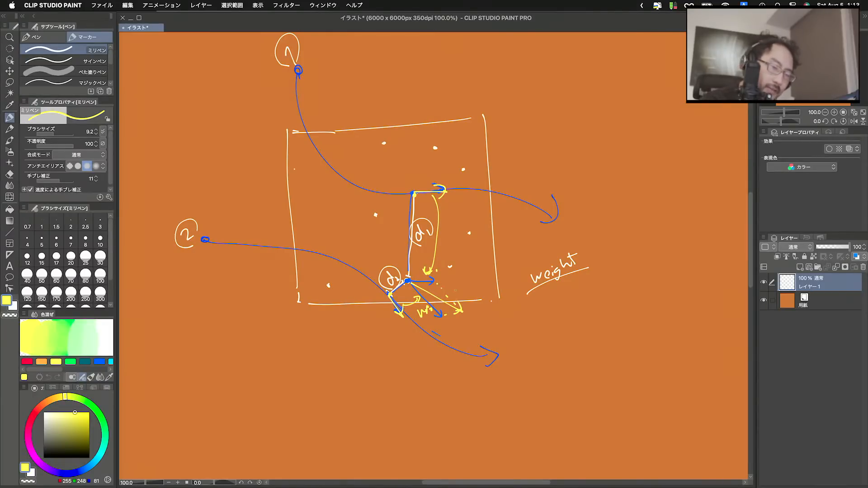
pyautogui.moveTo(409, 281); pyautogui.dragTo(454, 306)
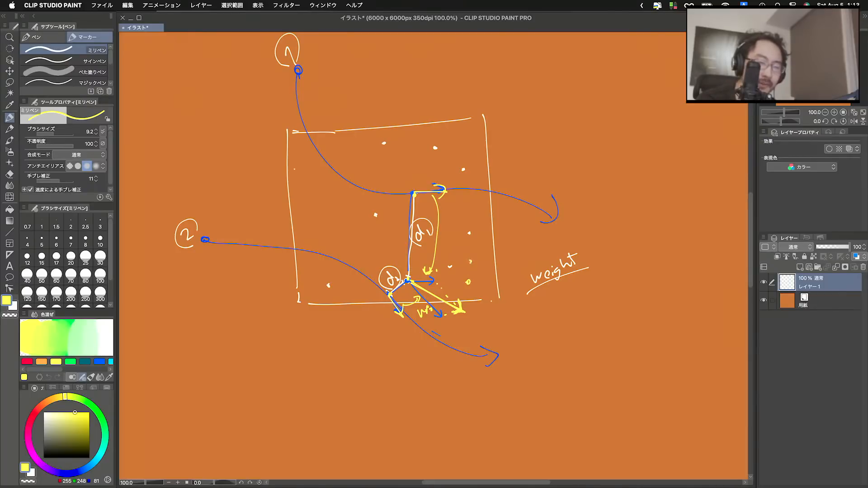
# Add small yellow marks across the rest of the square to indicate more sample positions.
pyautogui.moveTo(471, 204); pyautogui.dragTo(469, 205)
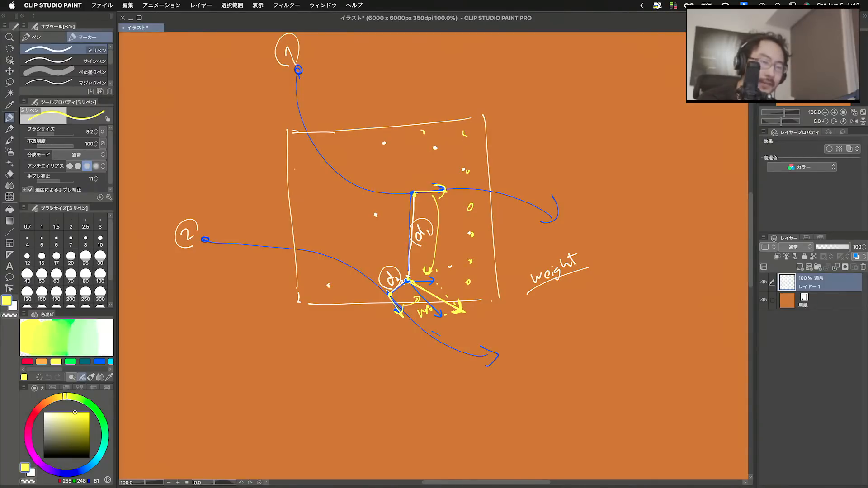
pyautogui.moveTo(296, 183); pyautogui.dragTo(298, 191)
pyautogui.moveTo(310, 222); pyautogui.dragTo(310, 237)
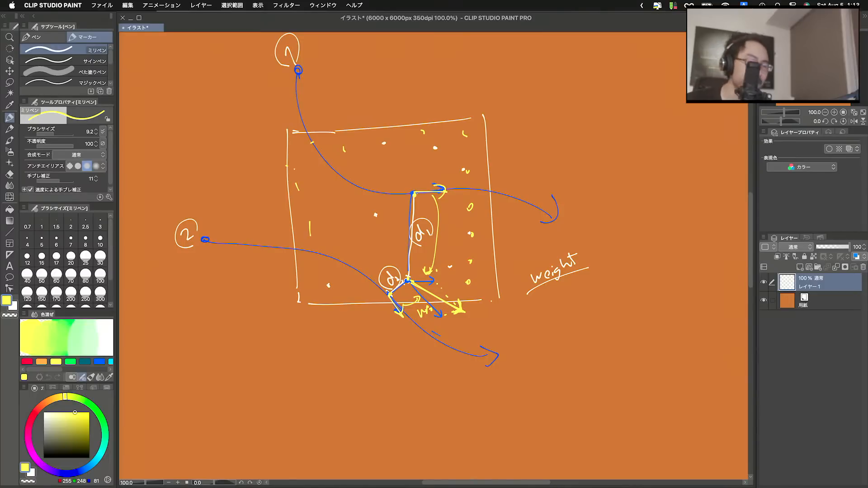
# Switch to Houdini and place the cursor in the Volume Wrangle's empty VEXpression.
pyautogui.hotkey('ctrl', 'Left')
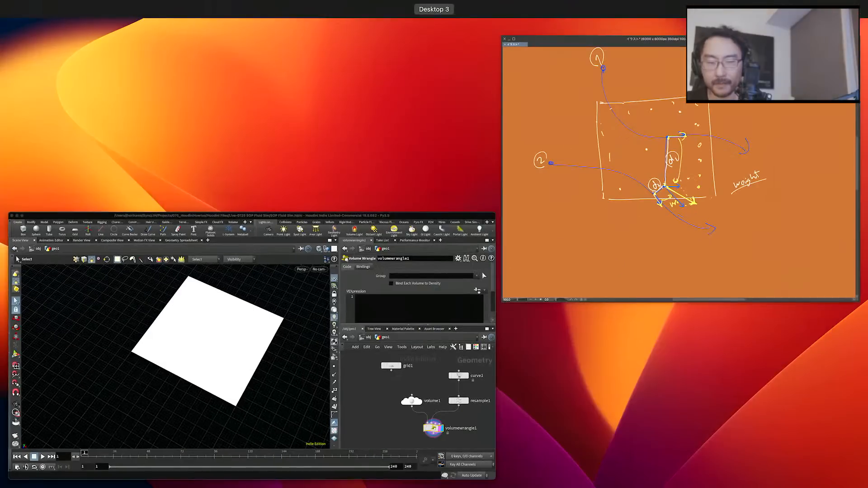
pyautogui.click(470, 254)
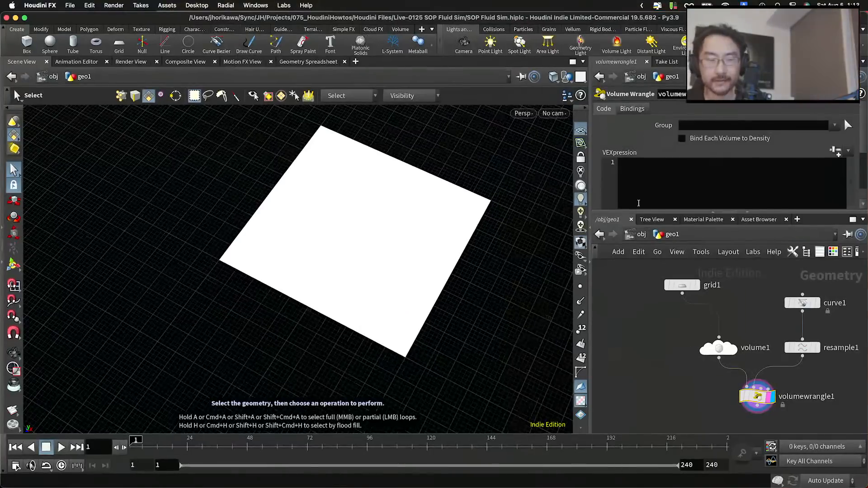
pyautogui.click(656, 202)
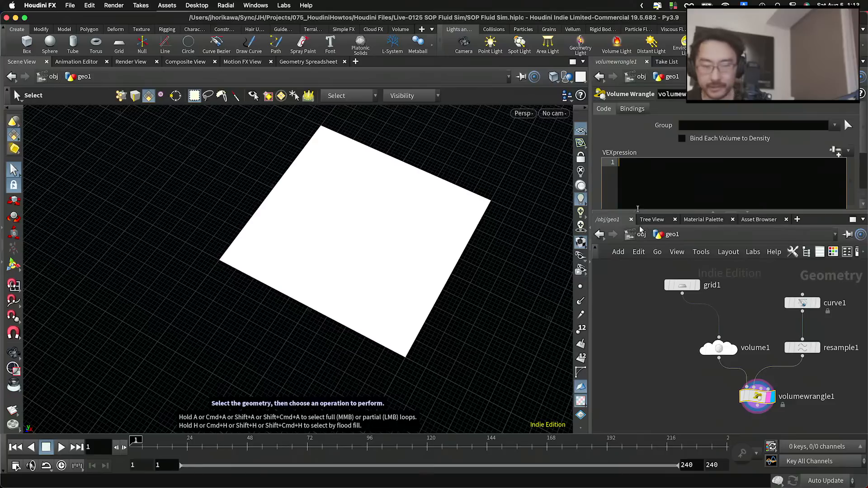
# Display the outputs of volume1 and resample1 to review the wrangle's inputs, returning the display to volumewrangle1.
pyautogui.moveTo(732, 348)
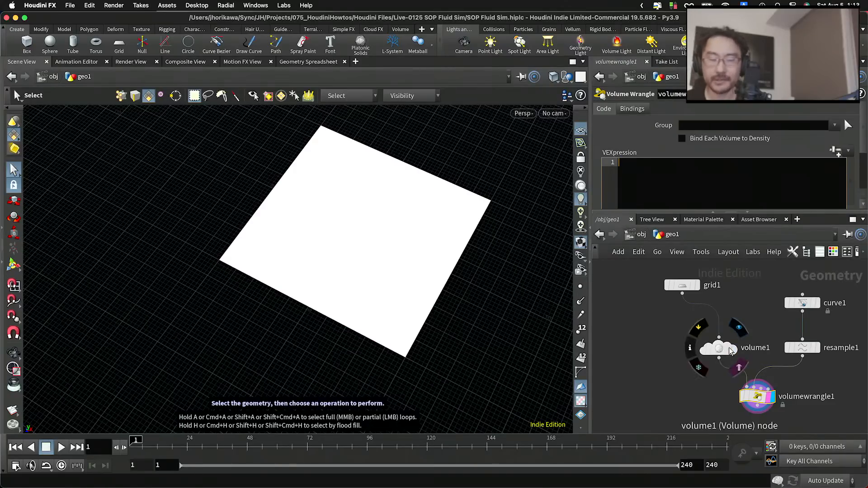
pyautogui.moveTo(731, 349); pyautogui.dragTo(709, 350)
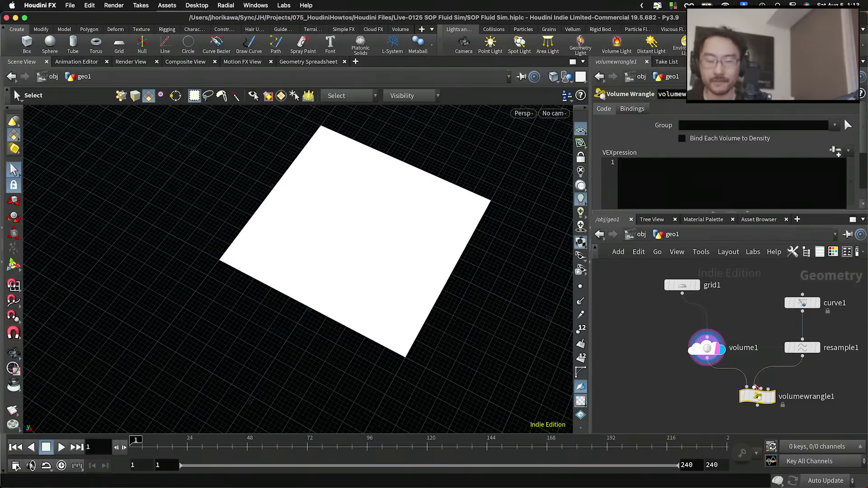
pyautogui.moveTo(769, 401)
pyautogui.moveTo(753, 401); pyautogui.dragTo(750, 401)
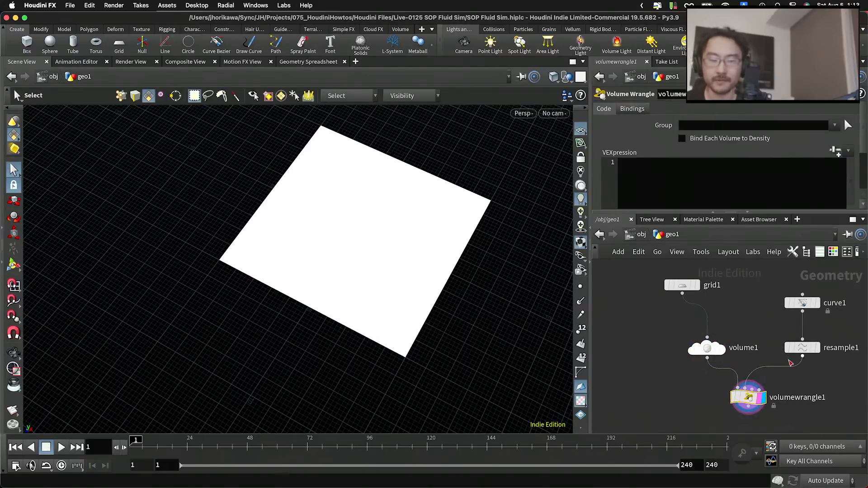
pyautogui.click(818, 348)
pyautogui.moveTo(803, 352); pyautogui.dragTo(794, 352)
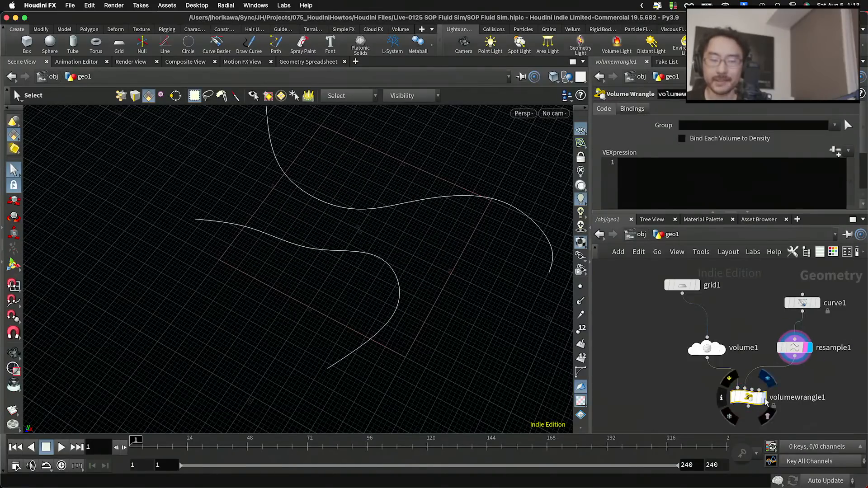
pyautogui.click(762, 398)
# Write the loop header for(int i=0; i<nprimitives(1); i++) on the second line of the wrangle's VEXpression.
pyautogui.click(685, 175)
pyautogui.press('Return')
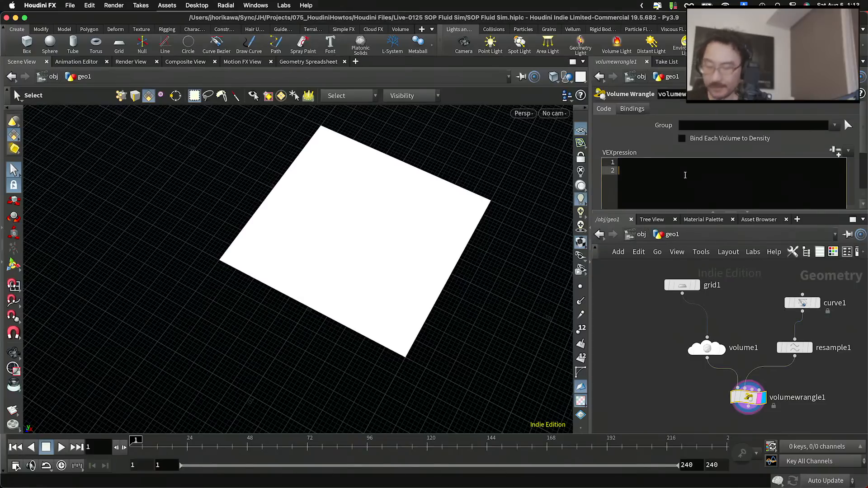
pyautogui.write('for(i')
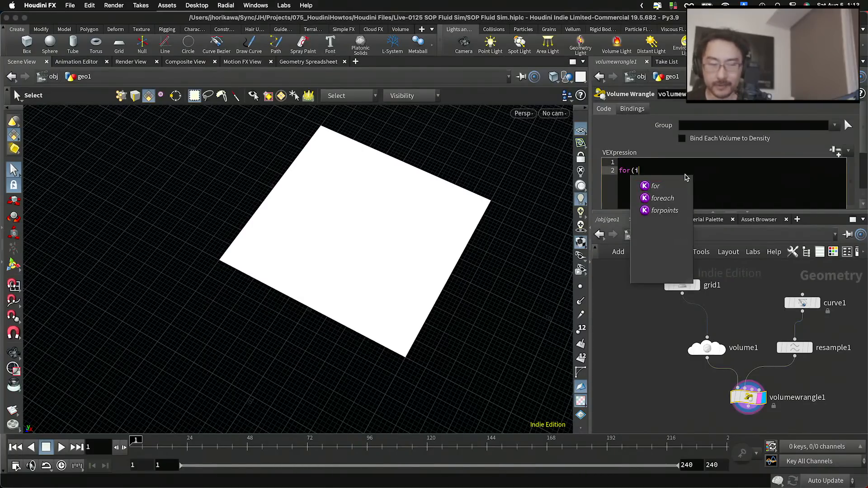
pyautogui.write('nt i')
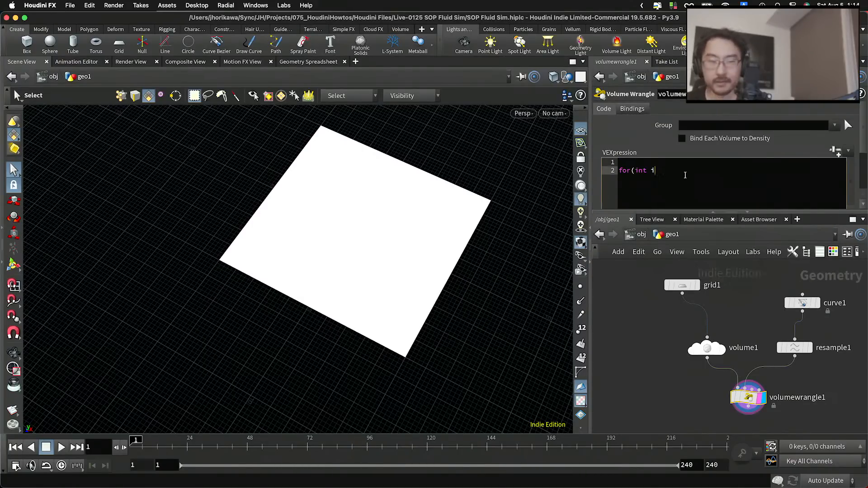
pyautogui.write('=0; i<')
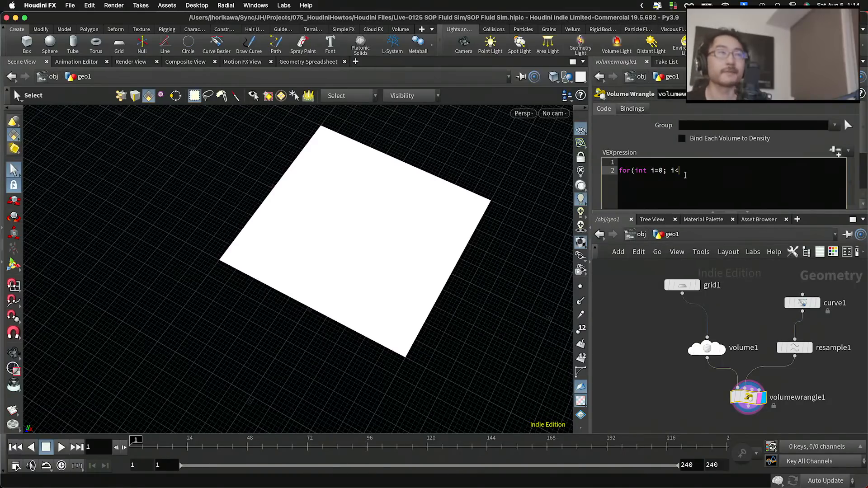
pyautogui.write('nprim')
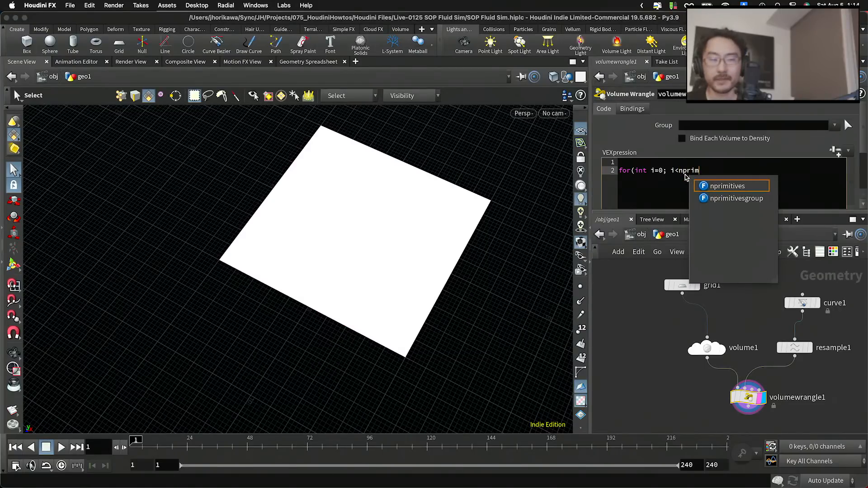
pyautogui.press('Return')
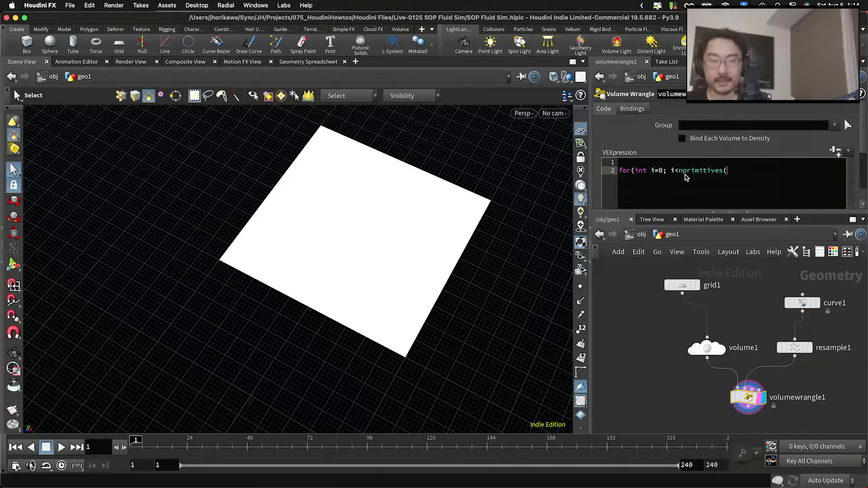
pyautogui.write('1)')
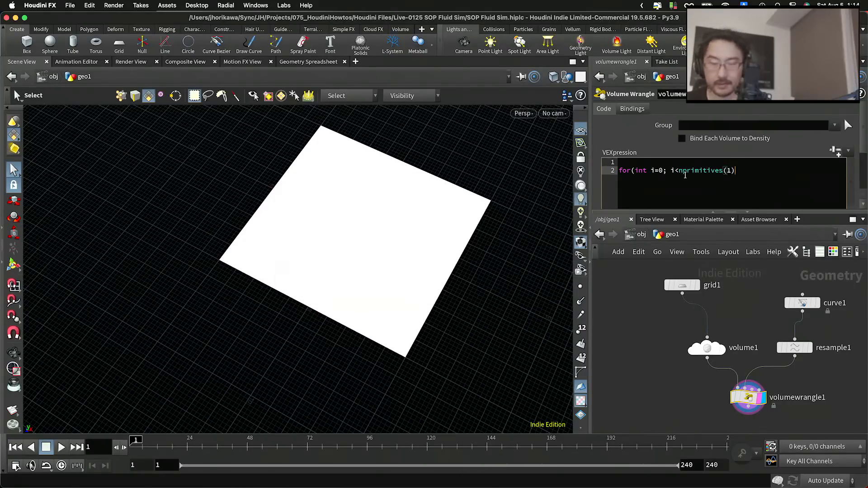
pyautogui.write('; i++')
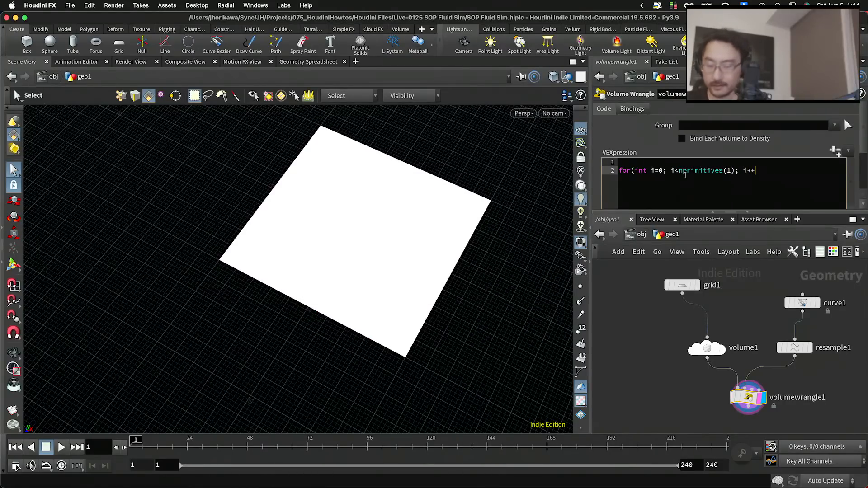
pyautogui.write(')')
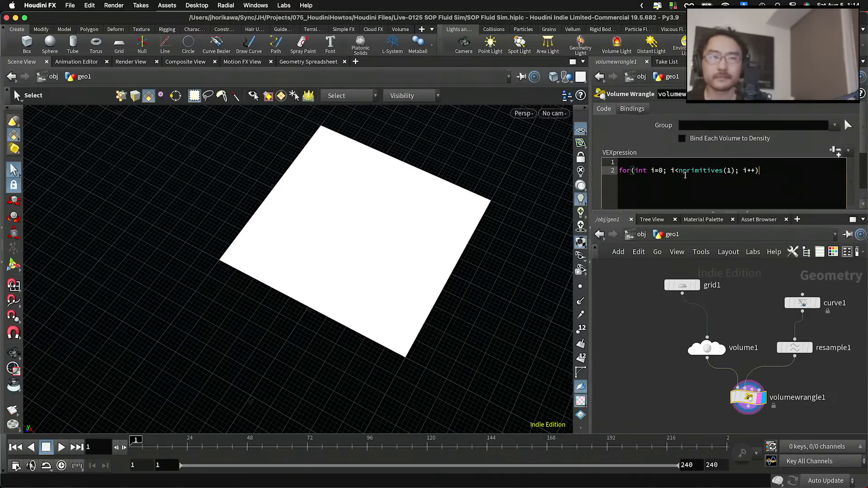
# Add opening and closing braces to the for loop with an indented empty line between them.
pyautogui.write('{')
pyautogui.press('Return')
pyautogui.write('}')
pyautogui.press('Left')
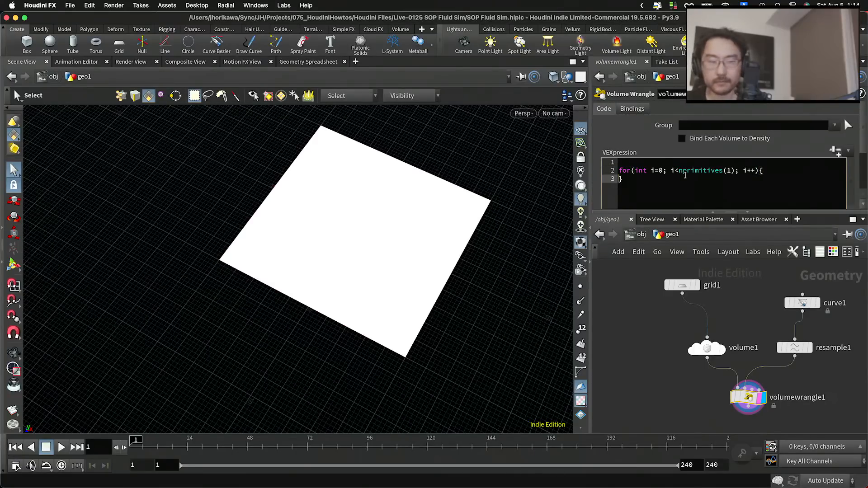
pyautogui.press('Return')
pyautogui.press('Up')
pyautogui.press('Tab')
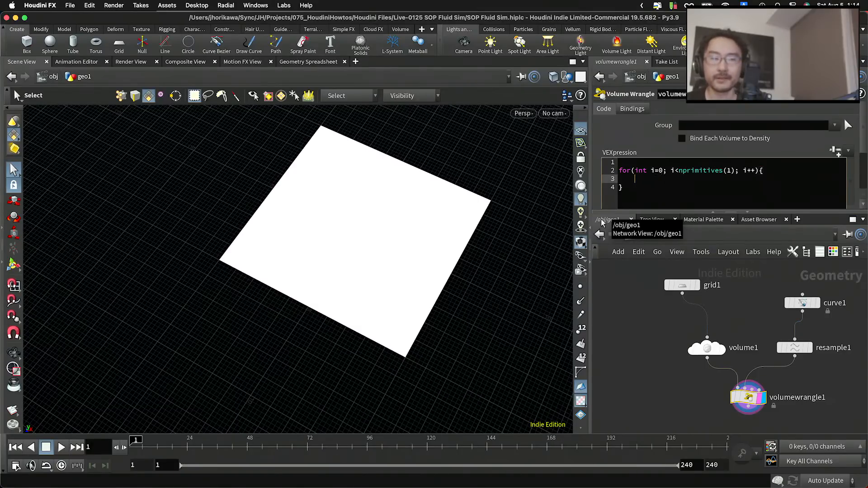
# Inside the for loop, write @P below an empty line and put float d = xyzdist(1, in front of it.
pyautogui.write('[')
pyautogui.press('BackSpace')
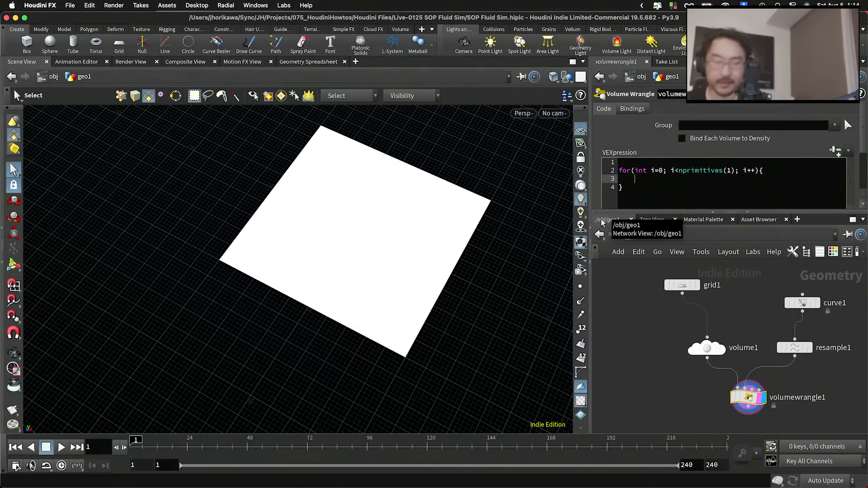
pyautogui.write('@P')
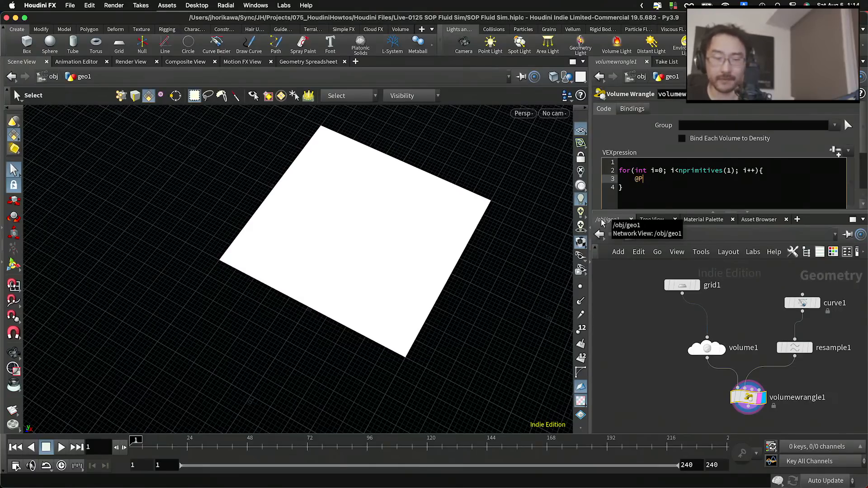
pyautogui.press('Left')
pyautogui.press('Left')
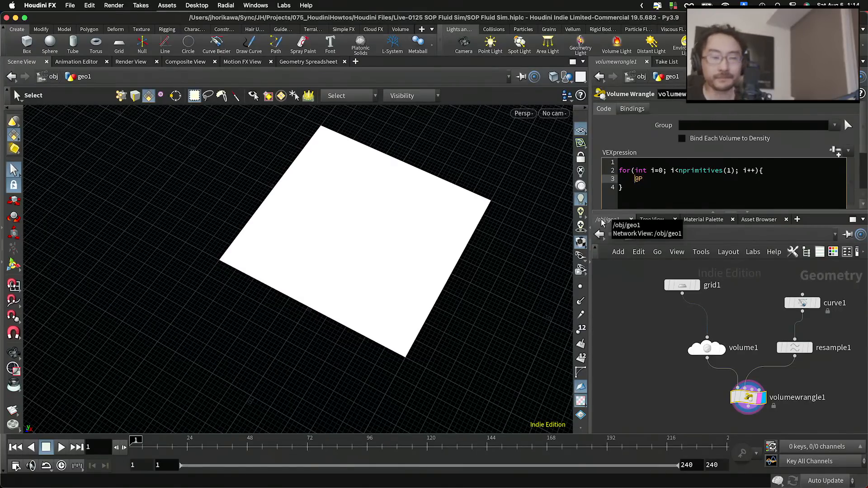
pyautogui.press('Right')
pyautogui.press('Left')
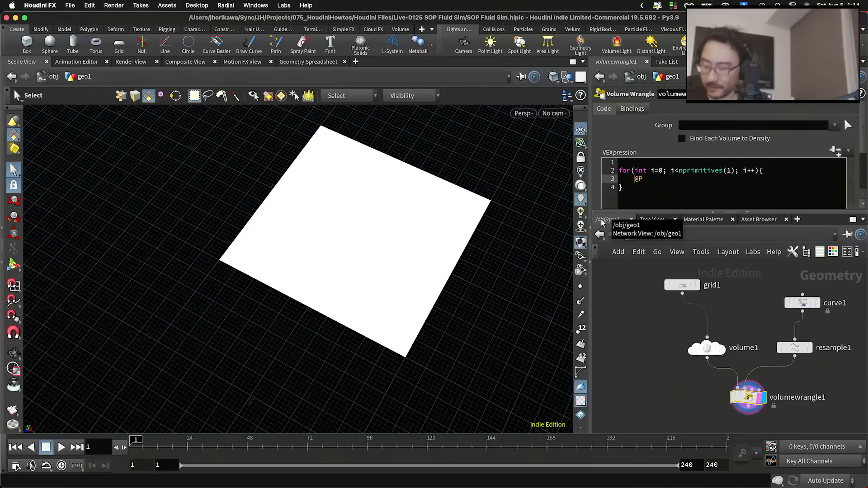
pyautogui.press('Return')
pyautogui.write('float d = ')
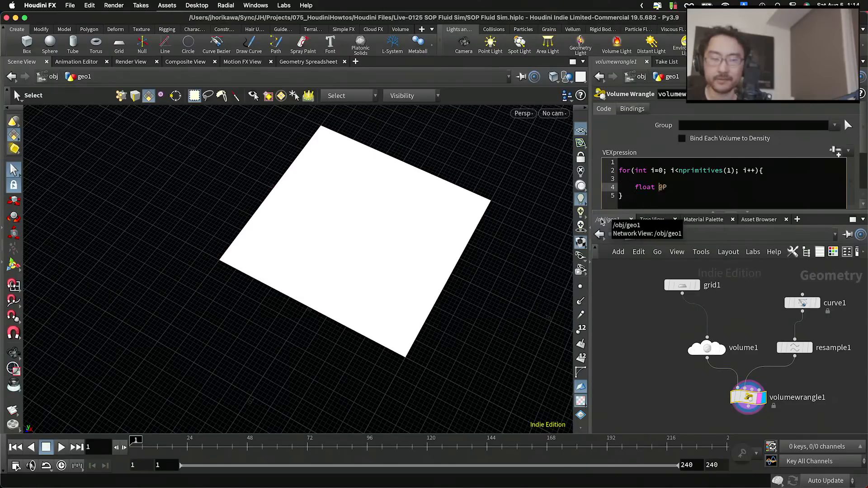
pyautogui.write('xyzdis')
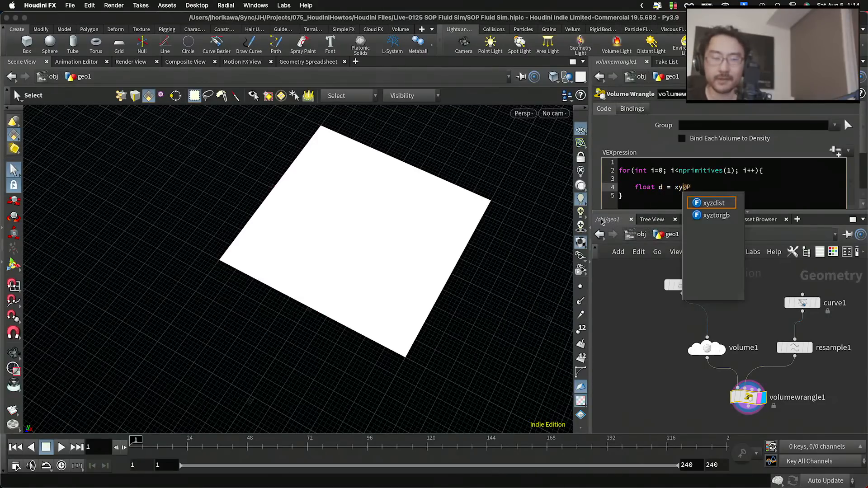
pyautogui.write('t')
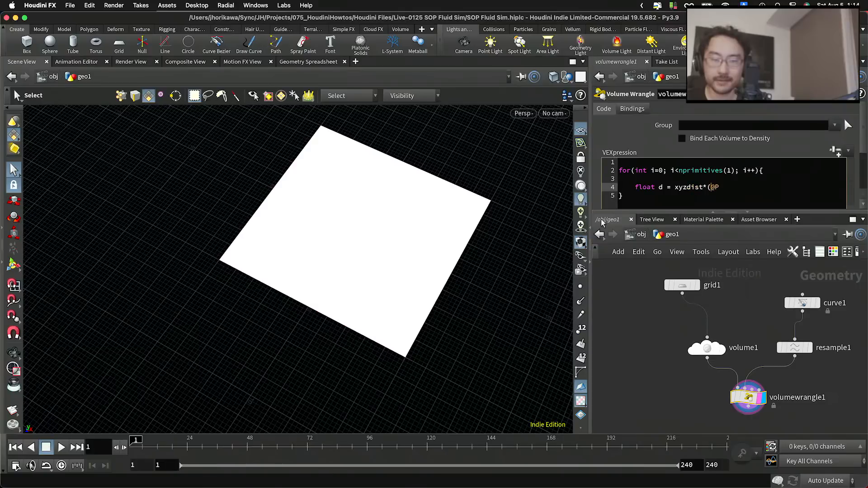
pyautogui.write('(1, ')
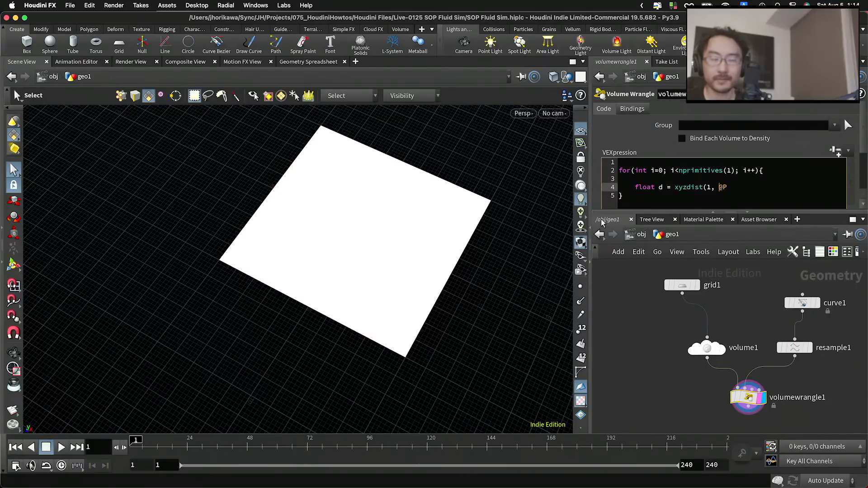
# Insert itoa(i) as the primitive group argument of xyzdist, separated from @P by a comma.
pyautogui.write('ito')
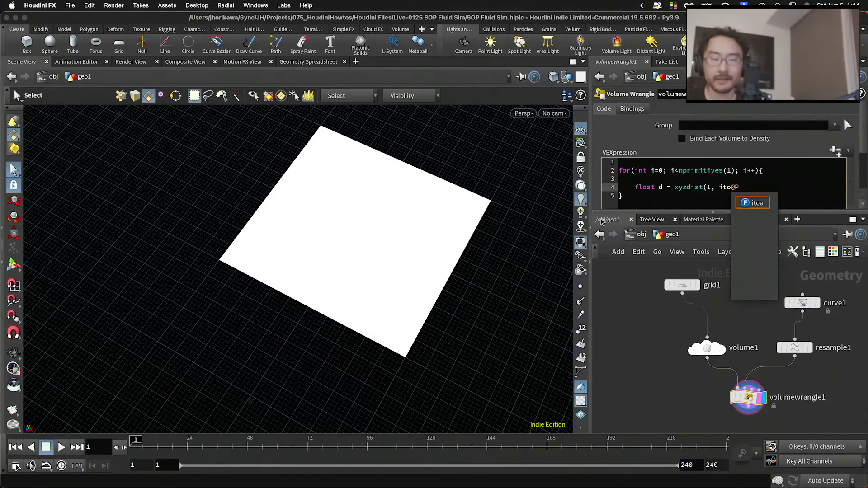
pyautogui.write('a()')
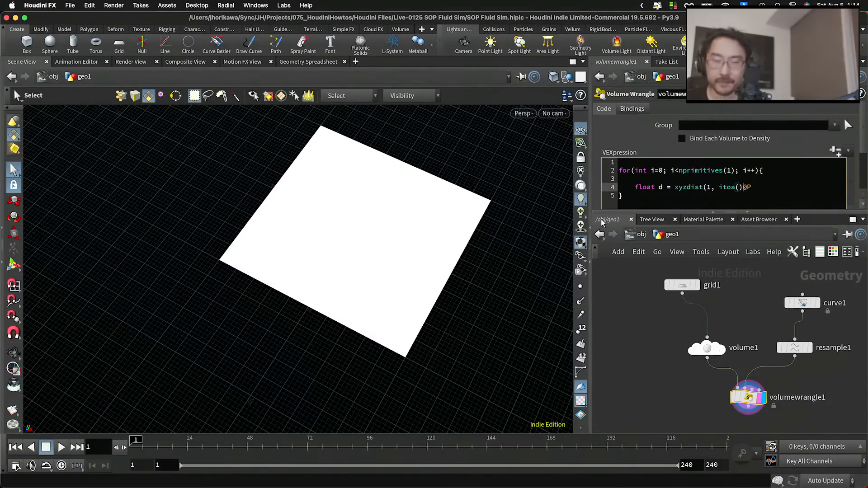
pyautogui.write(',')
pyautogui.press('Left')
pyautogui.press('Left')
pyautogui.press('Left')
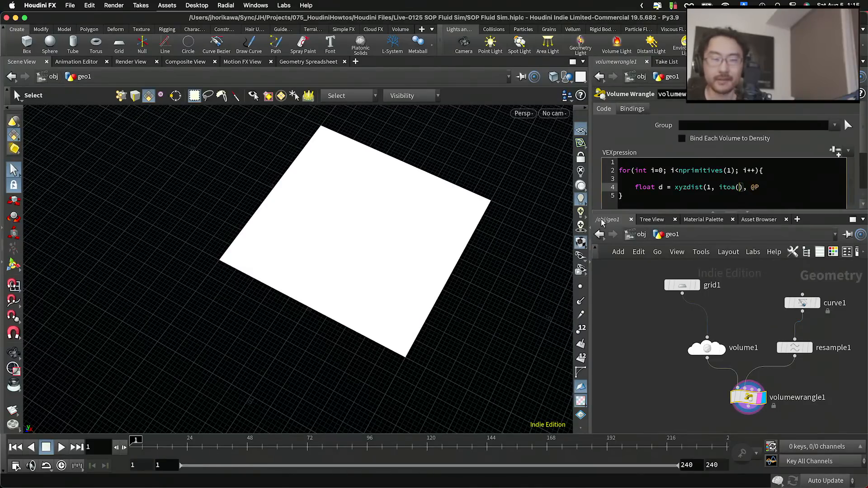
pyautogui.write('i')
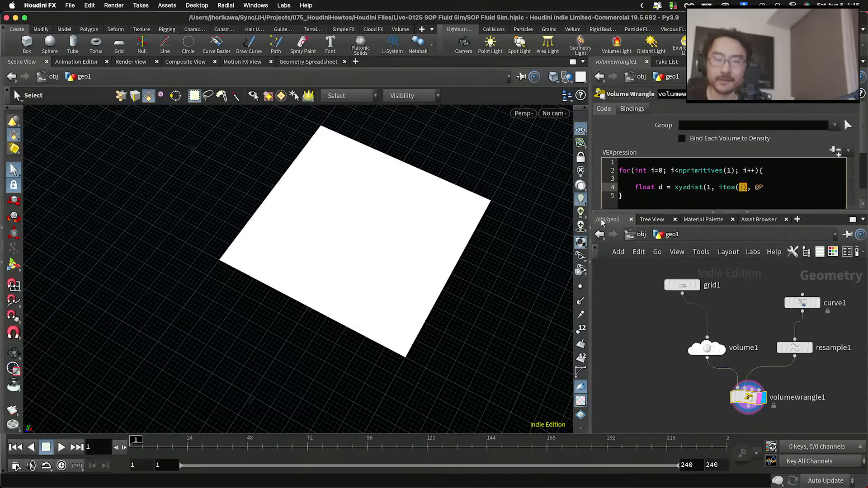
pyautogui.press('Left')
pyautogui.press('Left')
pyautogui.press('Left')
pyautogui.press('Left')
pyautogui.press('Left')
pyautogui.press('Left')
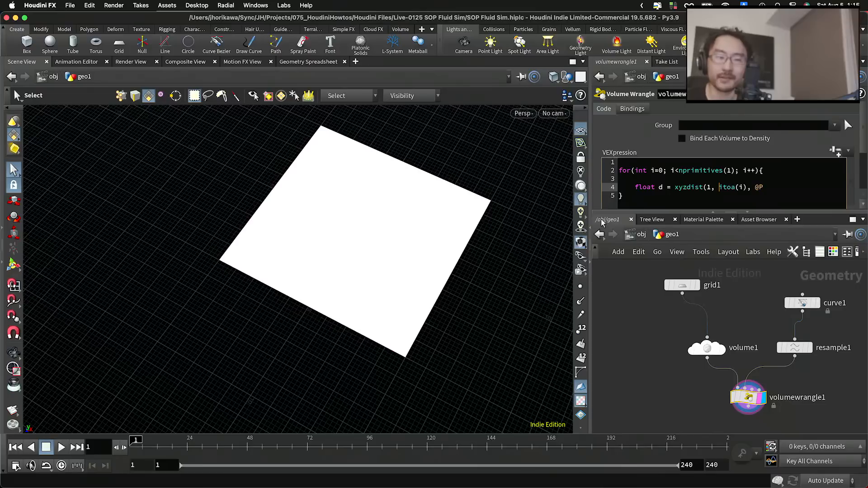
pyautogui.press('Right')
pyautogui.press('Right')
pyautogui.press('Right')
pyautogui.press('Right')
pyautogui.press('Right')
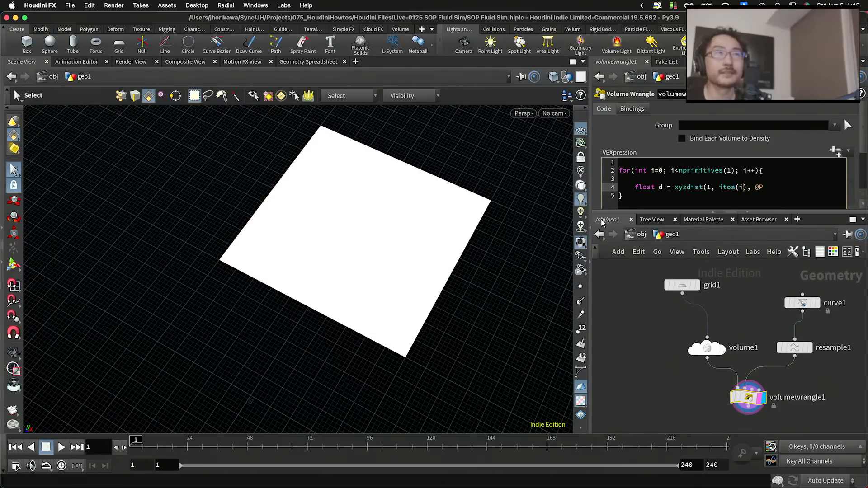
# Add a comma after @P and declare int prim; and vector uv; on the lines above the xyzdist call.
pyautogui.press('Right')
pyautogui.press('Right')
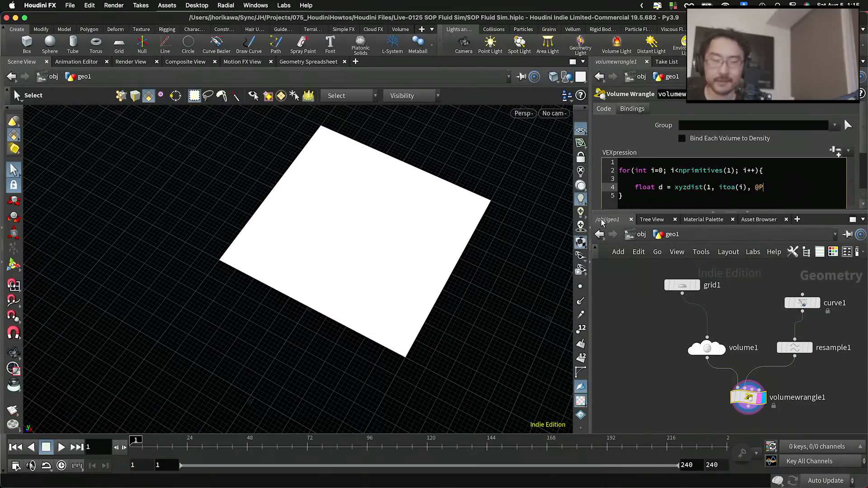
pyautogui.write('@P,')
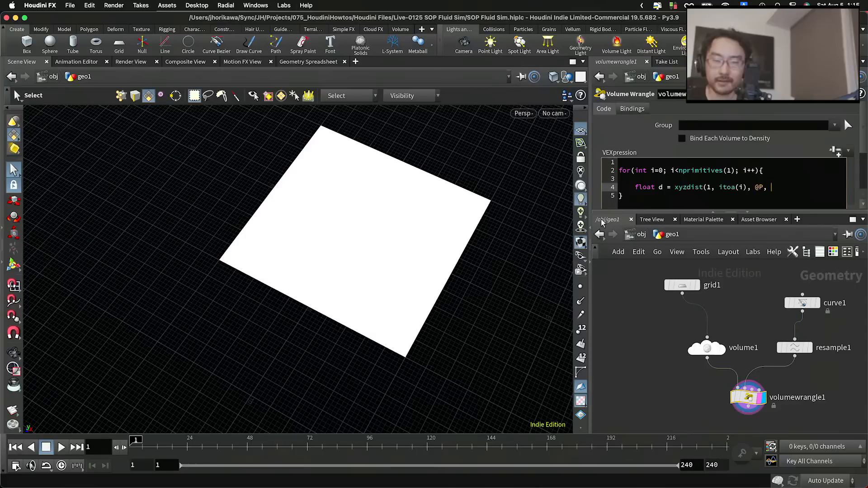
pyautogui.press('Up')
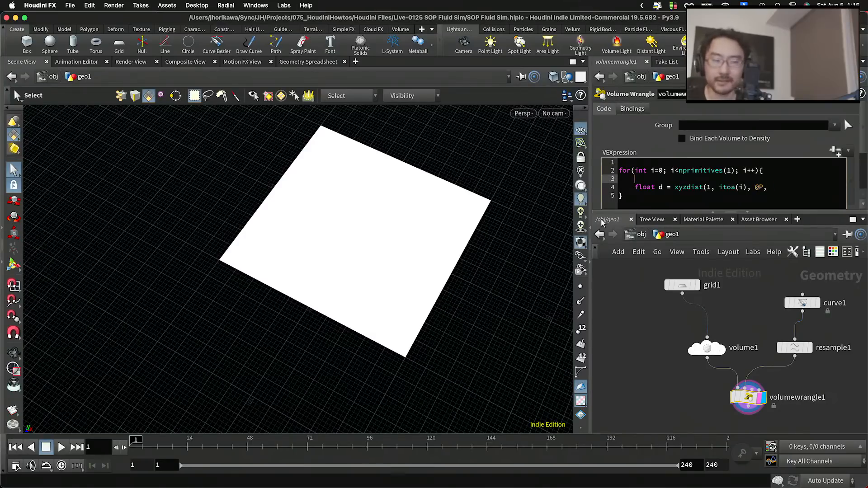
pyautogui.press('Return')
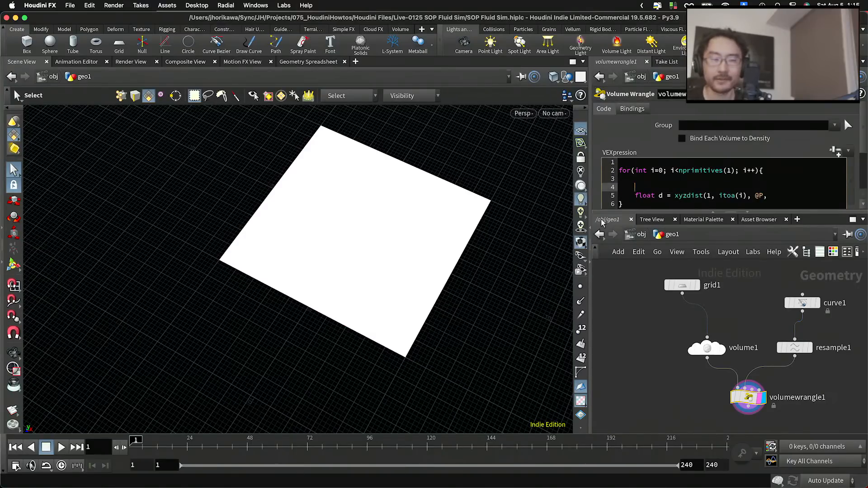
pyautogui.write('int ')
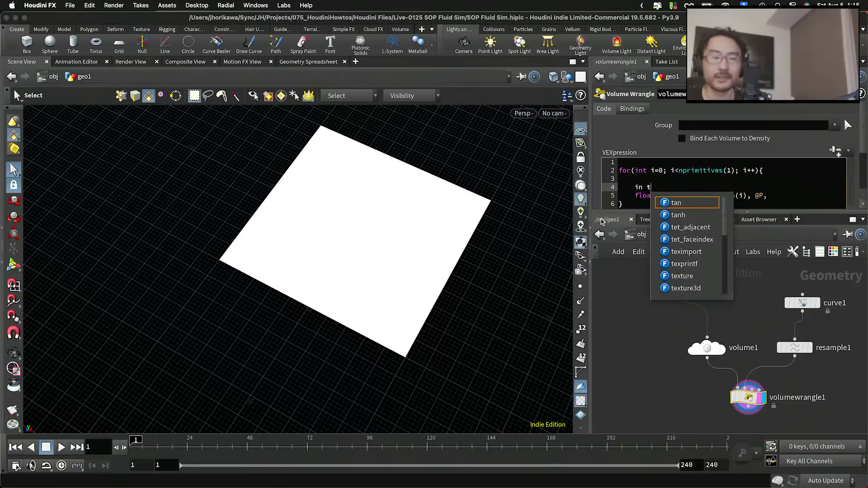
pyautogui.write('prim;')
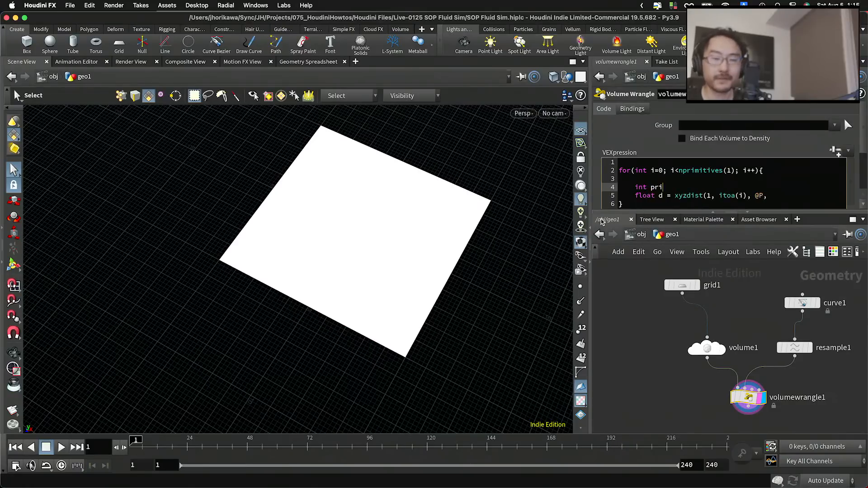
pyautogui.press('Return')
pyautogui.write('vector uv;')
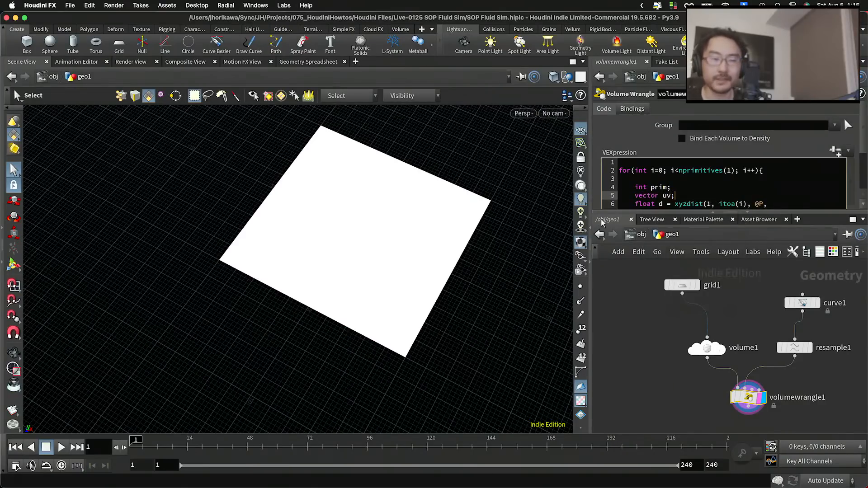
# Complete the xyzdist call with the arguments prim and uv, closing it with a parenthesis and semicolon.
pyautogui.scroll(-2, 723, 181)
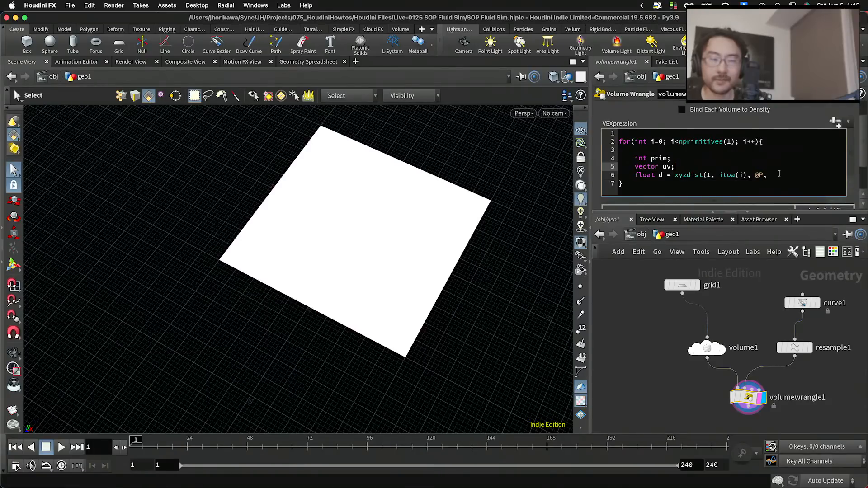
pyautogui.click(780, 174)
pyautogui.write('prim, uv);')
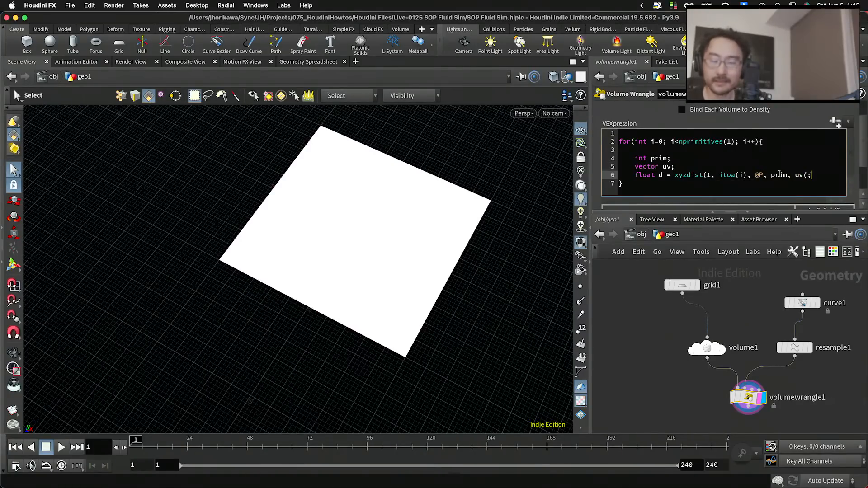
pyautogui.press('BackSpace')
pyautogui.press('BackSpace')
pyautogui.write(')(;')
pyautogui.press('BackSpace')
pyautogui.press('BackSpace')
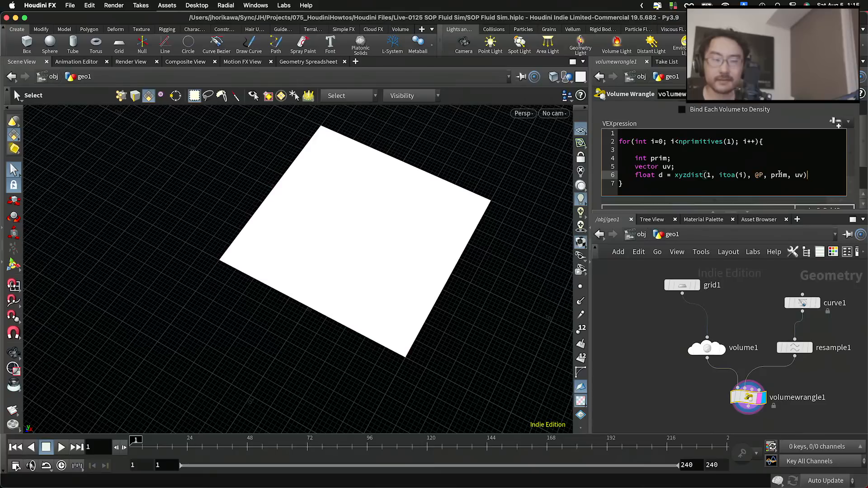
# Review the prim and uv declarations, the xyzdist arguments, and the distance variable d in the loop.
pyautogui.moveTo(677, 168); pyautogui.dragTo(633, 159)
pyautogui.click(633, 159)
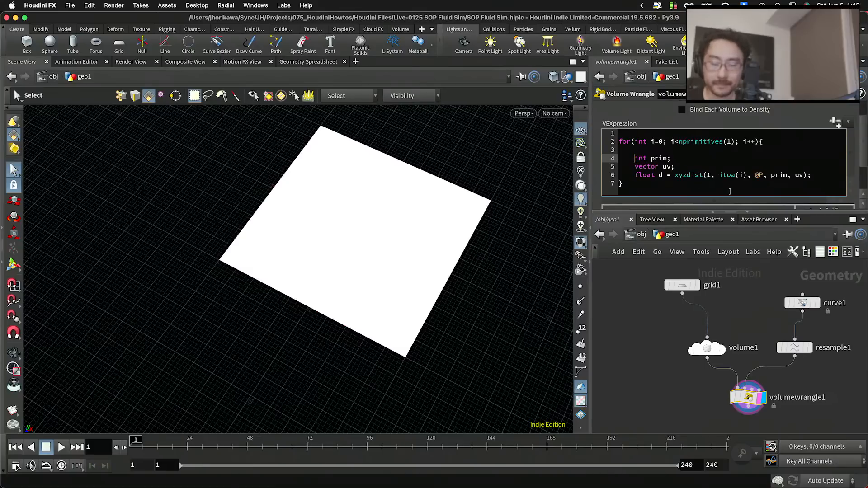
pyautogui.click(761, 176)
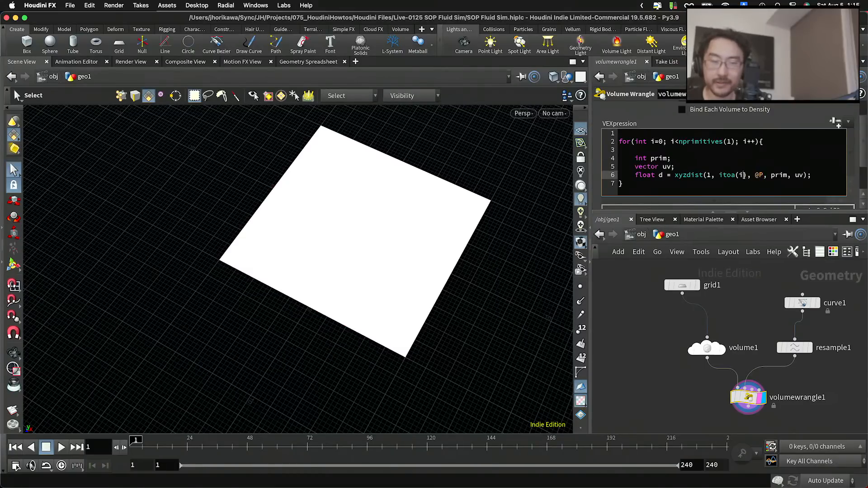
pyautogui.moveTo(748, 175); pyautogui.dragTo(720, 176)
pyautogui.click(720, 176)
pyautogui.press('Left')
pyautogui.press('Left')
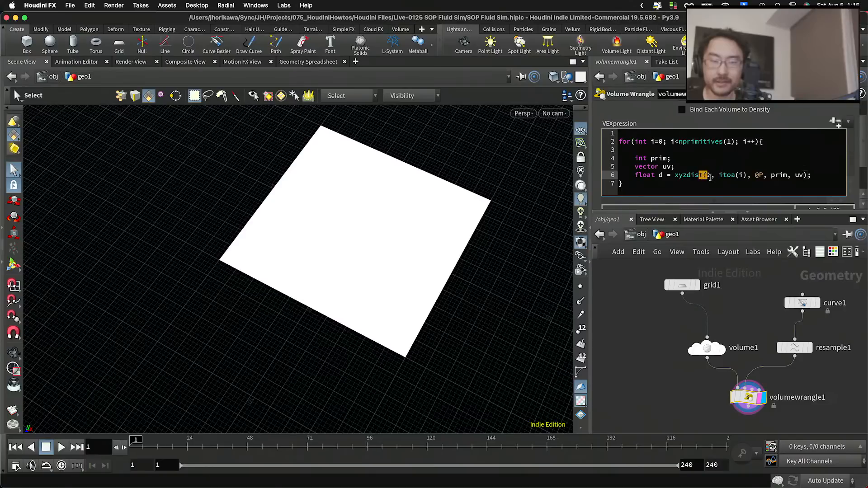
pyautogui.moveTo(812, 176); pyautogui.dragTo(673, 178)
pyautogui.click(665, 175)
pyautogui.doubleClick(660, 175)
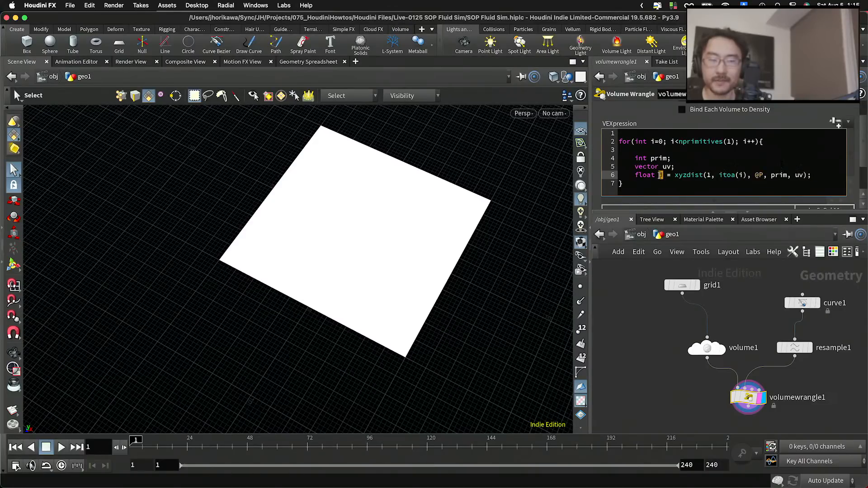
pyautogui.click(660, 176)
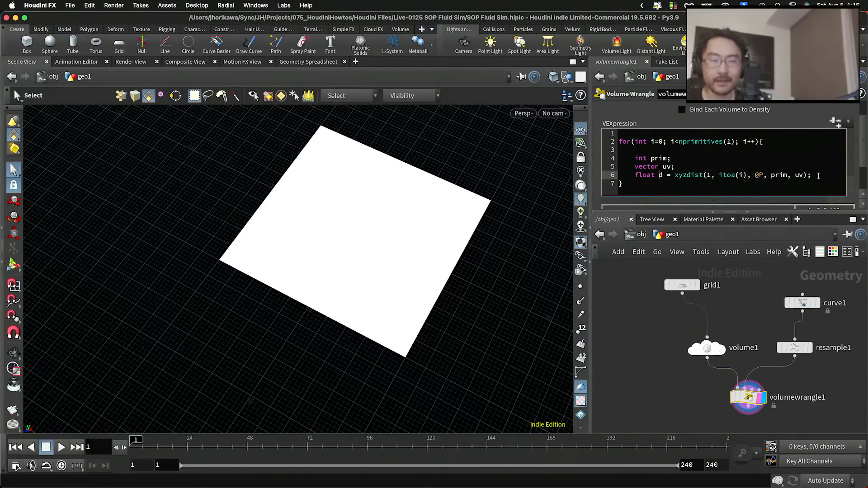
# After an empty line below the distance line, start the statement vector tangent = primuv(1, with its attribute argument still open.
pyautogui.press('Return')
pyautogui.press('Return')
pyautogui.write('vector ')
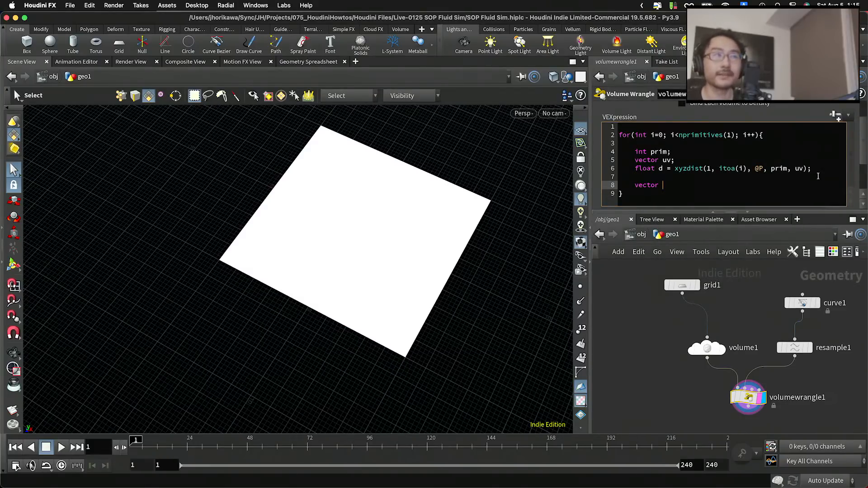
pyautogui.write('tangent + ')
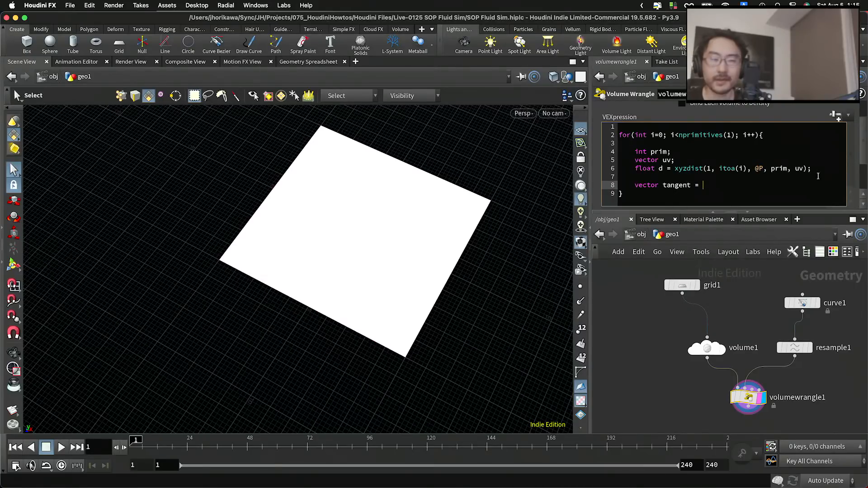
pyautogui.write('primuv*')
pyautogui.press('BackSpace')
pyautogui.write('(1, ')
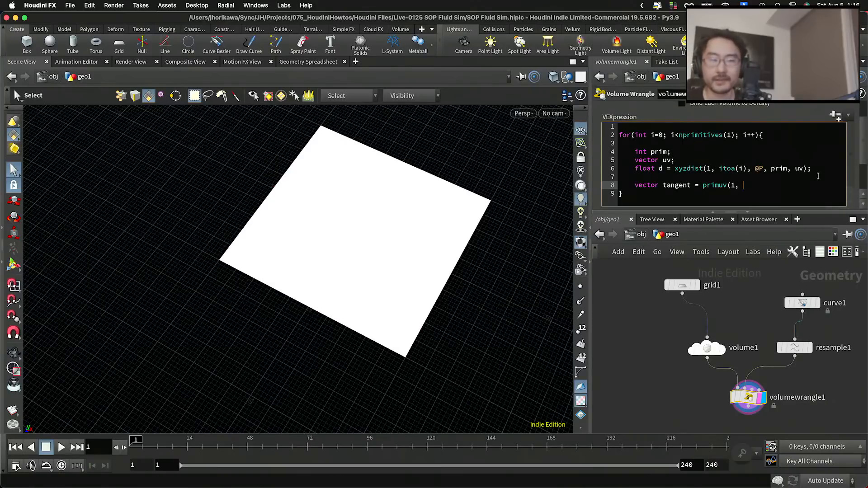
pyautogui.write('@')
pyautogui.press('BackSpace')
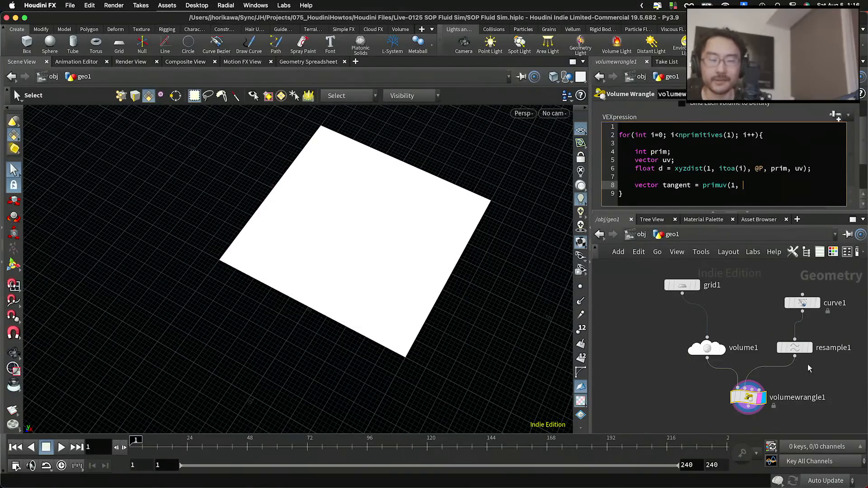
# Display and select resample1 to open its parameters, and save the scene file.
pyautogui.click(820, 348)
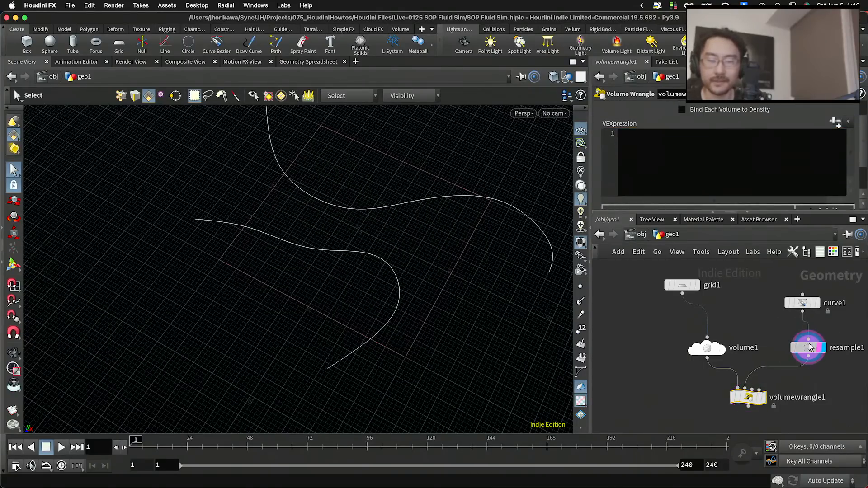
pyautogui.click(802, 348)
pyautogui.press('super+s')
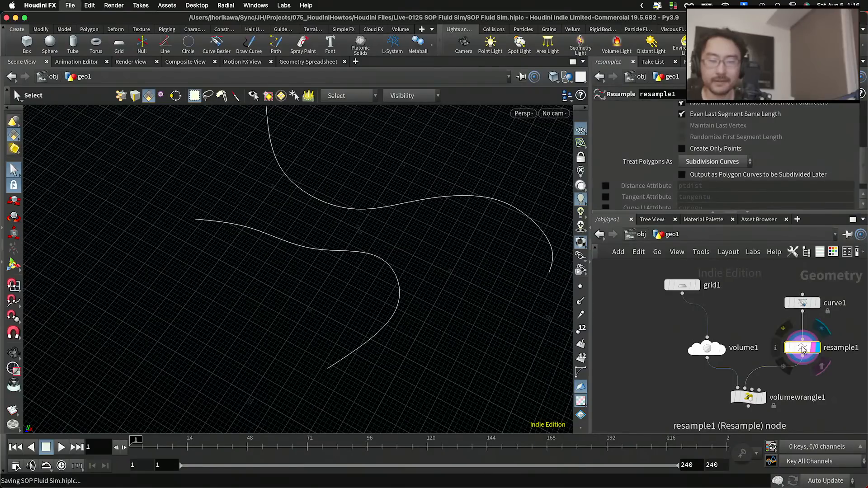
# Enable the Tangent Attribute output on resample1 with the attribute name tangentu.
pyautogui.scroll(-1, 746, 162)
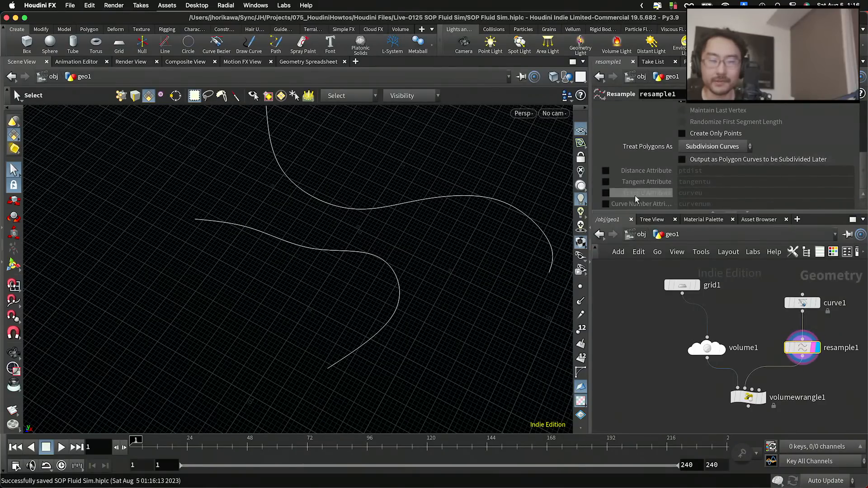
pyautogui.click(606, 182)
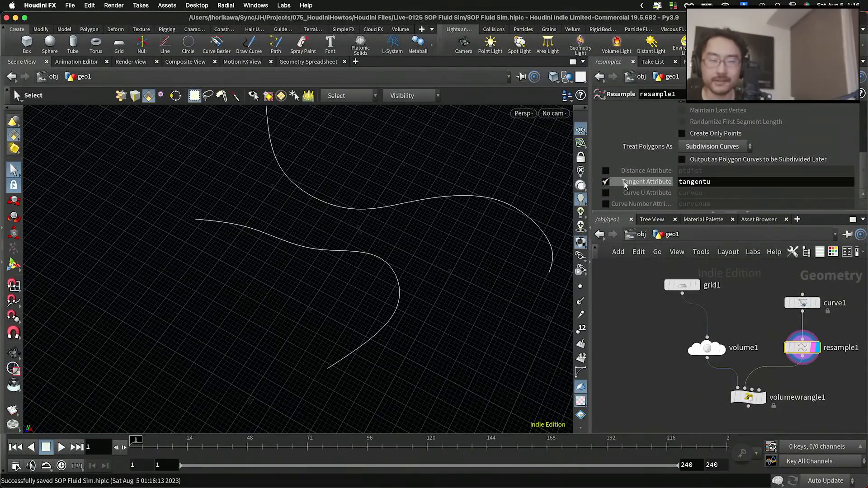
pyautogui.click(675, 182)
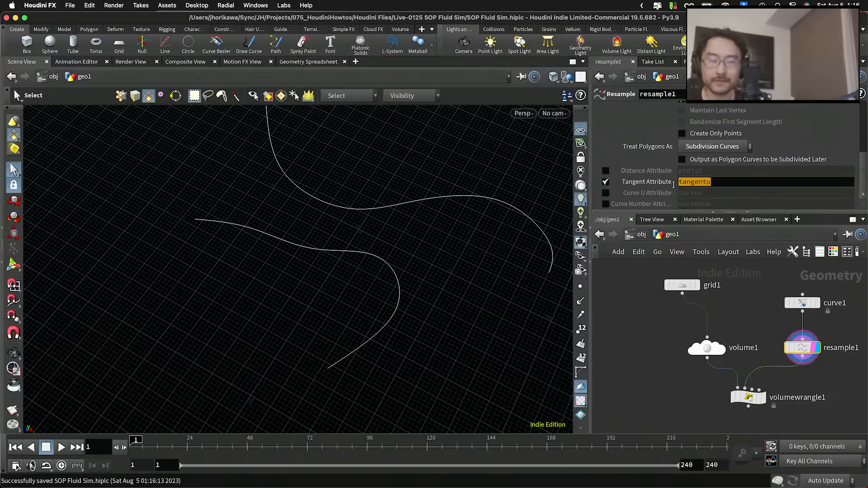
# Turn on point display in the viewport for the two resampled curves.
pyautogui.rightClick(471, 202)
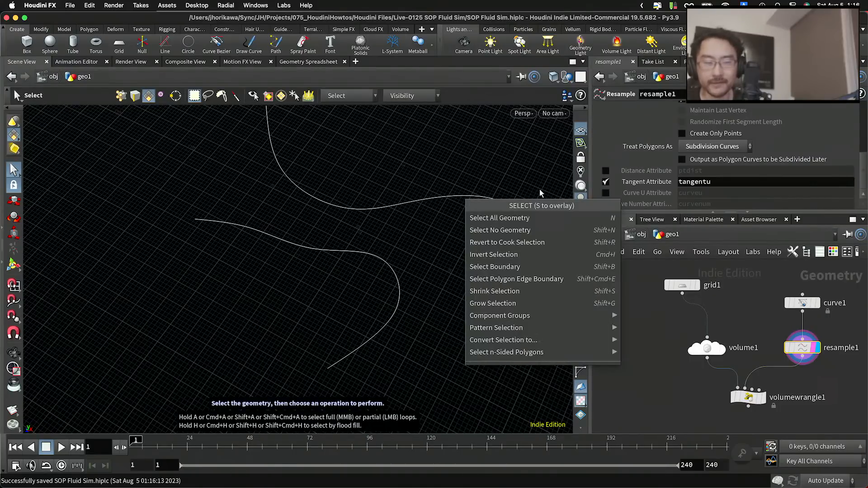
pyautogui.click(479, 192)
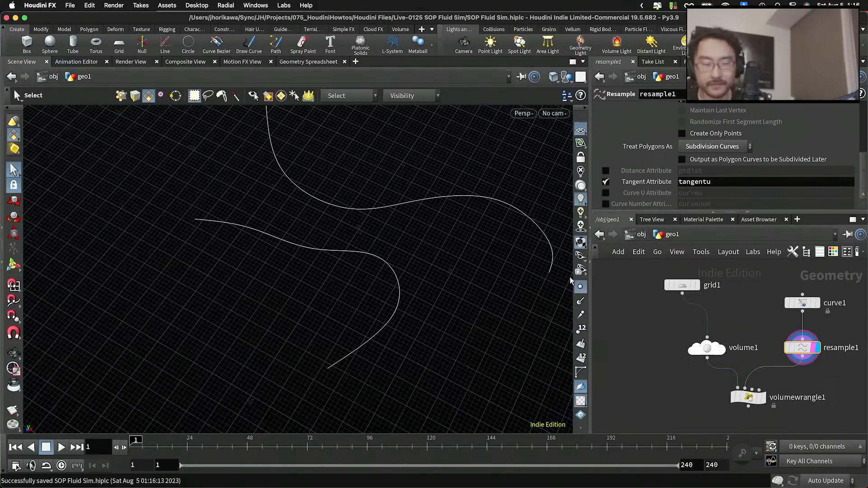
pyautogui.press('Escape')
pyautogui.scroll(3, 420, 190)
pyautogui.press('s')
# Open a Geometry Spreadsheet for resample1 and examine the tangentu components alongside the curve points in the viewport.
pyautogui.click(769, 63)
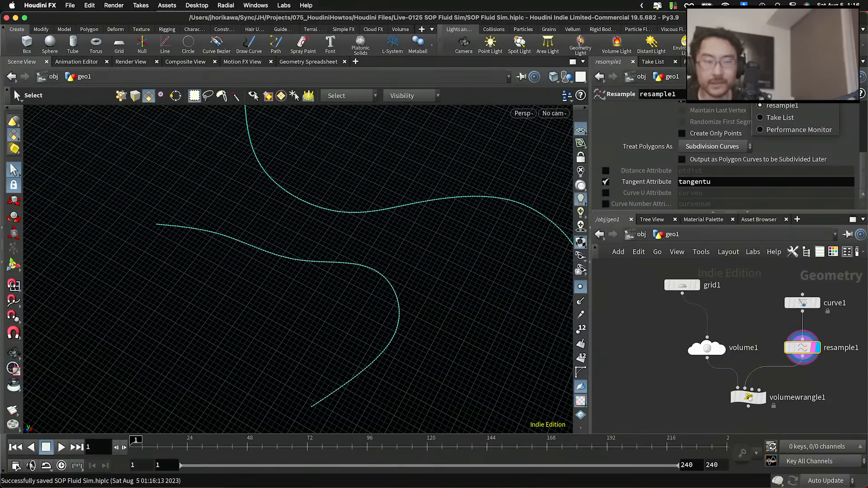
pyautogui.moveTo(700, 222)
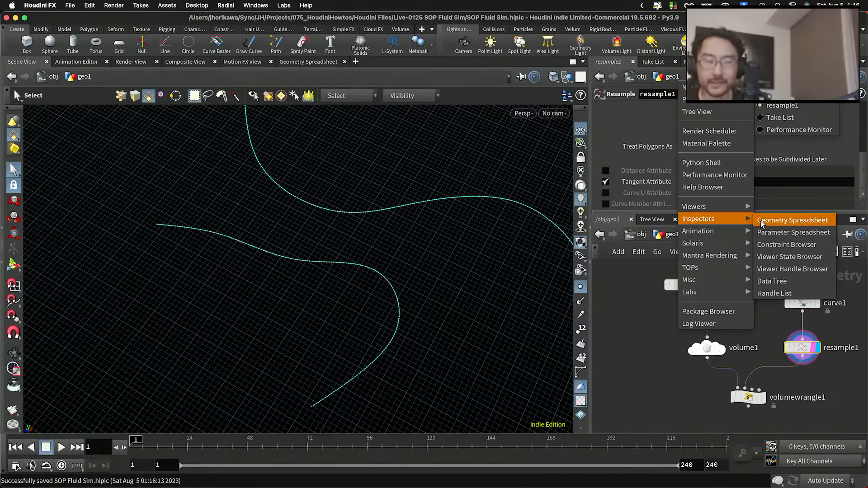
pyautogui.click(764, 222)
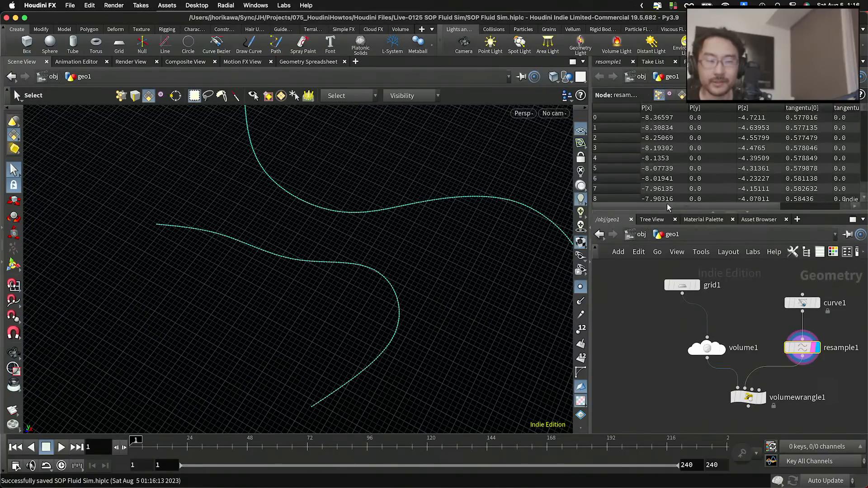
pyautogui.hscroll(2, 686, 208)
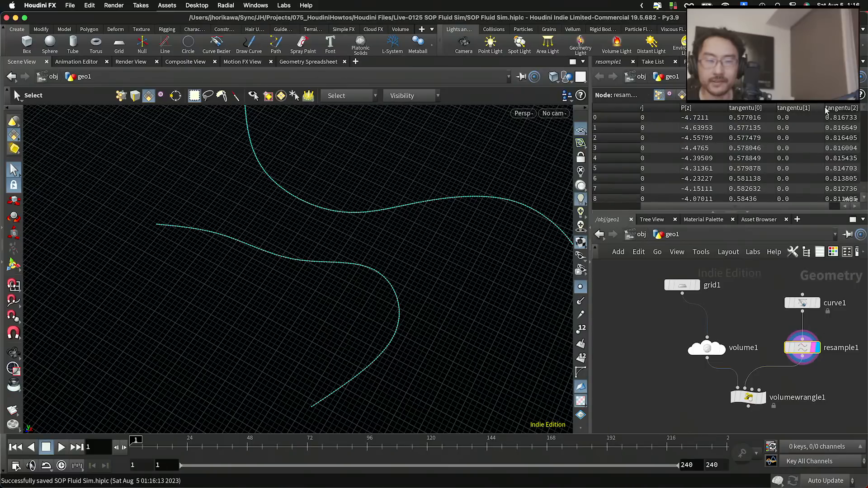
pyautogui.hscroll(2, 789, 127)
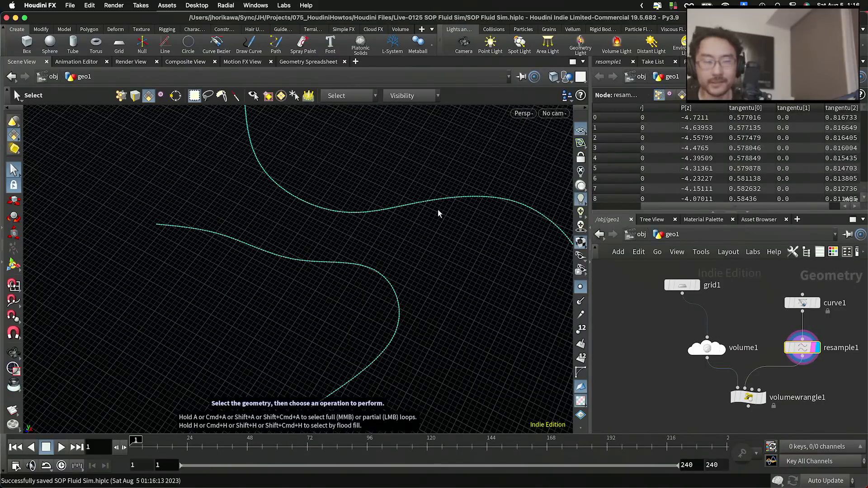
pyautogui.press('Escape')
pyautogui.scroll(2, 488, 195)
pyautogui.scroll(3, 489, 194)
pyautogui.press('s')
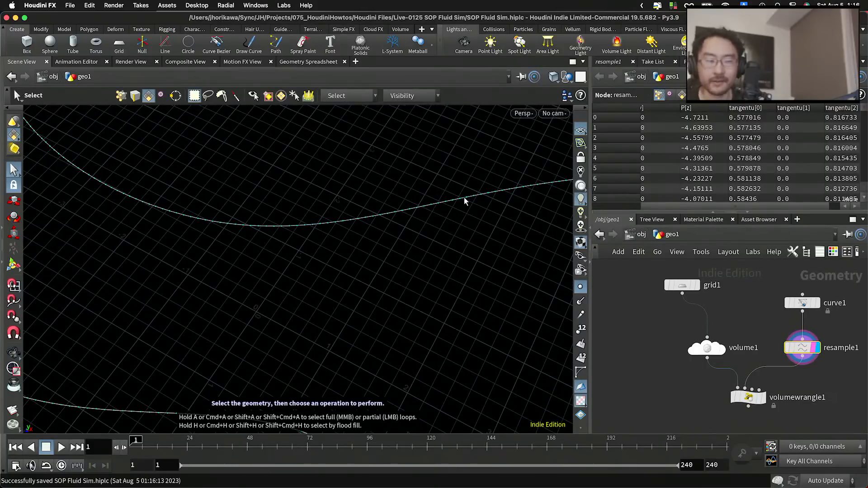
pyautogui.press('Escape')
pyautogui.moveTo(464, 197); pyautogui.dragTo(348, 218)
pyautogui.press('s')
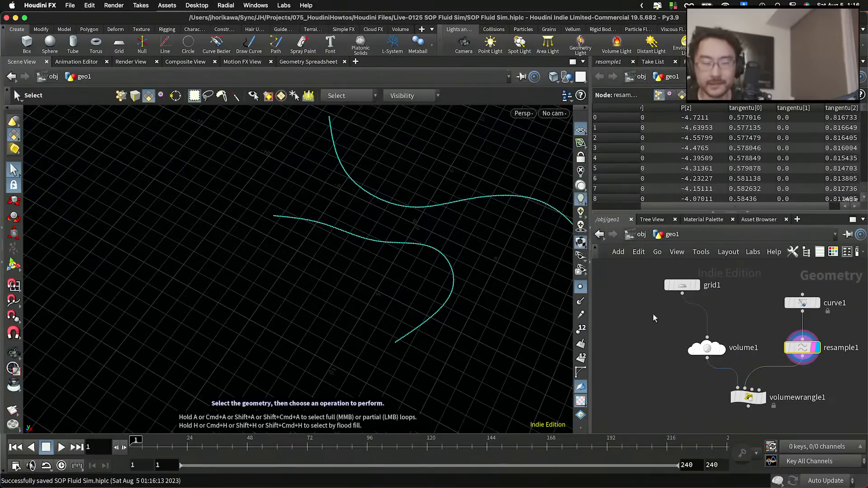
# Display and select volumewrangle1, show its parameters with a taller VEXpression area, and save the scene file.
pyautogui.click(765, 399)
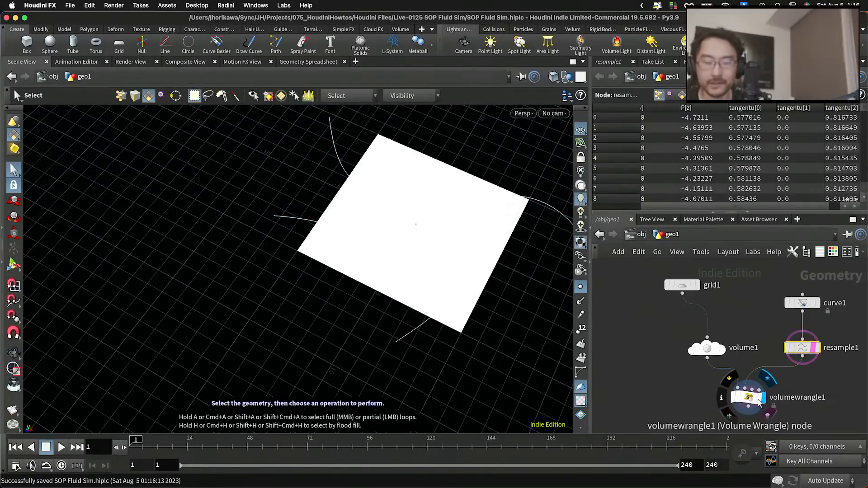
pyautogui.click(615, 64)
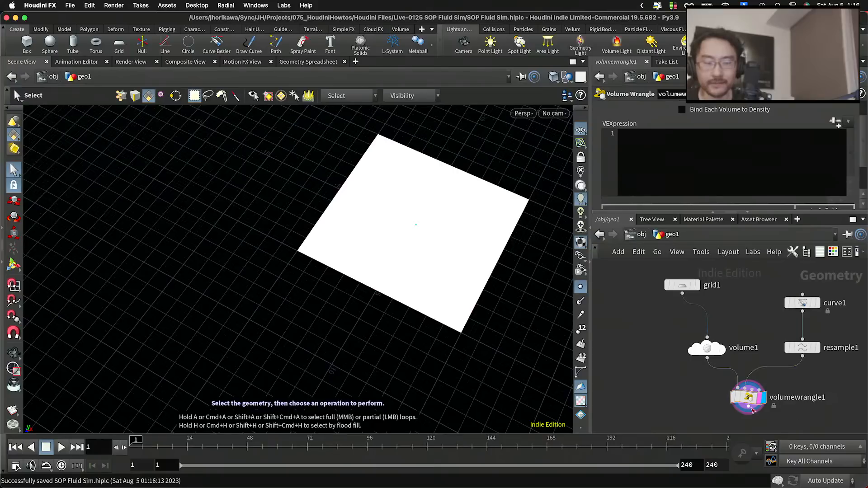
pyautogui.moveTo(749, 402); pyautogui.dragTo(750, 403)
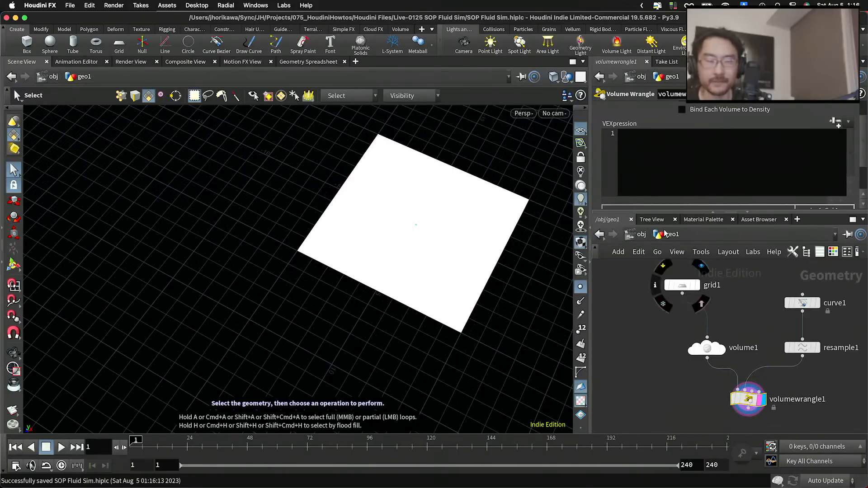
pyautogui.click(670, 142)
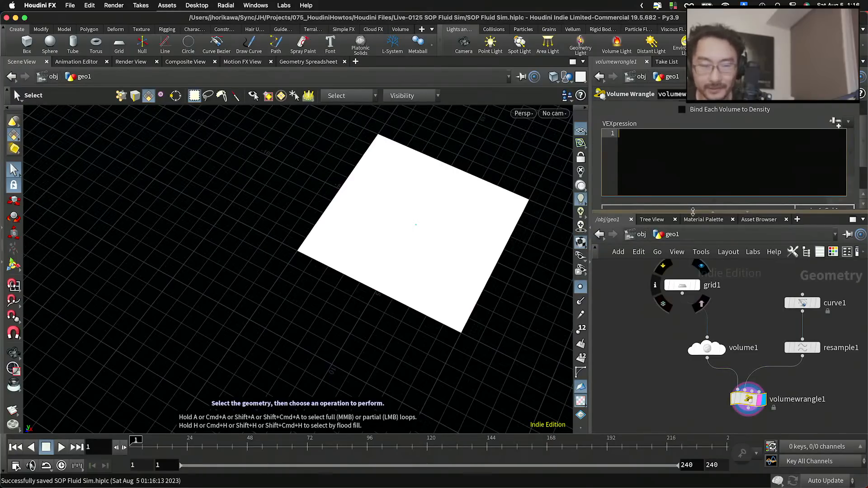
pyautogui.moveTo(696, 212); pyautogui.dragTo(697, 233)
pyautogui.press('super+s')
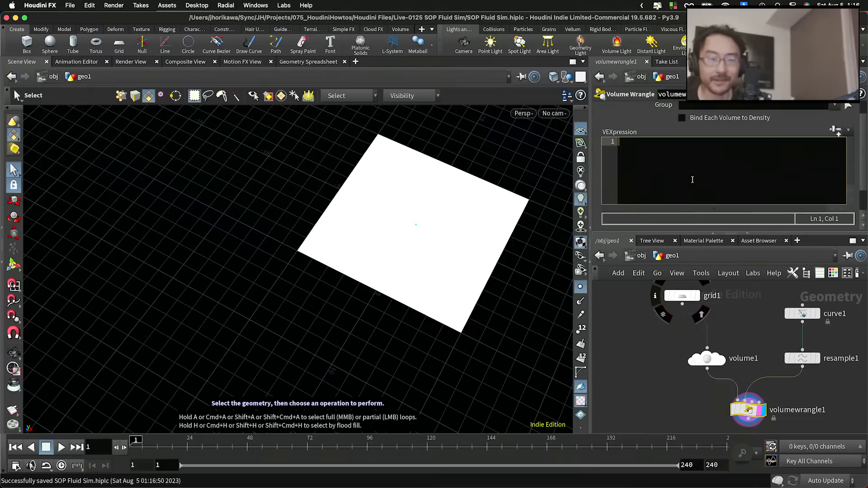
# From line 2 of the VEXpression, write the loop for(int i=0; i<nprimitives(1); i++){ with an empty indented body line and a closing brace.
pyautogui.press('Return')
pyautogui.write('for(int')
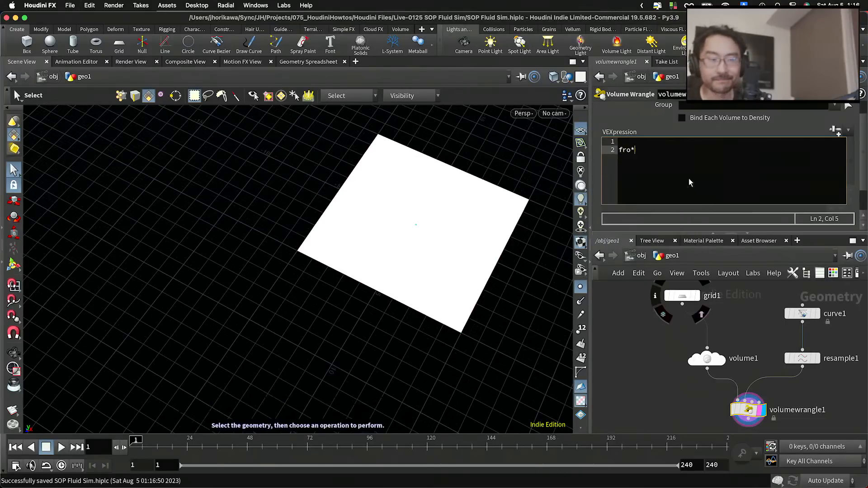
pyautogui.write(' i')
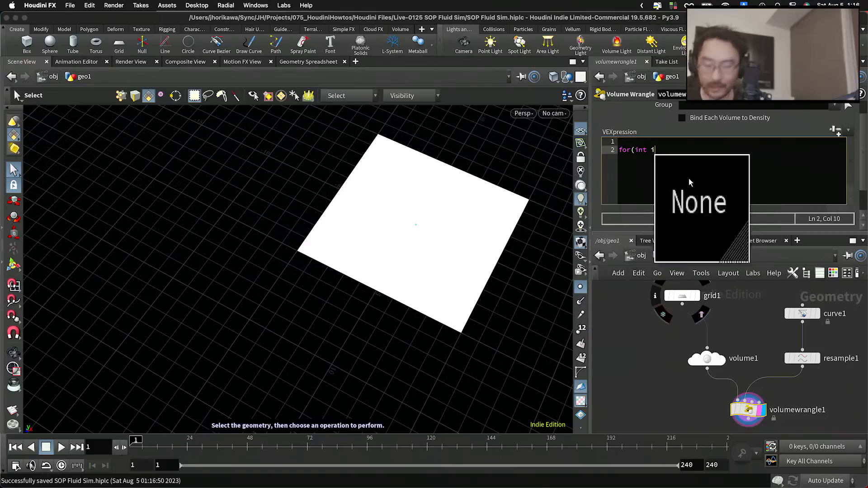
pyautogui.write('=0; i')
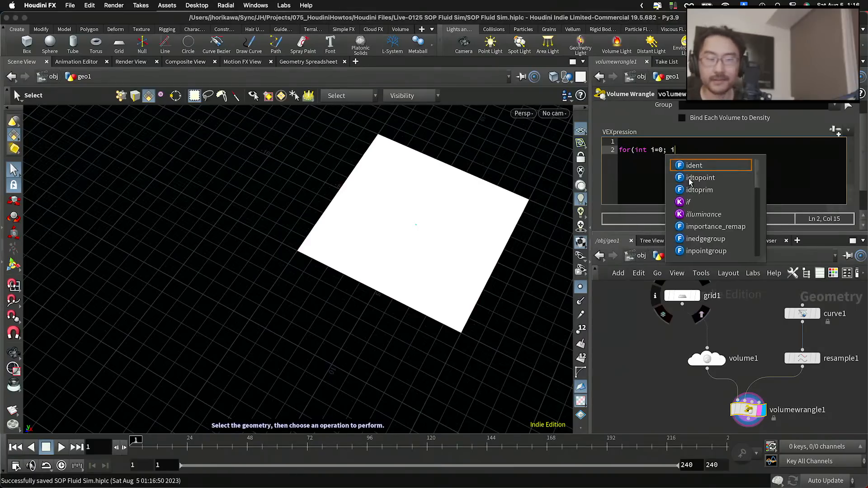
pyautogui.write('<nprimiti')
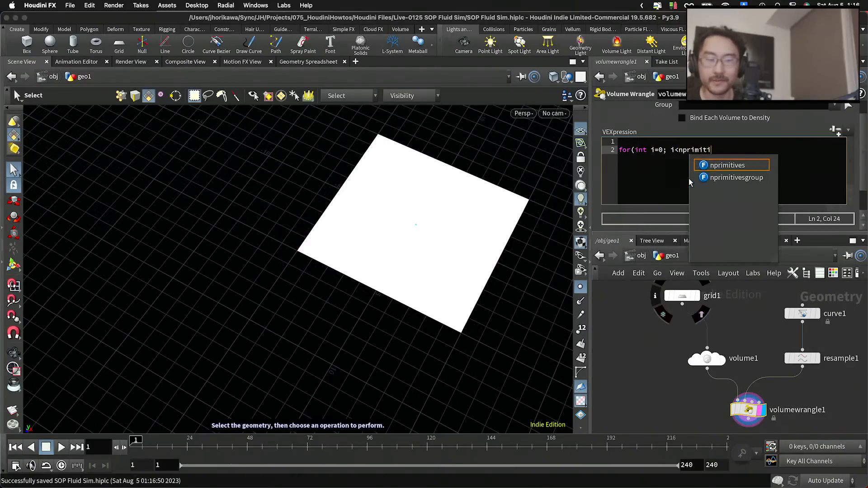
pyautogui.write('ves(1); i++')
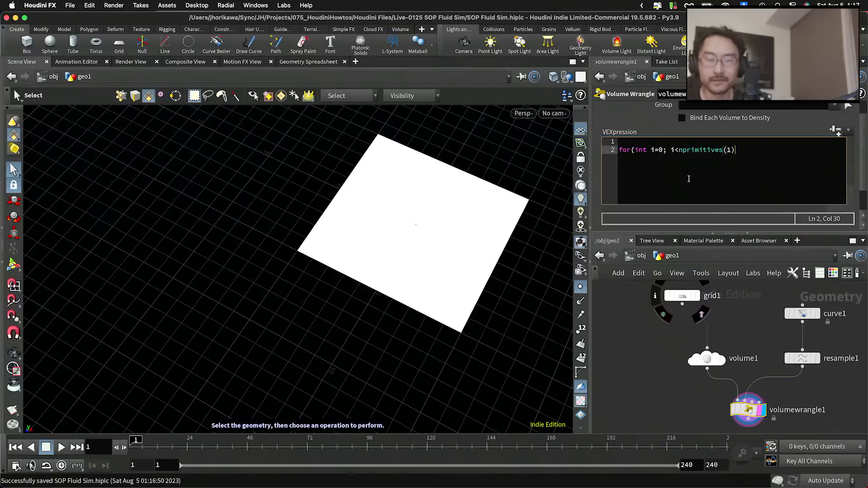
pyautogui.write('(')
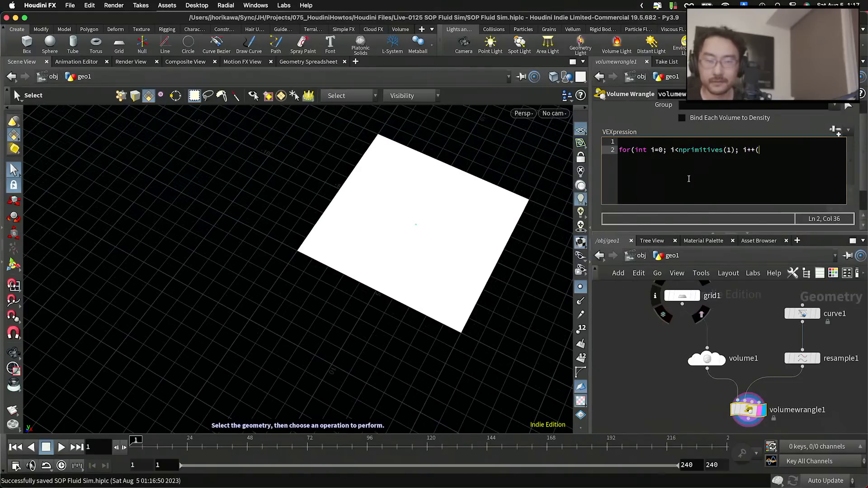
pyautogui.press('BackSpace')
pyautogui.write('){')
pyautogui.press('Return')
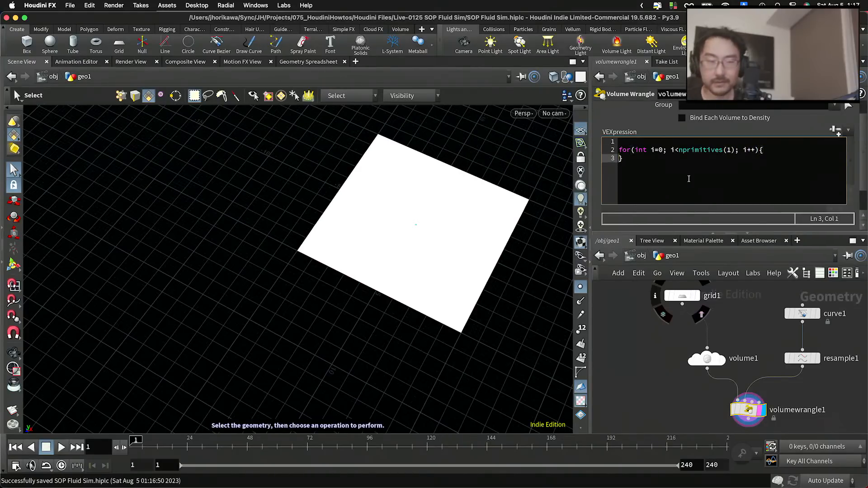
pyautogui.press('Return')
pyautogui.write('}')
pyautogui.press('Up')
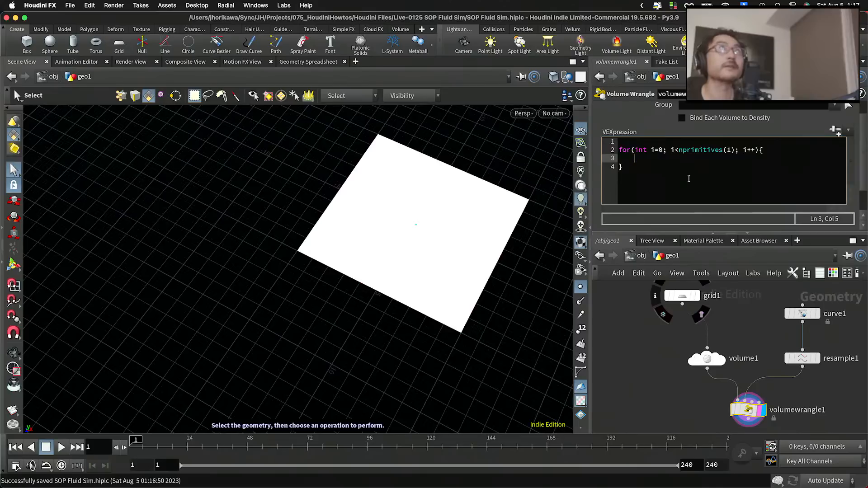
# Inside the loop, declare the variables int prim; and vector uv; on separate lines.
pyautogui.write('fl')
pyautogui.write('t primv;')
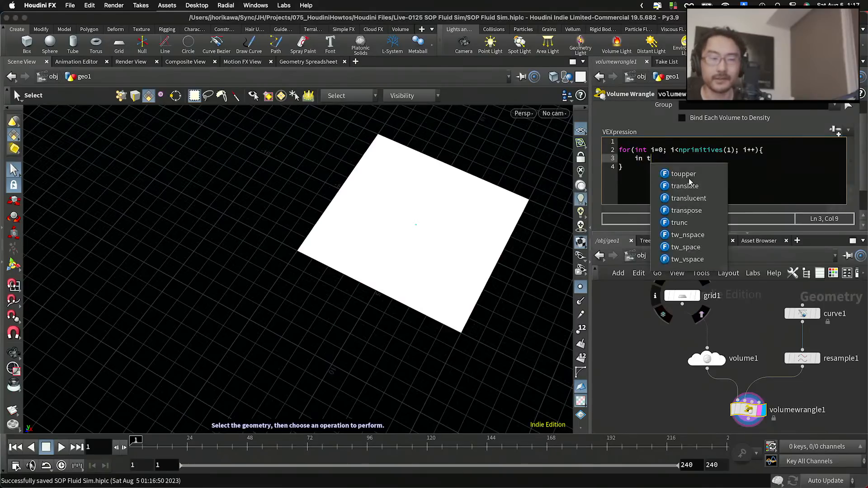
pyautogui.press('BackSpace')
pyautogui.press('BackSpace')
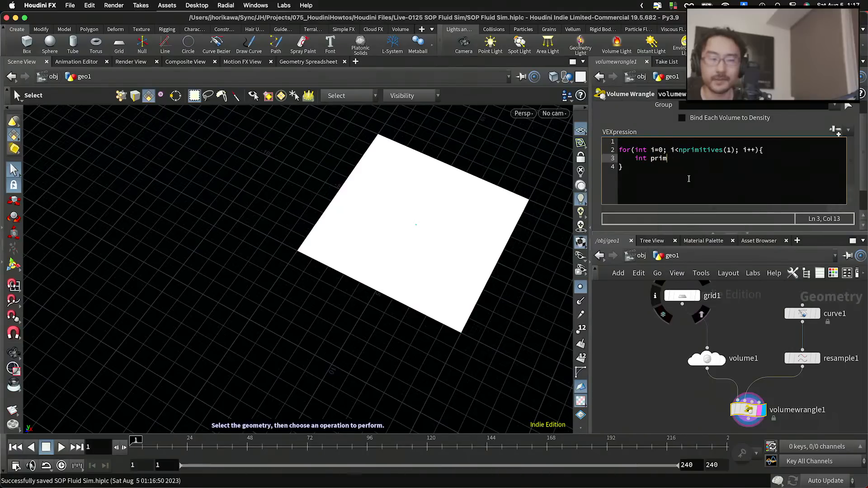
pyautogui.write(';')
pyautogui.press('Return')
pyautogui.write('vector uv;')
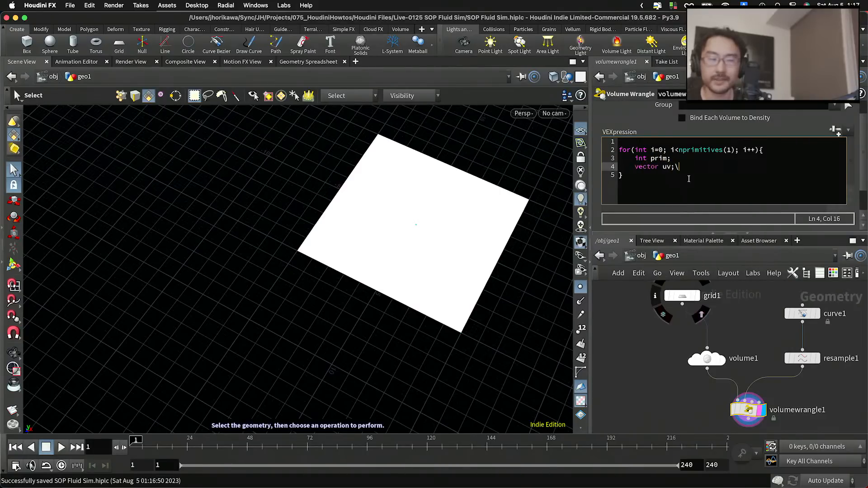
# Below the uv declaration inside the loop, write float d = xyzdist(1, itoa(i), @P, prim, uv); as a new line.
pyautogui.press('Return')
pyautogui.write('float d =- ')
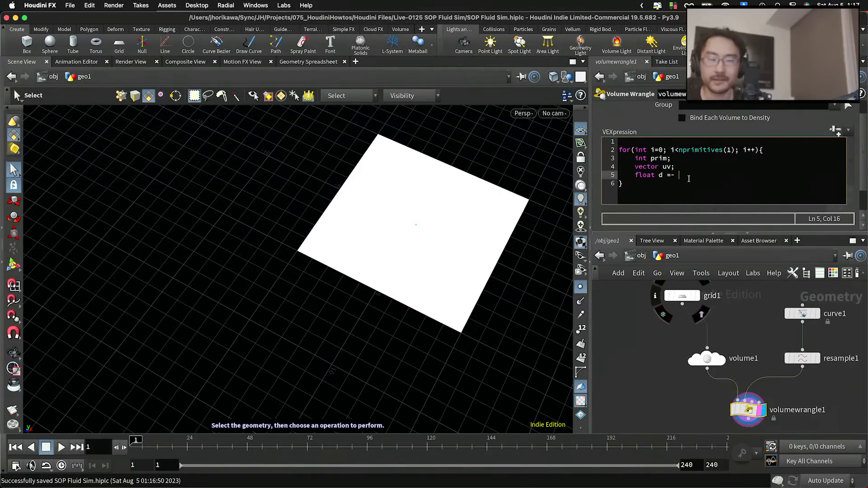
pyautogui.press('BackSpace')
pyautogui.press('BackSpace')
pyautogui.write(' xyzdi')
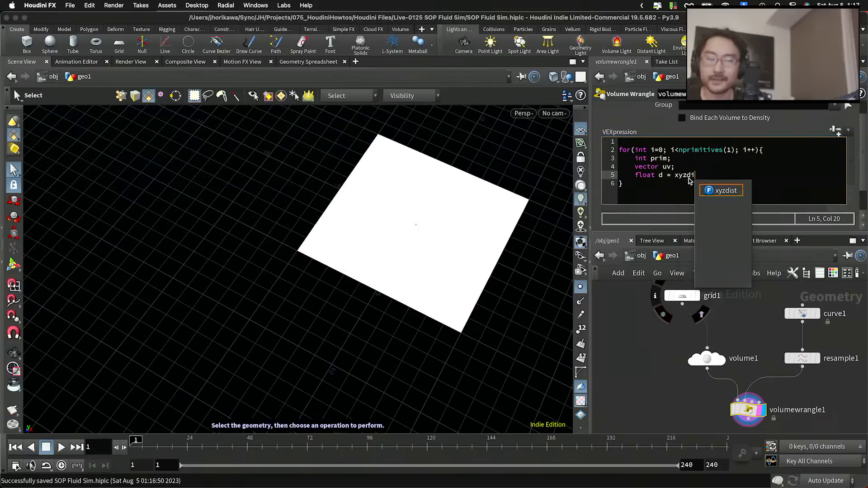
pyautogui.write('st(1, ')
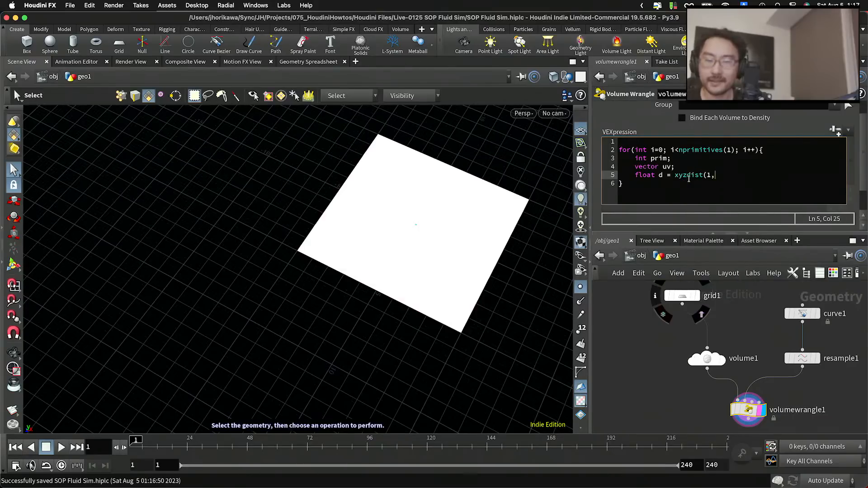
pyautogui.write('itoa(')
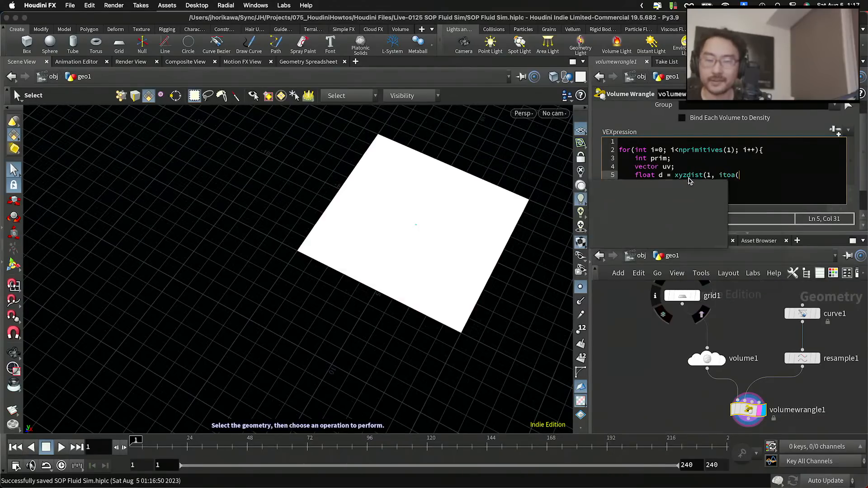
pyautogui.write('i),')
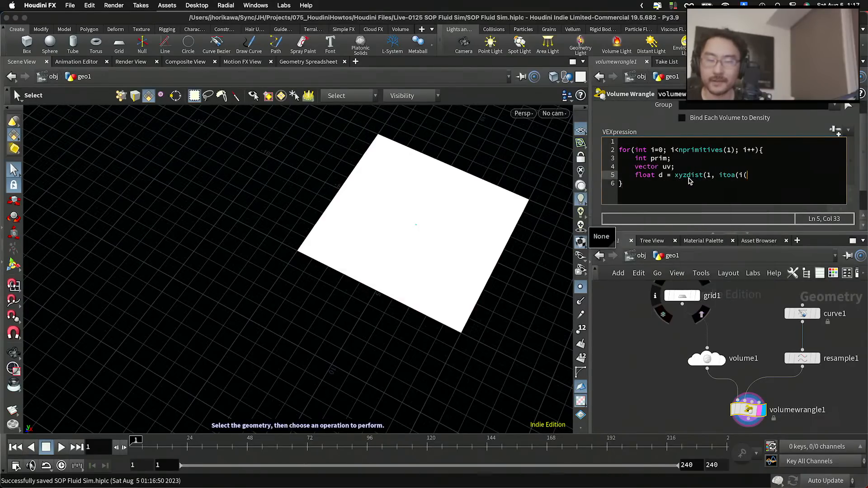
pyautogui.write(' @')
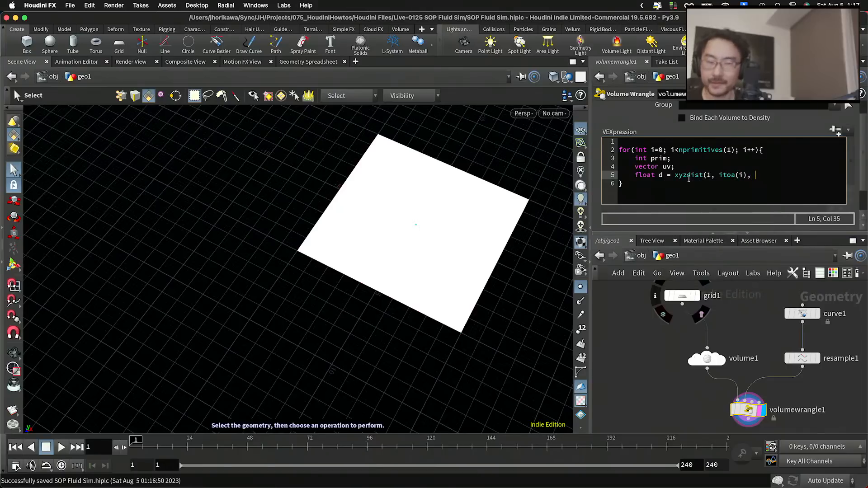
pyautogui.write('P, ')
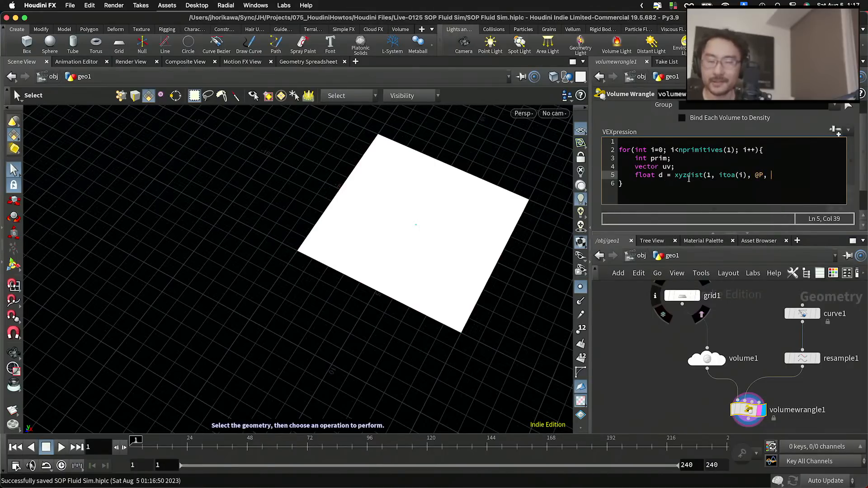
pyautogui.write('prim, uv);')
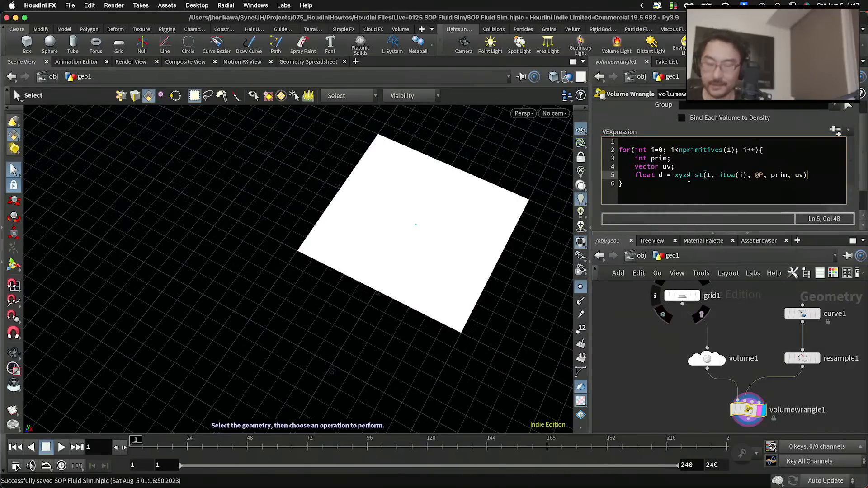
# After a blank line, write vector tangetu = primuv(1, "tangentu", prim, uv); inside the loop and save the scene file.
pyautogui.press('Return')
pyautogui.press('Return')
pyautogui.write('vector ')
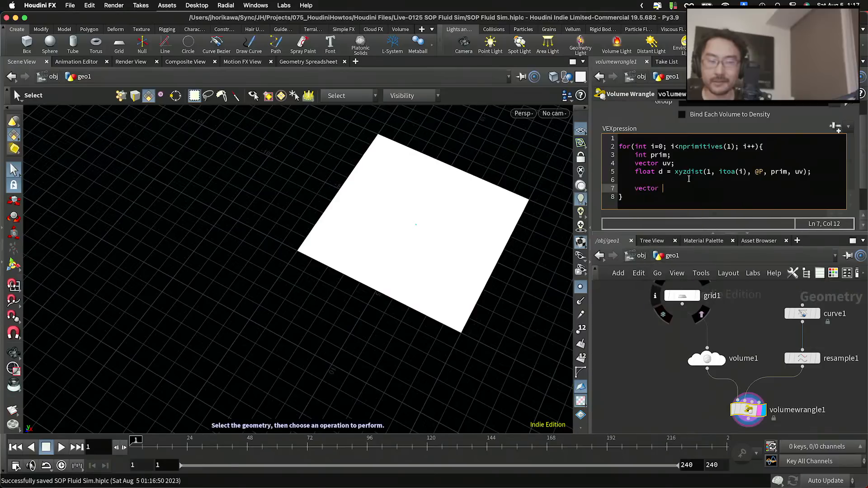
pyautogui.write('tangetu ')
pyautogui.write('= prim')
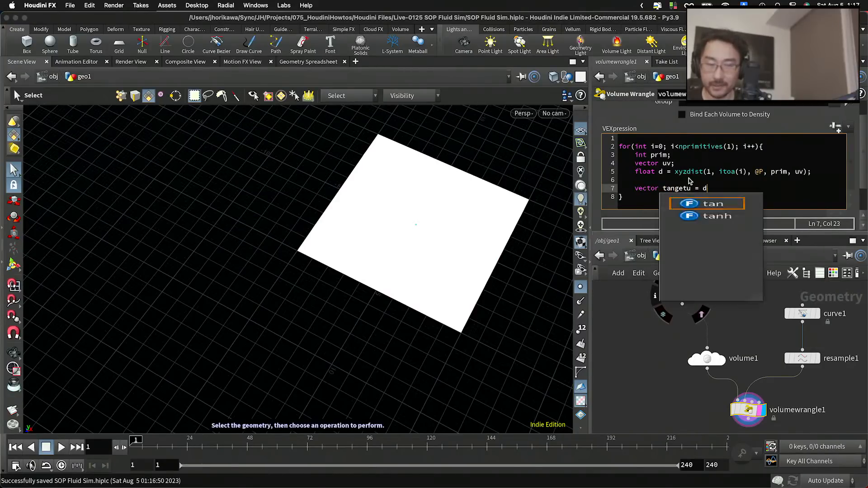
pyautogui.write('uv(1, @')
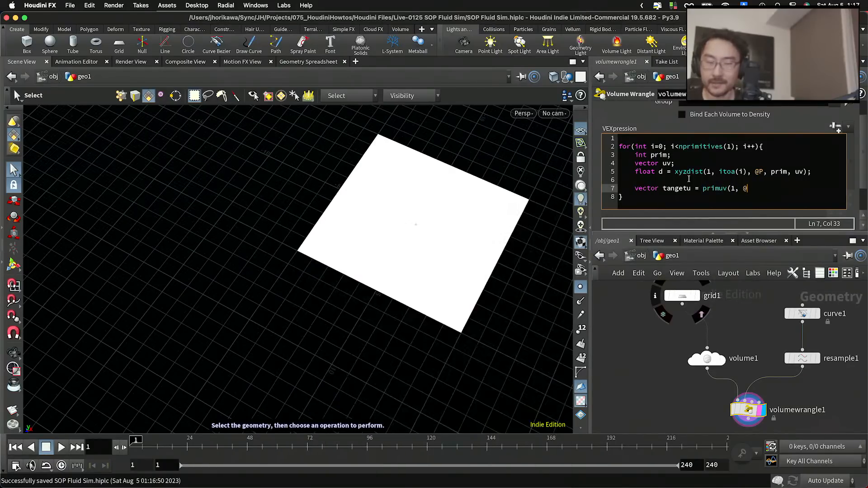
pyautogui.press('BackSpace')
pyautogui.write('"t')
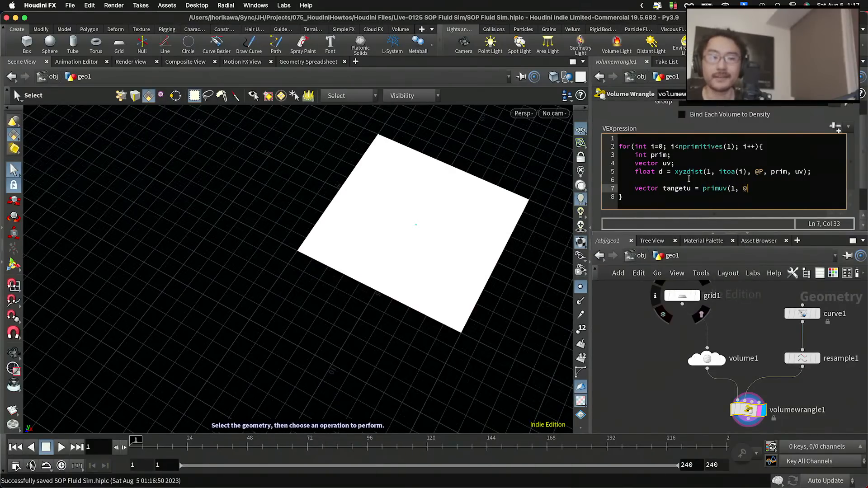
pyautogui.write('ang')
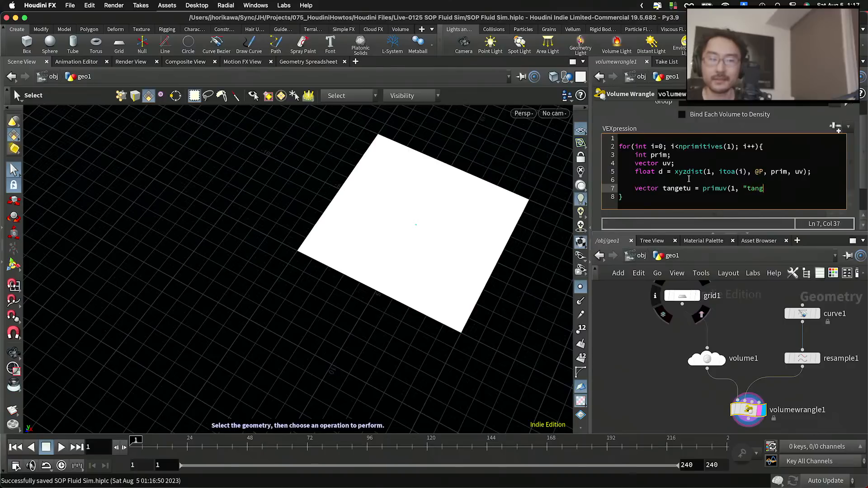
pyautogui.write('entu",')
pyautogui.write(' prim, uv(')
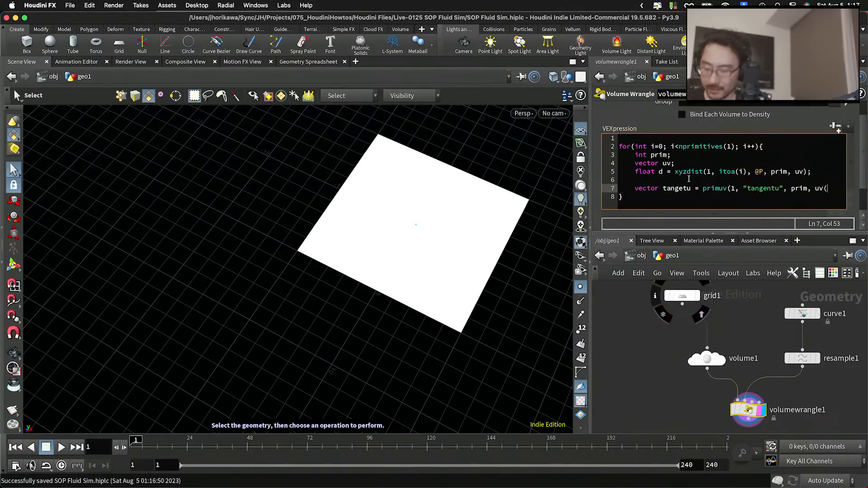
pyautogui.press('BackSpace')
pyautogui.write(');')
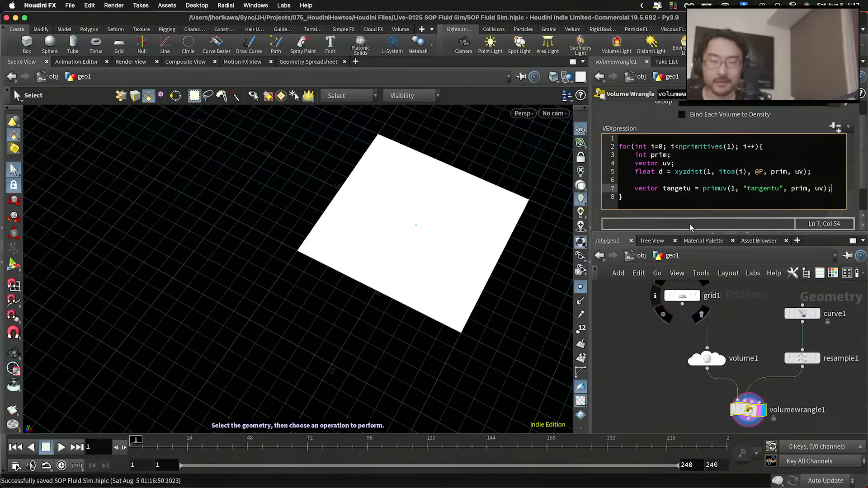
pyautogui.press('super+s')
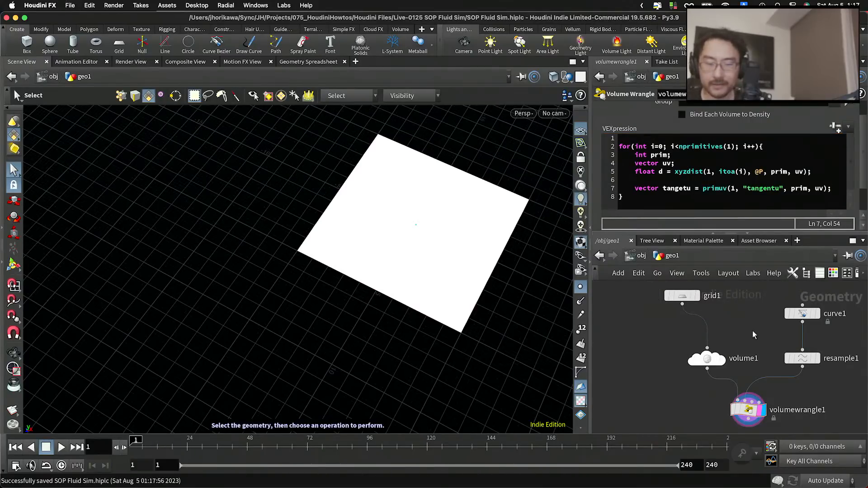
# Widen the parameter pane so the full xyzdist line is readable, and display resample1 to view the boundary curves.
pyautogui.scroll(-1, 754, 335)
pyautogui.scroll(-1, 754, 334)
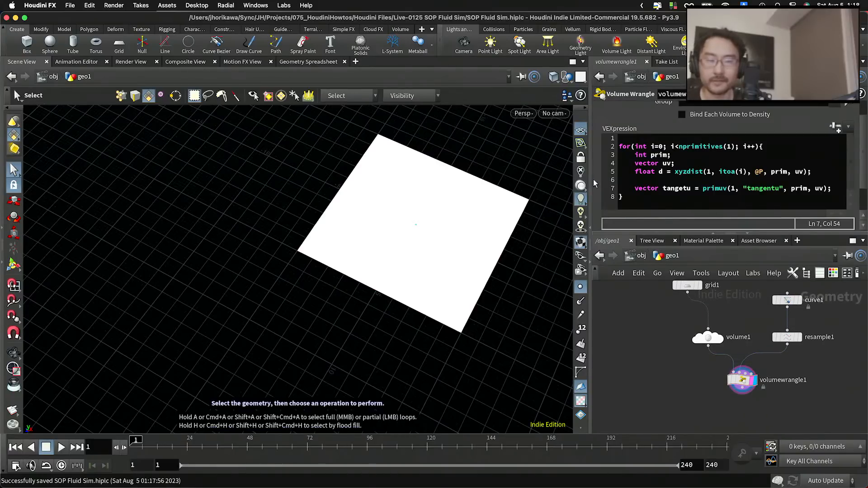
pyautogui.moveTo(590, 185); pyautogui.dragTo(523, 185)
pyautogui.moveTo(744, 171); pyautogui.dragTo(565, 173)
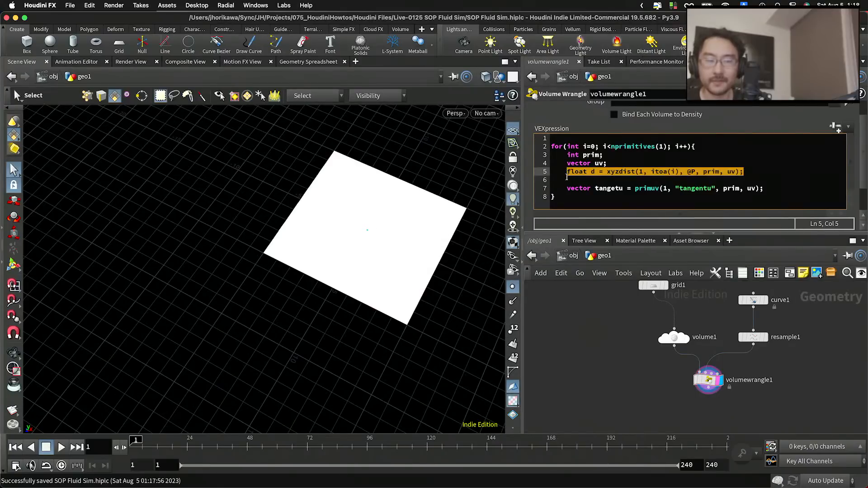
pyautogui.rightClick(401, 262)
pyautogui.keyDown('alt'); pyautogui.moveTo(471, 241); pyautogui.dragTo(510, 233, button='right'); pyautogui.keyUp('alt')
pyautogui.click(767, 337)
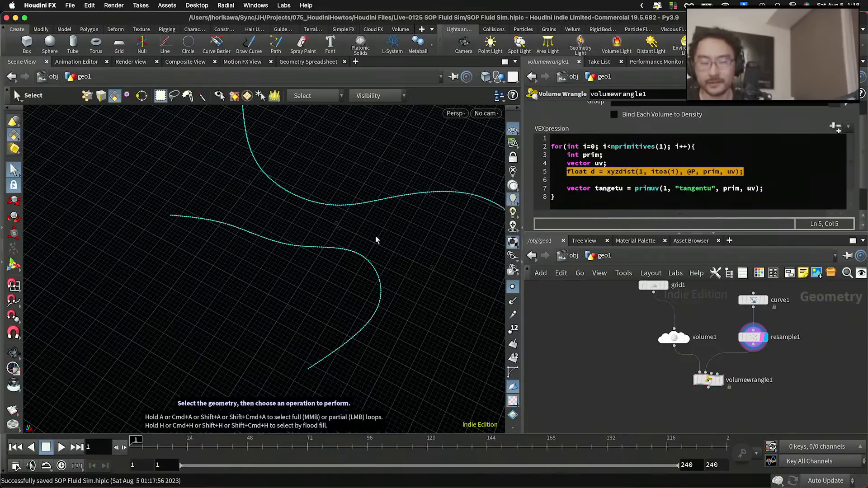
# Insert the line vector dir = set(0,0,0); directly above the for loop.
pyautogui.click(729, 196)
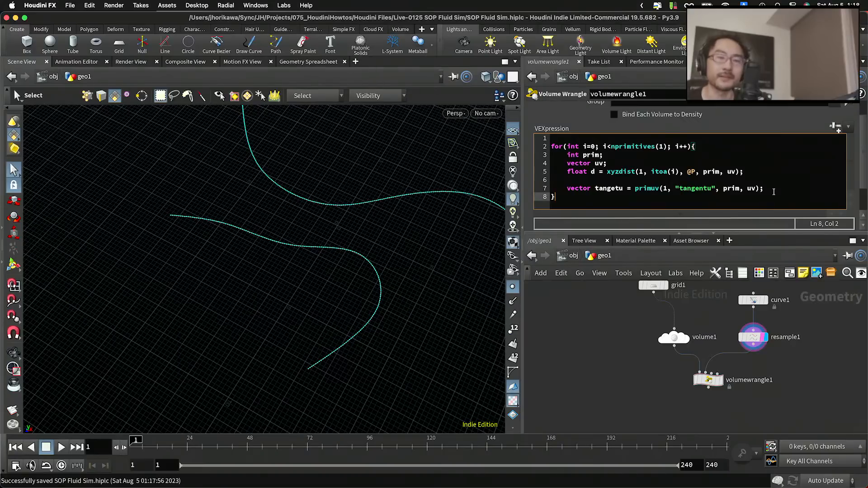
pyautogui.click(774, 191)
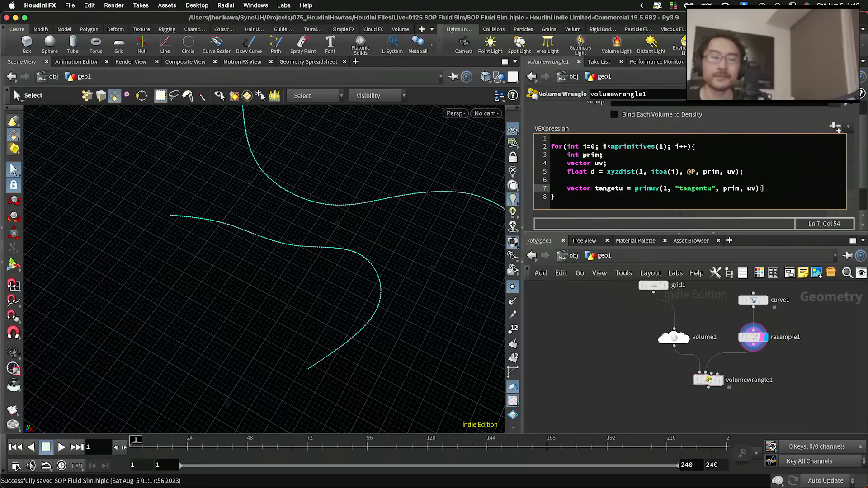
pyautogui.click(566, 139)
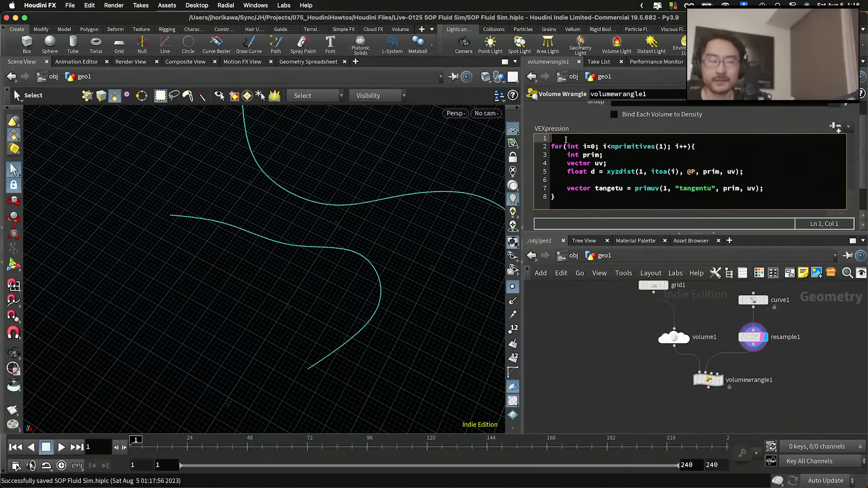
pyautogui.press('Return')
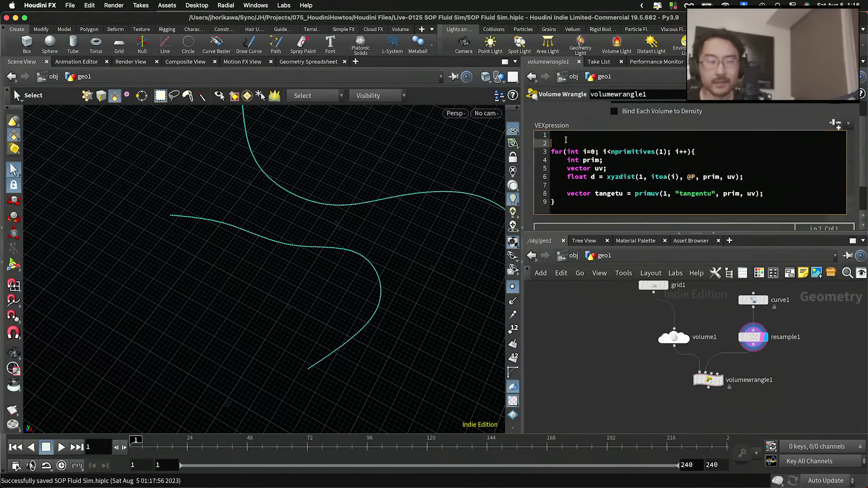
pyautogui.write('vector ')
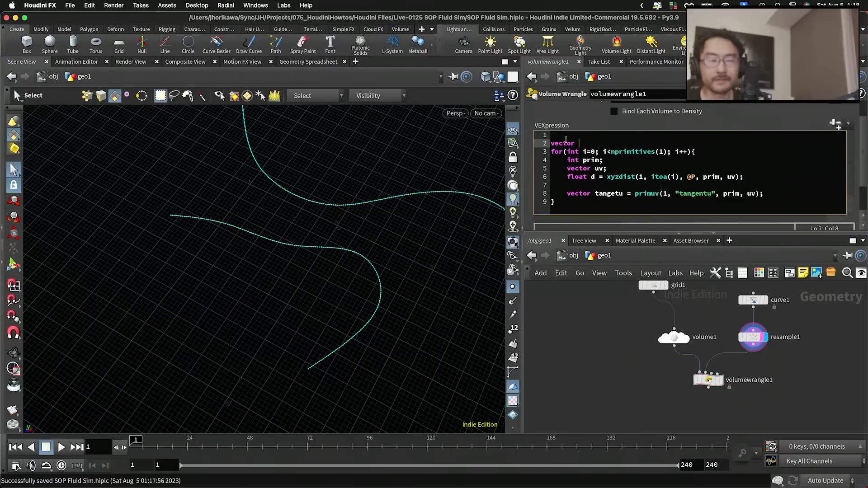
pyautogui.write('dir = ')
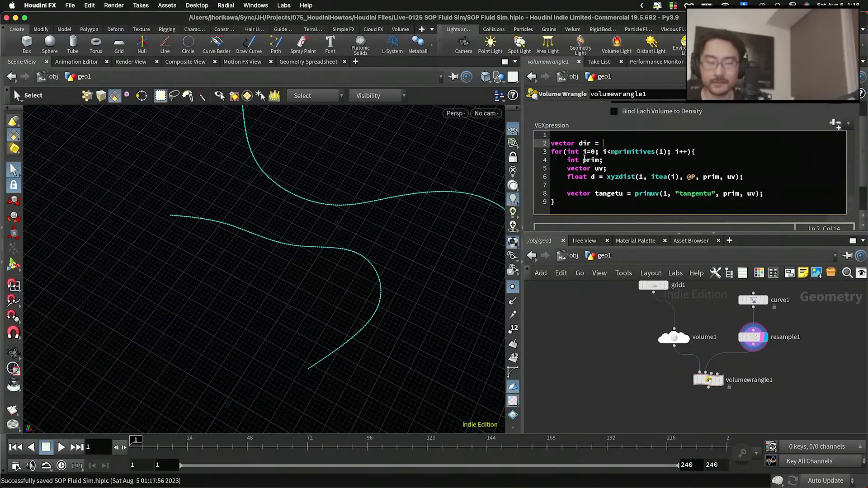
pyautogui.write('set(0,0,0(')
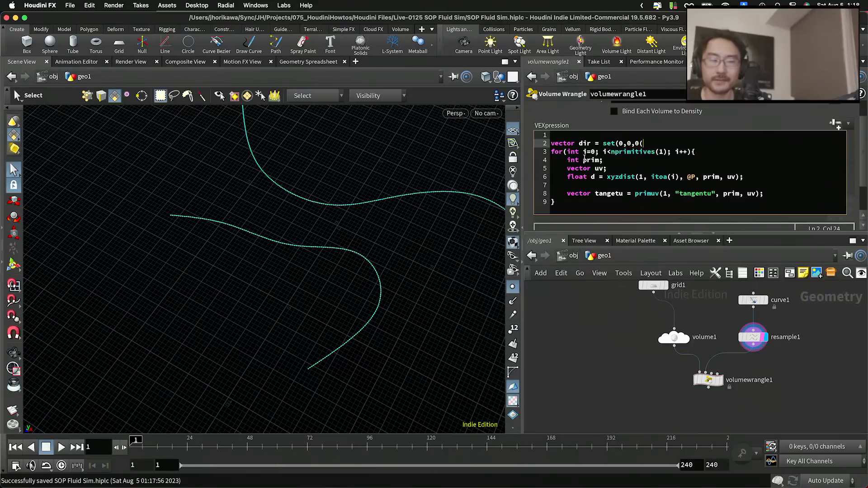
pyautogui.press('BackSpace')
pyautogui.write(');')
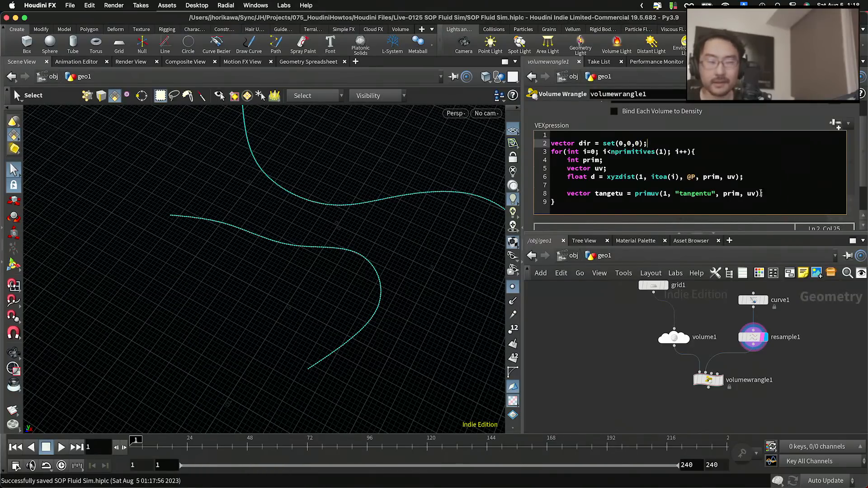
# Leave a blank line after the primuv statement inside the loop and start the accumulation line dir += tangent.
pyautogui.click(773, 195)
pyautogui.press('Return')
pyautogui.press('Return')
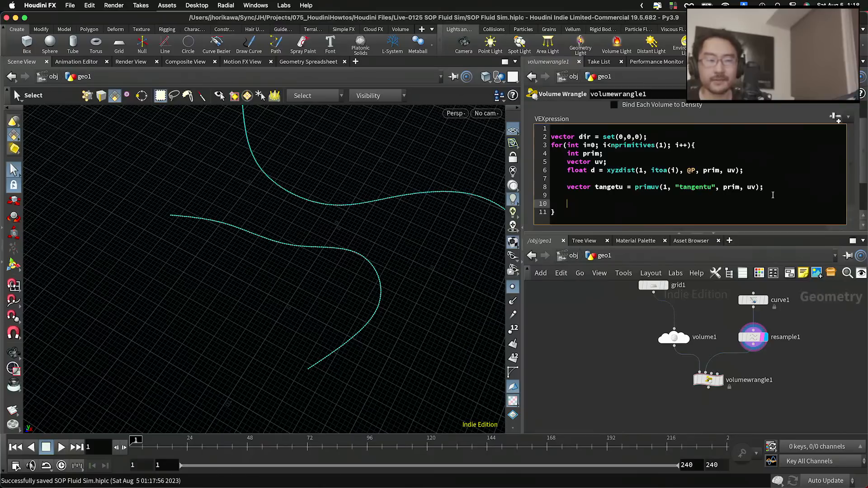
pyautogui.write('dir "')
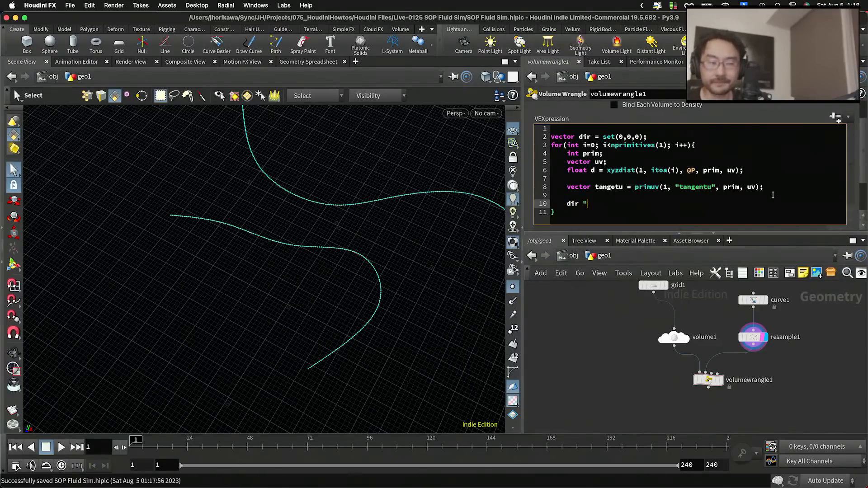
pyautogui.press('BackSpace')
pyautogui.write('+')
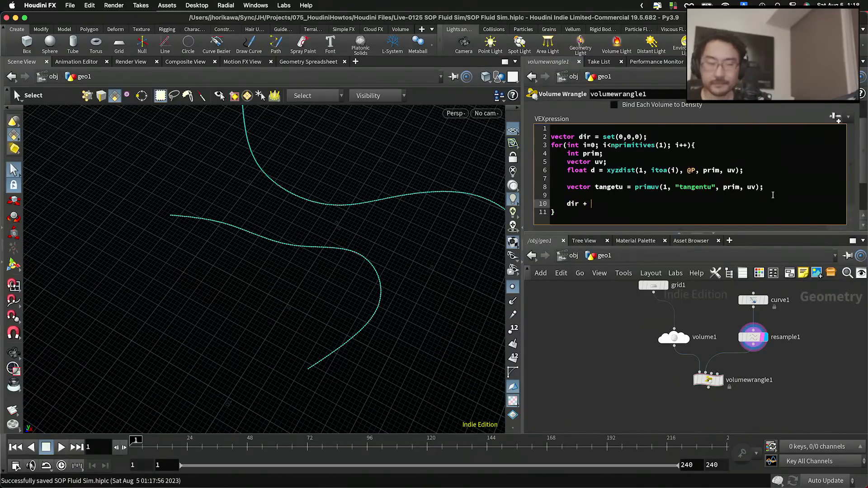
pyautogui.press('BackSpace')
pyautogui.write('= ')
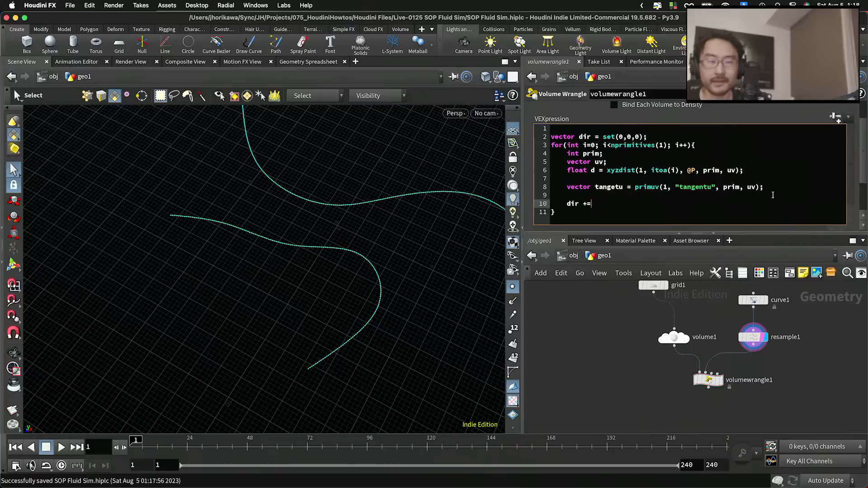
pyautogui.write('tangent')
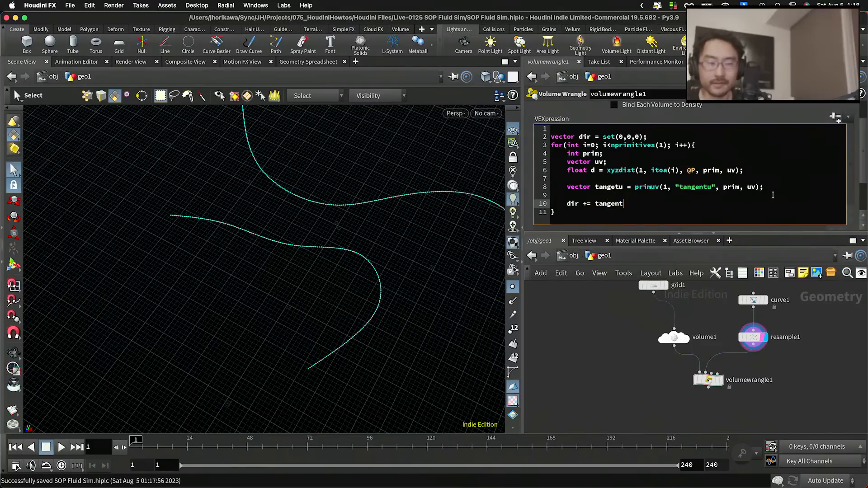
# Correct the misspelled vector variable in the primuv line to tangentu.
pyautogui.press('Up')
pyautogui.press('Up')
pyautogui.press('Left')
pyautogui.press('Left')
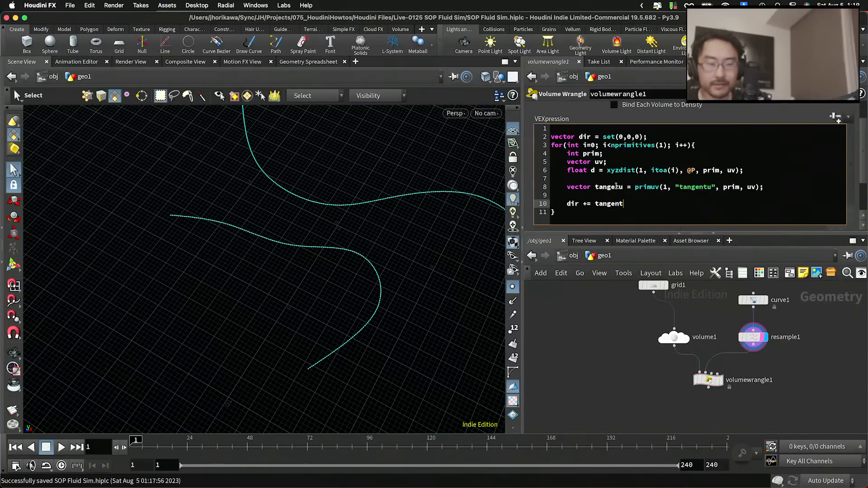
pyautogui.write('n')
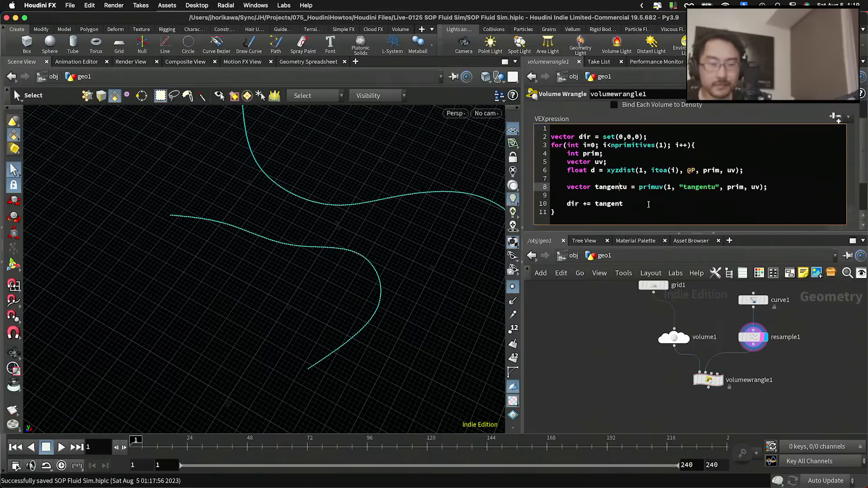
# Complete the accumulation line inside the loop as dir += tangentu * weight;.
pyautogui.click(646, 206)
pyautogui.write('u ')
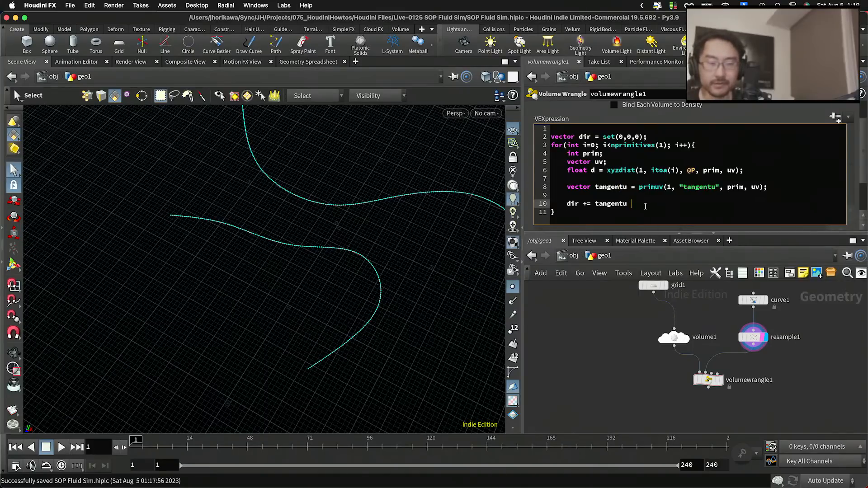
pyautogui.write('* wei')
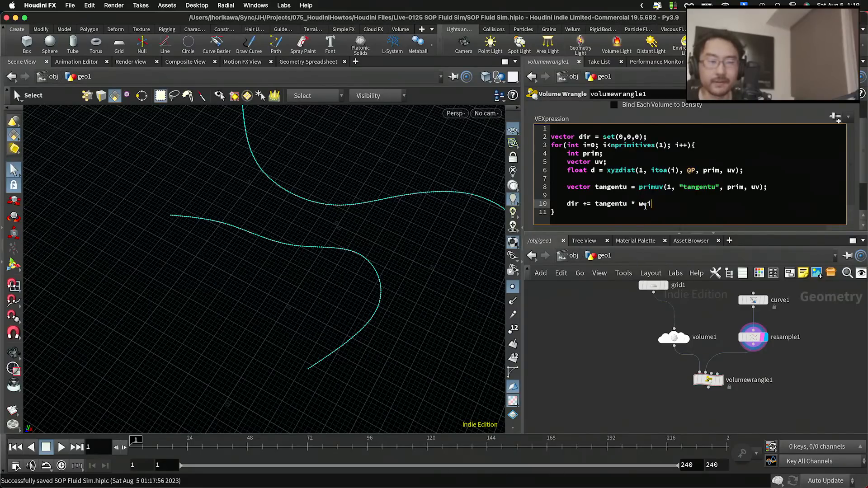
pyautogui.write('ght;')
pyautogui.doubleClick(654, 203)
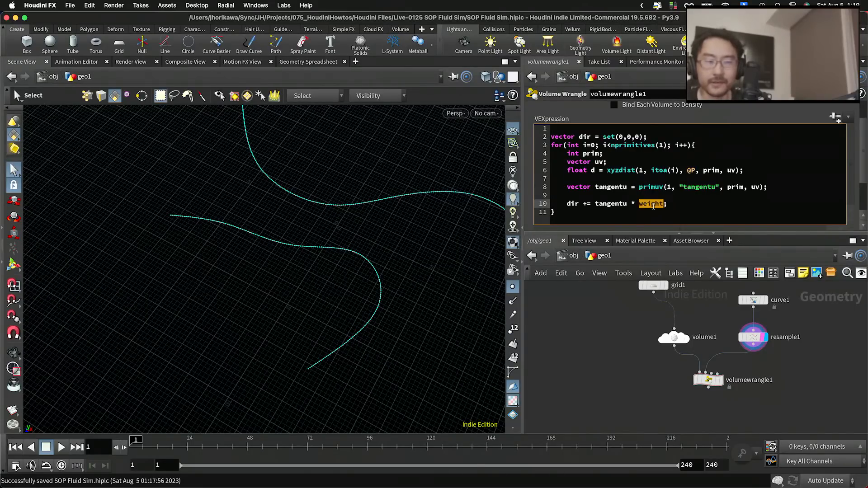
# Insert the line float weight = 1.0 / d; directly below the primuv statement, keeping a blank line before the dir accumulation.
pyautogui.click(687, 196)
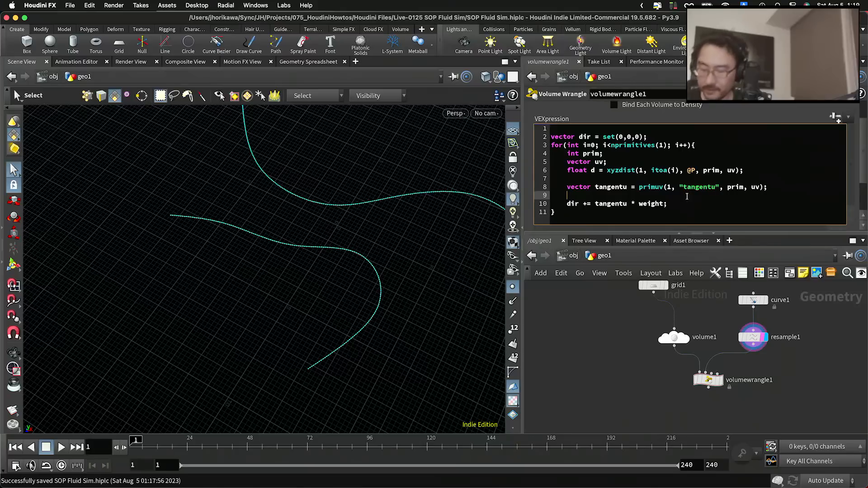
pyautogui.press('Return')
pyautogui.press('Up')
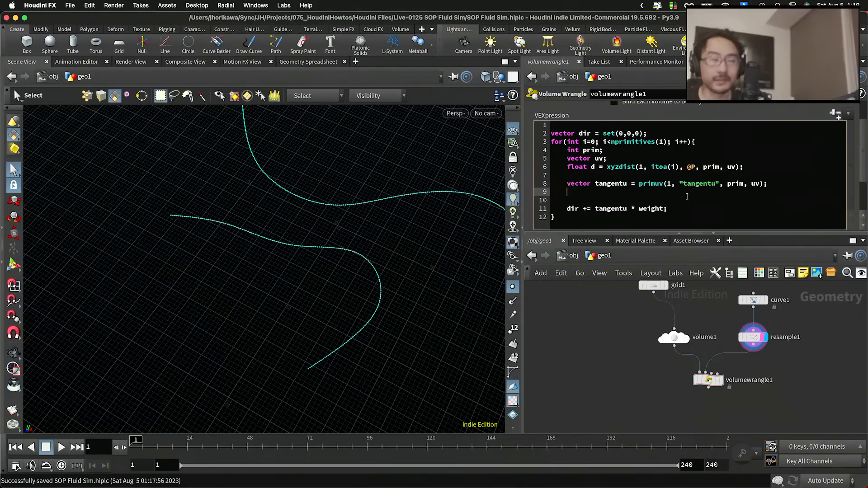
pyautogui.write('float w ')
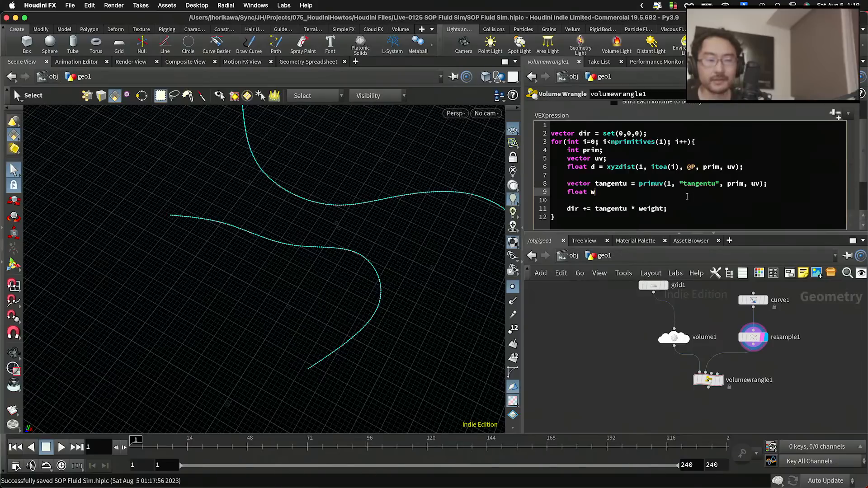
pyautogui.write('eight +')
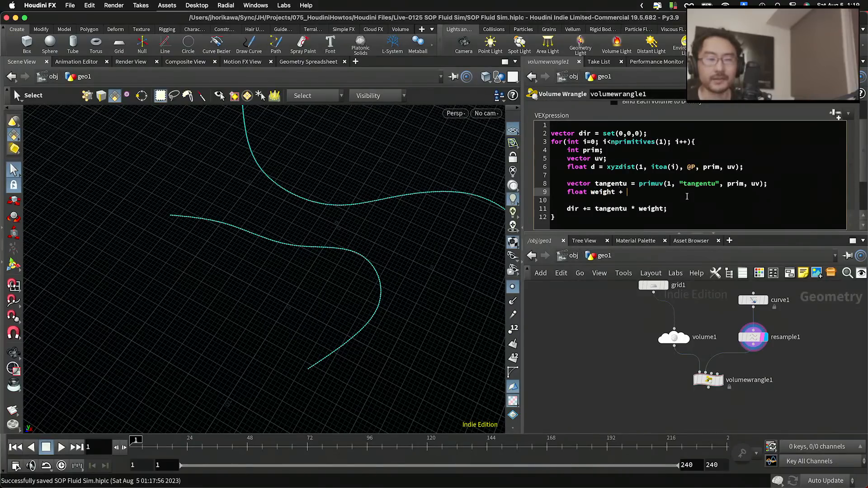
pyautogui.press('BackSpace')
pyautogui.press('BackSpace')
pyautogui.write('= 1.0 ')
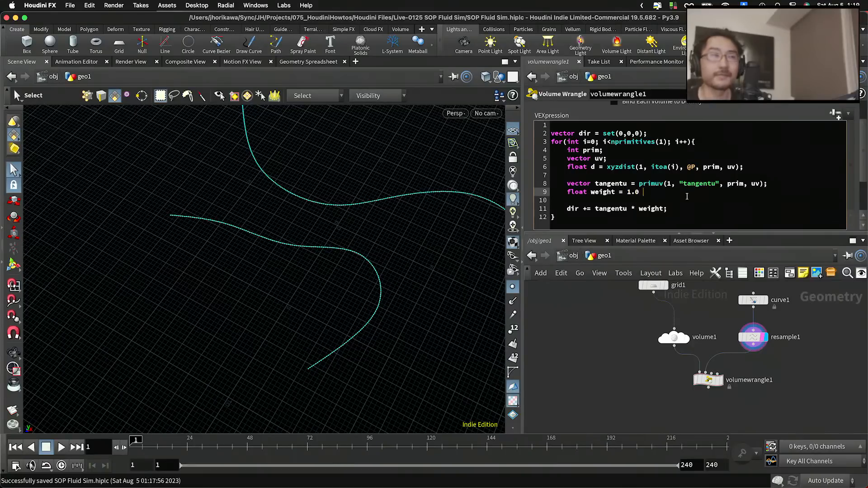
pyautogui.write('/')
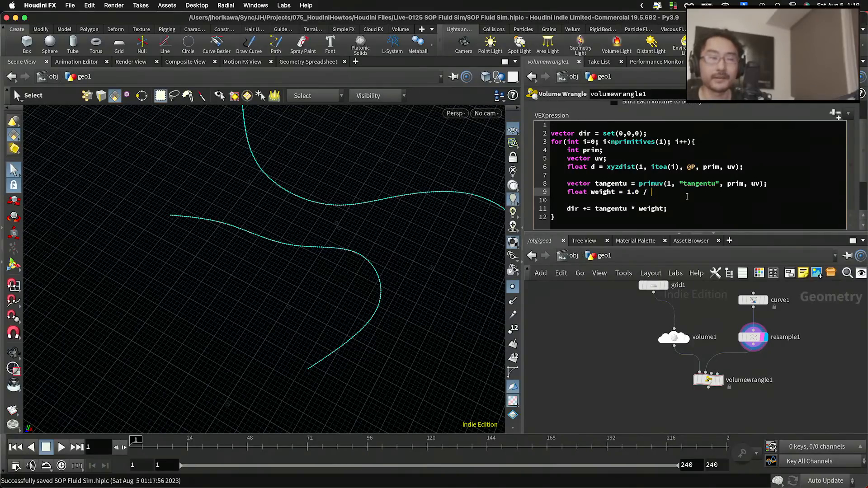
pyautogui.write(' d;')
pyautogui.press('Left')
pyautogui.press('Left')
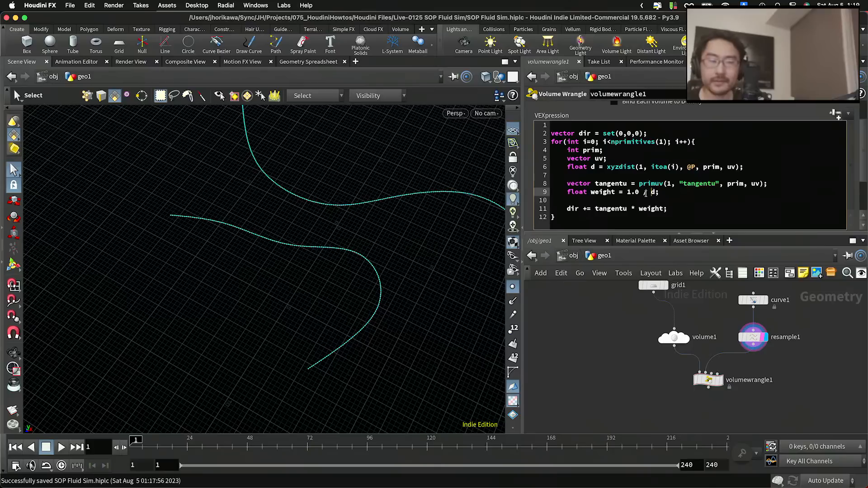
pyautogui.doubleClick(653, 193)
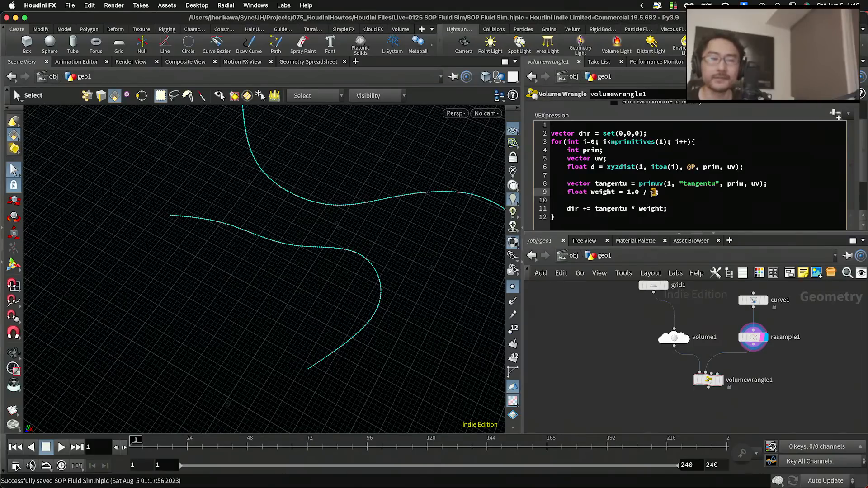
pyautogui.moveTo(653, 193); pyautogui.dragTo(627, 195)
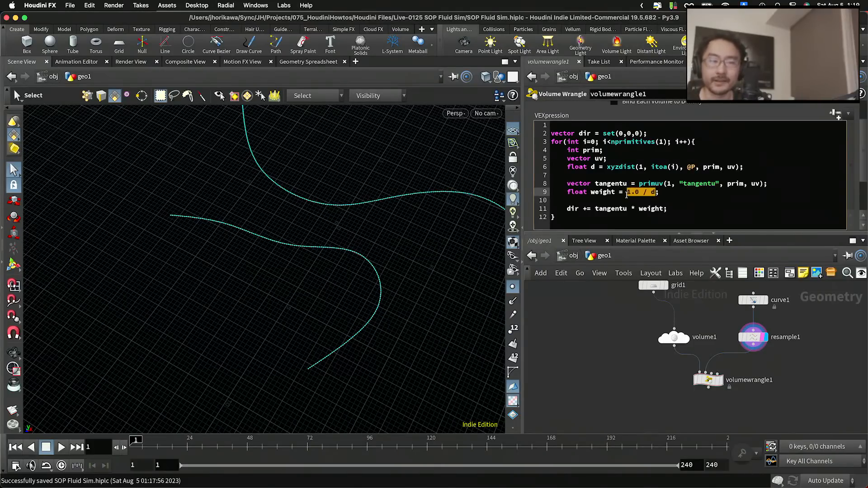
pyautogui.click(671, 193)
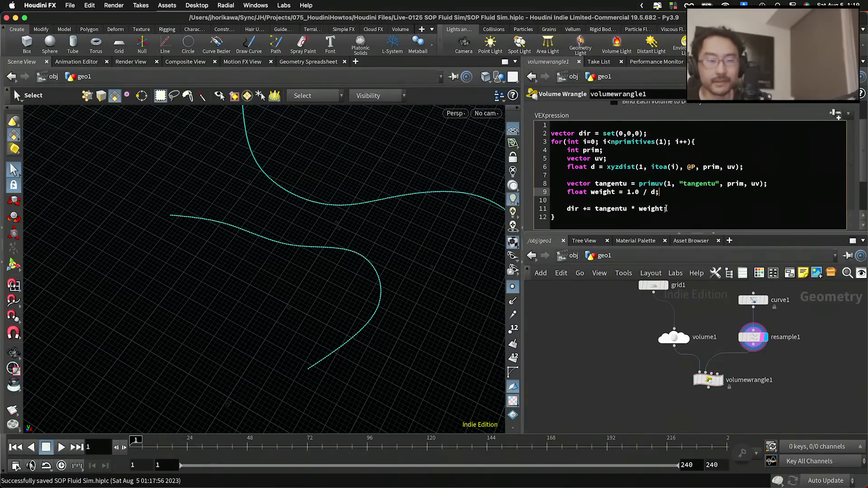
# Declare float totalweight = 0.0; on a new line between the dir declaration and the for loop.
pyautogui.click(656, 132)
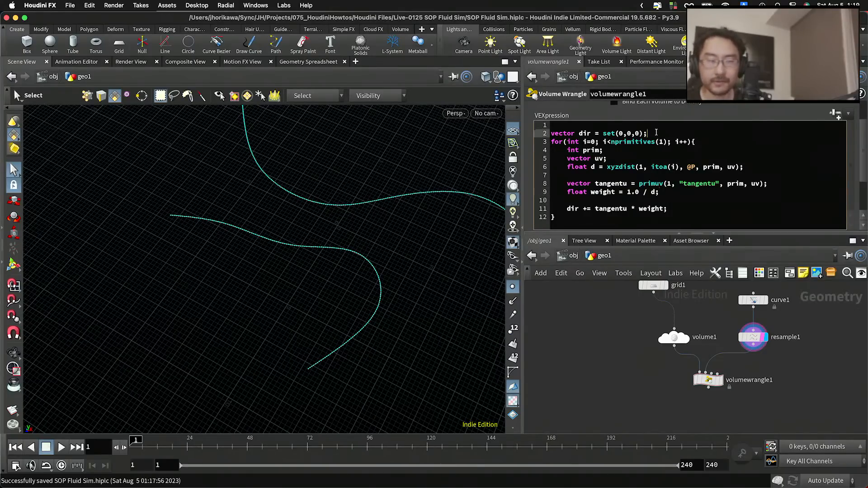
pyautogui.press('Return')
pyautogui.write('float ')
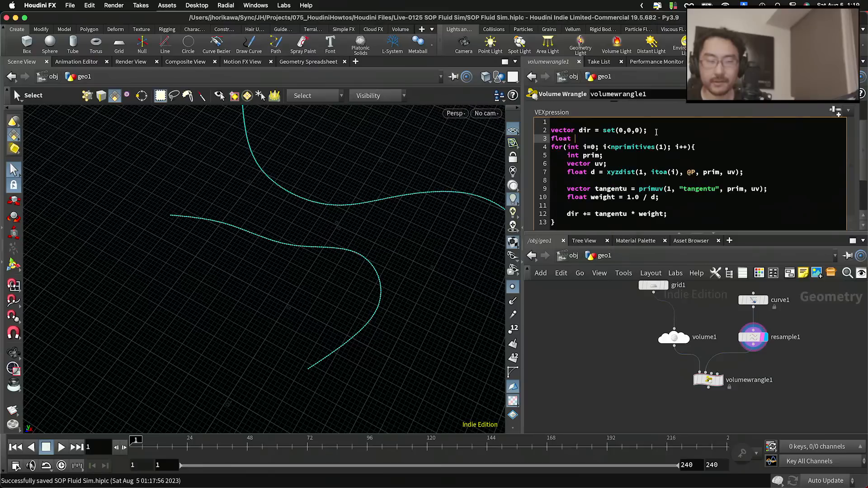
pyautogui.write('totalweight = ')
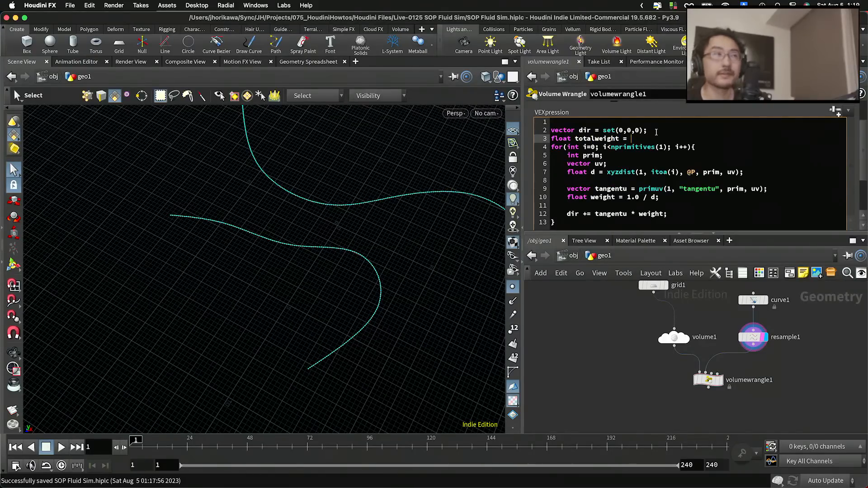
pyautogui.write('0.0;')
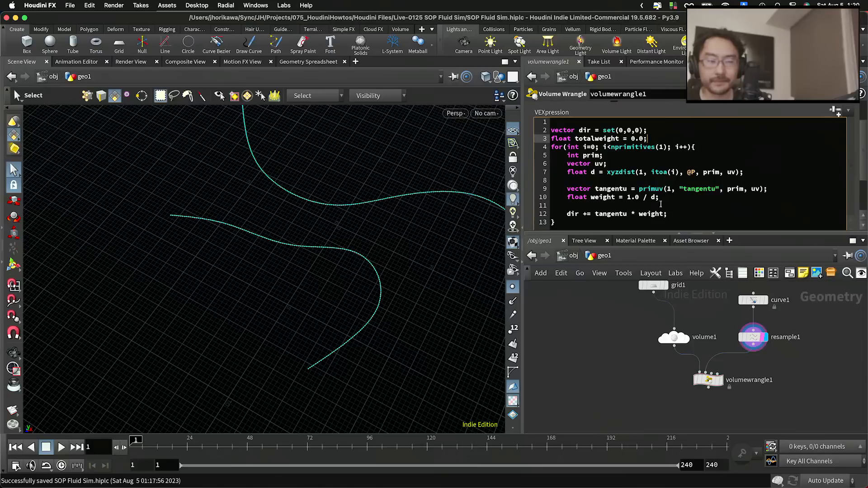
# Add the line totalweight += weight; directly below the weight declaration inside the loop.
pyautogui.click(661, 204)
pyautogui.click(665, 197)
pyautogui.press('Return')
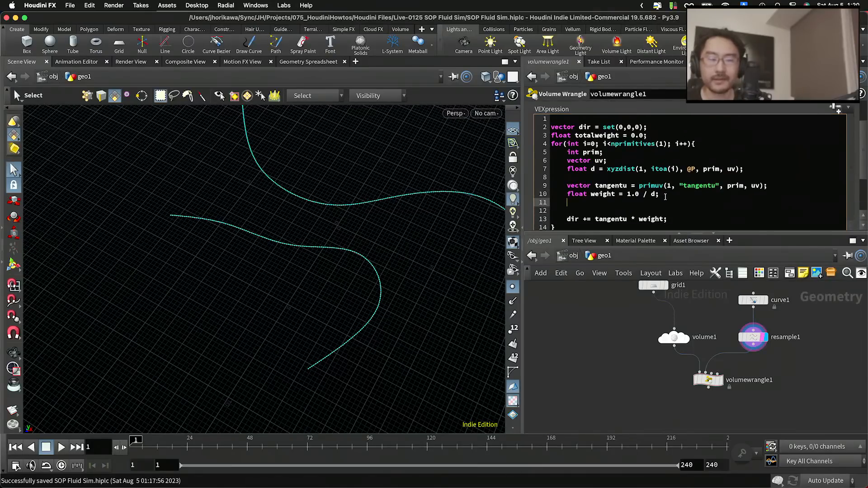
pyautogui.doubleClick(572, 204)
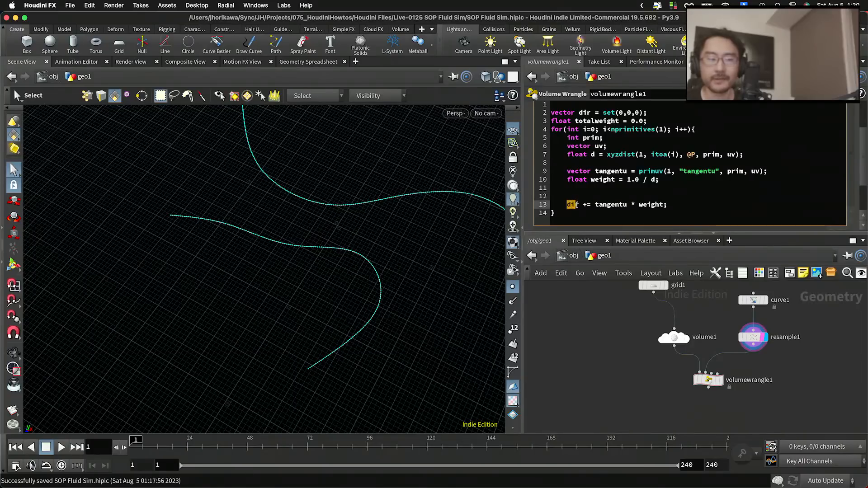
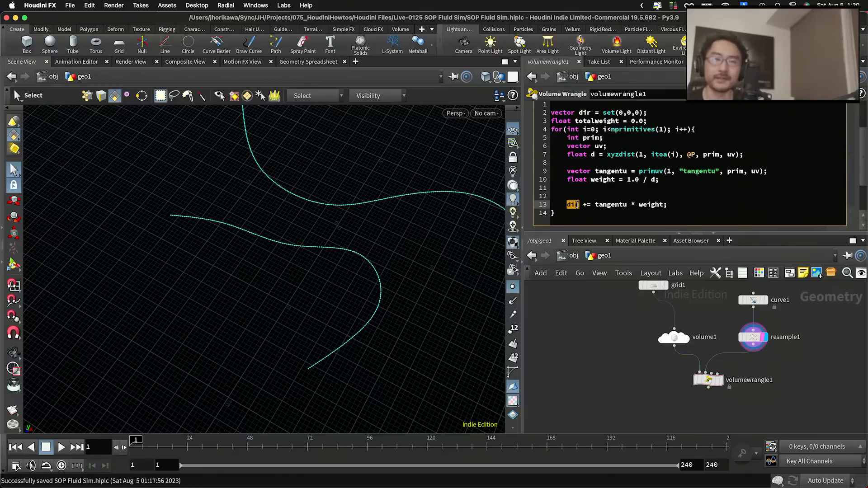
pyautogui.click(586, 188)
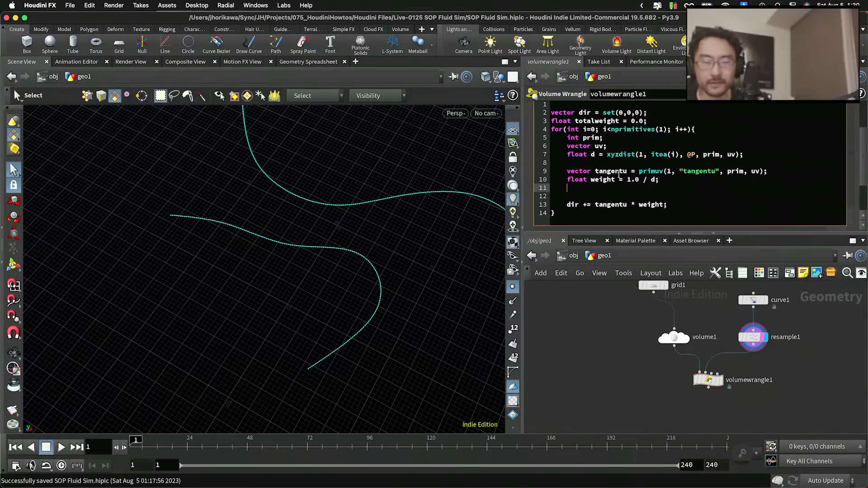
pyautogui.write('totalwie')
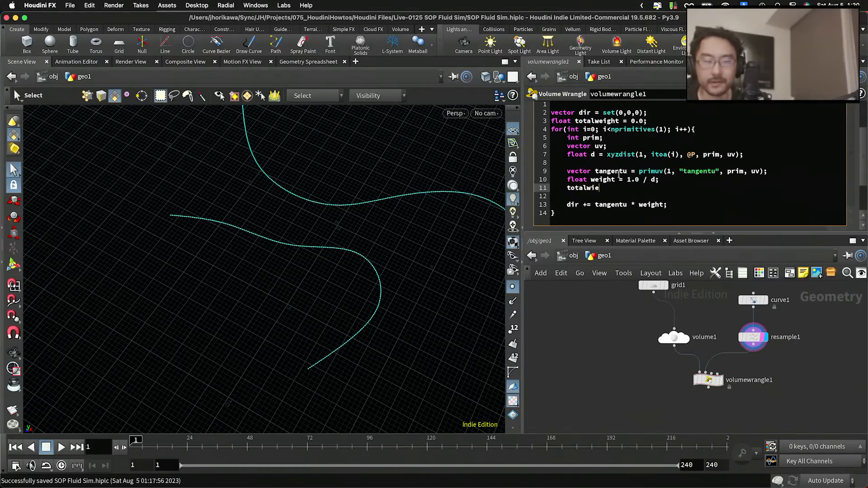
pyautogui.press('BackSpace')
pyautogui.write('ight ":')
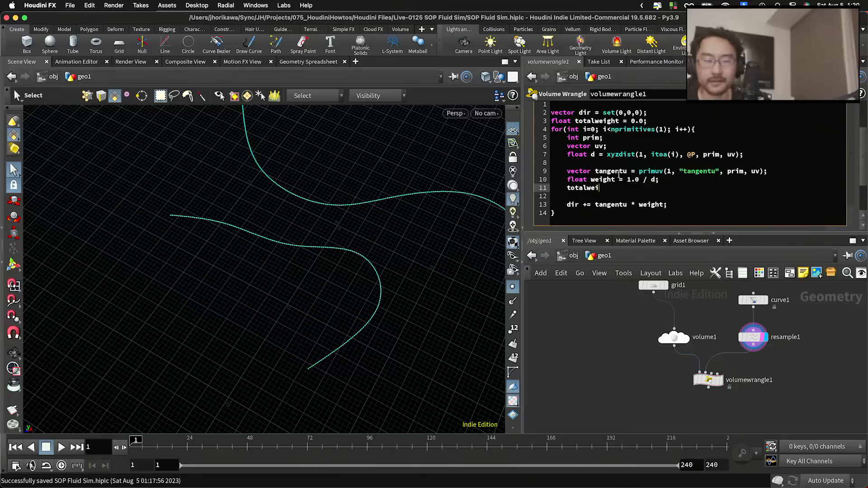
pyautogui.press('BackSpace')
pyautogui.press('BackSpace')
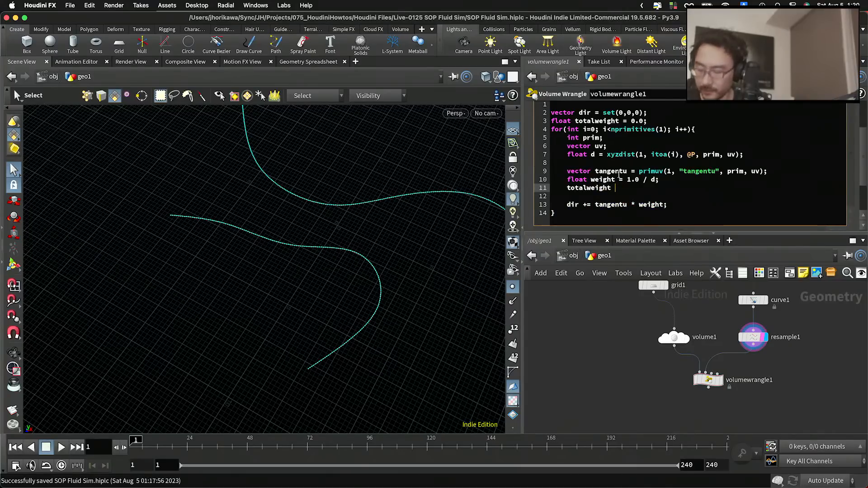
pyautogui.write('+= weight;')
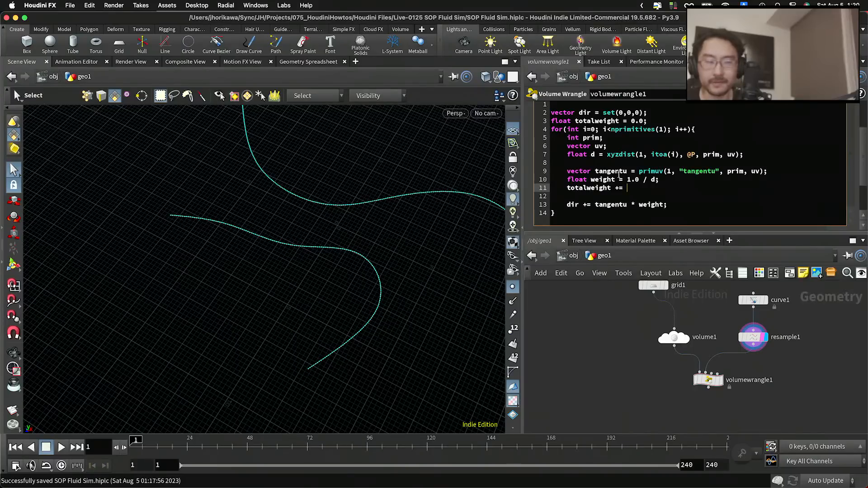
# Below the loop's closing brace, add the line dir /= totalweight; to average the accumulated direction.
pyautogui.click(592, 213)
pyautogui.press('Return')
pyautogui.press('Return')
pyautogui.press('Up')
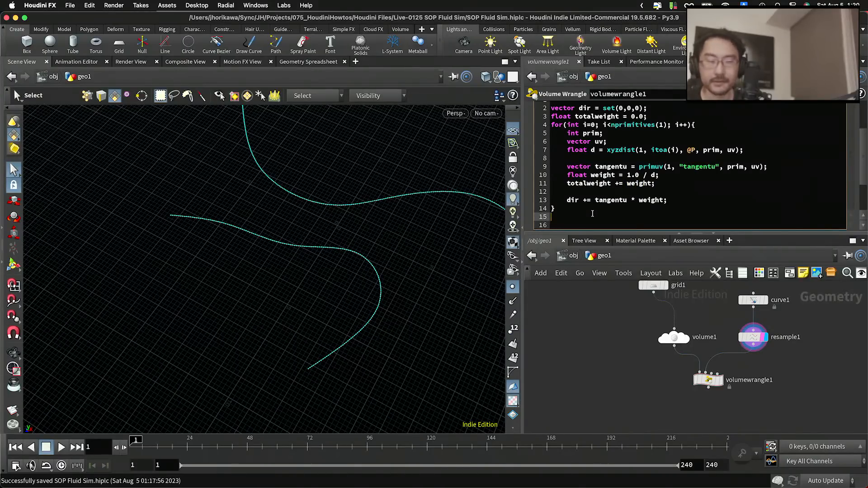
pyautogui.write('dir /= totalweight;')
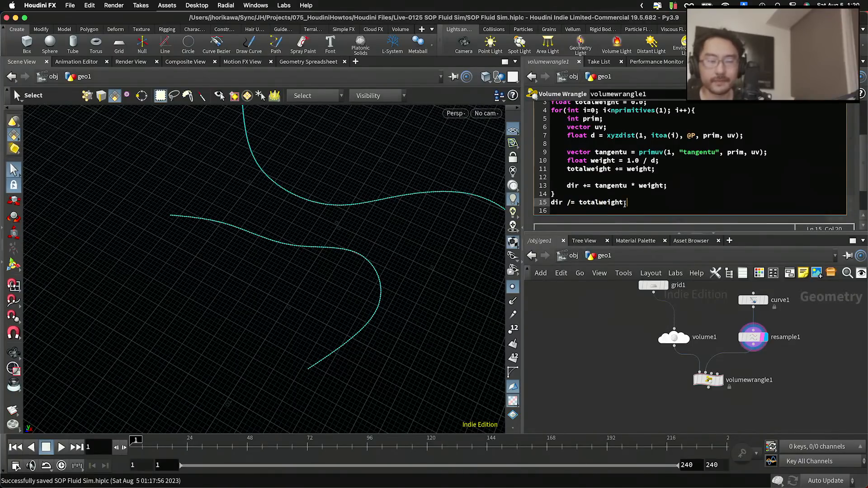
# After a blank line at the end of the code, write v@velocity = dir; to output the blended direction.
pyautogui.press('Return')
pyautogui.press('Return')
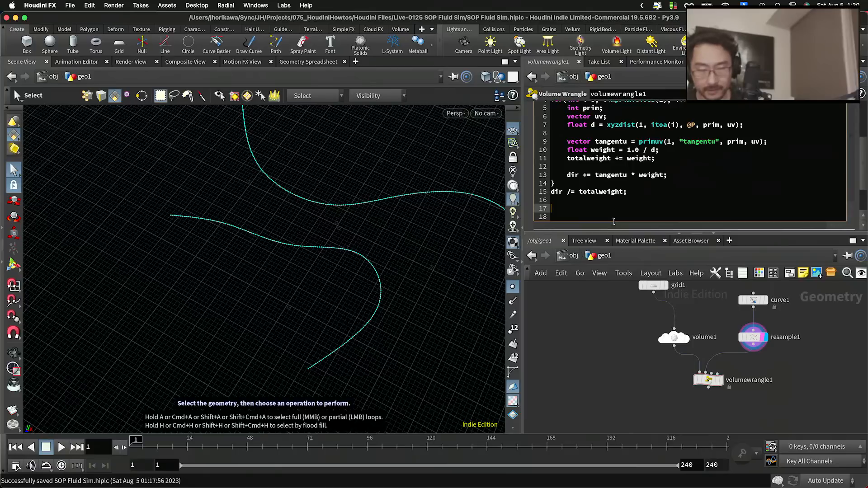
pyautogui.write('v')
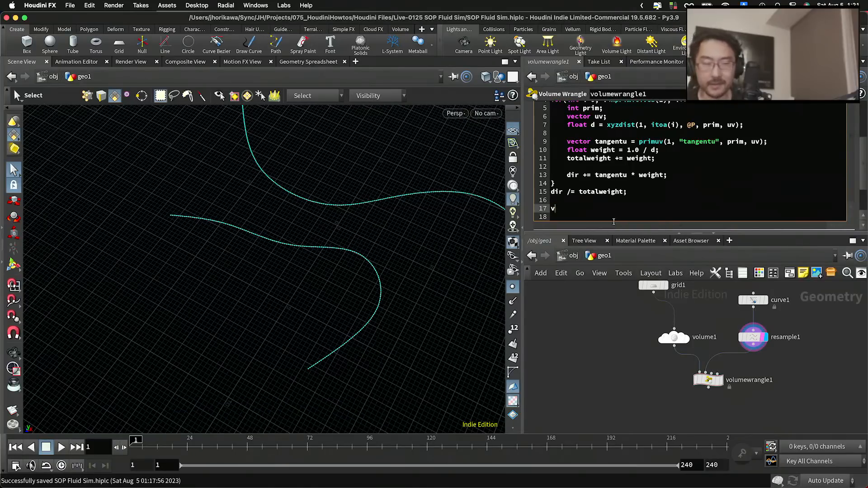
pyautogui.write('[[')
pyautogui.press('BackSpace')
pyautogui.write('@')
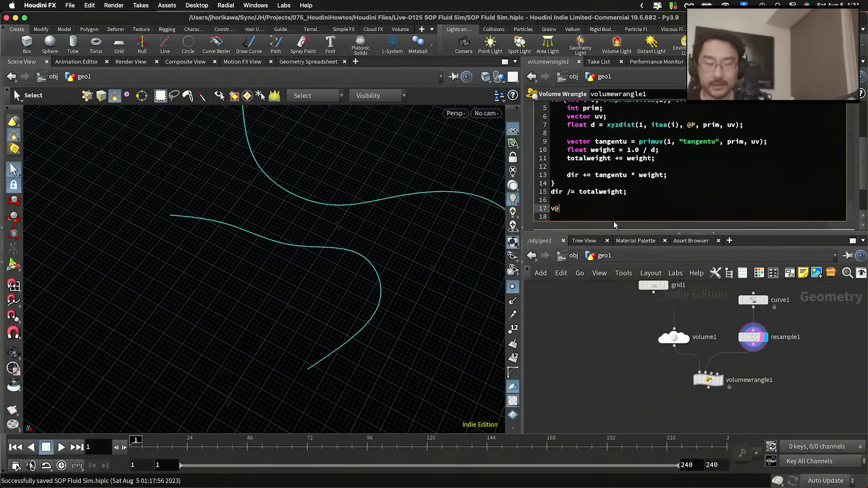
pyautogui.write('velocity = dir;')
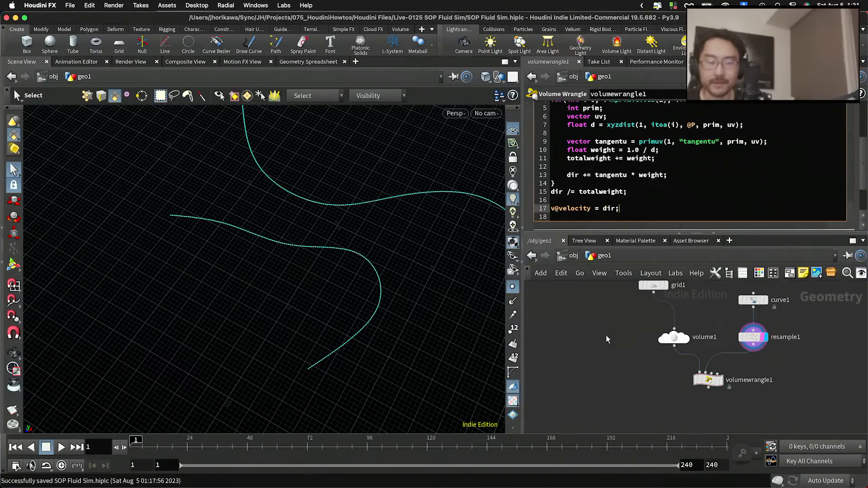
# Rename the Volume Wrangle node to vector_field.
pyautogui.doubleClick(742, 381)
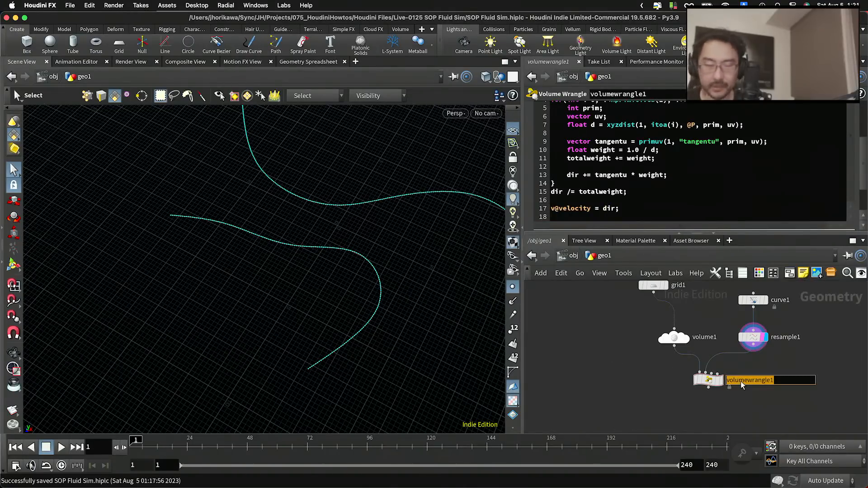
pyautogui.write('vector_fie')
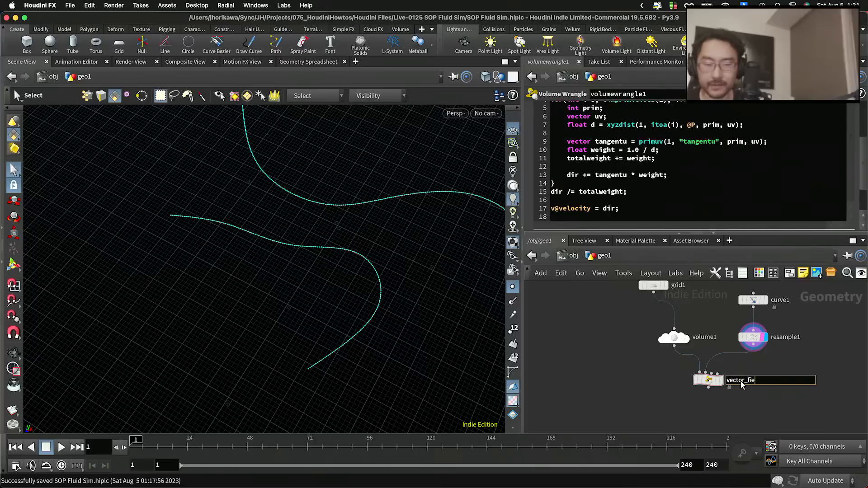
pyautogui.write('ld')
pyautogui.press('Return')
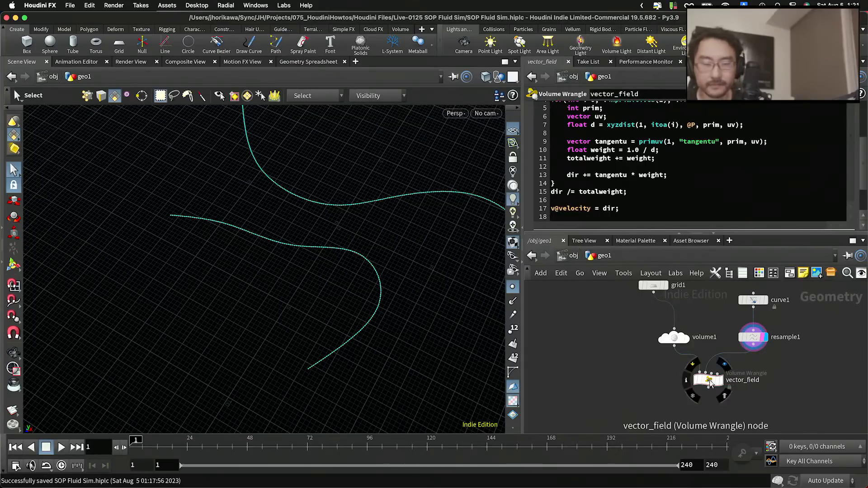
# Display the output of the vector_field node and save the scene.
pyautogui.click(720, 381)
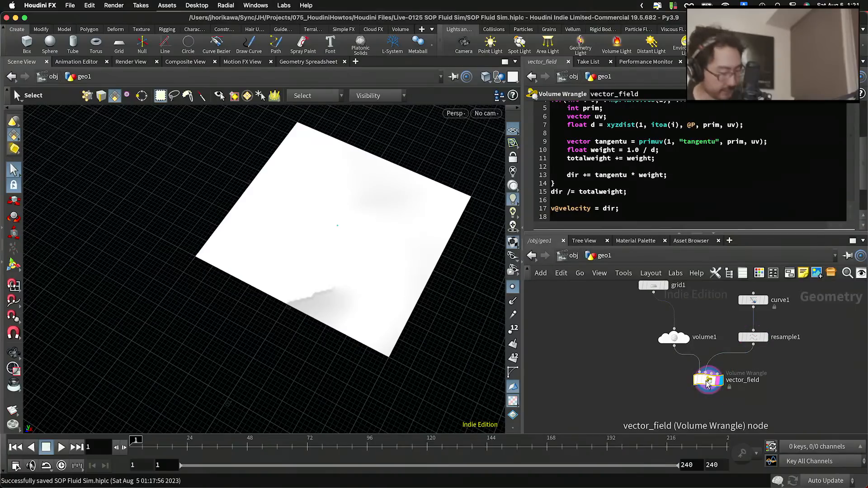
pyautogui.press('super+s')
pyautogui.press('f')
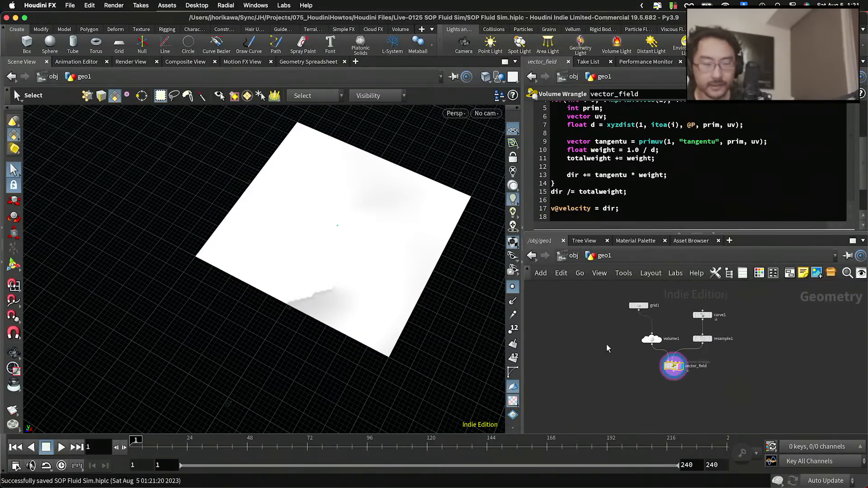
# Add a Volume Trail node, feed it the vector_field output as its velocity volume and make it the displayed node.
pyautogui.press('Tab')
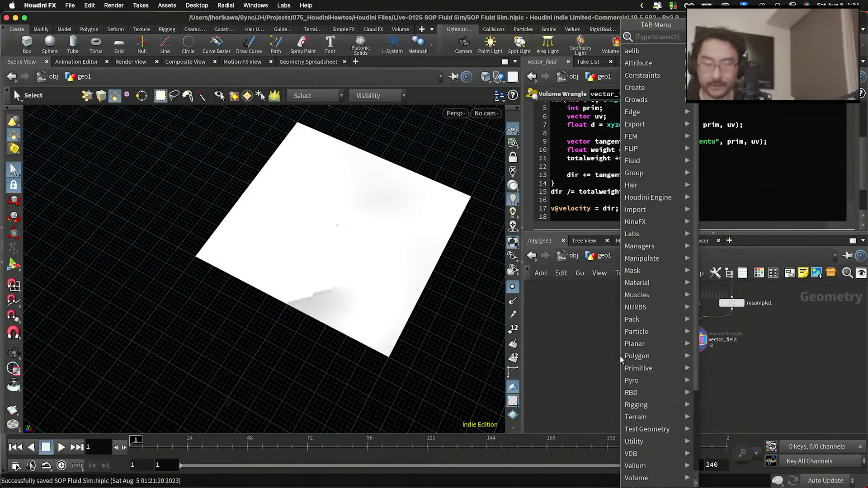
pyautogui.write('volume')
pyautogui.press('Return')
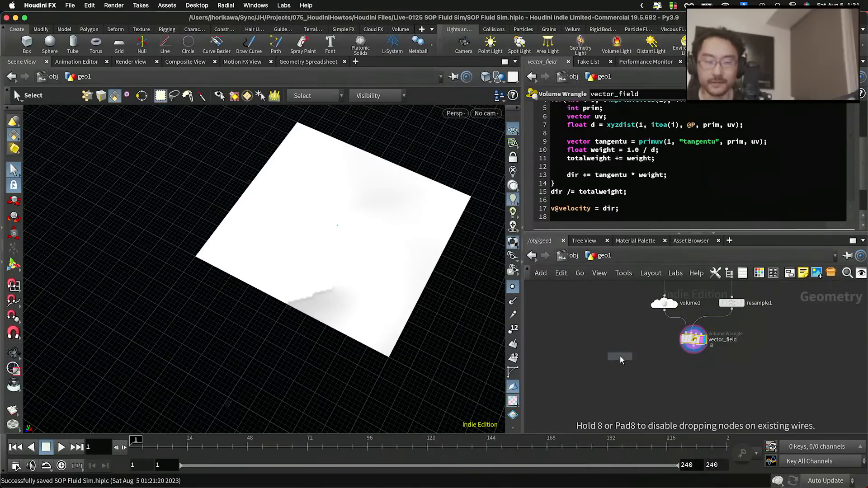
pyautogui.click(620, 361)
pyautogui.scroll(2, 629, 366)
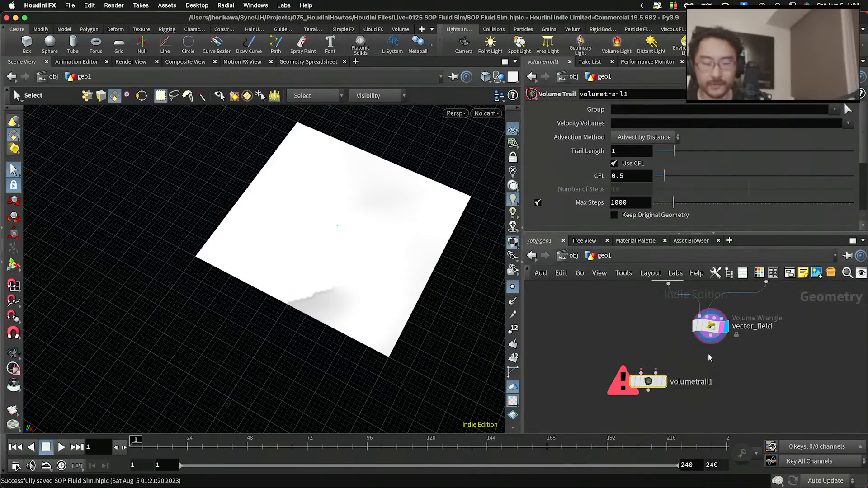
pyautogui.moveTo(713, 343); pyautogui.dragTo(642, 396)
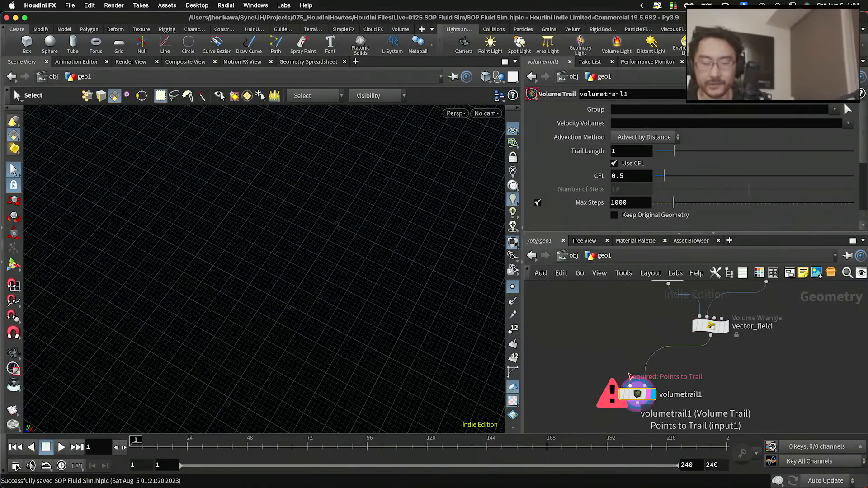
# Add a Scatter node to the network beside vector_field, above the Volume Trail node.
pyautogui.scroll(-3, 630, 376)
pyautogui.press('Tab')
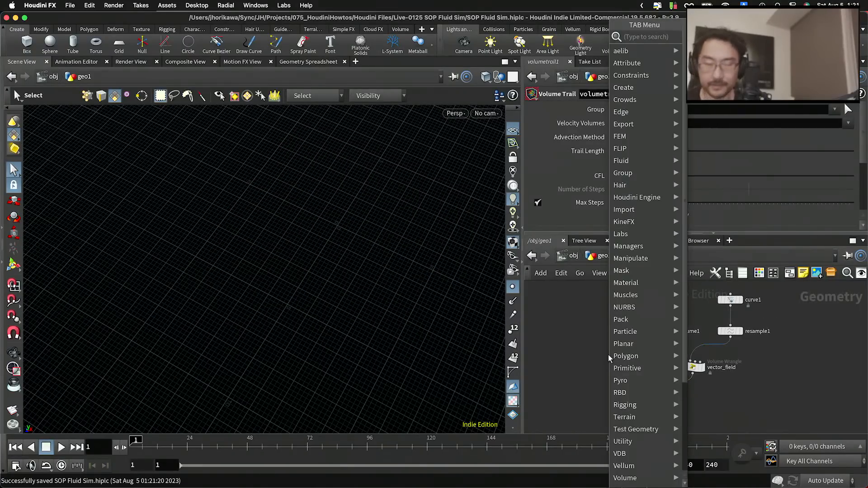
pyautogui.write('point')
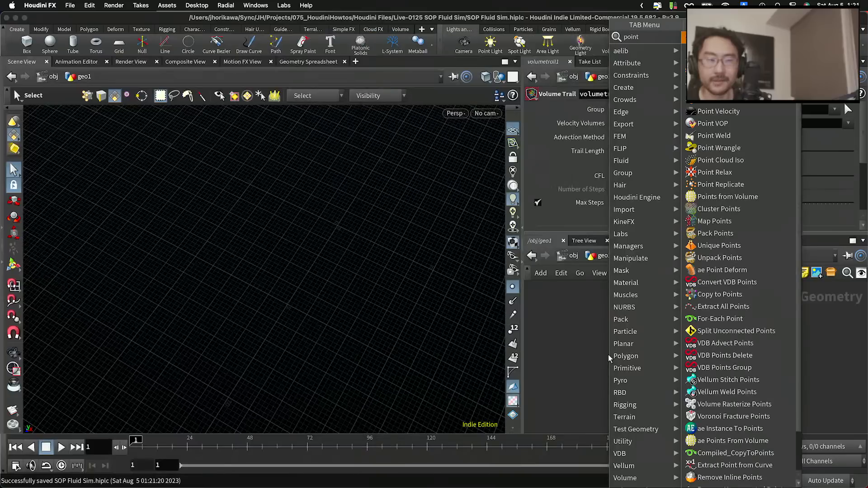
pyautogui.press('BackSpace')
pyautogui.press('BackSpace')
pyautogui.press('BackSpace')
pyautogui.press('BackSpace')
pyautogui.press('BackSpace')
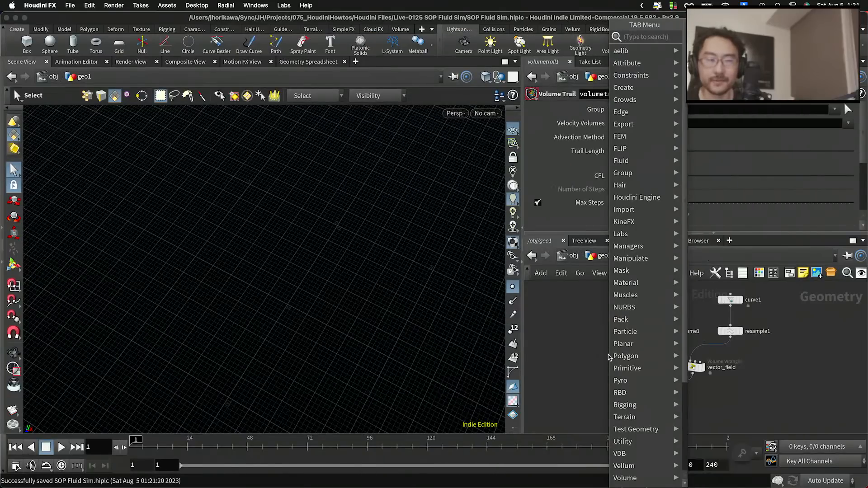
pyautogui.write('sc')
pyautogui.press('Return')
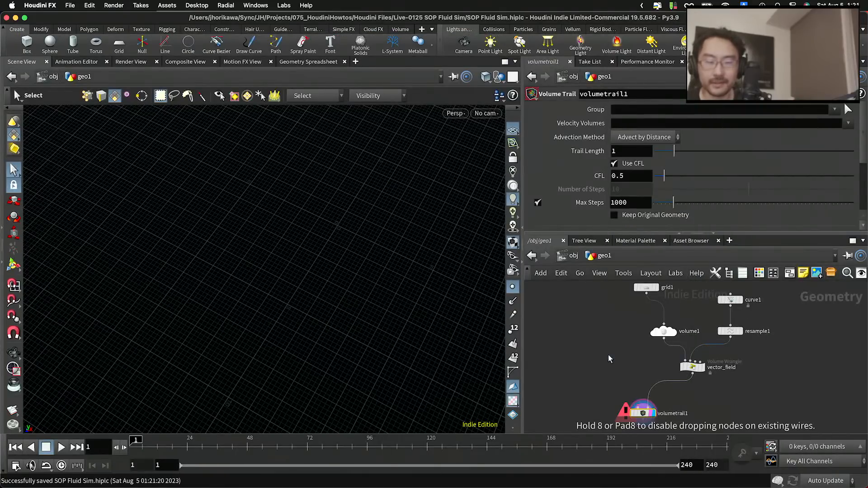
pyautogui.click(608, 355)
pyautogui.moveTo(608, 354); pyautogui.dragTo(609, 367)
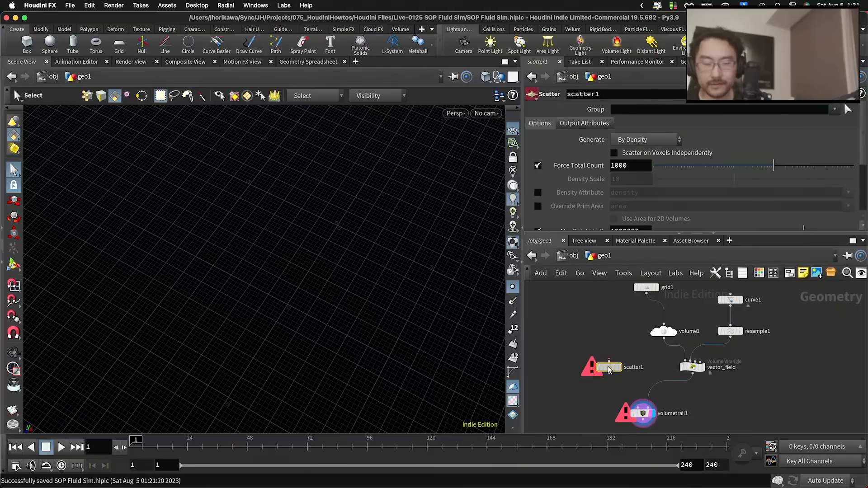
# Wire volume1 into the Scatter node and feed the scattered points into the Volume Trail's points input.
pyautogui.moveTo(663, 340); pyautogui.dragTo(638, 408)
pyautogui.click(609, 357)
pyautogui.click(653, 414)
pyautogui.click(645, 413)
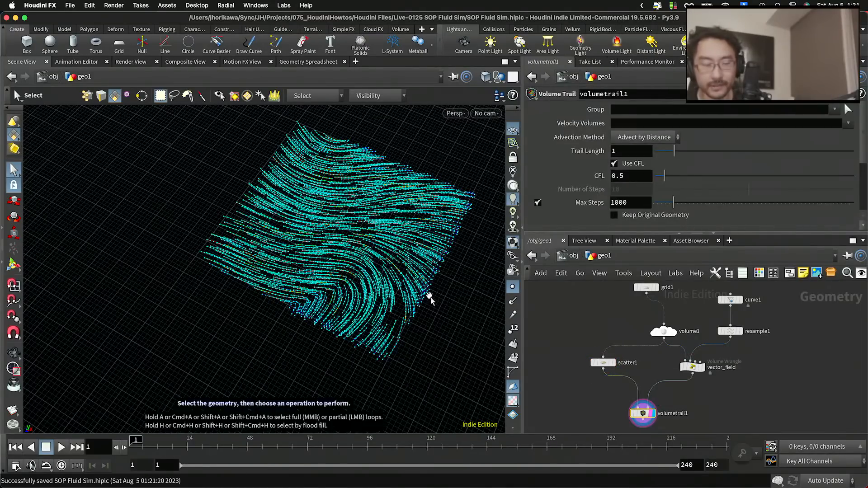
# Turn off point display in the viewport and compare the velocity trails with the resampled boundary curves.
pyautogui.keyDown('alt'); pyautogui.moveTo(379, 276); pyautogui.dragTo(347, 263); pyautogui.keyUp('alt')
pyautogui.keyDown('alt'); pyautogui.moveTo(347, 264); pyautogui.dragTo(403, 259, button='right'); pyautogui.keyUp('alt')
pyautogui.keyDown('alt'); pyautogui.moveTo(402, 259); pyautogui.dragTo(381, 224); pyautogui.keyUp('alt')
pyautogui.click(513, 287)
pyautogui.keyDown('alt'); pyautogui.moveTo(459, 267); pyautogui.dragTo(380, 253); pyautogui.keyUp('alt')
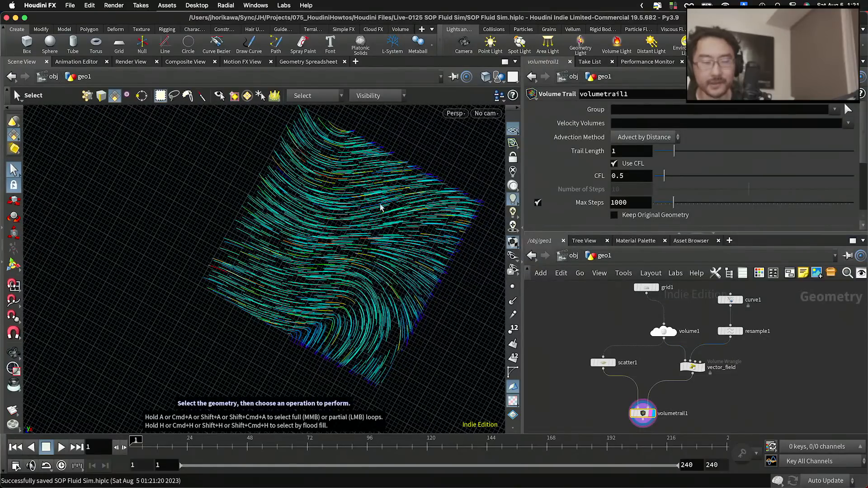
pyautogui.click(733, 332)
pyautogui.keyDown('alt'); pyautogui.moveTo(401, 260); pyautogui.dragTo(333, 252); pyautogui.keyUp('alt')
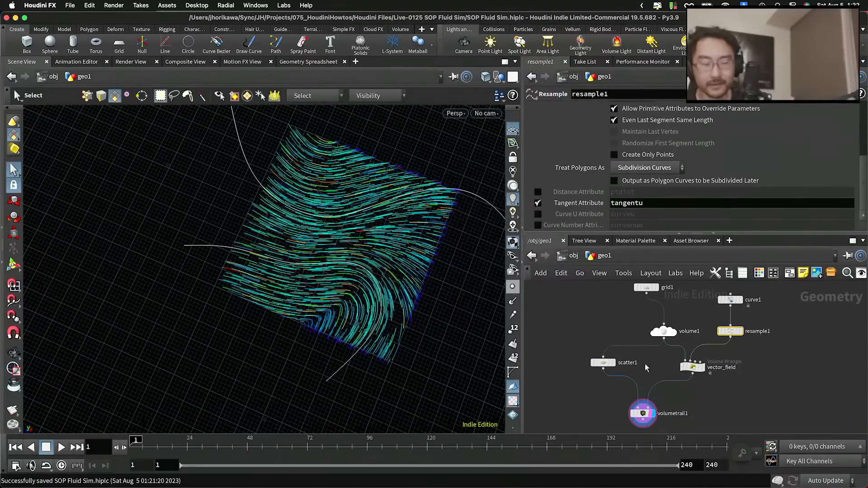
# In the vector_field code, change the weight's divisor to pow(d, chf("pow")) so the distance falloff uses an adjustable exponent.
pyautogui.click(693, 367)
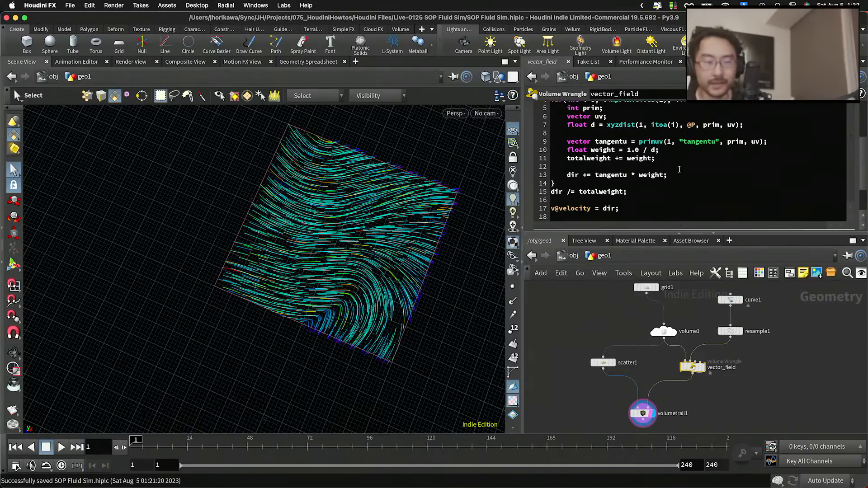
pyautogui.doubleClick(653, 150)
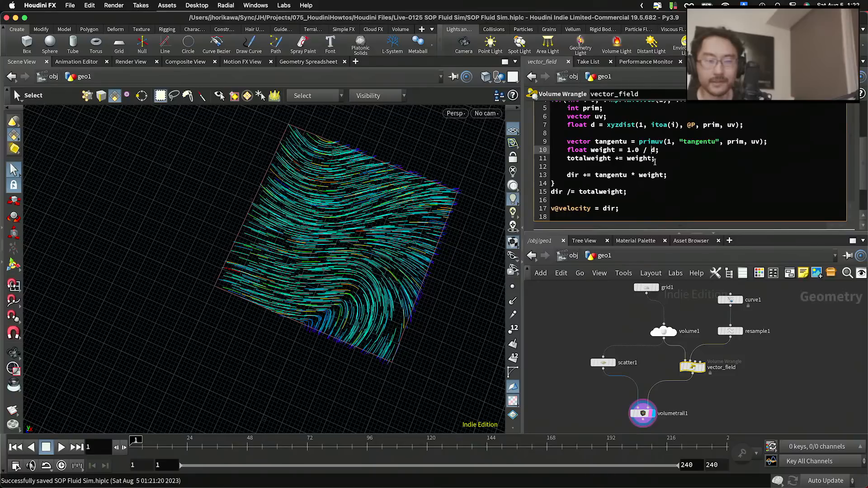
pyautogui.write('pow')
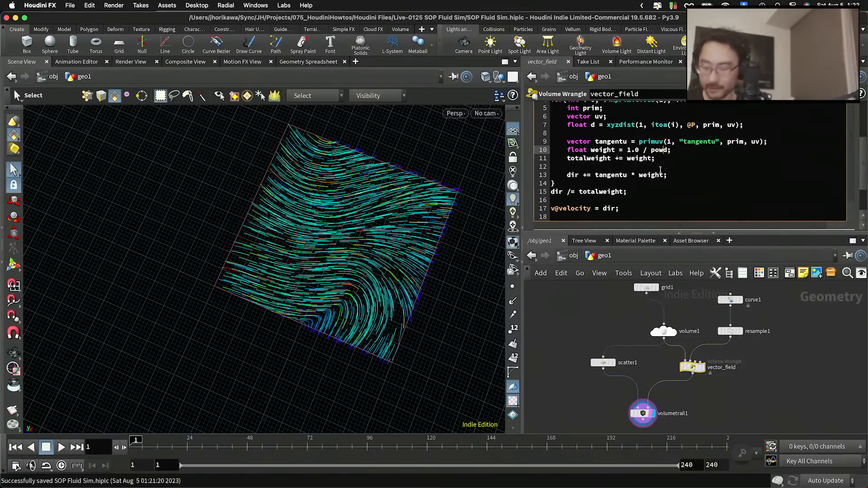
pyautogui.write('(')
pyautogui.click(660, 169)
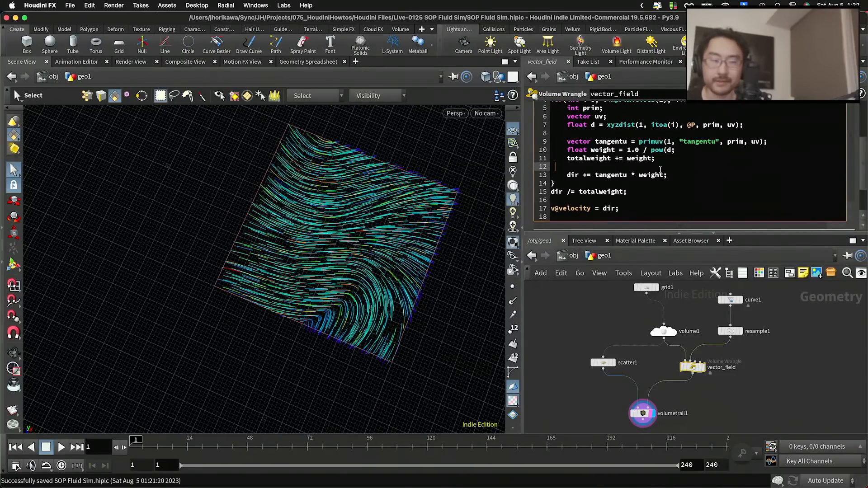
pyautogui.click(673, 152)
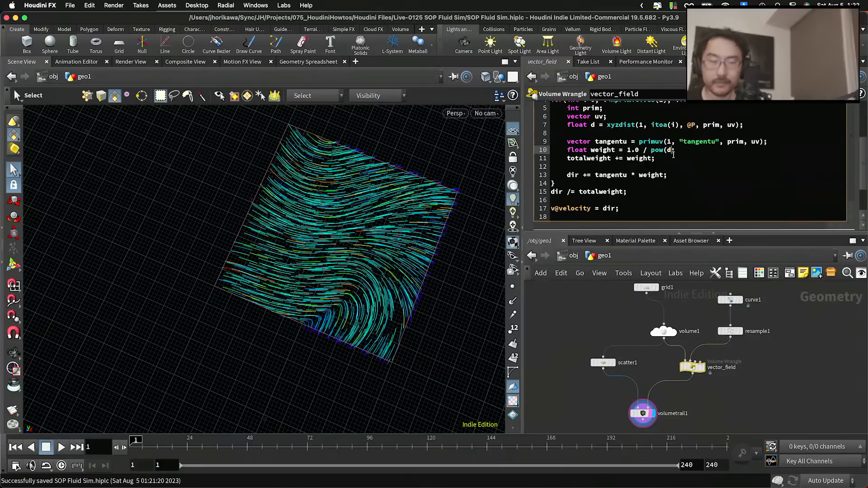
pyautogui.write(', chf(')
pyautogui.press('BackSpace')
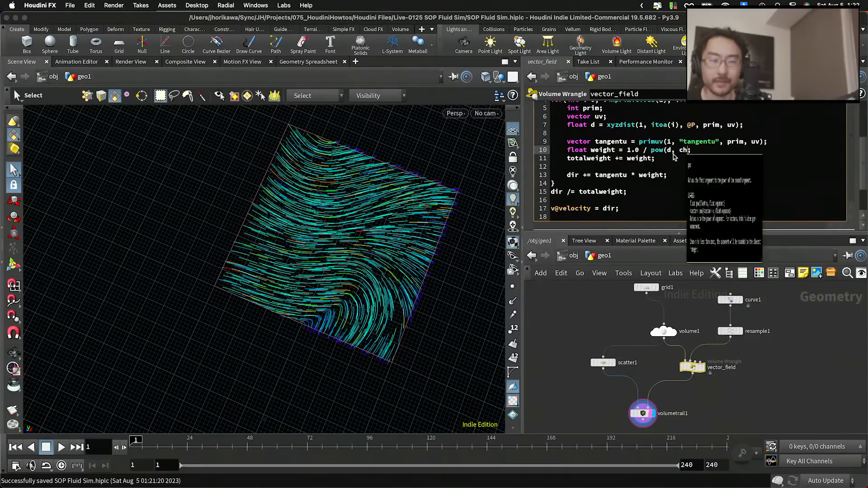
pyautogui.write('("d')
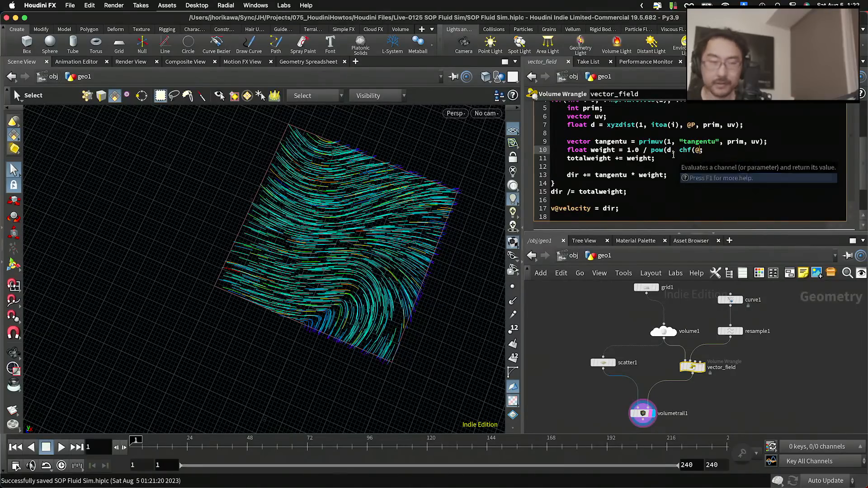
pyautogui.press('BackSpace')
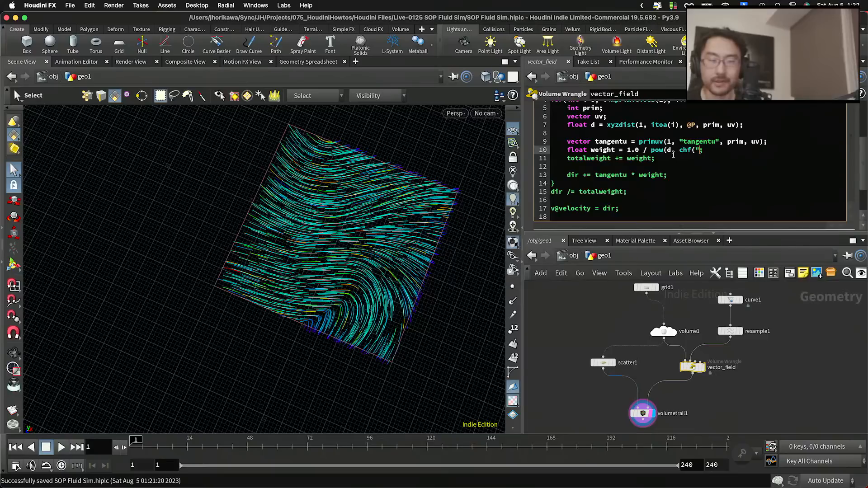
pyautogui.write('pow"')
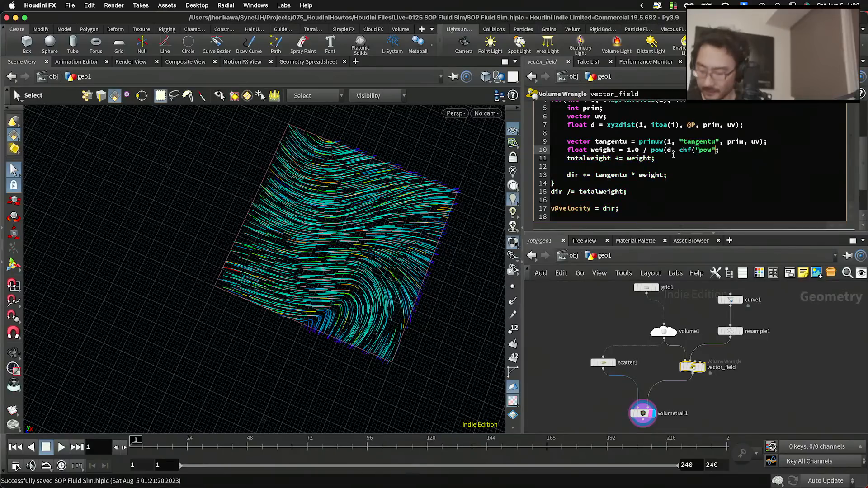
pyautogui.write('))')
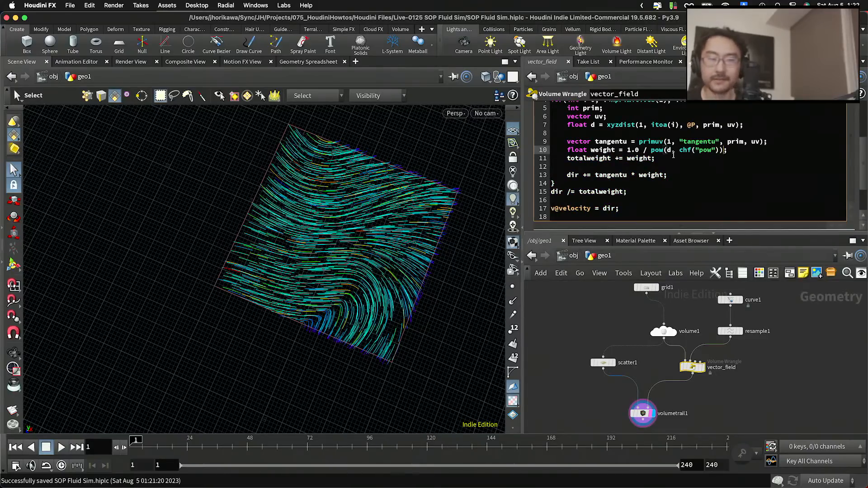
pyautogui.scroll(5, 863, 159)
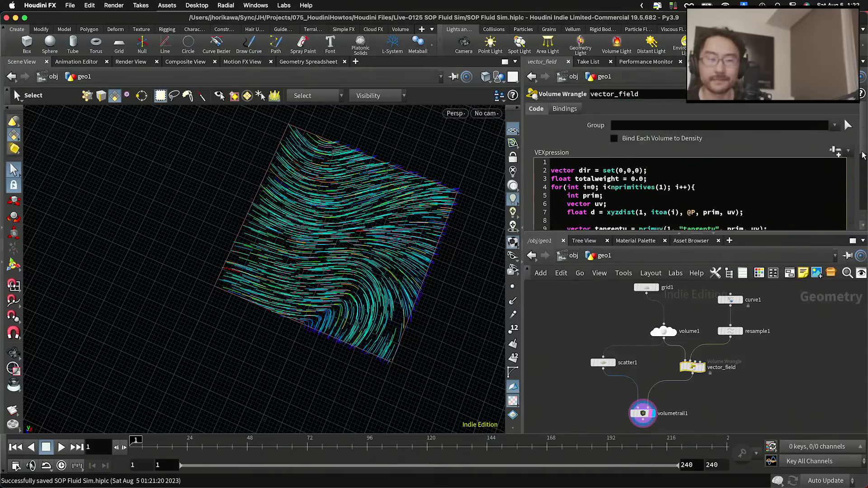
pyautogui.scroll(-5, 849, 145)
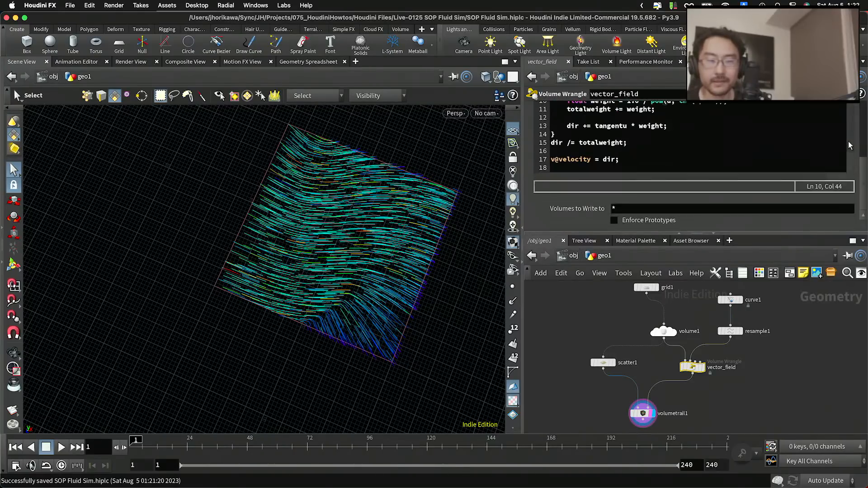
pyautogui.click(810, 94)
pyautogui.click(775, 109)
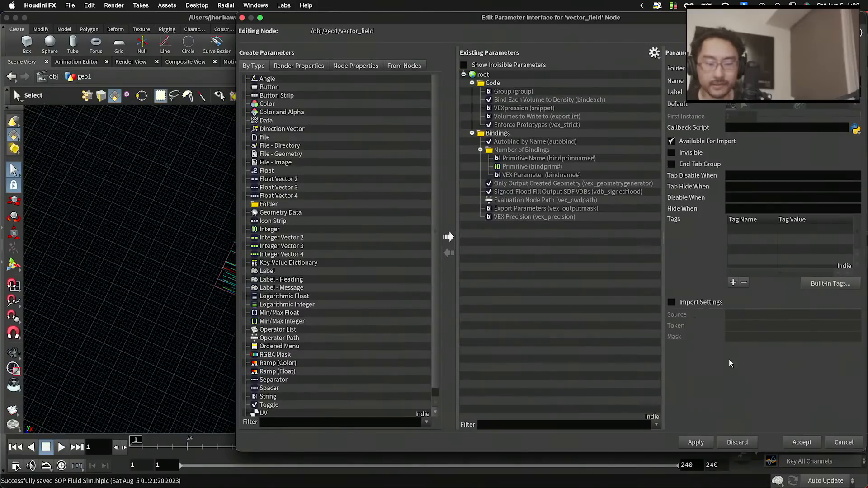
pyautogui.click(798, 443)
# Add the Pow parameter referenced by the vector_field code to the node and set its range from 0 to 3.
pyautogui.scroll(8, 837, 144)
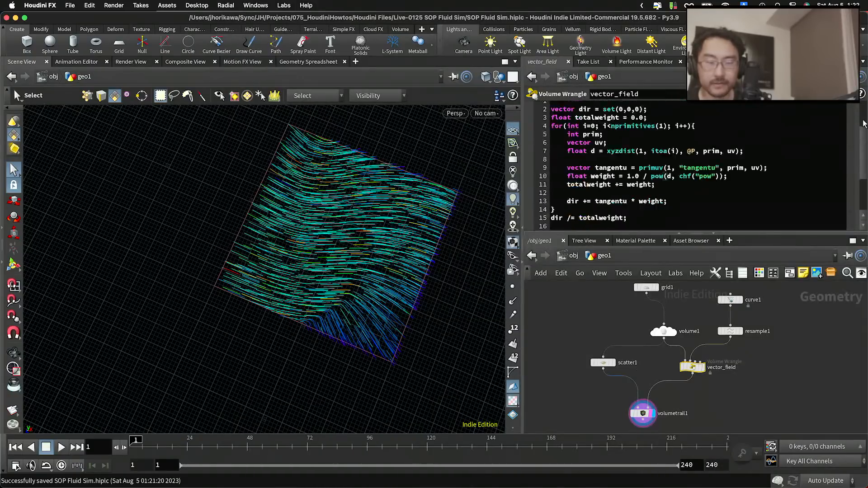
pyautogui.scroll(-5, 860, 152)
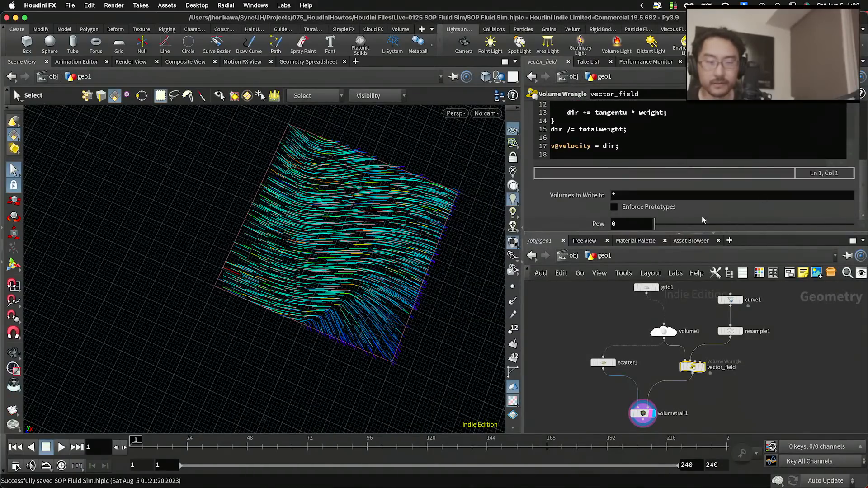
pyautogui.click(808, 104)
pyautogui.click(796, 111)
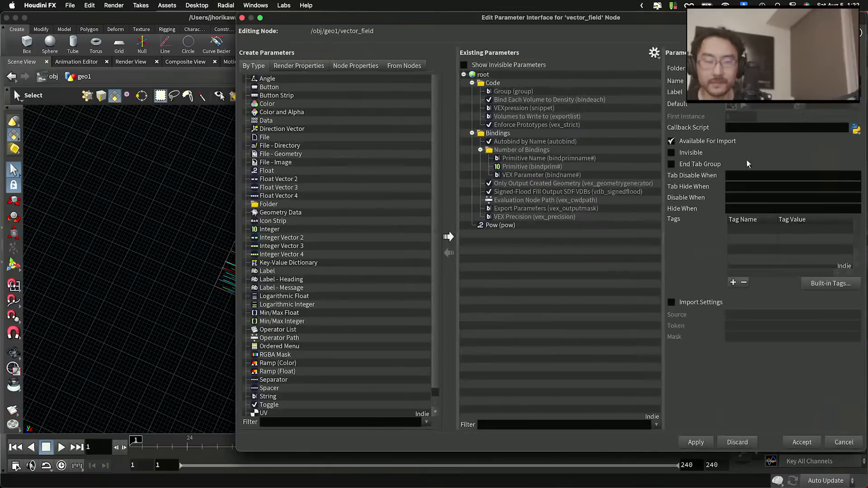
pyautogui.click(634, 225)
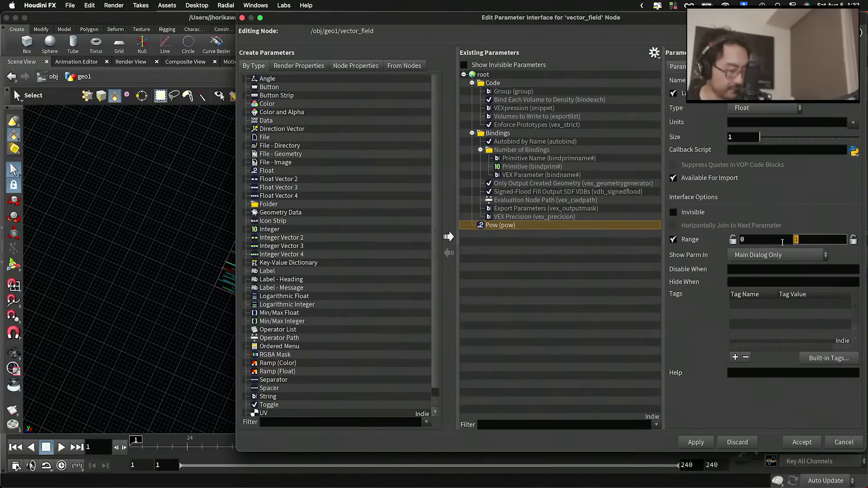
pyautogui.write('3')
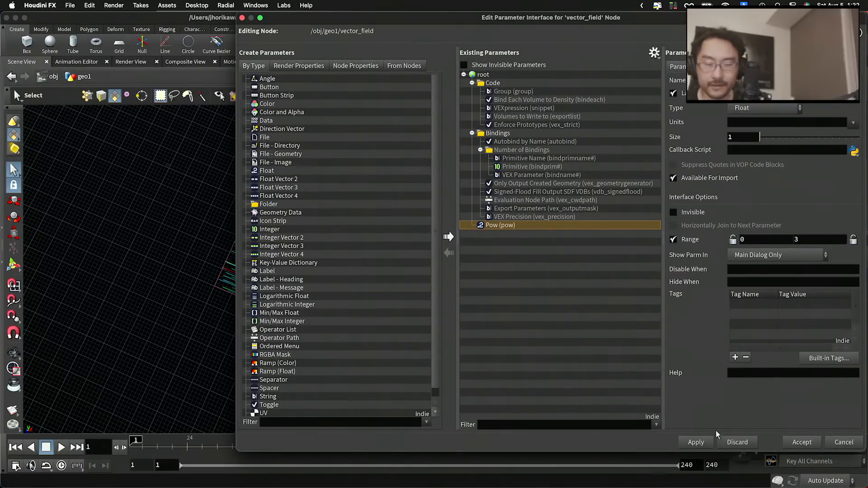
pyautogui.click(802, 442)
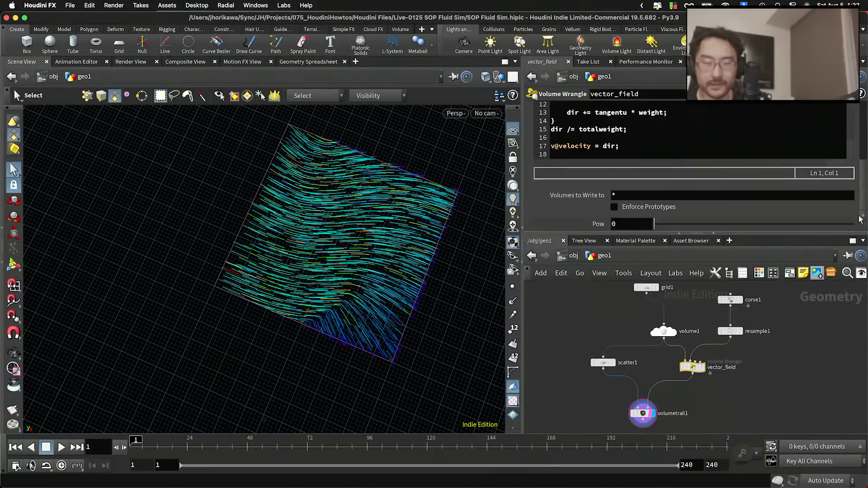
# Try a Pow value of about 1.3 on vector_field and inspect the trails from another angle.
pyautogui.moveTo(654, 224); pyautogui.dragTo(741, 226)
pyautogui.press('Escape')
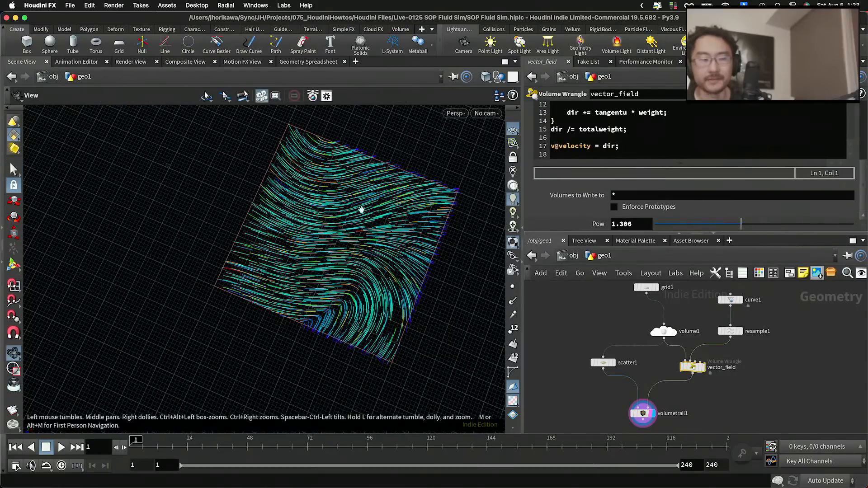
pyautogui.moveTo(361, 209); pyautogui.dragTo(403, 209)
pyautogui.press('s')
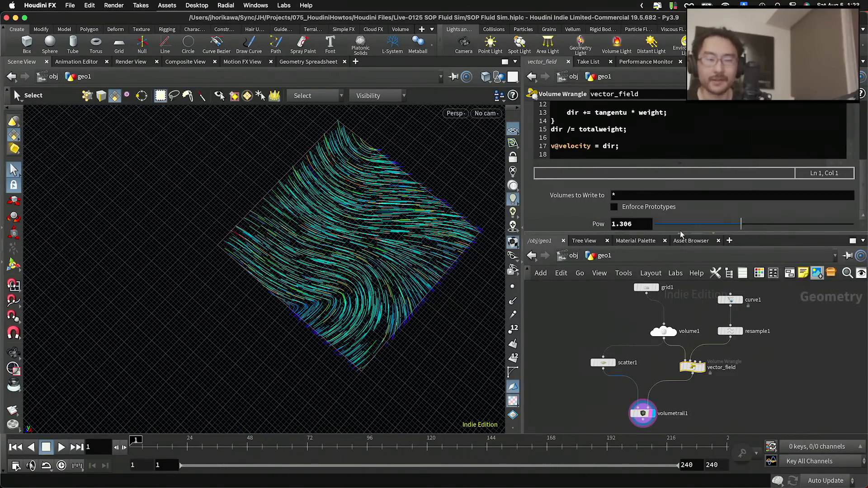
# Lower the vector_field Pow value to exactly 1.
pyautogui.moveTo(741, 224); pyautogui.dragTo(721, 227)
pyautogui.doubleClick(633, 225)
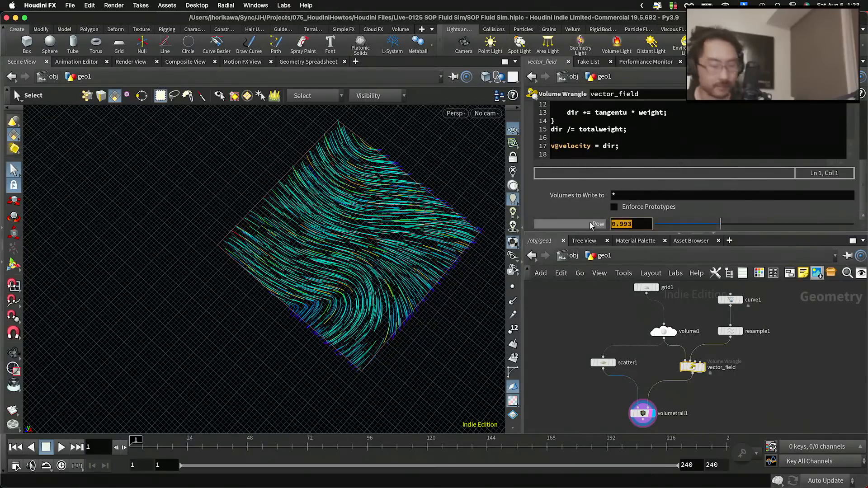
pyautogui.write('1')
pyautogui.press('Return')
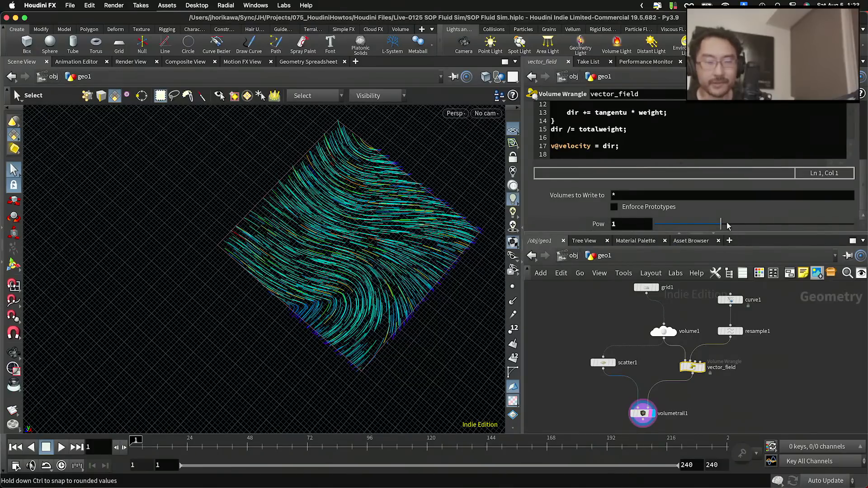
# Try Pow values of about 2 and then 10 on vector_field, and inspect the flow between the curves.
pyautogui.moveTo(728, 225); pyautogui.dragTo(758, 224)
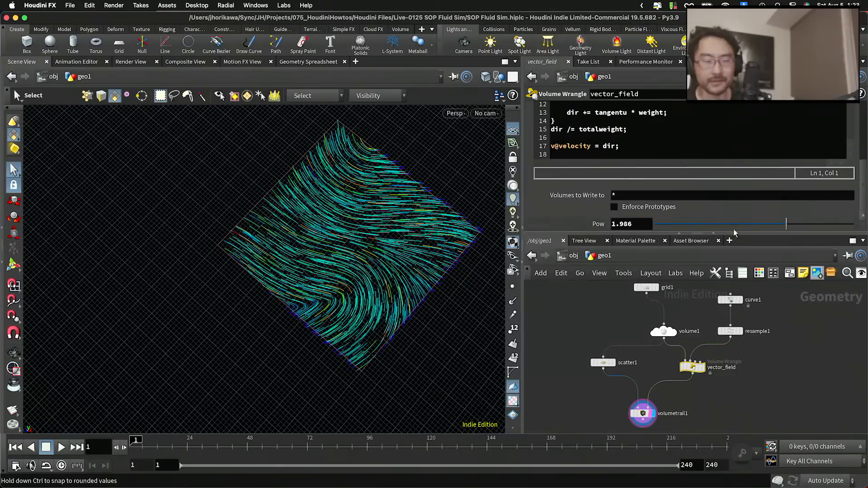
pyautogui.doubleClick(622, 224)
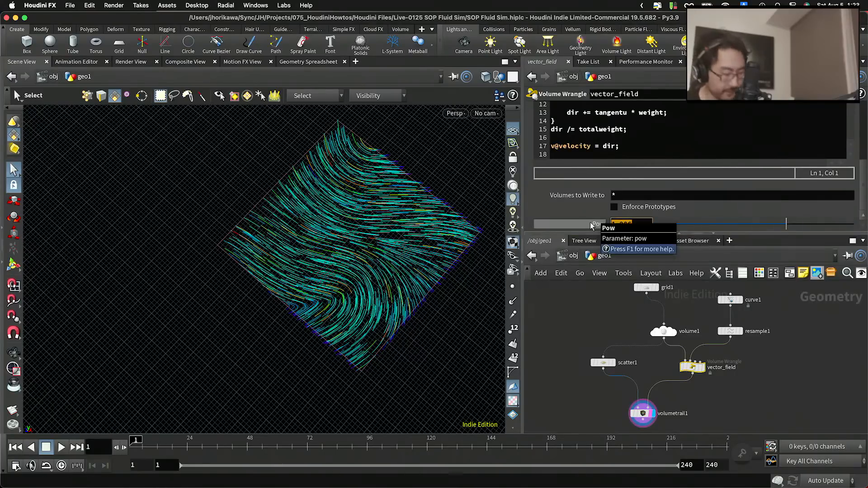
pyautogui.write('10')
pyautogui.press('Return')
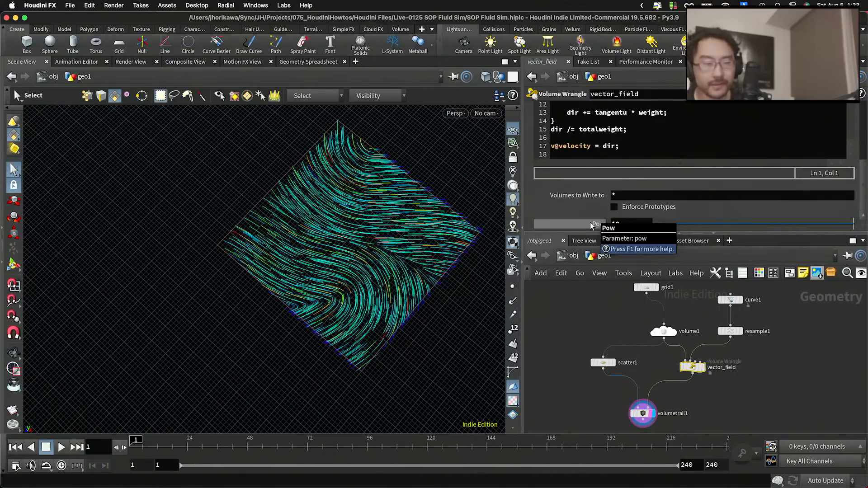
pyautogui.scroll(5, 436, 266)
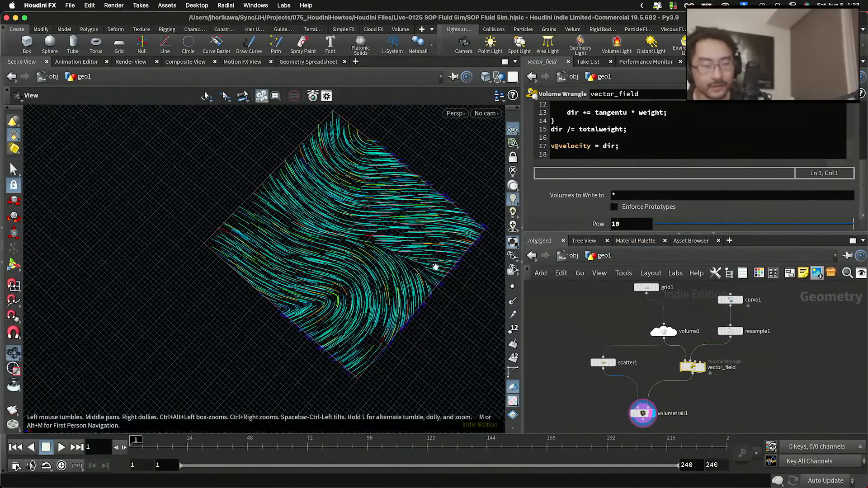
pyautogui.press('Escape')
pyautogui.moveTo(416, 267)
pyautogui.mouseDown()
pyautogui.moveTo(382, 285)
pyautogui.moveTo(413, 304)
pyautogui.moveTo(422, 279)
pyautogui.mouseUp()
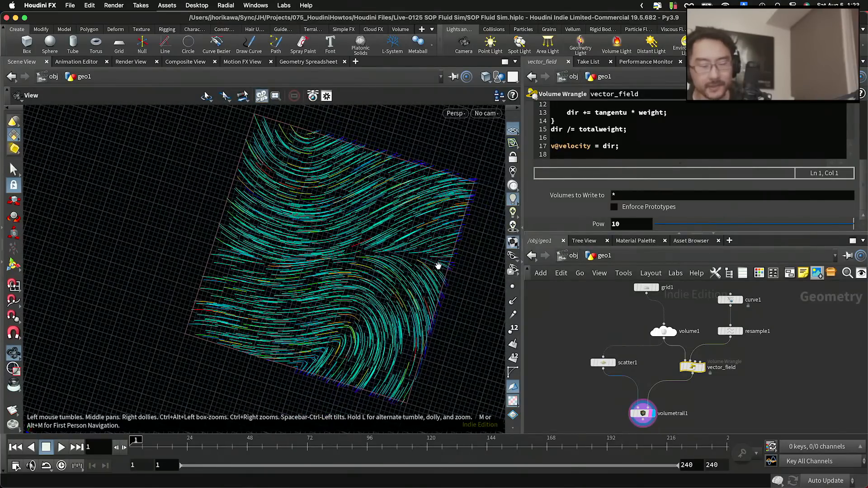
pyautogui.press('s')
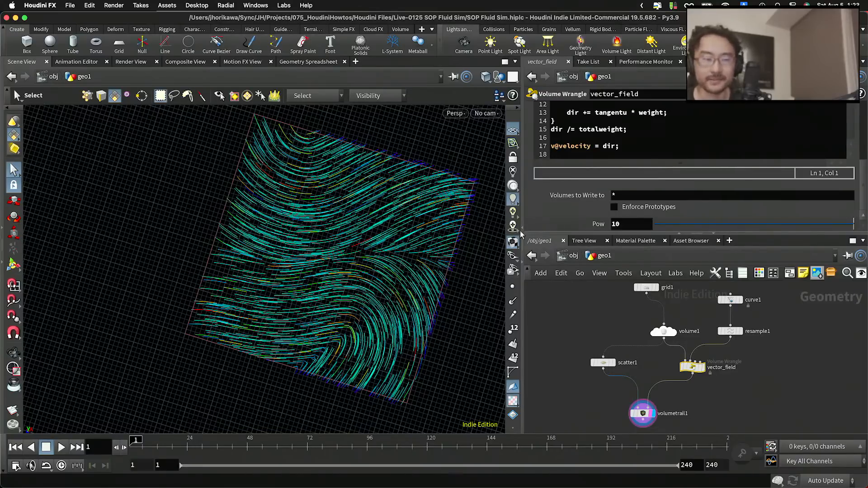
# Try a Pow value of 3 on vector_field, then set it back to 1.
pyautogui.moveTo(661, 224); pyautogui.dragTo(814, 229)
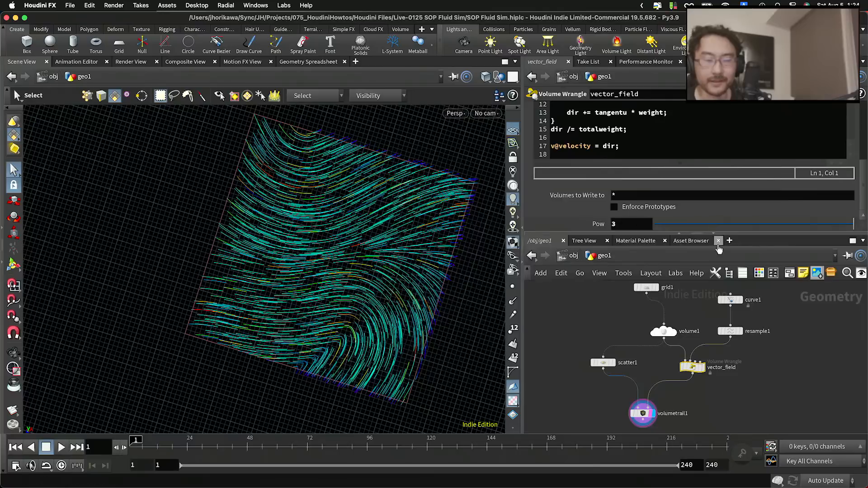
pyautogui.click(606, 225)
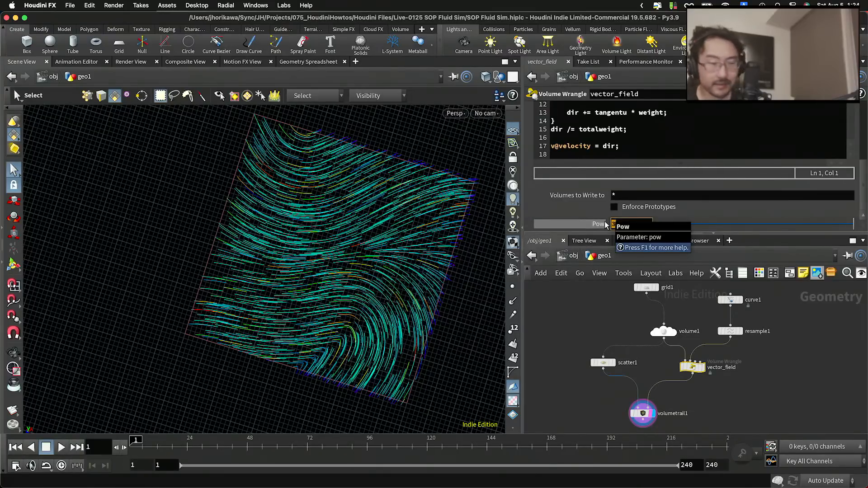
pyautogui.write('2')
pyautogui.press('BackSpace')
pyautogui.write('1')
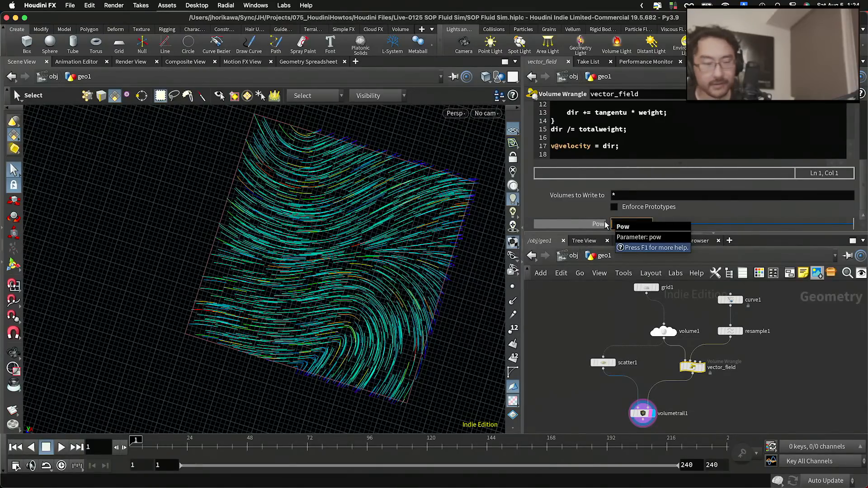
pyautogui.press('Return')
# Tidy the positions of the volumetrail1 and scatter1 nodes around vector_field and save the scene.
pyautogui.scroll(-2, 633, 303)
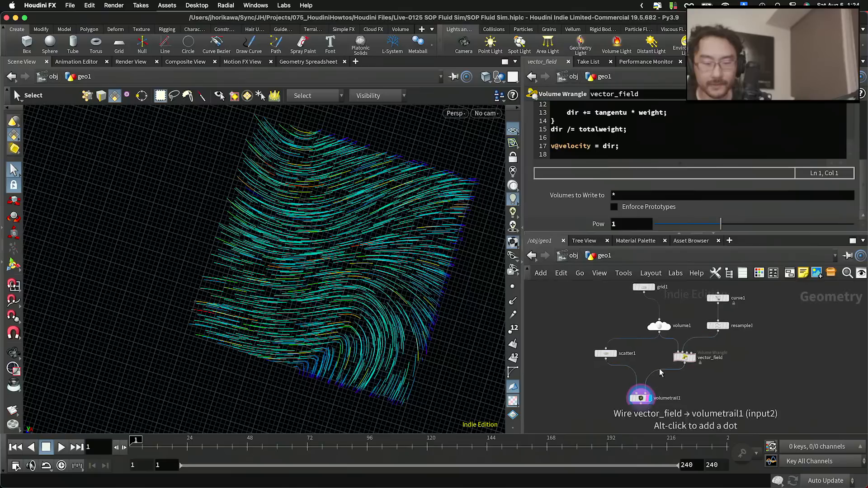
pyautogui.scroll(4, 657, 382)
pyautogui.moveTo(635, 401); pyautogui.dragTo(635, 395)
pyautogui.moveTo(588, 338); pyautogui.dragTo(604, 344)
pyautogui.press('super+s')
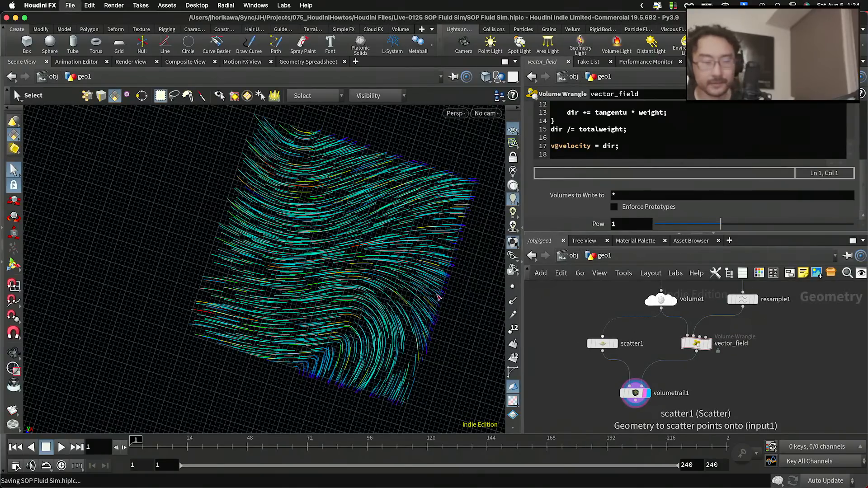
# Display curve1 and then resample1 to compare the original guide curves with the smoothed ones.
pyautogui.press('Escape')
pyautogui.moveTo(436, 294); pyautogui.dragTo(470, 269)
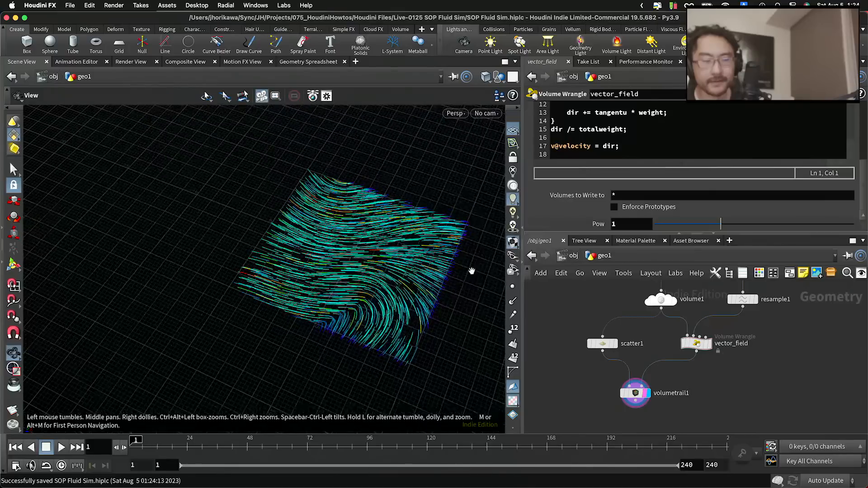
pyautogui.press('s')
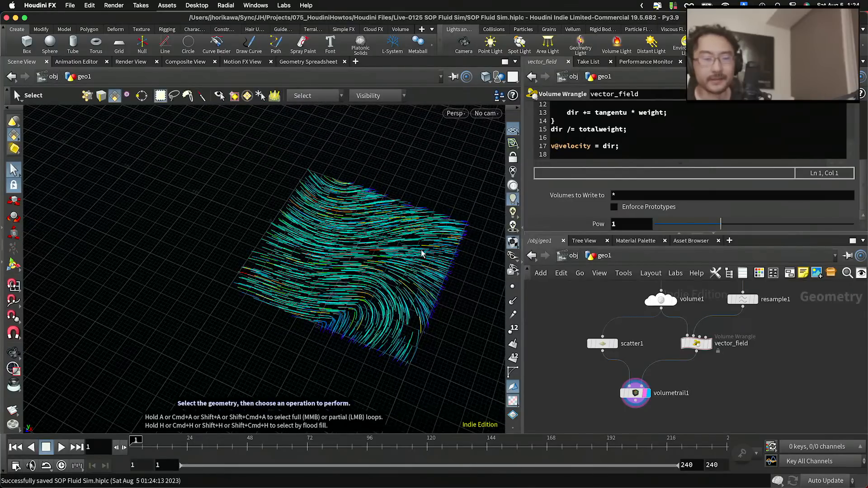
pyautogui.scroll(-5, 567, 289)
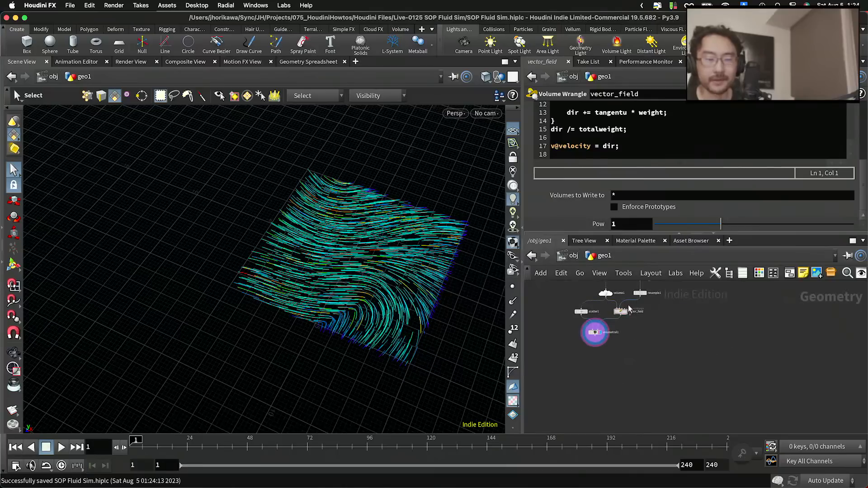
pyautogui.moveTo(656, 297); pyautogui.dragTo(666, 366, button='middle')
pyautogui.scroll(4, 659, 348)
pyautogui.click(660, 344)
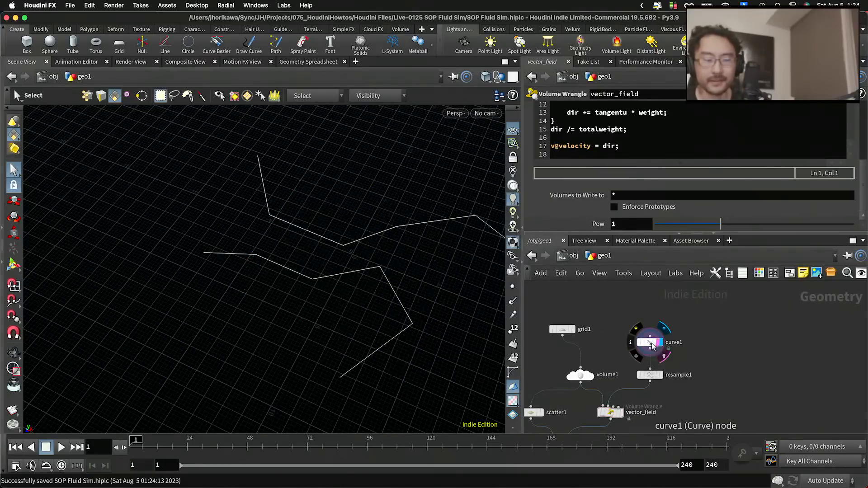
pyautogui.click(660, 375)
pyautogui.click(650, 375)
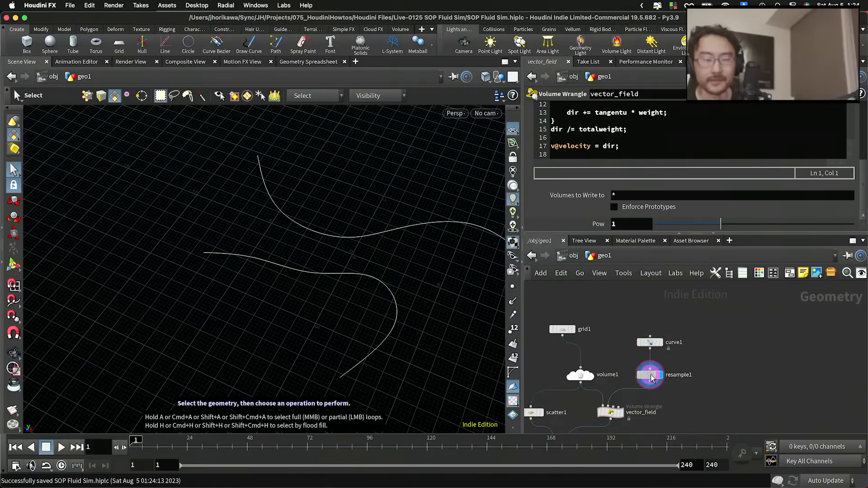
# Display volumetrail1 with resample1 selected so the boundary curves overlay the velocity trails.
pyautogui.press('Escape')
pyautogui.scroll(-5, 603, 309)
pyautogui.moveTo(604, 378); pyautogui.dragTo(625, 367, button='middle')
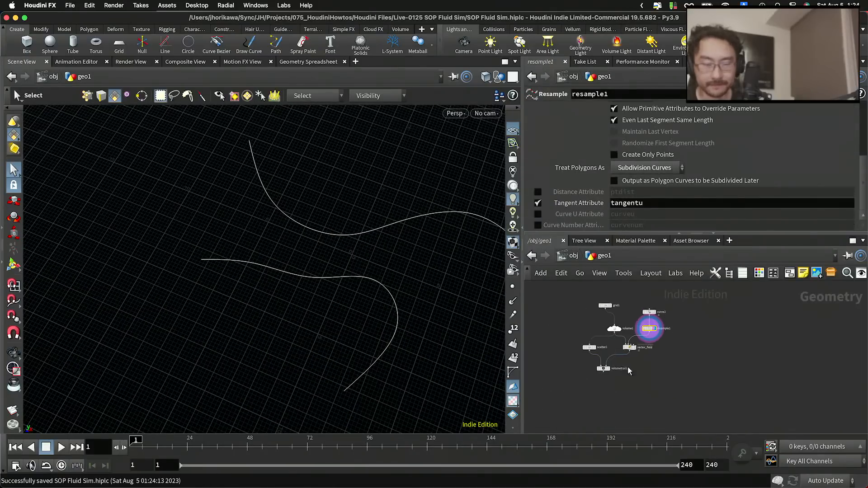
pyautogui.scroll(5, 603, 368)
pyautogui.click(618, 367)
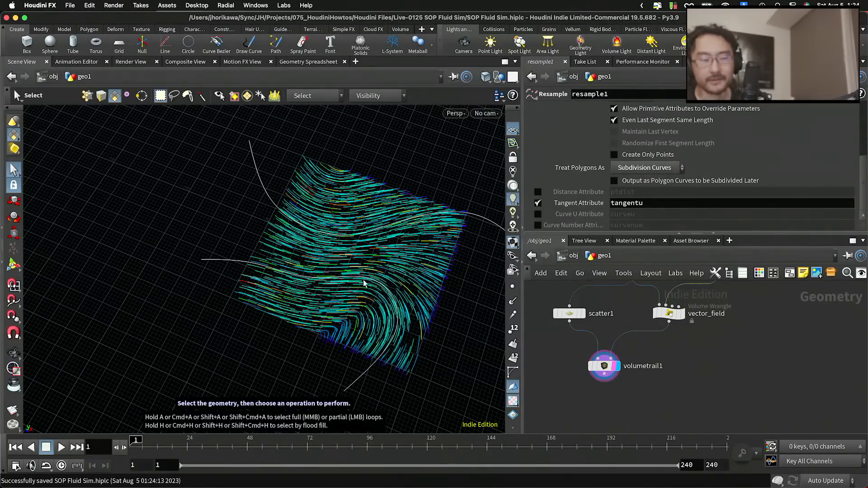
# Examine up close how the velocity trails follow and blend between the two boundary curves.
pyautogui.moveTo(364, 284)
pyautogui.mouseDown()
pyautogui.moveTo(367, 259)
pyautogui.moveTo(370, 271)
pyautogui.mouseUp()
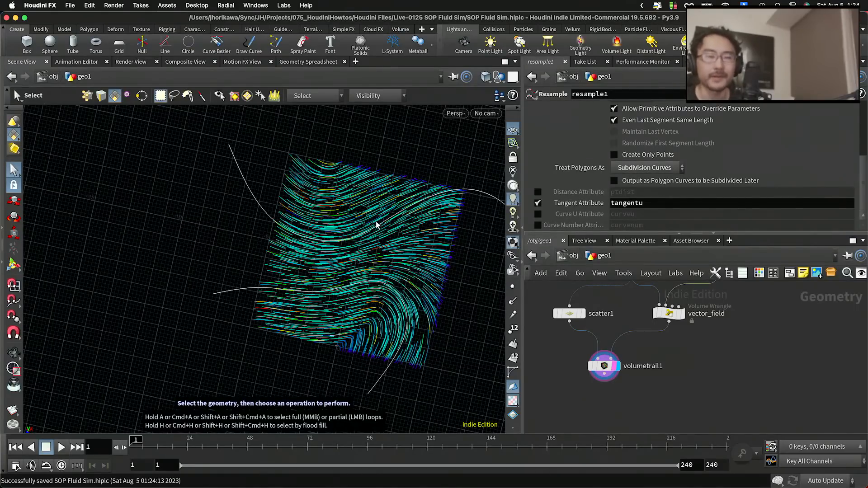
pyautogui.keyDown('alt'); pyautogui.moveTo(376, 225); pyautogui.dragTo(477, 198, button='right'); pyautogui.keyUp('alt')
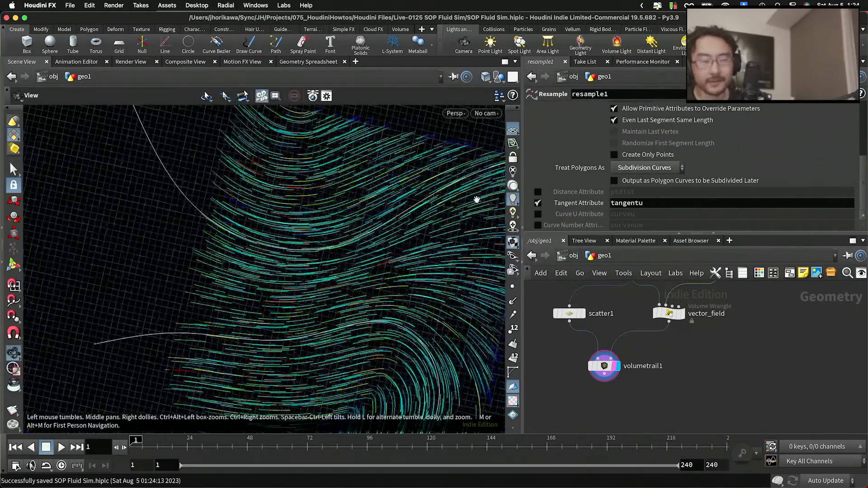
pyautogui.keyDown('alt'); pyautogui.moveTo(476, 197); pyautogui.dragTo(397, 231, button='middle'); pyautogui.keyUp('alt')
pyautogui.keyDown('alt'); pyautogui.moveTo(350, 227); pyautogui.dragTo(357, 217, button='right'); pyautogui.keyUp('alt')
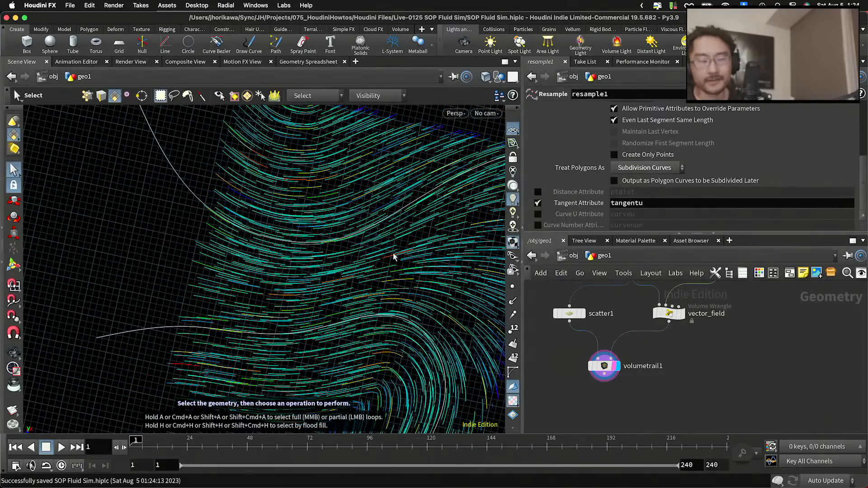
pyautogui.keyDown('alt'); pyautogui.moveTo(366, 194); pyautogui.dragTo(357, 215, button='right'); pyautogui.keyUp('alt')
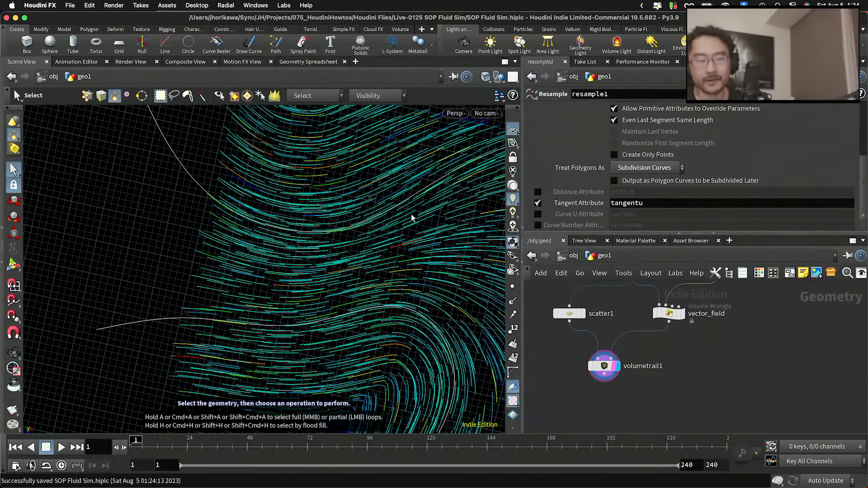
pyautogui.keyDown('alt'); pyautogui.moveTo(350, 193); pyautogui.dragTo(353, 194); pyautogui.keyUp('alt')
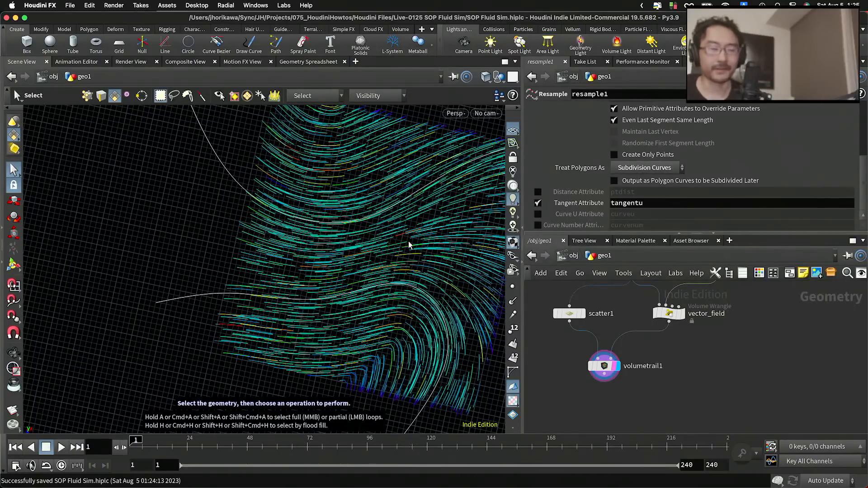
pyautogui.keyDown('alt'); pyautogui.moveTo(409, 246); pyautogui.dragTo(360, 195); pyautogui.keyUp('alt')
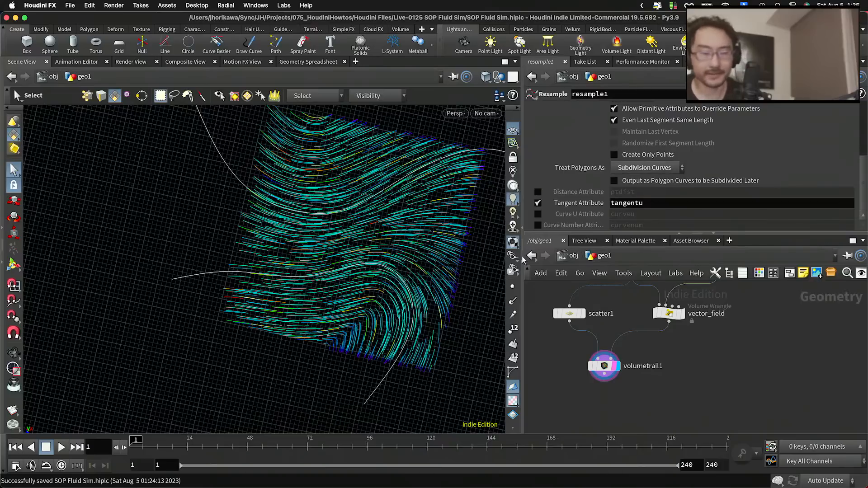
# Nudge scatter1 into line beside vector_field in the network and save the scene.
pyautogui.click(665, 356)
pyautogui.scroll(-5, 665, 353)
pyautogui.moveTo(666, 350); pyautogui.dragTo(687, 392, button='middle')
pyautogui.scroll(4, 686, 387)
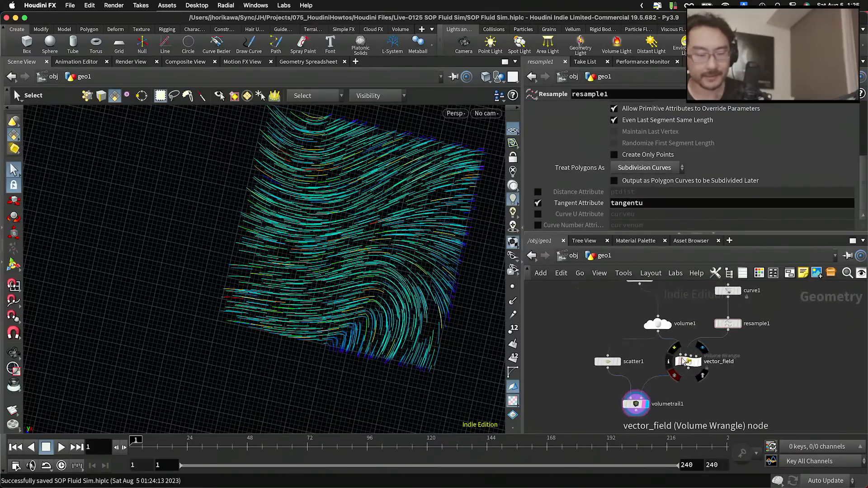
pyautogui.moveTo(604, 366); pyautogui.dragTo(605, 366)
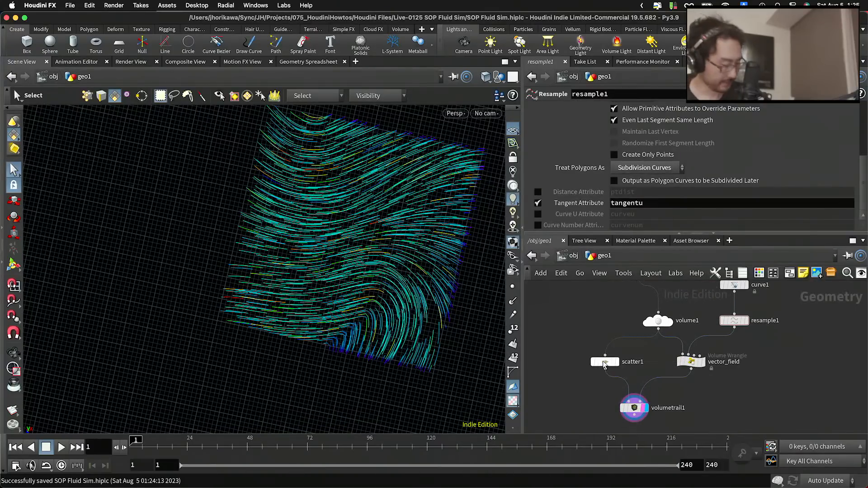
pyautogui.press('super+s')
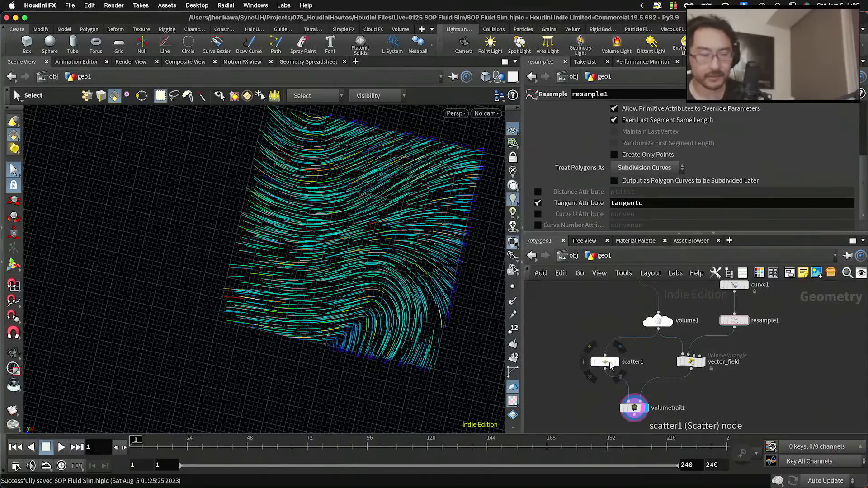
pyautogui.moveTo(616, 366); pyautogui.dragTo(615, 367)
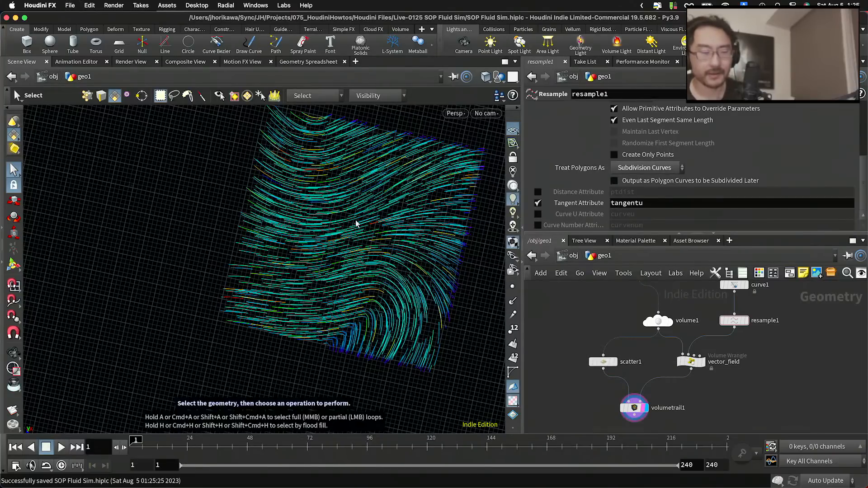
# Move the grid1 node higher above volume1 to open up space in the network.
pyautogui.keyDown('alt'); pyautogui.moveTo(416, 242); pyautogui.dragTo(446, 194); pyautogui.keyUp('alt')
pyautogui.keyDown('alt'); pyautogui.moveTo(446, 194); pyautogui.dragTo(397, 208, button='middle'); pyautogui.keyUp('alt')
pyautogui.moveTo(397, 208)
pyautogui.keyDown('alt'); pyautogui.mouseDown()
pyautogui.moveTo(382, 175)
pyautogui.moveTo(381, 192)
pyautogui.moveTo(403, 199)
pyautogui.mouseUp(); pyautogui.keyUp('alt')
pyautogui.press('h')
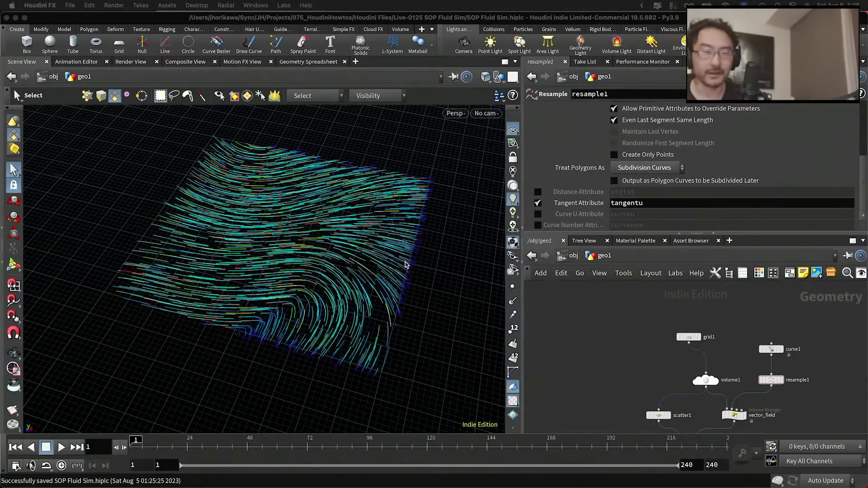
pyautogui.moveTo(690, 343); pyautogui.dragTo(691, 324)
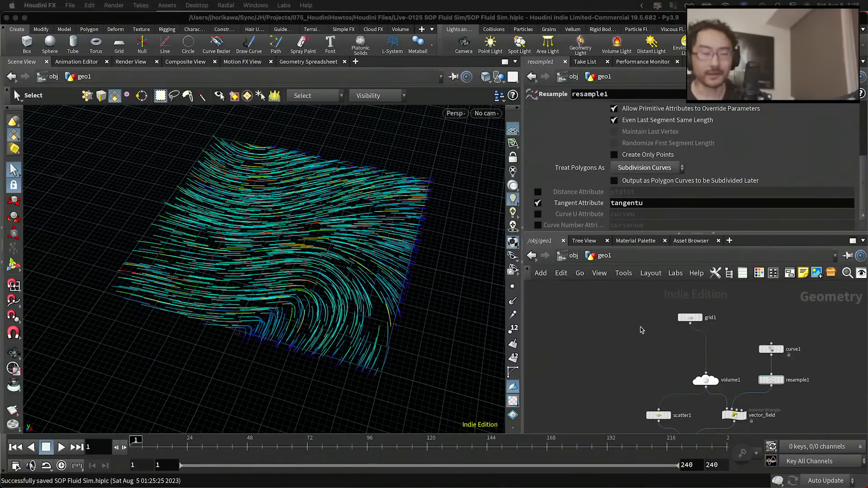
# Add a Sphere node in the empty network area beside grid1.
pyautogui.click(622, 350)
pyautogui.scroll(1, 615, 354)
pyautogui.press('Tab')
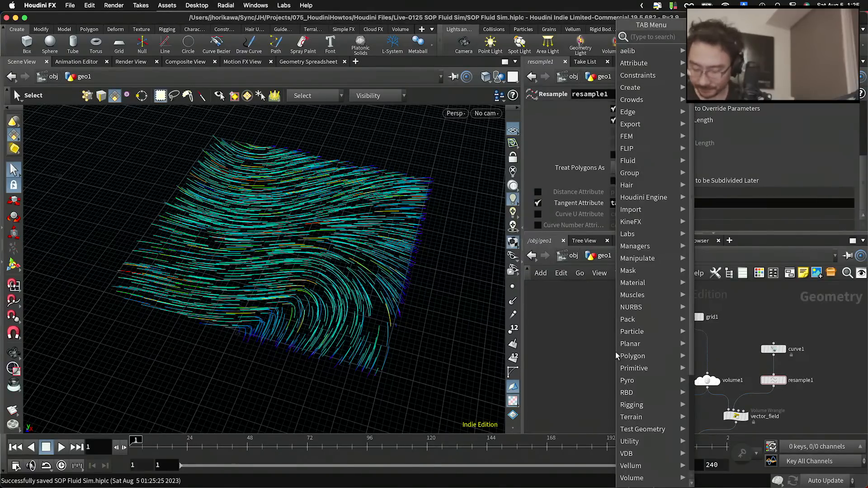
pyautogui.write('f')
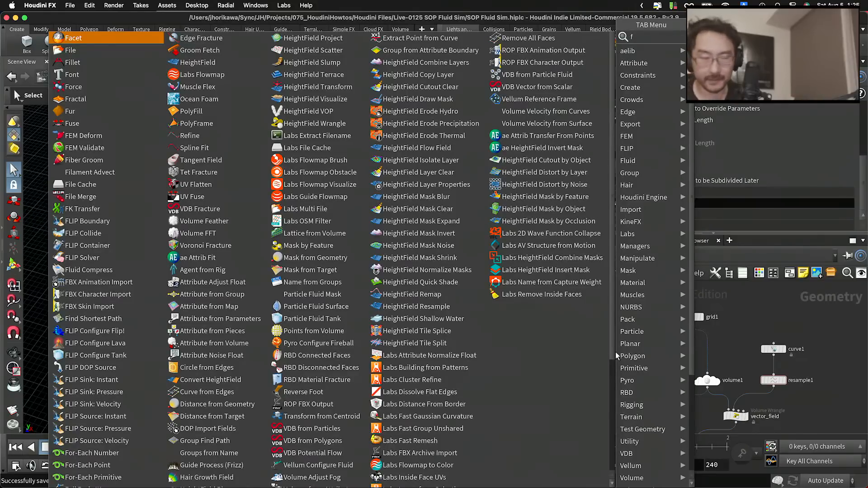
pyautogui.press('BackSpace')
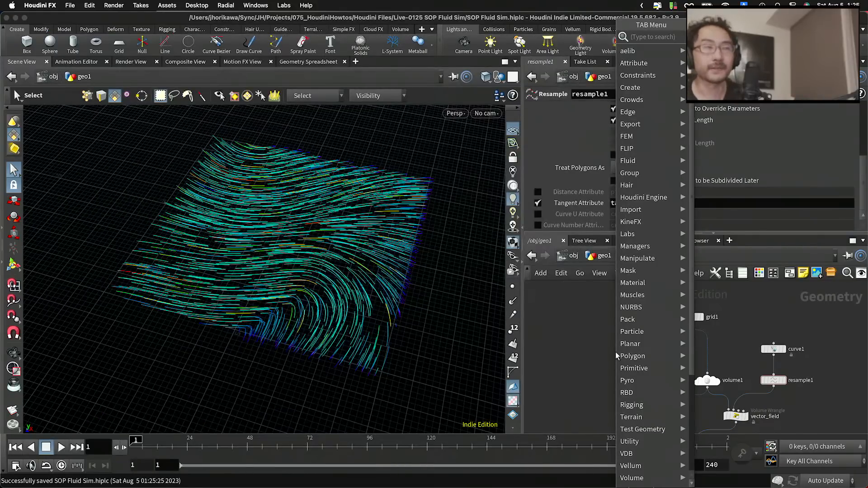
pyautogui.write('c')
pyautogui.press('BackSpace')
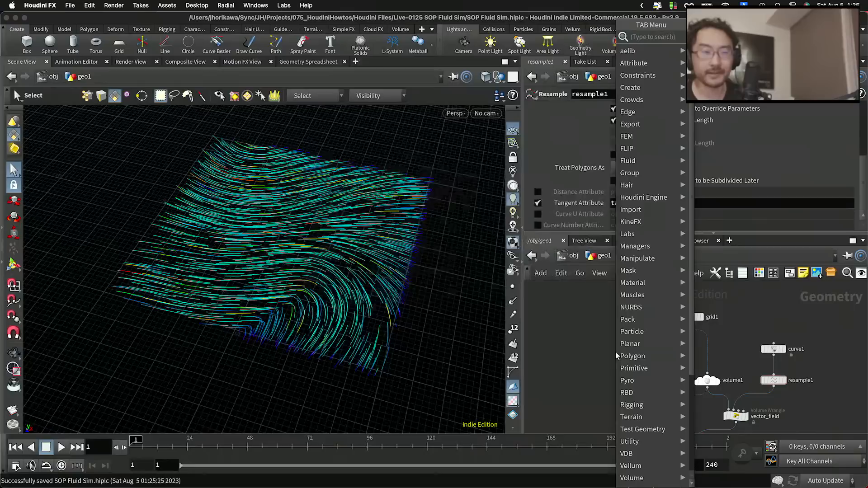
pyautogui.write('sphere')
pyautogui.press('Return')
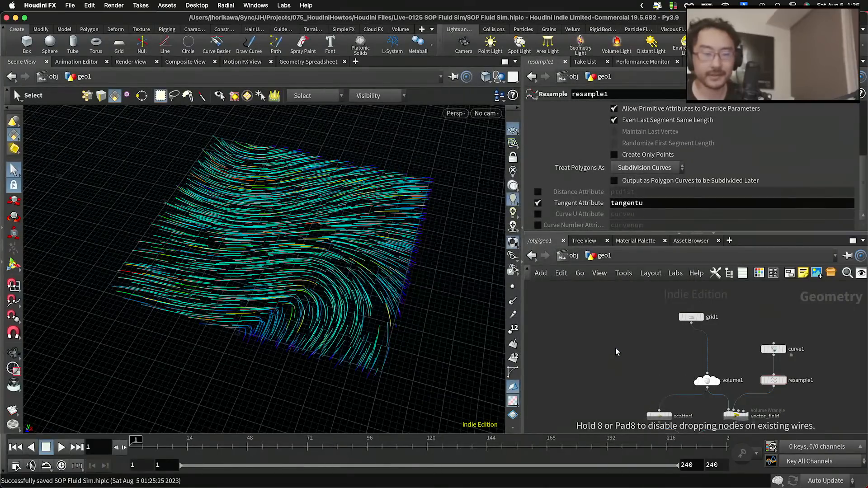
pyautogui.click(615, 348)
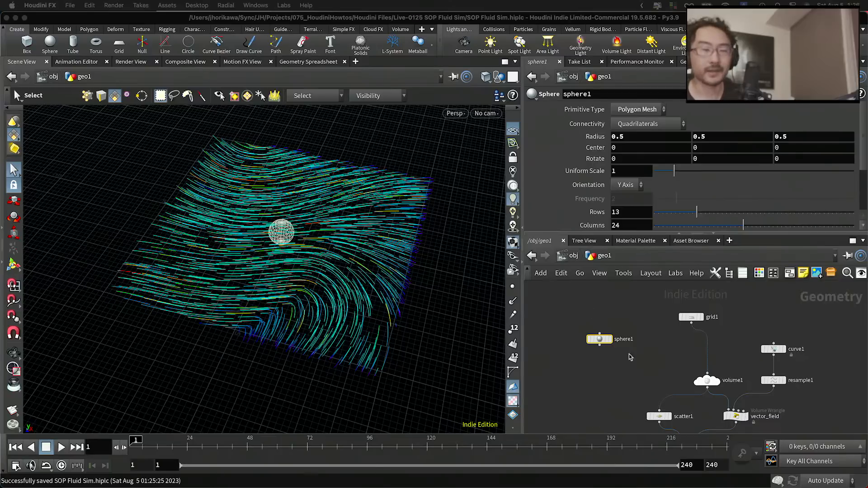
# Set the sphere's primitive type to Polygon and display sphere1 on its own.
pyautogui.click(637, 109)
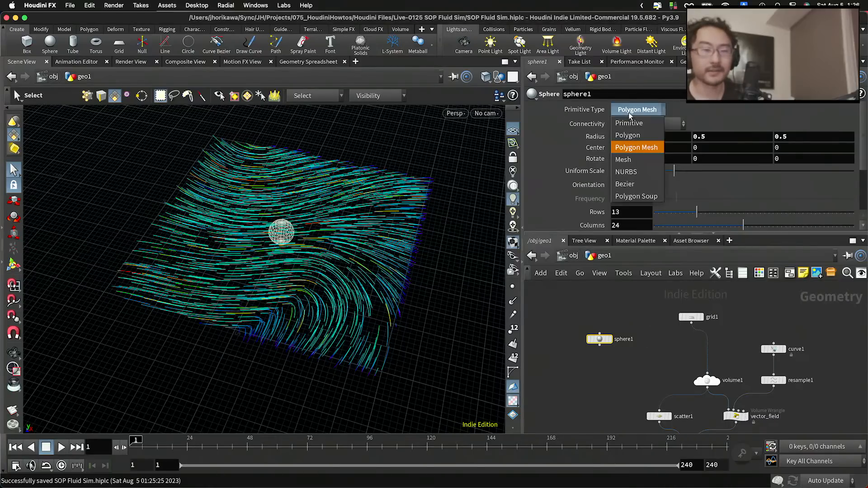
pyautogui.click(629, 134)
pyautogui.scroll(2, 631, 309)
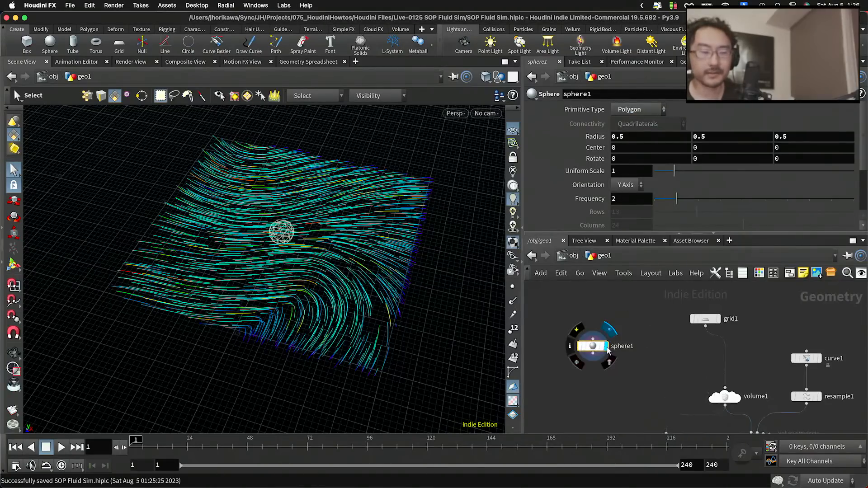
pyautogui.click(606, 347)
pyautogui.moveTo(604, 350); pyautogui.dragTo(604, 338)
pyautogui.scroll(3, 378, 281)
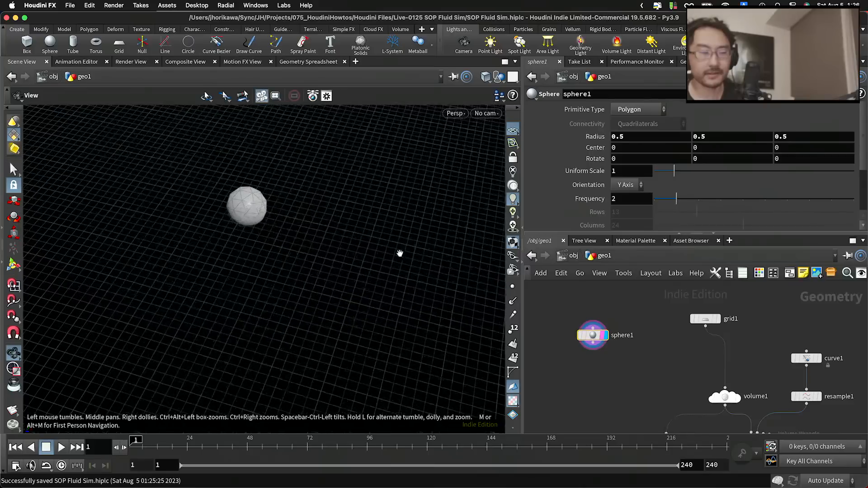
# Add a Mountain node under sphere1, wire the sphere into it and display the noisy shape.
pyautogui.press('Tab')
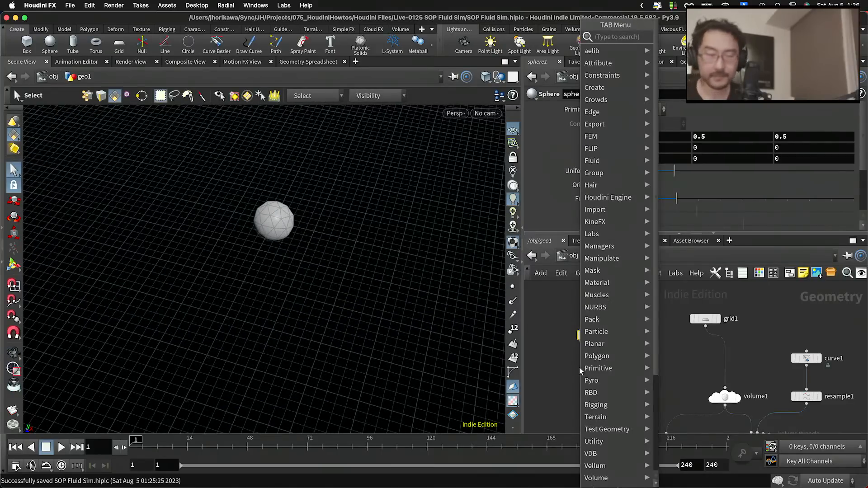
pyautogui.write('mou')
pyautogui.press('BackSpace')
pyautogui.press('BackSpace')
pyautogui.press('BackSpace')
pyautogui.press('Escape')
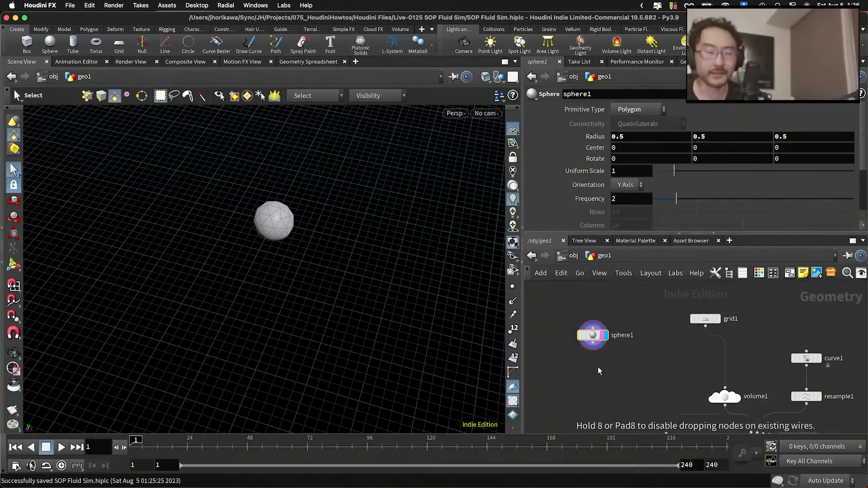
pyautogui.click(598, 365)
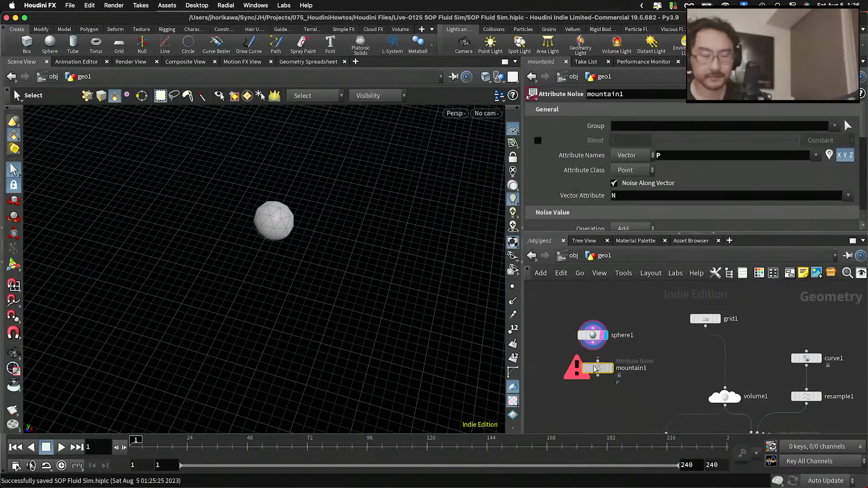
pyautogui.click(595, 346)
pyautogui.click(593, 363)
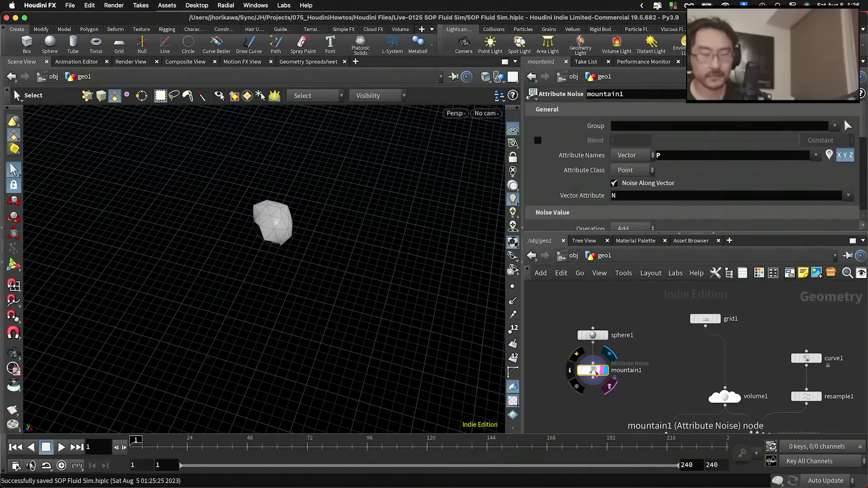
# Raise the frequency of sphere1 to 5 for a denser rock mesh.
pyautogui.press('Escape')
pyautogui.moveTo(372, 264); pyautogui.dragTo(393, 248)
pyautogui.press('s')
pyautogui.click(593, 335)
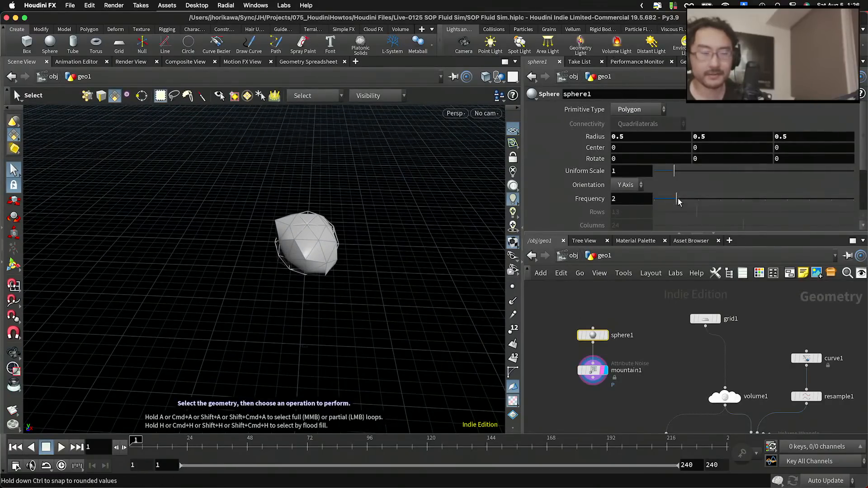
pyautogui.moveTo(677, 199); pyautogui.dragTo(737, 198)
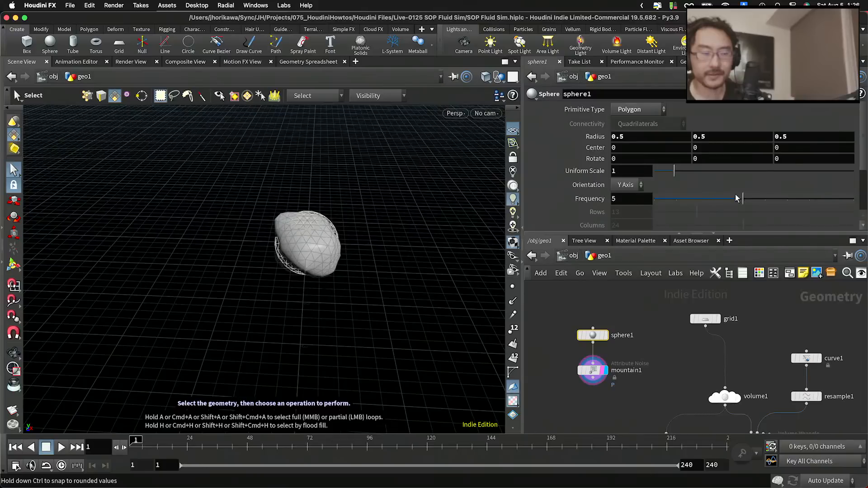
# Increase the noise amplitude of mountain1 above 0.25 to make the rock more jagged.
pyautogui.click(593, 370)
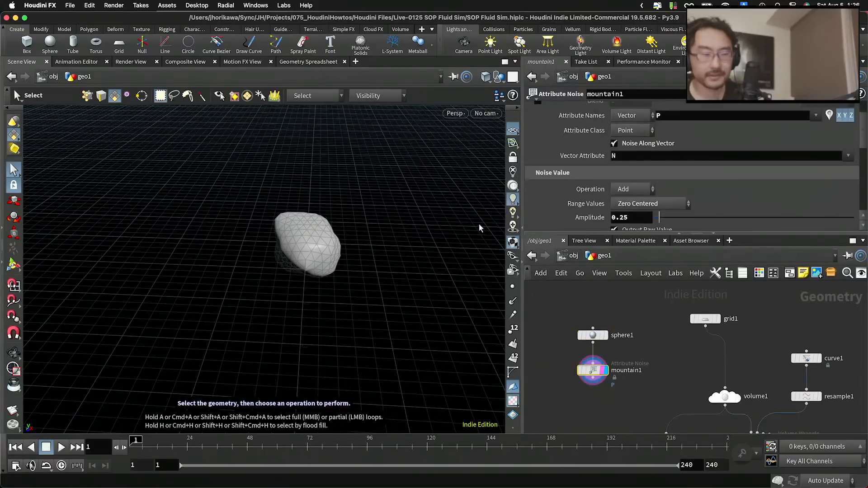
pyautogui.moveTo(660, 218)
pyautogui.mouseDown()
pyautogui.moveTo(687, 217)
pyautogui.moveTo(665, 217)
pyautogui.mouseUp()
pyautogui.press('Escape')
pyautogui.moveTo(442, 217); pyautogui.dragTo(380, 223)
pyautogui.press('s')
pyautogui.scroll(-5, 689, 222)
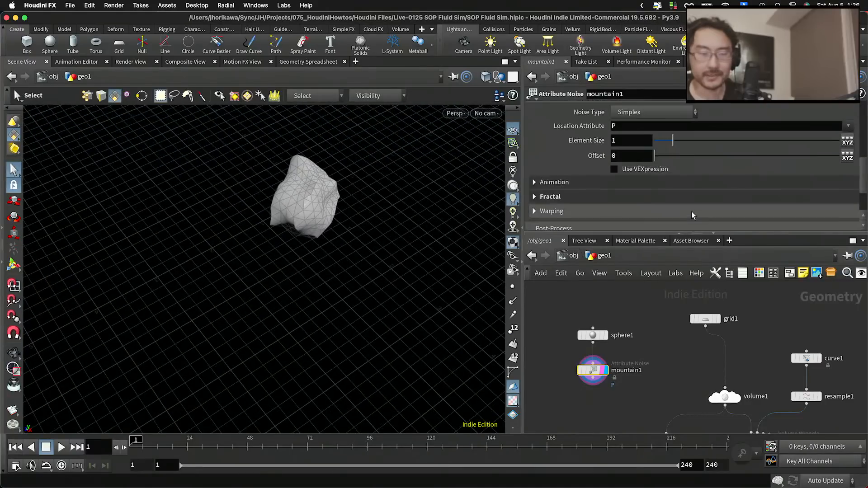
# Try an element size of 0.66 on mountain1's noise and return it to 1, checking the rock from several angles.
pyautogui.moveTo(673, 140)
pyautogui.mouseDown()
pyautogui.moveTo(682, 141)
pyautogui.moveTo(666, 143)
pyautogui.mouseUp()
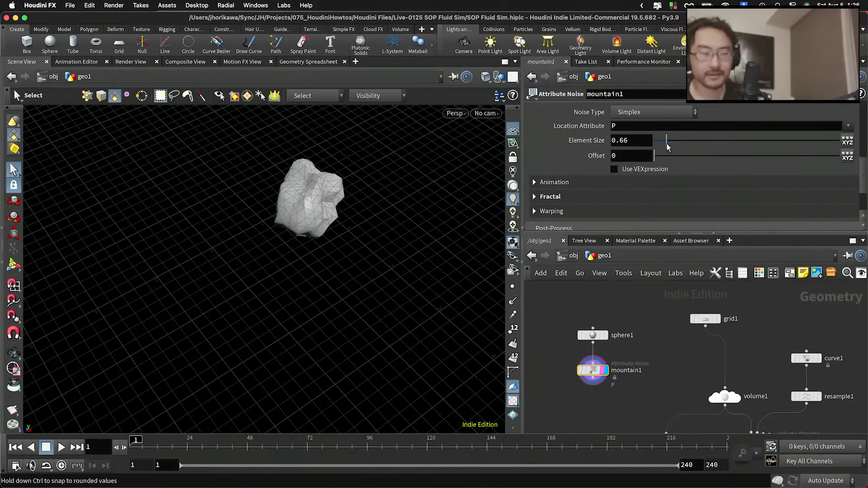
pyautogui.press('Escape')
pyautogui.moveTo(375, 225); pyautogui.dragTo(416, 151)
pyautogui.moveTo(671, 142); pyautogui.dragTo(671, 139)
pyautogui.press('Escape')
pyautogui.moveTo(412, 177); pyautogui.dragTo(400, 260)
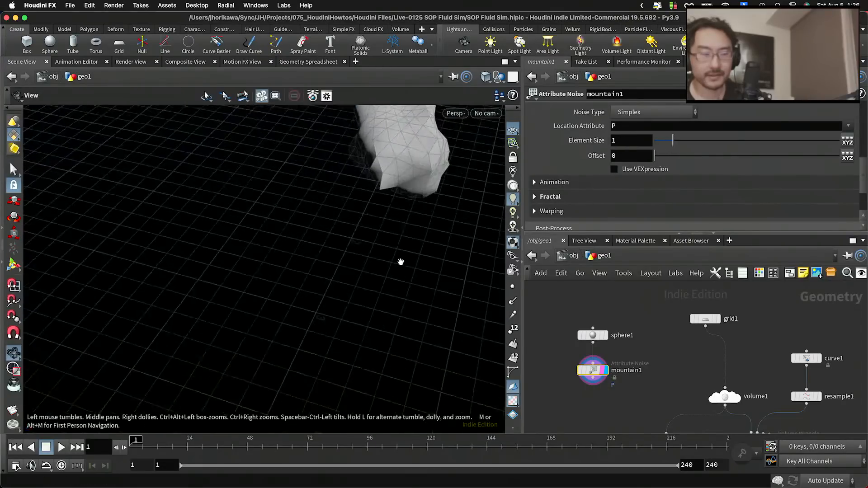
pyautogui.moveTo(400, 259); pyautogui.dragTo(336, 318, button='middle')
pyautogui.moveTo(336, 318); pyautogui.dragTo(340, 269)
pyautogui.press('s')
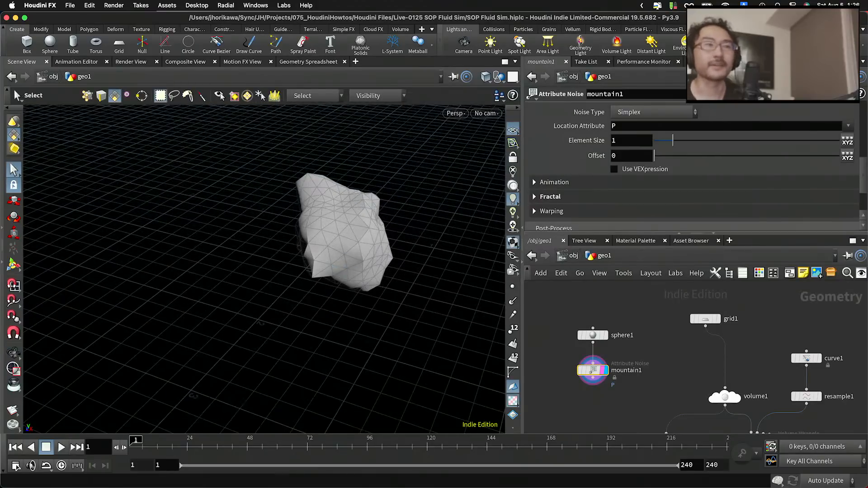
# Move sphere1 and mountain1 together away from the grid1 and volume1 branch to make room in the network.
pyautogui.scroll(-1, 611, 407)
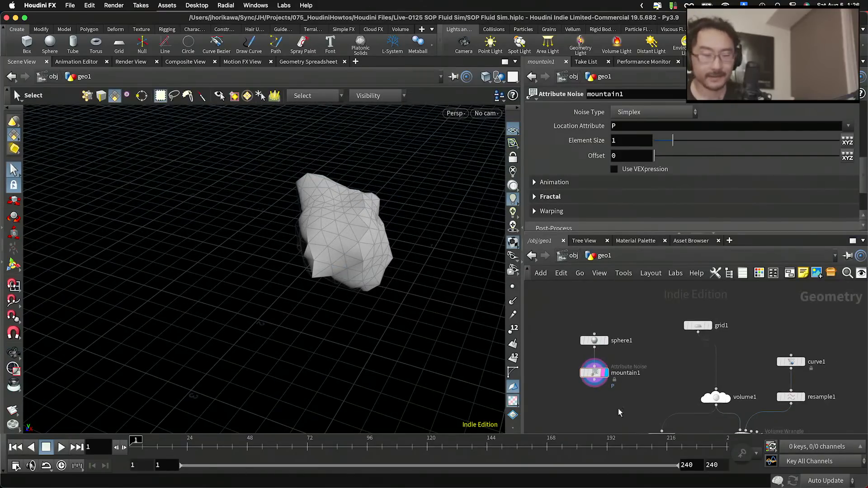
pyautogui.moveTo(618, 409); pyautogui.dragTo(557, 326)
pyautogui.click(620, 346)
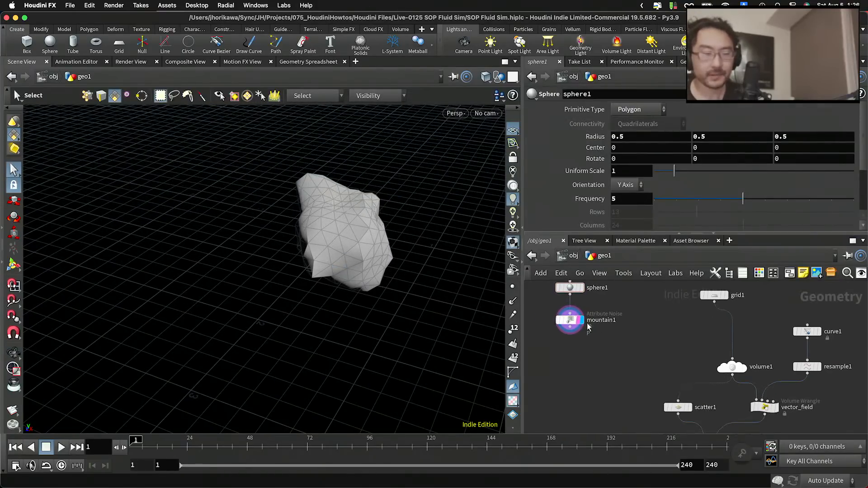
pyautogui.moveTo(531, 324); pyautogui.dragTo(547, 294, button='middle')
pyautogui.scroll(1, 690, 298)
# Display grid1 and view the whole grid from above.
pyautogui.click(727, 295)
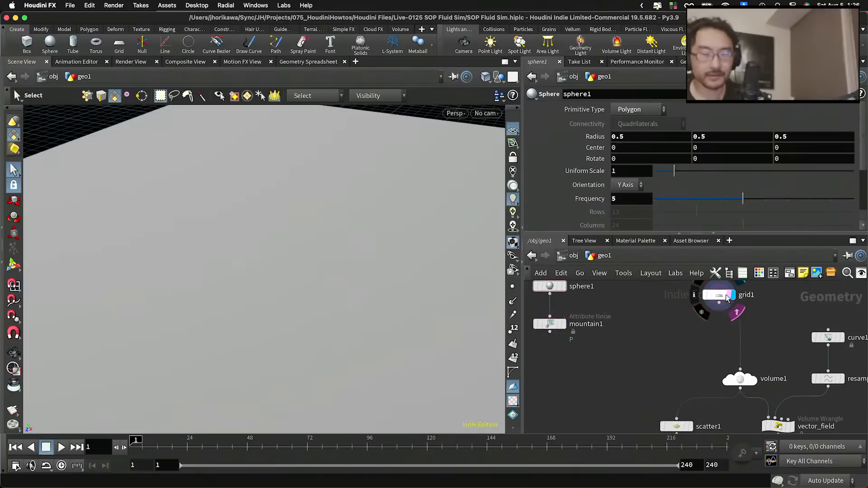
pyautogui.press('Escape')
pyautogui.moveTo(409, 248); pyautogui.dragTo(316, 288, button='right')
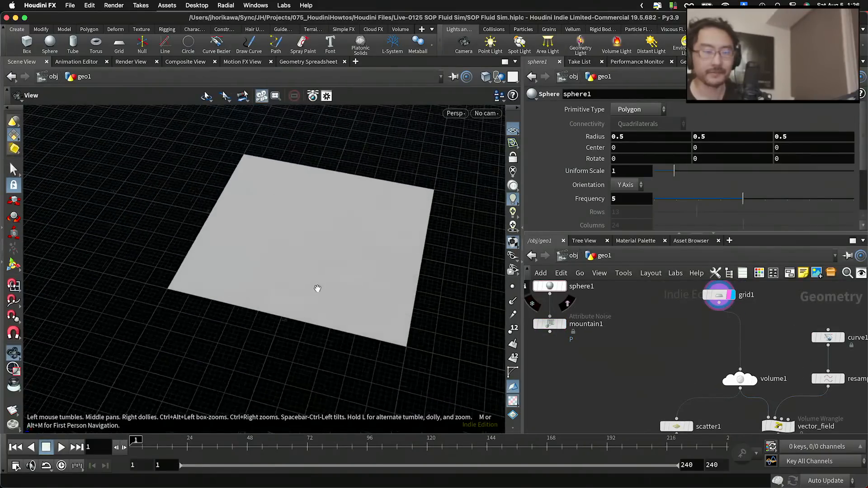
pyautogui.moveTo(323, 275); pyautogui.dragTo(343, 303)
pyautogui.press('s')
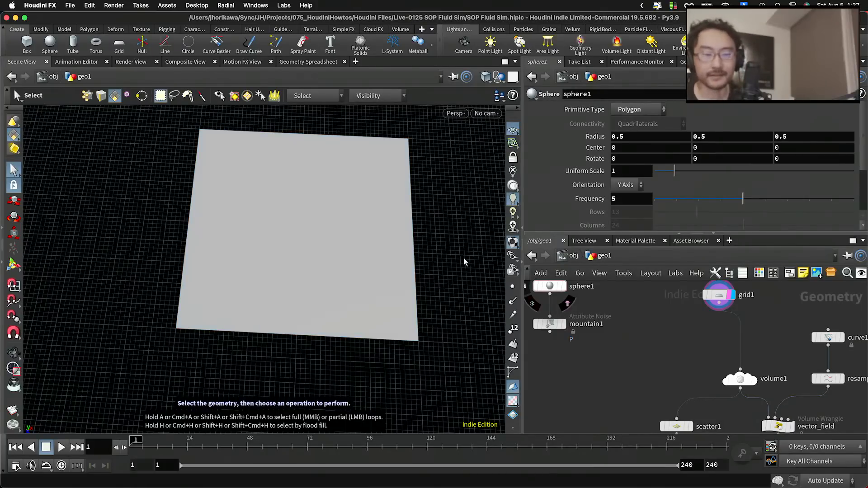
# Add a Scatter node that takes the output of grid1 as its input.
pyautogui.scroll(-1, 669, 333)
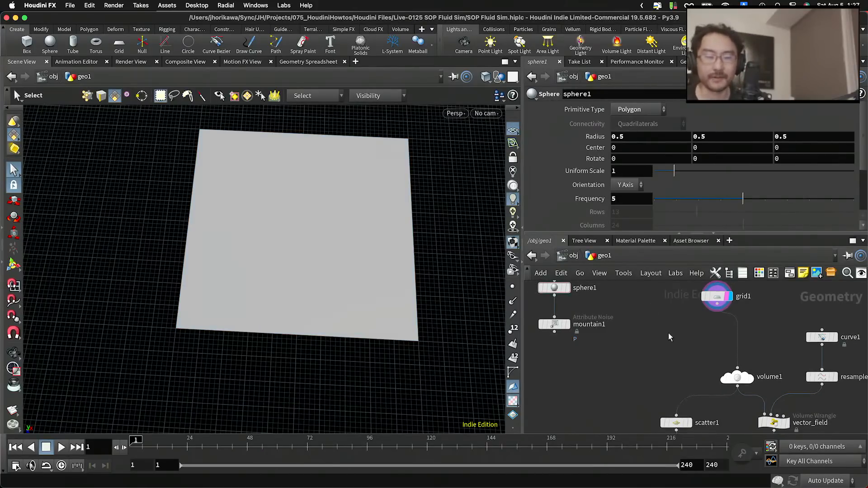
pyautogui.moveTo(645, 351); pyautogui.dragTo(656, 364, button='middle')
pyautogui.press('Tab')
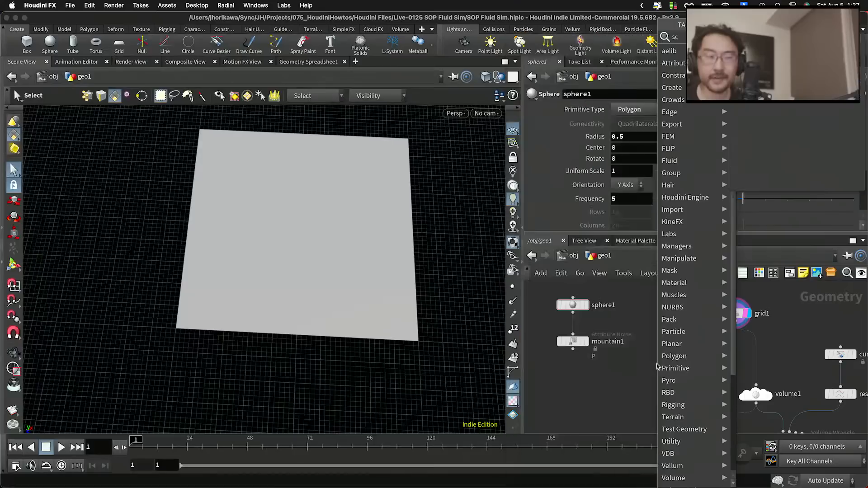
pyautogui.press('Escape')
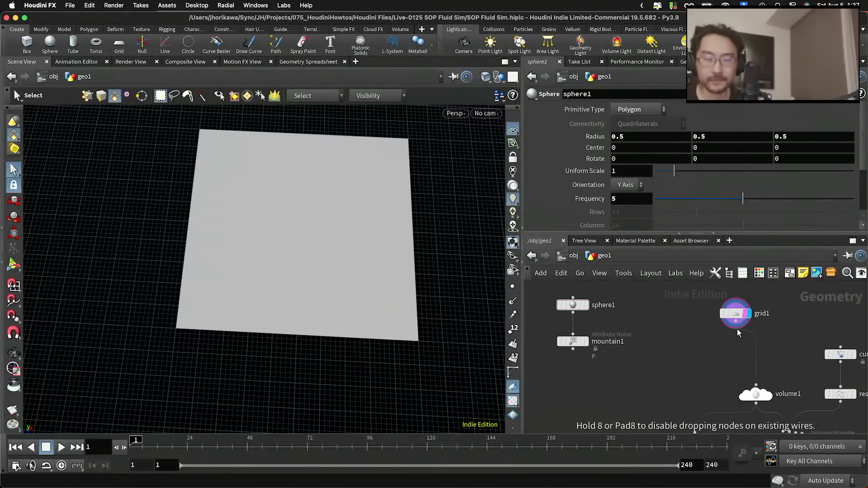
pyautogui.click(667, 358)
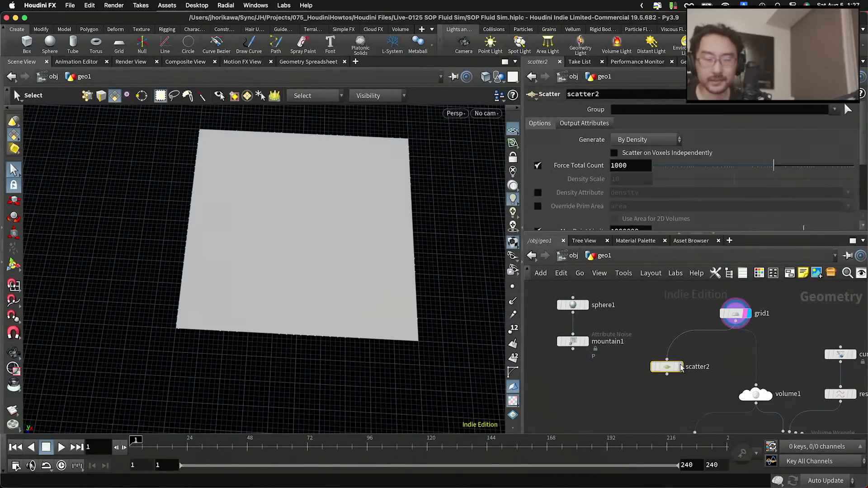
# Display the new Scatter node's result and set its Force Total Count to 11.
pyautogui.click(681, 367)
pyautogui.moveTo(669, 367); pyautogui.dragTo(684, 361)
pyautogui.click(666, 166)
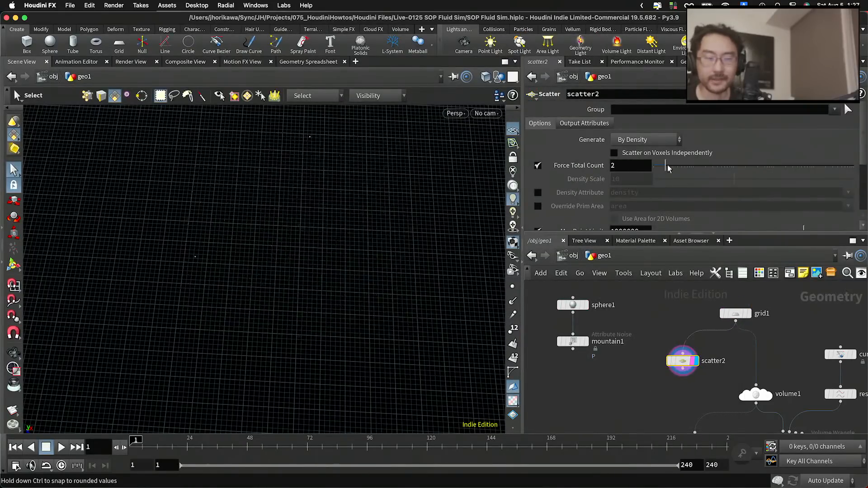
pyautogui.moveTo(680, 164); pyautogui.dragTo(695, 165)
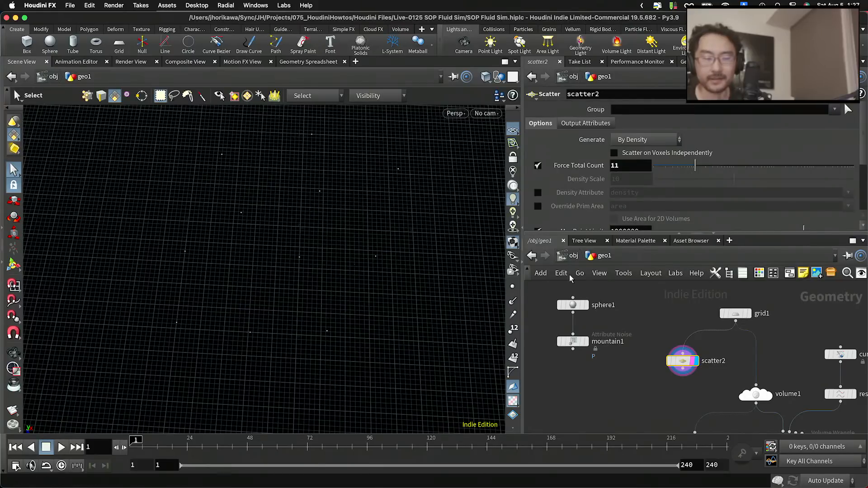
# Reposition the sphere1 and mountain1 nodes together in the network, beside the new Scatter node.
pyautogui.moveTo(611, 386); pyautogui.dragTo(659, 408, button='middle')
pyautogui.moveTo(641, 408); pyautogui.dragTo(609, 317)
pyautogui.click(659, 363)
# Add a Point Wrangle node, connect scatter2 to its first input and place it directly below scatter2.
pyautogui.press('Tab')
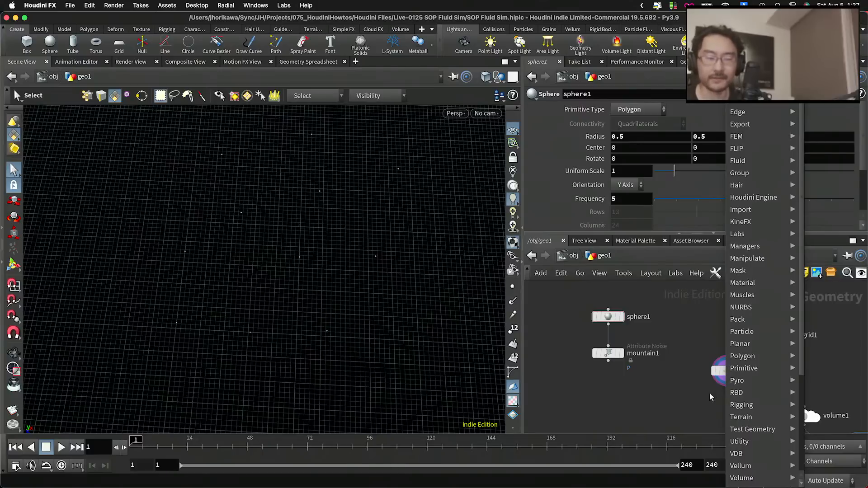
pyautogui.press('Escape')
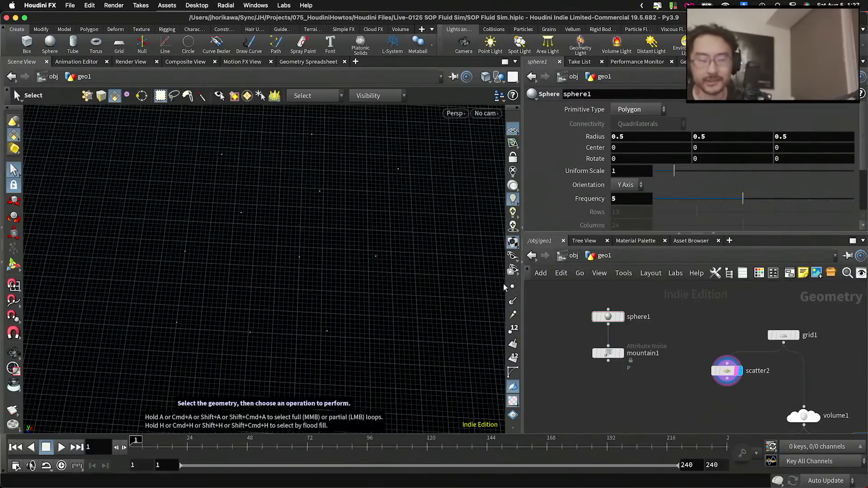
pyautogui.press('Tab')
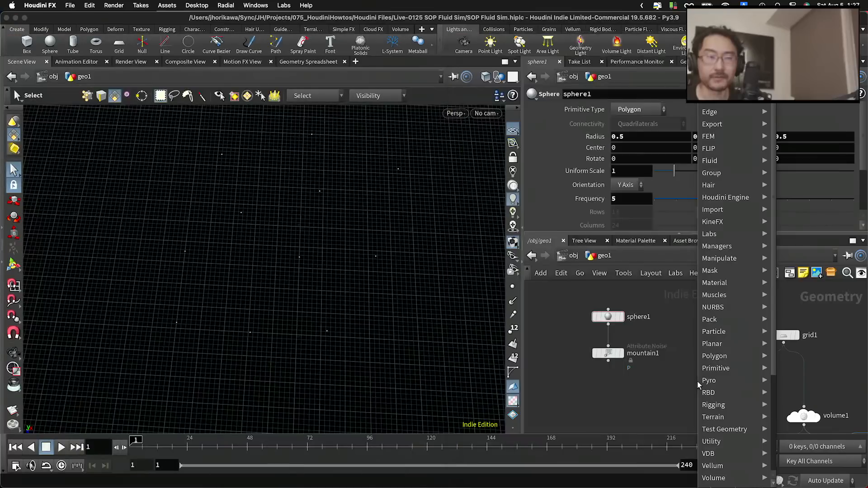
pyautogui.write('point')
pyautogui.press('BackSpace')
pyautogui.press('BackSpace')
pyautogui.press('BackSpace')
pyautogui.press('BackSpace')
pyautogui.press('BackSpace')
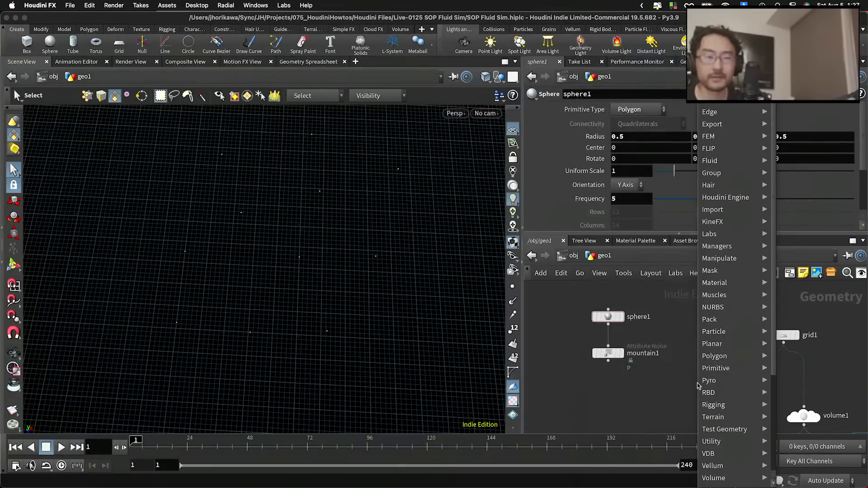
pyautogui.write('scatter')
pyautogui.press('Return')
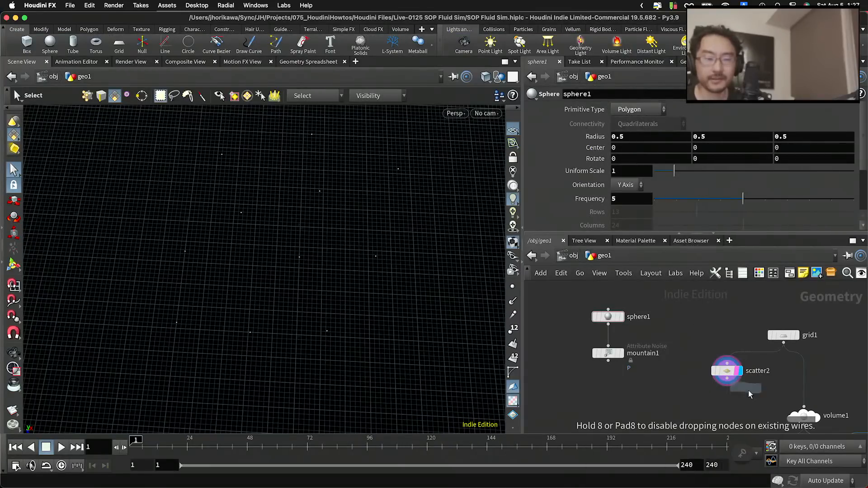
pyautogui.click(726, 374)
pyautogui.scroll(1, 743, 390)
pyautogui.moveTo(744, 400); pyautogui.dragTo(720, 385)
# Rename the Point Wrangle node as rock_value.
pyautogui.doubleClick(758, 395)
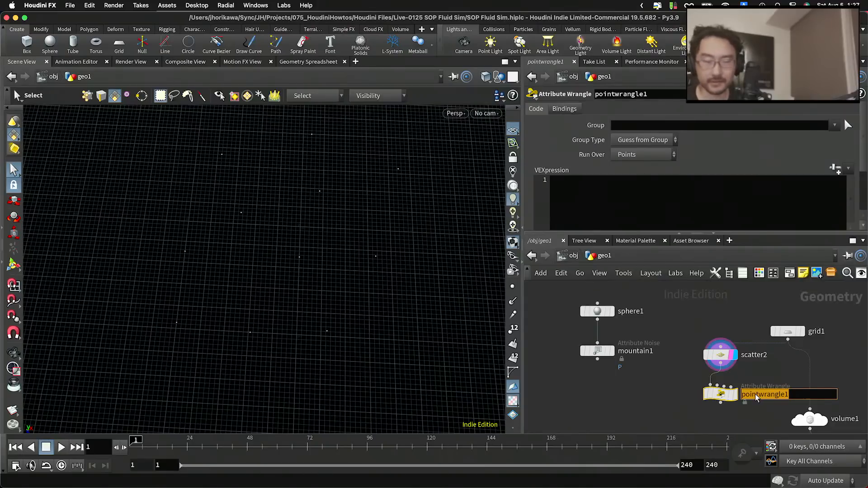
pyautogui.write('rock_value')
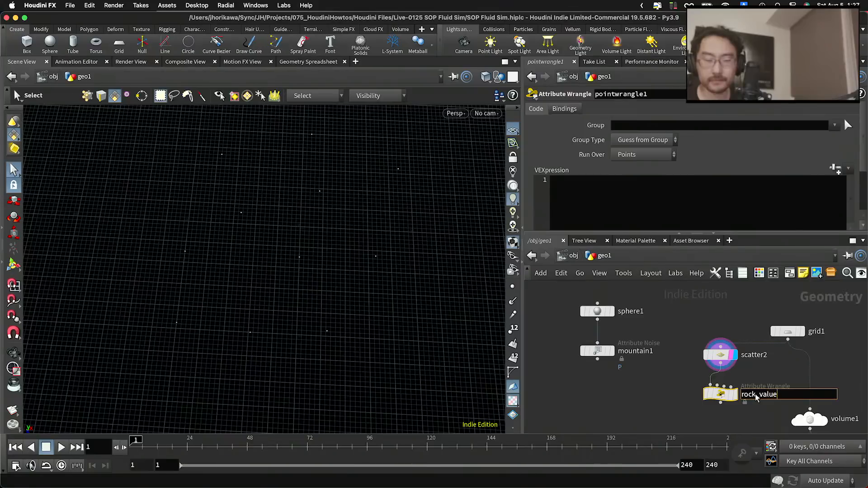
pyautogui.press('Return')
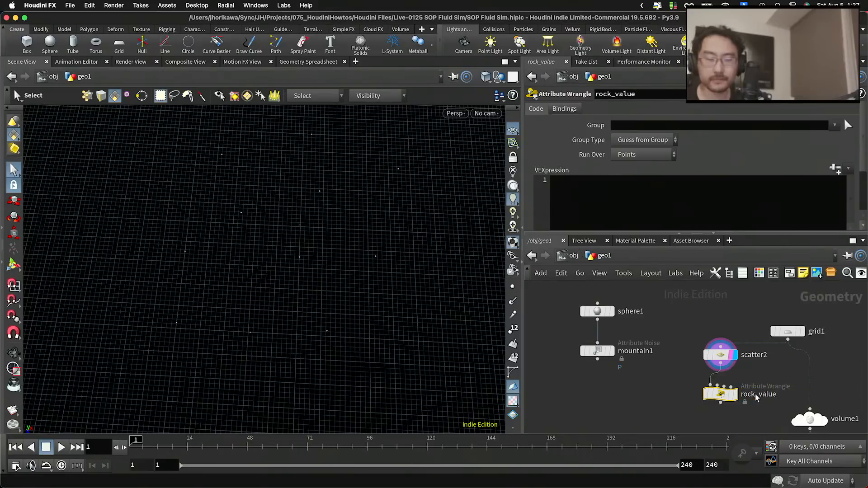
# Make rock_value the displayed node and save the scene file.
pyautogui.click(740, 376)
pyautogui.press('super+s')
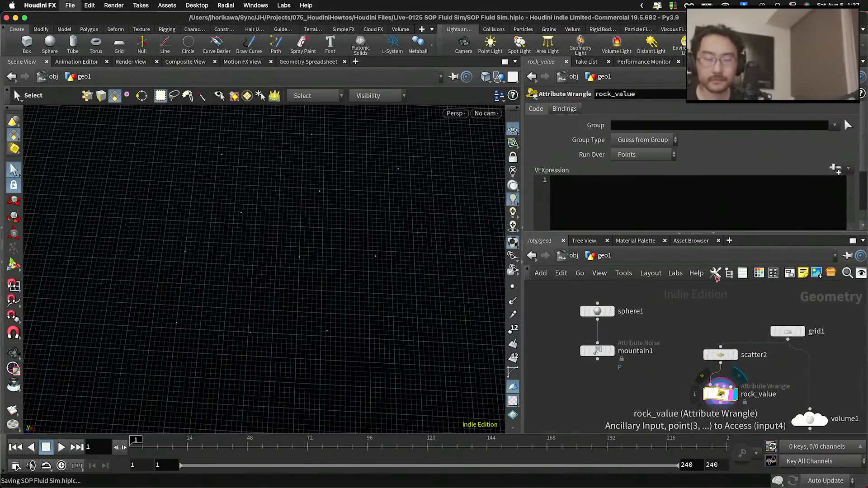
# Begin rock_value's VEX code with a pscale assignment based on point position: f@pscale = rand(@P.
pyautogui.click(688, 217)
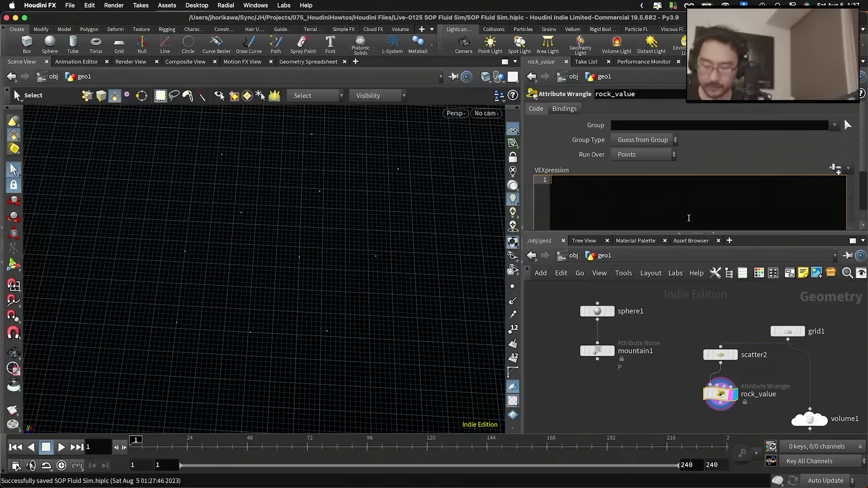
pyautogui.write('f@')
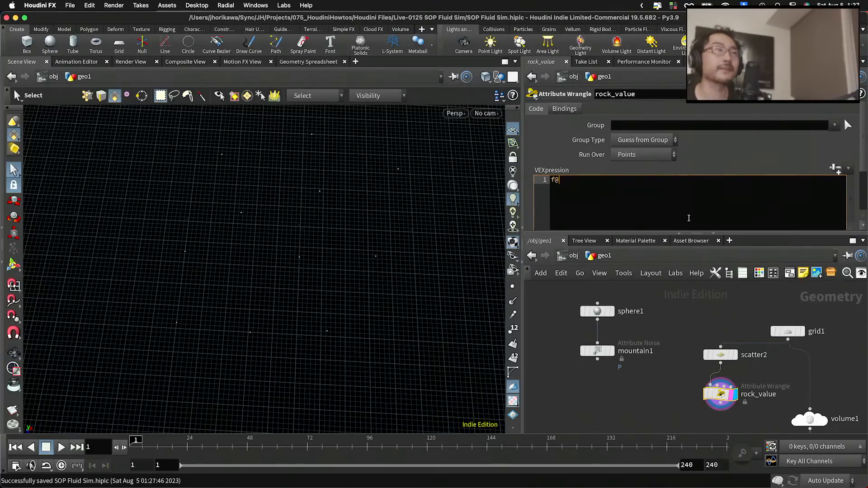
pyautogui.write('pscale =')
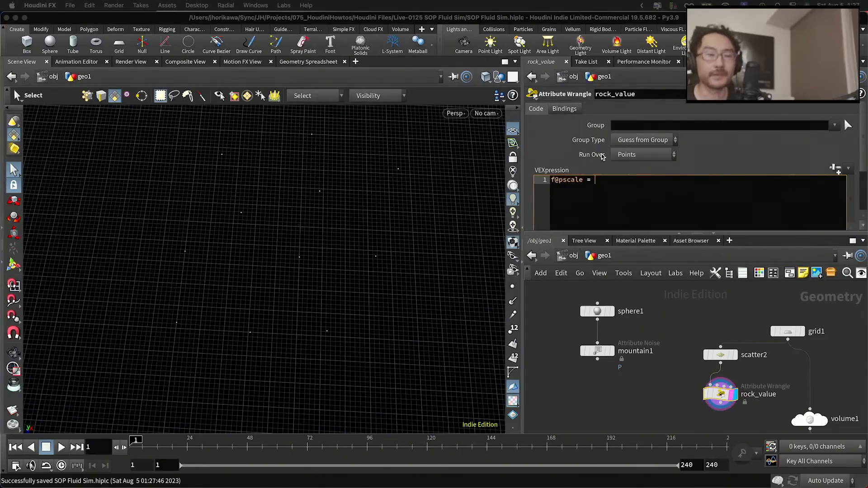
pyautogui.click(629, 207)
pyautogui.write('ra')
pyautogui.write('nd(@')
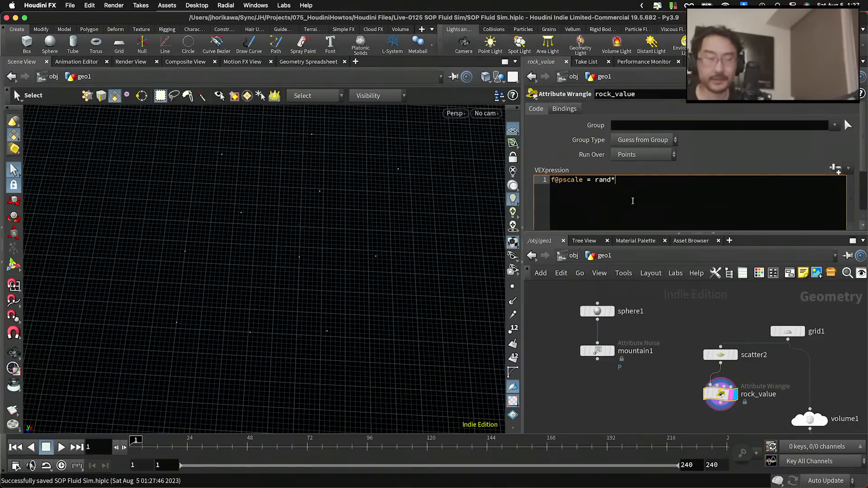
pyautogui.write('P')
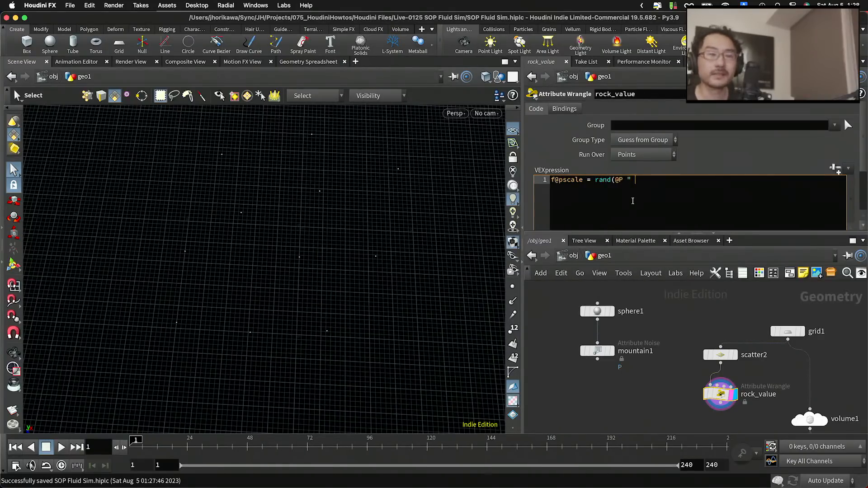
# Add a float channel named seed to the random function's argument, completing it as rand(@P + chf("seed")).
pyautogui.write(' "')
pyautogui.press('BackSpace')
pyautogui.write('+ chf(')
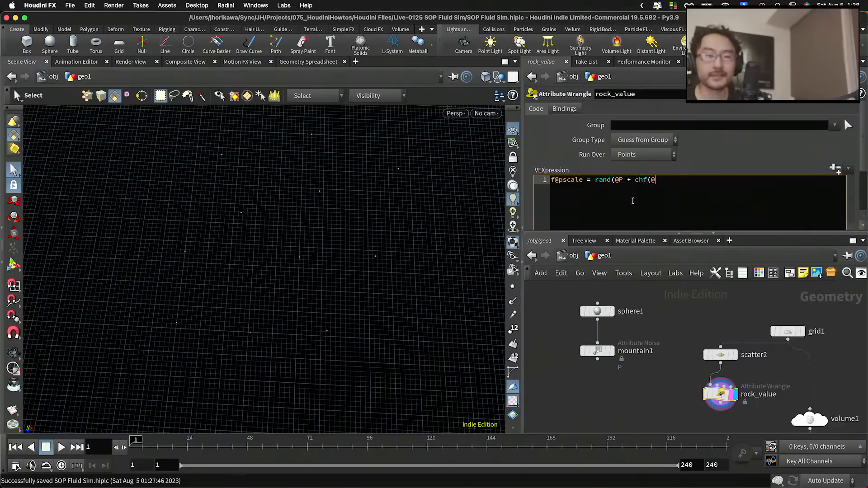
pyautogui.write('"seed"()')
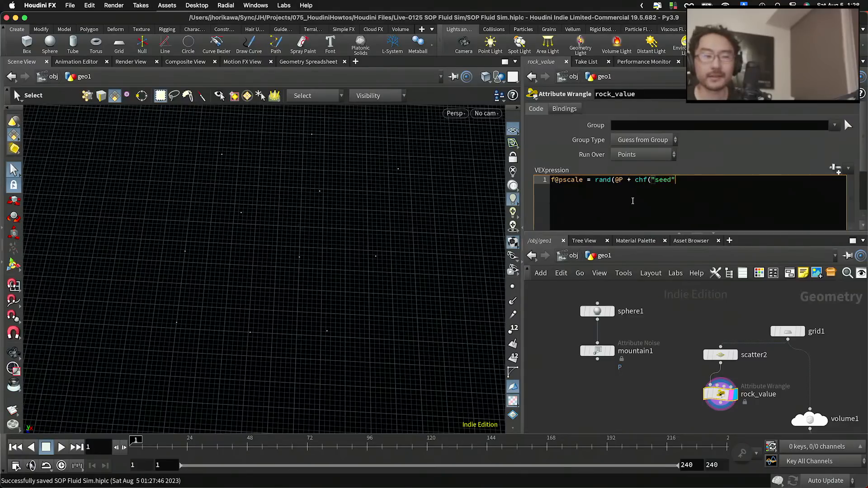
pyautogui.press('BackSpace')
pyautogui.press('BackSpace')
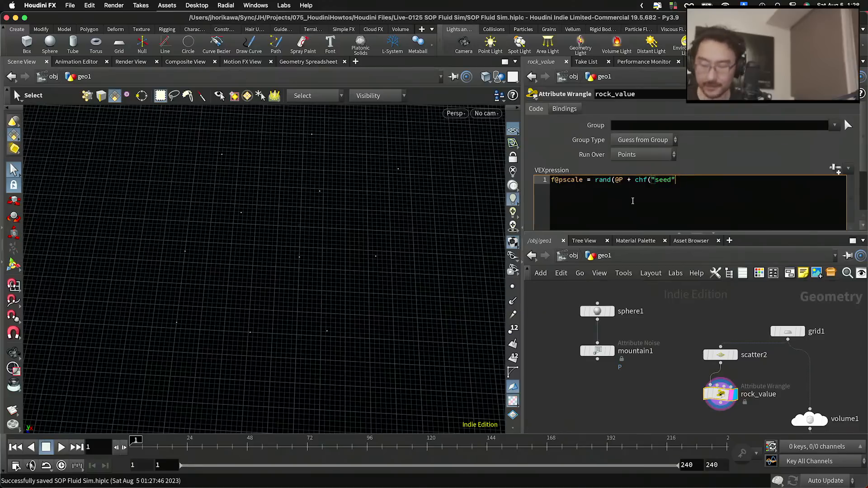
pyautogui.write('))')
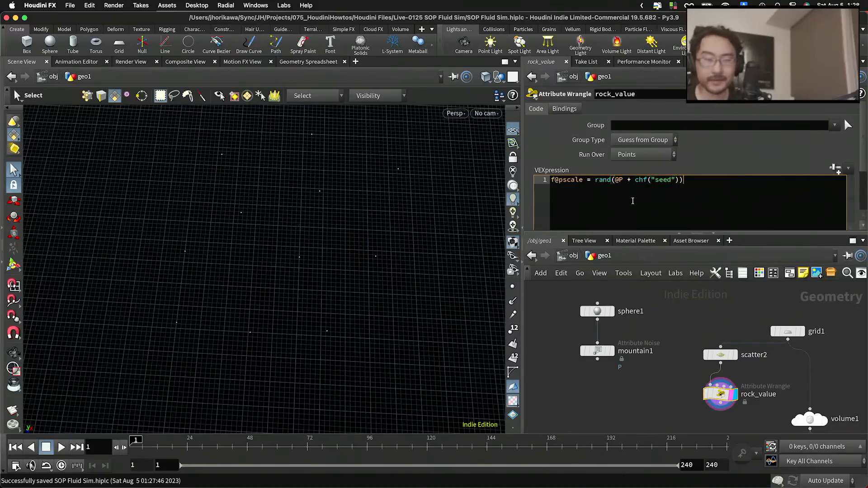
# Try subtracting set(0.5, 0.5, 0.5) from the random value in the pscale line.
pyautogui.write(' - set')
pyautogui.press('BackSpace')
pyautogui.press('BackSpace')
pyautogui.press('BackSpace')
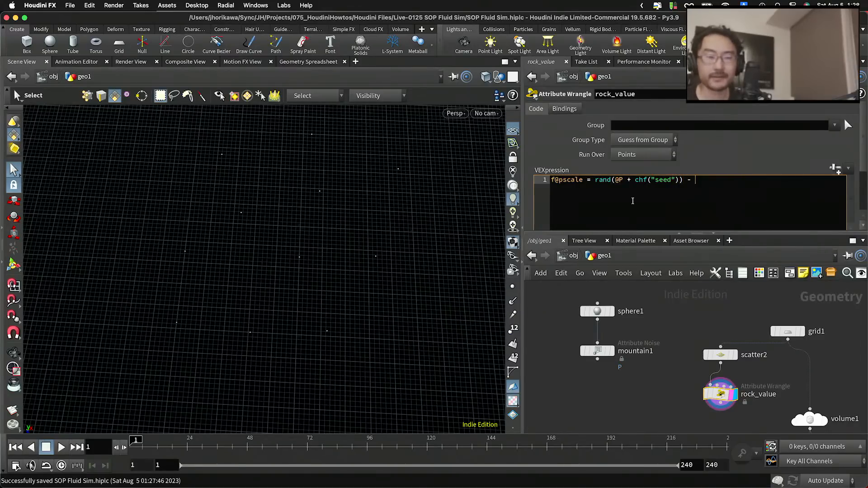
pyautogui.write('set(0.5')
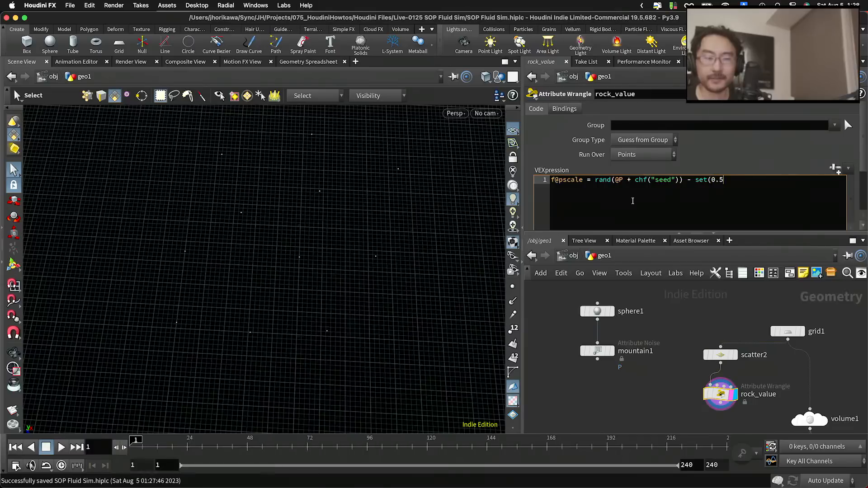
pyautogui.write(', 0, 0.5,0.5)')
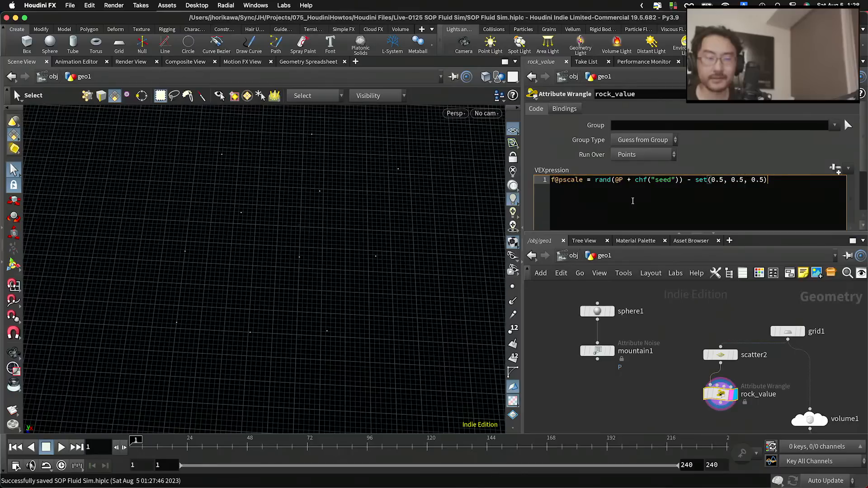
pyautogui.write(';')
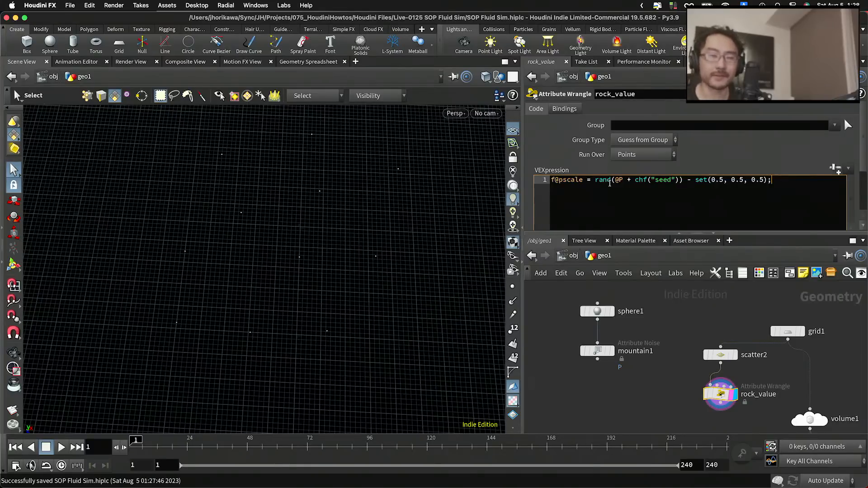
pyautogui.moveTo(595, 181); pyautogui.dragTo(773, 181)
pyautogui.click(793, 183)
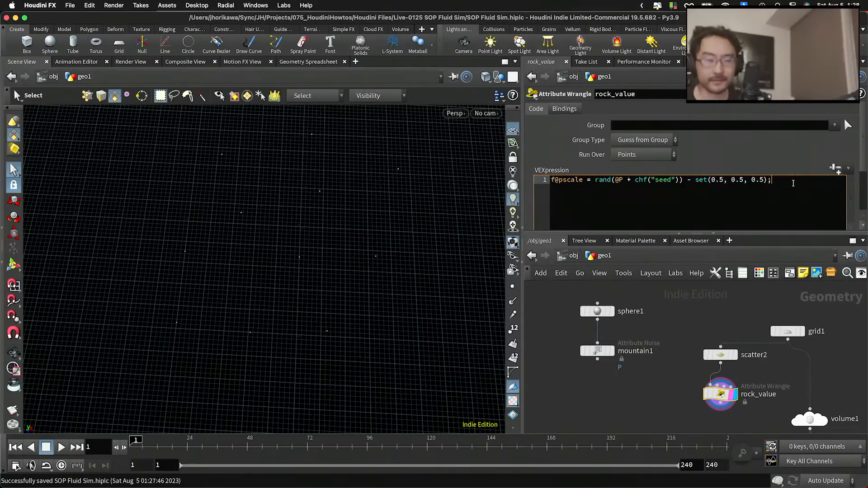
# Remove the set(0.5, 0.5, 0.5) subtraction and end the pscale line with a semicolon.
pyautogui.moveTo(688, 180); pyautogui.dragTo(788, 180)
pyautogui.press('BackSpace')
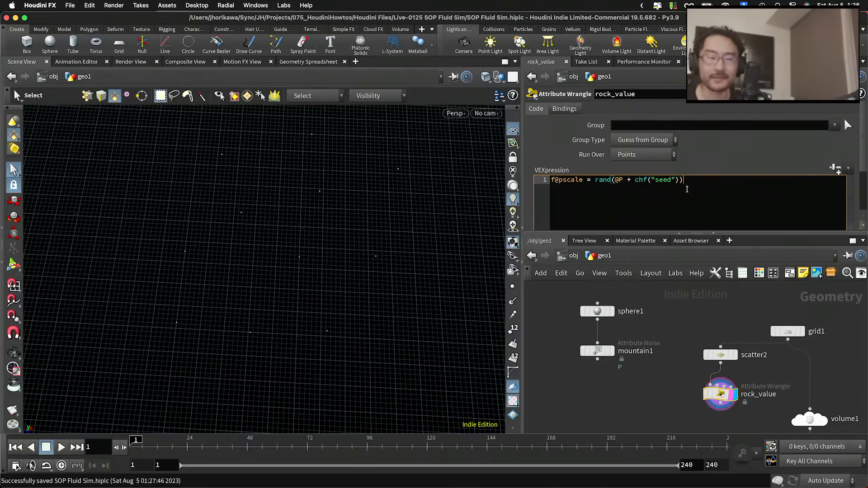
pyautogui.write(';')
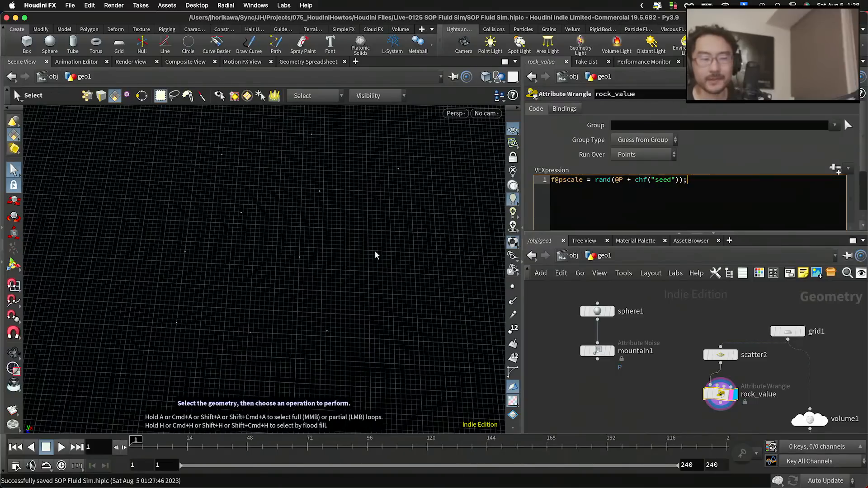
# Remap the random pscale value to the range 0.5 to 1.0 by wrapping it as fit01(rand(@P + chf("seed")), 0.5, 1.0).
pyautogui.click(596, 180)
pyautogui.write('f')
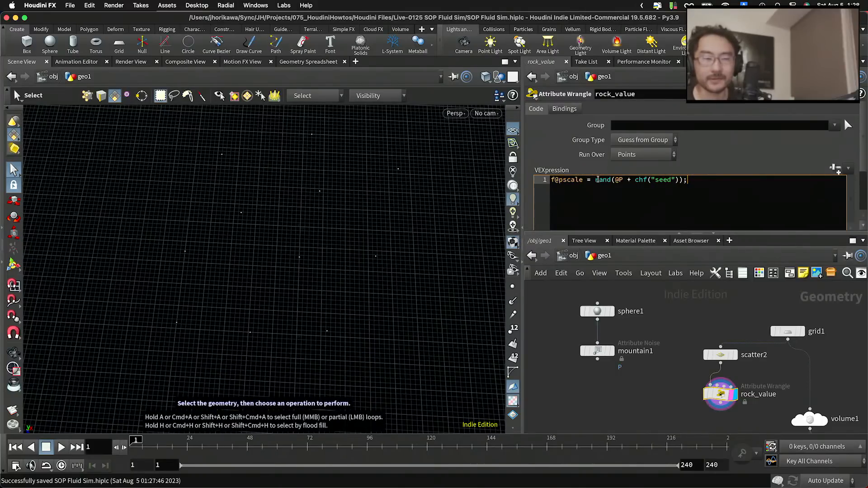
pyautogui.write('it')
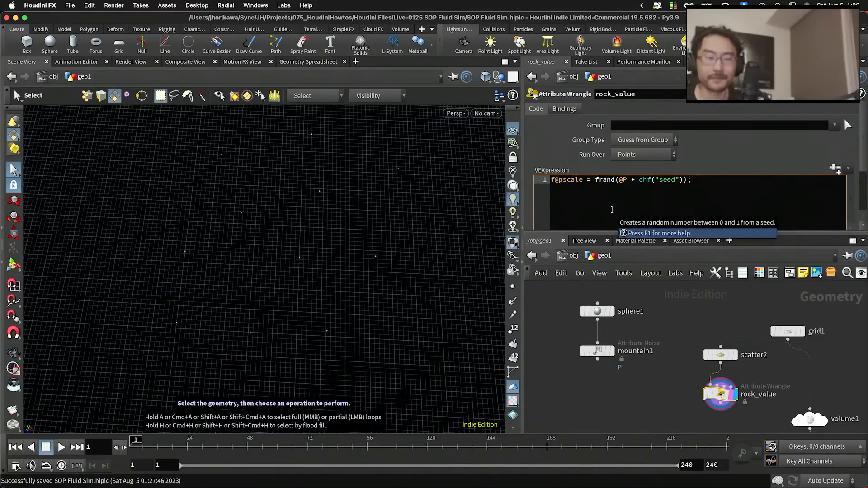
pyautogui.write('01')
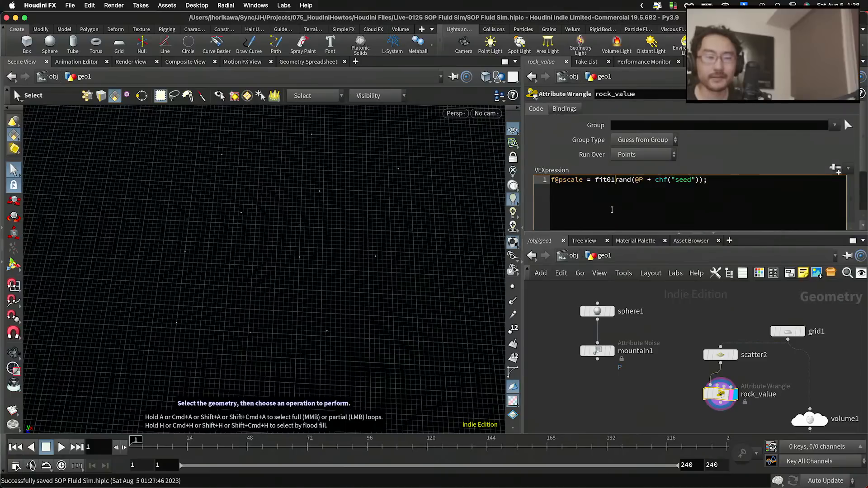
pyautogui.write('(')
pyautogui.click(706, 181)
pyautogui.write(')')
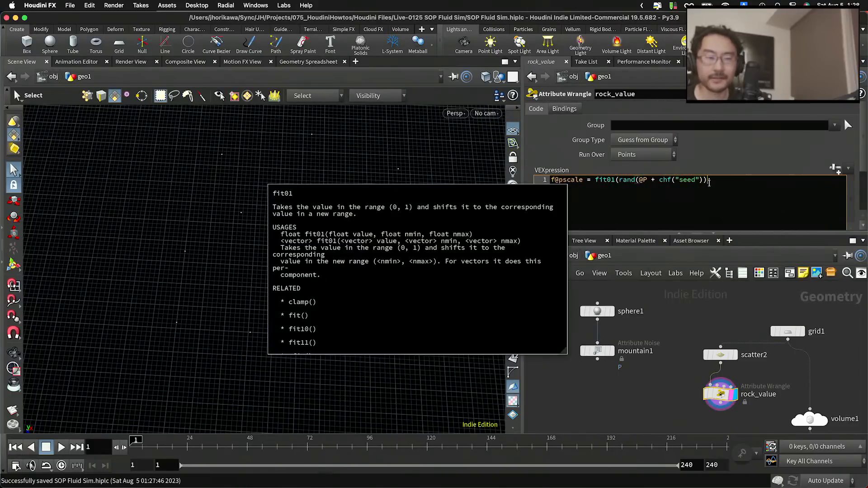
pyautogui.write(', 0.5, ')
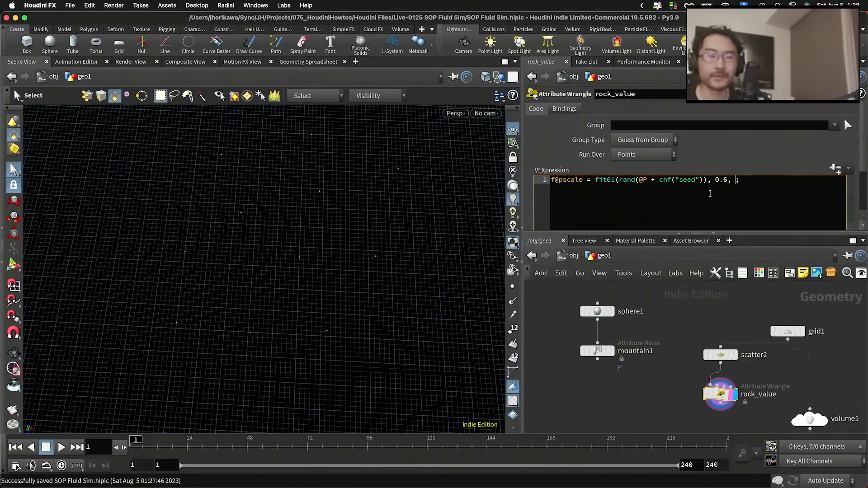
pyautogui.write('1.0')
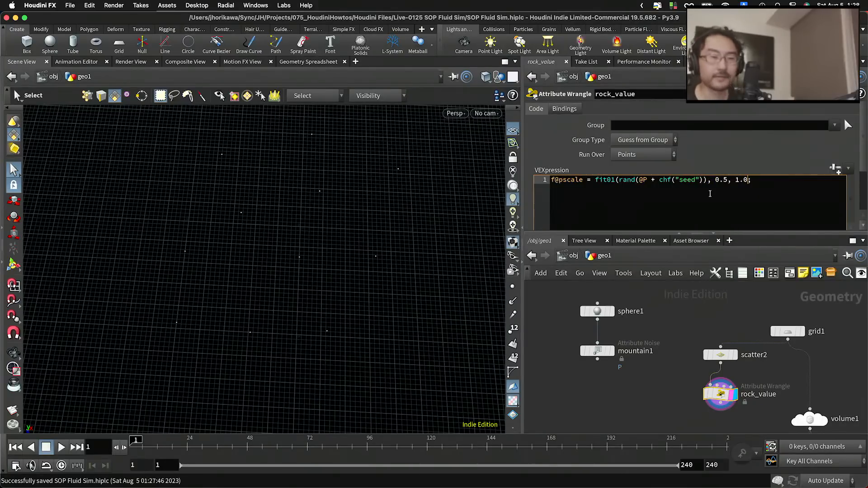
pyautogui.write(')')
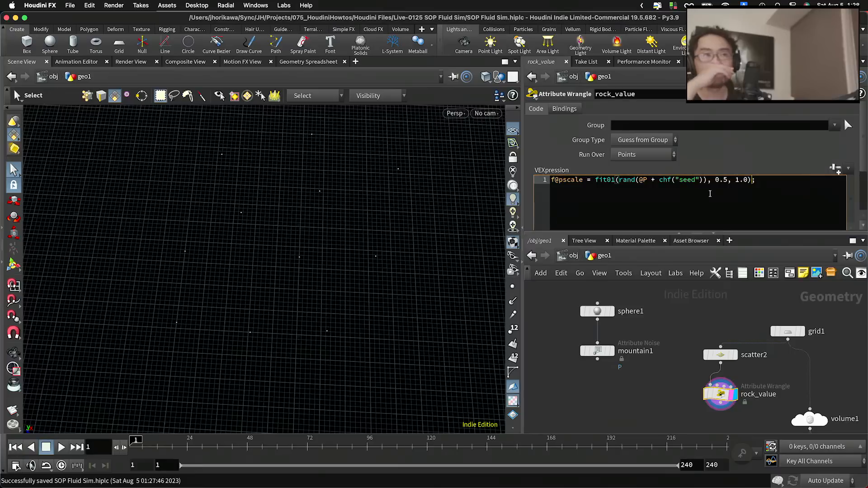
# Begin a second VEX line that assigns the point normal a random value from position: v@N = rand(@P +.
pyautogui.click(807, 192)
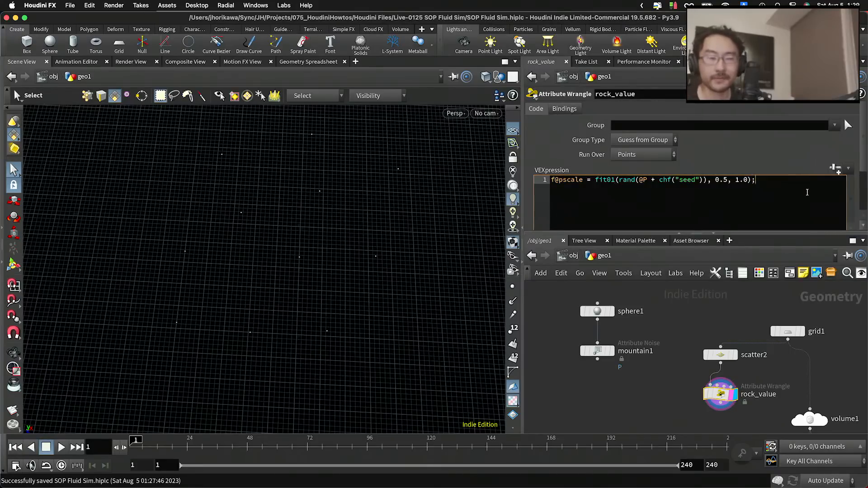
pyautogui.press('Return')
pyautogui.write('v[')
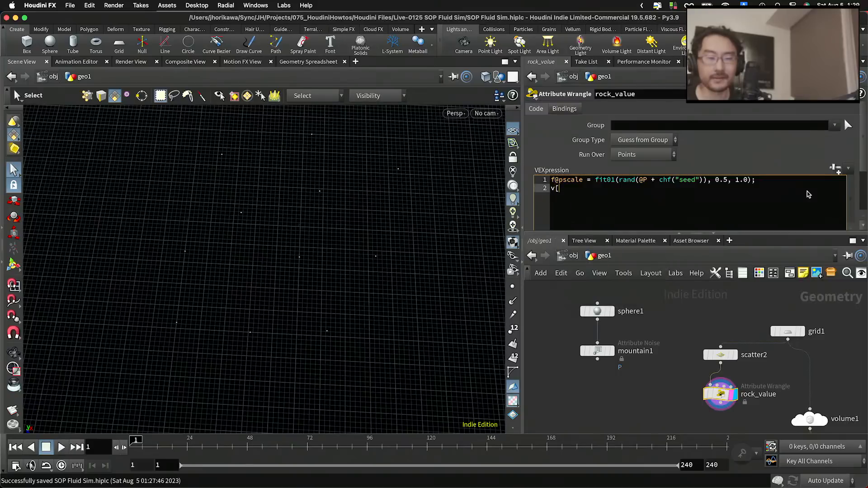
pyautogui.press('BackSpace')
pyautogui.write('@N +')
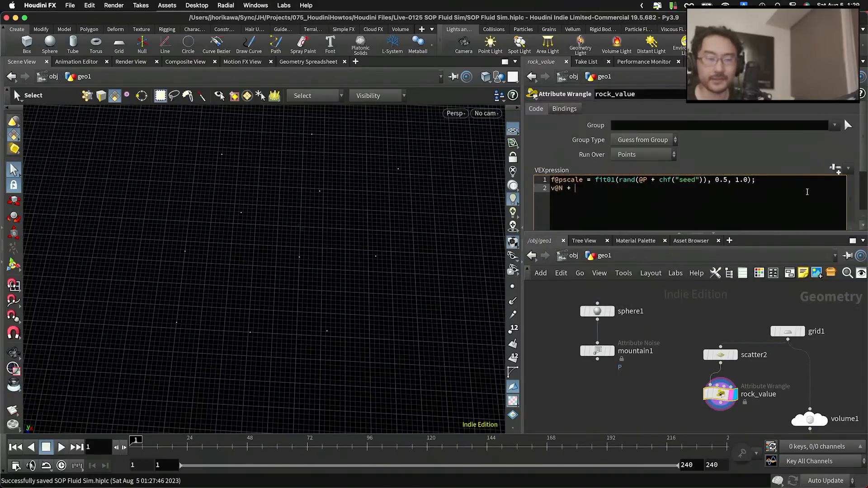
pyautogui.press('BackSpace')
pyautogui.press('BackSpace')
pyautogui.write('=')
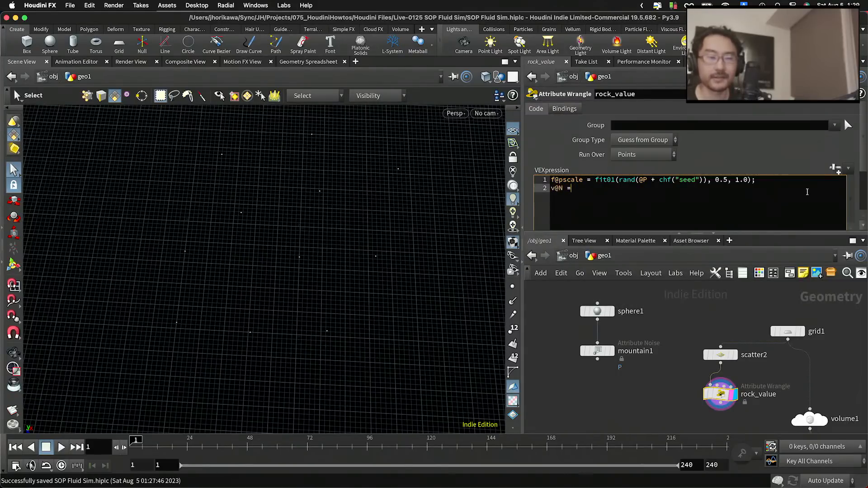
pyautogui.write(' rand9')
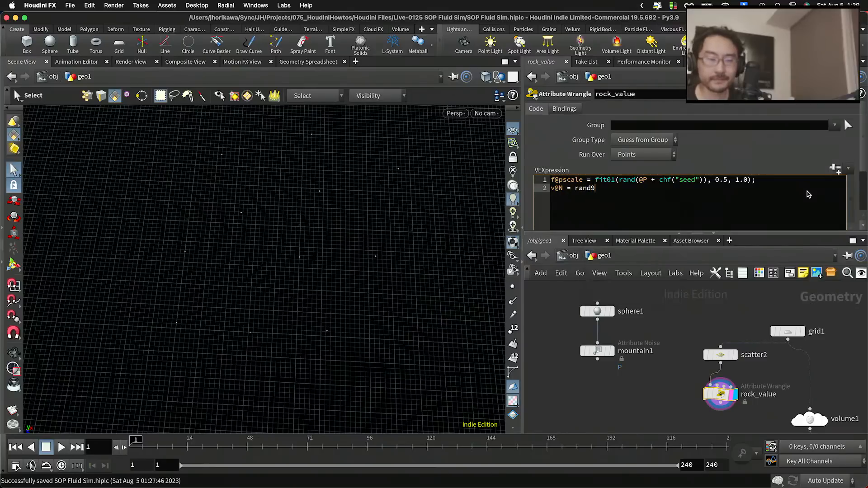
pyautogui.press('BackSpace')
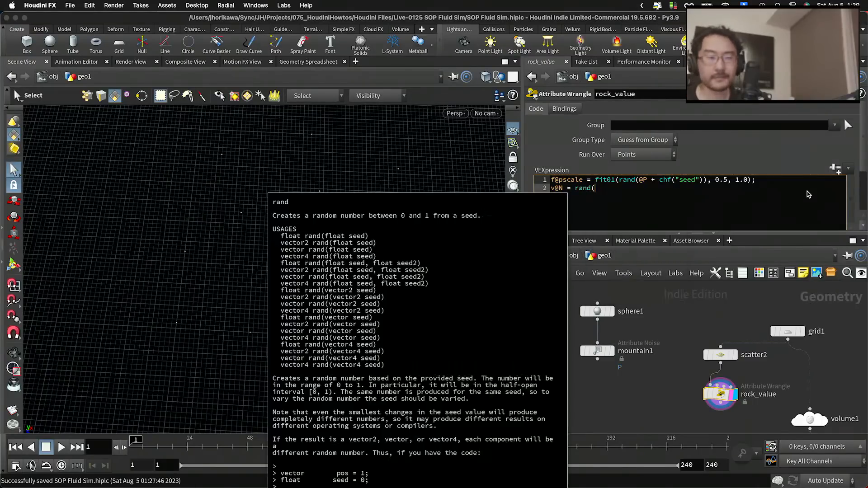
pyautogui.write('(@')
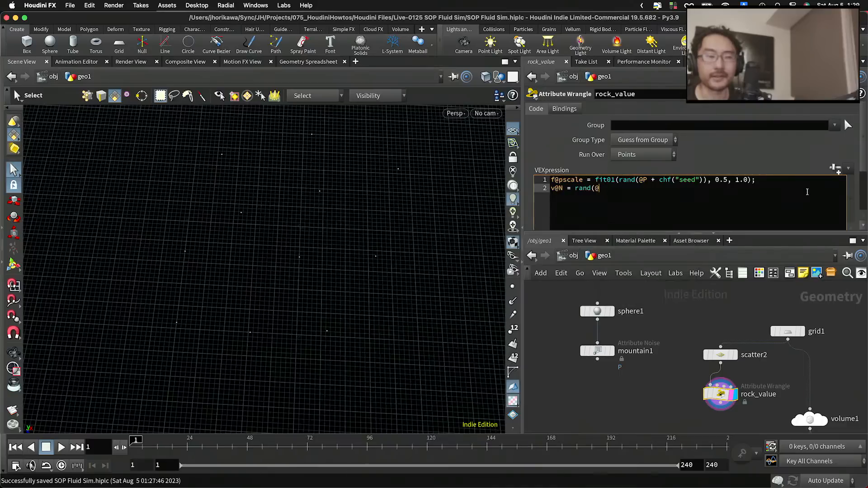
pyautogui.write('P "')
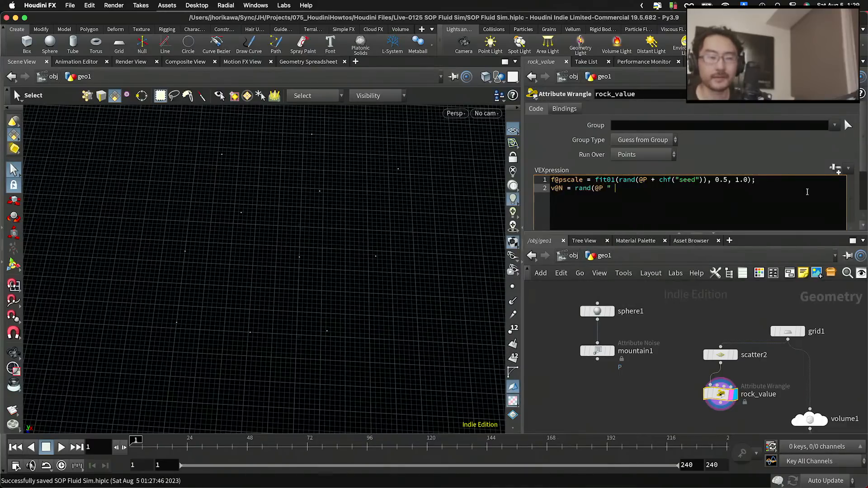
pyautogui.press('BackSpace')
# Complete the normal's random argument with the seed channel and an offset, giving rand(@P + chf("seed") + 432.3).
pyautogui.write('cjf)')
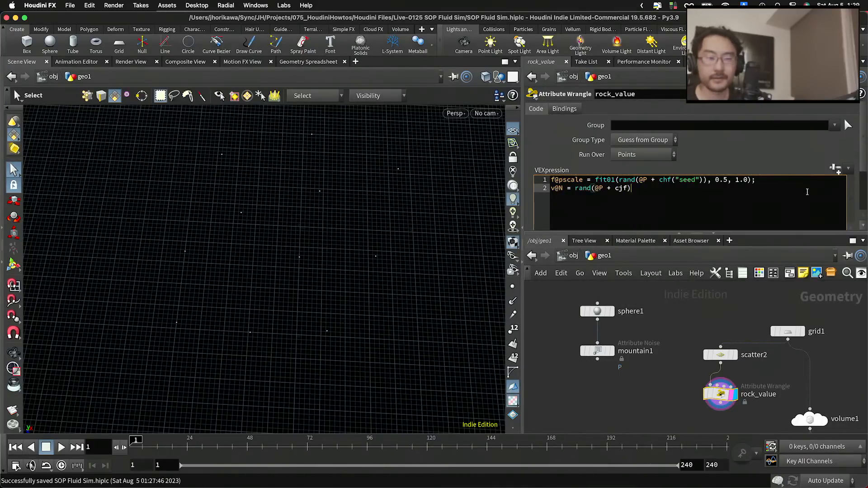
pyautogui.press('Up')
pyautogui.press('BackSpace')
pyautogui.press('BackSpace')
pyautogui.write('an')
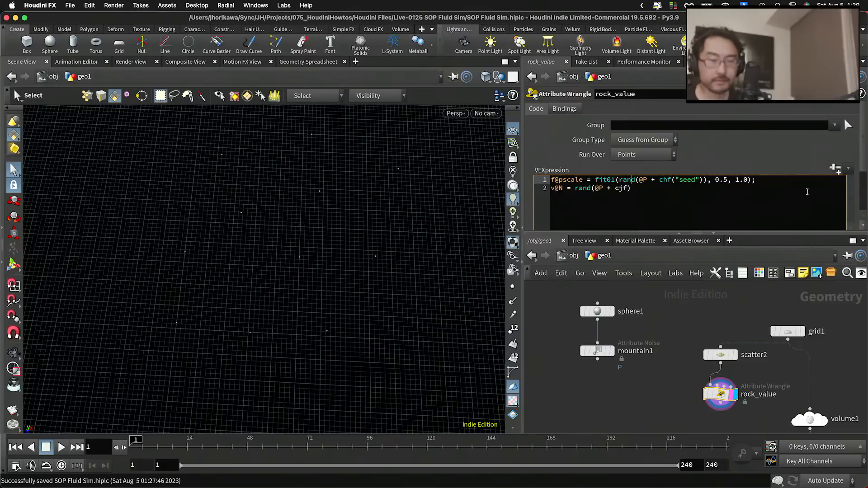
pyautogui.press('Down')
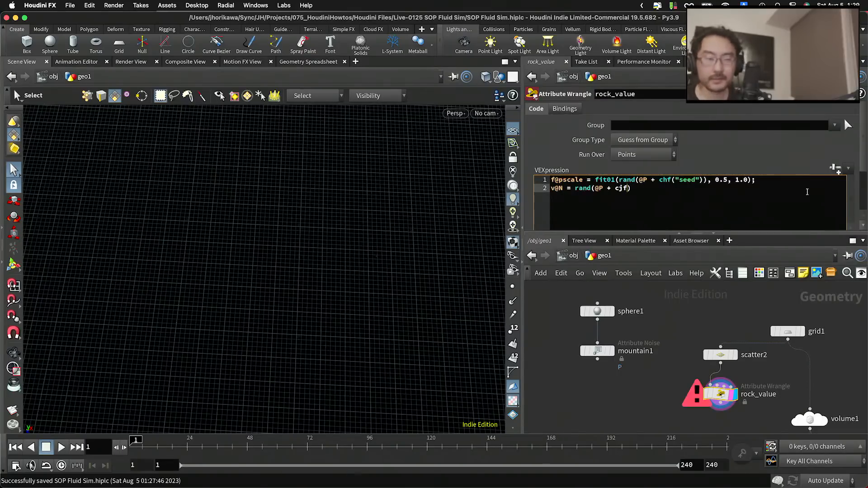
pyautogui.press('BackSpace')
pyautogui.press('BackSpace')
pyautogui.write('hf(')
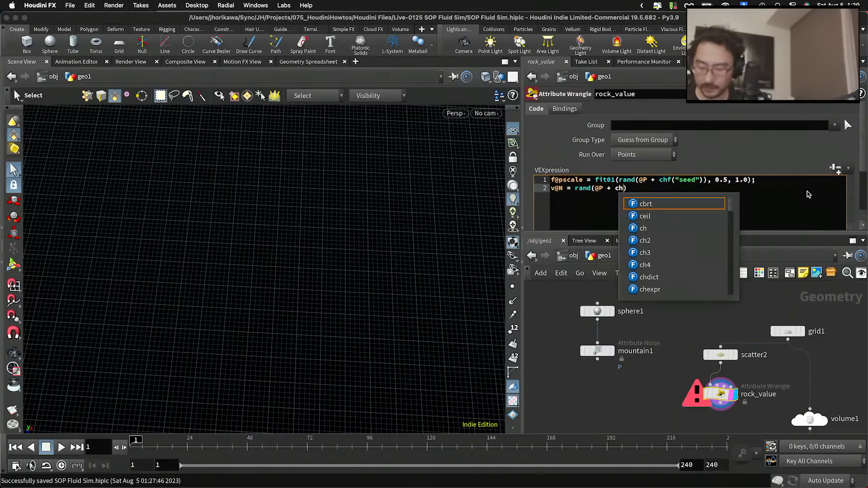
pyautogui.write('"seed')
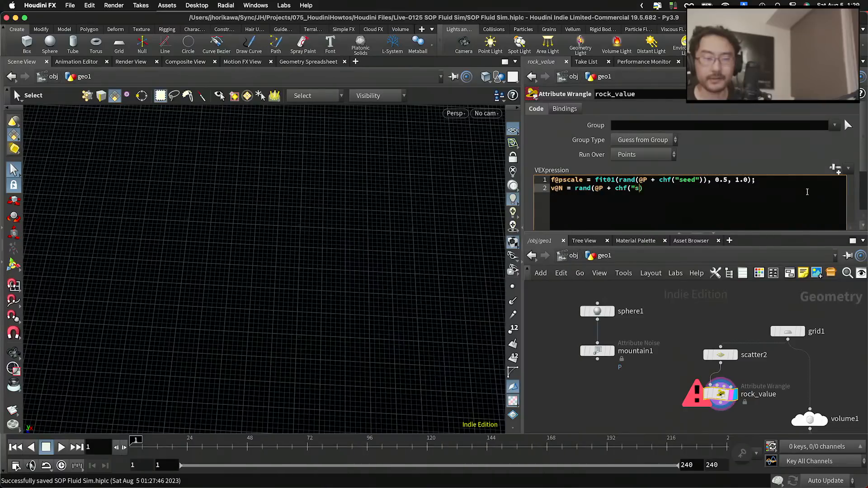
pyautogui.write('"(')
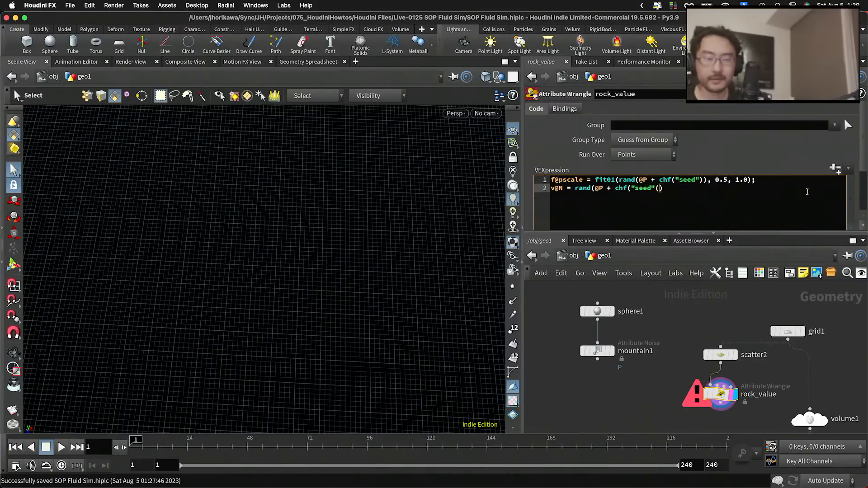
pyautogui.press('BackSpace')
pyautogui.write(') + ')
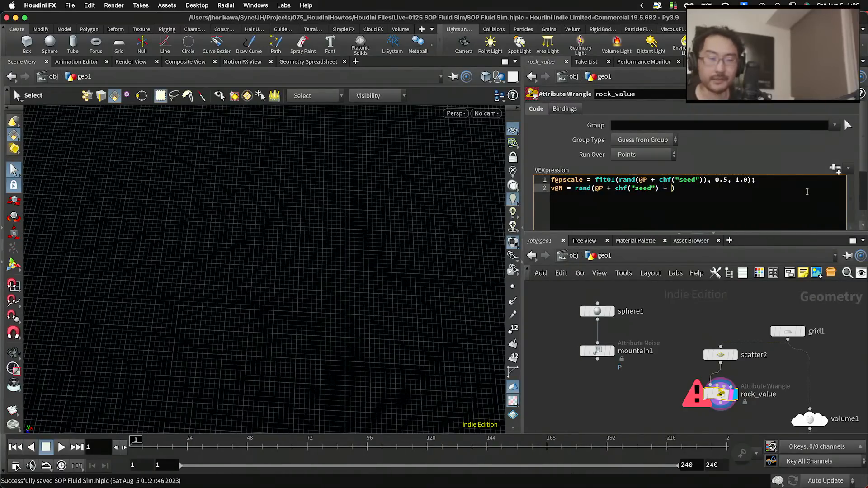
pyautogui.write('432.3')
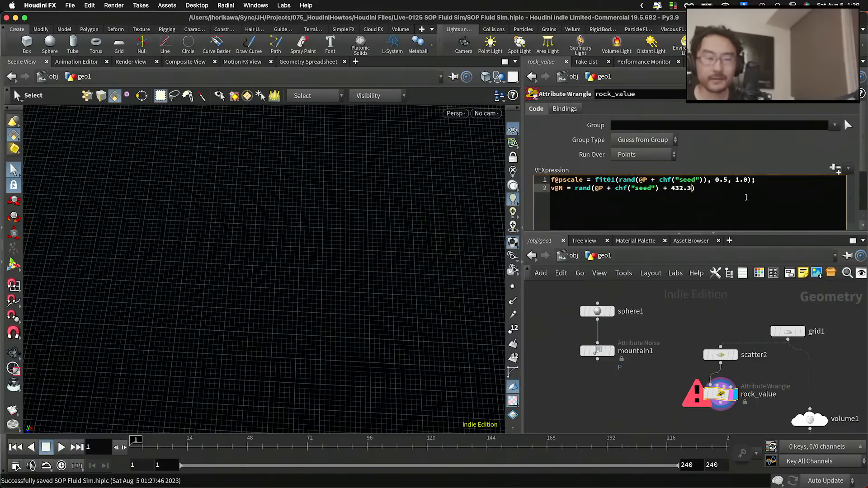
# Subtract set(0.5, 0.5, 0.5) from the random value in the v@N line and end it with a semicolon.
pyautogui.moveTo(709, 190); pyautogui.dragTo(577, 187)
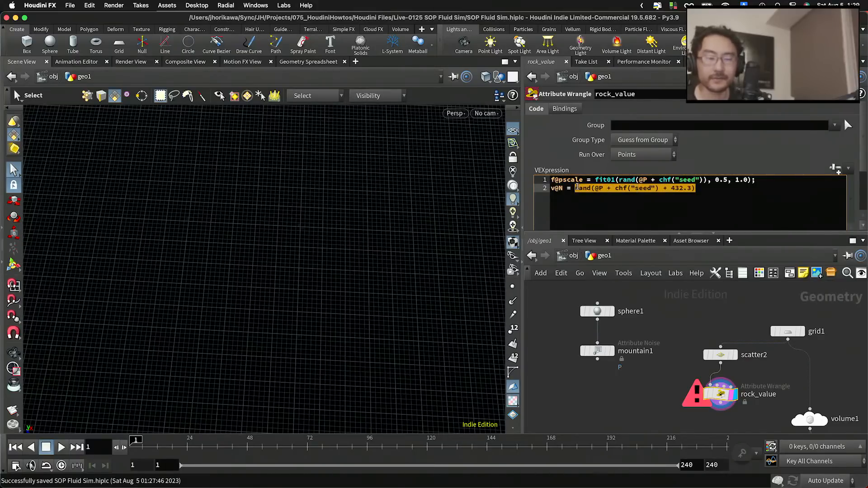
pyautogui.click(577, 188)
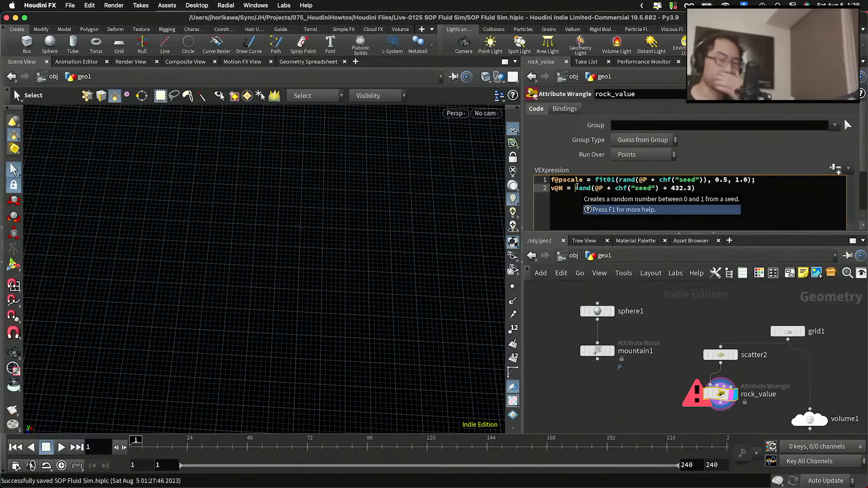
pyautogui.click(724, 189)
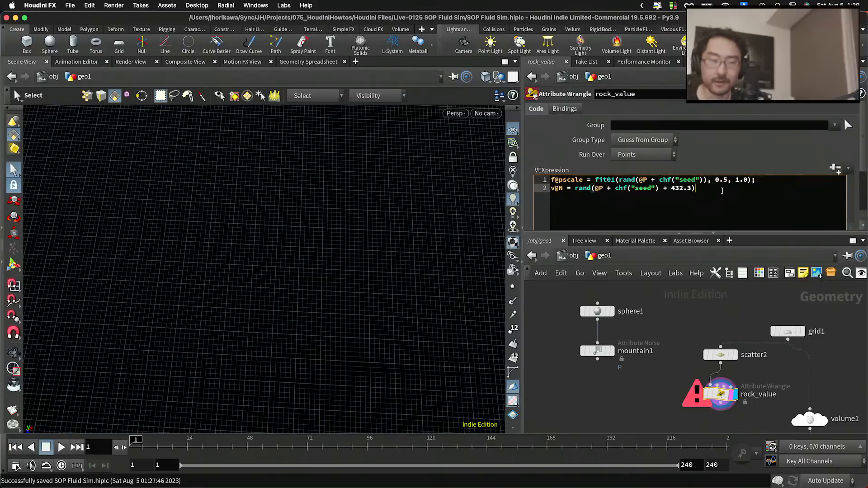
pyautogui.write('- set(0.5, 0.')
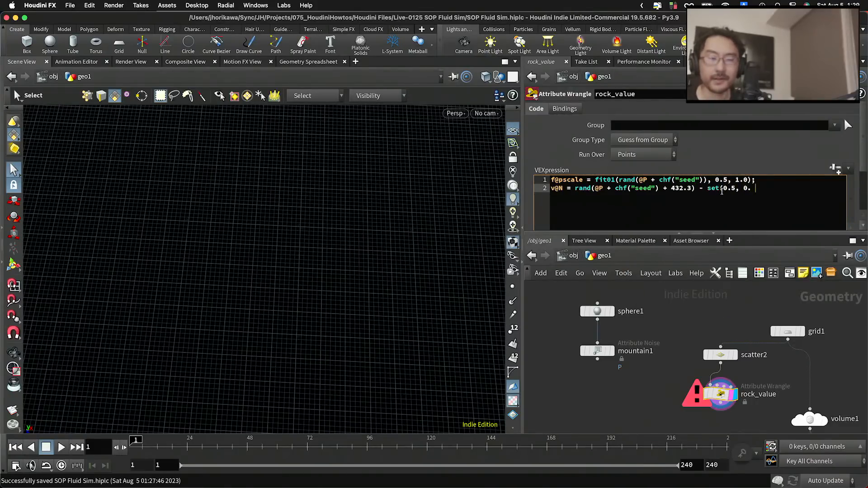
pyautogui.press('BackSpace')
pyautogui.write('5, 0.5);')
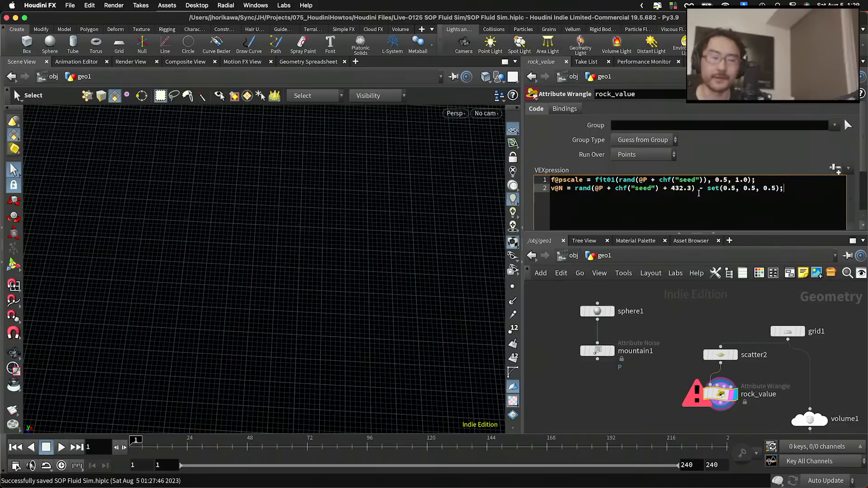
pyautogui.moveTo(575, 188); pyautogui.dragTo(712, 188)
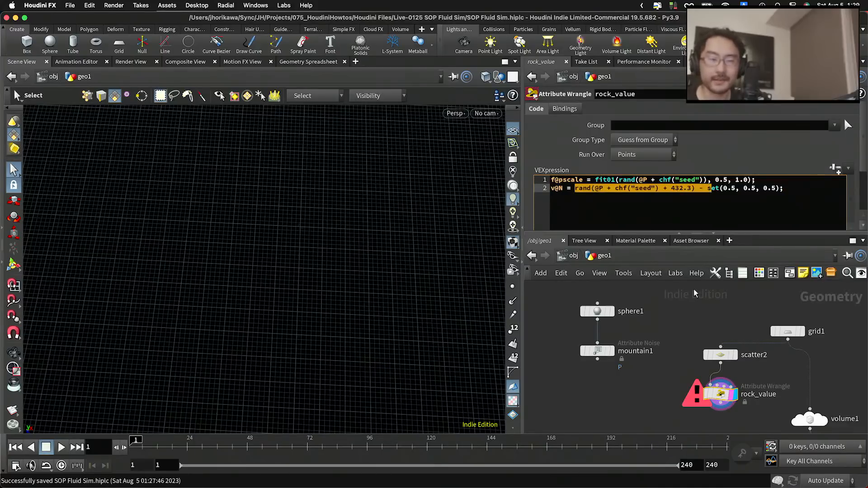
# Add a Copy to Points node with mountain1 as the source geometry and rock_value as the target points.
pyautogui.scroll(-2, 685, 302)
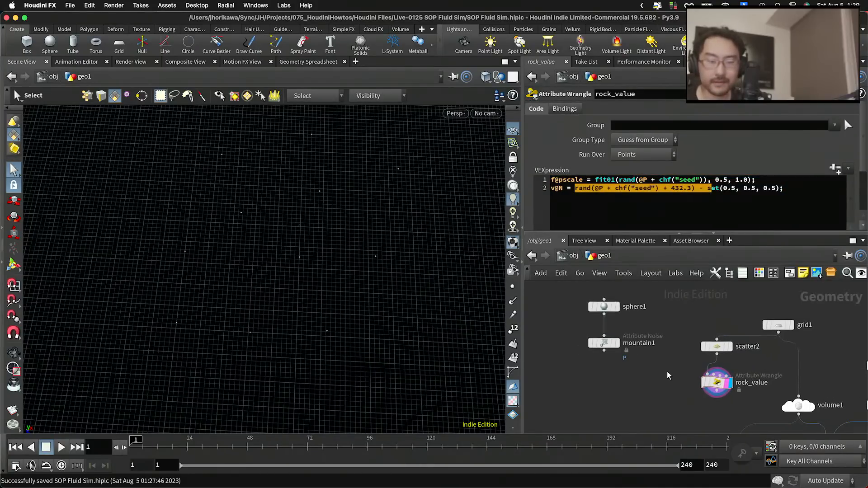
pyautogui.moveTo(666, 371); pyautogui.dragTo(678, 345, button='middle')
pyautogui.press('Tab')
pyautogui.moveTo(653, 381)
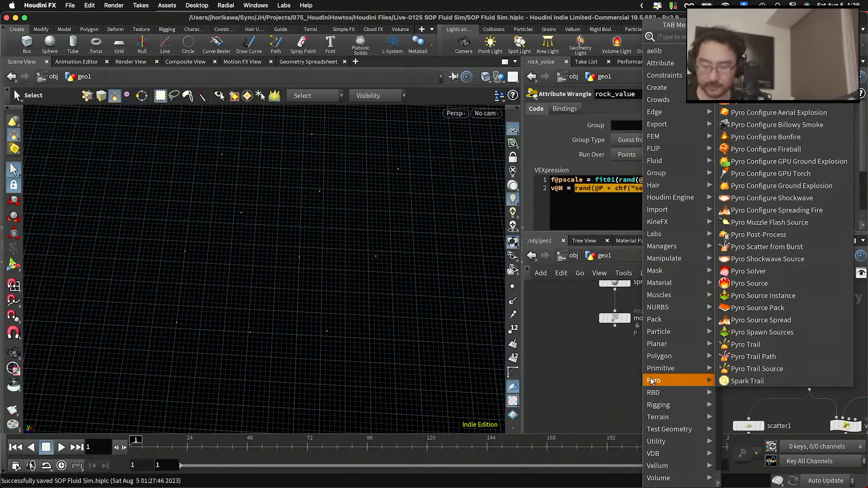
pyautogui.write('copyto')
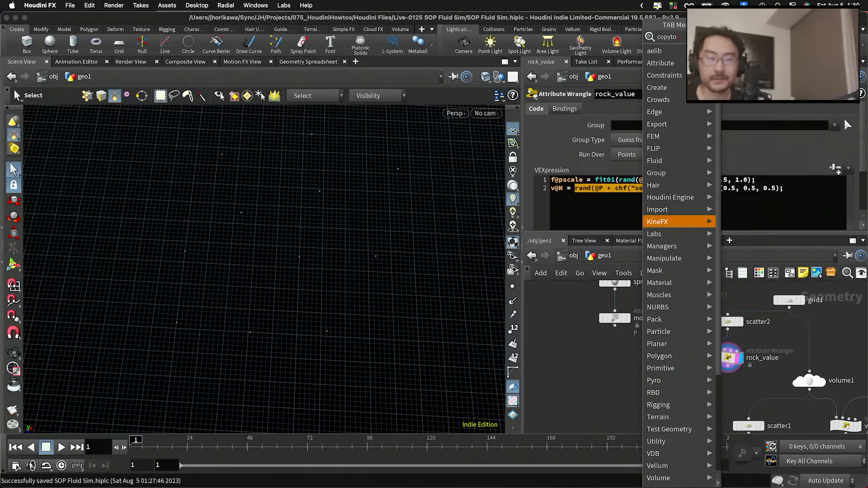
pyautogui.press('Escape')
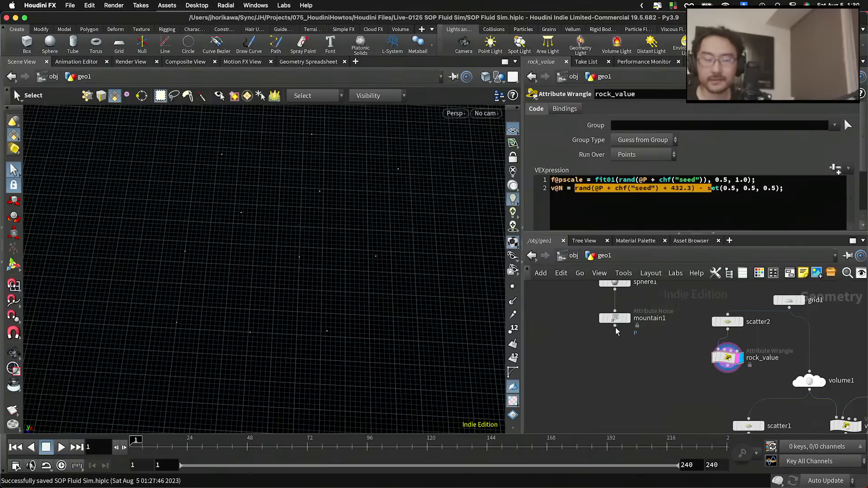
pyautogui.click(661, 395)
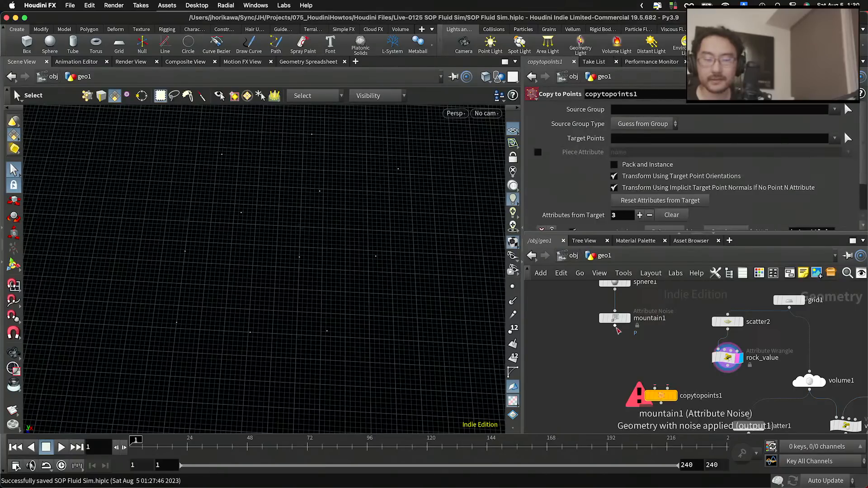
pyautogui.moveTo(615, 326); pyautogui.dragTo(655, 388)
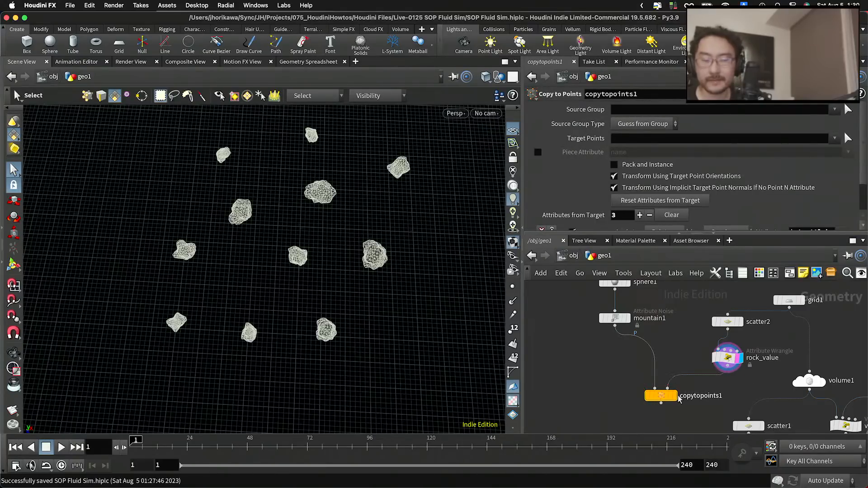
# Display the copytopoints1 output as shaded rocks on the scattered points and view them from a different angle.
pyautogui.rightClick(407, 271)
pyautogui.press('Escape')
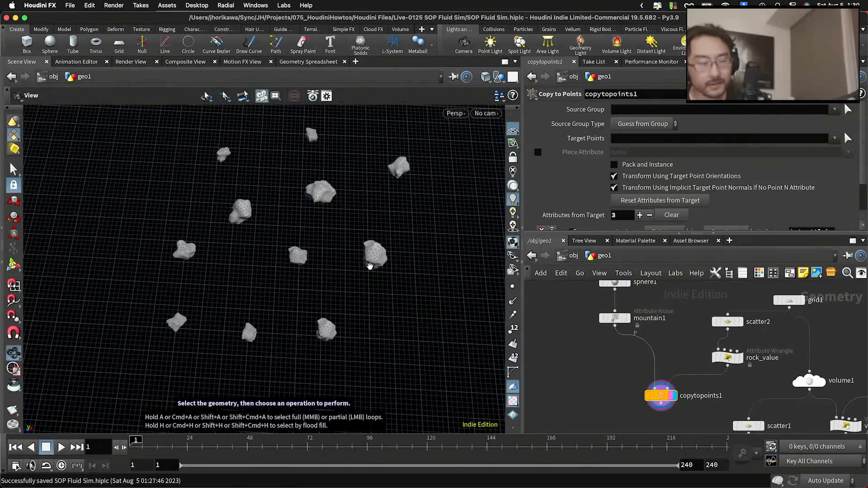
pyautogui.moveTo(407, 272); pyautogui.dragTo(341, 270)
pyautogui.scroll(-1, 621, 333)
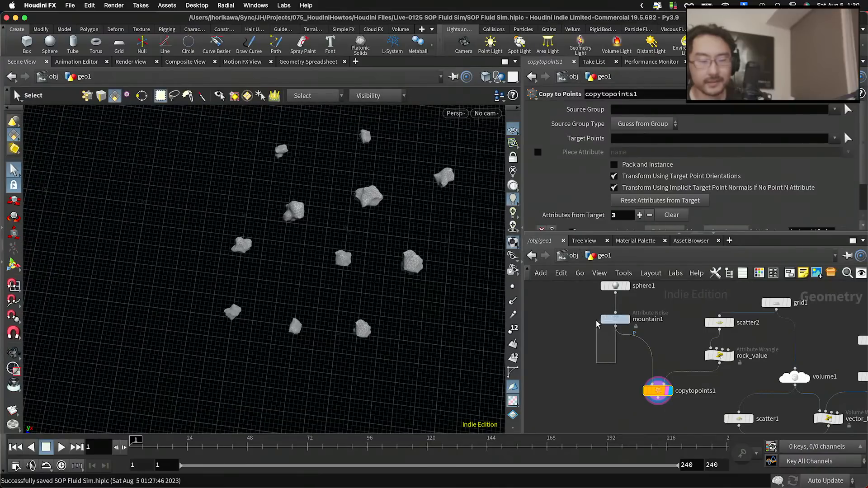
# Set the Uniform Scale of sphere1, the source shape of the rocks, to 1.25.
pyautogui.click(615, 320)
pyautogui.moveTo(611, 292); pyautogui.dragTo(613, 317, button='middle')
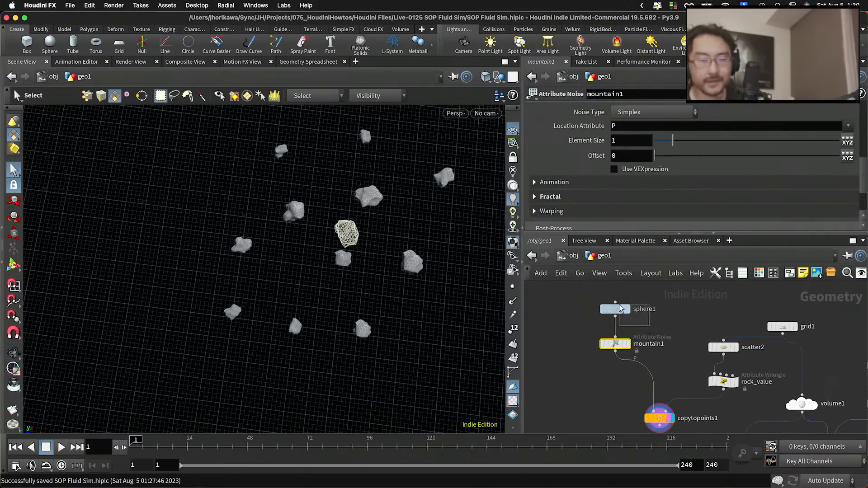
pyautogui.click(615, 309)
pyautogui.moveTo(675, 171)
pyautogui.mouseDown()
pyautogui.moveTo(692, 171)
pyautogui.moveTo(684, 175)
pyautogui.mouseUp()
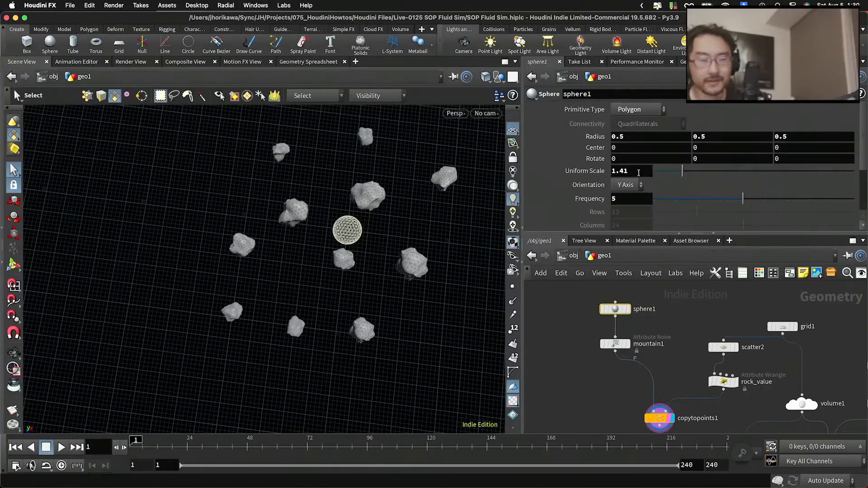
pyautogui.moveTo(619, 170); pyautogui.dragTo(638, 170)
pyautogui.write('25')
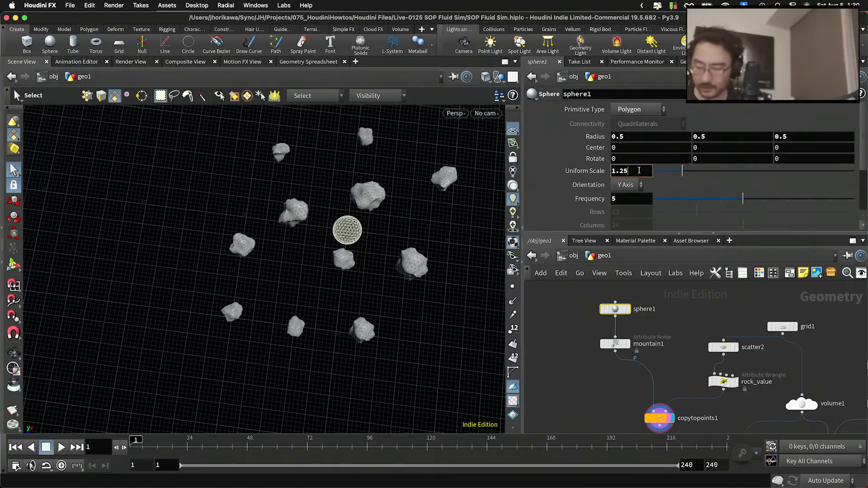
pyautogui.press('Return')
pyautogui.click(573, 408)
# Examine the size and spacing of the scattered rocks and the layout of the node network.
pyautogui.press('alt')
pyautogui.moveTo(399, 289)
pyautogui.mouseDown()
pyautogui.moveTo(392, 335)
pyautogui.moveTo(398, 256)
pyautogui.moveTo(400, 286)
pyautogui.mouseUp()
pyautogui.keyDown('alt'); pyautogui.moveTo(400, 285); pyautogui.dragTo(455, 263, button='right'); pyautogui.keyUp('alt')
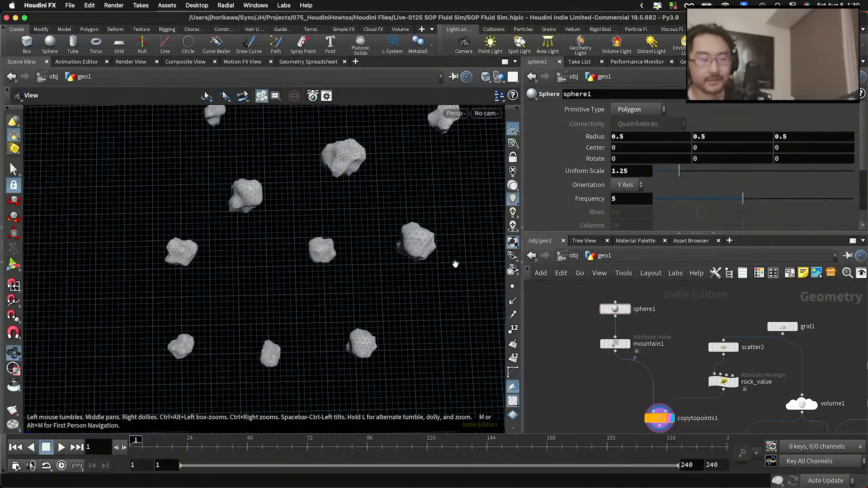
pyautogui.scroll(-5, 606, 339)
pyautogui.scroll(2, 628, 380)
pyautogui.scroll(-1, 672, 371)
pyautogui.scroll(1, 673, 371)
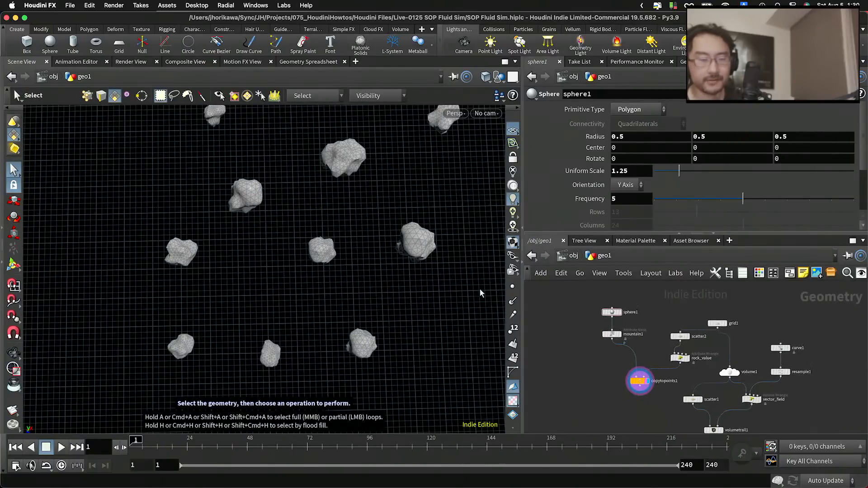
pyautogui.keyDown('alt'); pyautogui.moveTo(430, 184); pyautogui.dragTo(396, 199); pyautogui.keyUp('alt')
pyautogui.scroll(3, 763, 384)
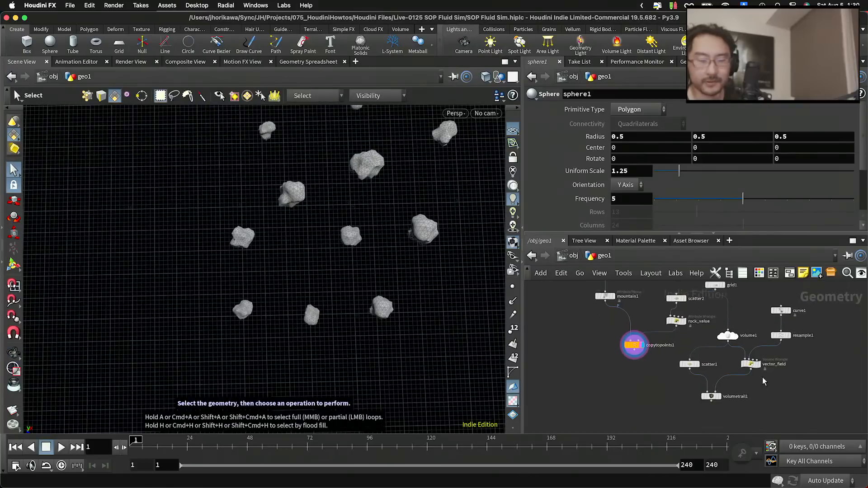
# Display the volumetrail1 velocity trails with the copytopoints1 rocks shown over them as a wireframe template.
pyautogui.click(760, 359)
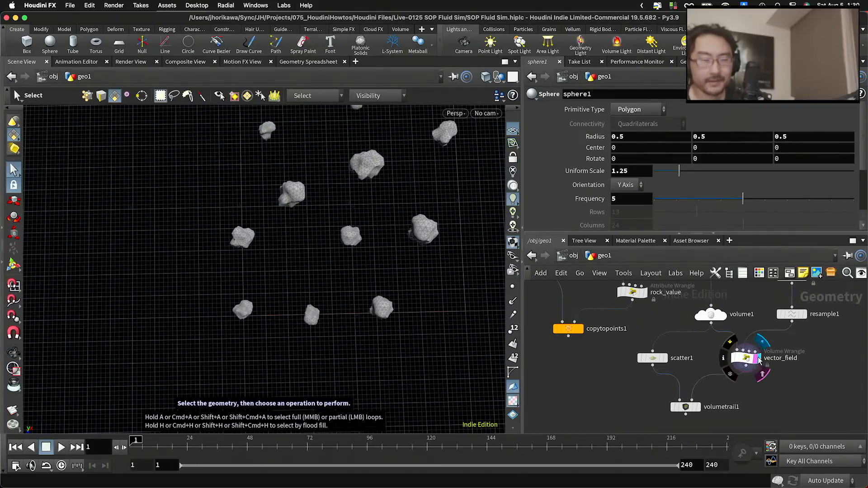
pyautogui.click(696, 408)
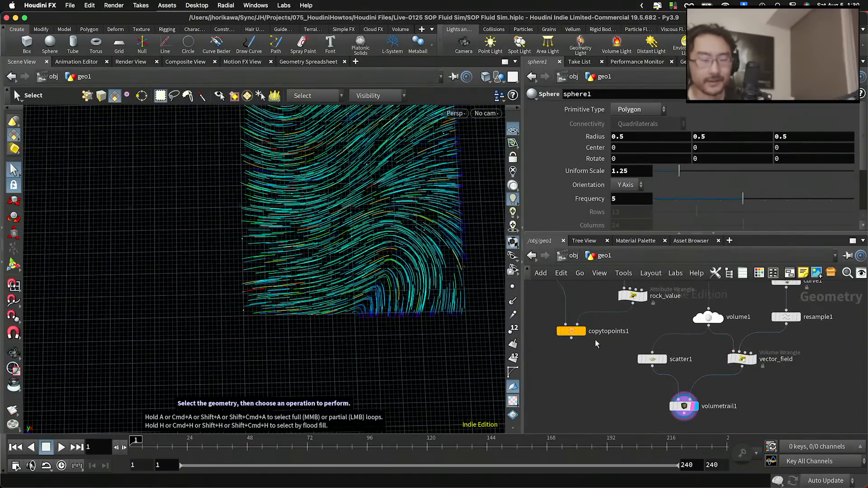
pyautogui.click(557, 329)
pyautogui.moveTo(366, 258); pyautogui.dragTo(350, 263)
pyautogui.scroll(6, 350, 263)
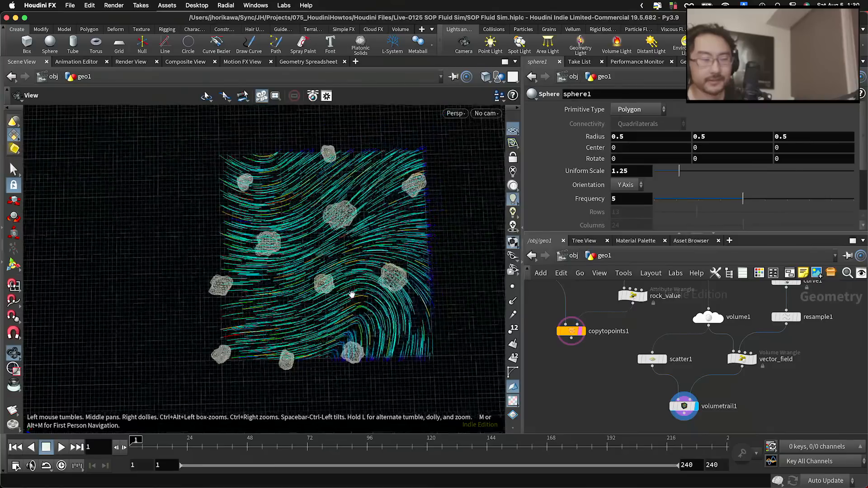
# Examine how the velocity trails run through and around the rocks across the whole grid.
pyautogui.press('s')
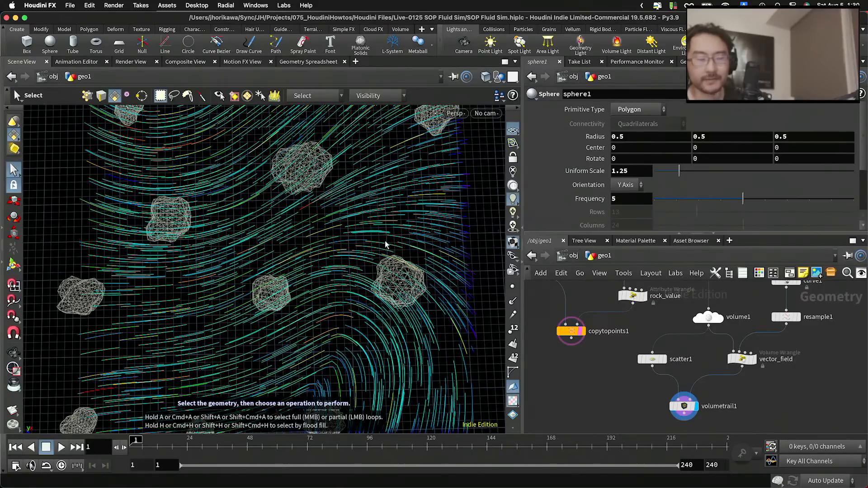
pyautogui.scroll(3, 409, 259)
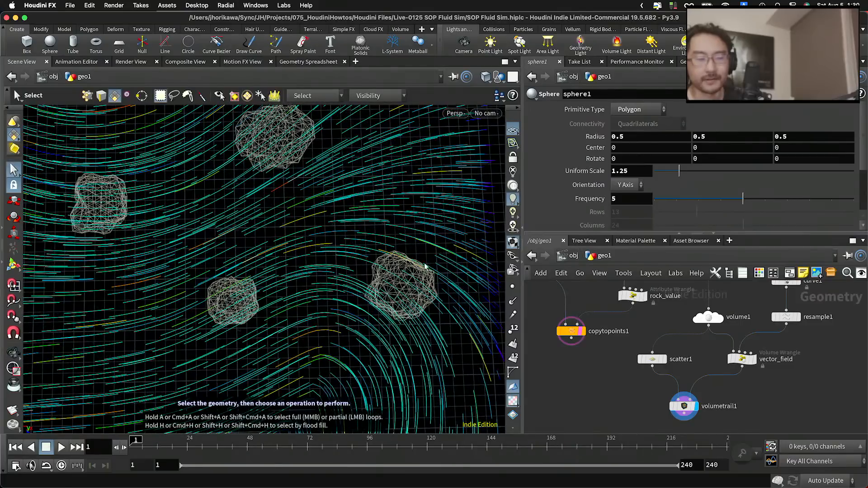
pyautogui.scroll(-4, 294, 281)
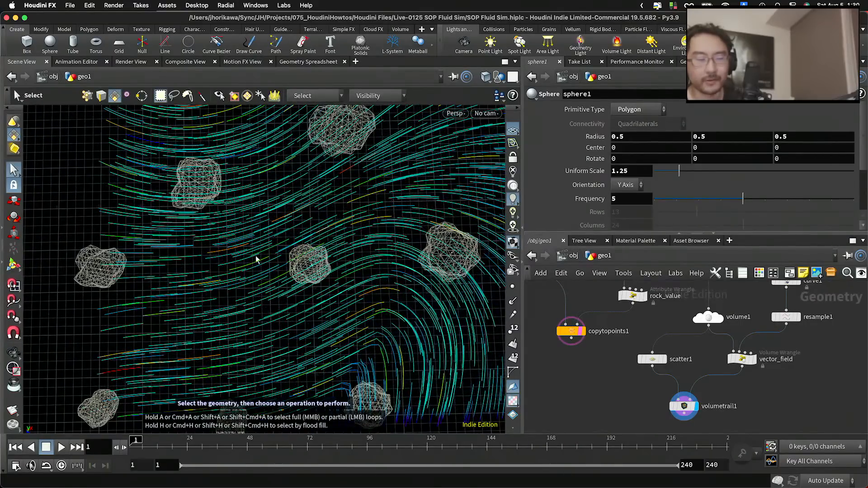
pyautogui.moveTo(334, 254); pyautogui.dragTo(284, 258)
pyautogui.moveTo(284, 258); pyautogui.dragTo(324, 240, button='right')
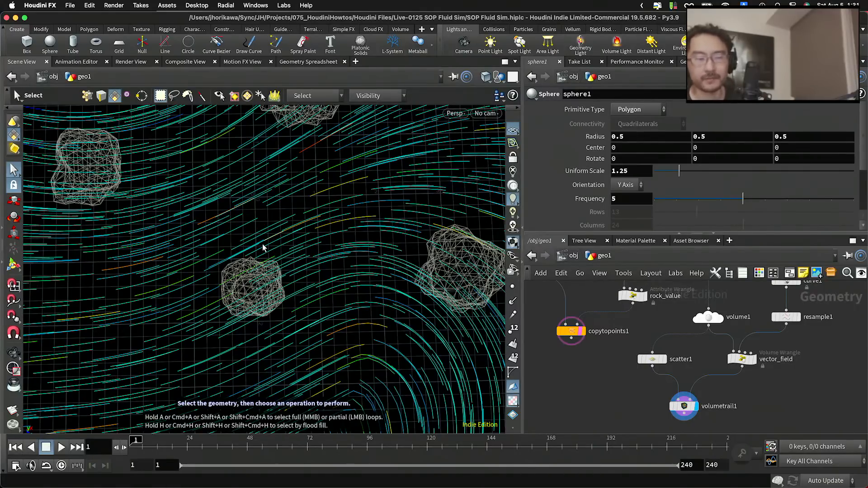
pyautogui.keyDown('alt'); pyautogui.moveTo(263, 248); pyautogui.dragTo(226, 257, button='right'); pyautogui.keyUp('alt')
pyautogui.keyDown('alt'); pyautogui.moveTo(227, 258); pyautogui.dragTo(331, 229, button='middle'); pyautogui.keyUp('alt')
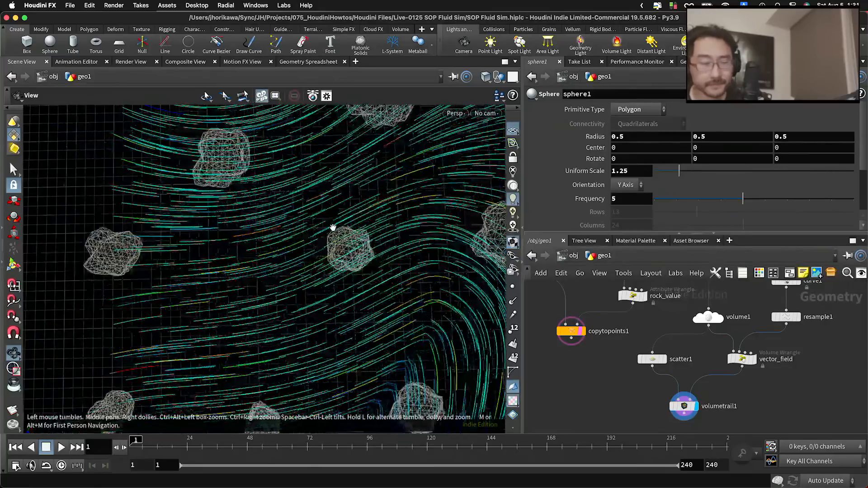
pyautogui.keyDown('alt'); pyautogui.moveTo(331, 229); pyautogui.dragTo(300, 238, button='right'); pyautogui.keyUp('alt')
pyautogui.keyDown('alt'); pyautogui.moveTo(300, 239); pyautogui.dragTo(312, 238, button='middle'); pyautogui.keyUp('alt')
pyautogui.press('s')
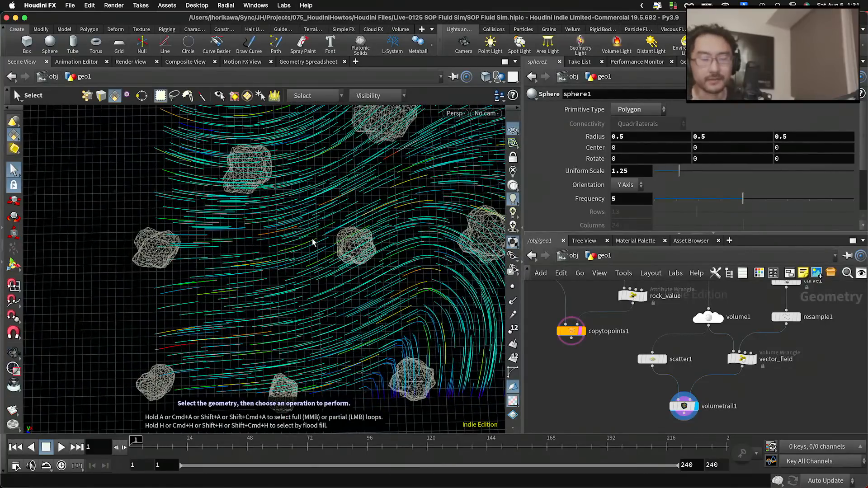
pyautogui.keyDown('alt'); pyautogui.moveTo(267, 152); pyautogui.dragTo(269, 235, button='middle'); pyautogui.keyUp('alt')
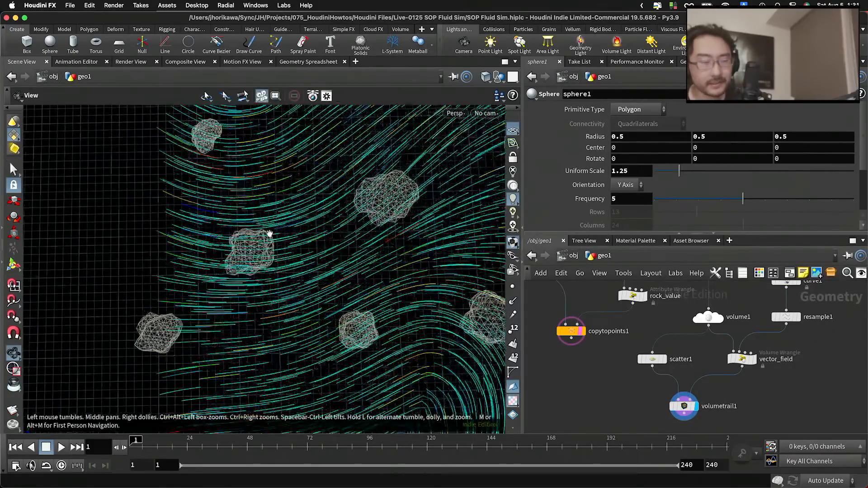
pyautogui.keyDown('alt'); pyautogui.moveTo(270, 234); pyautogui.dragTo(363, 215, button='right'); pyautogui.keyUp('alt')
pyautogui.keyDown('alt'); pyautogui.moveTo(432, 194); pyautogui.dragTo(319, 286, button='middle'); pyautogui.keyUp('alt')
pyautogui.keyDown('alt'); pyautogui.moveTo(319, 286); pyautogui.dragTo(299, 279, button='right'); pyautogui.keyUp('alt')
pyautogui.keyDown('alt'); pyautogui.moveTo(299, 278); pyautogui.dragTo(289, 212, button='middle'); pyautogui.keyUp('alt')
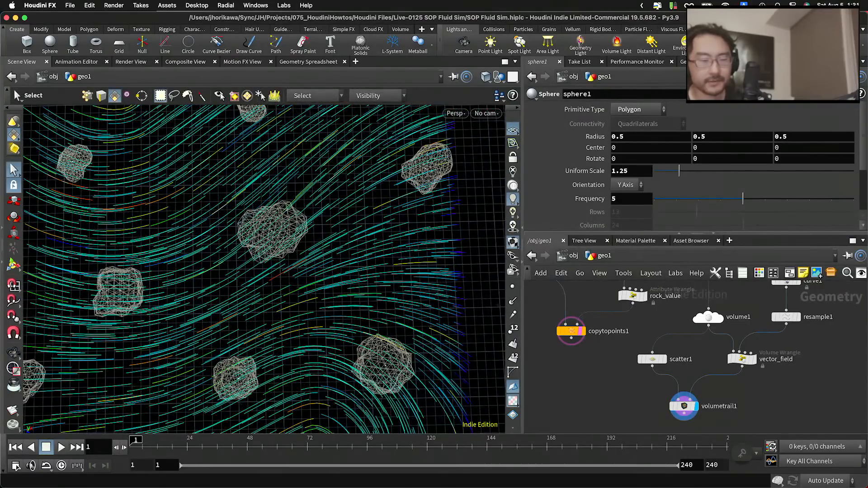
# Switch to Clip Studio Paint and sketch a curved purple arrow on an empty area of the canvas below the existing diagram.
pyautogui.hotkey('ctrl', 'Up')
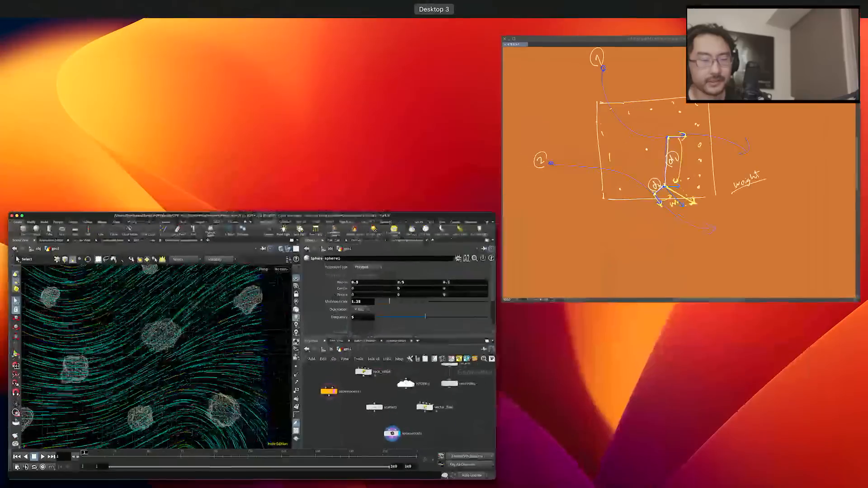
pyautogui.click(642, 158)
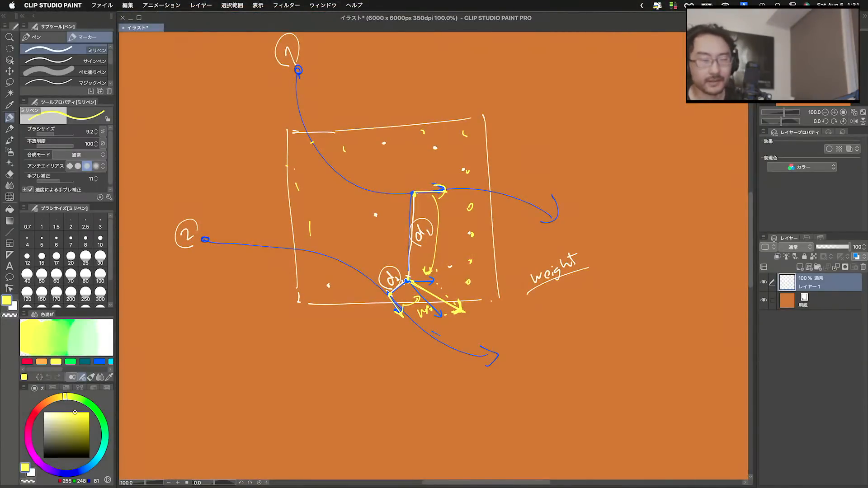
pyautogui.scroll(-10, 527, 261)
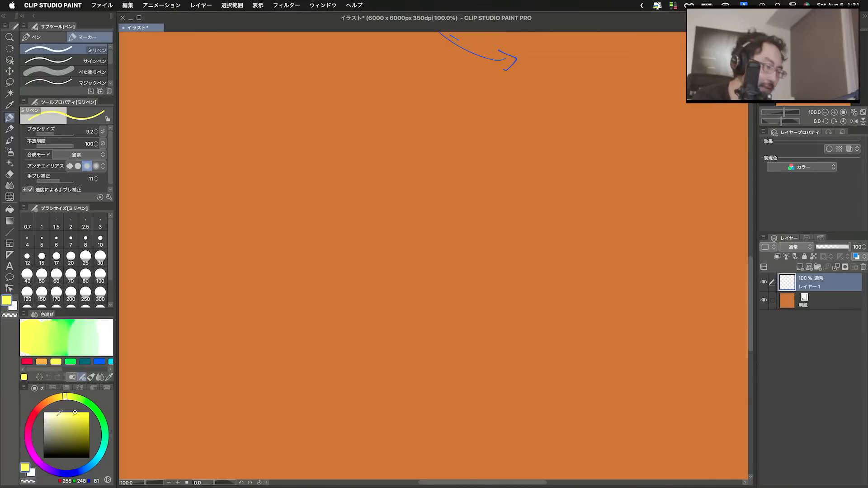
pyautogui.moveTo(60, 414); pyautogui.dragTo(39, 398)
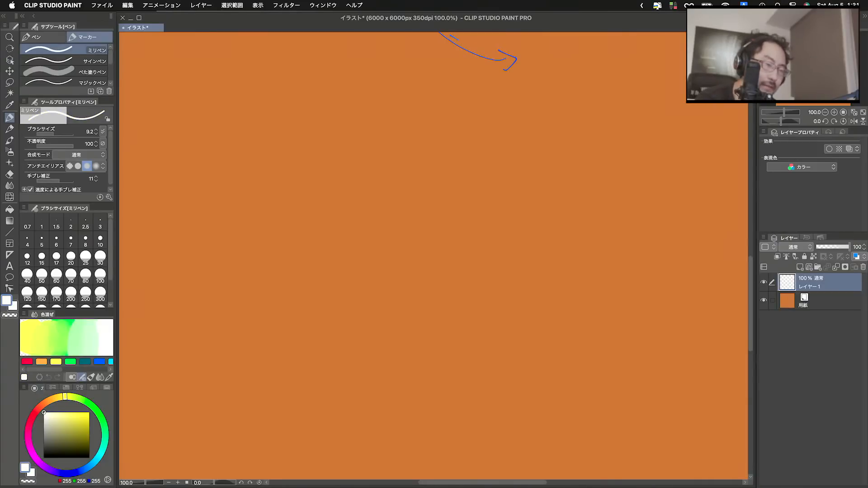
pyautogui.click(62, 474)
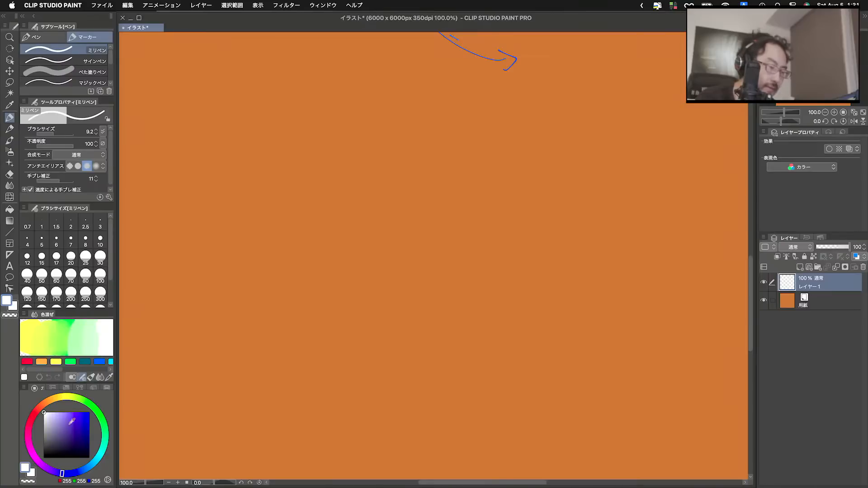
pyautogui.click(68, 412)
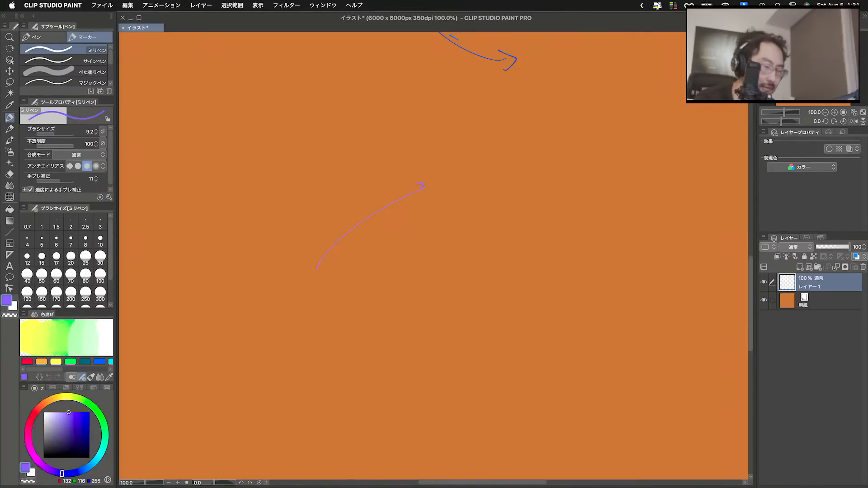
# Change the pen colour to cyan and draw four roughly parallel curved flow arrows along the purple one.
pyautogui.click(89, 413)
pyautogui.click(97, 459)
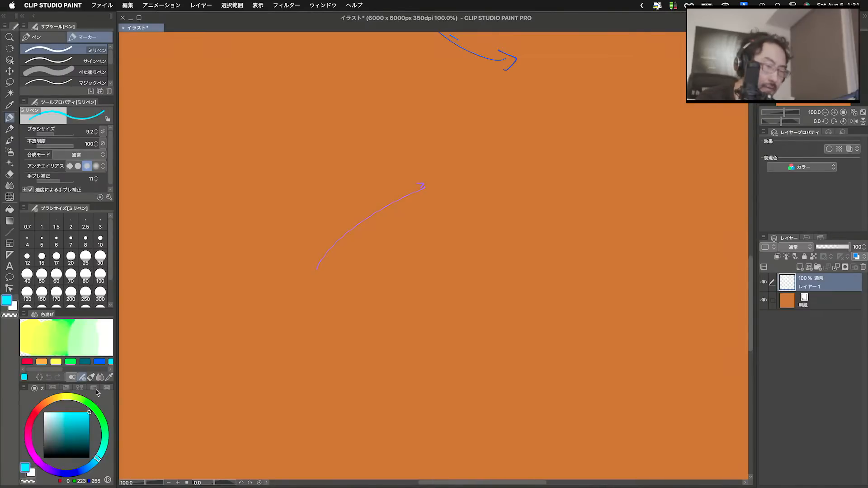
pyautogui.moveTo(311, 274)
pyautogui.mouseDown()
pyautogui.moveTo(358, 219)
pyautogui.moveTo(419, 192)
pyautogui.mouseUp()
pyautogui.moveTo(318, 286)
pyautogui.mouseDown()
pyautogui.moveTo(438, 203)
pyautogui.moveTo(413, 242)
pyautogui.moveTo(446, 227)
pyautogui.mouseUp()
pyautogui.moveTo(332, 325)
pyautogui.mouseDown()
pyautogui.moveTo(479, 246)
pyautogui.moveTo(468, 259)
pyautogui.mouseUp()
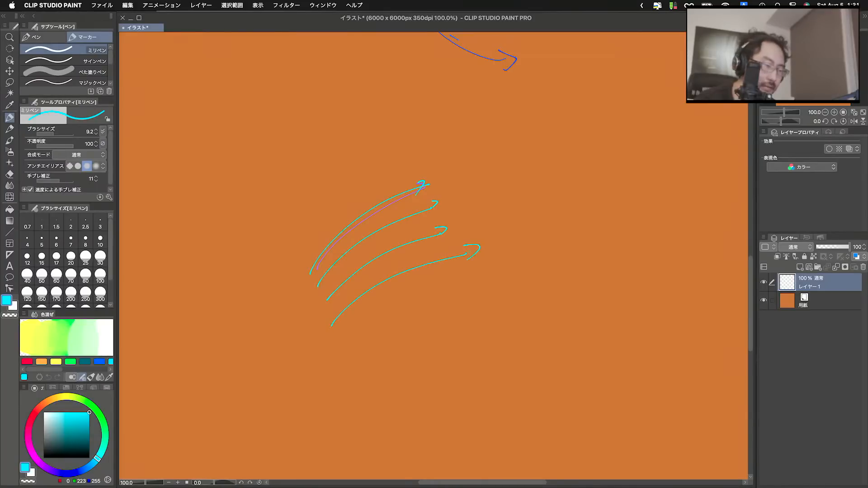
# Change the pen colour to white and draw a hatched circle over the middle of the cyan arrows as the rock.
pyautogui.moveTo(46, 415); pyautogui.dragTo(40, 397)
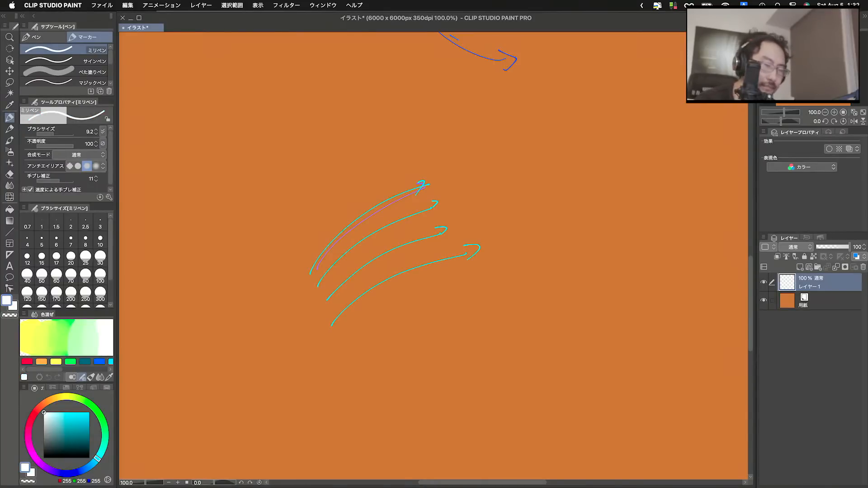
pyautogui.moveTo(368, 286)
pyautogui.mouseDown()
pyautogui.moveTo(368, 226)
pyautogui.moveTo(389, 280)
pyautogui.moveTo(355, 286)
pyautogui.mouseUp()
pyautogui.moveTo(347, 235)
pyautogui.mouseDown()
pyautogui.moveTo(342, 274)
pyautogui.moveTo(351, 277)
pyautogui.mouseUp()
pyautogui.moveTo(367, 229); pyautogui.dragTo(358, 284)
pyautogui.moveTo(381, 228)
pyautogui.mouseDown()
pyautogui.moveTo(364, 286)
pyautogui.moveTo(371, 284)
pyautogui.mouseUp()
pyautogui.moveTo(394, 235); pyautogui.dragTo(390, 289)
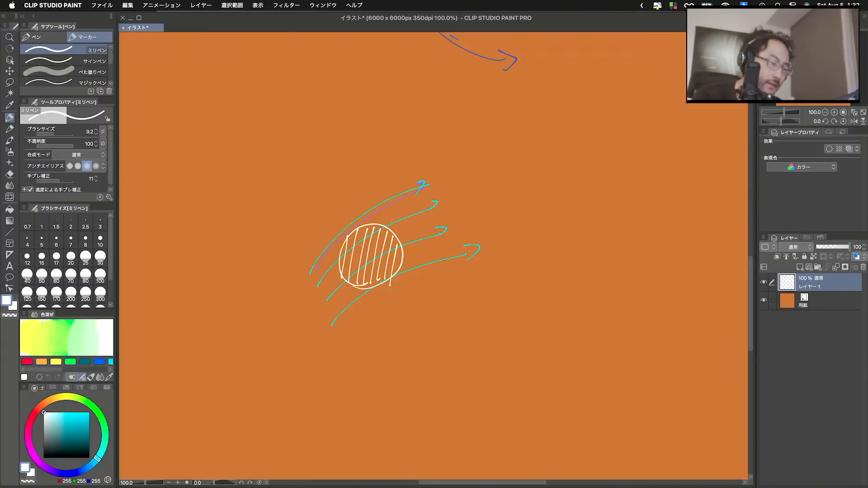
# Set the pen colour to bright yellow, undoing the stray stroke drawn beforehand.
pyautogui.click(64, 397)
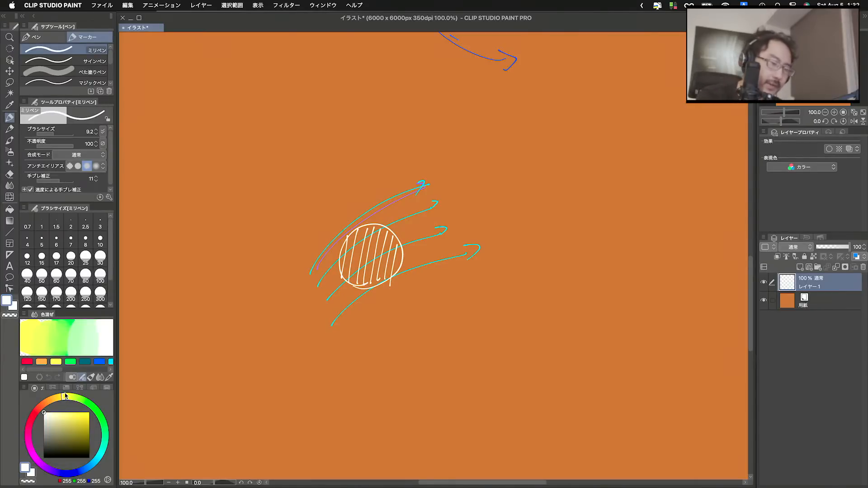
pyautogui.moveTo(298, 299)
pyautogui.mouseDown()
pyautogui.moveTo(324, 252)
pyautogui.moveTo(378, 214)
pyautogui.moveTo(408, 209)
pyautogui.mouseUp()
pyautogui.press('super+z')
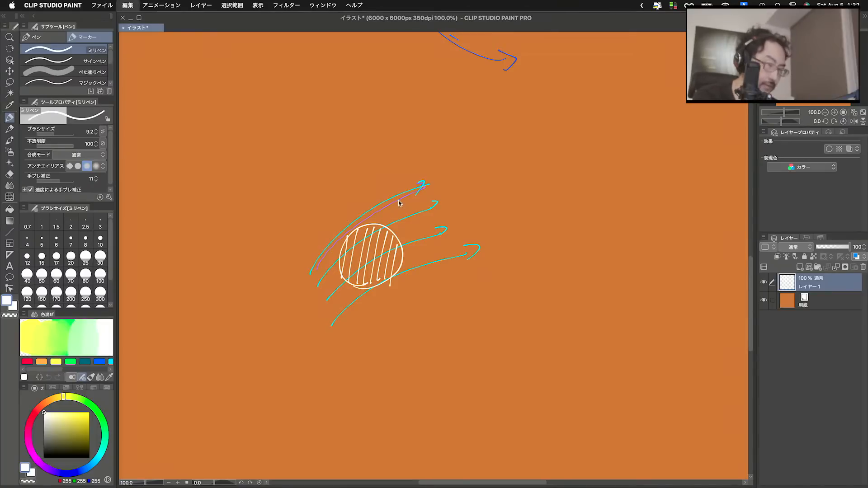
pyautogui.click(89, 412)
# Try drawing four yellow arrows that bend around the hatched circle, and undo them.
pyautogui.moveTo(307, 282)
pyautogui.mouseDown()
pyautogui.moveTo(323, 259)
pyautogui.moveTo(427, 195)
pyautogui.mouseUp()
pyautogui.moveTo(311, 298)
pyautogui.mouseDown()
pyautogui.moveTo(356, 223)
pyautogui.moveTo(442, 212)
pyautogui.mouseUp()
pyautogui.moveTo(320, 316)
pyautogui.mouseDown()
pyautogui.moveTo(454, 215)
pyautogui.moveTo(368, 303)
pyautogui.moveTo(470, 246)
pyautogui.mouseUp()
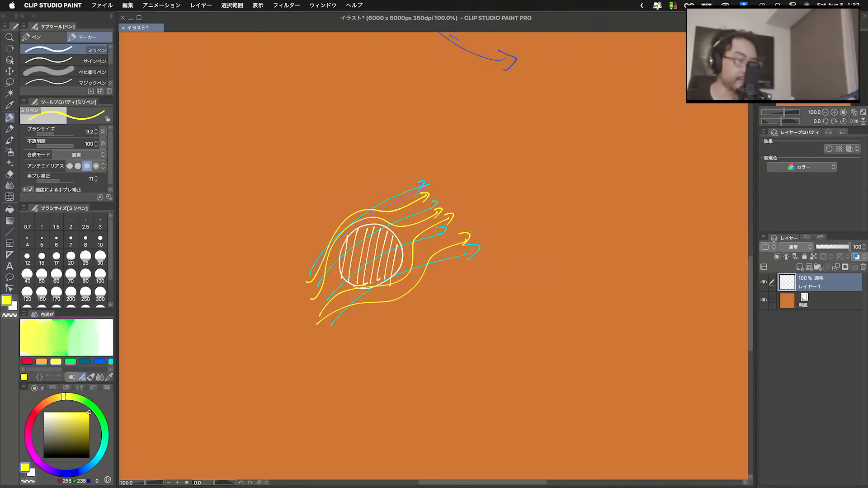
pyautogui.press('super+z')
pyautogui.press('super+z')
pyautogui.press('super+z')
pyautogui.press('super+z')
pyautogui.press('super+z')
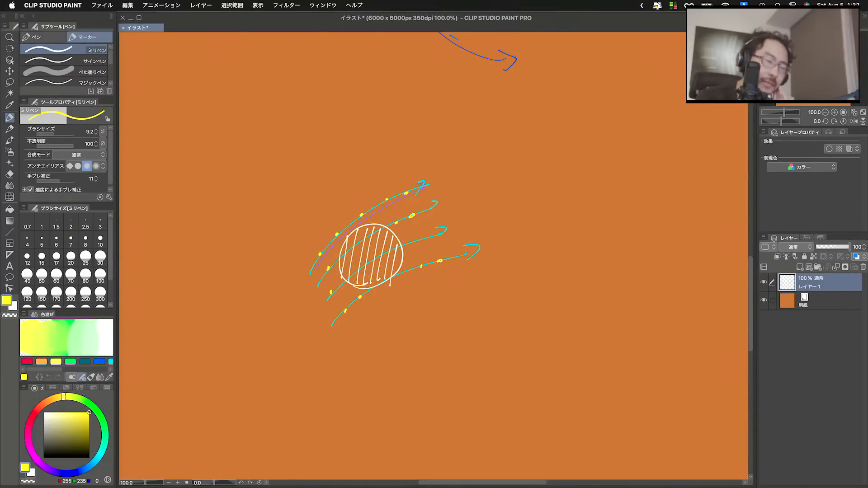
# Add yellow dots along the cyan arrows and a yellow outline around the hatched circle, and return to Houdini.
pyautogui.moveTo(355, 283)
pyautogui.mouseDown()
pyautogui.moveTo(342, 244)
pyautogui.moveTo(394, 223)
pyautogui.moveTo(401, 278)
pyautogui.moveTo(344, 274)
pyautogui.moveTo(389, 224)
pyautogui.mouseUp()
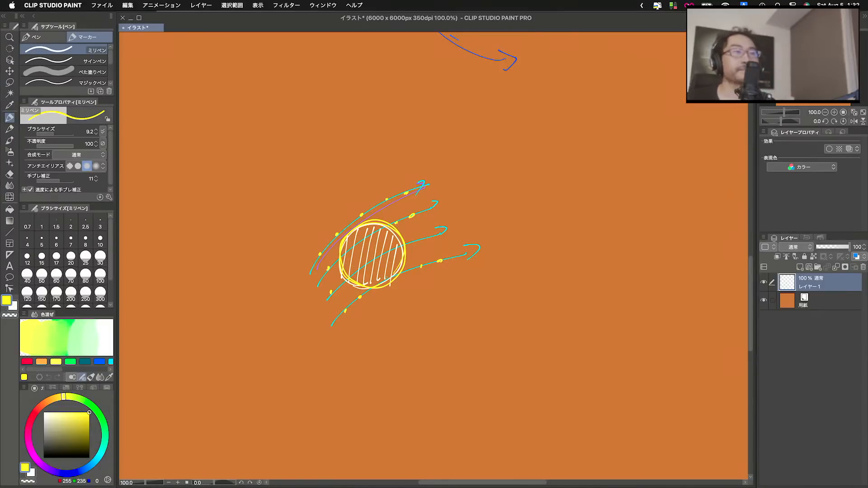
pyautogui.press('super+Tab')
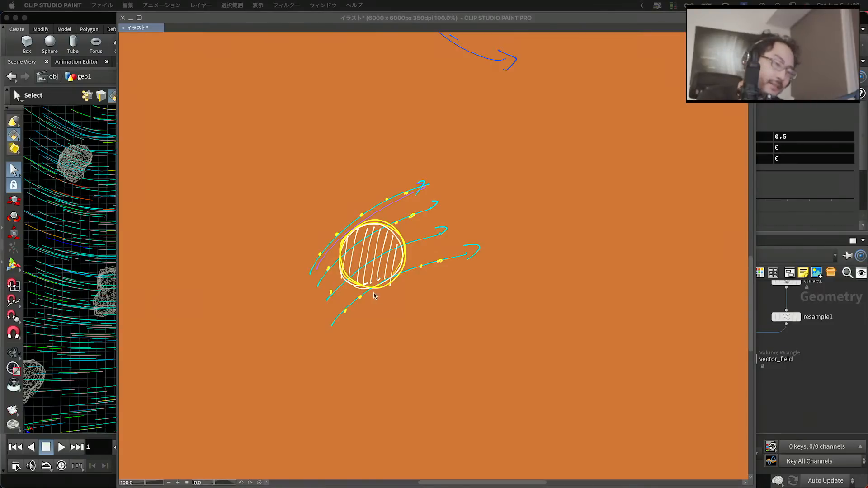
# Mark a yellow point just below the hatched circle and draw yellow arrows pointing outward around the circle's edge.
pyautogui.click(360, 301)
pyautogui.moveTo(359, 300); pyautogui.dragTo(364, 299)
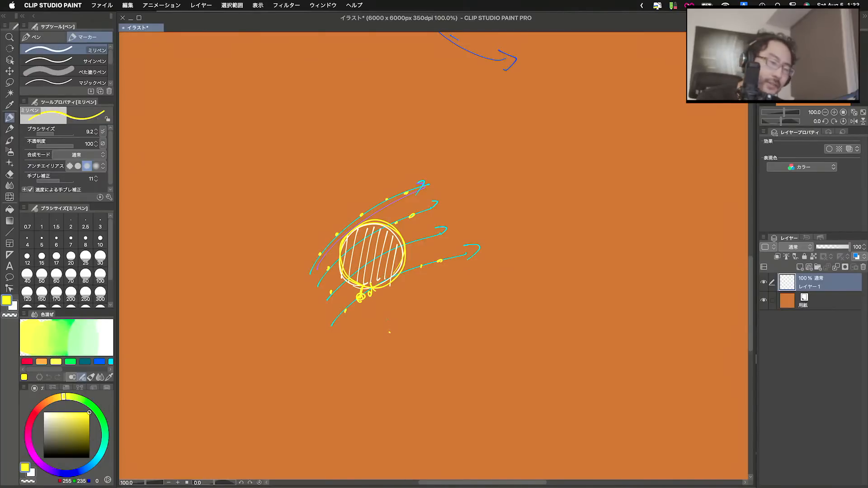
pyautogui.moveTo(359, 304); pyautogui.dragTo(362, 312)
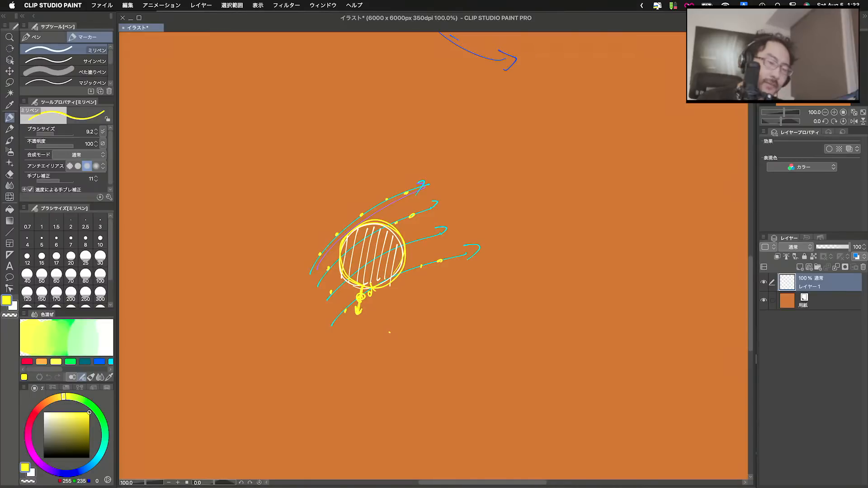
pyautogui.moveTo(384, 287)
pyautogui.mouseDown()
pyautogui.moveTo(387, 303)
pyautogui.moveTo(390, 297)
pyautogui.mouseUp()
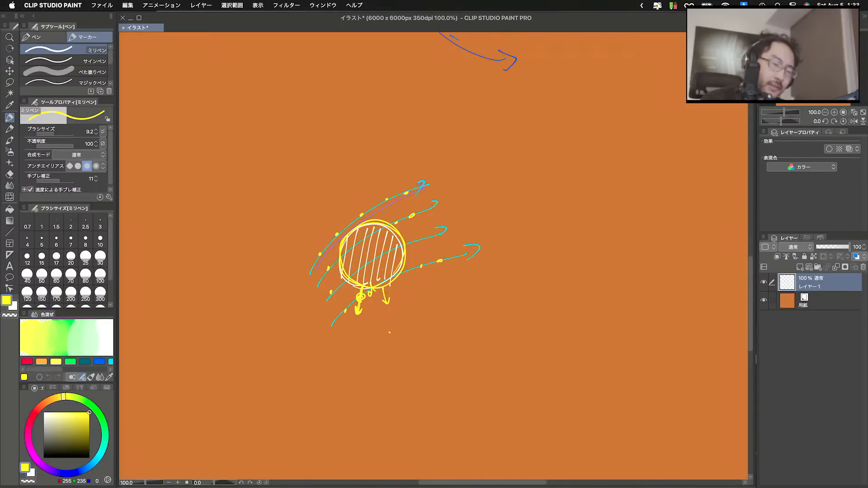
pyautogui.moveTo(406, 258); pyautogui.dragTo(432, 262)
pyautogui.moveTo(355, 206); pyautogui.dragTo(362, 204)
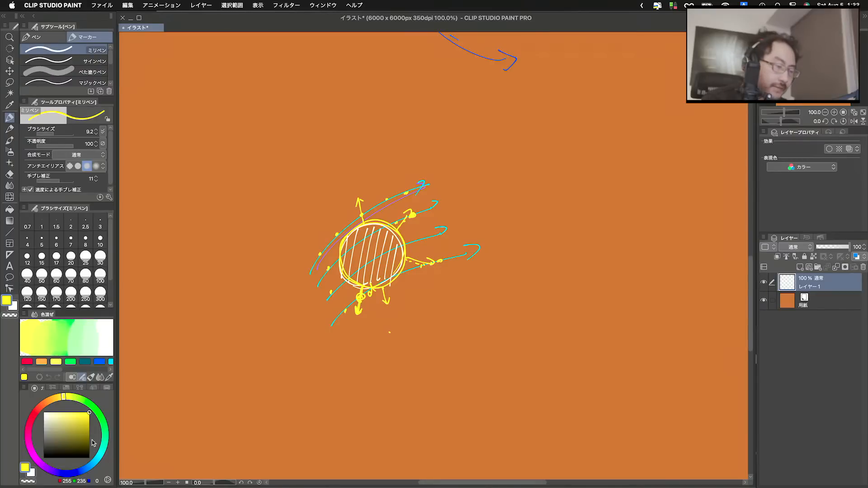
# Change the pen colour to blue and draw and circle two arrows near the circle's upper-right edge, one along the flow and one outward.
pyautogui.click(74, 473)
pyautogui.moveTo(409, 217); pyautogui.dragTo(447, 204)
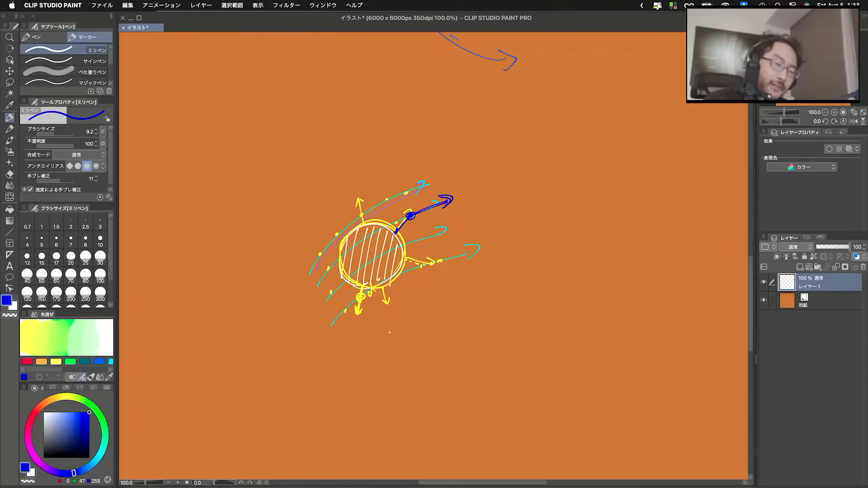
pyautogui.moveTo(399, 228); pyautogui.dragTo(414, 206)
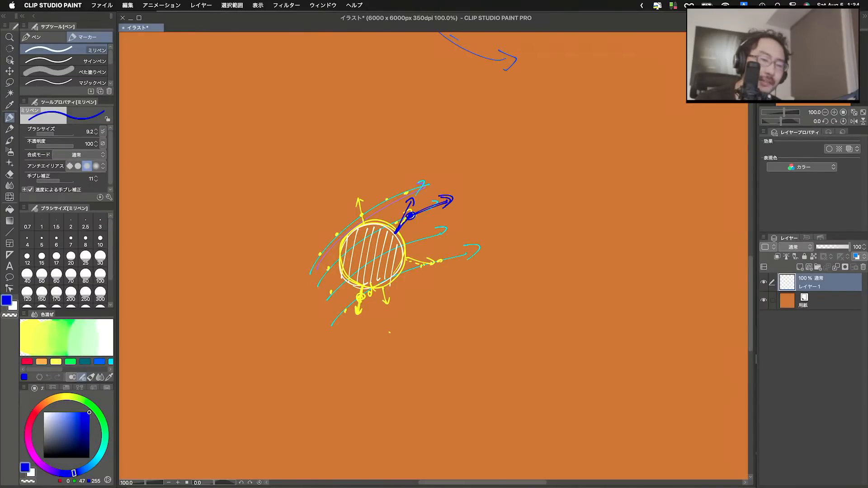
pyautogui.moveTo(394, 233)
pyautogui.mouseDown()
pyautogui.moveTo(411, 195)
pyautogui.moveTo(425, 216)
pyautogui.mouseUp()
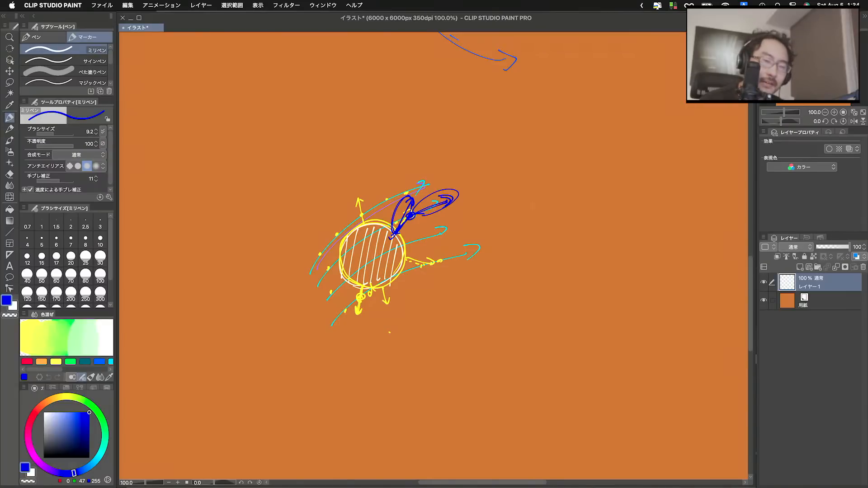
# Draw two blue arrows from a shared point in the empty area beside the diagram, add the projection line and label it "+a".
pyautogui.moveTo(534, 204)
pyautogui.mouseDown()
pyautogui.moveTo(555, 164)
pyautogui.moveTo(575, 185)
pyautogui.mouseUp()
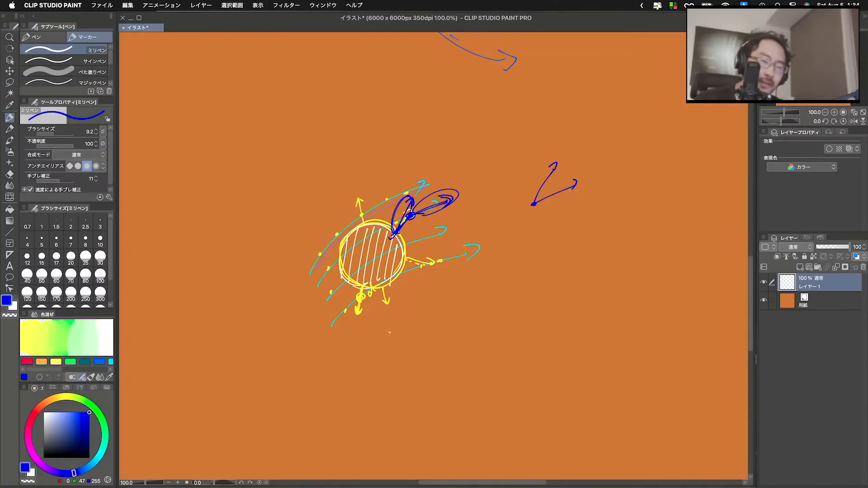
pyautogui.moveTo(534, 204)
pyautogui.mouseDown()
pyautogui.moveTo(579, 182)
pyautogui.moveTo(572, 189)
pyautogui.moveTo(564, 178)
pyautogui.mouseUp()
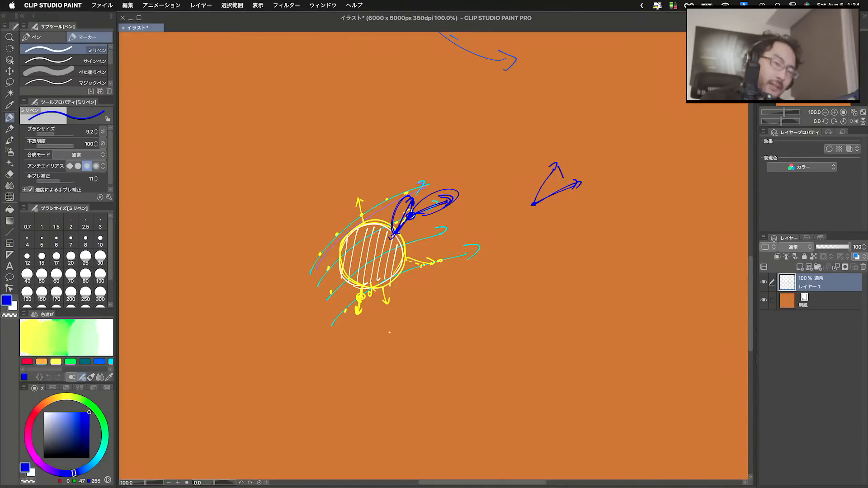
pyautogui.moveTo(535, 204)
pyautogui.mouseDown()
pyautogui.moveTo(556, 204)
pyautogui.moveTo(568, 192)
pyautogui.mouseUp()
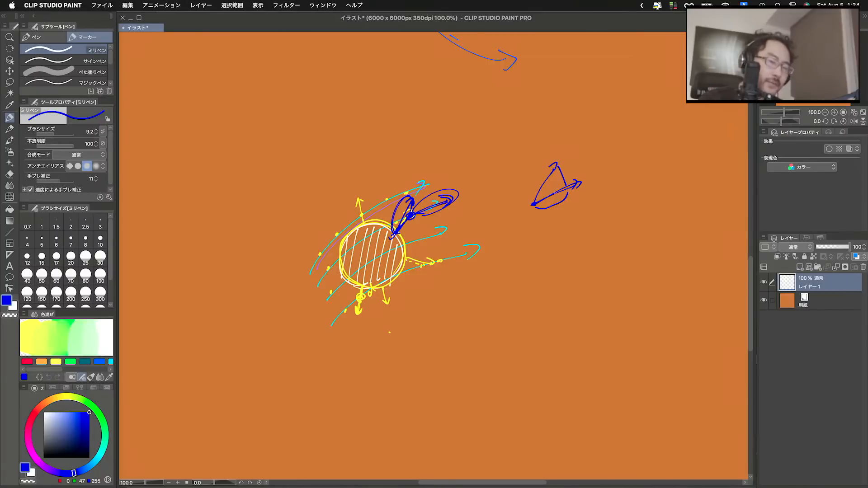
pyautogui.moveTo(537, 205); pyautogui.dragTo(548, 207)
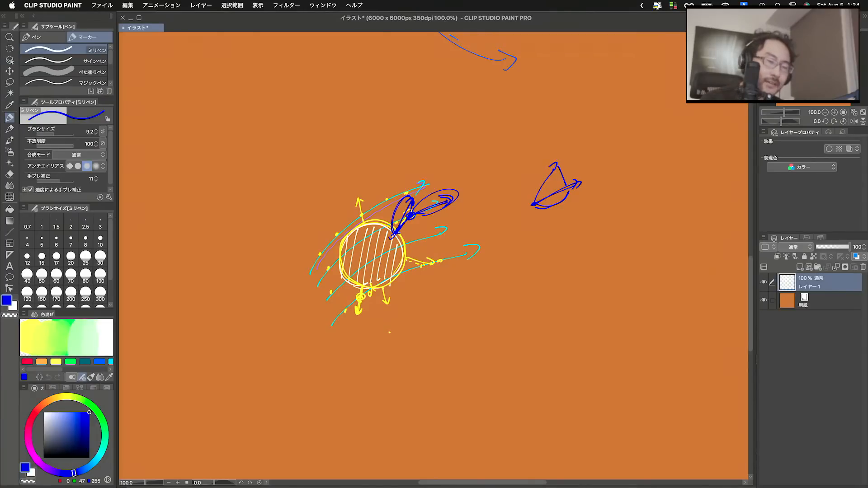
pyautogui.moveTo(552, 222); pyautogui.dragTo(559, 217)
pyautogui.moveTo(554, 215)
pyautogui.mouseDown()
pyautogui.moveTo(558, 225)
pyautogui.moveTo(574, 214)
pyautogui.moveTo(562, 211)
pyautogui.moveTo(574, 215)
pyautogui.mouseUp()
pyautogui.click(579, 217)
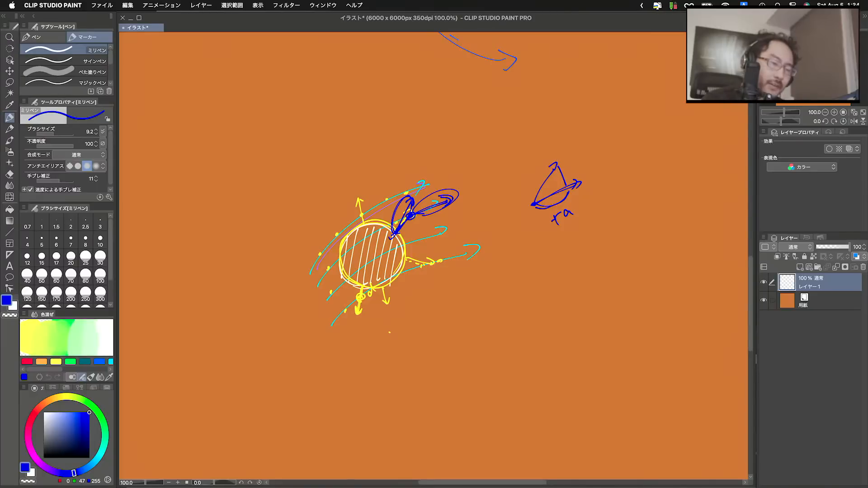
# Mark a blue point beside the circle's left edge and draw an outward arrow and a flow-direction arrow there.
pyautogui.click(329, 268)
pyautogui.moveTo(342, 262)
pyautogui.mouseDown()
pyautogui.moveTo(315, 263)
pyautogui.moveTo(322, 265)
pyautogui.mouseUp()
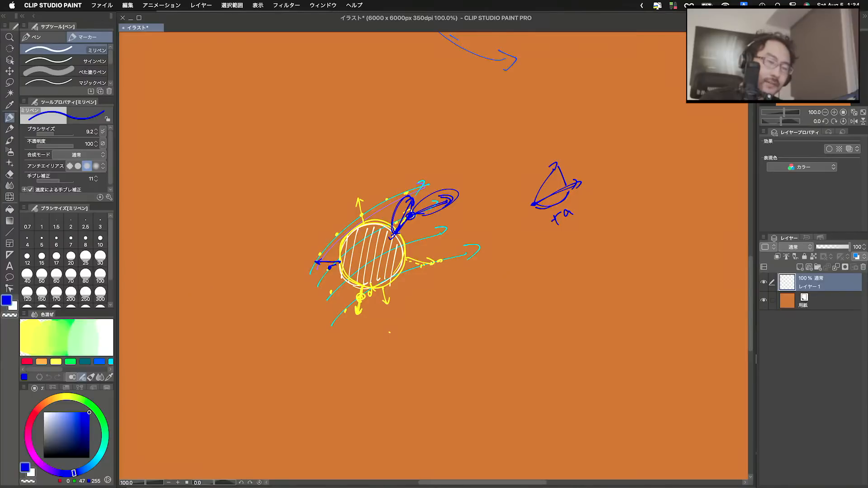
pyautogui.moveTo(333, 266); pyautogui.dragTo(352, 252)
# Draw two opposing blue arrows below the first pair with a projection labelled "-a < 0", and extend the "+a" label with "> 0".
pyautogui.moveTo(564, 281)
pyautogui.mouseDown()
pyautogui.moveTo(514, 279)
pyautogui.moveTo(586, 268)
pyautogui.moveTo(615, 252)
pyautogui.mouseUp()
pyautogui.moveTo(606, 254); pyautogui.dragTo(612, 258)
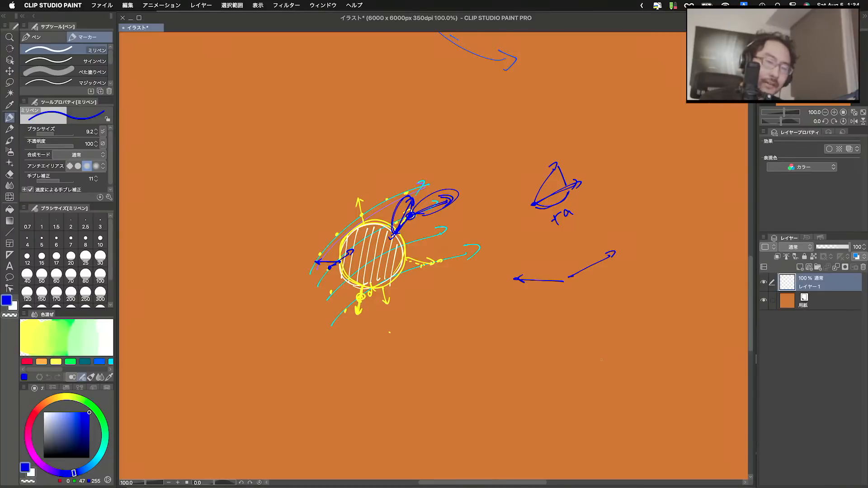
pyautogui.moveTo(564, 282)
pyautogui.mouseDown()
pyautogui.moveTo(525, 307)
pyautogui.moveTo(575, 309)
pyautogui.mouseUp()
pyautogui.moveTo(575, 309); pyautogui.dragTo(616, 282)
pyautogui.click(632, 288)
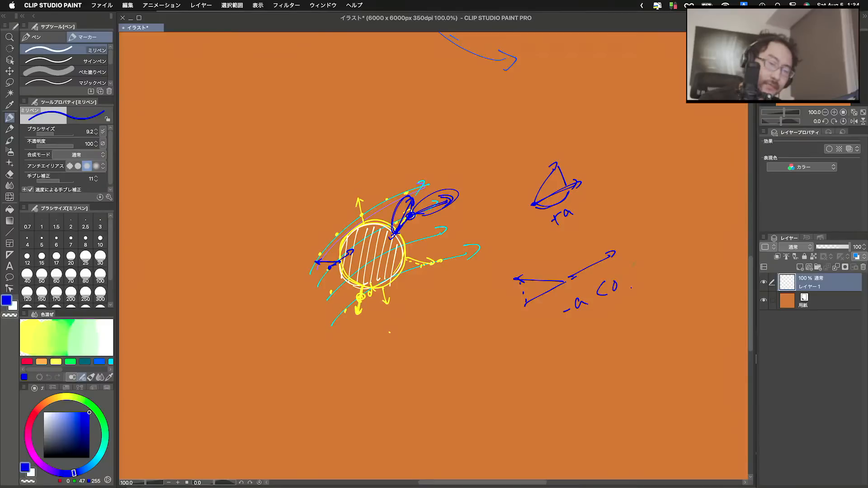
pyautogui.moveTo(588, 200); pyautogui.dragTo(585, 209)
pyautogui.moveTo(602, 195); pyautogui.dragTo(601, 196)
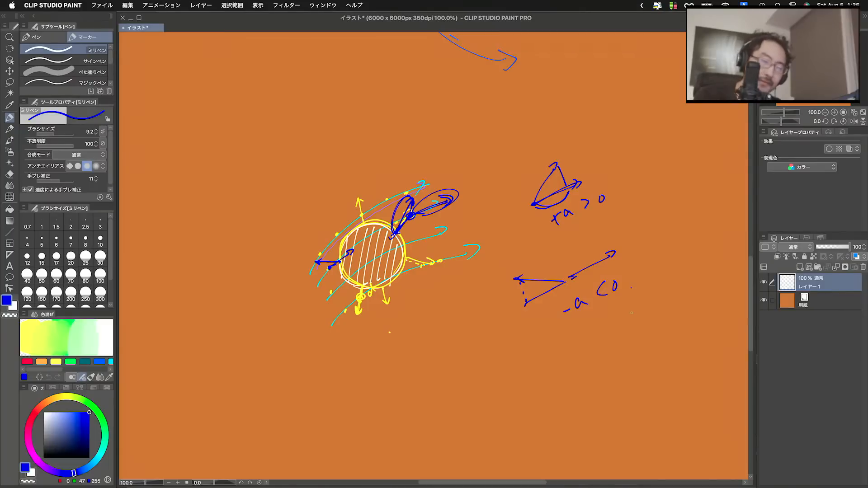
pyautogui.moveTo(565, 301); pyautogui.dragTo(562, 321)
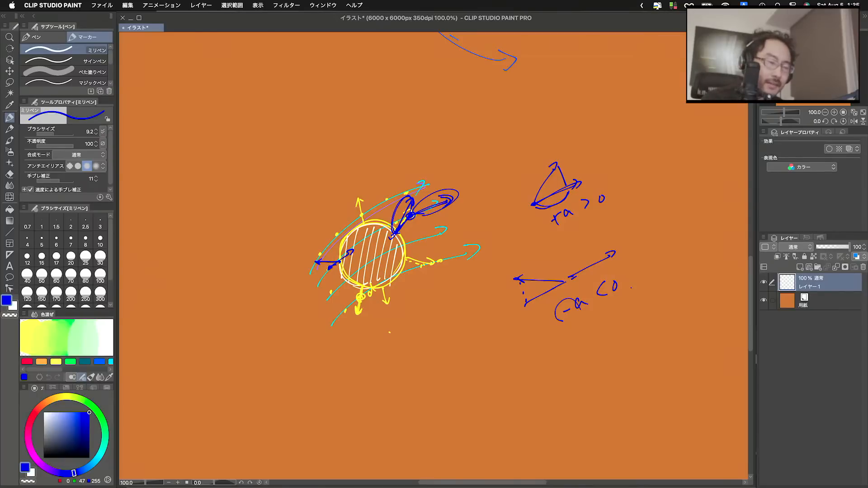
# Add an upward blue arrow at the circle's left edge, a line across its upper-right arrows and a ring around the point below.
pyautogui.moveTo(332, 266); pyautogui.dragTo(333, 242)
pyautogui.moveTo(329, 249); pyautogui.dragTo(337, 247)
pyautogui.moveTo(370, 213); pyautogui.dragTo(427, 221)
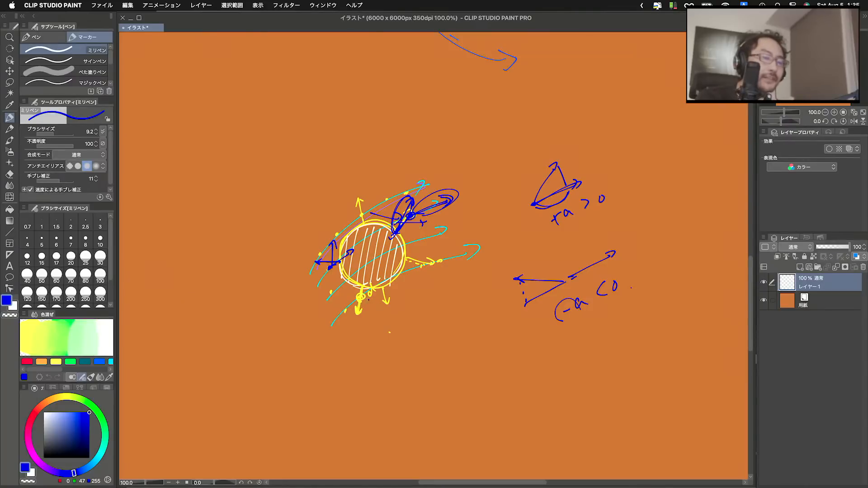
pyautogui.moveTo(373, 289); pyautogui.dragTo(367, 296)
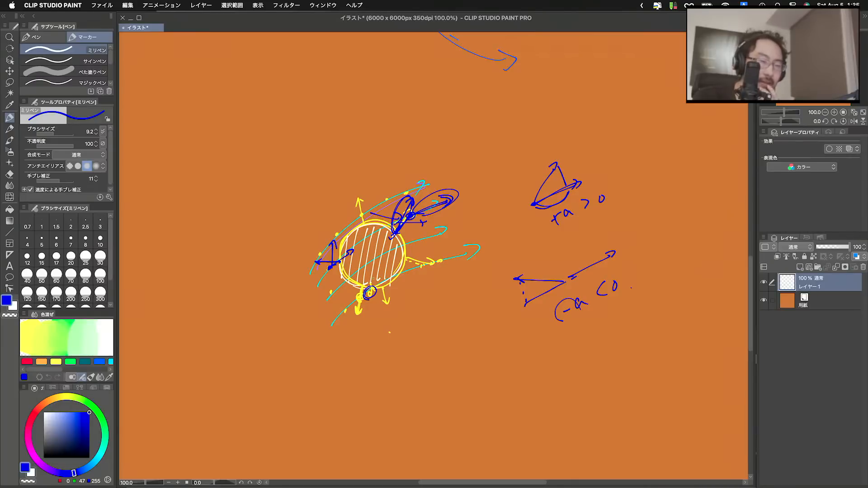
# Erase the hatched circle and all arrows around it, and draw an empty white circle in their place.
pyautogui.moveTo(321, 254)
pyautogui.mouseDown()
pyautogui.moveTo(344, 255)
pyautogui.moveTo(331, 244)
pyautogui.mouseUp()
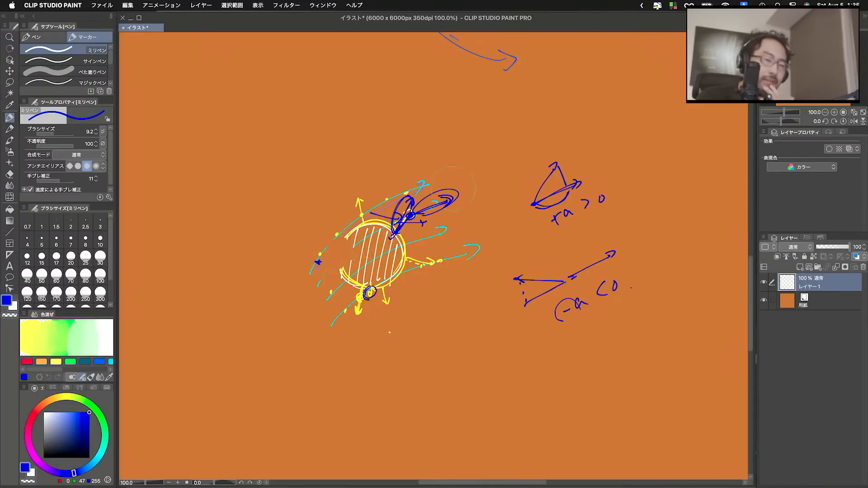
pyautogui.moveTo(424, 205)
pyautogui.mouseDown()
pyautogui.moveTo(411, 223)
pyautogui.moveTo(399, 208)
pyautogui.moveTo(334, 254)
pyautogui.moveTo(457, 192)
pyautogui.moveTo(386, 338)
pyautogui.mouseUp()
pyautogui.press('x')
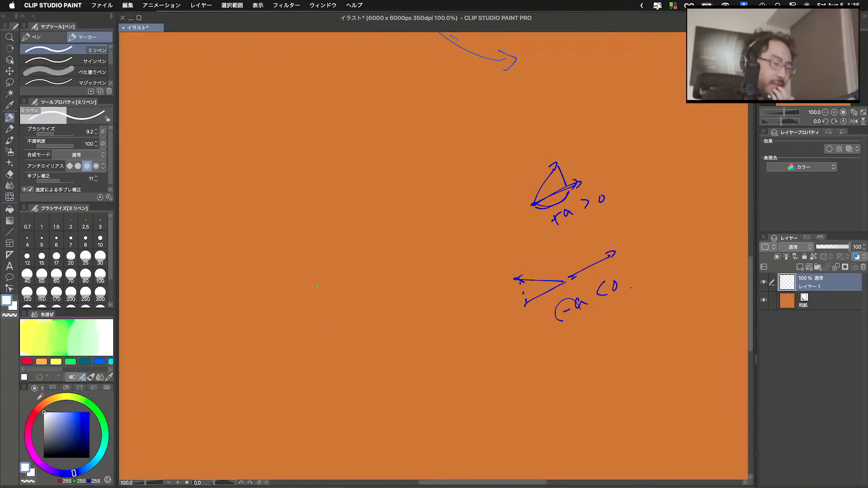
pyautogui.moveTo(338, 293)
pyautogui.mouseDown()
pyautogui.moveTo(366, 209)
pyautogui.moveTo(370, 286)
pyautogui.moveTo(345, 291)
pyautogui.mouseUp()
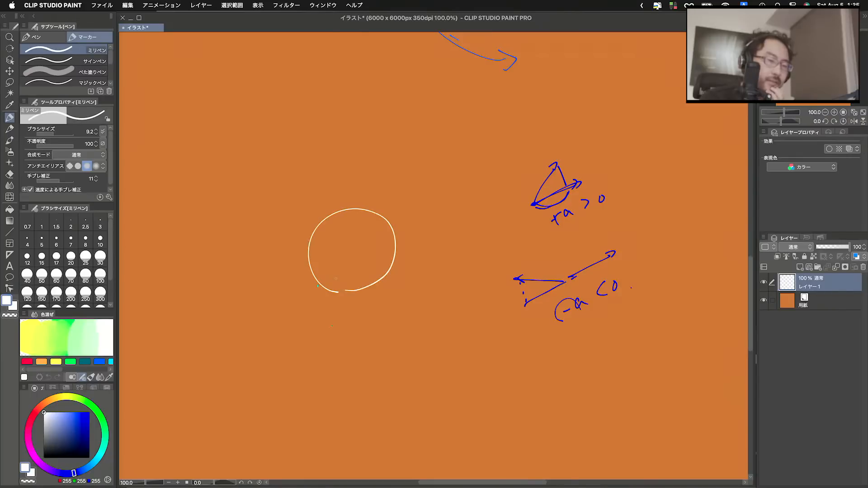
# Switch the pen back to blue and draw four parallel flow arrows running diagonally upward across the white circle.
pyautogui.press('x')
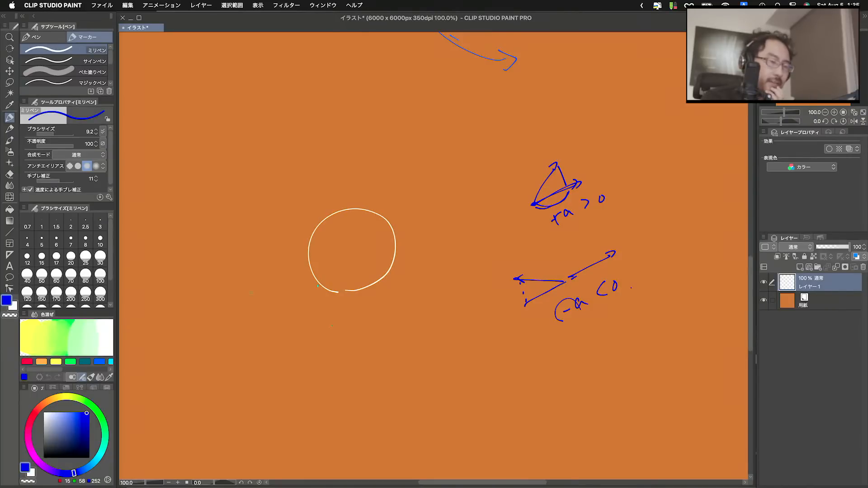
pyautogui.moveTo(246, 296)
pyautogui.mouseDown()
pyautogui.moveTo(295, 256)
pyautogui.moveTo(422, 189)
pyautogui.mouseUp()
pyautogui.moveTo(433, 182); pyautogui.dragTo(439, 190)
pyautogui.moveTo(259, 316)
pyautogui.mouseDown()
pyautogui.moveTo(432, 211)
pyautogui.moveTo(455, 209)
pyautogui.mouseUp()
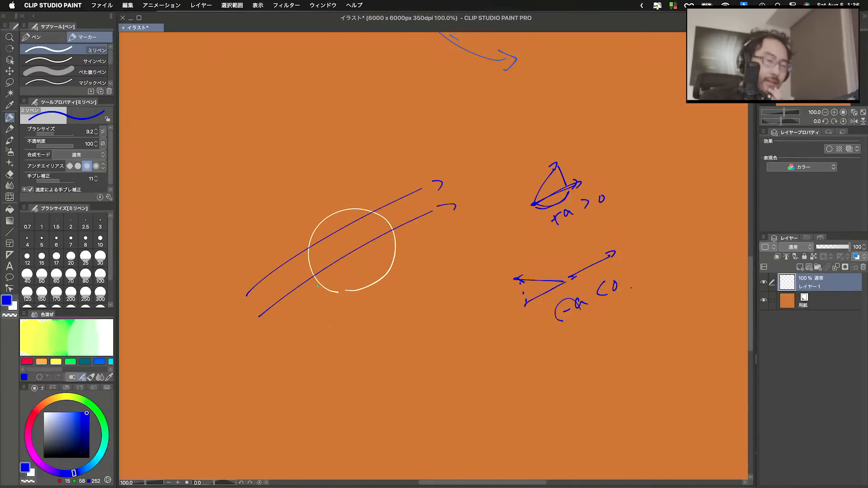
pyautogui.moveTo(283, 331); pyautogui.dragTo(435, 238)
pyautogui.moveTo(450, 230); pyautogui.dragTo(454, 236)
pyautogui.moveTo(244, 267); pyautogui.dragTo(391, 176)
pyautogui.moveTo(406, 163); pyautogui.dragTo(421, 175)
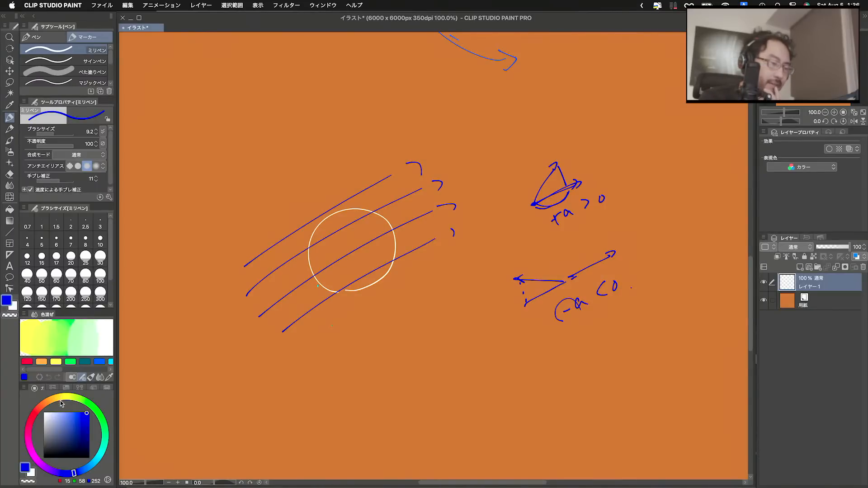
# Mark a white point on the second flow arrow, dot a line to the circle's edge and draw a yellow arrow pointing outward from there.
pyautogui.click(43, 413)
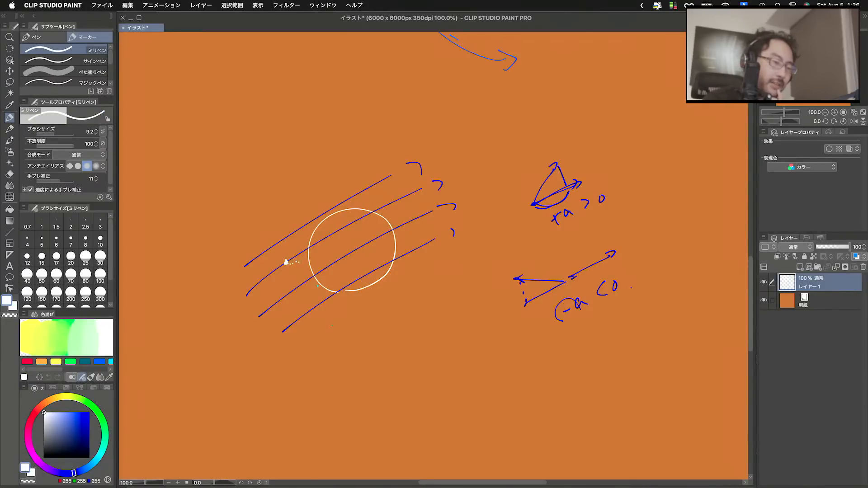
pyautogui.click(64, 395)
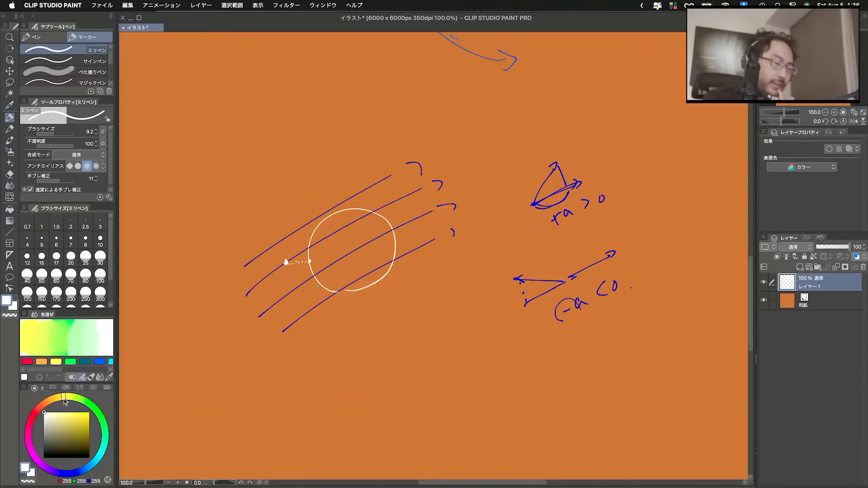
pyautogui.moveTo(310, 262)
pyautogui.mouseDown()
pyautogui.moveTo(282, 270)
pyautogui.moveTo(309, 262)
pyautogui.mouseUp()
pyautogui.click(89, 413)
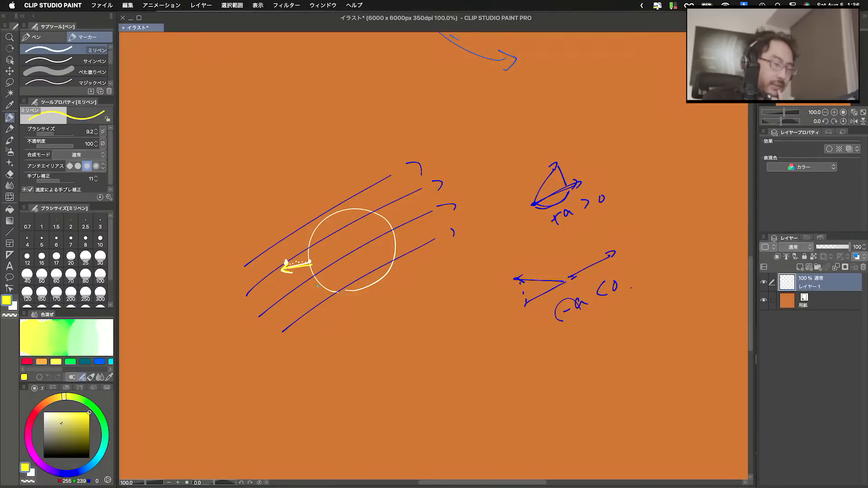
# Change the pen colour to cyan and draw a short arrow from the white point along the flow towards the circle.
pyautogui.click(64, 471)
pyautogui.moveTo(63, 464)
pyautogui.mouseDown()
pyautogui.moveTo(103, 460)
pyautogui.moveTo(103, 447)
pyautogui.mouseUp()
pyautogui.moveTo(286, 262); pyautogui.dragTo(310, 247)
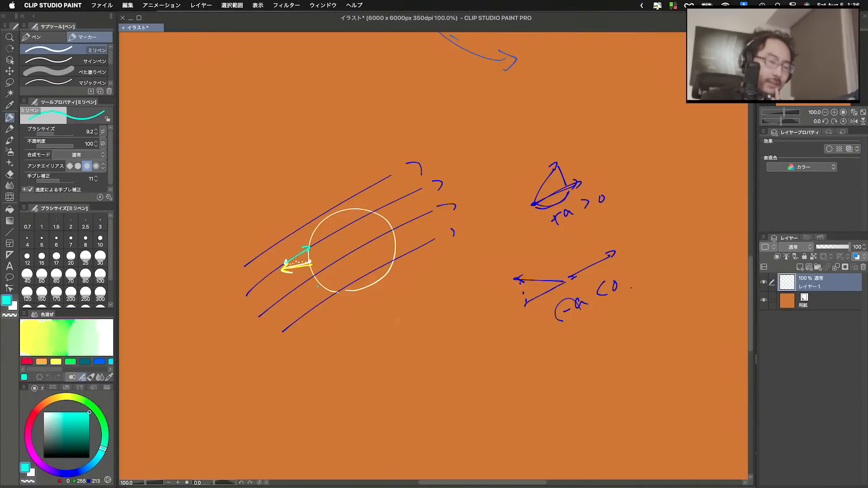
# Draw the cyan arrow and the yellow arrow again below the circle from a common point, with a dashed yellow projection.
pyautogui.moveTo(398, 329); pyautogui.dragTo(427, 314)
pyautogui.moveTo(424, 311); pyautogui.dragTo(431, 313)
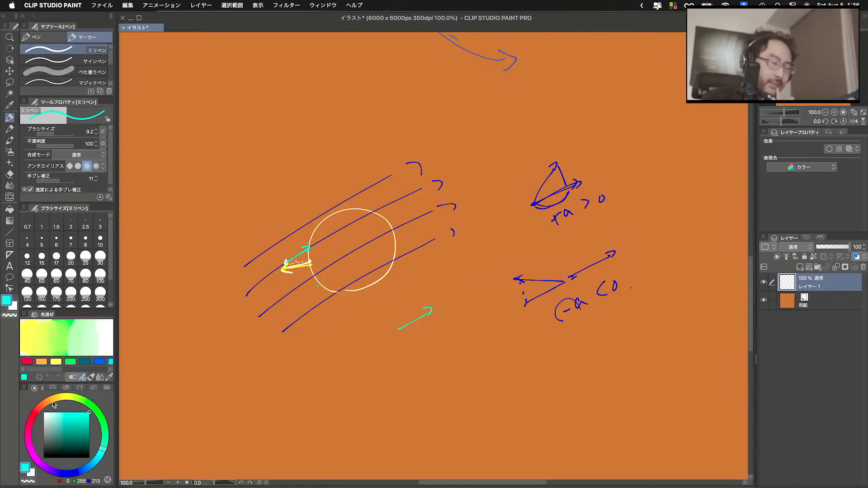
pyautogui.click(65, 396)
pyautogui.moveTo(368, 332); pyautogui.dragTo(398, 329)
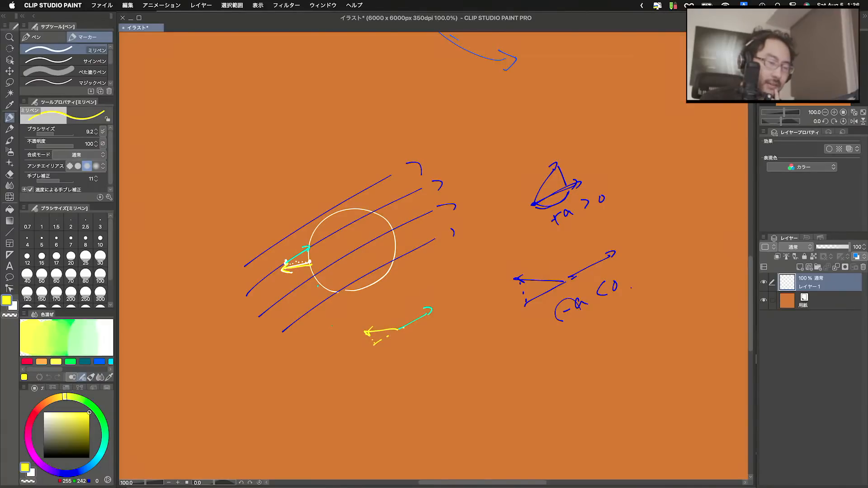
# Write "dot = a < 0" in yellow beside the arrow pair below the circle and draw a box around the "a".
pyautogui.moveTo(406, 350); pyautogui.dragTo(410, 356)
pyautogui.moveTo(413, 346); pyautogui.dragTo(420, 352)
pyautogui.moveTo(415, 344); pyautogui.dragTo(424, 342)
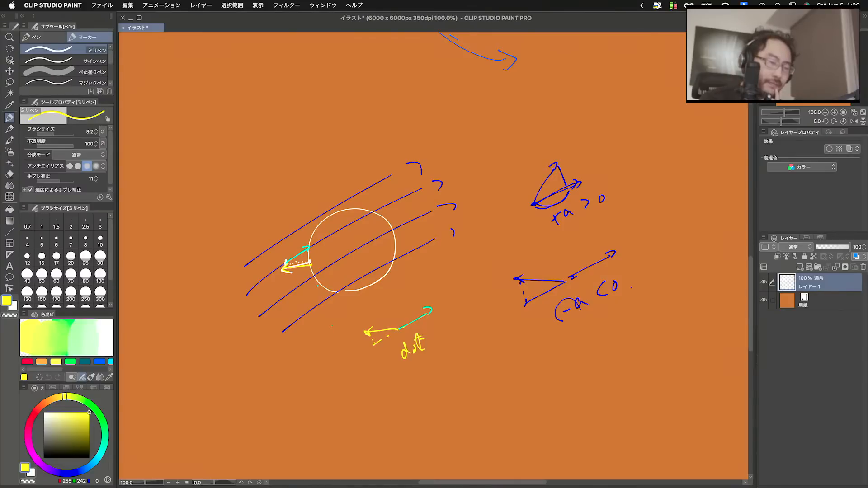
pyautogui.moveTo(433, 337); pyautogui.dragTo(439, 334)
pyautogui.moveTo(435, 342); pyautogui.dragTo(442, 338)
pyautogui.moveTo(451, 327)
pyautogui.mouseDown()
pyautogui.moveTo(446, 343)
pyautogui.moveTo(443, 320)
pyautogui.moveTo(470, 322)
pyautogui.moveTo(483, 306)
pyautogui.mouseUp()
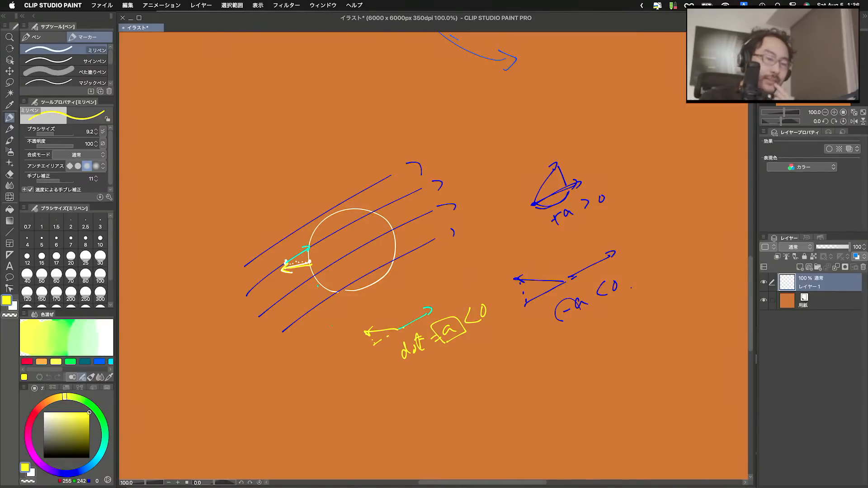
pyautogui.moveTo(436, 337)
pyautogui.mouseDown()
pyautogui.moveTo(465, 318)
pyautogui.moveTo(440, 347)
pyautogui.mouseUp()
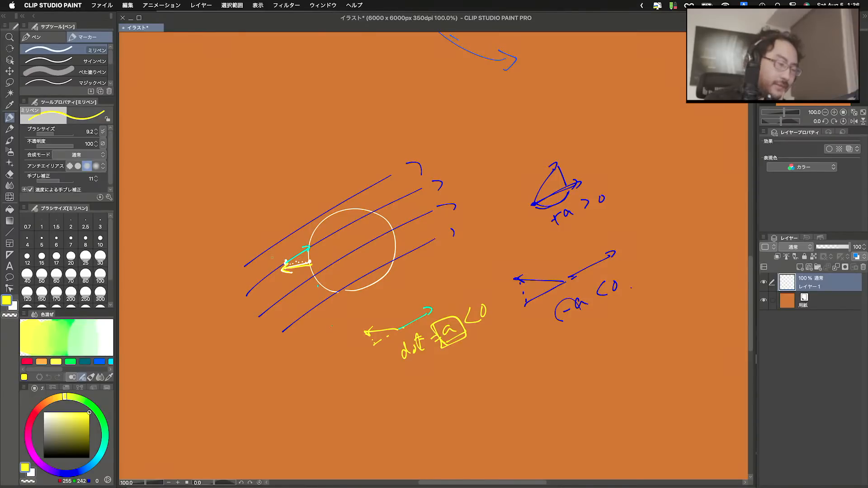
# In green, label the distance between the white point and the circle "d" and trace the upper flow arrow and the circle's outline.
pyautogui.click(88, 401)
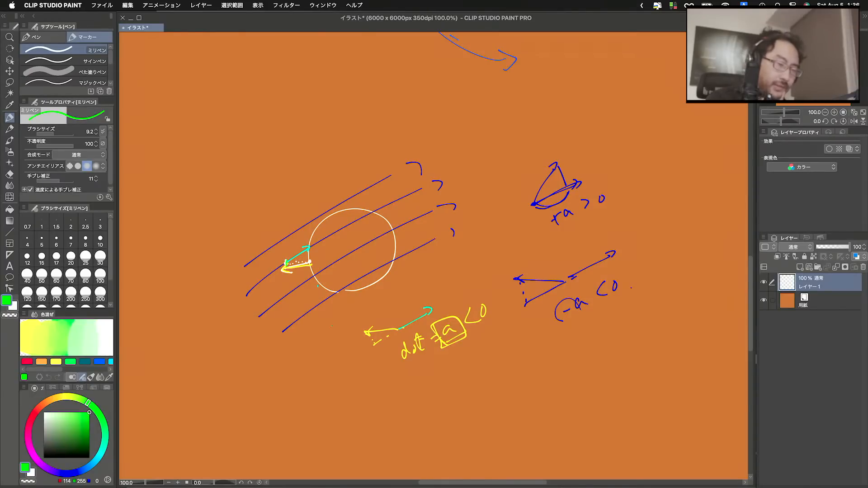
pyautogui.moveTo(300, 262); pyautogui.dragTo(316, 262)
pyautogui.moveTo(295, 259); pyautogui.dragTo(300, 246)
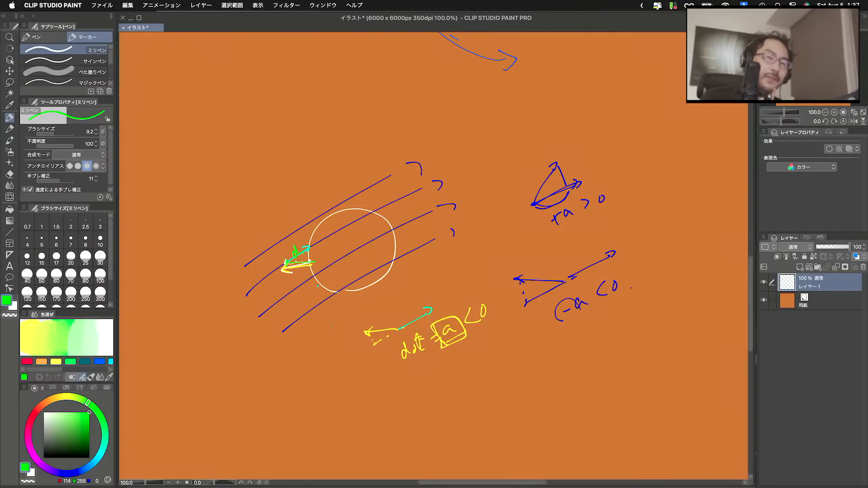
pyautogui.moveTo(234, 267); pyautogui.dragTo(418, 175)
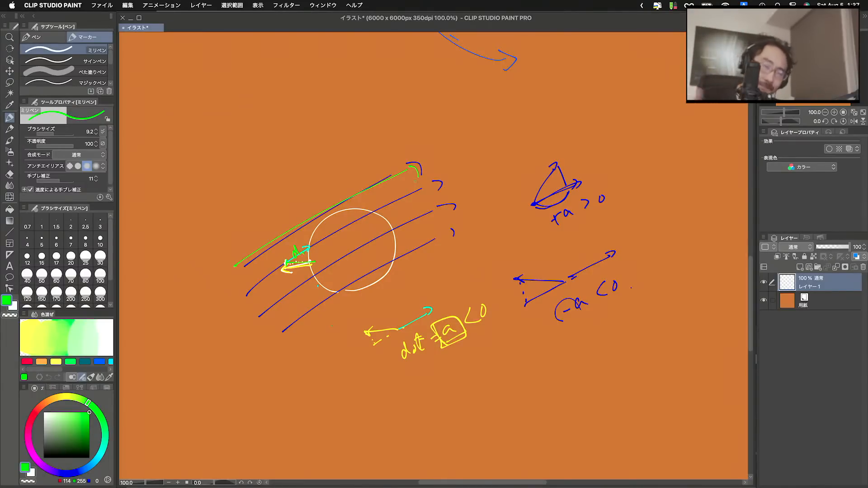
pyautogui.moveTo(348, 288)
pyautogui.mouseDown()
pyautogui.moveTo(395, 237)
pyautogui.moveTo(387, 281)
pyautogui.mouseUp()
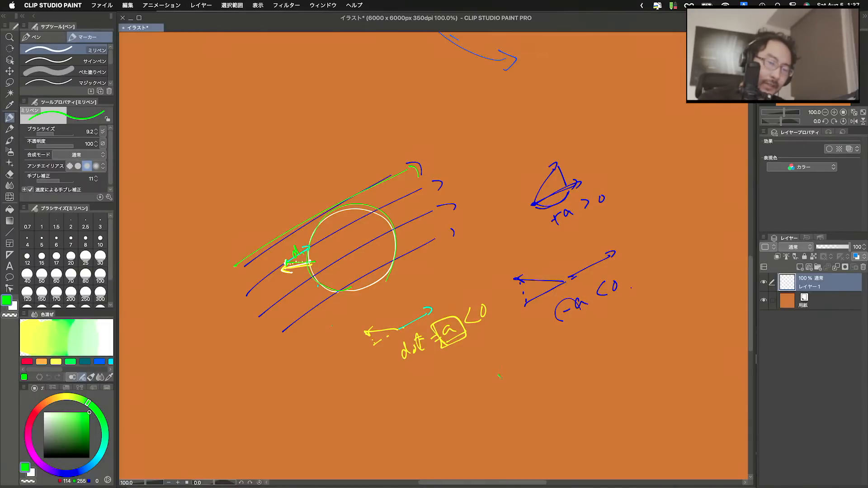
# Write "w = 1/d" in green below the blue notes, with a double-underlined "w × a" beneath it.
pyautogui.moveTo(499, 368); pyautogui.dragTo(528, 362)
pyautogui.moveTo(522, 368); pyautogui.dragTo(554, 348)
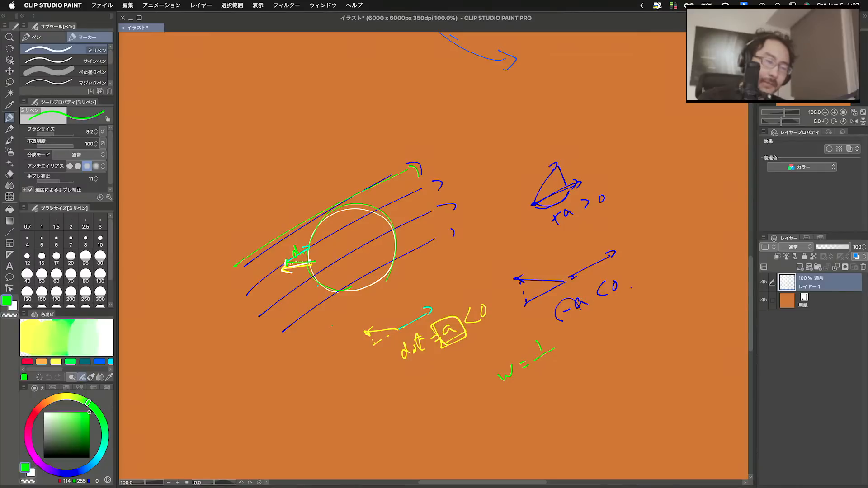
pyautogui.moveTo(553, 363); pyautogui.dragTo(562, 362)
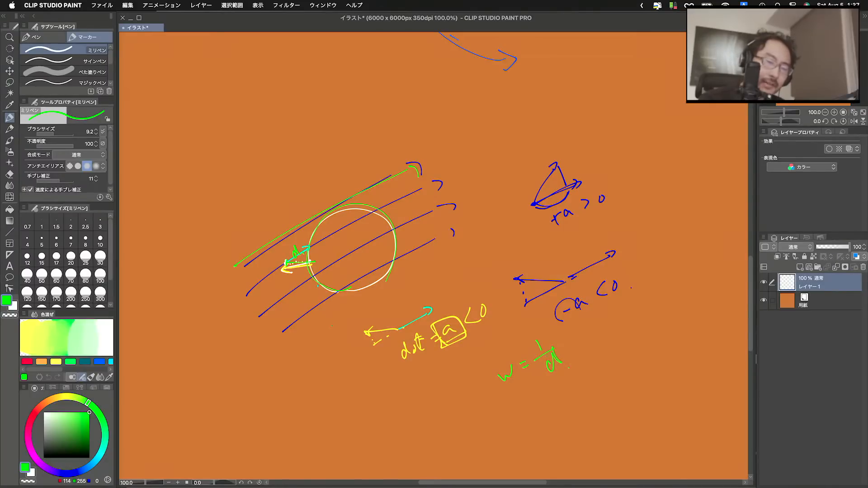
pyautogui.moveTo(518, 412); pyautogui.dragTo(550, 405)
pyautogui.moveTo(550, 397)
pyautogui.mouseDown()
pyautogui.moveTo(545, 405)
pyautogui.moveTo(578, 388)
pyautogui.mouseUp()
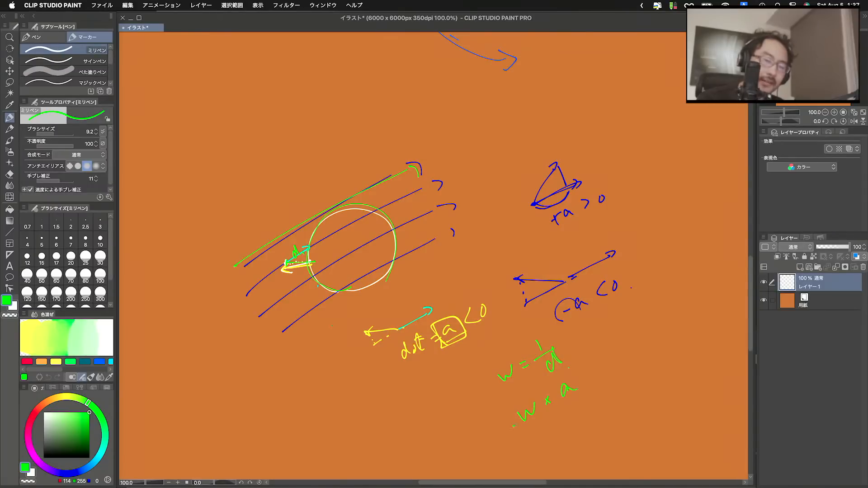
pyautogui.moveTo(515, 421); pyautogui.dragTo(585, 392)
pyautogui.moveTo(520, 429); pyautogui.dragTo(586, 398)
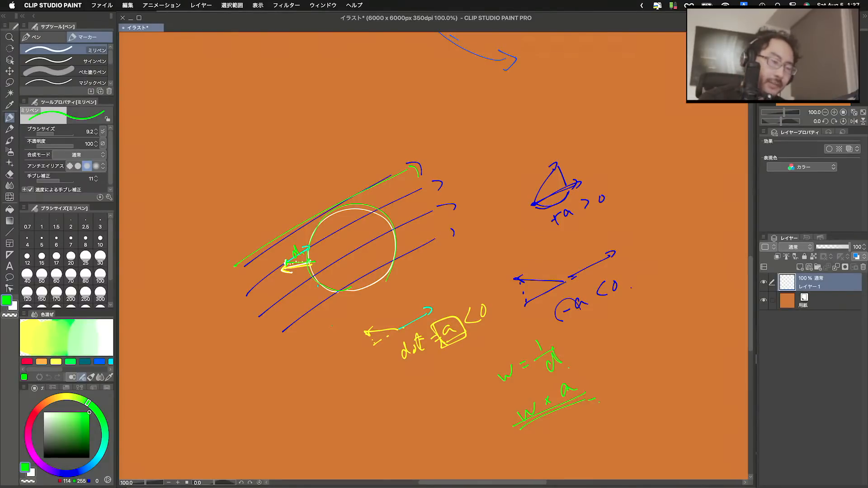
# Change the pen colour to orange-yellow, retrace the outward arrow at the circle's upstream edge and label it "N".
pyautogui.moveTo(67, 399); pyautogui.dragTo(57, 398)
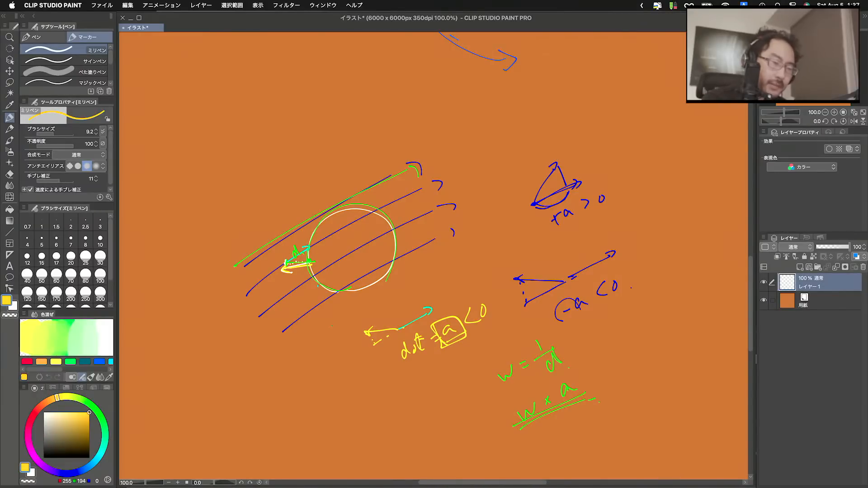
pyautogui.moveTo(312, 262); pyautogui.dragTo(272, 262)
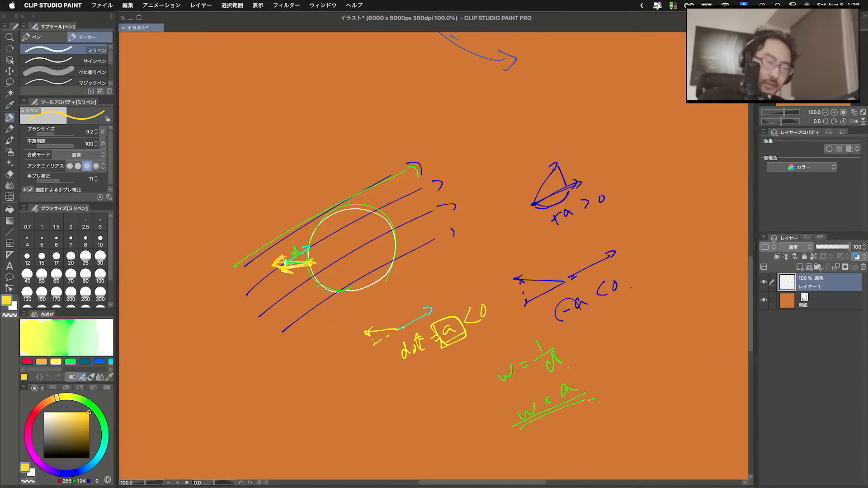
pyautogui.moveTo(256, 256)
pyautogui.mouseDown()
pyautogui.moveTo(271, 267)
pyautogui.moveTo(266, 241)
pyautogui.mouseUp()
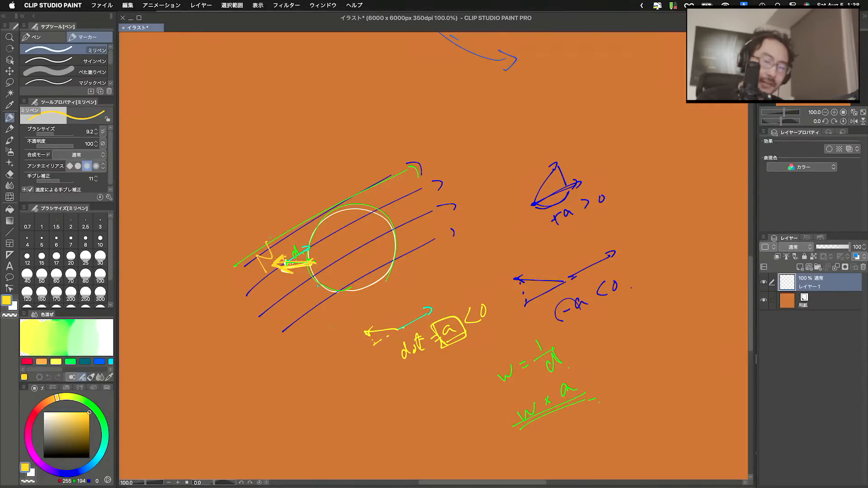
# Write "N ×" in orange-yellow in front of "w × a" and underline the whole expression.
pyautogui.moveTo(584, 377); pyautogui.dragTo(589, 383)
pyautogui.moveTo(595, 382)
pyautogui.mouseDown()
pyautogui.moveTo(615, 355)
pyautogui.moveTo(582, 384)
pyautogui.mouseUp()
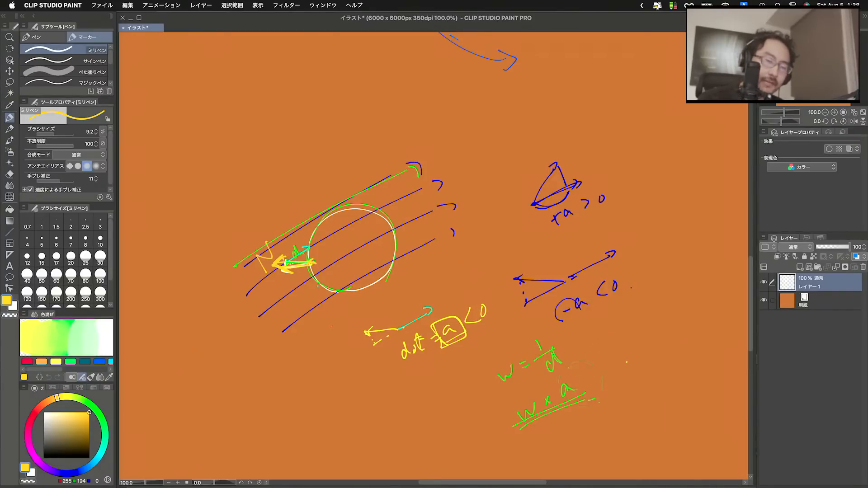
pyautogui.moveTo(481, 415)
pyautogui.mouseDown()
pyautogui.moveTo(491, 441)
pyautogui.moveTo(506, 408)
pyautogui.moveTo(514, 422)
pyautogui.mouseUp()
pyautogui.moveTo(515, 413)
pyautogui.mouseDown()
pyautogui.moveTo(508, 423)
pyautogui.moveTo(599, 389)
pyautogui.mouseUp()
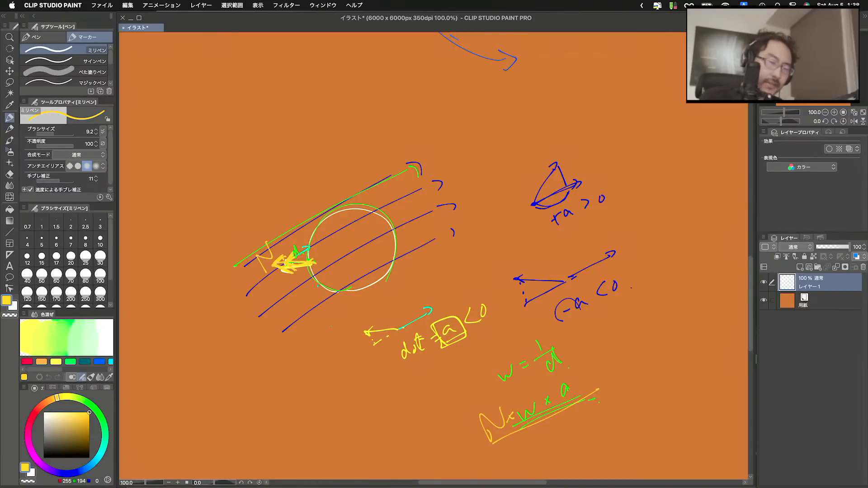
# Circle the arrows at the circle's upstream edge in yellow and add blue arrows for the flow, the normal and their sum.
pyautogui.moveTo(294, 282)
pyautogui.mouseDown()
pyautogui.moveTo(274, 276)
pyautogui.moveTo(312, 279)
pyautogui.mouseUp()
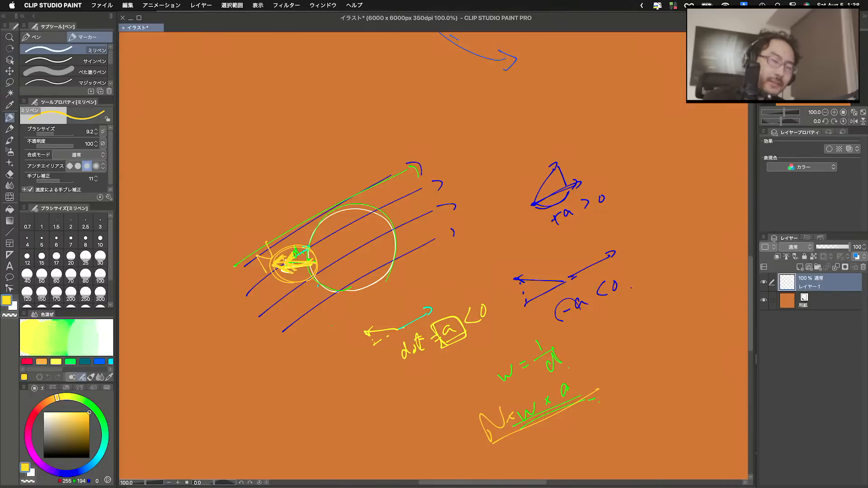
pyautogui.moveTo(293, 260)
pyautogui.mouseDown()
pyautogui.moveTo(320, 243)
pyautogui.moveTo(293, 260)
pyautogui.mouseUp()
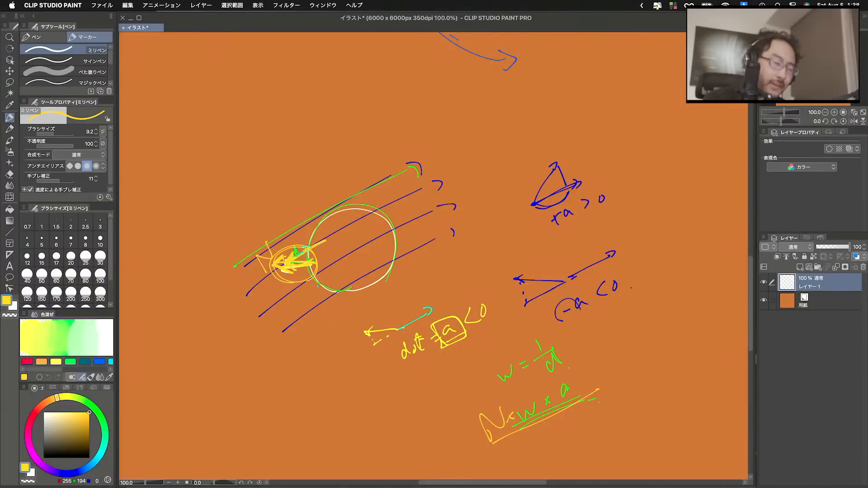
pyautogui.click(96, 406)
pyautogui.moveTo(90, 466); pyautogui.dragTo(68, 473)
pyautogui.moveTo(287, 263)
pyautogui.mouseDown()
pyautogui.moveTo(326, 239)
pyautogui.moveTo(322, 247)
pyautogui.mouseUp()
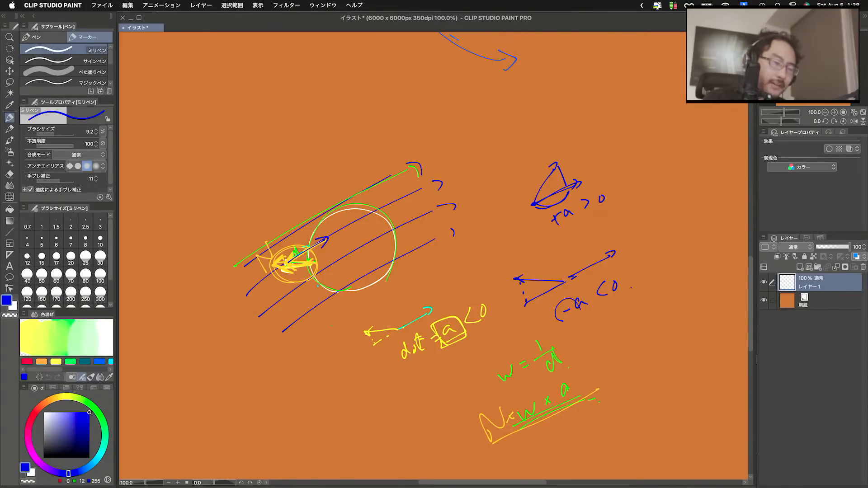
pyautogui.moveTo(288, 264)
pyautogui.mouseDown()
pyautogui.moveTo(265, 260)
pyautogui.moveTo(326, 240)
pyautogui.moveTo(272, 261)
pyautogui.moveTo(296, 240)
pyautogui.mouseUp()
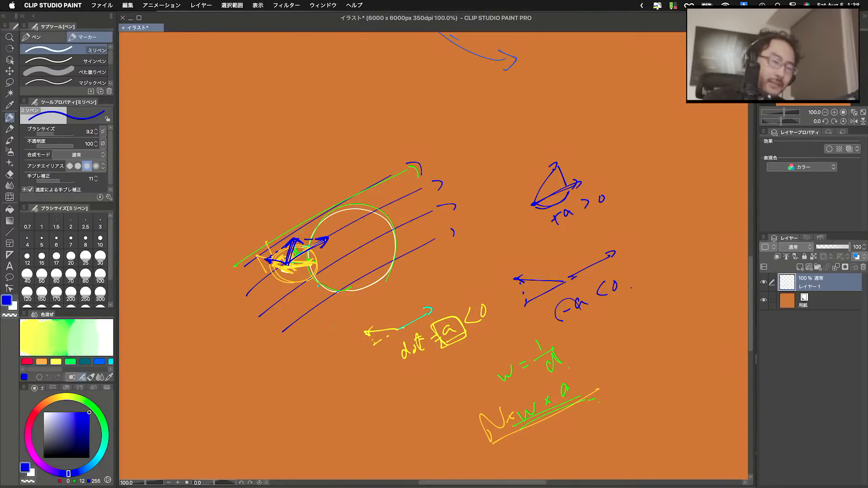
# In white, mark a point above the circle with a dotted line to its edge, and draw its outward normal and flow arrows.
pyautogui.press('x')
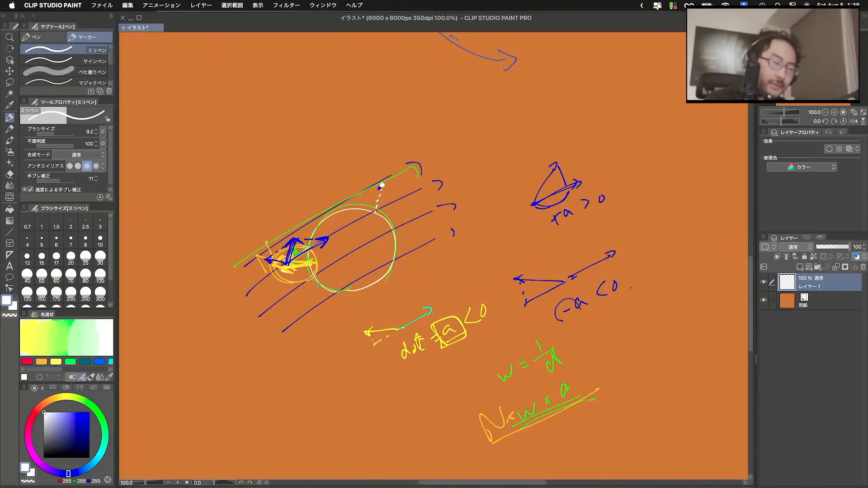
pyautogui.moveTo(377, 213); pyautogui.dragTo(386, 195)
pyautogui.moveTo(381, 198); pyautogui.dragTo(401, 172)
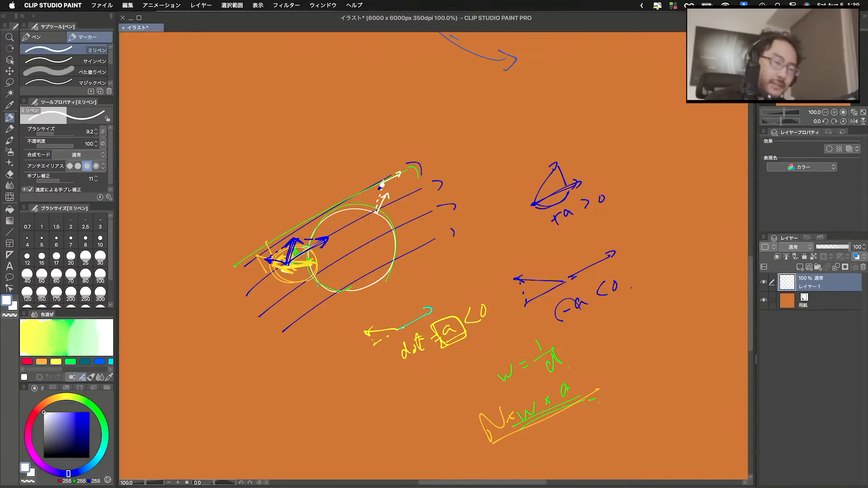
pyautogui.moveTo(385, 180); pyautogui.dragTo(397, 161)
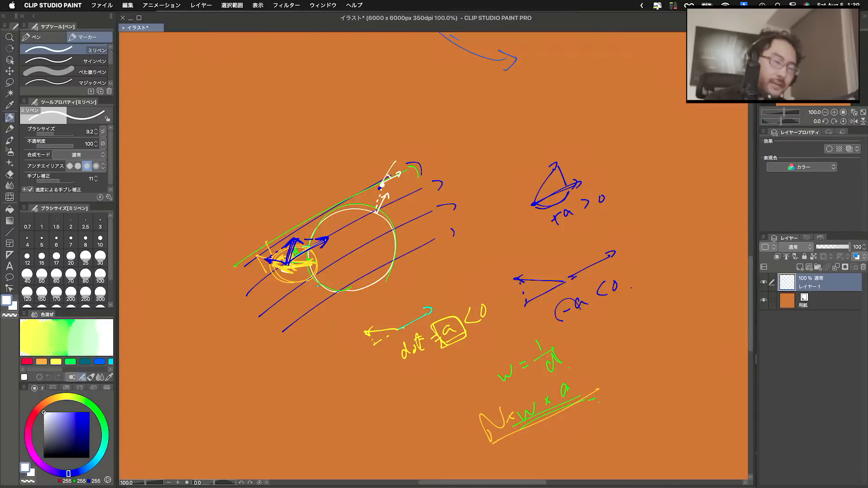
# Write "N × a × w" in white above the white point on the downstream side of the circle.
pyautogui.moveTo(427, 126)
pyautogui.mouseDown()
pyautogui.moveTo(421, 136)
pyautogui.moveTo(460, 109)
pyautogui.mouseUp()
pyautogui.click(441, 119)
pyautogui.moveTo(380, 195); pyautogui.dragTo(385, 198)
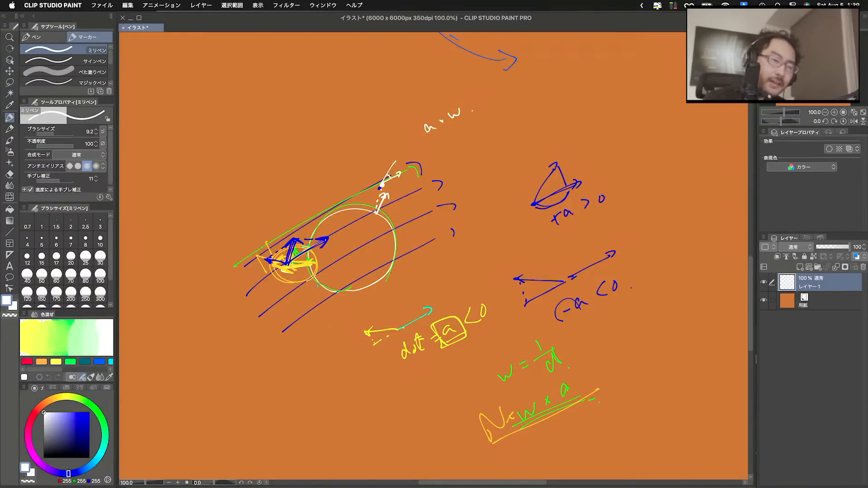
pyautogui.moveTo(471, 98); pyautogui.dragTo(472, 104)
pyautogui.press('super+z')
pyautogui.press('super+z')
pyautogui.press('super+z')
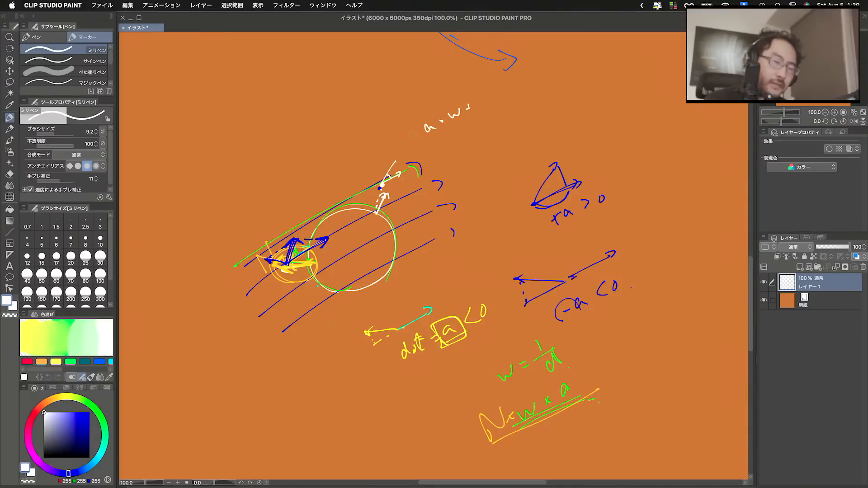
pyautogui.moveTo(401, 134); pyautogui.dragTo(423, 114)
pyautogui.press('super+z')
pyautogui.press('super+z')
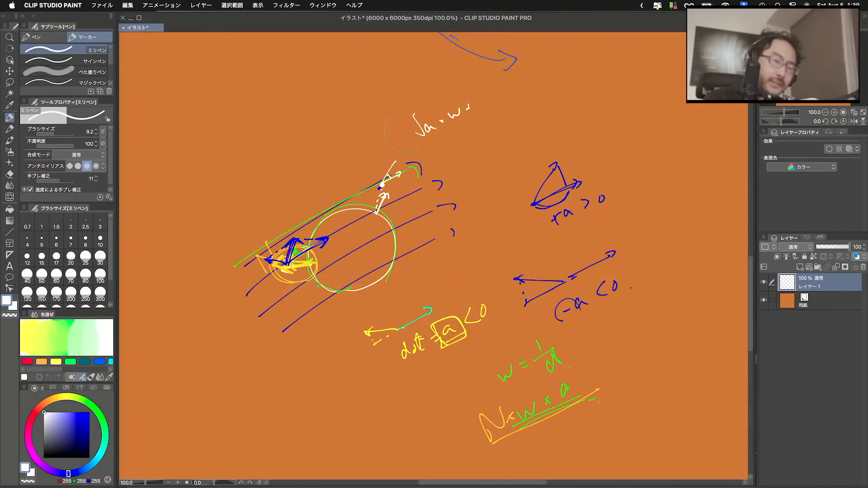
pyautogui.moveTo(401, 147)
pyautogui.mouseDown()
pyautogui.moveTo(412, 114)
pyautogui.moveTo(421, 133)
pyautogui.mouseUp()
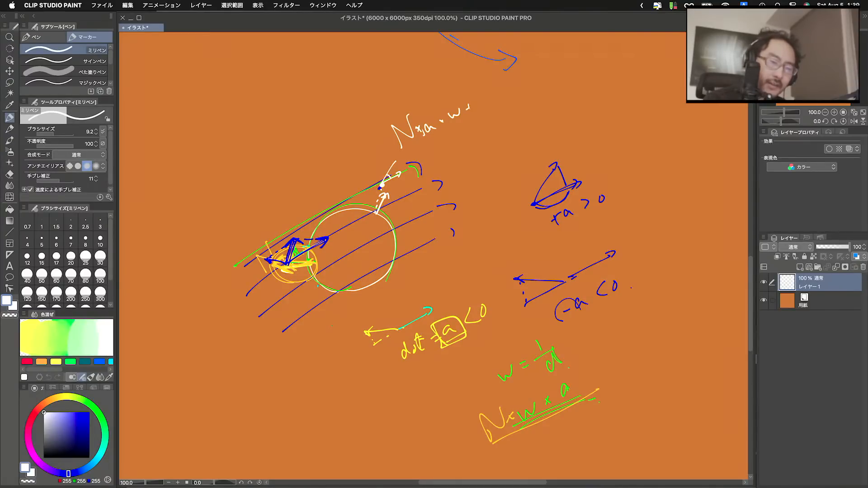
# Change the pen colour to green and draw the normal and flow arrows with their resultant from the white point.
pyautogui.click(82, 412)
pyautogui.click(85, 401)
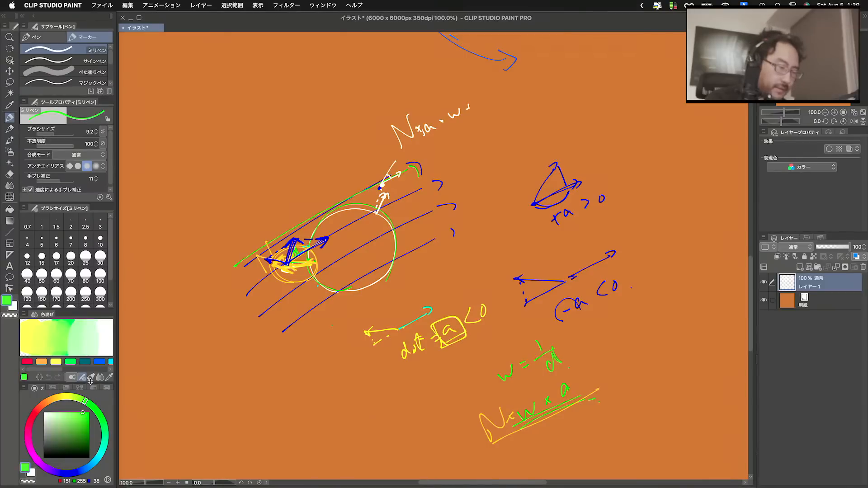
pyautogui.moveTo(380, 183)
pyautogui.mouseDown()
pyautogui.moveTo(427, 157)
pyautogui.moveTo(425, 166)
pyautogui.moveTo(397, 161)
pyautogui.mouseUp()
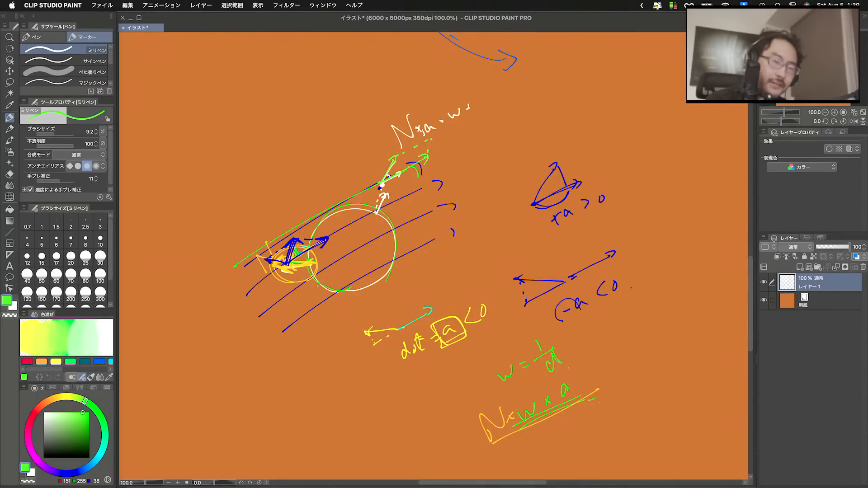
pyautogui.moveTo(405, 165)
pyautogui.mouseDown()
pyautogui.moveTo(435, 137)
pyautogui.moveTo(433, 144)
pyautogui.mouseUp()
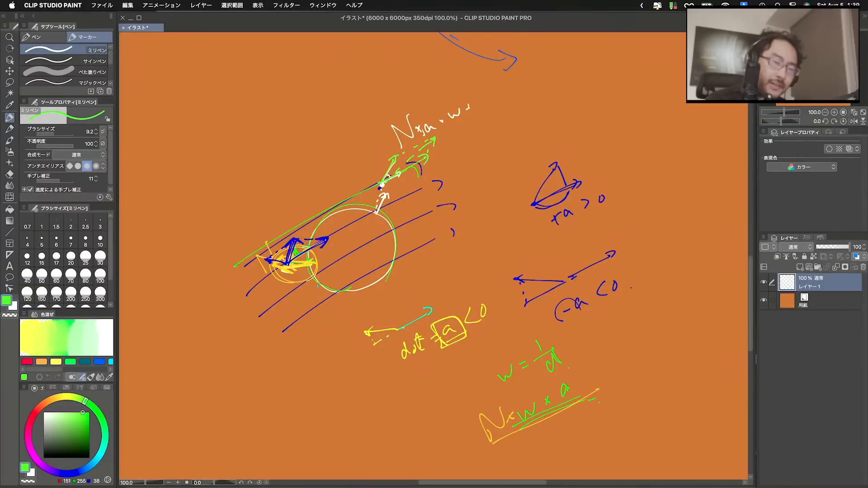
pyautogui.moveTo(389, 174); pyautogui.dragTo(424, 141)
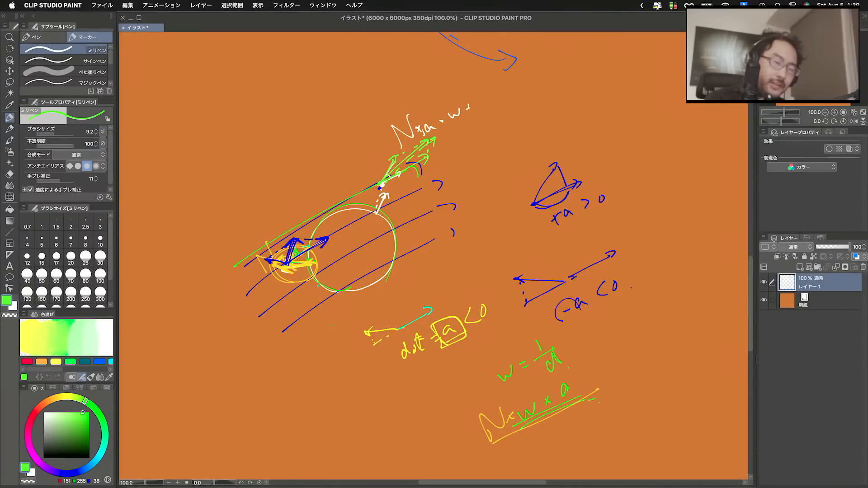
# Draw green flow curves that run over the circle, one following the resultant and one bending downstream to an arrowhead.
pyautogui.moveTo(229, 317)
pyautogui.mouseDown()
pyautogui.moveTo(334, 208)
pyautogui.moveTo(396, 171)
pyautogui.moveTo(423, 142)
pyautogui.mouseUp()
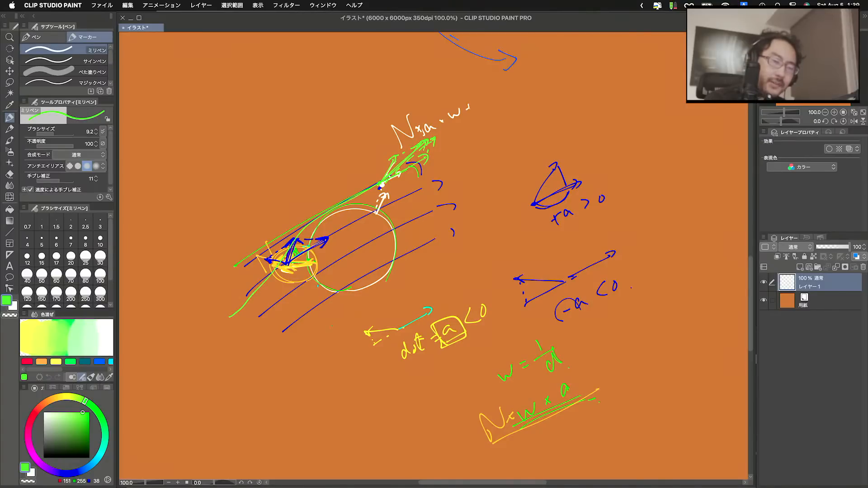
pyautogui.moveTo(227, 316)
pyautogui.mouseDown()
pyautogui.moveTo(308, 230)
pyautogui.moveTo(482, 179)
pyautogui.mouseUp()
pyautogui.moveTo(348, 200)
pyautogui.mouseDown()
pyautogui.moveTo(443, 194)
pyautogui.moveTo(481, 178)
pyautogui.mouseUp()
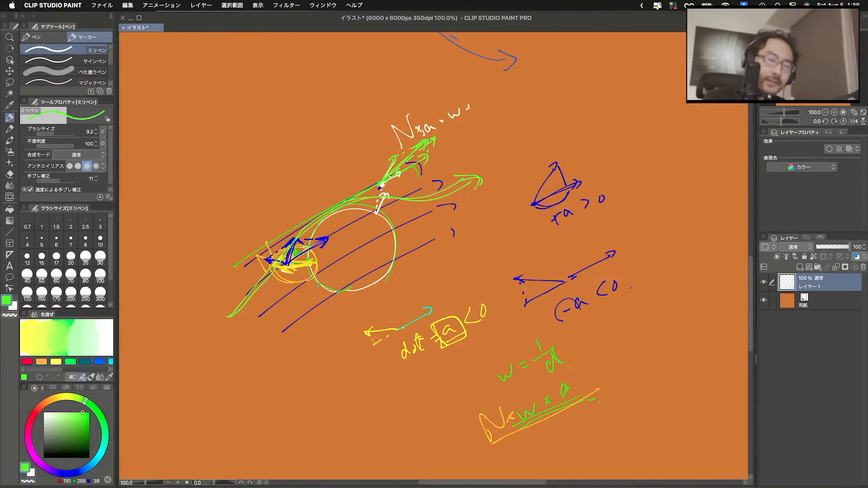
# Put a green minus before the downstream "N × a × w", write "N × a × w" on the upstream side, and box both expressions.
pyautogui.moveTo(381, 147); pyautogui.dragTo(391, 139)
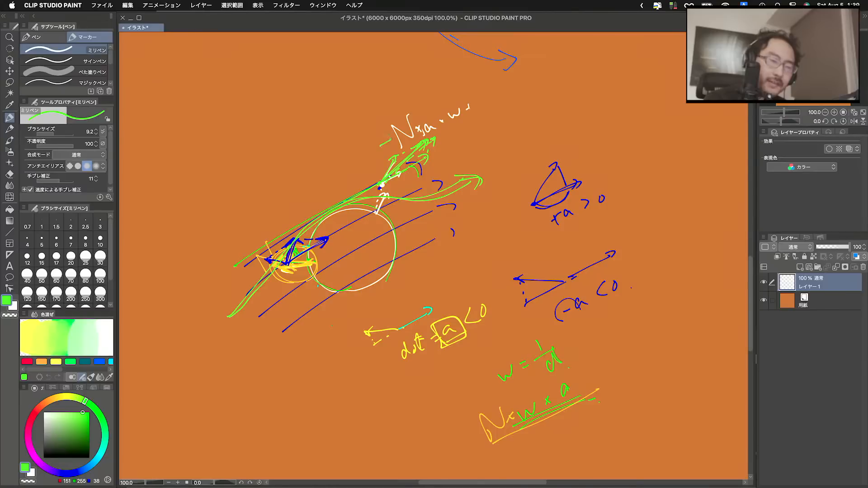
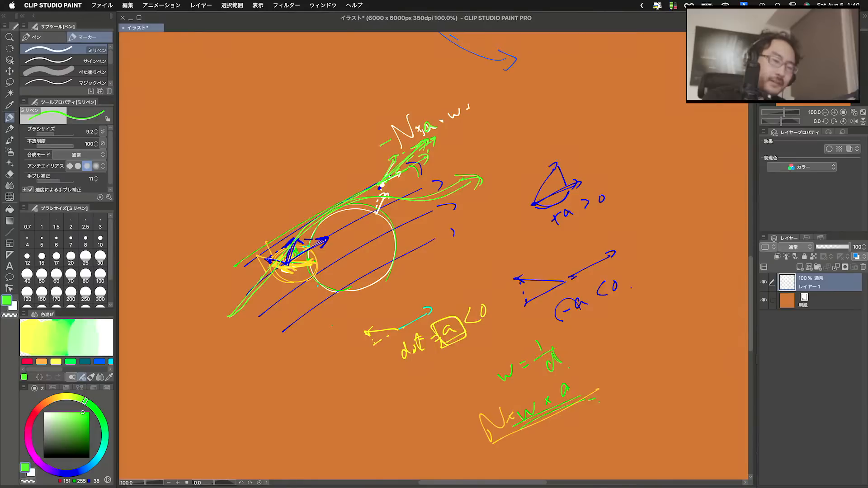
pyautogui.moveTo(227, 244); pyautogui.dragTo(278, 209)
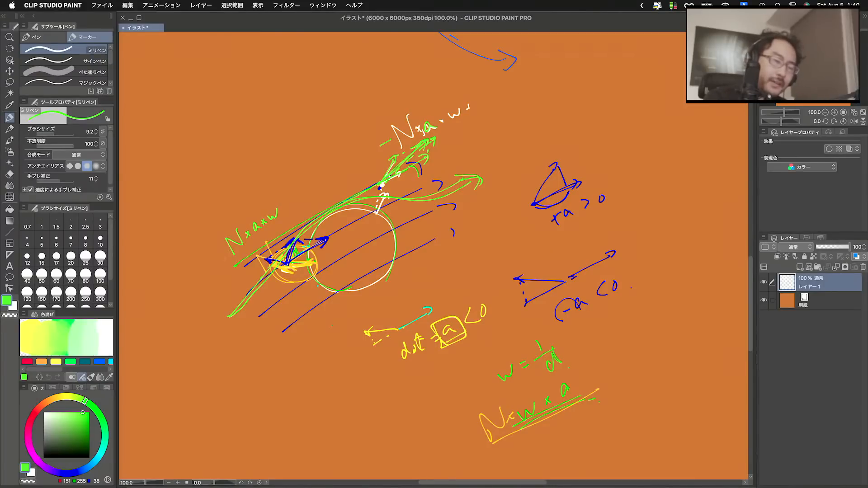
pyautogui.moveTo(229, 263)
pyautogui.mouseDown()
pyautogui.moveTo(211, 236)
pyautogui.moveTo(231, 264)
pyautogui.mouseUp()
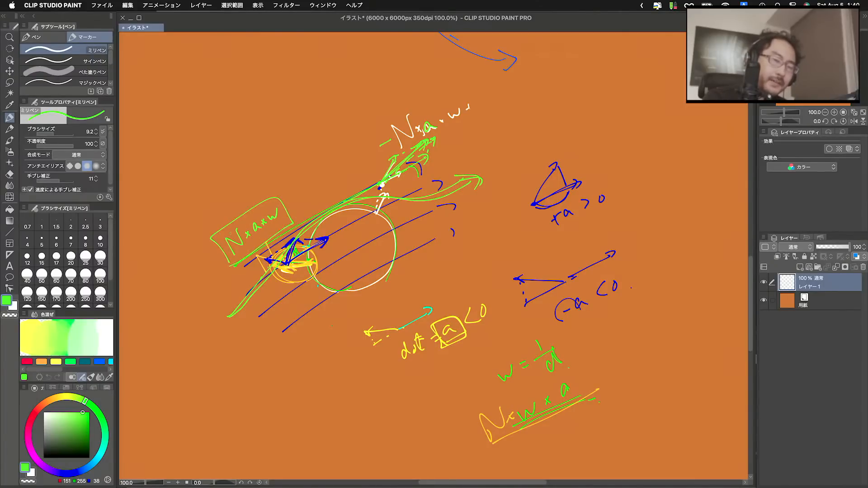
pyautogui.moveTo(445, 91); pyautogui.dragTo(397, 159)
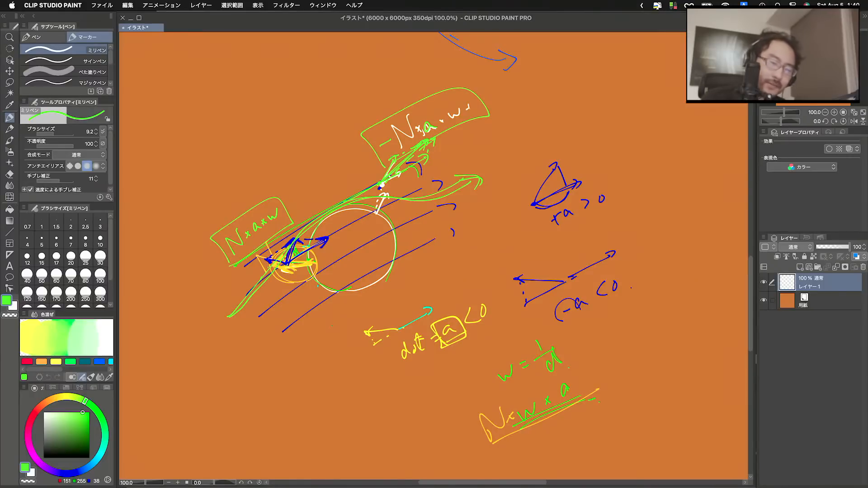
# Circle the dot-product term in green, outline both weighted-normal expressions again, and write "-1 × a" below the circled term.
pyautogui.moveTo(418, 319)
pyautogui.mouseDown()
pyautogui.moveTo(470, 307)
pyautogui.moveTo(454, 358)
pyautogui.mouseUp()
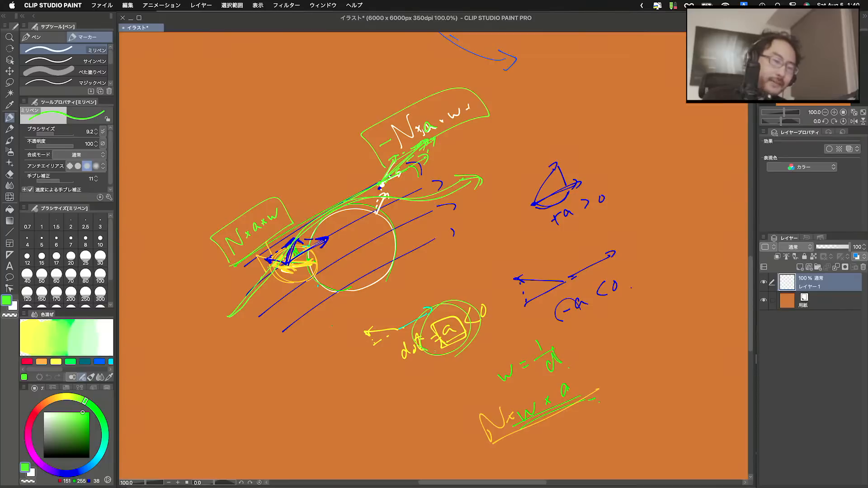
pyautogui.moveTo(226, 266)
pyautogui.mouseDown()
pyautogui.moveTo(233, 217)
pyautogui.moveTo(248, 255)
pyautogui.moveTo(219, 272)
pyautogui.mouseUp()
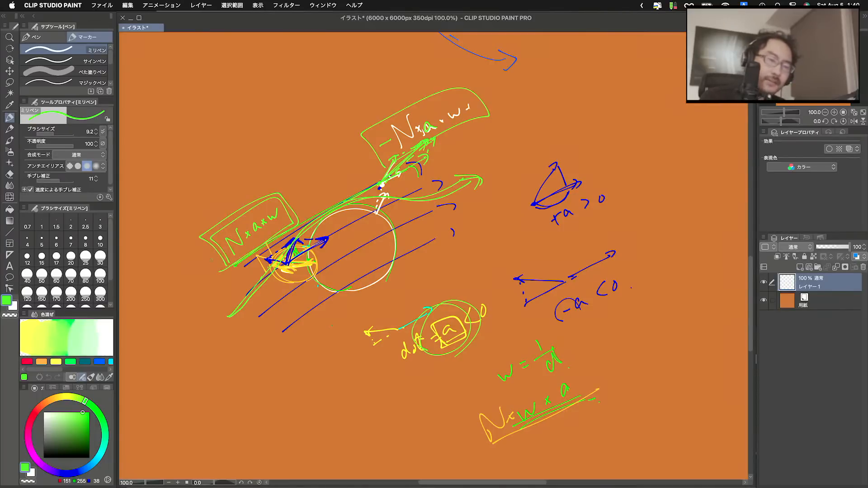
pyautogui.moveTo(384, 168)
pyautogui.mouseDown()
pyautogui.moveTo(369, 144)
pyautogui.moveTo(495, 96)
pyautogui.moveTo(493, 116)
pyautogui.mouseUp()
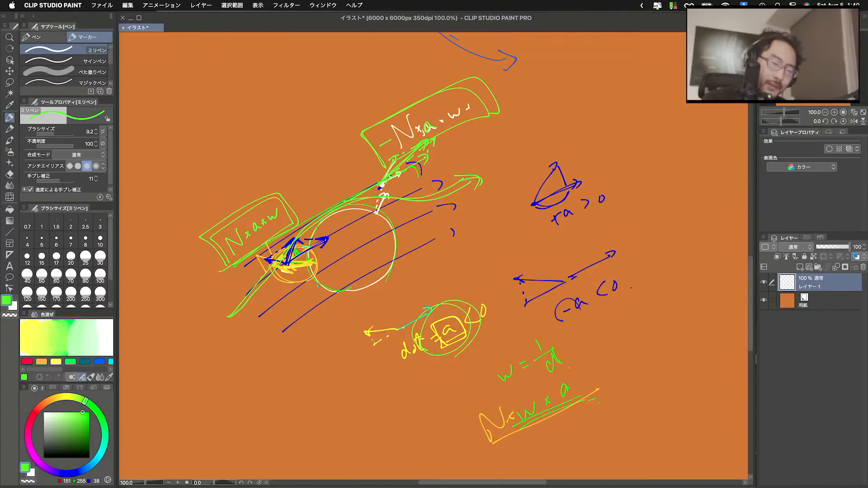
pyautogui.moveTo(450, 362)
pyautogui.mouseDown()
pyautogui.moveTo(455, 373)
pyautogui.moveTo(481, 357)
pyautogui.mouseUp()
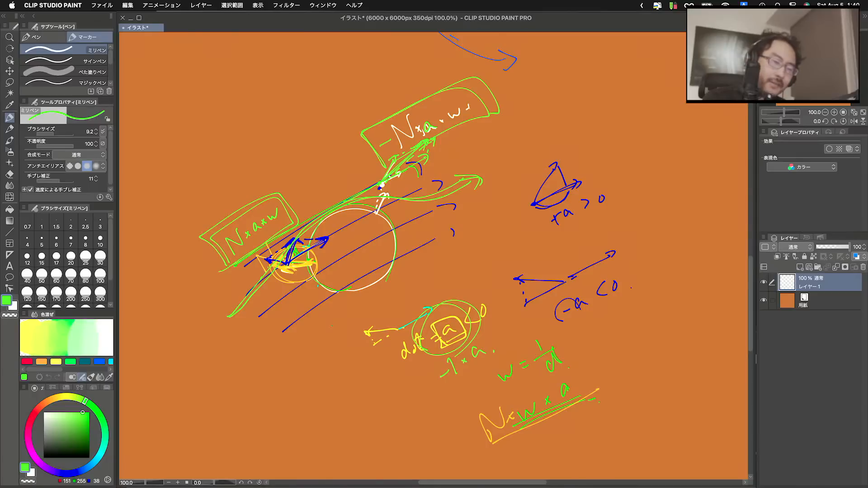
# Reinforce both expression boxes and their "a" terms in green, and draw a box around the "-1" multiplier.
pyautogui.moveTo(226, 272)
pyautogui.mouseDown()
pyautogui.moveTo(257, 194)
pyautogui.moveTo(228, 262)
pyautogui.mouseUp()
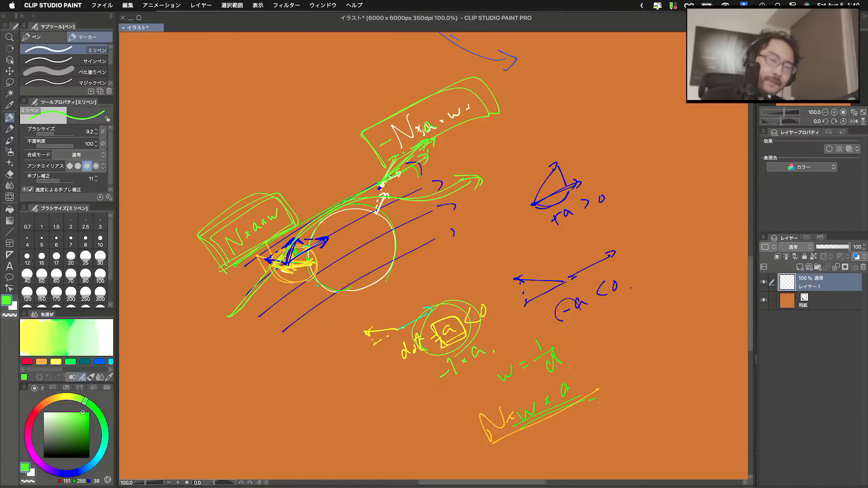
pyautogui.moveTo(385, 171)
pyautogui.mouseDown()
pyautogui.moveTo(439, 90)
pyautogui.moveTo(412, 154)
pyautogui.mouseUp()
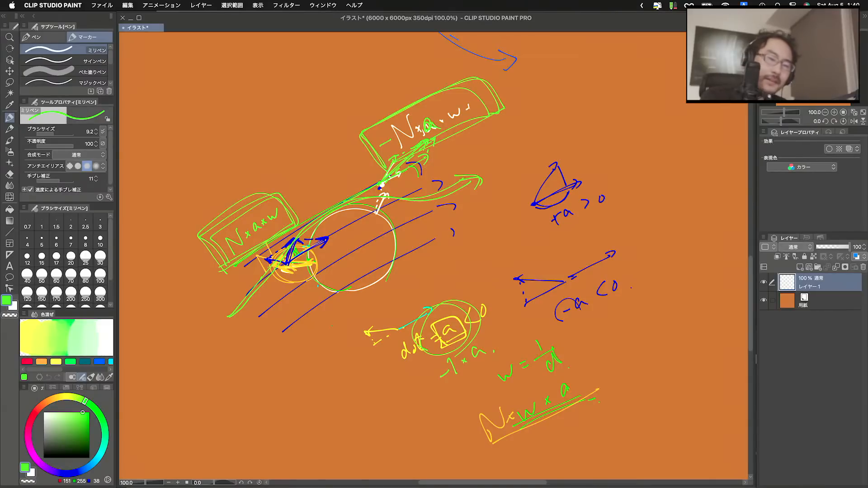
pyautogui.moveTo(428, 120); pyautogui.dragTo(425, 133)
pyautogui.moveTo(254, 223); pyautogui.dragTo(251, 235)
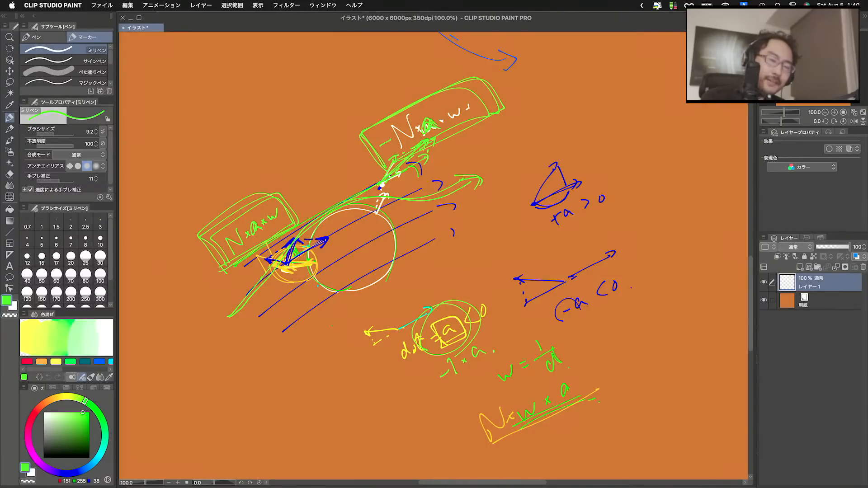
pyautogui.moveTo(433, 385)
pyautogui.mouseDown()
pyautogui.moveTo(431, 367)
pyautogui.moveTo(446, 389)
pyautogui.mouseUp()
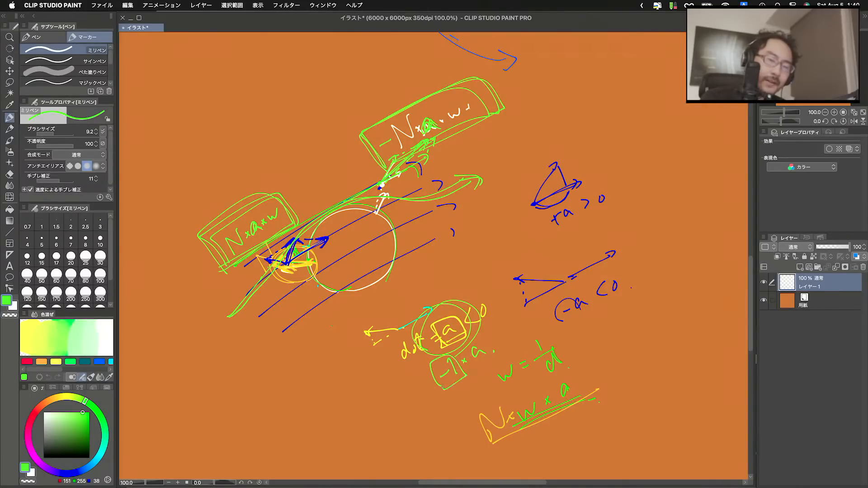
# Outline both expression boxes once more and retrace the green flow curve over the circle to its downstream arrowhead.
pyautogui.moveTo(224, 272)
pyautogui.mouseDown()
pyautogui.moveTo(299, 187)
pyautogui.moveTo(286, 230)
pyautogui.mouseUp()
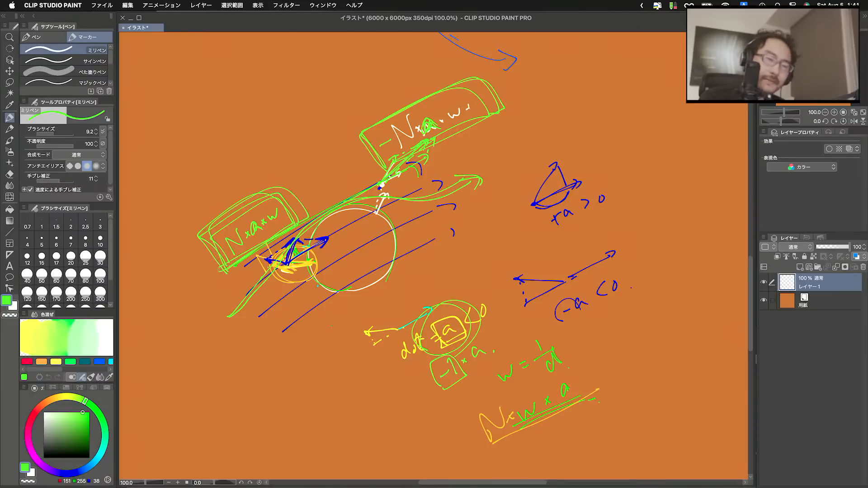
pyautogui.moveTo(371, 156)
pyautogui.mouseDown()
pyautogui.moveTo(355, 135)
pyautogui.moveTo(437, 142)
pyautogui.mouseUp()
pyautogui.moveTo(213, 331)
pyautogui.mouseDown()
pyautogui.moveTo(346, 199)
pyautogui.moveTo(480, 180)
pyautogui.moveTo(472, 196)
pyautogui.mouseUp()
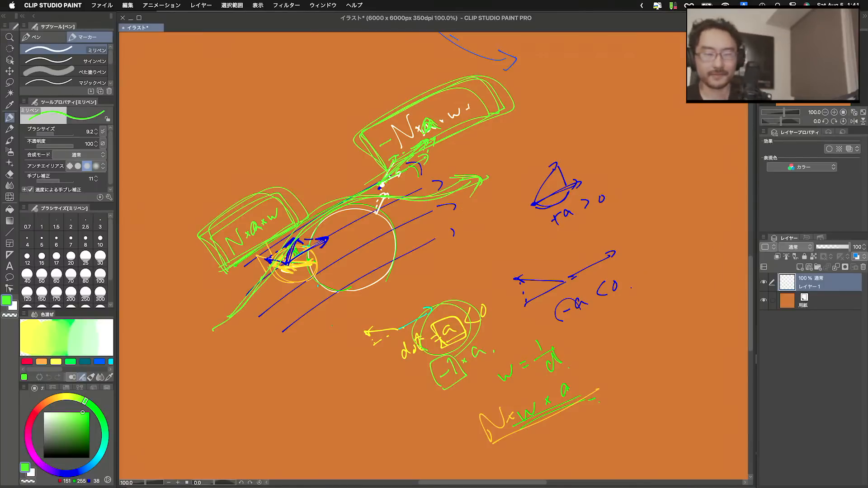
# Switch to Houdini, display the copytopoints1 rocks in the viewport and select that node.
pyautogui.hotkey('ctrl', 'Up')
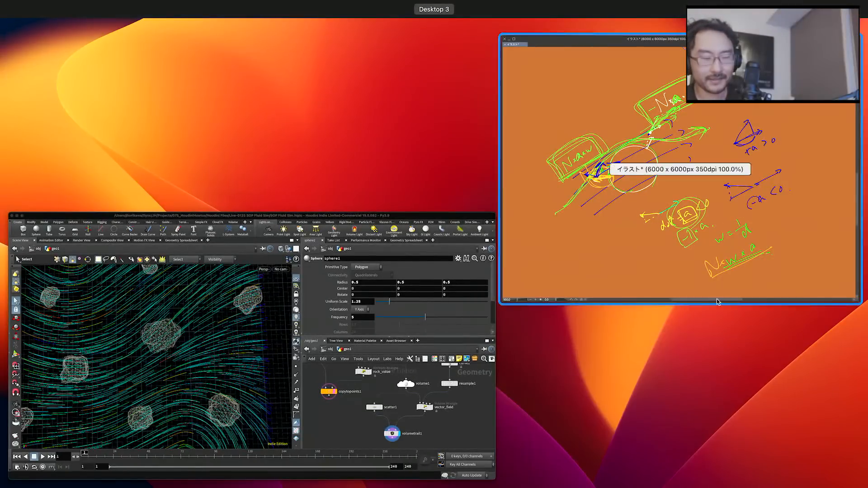
pyautogui.click(387, 387)
pyautogui.scroll(-3, 581, 383)
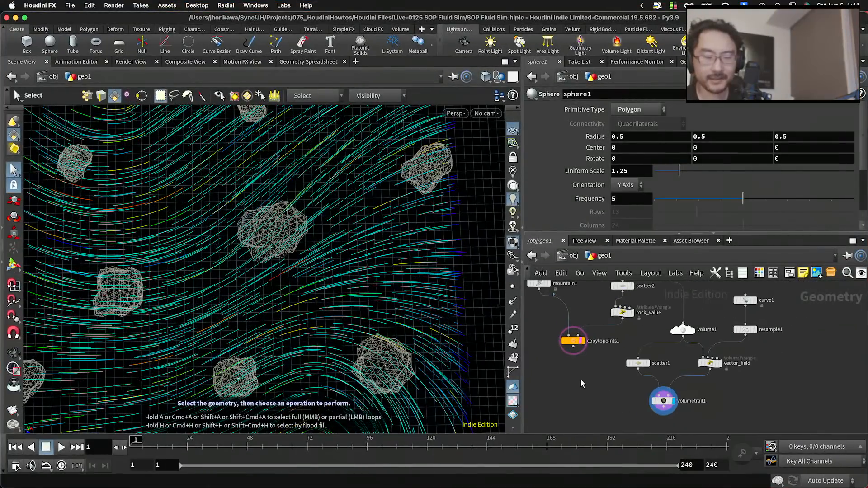
pyautogui.moveTo(582, 384); pyautogui.dragTo(619, 378, button='middle')
pyautogui.scroll(2, 619, 378)
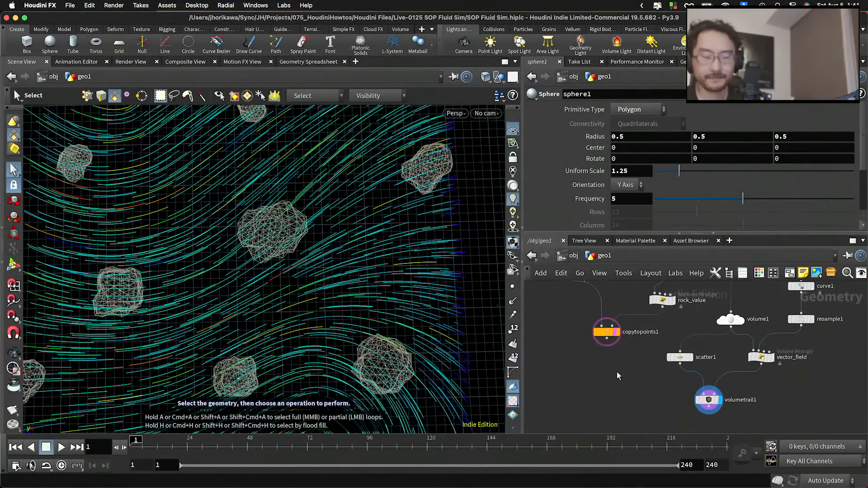
pyautogui.scroll(-3, 635, 382)
pyautogui.moveTo(636, 382); pyautogui.dragTo(634, 393, button='middle')
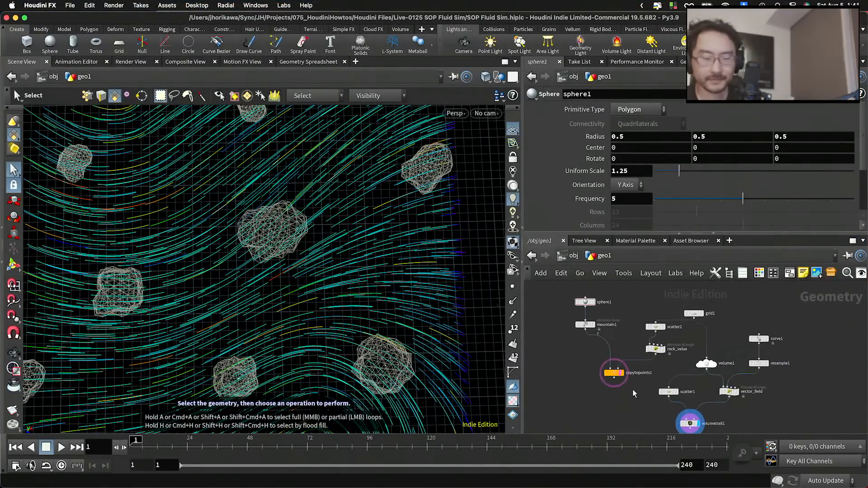
pyautogui.scroll(2, 634, 391)
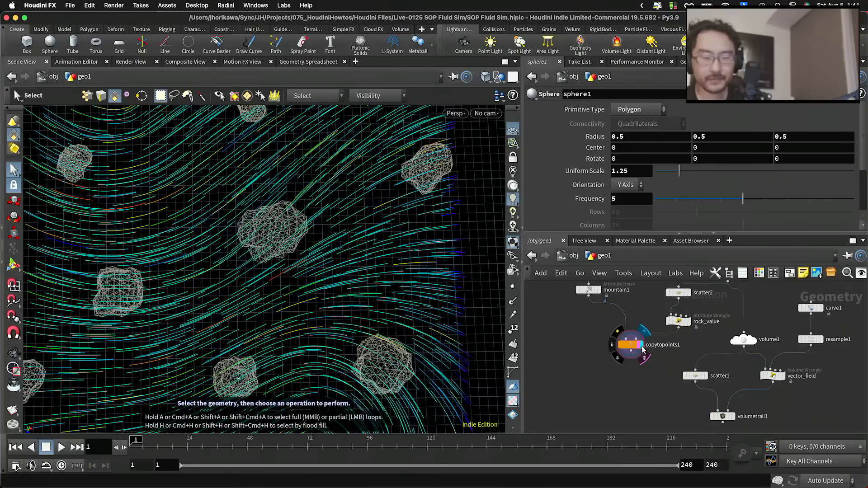
pyautogui.click(642, 347)
pyautogui.click(632, 346)
# Move the scatter1 and volumetrail1 nodes lower in the network to make room beneath vector_field.
pyautogui.moveTo(639, 388); pyautogui.dragTo(641, 365, button='middle')
pyautogui.scroll(1, 640, 366)
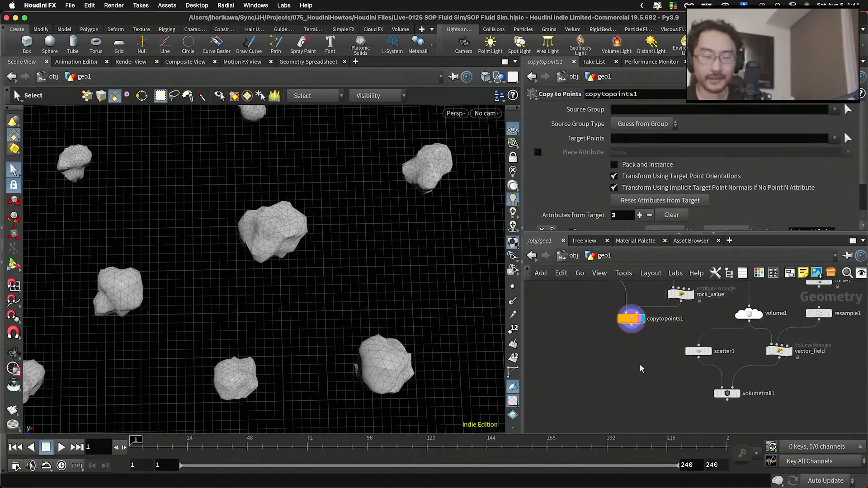
pyautogui.press('Tab')
pyautogui.click(624, 360)
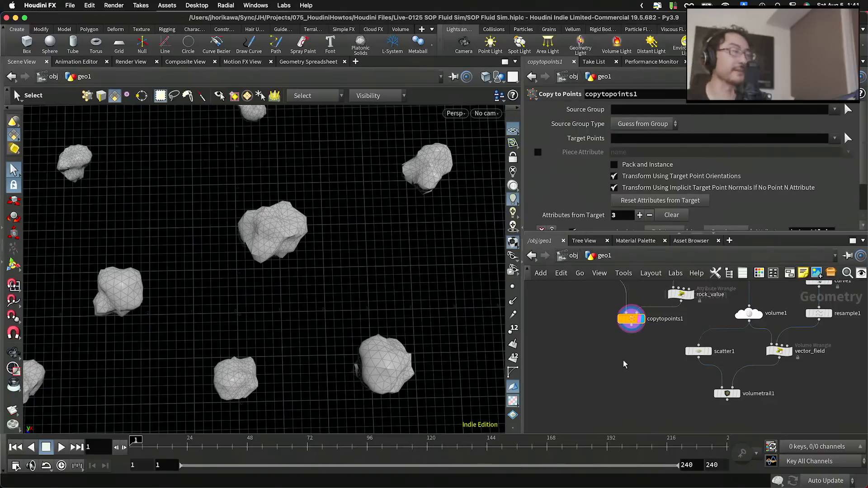
pyautogui.scroll(-3, 640, 352)
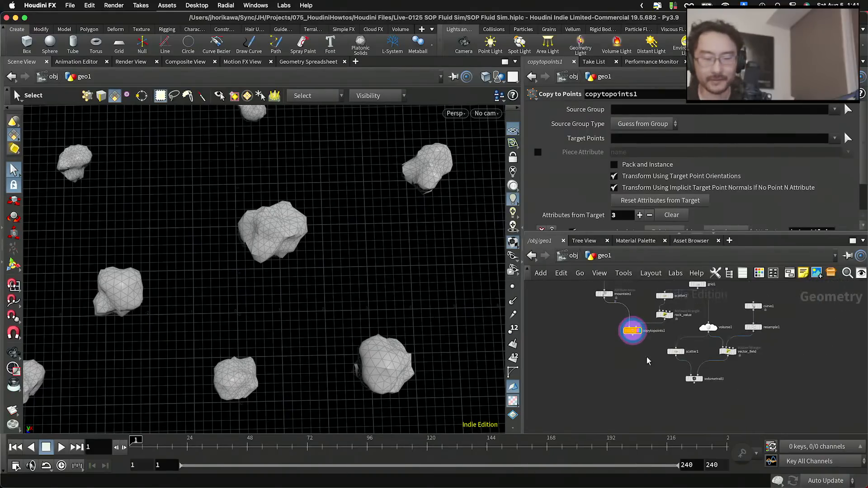
pyautogui.moveTo(714, 404); pyautogui.dragTo(673, 382)
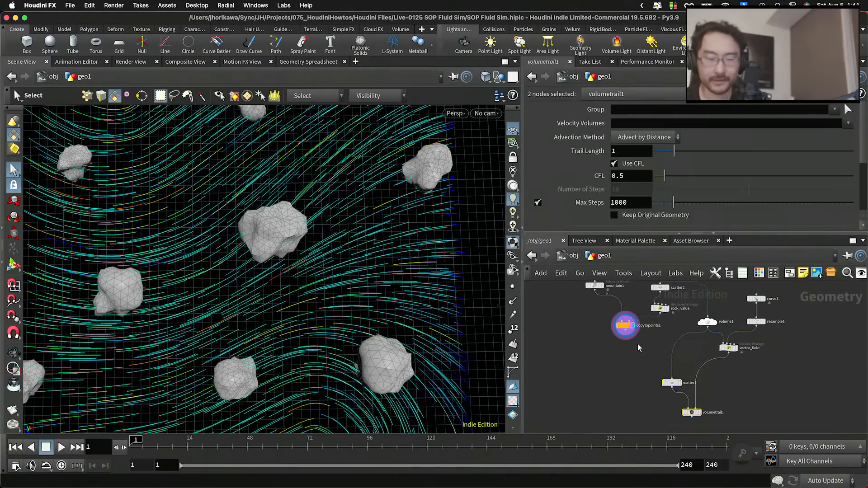
pyautogui.click(638, 348)
pyautogui.scroll(4, 623, 326)
pyautogui.moveTo(622, 326); pyautogui.dragTo(629, 325)
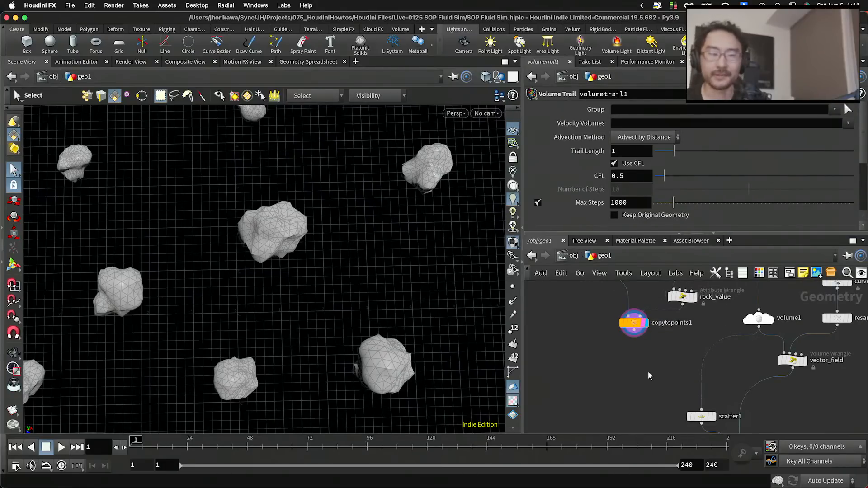
# Add a Normal node below copytopoints1, connected to its output, and display it.
pyautogui.moveTo(650, 375); pyautogui.dragTo(605, 379, button='middle')
pyautogui.press('Tab')
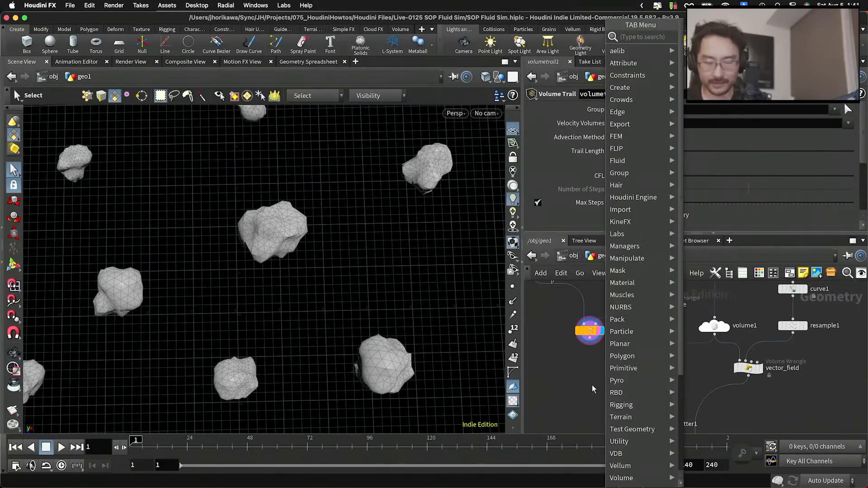
pyautogui.press('Escape')
pyautogui.press('Tab')
pyautogui.write('nom')
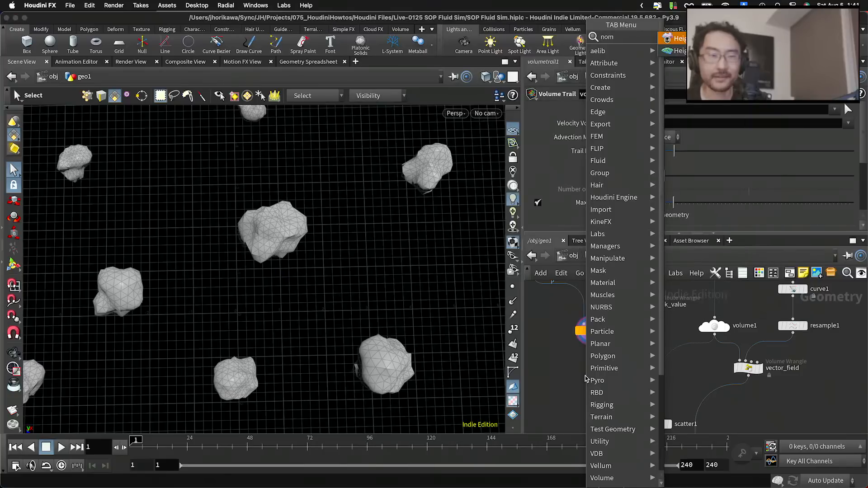
pyautogui.write('a')
pyautogui.press('BackSpace')
pyautogui.press('BackSpace')
pyautogui.write('r')
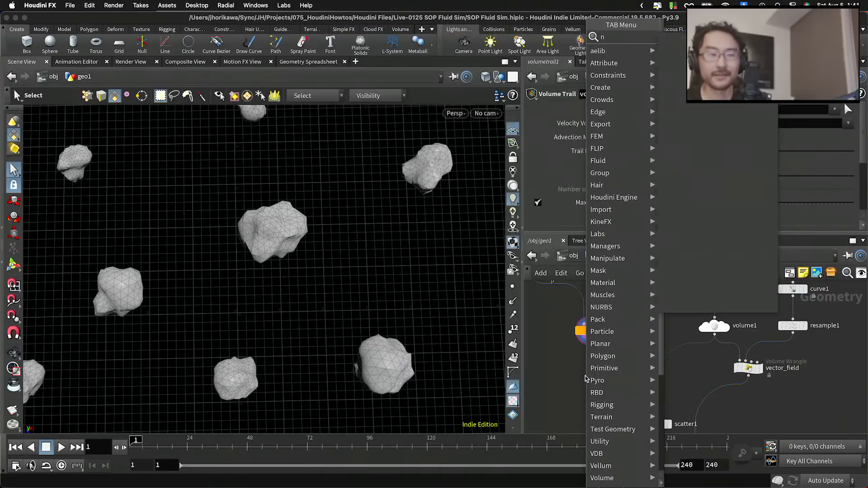
pyautogui.press('Return')
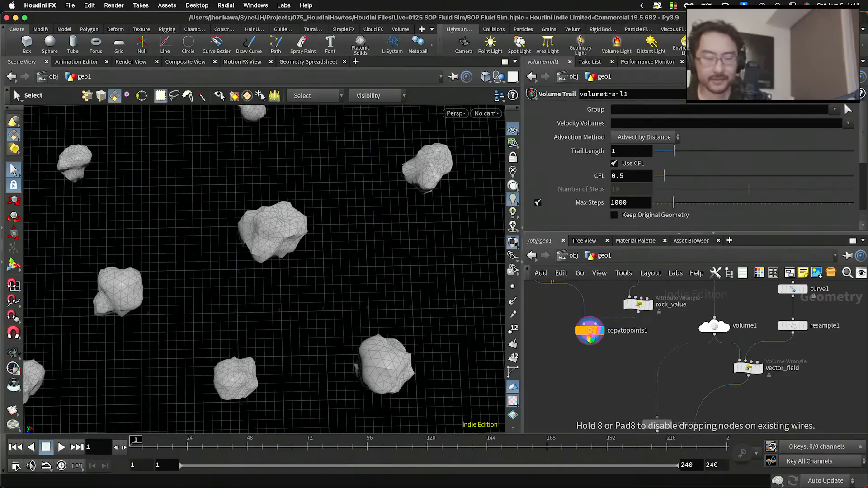
pyautogui.click(593, 378)
pyautogui.moveTo(592, 378); pyautogui.dragTo(592, 361)
pyautogui.click(602, 356)
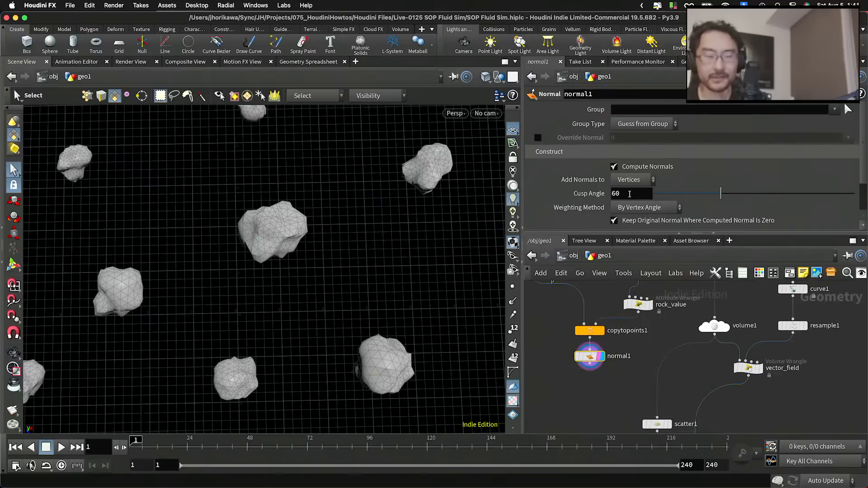
# Set the Normal node to add normals to Points and place it slightly lower under copytopoints1.
pyautogui.click(640, 184)
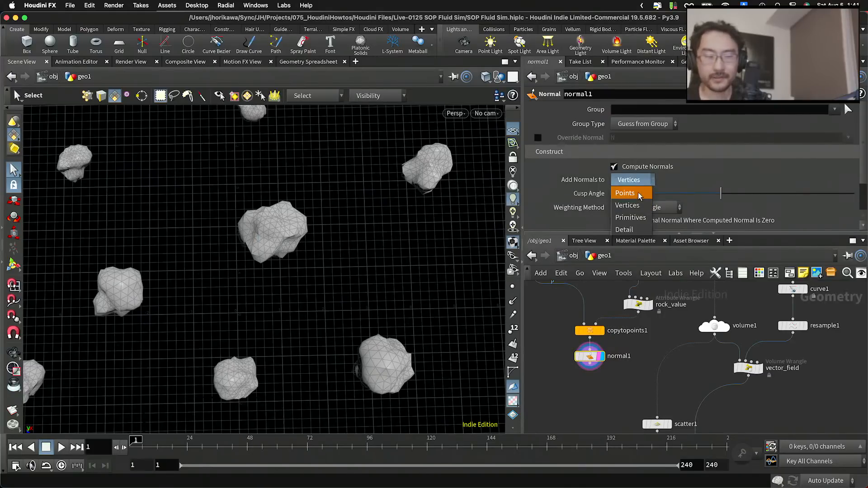
pyautogui.click(630, 180)
pyautogui.moveTo(590, 356); pyautogui.dragTo(590, 361)
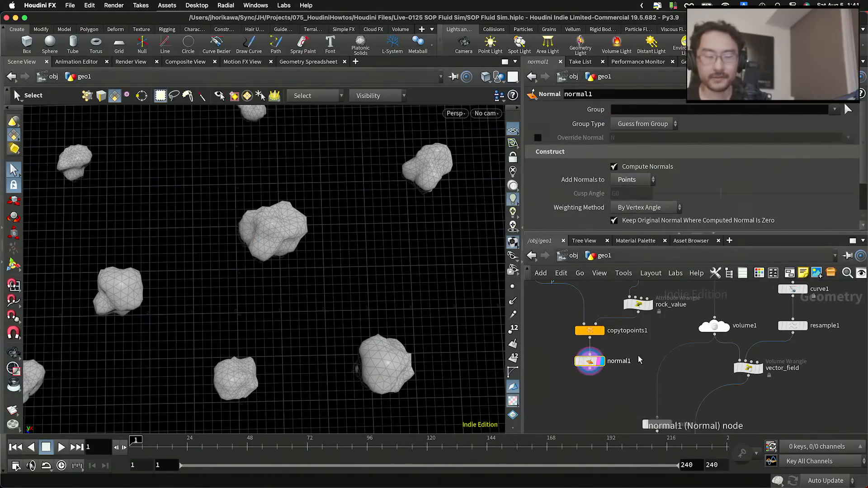
# Insert a Volume Wrangle on the wire between vector_field and volumetrail1.
pyautogui.scroll(-3, 763, 369)
pyautogui.moveTo(763, 373); pyautogui.dragTo(754, 336, button='middle')
pyautogui.scroll(2, 754, 333)
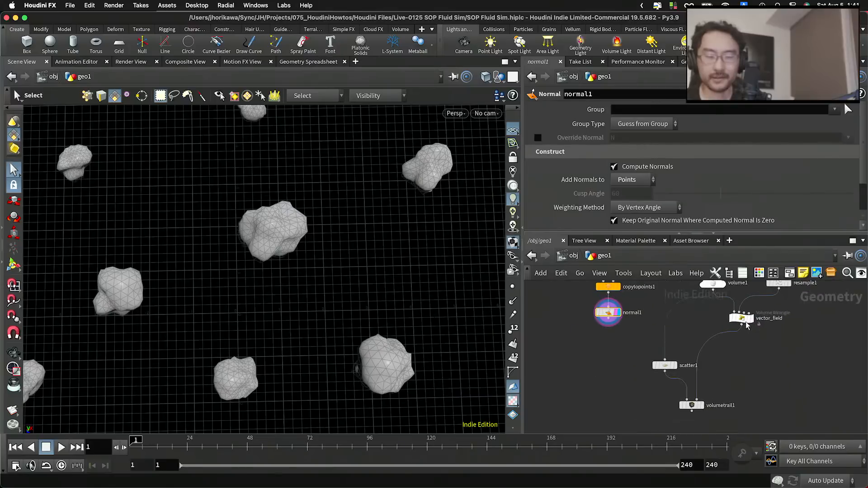
pyautogui.moveTo(745, 323)
pyautogui.mouseDown()
pyautogui.moveTo(747, 357)
pyautogui.moveTo(746, 329)
pyautogui.mouseUp()
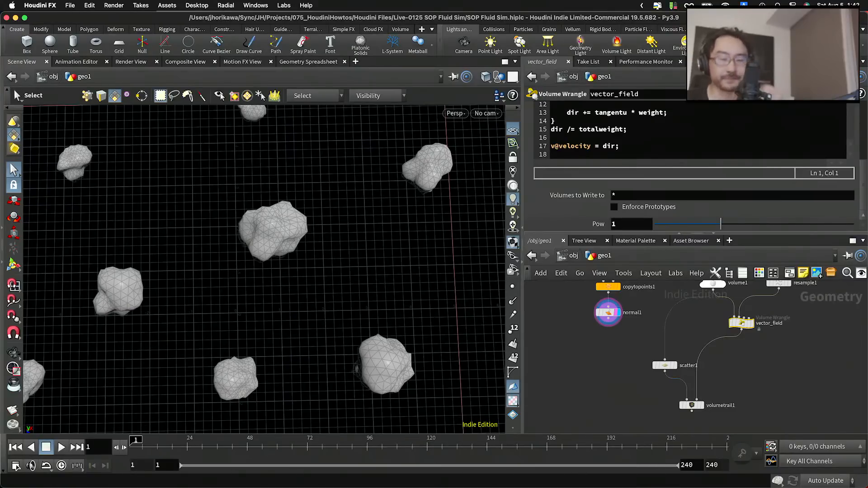
pyautogui.moveTo(743, 330); pyautogui.dragTo(740, 326)
pyautogui.press('Tab')
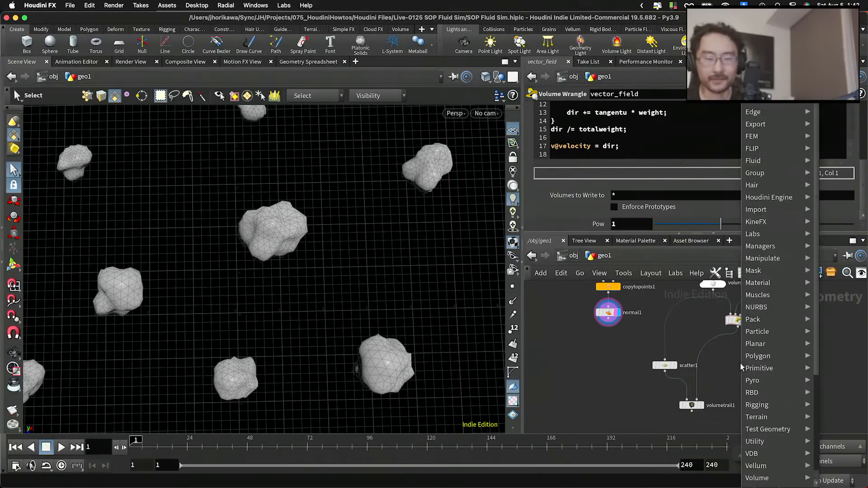
pyautogui.write('volume')
pyautogui.press('Escape')
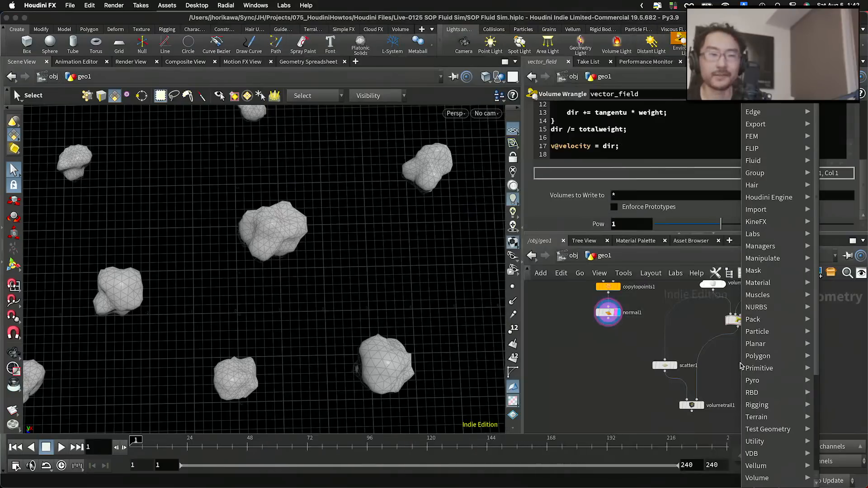
pyautogui.press('Escape')
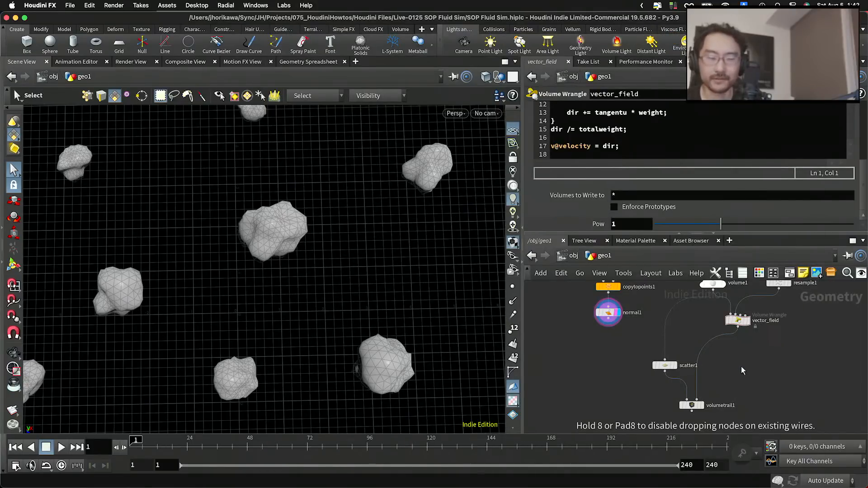
pyautogui.click(742, 367)
pyautogui.moveTo(742, 367)
pyautogui.mouseDown()
pyautogui.moveTo(703, 346)
pyautogui.moveTo(735, 368)
pyautogui.mouseUp()
pyautogui.scroll(-5, 689, 318)
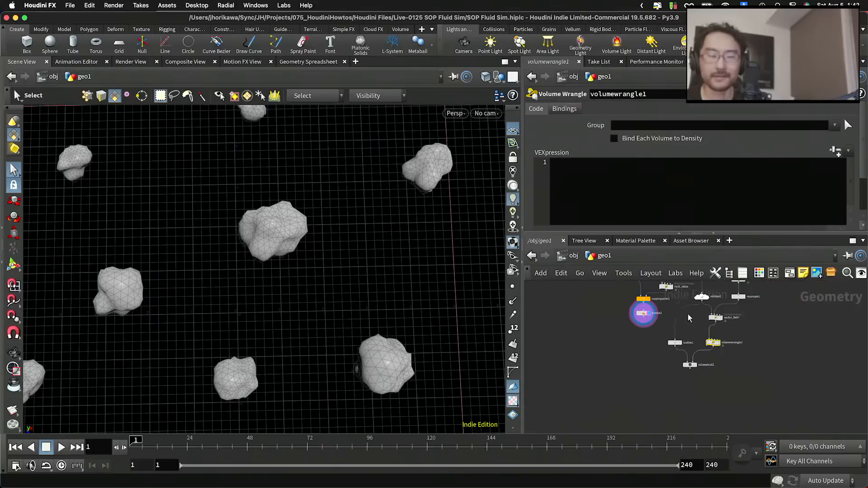
# Select copytopoints1 and normal1 together and shift them lower in the network, level with vector_field.
pyautogui.moveTo(667, 321); pyautogui.dragTo(670, 353, button='middle')
pyautogui.scroll(5, 661, 368)
pyautogui.moveTo(661, 369); pyautogui.dragTo(631, 304)
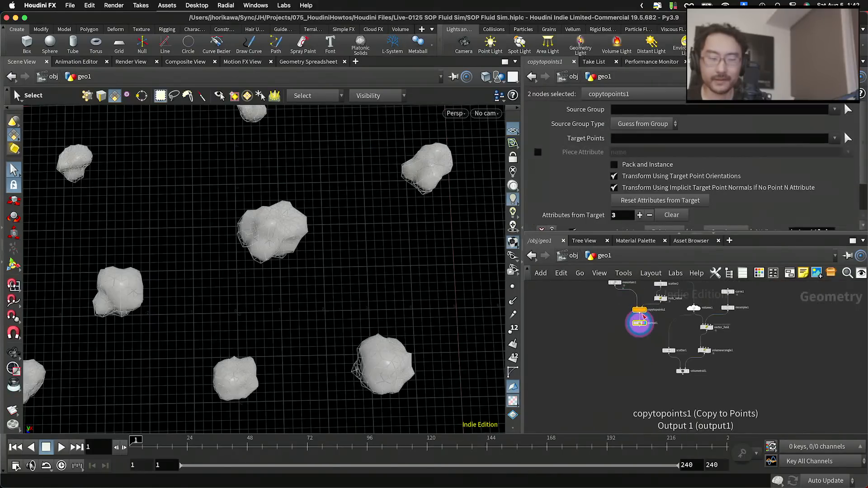
pyautogui.scroll(-2, 647, 334)
pyautogui.moveTo(649, 337); pyautogui.dragTo(640, 303, button='middle')
pyautogui.scroll(2, 641, 305)
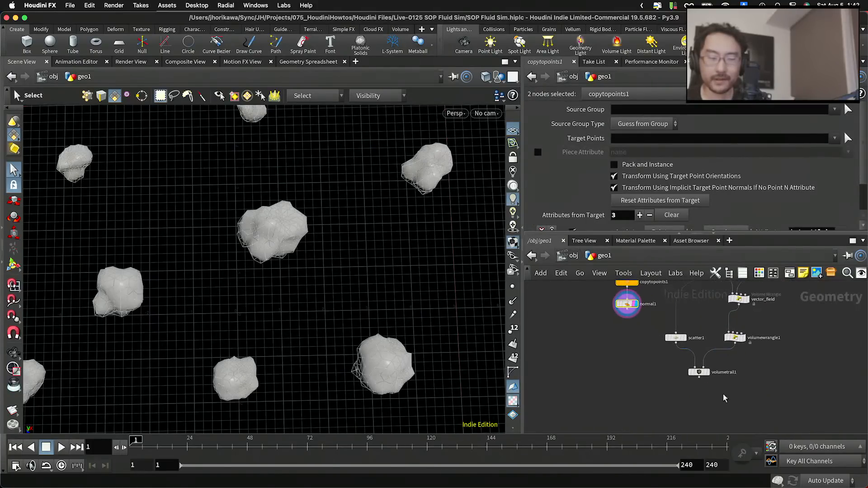
# Move scatter1 and volumetrail1 together lower and further left in the network, and place volumewrangle1 slightly lower under vector_field.
pyautogui.moveTo(724, 394); pyautogui.dragTo(679, 339)
pyautogui.moveTo(679, 341); pyautogui.dragTo(658, 371)
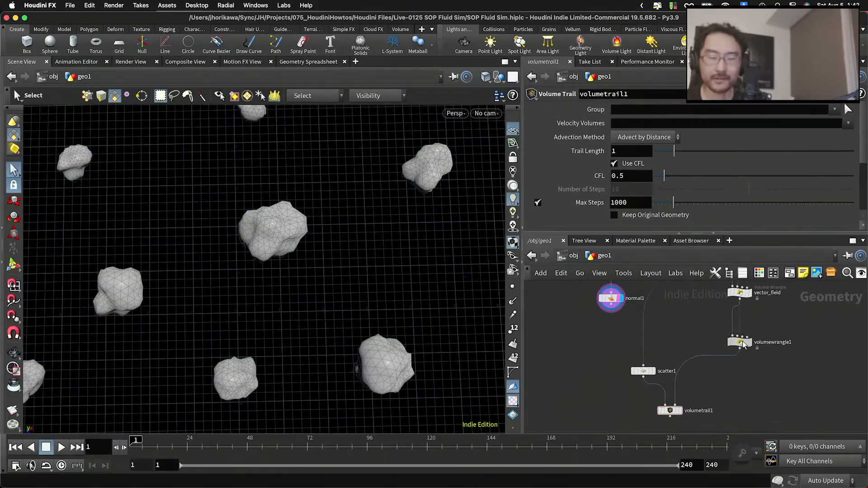
pyautogui.moveTo(735, 339); pyautogui.dragTo(738, 346)
pyautogui.scroll(2, 749, 378)
# Rename the volumewrangle1 node to obstacle_flow.
pyautogui.click(742, 371)
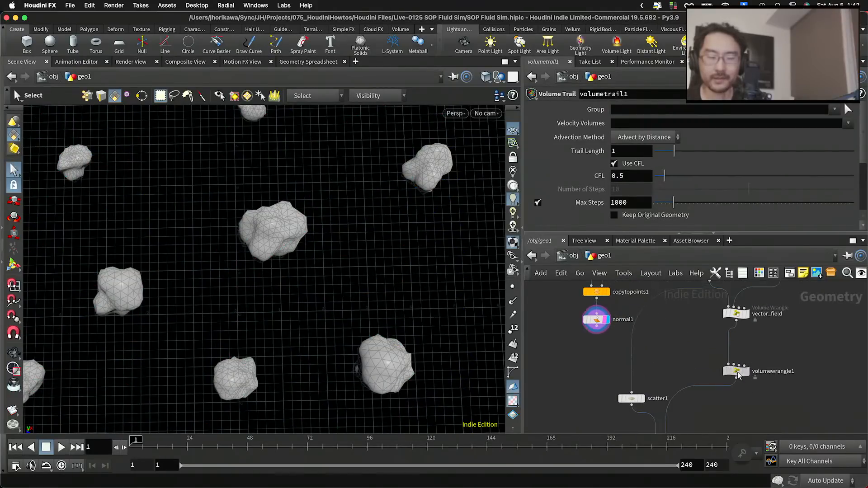
pyautogui.doubleClick(769, 371)
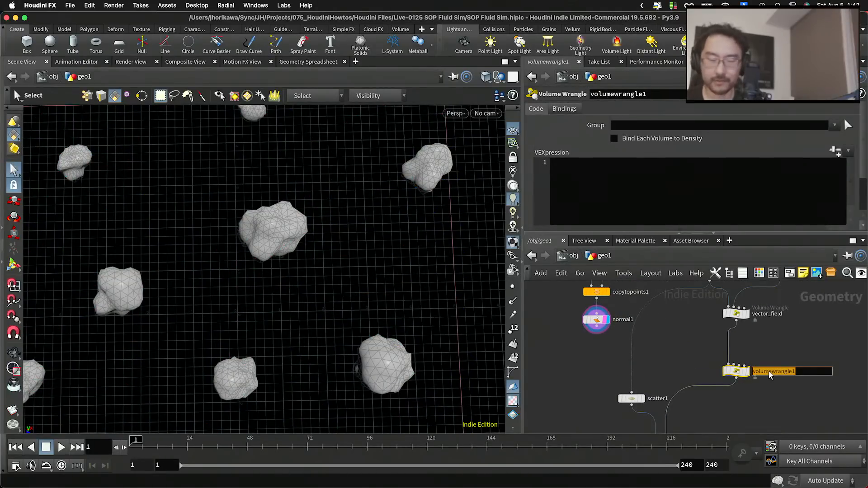
pyautogui.write('ocs')
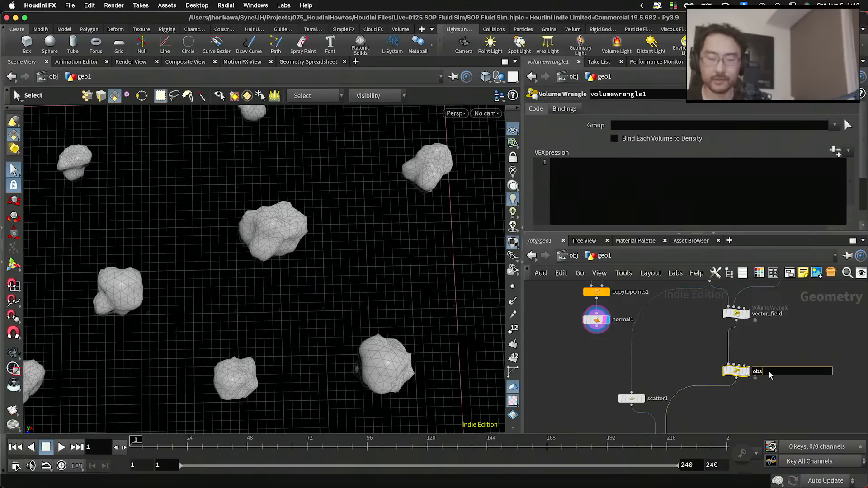
pyautogui.write('tacle_flow')
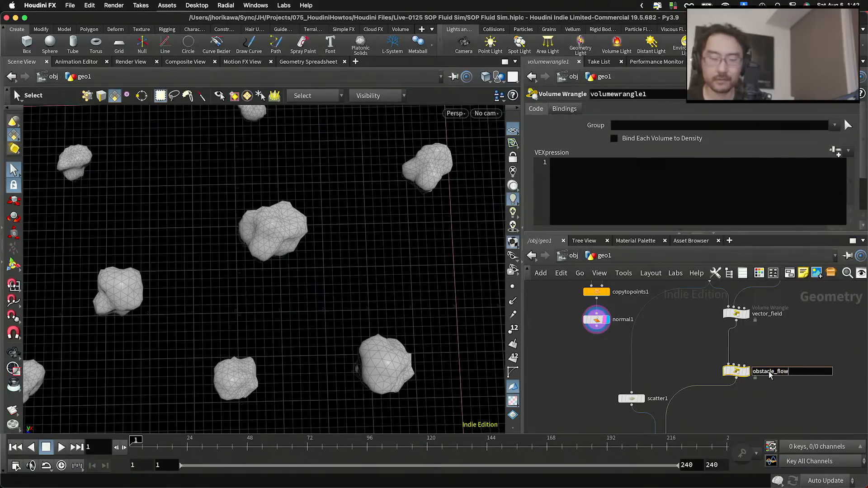
pyautogui.press('Return')
# Connect normal1's output to the second input of obstacle_flow and select normal1 with all its rocks in view.
pyautogui.scroll(-1, 770, 375)
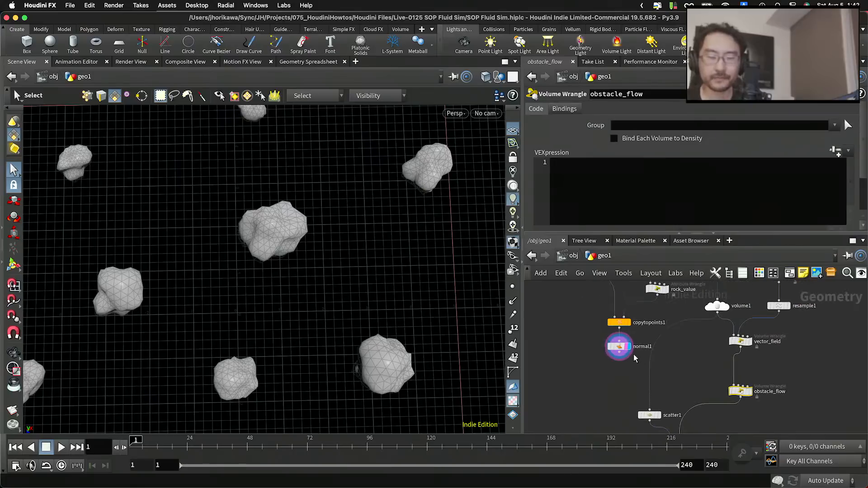
pyautogui.moveTo(635, 381); pyautogui.dragTo(761, 393)
pyautogui.scroll(3, 700, 383)
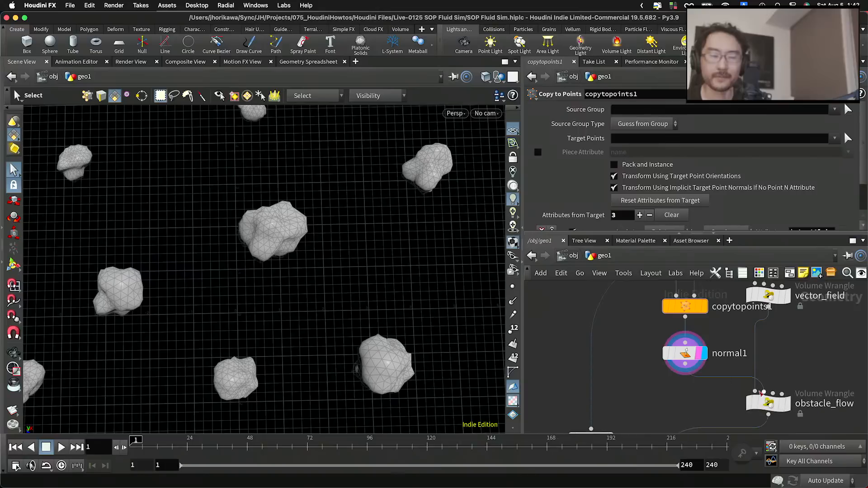
pyautogui.click(685, 353)
pyautogui.press('Escape')
pyautogui.scroll(-3, 302, 276)
pyautogui.press('s')
pyautogui.moveTo(225, 324); pyautogui.dragTo(493, 294)
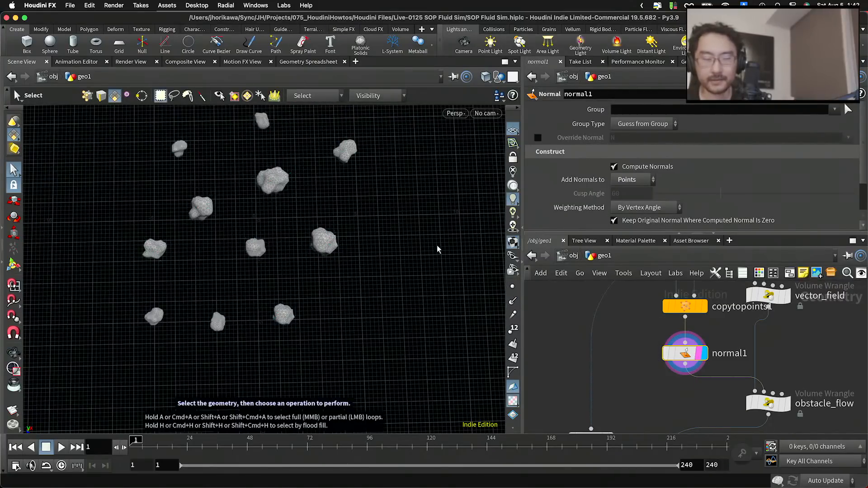
# Display the obstacle_flow node's result and save the scene file.
pyautogui.click(789, 403)
pyautogui.click(769, 402)
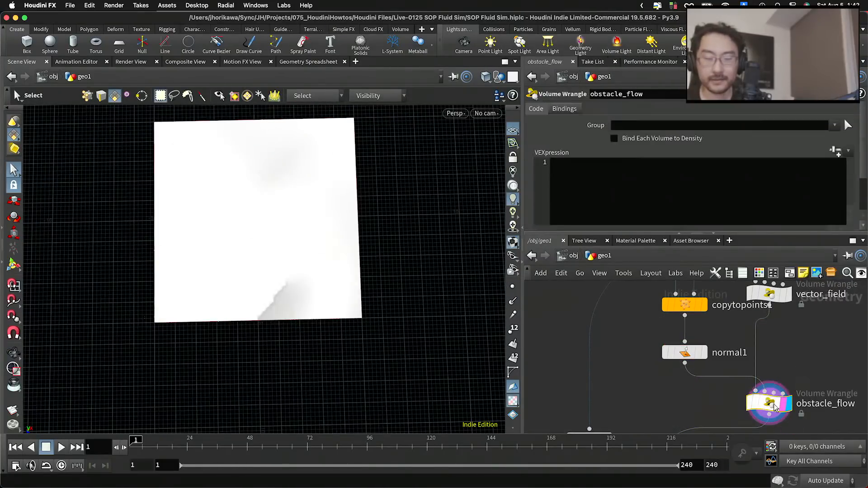
pyautogui.press('super+s')
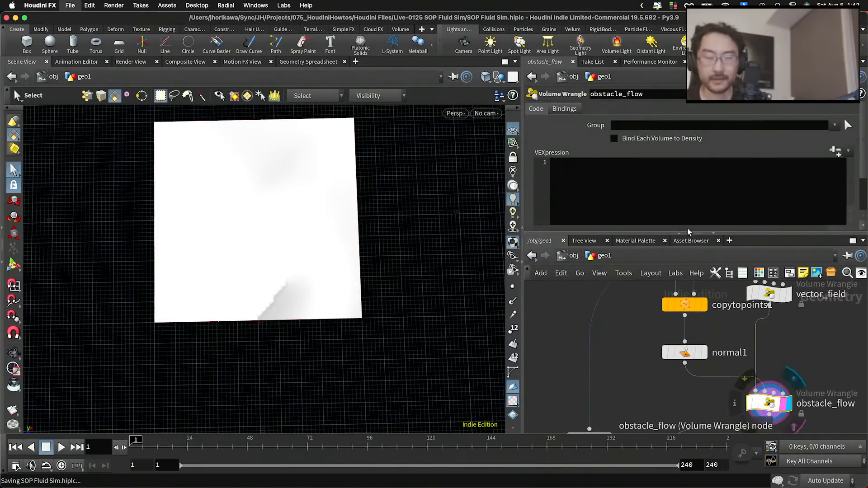
# Examine the nodes feeding obstacle_flow, comparing the rocks from normal1 with the displayed velocity volume.
pyautogui.click(678, 192)
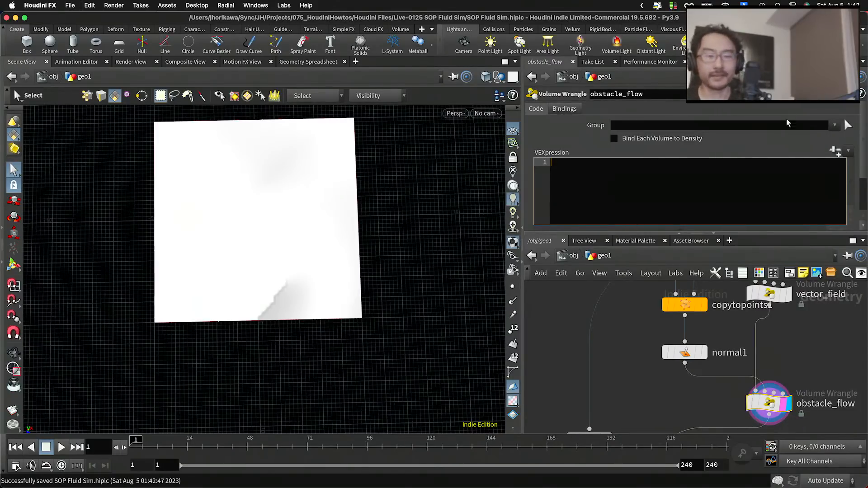
pyautogui.scroll(-2, 754, 424)
pyautogui.scroll(2, 754, 407)
pyautogui.moveTo(729, 362); pyautogui.dragTo(738, 375)
pyautogui.scroll(1, 773, 368)
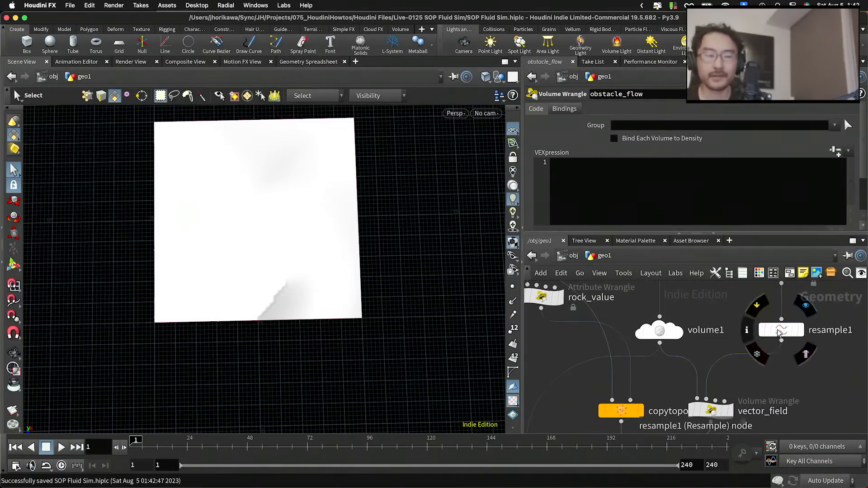
pyautogui.moveTo(779, 331); pyautogui.dragTo(779, 330)
pyautogui.scroll(-3, 769, 384)
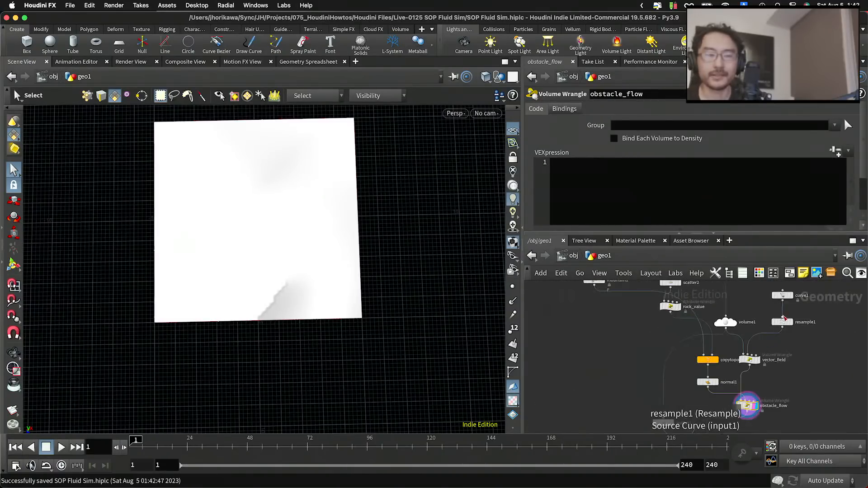
pyautogui.scroll(-2, 772, 387)
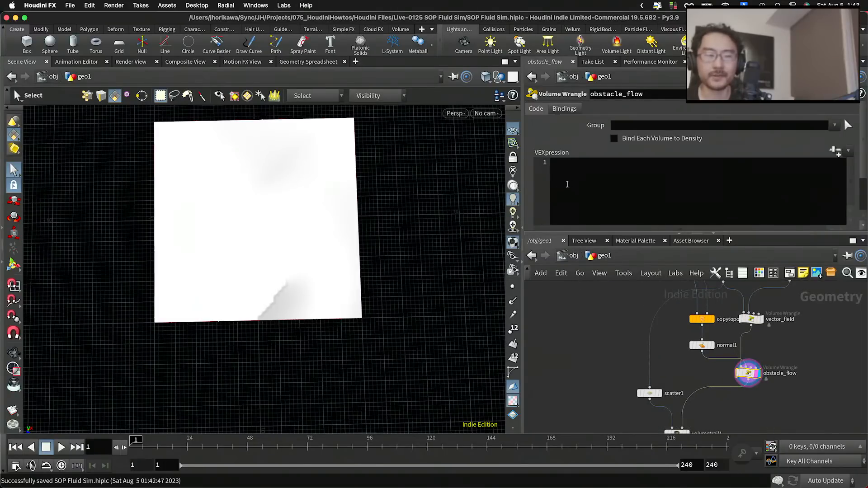
pyautogui.scroll(3, 710, 351)
pyautogui.click(715, 341)
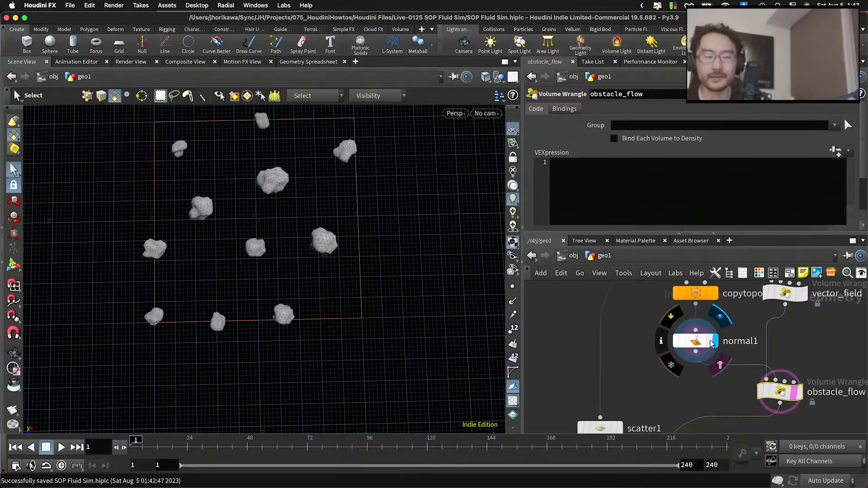
pyautogui.click(799, 392)
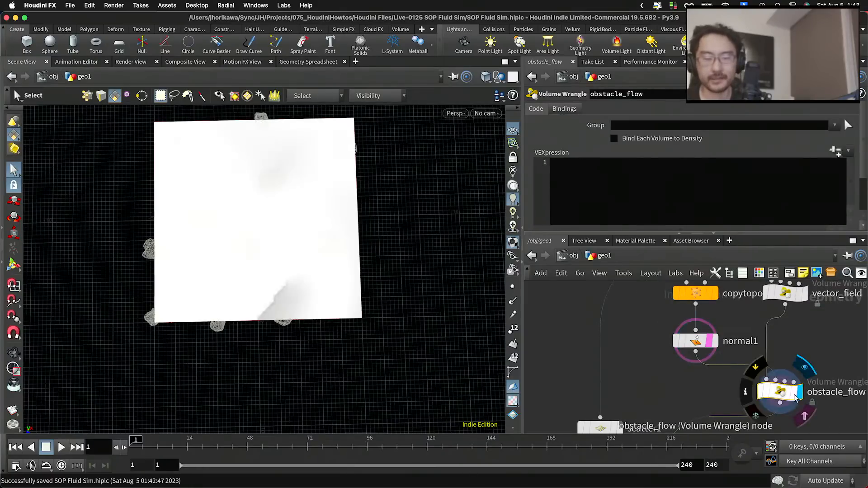
# Start a for loop in obstacle_flow's VEXpression with the counter int i=0 and the opening of the condition, i<.
pyautogui.click(669, 179)
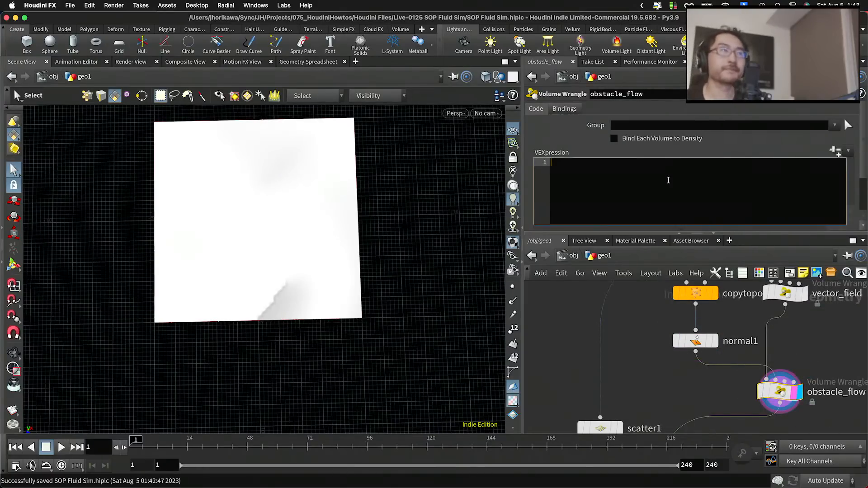
pyautogui.write('for(in')
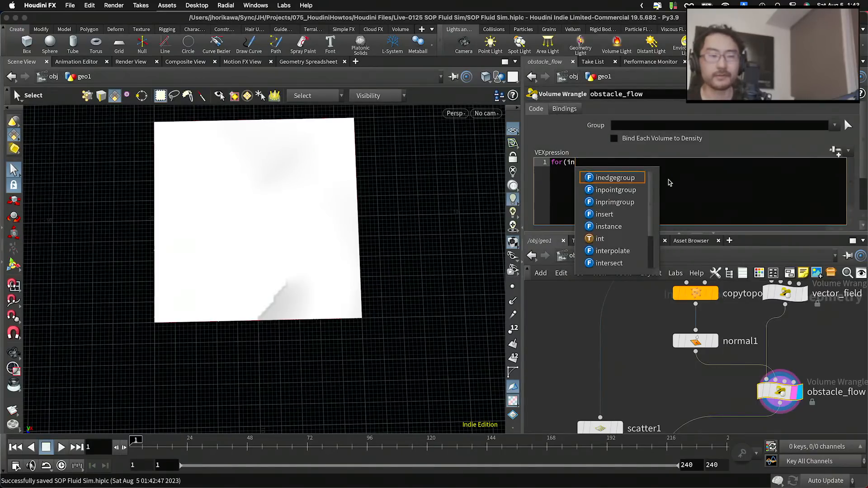
pyautogui.write('t i=0')
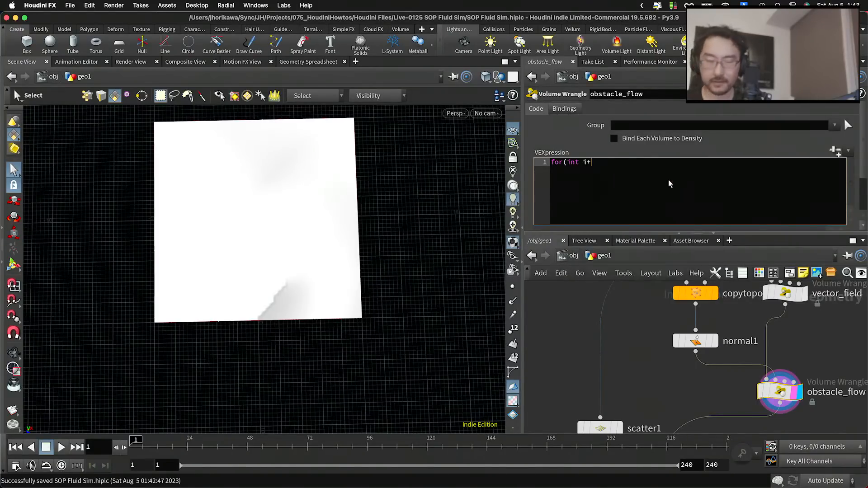
pyautogui.write('; i')
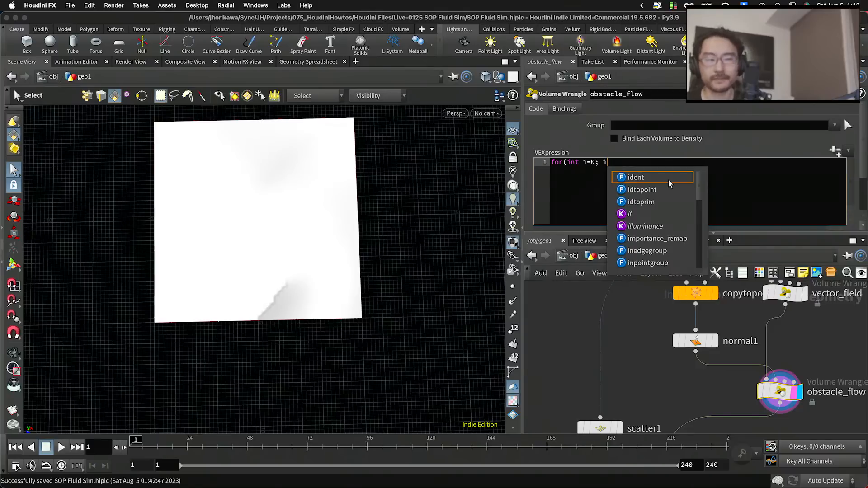
pyautogui.moveTo(609, 161); pyautogui.dragTo(545, 161)
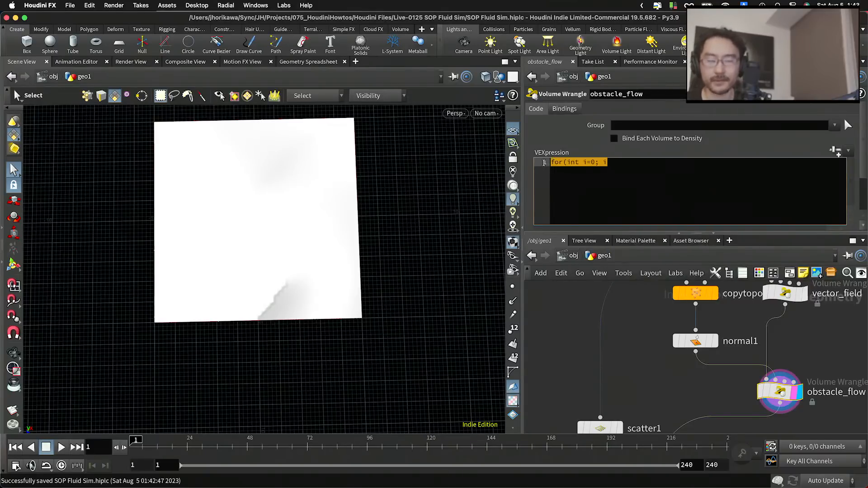
pyautogui.click(617, 168)
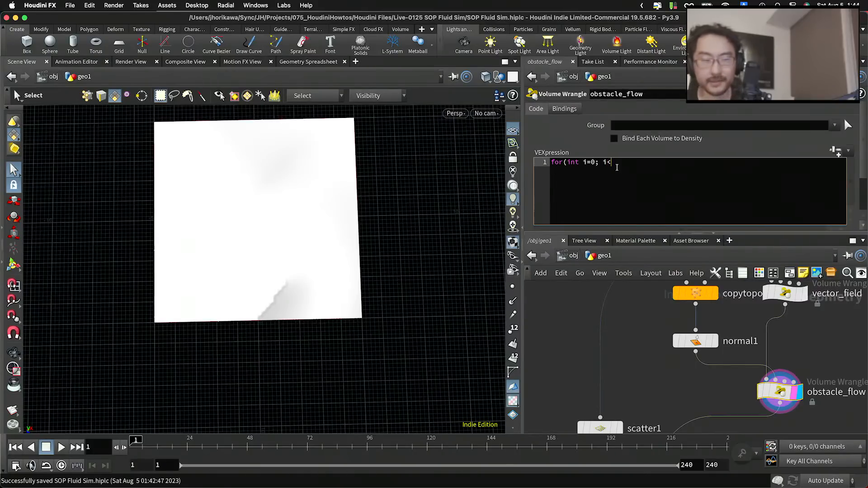
pyautogui.write('<')
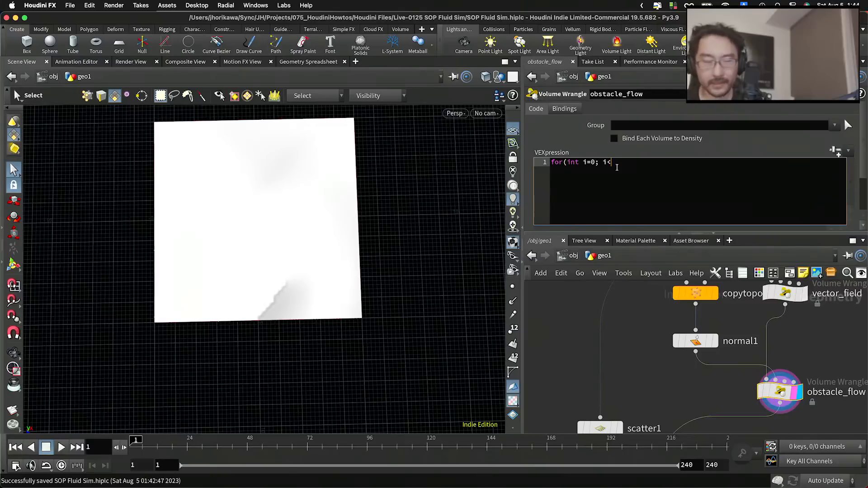
# Complete the loop header with the limit nprimitives(1) and the increment i++, and add its opening and closing braces.
pyautogui.write('@')
pyautogui.press('BackSpace')
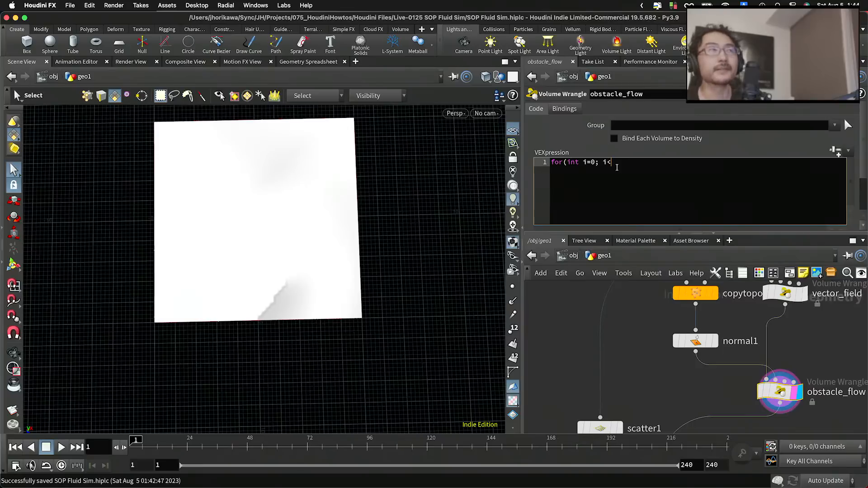
pyautogui.write('n')
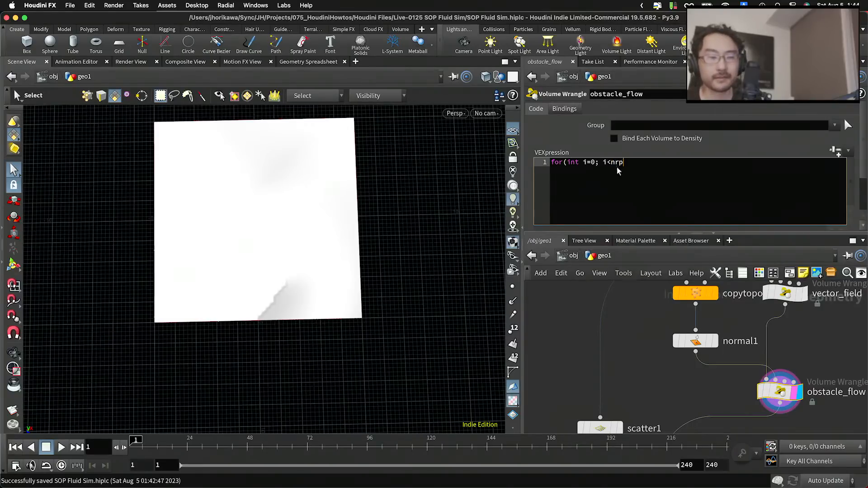
pyautogui.write('prim')
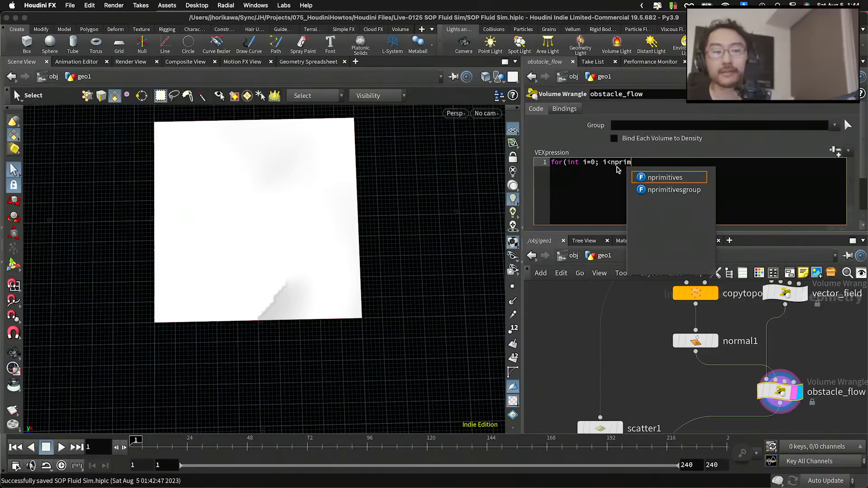
pyautogui.write('itive')
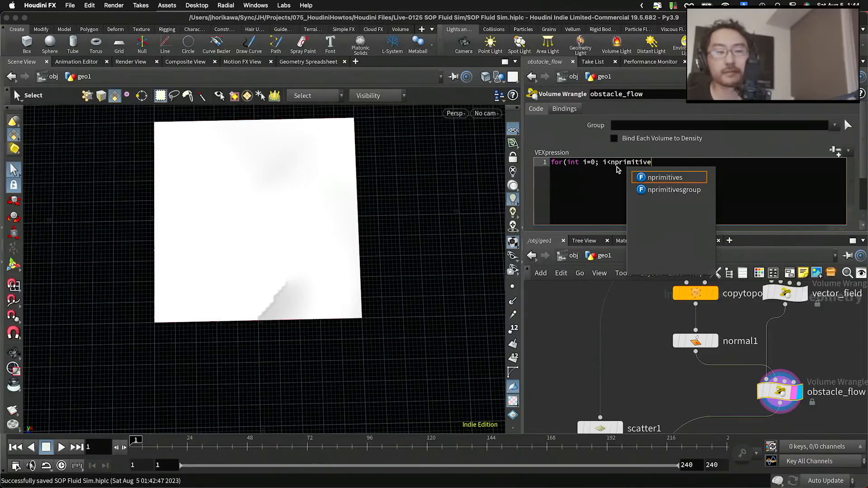
pyautogui.write('s(1')
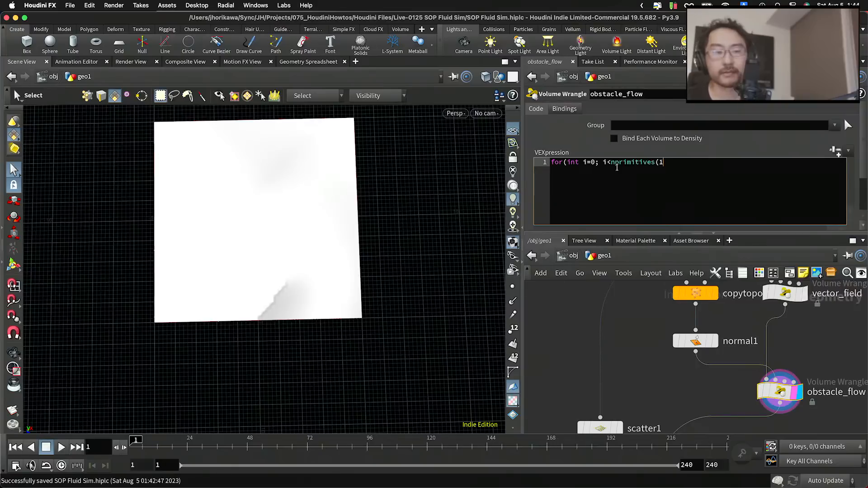
pyautogui.write(');')
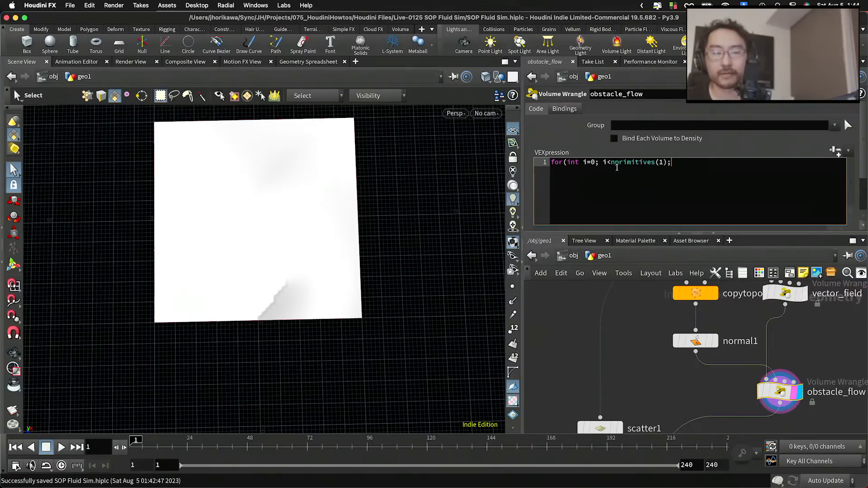
pyautogui.write(' i++')
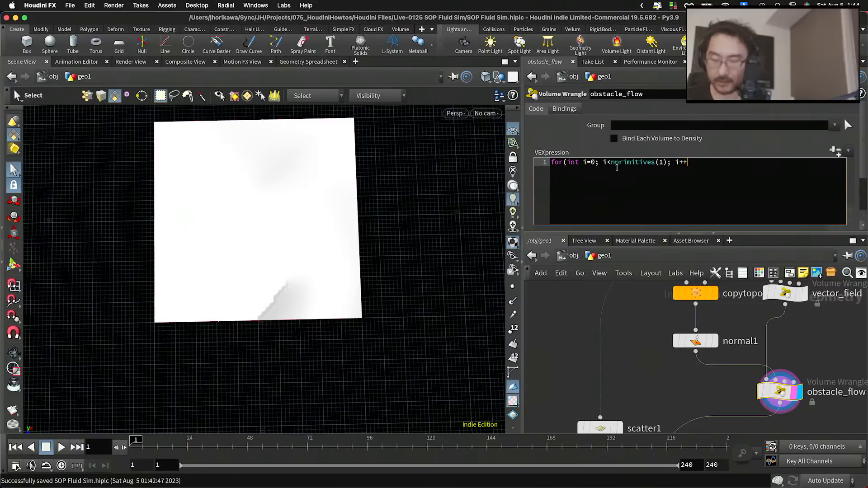
pyautogui.write(')')
pyautogui.write('{')
pyautogui.press('Return')
pyautogui.write('}')
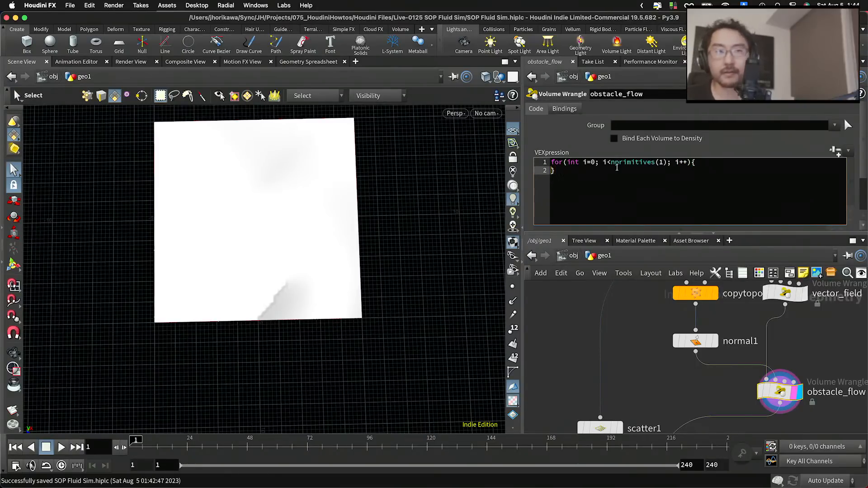
# Declare the variables int prim; and vector uv; on separate indented lines inside the for loop.
pyautogui.press('Return')
pyautogui.press('Up')
pyautogui.press('Tab')
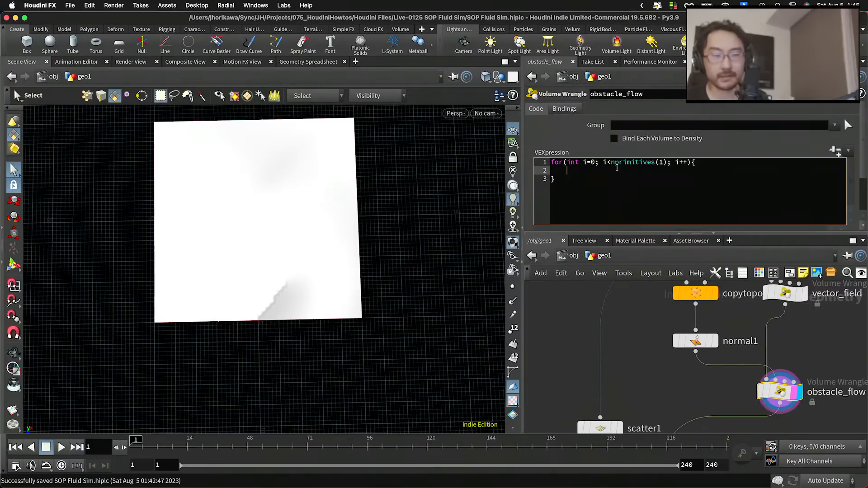
pyautogui.write('int prim;l')
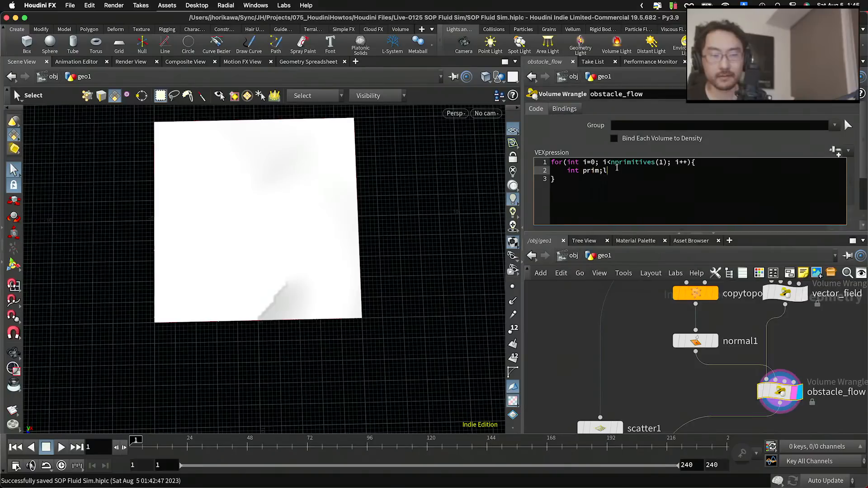
pyautogui.press('BackSpace')
pyautogui.press('Return')
pyautogui.write('ve')
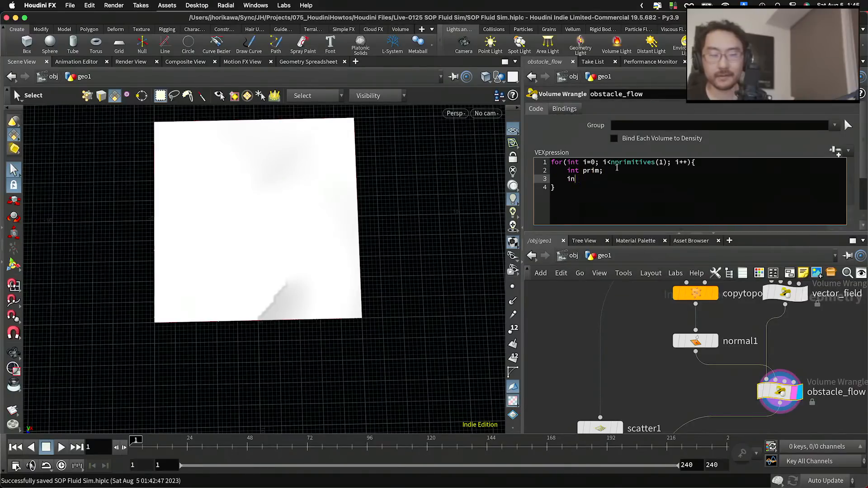
pyautogui.write('ctor uv;')
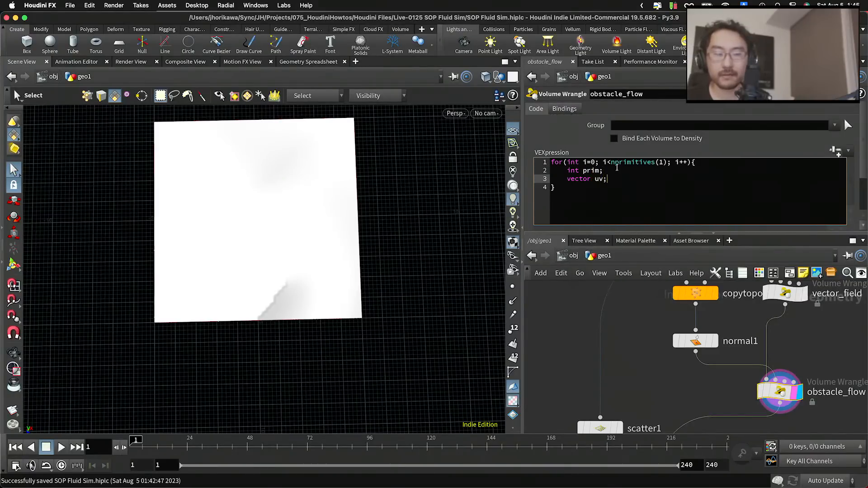
# Add the line float d = xyzdist(1, itoa(i) to obstacle_flow's for loop, leaving the call open after the group argument.
pyautogui.press('Return')
pyautogui.write('float d ')
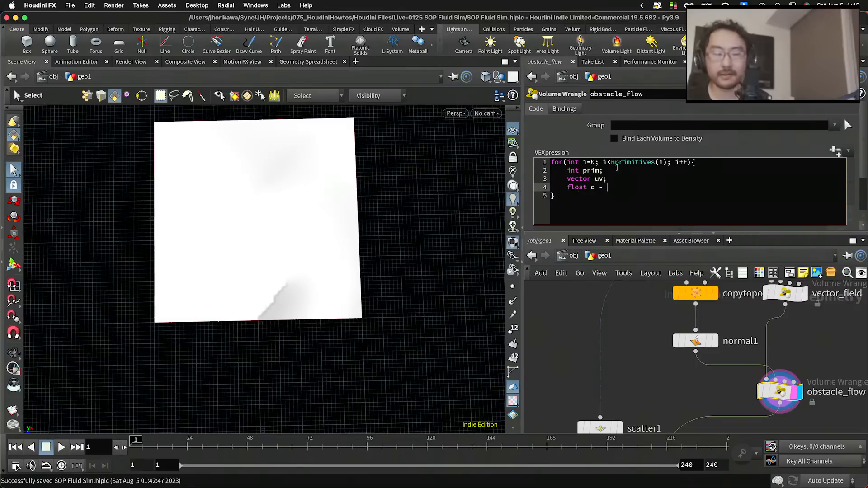
pyautogui.write('= xyz')
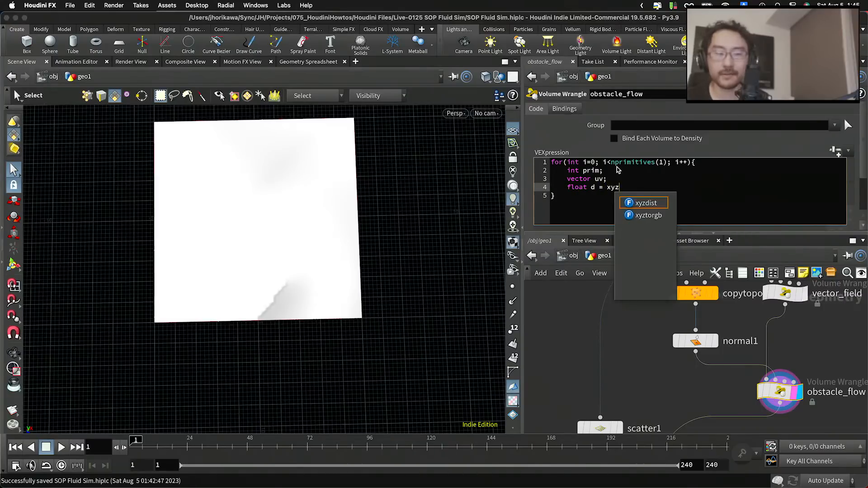
pyautogui.write('dist(1, !')
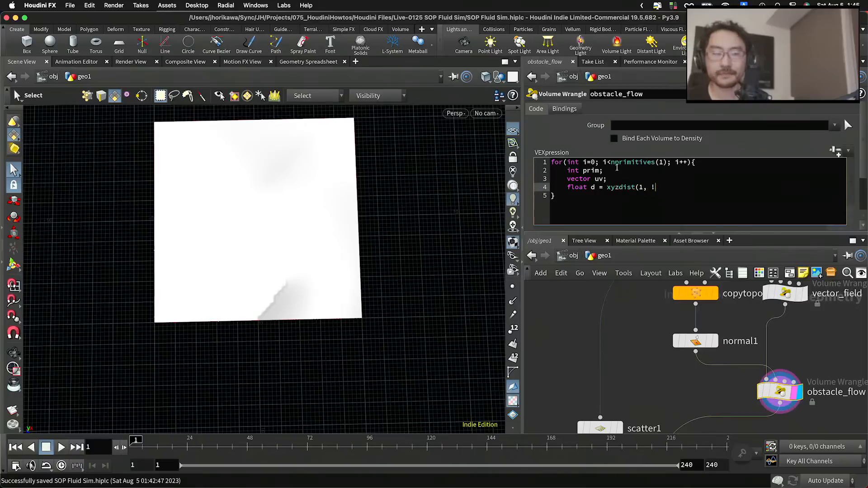
pyautogui.write('ito(')
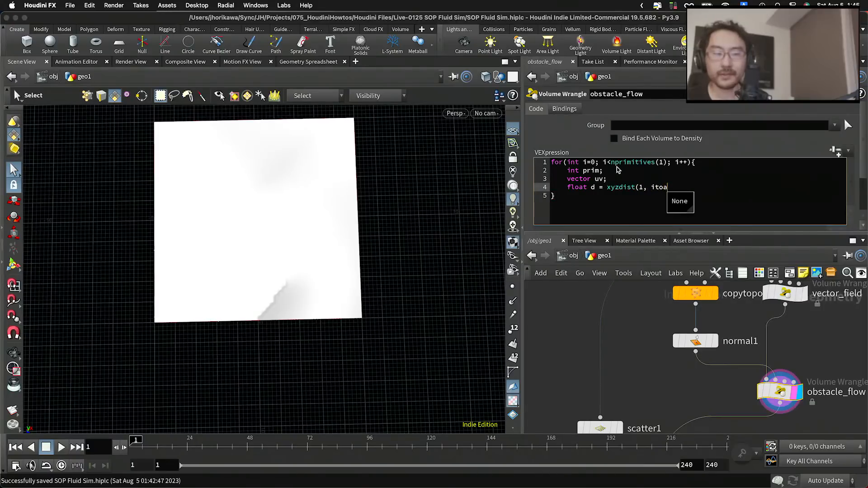
pyautogui.write('(i')
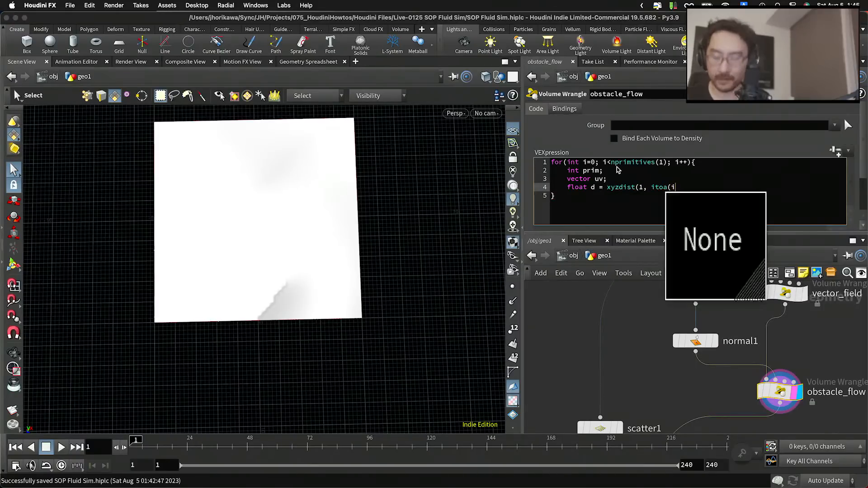
pyautogui.write(')')
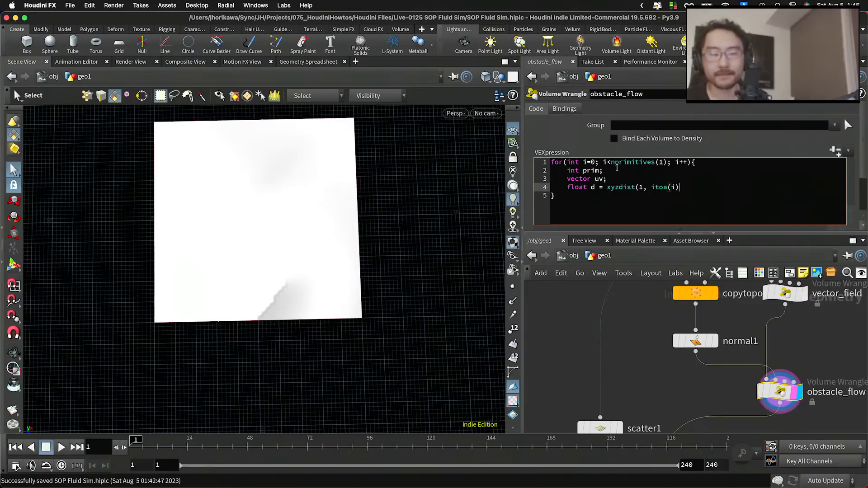
# Examine the normal1 and rock_value nodes, checking the rock geometry and the scattered points' attributes and code.
pyautogui.middleClick(700, 347)
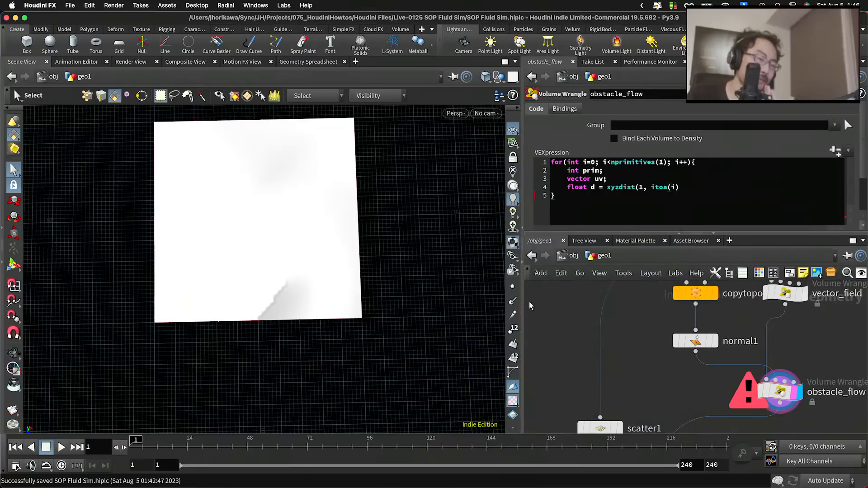
pyautogui.scroll(-5, 632, 362)
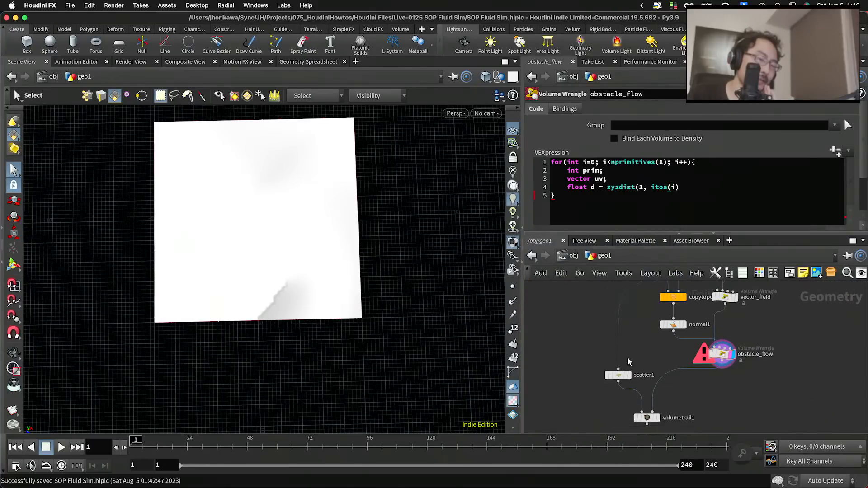
pyautogui.scroll(4, 637, 355)
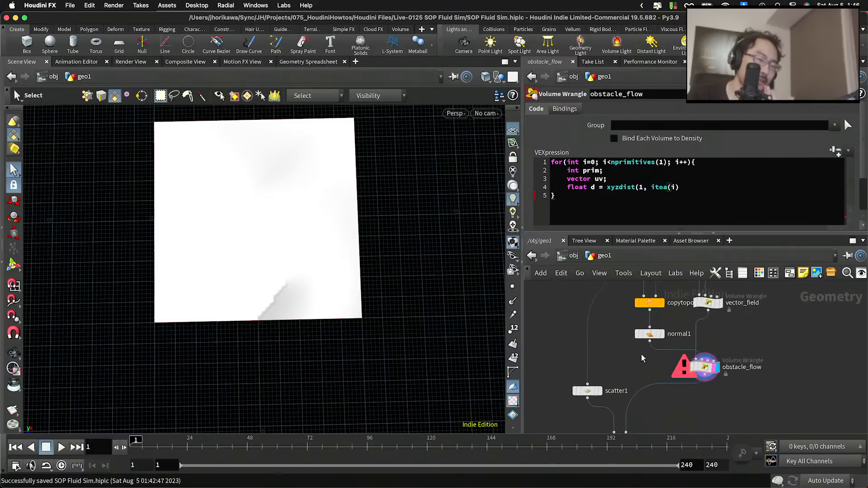
pyautogui.click(654, 332)
pyautogui.middleClick(654, 333)
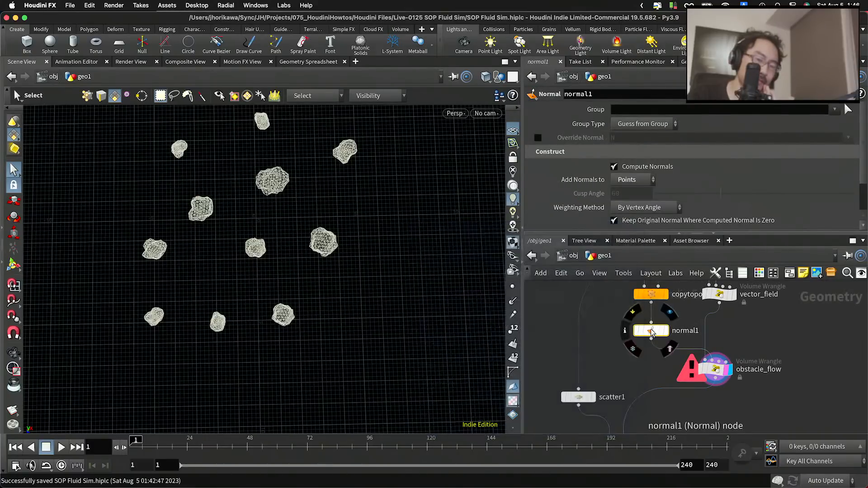
pyautogui.scroll(-2, 616, 372)
pyautogui.scroll(2, 617, 340)
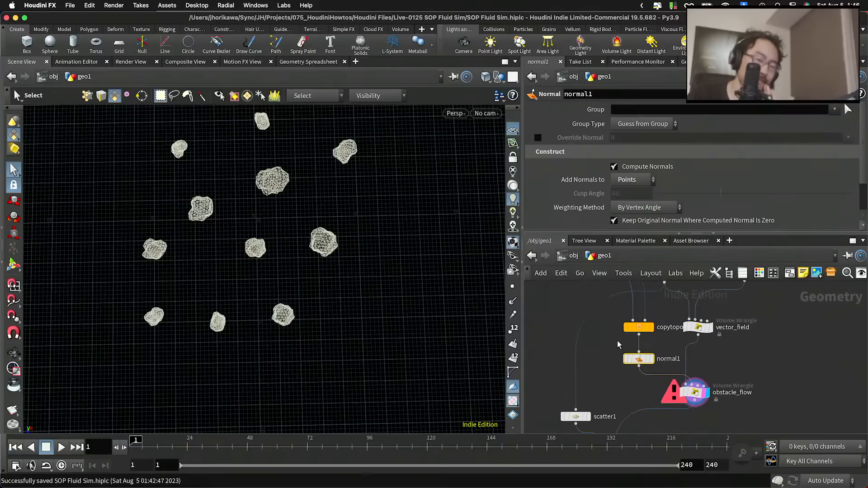
pyautogui.moveTo(607, 329); pyautogui.dragTo(604, 381, button='middle')
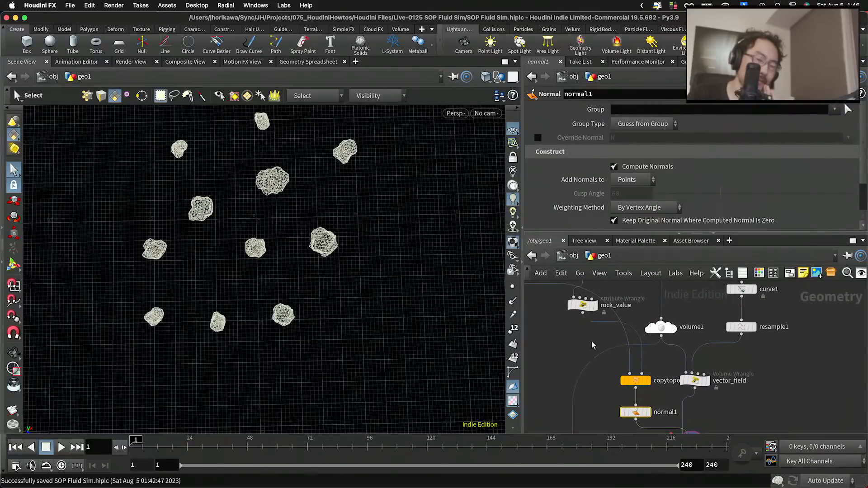
pyautogui.moveTo(593, 344); pyautogui.dragTo(633, 384, button='middle')
pyautogui.middleClick(630, 340)
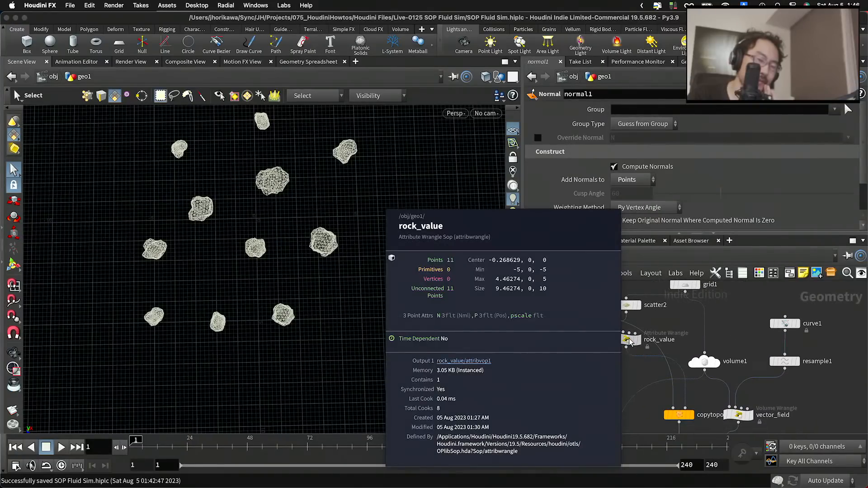
pyautogui.click(630, 340)
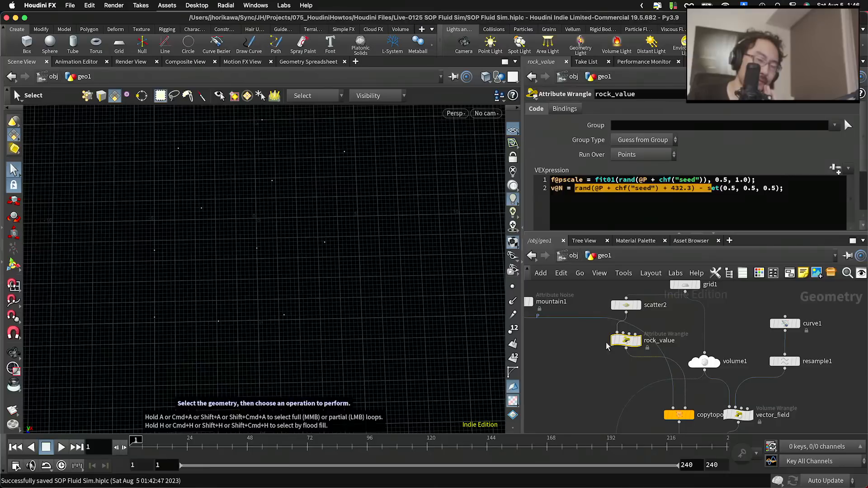
pyautogui.middleClick(627, 344)
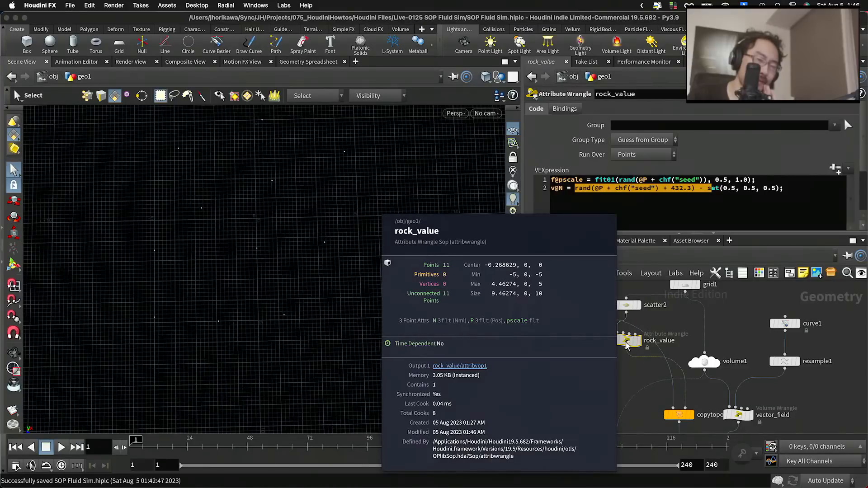
# Connect rock_value's output to the third input of obstacle_flow, nudging the rock copy nodes aside.
pyautogui.scroll(-5, 577, 309)
pyautogui.hscroll(4, 576, 313)
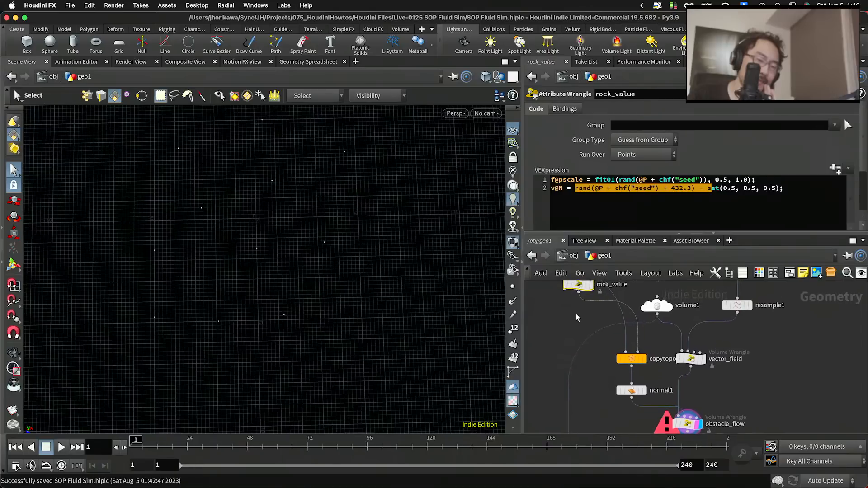
pyautogui.scroll(-2, 576, 316)
pyautogui.moveTo(627, 355); pyautogui.dragTo(620, 387)
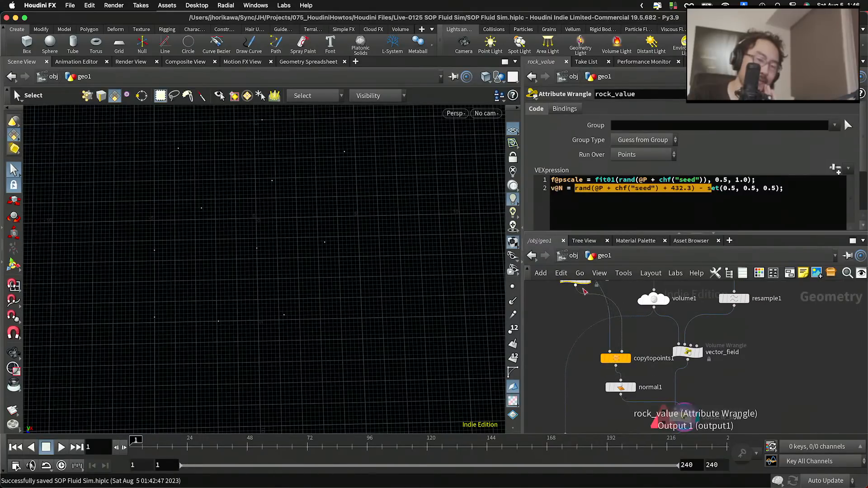
pyautogui.click(585, 292)
pyautogui.scroll(-2, 597, 296)
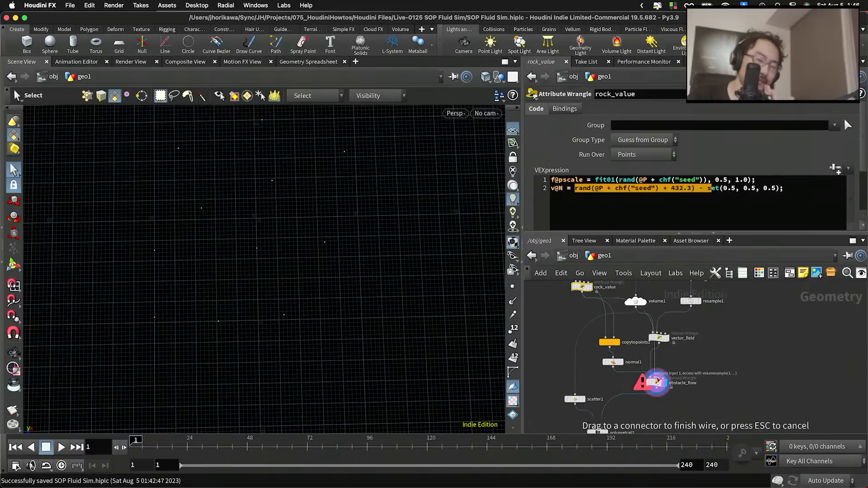
pyautogui.scroll(3, 658, 383)
pyautogui.click(658, 387)
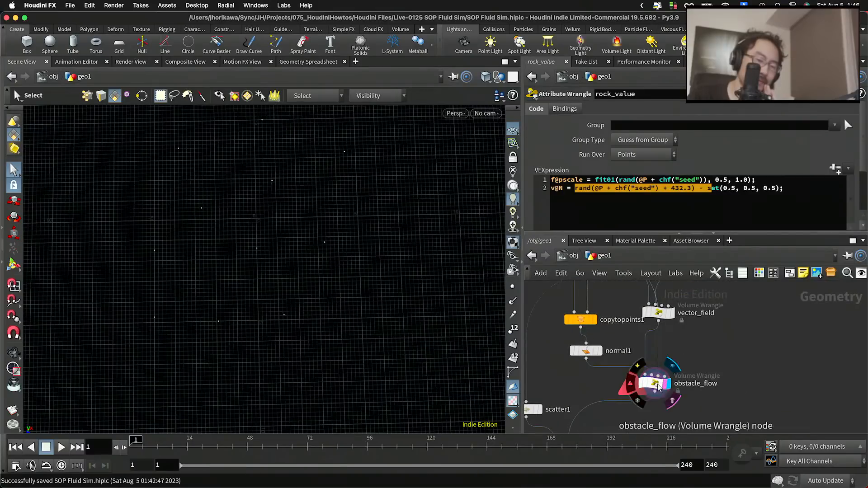
# Set the loop limit in obstacle_flow's VEXpression to nprimitives(2).
pyautogui.click(659, 388)
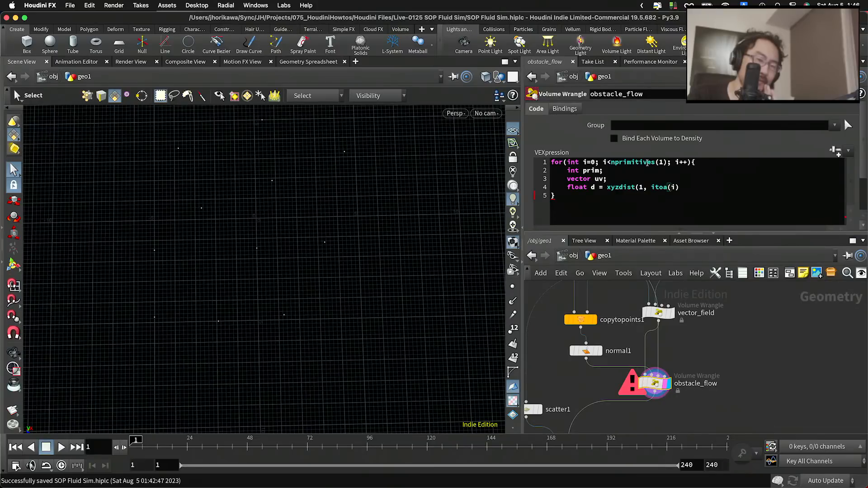
pyautogui.click(661, 161)
pyautogui.write('2')
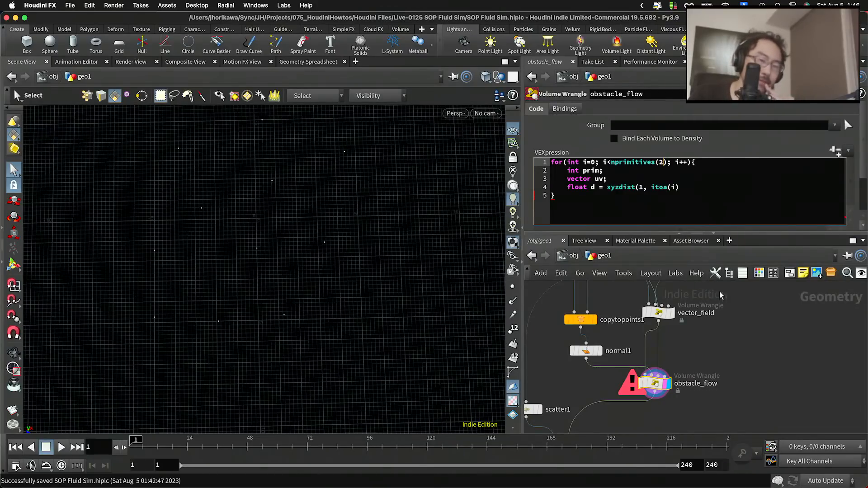
# Rearrange the rock nodes, moving copytopoints1 away from normal1 and repositioning sphere1 and mountain1 above it.
pyautogui.scroll(-5, 715, 368)
pyautogui.scroll(5, 628, 329)
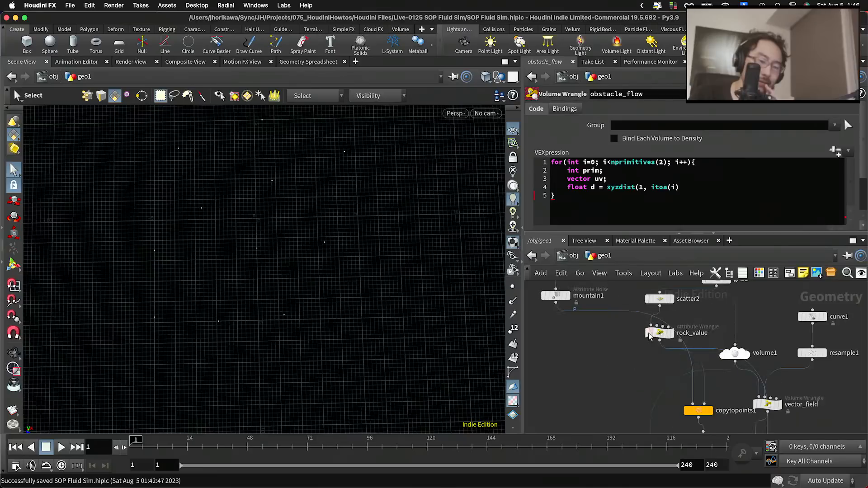
pyautogui.scroll(-2, 610, 352)
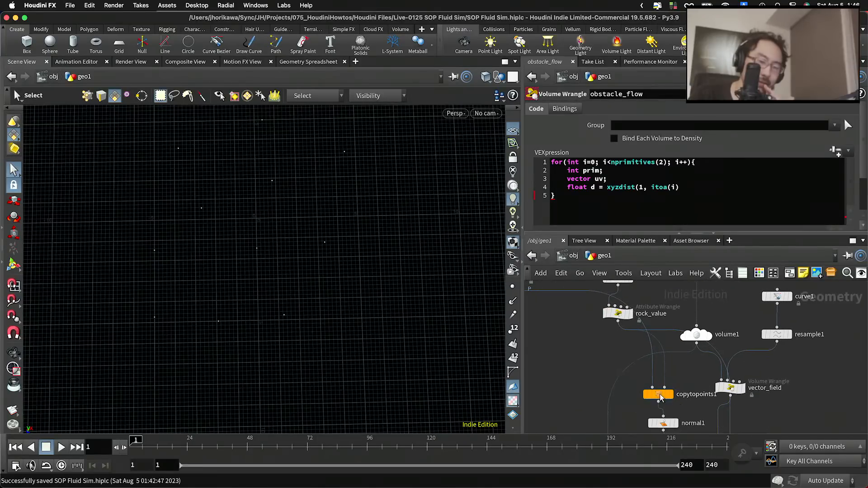
pyautogui.scroll(-3, 665, 388)
pyautogui.moveTo(666, 388); pyautogui.dragTo(601, 385)
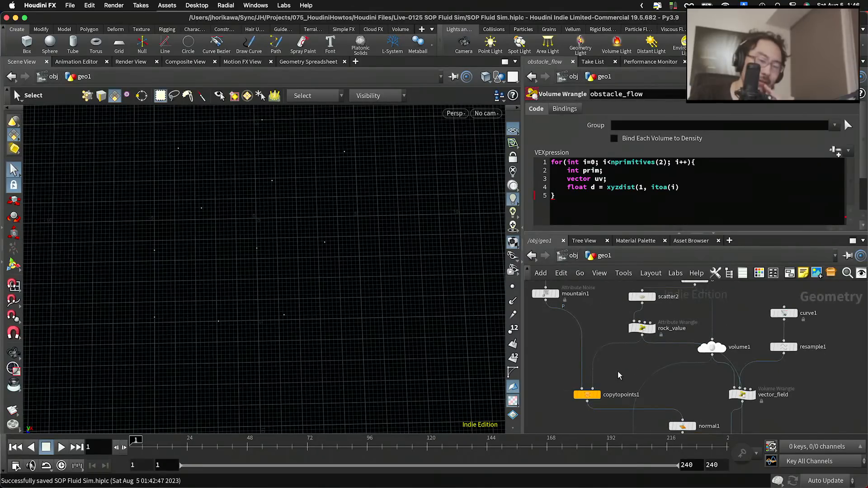
pyautogui.scroll(-3, 551, 330)
pyautogui.scroll(5, 552, 344)
pyautogui.moveTo(553, 351)
pyautogui.mouseDown()
pyautogui.moveTo(544, 294)
pyautogui.moveTo(545, 355)
pyautogui.mouseUp()
pyautogui.scroll(-5, 544, 342)
pyautogui.scroll(2, 539, 297)
pyautogui.scroll(3, 596, 371)
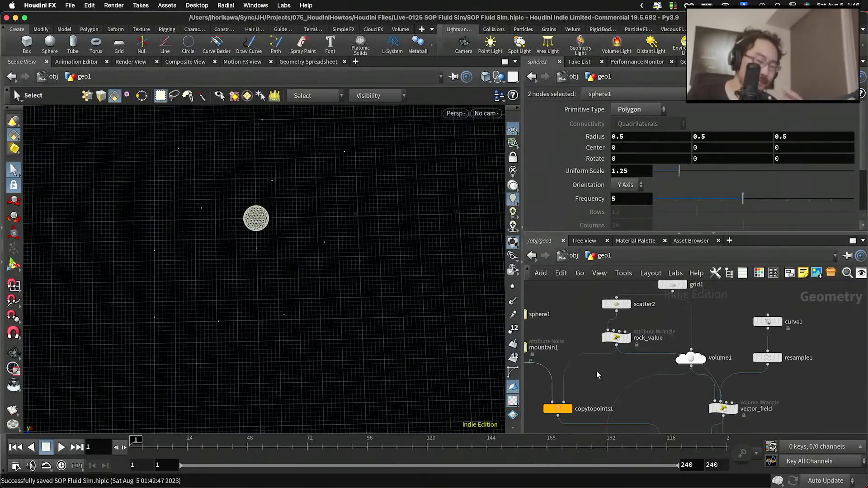
pyautogui.press('Tab')
pyautogui.write('pointw')
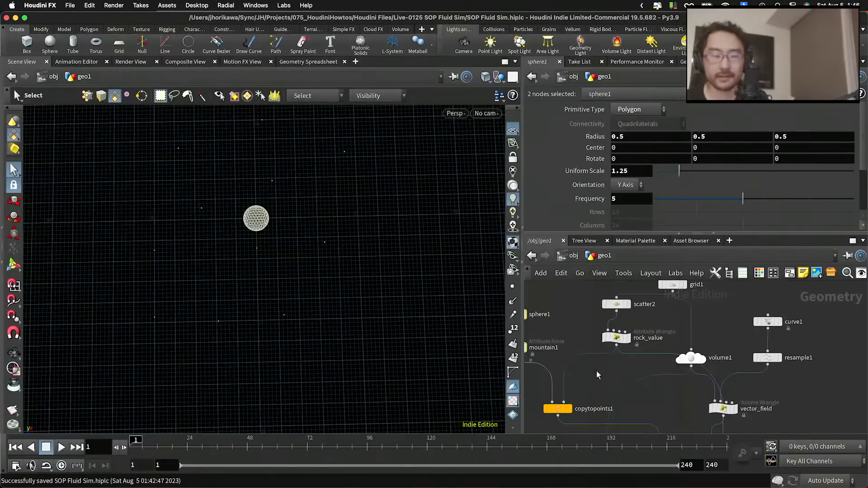
pyautogui.press('Return')
pyautogui.click(617, 338)
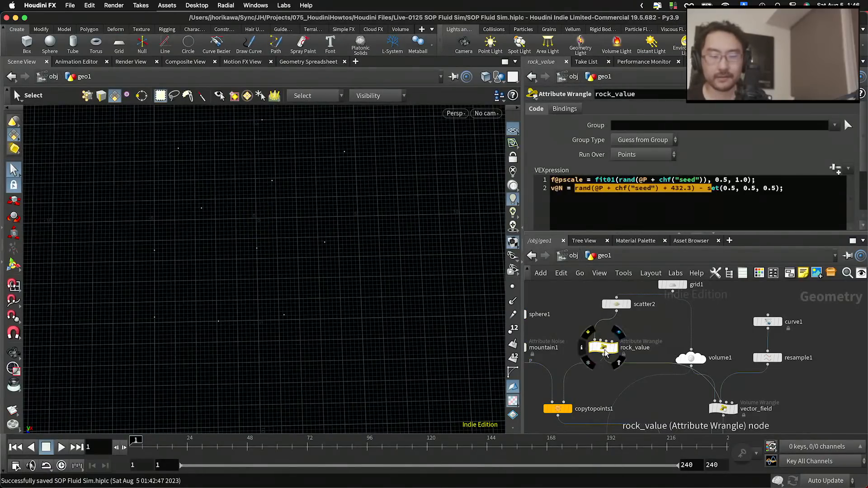
pyautogui.moveTo(618, 340); pyautogui.dragTo(604, 348)
pyautogui.click(811, 187)
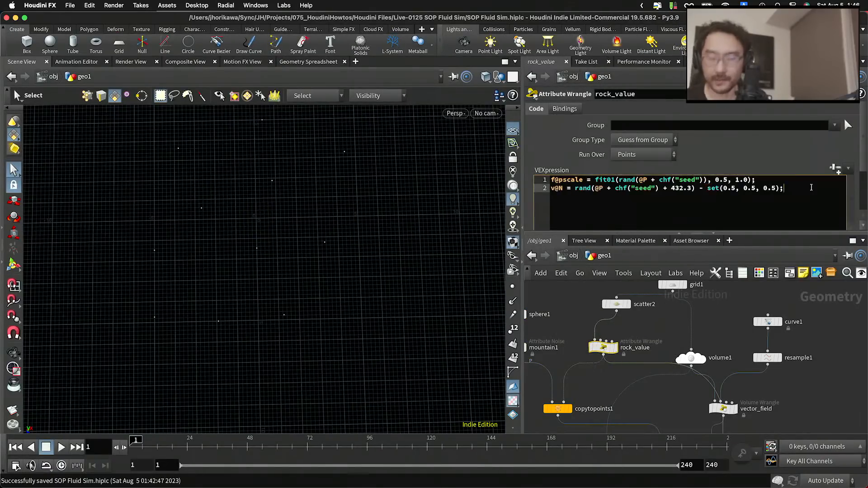
pyautogui.press('Return')
pyautogui.write('i')
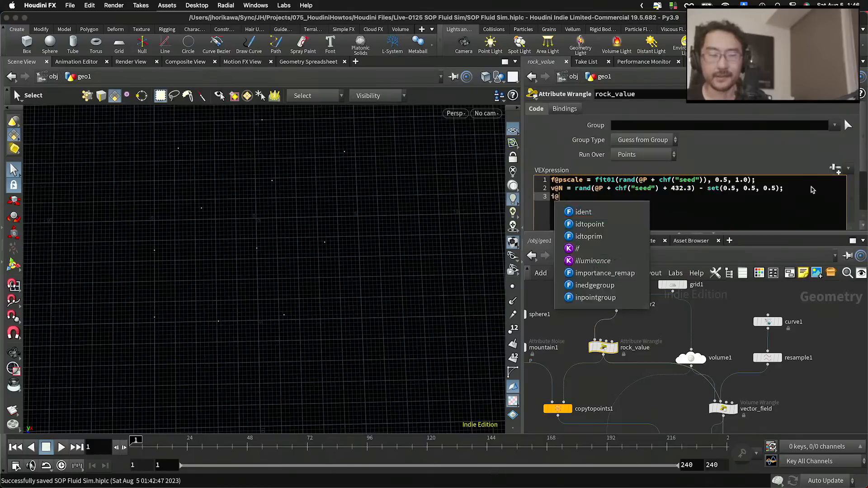
pyautogui.write('@index = [p')
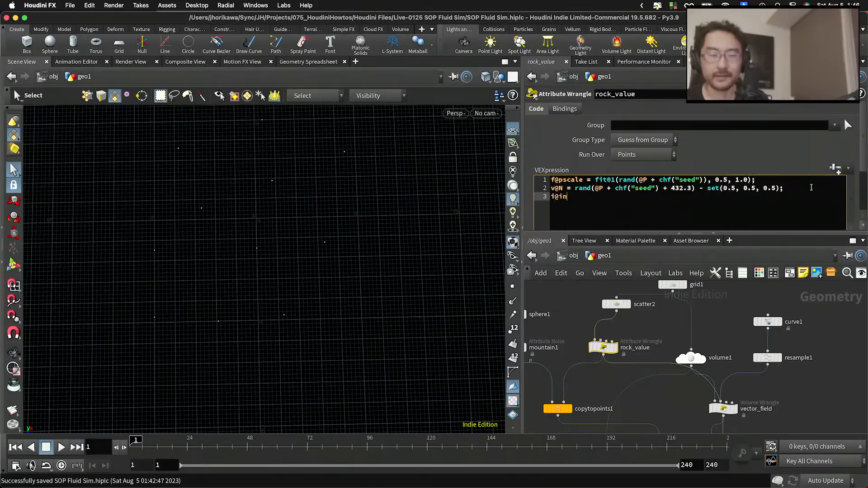
pyautogui.press('BackSpace')
pyautogui.press('BackSpace')
pyautogui.write('@ptnum;')
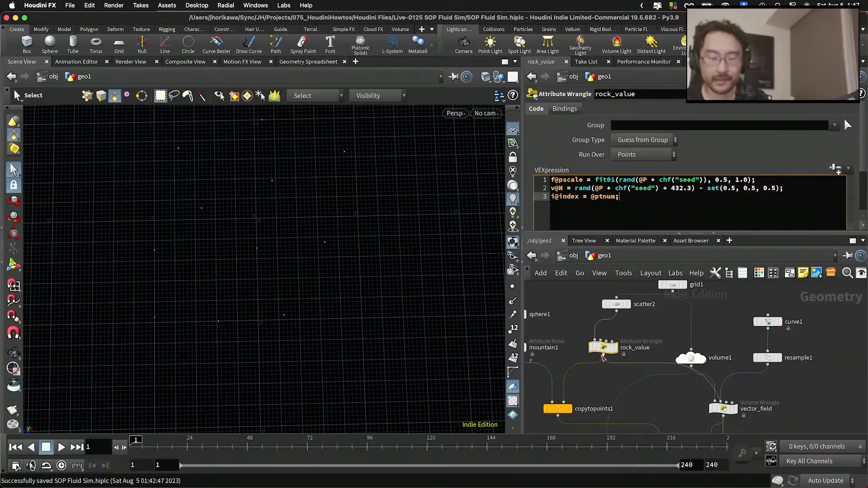
# Display copytopoints1 and check the index attribute on the copied rocks' points in the geometry spreadsheet.
pyautogui.moveTo(569, 415); pyautogui.dragTo(636, 397, button='middle')
pyautogui.click(636, 395)
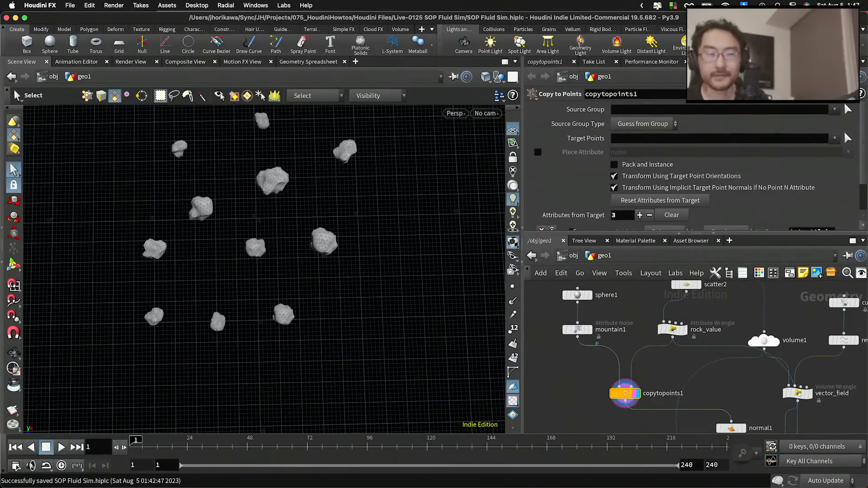
pyautogui.hotkey('alt', '8')
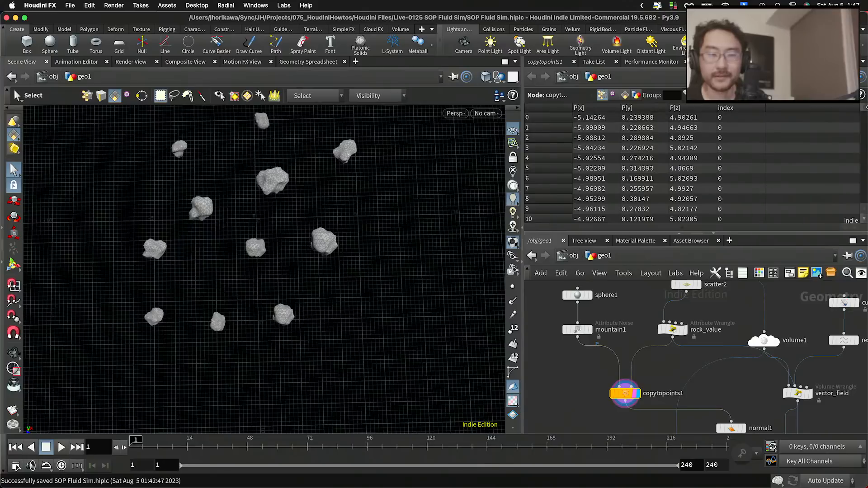
pyautogui.moveTo(672, 329); pyautogui.dragTo(670, 330)
pyautogui.moveTo(864, 112)
pyautogui.mouseDown()
pyautogui.moveTo(865, 204)
pyautogui.moveTo(864, 108)
pyautogui.mouseUp()
pyautogui.scroll(-5, 677, 318)
pyautogui.scroll(6, 706, 357)
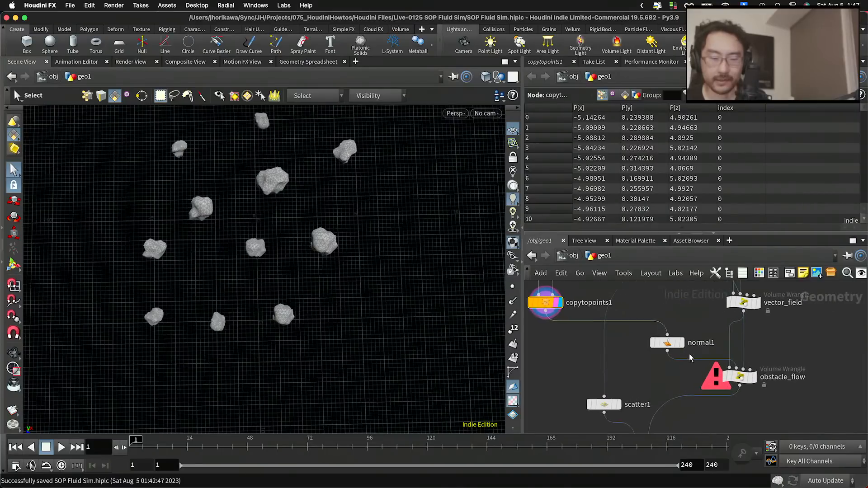
# Select and display obstacle_flow again, bringing its VEXpression back into view.
pyautogui.click(753, 377)
pyautogui.moveTo(754, 380); pyautogui.dragTo(782, 383)
pyautogui.click(544, 61)
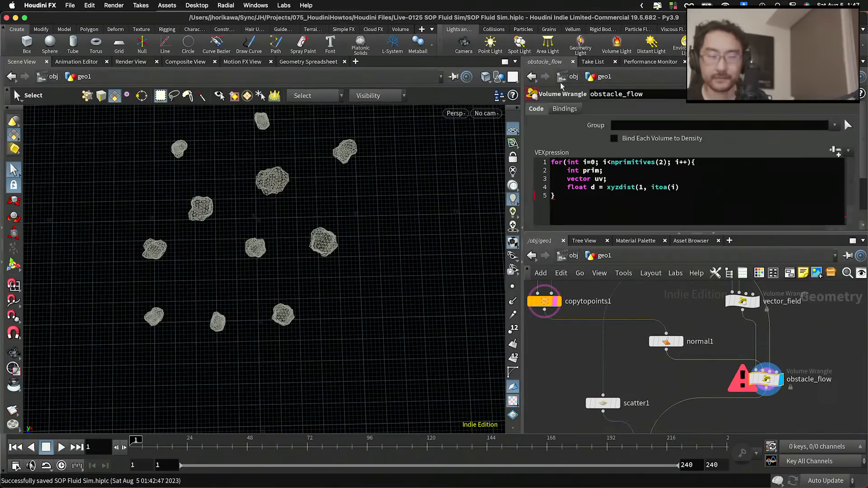
# Check rock_value's point information and change the loop limit in obstacle_flow's VEXpression from nprimitives(2) to npoints(2).
pyautogui.press('Down')
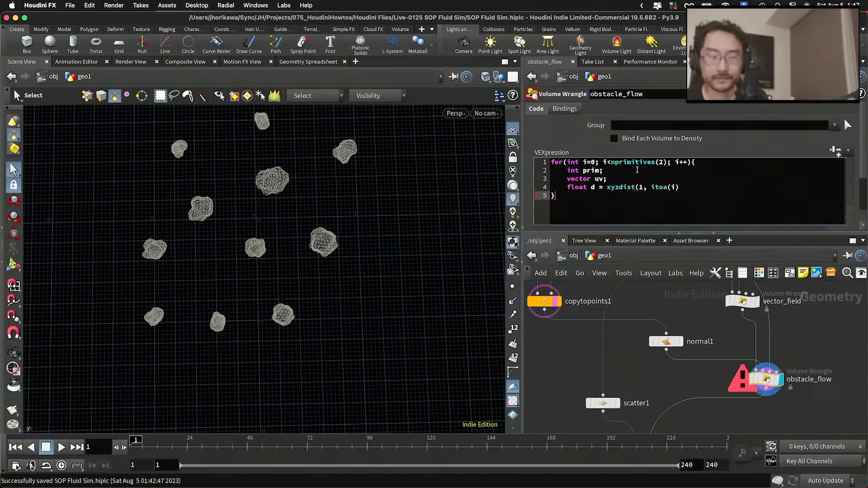
pyautogui.moveTo(697, 162); pyautogui.dragTo(551, 162)
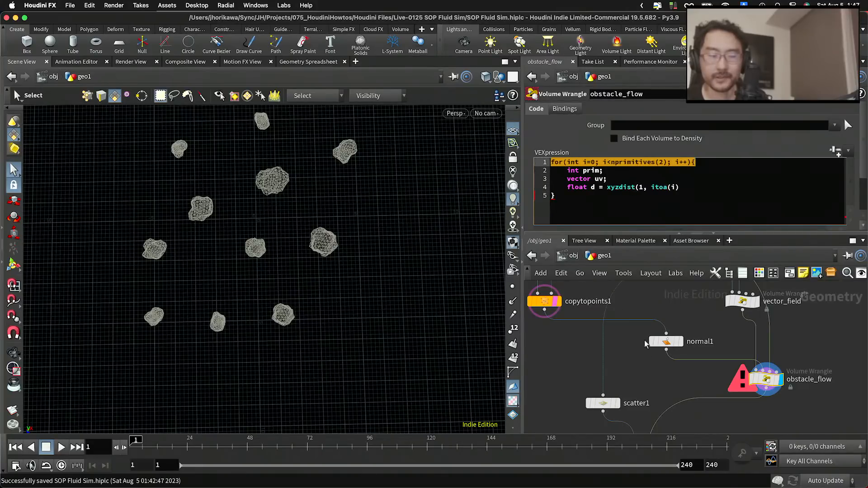
pyautogui.scroll(-4, 669, 388)
pyautogui.scroll(3, 662, 349)
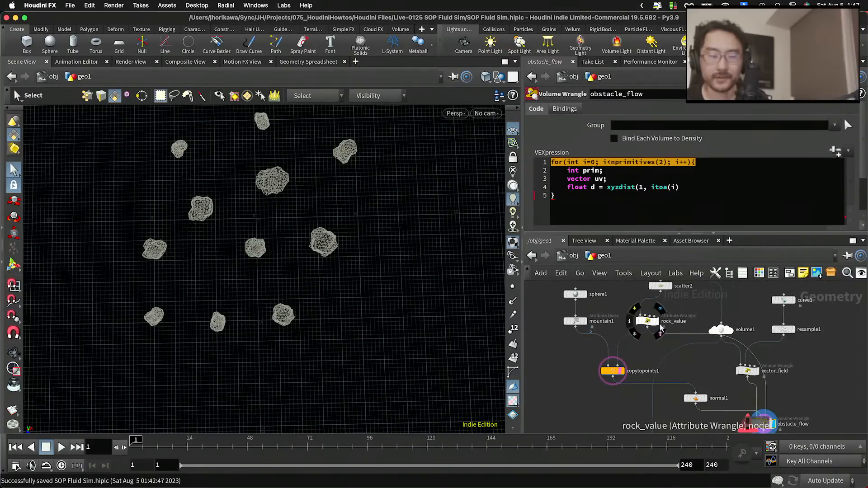
pyautogui.middleClick(653, 326)
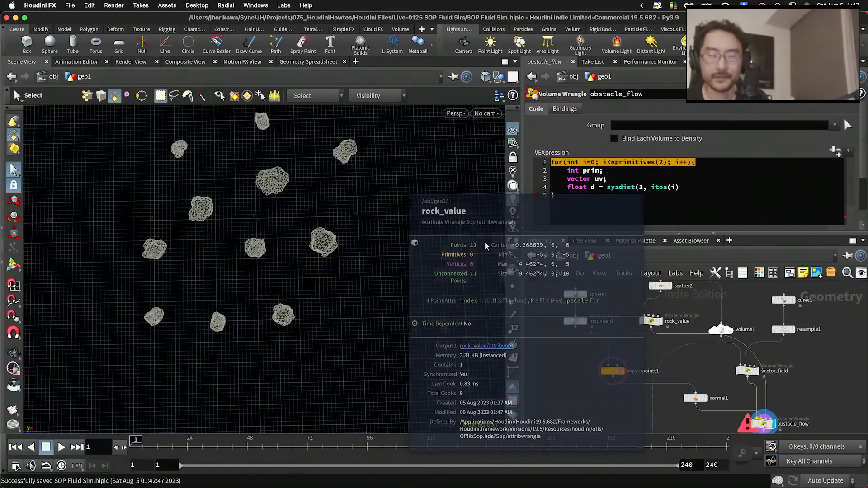
pyautogui.click(637, 163)
pyautogui.doubleClick(638, 163)
pyautogui.write('npoints')
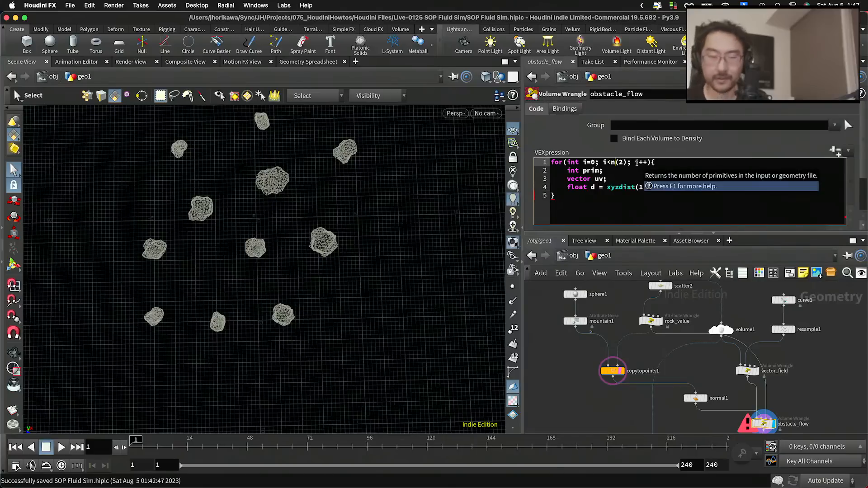
# Trace the rock geometry from copytopoints1 through normal1 into obstacle_flow, and reselect obstacle_flow.
pyautogui.click(684, 187)
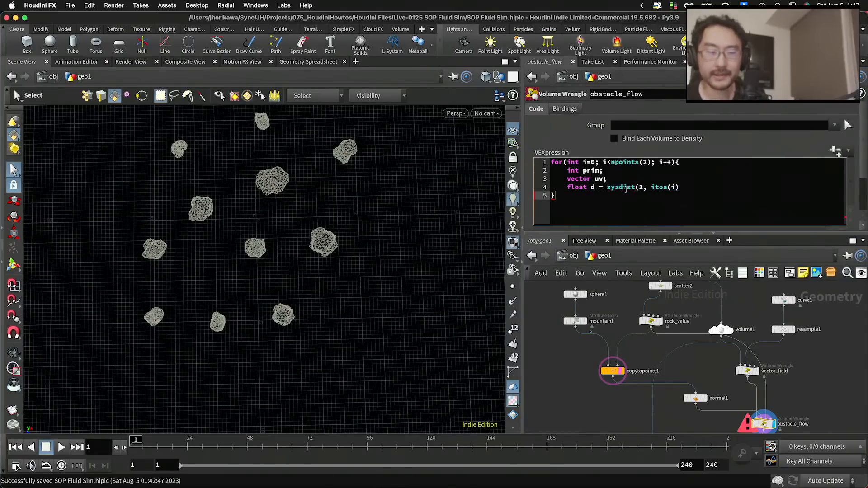
pyautogui.click(684, 187)
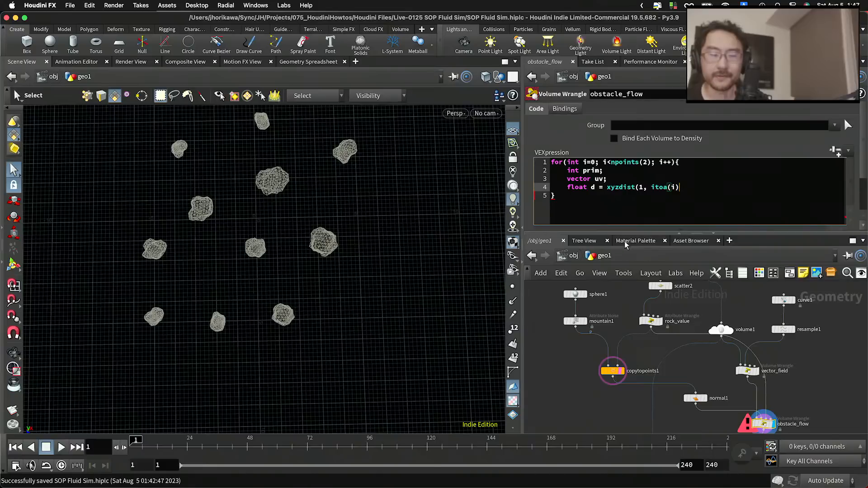
pyautogui.moveTo(624, 372)
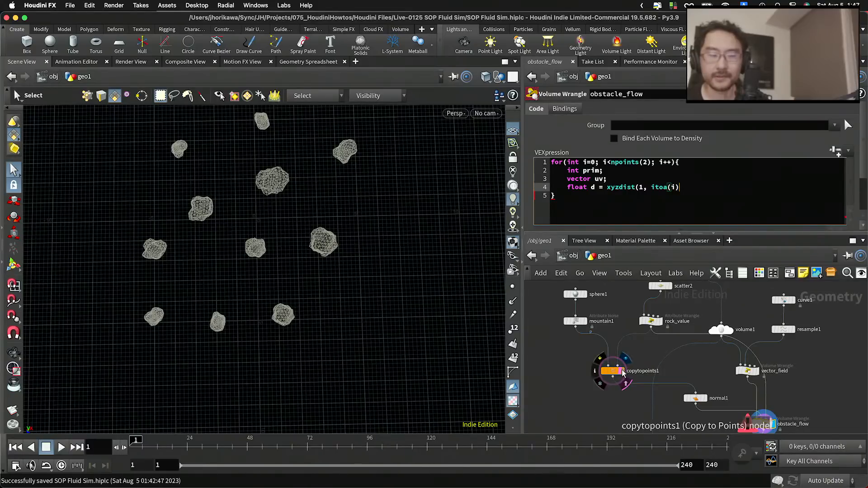
pyautogui.click(616, 372)
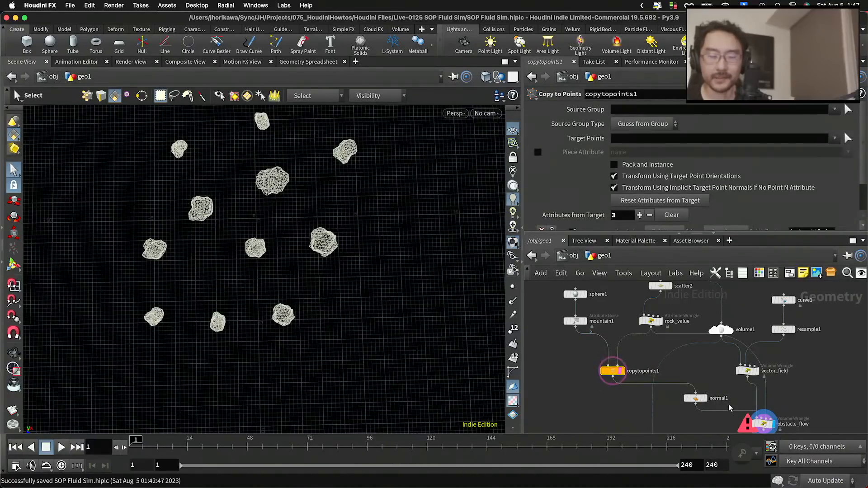
pyautogui.moveTo(696, 399); pyautogui.dragTo(699, 400)
pyautogui.click(763, 424)
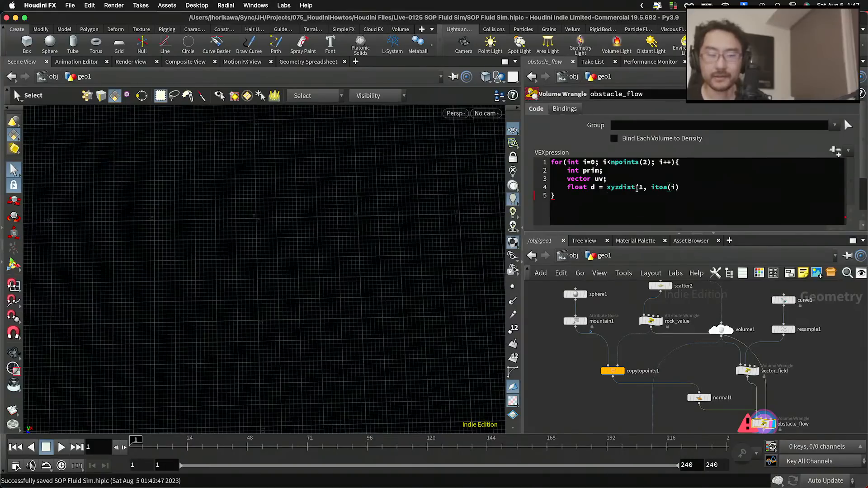
pyautogui.doubleClick(641, 187)
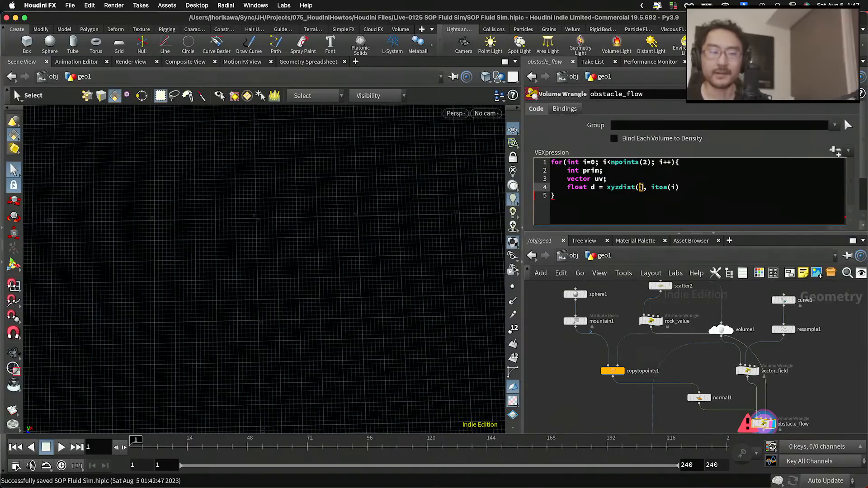
pyautogui.click(698, 188)
pyautogui.moveTo(689, 188); pyautogui.dragTo(651, 187)
pyautogui.write('@')
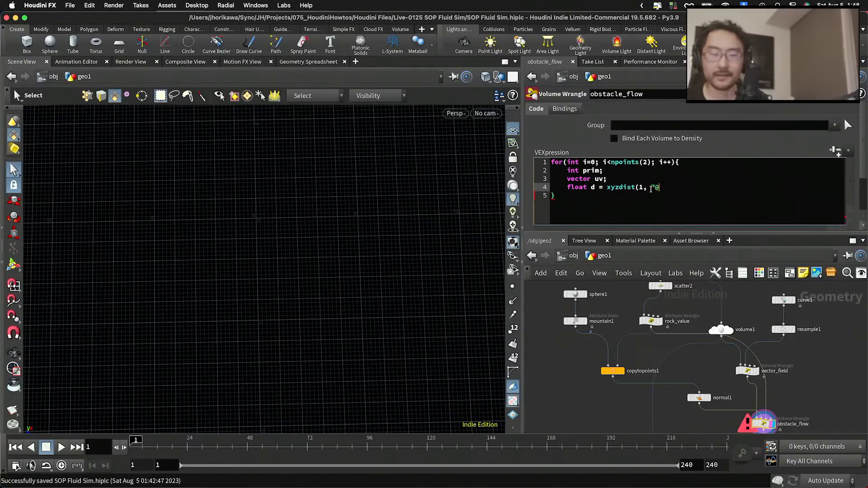
pyautogui.write('index++')
pyautogui.press('BackSpace')
pyautogui.press('BackSpace')
pyautogui.write('==')
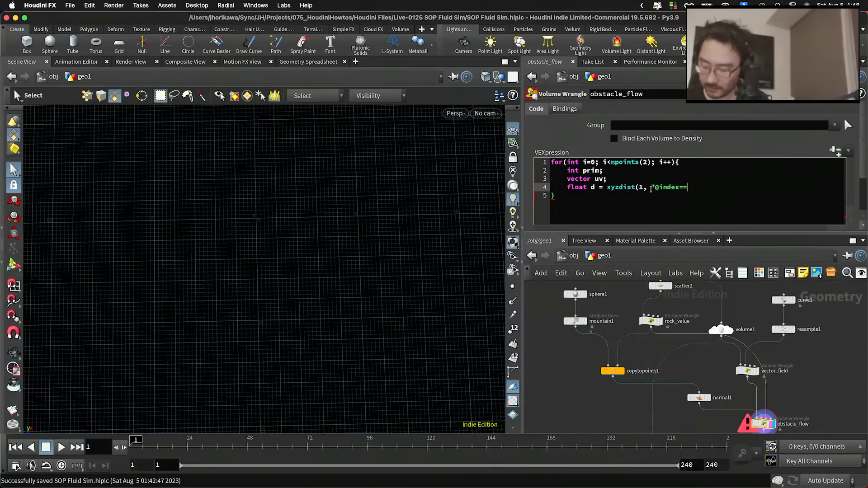
pyautogui.write('@";')
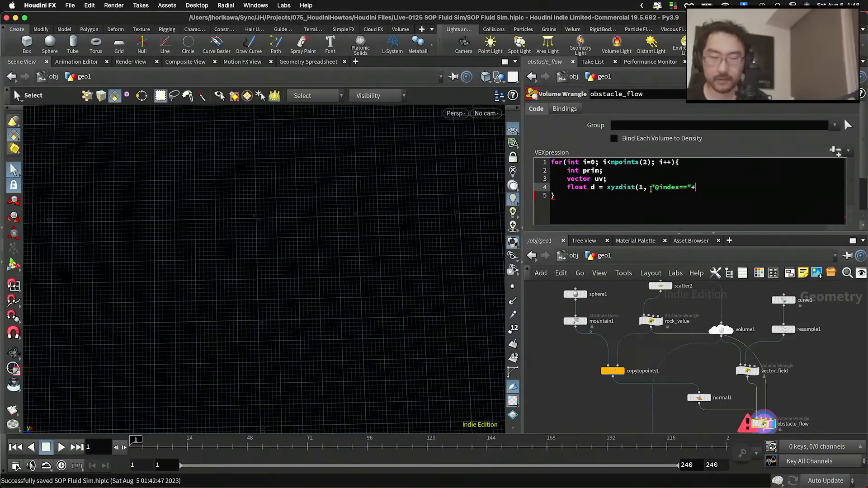
pyautogui.write('itoa(')
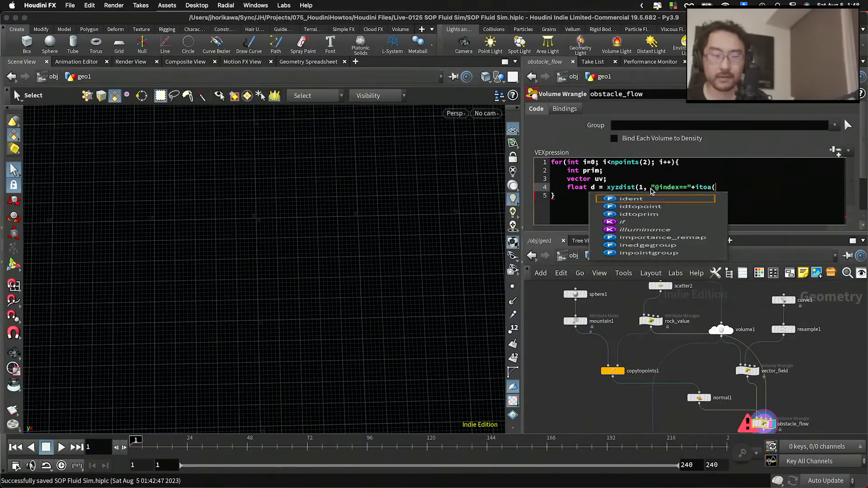
pyautogui.write('i')
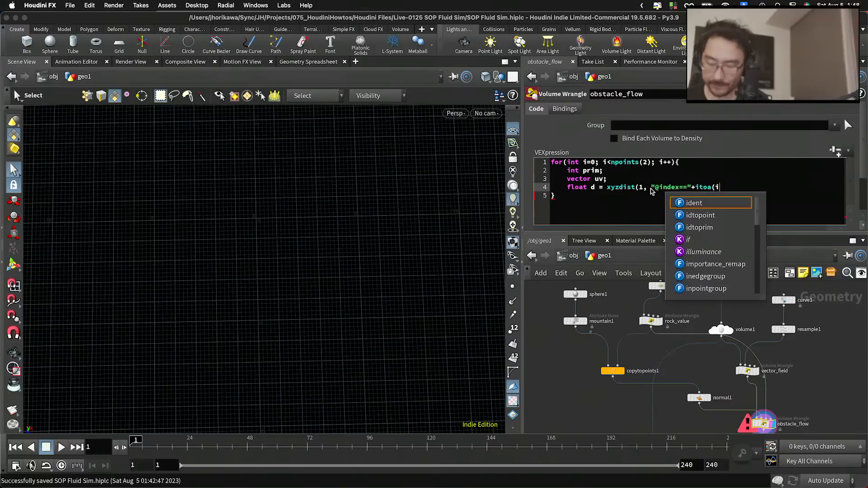
pyautogui.write(')')
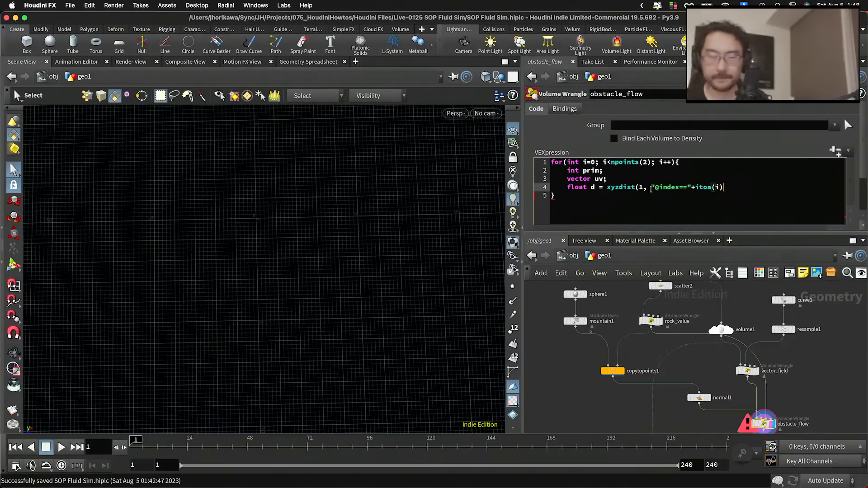
# Complete the xyzdist call with the arguments @P, prim, uv, apply the code and save the scene.
pyautogui.write(', ')
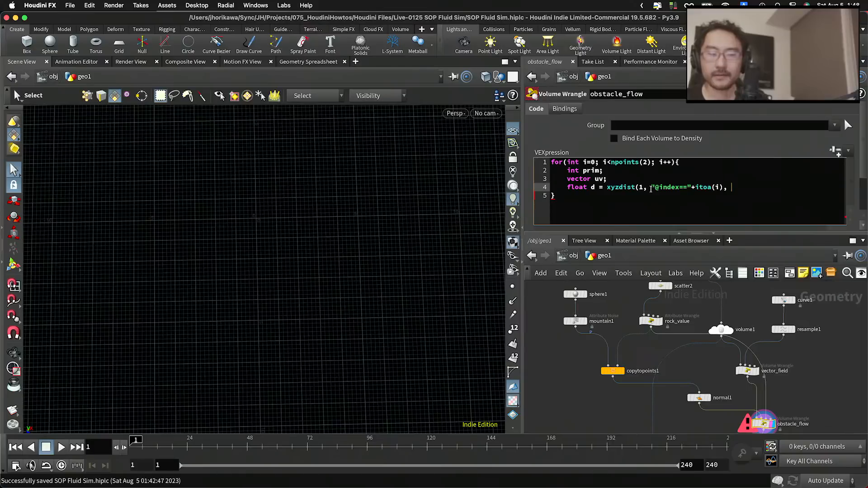
pyautogui.write('@P, ')
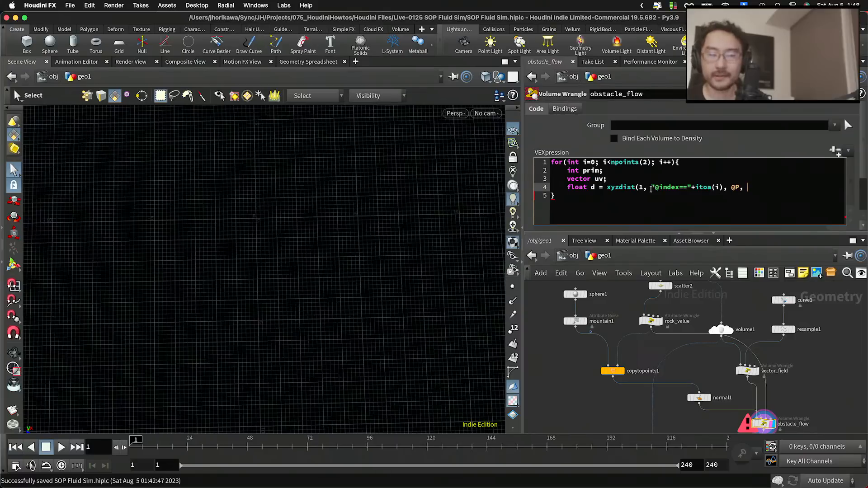
pyautogui.write('prim, uv);')
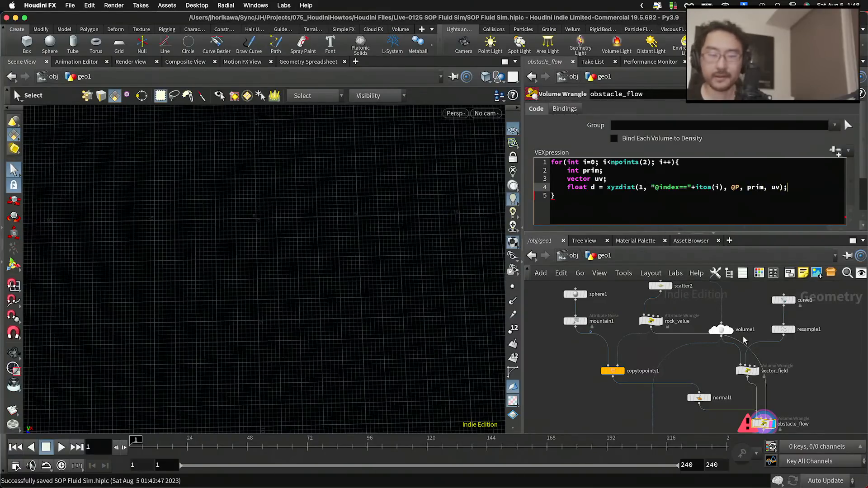
pyautogui.click(836, 399)
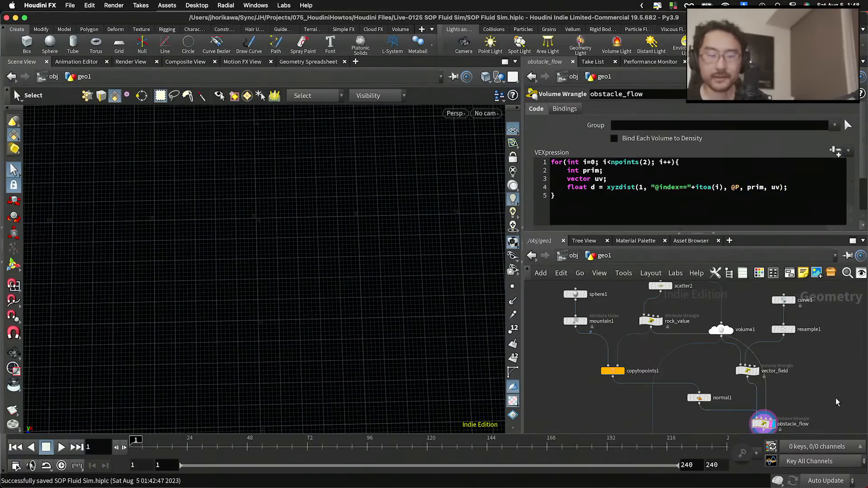
pyautogui.scroll(-1, 818, 379)
pyautogui.moveTo(819, 380); pyautogui.dragTo(805, 349, button='middle')
pyautogui.press('super+s')
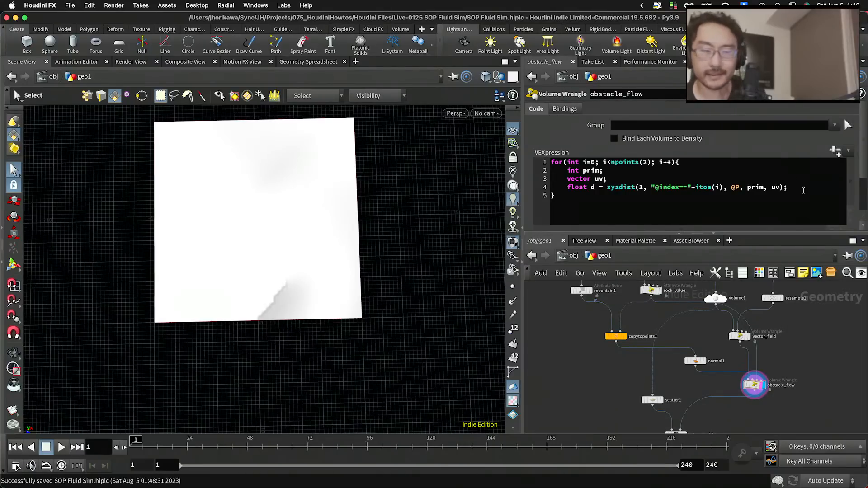
# Below the xyzdist line, add vector norm = primuv(1, "N", prim, uv); and leave blank lines after it inside the loop.
pyautogui.click(804, 189)
pyautogui.press('Return')
pyautogui.press('Return')
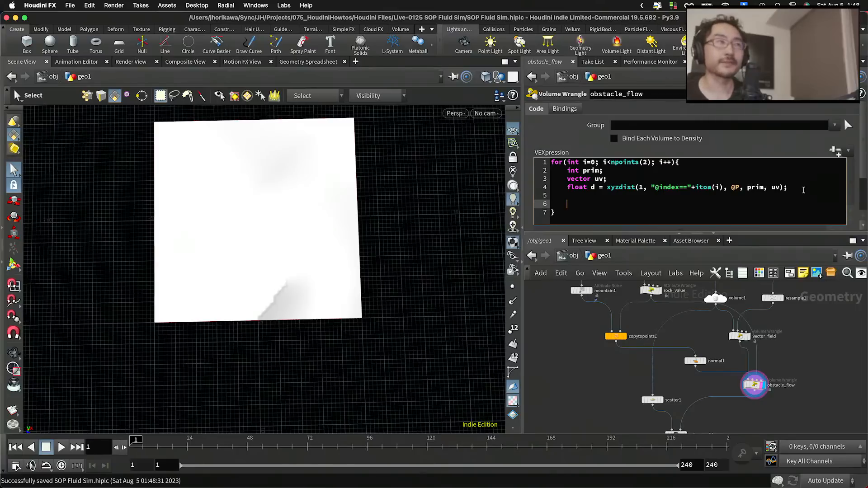
pyautogui.write('vecto')
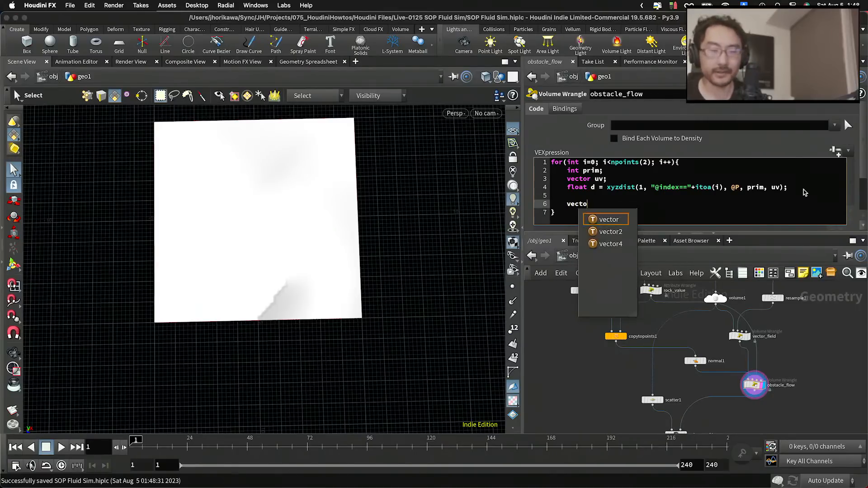
pyautogui.write('r norm + ')
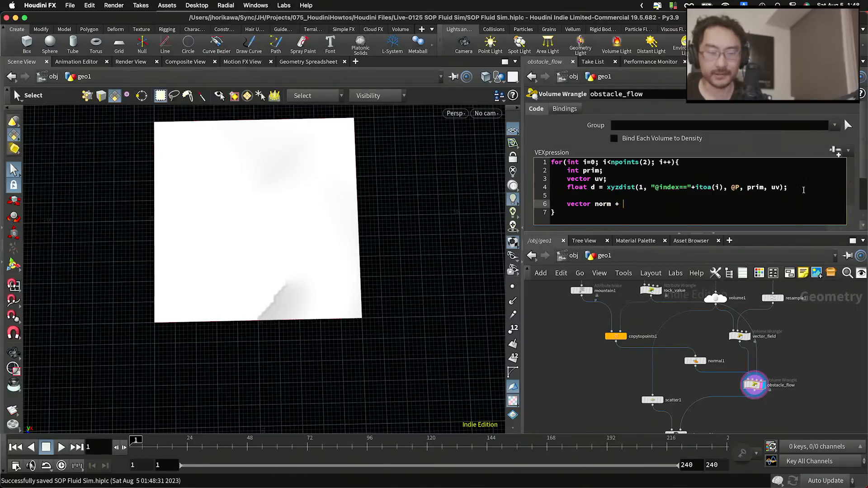
pyautogui.press('BackSpace')
pyautogui.press('BackSpace')
pyautogui.write('= primu')
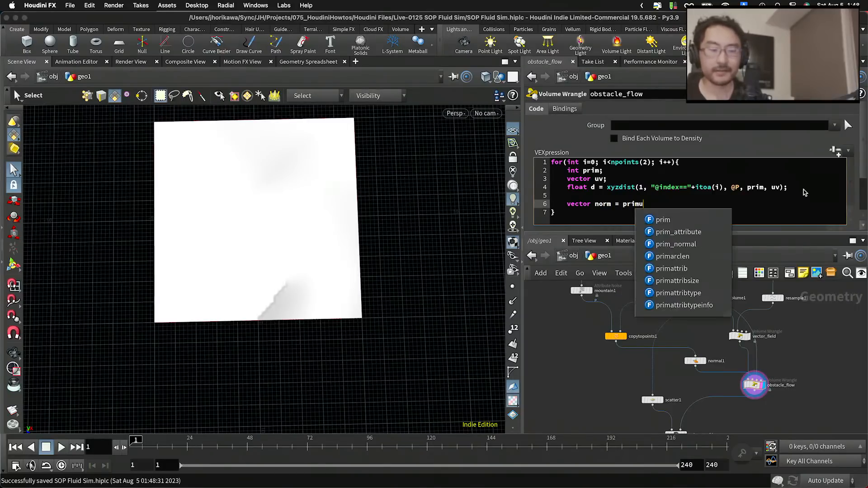
pyautogui.write('v(2')
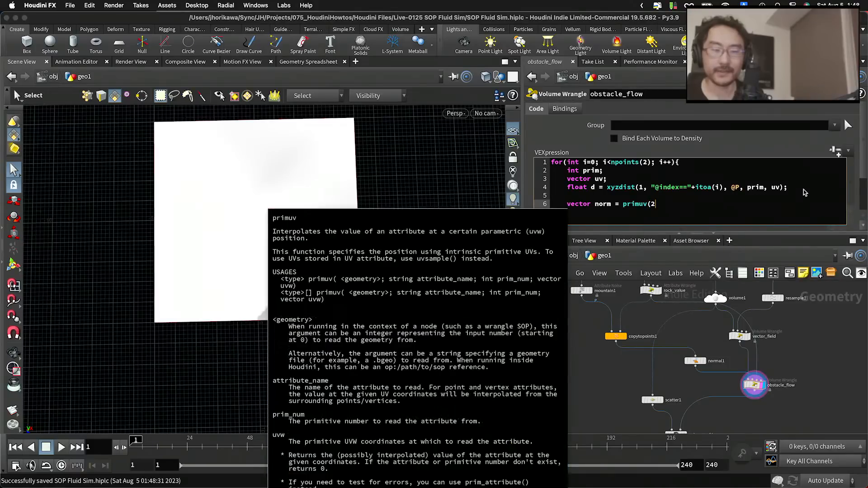
pyautogui.press('BackSpace')
pyautogui.write('1')
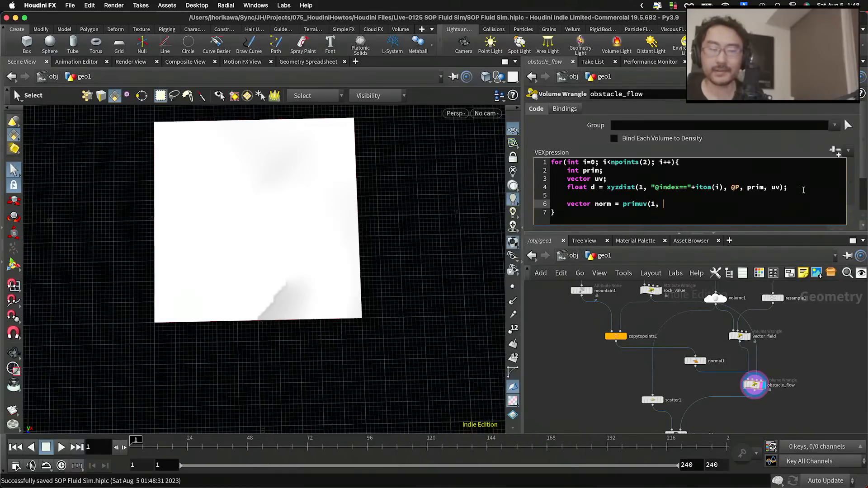
pyautogui.write(', "N", ')
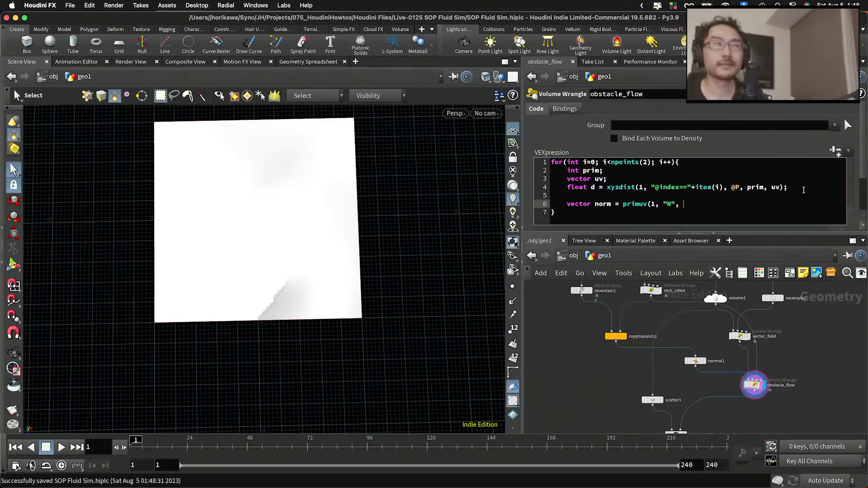
pyautogui.write('pri')
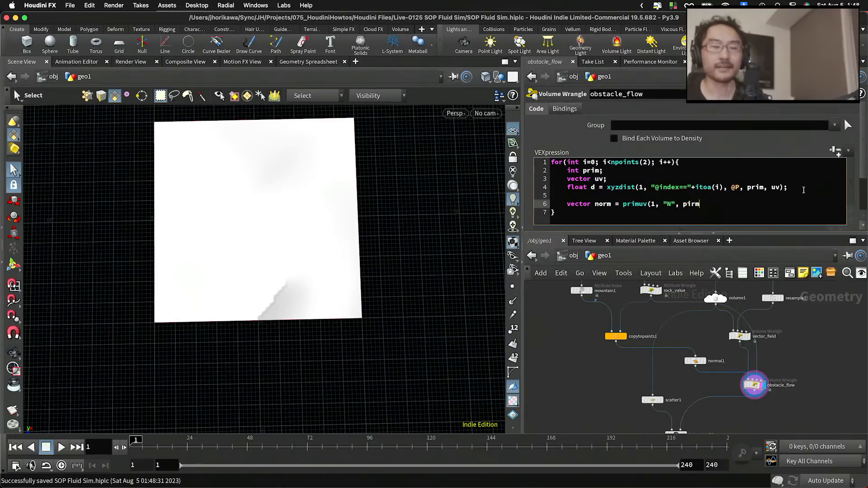
pyautogui.write('m, uv')
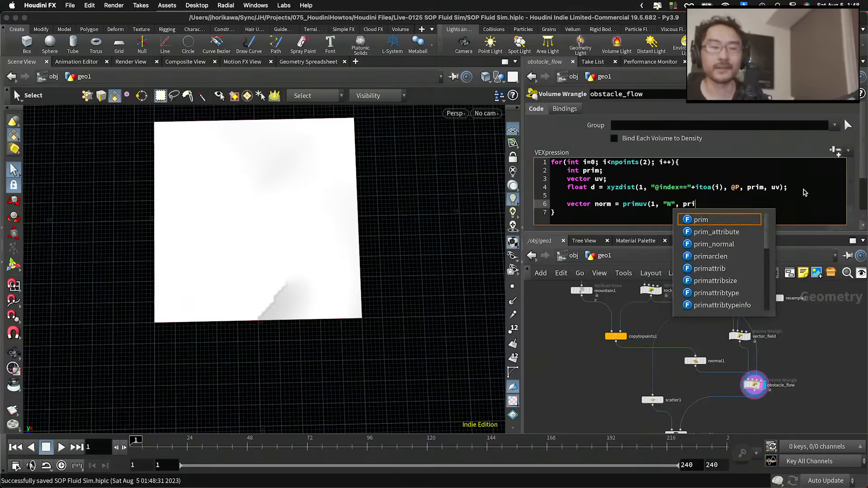
pyautogui.write(');')
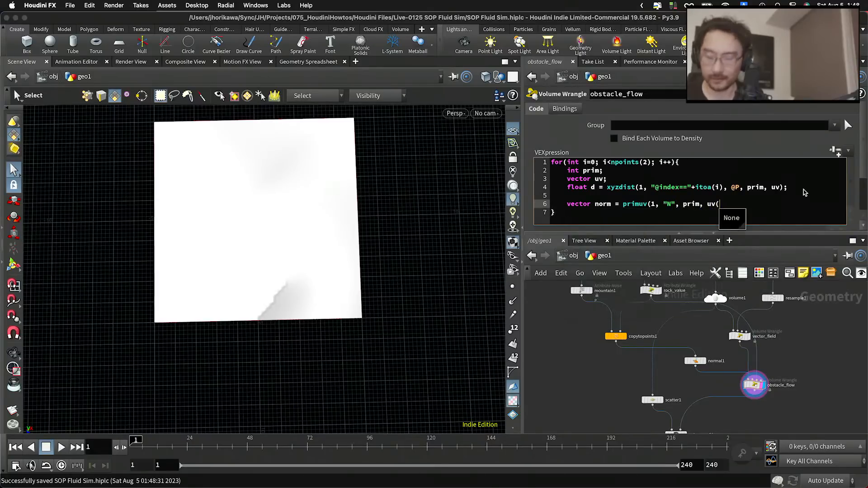
pyautogui.press('Return')
pyautogui.press('Return')
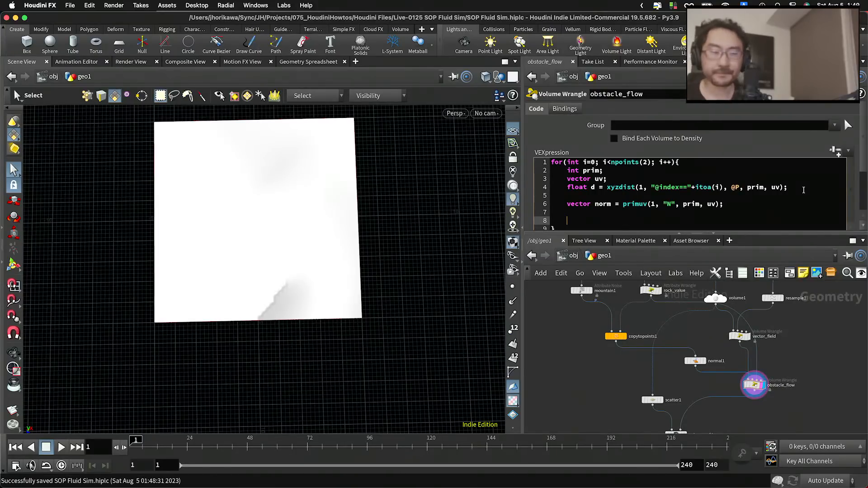
pyautogui.doubleClick(602, 204)
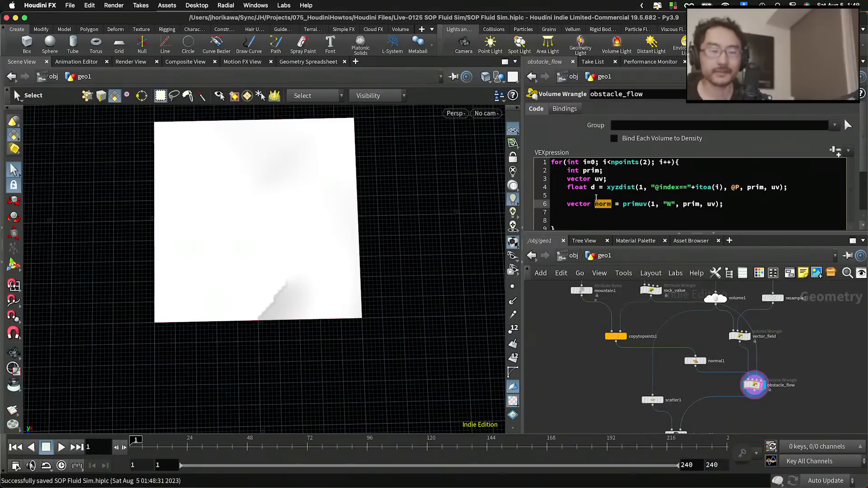
pyautogui.doubleClick(593, 187)
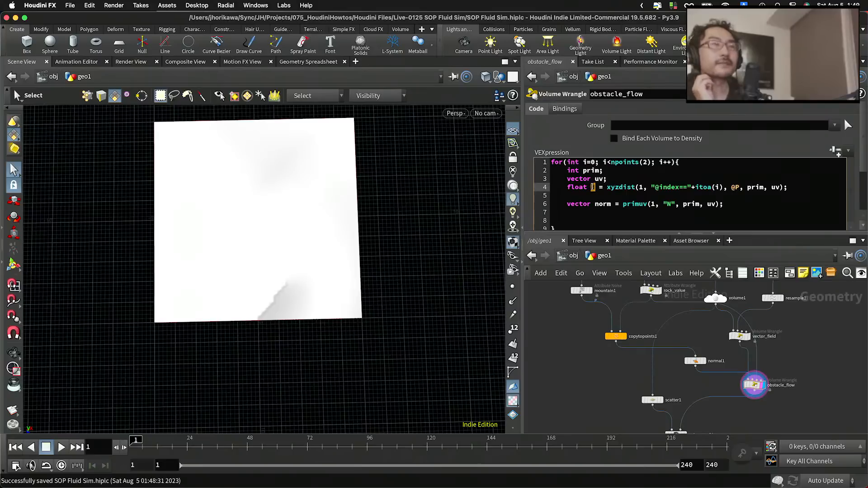
# Below the norm line inside the loop, add float weight = 1.0 / pow(d, chf("pow"));.
pyautogui.click(593, 221)
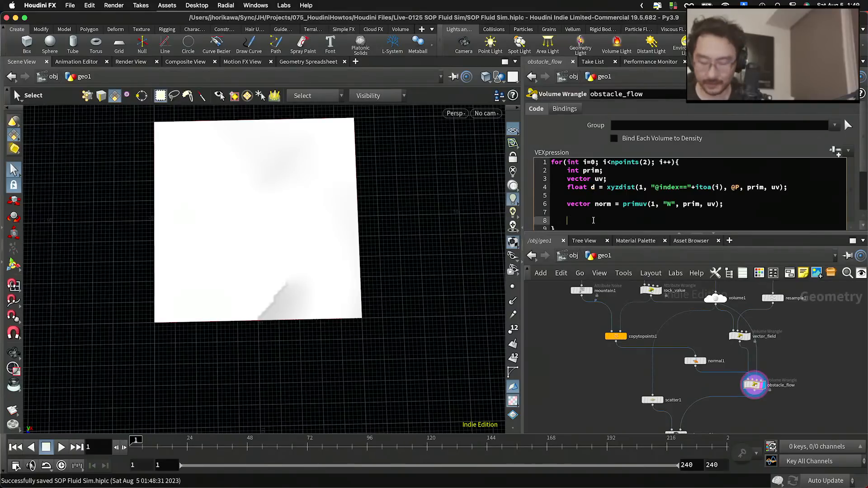
pyautogui.write('fl')
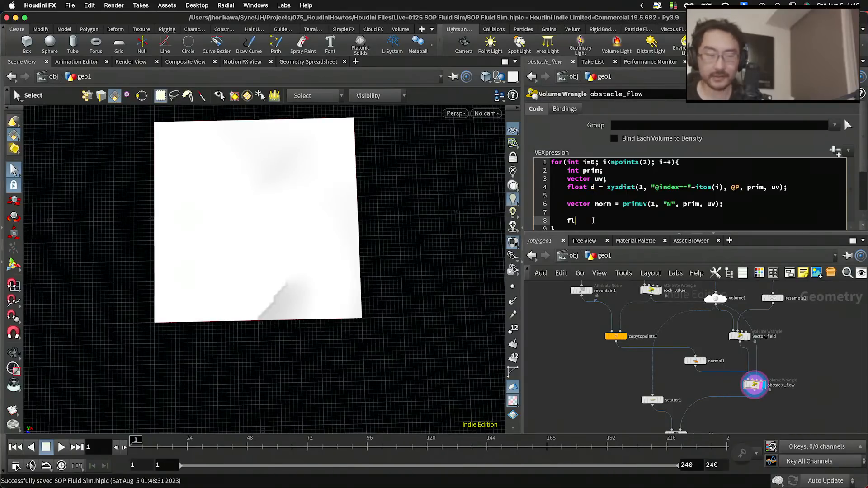
pyautogui.write('oat length =')
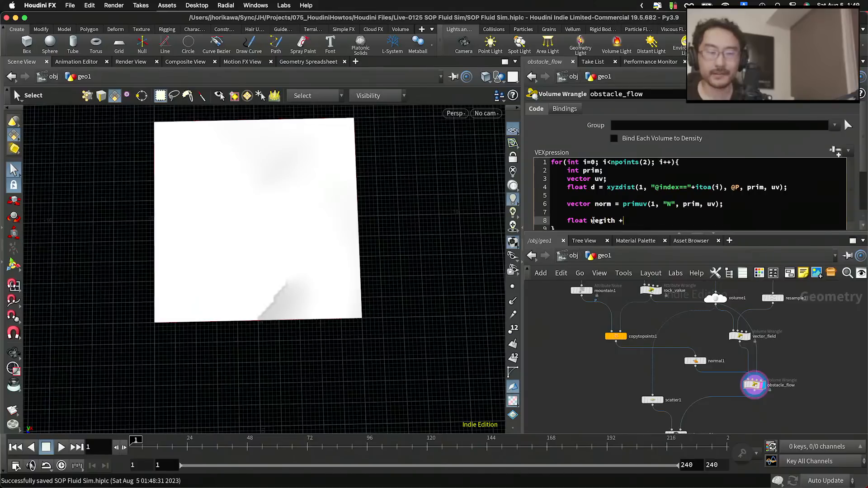
pyautogui.press('BackSpace')
pyautogui.press('BackSpace')
pyautogui.press('BackSpace')
pyautogui.write('ight = ')
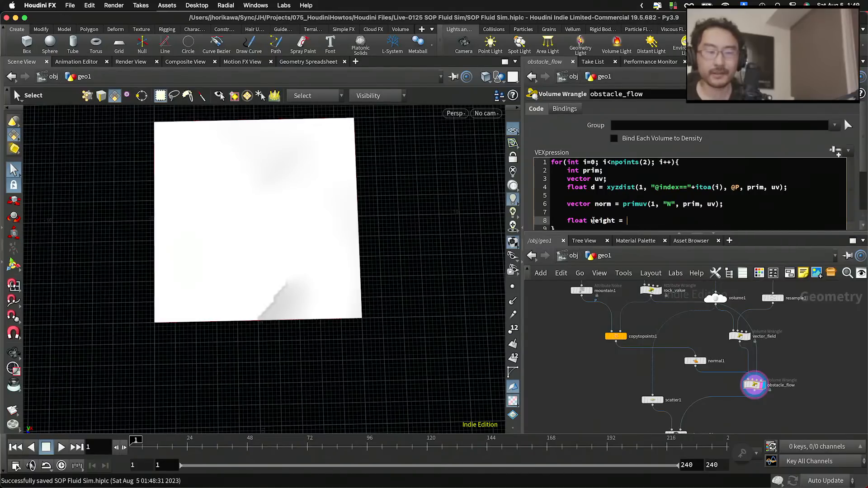
pyautogui.write('1')
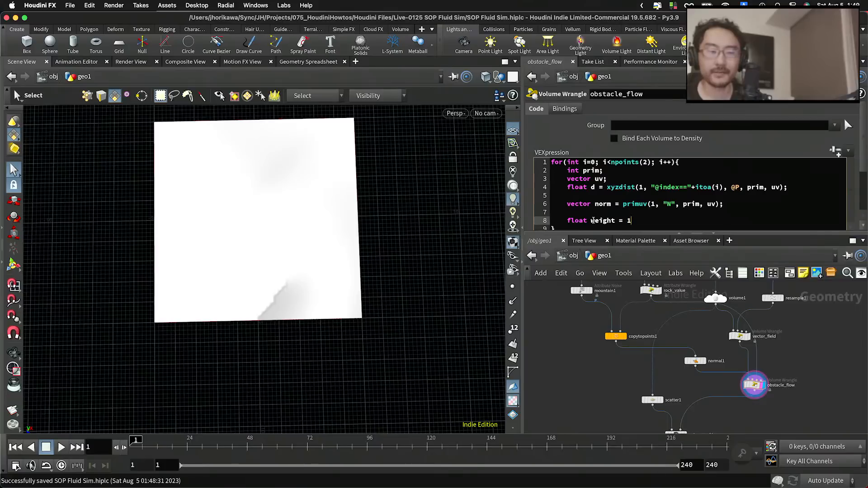
pyautogui.write('.0 / ')
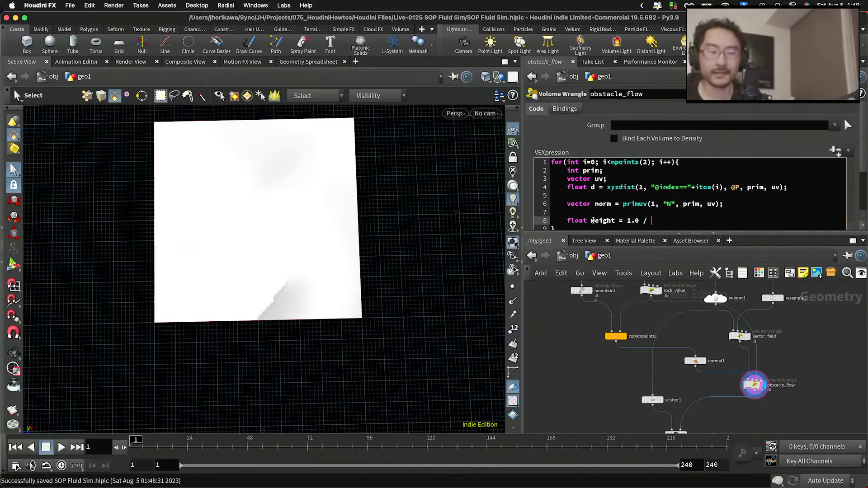
pyautogui.write('pow(')
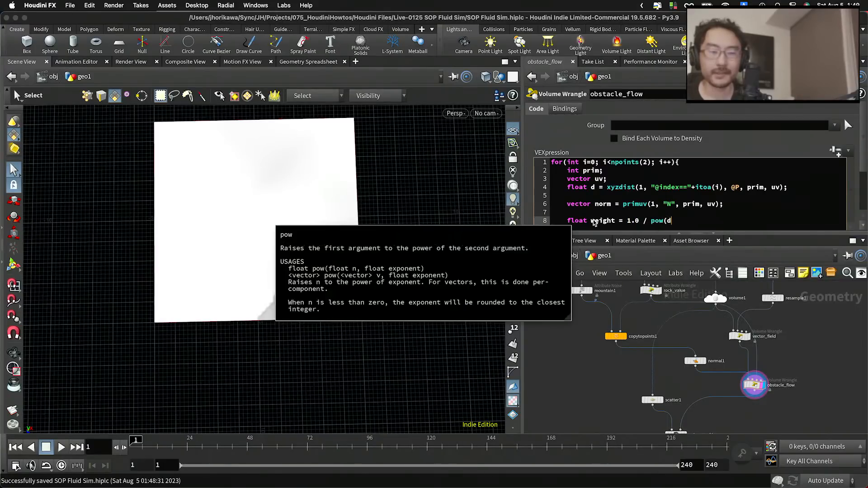
pyautogui.write('d, chf(@')
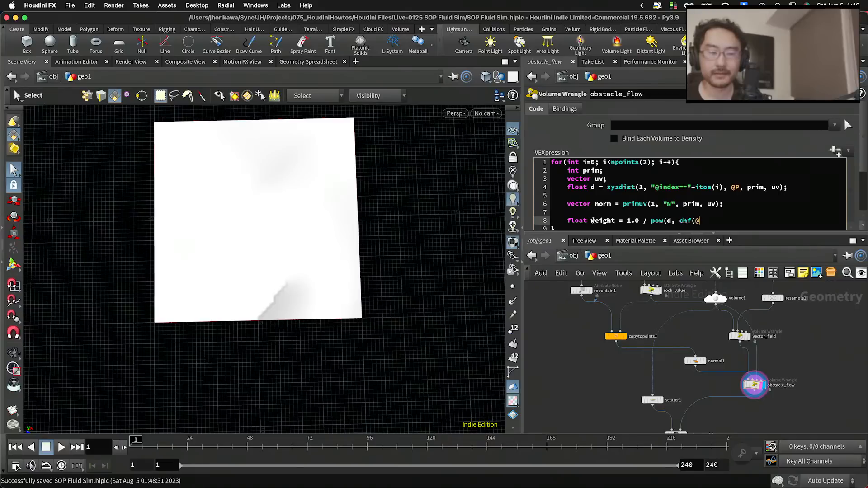
pyautogui.press('BackSpace')
pyautogui.write('"pow")')
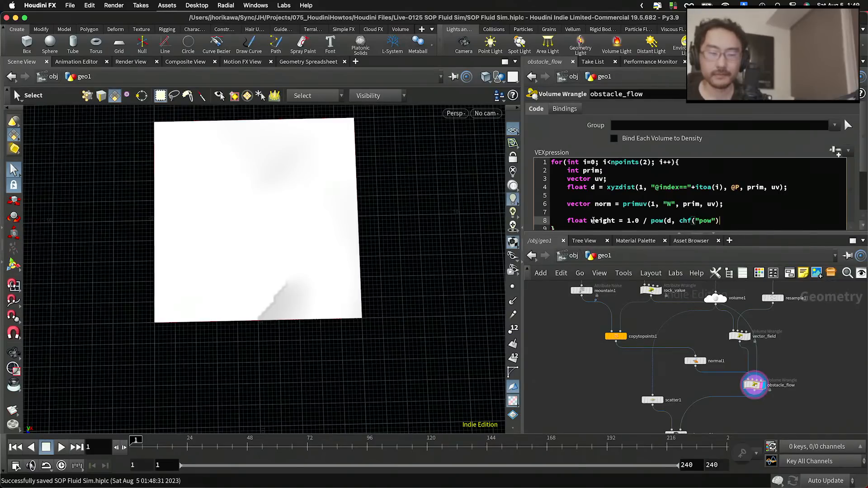
pyautogui.write(');')
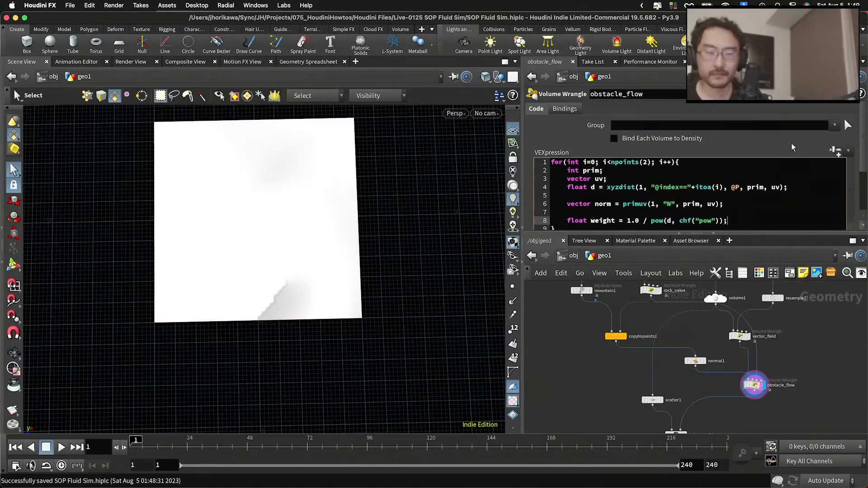
# Create the Pow parameter from the obstacle_flow code, with its range maximum at 3 and its value at 1.
pyautogui.click(836, 151)
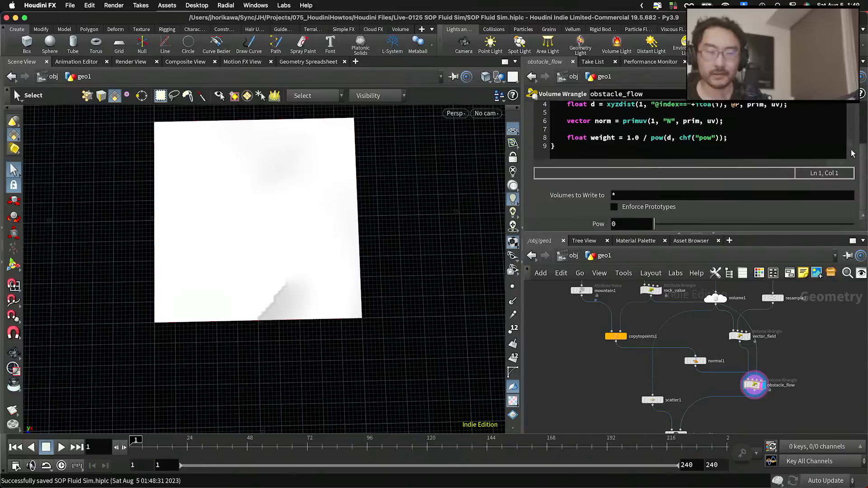
pyautogui.click(851, 94)
pyautogui.click(799, 108)
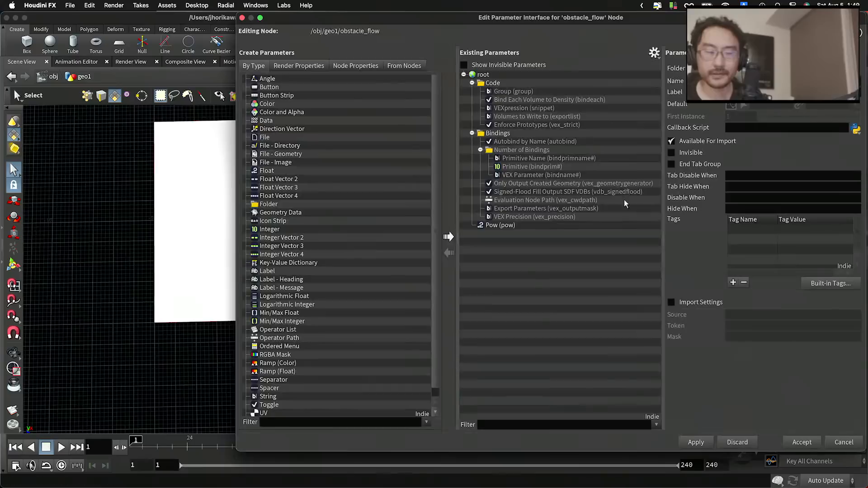
pyautogui.click(500, 226)
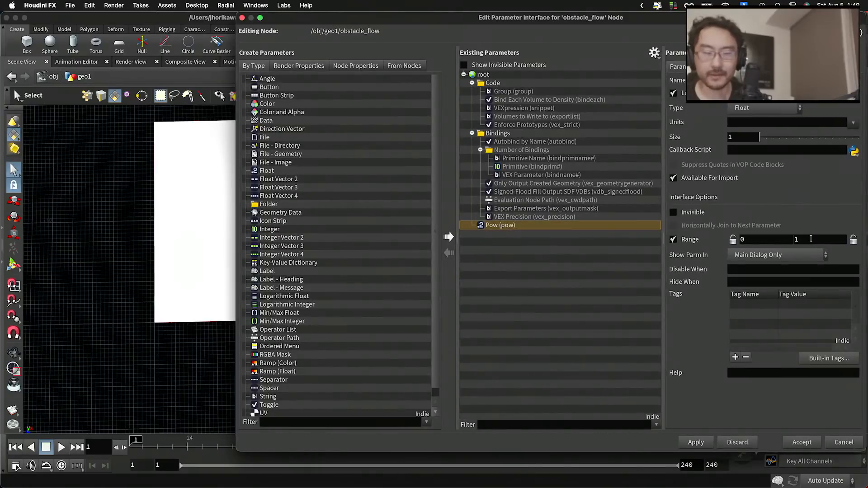
pyautogui.press('BackSpace')
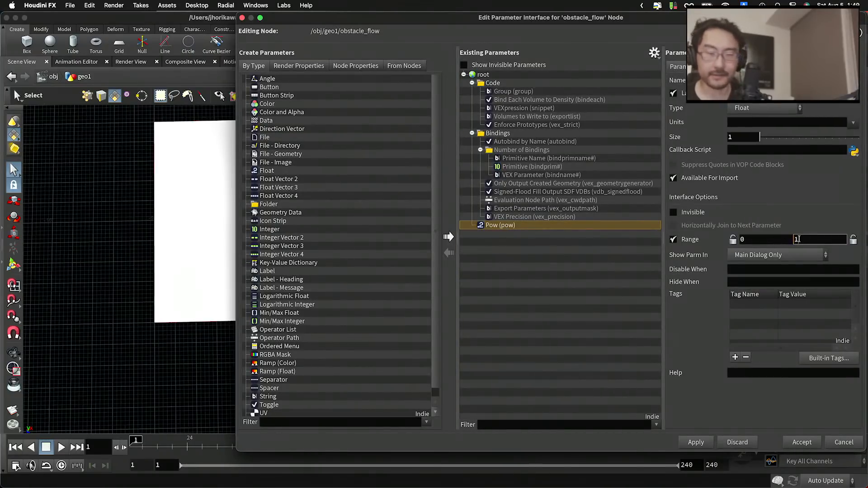
pyautogui.write('3')
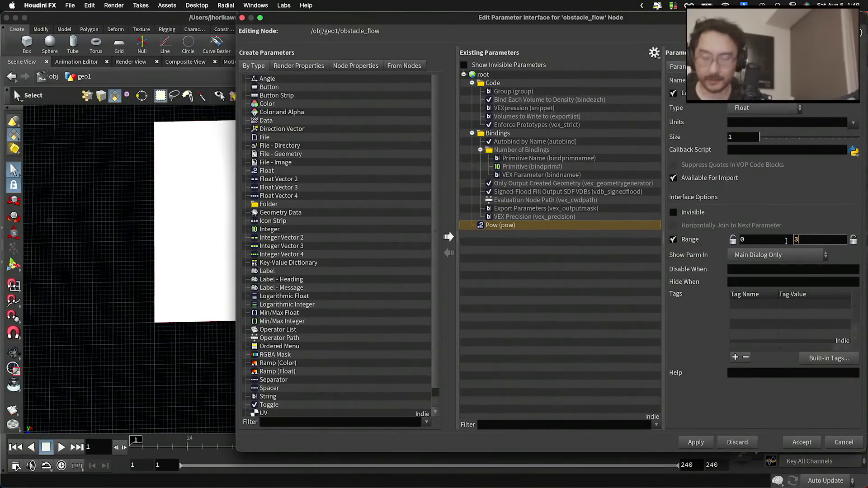
pyautogui.click(699, 444)
pyautogui.click(801, 442)
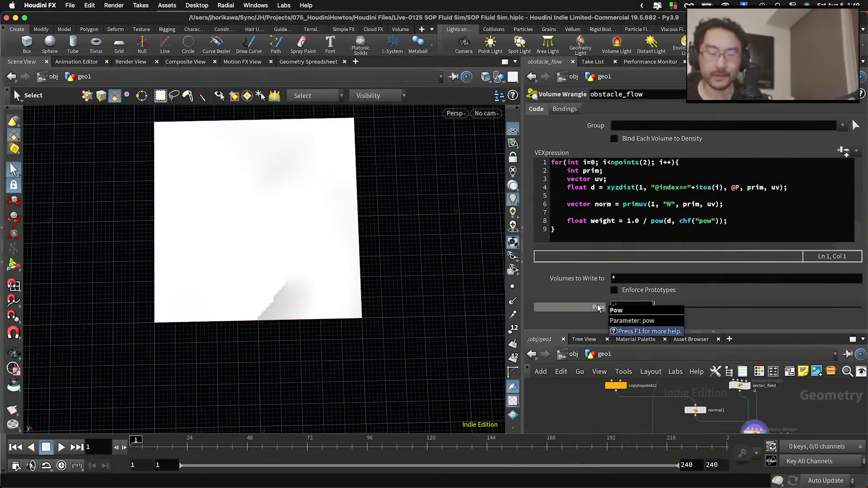
# Declare float totalweight = 0.0; directly above the for loop, leaving an empty first line.
pyautogui.click(747, 221)
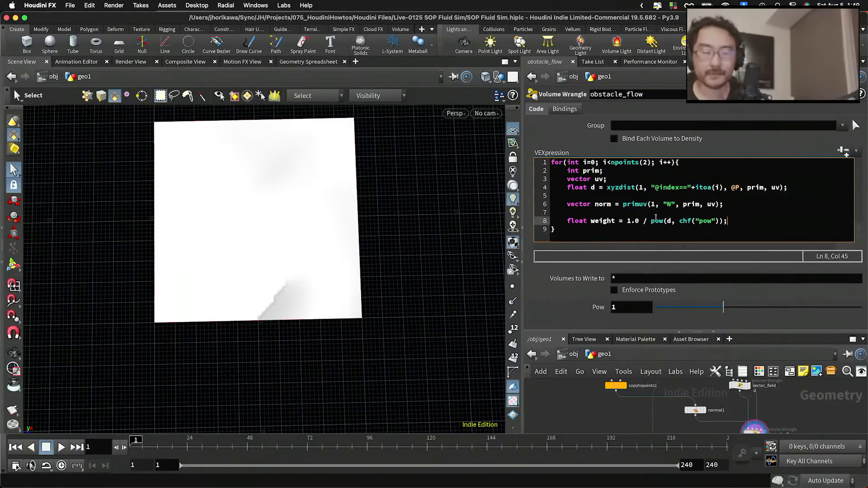
pyautogui.click(549, 163)
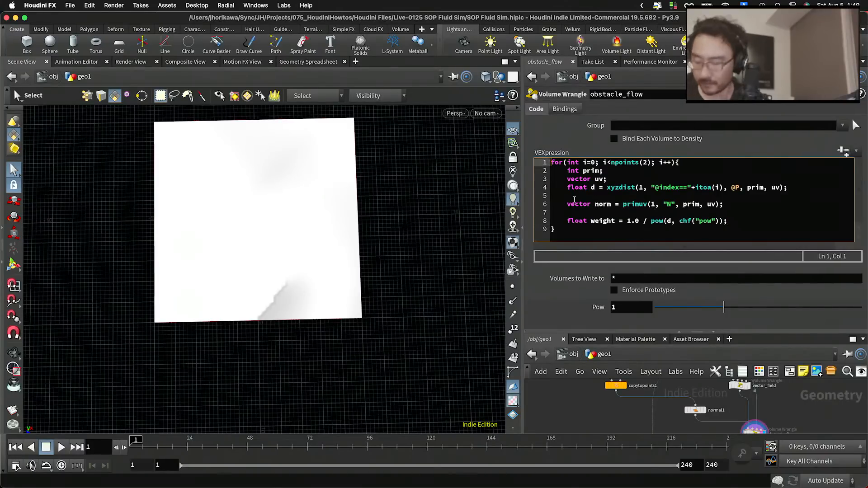
pyautogui.press('Return')
pyautogui.press('Return')
pyautogui.press('Up')
pyautogui.write('float')
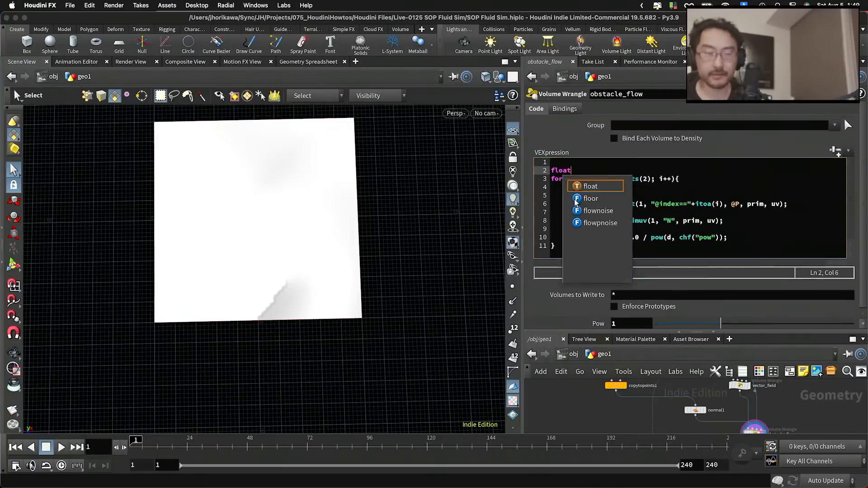
pyautogui.write(' totalweight = ')
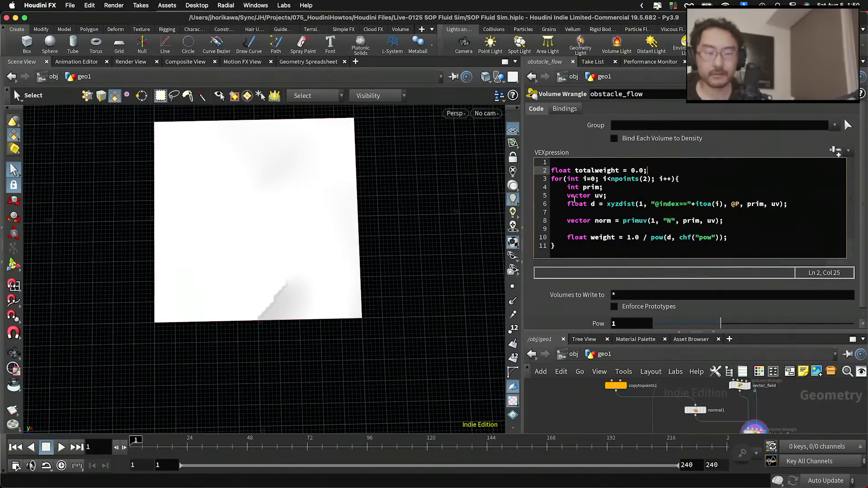
pyautogui.write('0.0;')
# Add totalweight += weight; inside the loop, directly below the weight calculation.
pyautogui.click(738, 239)
pyautogui.press('Return')
pyautogui.write('to')
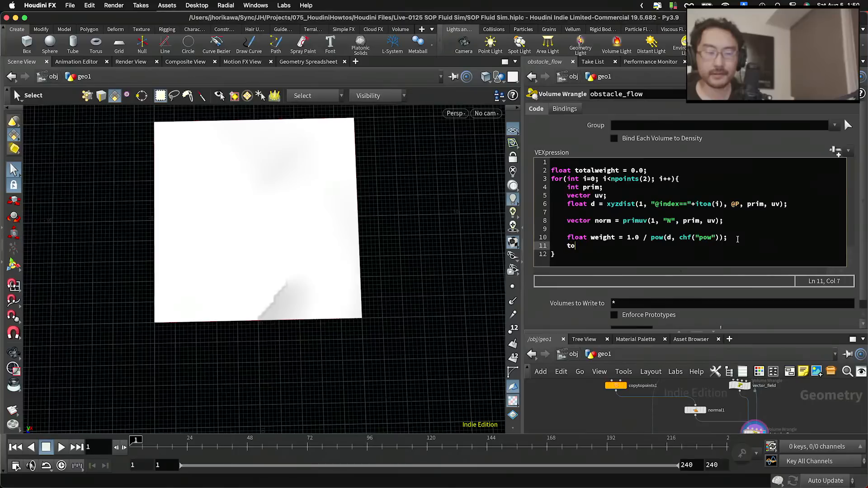
pyautogui.write('talweight :')
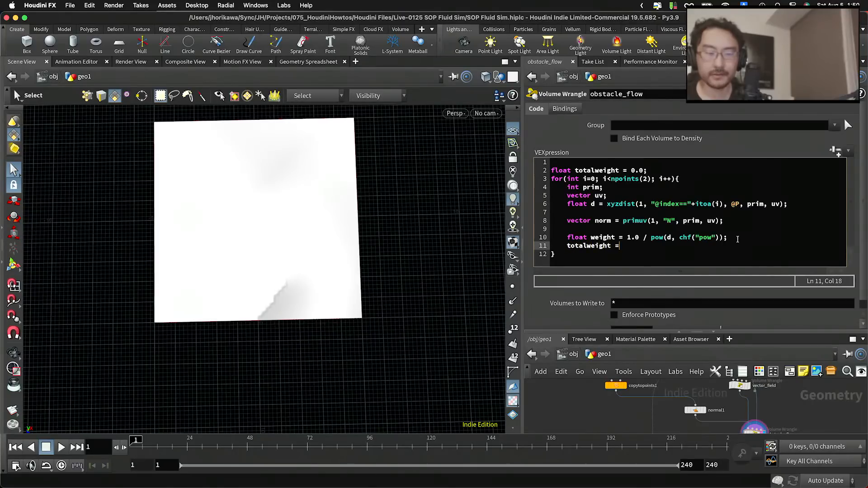
pyautogui.write('++')
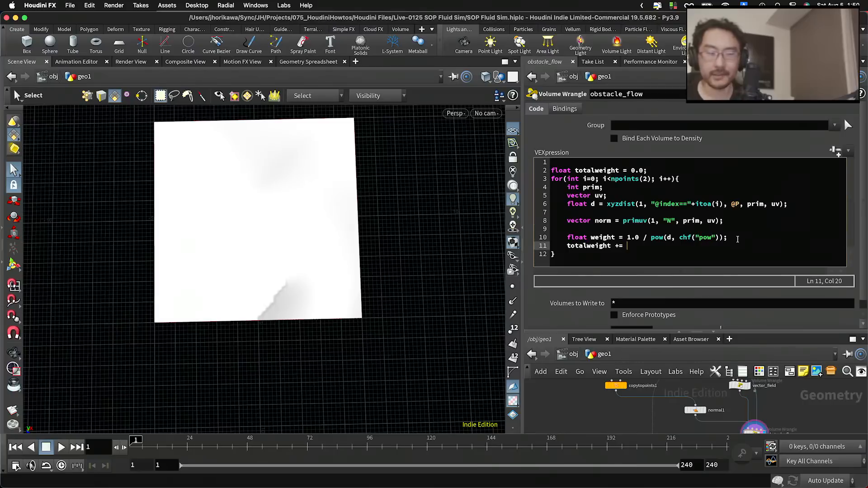
pyautogui.write(' weight;')
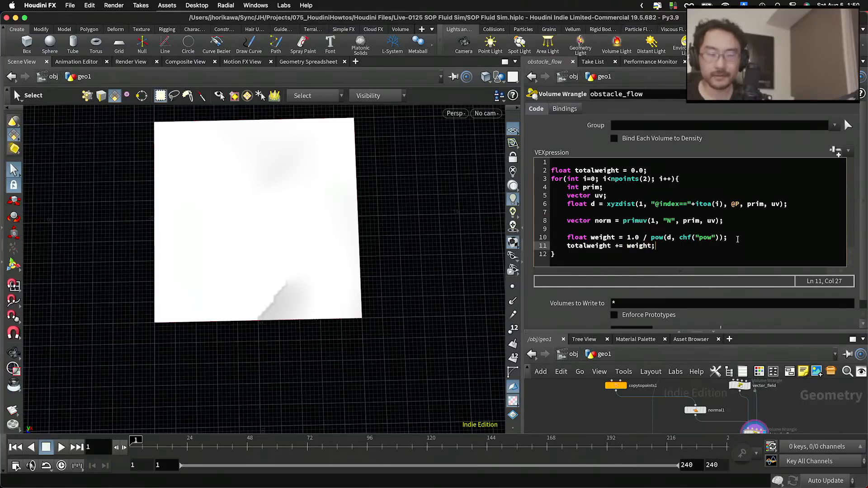
pyautogui.press('Down')
pyautogui.click(706, 243)
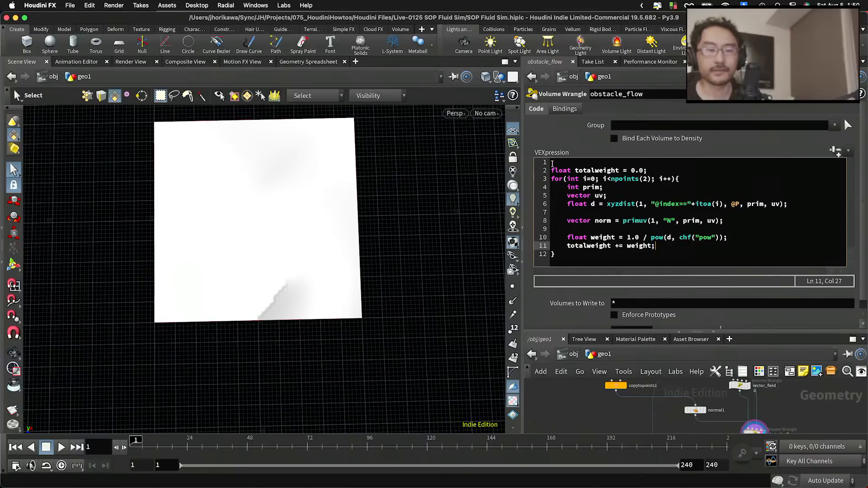
# Declare vector dir = set(0,0,0); on the first line and add blank lines after the totalweight accumulation in the loop.
pyautogui.click(553, 163)
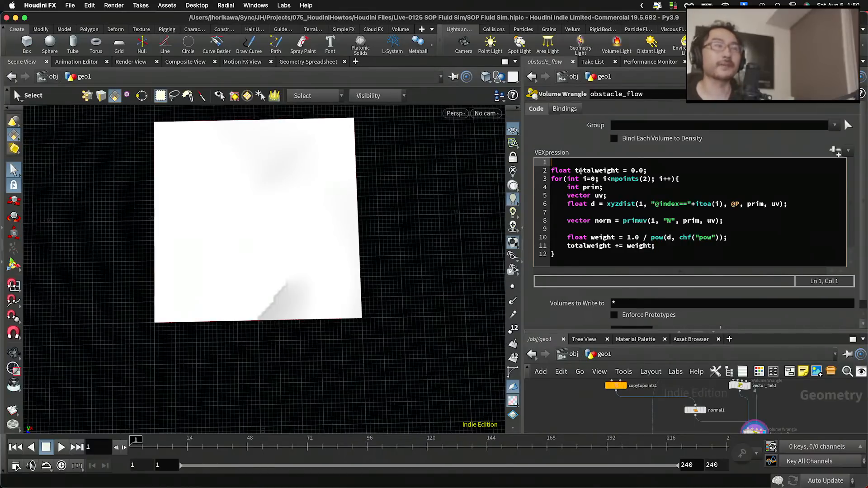
pyautogui.write('vector dir = set')
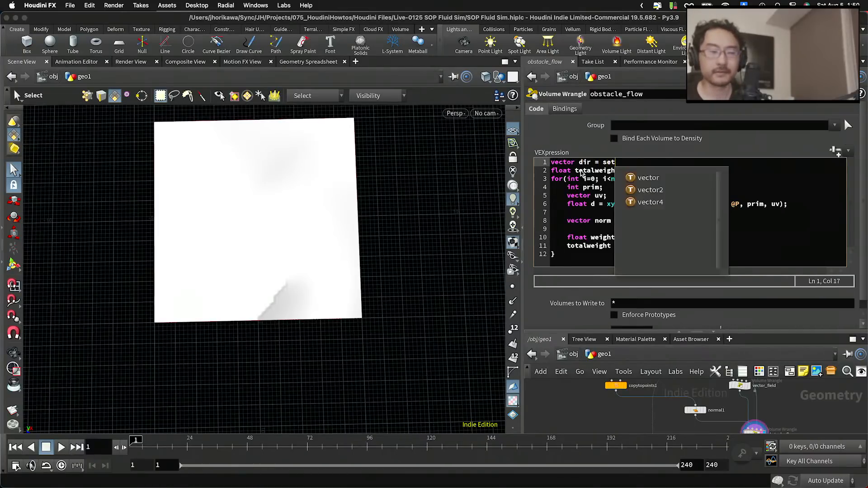
pyautogui.write('(0,0,0')
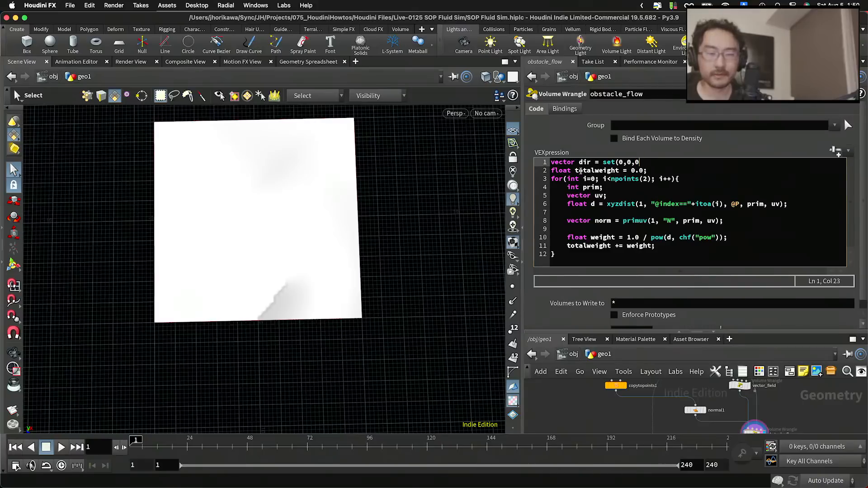
pyautogui.write(');')
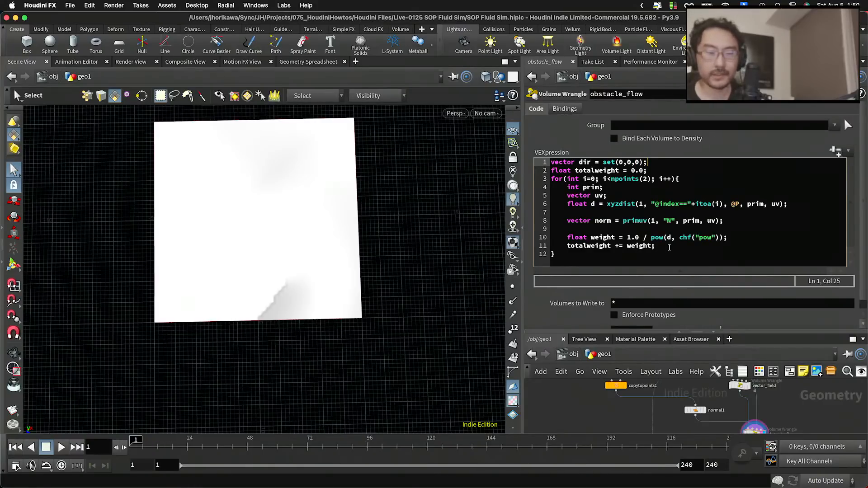
pyautogui.click(669, 247)
pyautogui.press('Return')
pyautogui.press('Return')
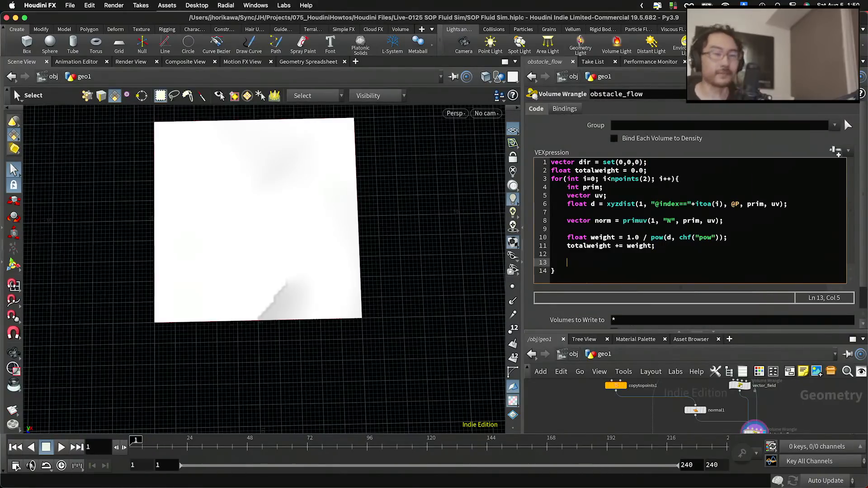
# Switch to the Clip Studio Paint sketch and circle the N, a and w terms in the boxed N×a×w formula.
pyautogui.hotkey('ctrl', 'Right')
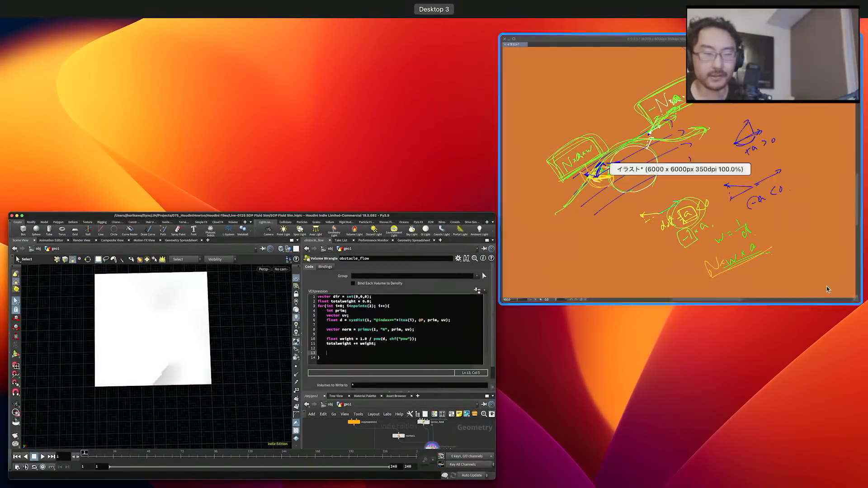
pyautogui.click(678, 181)
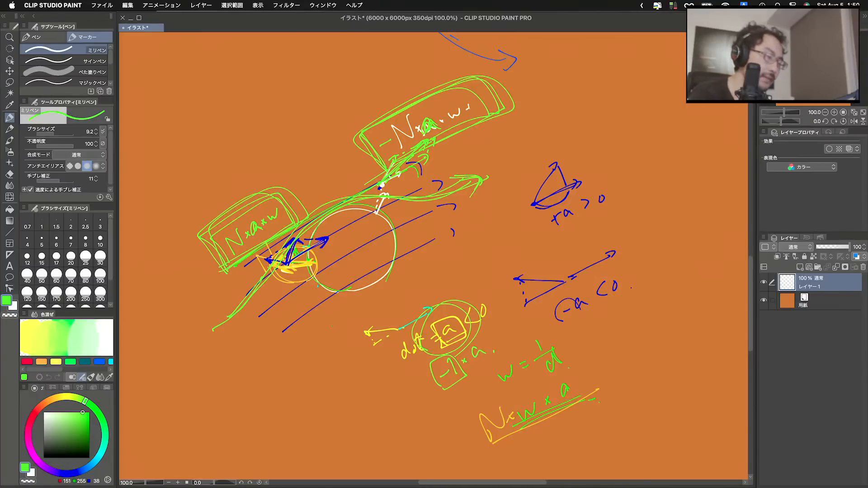
pyautogui.moveTo(245, 229); pyautogui.dragTo(241, 225)
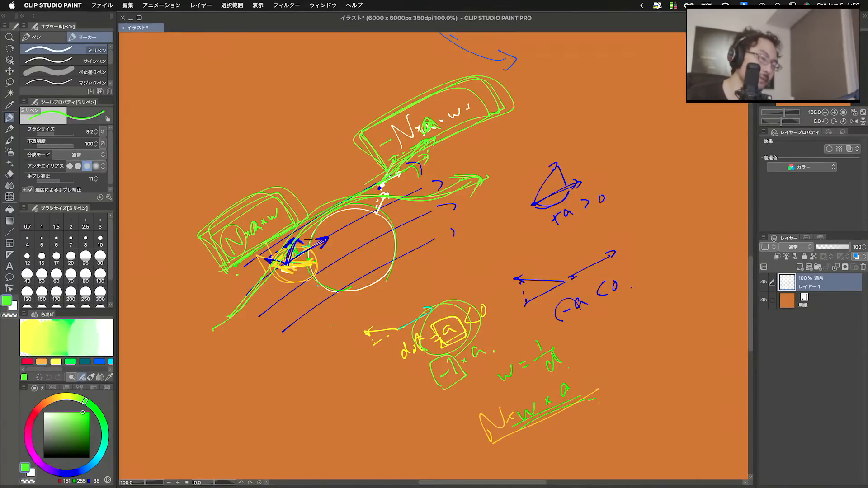
pyautogui.moveTo(260, 215); pyautogui.dragTo(276, 226)
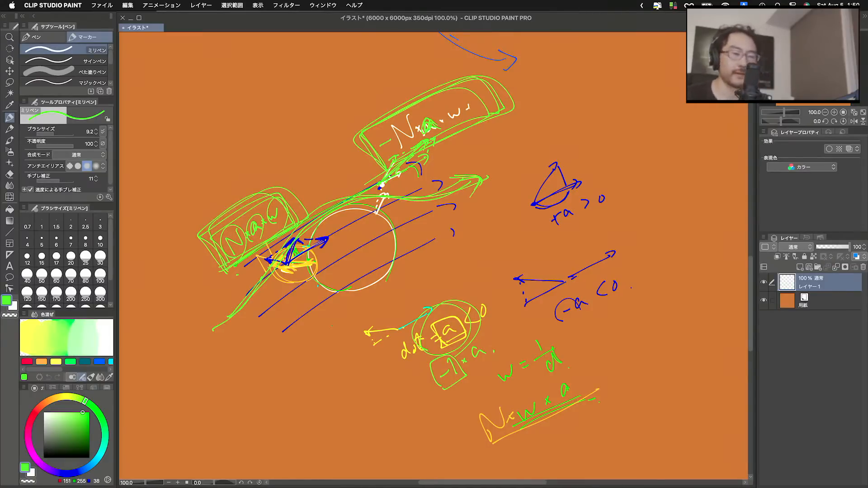
pyautogui.keyDown('alt'); pyautogui.click(348, 228); pyautogui.keyUp('alt')
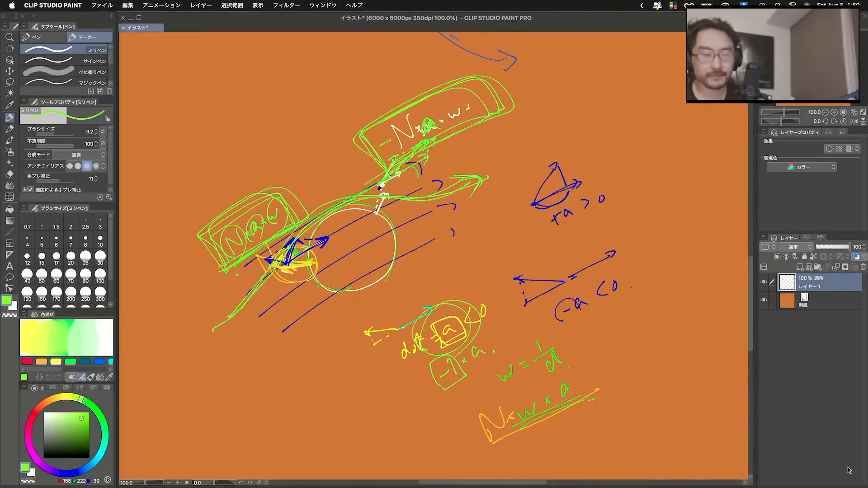
# Switch back to Houdini and place the cursor in the obstacle_flow code, directly below the totalweight accumulation.
pyautogui.hotkey('ctrl', 'Up')
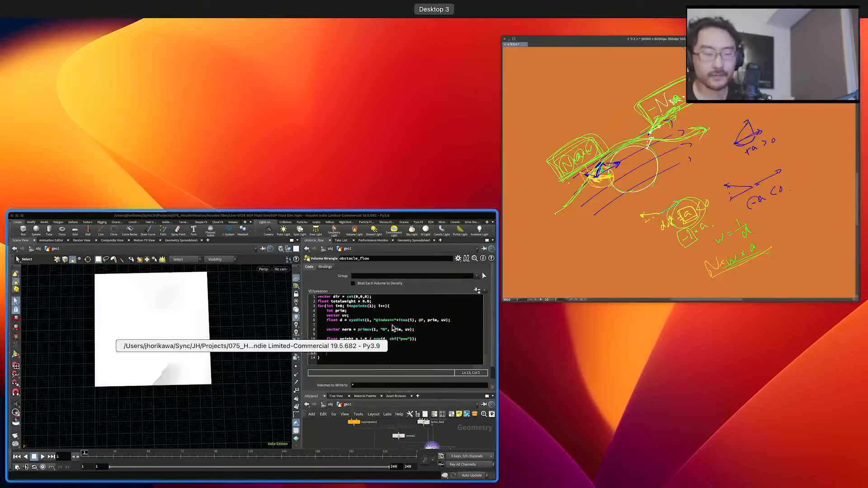
pyautogui.click(242, 328)
pyautogui.click(622, 259)
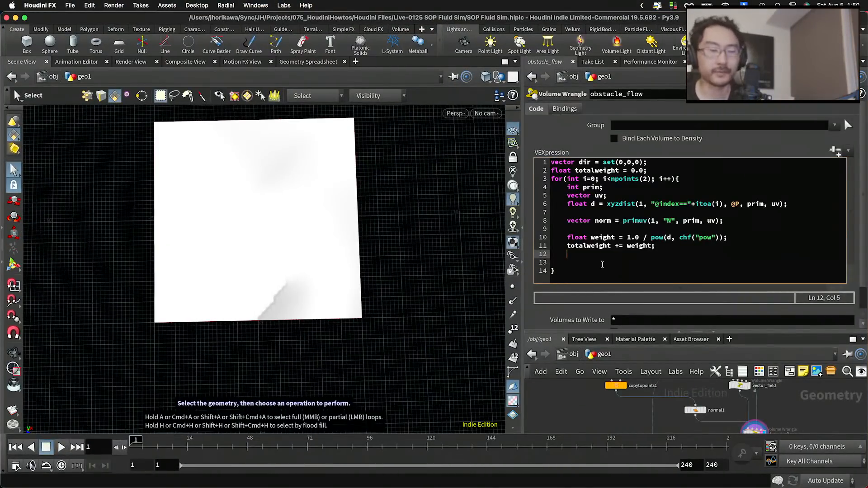
# Add float dot = dot(norm, v@velocity); inside the loop, one blank line below the totalweight accumulation.
pyautogui.doubleClick(599, 221)
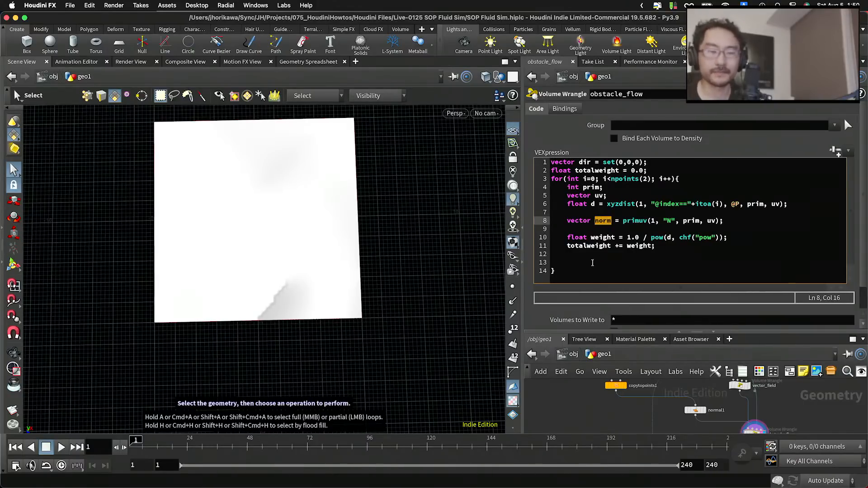
pyautogui.click(591, 266)
pyautogui.write('f')
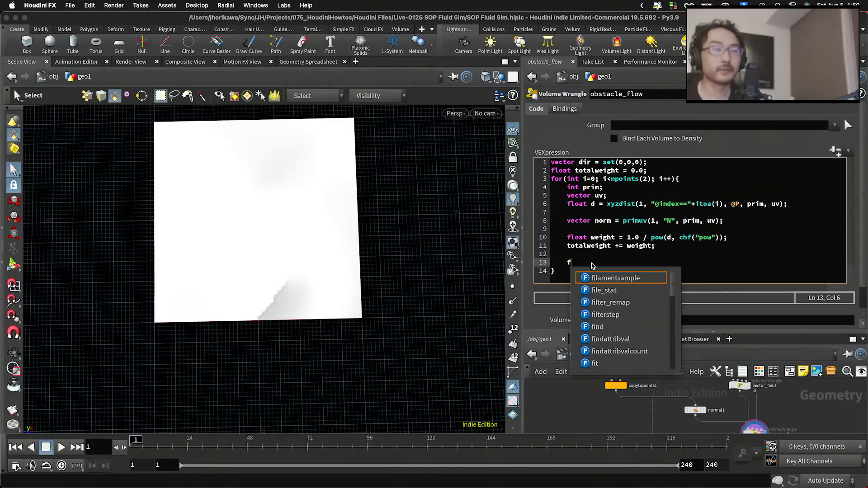
pyautogui.write('loat dot')
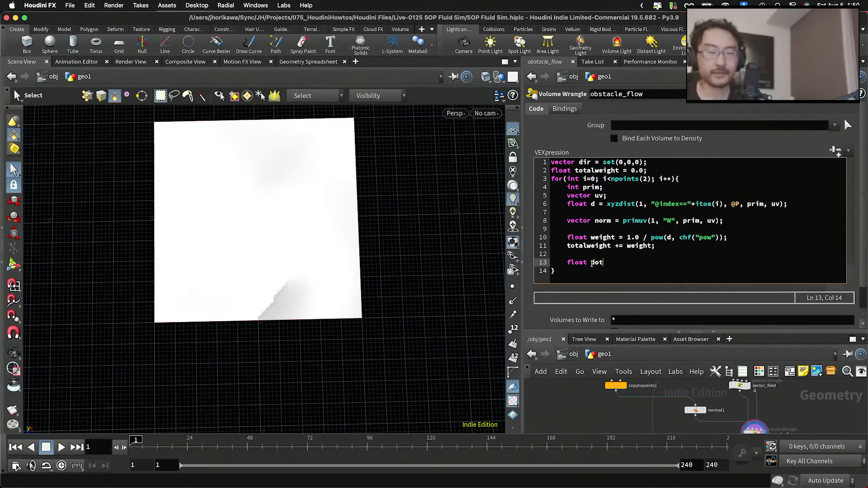
pyautogui.write(' = ')
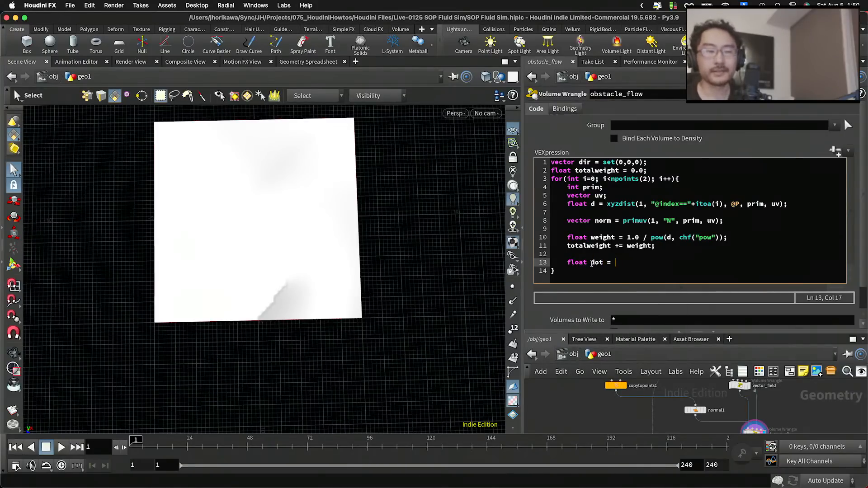
pyautogui.write('dot(')
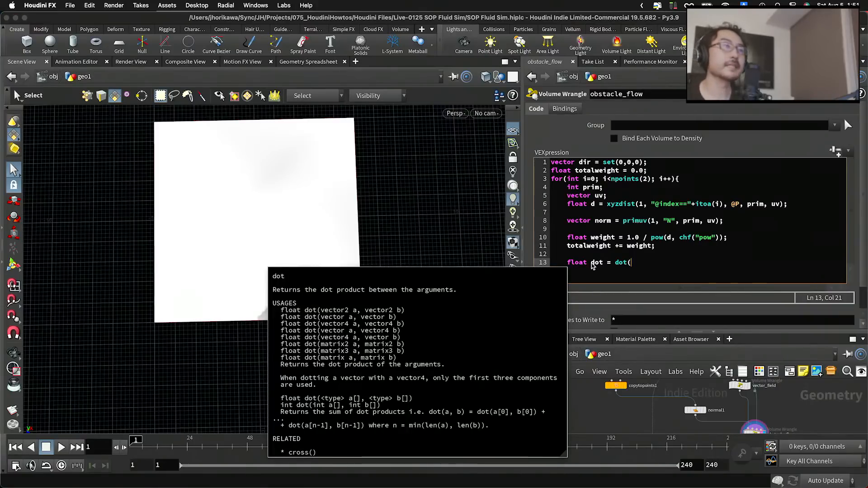
pyautogui.write('norm, ')
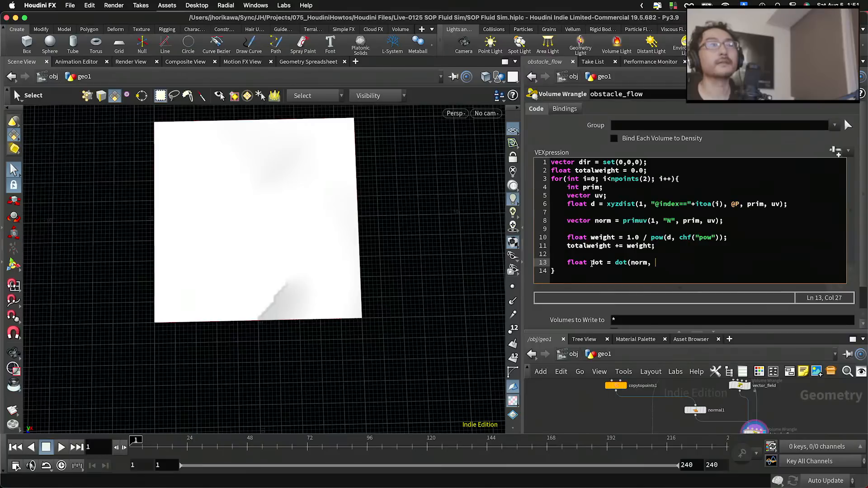
pyautogui.write('v')
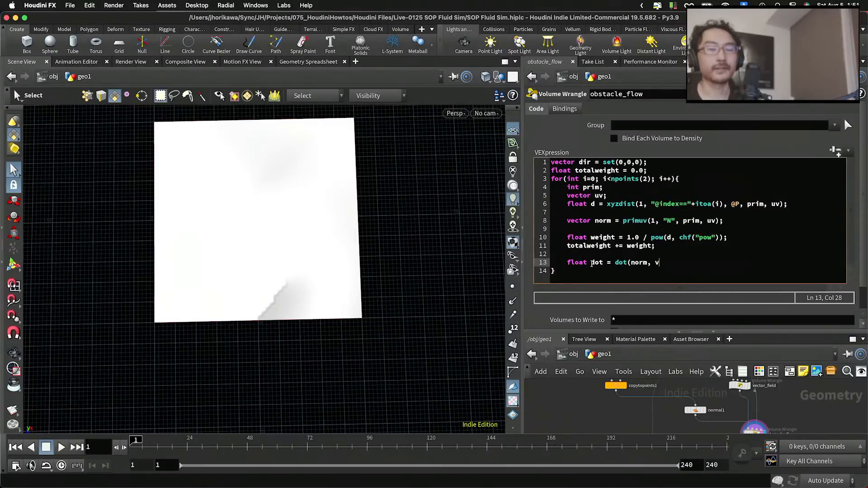
pyautogui.write('@velo')
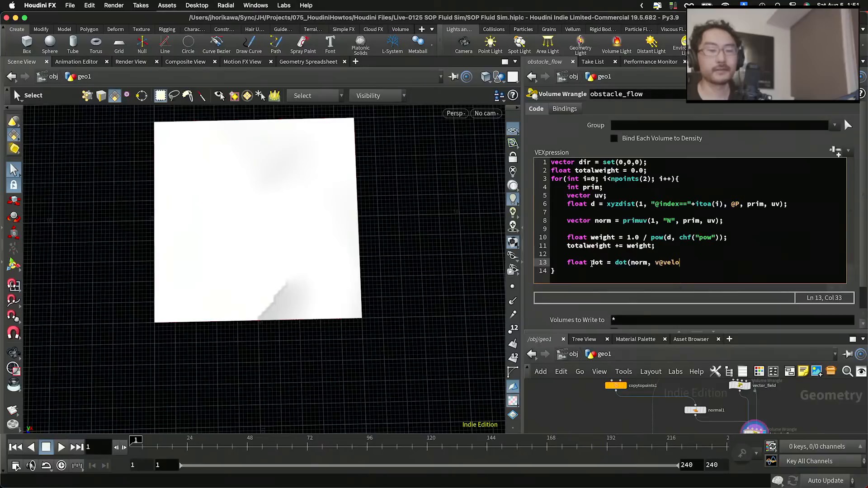
pyautogui.write('city)')
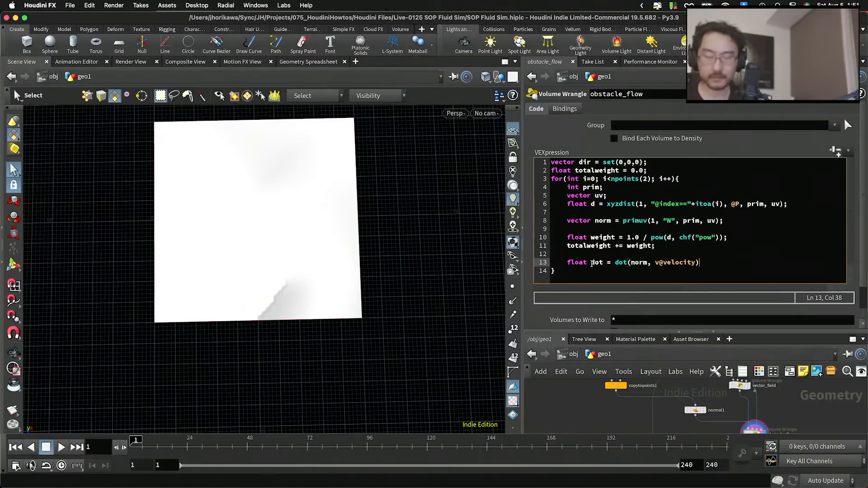
pyautogui.write(';')
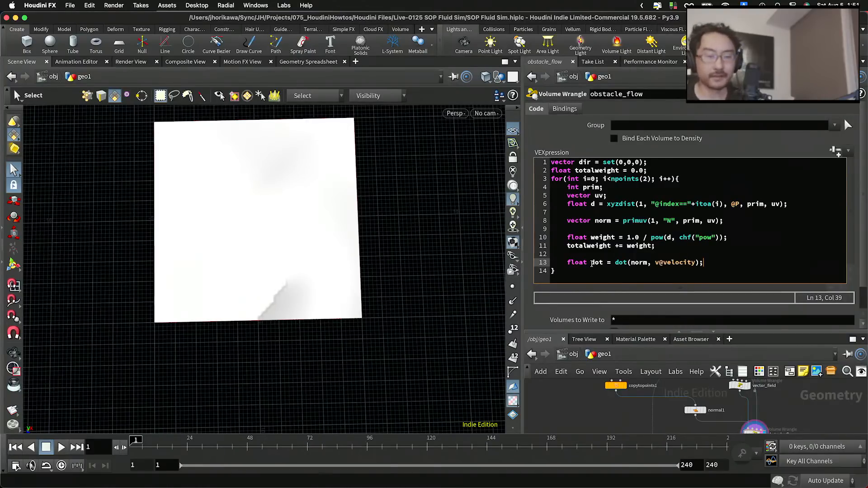
# Add vector tempdir = norm * weight * dot; inside the loop, leaving a blank line after the dot product line.
pyautogui.press('Return')
pyautogui.press('Return')
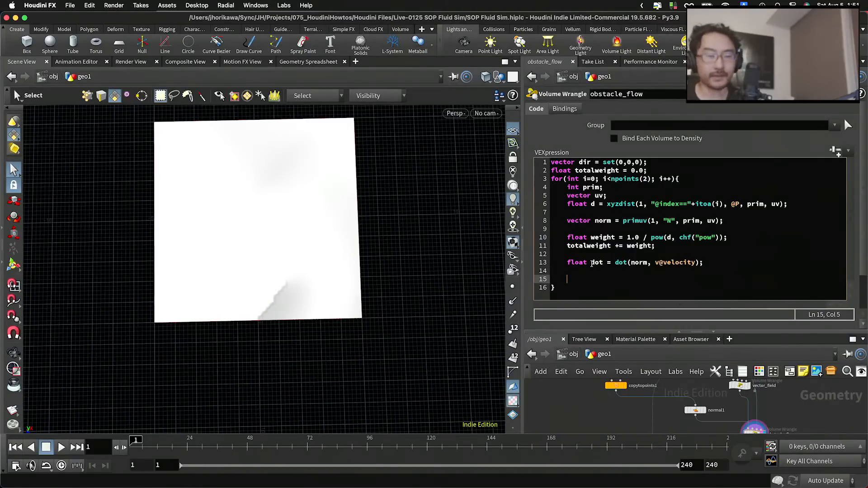
pyautogui.write('ve')
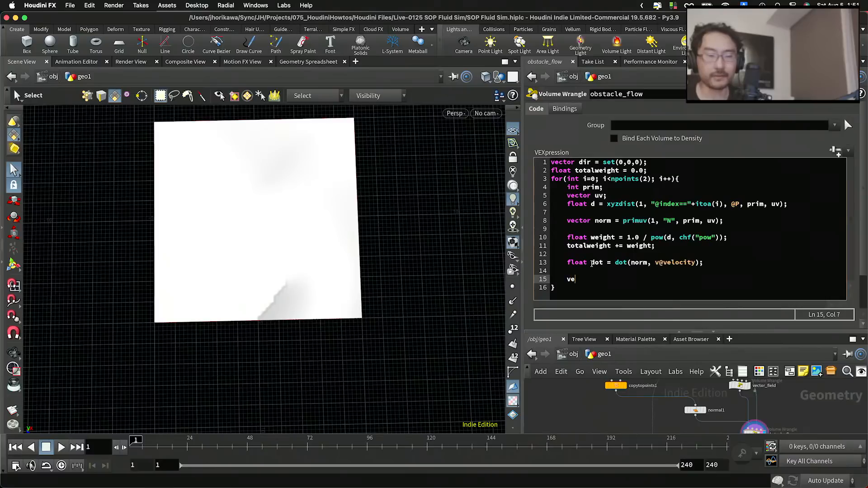
pyautogui.write('ctor tempdir =')
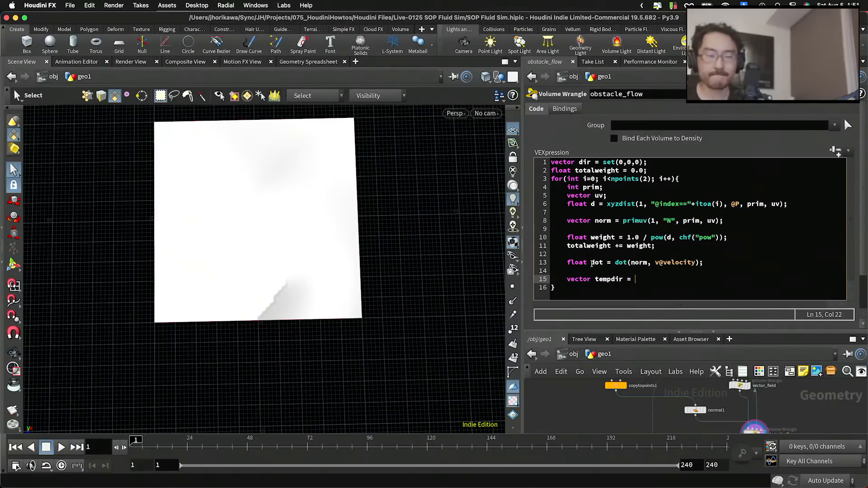
pyautogui.write('norm ')
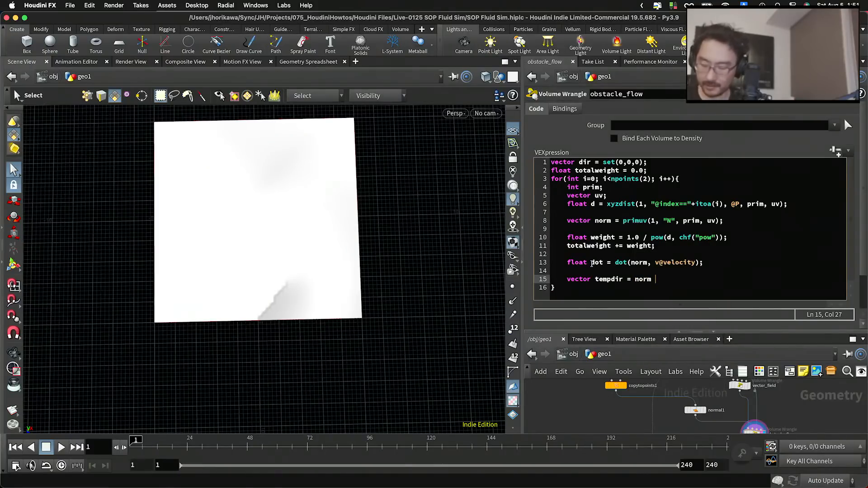
pyautogui.write('* wei')
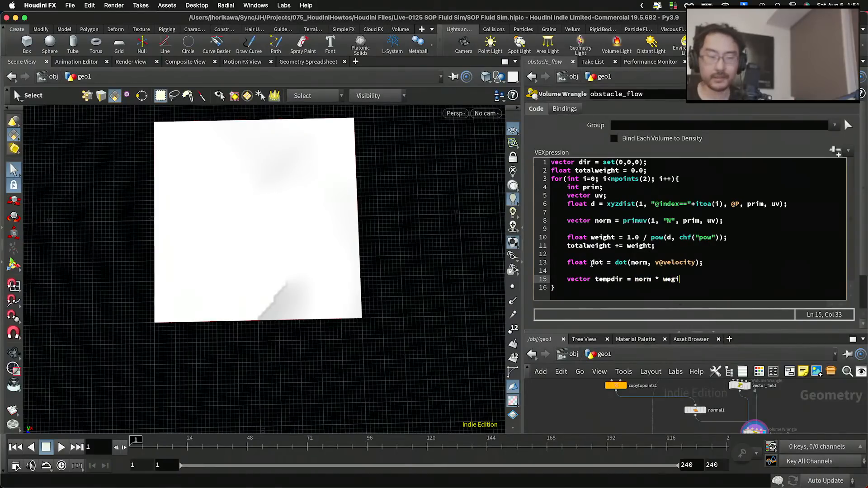
pyautogui.write('ght * ')
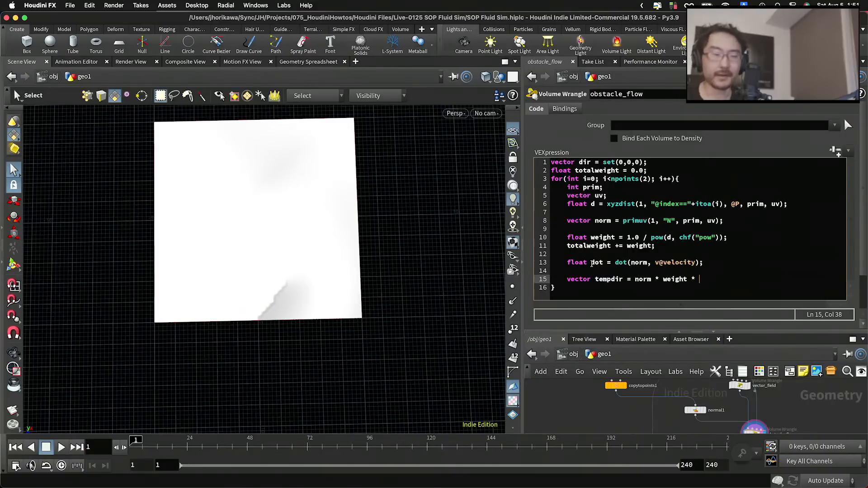
pyautogui.write('dot;')
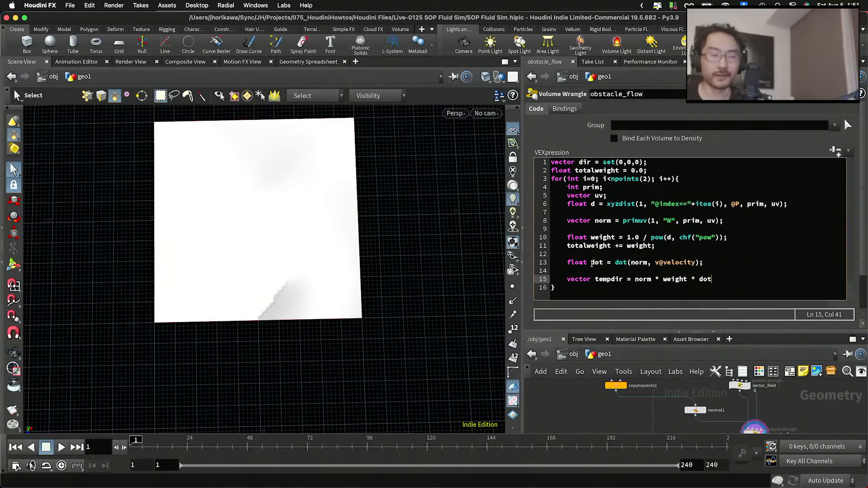
# Negate norm in the tempdir expression so it reads -norm * weight * dot.
pyautogui.click(636, 280)
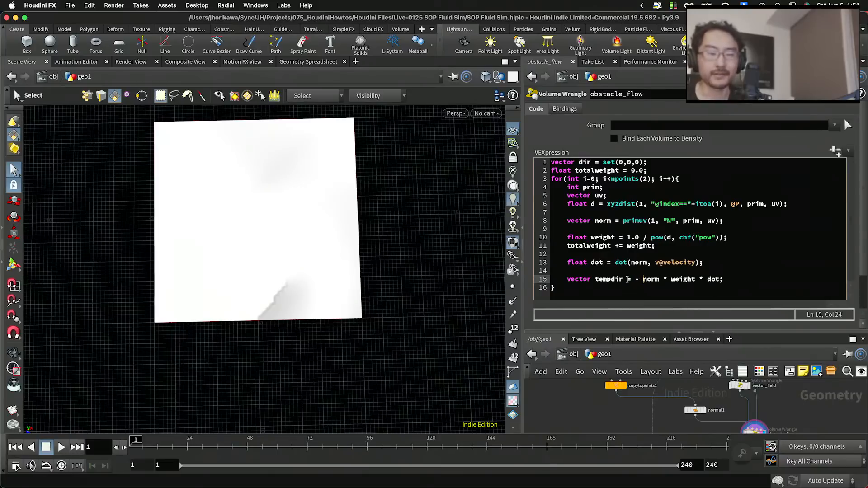
pyautogui.write('-')
pyautogui.press('BackSpace')
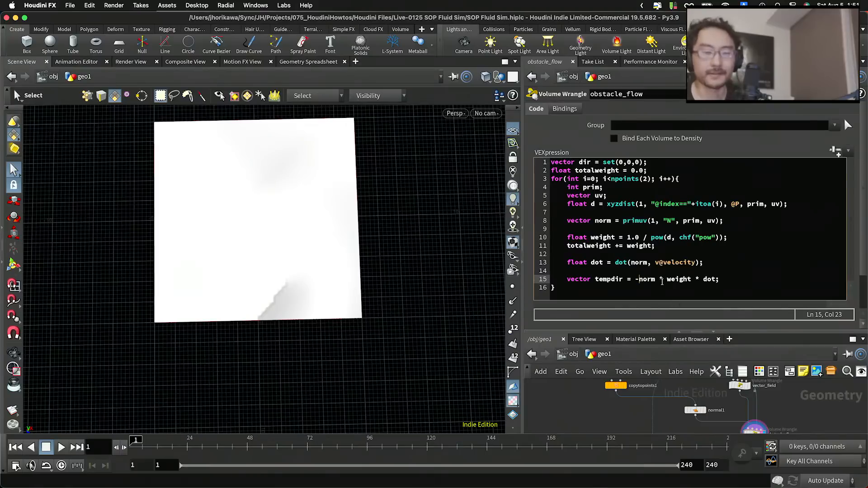
# Add dir += tempdir; inside the loop, directly below the tempdir line.
pyautogui.click(727, 279)
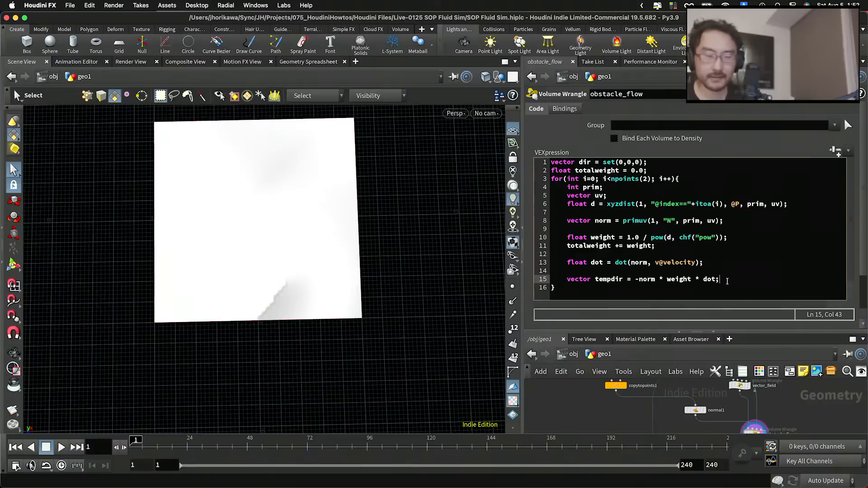
pyautogui.press('Down')
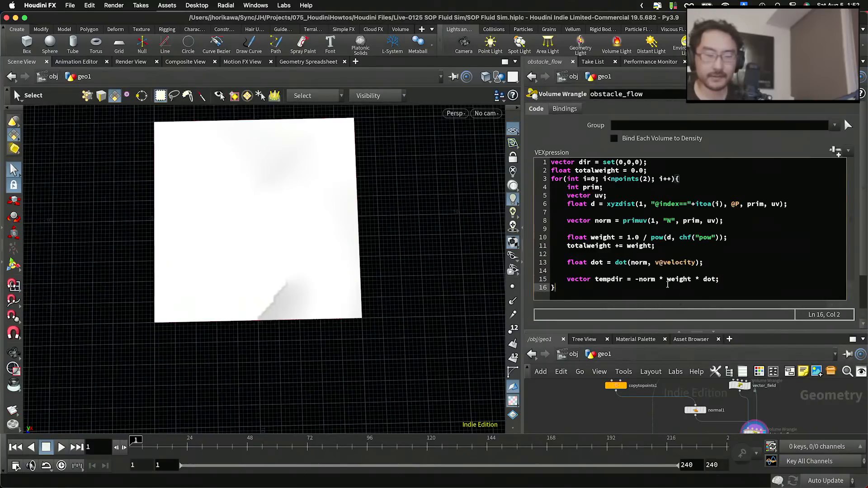
pyautogui.click(733, 279)
pyautogui.press('Return')
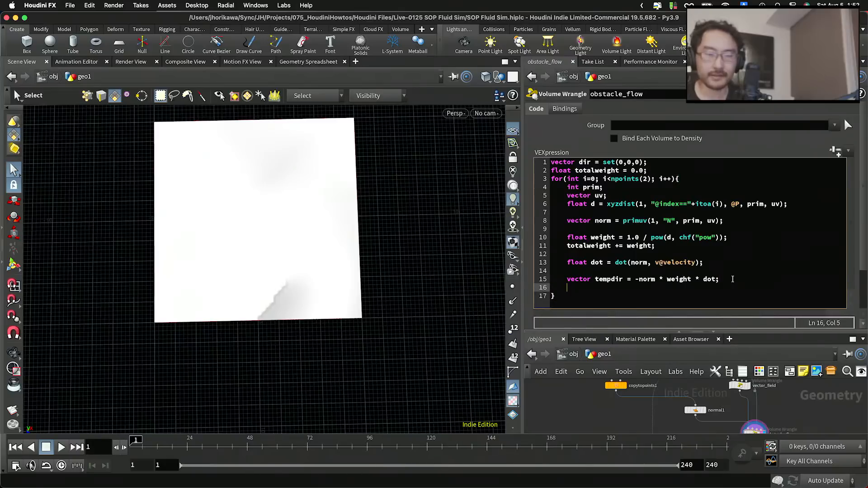
pyautogui.write('dir +')
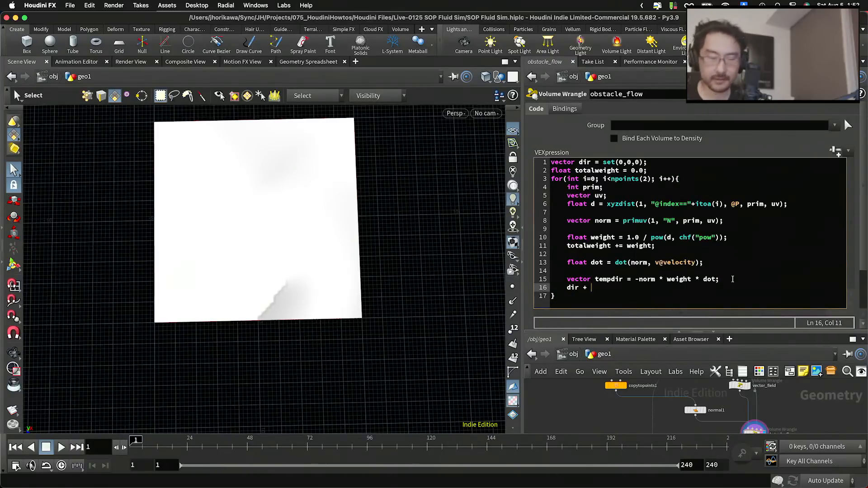
pyautogui.press('BackSpace')
pyautogui.write('= tempdir;')
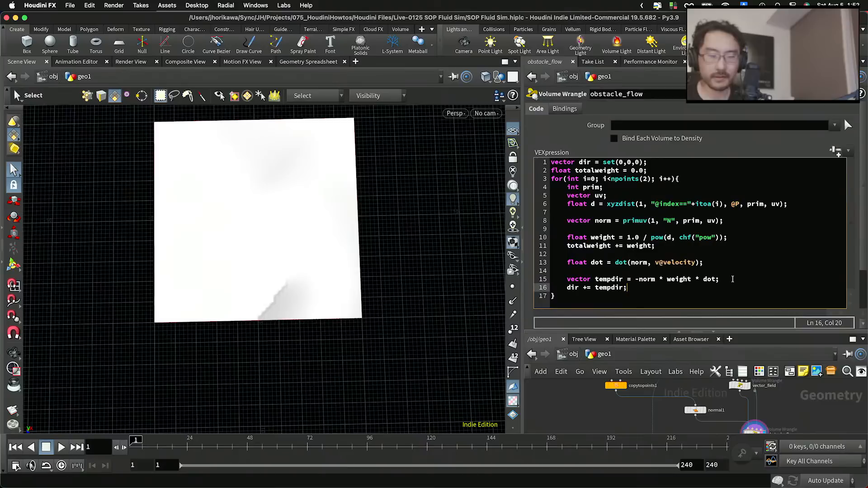
# Add dir /= totalweight; directly after the for loop's closing brace.
pyautogui.press('Down')
pyautogui.press('Return')
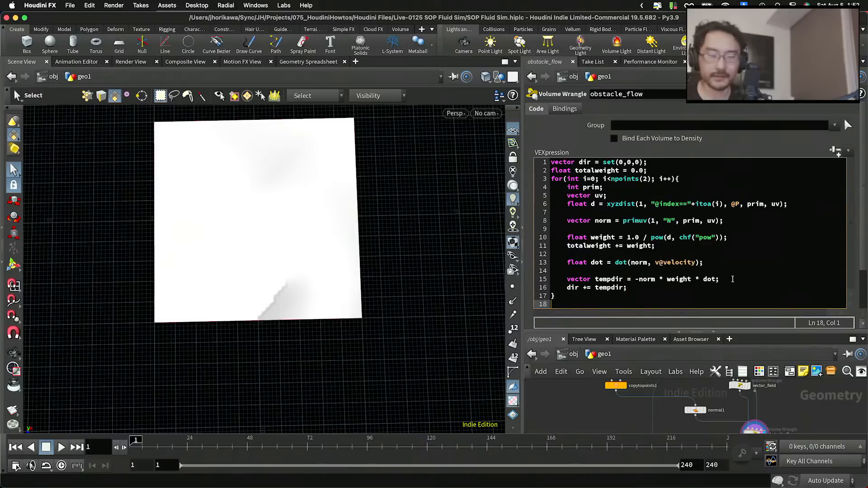
pyautogui.write('dir /')
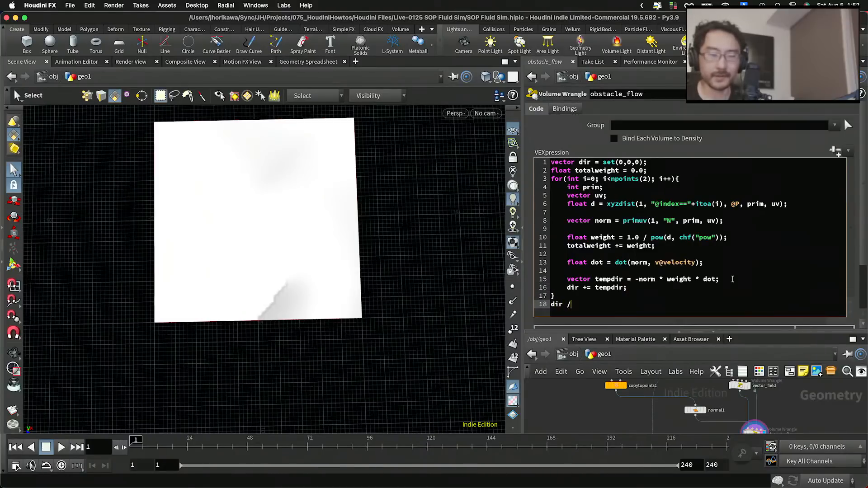
pyautogui.write('= total')
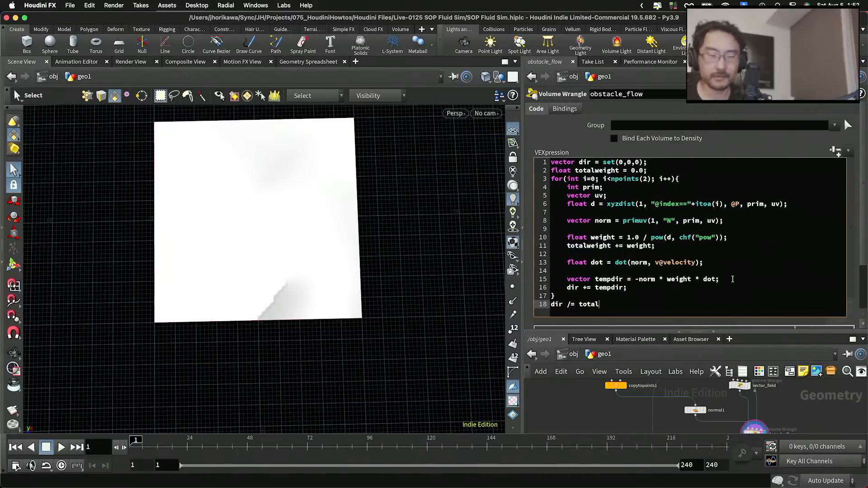
pyautogui.write('weight;')
# Add v@velocity += dir; at the end of the code, one blank line below the totalweight division.
pyautogui.press('Return')
pyautogui.press('Return')
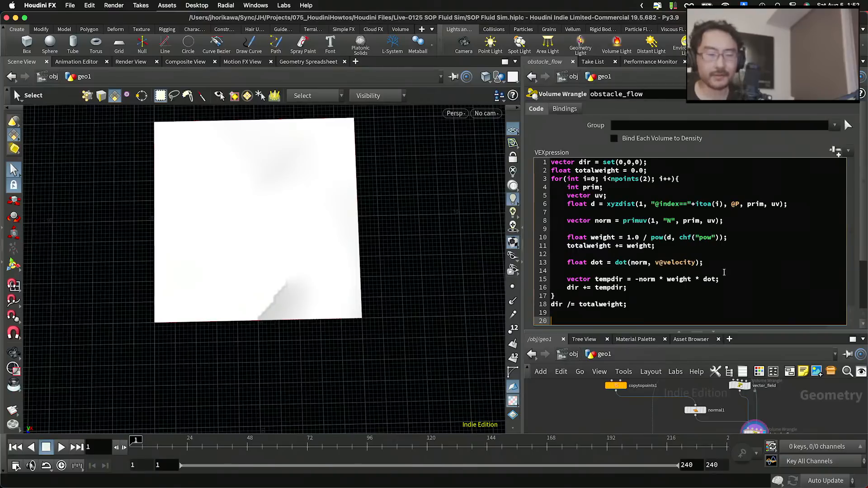
pyautogui.moveTo(648, 308); pyautogui.dragTo(543, 305)
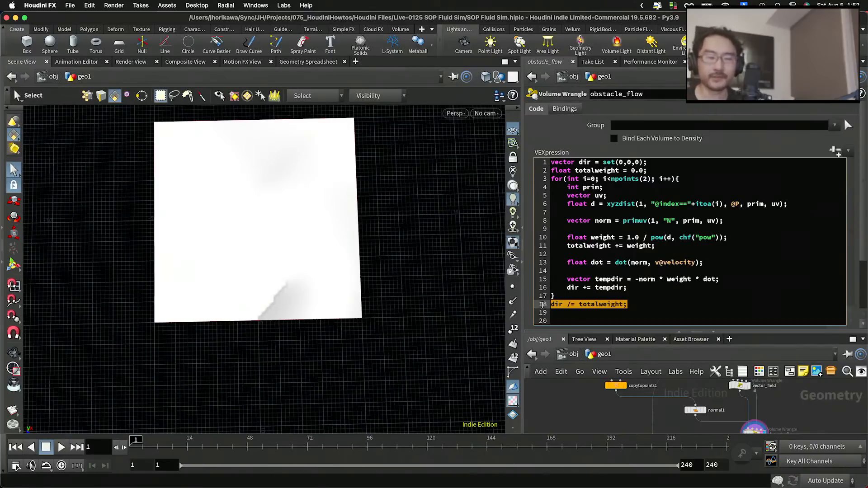
pyautogui.click(568, 318)
pyautogui.write('v')
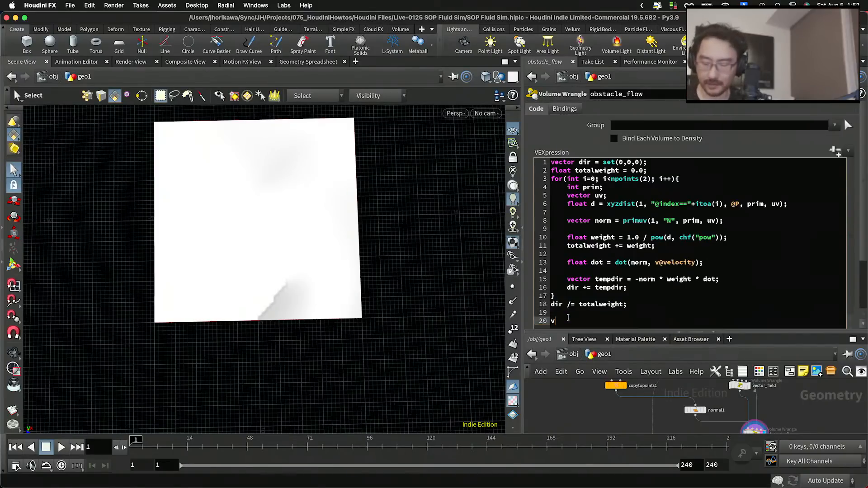
pyautogui.write('@velocity ')
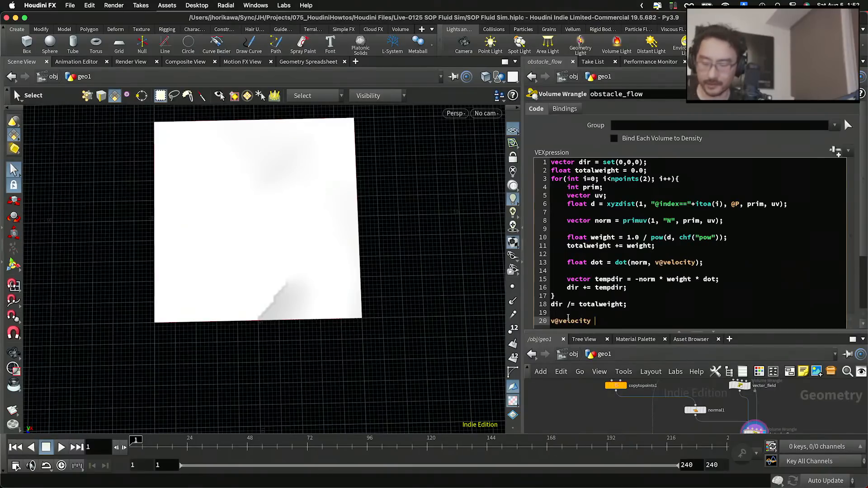
pyautogui.write('+')
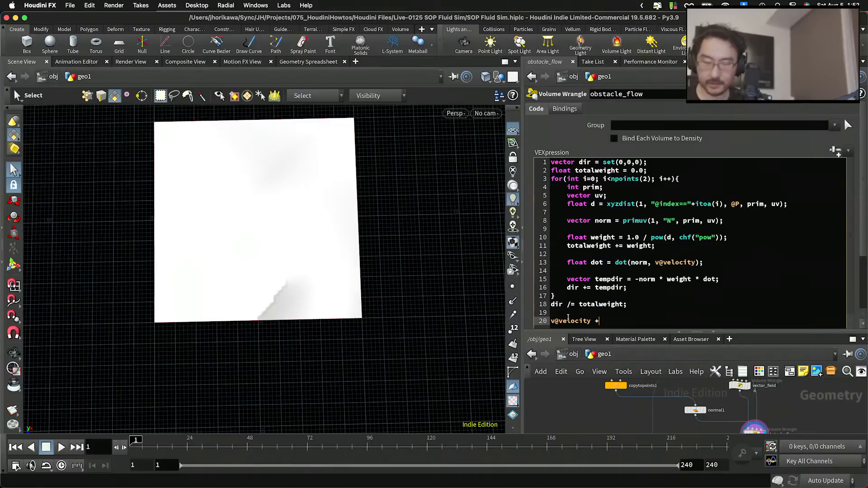
pyautogui.write('= dir;')
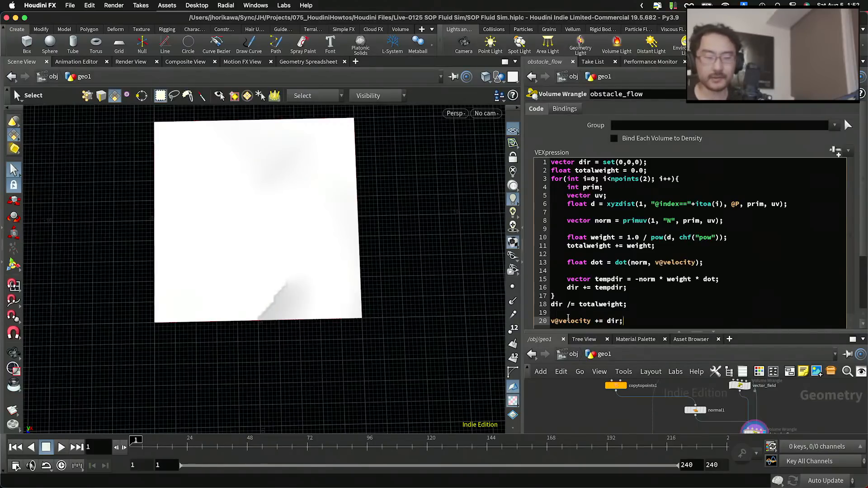
# Enlarge the network pane and display the volumetrail1 node to show the velocity trails.
pyautogui.doubleClick(561, 305)
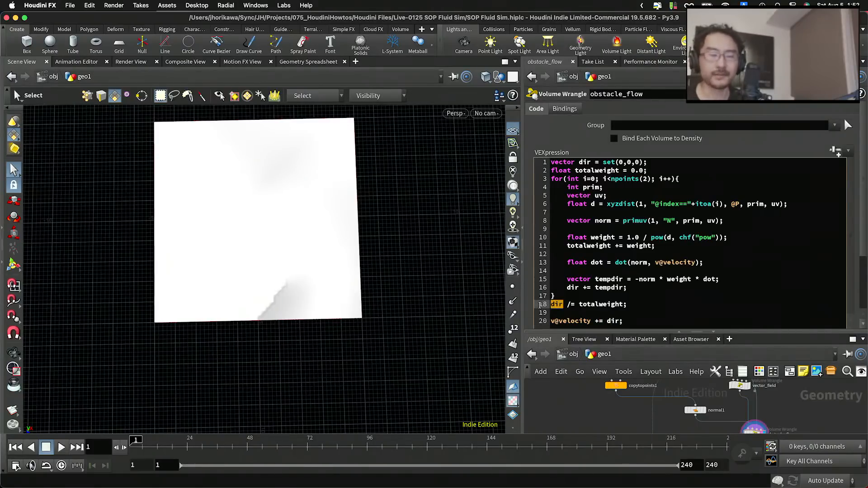
pyautogui.scroll(-5, 594, 405)
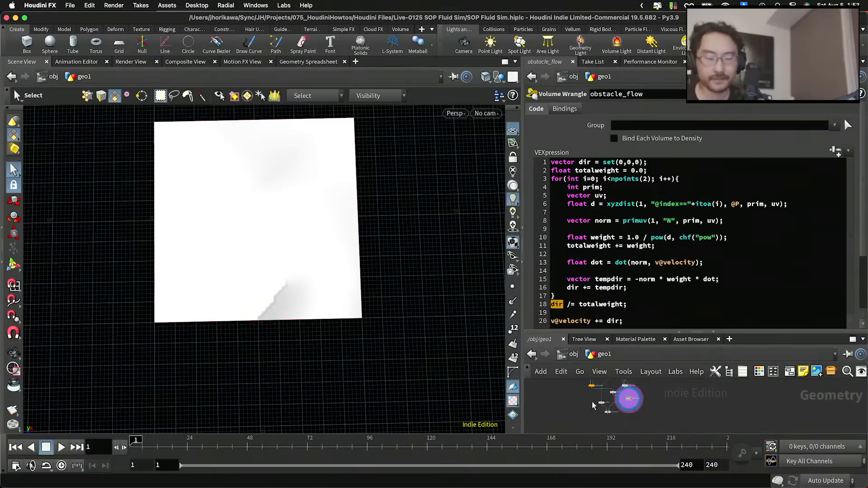
pyautogui.scroll(4, 594, 406)
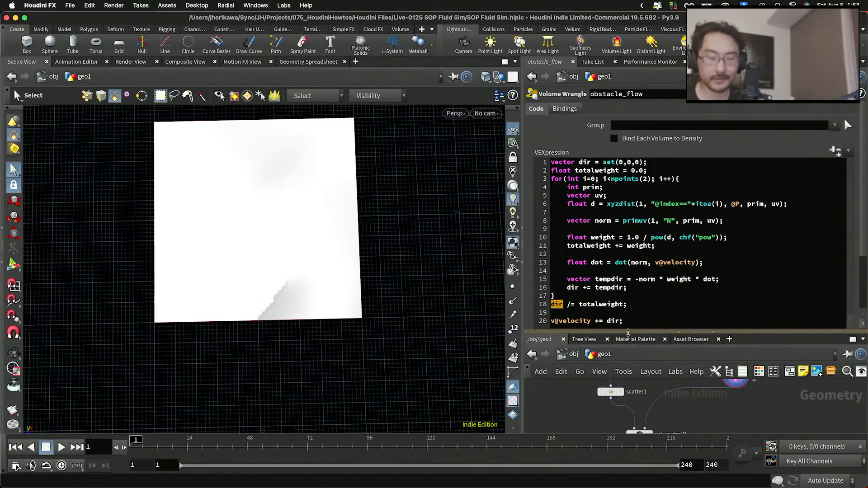
pyautogui.moveTo(630, 330); pyautogui.dragTo(630, 298)
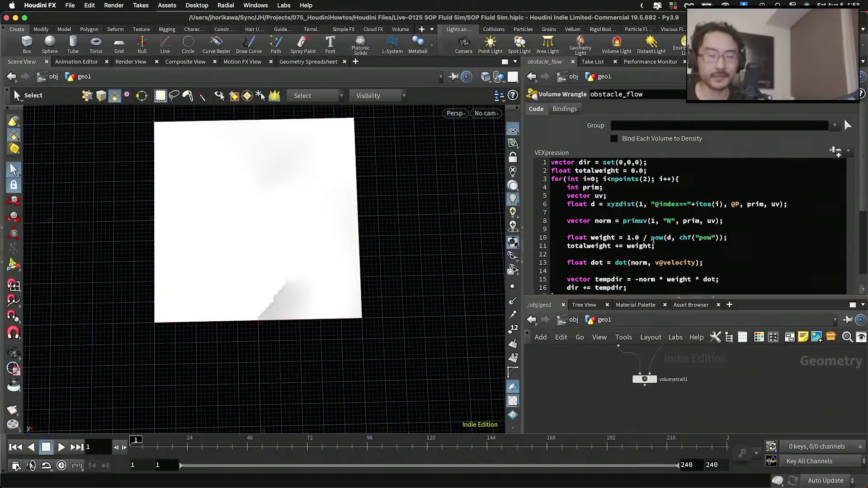
pyautogui.click(653, 379)
pyautogui.scroll(3, 338, 280)
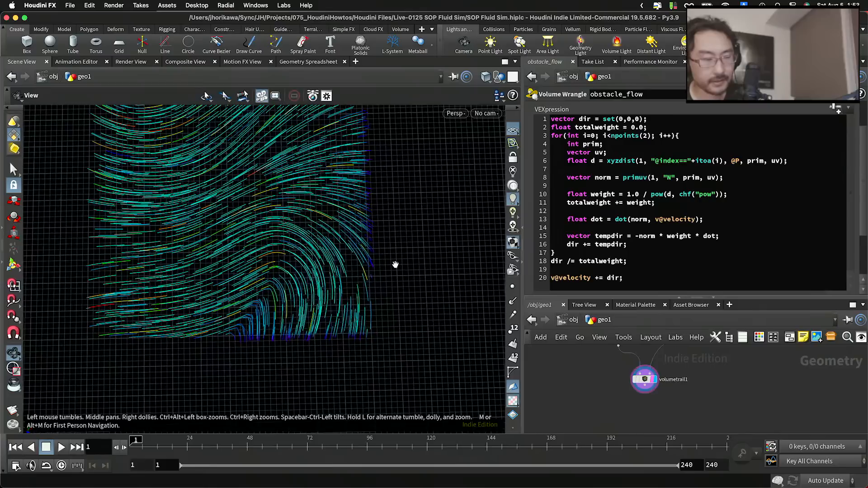
pyautogui.press('s')
pyautogui.scroll(2, 830, 167)
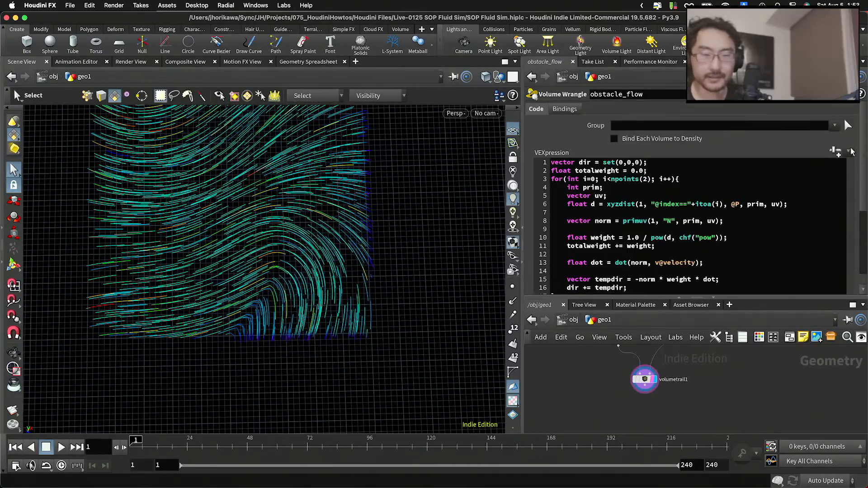
# Set the Pow parameter of the obstacle_flow wrangle to 1.
pyautogui.scroll(-5, 830, 167)
pyautogui.moveTo(689, 293)
pyautogui.mouseDown()
pyautogui.moveTo(753, 283)
pyautogui.moveTo(701, 287)
pyautogui.mouseUp()
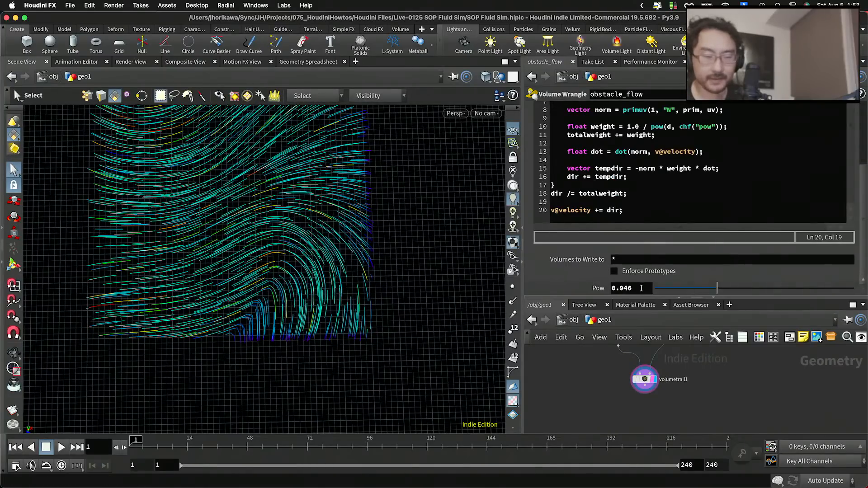
pyautogui.doubleClick(645, 286)
pyautogui.write('1')
pyautogui.press('Return')
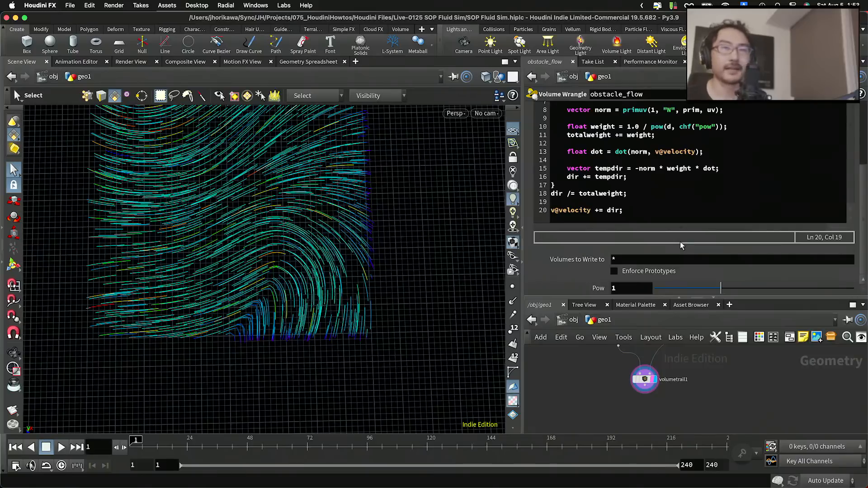
# Review the obstacle_flow code, especially the for loop over the rocks, along with the nodes feeding the wrangle.
pyautogui.click(726, 211)
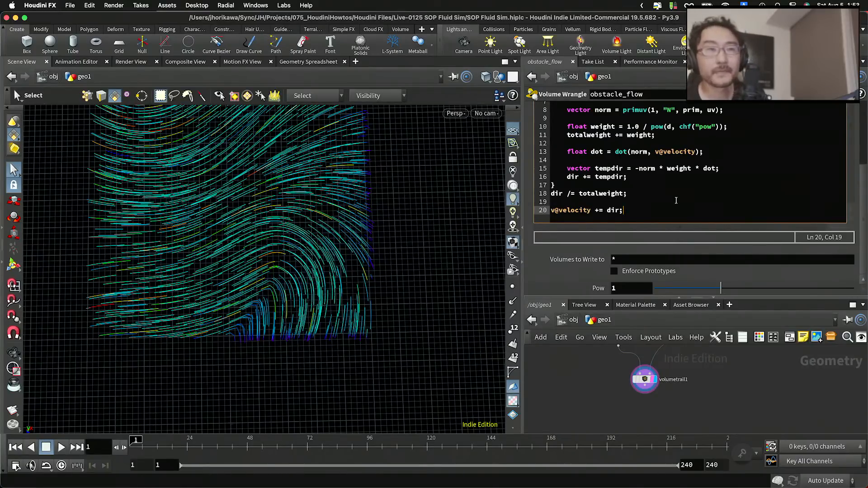
pyautogui.scroll(2, 676, 200)
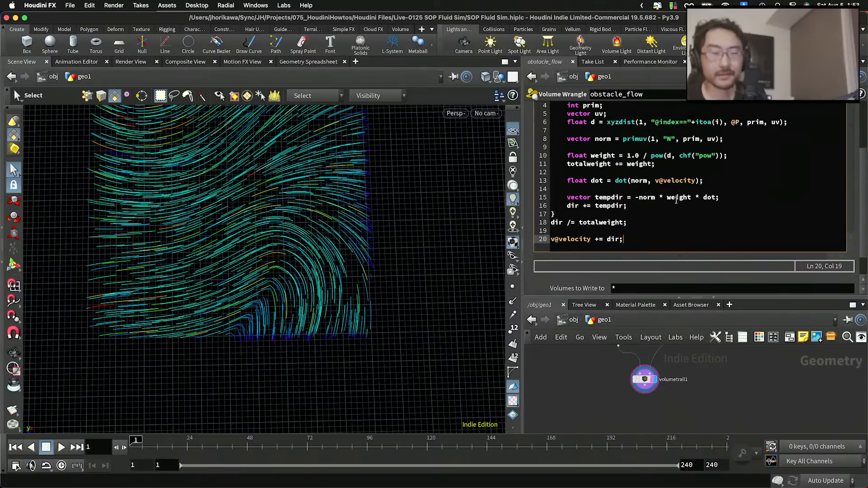
pyautogui.scroll(3, 676, 200)
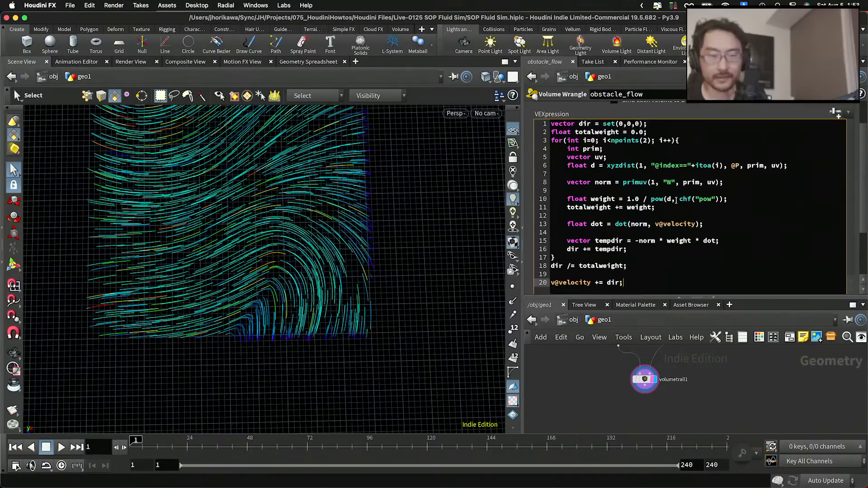
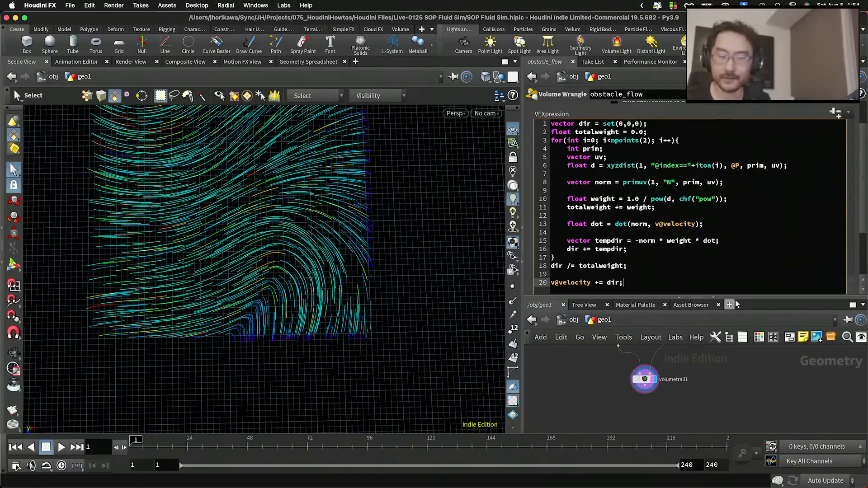
pyautogui.scroll(-5, 712, 370)
pyautogui.scroll(2, 726, 413)
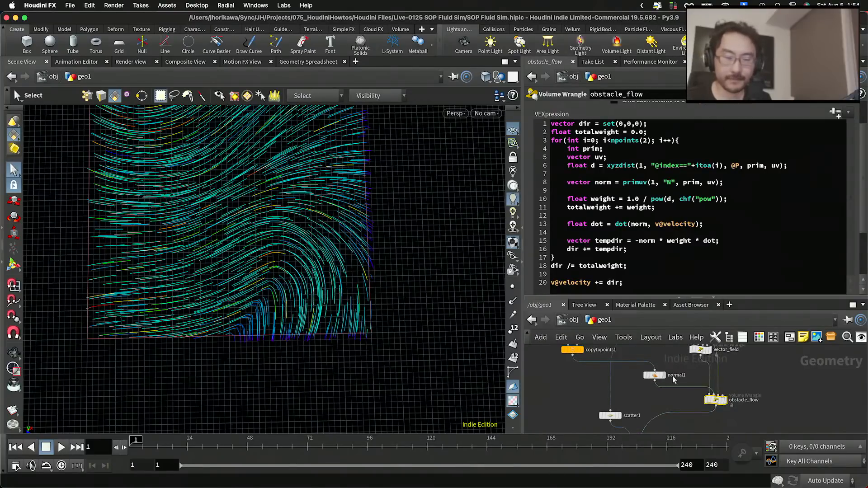
pyautogui.scroll(-1, 663, 226)
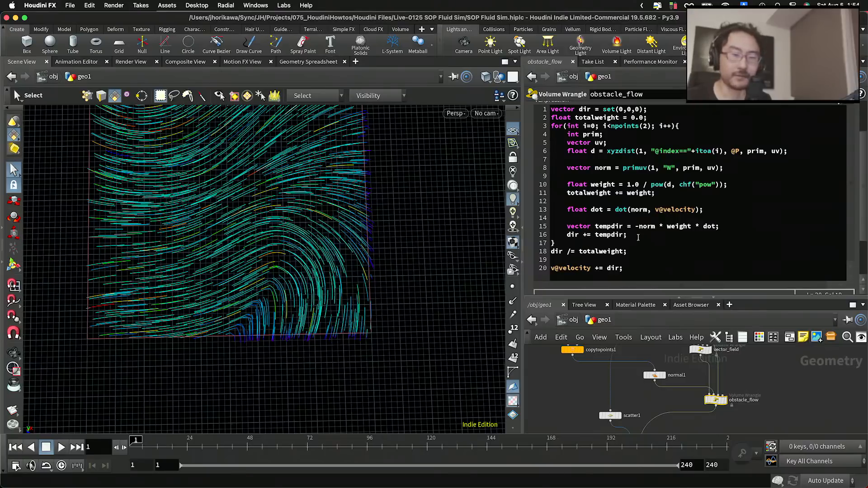
pyautogui.moveTo(638, 237); pyautogui.dragTo(532, 124)
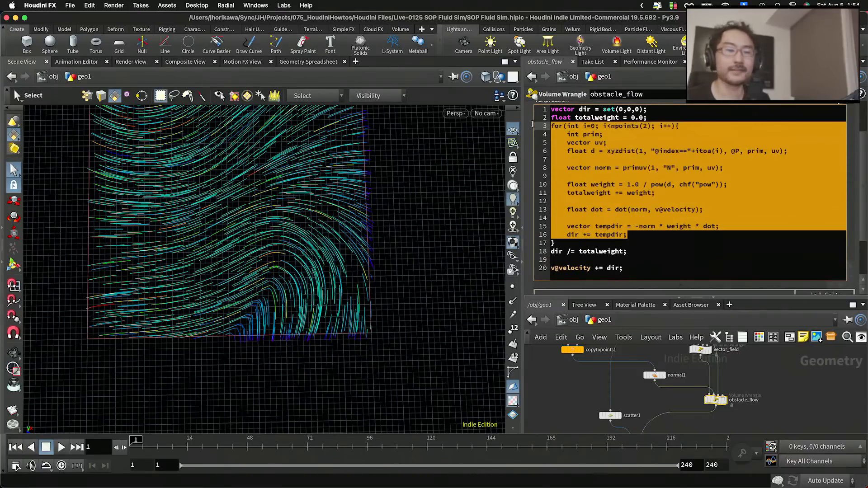
pyautogui.click(631, 168)
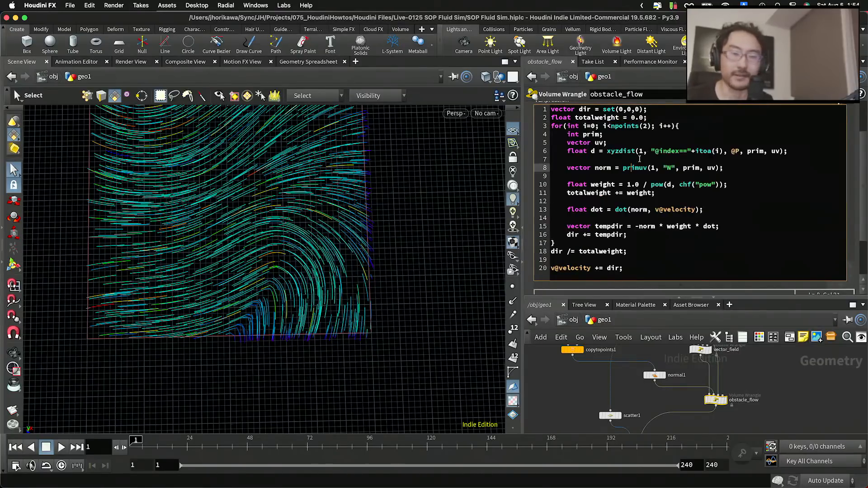
# Review the obstacle_flow code, and examine the rock_value wrangle's code and its point attributes.
pyautogui.scroll(1, 635, 163)
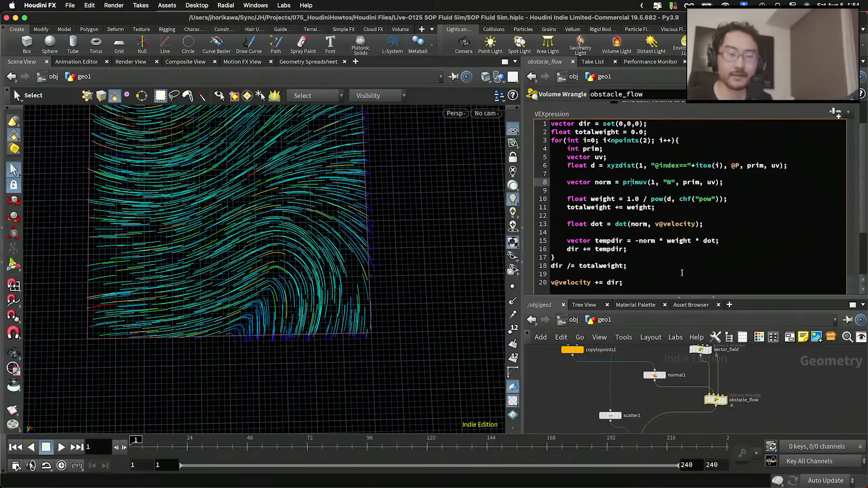
pyautogui.scroll(1, 742, 380)
pyautogui.moveTo(729, 365); pyautogui.dragTo(749, 440, button='middle')
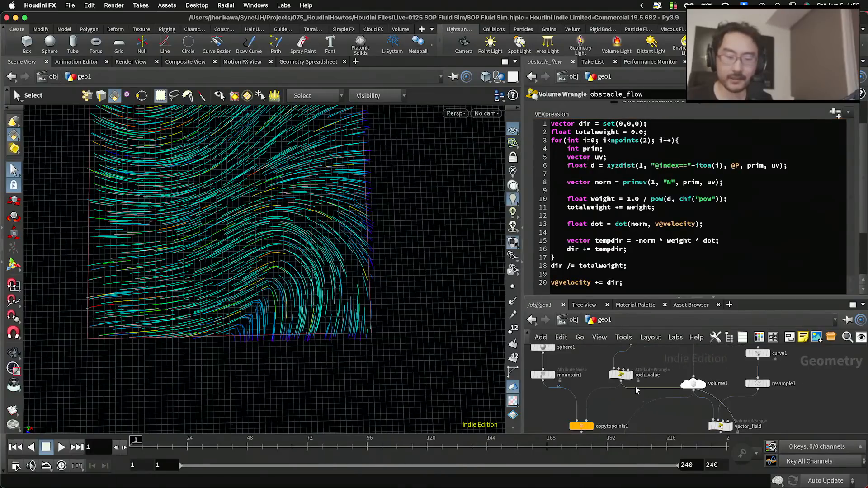
pyautogui.click(624, 376)
pyautogui.middleClick(623, 377)
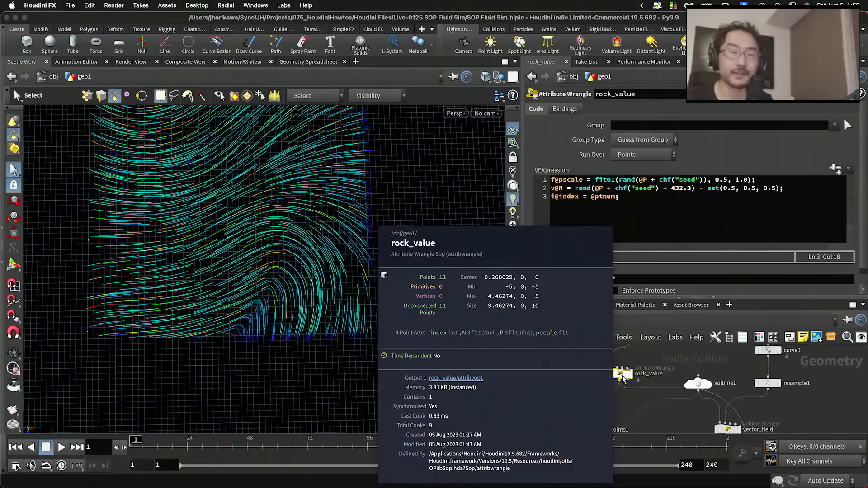
pyautogui.middleClick(624, 376)
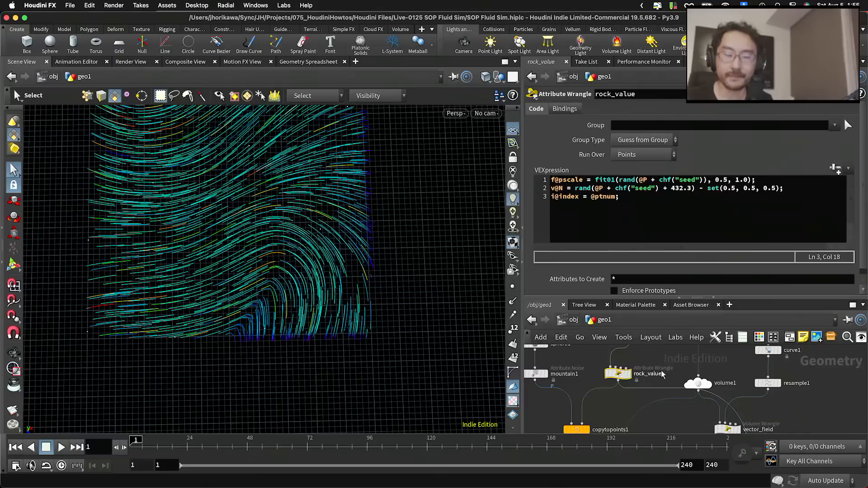
# Examine the npoints(2) loop condition in the obstacle_flow wrangle code.
pyautogui.scroll(-5, 663, 374)
pyautogui.scroll(5, 678, 401)
pyautogui.click(704, 413)
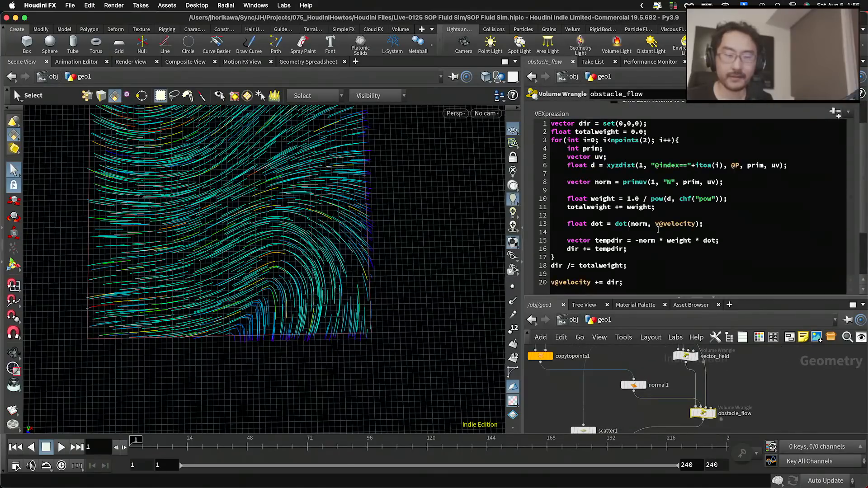
pyautogui.doubleClick(645, 140)
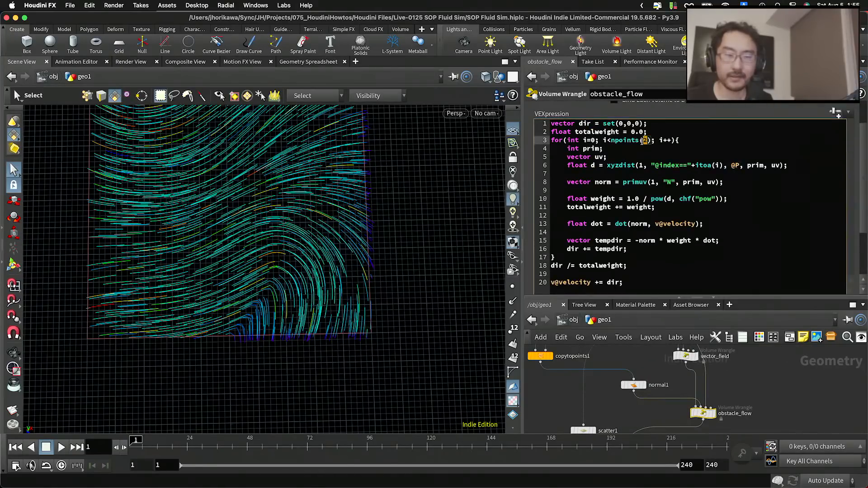
pyautogui.write('2')
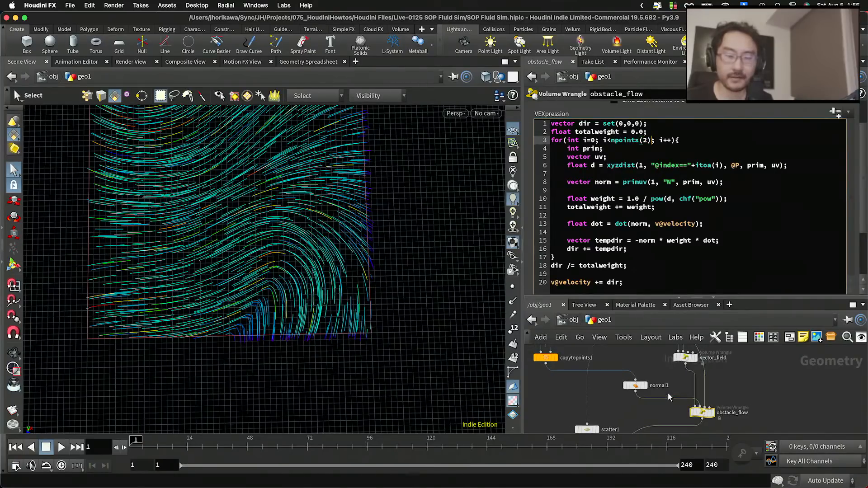
# Inspect the point attributes of normal1, including index, in the geometry spreadsheet.
pyautogui.click(634, 386)
pyautogui.click(683, 62)
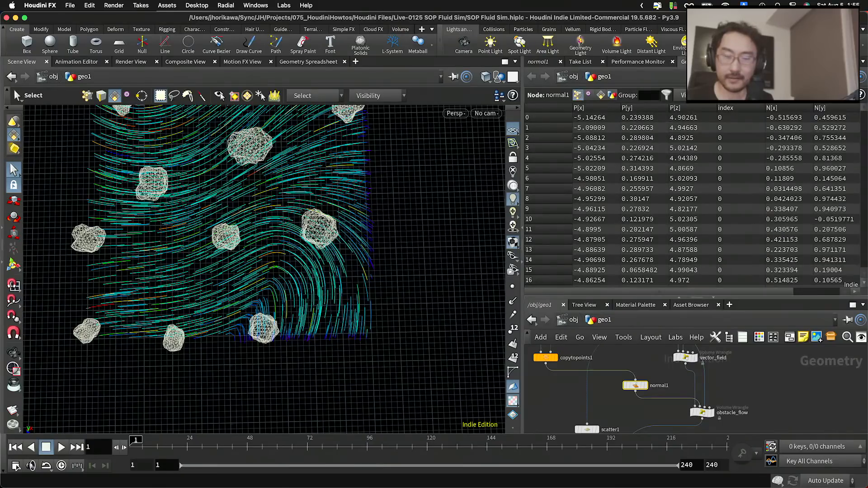
pyautogui.moveTo(865, 112); pyautogui.dragTo(863, 136)
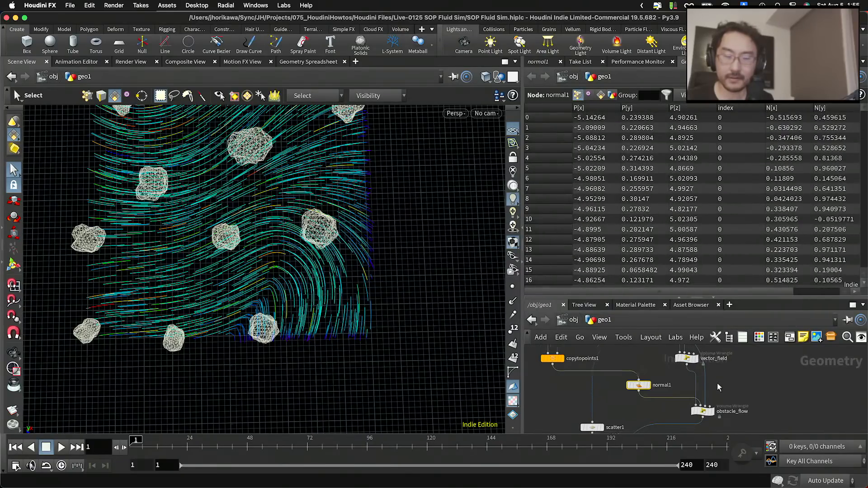
pyautogui.click(702, 409)
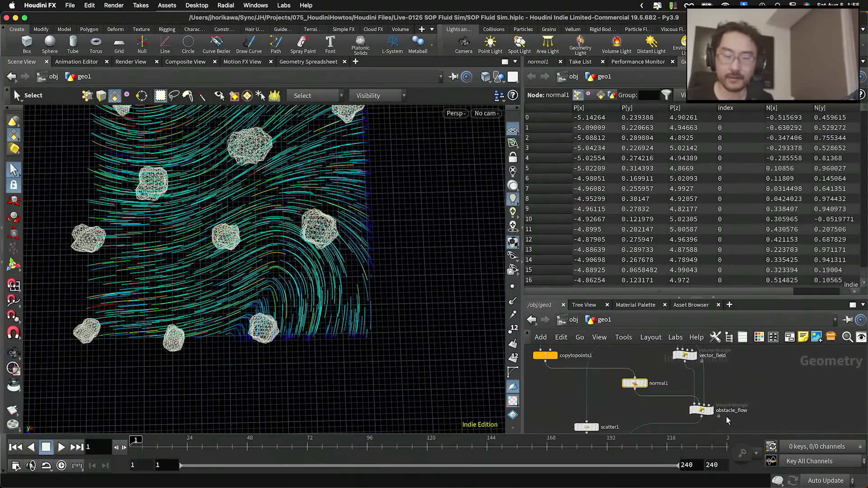
pyautogui.click(554, 62)
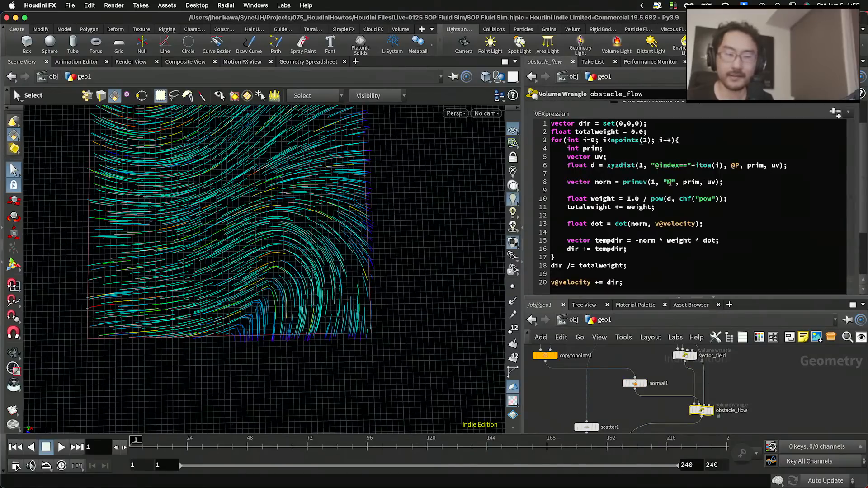
pyautogui.moveTo(651, 166); pyautogui.dragTo(723, 166)
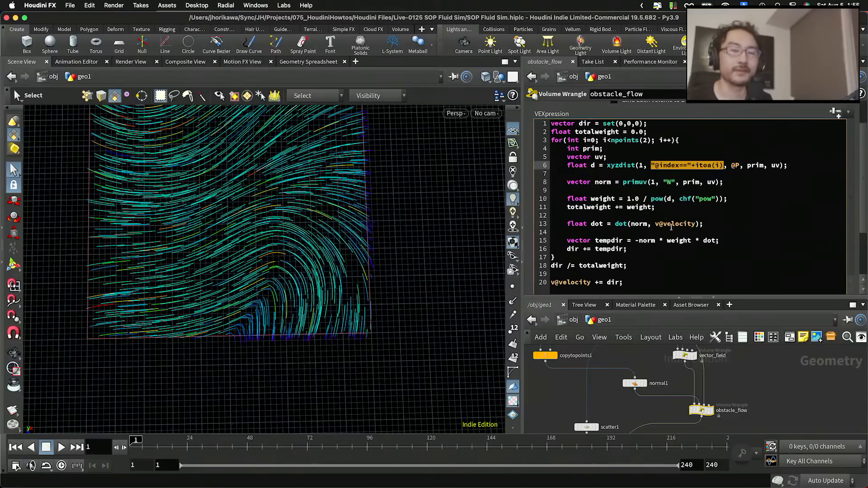
pyautogui.scroll(-2, 650, 401)
pyautogui.moveTo(648, 405); pyautogui.dragTo(658, 402, button='middle')
pyautogui.press('Tab')
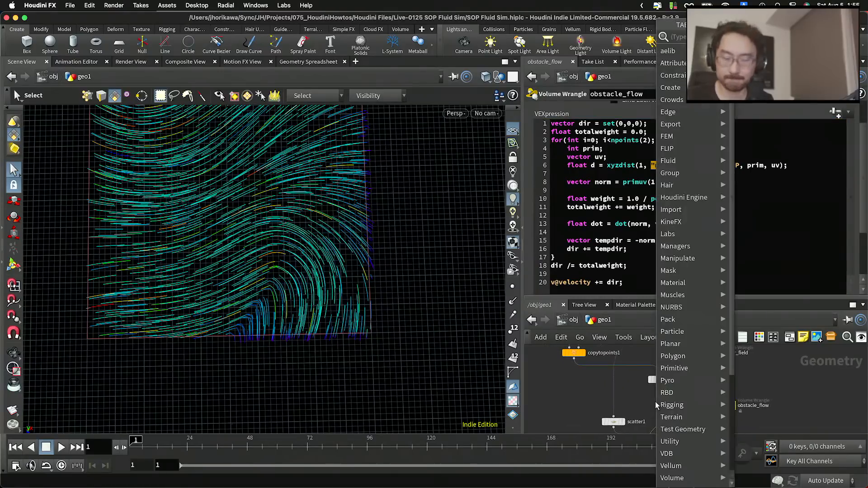
pyautogui.write('attriby')
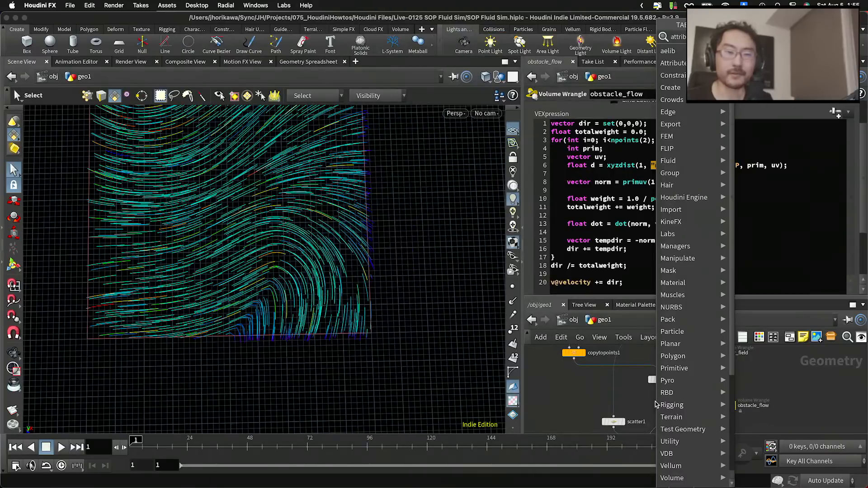
pyautogui.press('BackSpace')
pyautogui.write('ut')
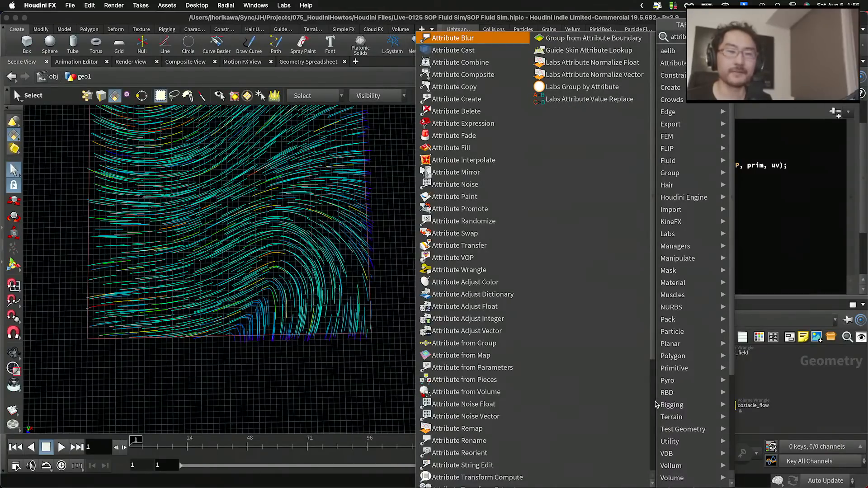
pyautogui.press('Escape')
# Try adding a target attribute rule on copytopoints1 that copies index to primitives.
pyautogui.moveTo(552, 351); pyautogui.dragTo(552, 351)
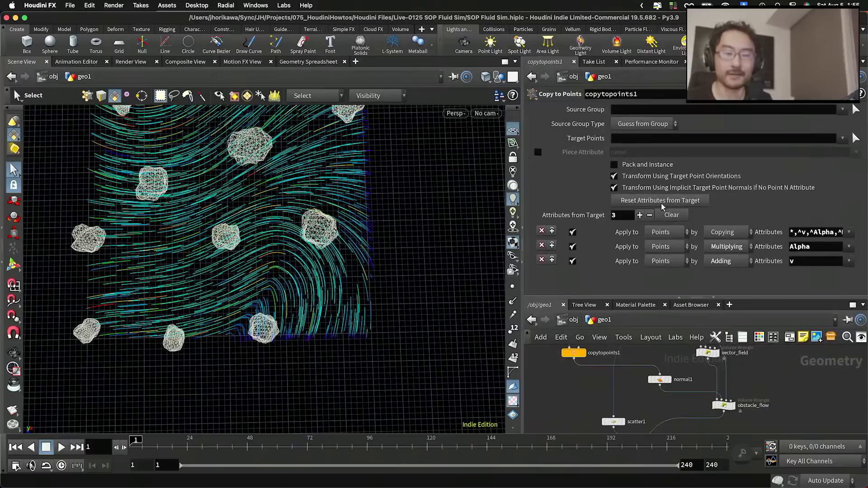
pyautogui.click(552, 231)
pyautogui.click(685, 233)
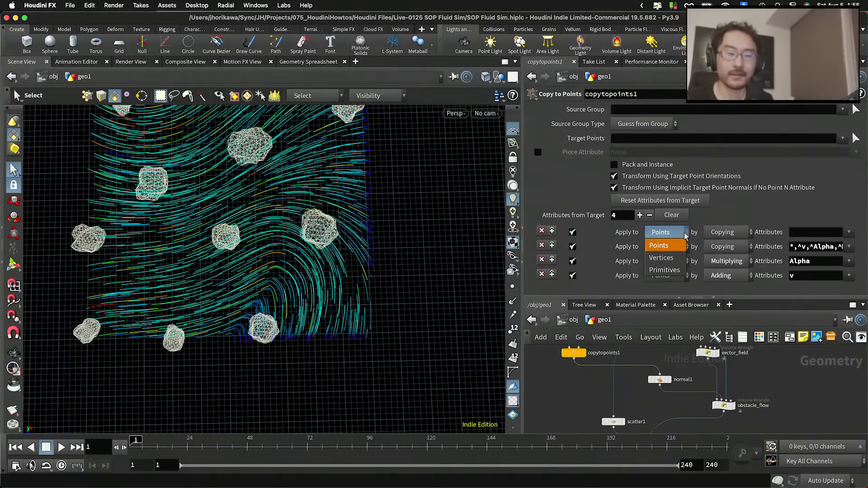
pyautogui.click(666, 271)
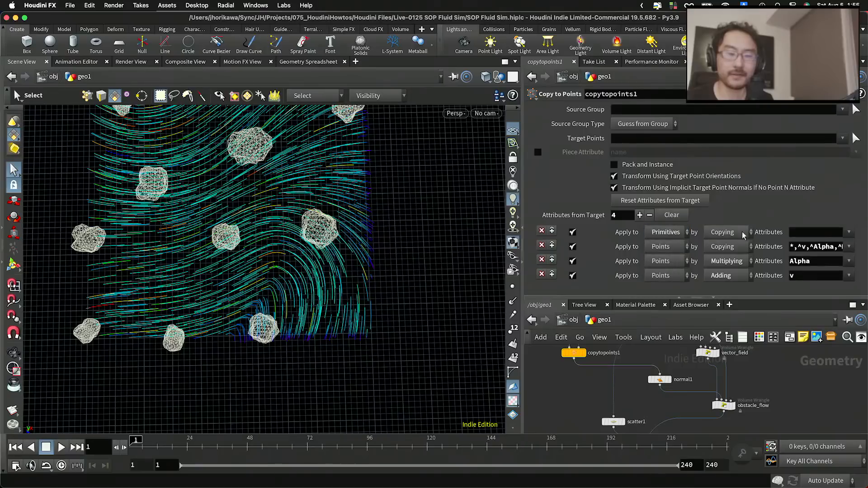
pyautogui.click(850, 232)
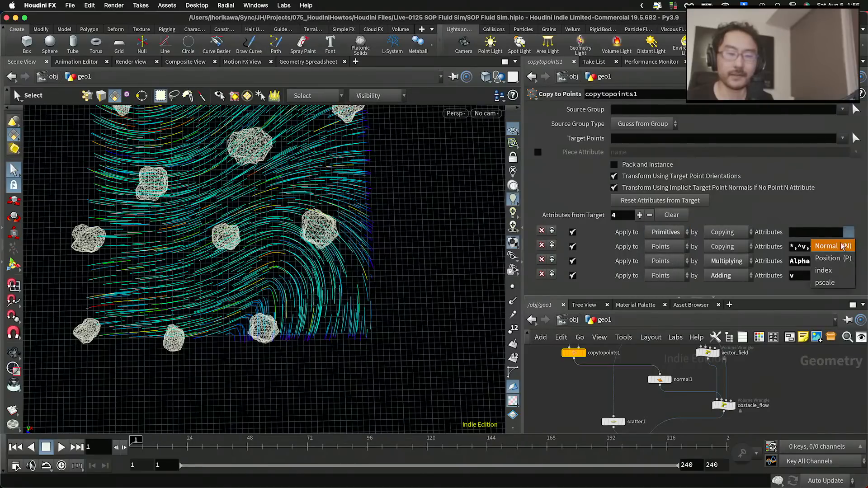
pyautogui.click(831, 271)
# Display copytopoints1, check its primitive attributes in the spreadsheet, and remove the rule copying index to primitives.
pyautogui.scroll(1, 624, 375)
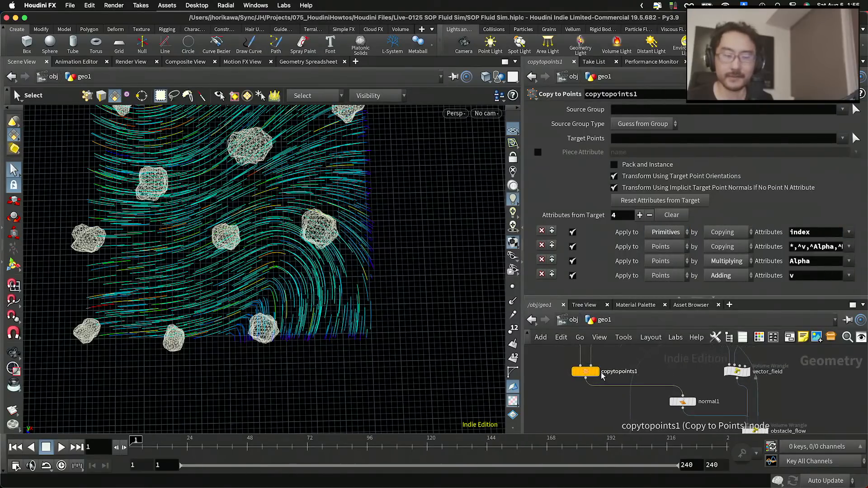
pyautogui.click(594, 372)
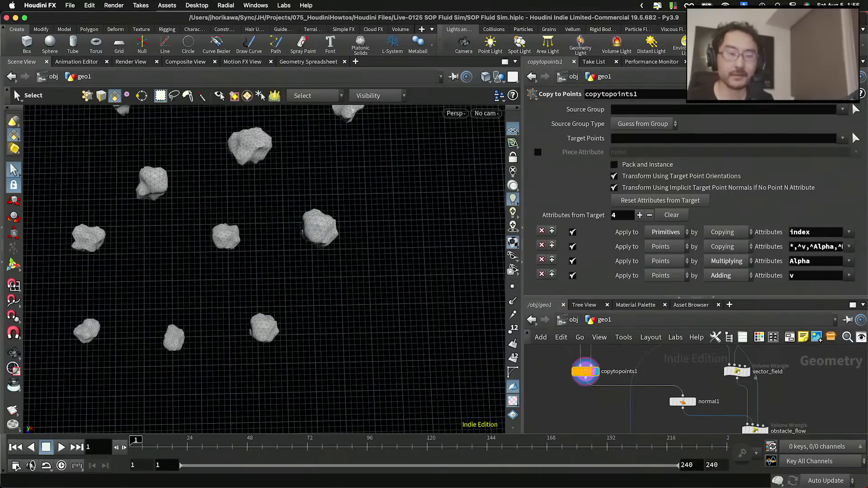
pyautogui.hotkey('alt', '8')
pyautogui.click(625, 97)
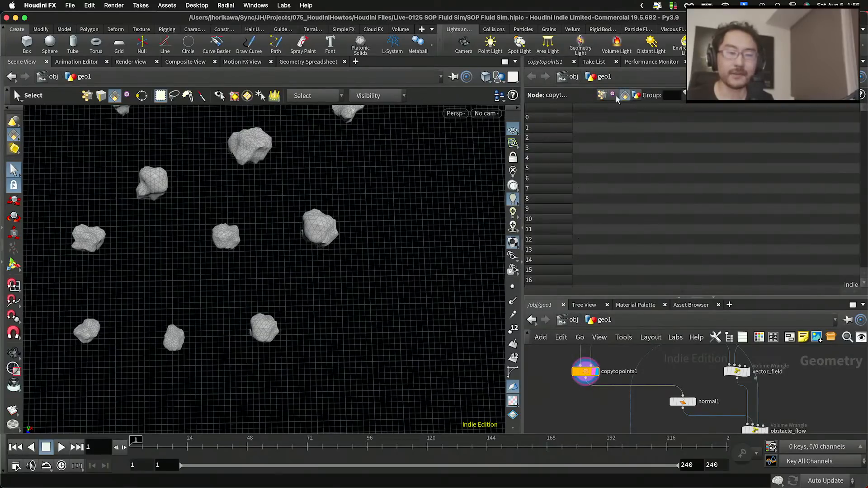
pyautogui.moveTo(594, 386)
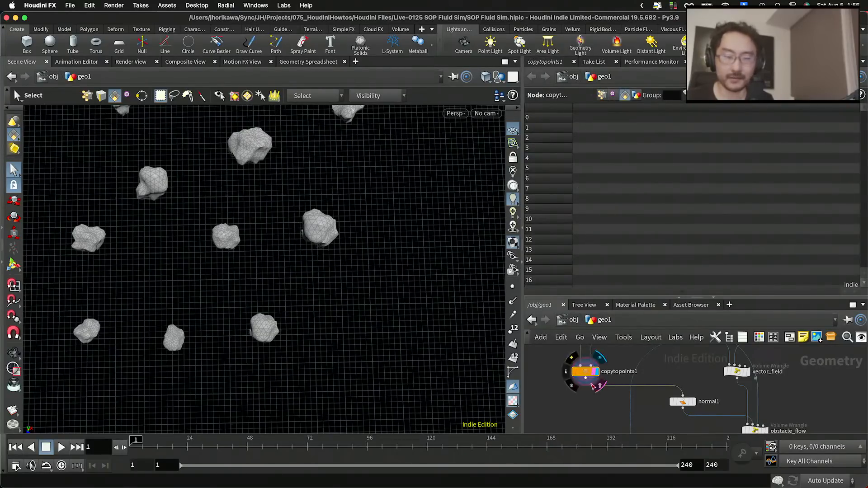
pyautogui.hotkey('alt', '1')
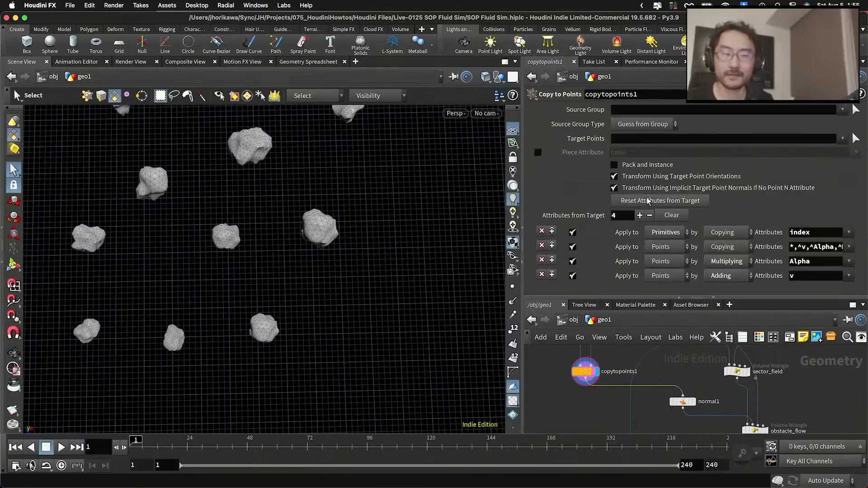
pyautogui.click(542, 231)
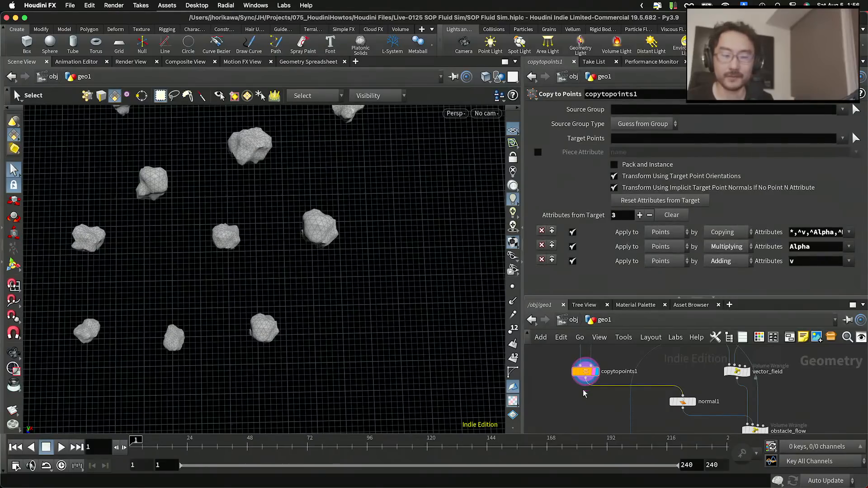
# Insert an Attribute Promote node between copytopoints1 and normal1.
pyautogui.press('Tab')
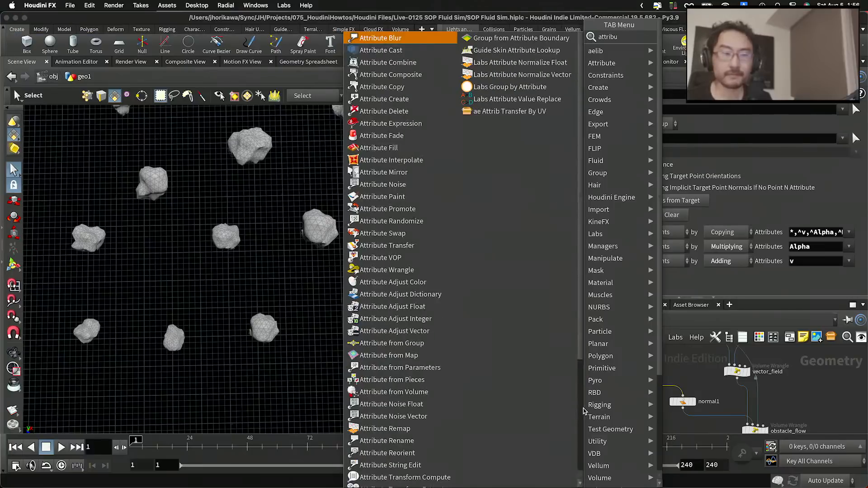
pyautogui.press('Escape')
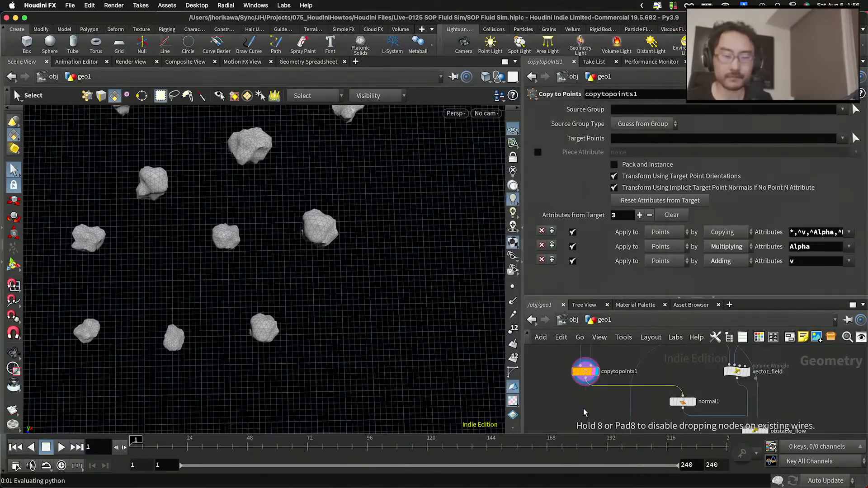
pyautogui.click(588, 401)
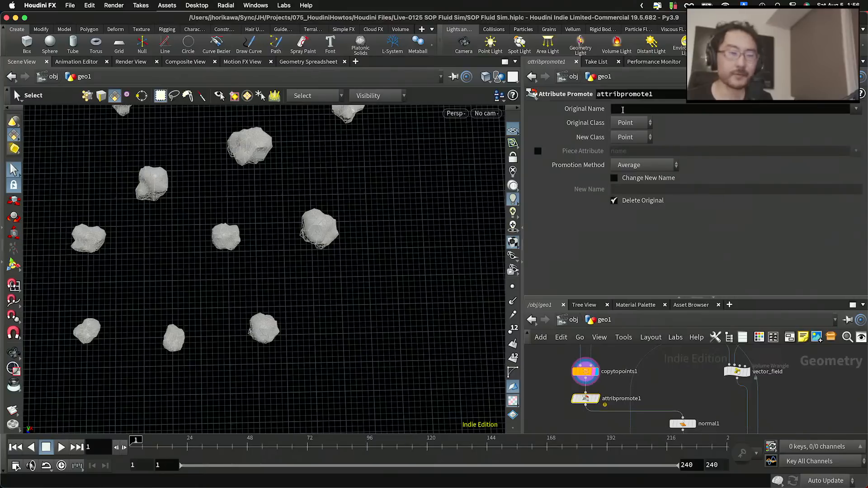
# Promote the index attribute from Point to Primitive class, with Delete Original turned off.
pyautogui.click(624, 108)
pyautogui.write('index')
pyautogui.press('Return')
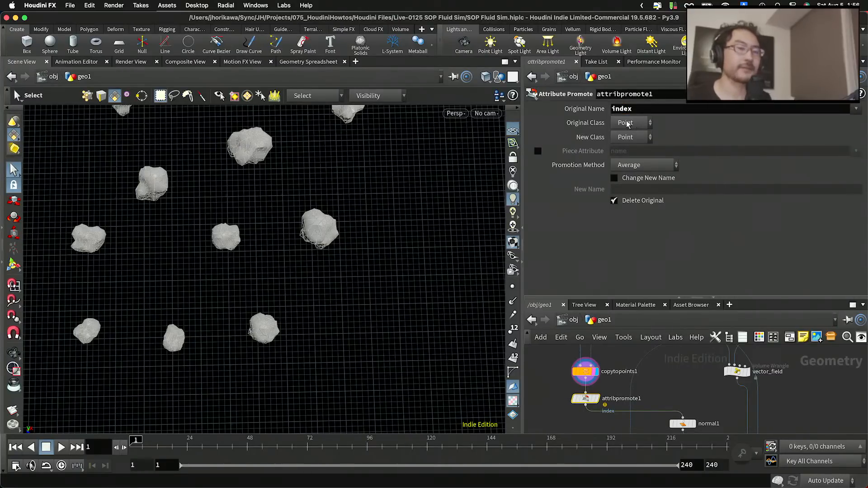
pyautogui.click(629, 137)
pyautogui.click(628, 153)
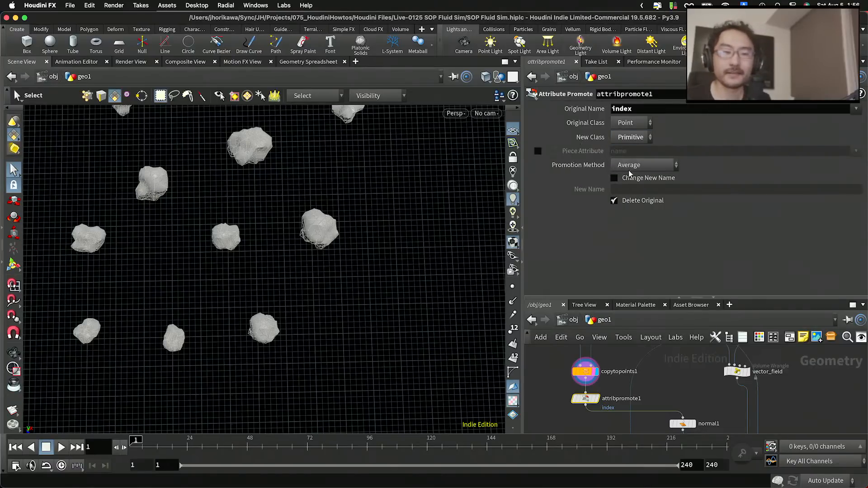
pyautogui.click(628, 201)
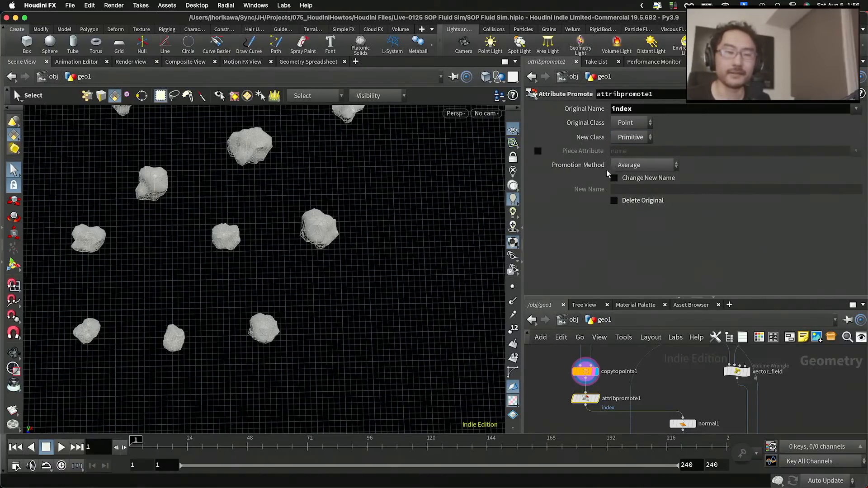
# Display attribpromote1 and examine its primitive index values down to the last primitive in the spreadsheet.
pyautogui.click(596, 399)
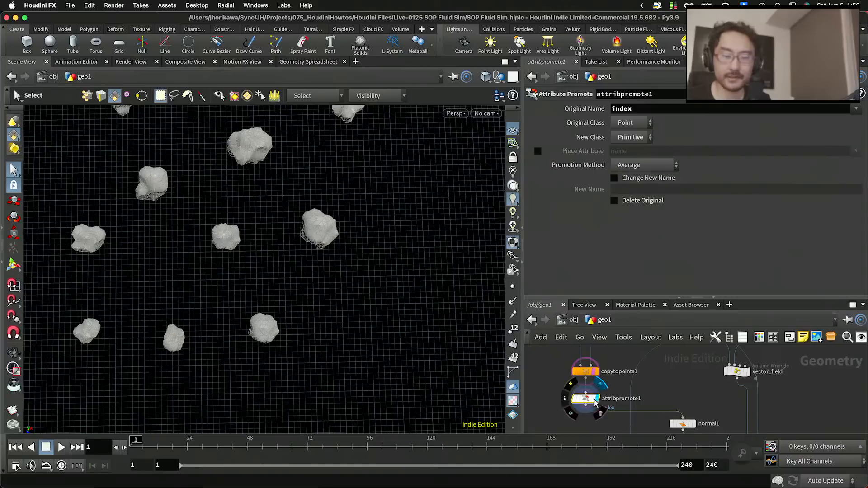
pyautogui.hotkey('alt', 'shift', 's')
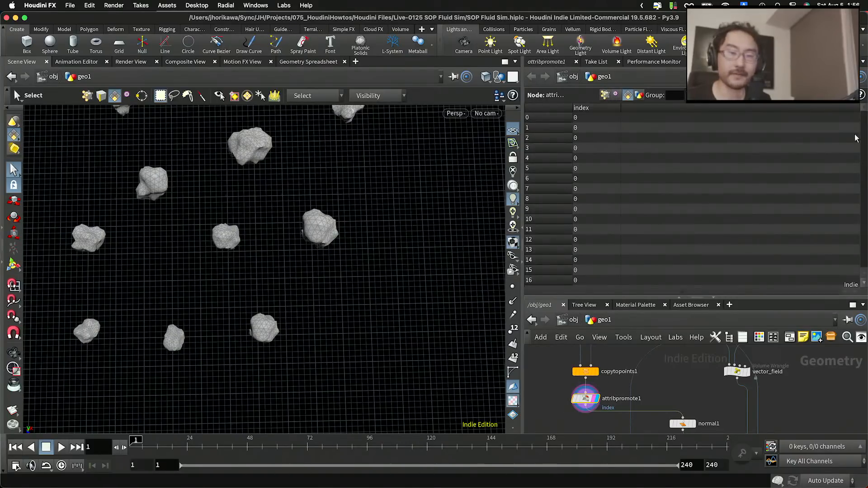
pyautogui.moveTo(863, 115); pyautogui.dragTo(863, 255)
pyautogui.scroll(-3, 676, 376)
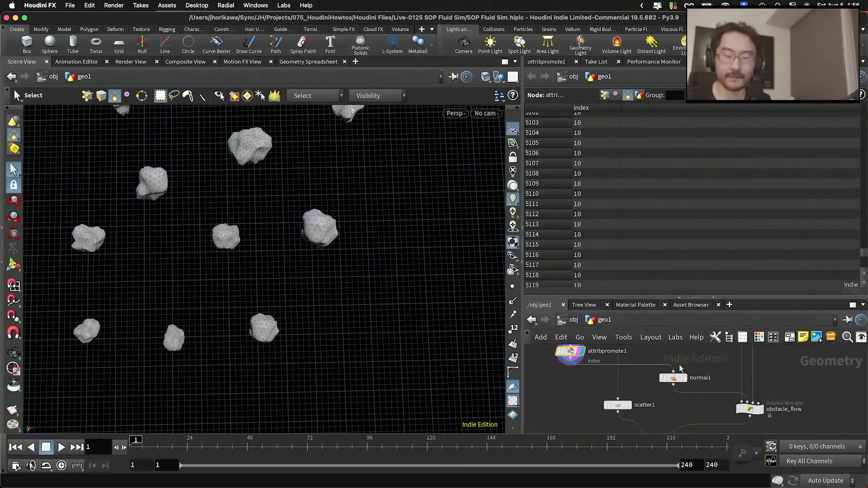
# Display the output of the obstacle_flow volume wrangle.
pyautogui.click(759, 411)
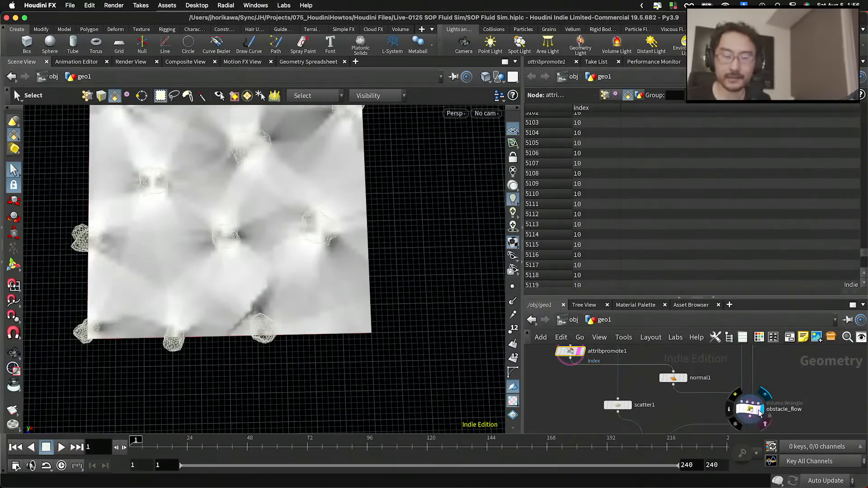
# Display the volumetrail1 flow lines of the obstacle_flow velocity field and examine their curvature from above.
pyautogui.click(751, 410)
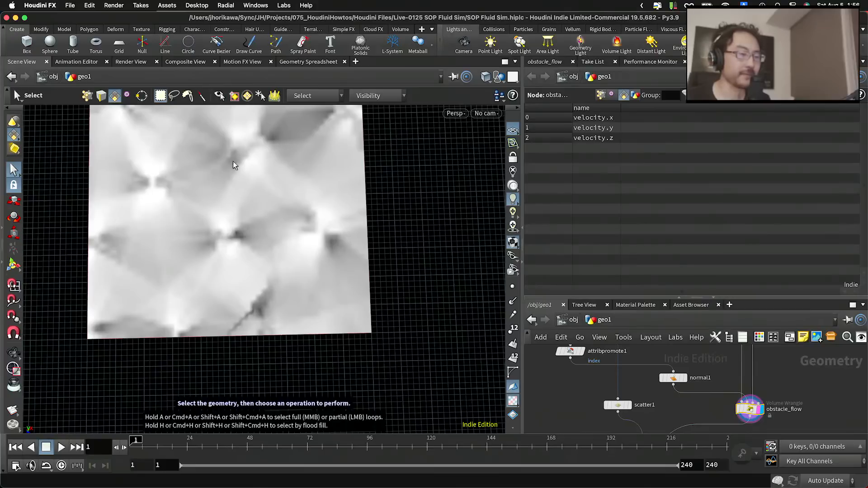
pyautogui.press('Tab')
pyautogui.write('volume trail')
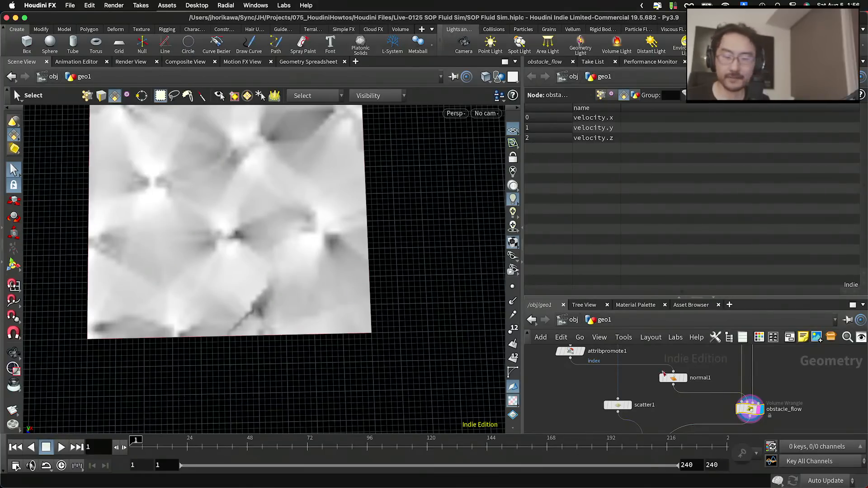
pyautogui.press('Return')
pyautogui.click(669, 400)
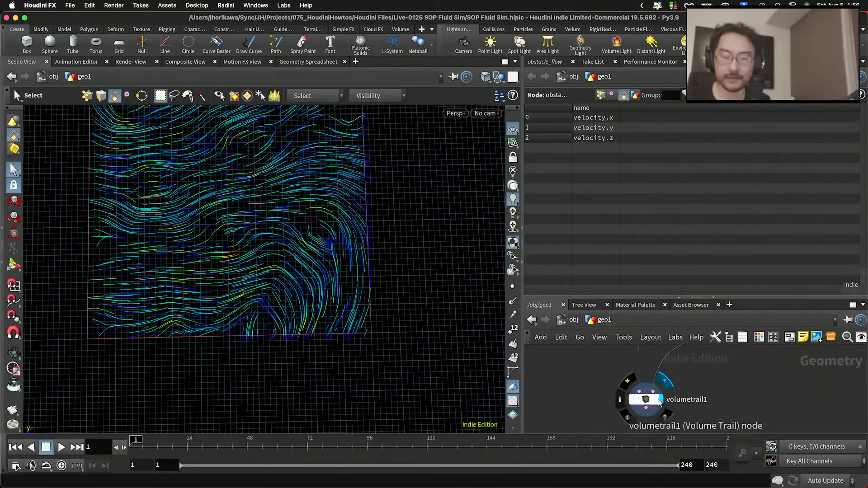
pyautogui.press('Escape')
pyautogui.moveTo(308, 244); pyautogui.dragTo(335, 266)
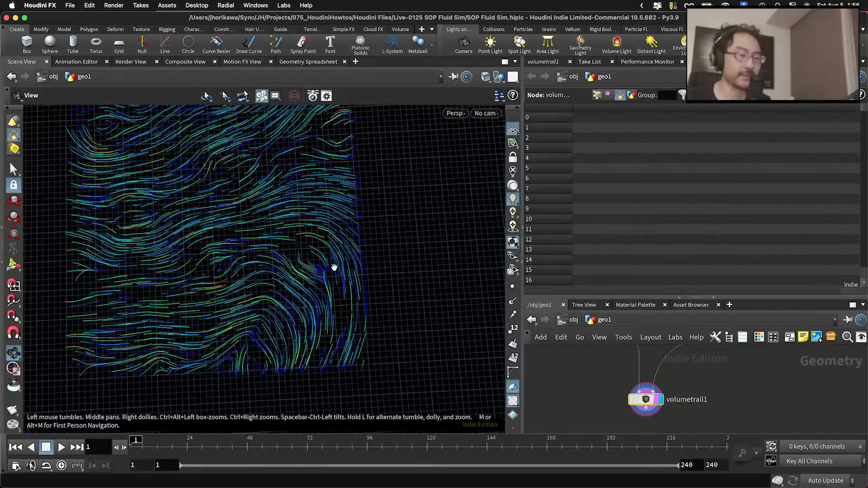
pyautogui.press('s')
pyautogui.press('Escape')
pyautogui.moveTo(422, 295); pyautogui.dragTo(281, 286)
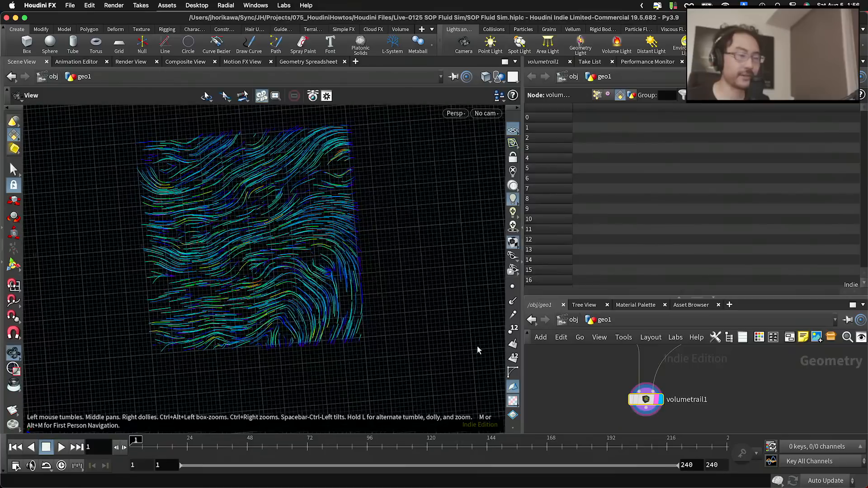
# Overlay the attribpromote1 rocks as a template on the flow trails and examine the flow around each rock.
pyautogui.press('s')
pyautogui.scroll(-3, 679, 384)
pyautogui.scroll(3, 651, 381)
pyautogui.hscroll(-3, 652, 381)
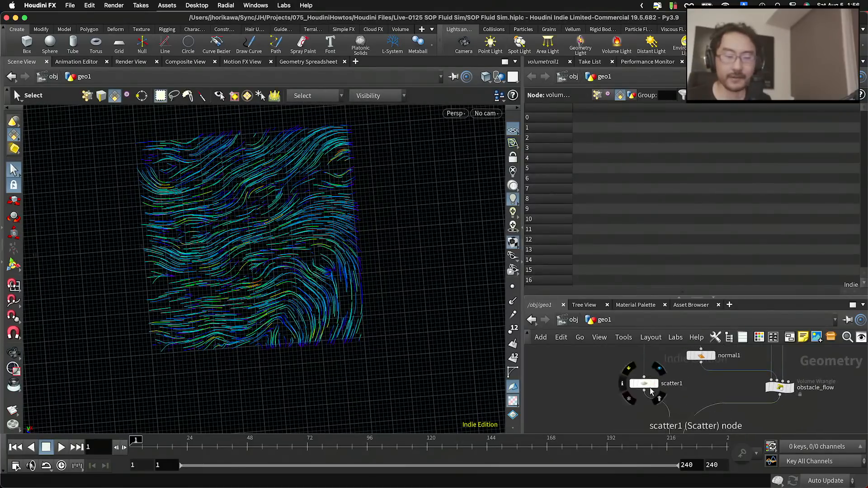
pyautogui.click(655, 388)
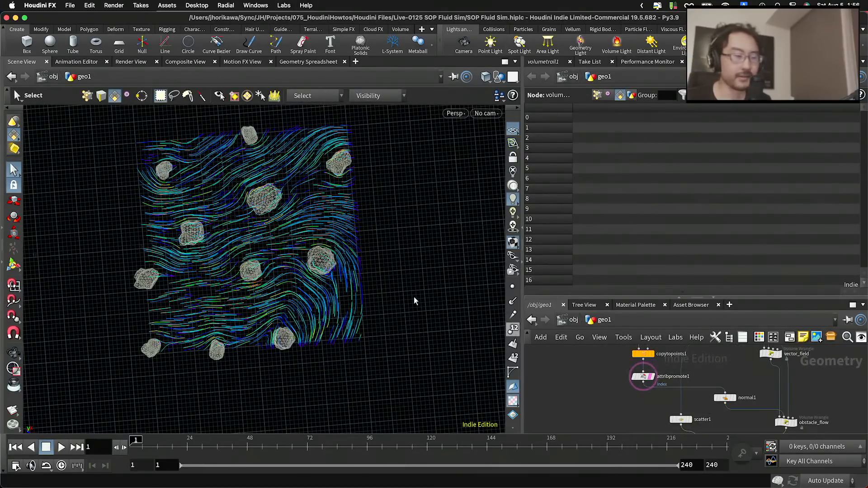
pyautogui.press('Escape')
pyautogui.scroll(10, 361, 262)
pyautogui.moveTo(344, 252); pyautogui.dragTo(223, 298)
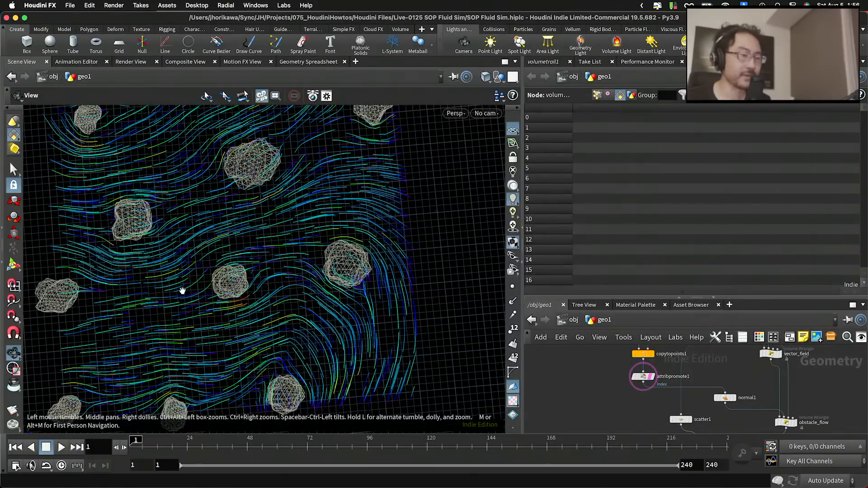
pyautogui.press('s')
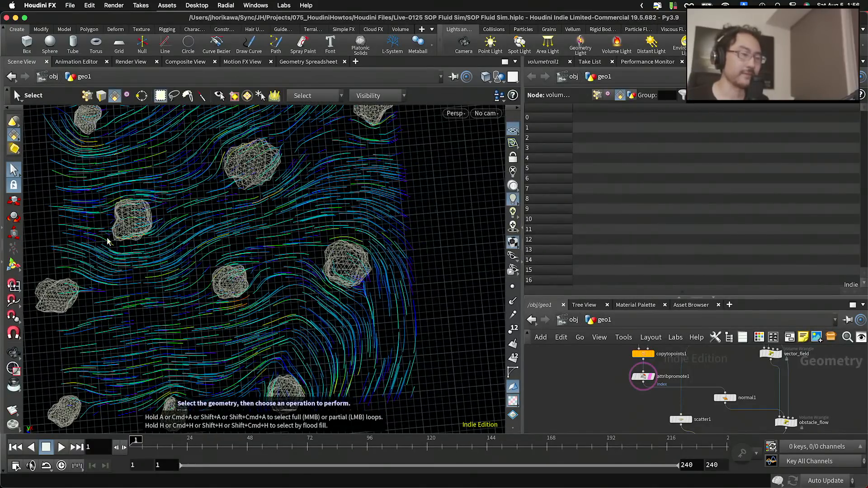
pyautogui.press('Escape')
pyautogui.moveTo(145, 251); pyautogui.dragTo(188, 258)
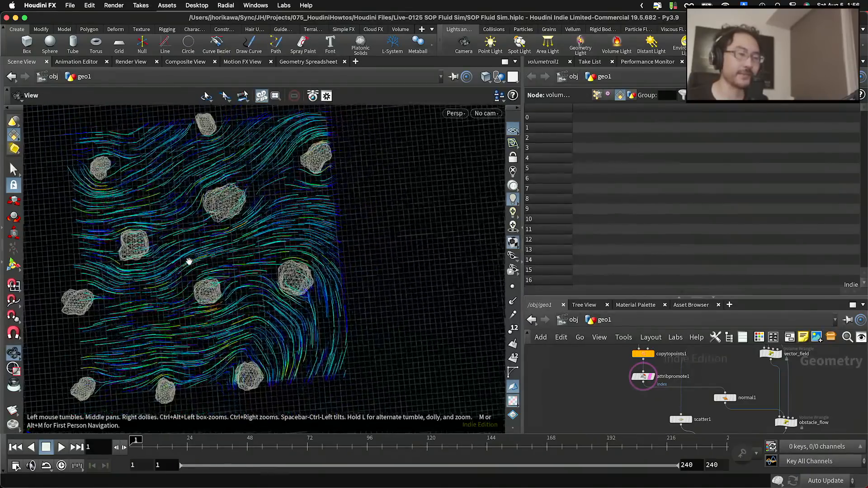
pyautogui.press('s')
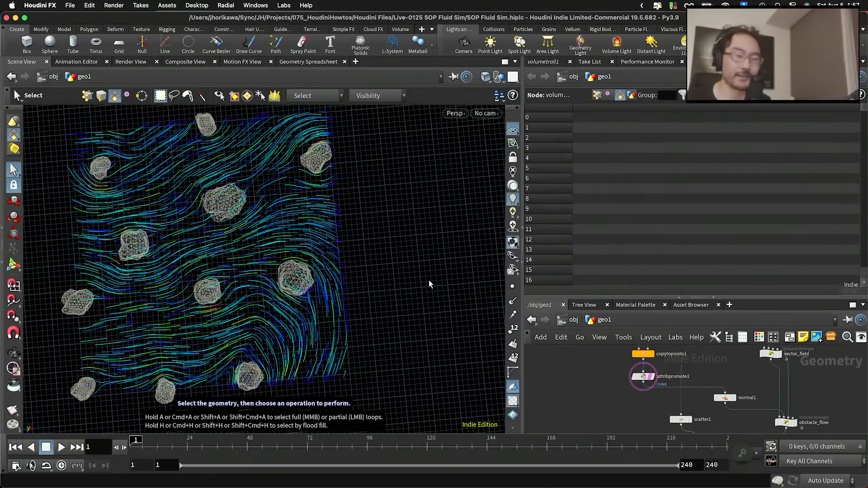
# Enlarge the network editor and show the obstacle_flow wrangle's parameters down to Pow.
pyautogui.moveTo(665, 297); pyautogui.dragTo(664, 222)
pyautogui.scroll(-3, 693, 278)
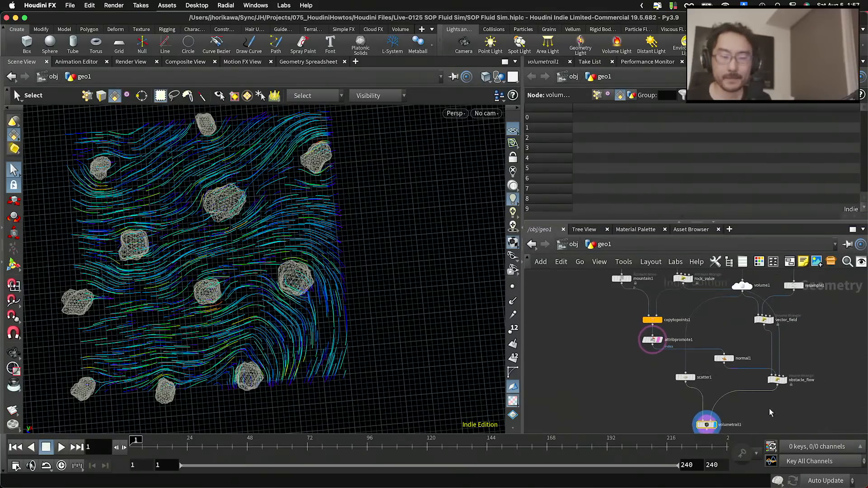
pyautogui.click(761, 336)
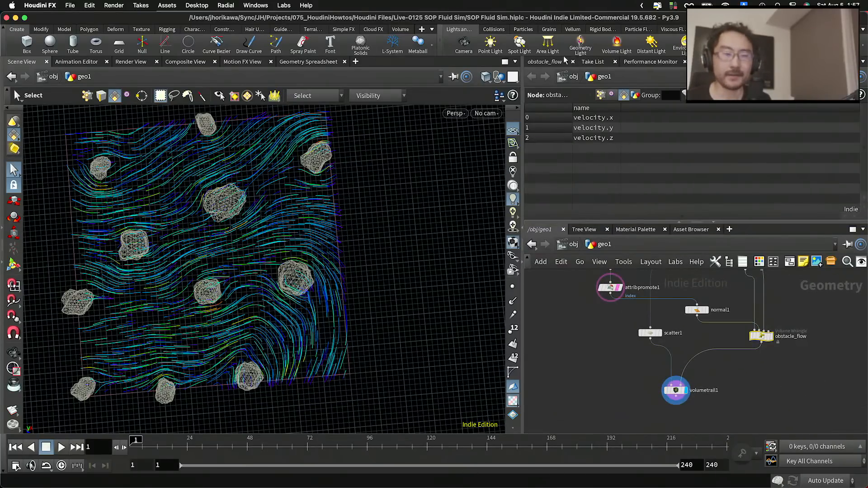
pyautogui.click(544, 63)
pyautogui.scroll(-10, 824, 180)
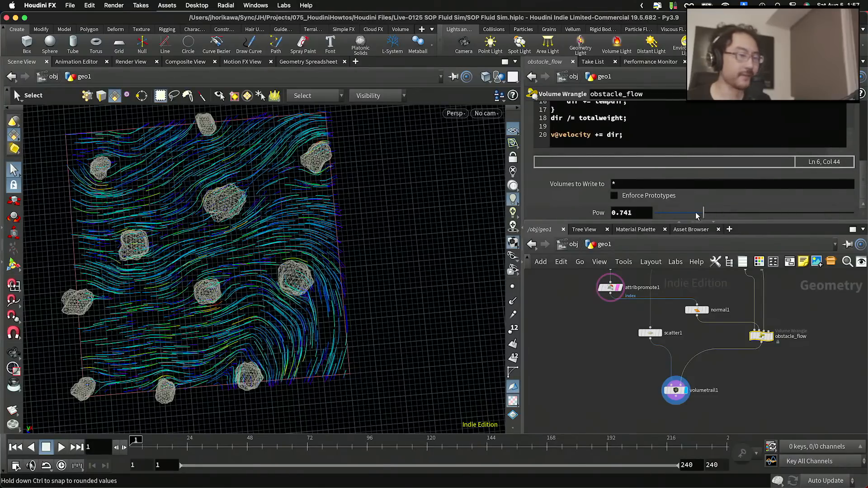
# Try obstacle_flow Pow values of about 1.82, 1.37 and 3 while comparing the trails around the rocks.
pyautogui.moveTo(697, 216); pyautogui.dragTo(721, 221)
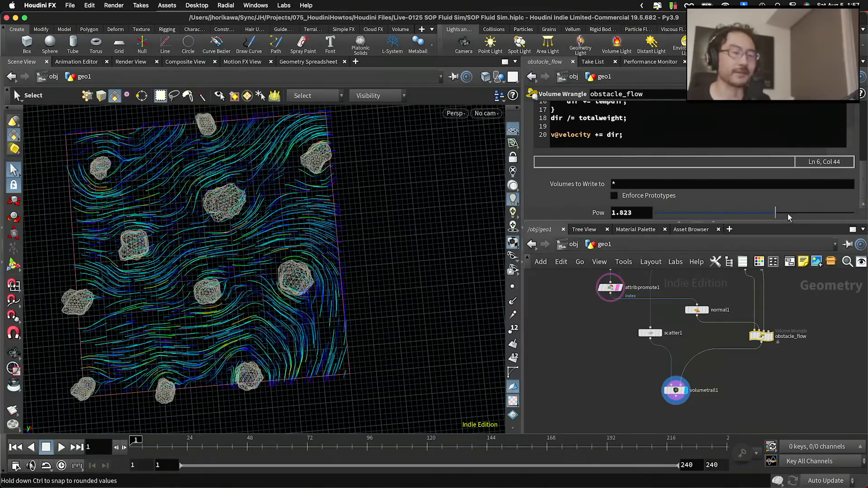
pyautogui.moveTo(789, 218); pyautogui.dragTo(747, 222)
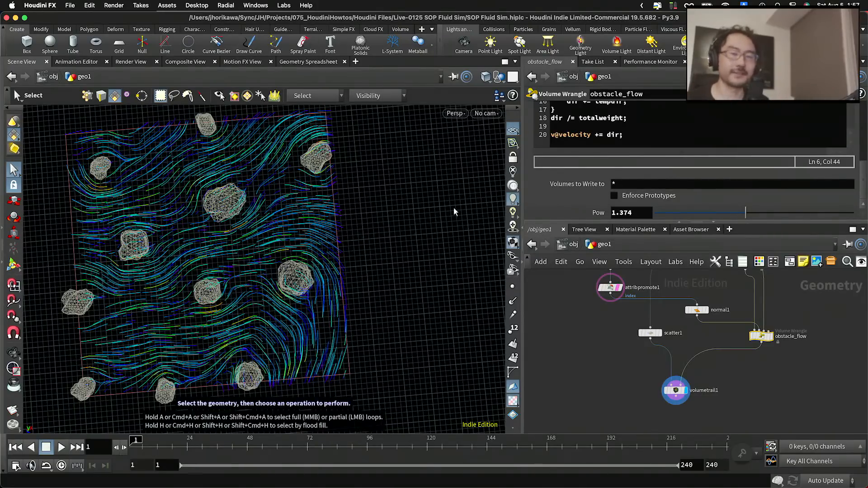
pyautogui.moveTo(743, 213); pyautogui.dragTo(865, 205)
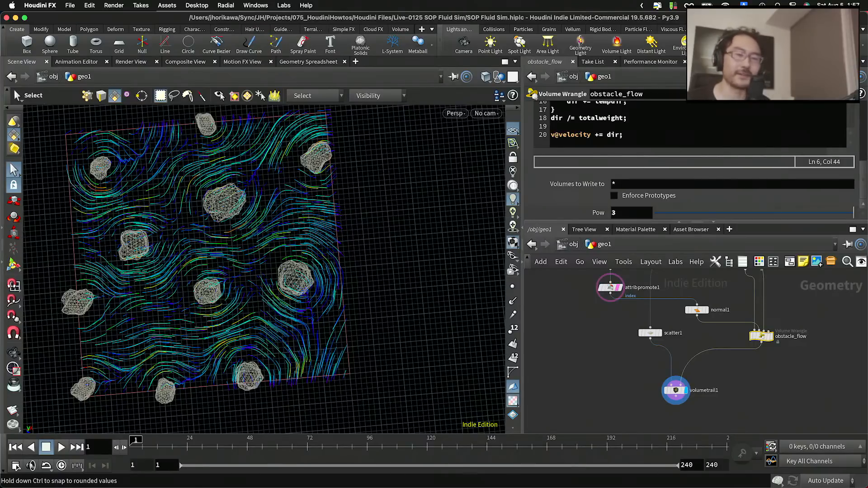
# Set obstacle_flow's Pow to 10 and inspect the swirling trails around the rocks.
pyautogui.click(631, 213)
pyautogui.write('10')
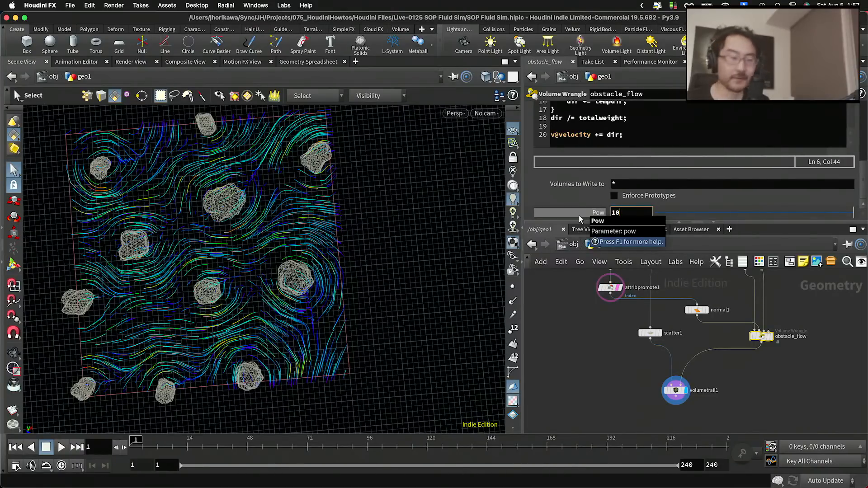
pyautogui.press('Return')
pyautogui.press('Escape')
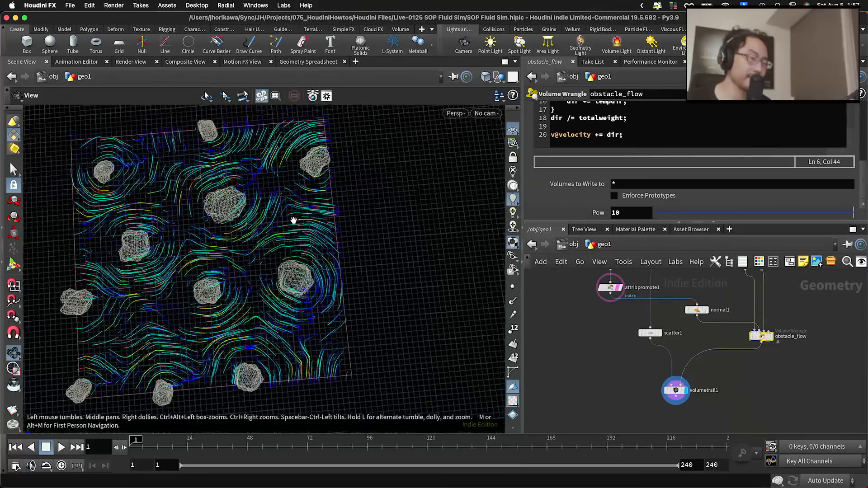
pyautogui.moveTo(295, 229); pyautogui.dragTo(355, 254)
pyautogui.press('s')
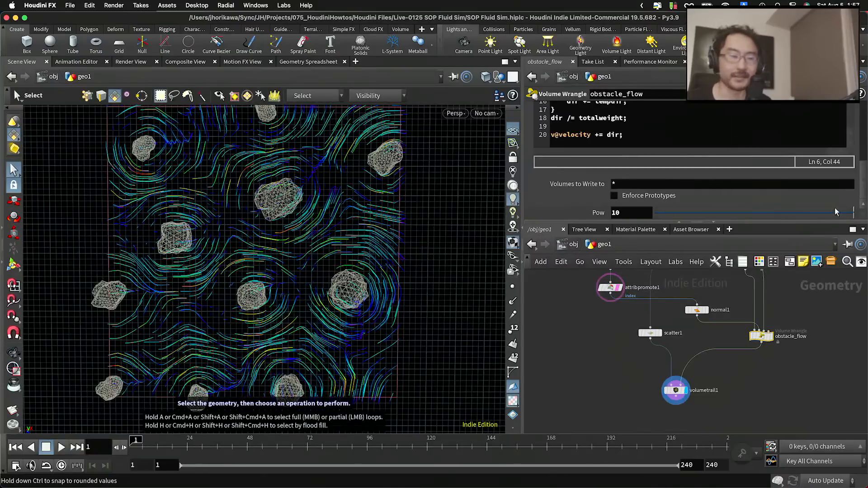
# Set obstacle_flow's Pow to 1.354.
pyautogui.moveTo(836, 212); pyautogui.dragTo(746, 219)
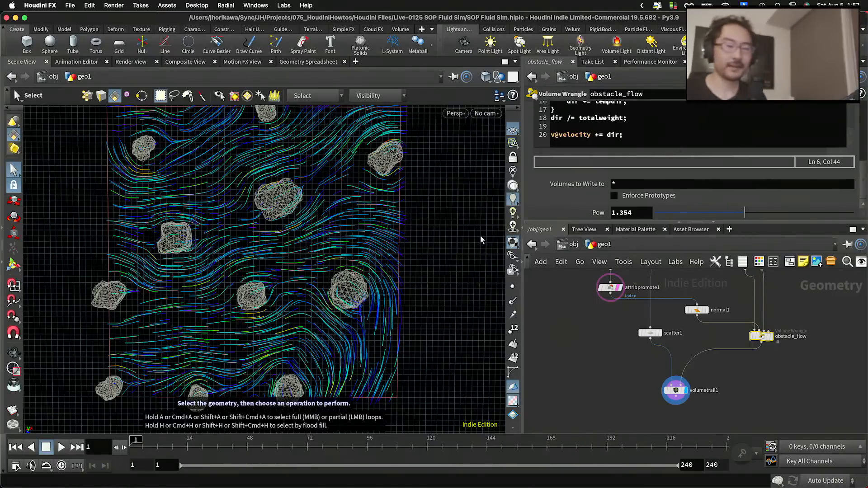
pyautogui.scroll(-2, 638, 340)
pyautogui.moveTo(636, 344)
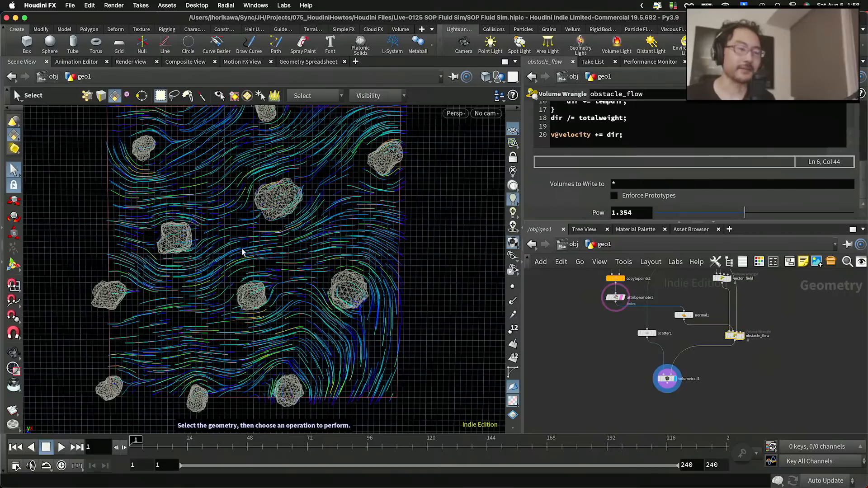
# Make volumetrail1 the template overlay in place of the attribpromote1 rocks.
pyautogui.scroll(5, 667, 378)
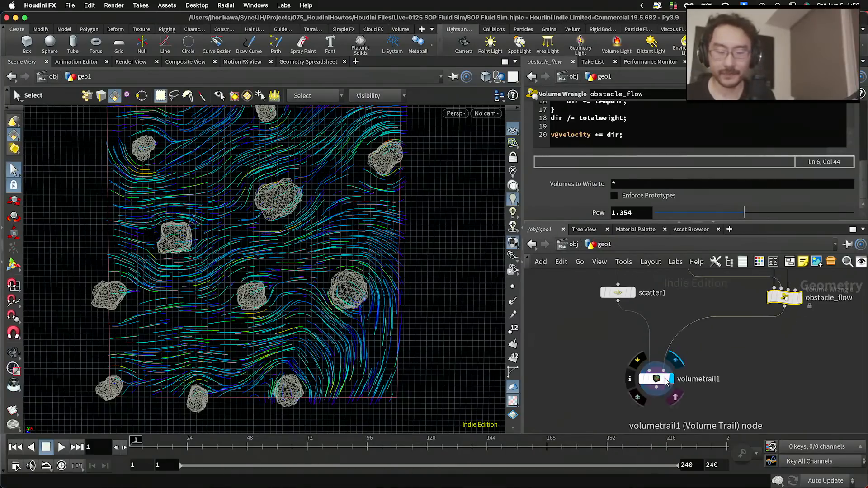
pyautogui.click(667, 379)
pyautogui.moveTo(667, 378); pyautogui.dragTo(627, 395)
pyautogui.scroll(-4, 665, 380)
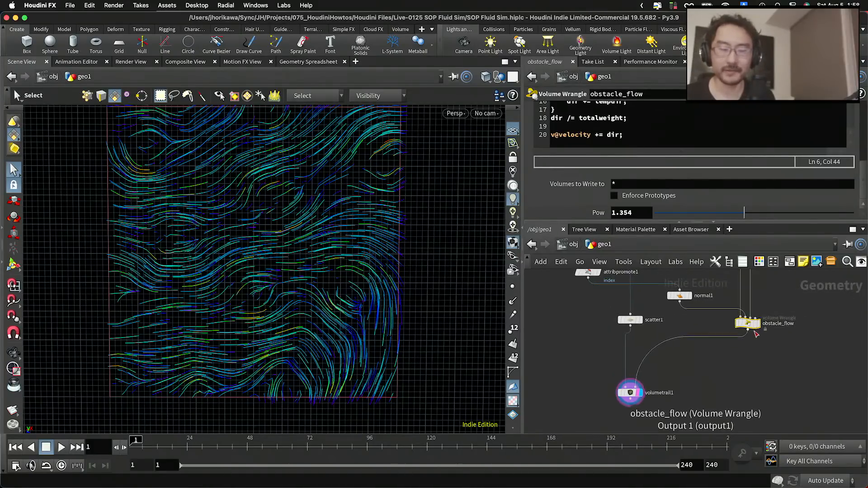
pyautogui.scroll(5, 756, 327)
pyautogui.scroll(-1, 758, 328)
pyautogui.moveTo(758, 329); pyautogui.dragTo(736, 321)
pyautogui.scroll(-3, 733, 321)
pyautogui.scroll(5, 724, 322)
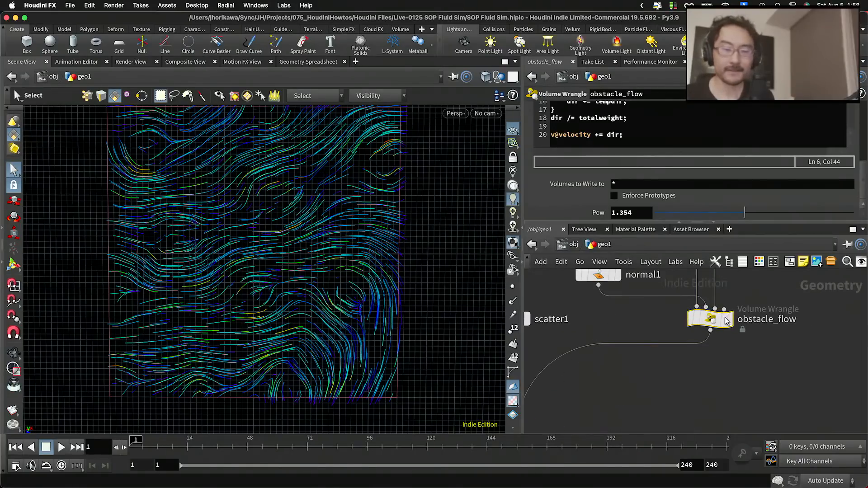
# Display the obstacle_flow volume, examine it from an oblique angle, and save the scene.
pyautogui.click(721, 322)
pyautogui.press('Escape')
pyautogui.moveTo(324, 286); pyautogui.dragTo(308, 223)
pyautogui.press('s')
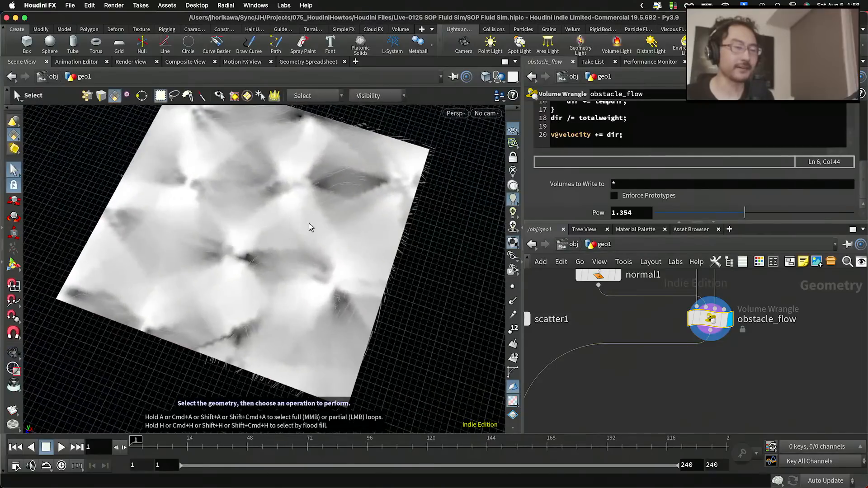
pyautogui.scroll(-3, 701, 383)
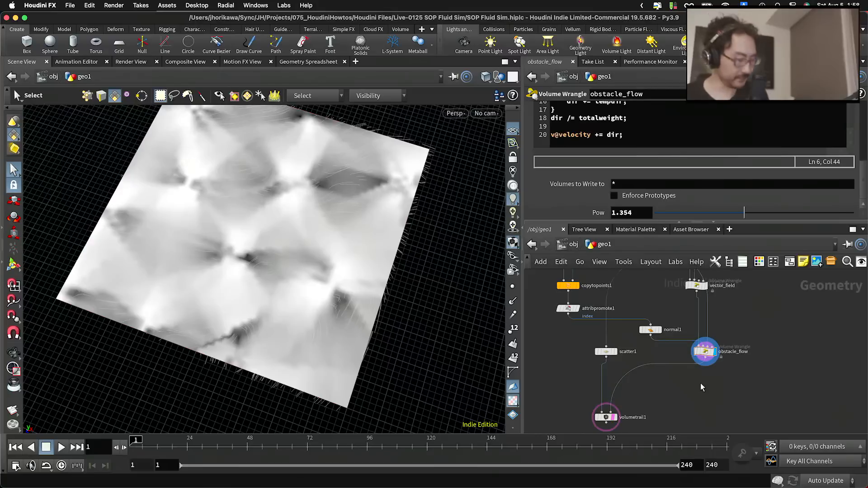
pyautogui.press('super+s')
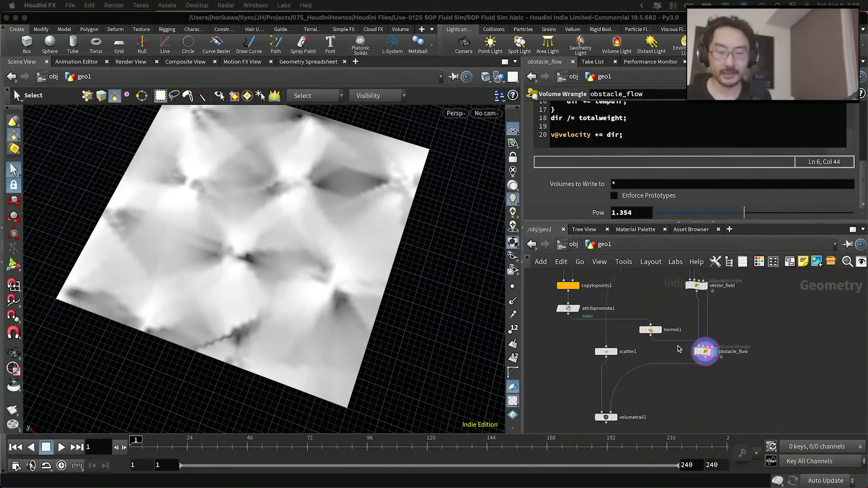
# Add a Solver node below obstacle_flow in the network.
pyautogui.click(688, 395)
pyautogui.press('Tab')
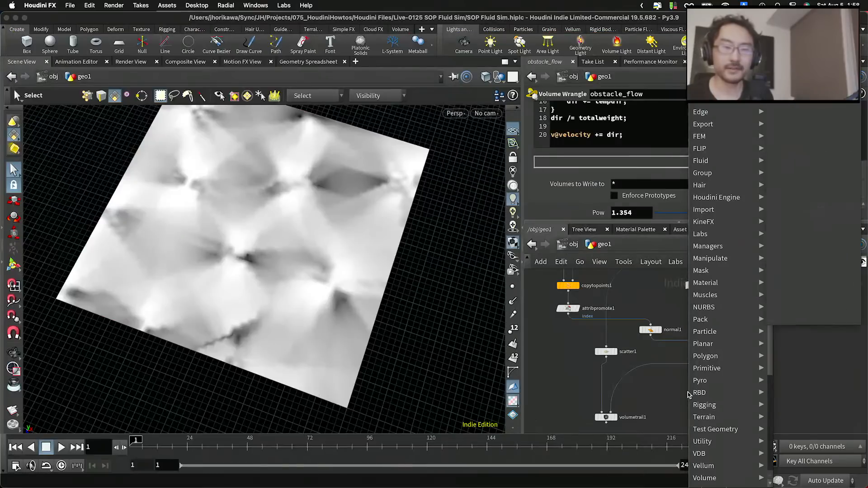
pyautogui.write('ver')
pyautogui.press('Return')
pyautogui.click(687, 392)
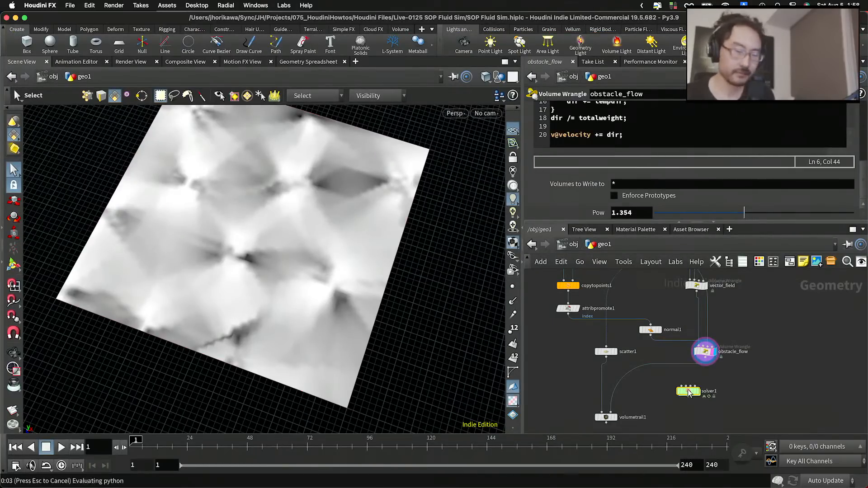
pyautogui.scroll(3, 710, 364)
pyautogui.moveTo(710, 379); pyautogui.dragTo(711, 353, button='middle')
pyautogui.scroll(-1, 710, 354)
pyautogui.scroll(-3, 703, 316)
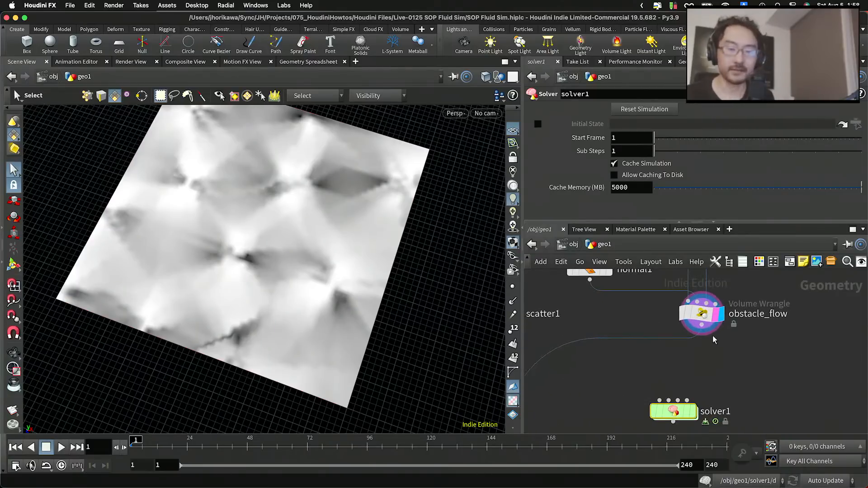
# Display volumetrail1 again with the attribpromote1 rocks templated over the trails.
pyautogui.click(703, 319)
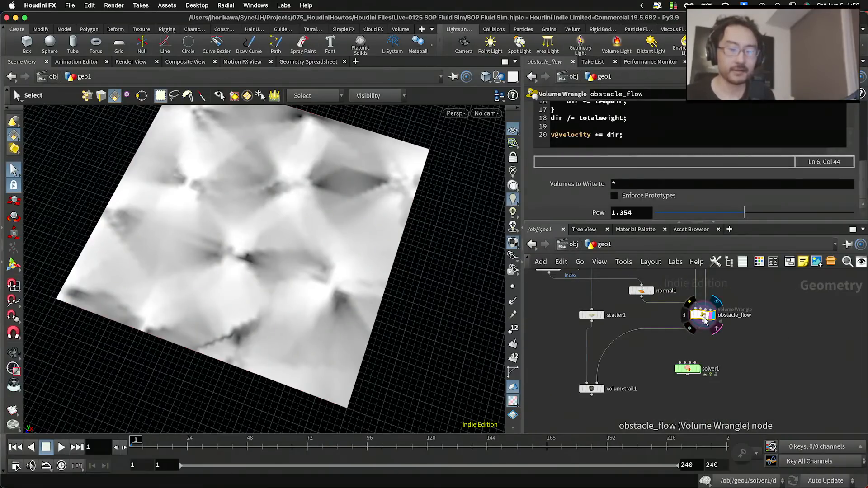
pyautogui.scroll(1, 591, 387)
pyautogui.click(600, 389)
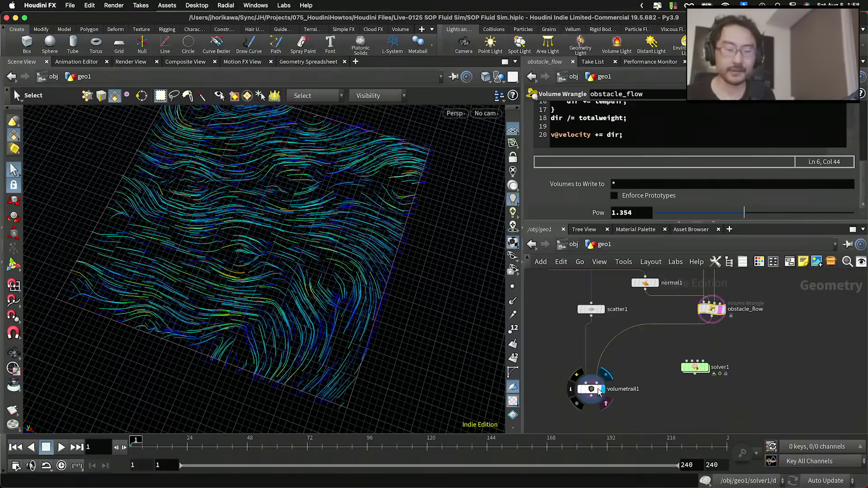
pyautogui.click(596, 390)
pyautogui.scroll(-3, 631, 379)
pyautogui.scroll(1, 590, 362)
pyautogui.moveTo(589, 321); pyautogui.dragTo(617, 318, button='middle')
pyautogui.scroll(1, 599, 322)
pyautogui.click(598, 322)
pyautogui.scroll(-1, 618, 379)
pyautogui.scroll(-2, 623, 361)
pyautogui.press('Tab')
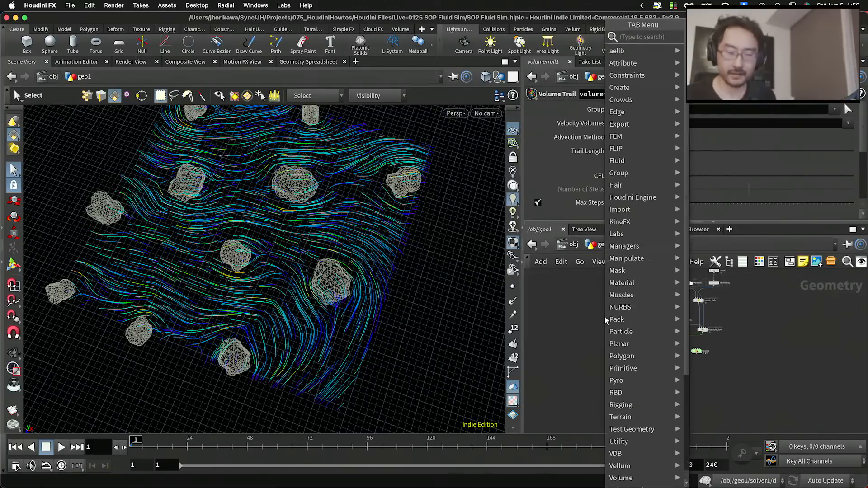
pyautogui.press('Escape')
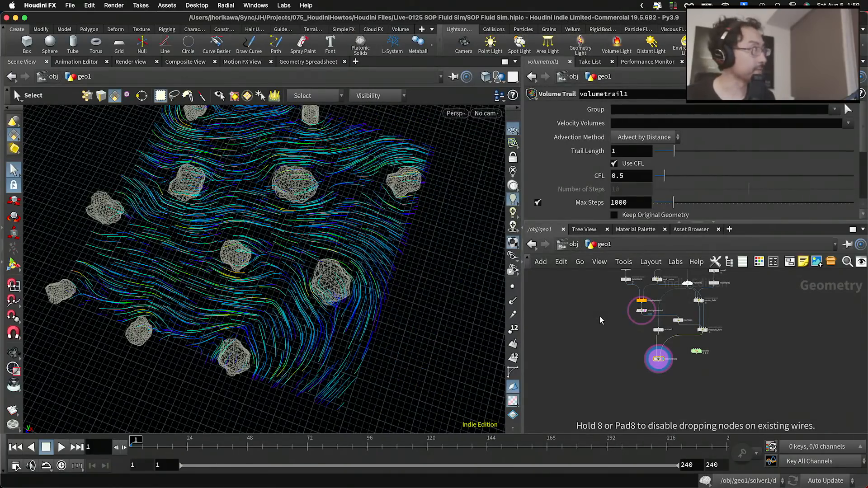
# Add a Null node to the left of the rock network, name it CONTROLLER, and color it blue.
pyautogui.click(600, 318)
pyautogui.scroll(5, 611, 319)
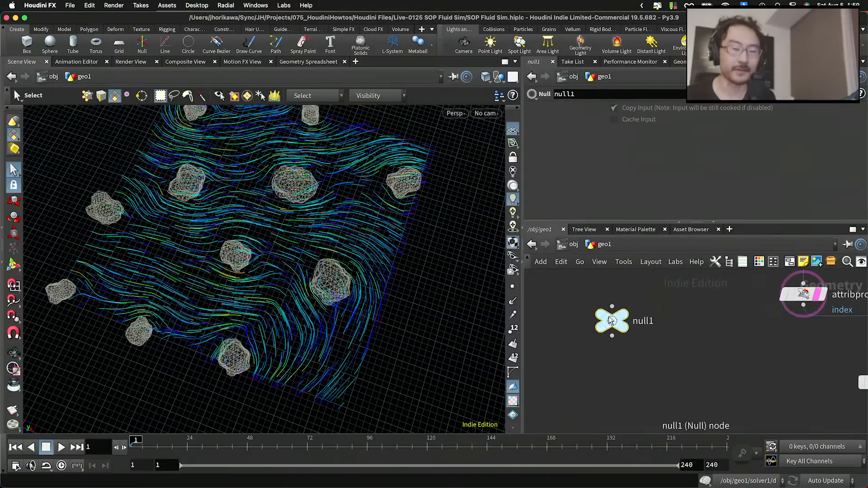
pyautogui.doubleClick(643, 321)
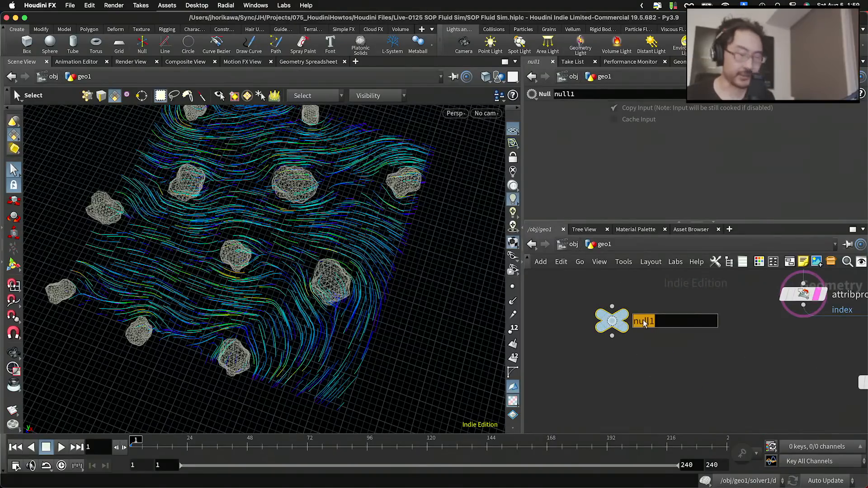
pyautogui.write('CON')
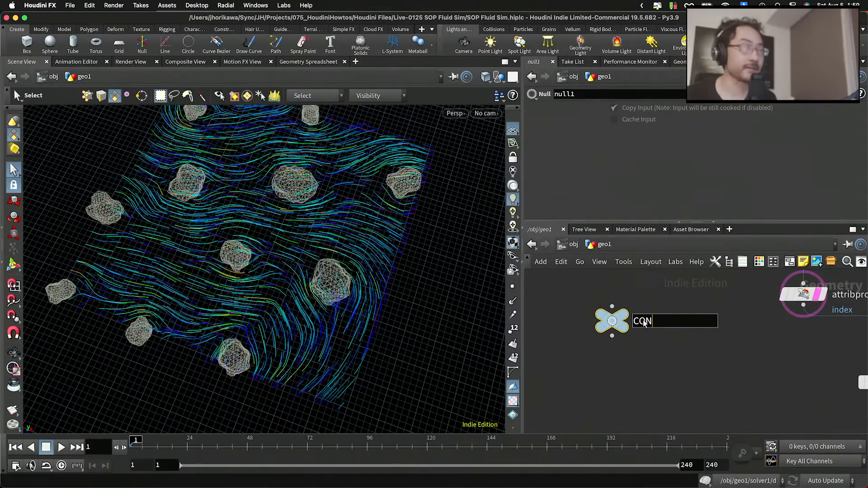
pyautogui.write('TROLLER')
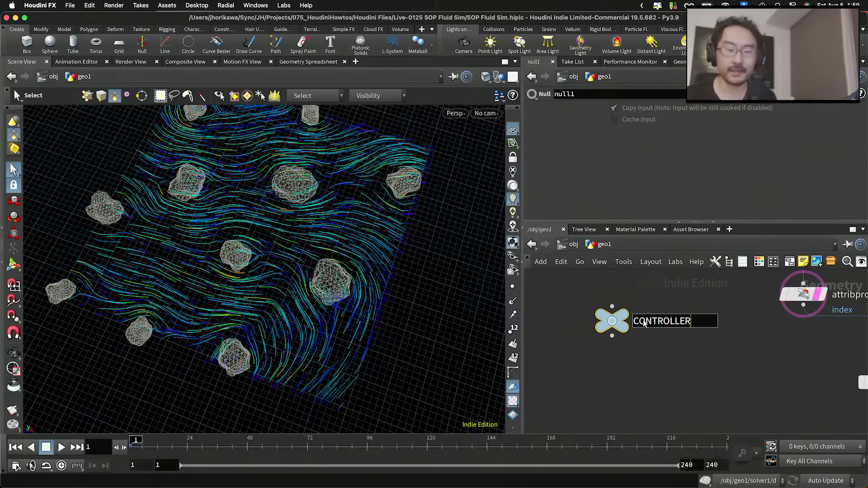
pyautogui.press('Return')
pyautogui.press('c')
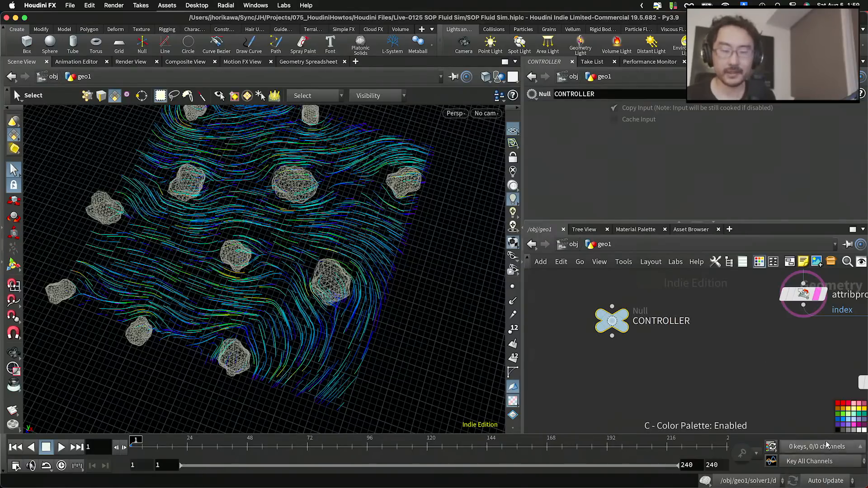
pyautogui.click(837, 420)
pyautogui.press('c')
# Open CONTROLLER's parameter interface for editing and add sphere1's Uniform Scale to its existing parameters.
pyautogui.rightClick(801, 106)
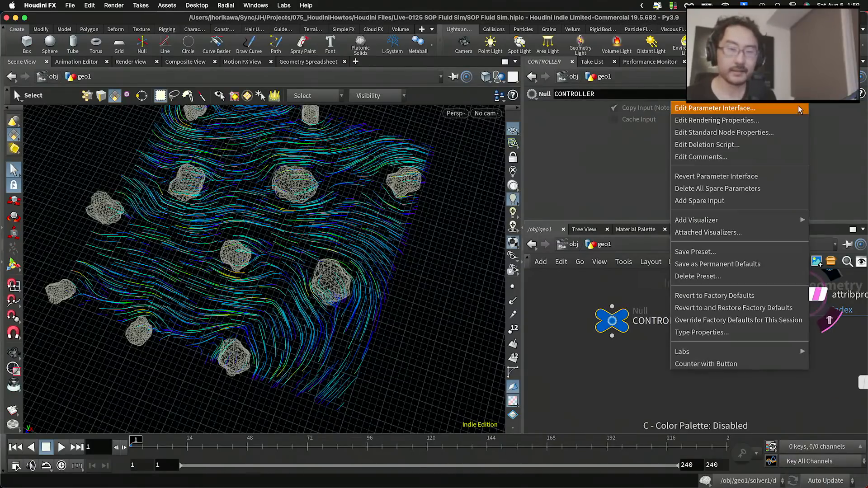
pyautogui.click(800, 109)
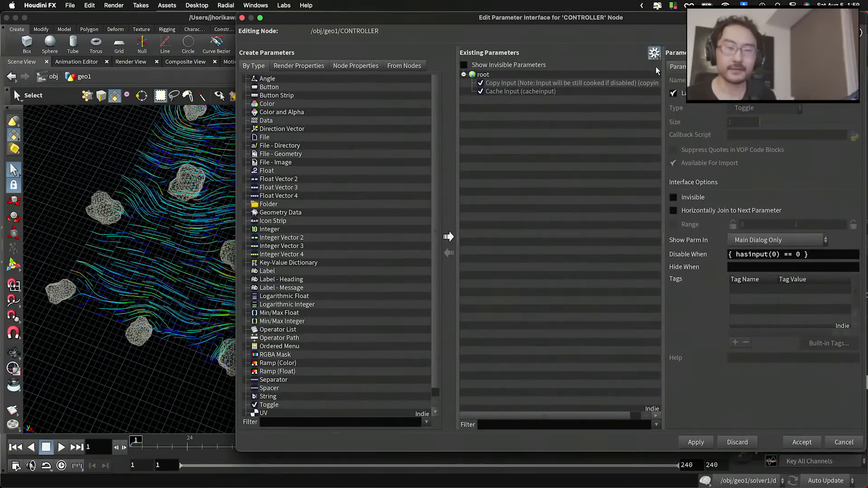
pyautogui.click(655, 53)
pyautogui.moveTo(660, 18); pyautogui.dragTo(327, 288)
pyautogui.scroll(-5, 678, 380)
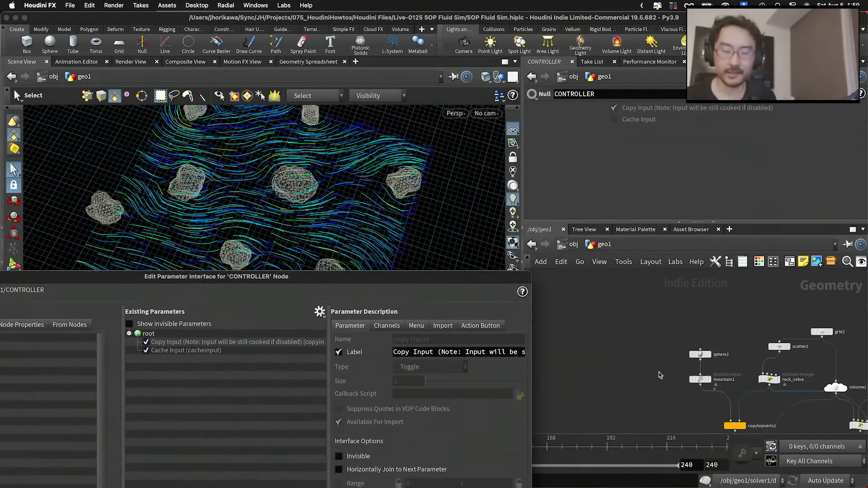
pyautogui.scroll(2, 660, 376)
pyautogui.moveTo(660, 376); pyautogui.dragTo(691, 327, button='middle')
pyautogui.click(706, 282)
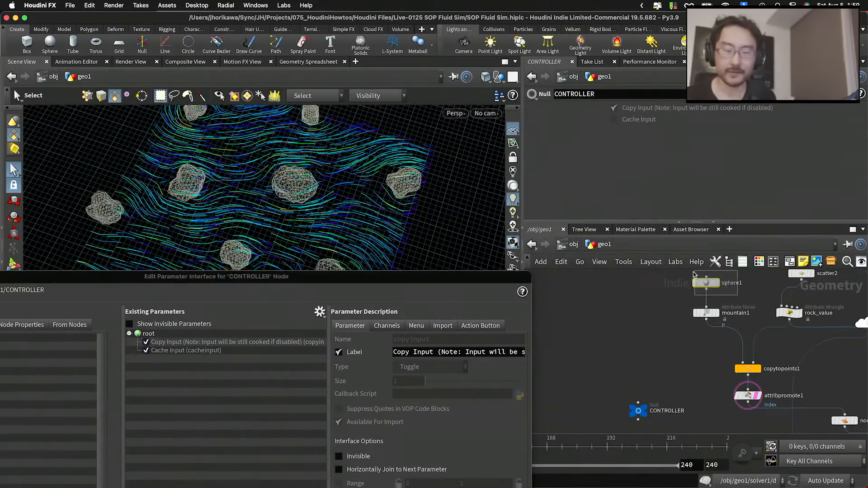
pyautogui.moveTo(598, 178); pyautogui.dragTo(190, 346)
# Name the added Uniform Scale parameter rock_size and label it "rock size".
pyautogui.doubleClick(433, 343)
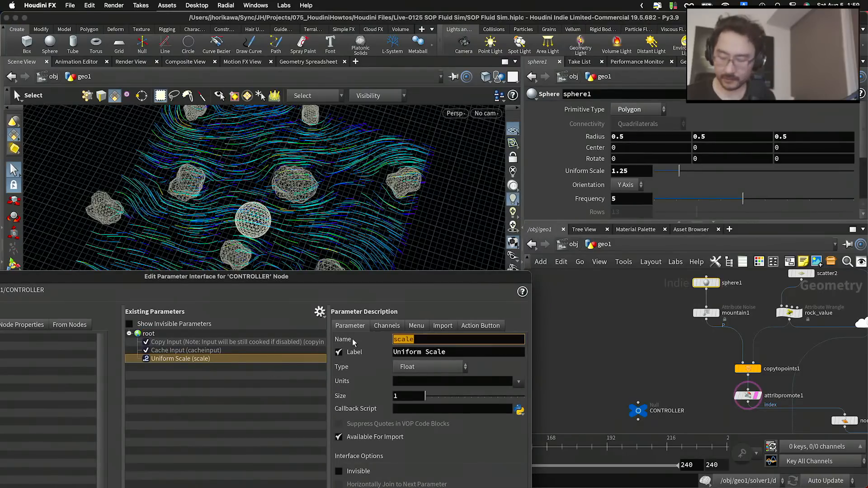
pyautogui.write('rock_size')
pyautogui.press('Tab')
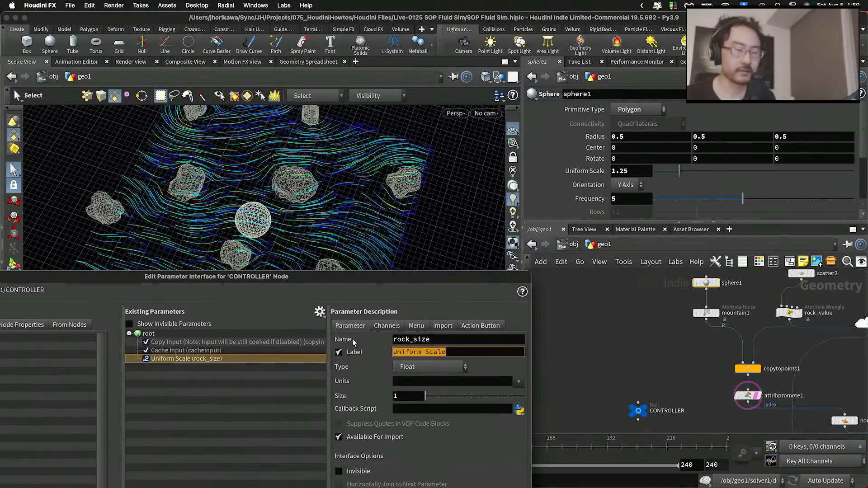
pyautogui.write('RO')
pyautogui.press('BackSpace')
pyautogui.press('BackSpace')
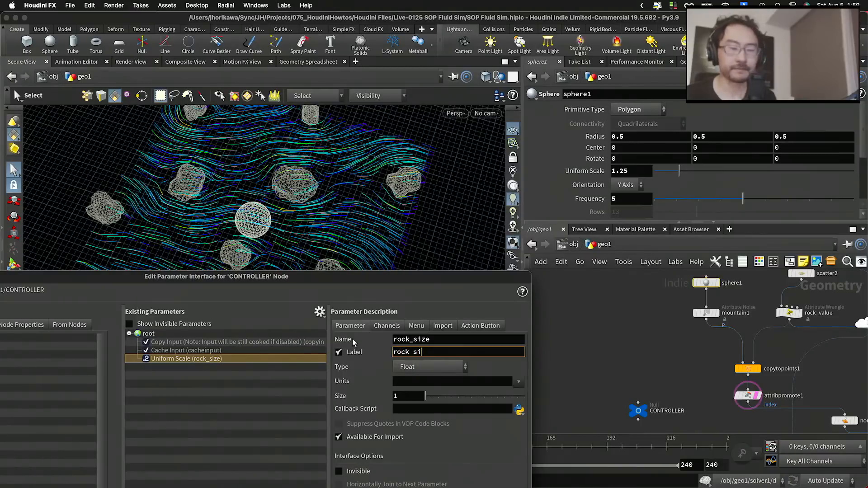
pyautogui.write('rock s')
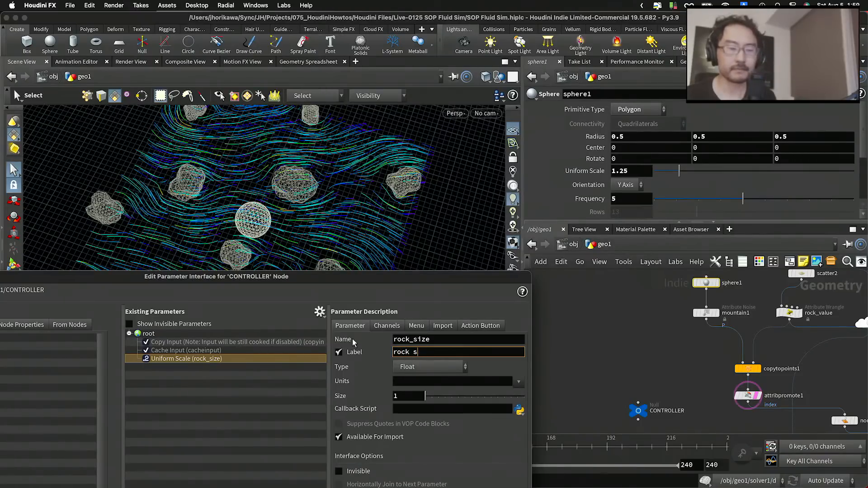
pyautogui.write('ize')
pyautogui.press('Return')
# Add scatter2's Force Total Count to CONTROLLER's parameters, named num_rocks and labeled "num rocks".
pyautogui.click(668, 348)
pyautogui.scroll(2, 792, 354)
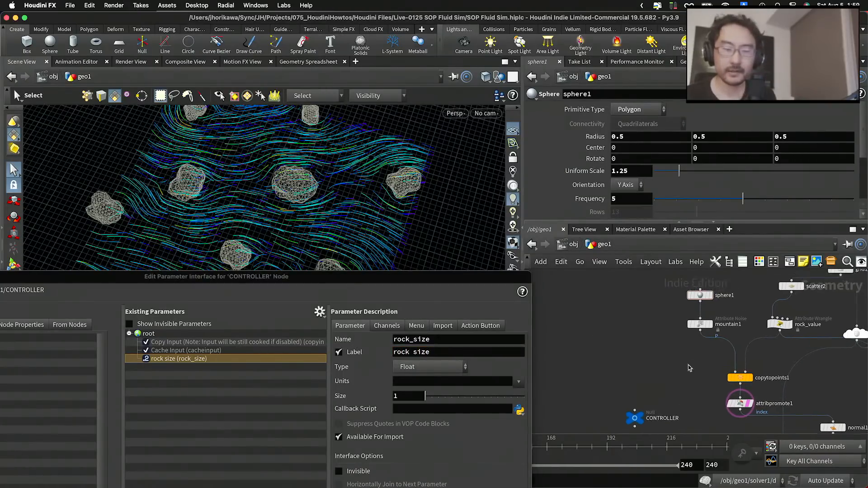
pyautogui.click(779, 288)
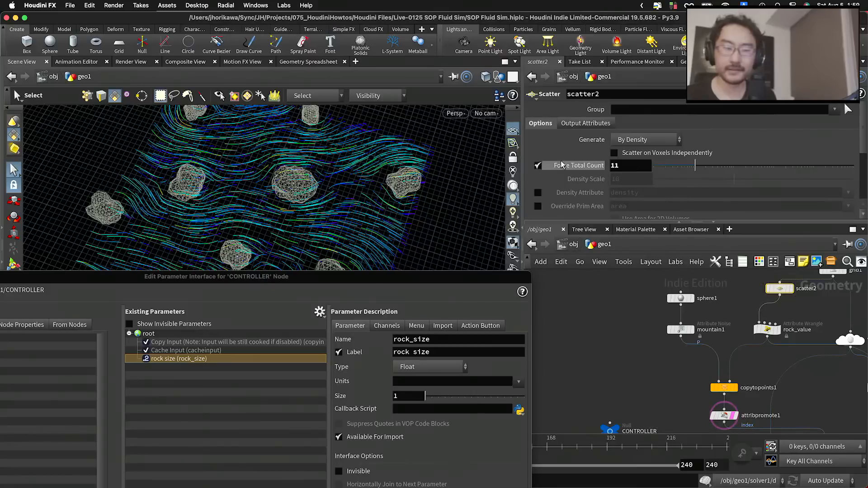
pyautogui.moveTo(579, 165); pyautogui.dragTo(230, 392)
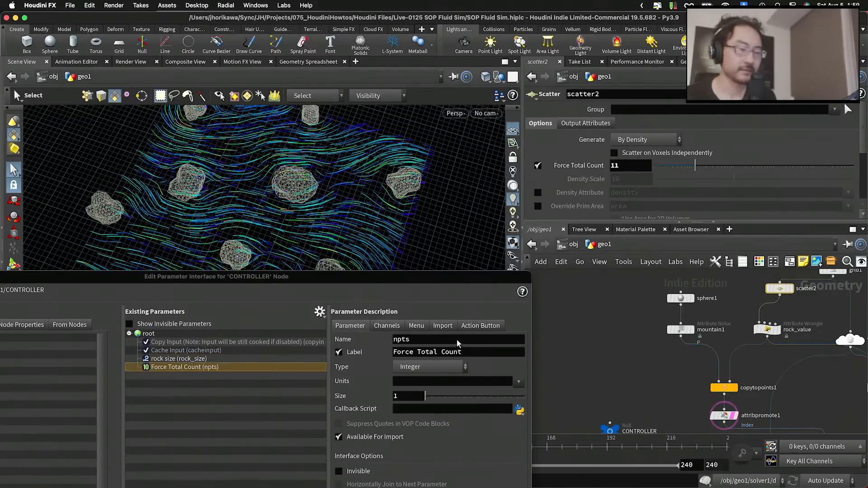
pyautogui.click(390, 340)
pyautogui.write('num_ro')
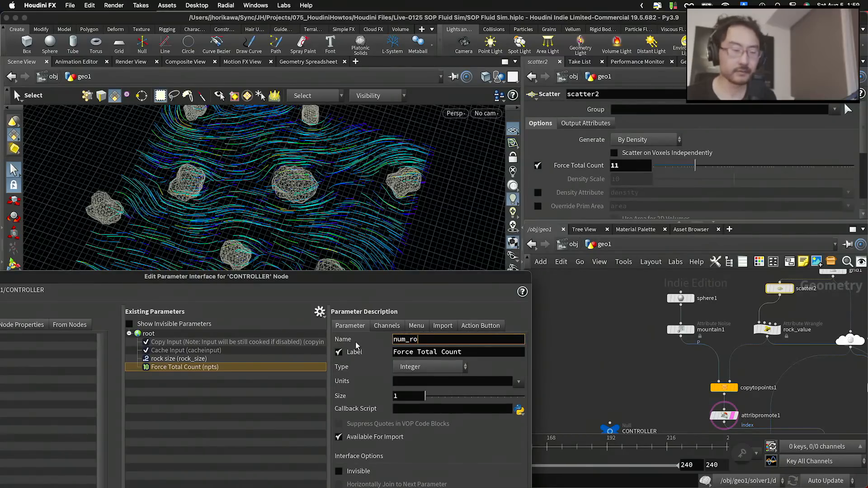
pyautogui.write('cks')
pyautogui.press('Tab')
pyautogui.write('nu')
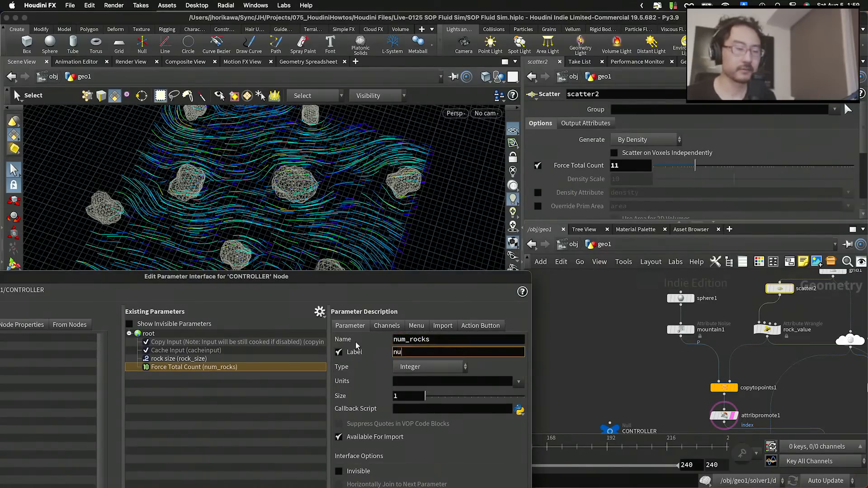
pyautogui.write('m rocks')
pyautogui.press('Return')
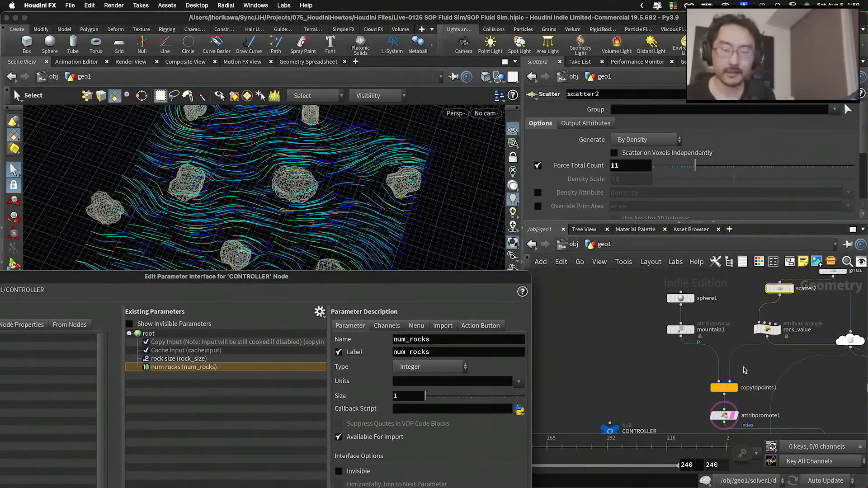
# Add rock_value's Seed to CONTROLLER's parameters, named random_seed and labeled "random seed".
pyautogui.click(767, 329)
pyautogui.scroll(-3, 593, 184)
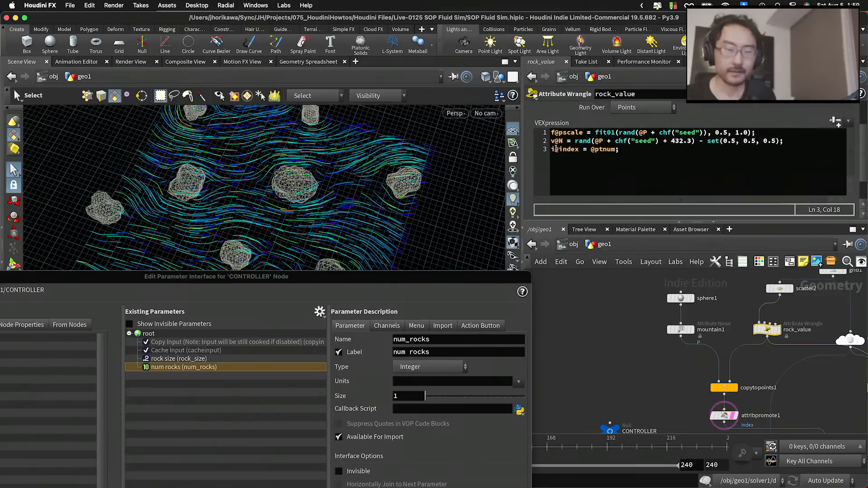
pyautogui.scroll(3, 729, 178)
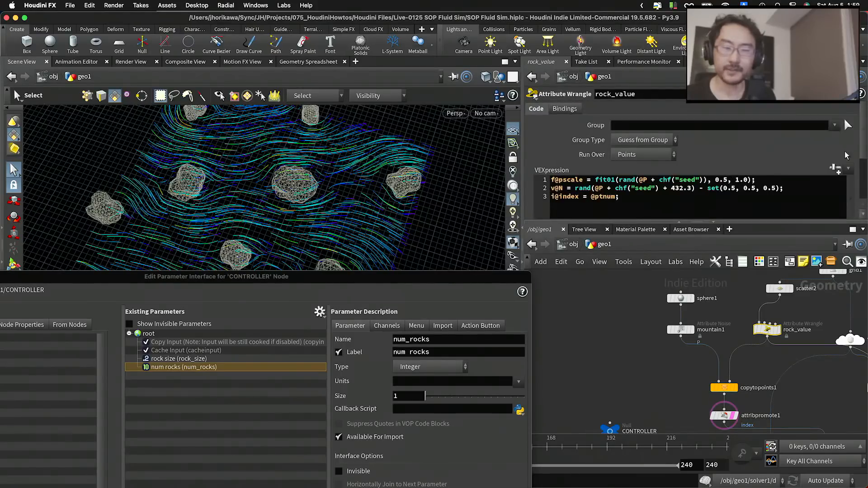
pyautogui.scroll(-3, 860, 153)
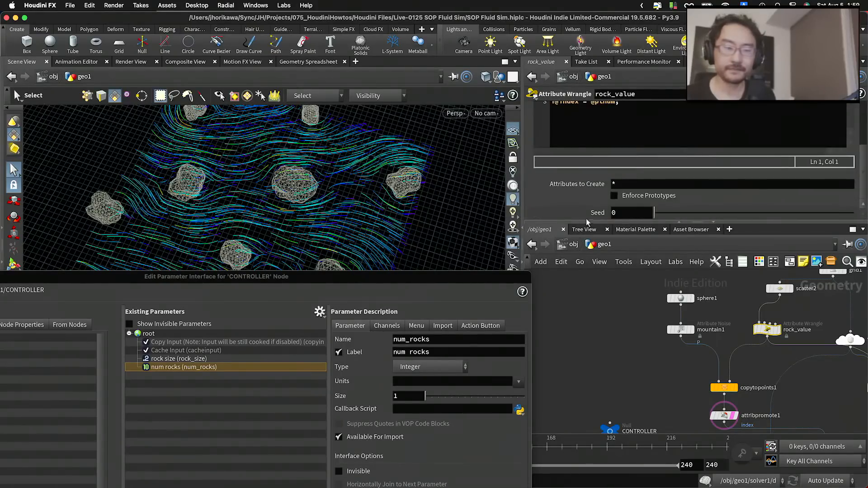
pyautogui.moveTo(590, 216); pyautogui.dragTo(233, 382)
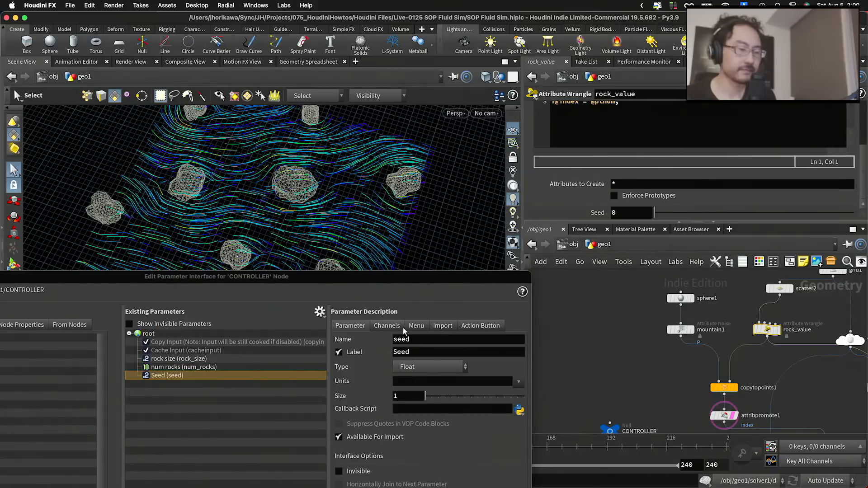
pyautogui.doubleClick(399, 340)
pyautogui.write('random_seed')
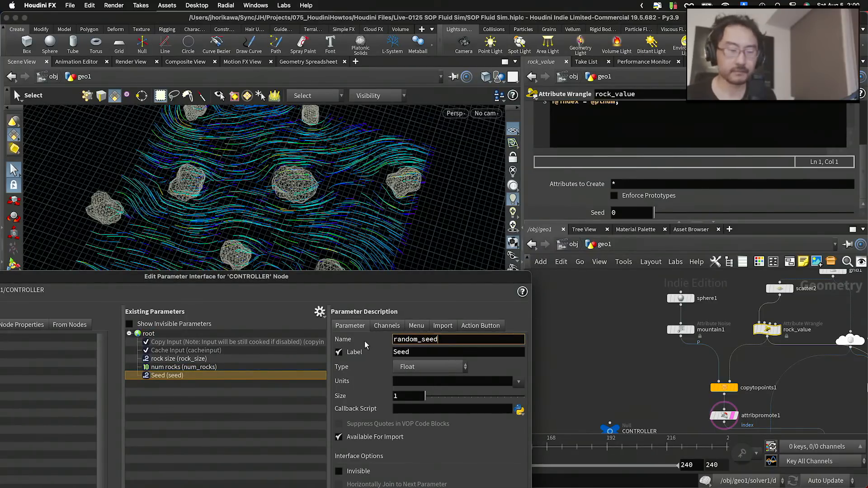
pyautogui.press('Tab')
pyautogui.write('random ')
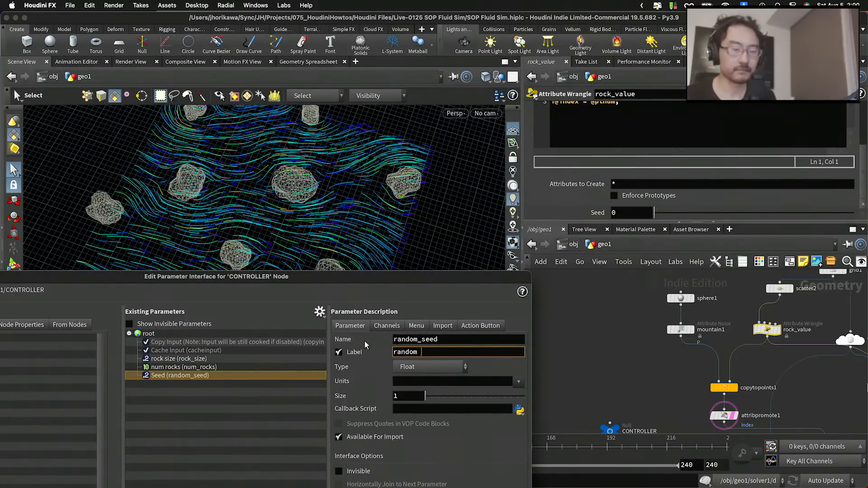
pyautogui.write('seed')
pyautogui.press('Return')
# Insert a Separator below the random seed parameter in CONTROLLER's parameter list.
pyautogui.click(635, 352)
pyautogui.scroll(-2, 635, 352)
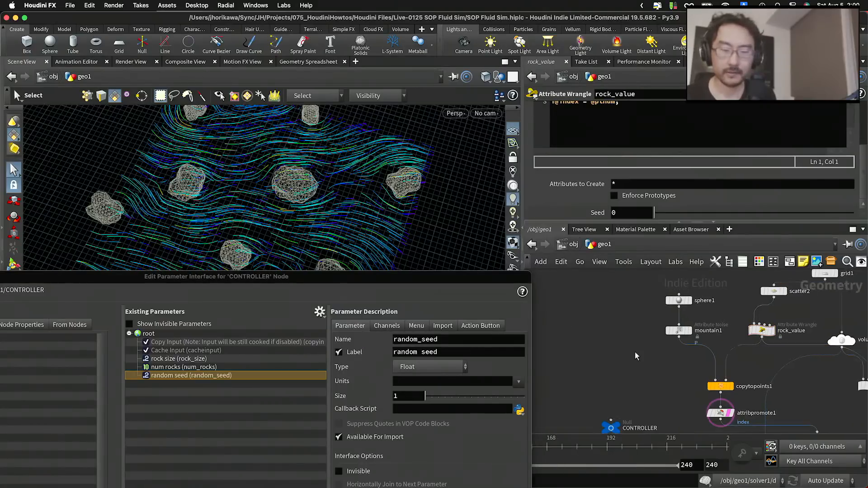
pyautogui.moveTo(672, 362); pyautogui.dragTo(603, 387, button='middle')
pyautogui.moveTo(740, 317); pyautogui.dragTo(676, 302, button='middle')
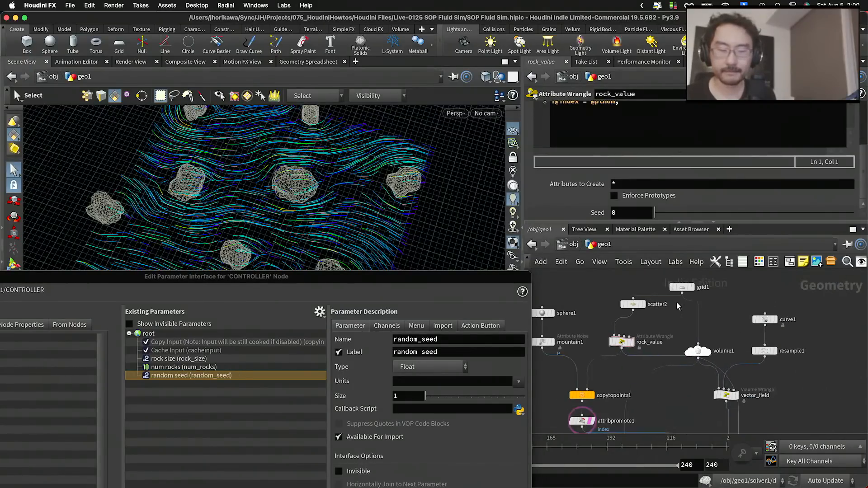
pyautogui.moveTo(276, 280); pyautogui.dragTo(480, 130)
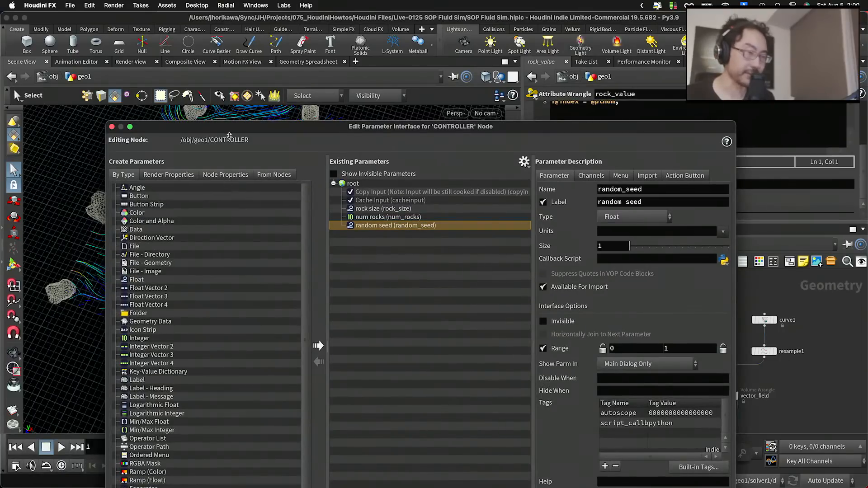
pyautogui.moveTo(229, 136); pyautogui.dragTo(233, 54)
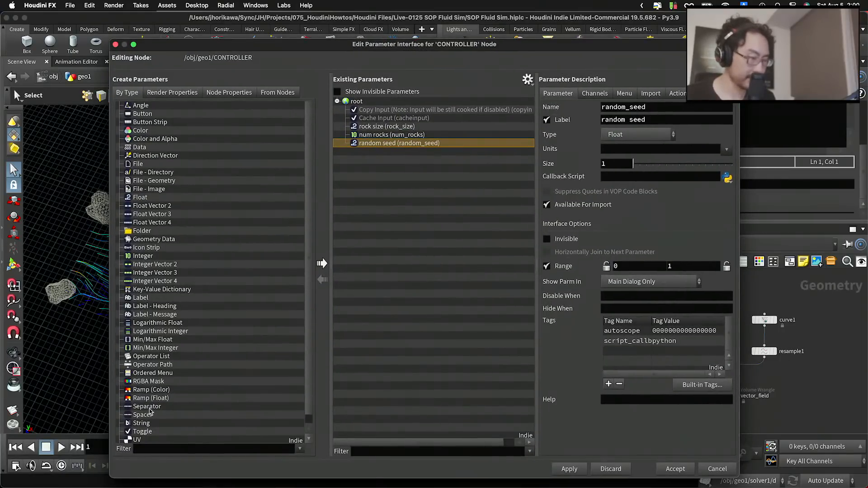
pyautogui.moveTo(147, 407); pyautogui.dragTo(421, 318)
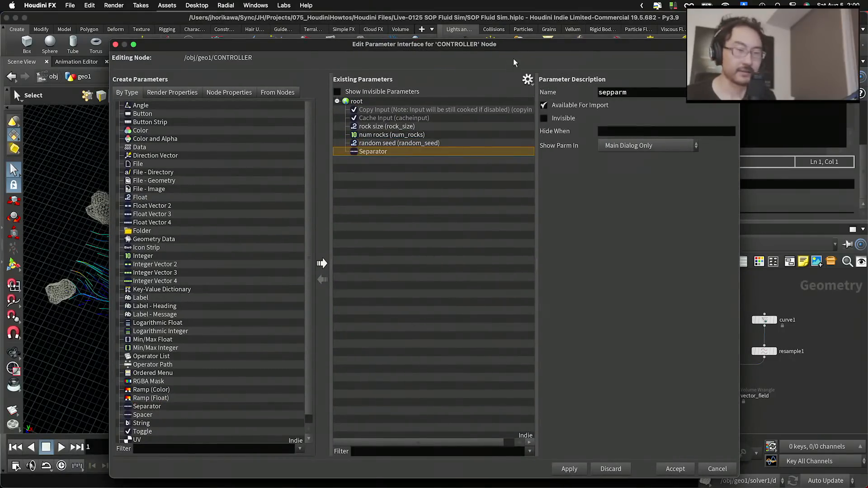
# Add grid1's Size to CONTROLLER's parameters below the separator, named plane_size and labeled "plane size".
pyautogui.moveTo(514, 44); pyautogui.dragTo(282, 138)
pyautogui.click(691, 290)
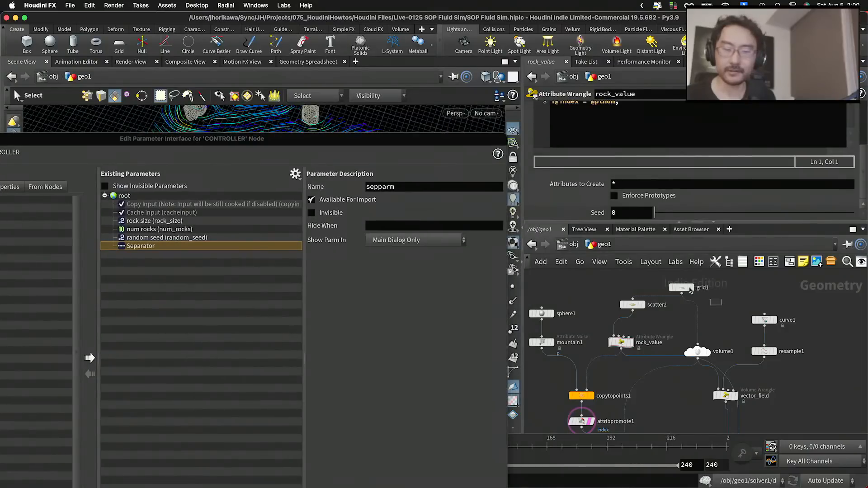
pyautogui.click(684, 288)
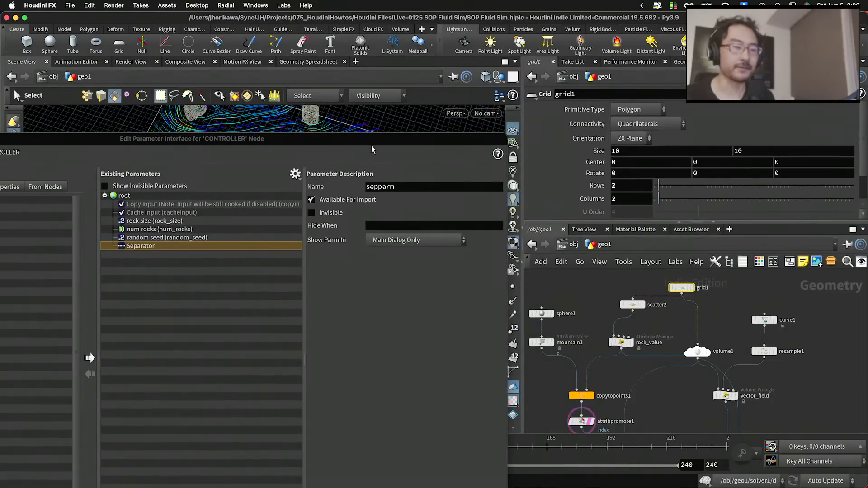
pyautogui.moveTo(371, 149); pyautogui.dragTo(411, 165)
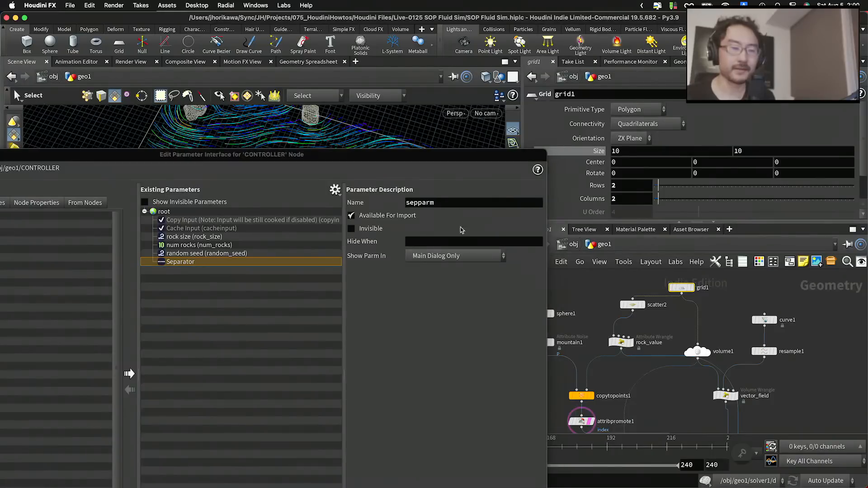
pyautogui.moveTo(599, 151); pyautogui.dragTo(214, 310)
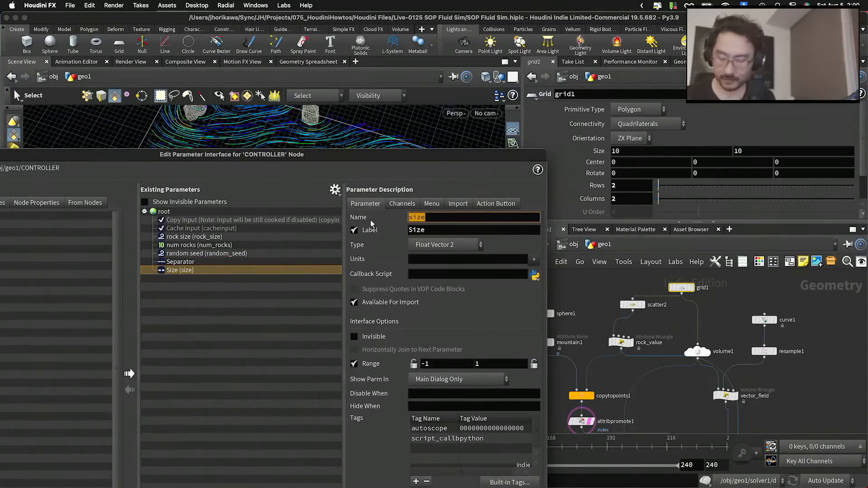
pyautogui.write('plane_')
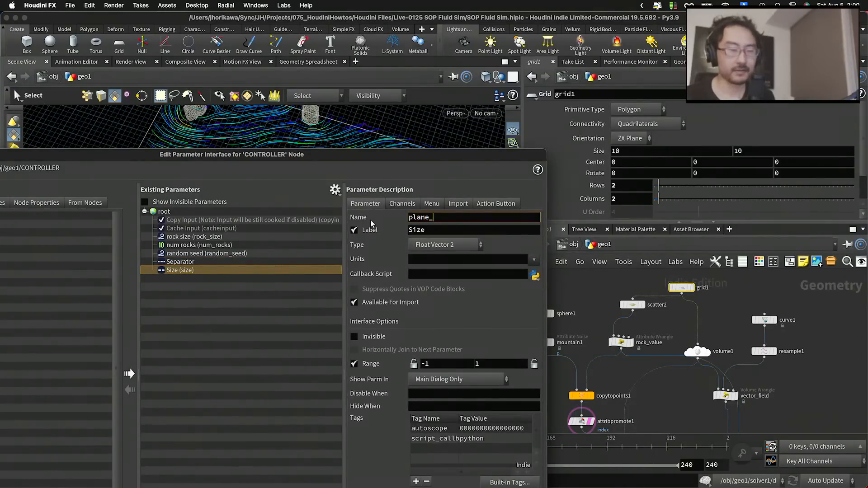
pyautogui.write('pl')
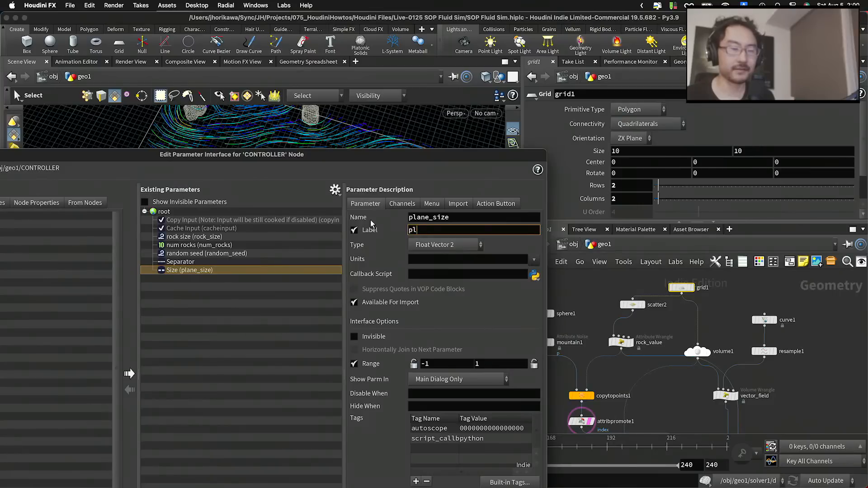
pyautogui.write('ane size')
pyautogui.press('Return')
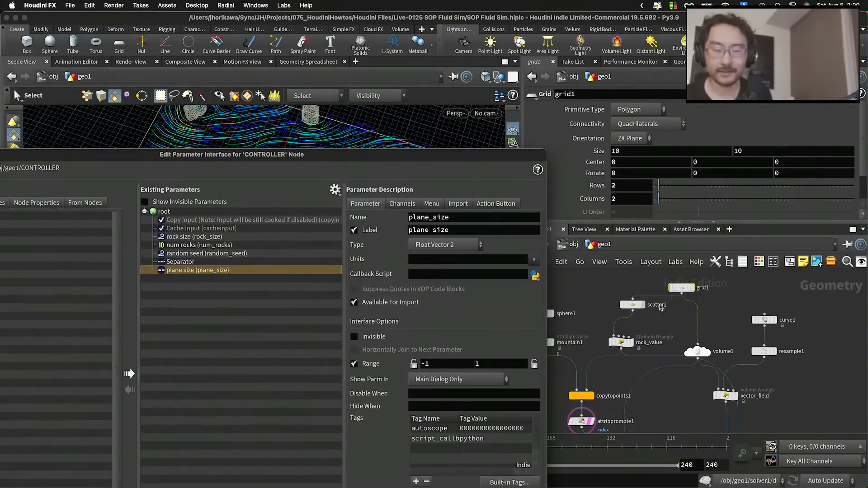
# Add volume1's Uniform Sampling Divs to CONTROLLER's parameters and label it "volume res".
pyautogui.moveTo(682, 288); pyautogui.dragTo(675, 283)
pyautogui.moveTo(702, 353); pyautogui.dragTo(702, 333)
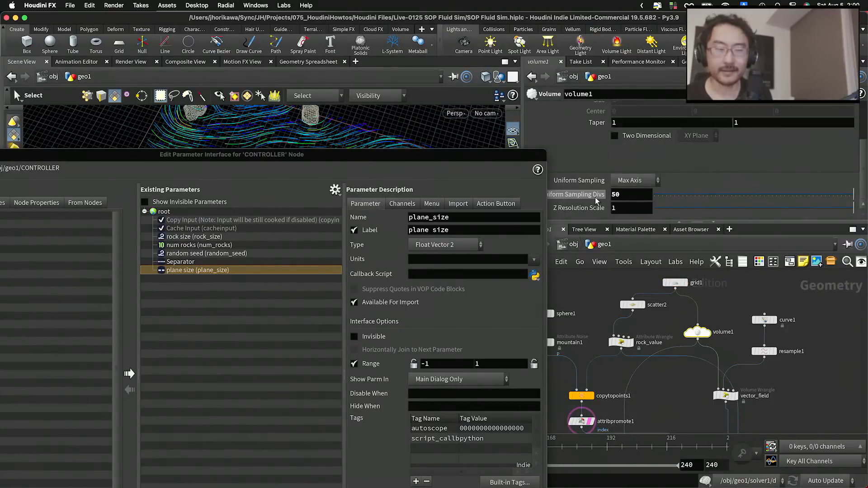
pyautogui.moveTo(311, 295); pyautogui.dragTo(322, 275)
pyautogui.doubleClick(445, 217)
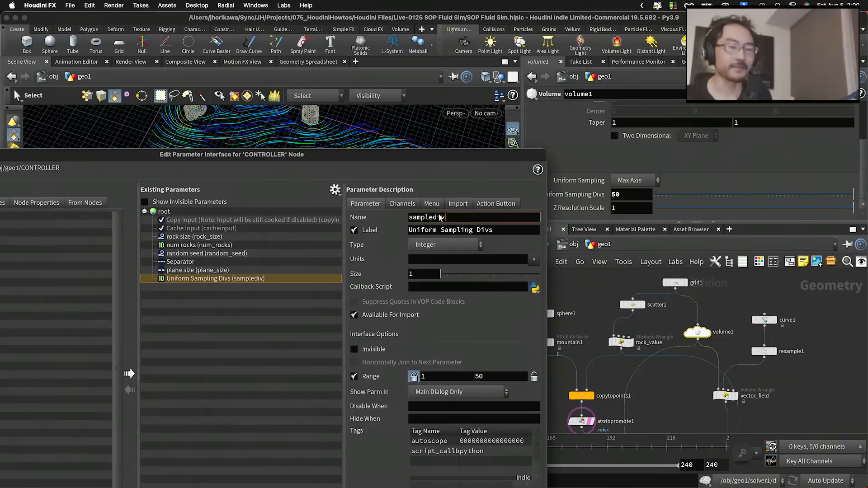
pyautogui.write('volume_ers')
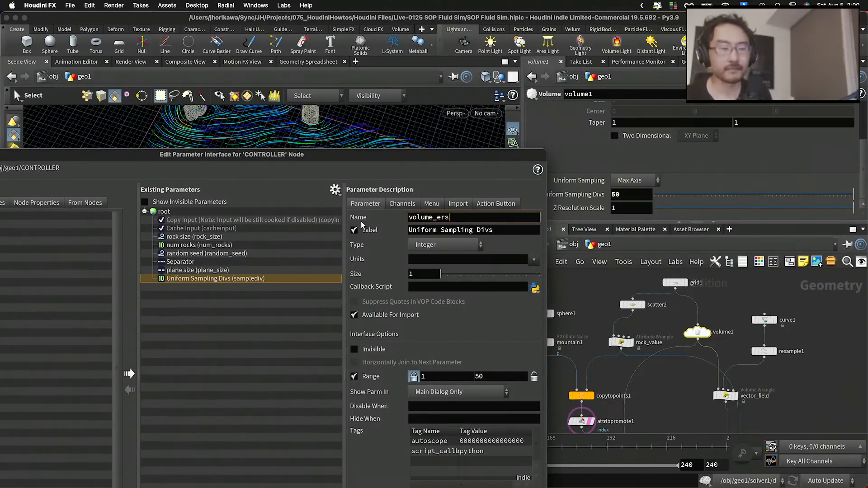
pyautogui.press('Tab')
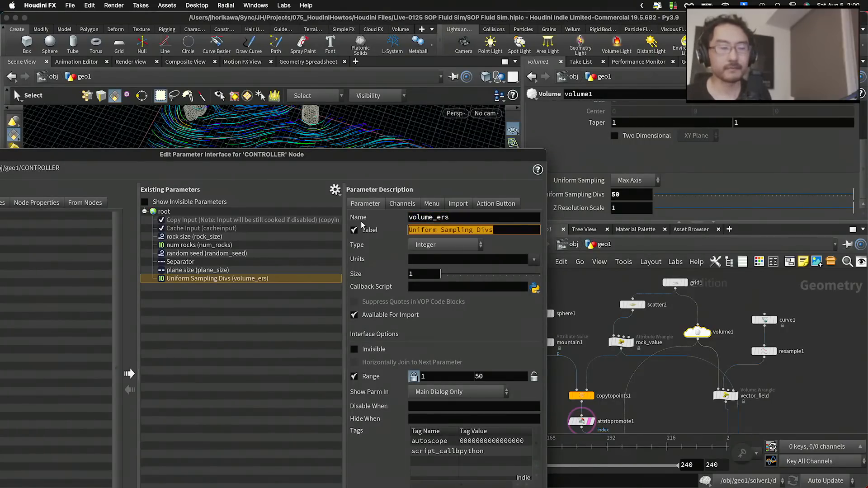
pyautogui.write('volume res')
pyautogui.press('Return')
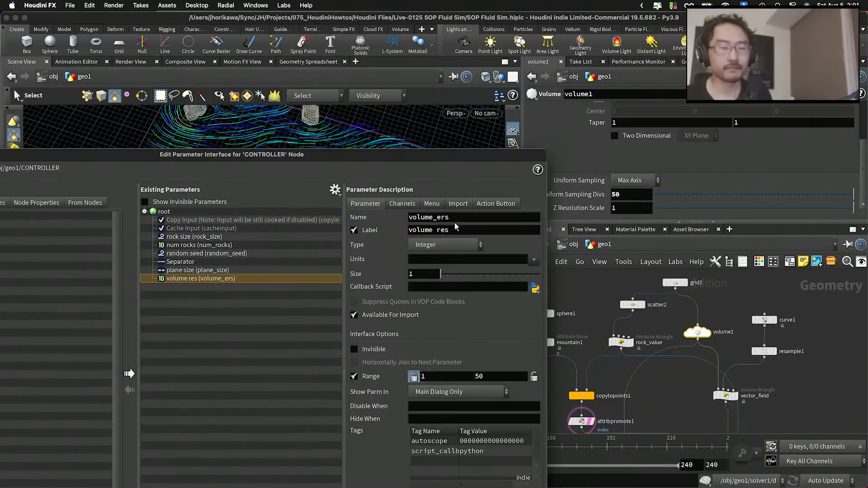
# Correct the internal name of the volume res parameter to volume_res.
pyautogui.moveTo(443, 219); pyautogui.dragTo(480, 221)
pyautogui.press('BackSpace')
pyautogui.press('BackSpace')
pyautogui.write('res')
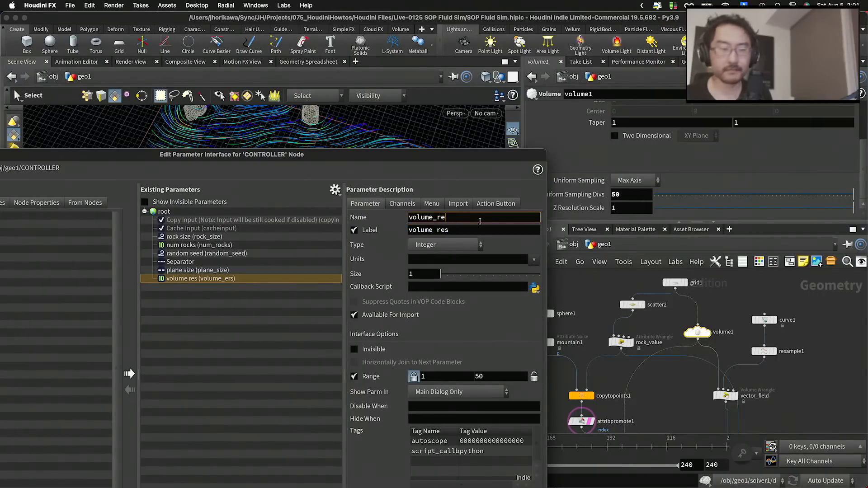
pyautogui.press('Return')
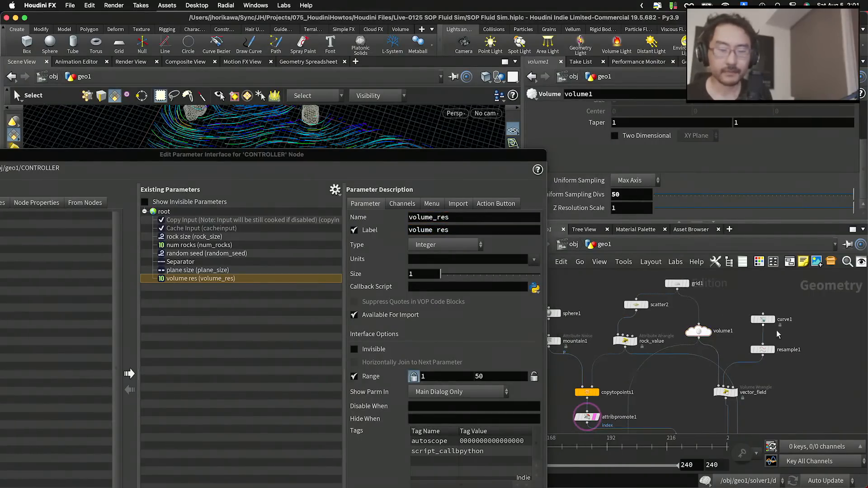
# Move curve1 and resample1 together away from the other nodes and enclose them in a network box.
pyautogui.click(764, 320)
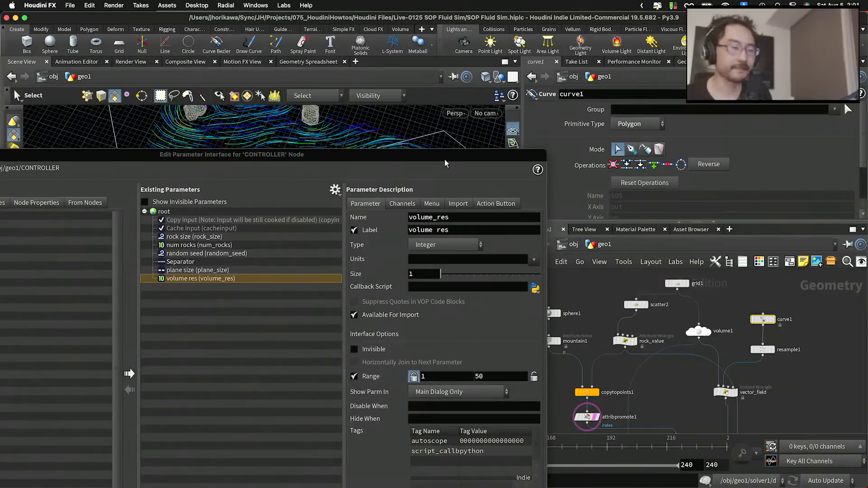
pyautogui.moveTo(444, 157); pyautogui.dragTo(431, 217)
pyautogui.keyDown('shift'); pyautogui.click(774, 348); pyautogui.keyUp('shift')
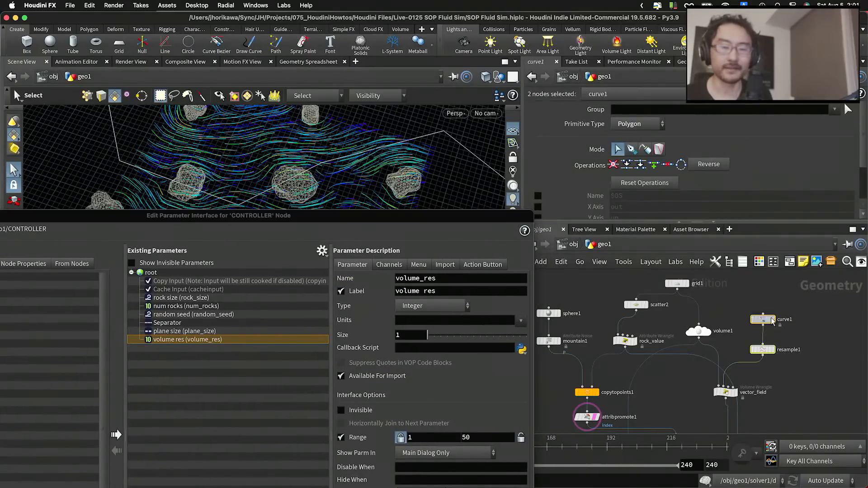
pyautogui.moveTo(774, 349); pyautogui.dragTo(812, 321)
pyautogui.hotkey('shift', 'o')
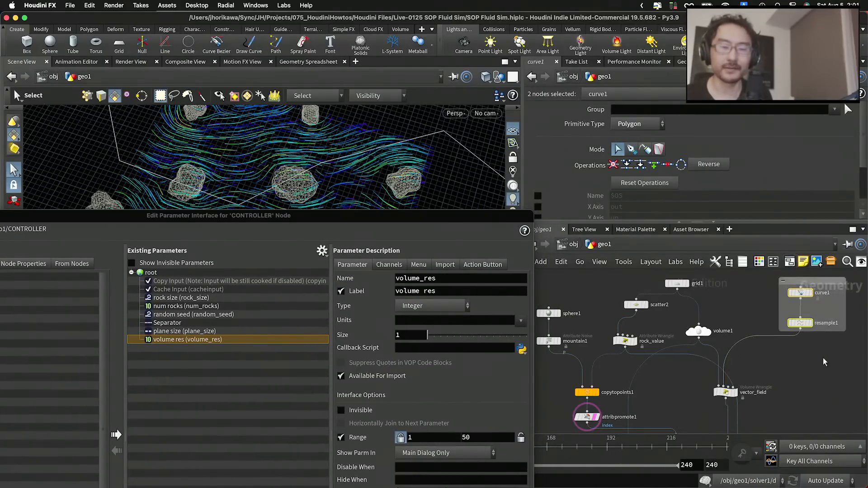
pyautogui.moveTo(825, 362); pyautogui.dragTo(793, 386, button='middle')
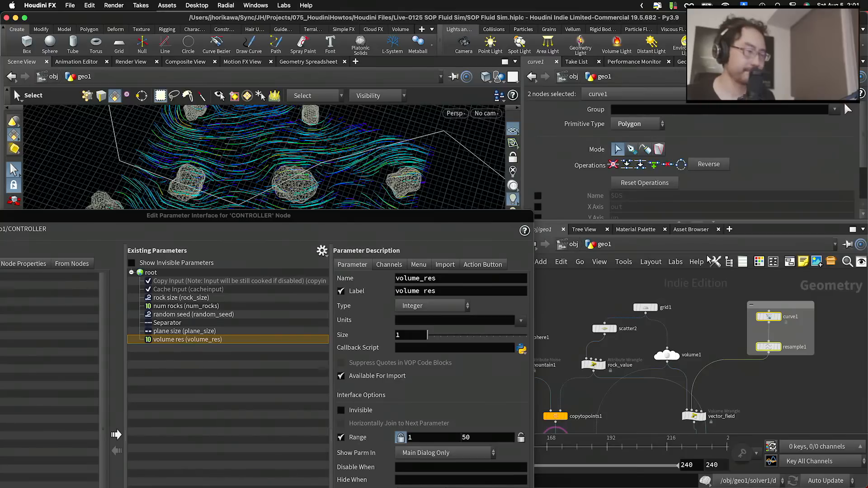
# Add vector_field's Pow to CONTROLLER's parameters below volume res.
pyautogui.scroll(-6, 650, 344)
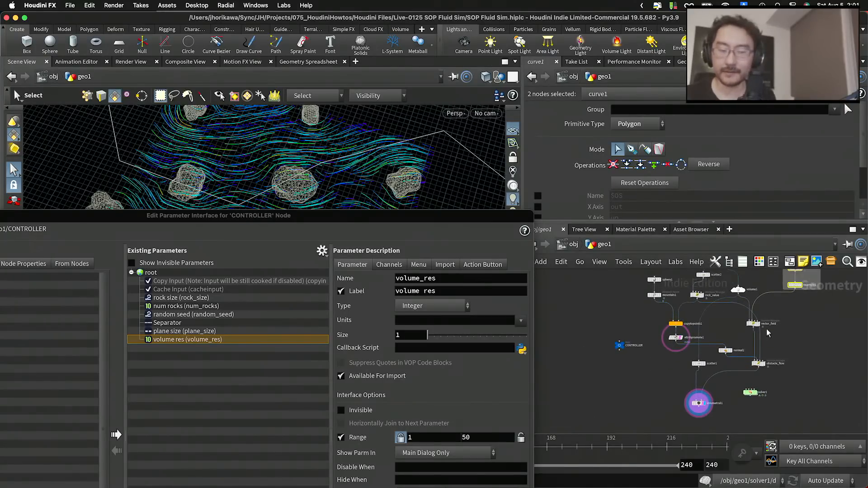
pyautogui.scroll(4, 767, 333)
pyautogui.click(693, 324)
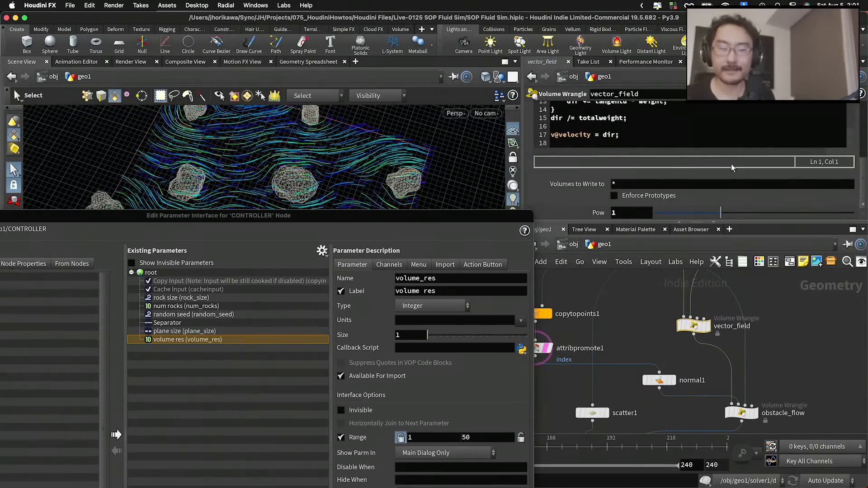
pyautogui.moveTo(309, 339); pyautogui.dragTo(261, 368)
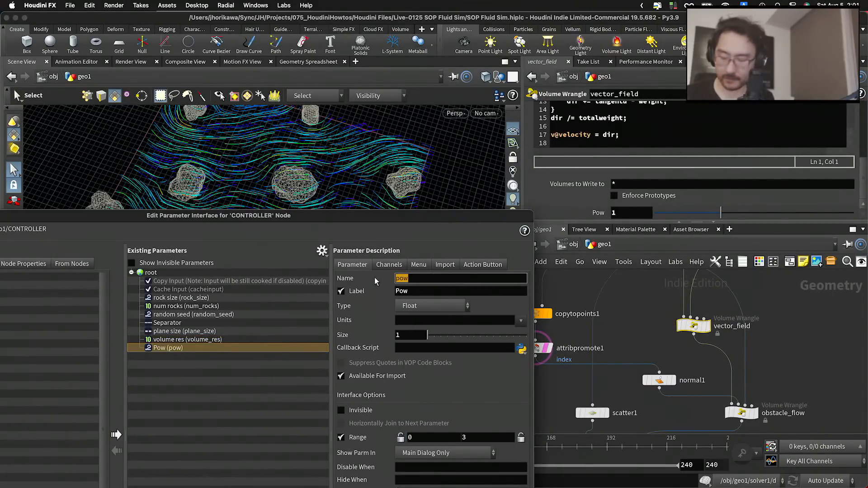
pyautogui.write('velocity_')
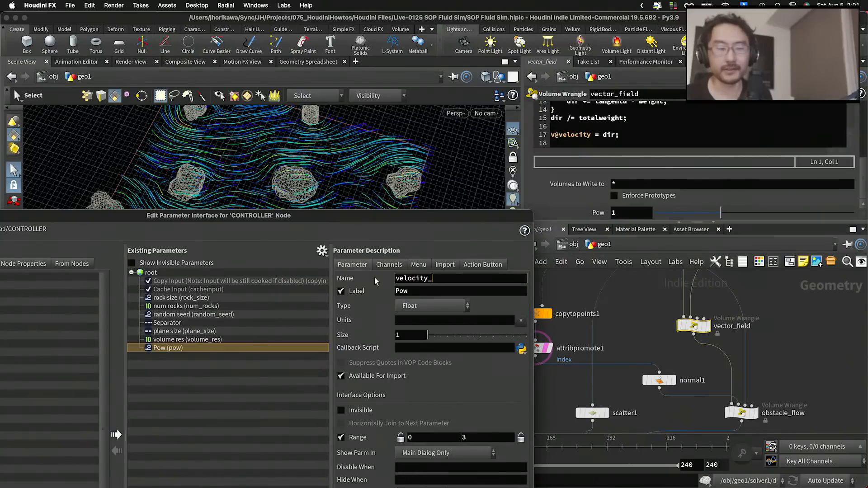
pyautogui.write('pow')
pyautogui.press('BackSpace')
pyautogui.press('BackSpace')
pyautogui.press('BackSpace')
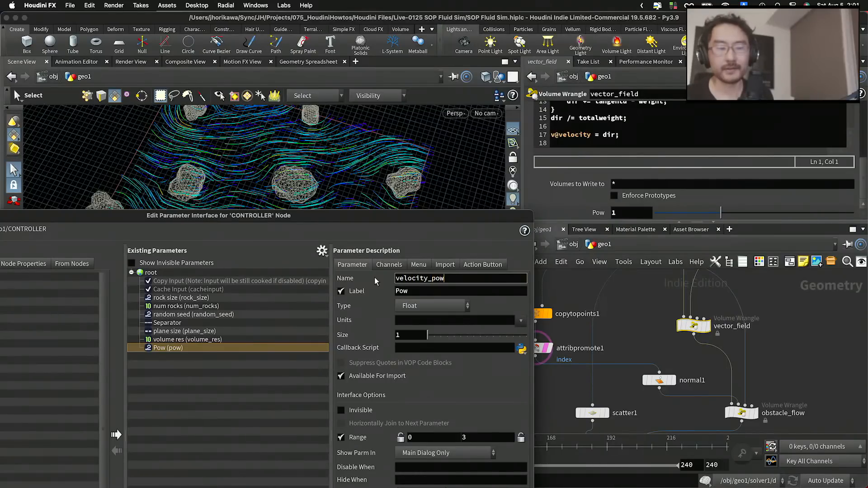
pyautogui.press('BackSpace')
pyautogui.press('BackSpace')
pyautogui.press('BackSpace')
pyautogui.press('BackSpace')
pyautogui.press('BackSpace')
pyautogui.press('BackSpace')
pyautogui.press('BackSpace')
pyautogui.press('BackSpace')
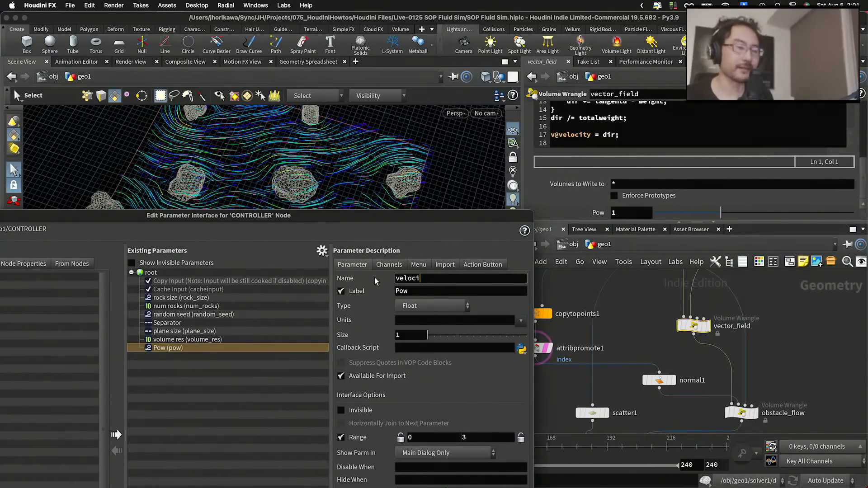
pyautogui.press('BackSpace')
# Name the added Pow parameter curve_pow and label it "curve pow".
pyautogui.write('curve_pow')
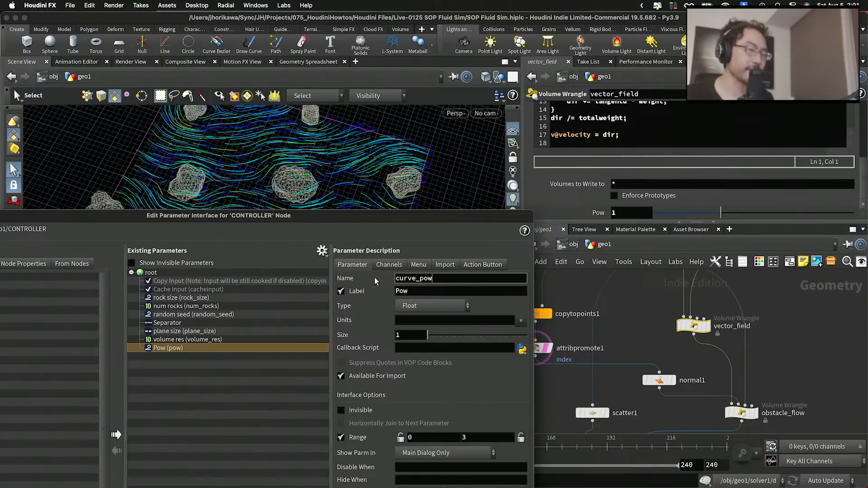
pyautogui.press('Tab')
pyautogui.write('cur')
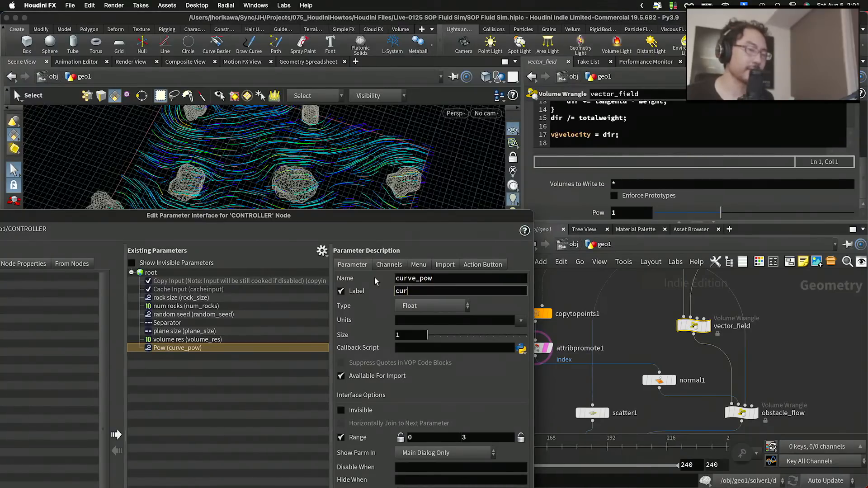
pyautogui.write('ve pow')
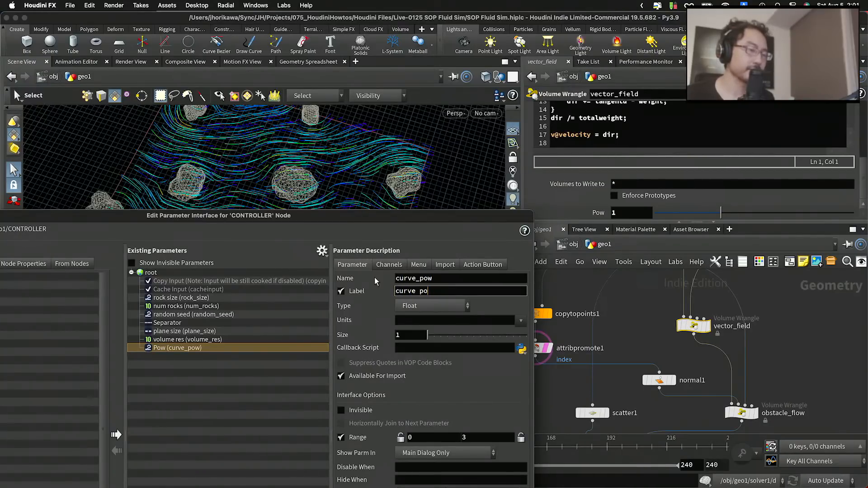
pyautogui.press('Return')
# Add obstacle_flow's Pow to CONTROLLER's parameters, named obstacle_pow and labeled "obstacle pow".
pyautogui.scroll(-1, 748, 327)
pyautogui.moveTo(749, 327); pyautogui.dragTo(744, 309, button='middle')
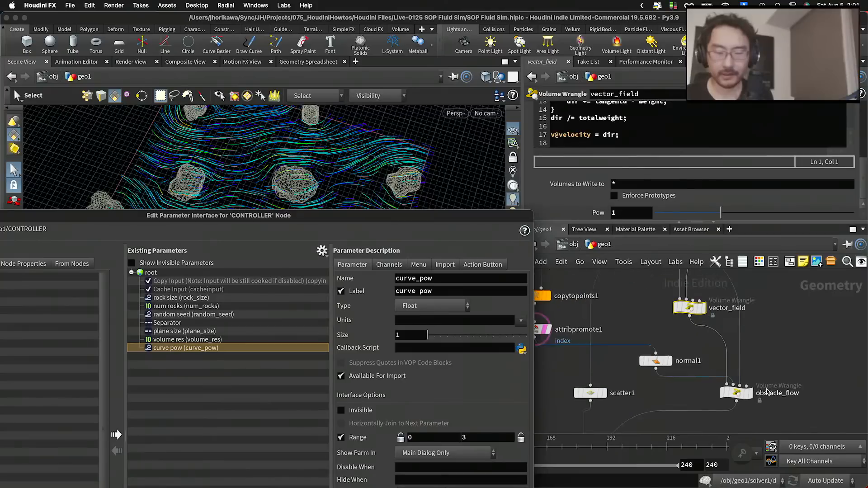
pyautogui.click(742, 393)
pyautogui.moveTo(598, 212); pyautogui.dragTo(272, 355)
pyautogui.doubleClick(431, 278)
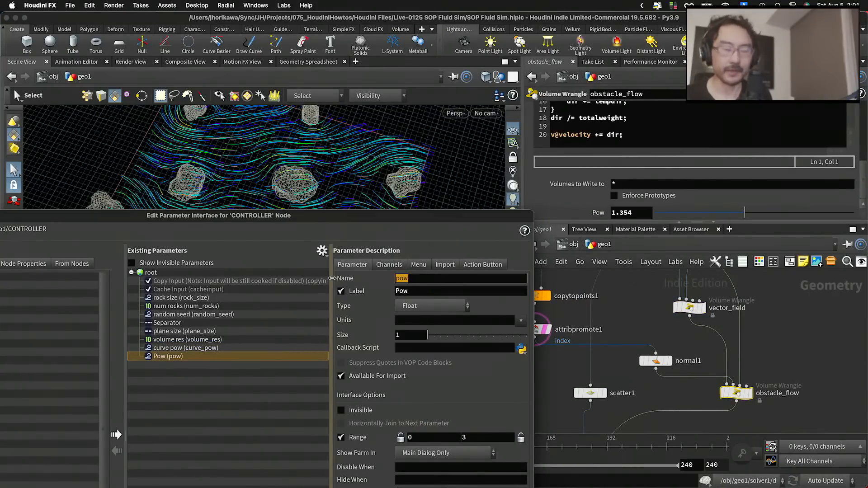
pyautogui.write('obsta')
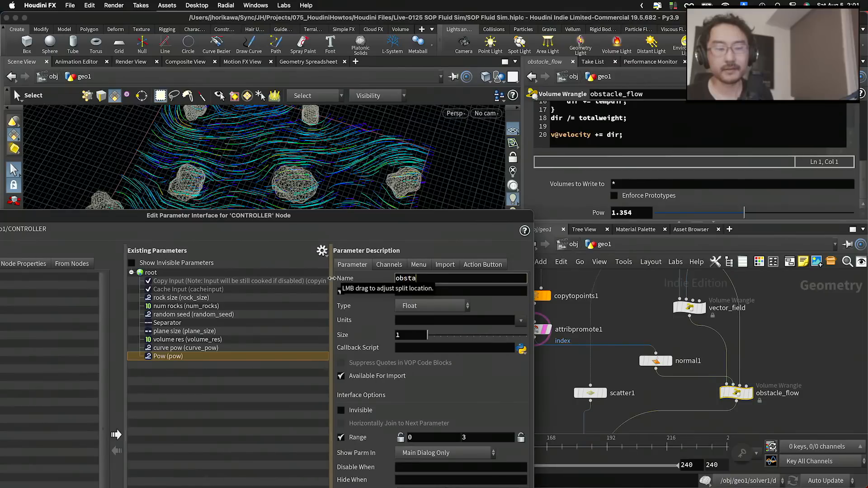
pyautogui.write('cle_pow')
pyautogui.press('Tab')
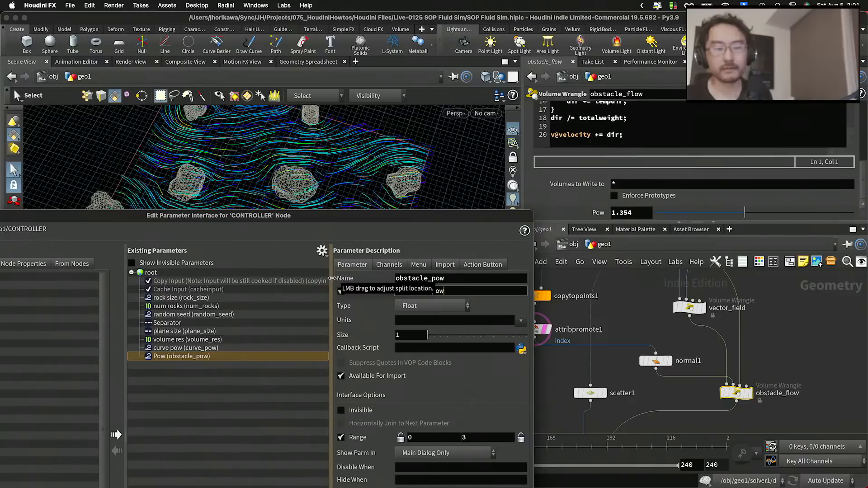
pyautogui.write('obstacle pow')
pyautogui.press('Return')
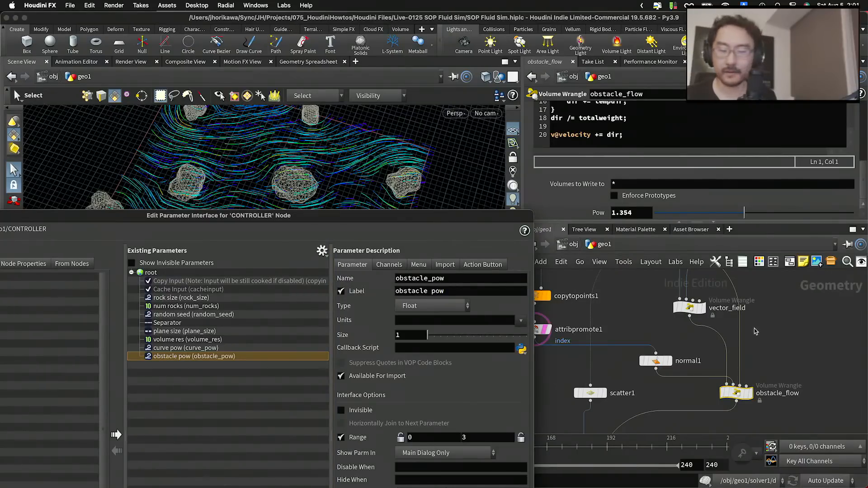
# Select scatter1 and volumetrail1 and move both lower in the network, away from the obstacle_flow branch.
pyautogui.scroll(-2, 754, 332)
pyautogui.moveTo(635, 390); pyautogui.dragTo(686, 359, button='middle')
pyautogui.click(660, 352)
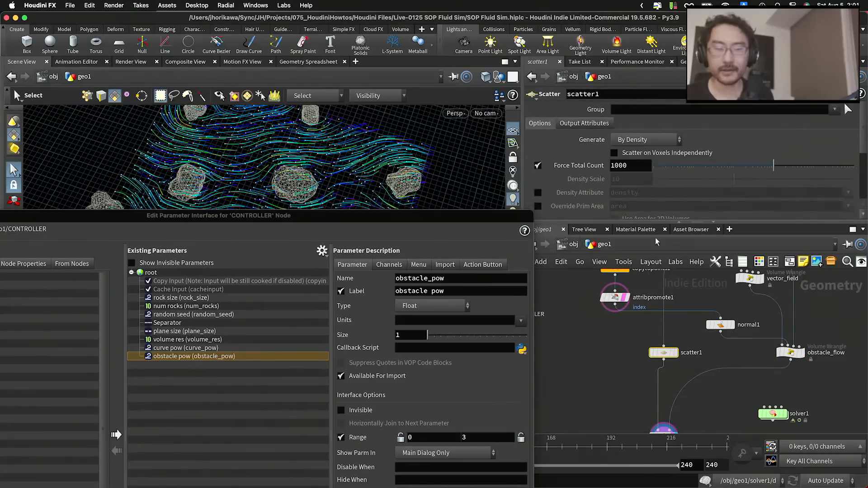
pyautogui.scroll(-4, 692, 353)
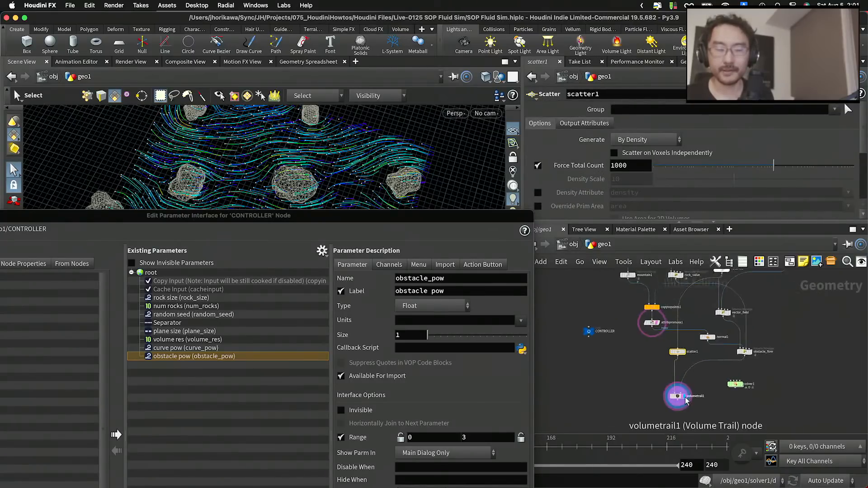
pyautogui.scroll(1, 686, 400)
pyautogui.keyDown('shift'); pyautogui.click(678, 396); pyautogui.keyUp('shift')
pyautogui.moveTo(678, 396); pyautogui.dragTo(637, 432)
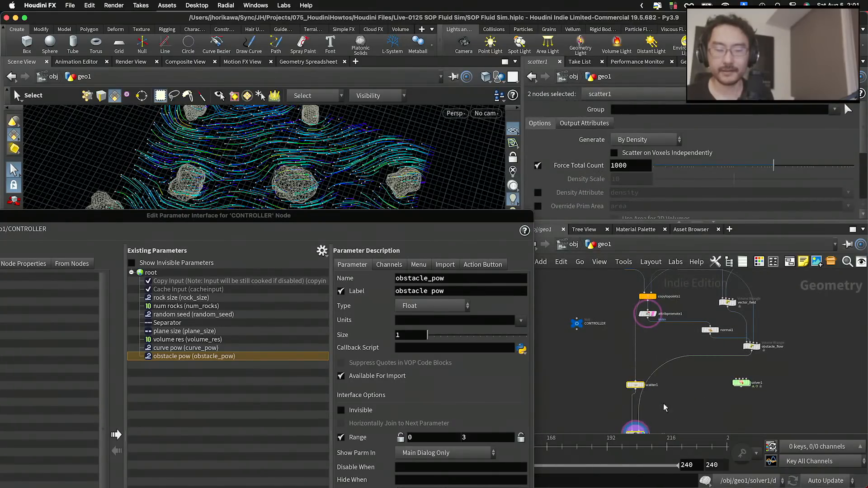
# Enclose scatter1 and volumetrail1 in a network box titled "Vector field viz".
pyautogui.click(663, 408)
pyautogui.scroll(1, 647, 391)
pyautogui.moveTo(647, 391); pyautogui.dragTo(659, 331, button='middle')
pyautogui.scroll(1, 659, 330)
pyautogui.moveTo(646, 325)
pyautogui.mouseDown()
pyautogui.moveTo(628, 366)
pyautogui.moveTo(683, 411)
pyautogui.mouseUp()
pyautogui.hotkey('shift', 'o')
pyautogui.scroll(1, 641, 356)
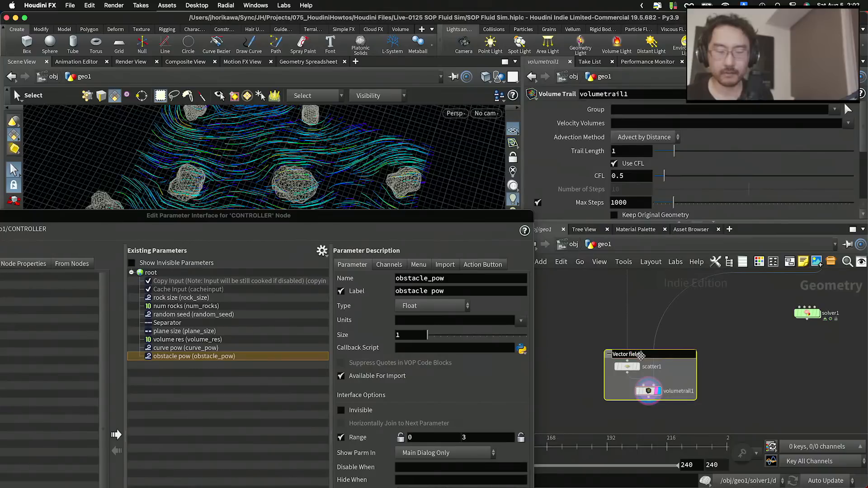
pyautogui.write('viz')
pyautogui.press('Return')
# Preview the output of obstacle_flow and return the display to volumetrail1.
pyautogui.scroll(-5, 669, 359)
pyautogui.moveTo(718, 331); pyautogui.dragTo(708, 360, button='middle')
pyautogui.scroll(3, 706, 361)
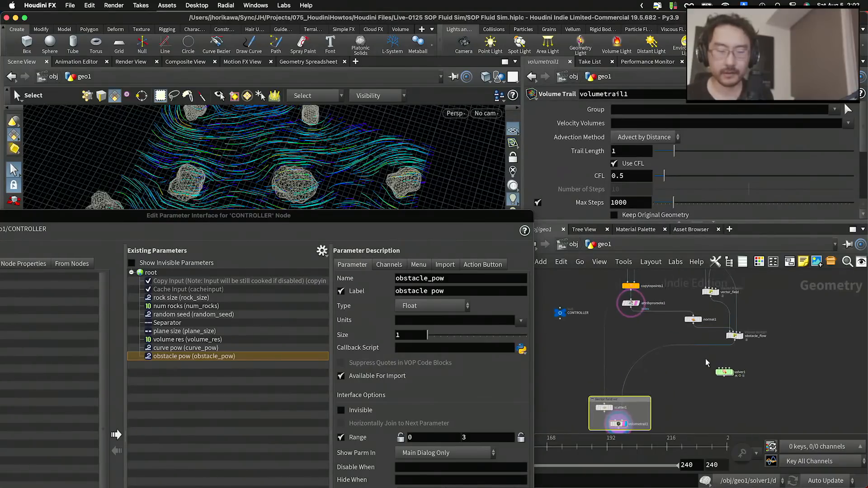
pyautogui.click(707, 363)
pyautogui.scroll(5, 739, 341)
pyautogui.click(745, 328)
pyautogui.scroll(-5, 726, 333)
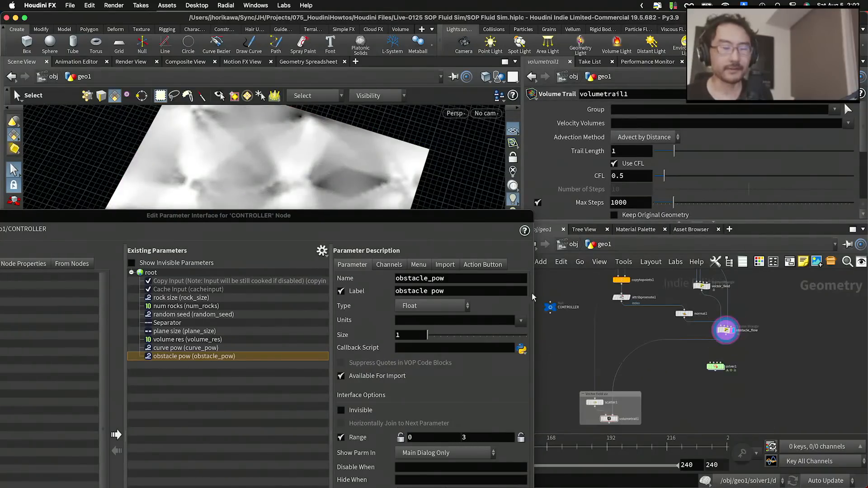
pyautogui.scroll(-2, 758, 360)
pyautogui.moveTo(763, 360); pyautogui.dragTo(777, 389, button='middle')
pyautogui.scroll(1, 593, 350)
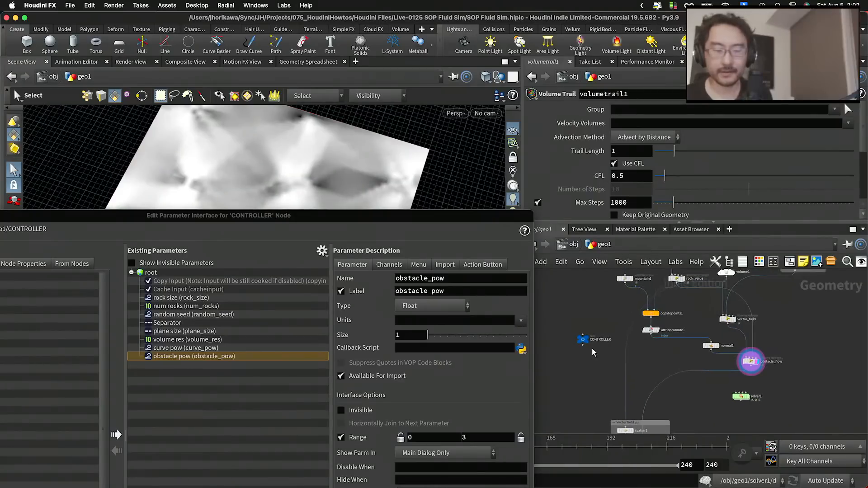
pyautogui.moveTo(689, 393); pyautogui.dragTo(698, 328, button='middle')
pyautogui.scroll(3, 671, 362)
pyautogui.click(644, 396)
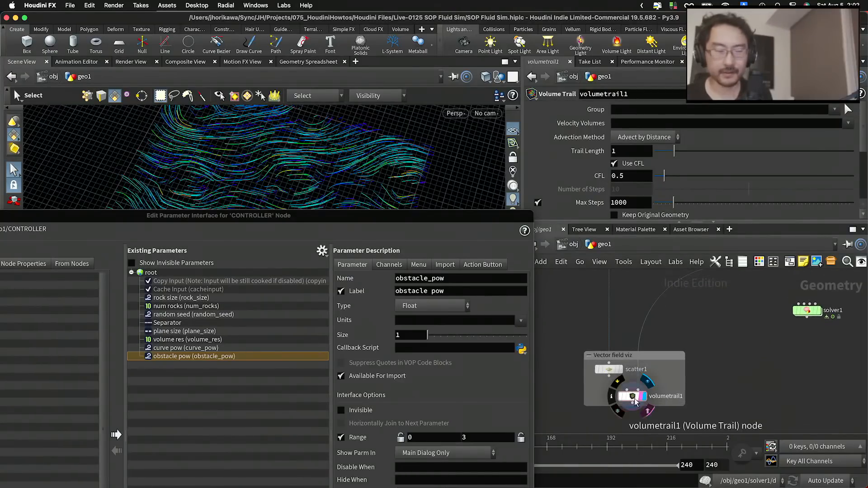
# Apply and accept the edited parameter interface of the CONTROLLER null.
pyautogui.moveTo(446, 223); pyautogui.dragTo(557, 38)
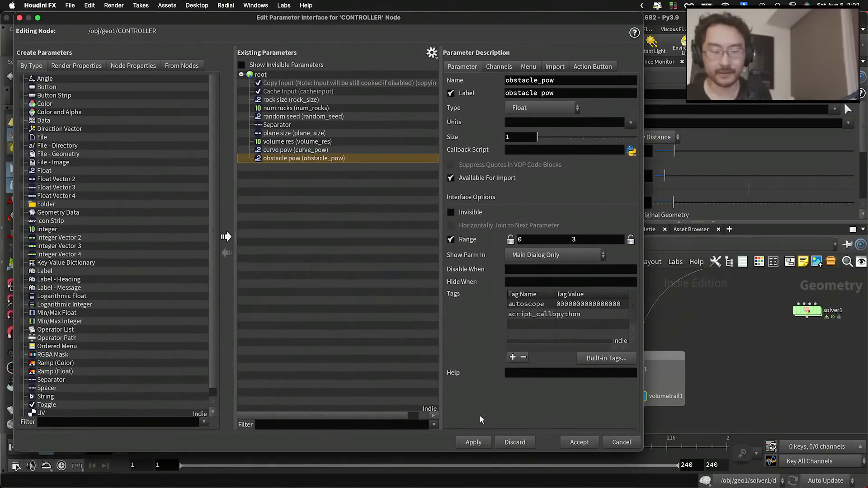
pyautogui.click(474, 443)
pyautogui.click(580, 442)
# Template attribpromote1 to overlay the rocks on the trails, and raise CONTROLLER's rock size to 1.61 and num rocks to 9525.
pyautogui.scroll(-3, 594, 334)
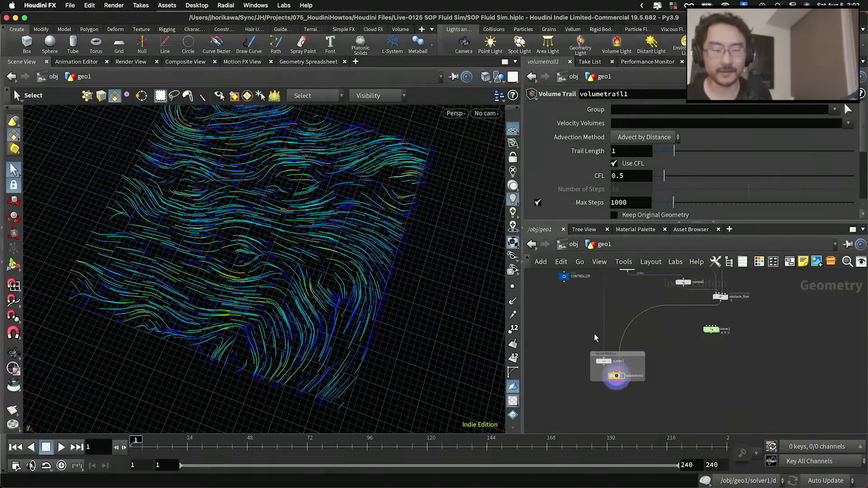
pyautogui.scroll(3, 678, 294)
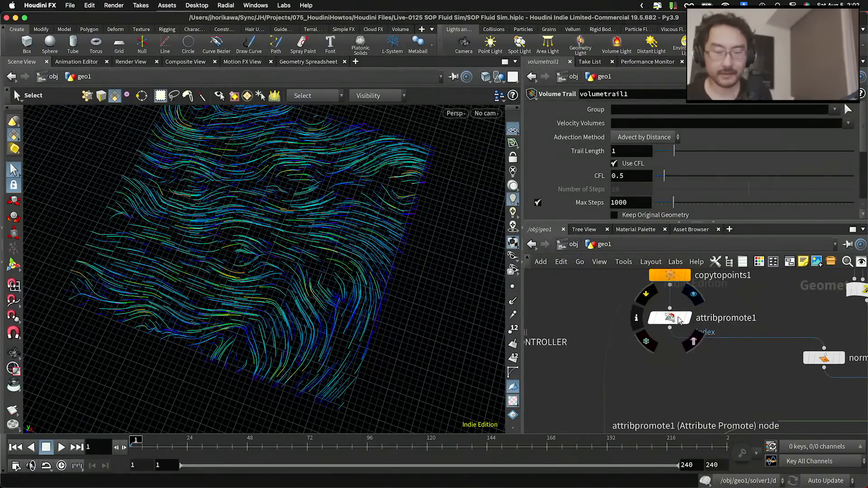
pyautogui.keyDown('shift'); pyautogui.click(688, 319); pyautogui.keyUp('shift')
pyautogui.scroll(-3, 688, 319)
pyautogui.click(567, 333)
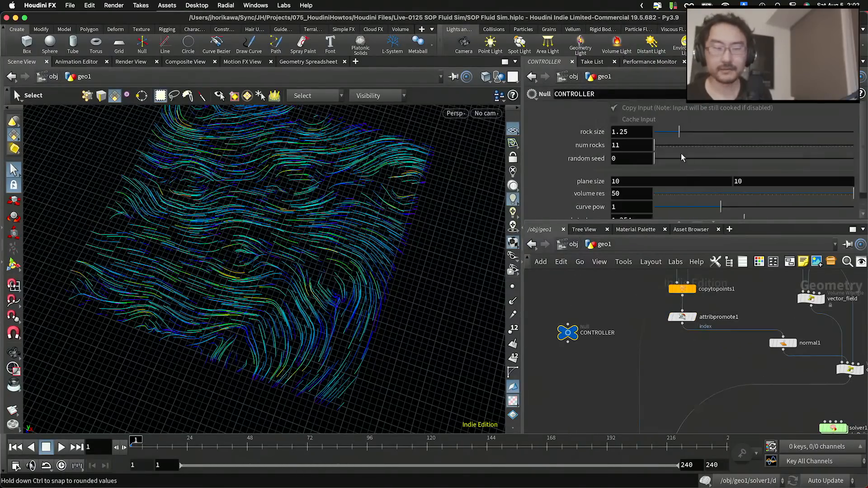
pyautogui.click(692, 317)
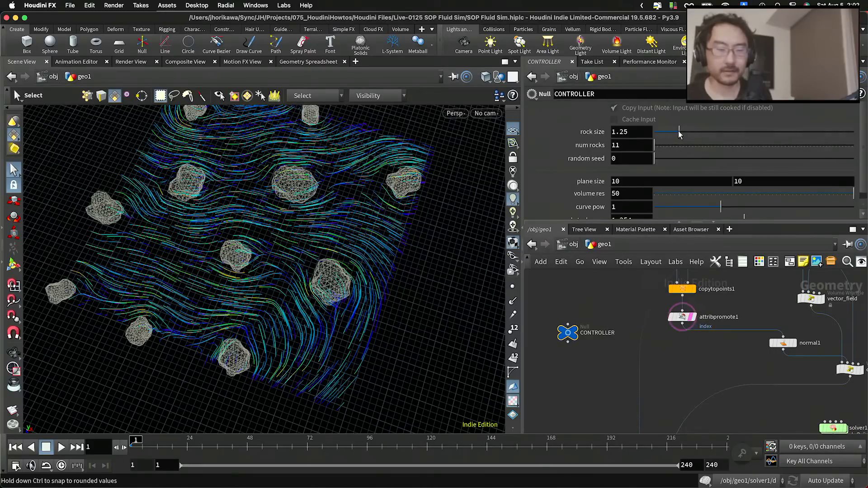
pyautogui.moveTo(687, 134); pyautogui.dragTo(673, 147)
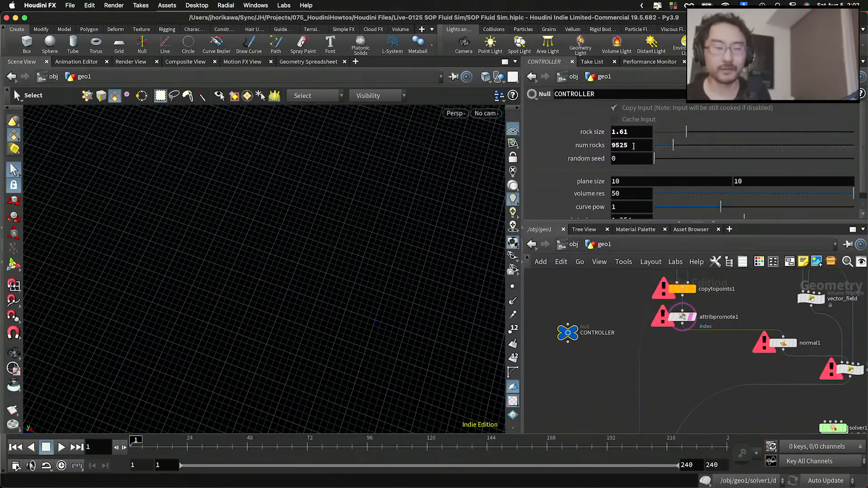
# Limit the range maximum of CONTROLLER's num_rocks parameter to 100 and apply the interface change.
pyautogui.click(807, 94)
pyautogui.click(803, 107)
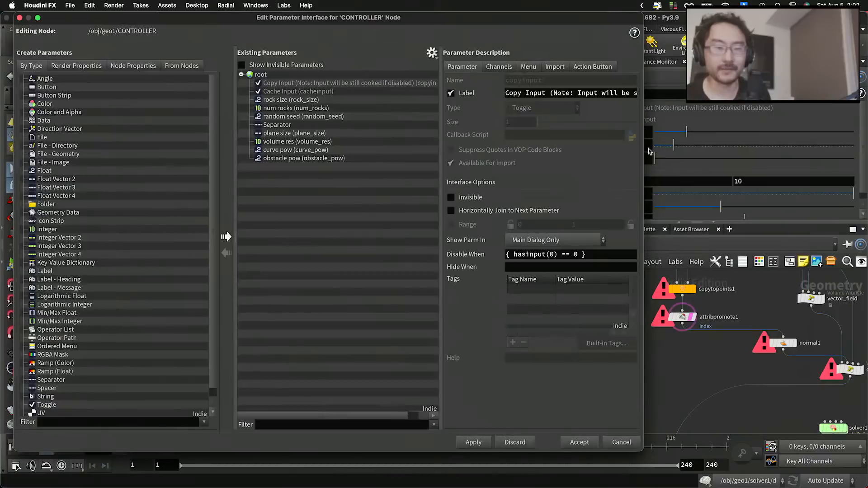
pyautogui.click(292, 108)
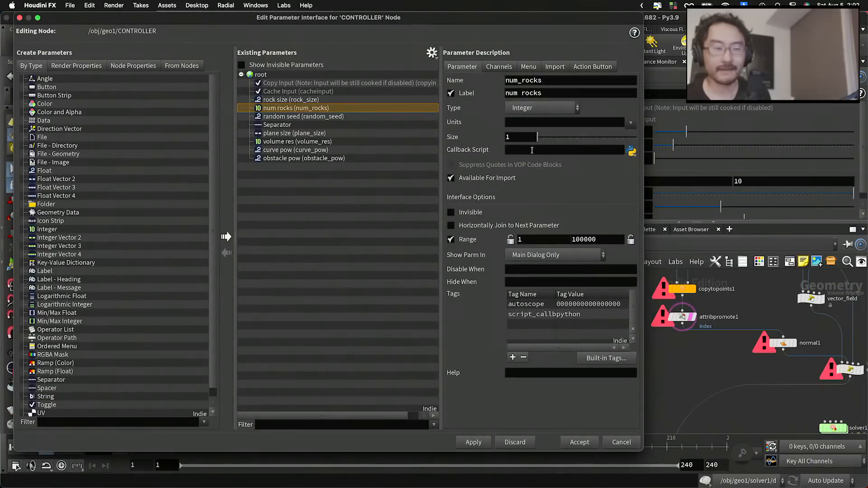
pyautogui.click(603, 239)
pyautogui.press('BackSpace')
pyautogui.press('BackSpace')
pyautogui.press('BackSpace')
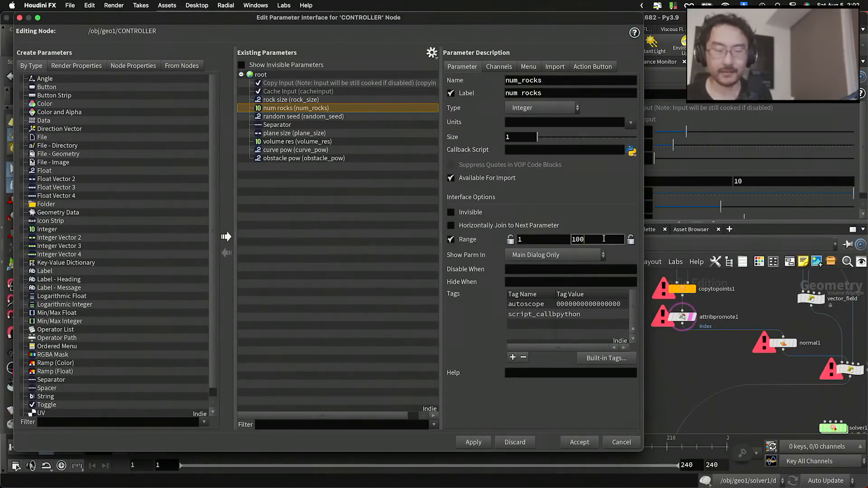
pyautogui.press('Return')
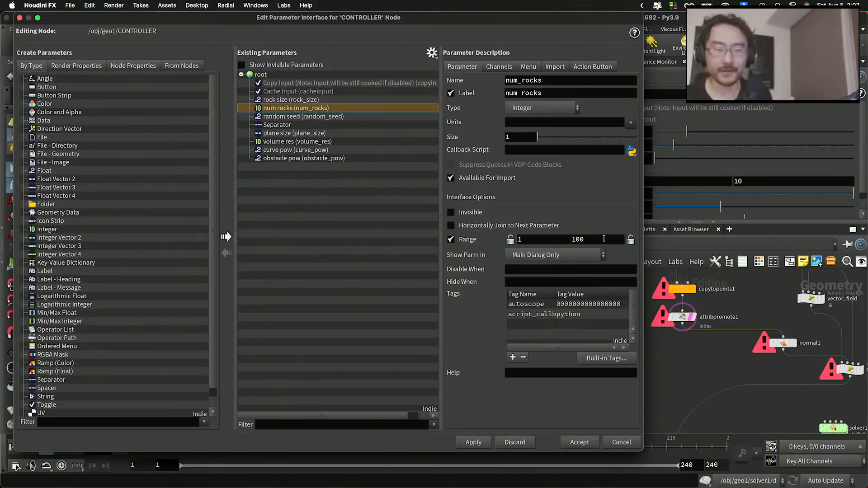
pyautogui.click(473, 442)
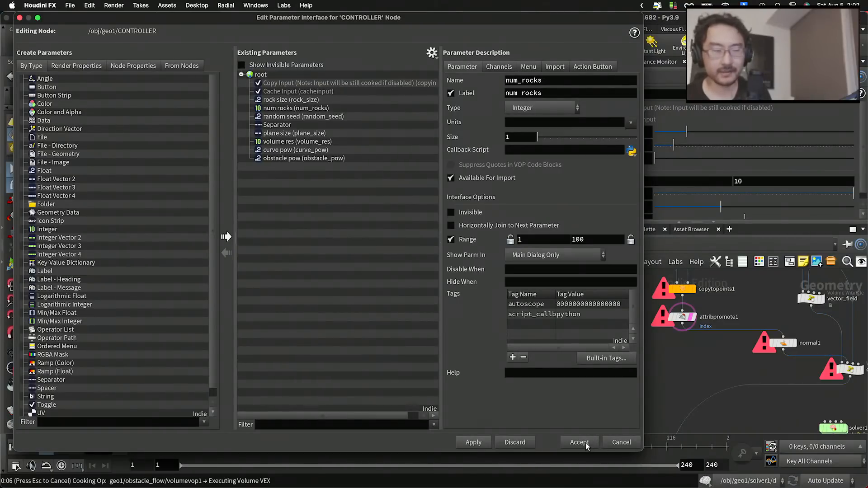
pyautogui.click(586, 446)
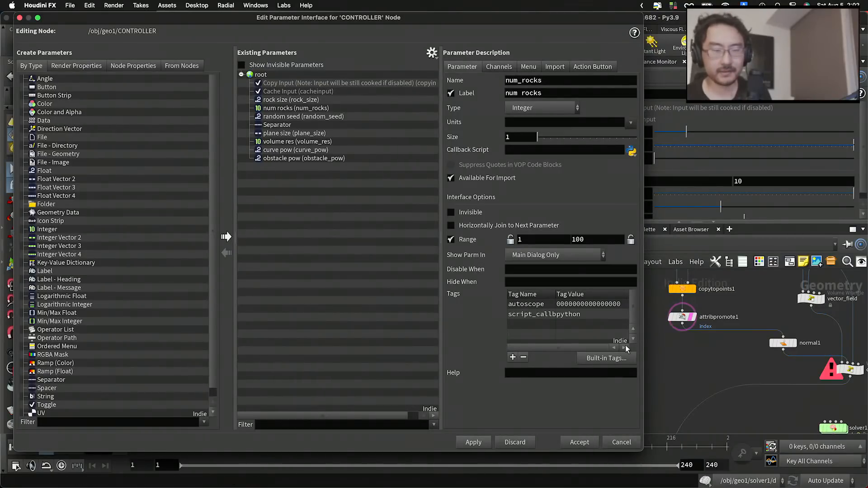
pyautogui.click(718, 265)
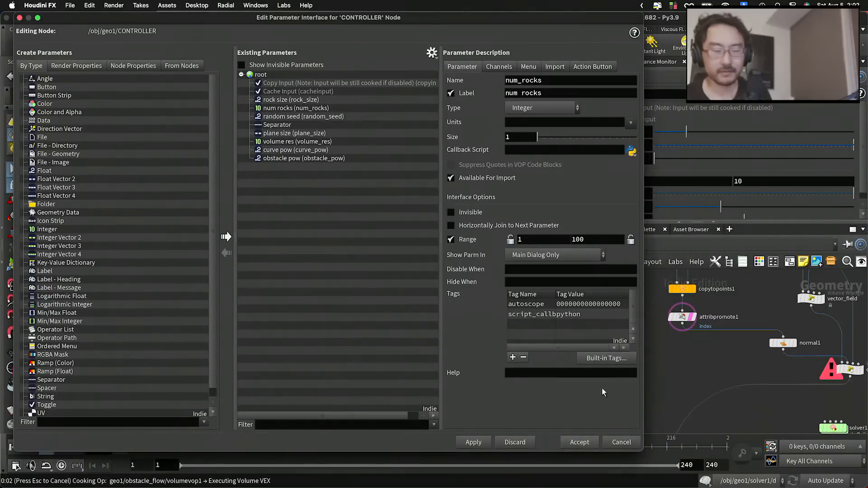
pyautogui.click(622, 441)
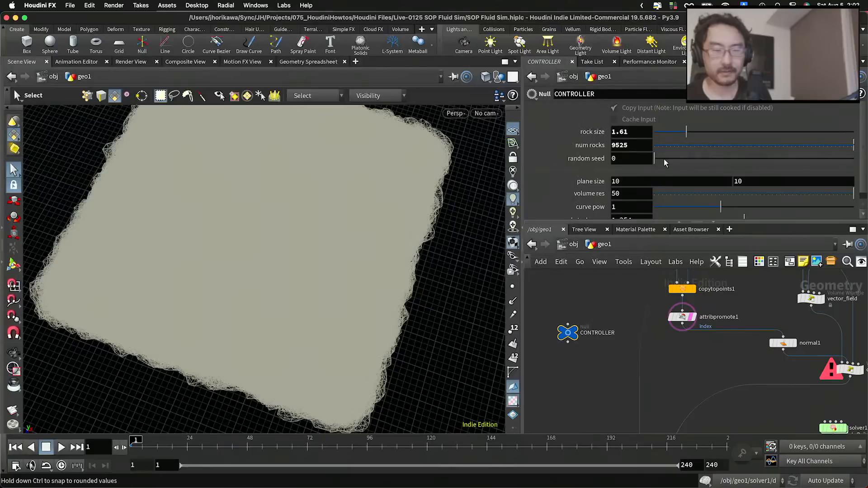
# Set CONTROLLER's num rocks to 27 and rock size to 1.41.
pyautogui.click(674, 147)
pyautogui.moveTo(668, 147); pyautogui.dragTo(707, 145)
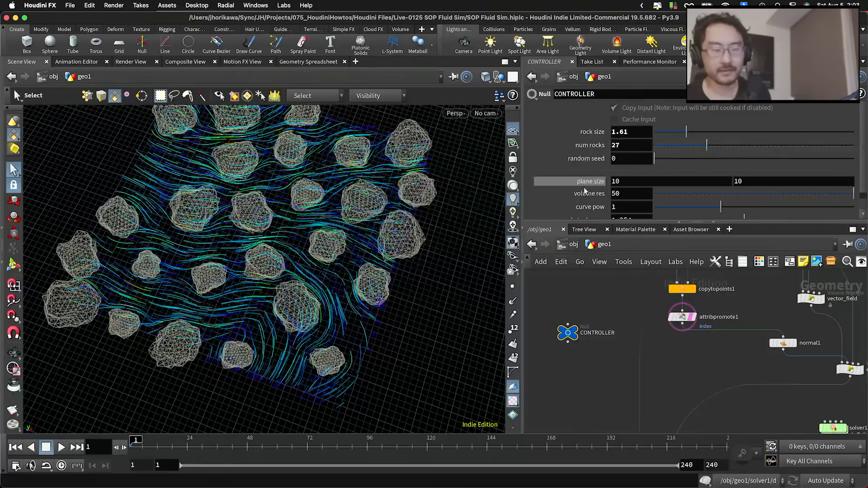
pyautogui.press('Escape')
pyautogui.moveTo(384, 219); pyautogui.dragTo(351, 270)
pyautogui.press('s')
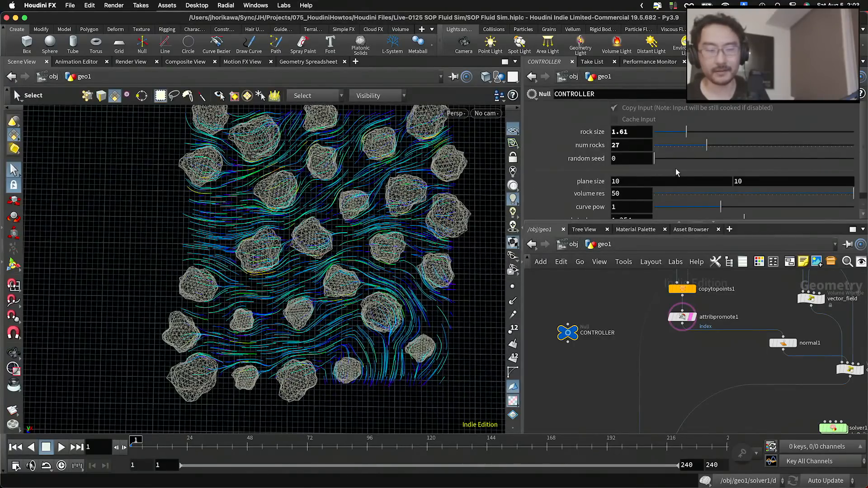
pyautogui.moveTo(686, 131)
pyautogui.mouseDown()
pyautogui.moveTo(672, 133)
pyautogui.moveTo(683, 134)
pyautogui.mouseUp()
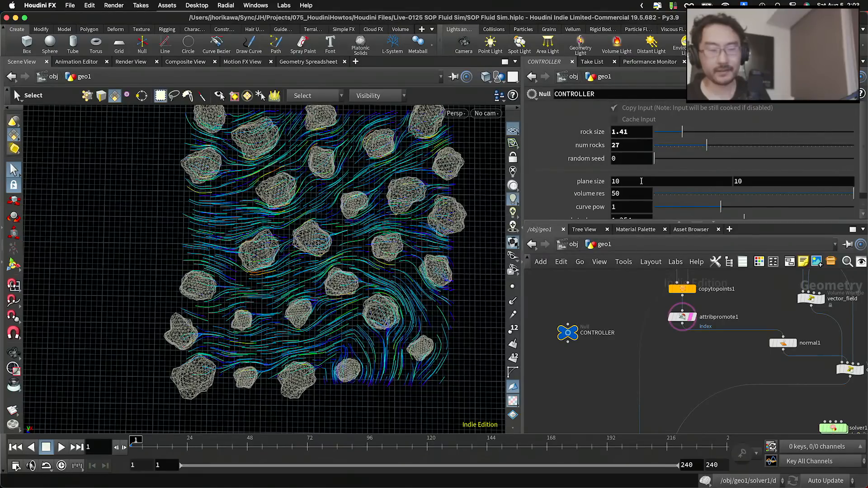
# Try a volume res of 100 on CONTROLLER and restore it to 50.
pyautogui.doubleClick(625, 194)
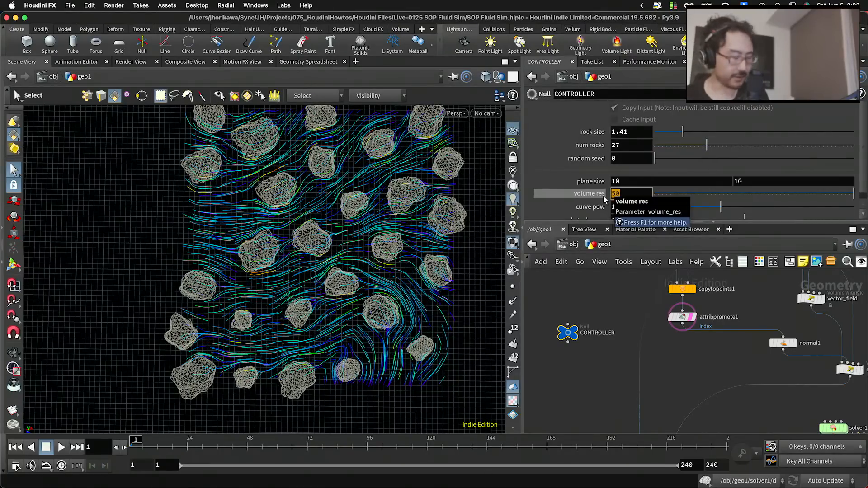
pyautogui.write('100')
pyautogui.press('Return')
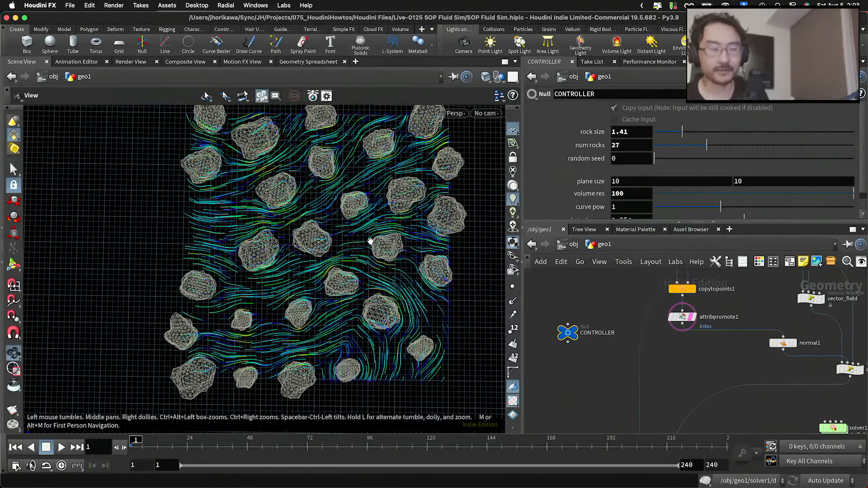
pyautogui.doubleClick(623, 193)
pyautogui.write('50')
pyautogui.press('Return')
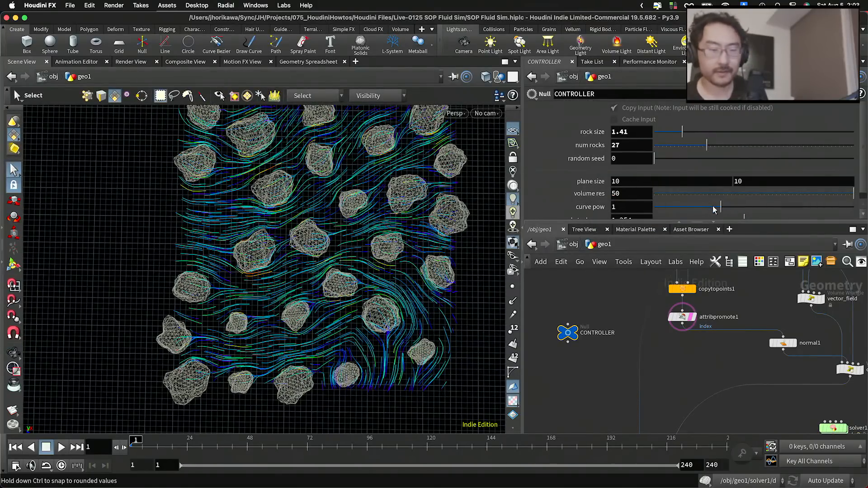
# Raise CONTROLLER's curve pow to 1.592 and obstacle pow to 1.878.
pyautogui.moveTo(713, 208); pyautogui.dragTo(779, 214)
pyautogui.scroll(-1, 752, 217)
pyautogui.press('Escape')
# Reduce CONTROLLER's num rocks to 13.
pyautogui.moveTo(393, 244); pyautogui.dragTo(372, 259)
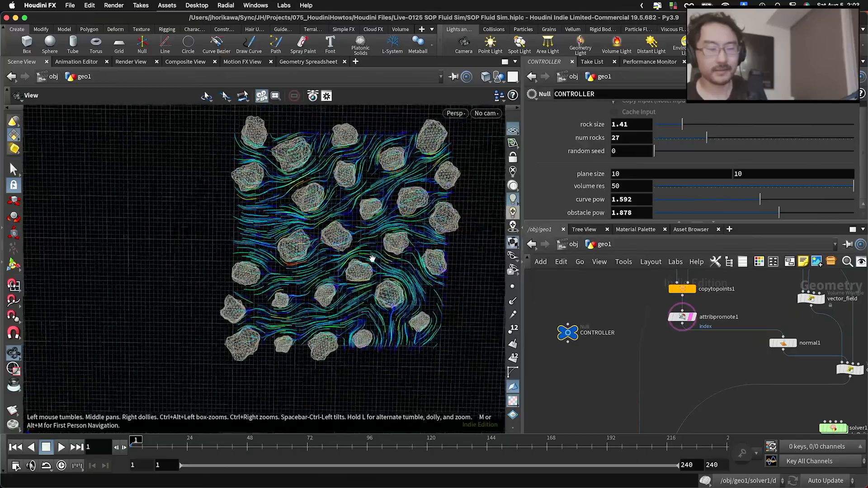
pyautogui.press('s')
pyautogui.click(682, 140)
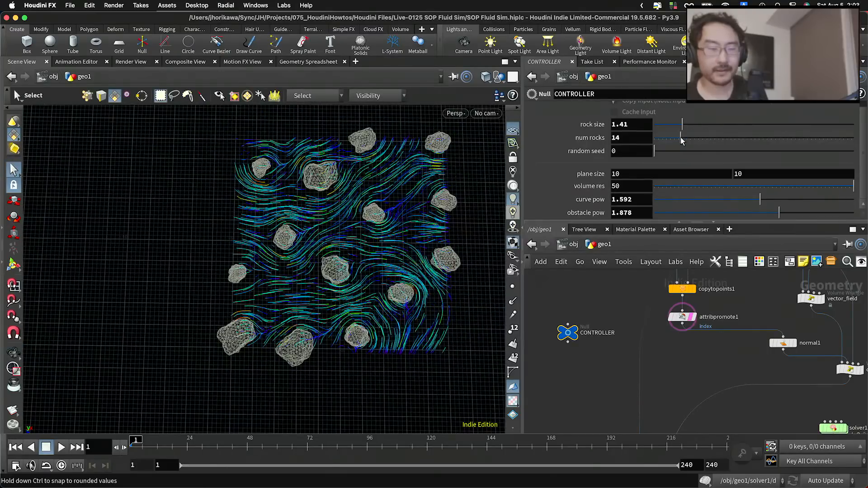
pyautogui.moveTo(682, 140); pyautogui.dragTo(680, 138)
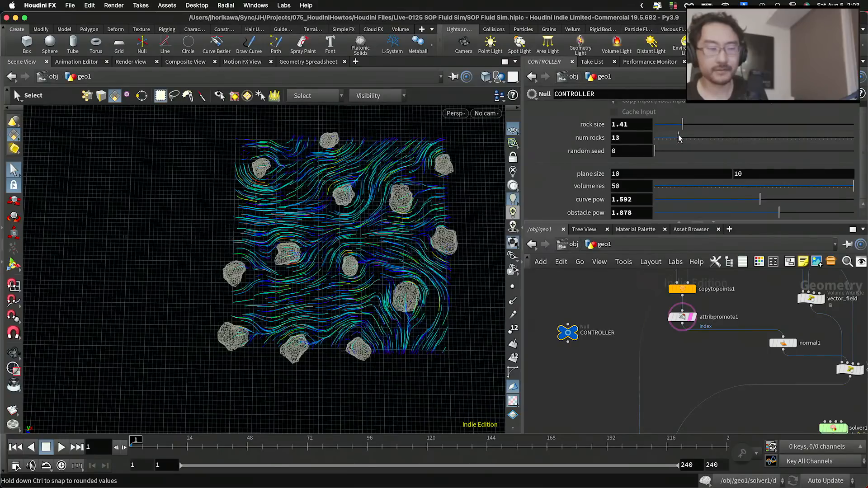
# Connect obstacle_flow's output to the second input of solver1 and display solver1.
pyautogui.scroll(-5, 626, 289)
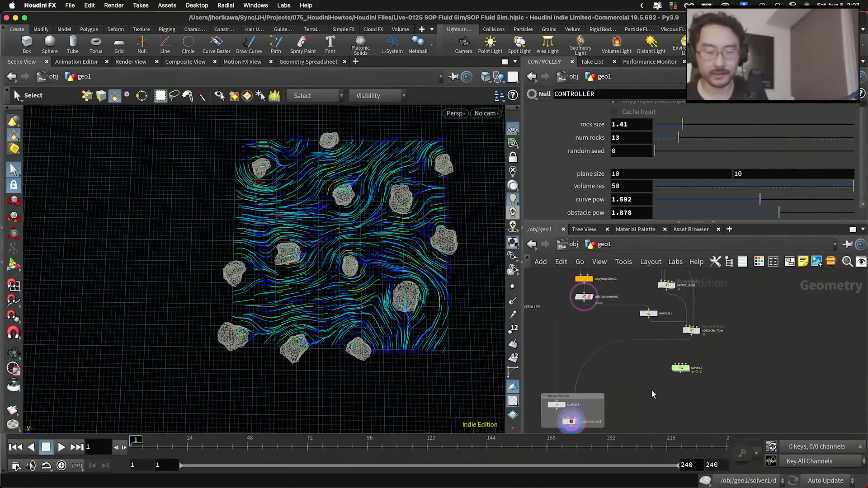
pyautogui.scroll(5, 674, 370)
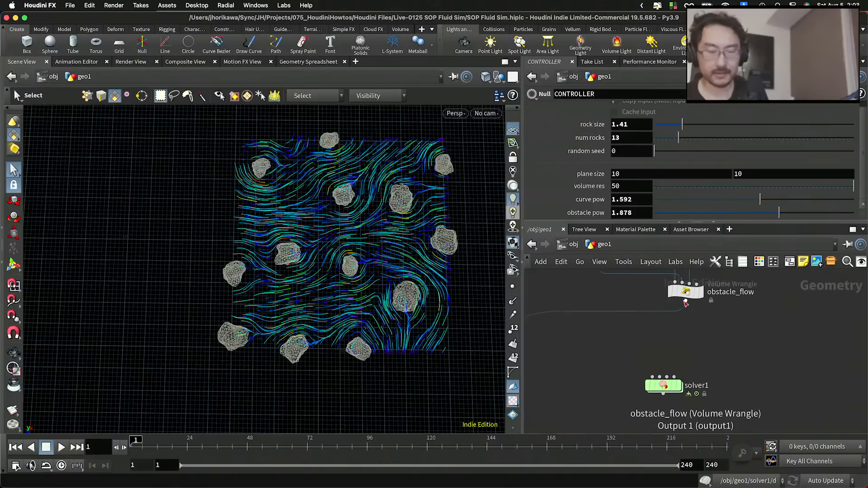
pyautogui.moveTo(686, 300); pyautogui.dragTo(638, 383)
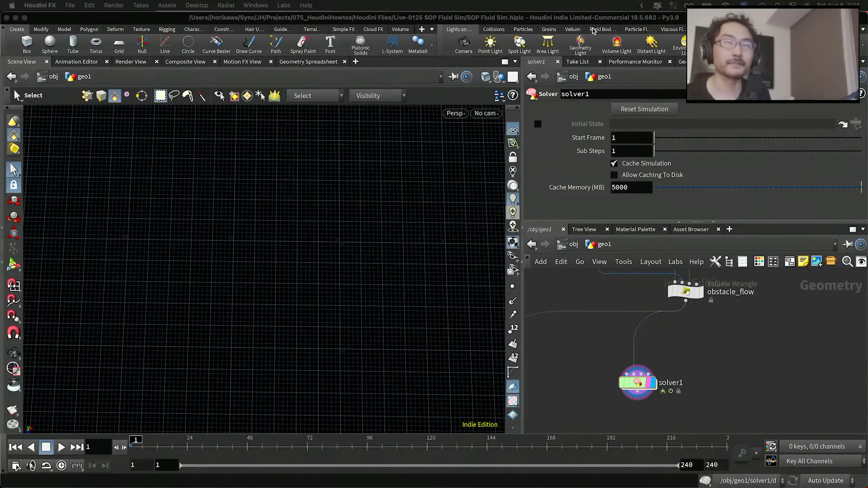
# Display normal1 and attribpromote1 in turn to examine the rock geometry available for the solver.
pyautogui.scroll(-5, 709, 353)
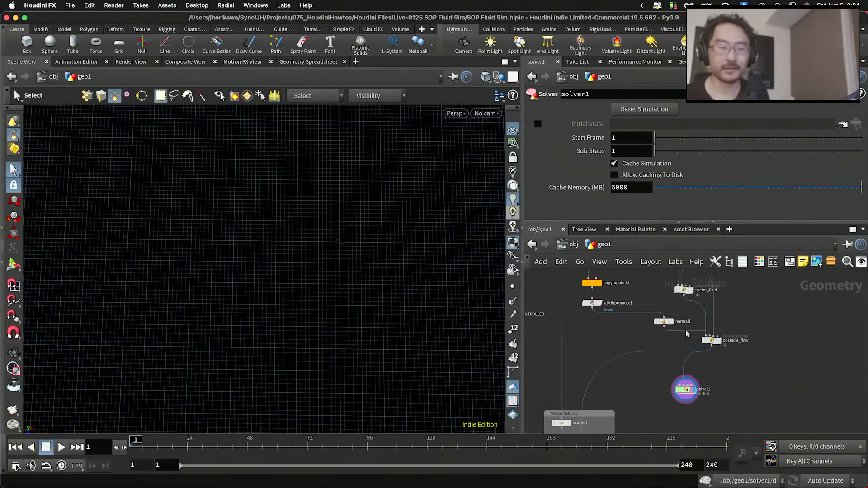
pyautogui.scroll(5, 686, 334)
pyautogui.click(671, 315)
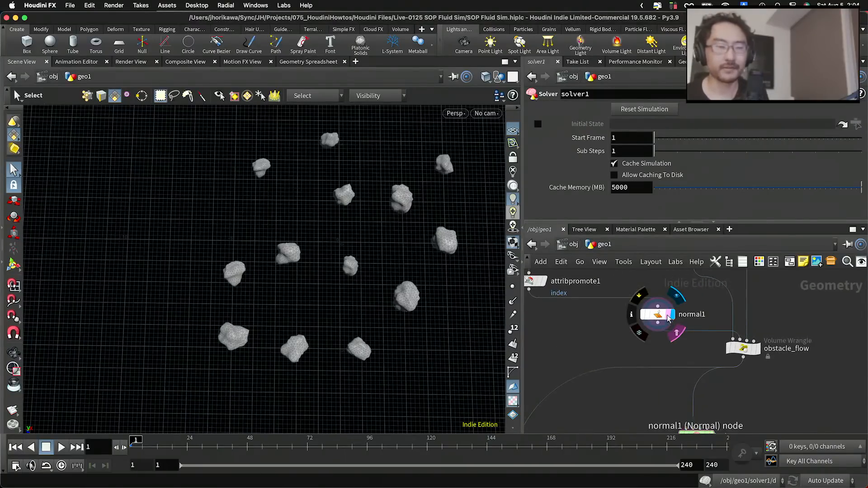
pyautogui.scroll(-5, 669, 319)
pyautogui.moveTo(610, 319); pyautogui.dragTo(630, 333, button='middle')
pyautogui.scroll(5, 630, 333)
pyautogui.click(625, 302)
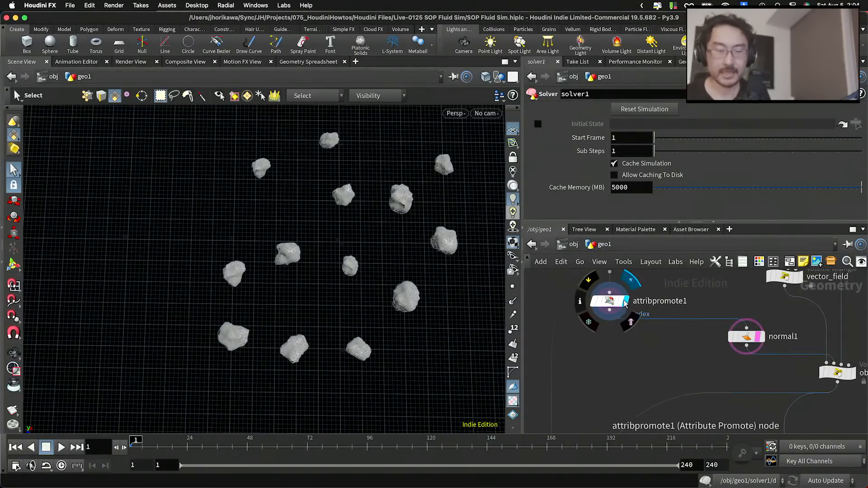
pyautogui.scroll(-5, 625, 303)
pyautogui.moveTo(655, 289); pyautogui.dragTo(670, 345, button='middle')
pyautogui.scroll(2, 670, 344)
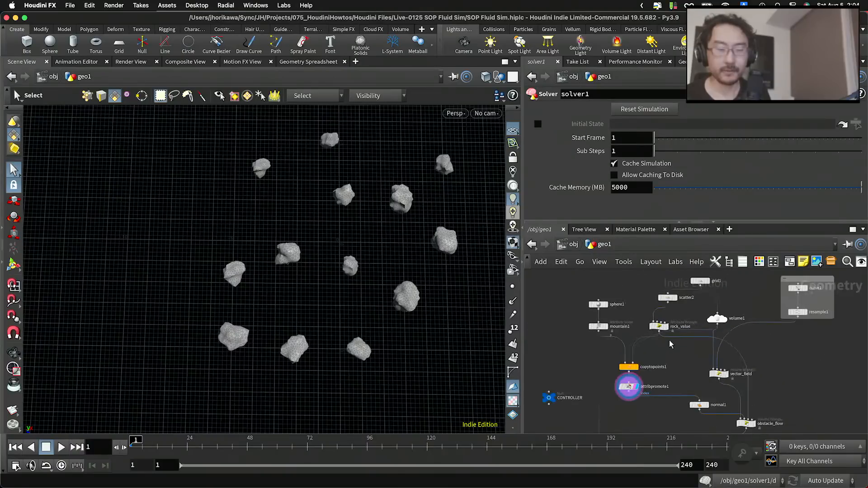
# Display grid1 and create a Scatter node in the geo1 network.
pyautogui.scroll(5, 705, 294)
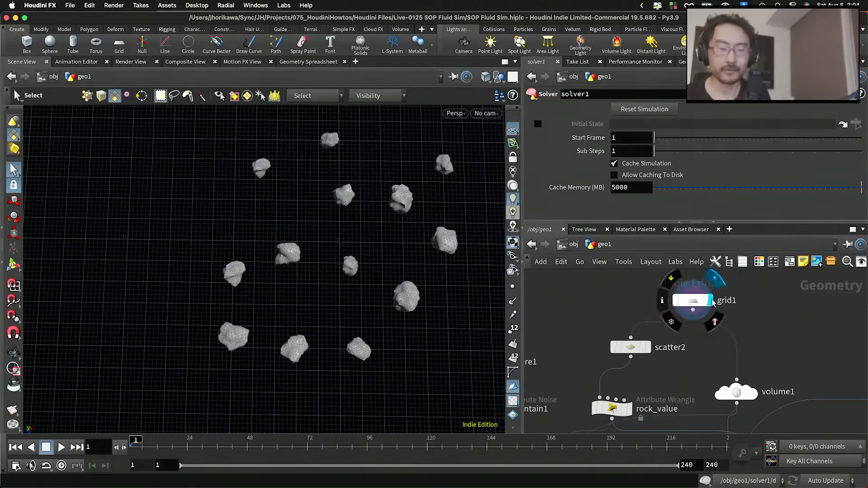
pyautogui.click(713, 303)
pyautogui.moveTo(694, 302); pyautogui.dragTo(690, 288)
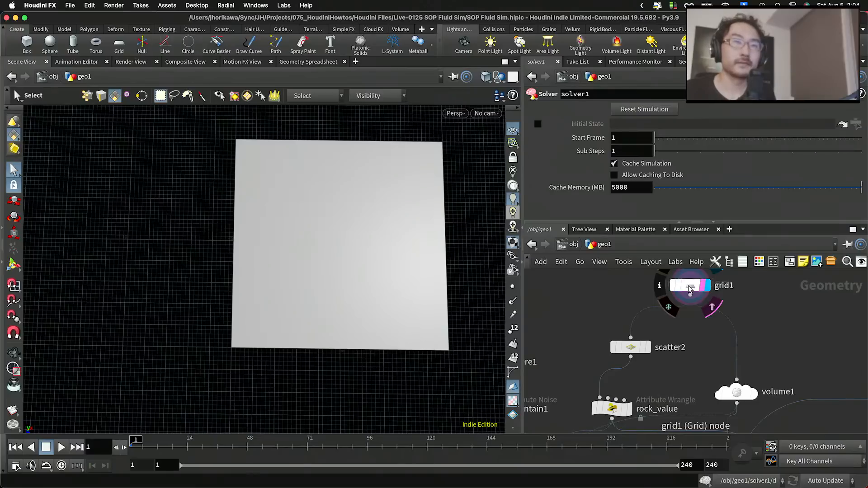
pyautogui.scroll(-6, 707, 334)
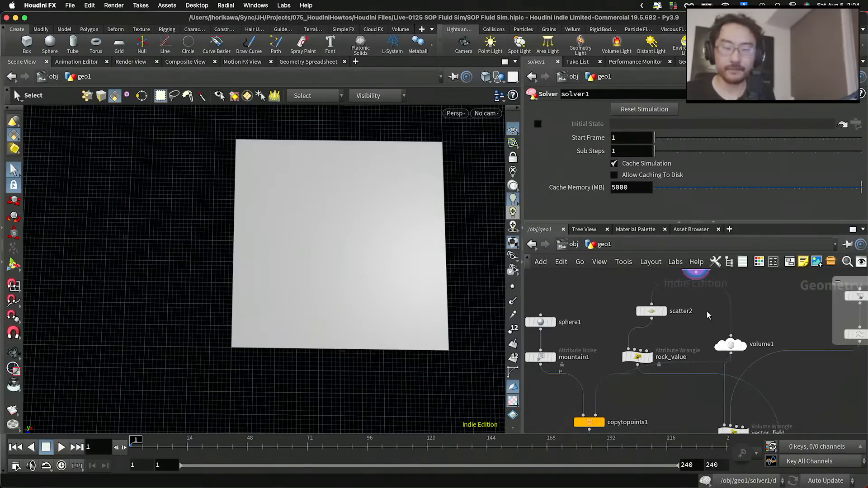
pyautogui.scroll(5, 695, 308)
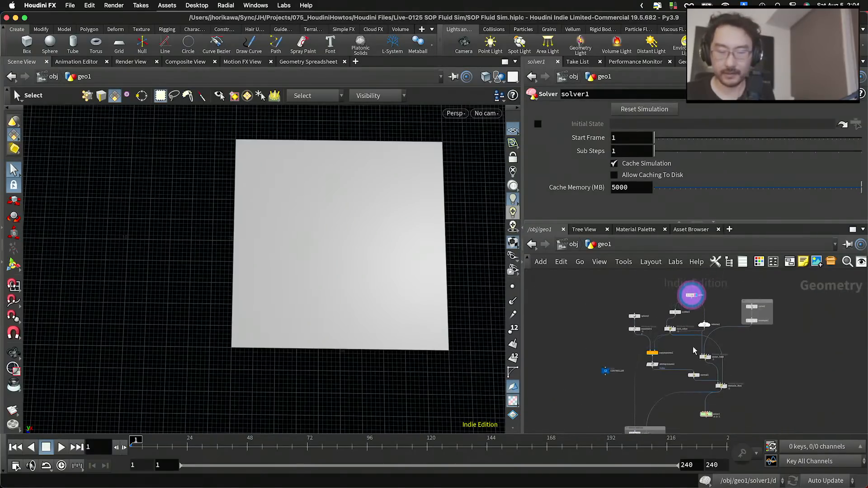
pyautogui.press('Tab')
pyautogui.write('sca')
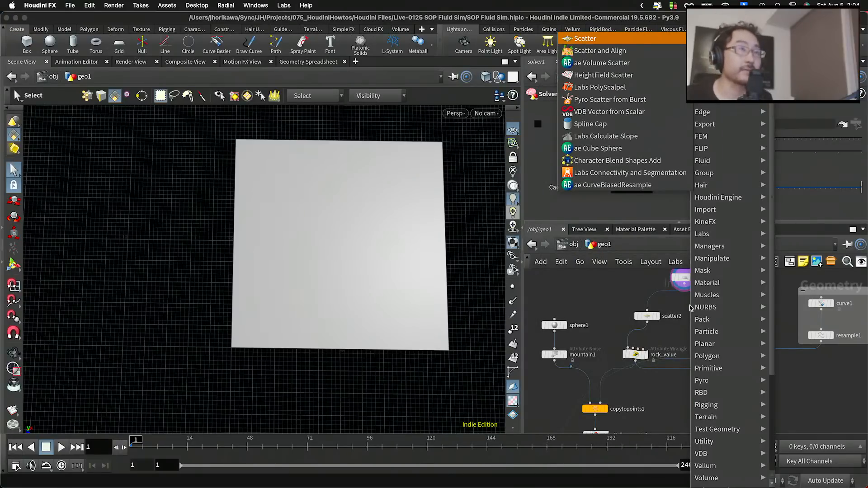
pyautogui.press('Return')
# Connect grid1 to scatter3, place scatter3 beside solver1 and display its points.
pyautogui.scroll(-4, 691, 310)
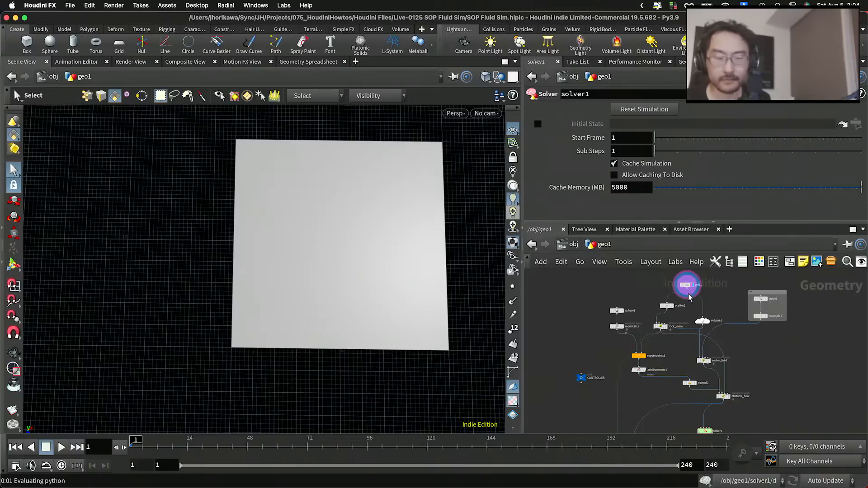
pyautogui.scroll(3, 688, 291)
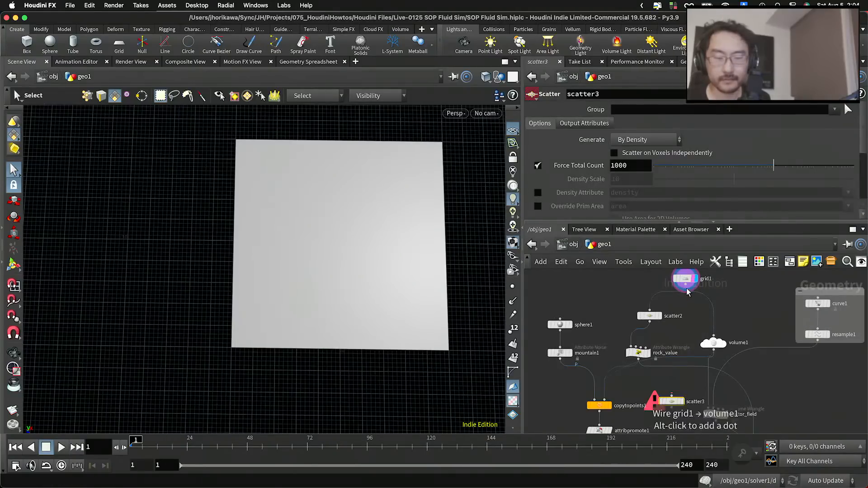
pyautogui.click(673, 403)
pyautogui.moveTo(674, 407); pyautogui.dragTo(695, 354)
pyautogui.click(695, 354)
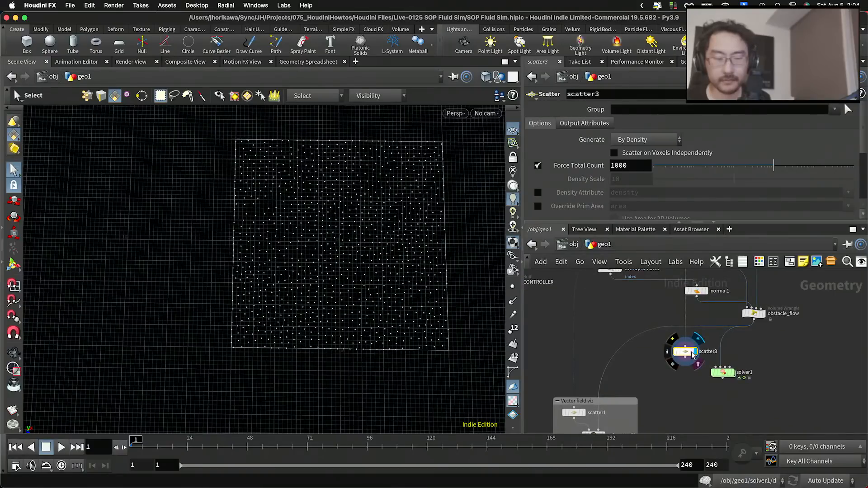
# Reduce scatter3's Force Total Count to 102 and disable Relax Iterations.
pyautogui.moveTo(700, 171); pyautogui.dragTo(734, 166)
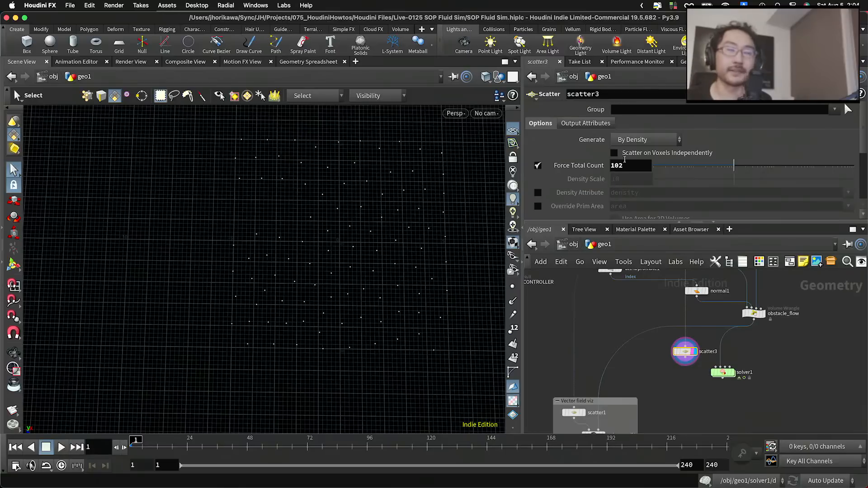
pyautogui.scroll(-5, 598, 154)
pyautogui.click(537, 181)
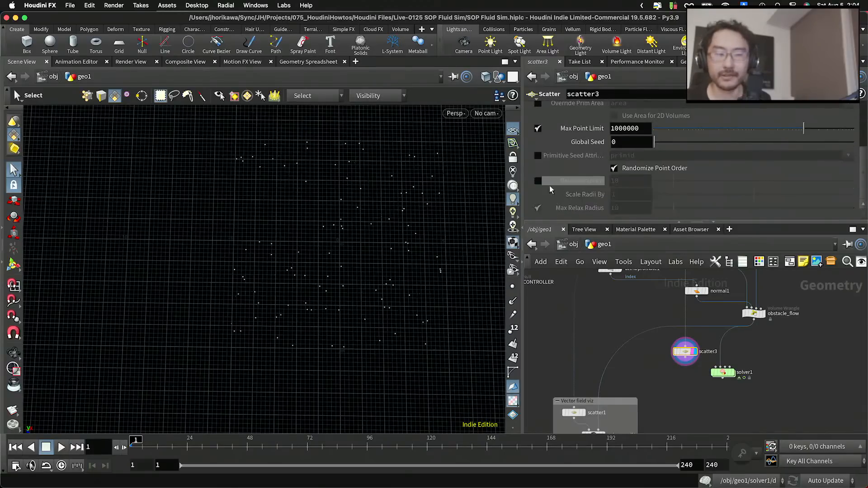
pyautogui.click(538, 181)
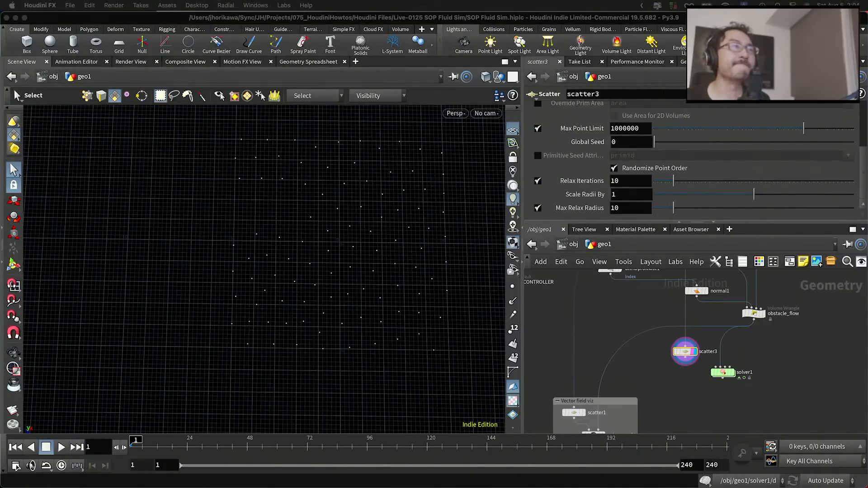
pyautogui.click(537, 182)
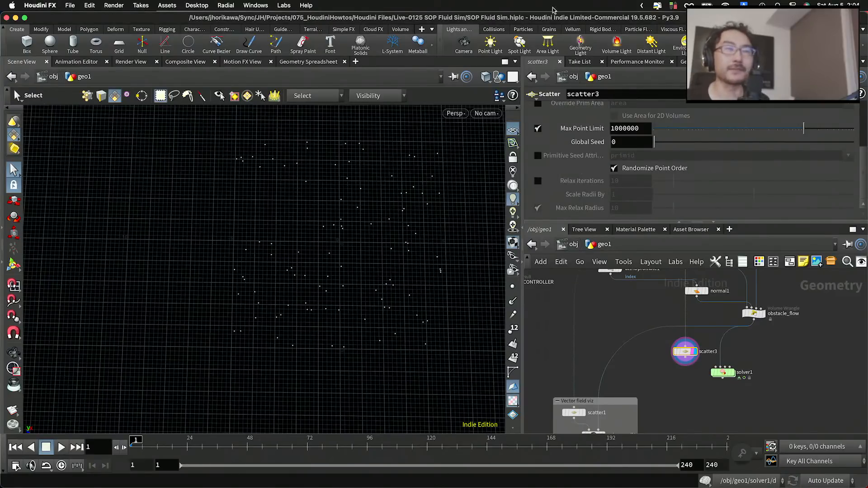
pyautogui.scroll(3, 678, 353)
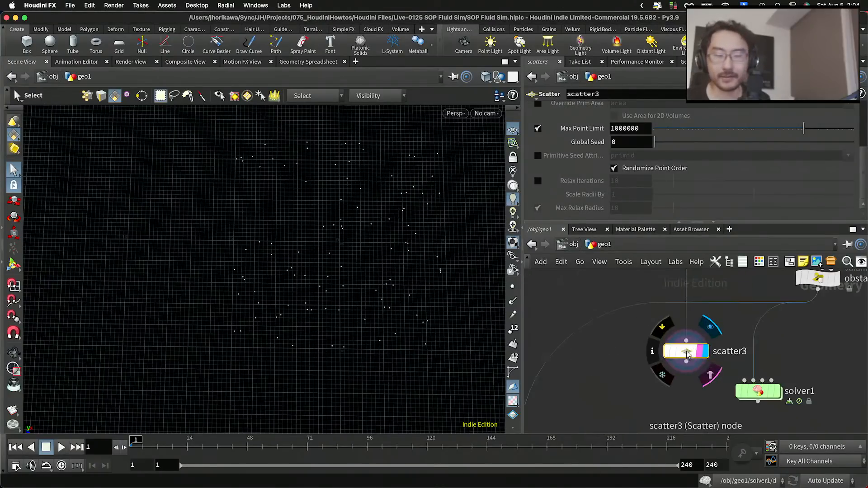
pyautogui.moveTo(688, 355); pyautogui.dragTo(680, 349)
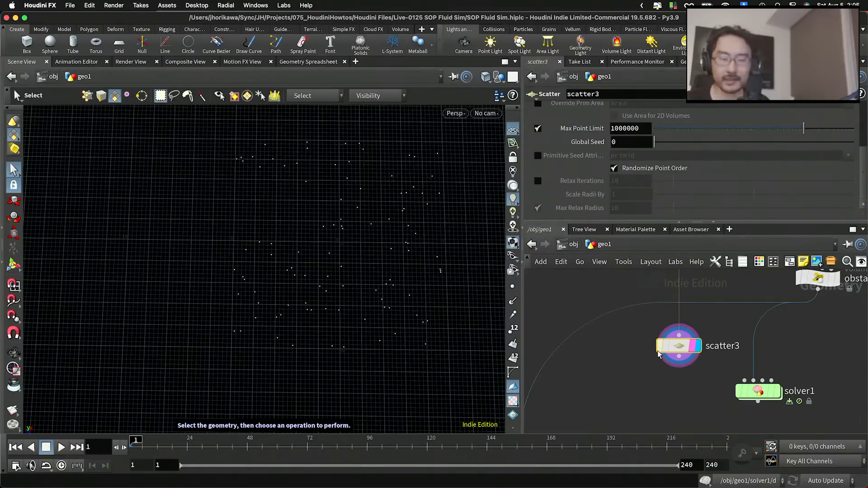
# Add a Point Wrangle directly below scatter3.
pyautogui.moveTo(660, 348)
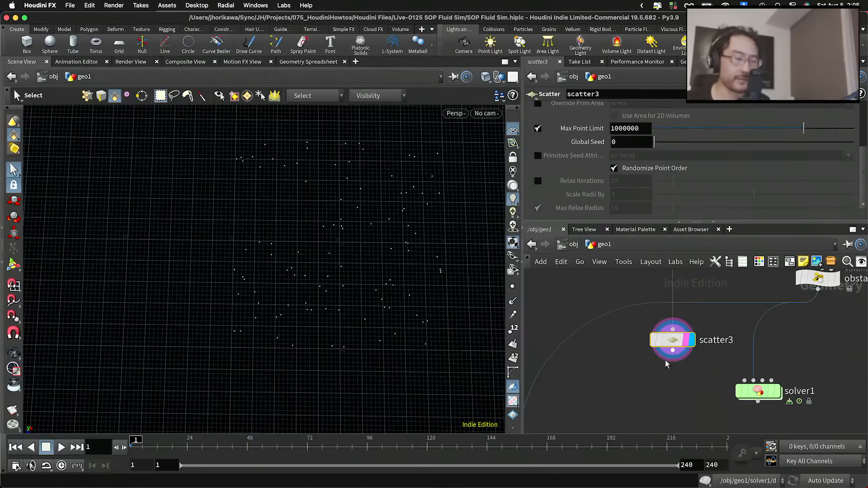
pyautogui.press('Tab')
pyautogui.moveTo(696, 382)
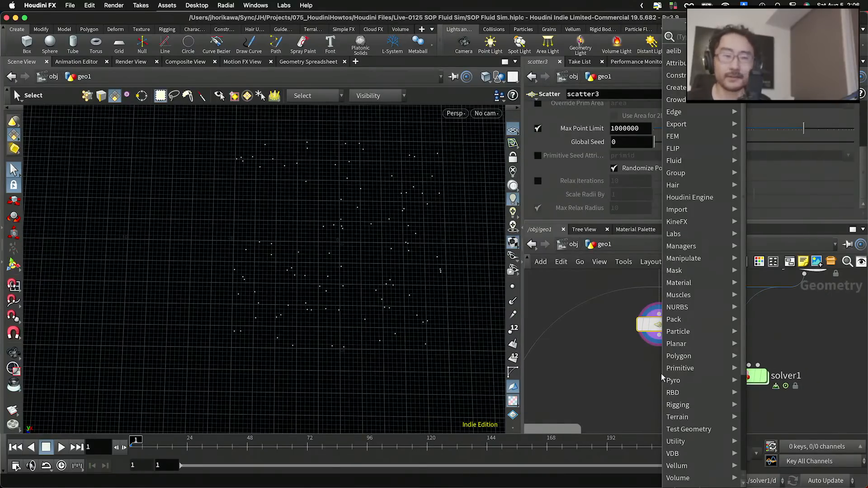
pyautogui.press('Escape')
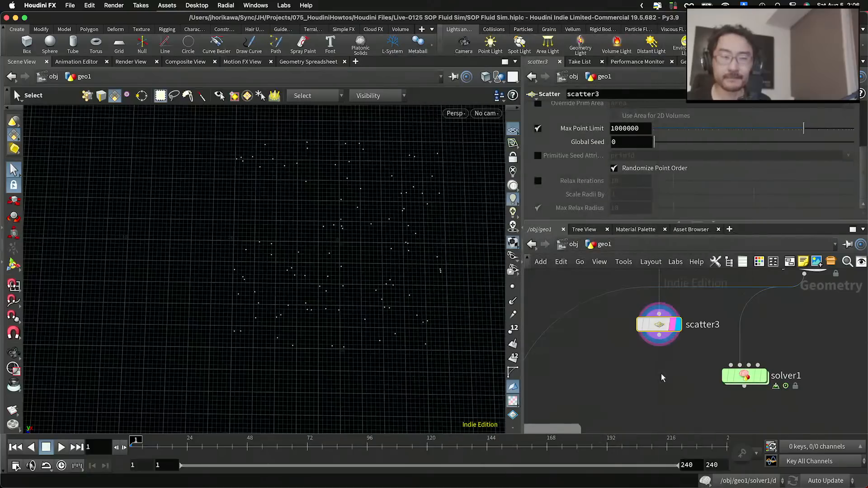
pyautogui.press('Escape')
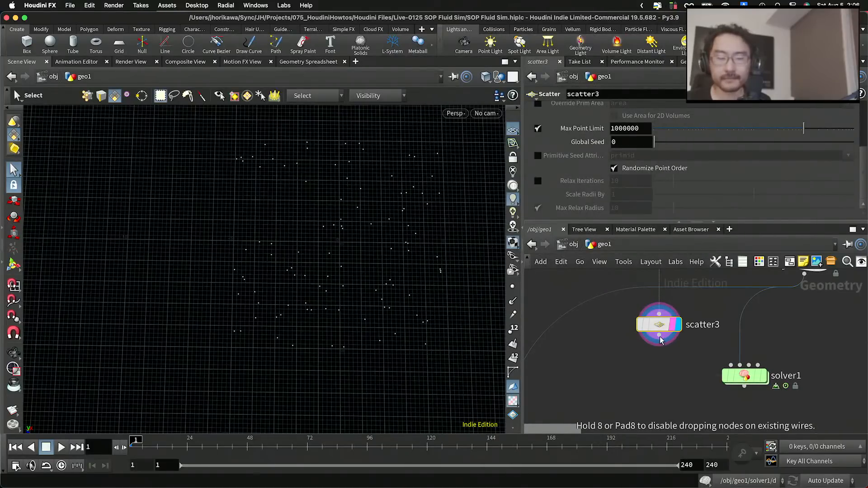
pyautogui.click(661, 340)
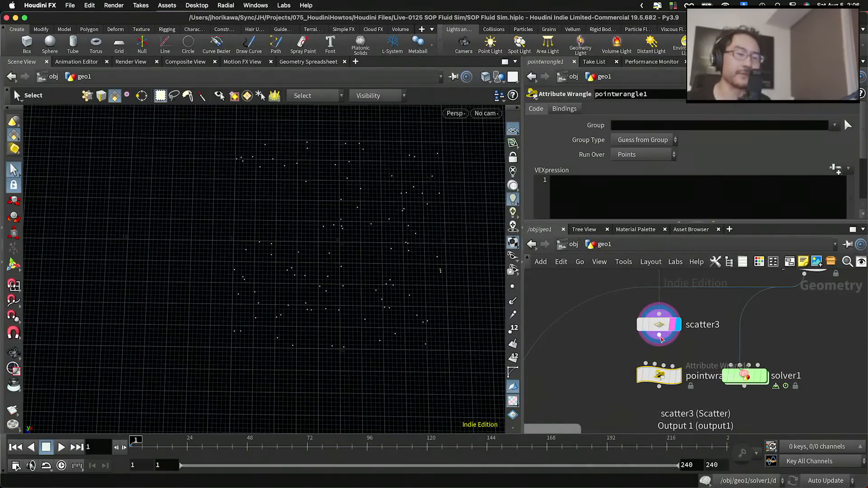
# Move solver1 clear of the new wrangle, then connect scatter3 to pointwrangle1's first input and display pointwrangle1.
pyautogui.moveTo(827, 269); pyautogui.dragTo(805, 336, button='middle')
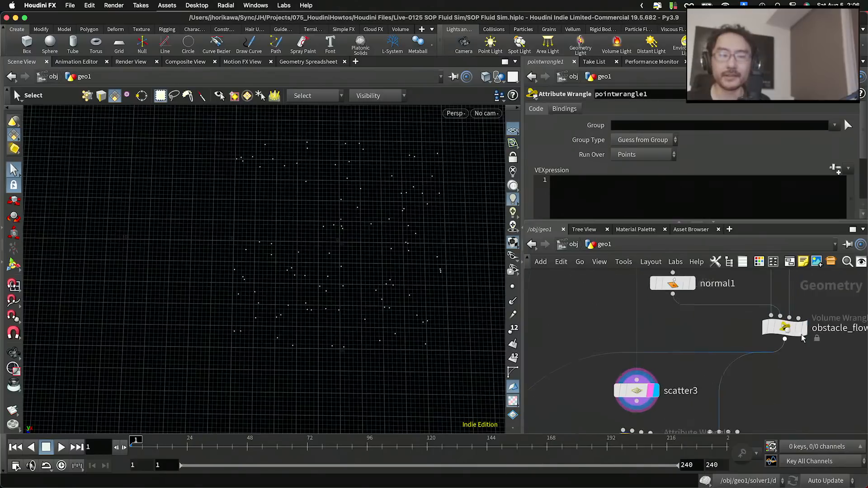
pyautogui.click(808, 334)
pyautogui.moveTo(805, 385); pyautogui.dragTo(810, 290, button='middle')
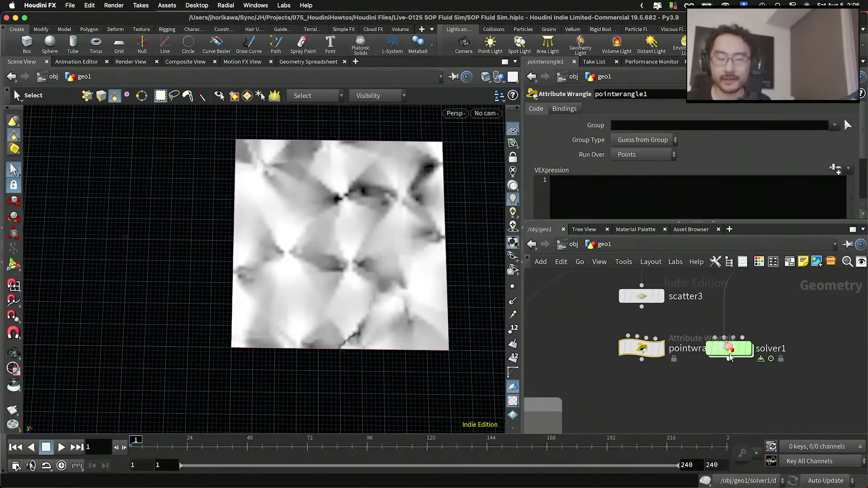
pyautogui.click(630, 337)
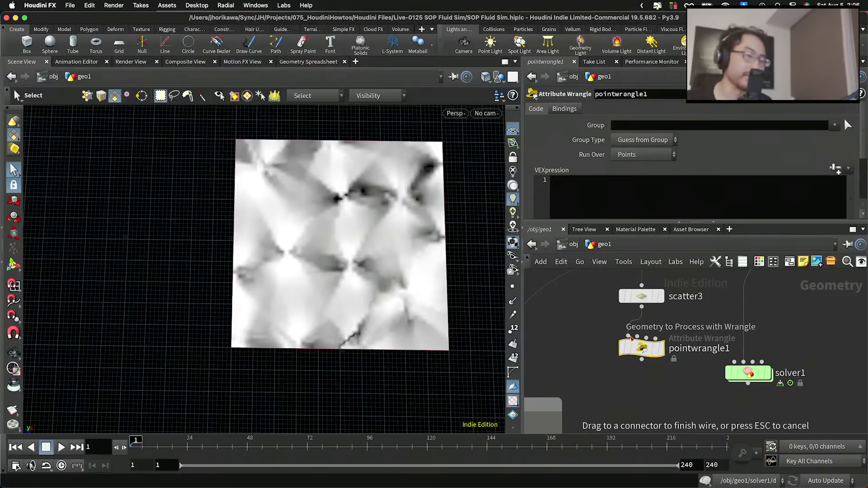
pyautogui.click(632, 339)
pyautogui.press('r')
pyautogui.moveTo(642, 351); pyautogui.dragTo(642, 344)
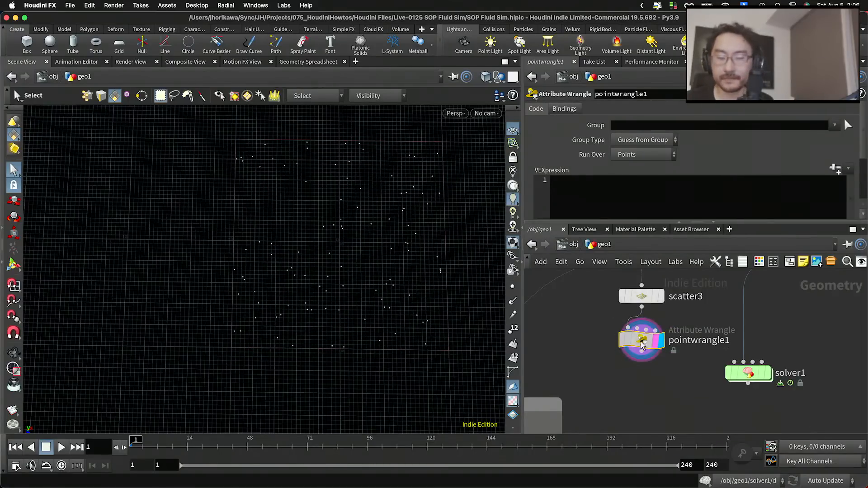
# Rename pointwrangle1 as life.
pyautogui.doubleClick(684, 342)
pyautogui.write('life')
pyautogui.press('Return')
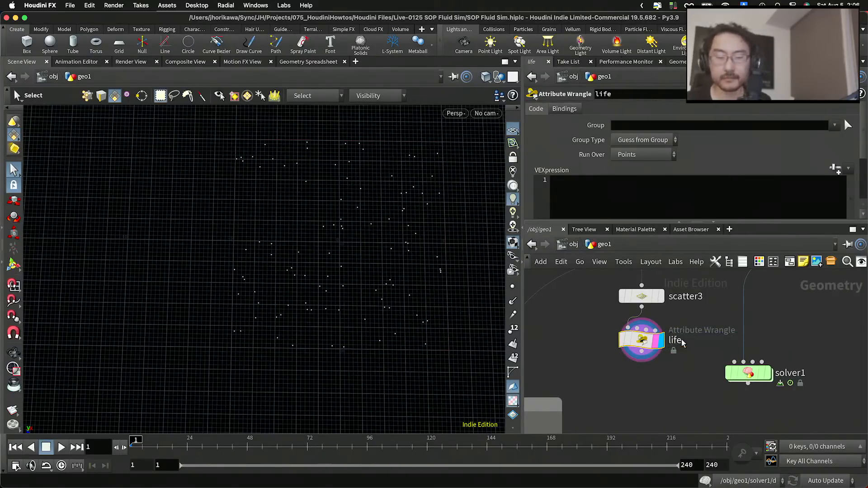
# Enter the VEX expression i@life = rand(@P) * chi("maxlife"); in the life wrangle.
pyautogui.click(643, 186)
pyautogui.write('i@')
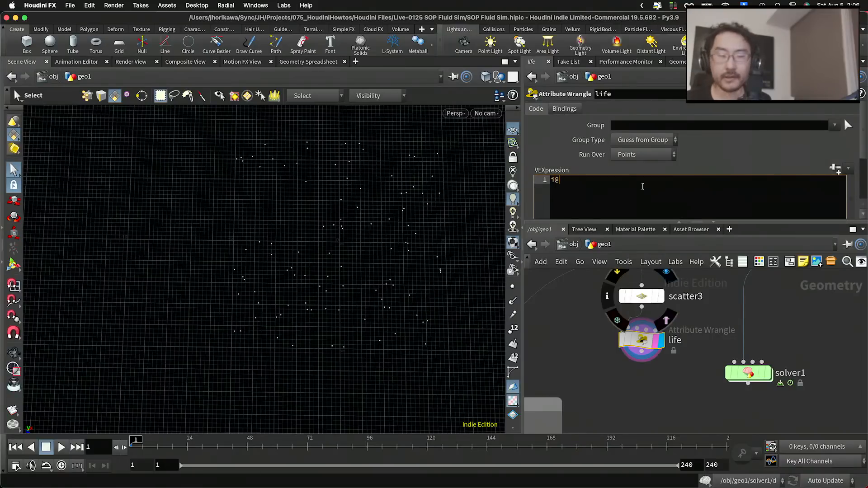
pyautogui.write('life')
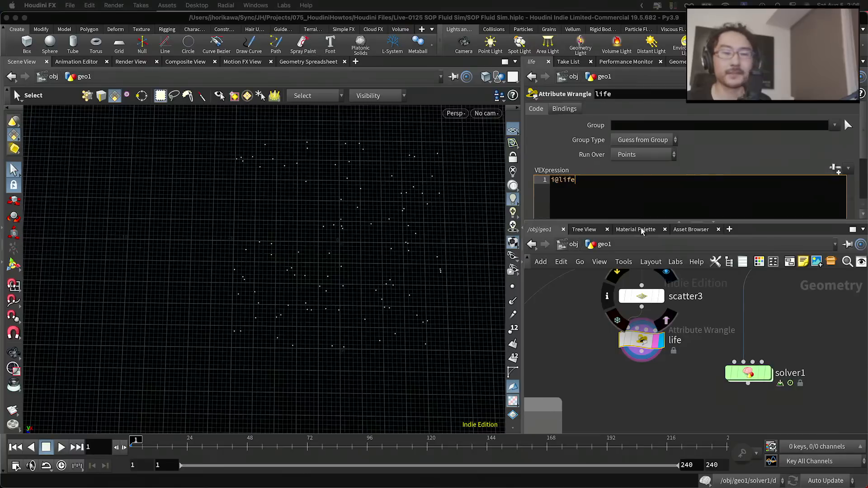
pyautogui.click(631, 209)
pyautogui.write('= rand(')
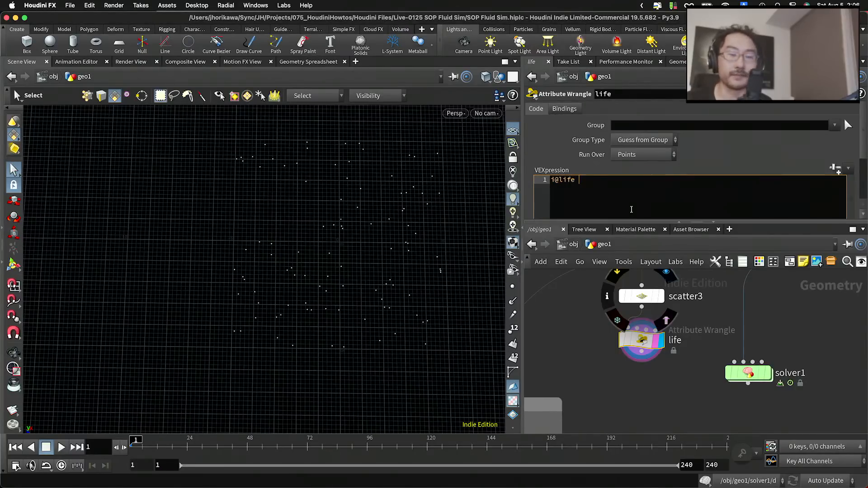
pyautogui.write(')')
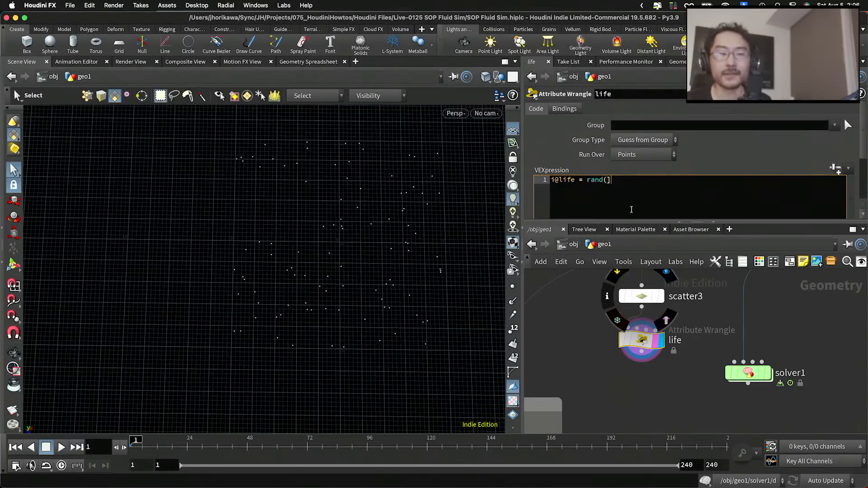
pyautogui.write('@P')
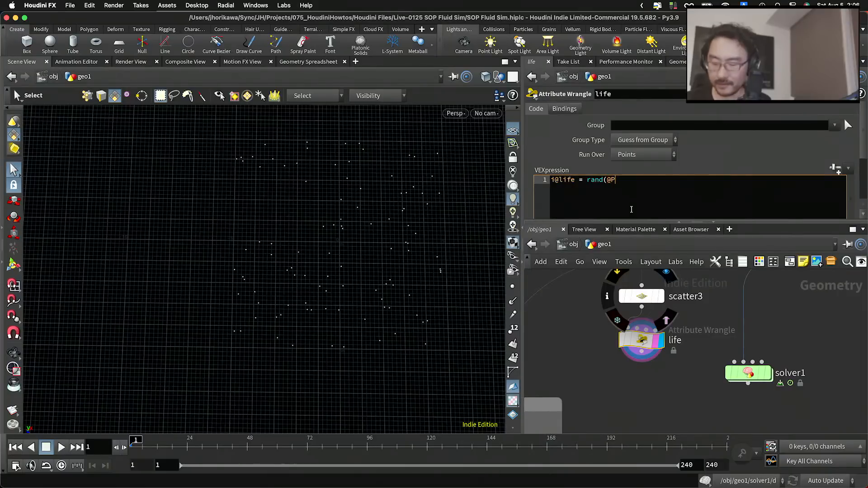
pyautogui.write(' * ')
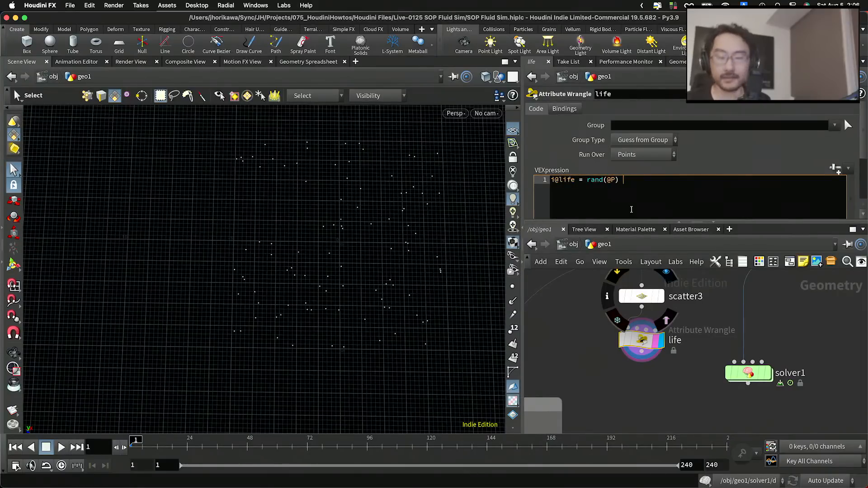
pyautogui.write('* chi(@')
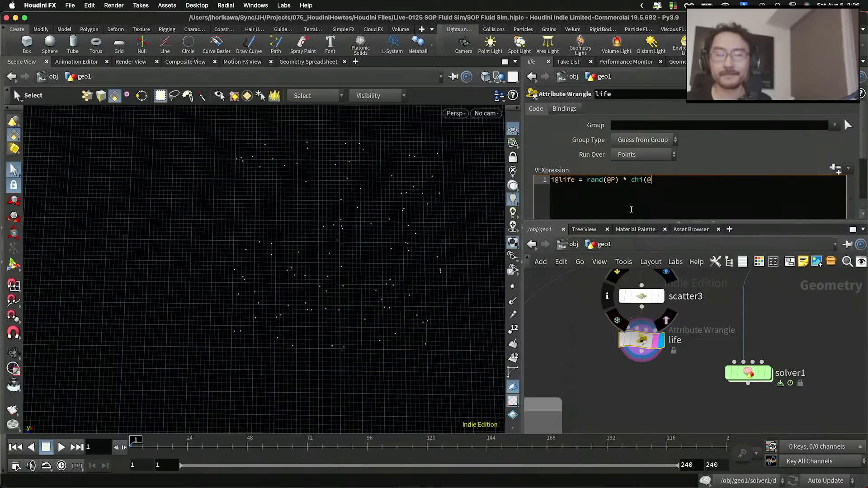
pyautogui.press('BackSpace')
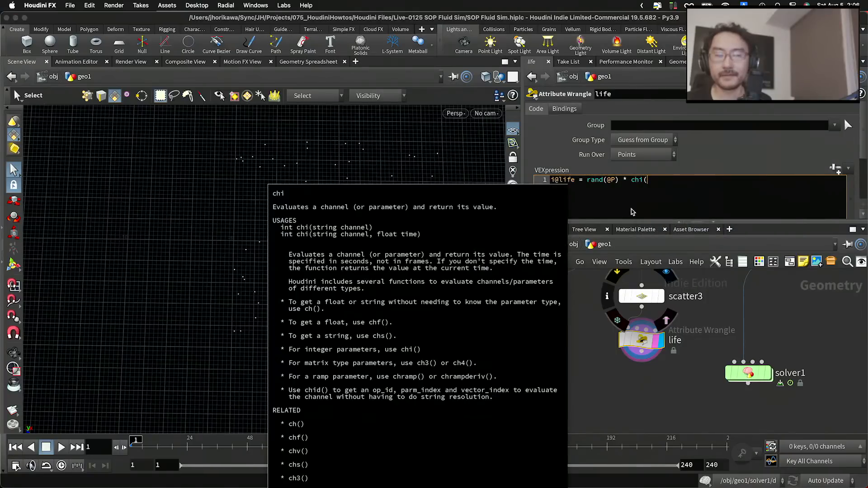
pyautogui.write('"maxf')
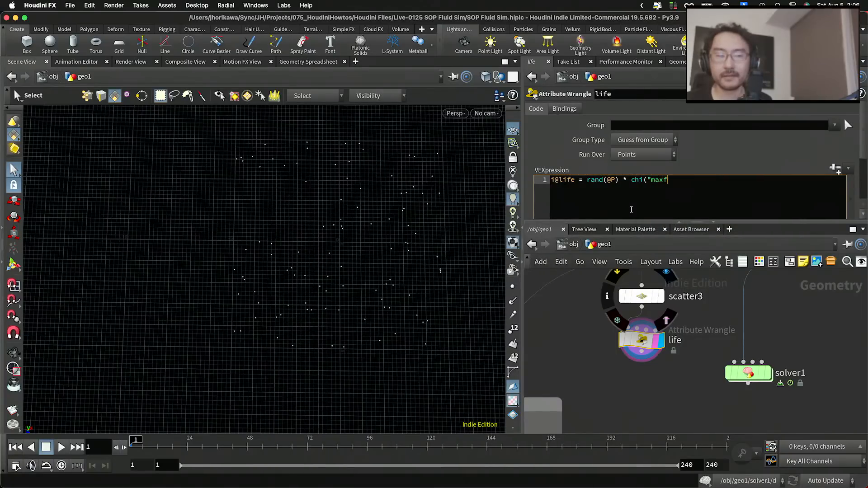
pyautogui.press('BackSpace')
pyautogui.write('life')
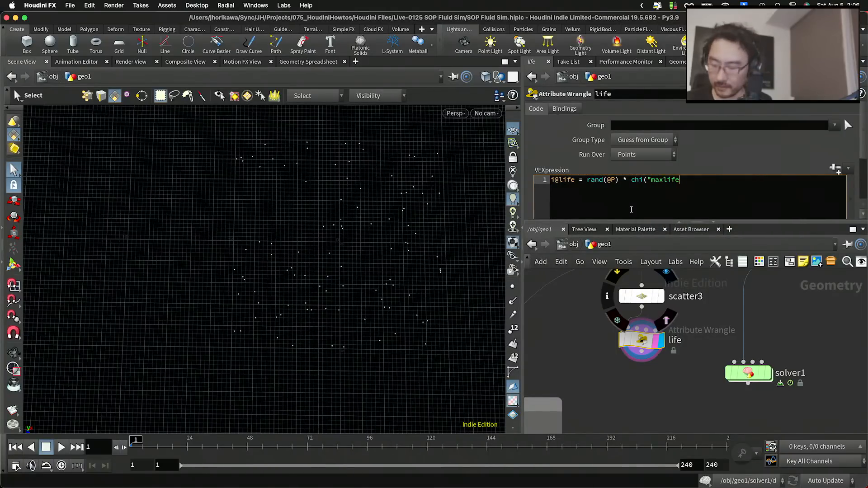
pyautogui.write('");')
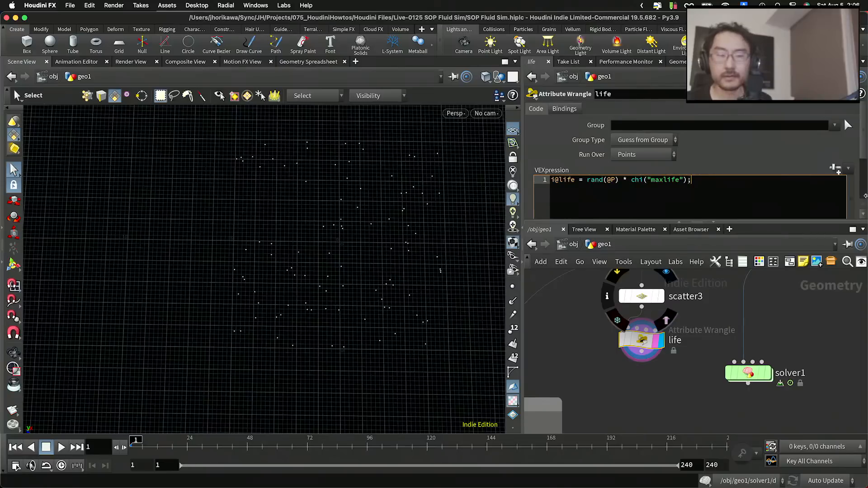
# Create the Maxlife parameter from the life wrangle's code and set it to 50.
pyautogui.scroll(-3, 854, 154)
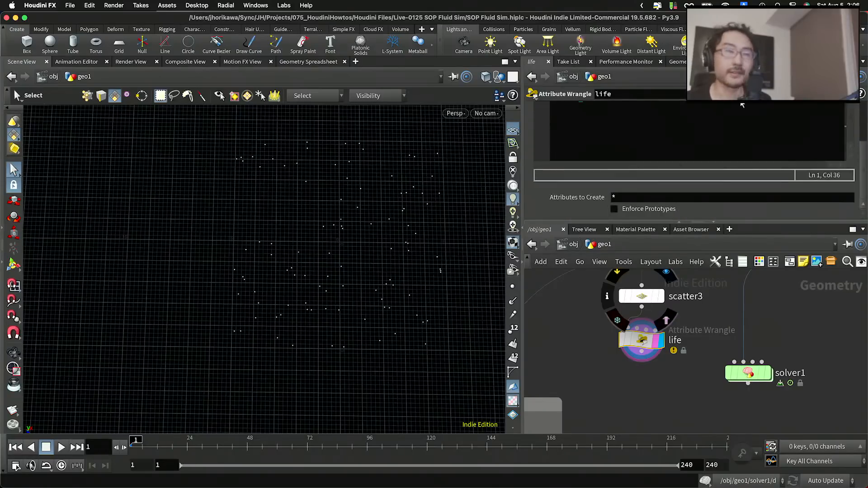
pyautogui.scroll(3, 800, 145)
pyautogui.click(838, 143)
pyautogui.scroll(-5, 854, 138)
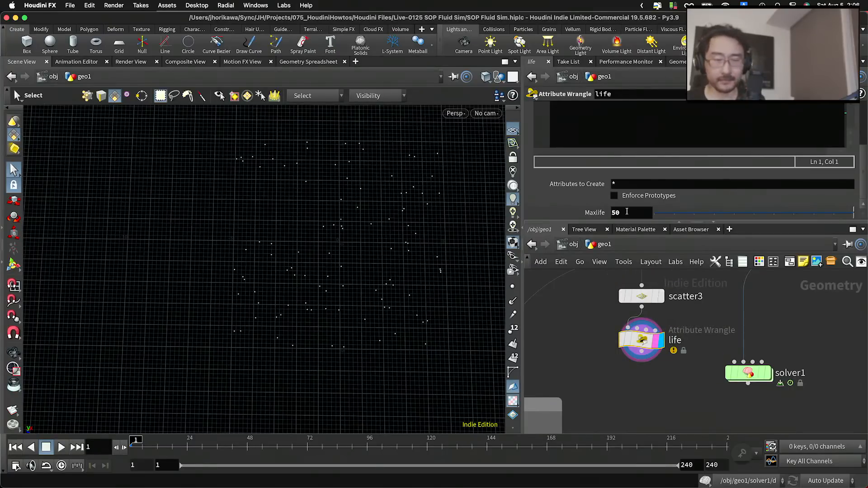
pyautogui.scroll(5, 627, 212)
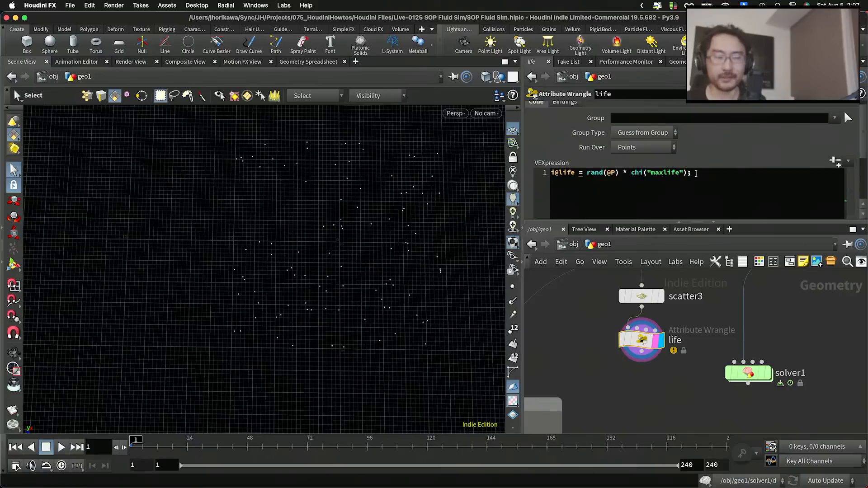
pyautogui.moveTo(696, 174); pyautogui.dragTo(588, 172)
pyautogui.click(589, 172)
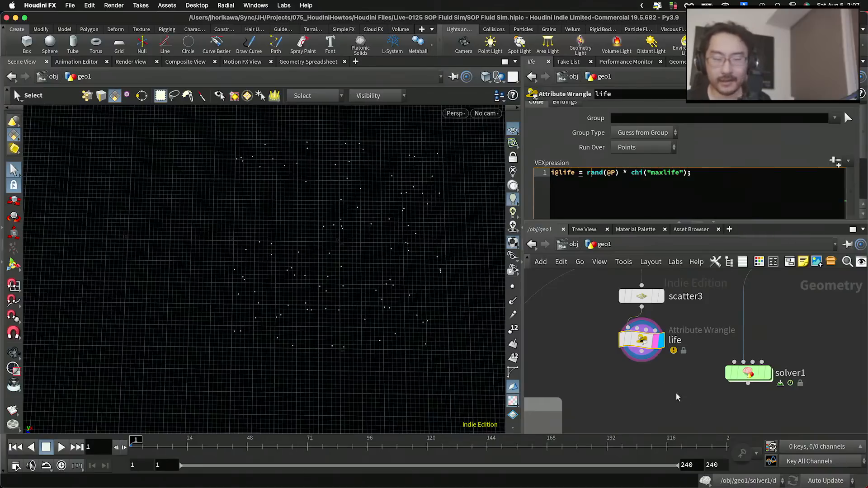
# Connect the life wrangle to solver1's first input and open solver1's inner network.
pyautogui.moveTo(643, 361); pyautogui.dragTo(743, 385)
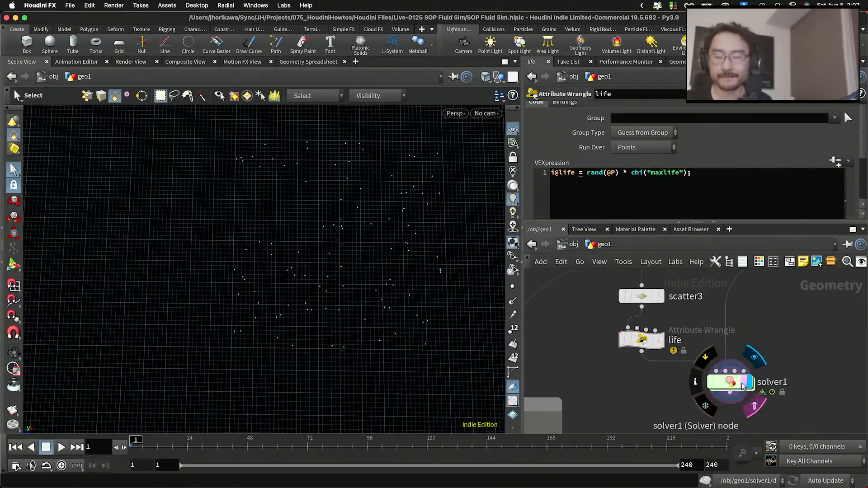
pyautogui.doubleClick(743, 386)
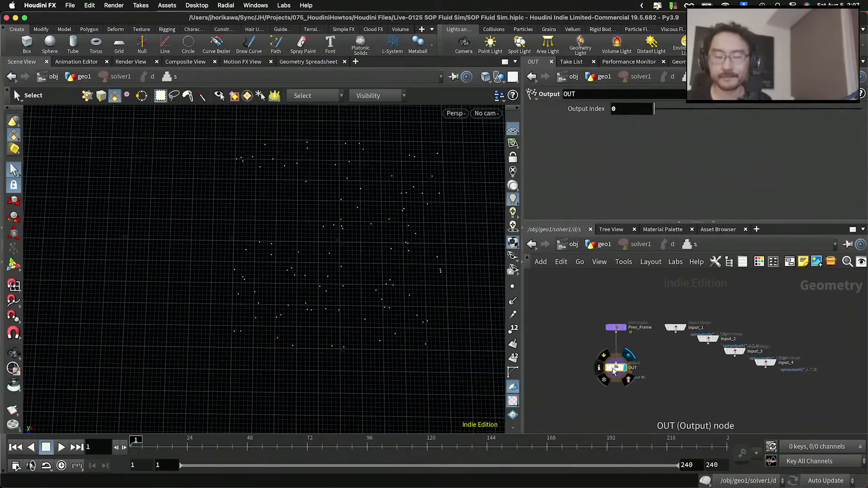
# Move the OUT node farther below Prev_Frame to make room between them.
pyautogui.moveTo(612, 368); pyautogui.dragTo(613, 392)
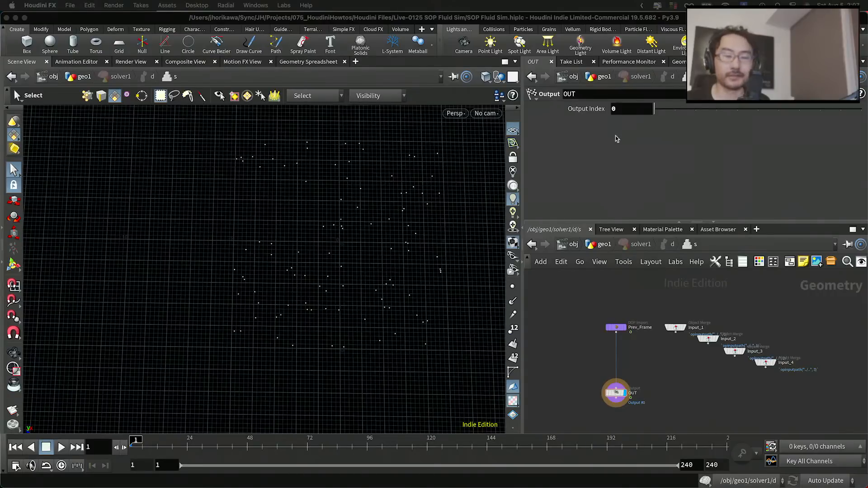
pyautogui.click(659, 362)
pyautogui.scroll(1, 618, 361)
pyautogui.moveTo(618, 362); pyautogui.dragTo(618, 391)
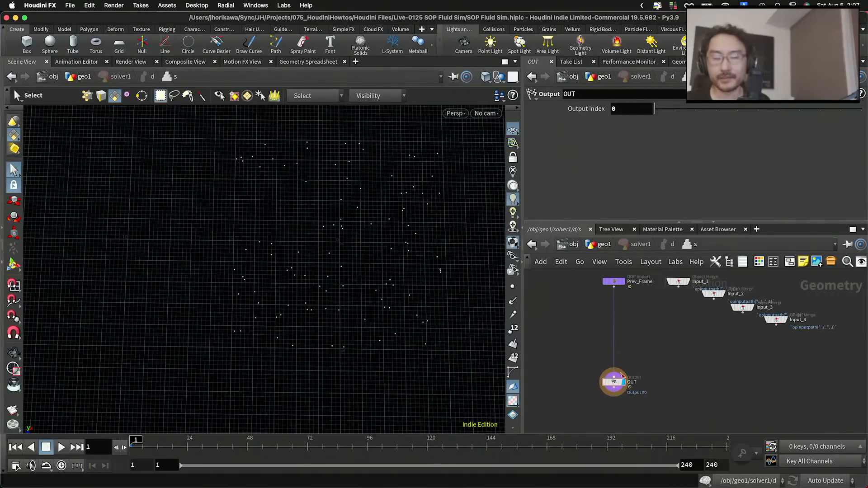
# Insert a Point Wrangle on the wire between Prev_Frame and OUT.
pyautogui.press('Tab')
pyautogui.write('poit')
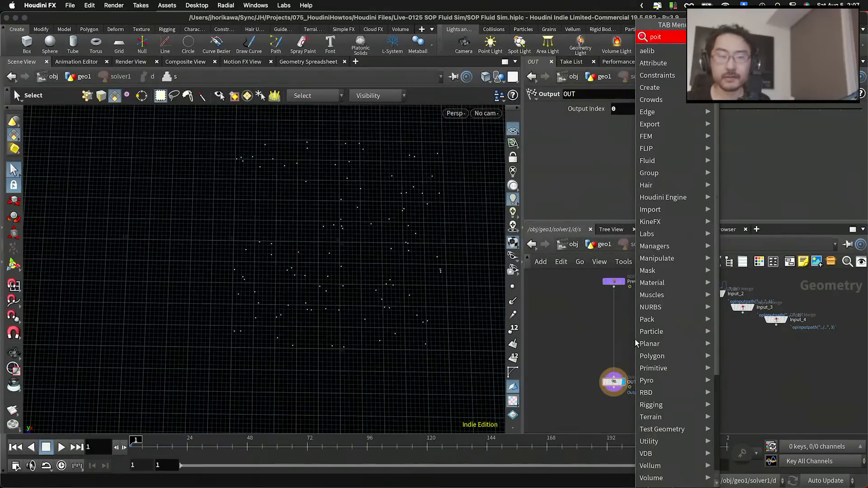
pyautogui.press('Return')
pyautogui.press('Escape')
pyautogui.press('Tab')
pyautogui.write('pointw')
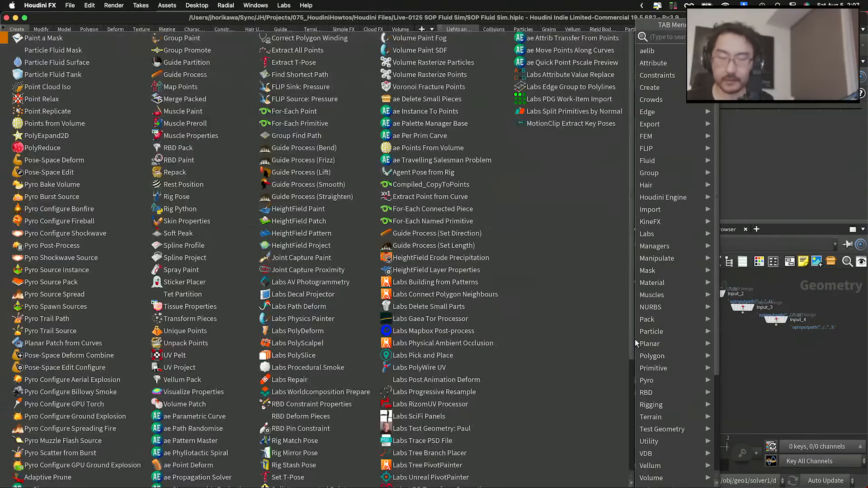
pyautogui.press('Return')
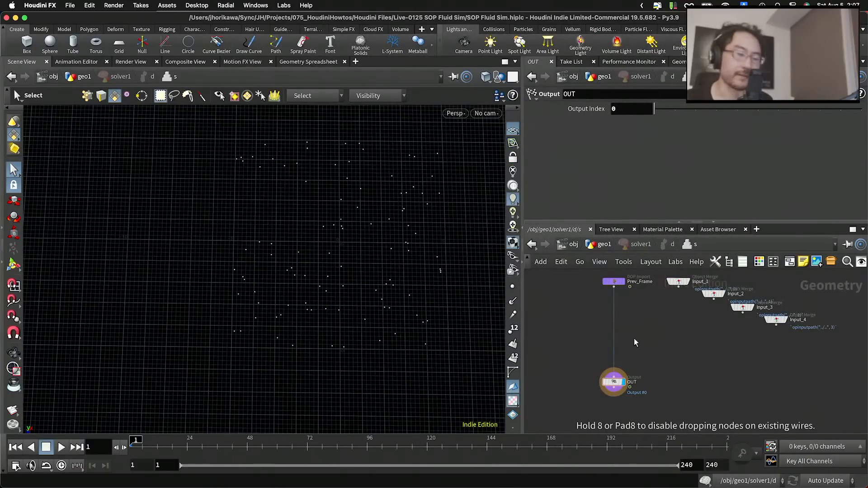
pyautogui.click(635, 342)
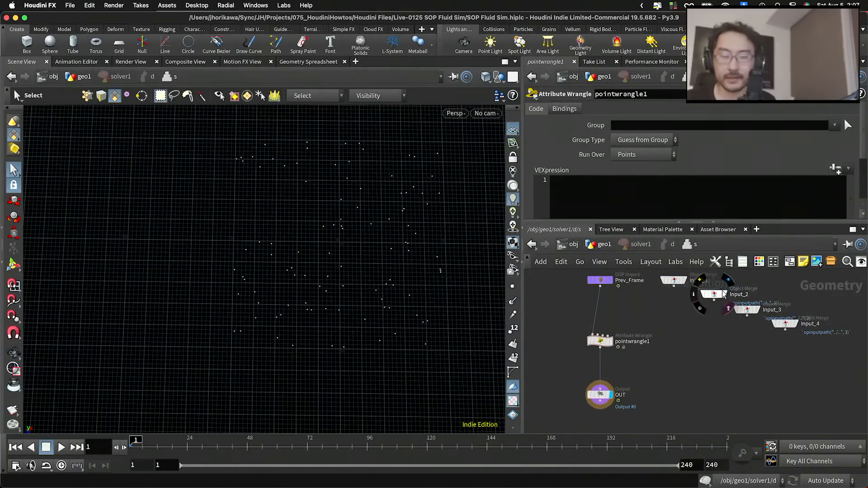
# Space out Prev_Frame and pointwrangle1 with curved network wires, and display pointwrangle1.
pyautogui.moveTo(724, 294)
pyautogui.mouseDown()
pyautogui.moveTo(706, 296)
pyautogui.moveTo(715, 292)
pyautogui.mouseUp()
pyautogui.moveTo(596, 282); pyautogui.dragTo(591, 281)
pyautogui.moveTo(596, 343); pyautogui.dragTo(602, 350)
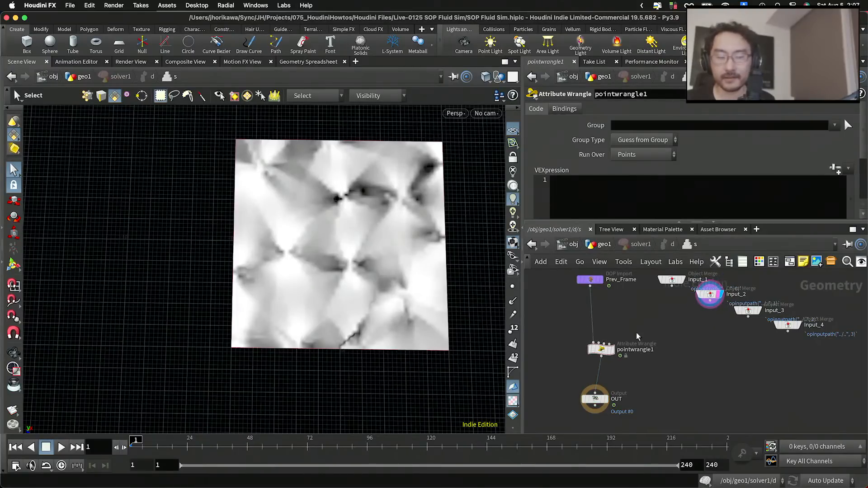
pyautogui.hotkey('shift', 's')
pyautogui.click(611, 350)
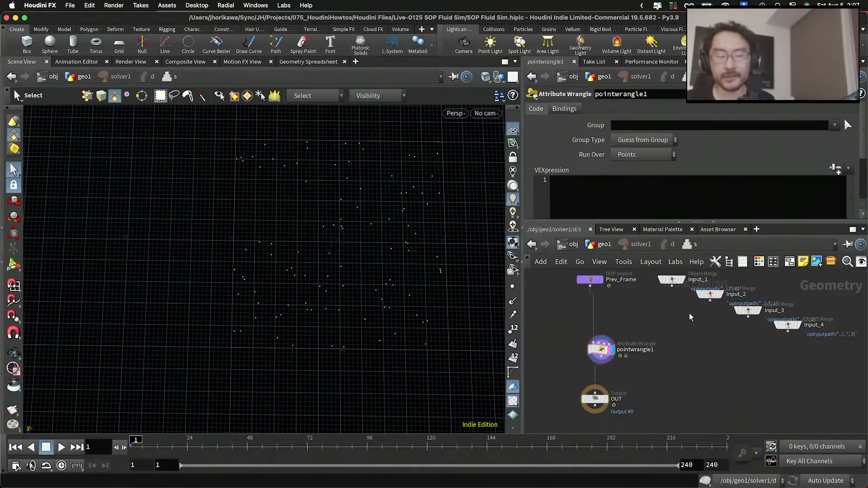
# Connect Input_2 to pointwrangle1's second input and line pointwrangle1 up above OUT.
pyautogui.click(710, 300)
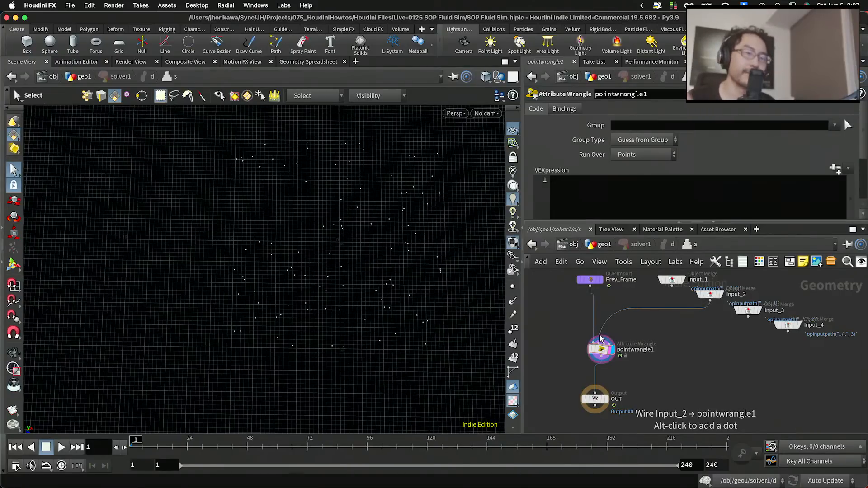
pyautogui.click(601, 338)
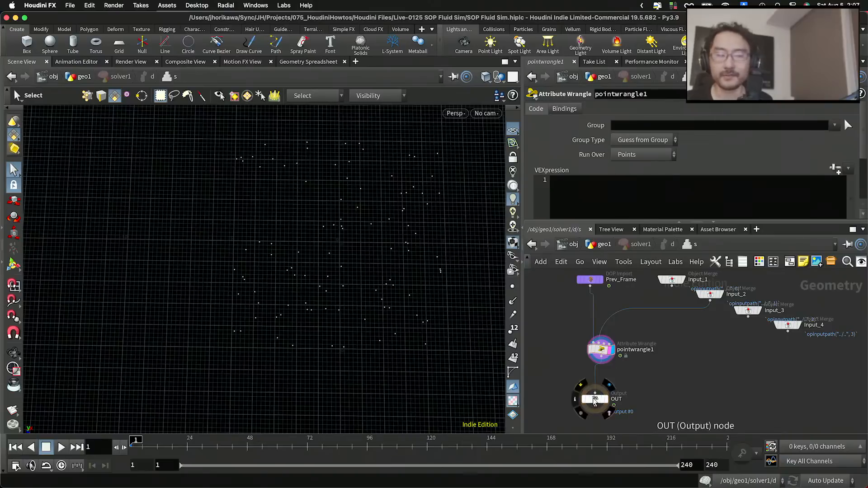
pyautogui.scroll(2, 602, 351)
pyautogui.moveTo(602, 351); pyautogui.dragTo(602, 355)
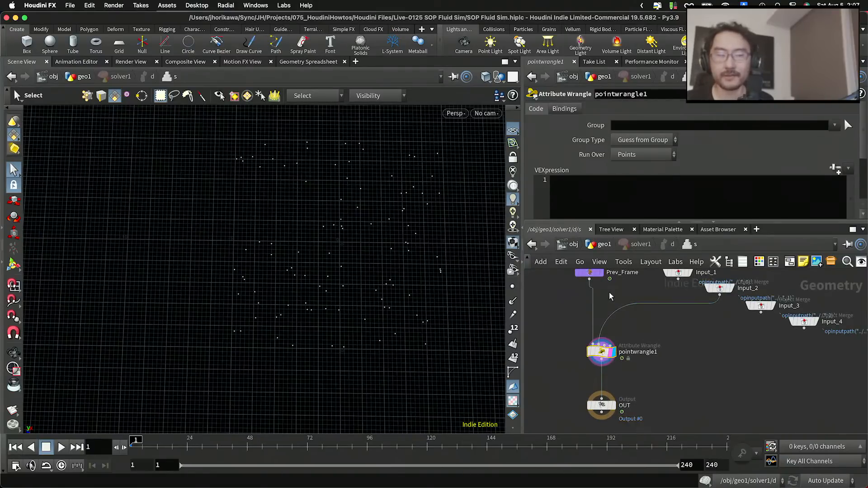
# Write the first VEX line in pointwrangle1: vector vel = volumesamplev(1, "velocity", @P);.
pyautogui.click(616, 201)
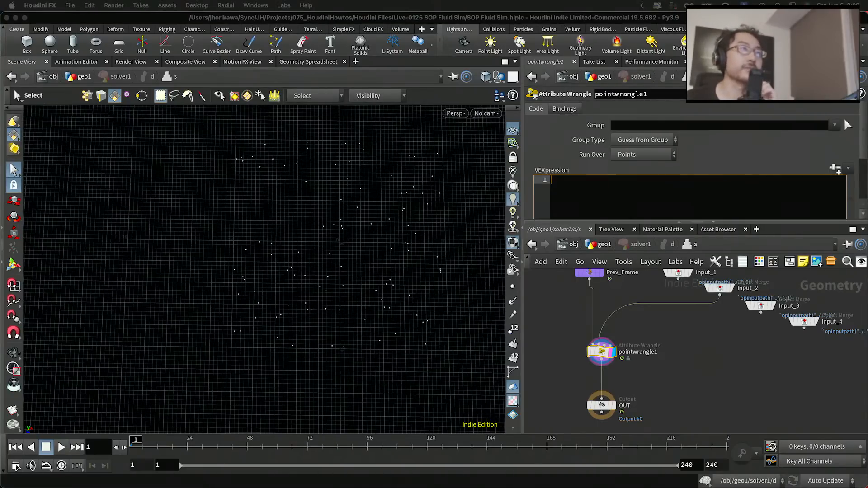
pyautogui.click(636, 201)
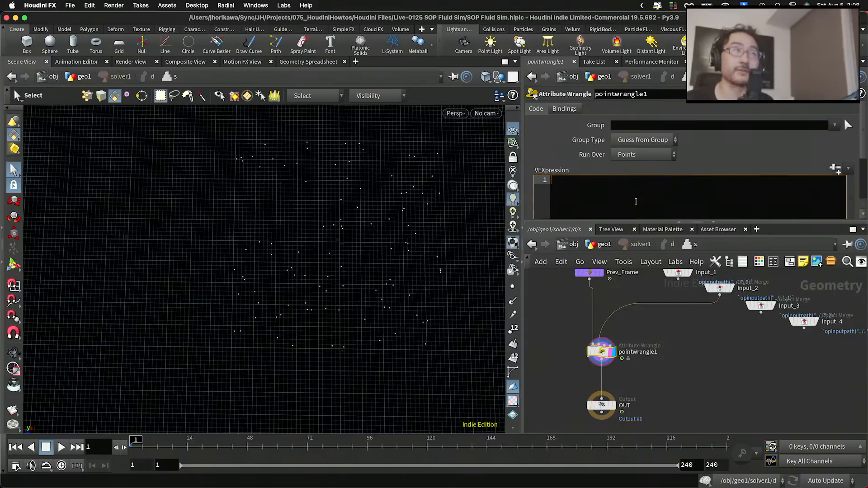
pyautogui.write('volume')
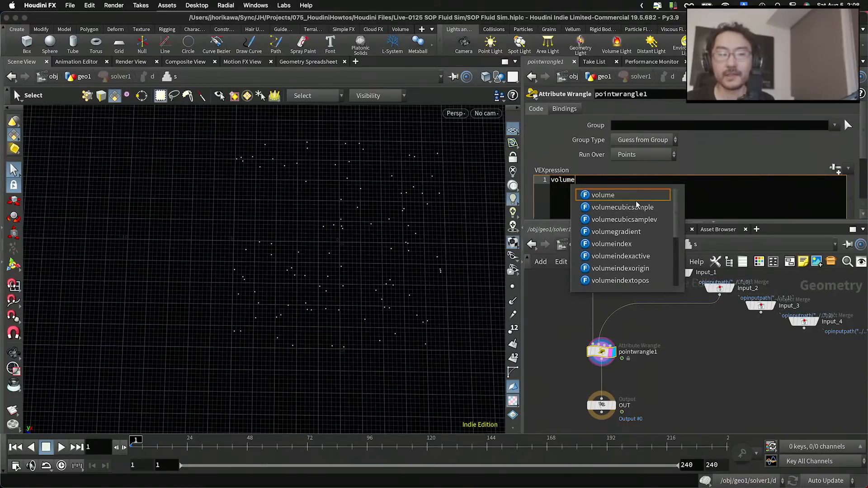
pyautogui.write('samplev')
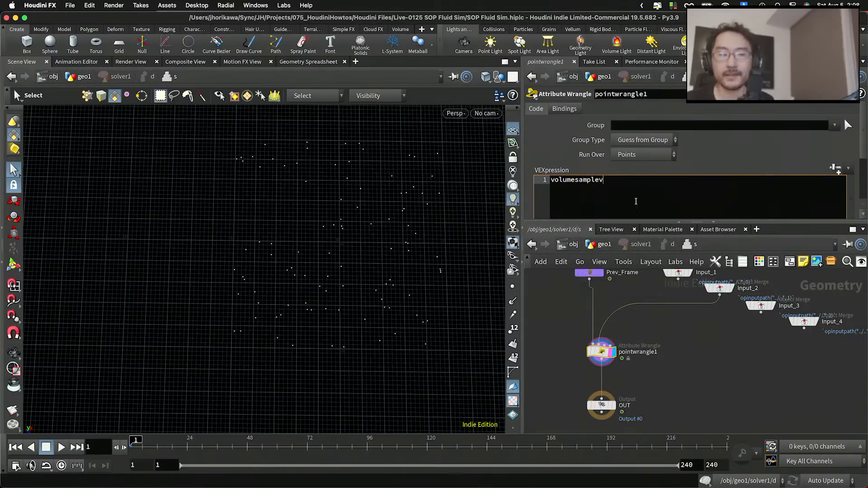
pyautogui.write('(1, ')
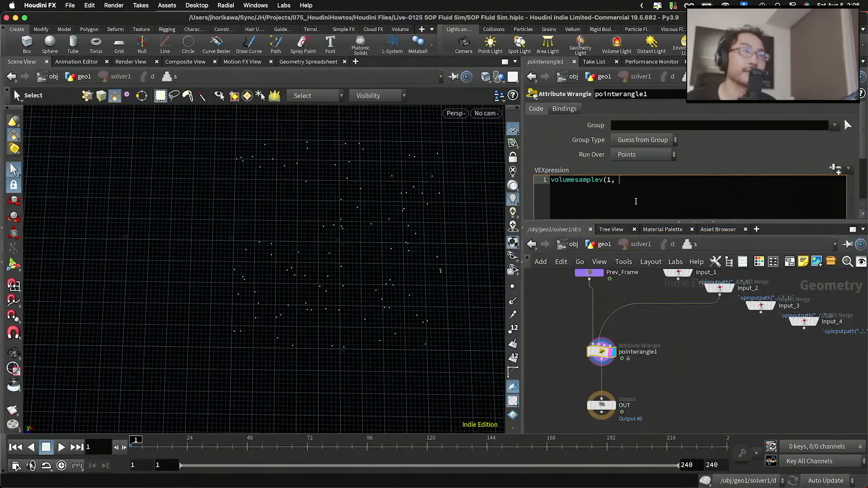
pyautogui.write('@')
pyautogui.press('BackSpace')
pyautogui.write('"velo')
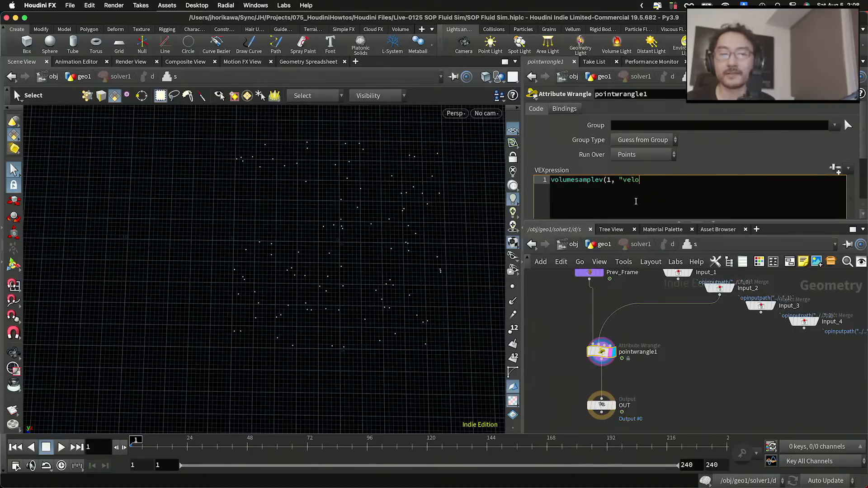
pyautogui.write('city", @P(')
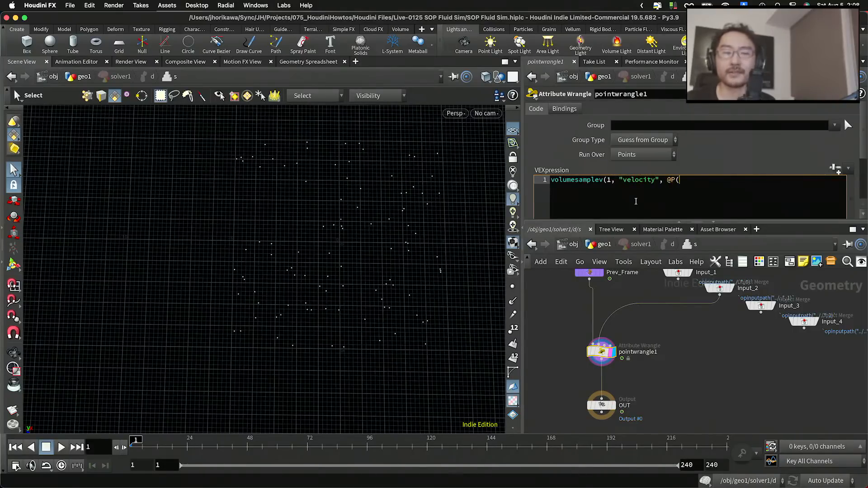
pyautogui.press('BackSpace')
pyautogui.write(');')
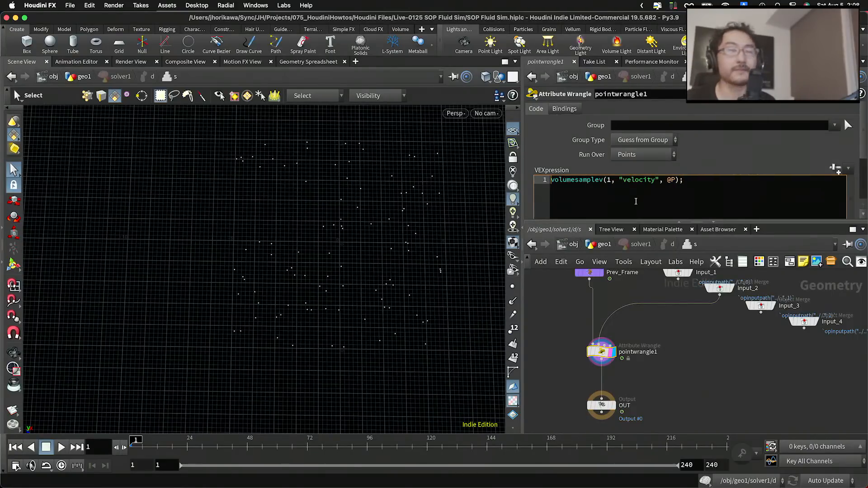
pyautogui.write('vect')
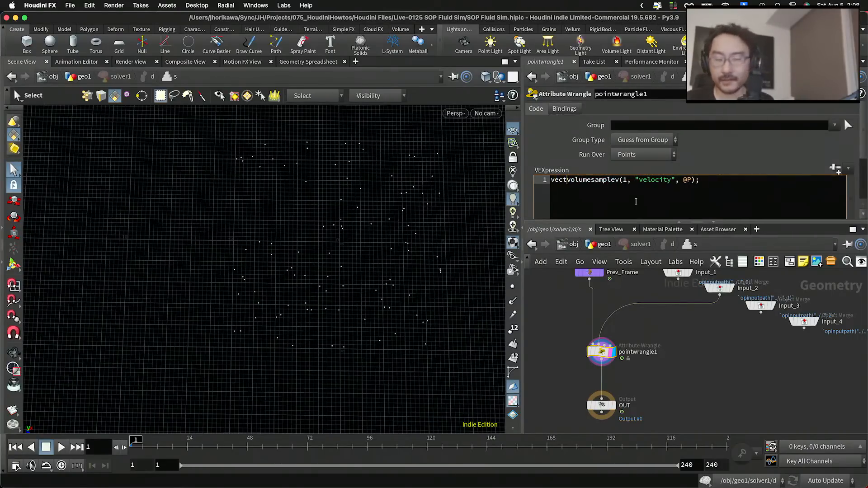
pyautogui.write('or vel =')
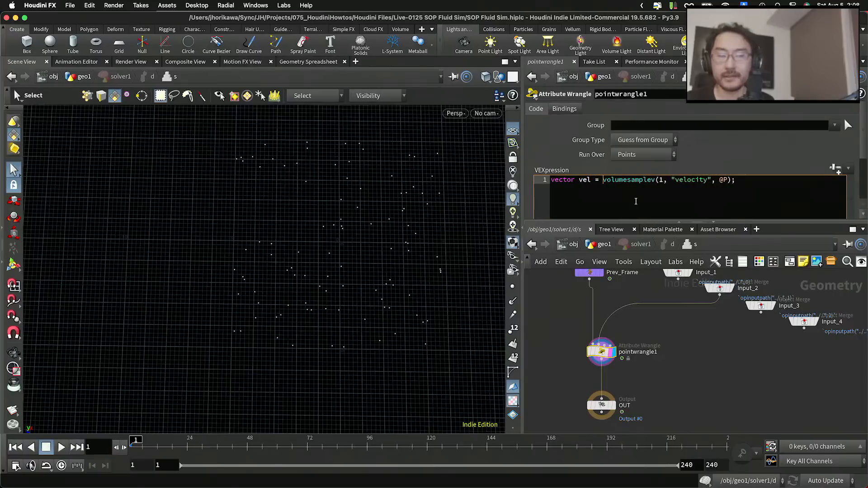
# Add a second VEX line that normalizes the sampled velocity: vel = normalize(vel);.
pyautogui.press('Return')
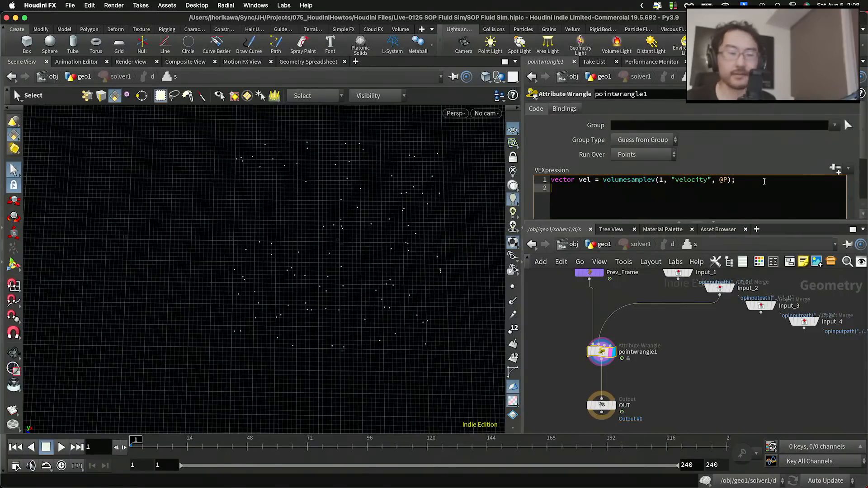
pyautogui.write('vel =')
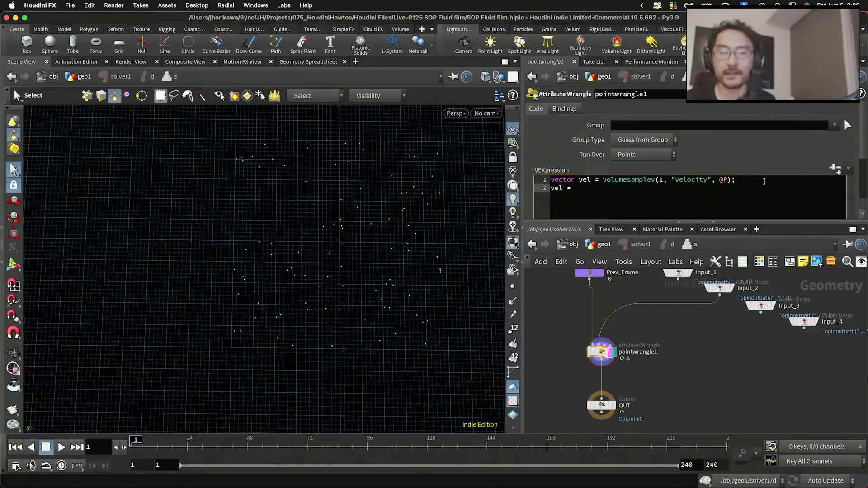
pyautogui.write(' normalize(vel')
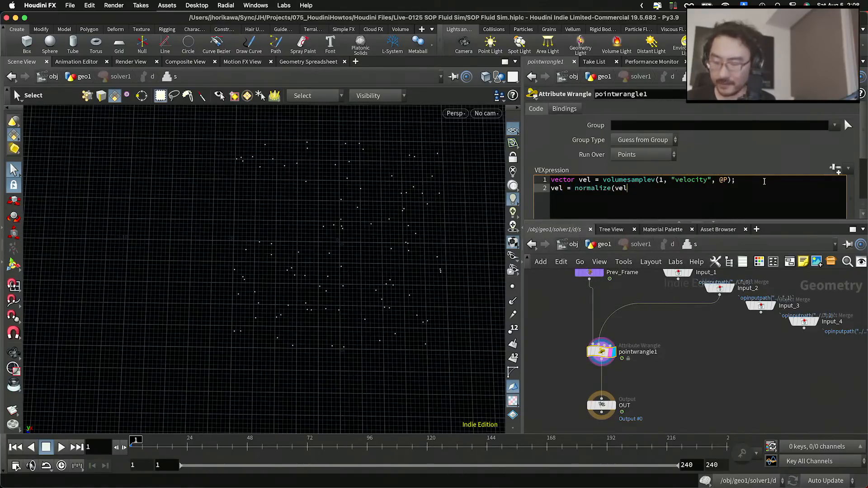
pyautogui.write(');')
pyautogui.press('Return')
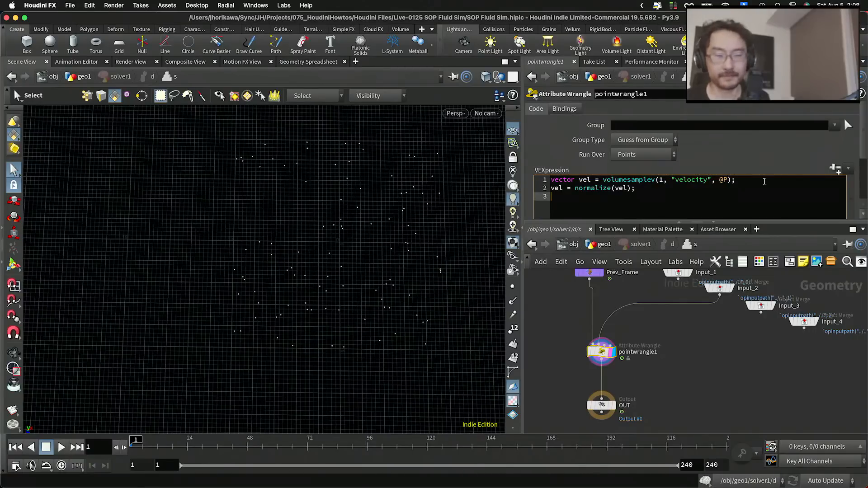
# Add a third VEX line that scales the velocity by a speed channel: vel *= chf("speed");.
pyautogui.write('vel ')
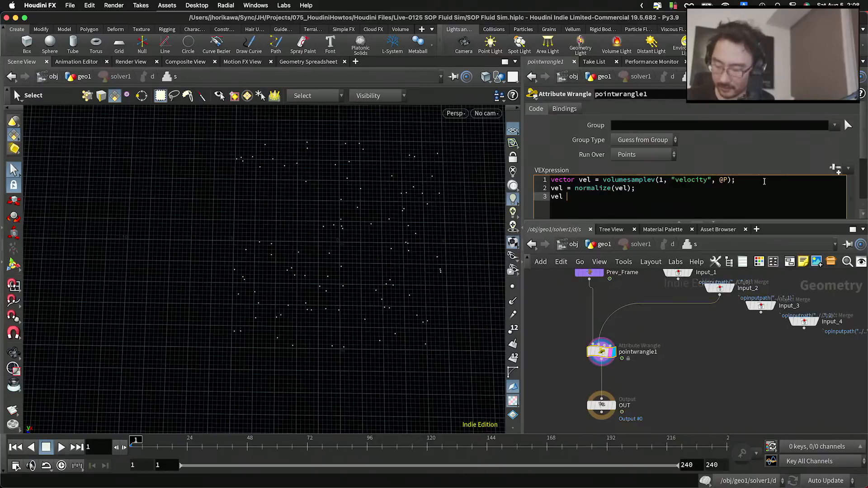
pyautogui.write('*')
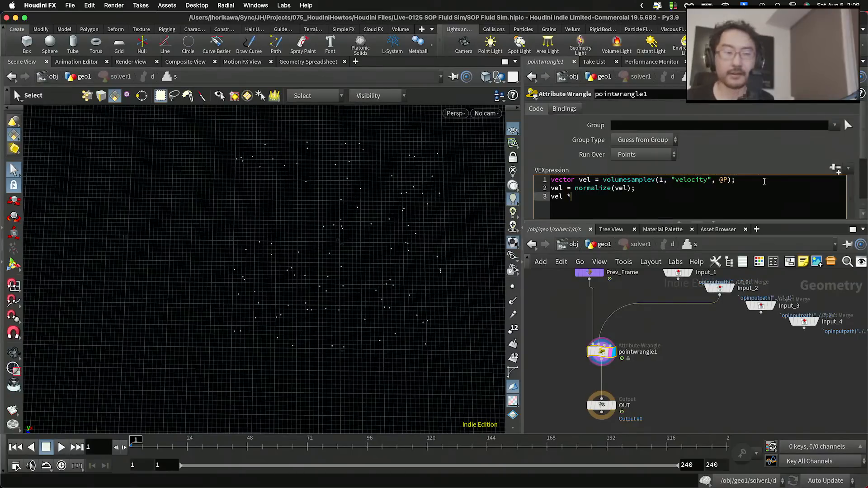
pyautogui.write('= chf(@')
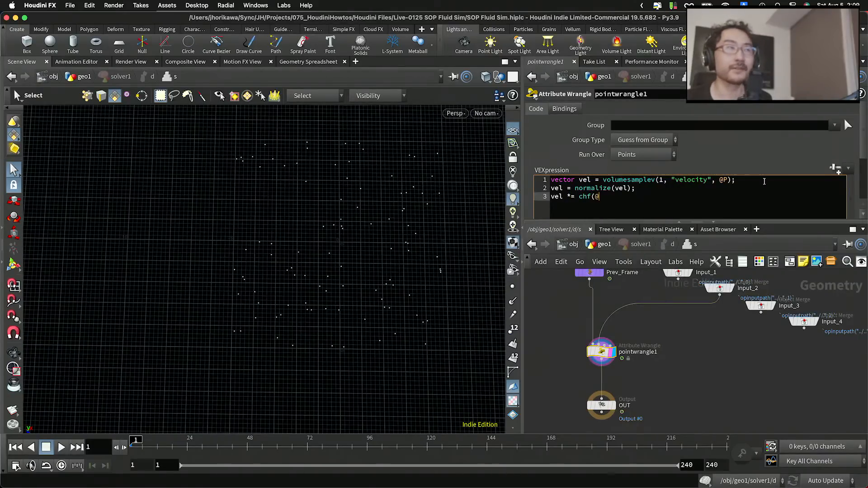
pyautogui.press('BackSpace')
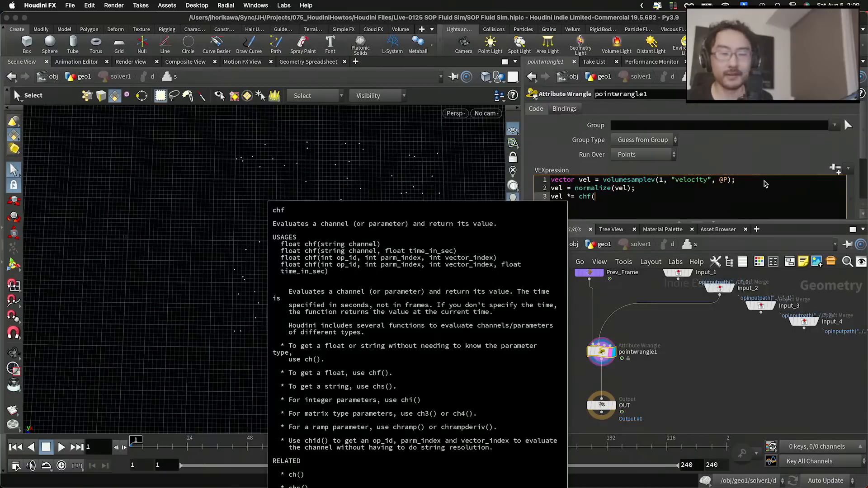
pyautogui.write('"speed")')
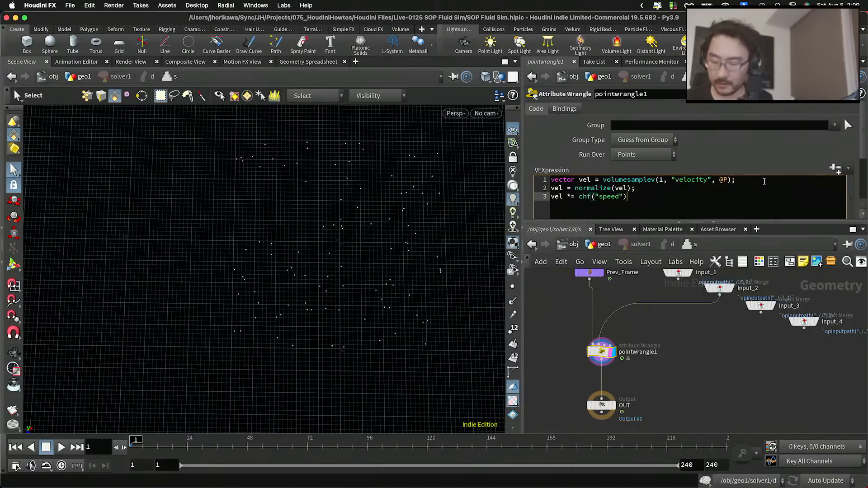
pyautogui.write(';')
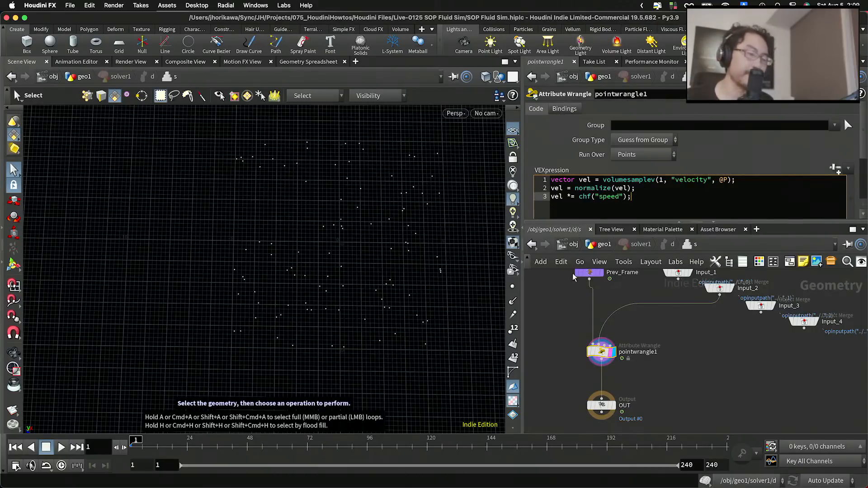
# Create the Speed parameter referenced by pointwrangle1's VEX code and set it to 0.1.
pyautogui.scroll(-3, 858, 158)
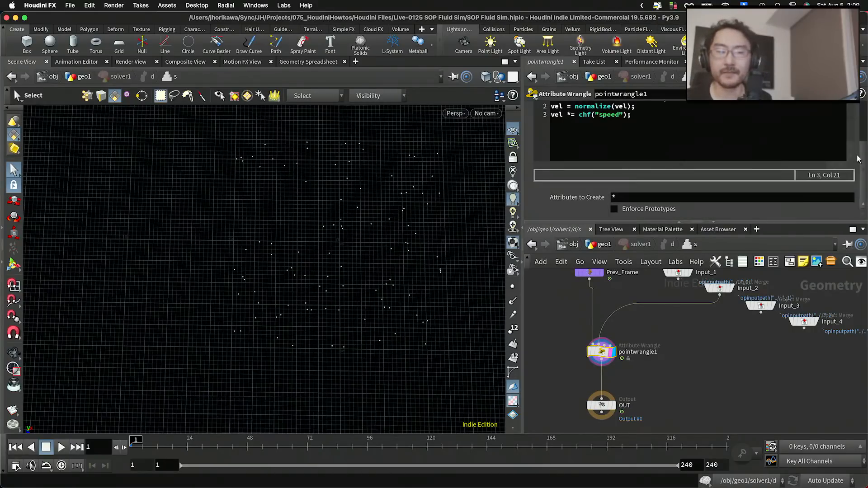
pyautogui.scroll(4, 855, 149)
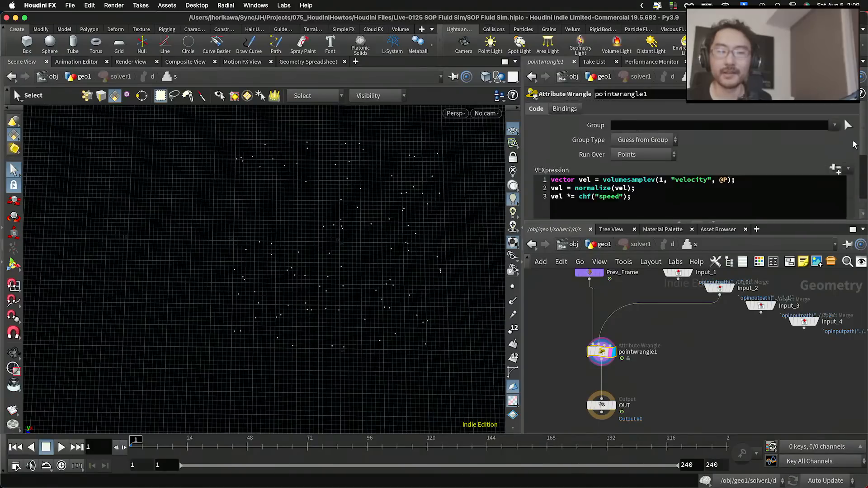
pyautogui.scroll(-4, 854, 144)
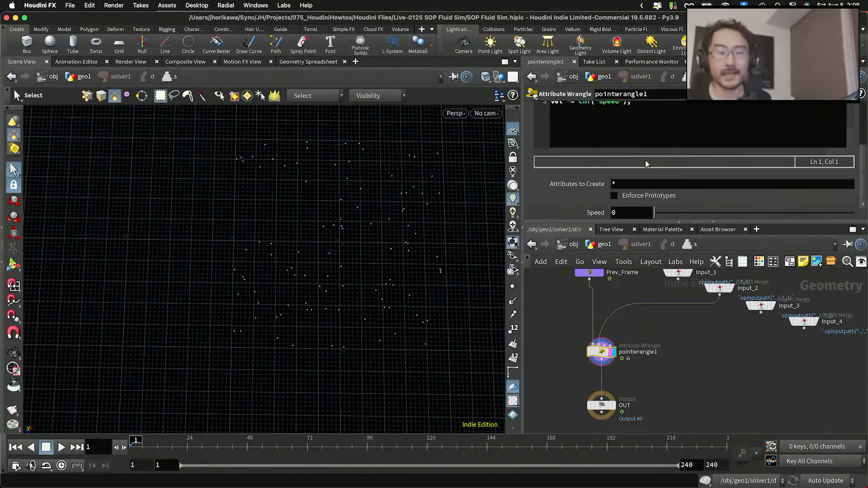
pyautogui.write('.1')
pyautogui.press('Return')
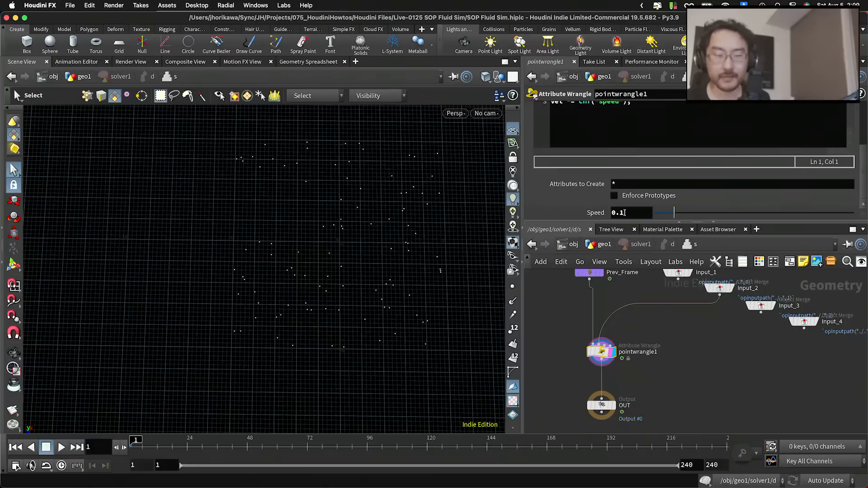
# Leave a blank line in pointwrangle1's code and add the line that moves the points: @P += vel;.
pyautogui.scroll(3, 677, 175)
pyautogui.click(654, 154)
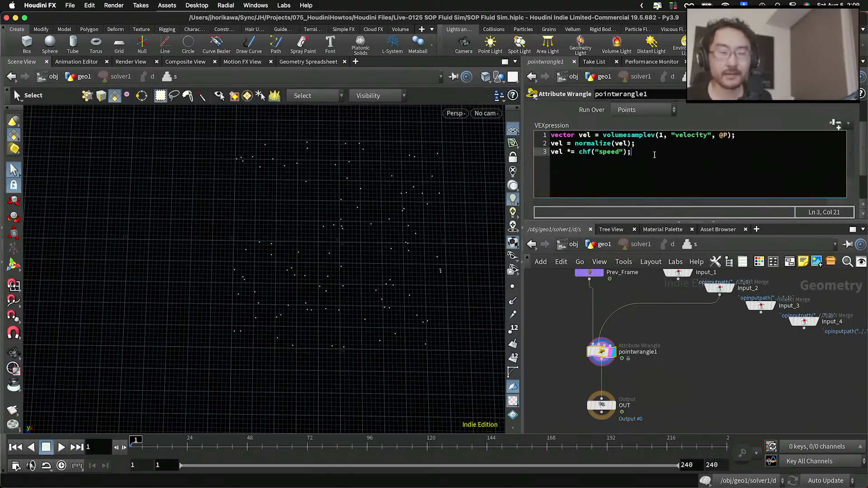
pyautogui.press('Return')
pyautogui.press('Return')
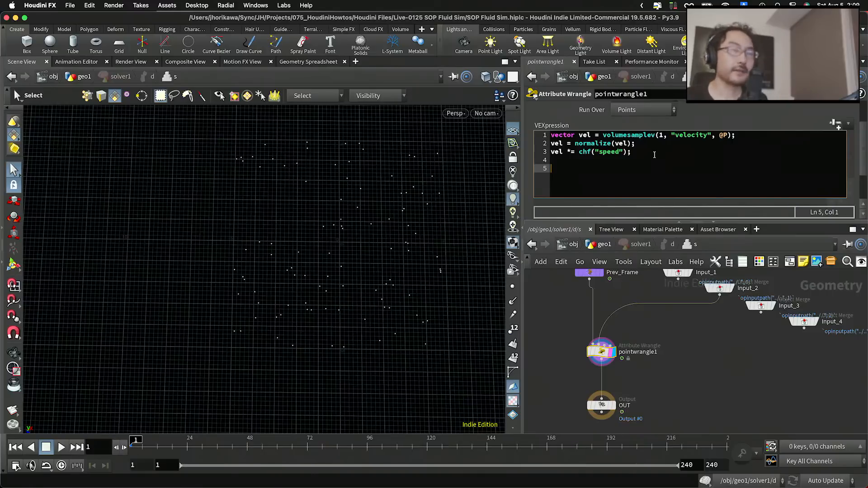
pyautogui.write('@')
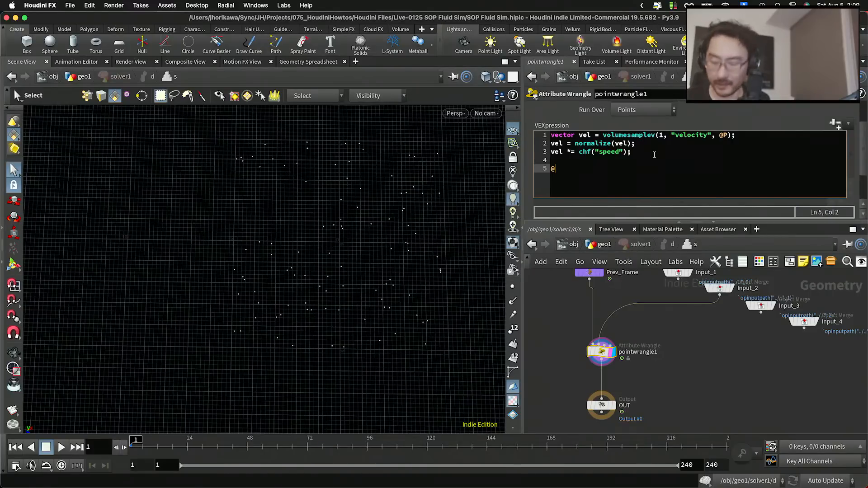
pyautogui.write('P +')
pyautogui.write(' += ')
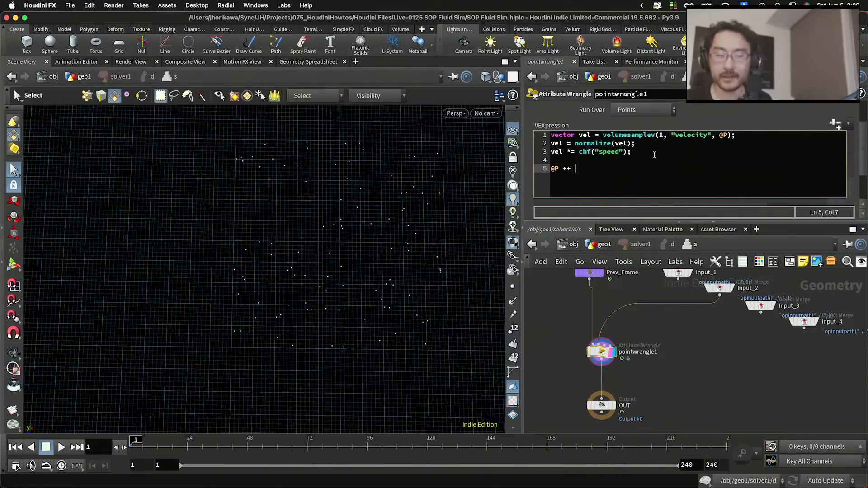
pyautogui.write('vel;')
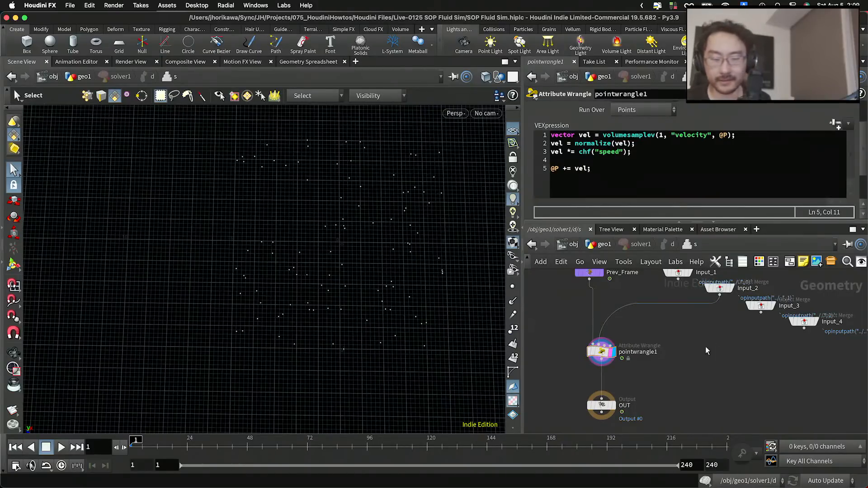
# Display the solver's OUT node and return to the geo1 network.
pyautogui.click(613, 405)
pyautogui.click(602, 405)
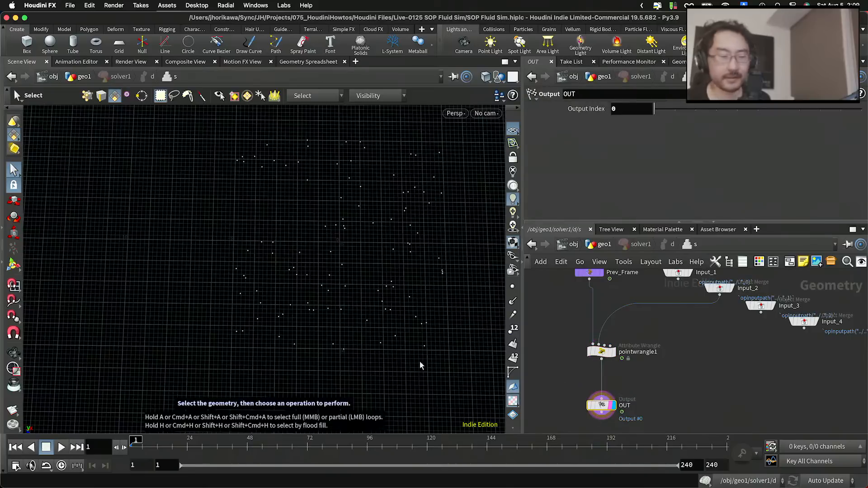
pyautogui.click(603, 244)
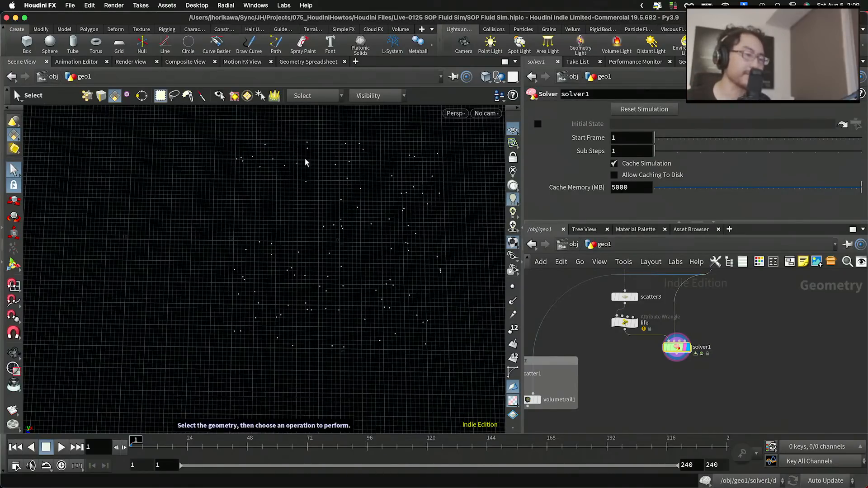
# Play the solver simulation, stop it, and scrub back to frame 32 to examine the point movement.
pyautogui.click(62, 448)
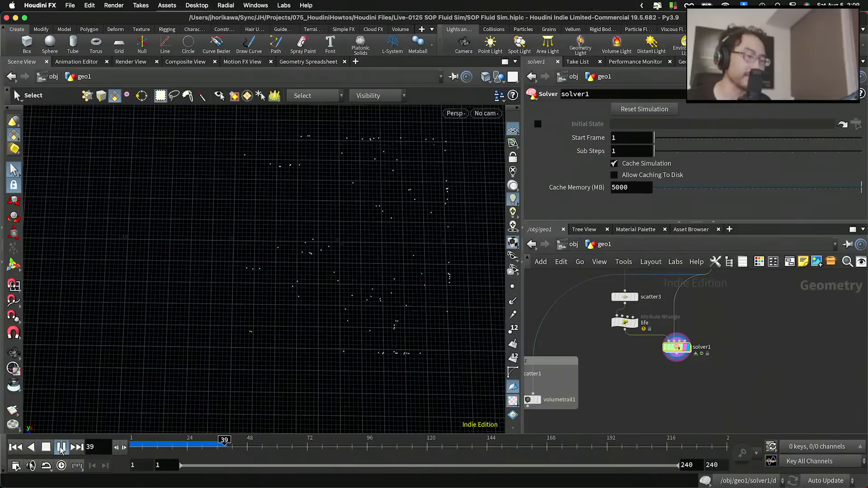
pyautogui.click(62, 448)
pyautogui.moveTo(313, 448); pyautogui.dragTo(207, 453)
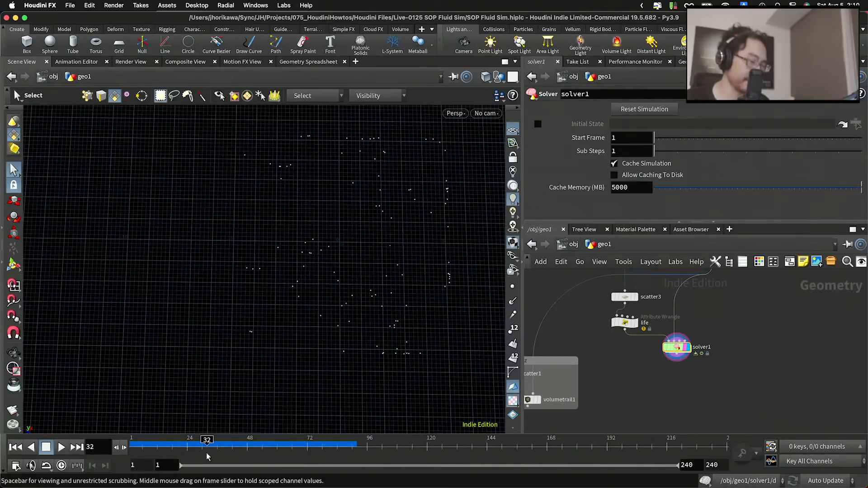
# Template attribpromote1 to overlay the rocks on the simulated points, and scrub to frame 20 to compare them.
pyautogui.scroll(-3, 642, 351)
pyautogui.moveTo(594, 309); pyautogui.dragTo(606, 328, button='middle')
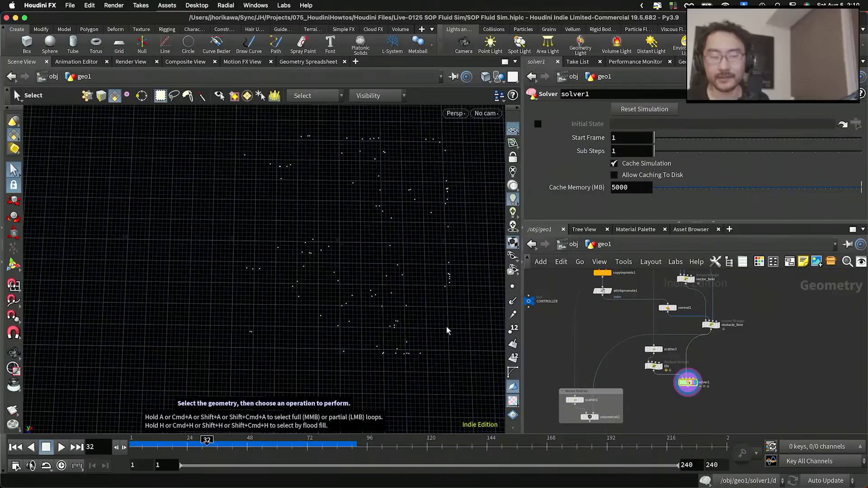
pyautogui.scroll(3, 609, 309)
pyautogui.click(616, 314)
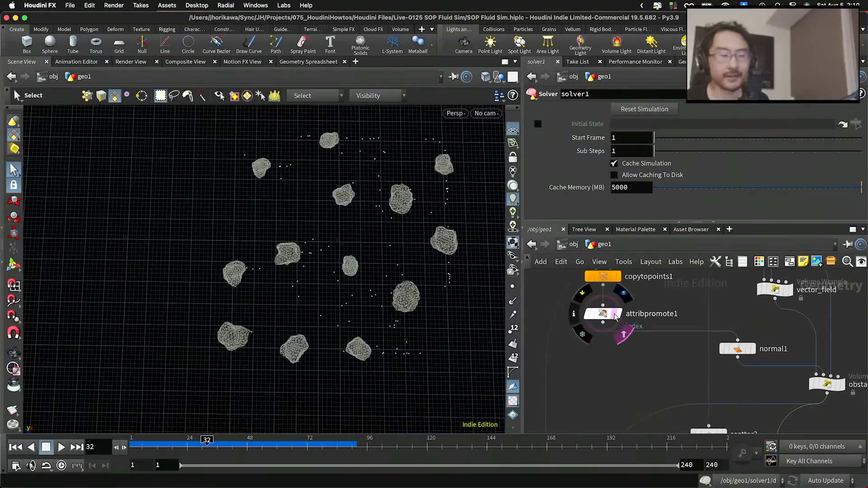
pyautogui.moveTo(271, 253); pyautogui.dragTo(287, 252)
pyautogui.scroll(3, 347, 373)
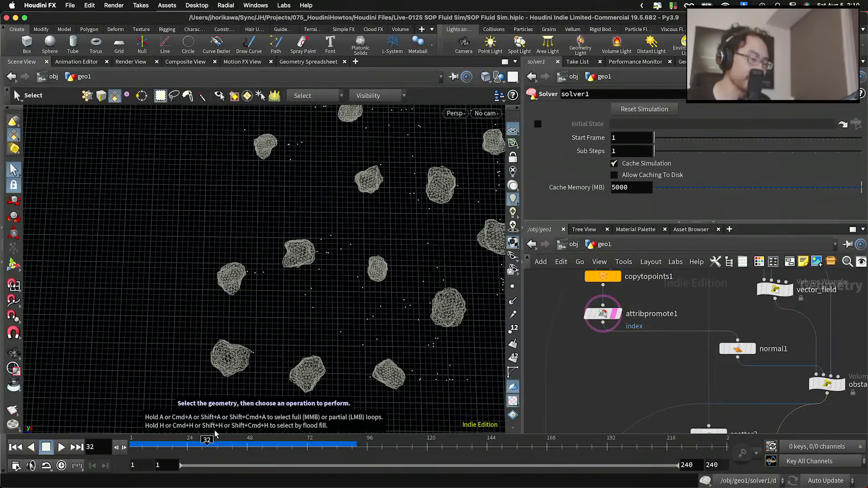
pyautogui.moveTo(207, 446)
pyautogui.mouseDown()
pyautogui.moveTo(134, 448)
pyautogui.moveTo(177, 447)
pyautogui.mouseUp()
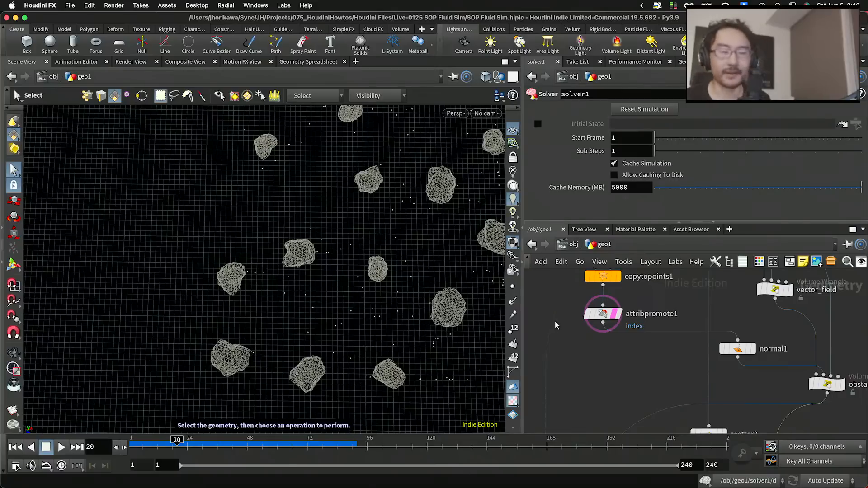
pyautogui.scroll(-4, 620, 349)
pyautogui.scroll(2, 622, 351)
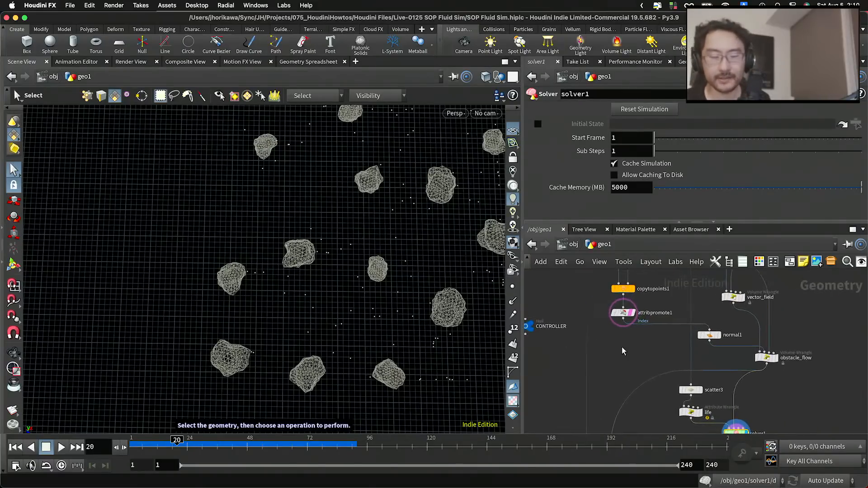
pyautogui.scroll(-2, 622, 345)
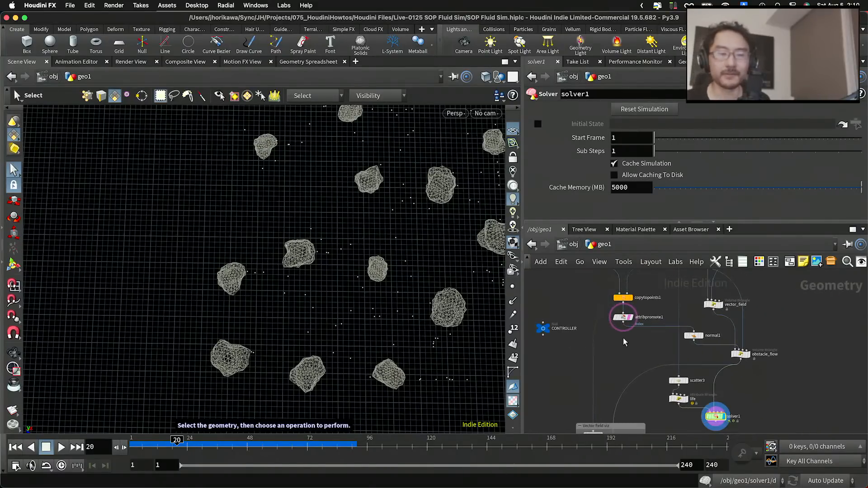
pyautogui.press('Escape')
pyautogui.moveTo(400, 214); pyautogui.dragTo(233, 132)
pyautogui.press('s')
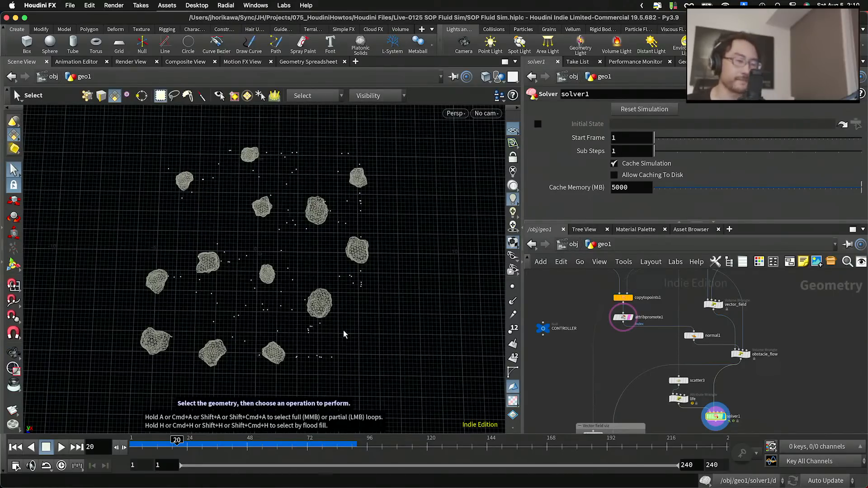
# Inside solver1, rename pointwrangle1 to move and shift it slightly closer to OUT.
pyautogui.scroll(5, 695, 411)
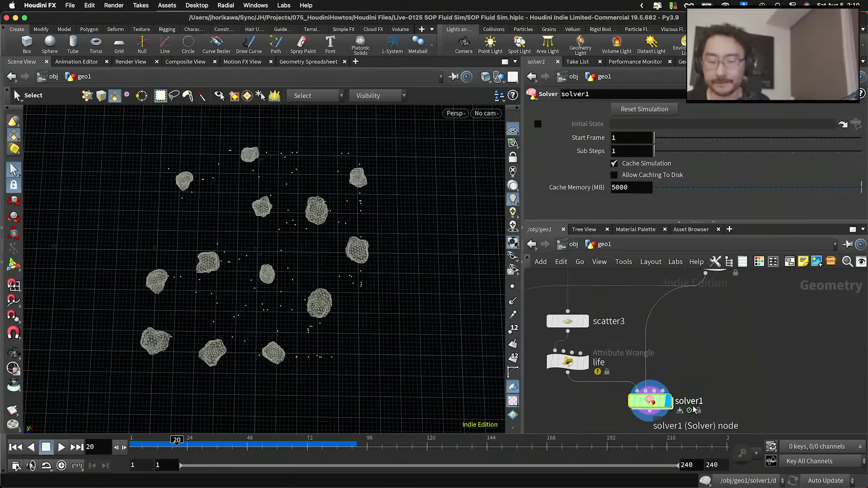
pyautogui.doubleClick(650, 400)
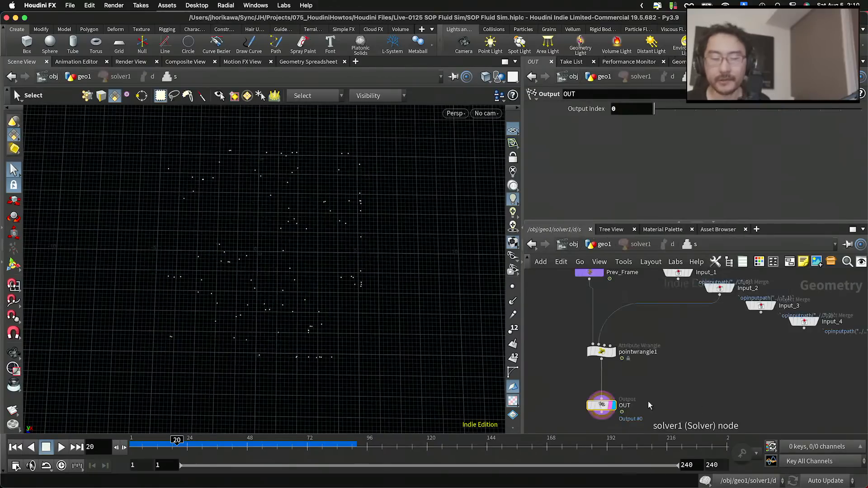
pyautogui.doubleClick(641, 354)
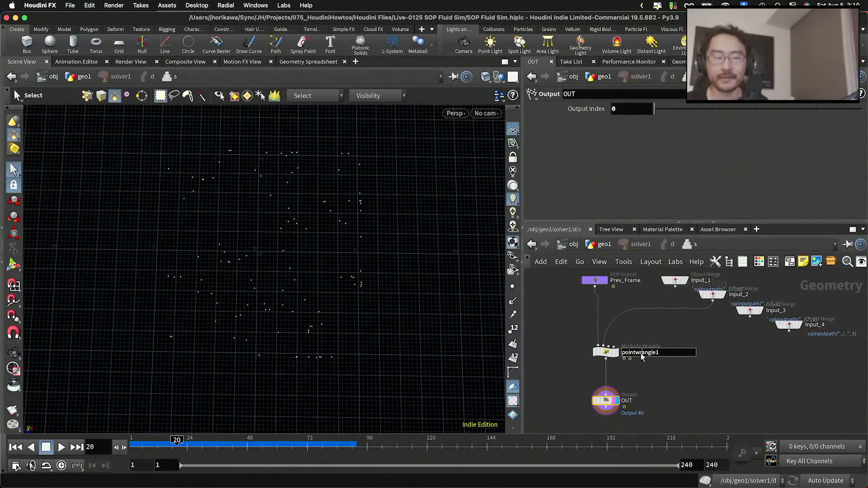
pyautogui.doubleClick(642, 354)
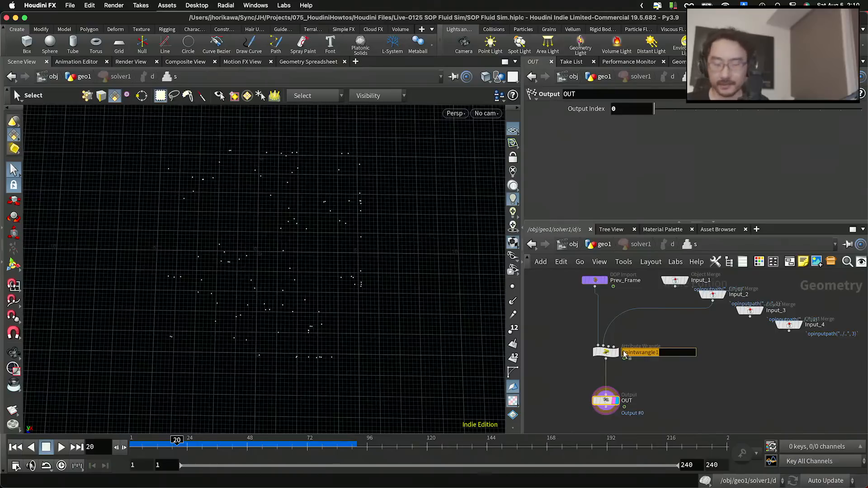
pyautogui.write('move')
pyautogui.press('Return')
pyautogui.moveTo(608, 355); pyautogui.dragTo(610, 363)
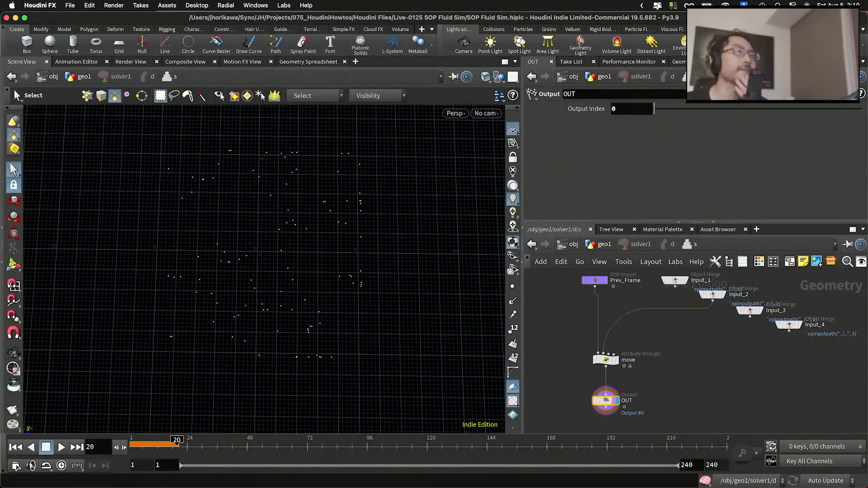
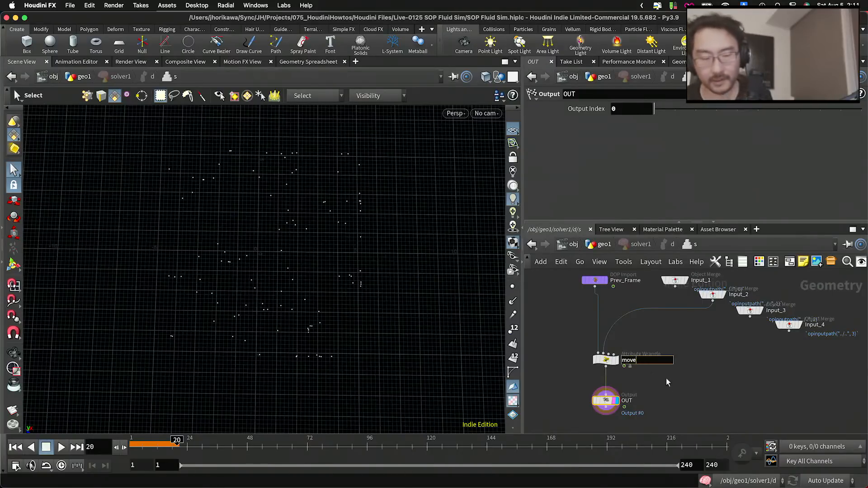
# Begin a vector declaration on a new line below @P += vel; in the move wrangle's code.
pyautogui.moveTo(667, 379); pyautogui.dragTo(600, 352)
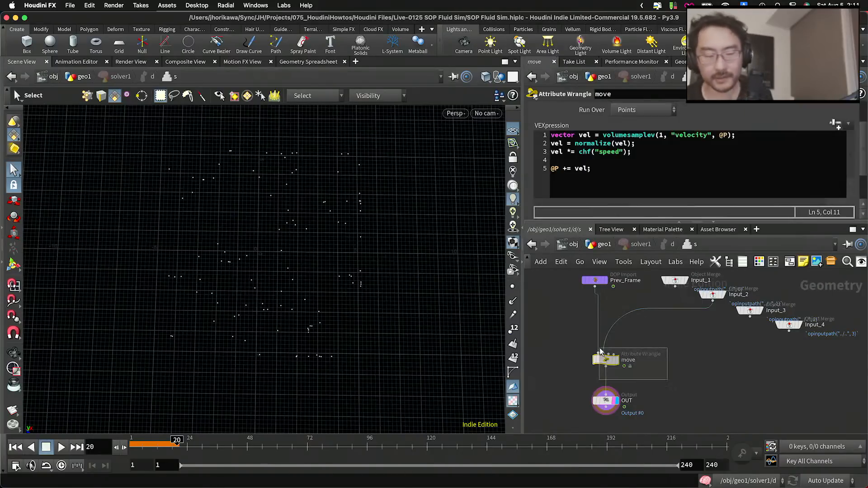
pyautogui.click(642, 185)
pyautogui.press('Return')
pyautogui.press('Return')
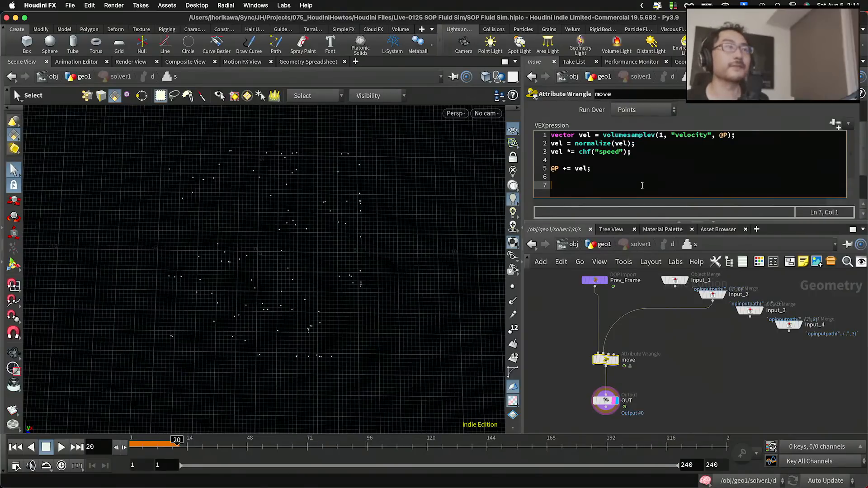
pyautogui.write('vecto')
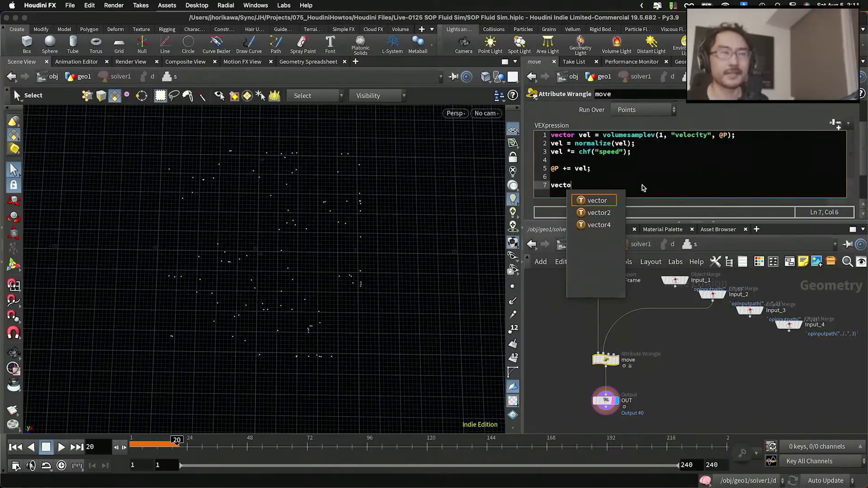
# Display the Input_2 velocity volume and complete the move wrangle's declaration as vector min, max;.
pyautogui.click(691, 334)
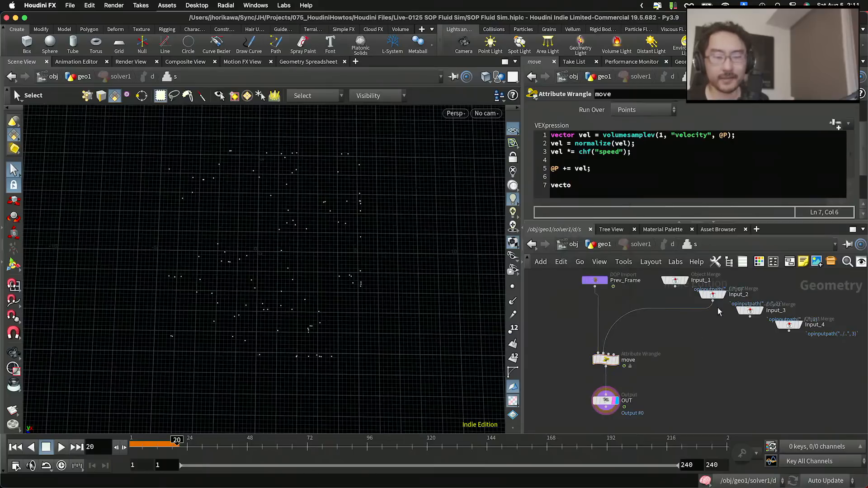
pyautogui.click(725, 297)
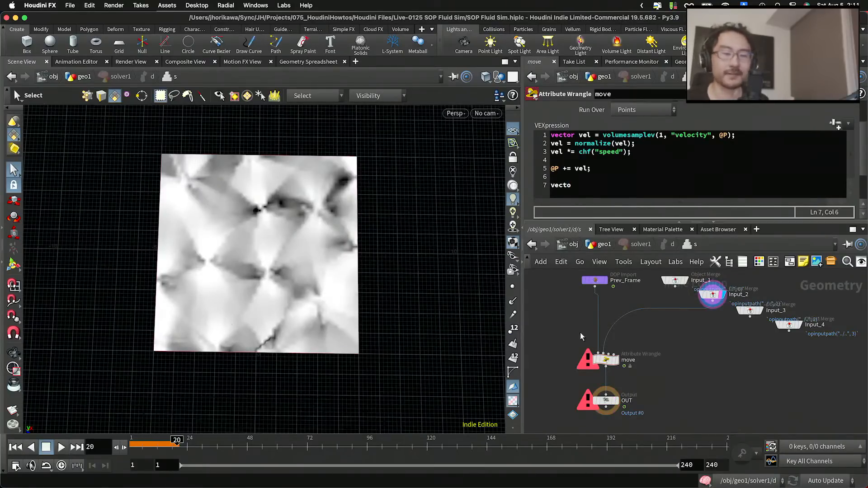
pyautogui.click(594, 361)
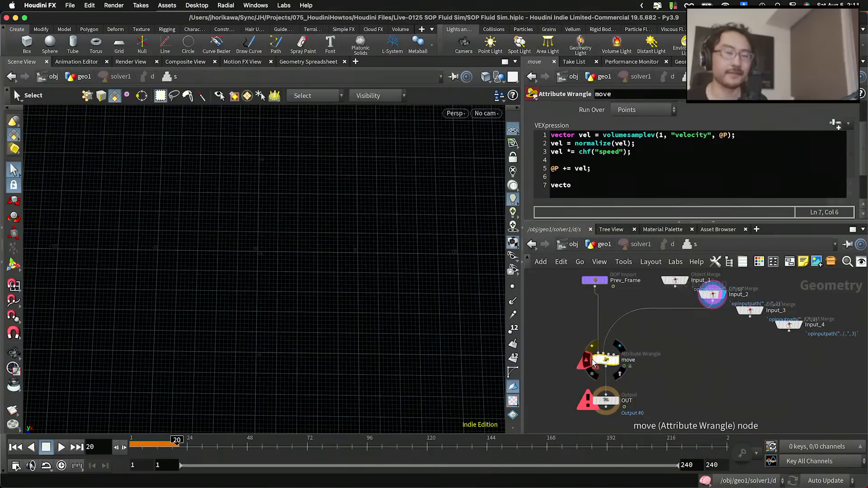
pyautogui.click(592, 190)
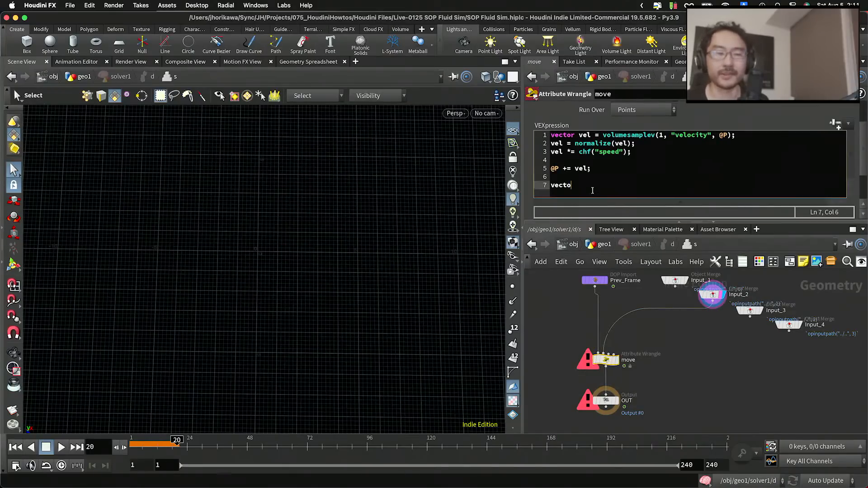
pyautogui.write('vector ')
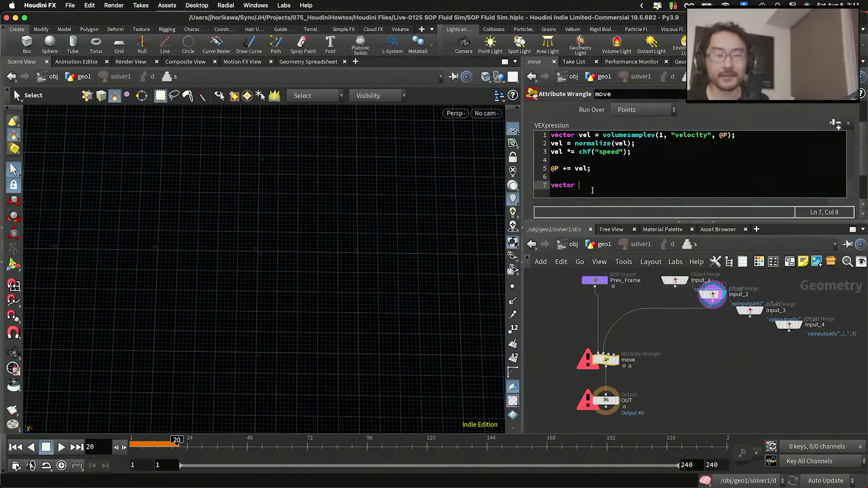
pyautogui.write('min, max;')
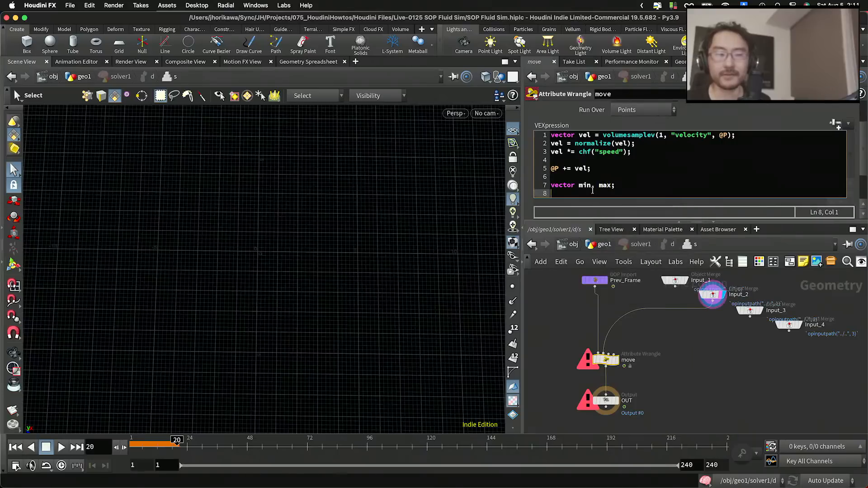
# Add a bounding box query below the declaration, written as getbbox(0, min, max);.
pyautogui.press('Return')
pyautogui.write('getbbox')
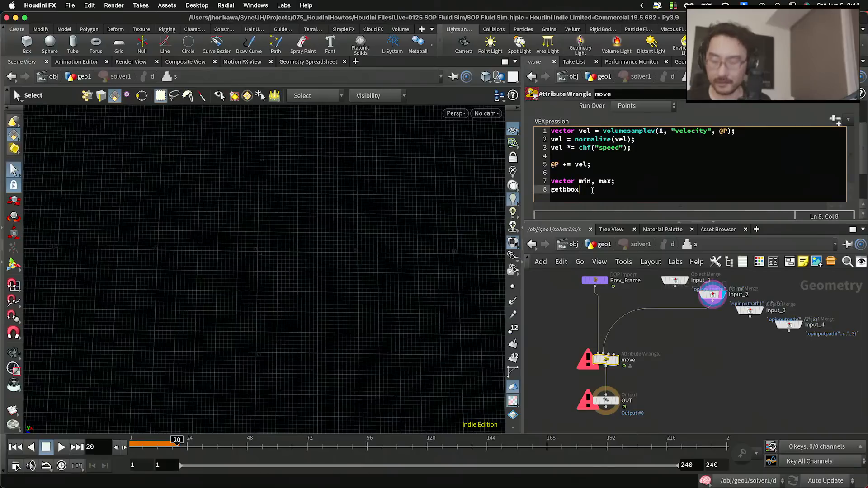
pyautogui.press('BackSpace')
pyautogui.write('(0, min, ma')
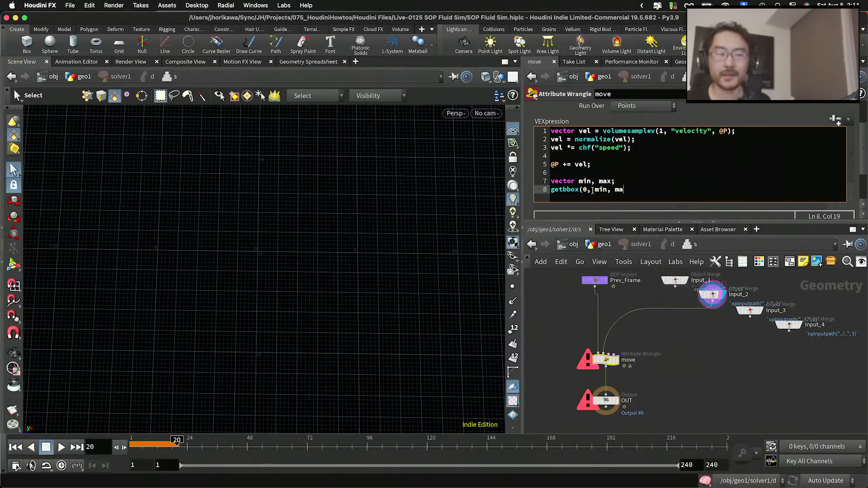
pyautogui.write('x);')
pyautogui.press('Return')
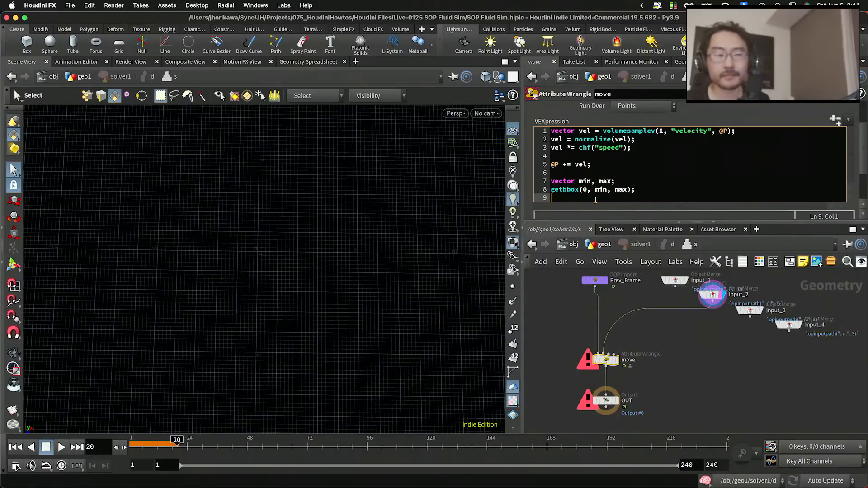
# Change the getbbox input index to 1 and save the scene file.
pyautogui.doubleClick(585, 189)
pyautogui.write('1')
pyautogui.click(551, 326)
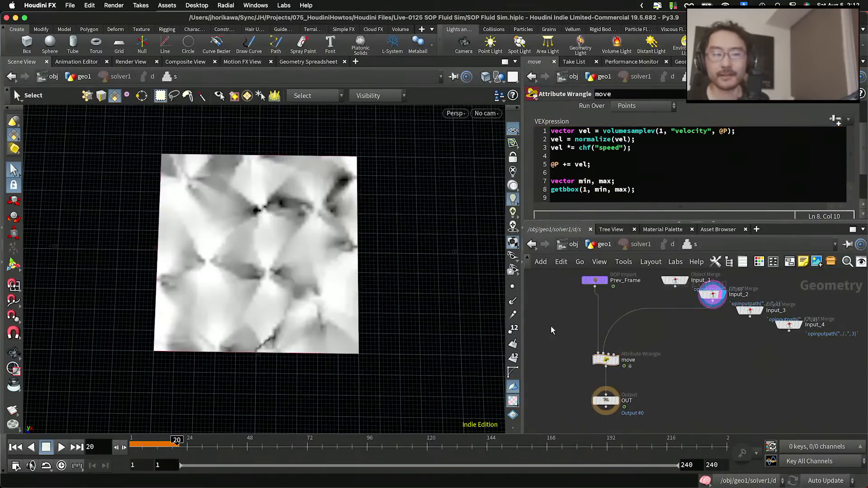
pyautogui.press('super+s')
# Add an if(@P.x > max.x) block with opening and closing braces below the getbbox line.
pyautogui.click(660, 192)
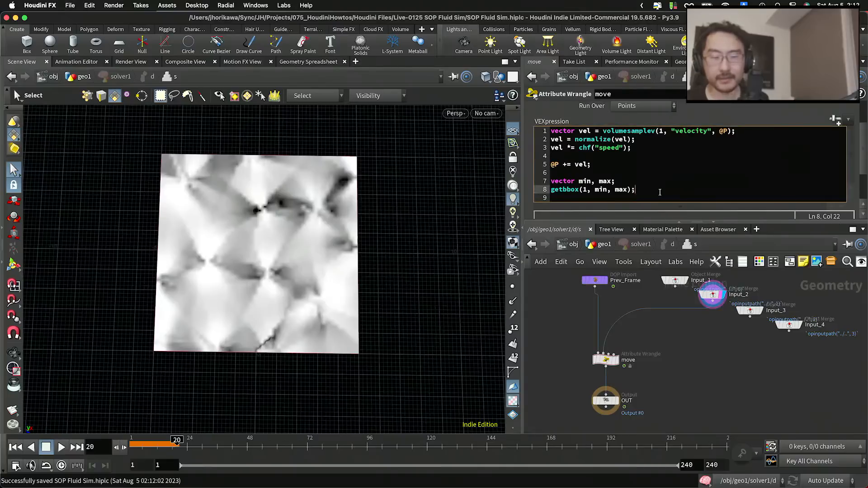
pyautogui.press('Return')
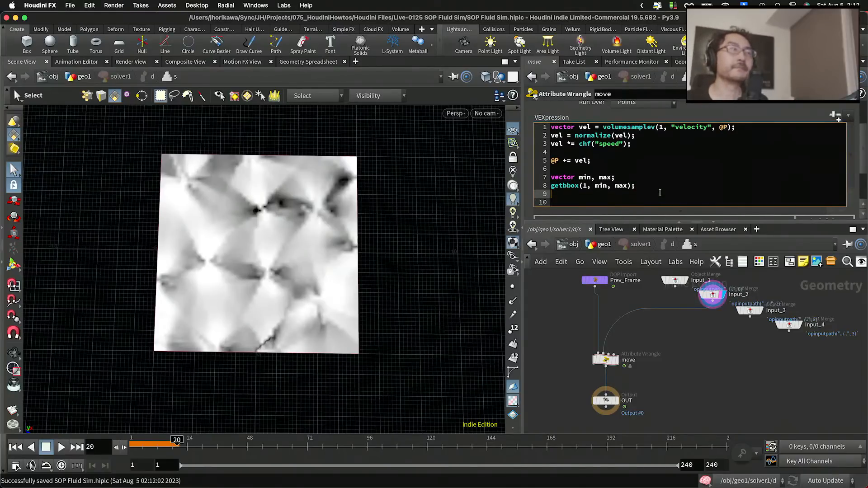
pyautogui.press('Return')
pyautogui.write('if')
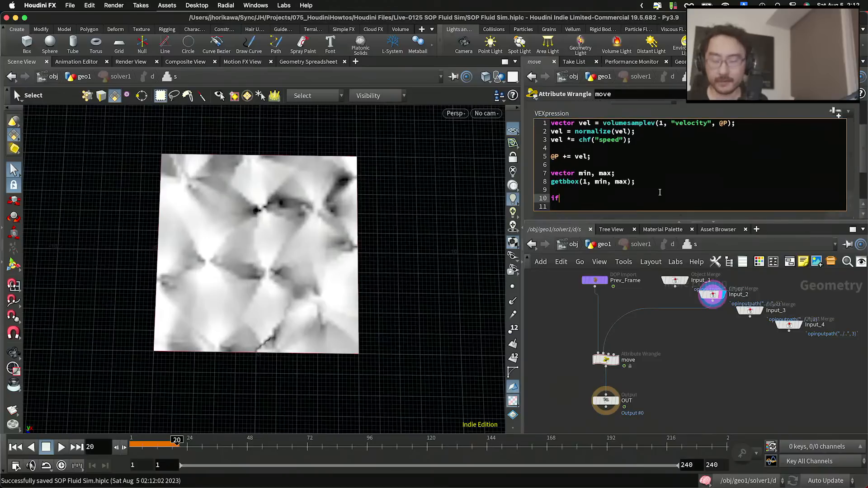
pyautogui.write('(@P')
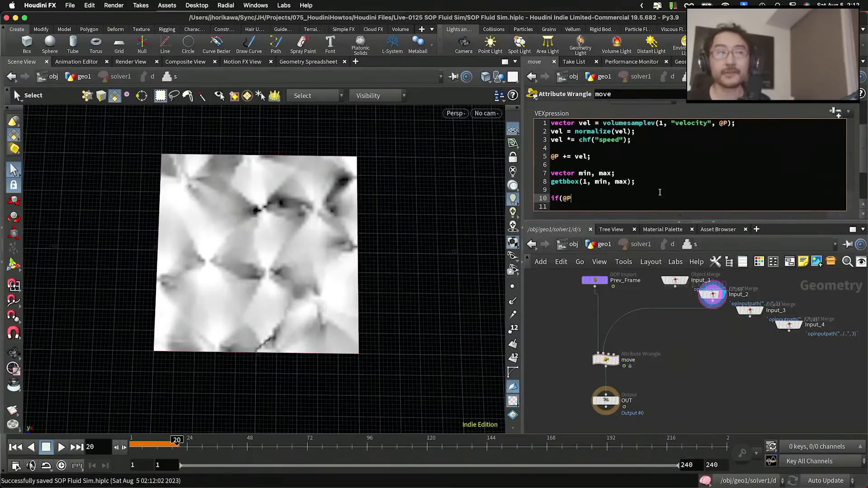
pyautogui.write('.x > ma')
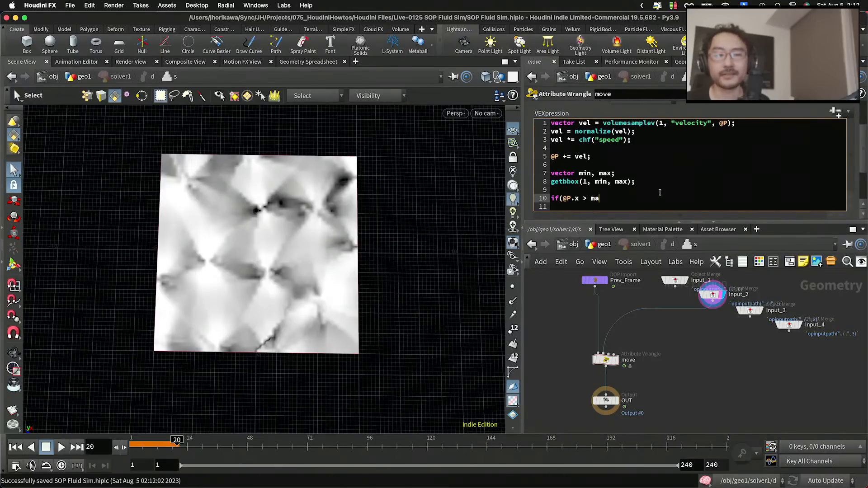
pyautogui.write('x.x(')
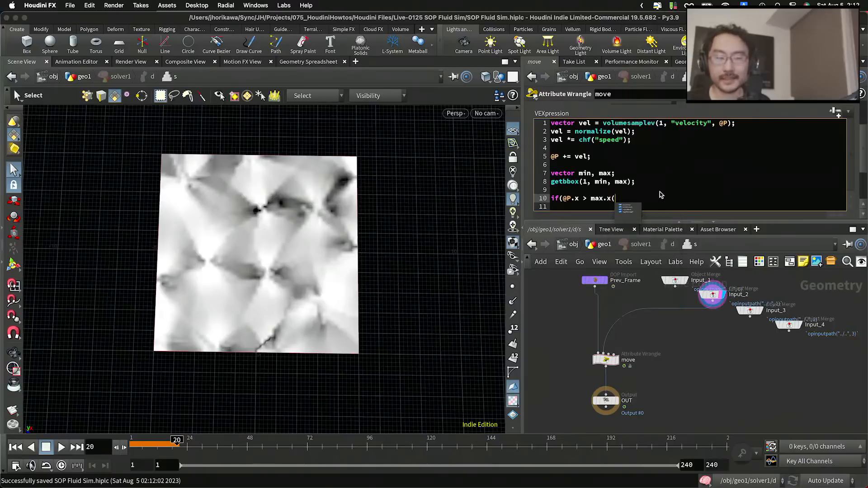
pyautogui.press('BackSpace')
pyautogui.write('){')
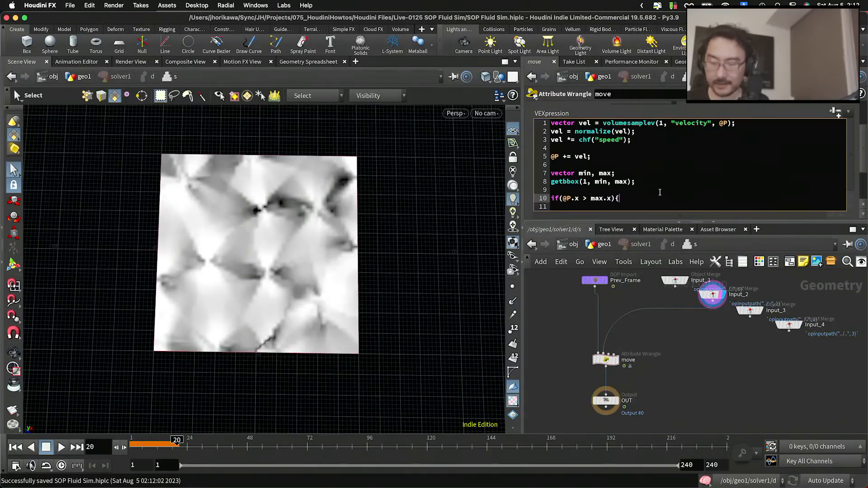
pyautogui.press('Return')
pyautogui.write('}')
# Inside the X condition, wrap the point position back to the minimum with @P.x = min.x;.
pyautogui.click(659, 193)
pyautogui.press('Return')
pyautogui.write('@')
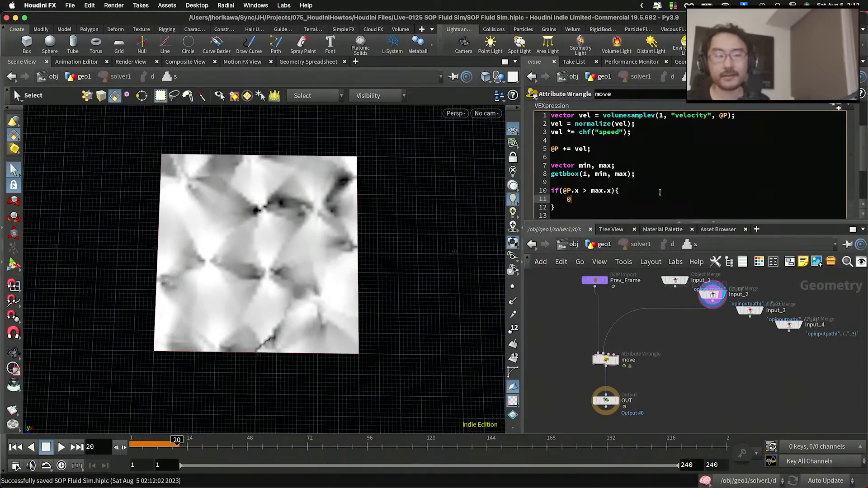
pyautogui.write('P.x')
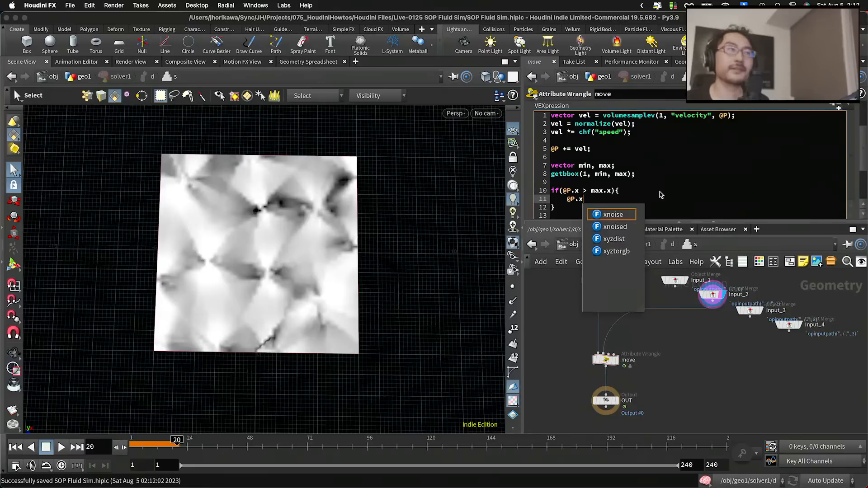
pyautogui.write(' +')
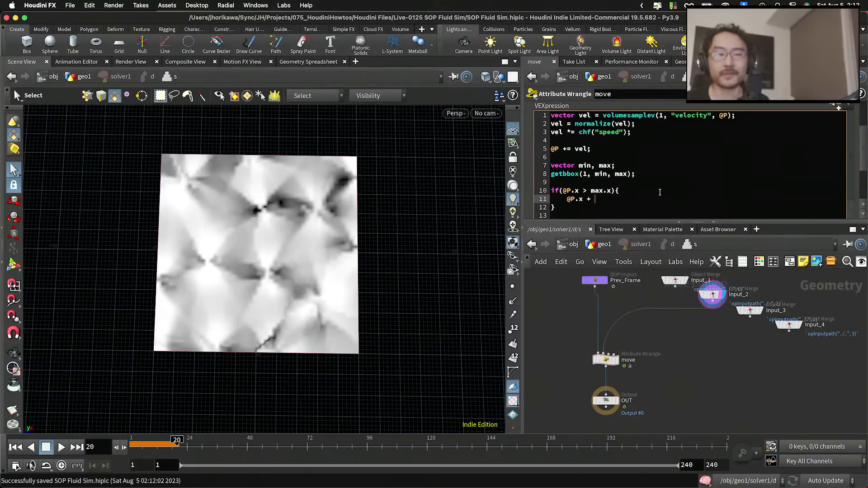
pyautogui.press('BackSpace')
pyautogui.press('BackSpace')
pyautogui.write('= min.x;')
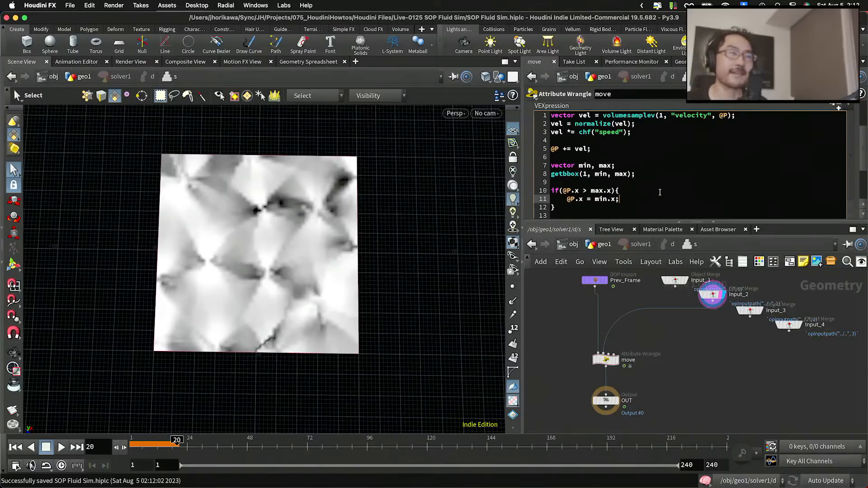
pyautogui.press('Return')
pyautogui.write('@')
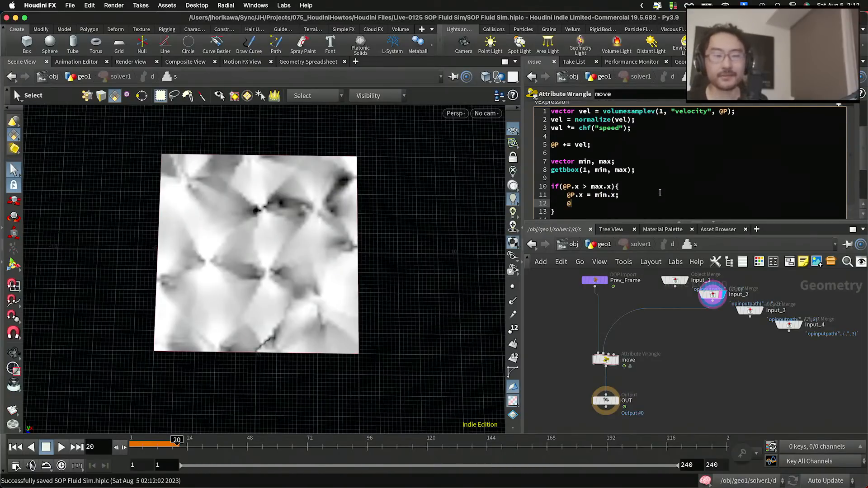
pyautogui.write('P.z ')
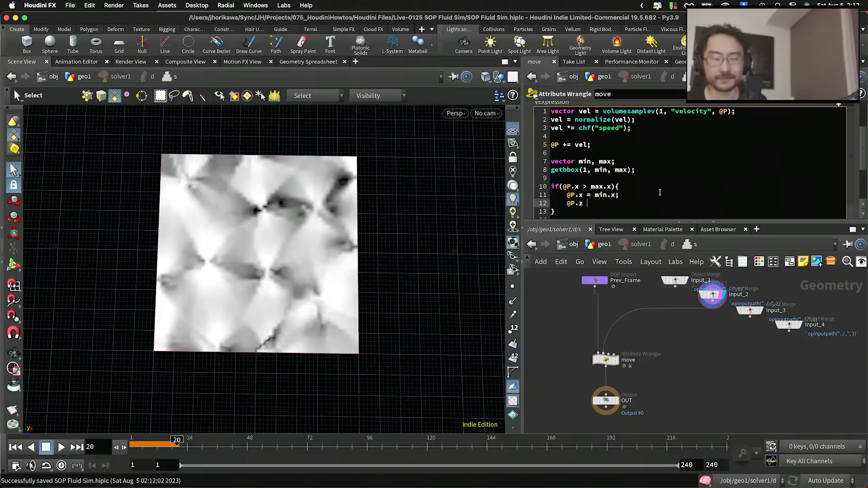
pyautogui.write('=')
pyautogui.press('BackSpace')
pyautogui.press('BackSpace')
pyautogui.press('BackSpace')
pyautogui.press('BackSpace')
pyautogui.press('BackSpace')
pyautogui.press('BackSpace')
pyautogui.press('BackSpace')
pyautogui.press('BackSpace')
pyautogui.press('BackSpace')
pyautogui.press('BackSpace')
pyautogui.press('BackSpace')
pyautogui.press('BackSpace')
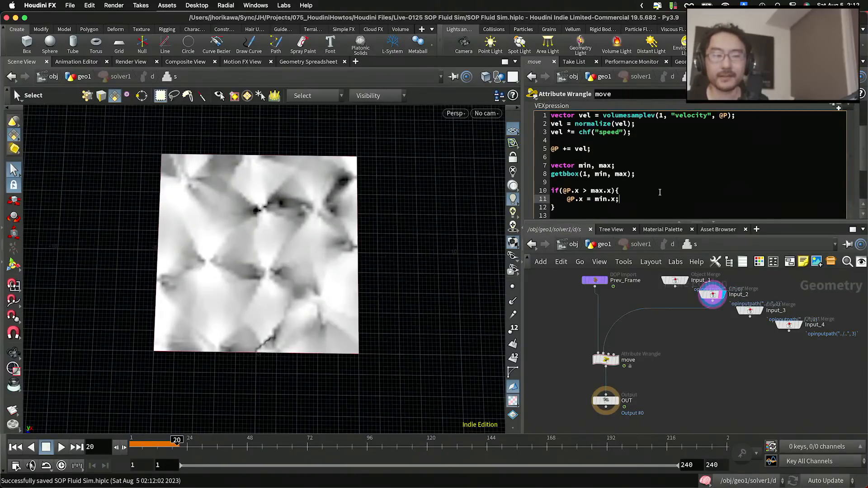
pyautogui.press('Down')
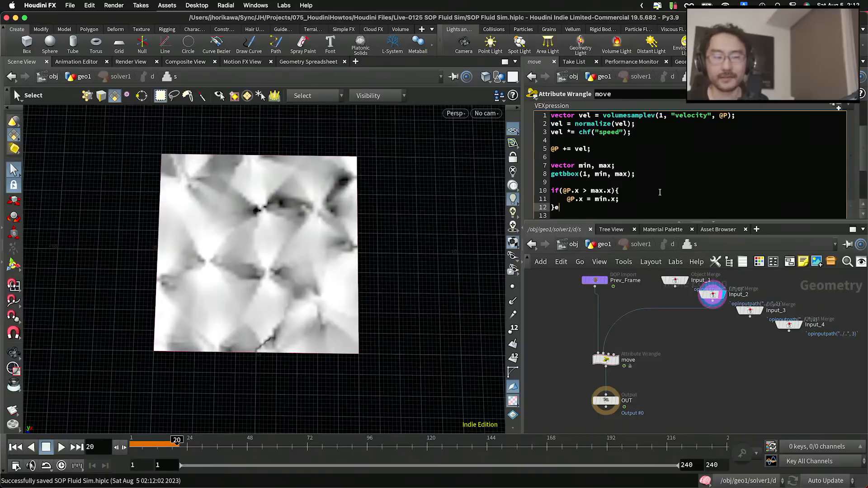
pyautogui.press('Return')
pyautogui.press('BackSpace')
pyautogui.press('BackSpace')
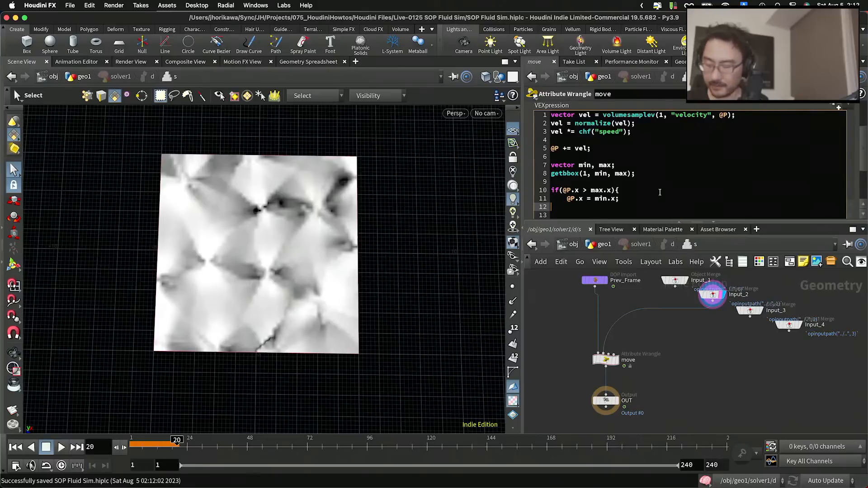
pyautogui.write('}')
# Add an if(@P.z > max.z) block with braces below the X condition.
pyautogui.press('Return')
pyautogui.write('if(')
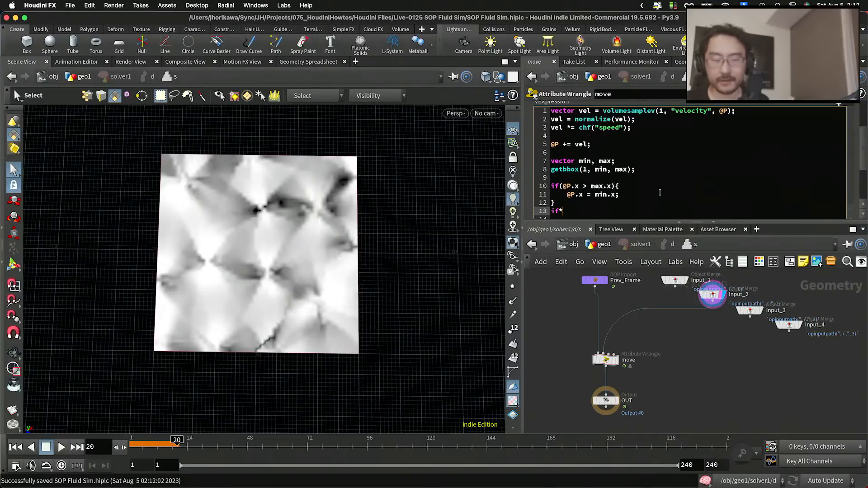
pyautogui.write('@P.')
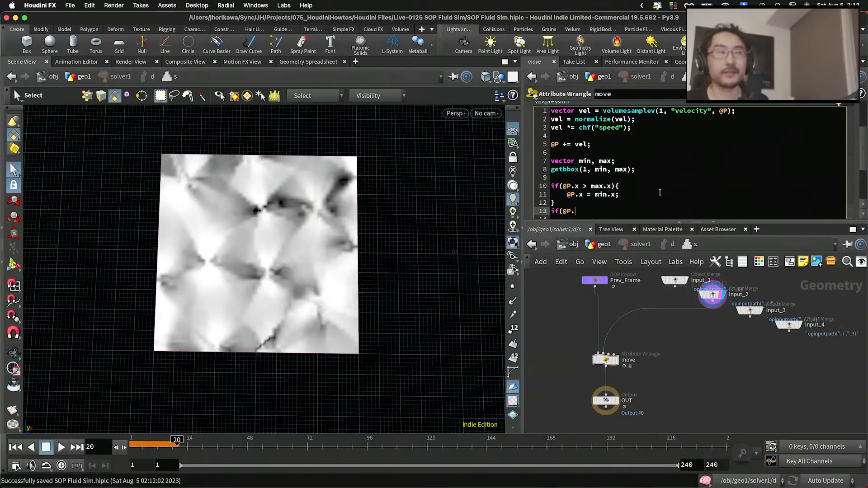
pyautogui.write('z')
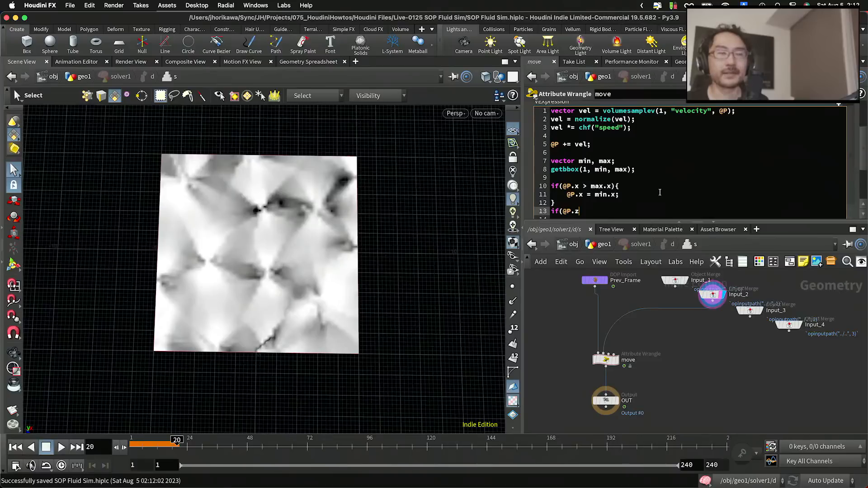
pyautogui.write(' > ')
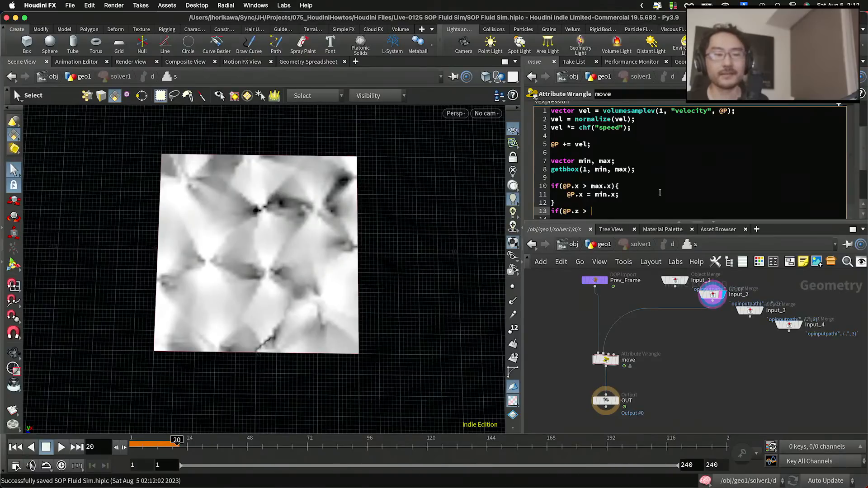
pyautogui.write('max.z)')
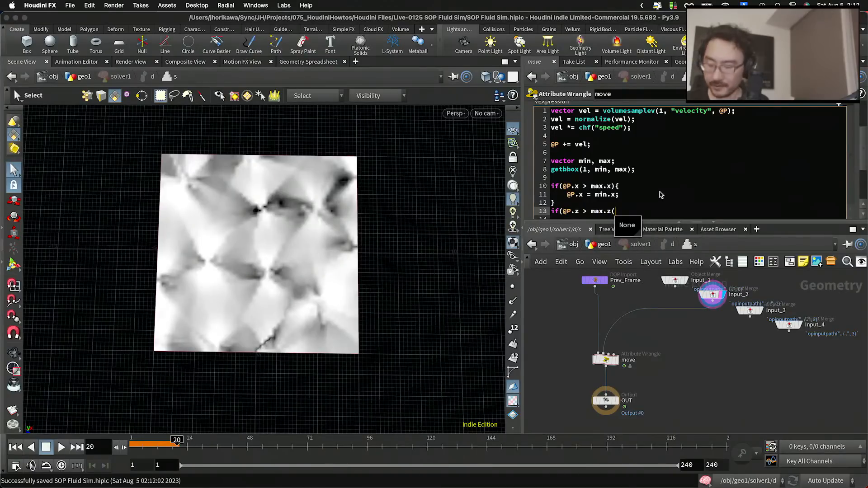
pyautogui.write('{')
pyautogui.press('Return')
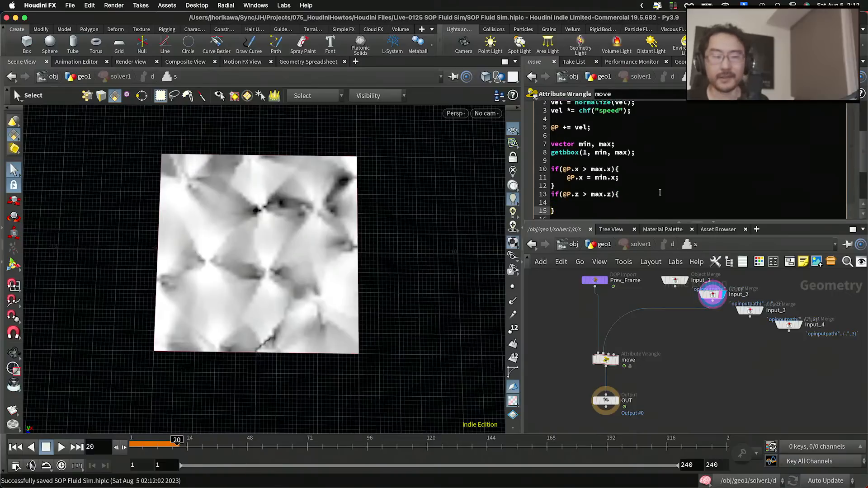
# Inside the Z condition, wrap the point position back to the minimum with @P.z = min.z;.
pyautogui.write('@P.z =')
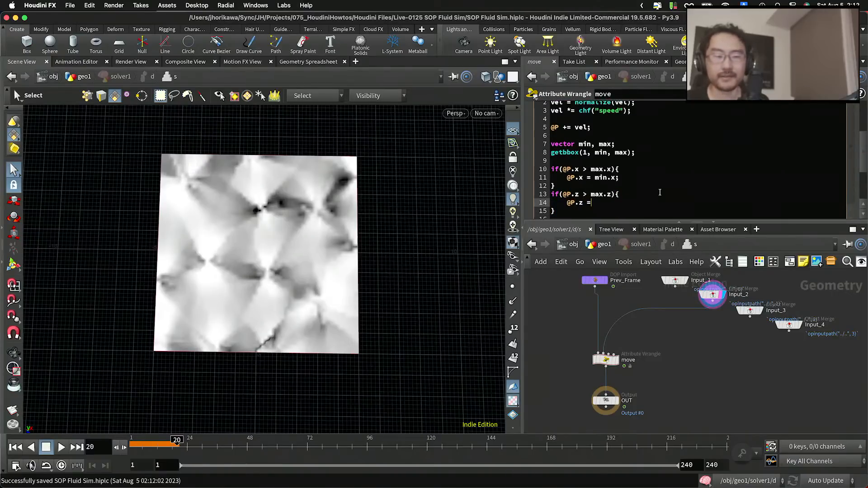
pyautogui.write(' min.lz;')
pyautogui.press('Left')
pyautogui.press('Left')
pyautogui.press('BackSpace')
pyautogui.press('End')
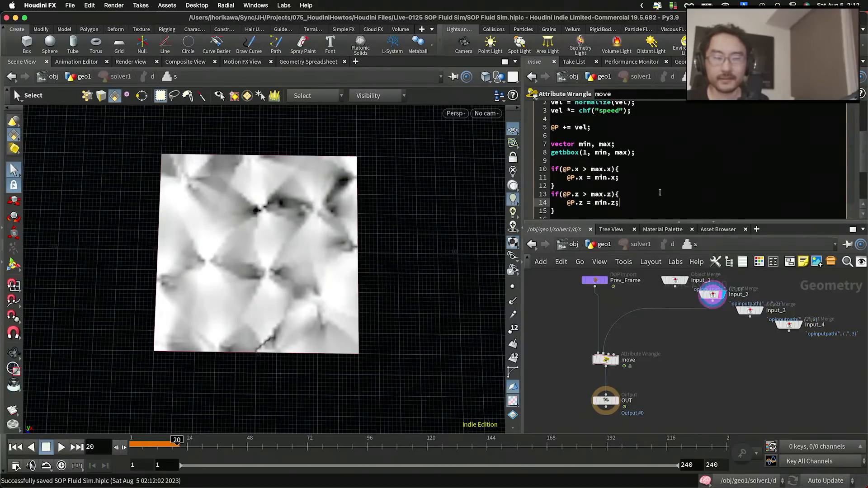
# Insert two blank lines between the X and Z condition blocks.
pyautogui.press('Up')
pyautogui.press('Up')
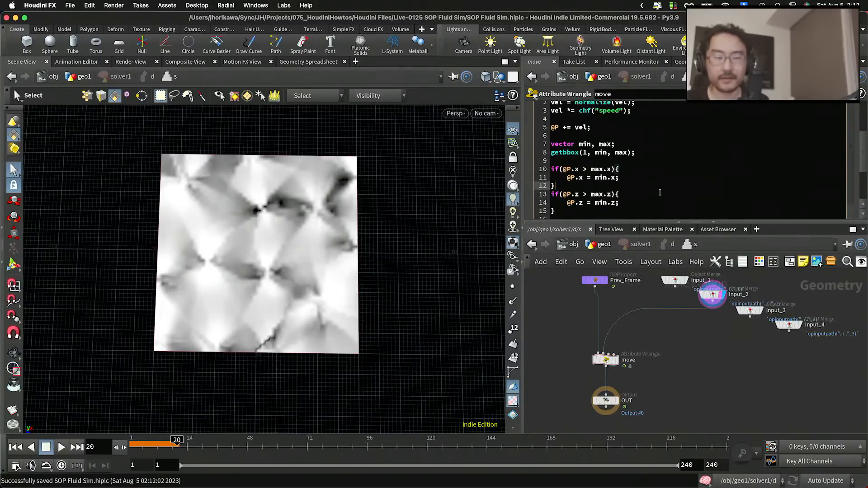
pyautogui.press('Return')
pyautogui.press('Return')
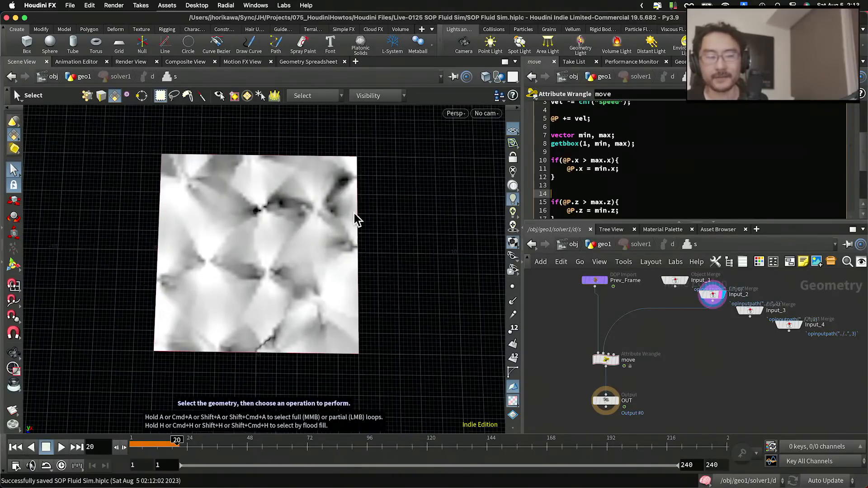
pyautogui.moveTo(556, 217); pyautogui.dragTo(536, 196)
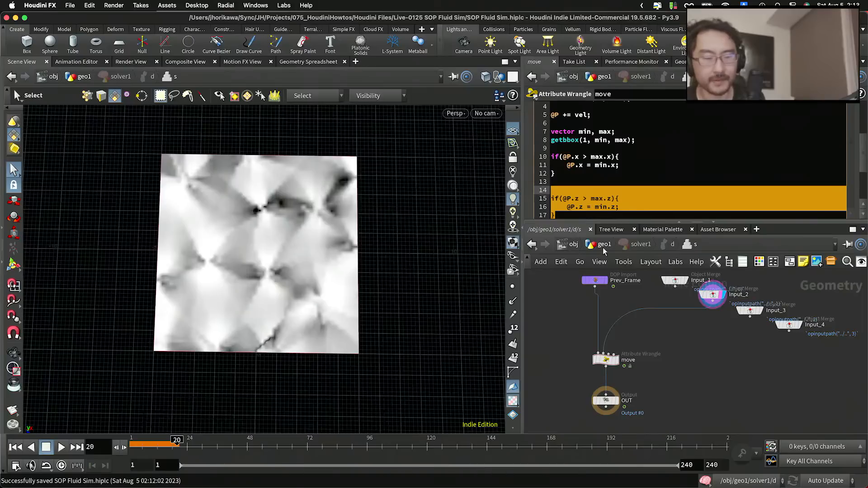
pyautogui.click(582, 199)
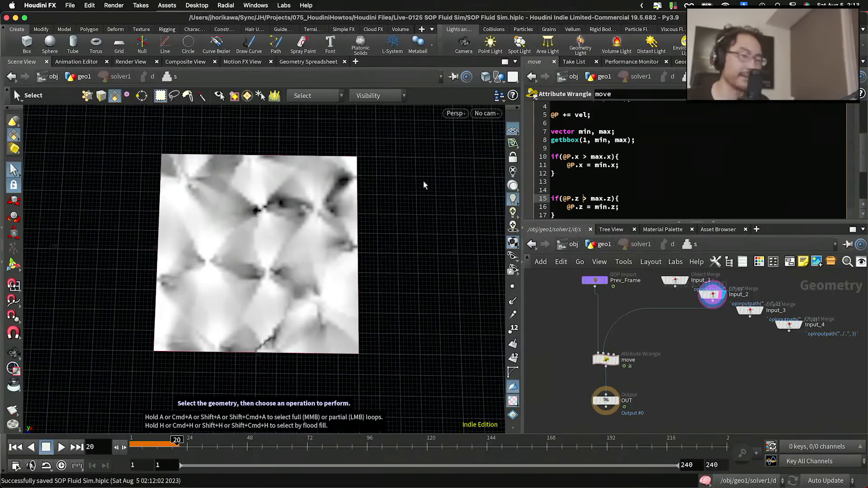
# Extend the X condition with an else if(@P.x < min.x) branch, including its opening and closing braces.
pyautogui.click(612, 180)
pyautogui.click(606, 177)
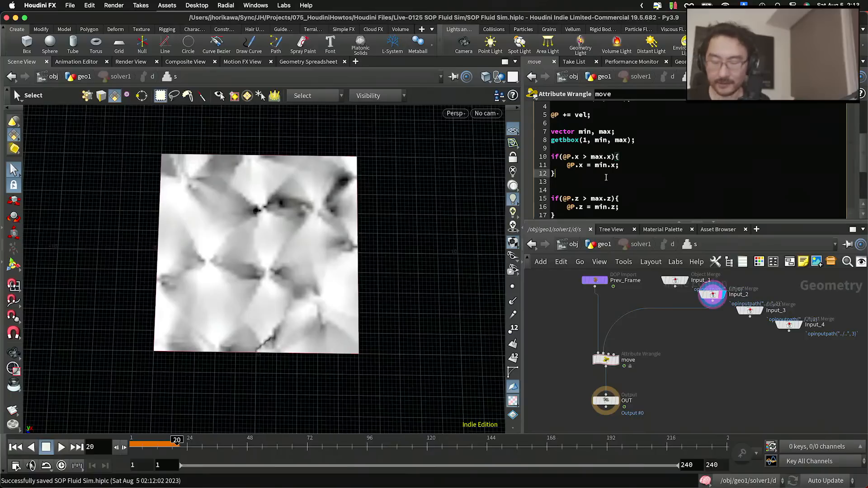
pyautogui.write('else if(')
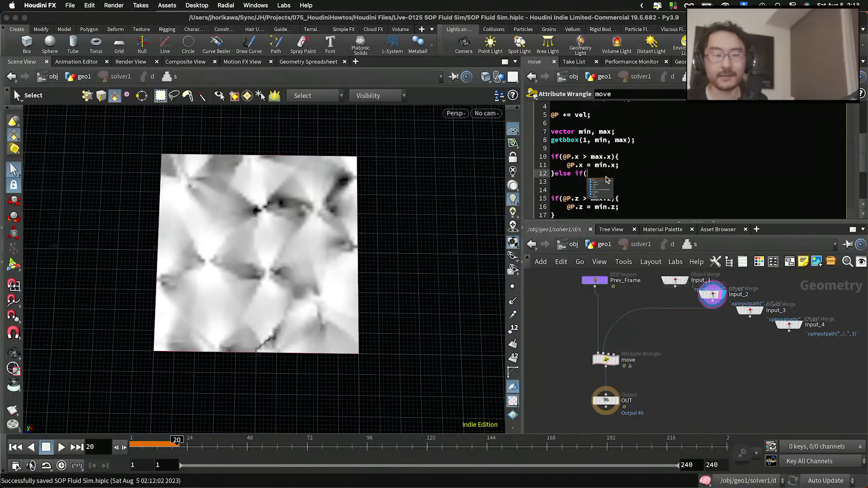
pyautogui.write('@P.')
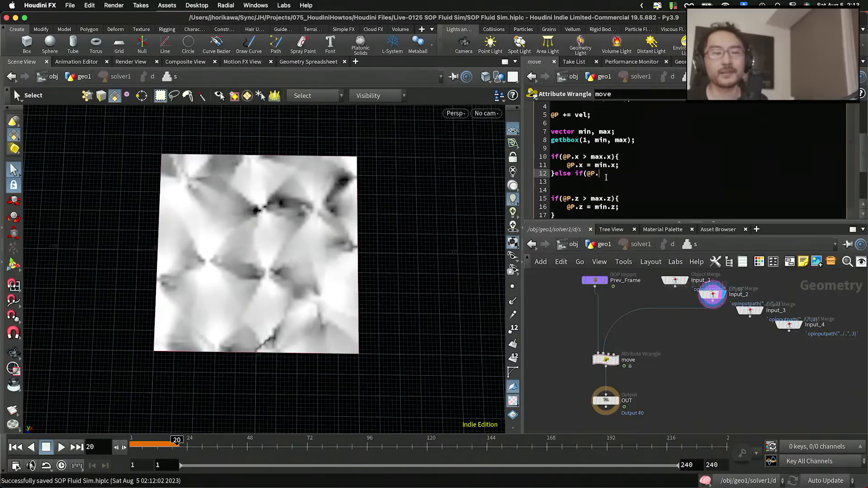
pyautogui.write('x < min.x(')
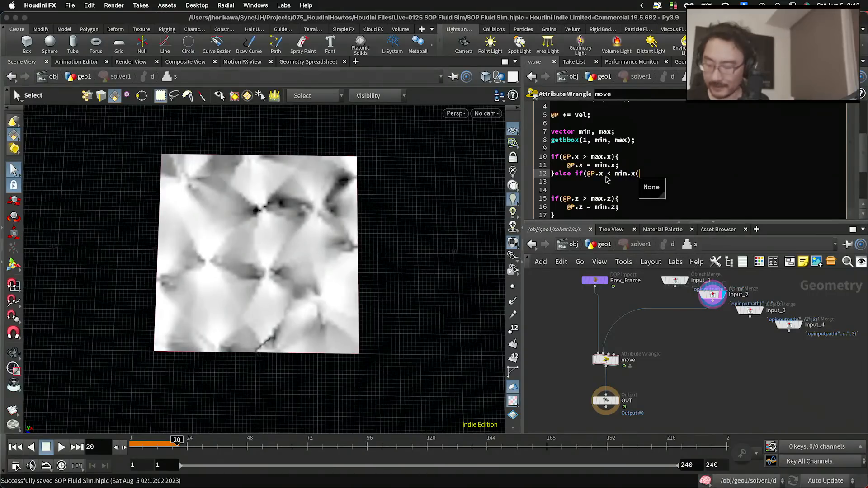
pyautogui.press('BackSpace')
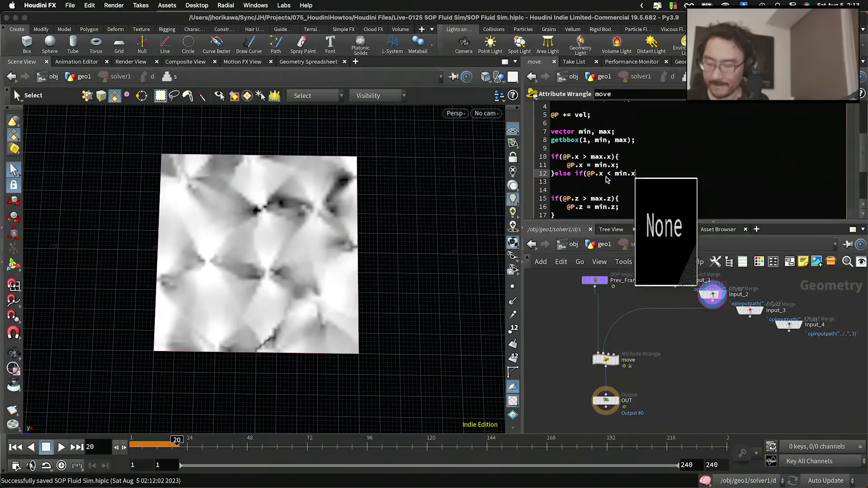
pyautogui.write('){')
pyautogui.press('Return')
pyautogui.press('Return')
pyautogui.write('}')
# Inside the X else-if branch, wrap the point position to the maximum with @P.x = max.x;.
pyautogui.click(606, 176)
pyautogui.write('@P.')
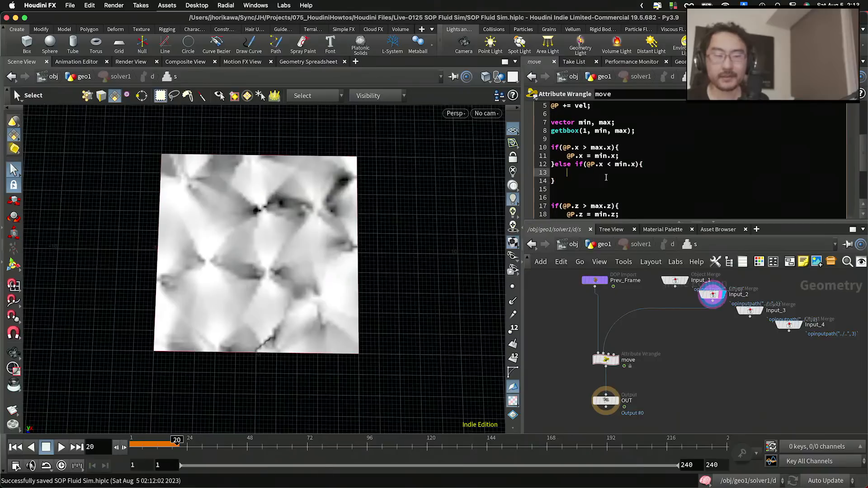
pyautogui.write('x ')
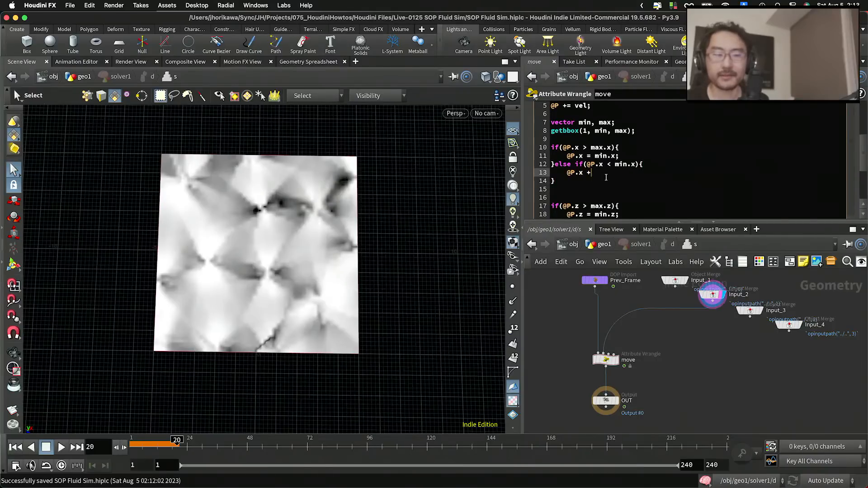
pyautogui.write('= ')
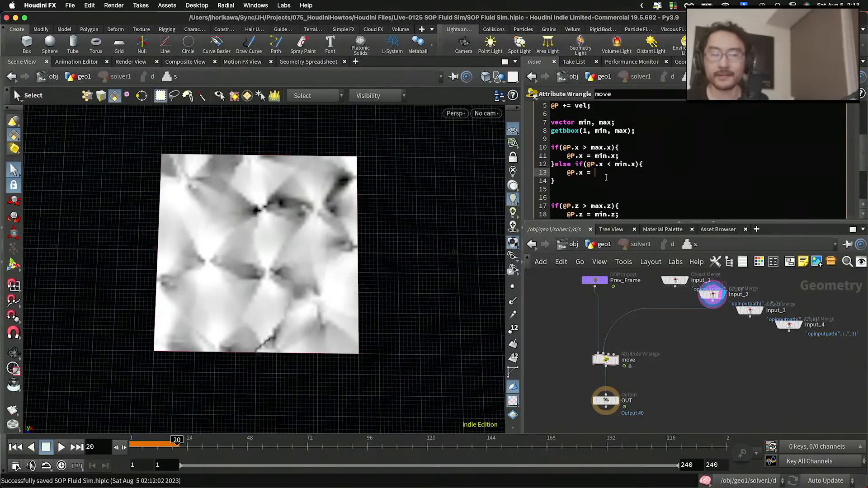
pyautogui.write('max.x;')
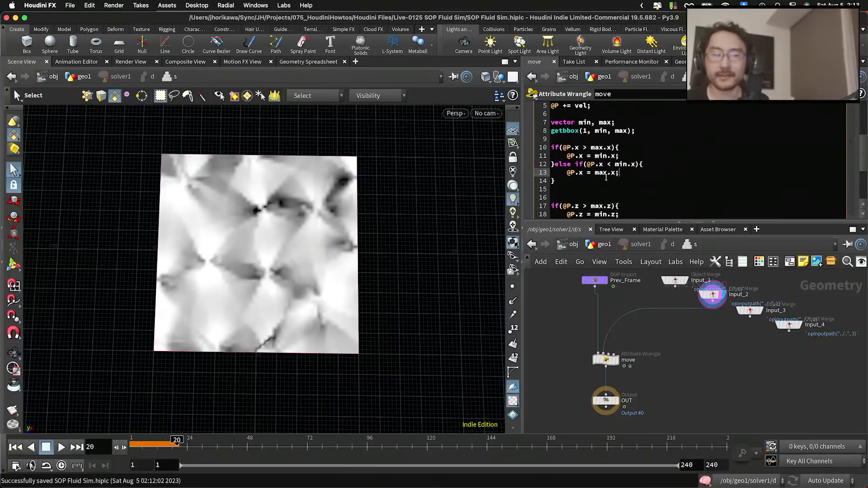
# Extend the Z condition with an else if(@P.z < min.z) branch and its opening brace.
pyautogui.scroll(-2, 596, 188)
pyautogui.click(575, 198)
pyautogui.click(575, 194)
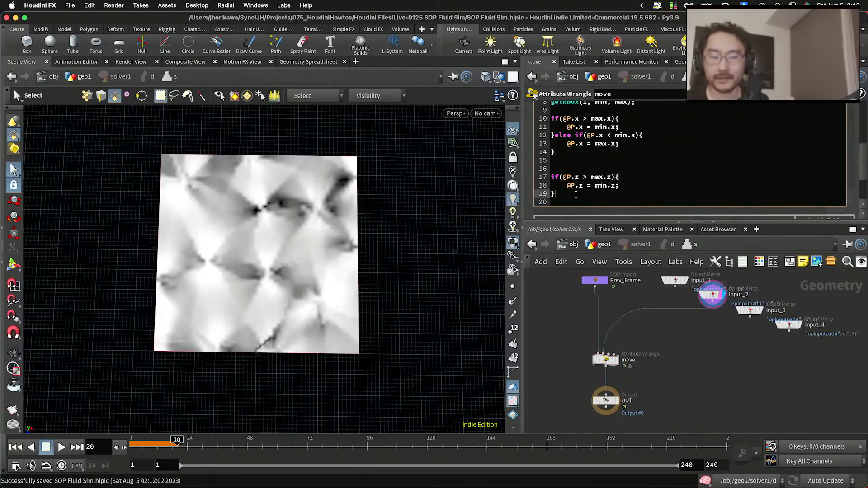
pyautogui.write('e;ls')
pyautogui.press('BackSpace')
pyautogui.press('BackSpace')
pyautogui.press('BackSpace')
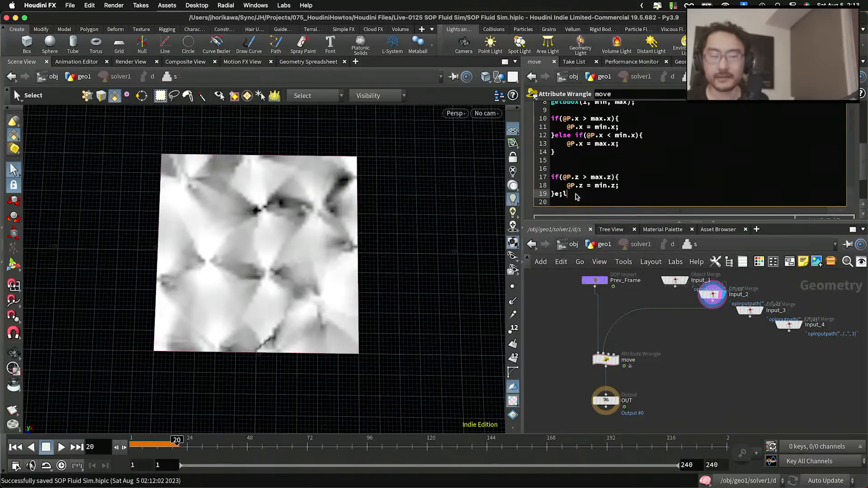
pyautogui.write('lse if(@P.')
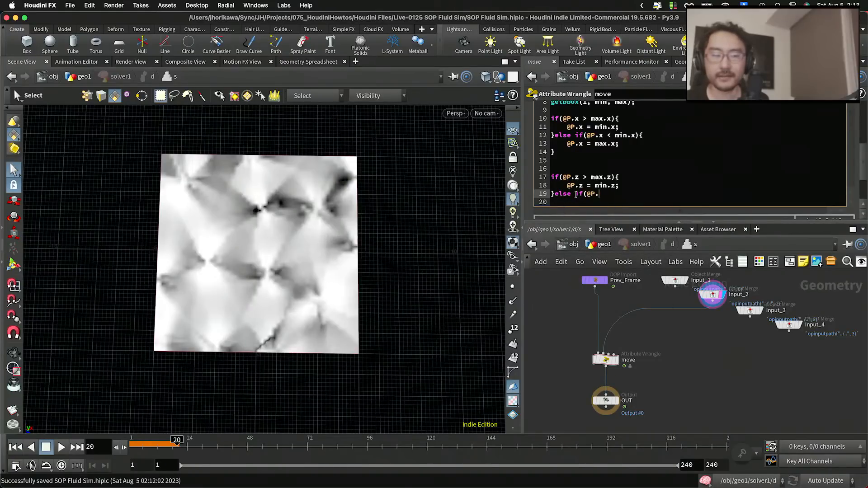
pyautogui.write('z < mi')
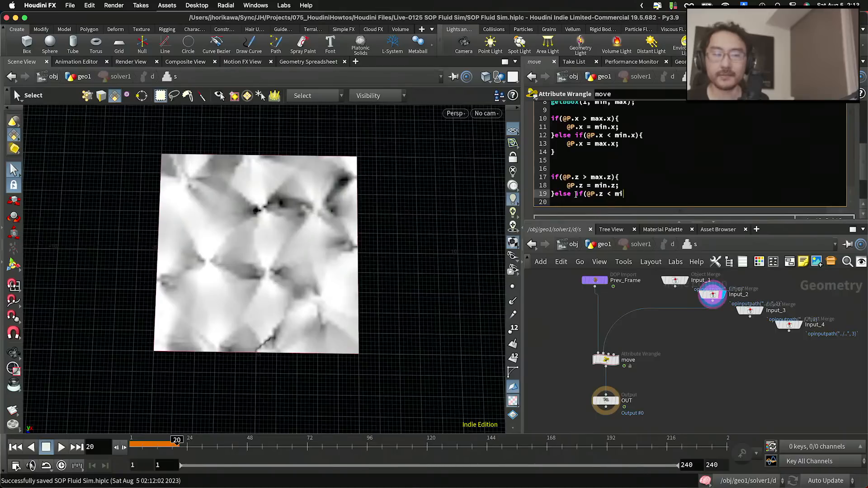
pyautogui.write('n.z(){')
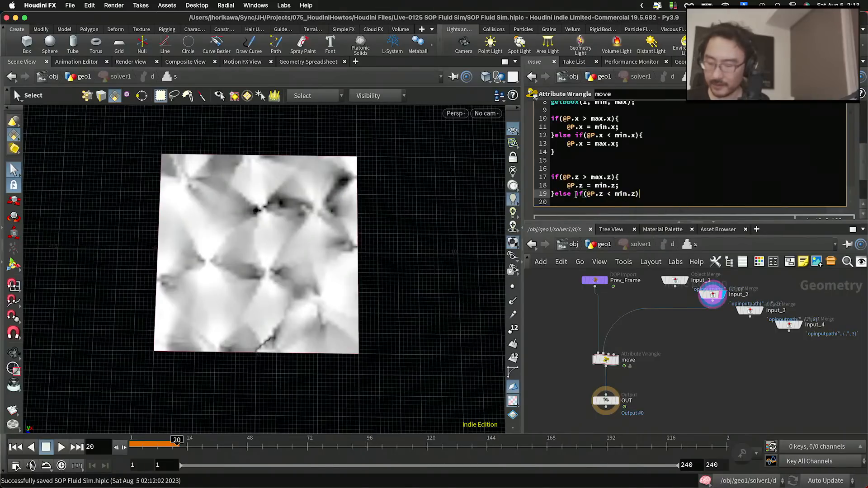
# Complete the Z else-if branch with @P.z = max.z; and a closing brace, and save the scene file.
pyautogui.press('Return')
pyautogui.press('Return')
pyautogui.write('}')
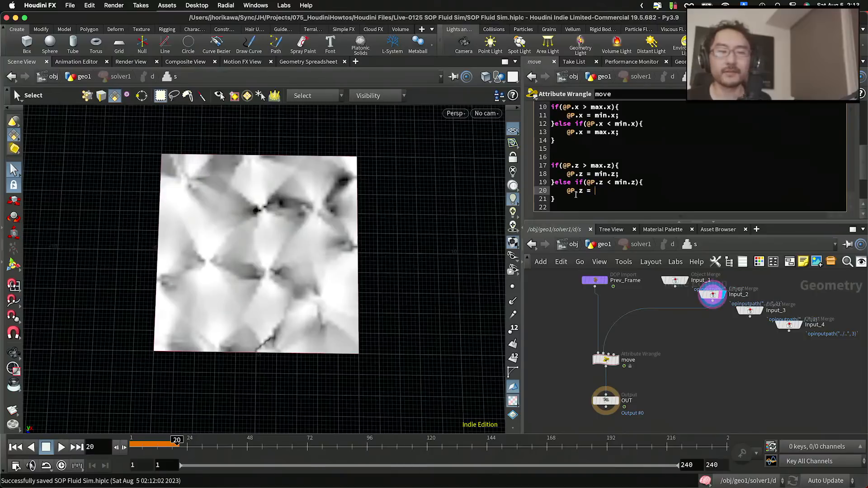
pyautogui.write('max.;')
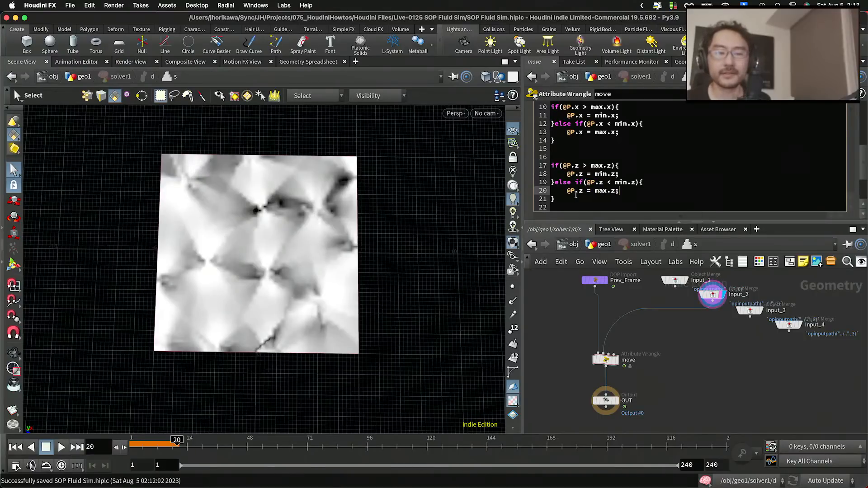
pyautogui.press('super+s')
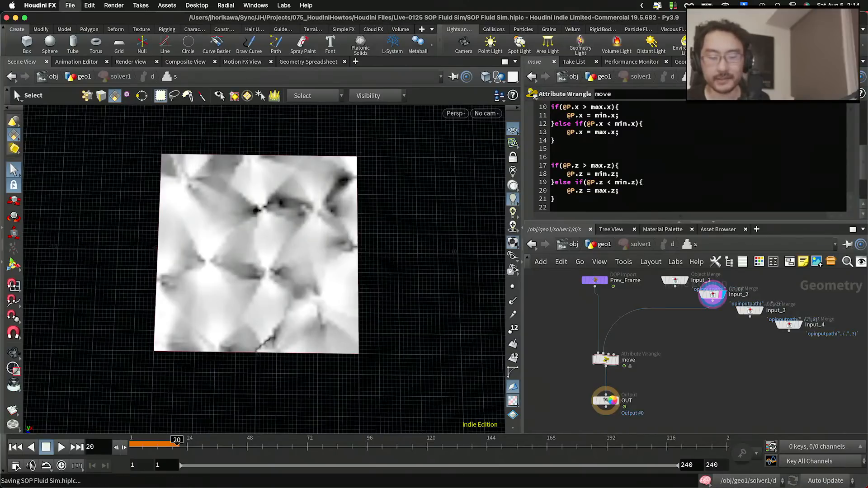
# Display the OUT node inside the solver, rewind to frame 1 and return to the geo1 network.
pyautogui.click(606, 400)
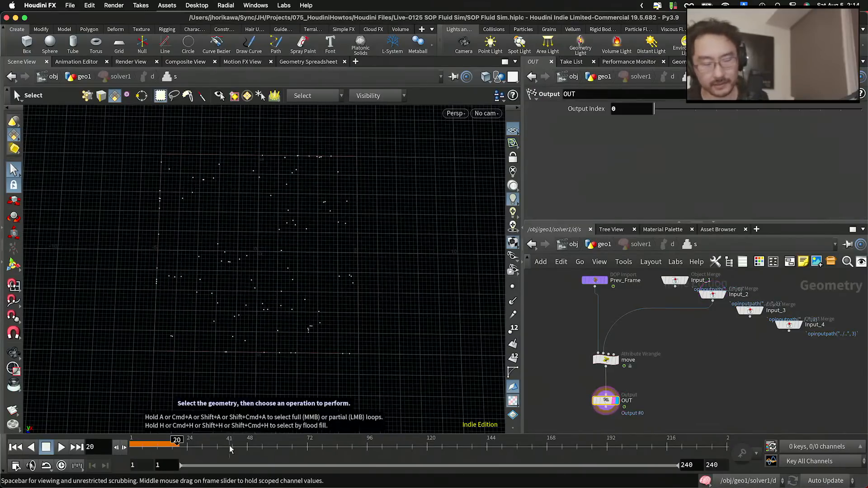
pyautogui.moveTo(166, 441); pyautogui.dragTo(135, 441)
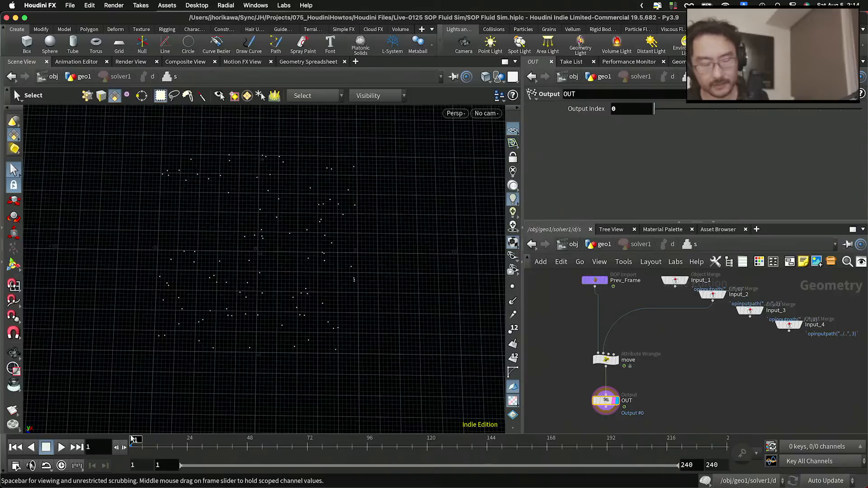
pyautogui.click(601, 244)
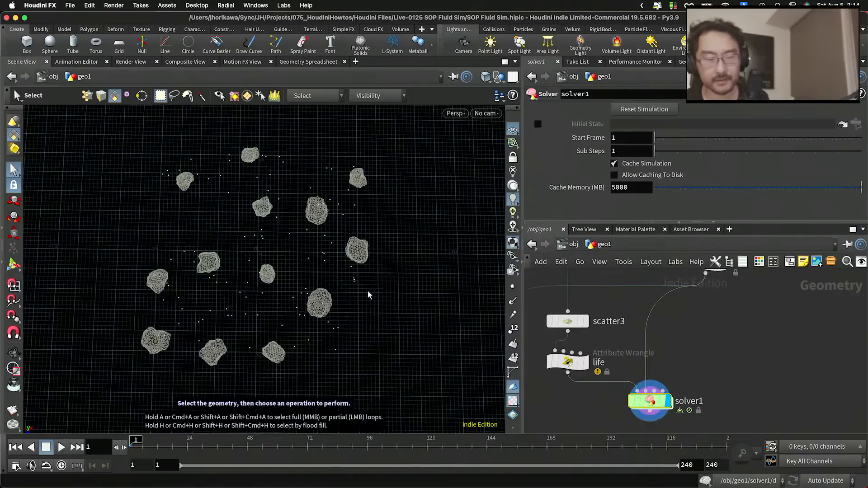
# Play the simulation and scrub through its frames to examine how the points move and wrap around the rocks.
pyautogui.click(62, 448)
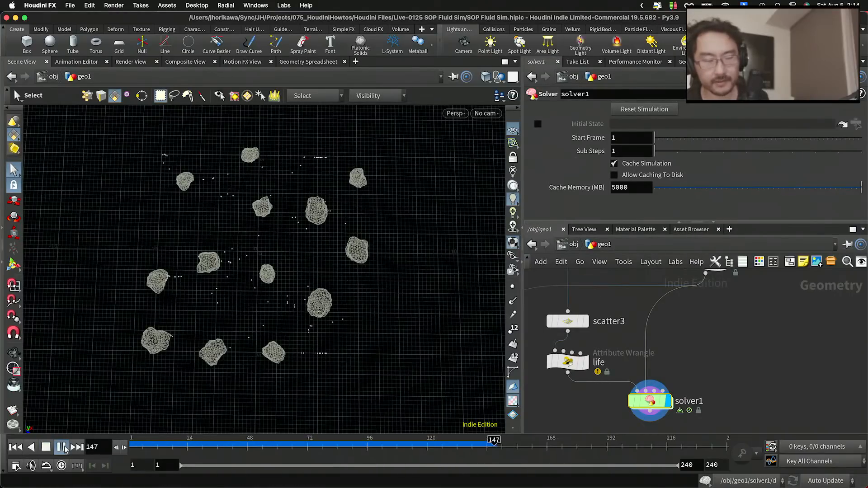
pyautogui.click(62, 447)
pyautogui.moveTo(232, 441); pyautogui.dragTo(202, 457)
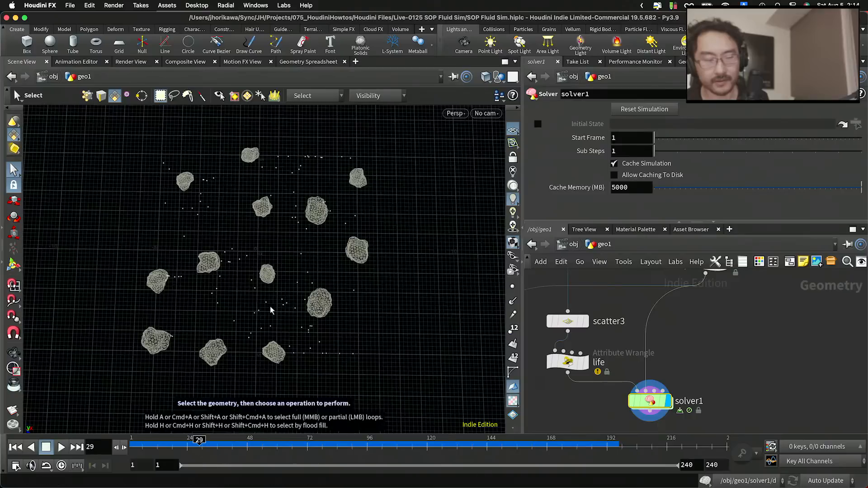
pyautogui.click(220, 447)
pyautogui.click(206, 447)
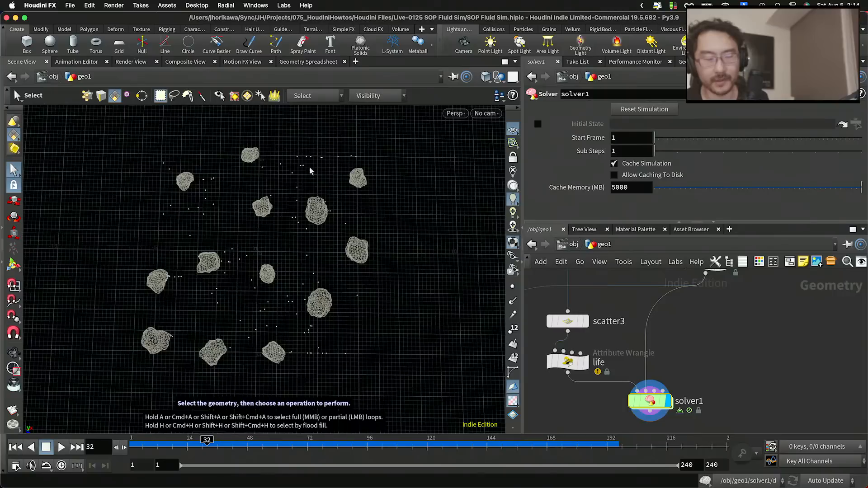
pyautogui.moveTo(173, 437); pyautogui.dragTo(298, 434)
pyautogui.moveTo(154, 439); pyautogui.dragTo(277, 437)
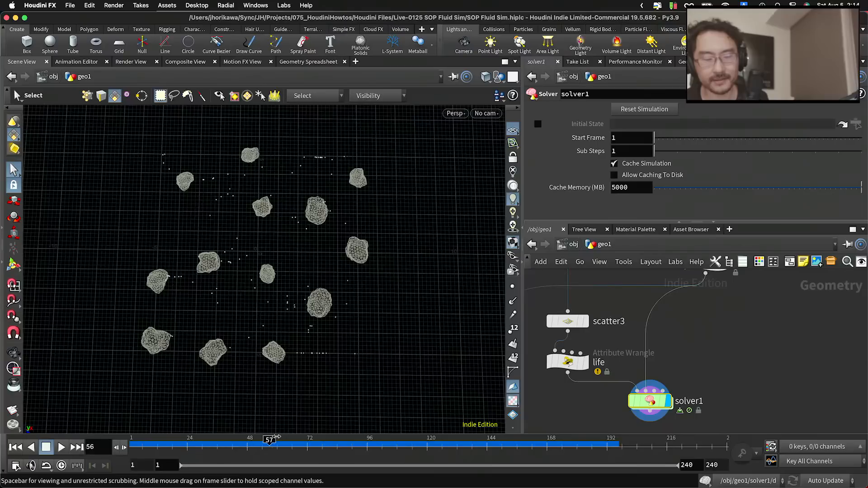
pyautogui.moveTo(189, 441); pyautogui.dragTo(175, 441)
# Show only the solver1 points in the viewport, with the rocks hidden.
pyautogui.scroll(-5, 647, 405)
pyautogui.moveTo(677, 387); pyautogui.dragTo(674, 324, button='middle')
pyautogui.scroll(5, 682, 393)
pyautogui.scroll(1, 683, 394)
pyautogui.scroll(-1, 678, 394)
pyautogui.scroll(-5, 675, 392)
pyautogui.scroll(2, 639, 363)
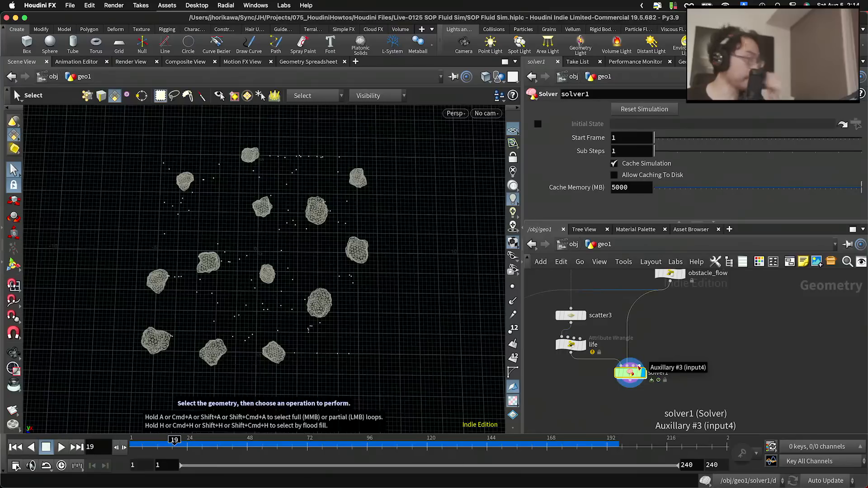
pyautogui.click(632, 376)
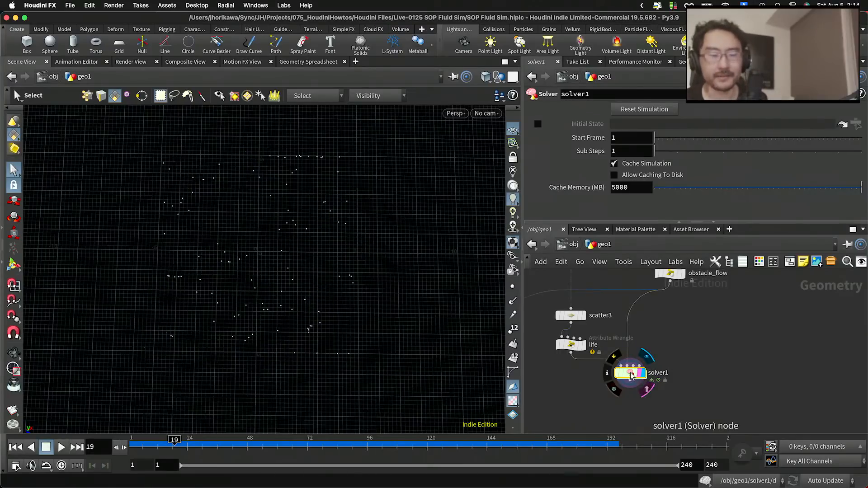
# Enter the solver1 network and select the move wrangle to show its code.
pyautogui.doubleClick(630, 373)
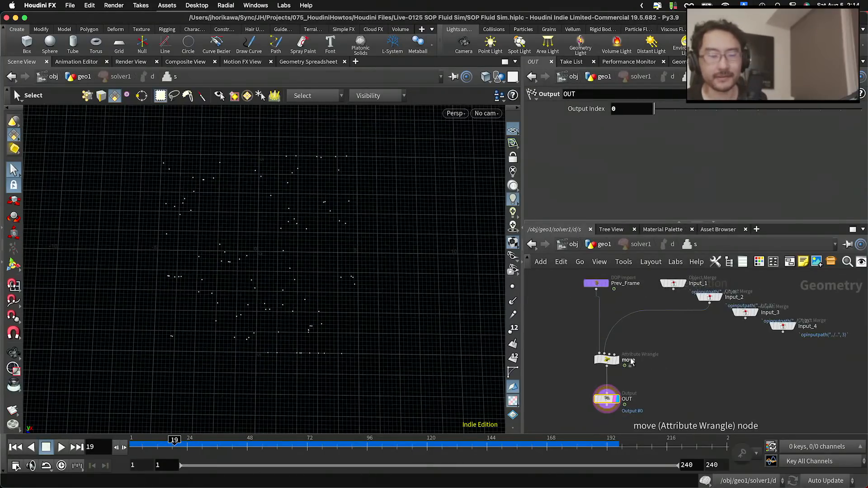
pyautogui.scroll(2, 620, 384)
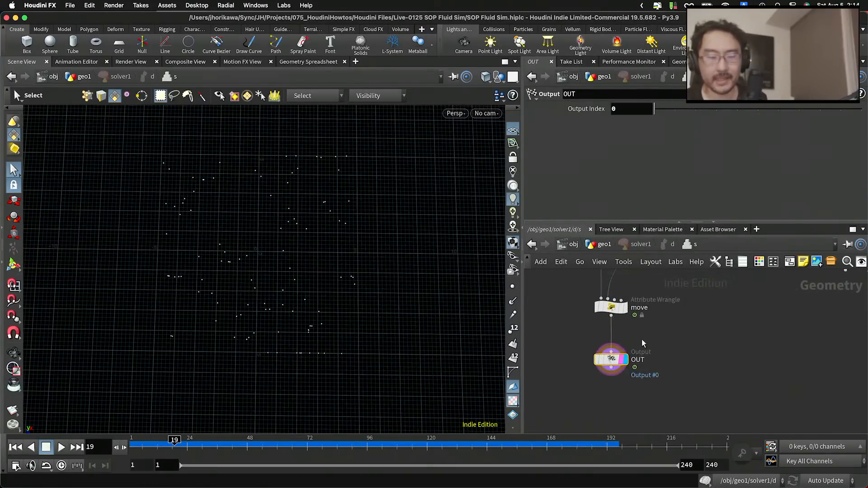
pyautogui.click(610, 305)
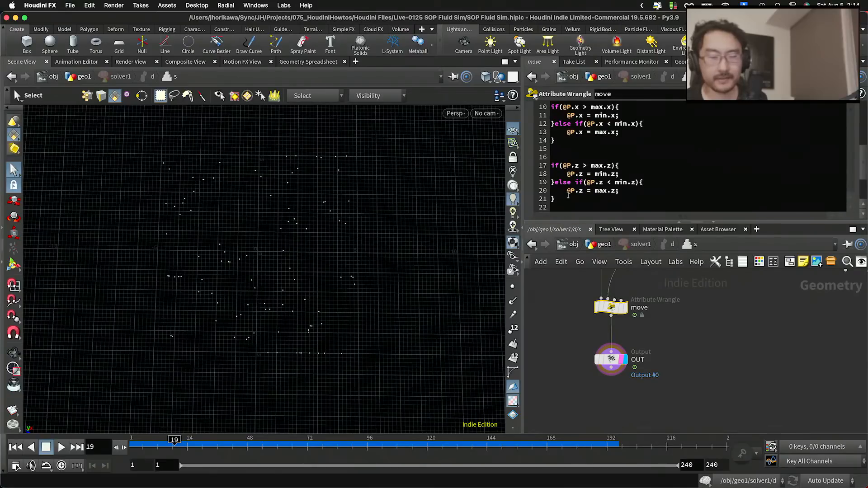
pyautogui.scroll(5, 567, 198)
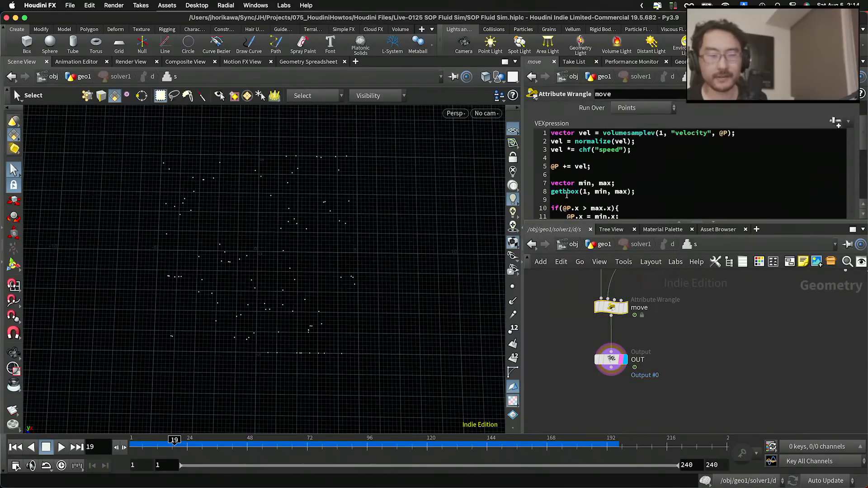
pyautogui.click(604, 245)
pyautogui.moveTo(641, 332); pyautogui.dragTo(655, 362, button='middle')
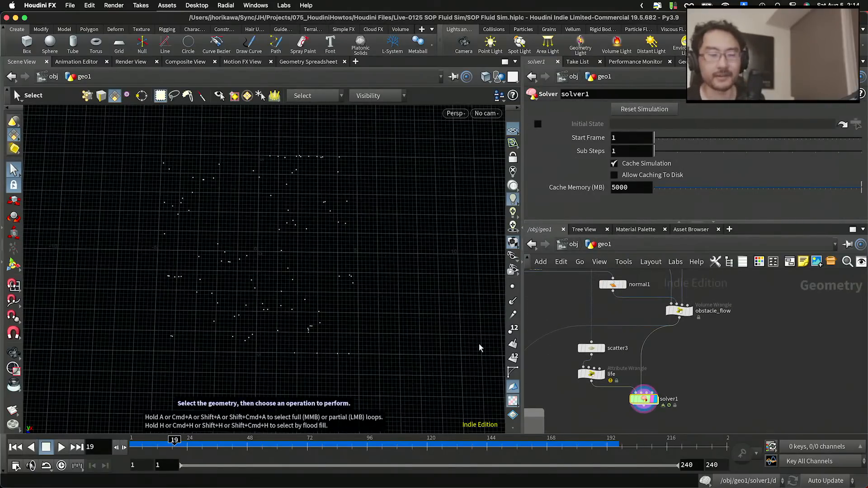
pyautogui.scroll(3, 647, 400)
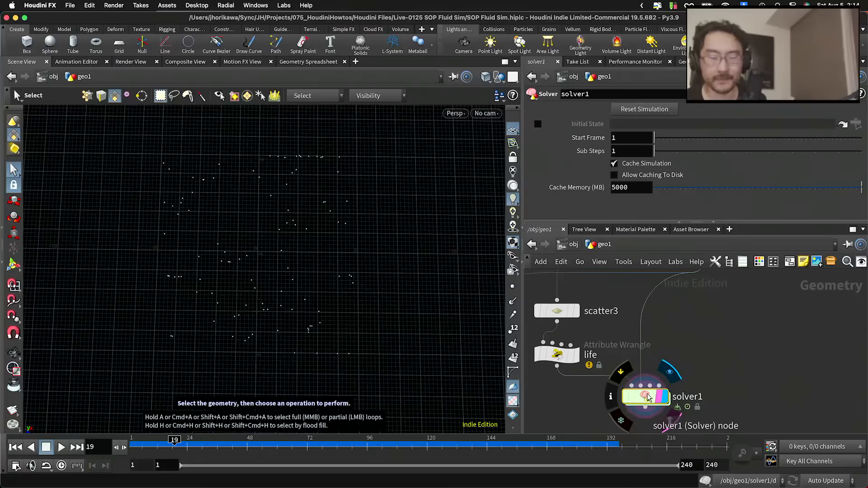
pyautogui.scroll(-2, 648, 397)
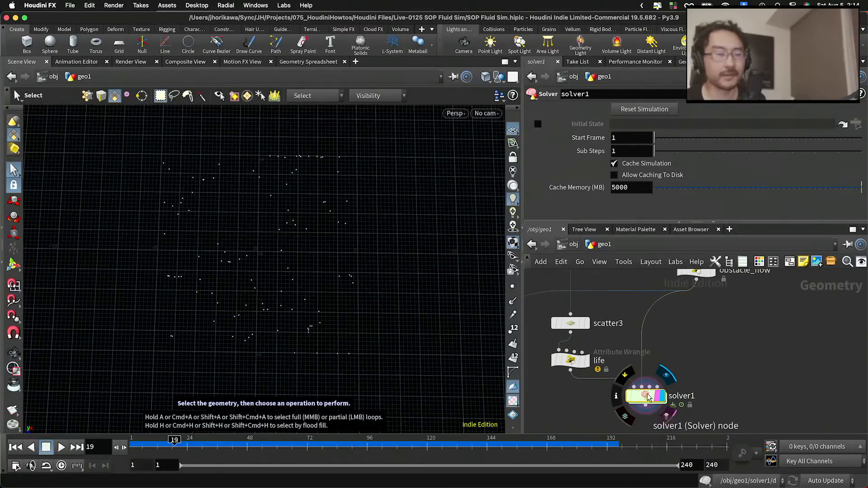
pyautogui.doubleClick(647, 396)
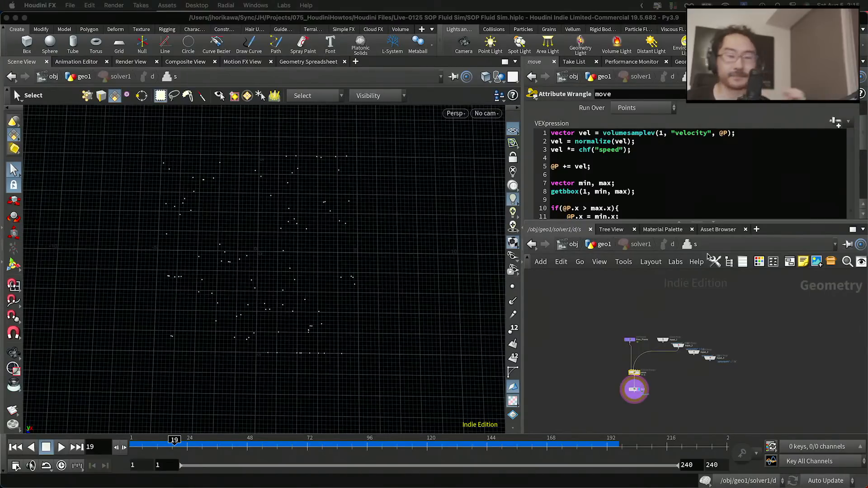
pyautogui.scroll(3, 617, 312)
# Copy the scatter3 and life nodes from the geo1 network and paste them inside solver1.
pyautogui.click(596, 244)
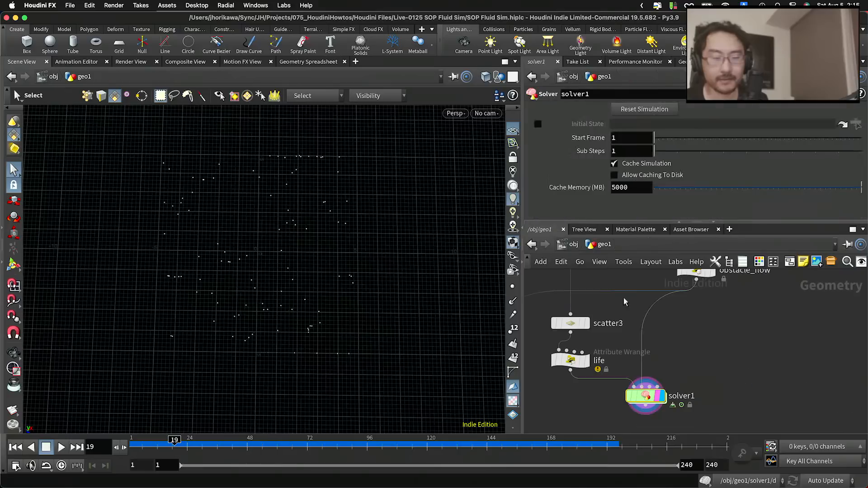
pyautogui.scroll(1, 611, 324)
pyautogui.moveTo(606, 352); pyautogui.dragTo(597, 317)
pyautogui.moveTo(632, 409); pyautogui.dragTo(601, 310)
pyautogui.moveTo(603, 360); pyautogui.dragTo(603, 351)
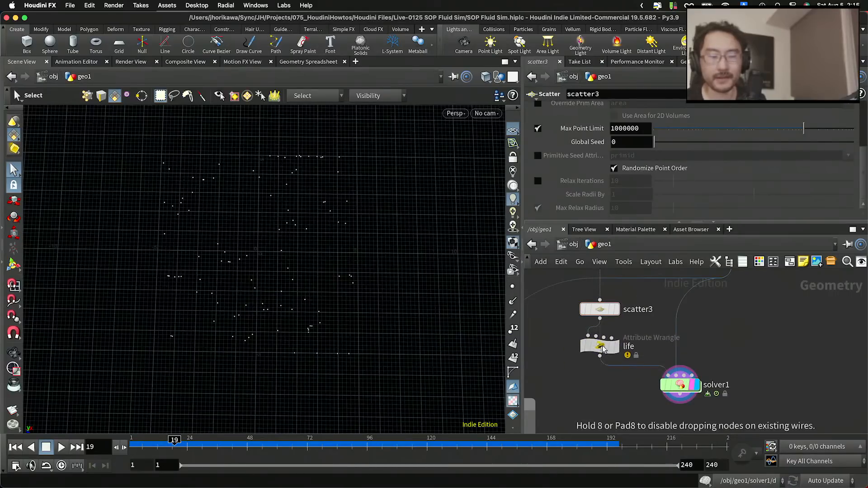
pyautogui.moveTo(616, 383); pyautogui.dragTo(598, 309)
pyautogui.moveTo(598, 309)
pyautogui.mouseDown()
pyautogui.moveTo(611, 304)
pyautogui.moveTo(605, 311)
pyautogui.mouseUp()
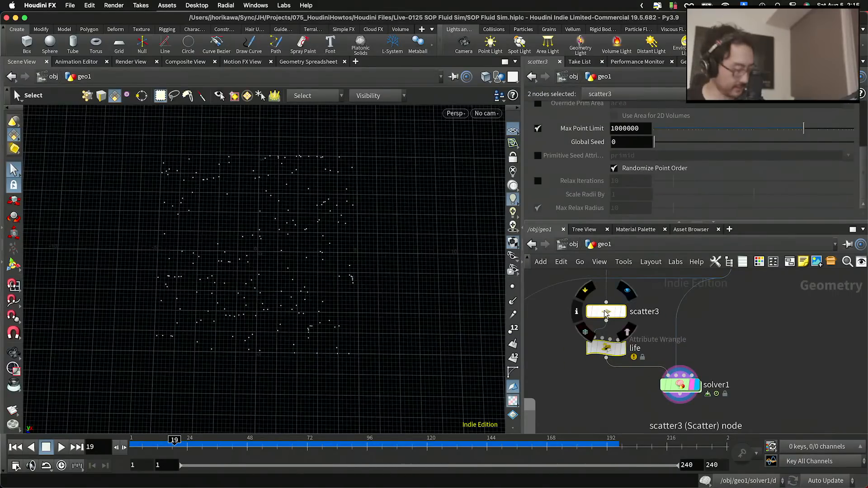
pyautogui.hotkey('ctrl', 'c')
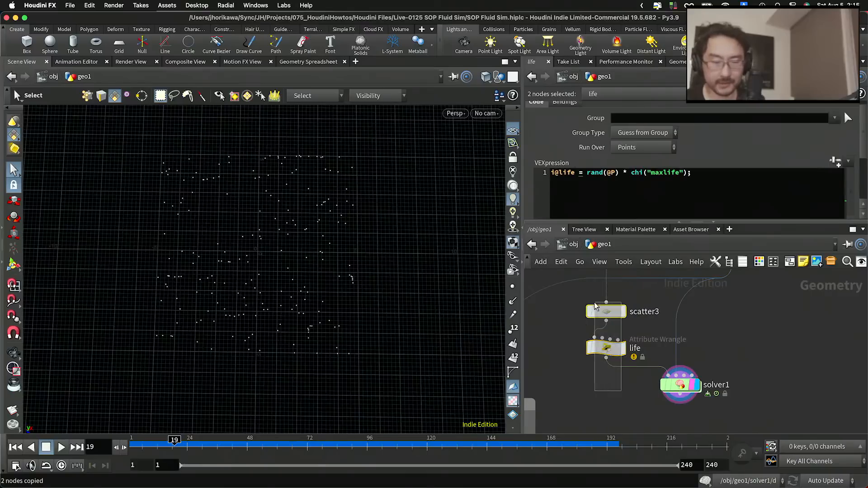
pyautogui.doubleClick(680, 386)
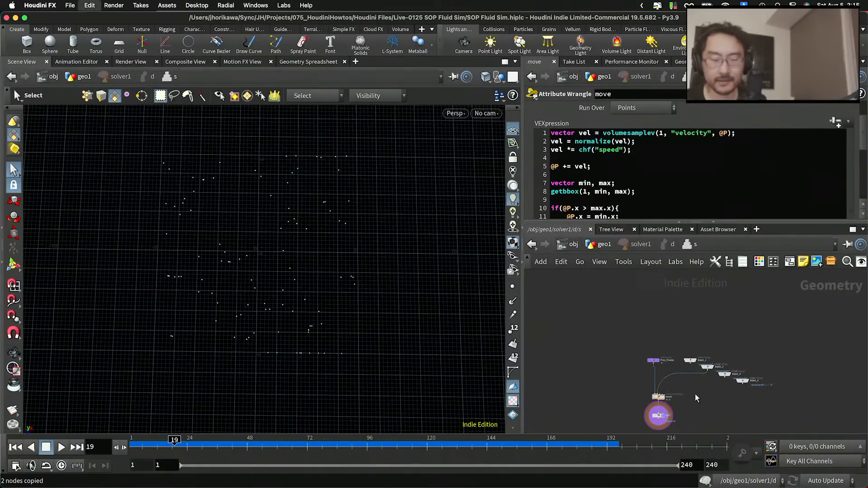
pyautogui.hotkey('ctrl', 'v')
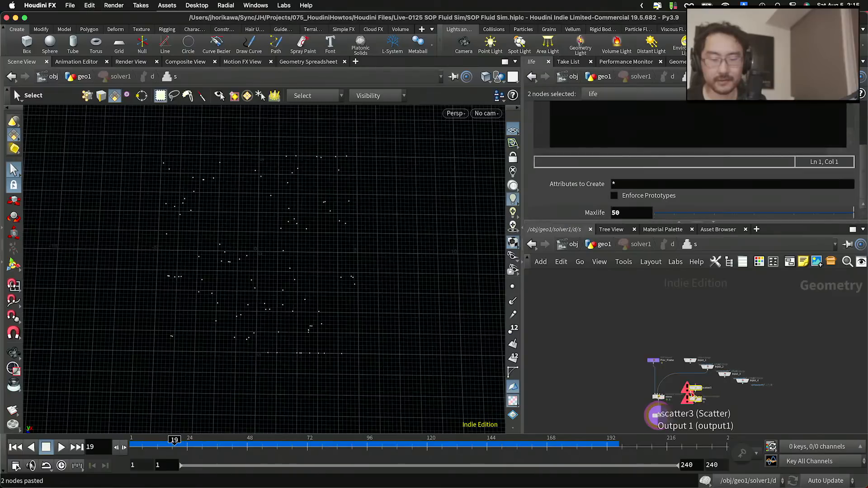
# Space out the pasted nodes inside the solver, connect Input_2 to scatter3 and display scatter3.
pyautogui.scroll(4, 692, 391)
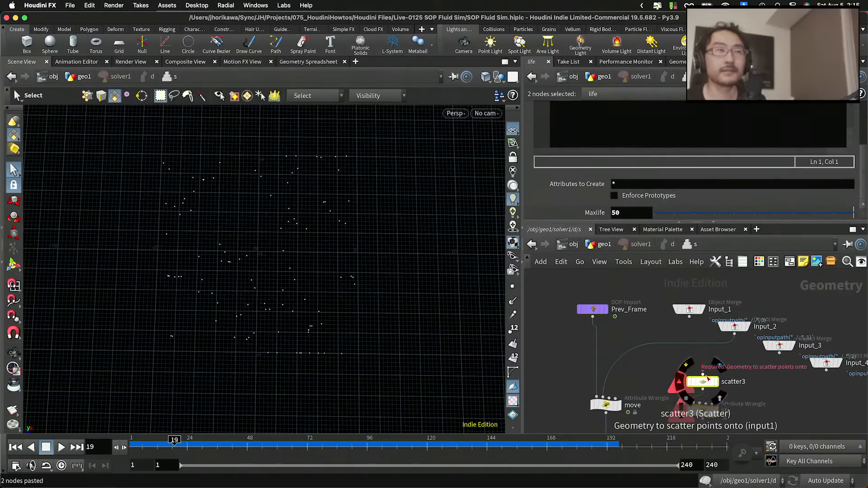
pyautogui.scroll(-3, 730, 346)
pyautogui.scroll(1, 729, 348)
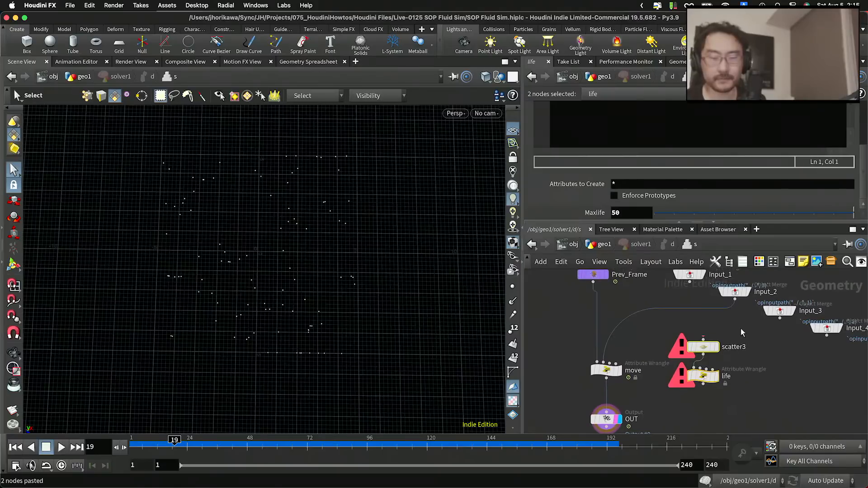
pyautogui.click(741, 329)
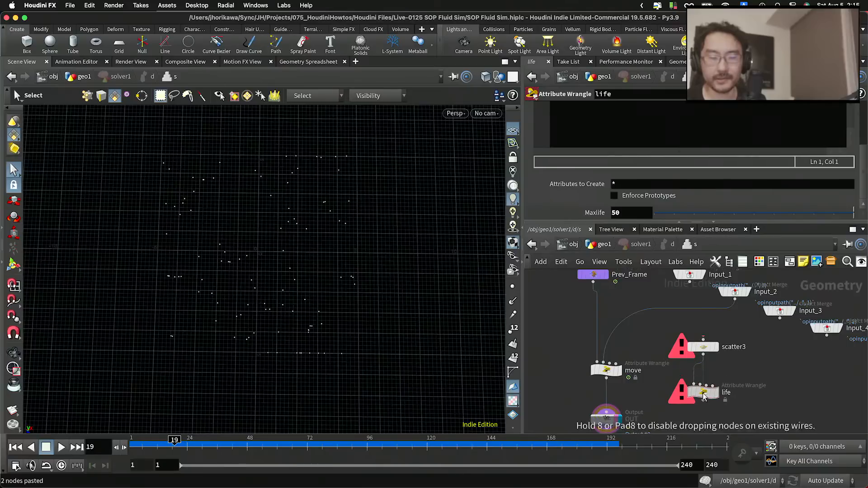
pyautogui.moveTo(748, 329); pyautogui.dragTo(744, 348, button='middle')
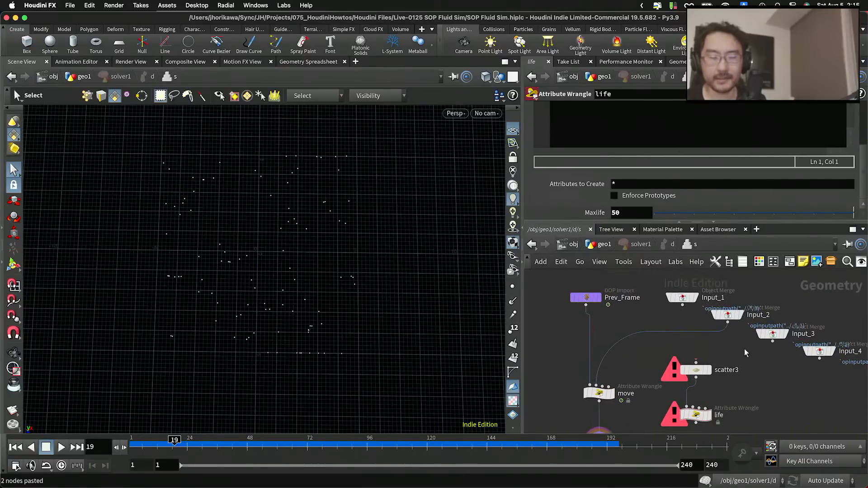
pyautogui.click(708, 370)
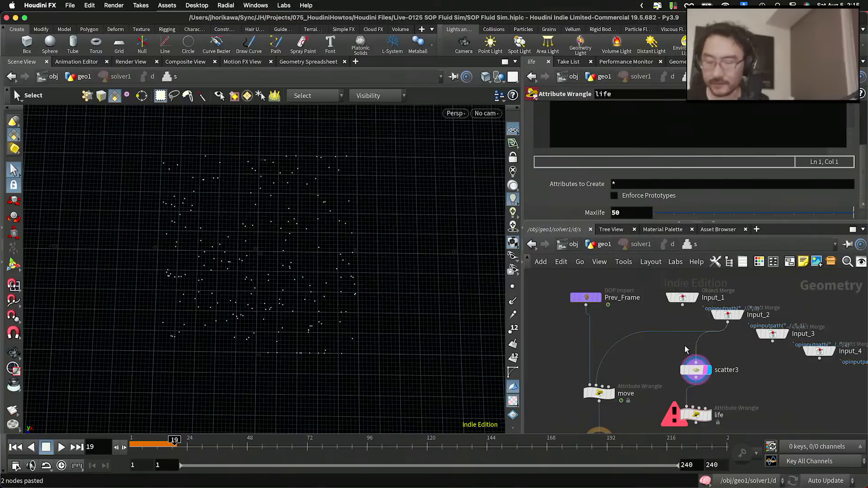
# Return to the geo1 network and wire the grid1 dot above scatter3 into the third input of solver1.
pyautogui.click(611, 247)
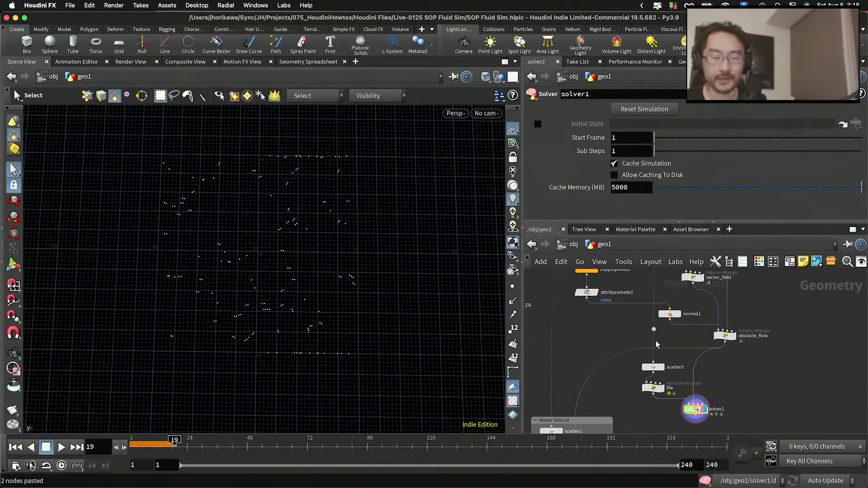
pyautogui.scroll(4, 657, 345)
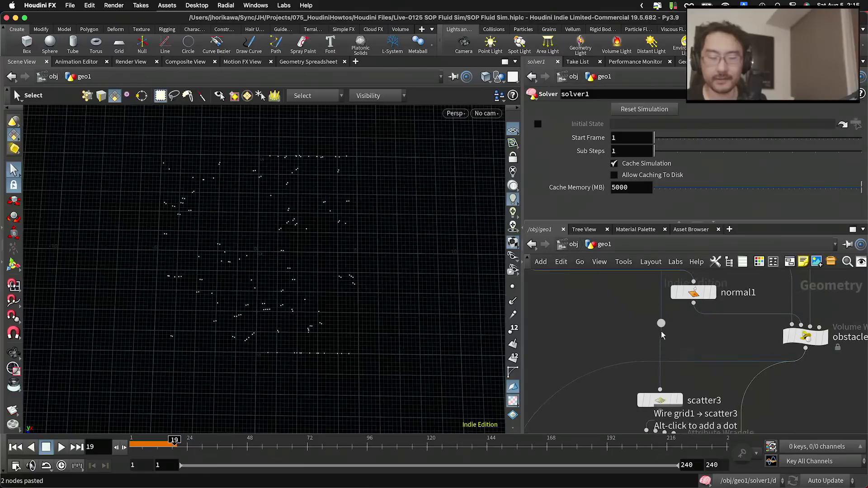
pyautogui.moveTo(663, 337); pyautogui.dragTo(684, 340)
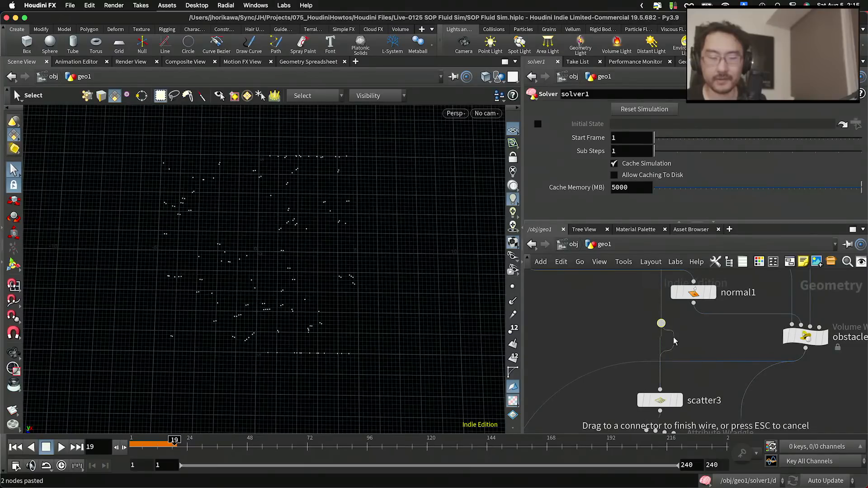
pyautogui.press('Escape')
pyautogui.click(662, 336)
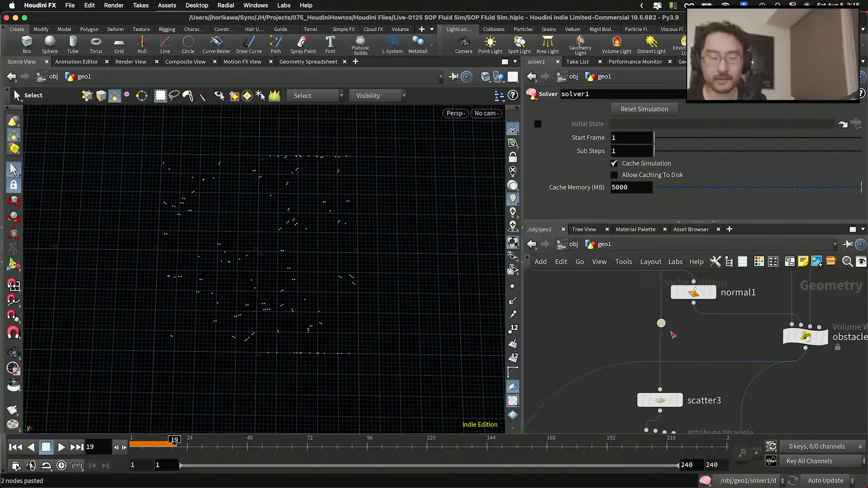
pyautogui.scroll(-5, 683, 327)
pyautogui.scroll(5, 723, 376)
pyautogui.click(713, 383)
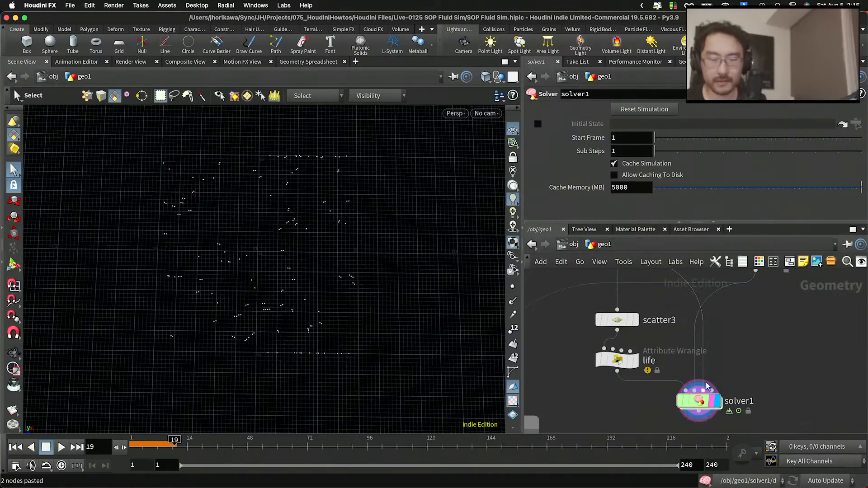
# Tidy the geo1 network by lining up the grid wire's dot with the scatter3 and life nodes.
pyautogui.scroll(-3, 706, 361)
pyautogui.scroll(3, 655, 310)
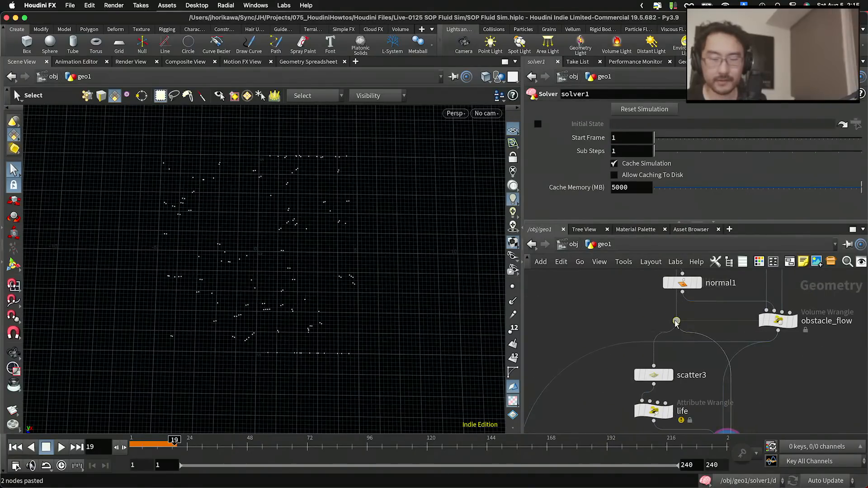
pyautogui.scroll(-3, 661, 334)
pyautogui.scroll(-2, 660, 337)
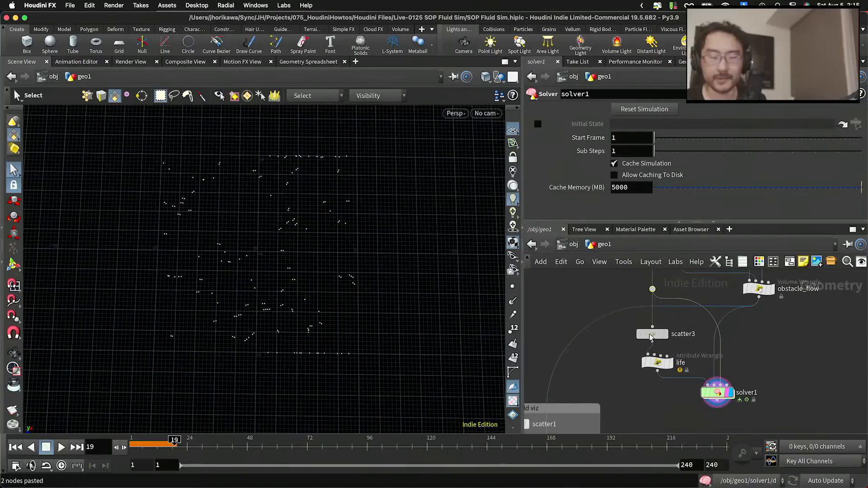
pyautogui.scroll(3, 654, 335)
pyautogui.click(656, 336)
pyautogui.moveTo(655, 338); pyautogui.dragTo(647, 364)
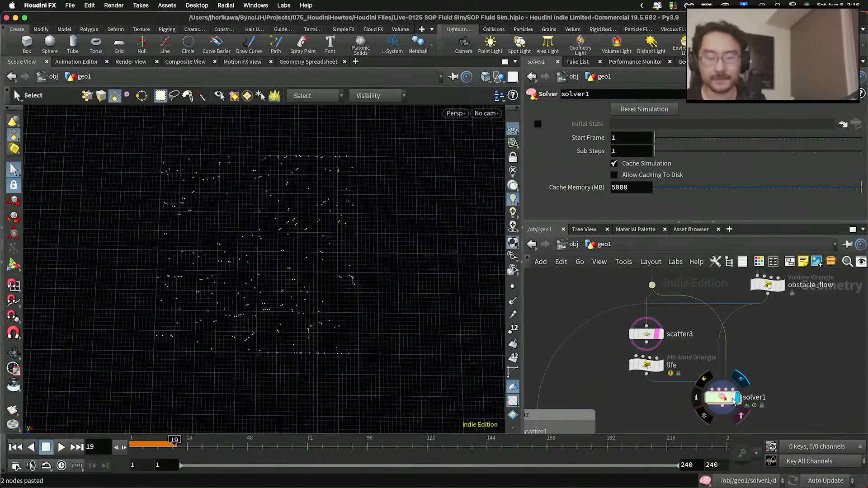
# Enter solver1, connect Input_3 to the pasted scatter3 and scrub the timeline to check its points.
pyautogui.doubleClick(723, 398)
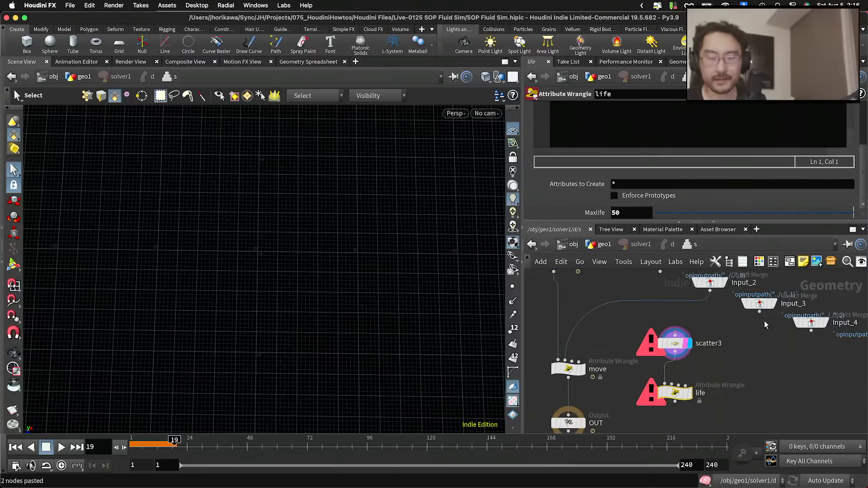
pyautogui.click(678, 353)
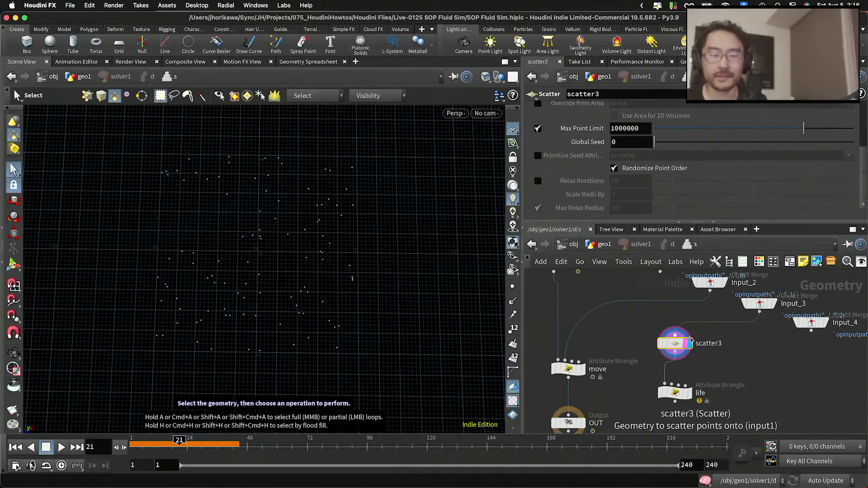
pyautogui.moveTo(677, 350); pyautogui.dragTo(678, 352)
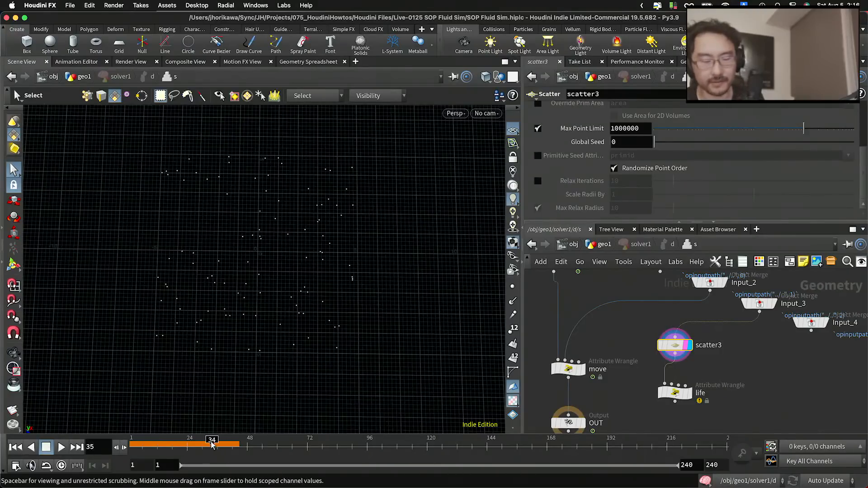
pyautogui.click(175, 441)
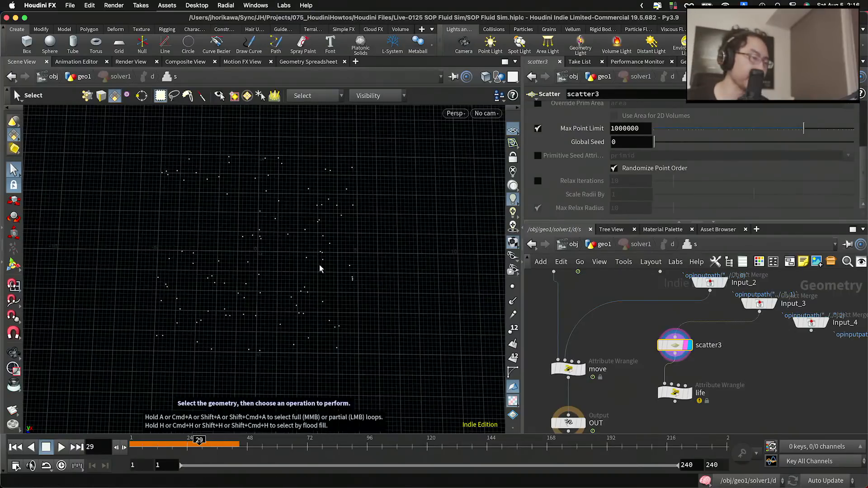
# Set scatter3's Global Seed to $FF inside the solver and scrub the timeline to check the scattering.
pyautogui.doubleClick(639, 144)
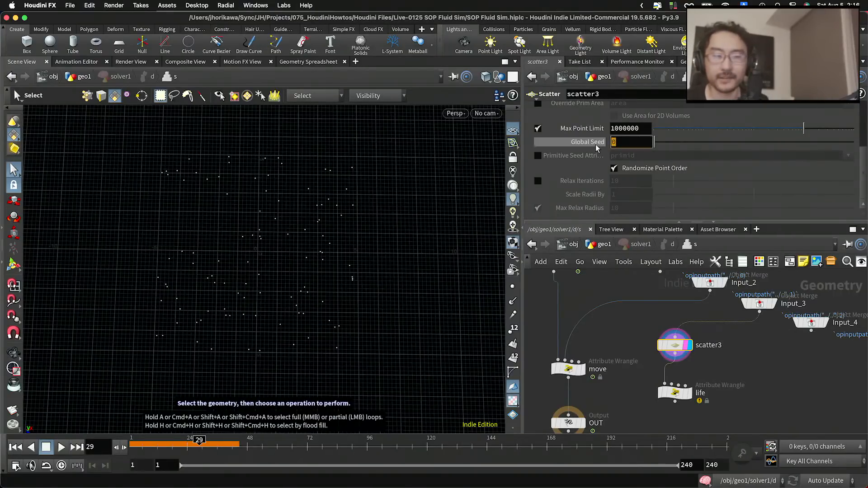
pyautogui.write('$FF')
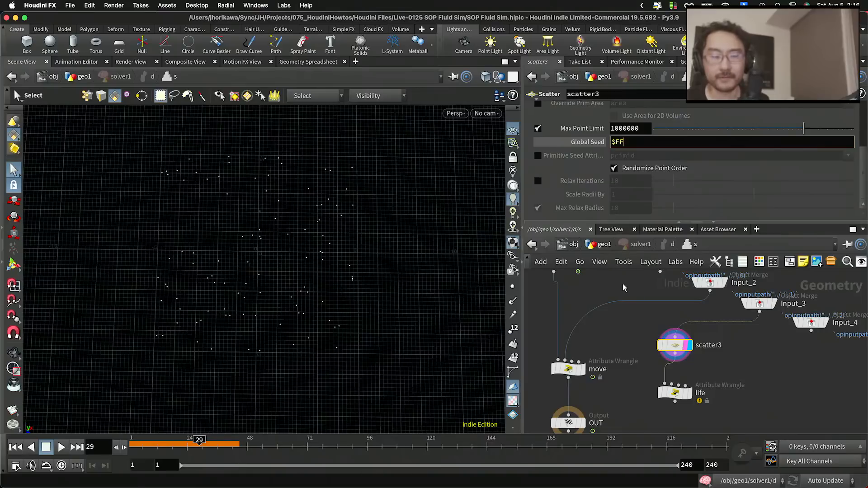
pyautogui.press('Return')
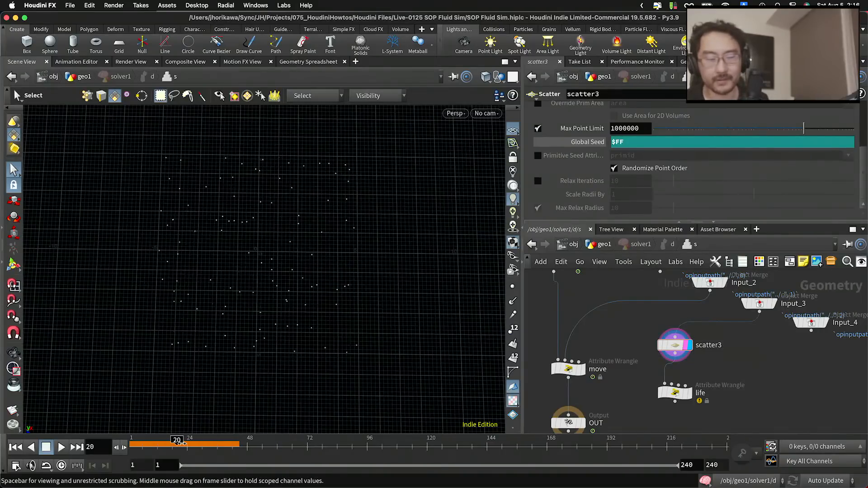
pyautogui.moveTo(180, 443); pyautogui.dragTo(187, 443)
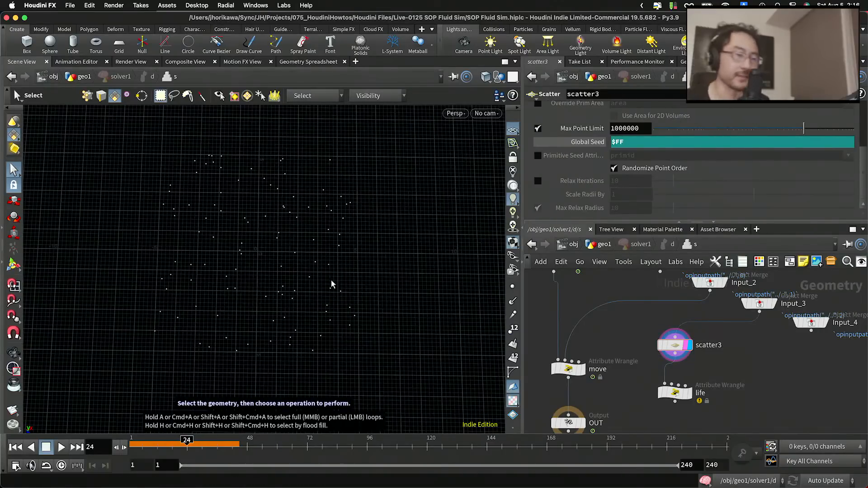
# Move the pasted life wrangle closer to scatter3, display its output and show its code.
pyautogui.scroll(2, 713, 400)
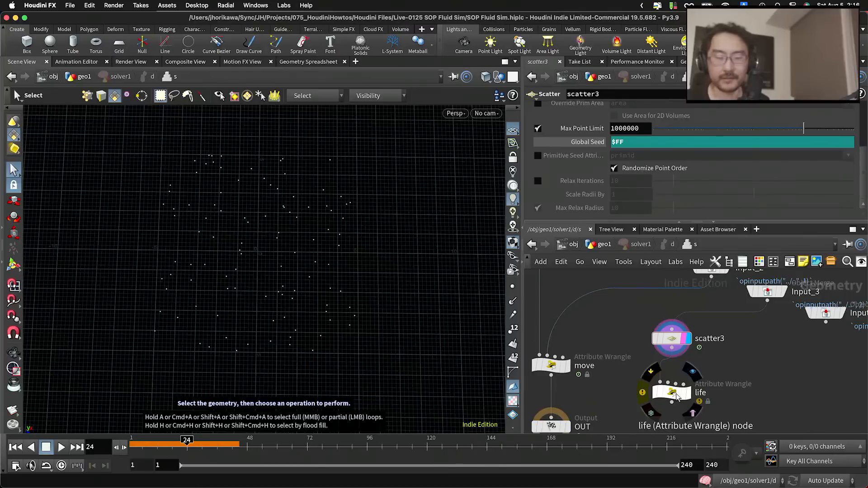
pyautogui.moveTo(689, 395); pyautogui.dragTo(691, 379)
pyautogui.click(690, 379)
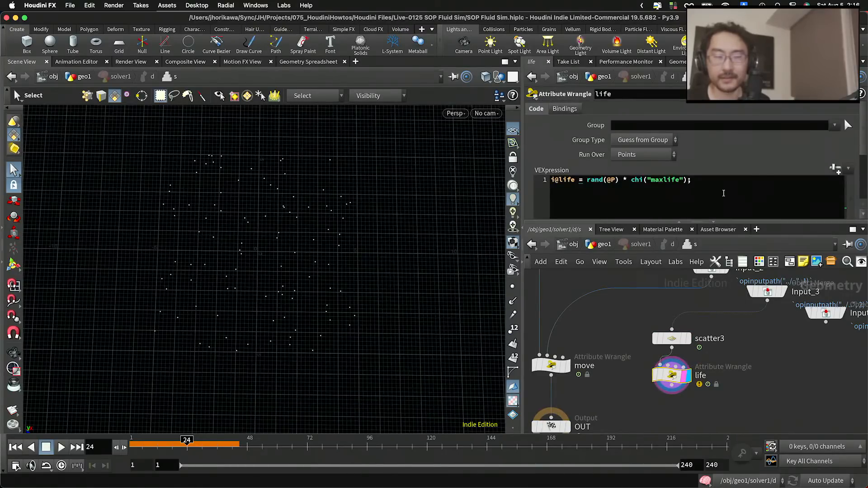
pyautogui.moveTo(672, 381); pyautogui.dragTo(672, 383)
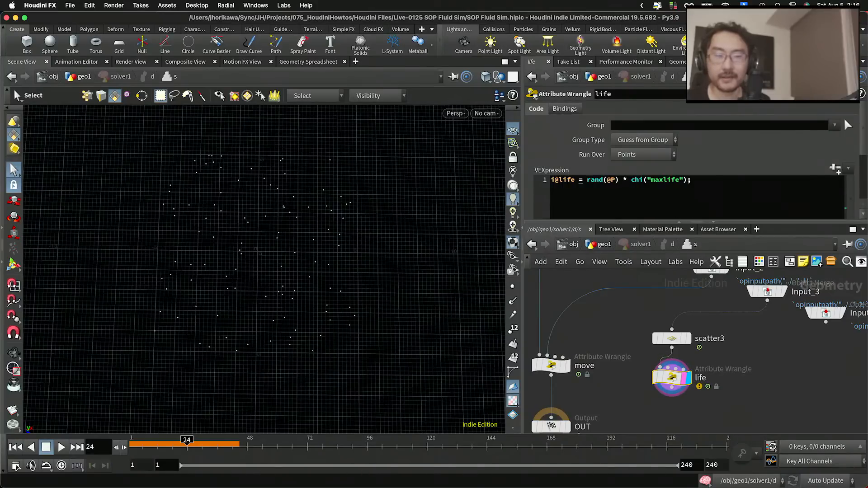
# Open a Geometry Spreadsheet in the parameter pane to check the life wrangle's per-point life values.
pyautogui.click(863, 61)
pyautogui.moveTo(768, 87)
pyautogui.moveTo(669, 222)
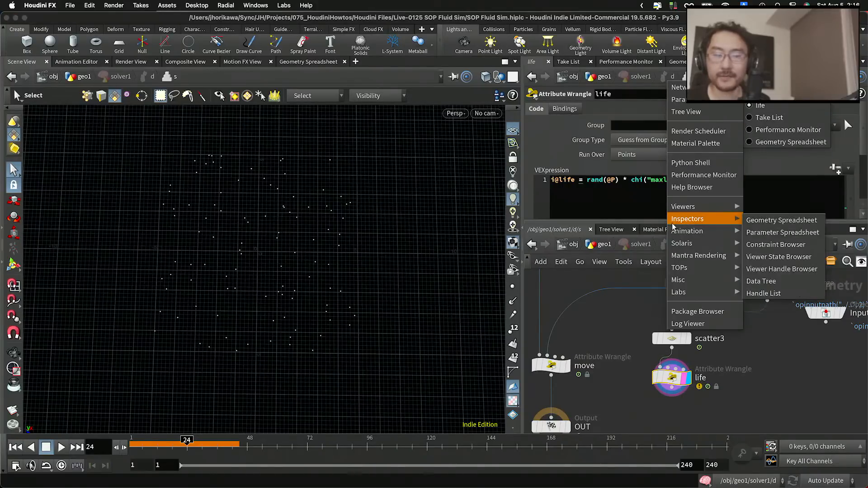
pyautogui.click(780, 221)
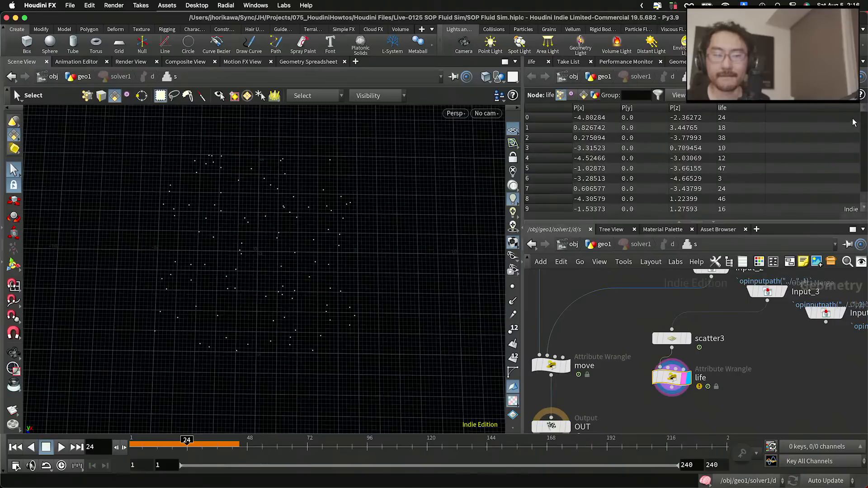
pyautogui.scroll(-3, 709, 357)
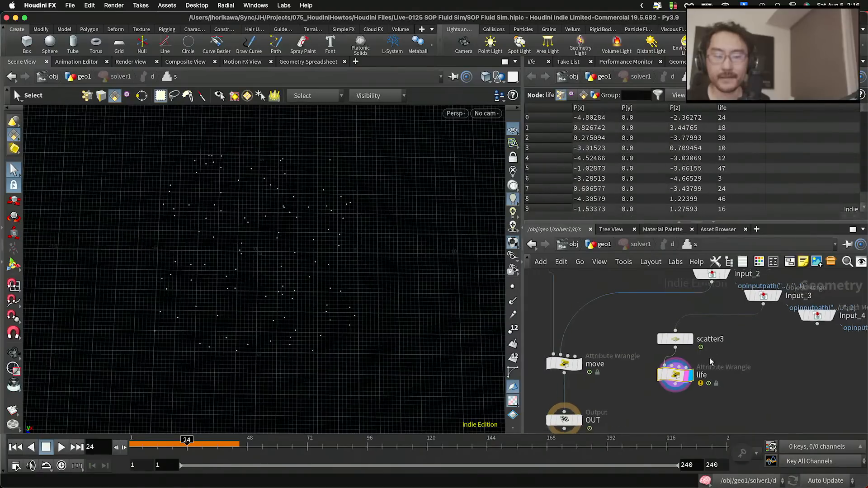
# Add a Merge node before the move wrangle, combining the Prev_Frame points with the life wrangle's newly scattered points.
pyautogui.scroll(1, 684, 353)
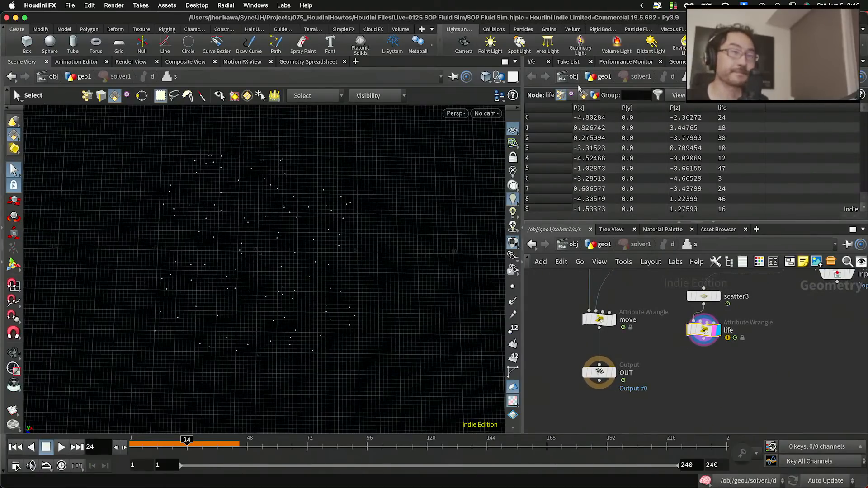
pyautogui.moveTo(650, 409); pyautogui.dragTo(602, 384)
pyautogui.press('Tab')
pyautogui.write('merge')
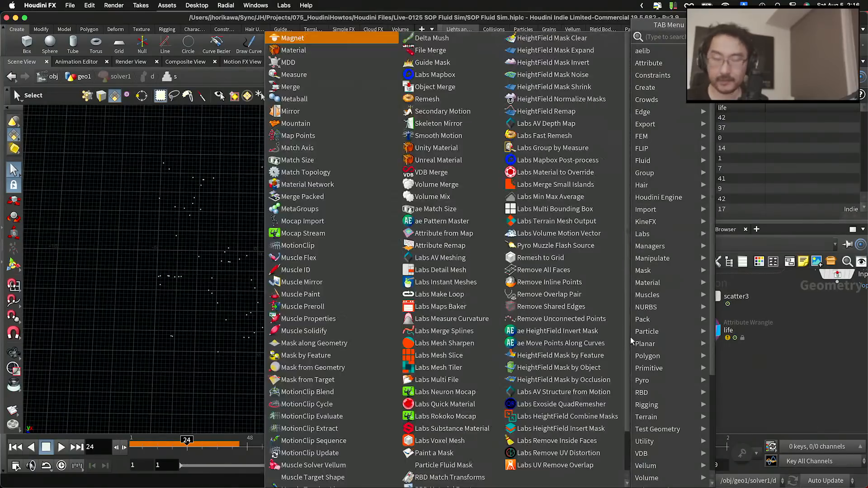
pyautogui.press('Return')
pyautogui.scroll(-5, 619, 343)
pyautogui.scroll(2, 600, 307)
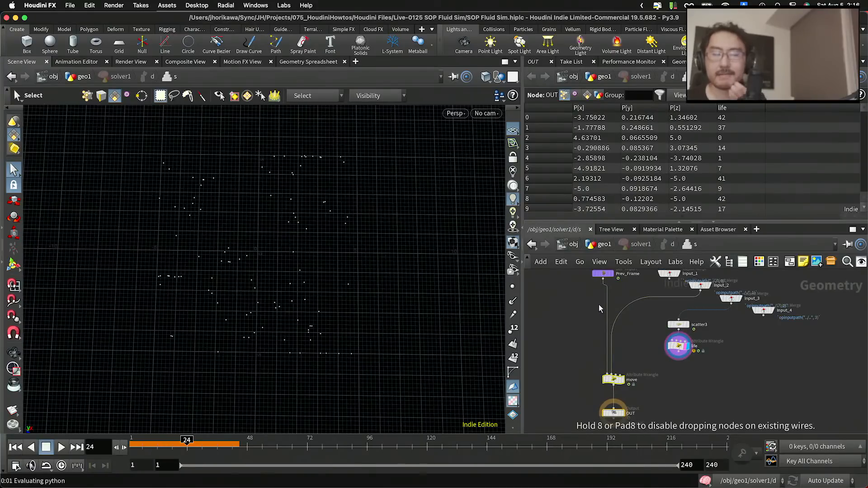
pyautogui.click(598, 305)
pyautogui.moveTo(602, 307); pyautogui.dragTo(639, 354)
pyautogui.scroll(2, 670, 364)
pyautogui.click(682, 348)
pyautogui.click(629, 341)
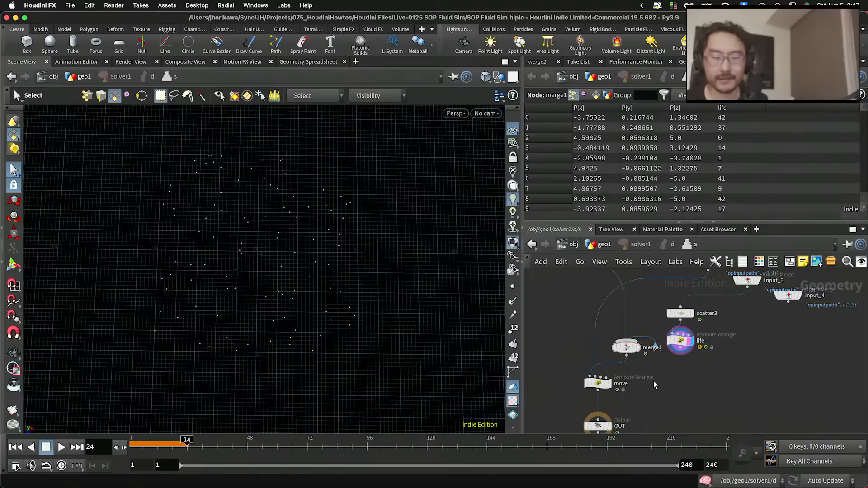
# Tidy the solver network by lowering the move and OUT nodes and shifting scatter3 and life closer to the Merge node's column.
pyautogui.scroll(1, 655, 384)
pyautogui.moveTo(655, 384); pyautogui.dragTo(659, 316, button='middle')
pyautogui.moveTo(600, 315); pyautogui.dragTo(599, 328)
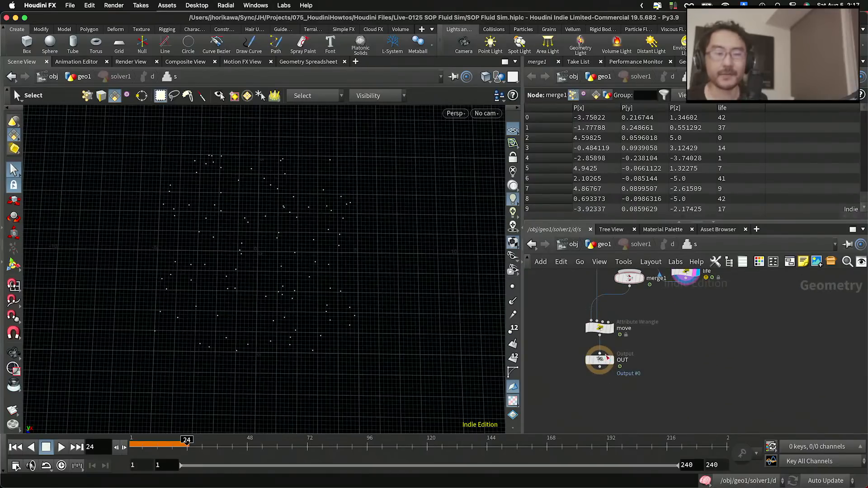
pyautogui.moveTo(600, 359); pyautogui.dragTo(600, 385)
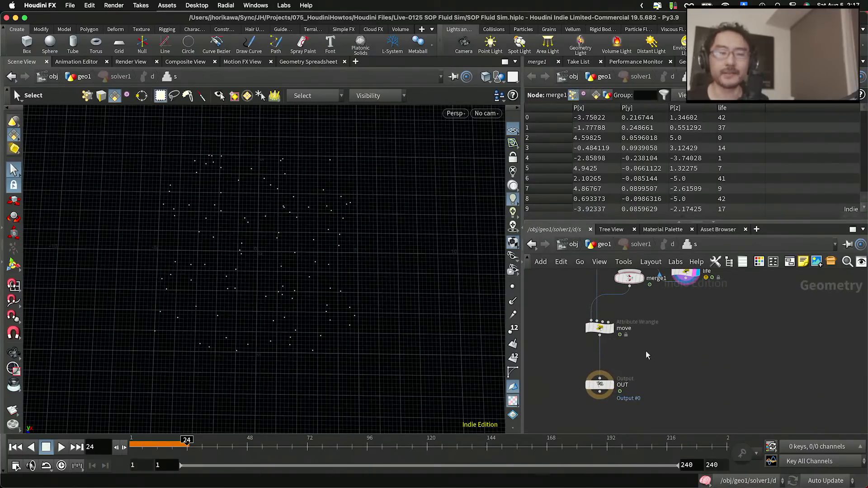
pyautogui.moveTo(694, 359); pyautogui.dragTo(686, 427, button='middle')
pyautogui.scroll(3, 677, 348)
pyautogui.moveTo(722, 386); pyautogui.dragTo(685, 299)
pyautogui.moveTo(601, 349); pyautogui.dragTo(601, 371)
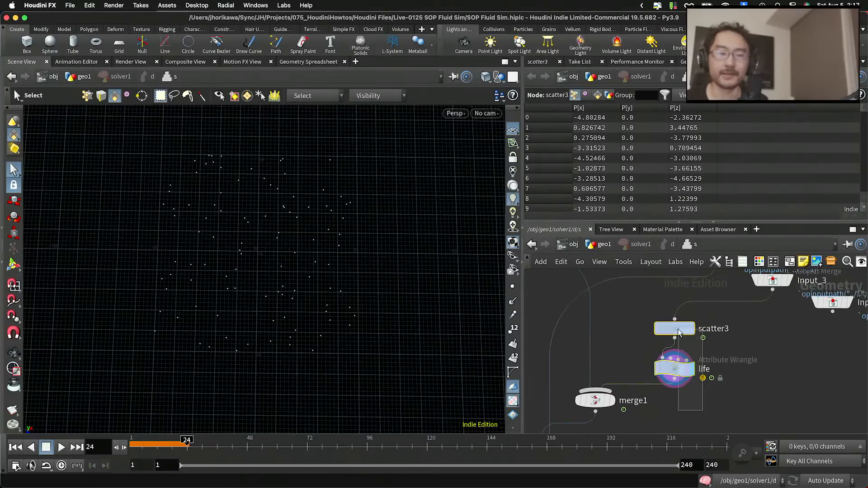
pyautogui.moveTo(676, 334); pyautogui.dragTo(663, 319)
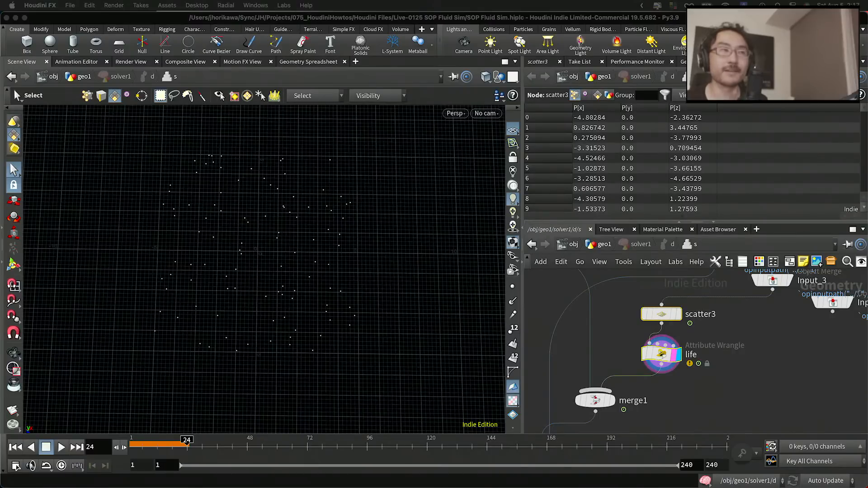
# Add the line i@life--; at the end of the move wrangle's VEX code to reduce life every frame.
pyautogui.click(612, 339)
pyautogui.scroll(-5, 655, 305)
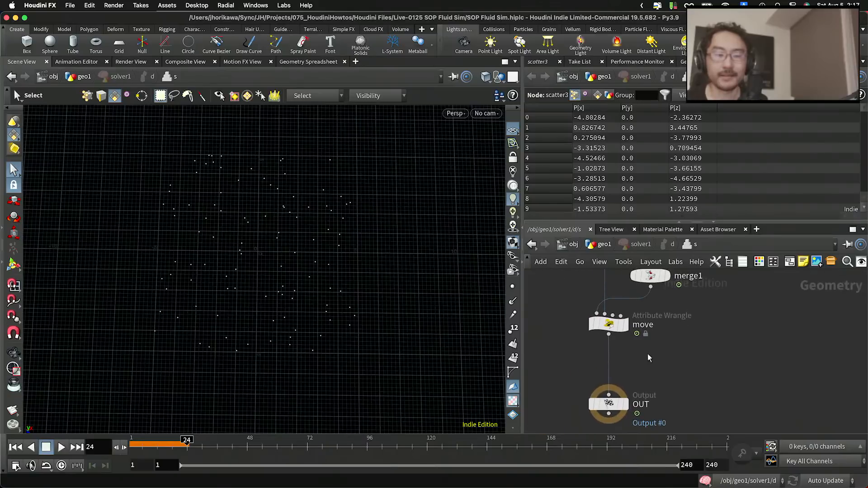
pyautogui.click(591, 323)
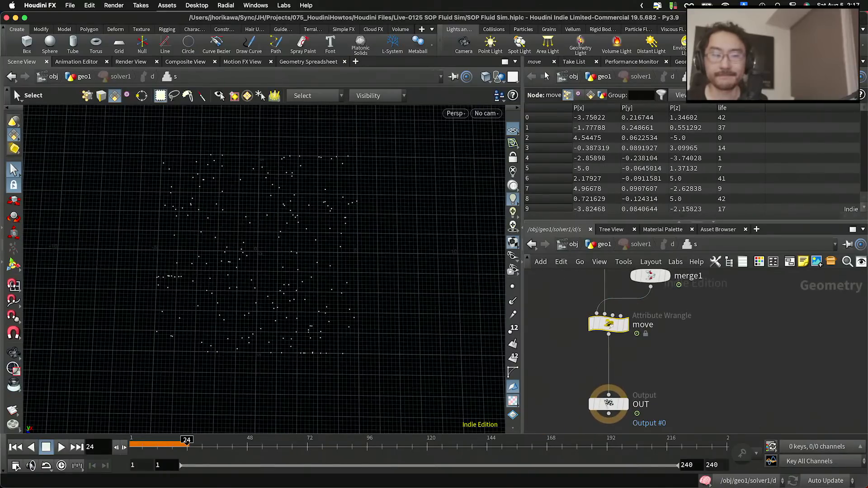
pyautogui.click(535, 61)
pyautogui.scroll(-3, 626, 175)
pyautogui.click(610, 189)
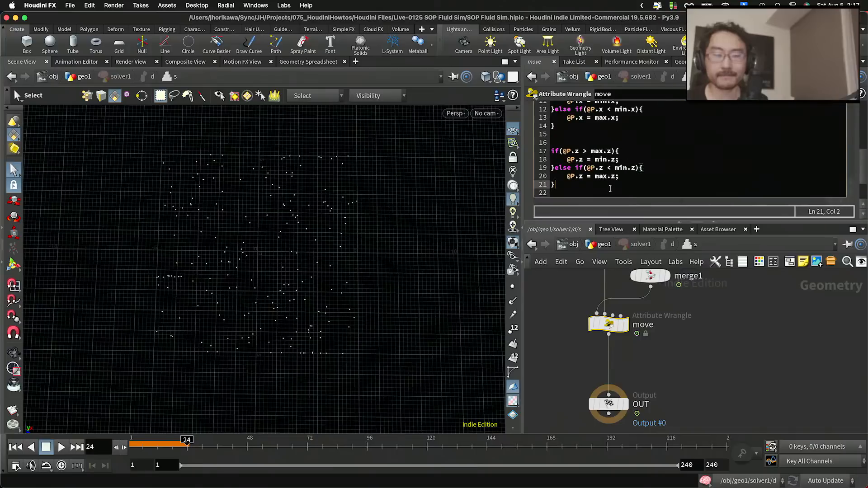
pyautogui.press('Return')
pyautogui.press('Return')
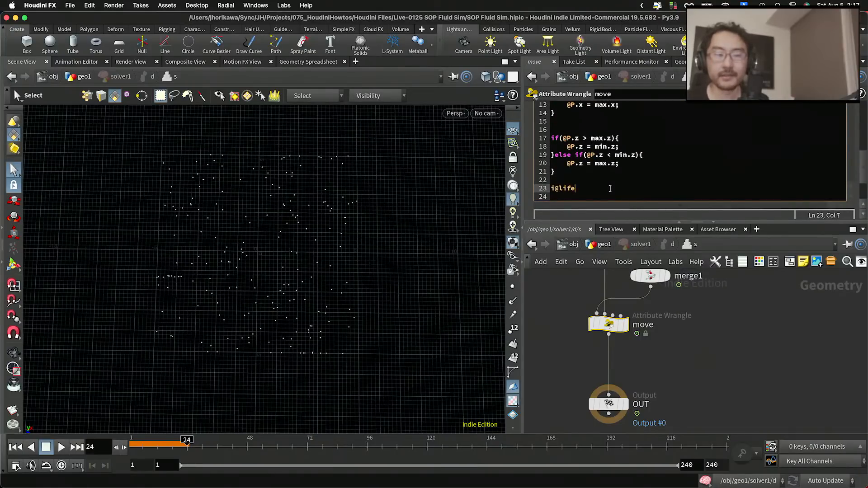
pyautogui.write('i@life--;')
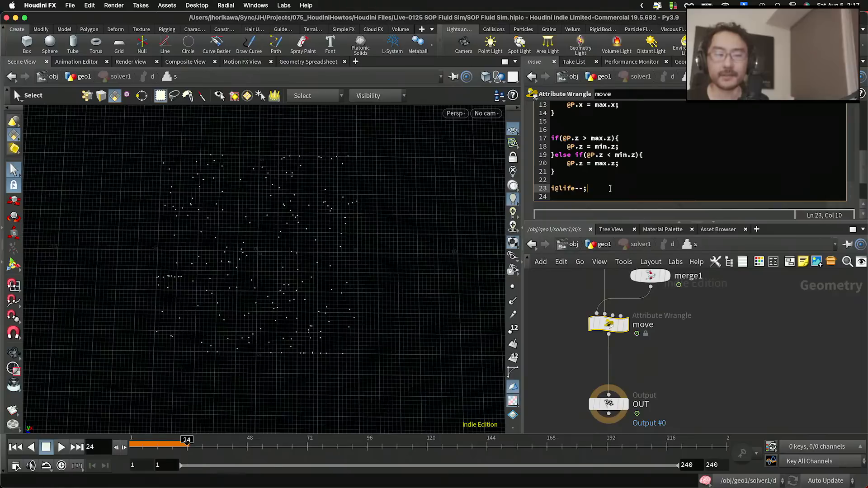
pyautogui.click(673, 321)
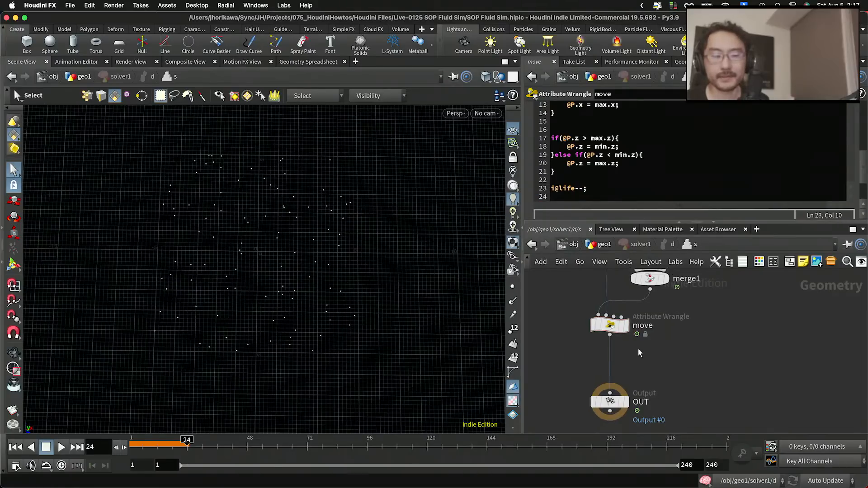
# Insert a Point Wrangle between the move wrangle and OUT, and open its Group field for editing.
pyautogui.scroll(-2, 639, 349)
pyautogui.press('Tab')
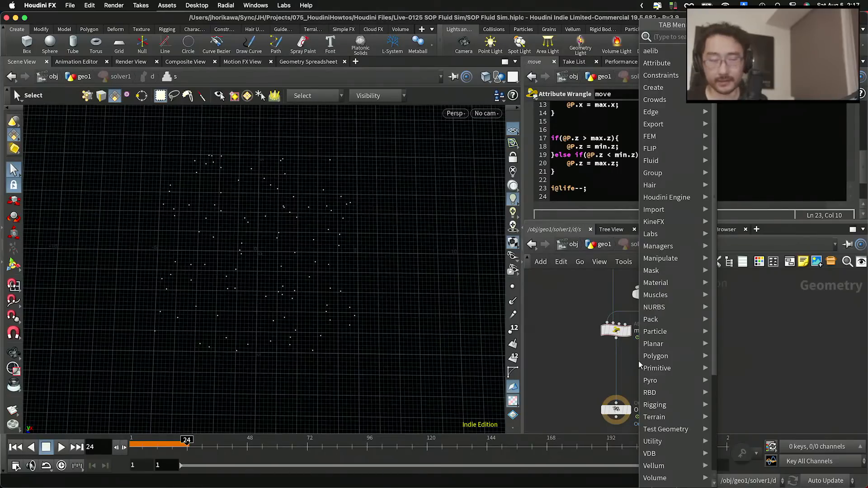
pyautogui.write('pointwra')
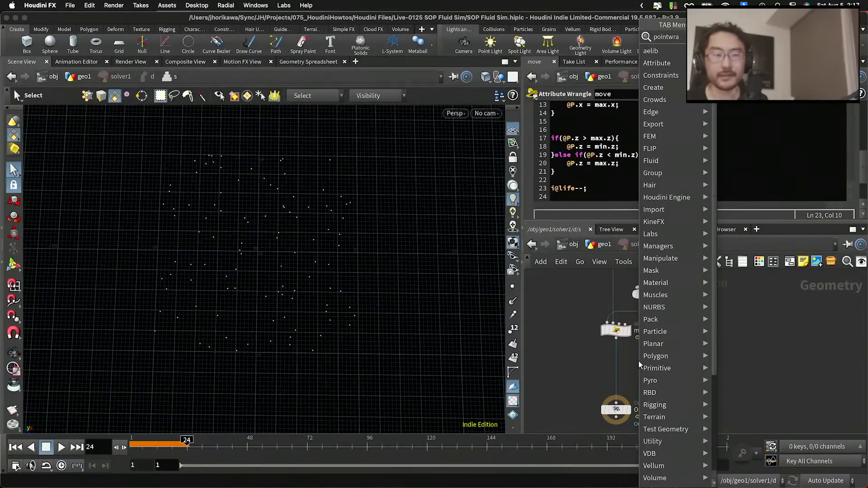
pyautogui.press('Return')
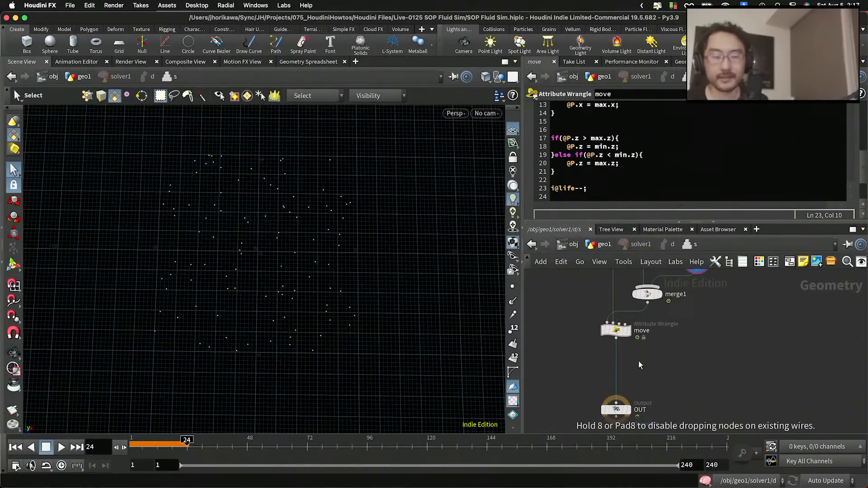
pyautogui.click(639, 362)
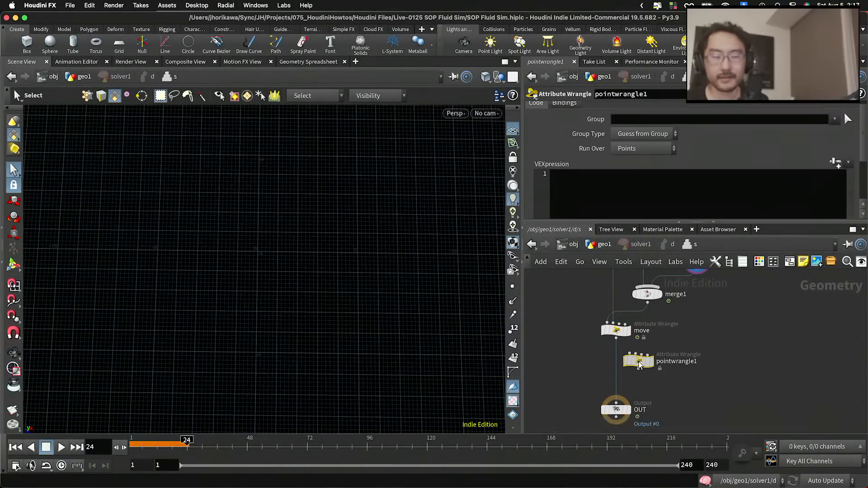
pyautogui.moveTo(639, 361); pyautogui.dragTo(612, 369)
pyautogui.click(619, 203)
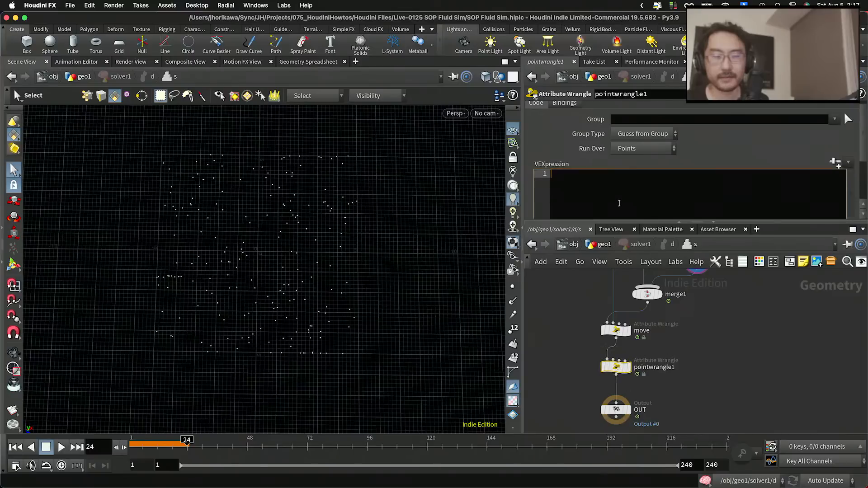
pyautogui.click(619, 119)
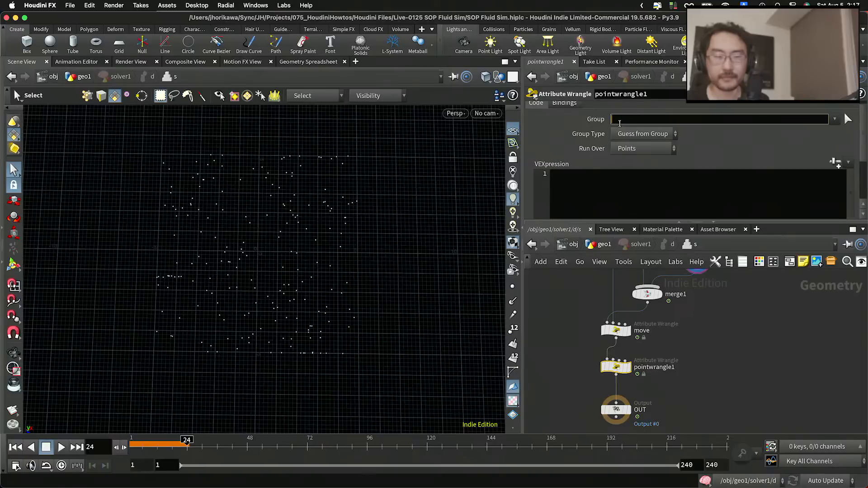
# Remove pointwrangle1 from the solver network and insert a Delete node between the move wrangle and OUT.
pyautogui.moveTo(624, 376); pyautogui.dragTo(709, 364)
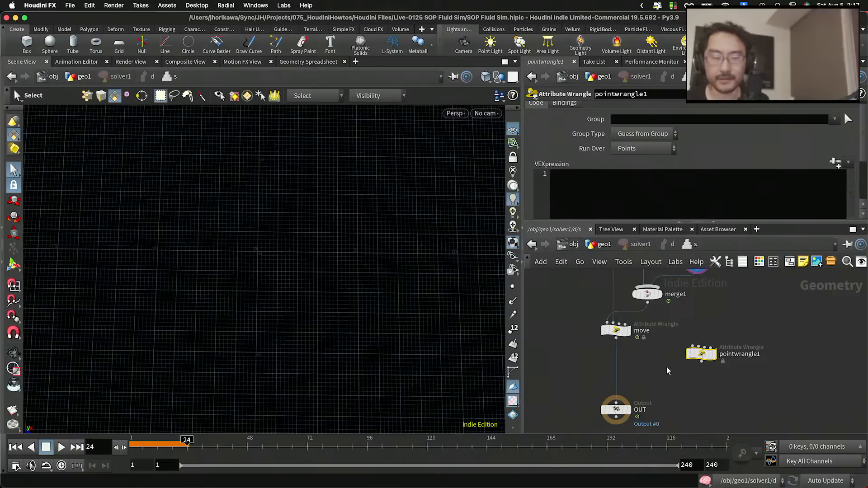
pyautogui.press('Delete')
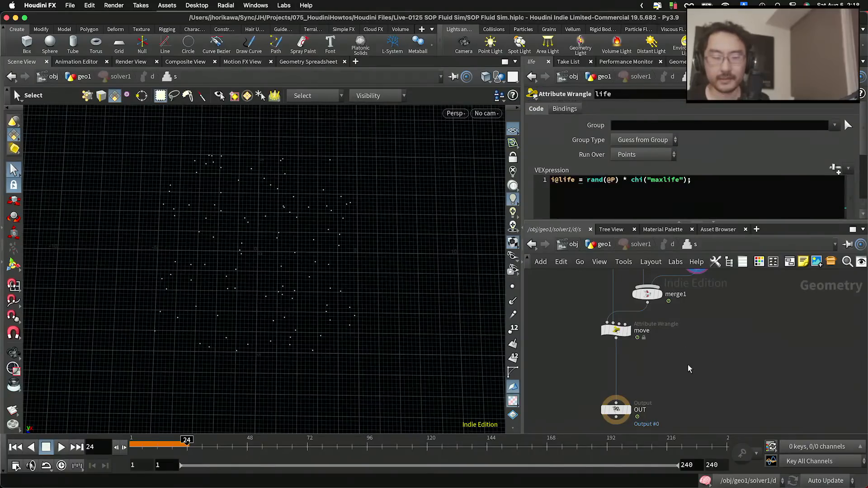
pyautogui.press('Tab')
pyautogui.write('delete')
pyautogui.press('Return')
pyautogui.click(661, 377)
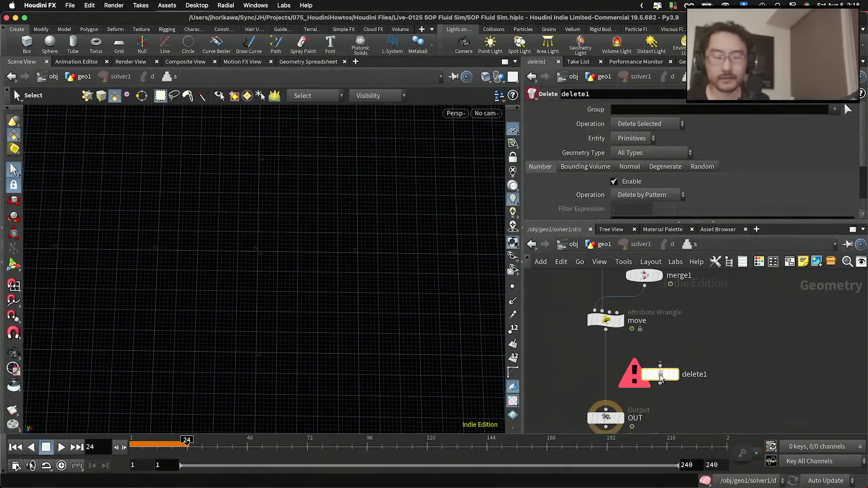
pyautogui.moveTo(660, 374); pyautogui.dragTo(604, 364)
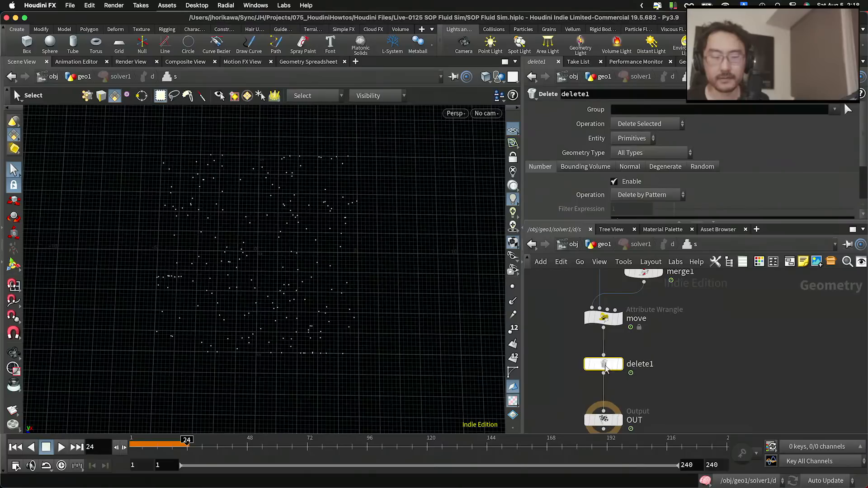
pyautogui.click(629, 108)
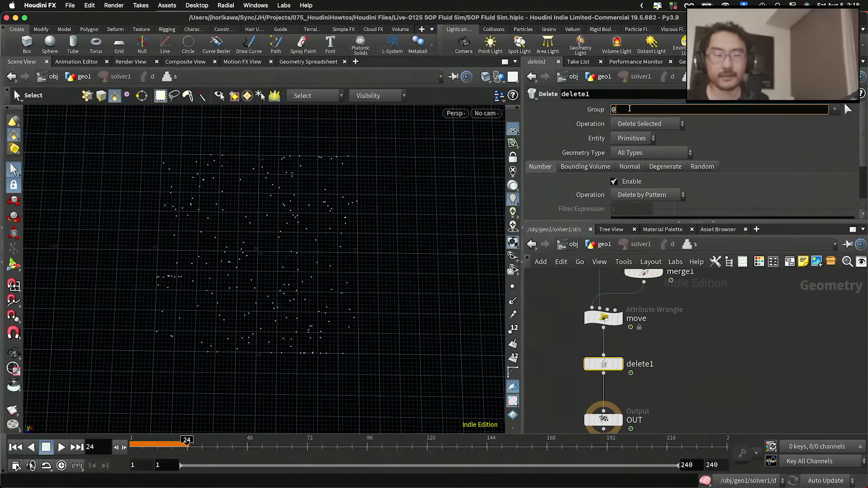
pyautogui.write('@life<0')
pyautogui.press('Return')
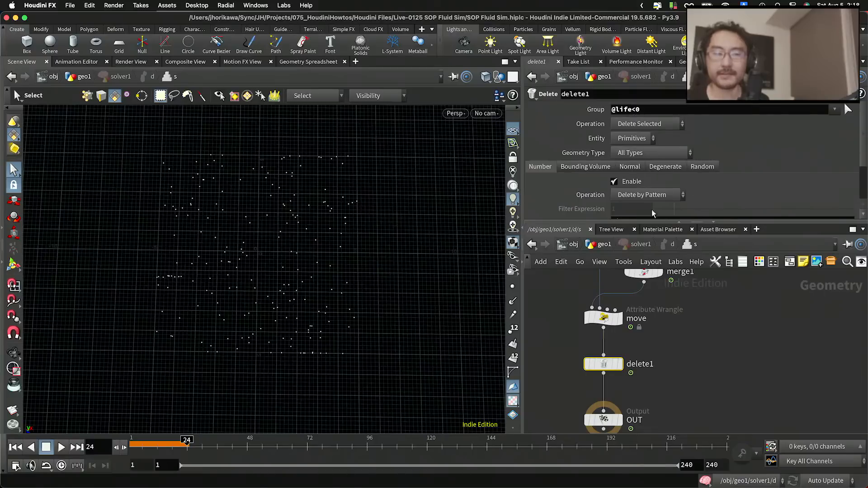
pyautogui.scroll(-1, 687, 369)
pyautogui.click(634, 110)
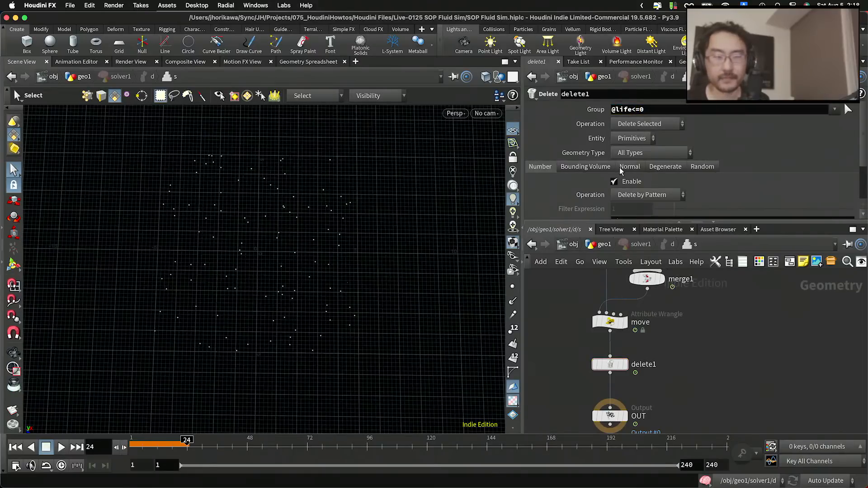
pyautogui.click(621, 141)
pyautogui.click(629, 162)
pyautogui.scroll(1, 647, 416)
# Display the OUT node, return to the geo1 network and play the simulation from the first frame with real-time playback enabled, then stop it.
pyautogui.click(622, 417)
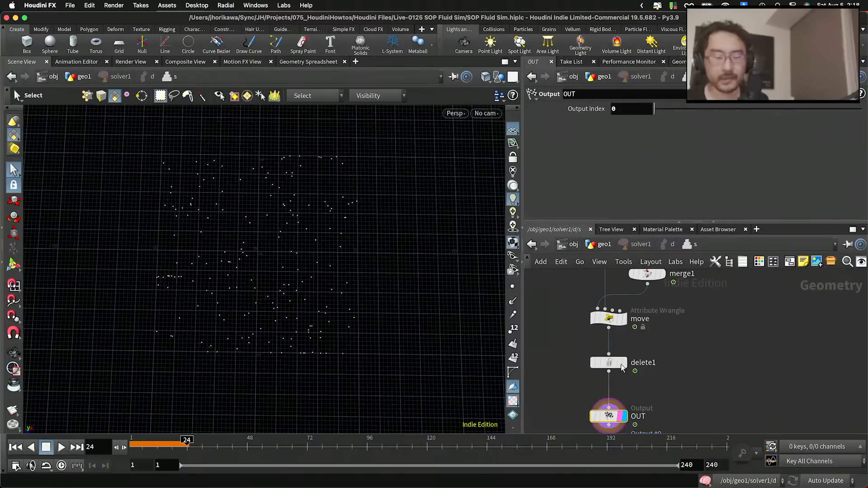
pyautogui.click(602, 244)
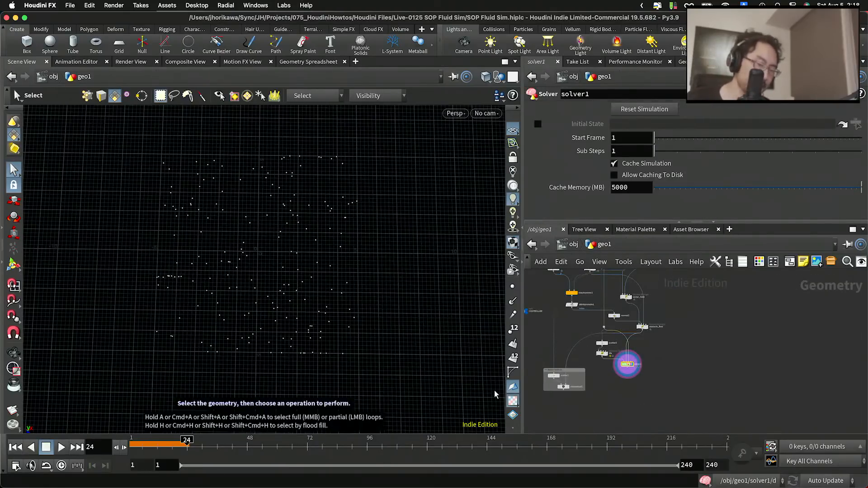
pyautogui.click(16, 447)
pyautogui.click(61, 448)
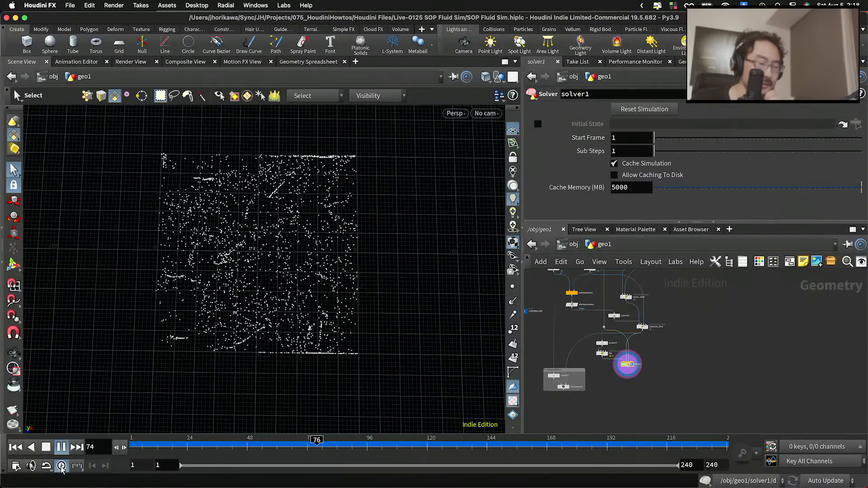
pyautogui.click(61, 468)
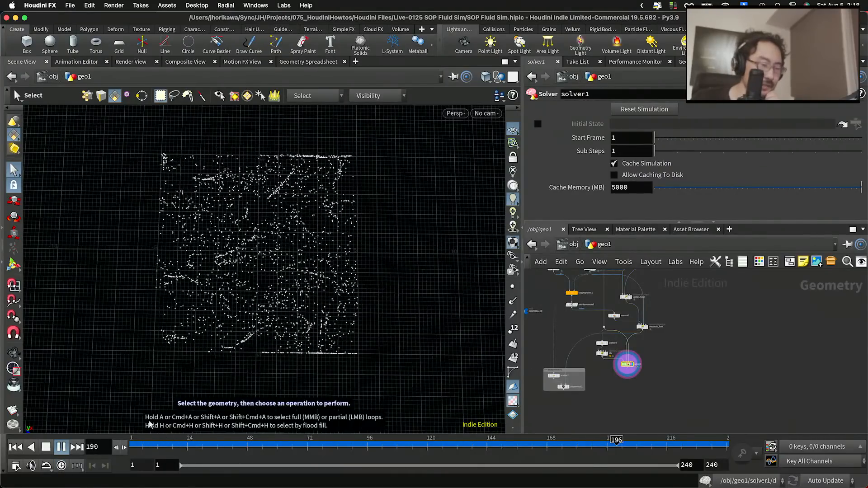
pyautogui.click(62, 447)
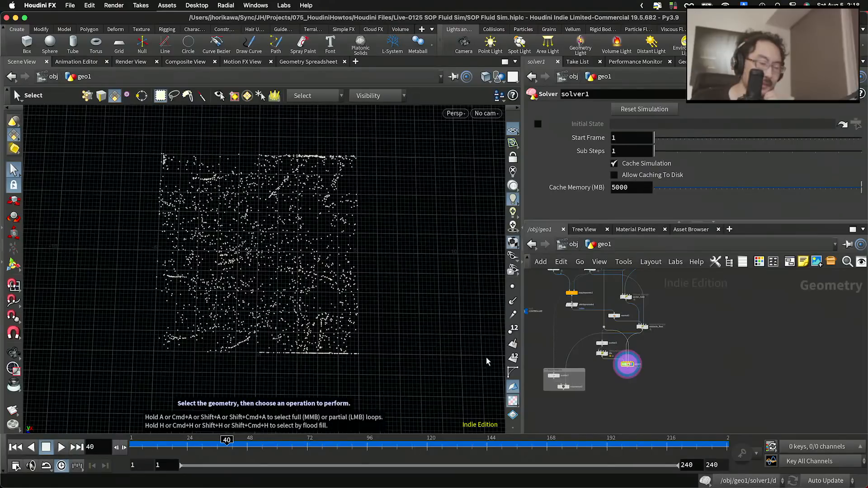
# Inspect the solver1 node's geometry information for its point count.
pyautogui.scroll(5, 610, 375)
pyautogui.middleClick(611, 375)
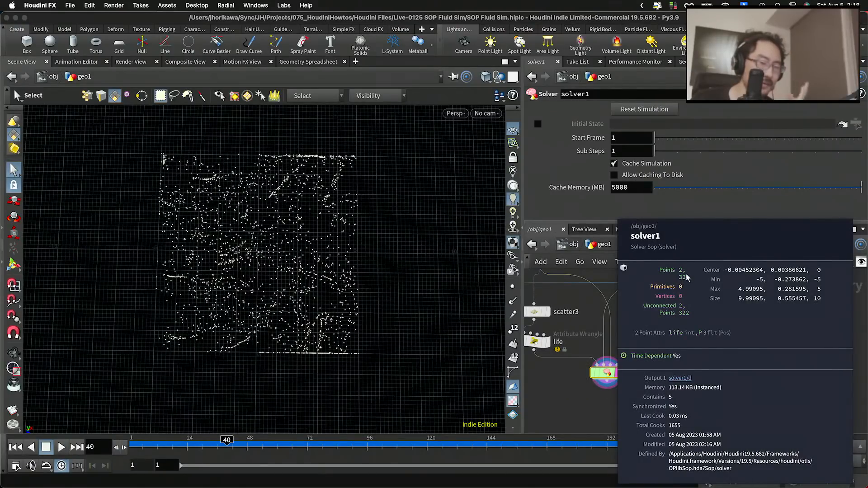
pyautogui.scroll(-2, 635, 337)
pyautogui.scroll(2, 635, 336)
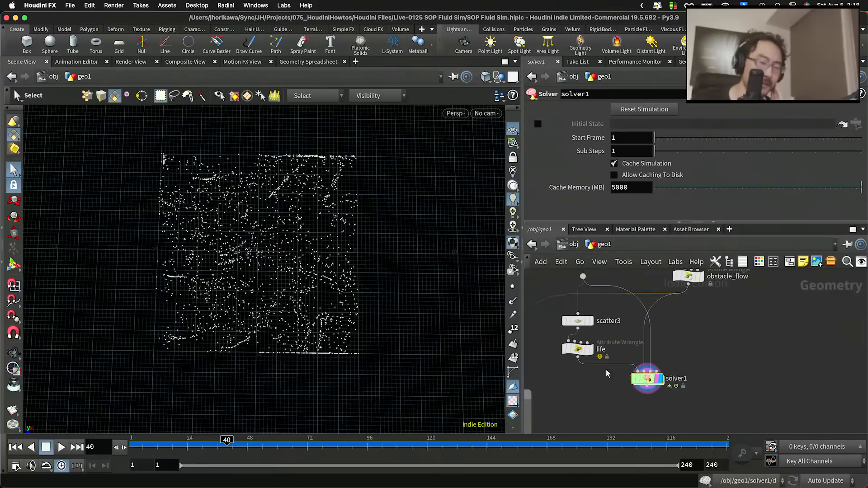
# Link Maxlife of the life wrangle inside solver1 to the outer life wrangle's Maxlife as a relative reference.
pyautogui.click(578, 349)
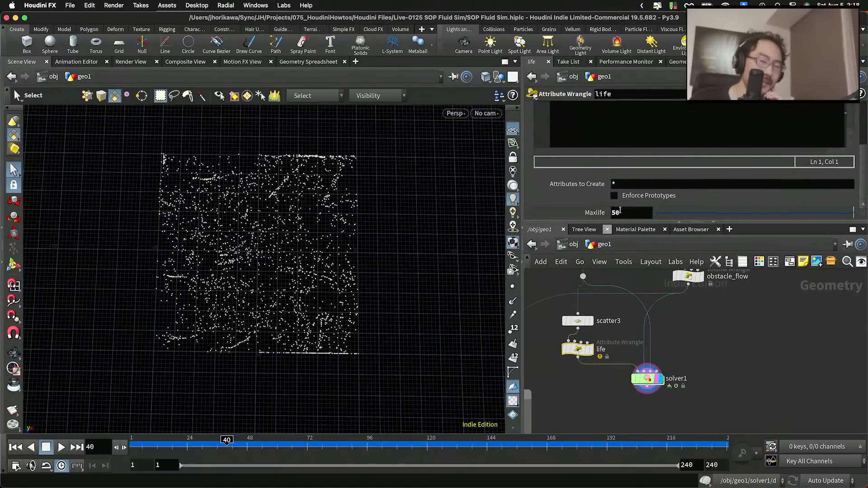
pyautogui.rightClick(620, 210)
pyautogui.click(633, 295)
pyautogui.click(647, 379)
pyautogui.doubleClick(648, 379)
pyautogui.scroll(-3, 658, 340)
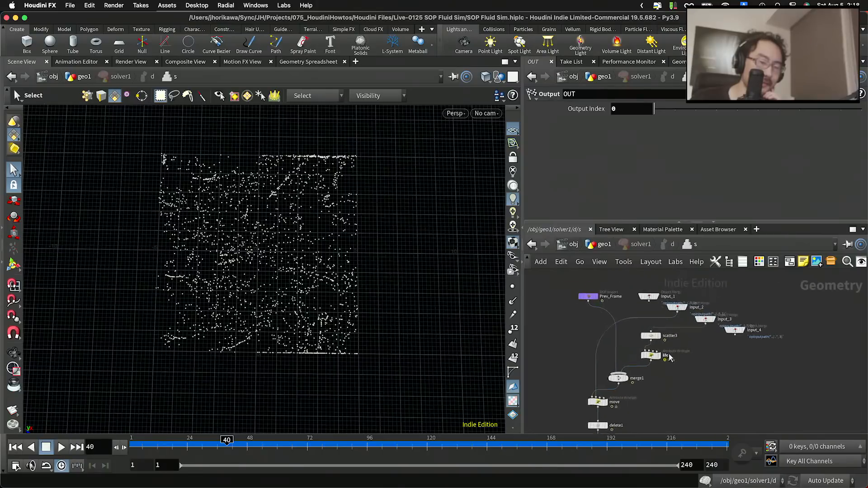
pyautogui.scroll(2, 670, 358)
pyautogui.click(639, 355)
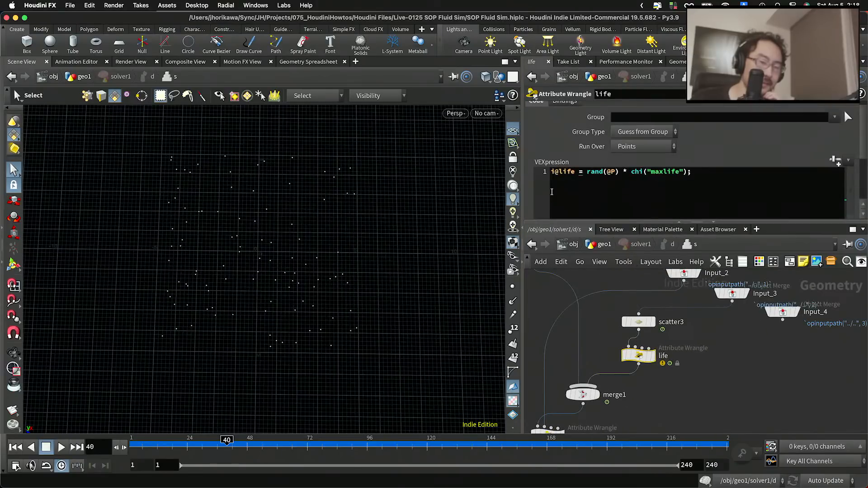
pyautogui.scroll(-3, 639, 208)
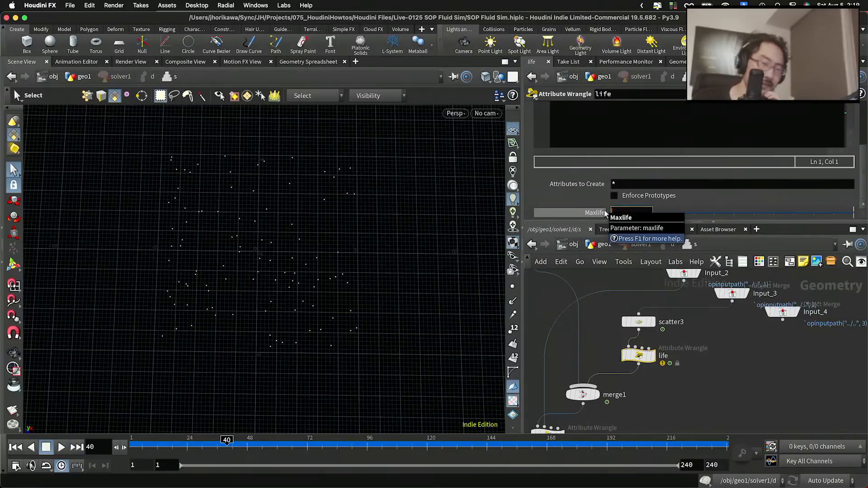
pyautogui.rightClick(622, 213)
pyautogui.click(641, 335)
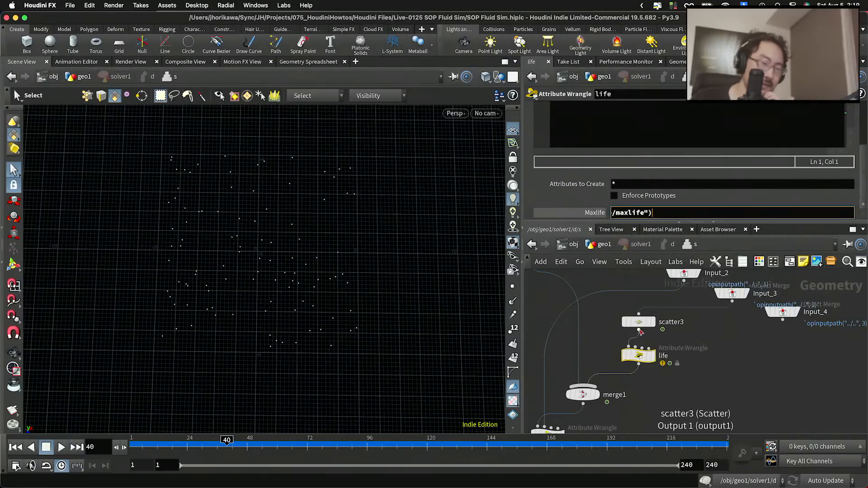
# Link Force Total Count of scatter3 inside solver1 to the outer scatter3's Force Total Count as a relative reference.
pyautogui.click(604, 244)
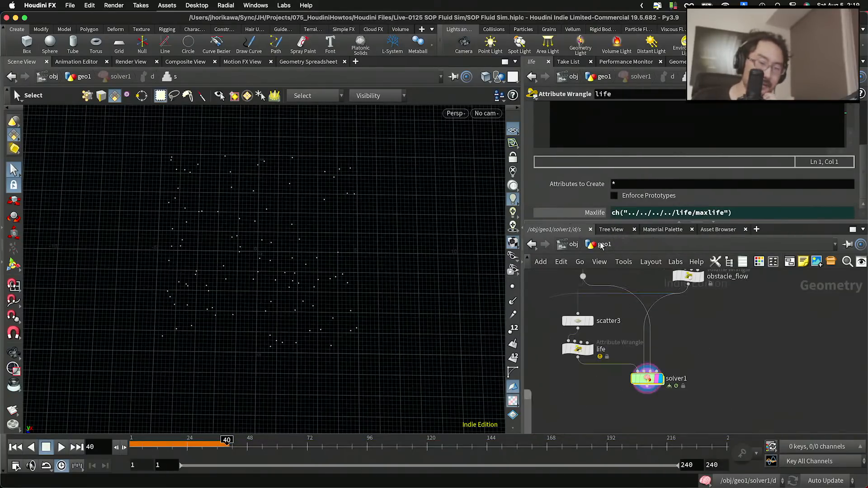
pyautogui.scroll(-5, 615, 378)
pyautogui.scroll(5, 608, 358)
pyautogui.click(581, 344)
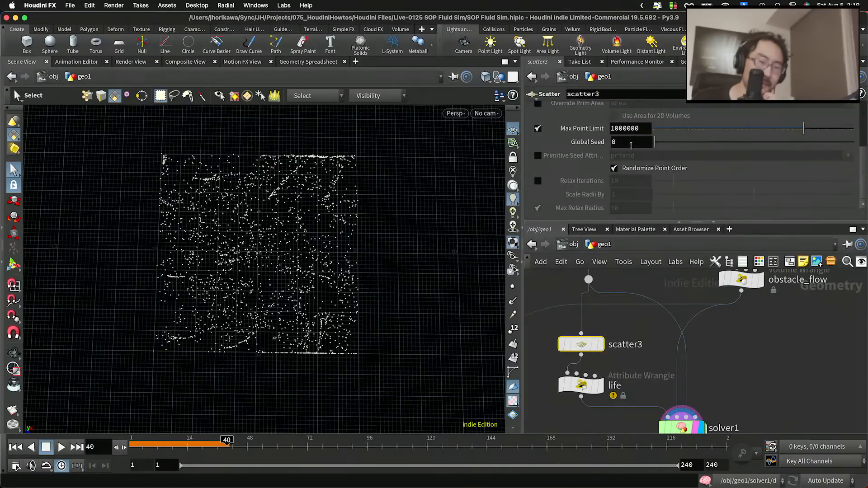
pyautogui.scroll(5, 631, 144)
pyautogui.rightClick(628, 166)
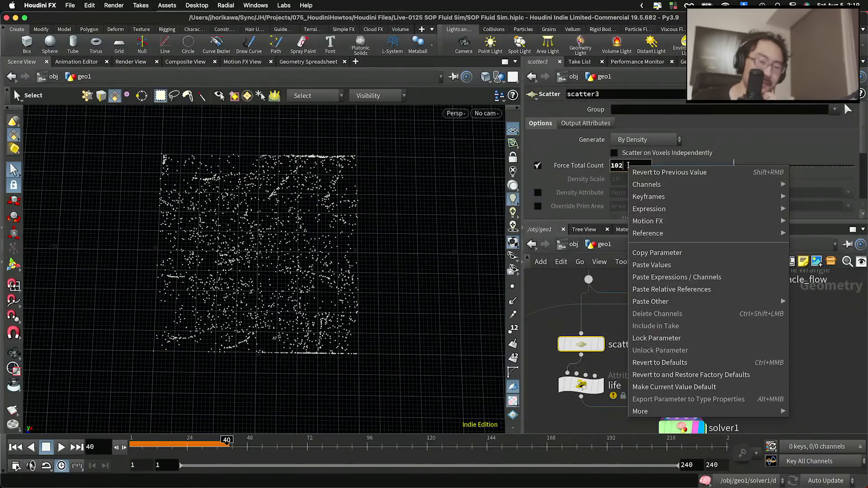
pyautogui.click(642, 253)
pyautogui.scroll(-1, 659, 368)
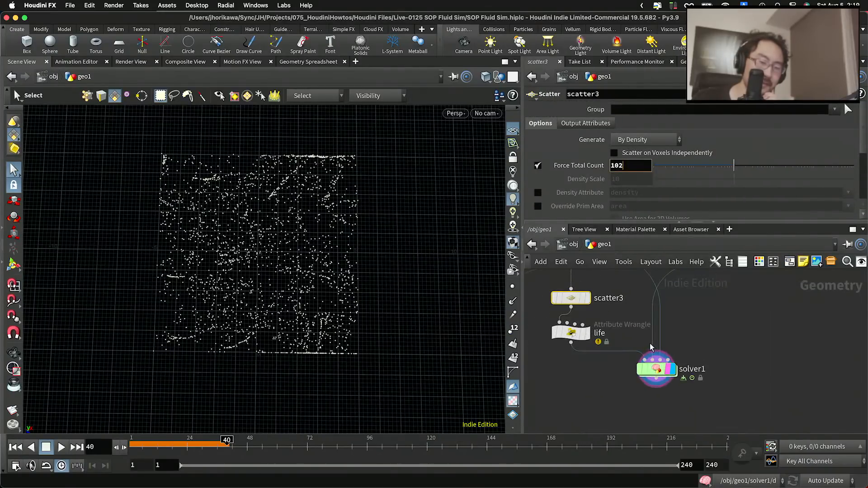
pyautogui.doubleClick(658, 368)
pyautogui.click(631, 315)
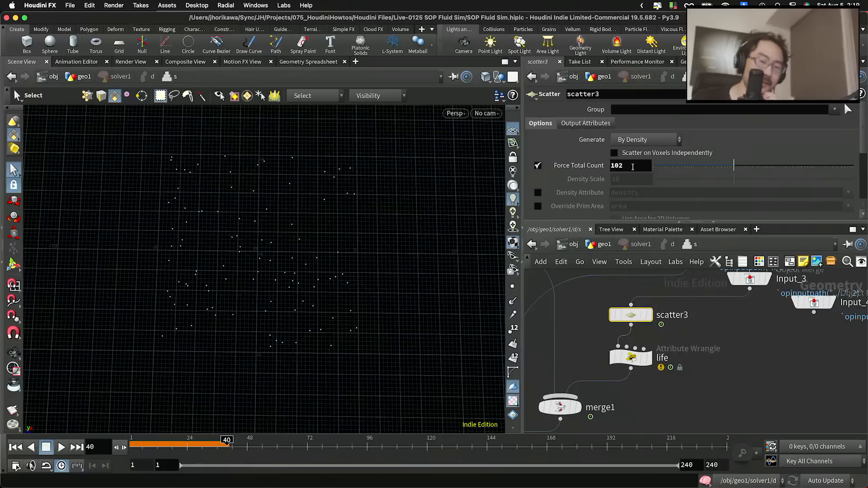
pyautogui.rightClick(620, 161)
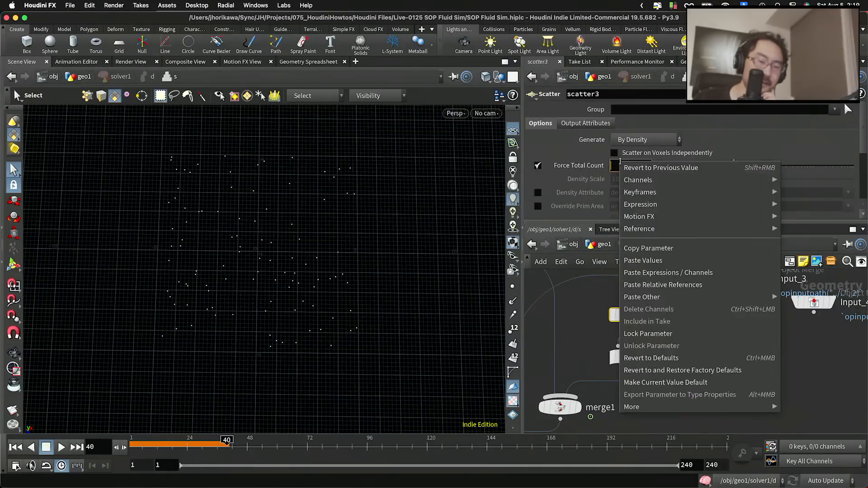
pyautogui.click(636, 285)
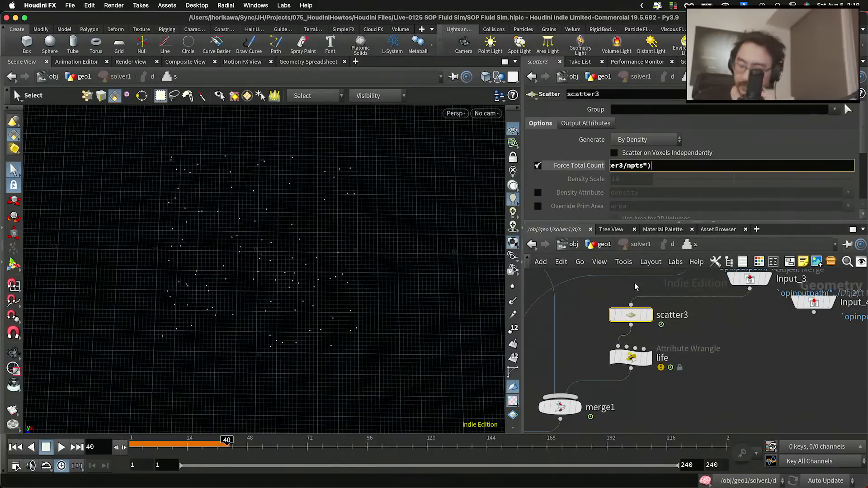
# Return to the geo1 network and raise the outer scatter3's Force Total Count to 329.
pyautogui.press('u')
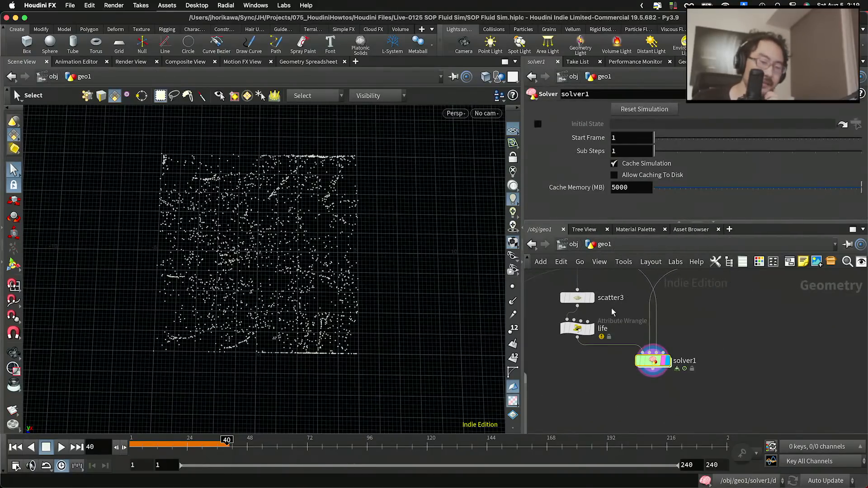
pyautogui.click(577, 296)
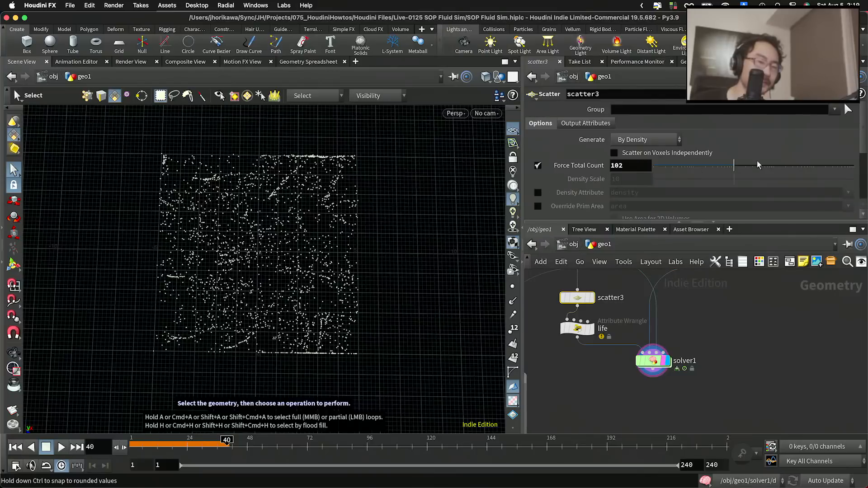
pyautogui.moveTo(734, 165); pyautogui.dragTo(754, 166)
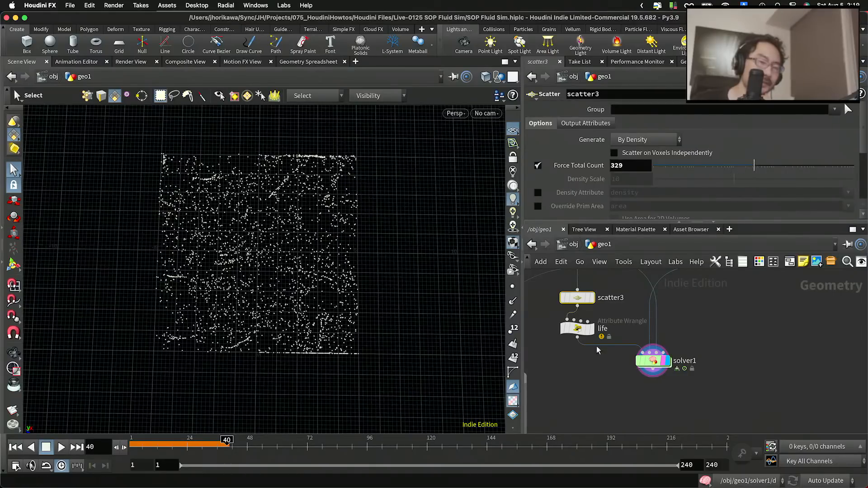
# Set the outer life wrangle's Maxlife to 100.
pyautogui.click(577, 328)
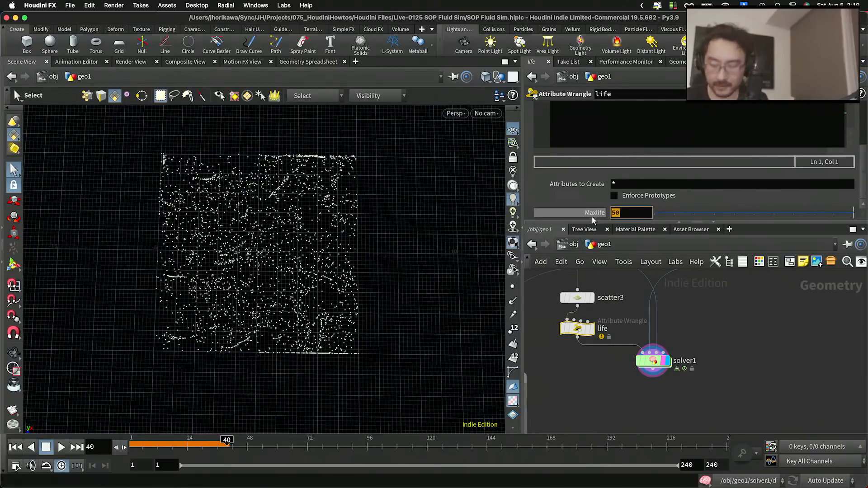
pyautogui.write('100')
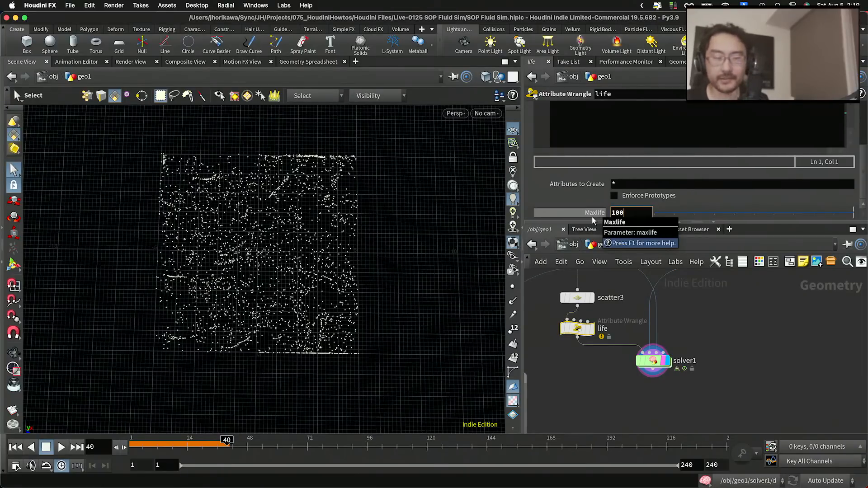
pyautogui.press('Return')
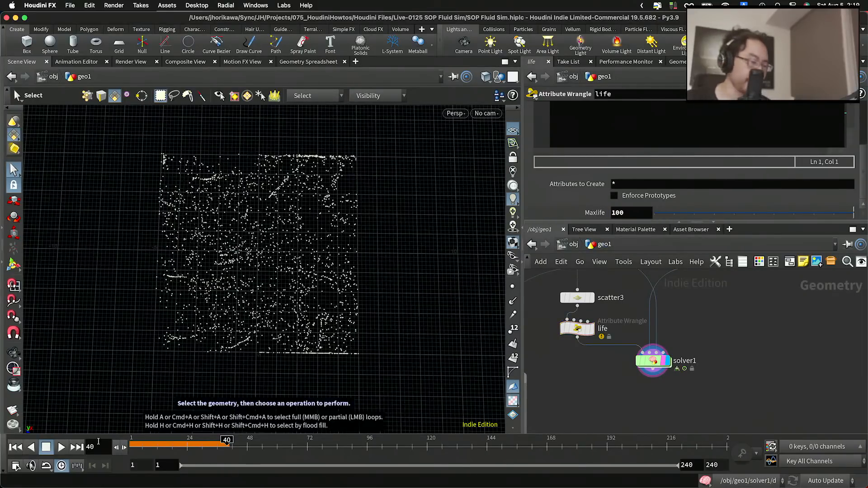
# Replay the simulation from the first frame, stop it and examine solver1's point count.
pyautogui.click(15, 447)
pyautogui.click(62, 447)
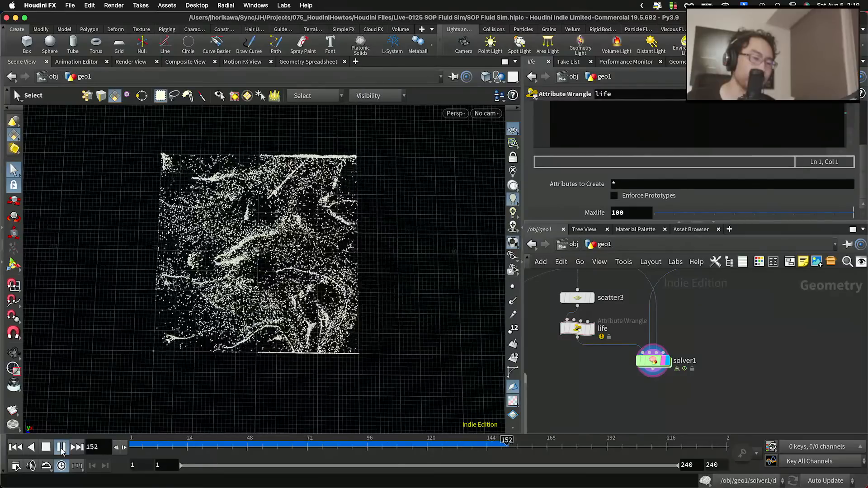
pyautogui.click(62, 448)
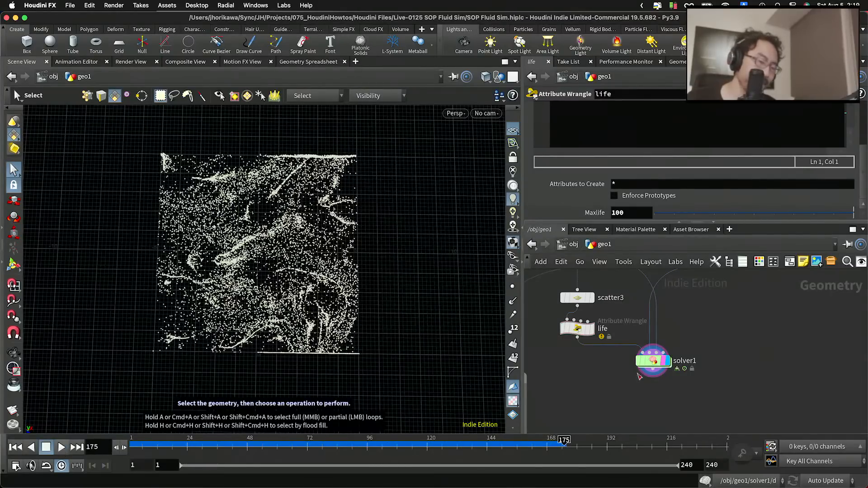
pyautogui.middleClick(658, 361)
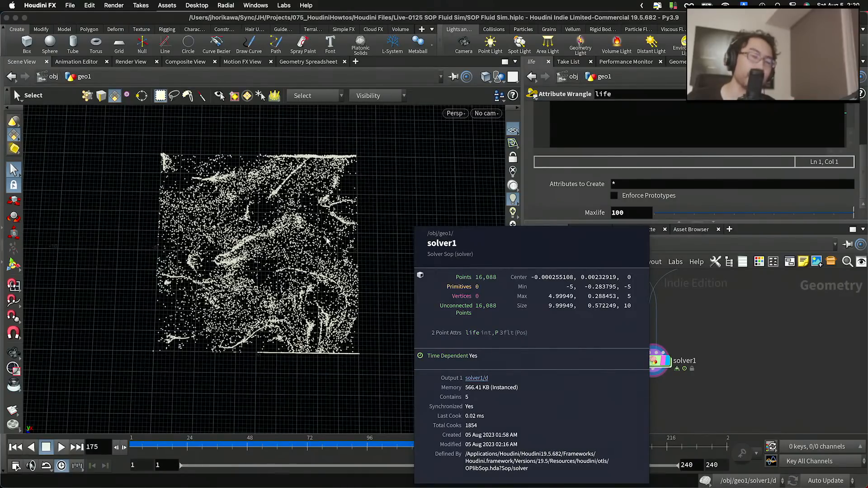
# Replay the simulation from the first frame with pauses and examine how the particles flow.
pyautogui.click(281, 250)
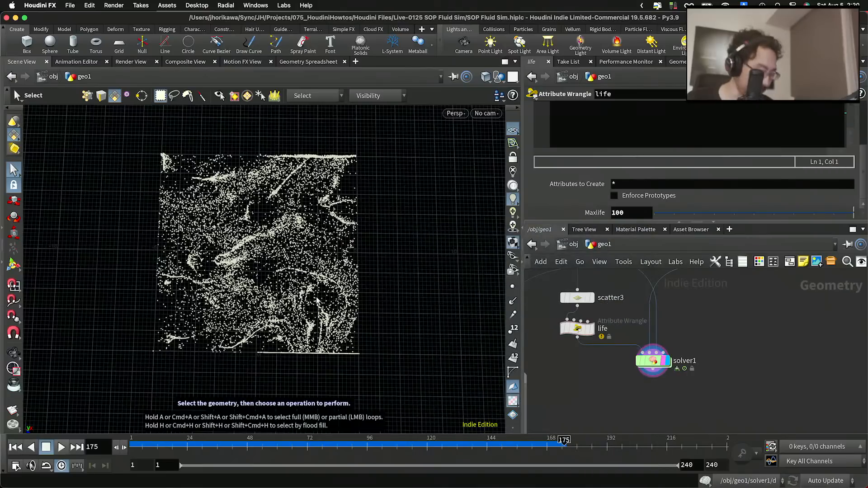
pyautogui.keyDown('alt'); pyautogui.moveTo(267, 257); pyautogui.dragTo(362, 297, button='right'); pyautogui.keyUp('alt')
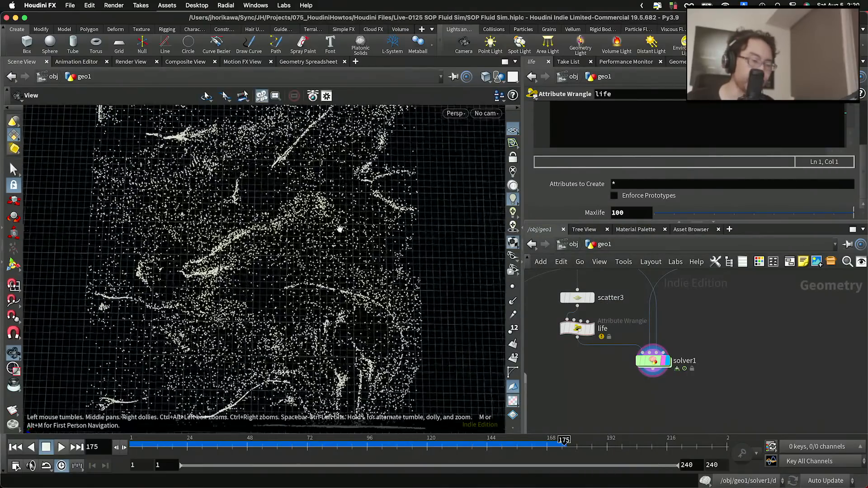
pyautogui.keyDown('alt'); pyautogui.moveTo(341, 226); pyautogui.dragTo(308, 232, button='right'); pyautogui.keyUp('alt')
pyautogui.keyDown('alt'); pyautogui.moveTo(307, 233); pyautogui.dragTo(296, 206, button='middle'); pyautogui.keyUp('alt')
pyautogui.moveTo(275, 441); pyautogui.dragTo(132, 441)
pyautogui.click(61, 448)
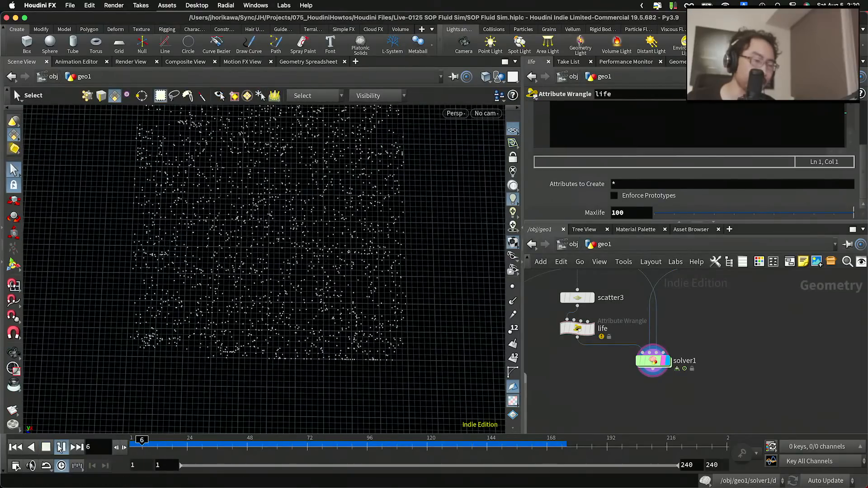
pyautogui.click(60, 447)
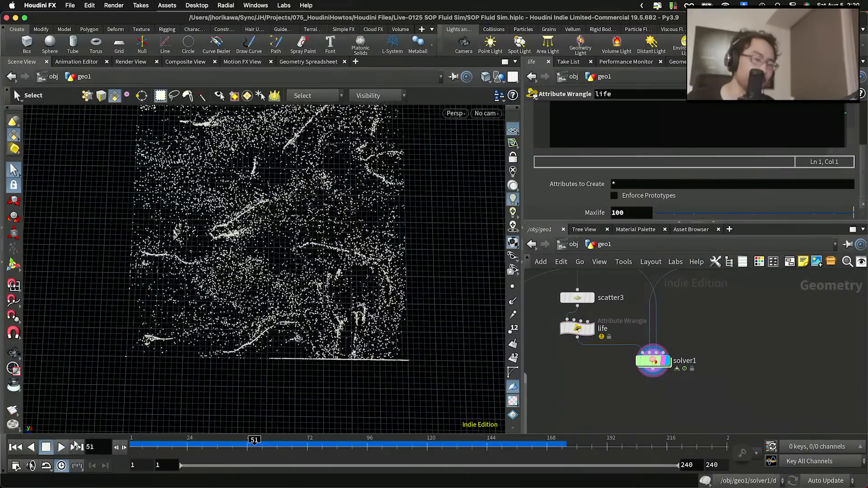
pyautogui.click(61, 447)
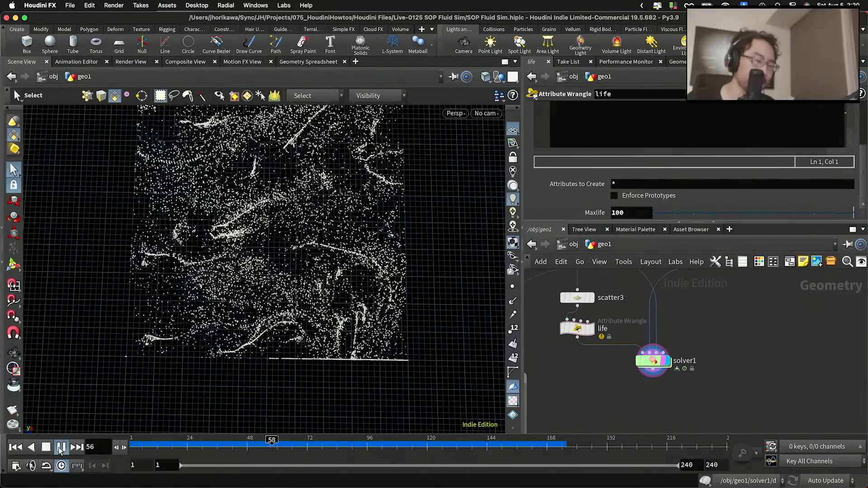
pyautogui.click(60, 448)
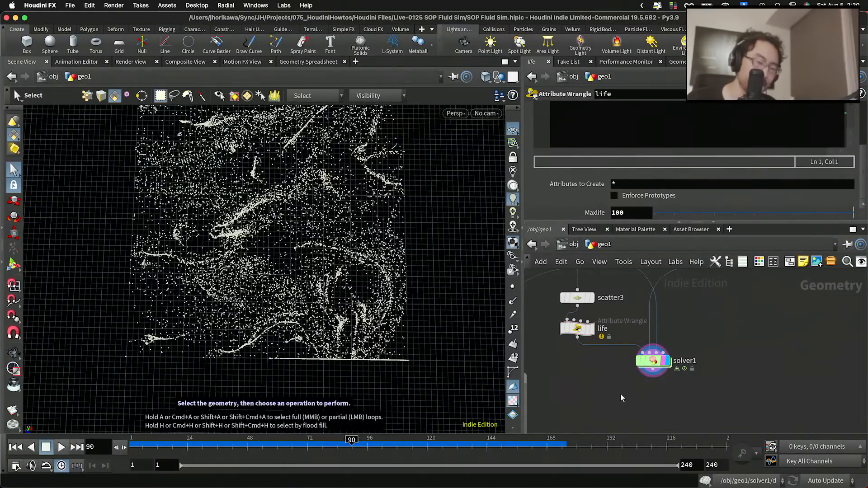
# Overlay attribpromote1's rock geometry on the simulated points as a template.
pyautogui.press('h')
pyautogui.scroll(3, 560, 294)
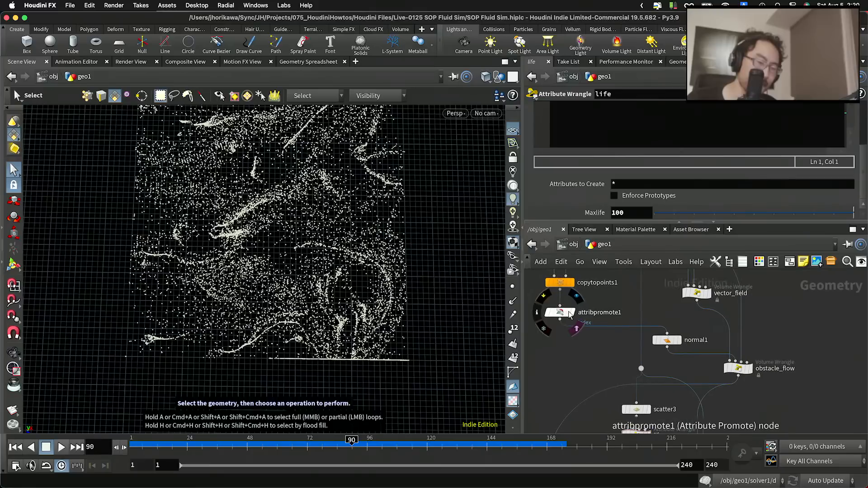
pyautogui.click(570, 315)
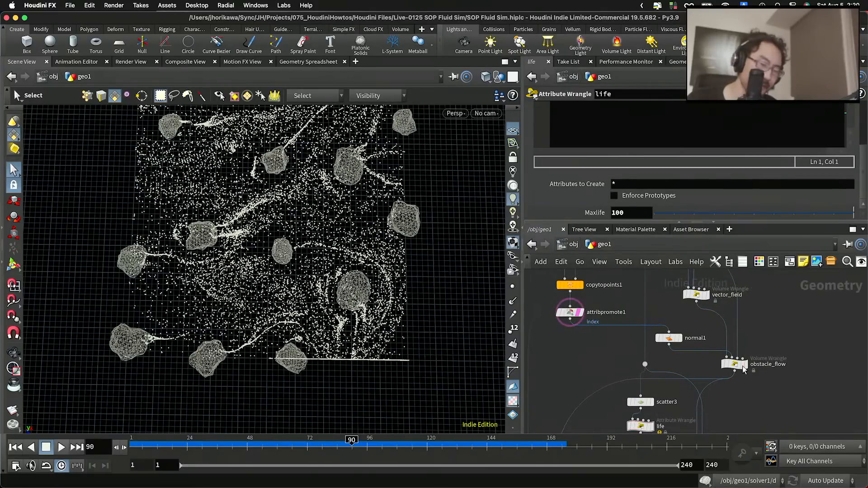
# Display volumetrail1 in the Vector field viz group to view the velocity trails.
pyautogui.scroll(2, 744, 370)
pyautogui.click(744, 366)
pyautogui.moveTo(744, 368); pyautogui.dragTo(743, 301, button='middle')
pyautogui.scroll(-4, 651, 350)
pyautogui.scroll(5, 591, 394)
pyautogui.click(647, 378)
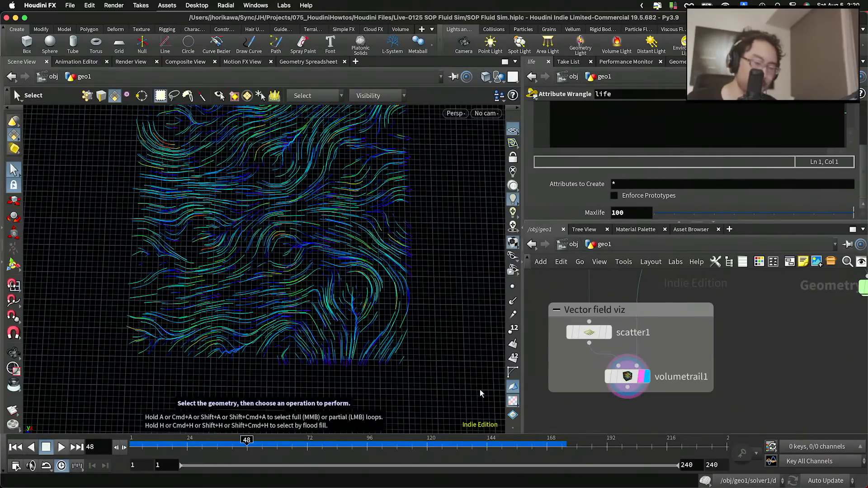
# Display solver1 over volumetrail1's templated trails and replay the simulation from the first frame.
pyautogui.scroll(-5, 644, 373)
pyautogui.moveTo(682, 362); pyautogui.dragTo(625, 403, button='middle')
pyautogui.scroll(5, 670, 385)
pyautogui.click(691, 385)
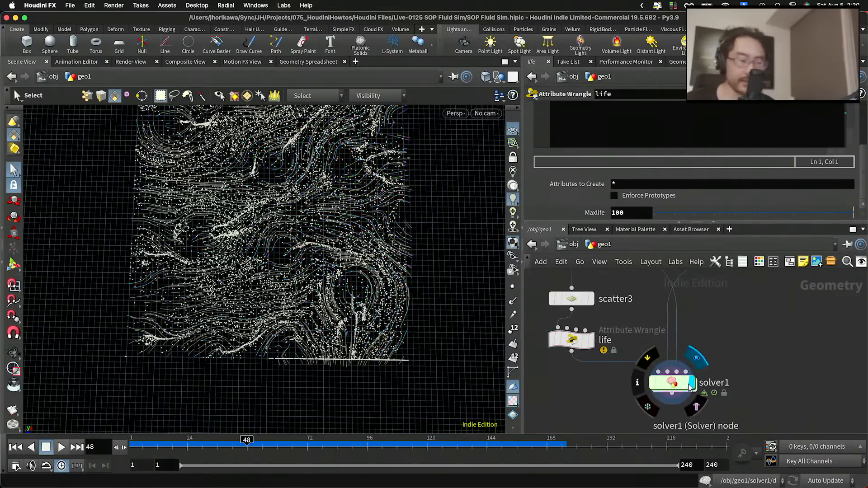
pyautogui.click(16, 448)
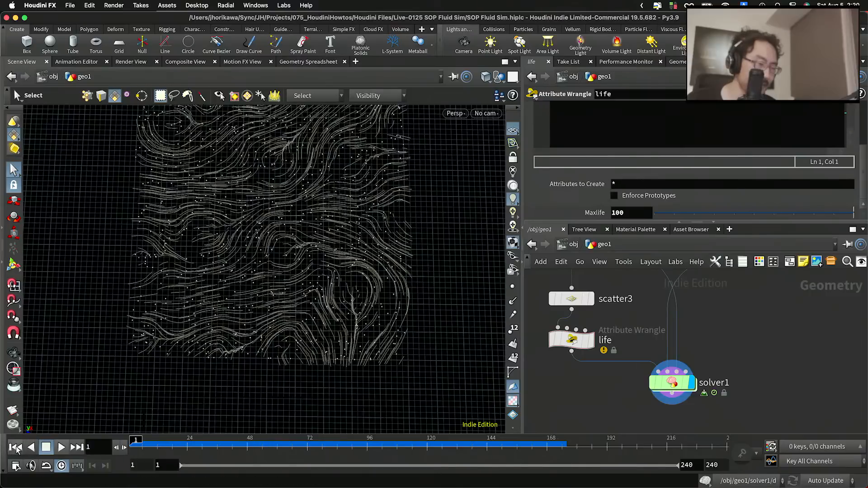
pyautogui.click(64, 448)
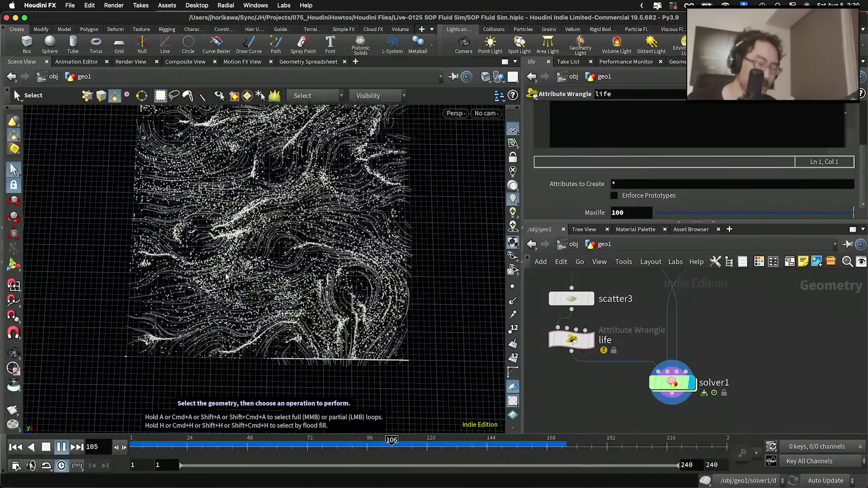
pyautogui.press('Escape')
# Examine the particles' vertical spread from the side, stop playback and return to the first frame.
pyautogui.moveTo(248, 260); pyautogui.dragTo(237, 170)
pyautogui.moveTo(208, 285); pyautogui.dragTo(302, 251)
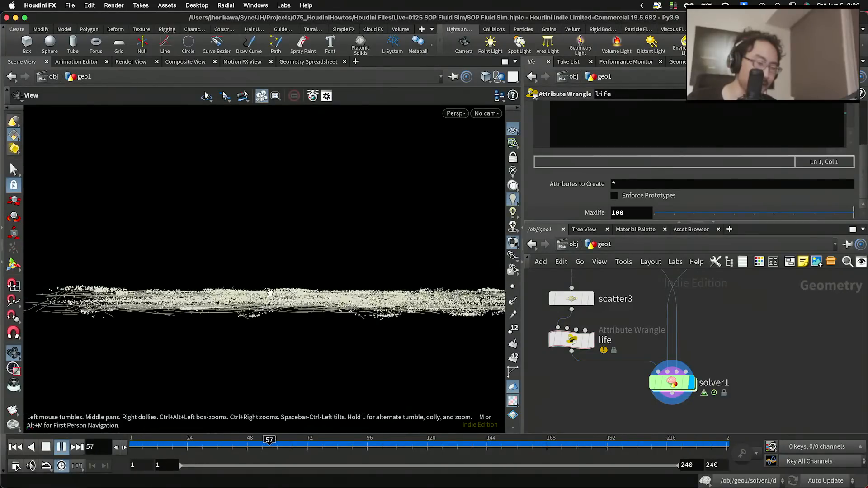
pyautogui.press('s')
pyautogui.click(62, 447)
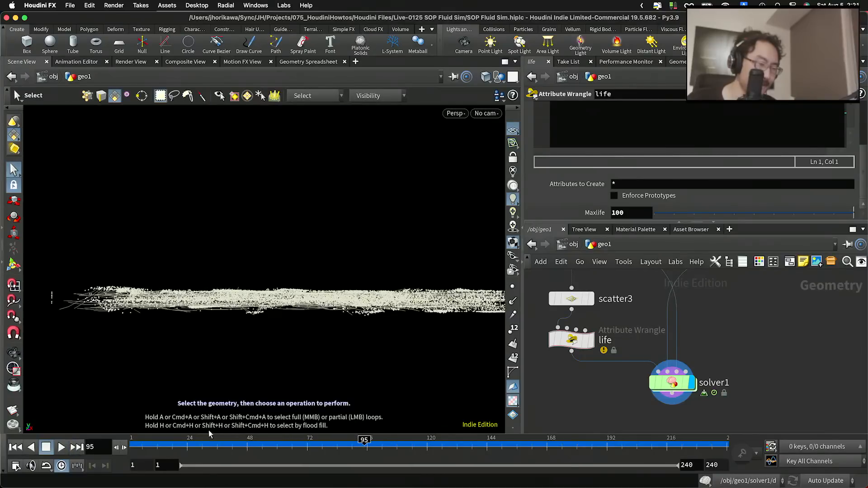
pyautogui.hotkey('ctrl', 'Up')
pyautogui.press('Escape')
pyautogui.moveTo(245, 297); pyautogui.dragTo(225, 330)
pyautogui.press('s')
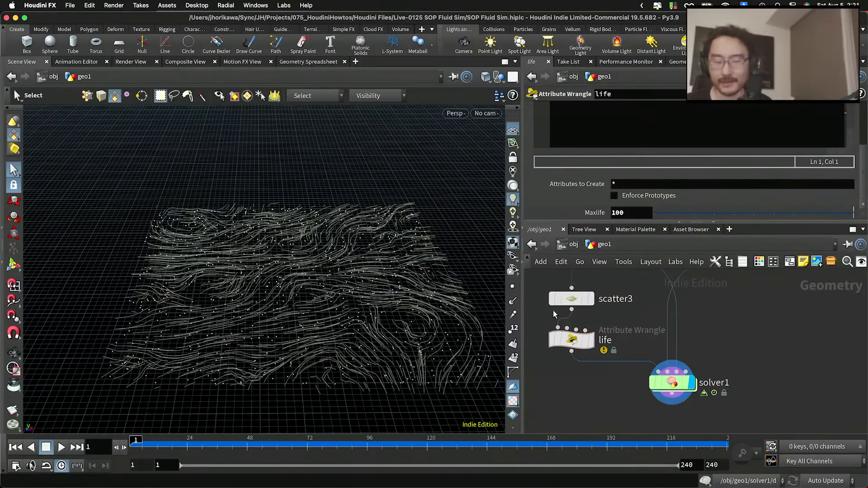
# Display the outer scatter3 on its own and examine its scattered source points.
pyautogui.scroll(-6, 627, 353)
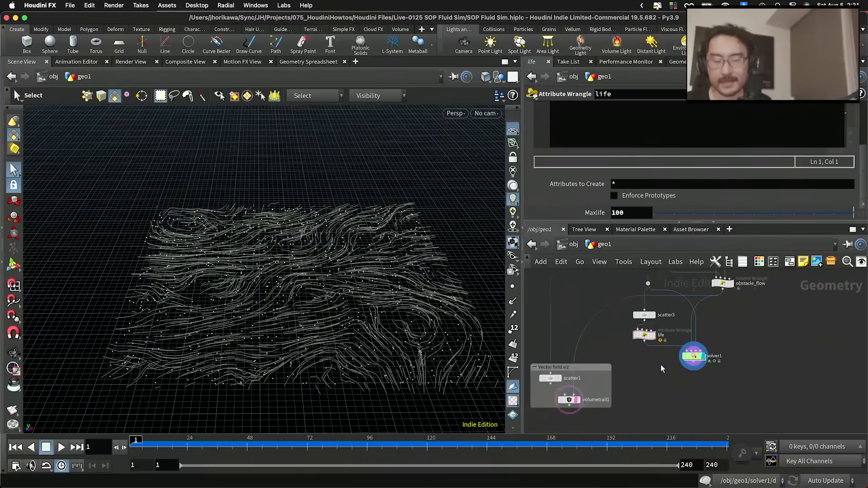
pyautogui.moveTo(674, 383)
pyautogui.mouseDown(button='middle')
pyautogui.moveTo(666, 373)
pyautogui.moveTo(689, 314)
pyautogui.moveTo(675, 386)
pyautogui.mouseUp(button='middle')
pyautogui.moveTo(690, 341); pyautogui.dragTo(649, 388, button='middle')
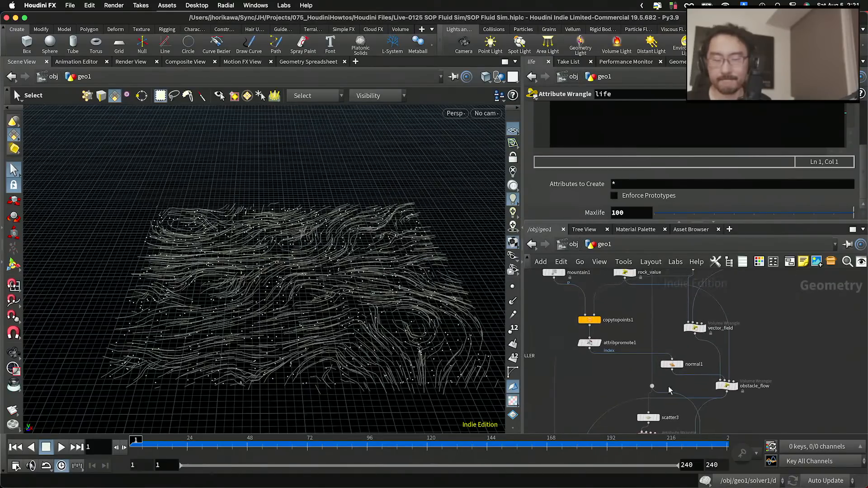
pyautogui.scroll(3, 679, 358)
pyautogui.scroll(1, 679, 358)
pyautogui.click(677, 324)
pyautogui.click(678, 369)
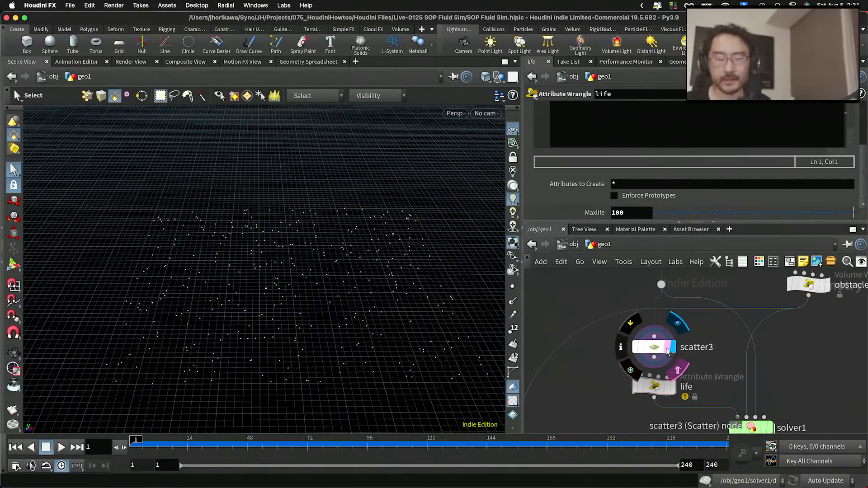
pyautogui.keyDown('alt'); pyautogui.moveTo(394, 289); pyautogui.dragTo(393, 307); pyautogui.keyUp('alt')
pyautogui.press('s')
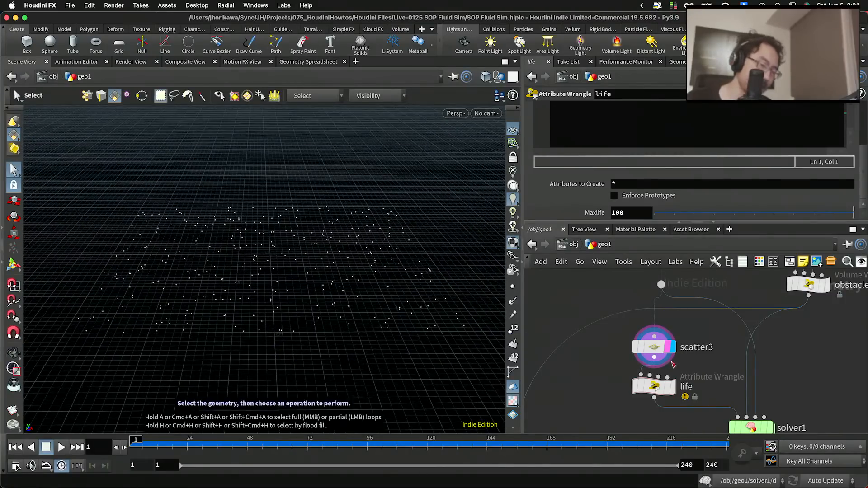
# Display normal1's rocks with point normals turned on in the viewport and inspect them up close.
pyautogui.scroll(-3, 674, 362)
pyautogui.scroll(5, 758, 338)
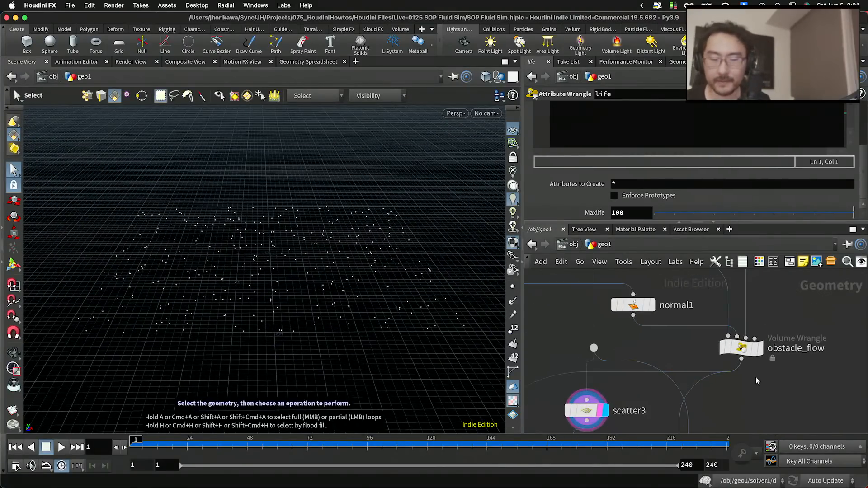
pyautogui.scroll(2, 741, 388)
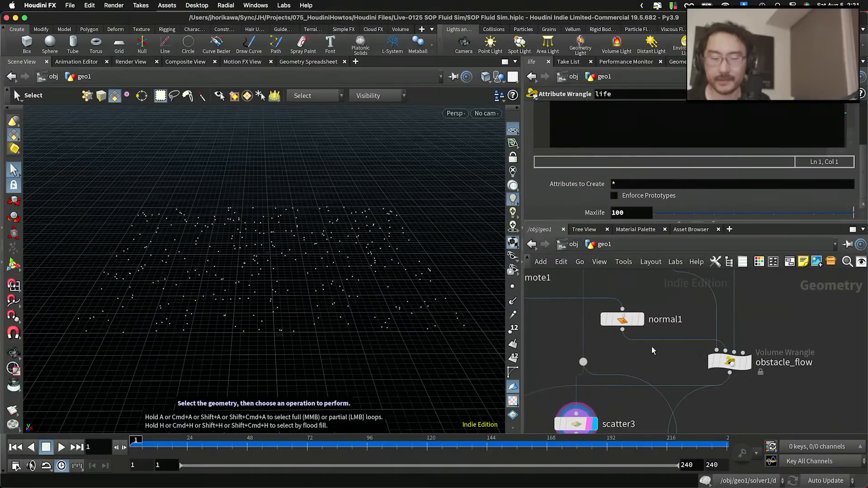
pyautogui.moveTo(624, 323); pyautogui.dragTo(630, 319)
pyautogui.click(649, 309)
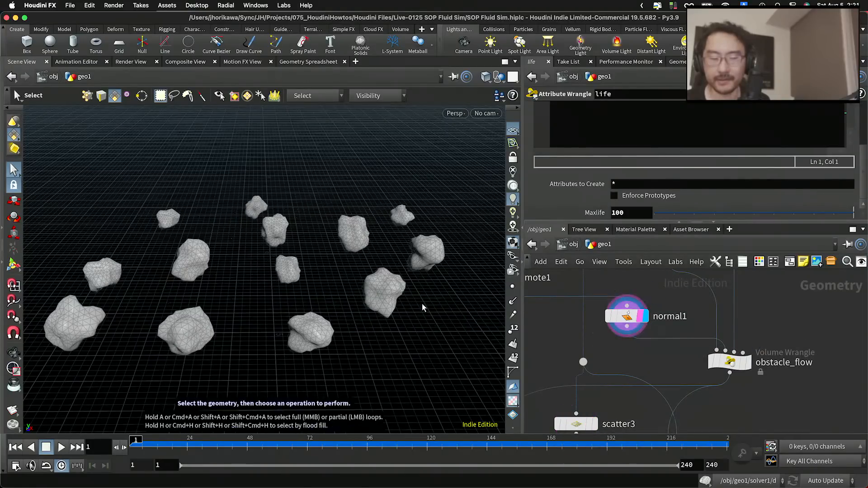
pyautogui.click(512, 301)
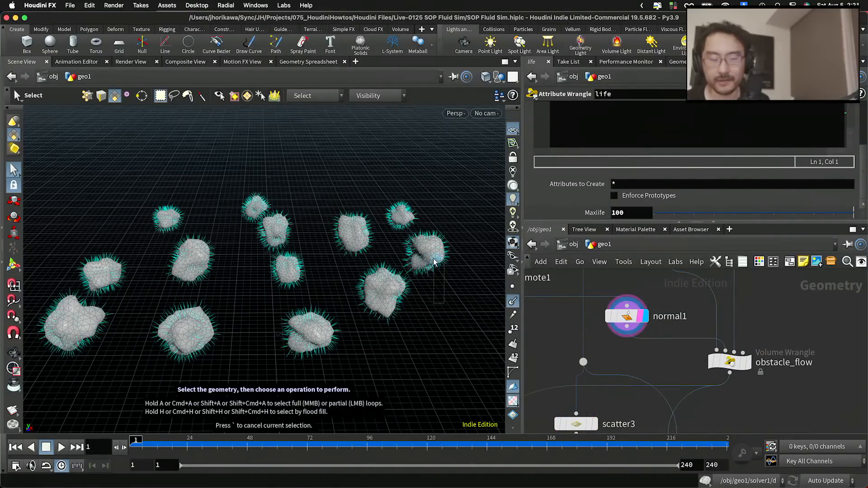
pyautogui.keyDown('alt'); pyautogui.moveTo(436, 262); pyautogui.dragTo(433, 286); pyautogui.keyUp('alt')
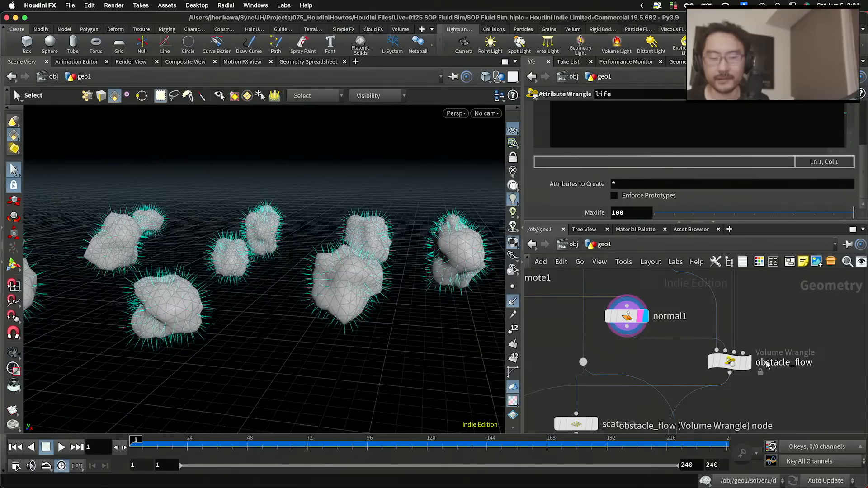
# Display the obstacle_flow volume, followed by volumetrail1's trails, to examine the vector field.
pyautogui.click(747, 362)
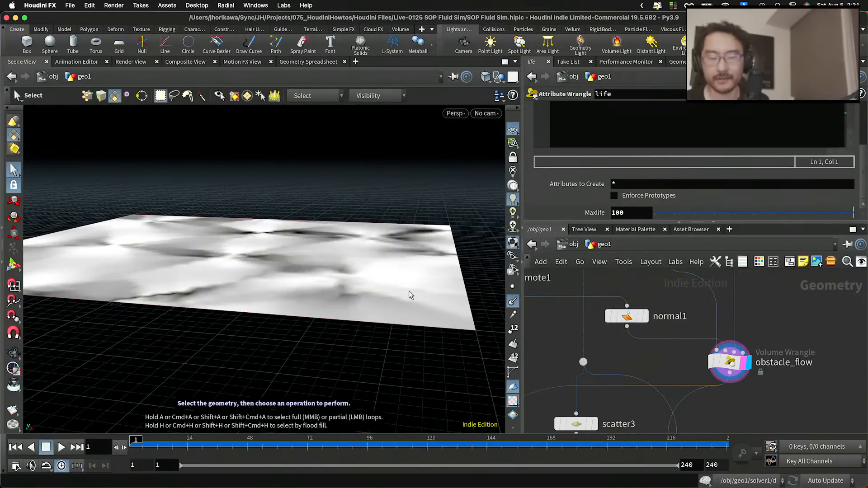
pyautogui.scroll(-5, 425, 261)
pyautogui.scroll(-4, 669, 333)
pyautogui.moveTo(668, 334); pyautogui.dragTo(755, 223, button='middle')
pyautogui.scroll(3, 563, 421)
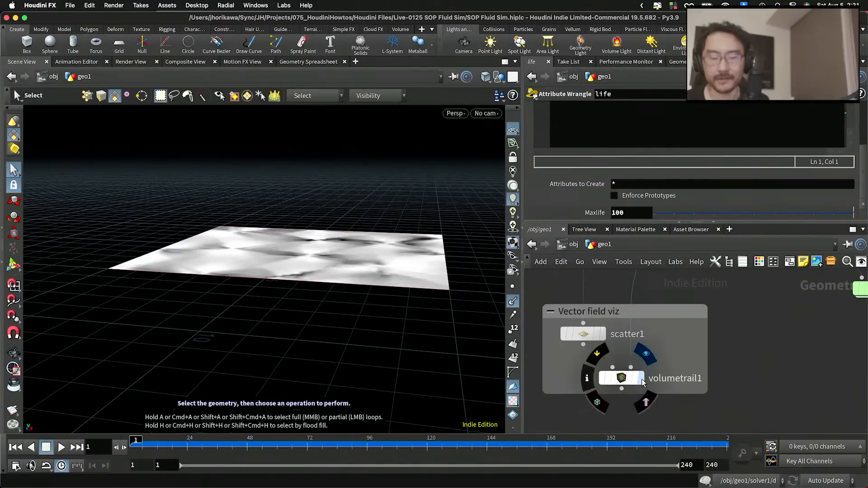
pyautogui.click(642, 382)
pyautogui.keyDown('alt'); pyautogui.moveTo(362, 262); pyautogui.dragTo(470, 227, button='right'); pyautogui.keyUp('alt')
pyautogui.keyDown('alt'); pyautogui.moveTo(470, 226); pyautogui.dragTo(452, 267); pyautogui.keyUp('alt')
pyautogui.keyDown('alt'); pyautogui.moveTo(452, 267); pyautogui.dragTo(360, 253, button='right'); pyautogui.keyUp('alt')
pyautogui.keyDown('alt'); pyautogui.moveTo(360, 254); pyautogui.dragTo(298, 253, button='middle'); pyautogui.keyUp('alt')
# Display the obstacle_flow volume again and bring up its wrangle parameters.
pyautogui.scroll(-5, 777, 327)
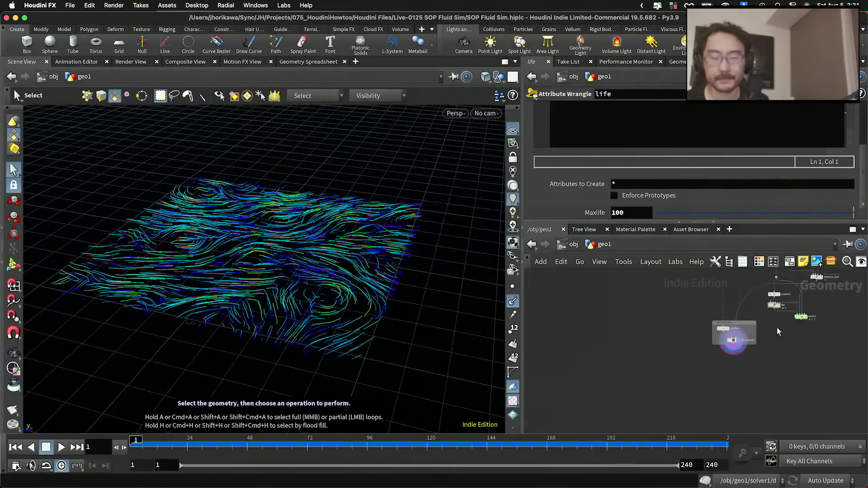
pyautogui.scroll(5, 777, 327)
pyautogui.moveTo(743, 321)
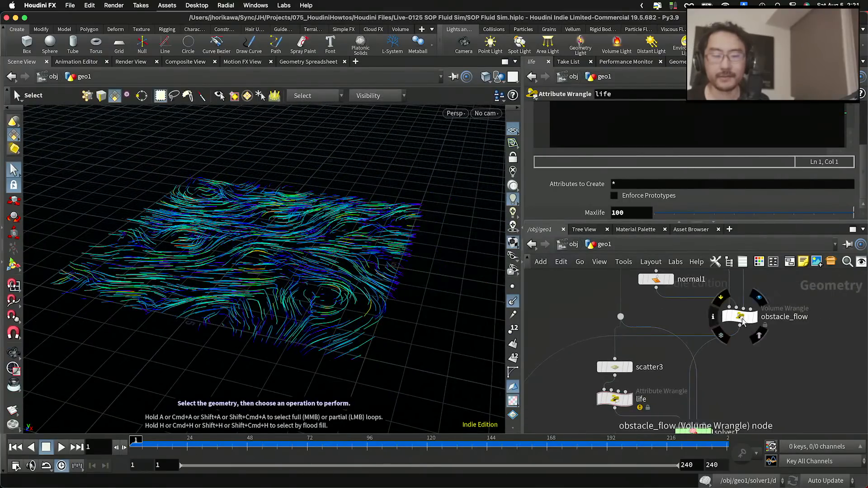
pyautogui.scroll(2, 744, 321)
pyautogui.press('r')
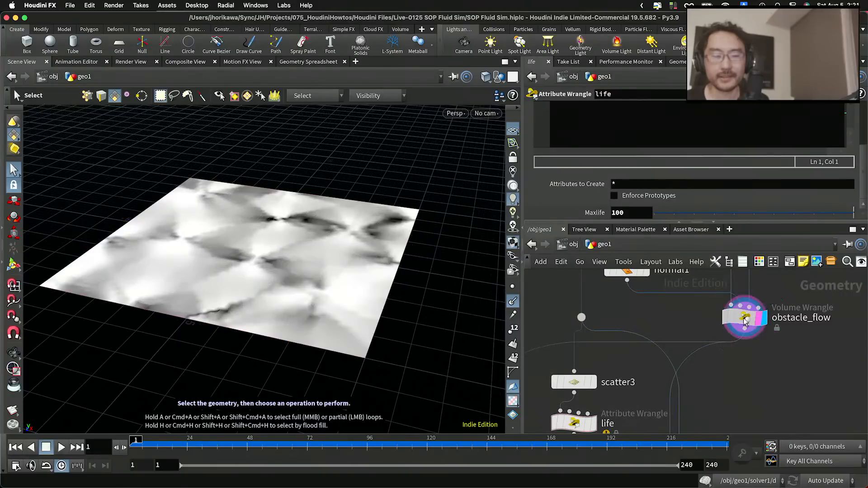
pyautogui.click(745, 322)
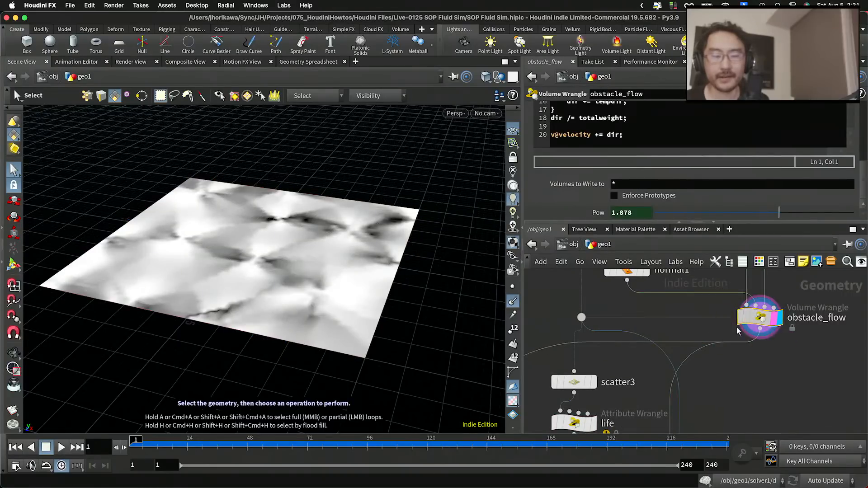
# Display grid1 together with normal1's rocks and bring up grid1's parameters.
pyautogui.moveTo(645, 290); pyautogui.dragTo(666, 348, button='middle')
pyautogui.click(662, 332)
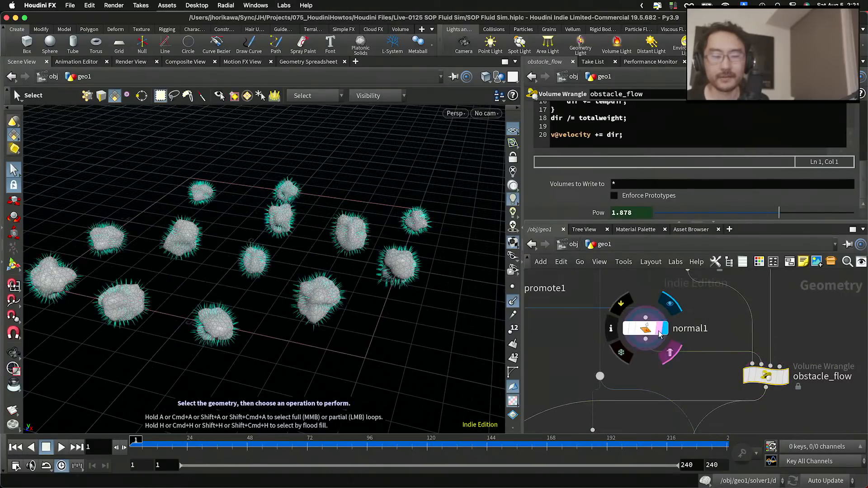
pyautogui.scroll(-5, 688, 333)
pyautogui.moveTo(656, 343); pyautogui.dragTo(668, 399, button='middle')
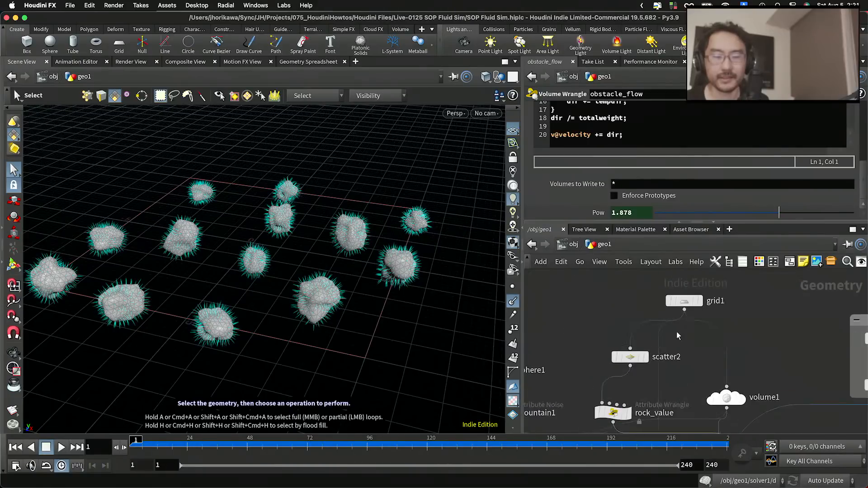
pyautogui.scroll(5, 687, 307)
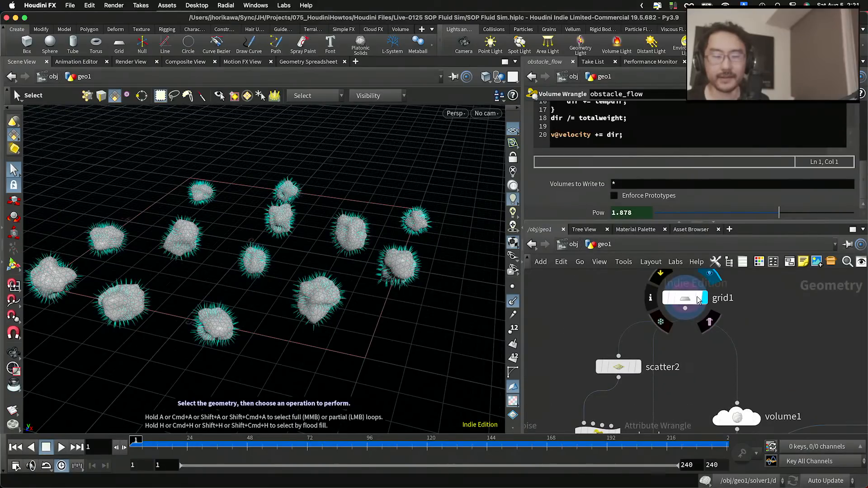
pyautogui.click(702, 298)
pyautogui.click(686, 298)
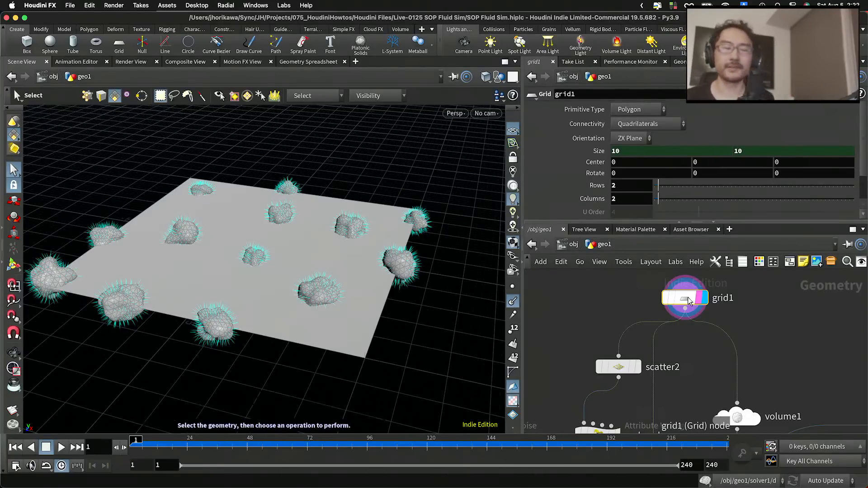
pyautogui.moveTo(688, 300)
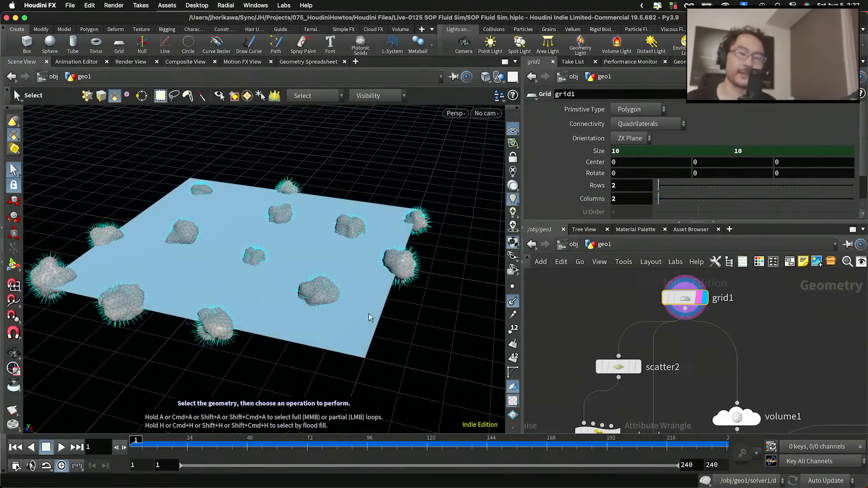
pyautogui.moveTo(681, 297)
pyautogui.mouseDown()
pyautogui.moveTo(702, 297)
pyautogui.moveTo(690, 296)
pyautogui.mouseUp()
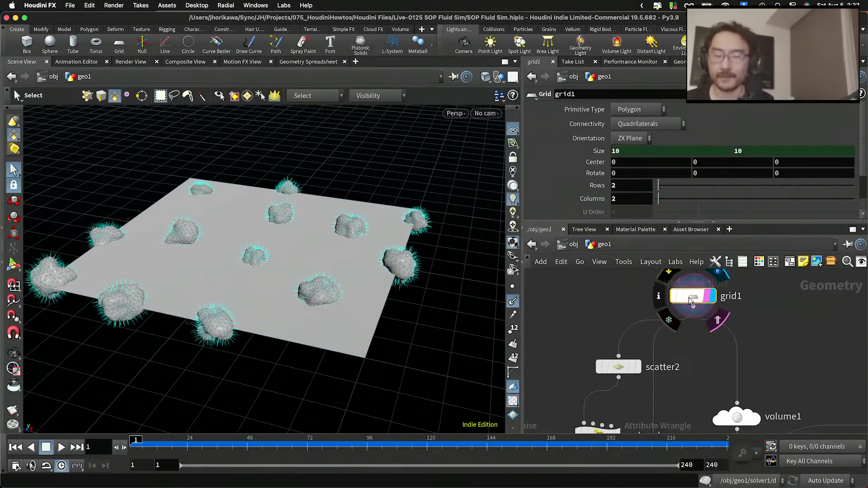
pyautogui.moveTo(705, 328); pyautogui.dragTo(644, 338, button='middle')
pyautogui.press('Tab')
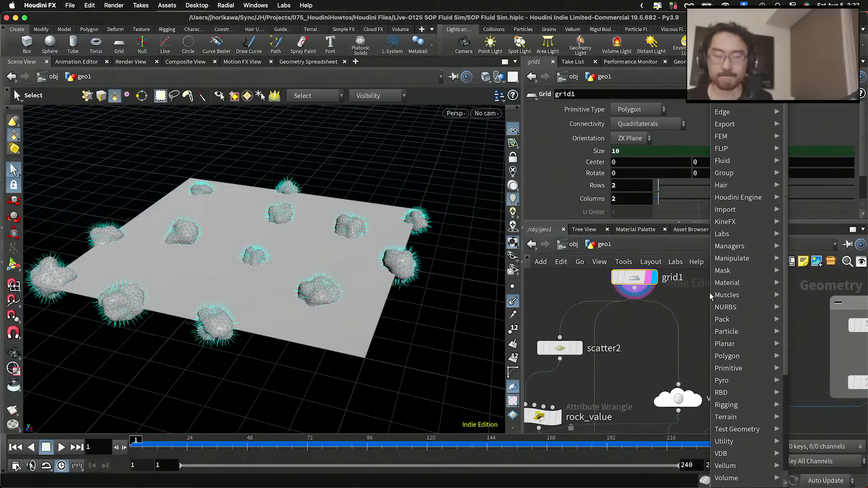
pyautogui.write('scatter')
pyautogui.press('Return')
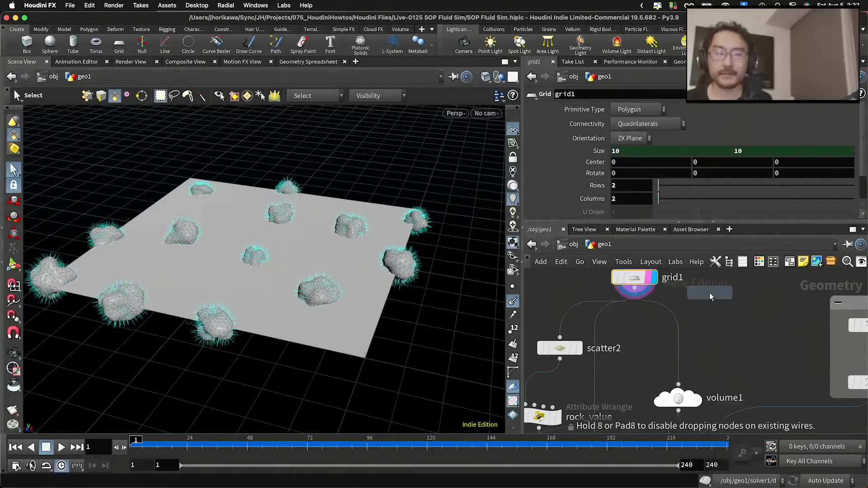
pyautogui.press('Escape')
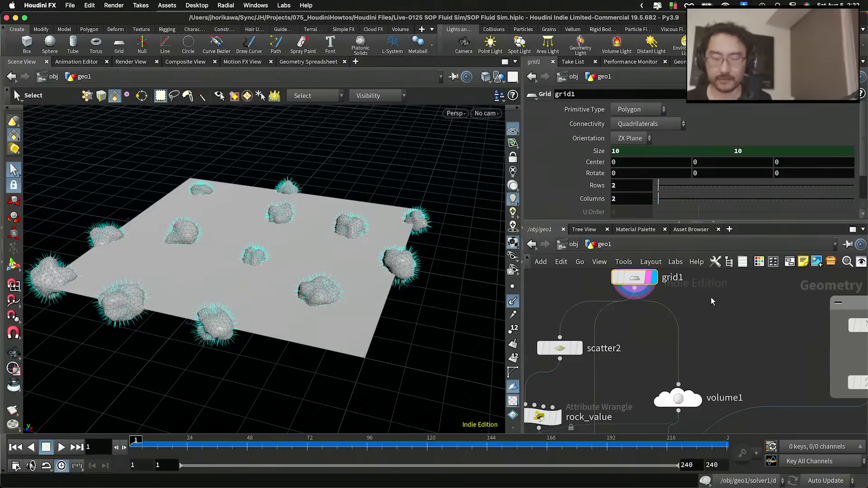
# Set grid1's rows and columns to 10 each.
pyautogui.scroll(-3, 711, 297)
pyautogui.moveTo(711, 298); pyautogui.dragTo(719, 343, button='middle')
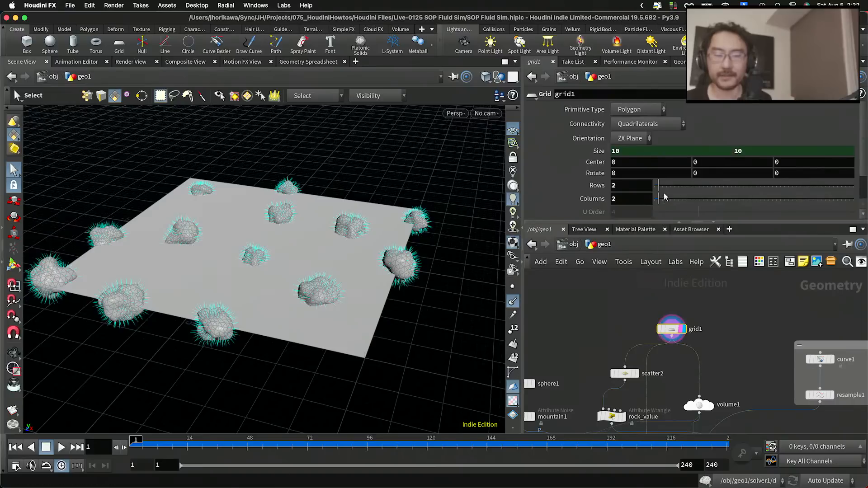
pyautogui.moveTo(671, 189); pyautogui.dragTo(673, 187)
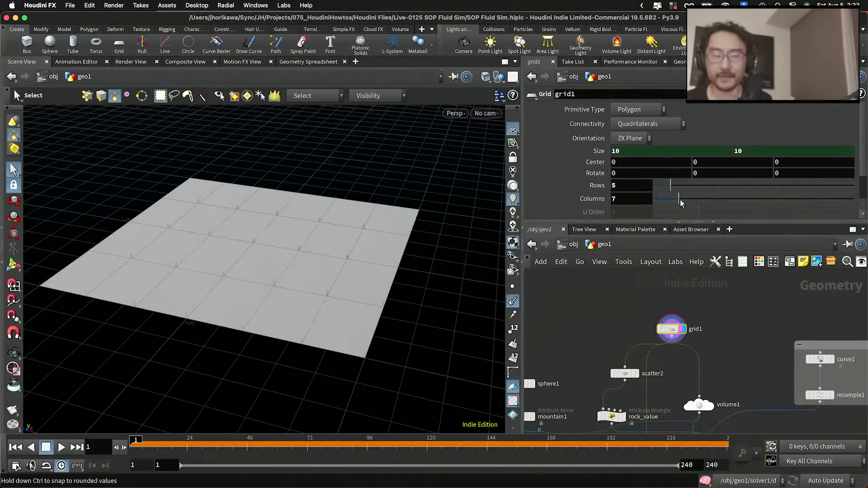
pyautogui.moveTo(682, 188); pyautogui.dragTo(688, 186)
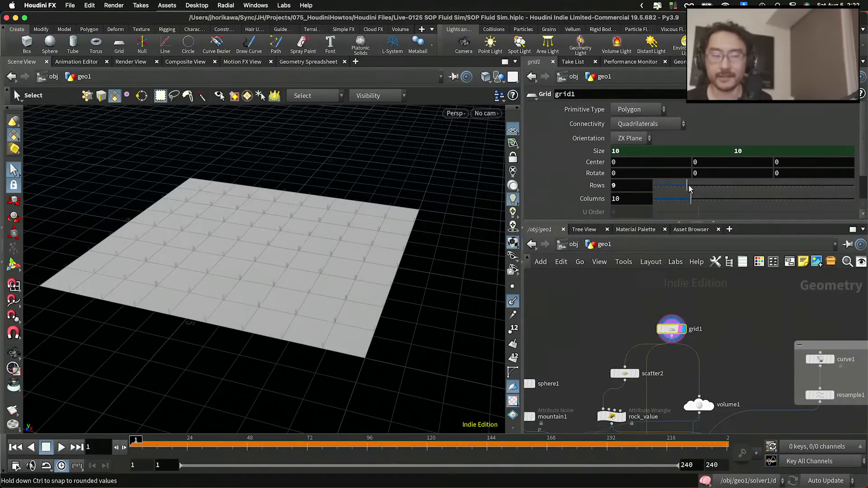
# Add a Normal node and insert it directly below grid1, feeding all of the grid's downstream branches.
pyautogui.scroll(-2, 712, 323)
pyautogui.scroll(1, 714, 328)
pyautogui.press('Tab')
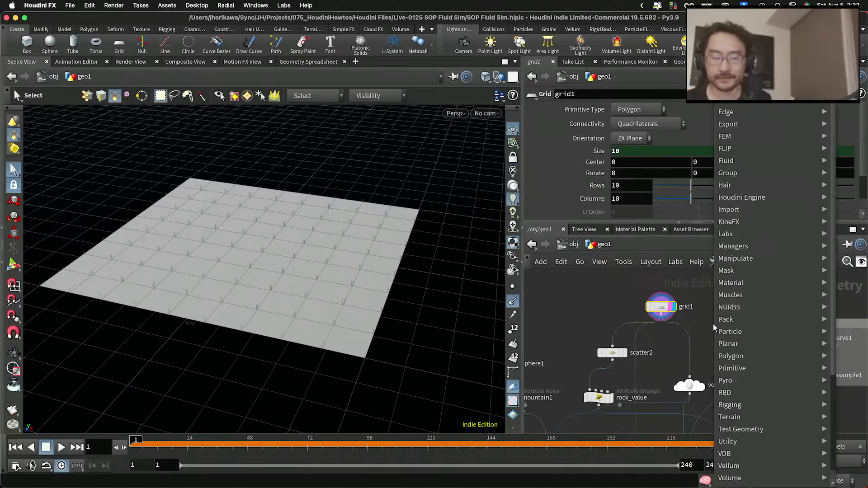
pyautogui.write('normal')
pyautogui.press('Return')
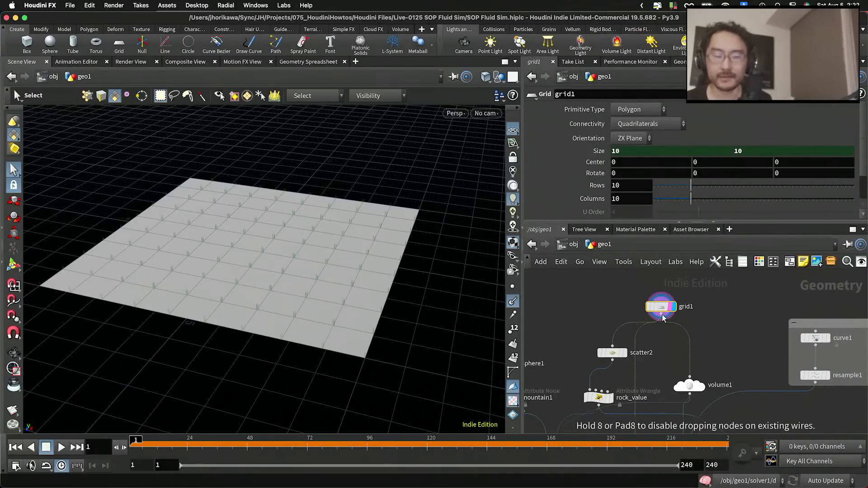
pyautogui.moveTo(663, 317); pyautogui.dragTo(680, 331)
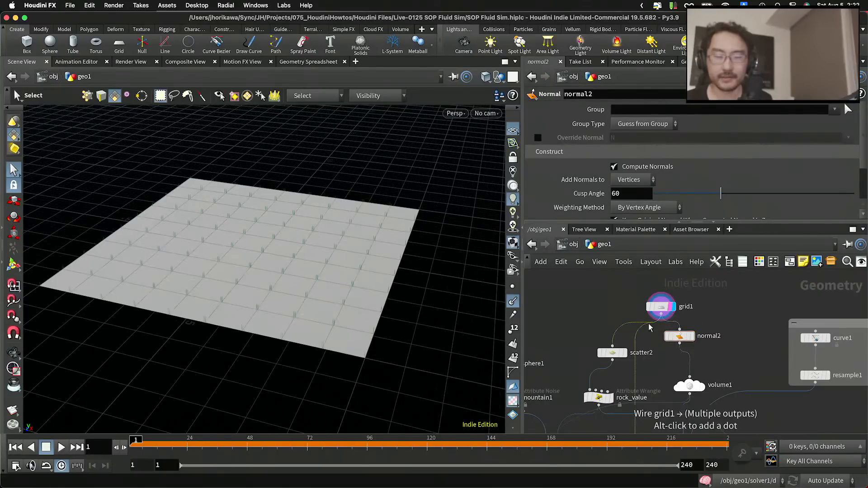
pyautogui.moveTo(678, 337); pyautogui.dragTo(660, 334)
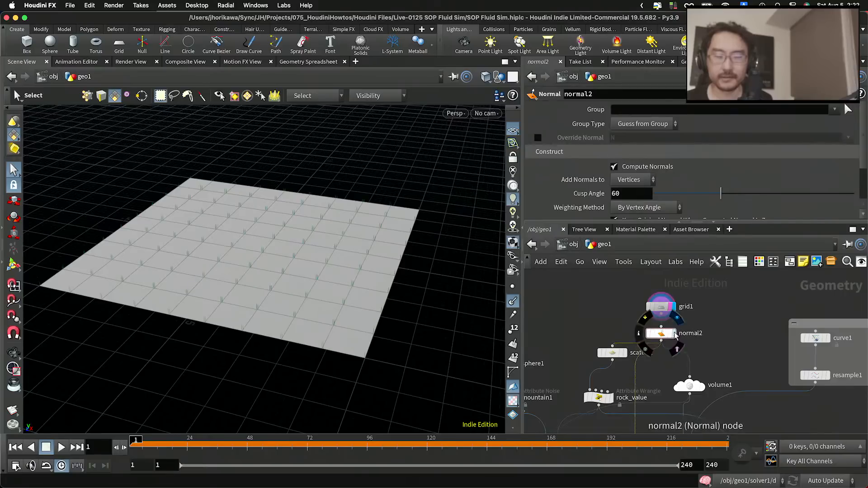
# Display normal2, set it to add normals to Points, and space it apart from grid1.
pyautogui.click(675, 335)
pyautogui.click(629, 180)
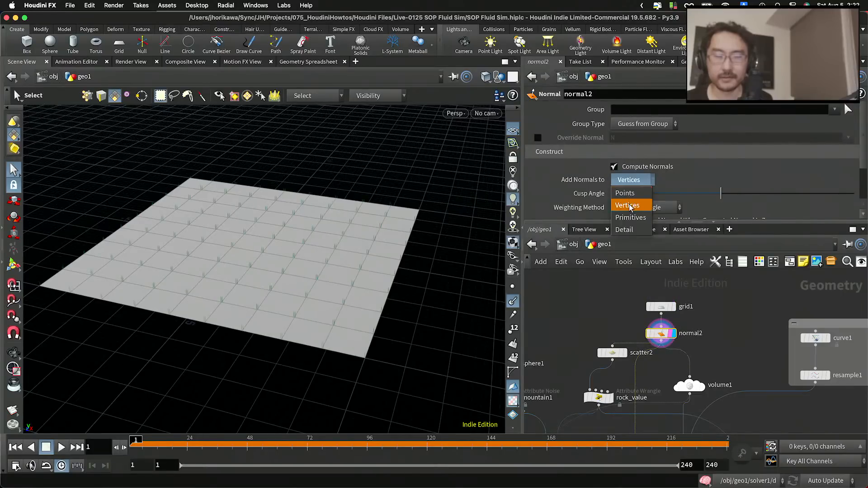
pyautogui.click(628, 193)
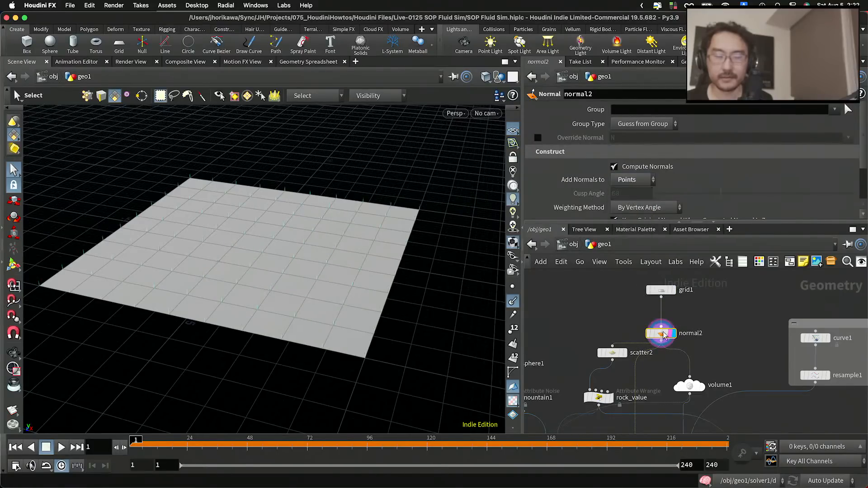
pyautogui.moveTo(669, 311); pyautogui.dragTo(669, 309)
# Display the obstacle_flow volume and shift its node slightly in the network.
pyautogui.scroll(-2, 669, 310)
pyautogui.moveTo(708, 350); pyautogui.dragTo(678, 304, button='middle')
pyautogui.scroll(-3, 679, 304)
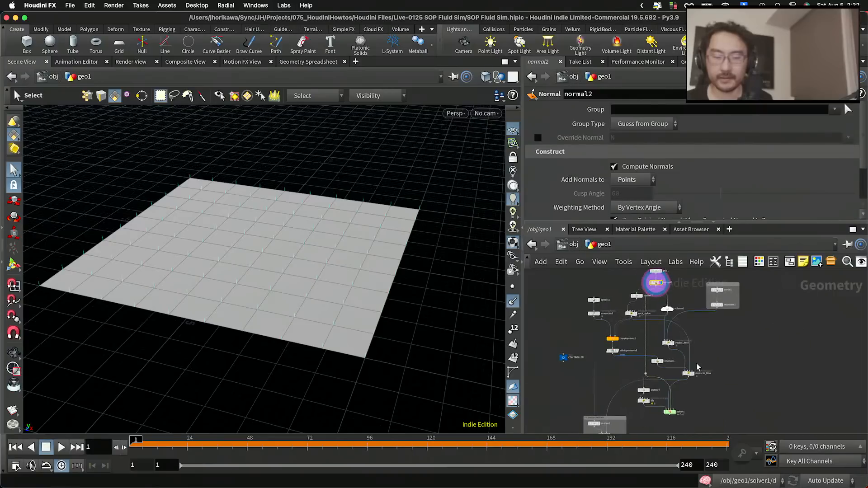
pyautogui.scroll(5, 698, 368)
pyautogui.scroll(-3, 700, 373)
pyautogui.scroll(4, 688, 380)
pyautogui.click(689, 380)
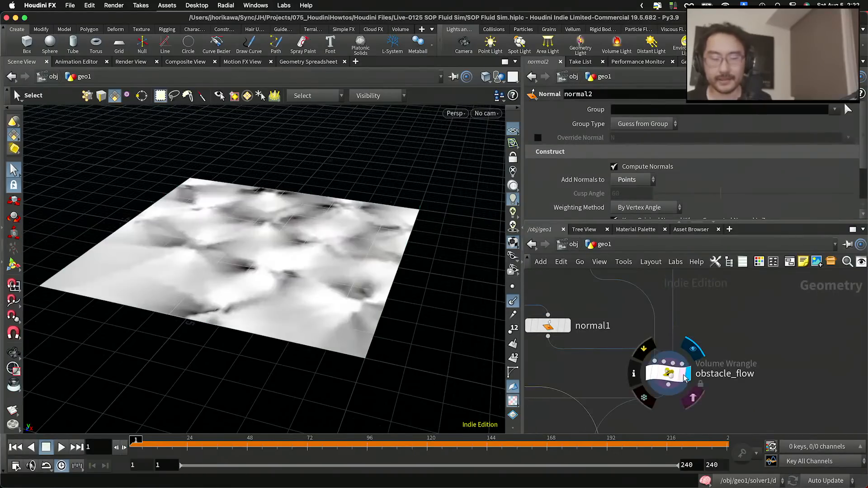
pyautogui.moveTo(682, 377); pyautogui.dragTo(686, 358)
# Move the normal1 node up beside vector_field, clear of the obstacle_flow node.
pyautogui.scroll(-3, 683, 360)
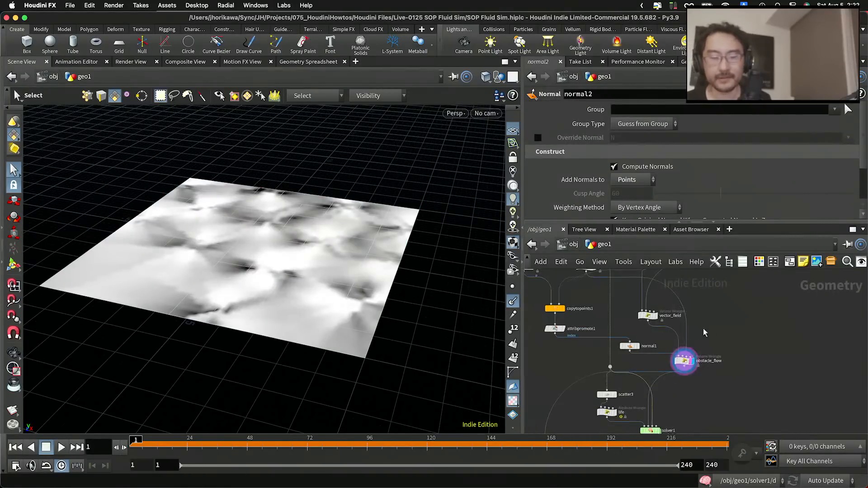
pyautogui.moveTo(675, 418); pyautogui.dragTo(655, 372, button='middle')
pyautogui.click(614, 340)
pyautogui.scroll(-3, 639, 335)
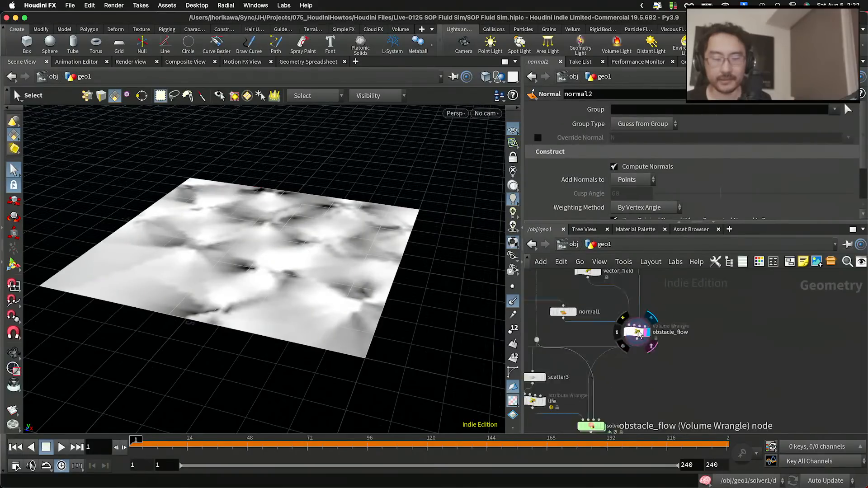
pyautogui.scroll(5, 638, 321)
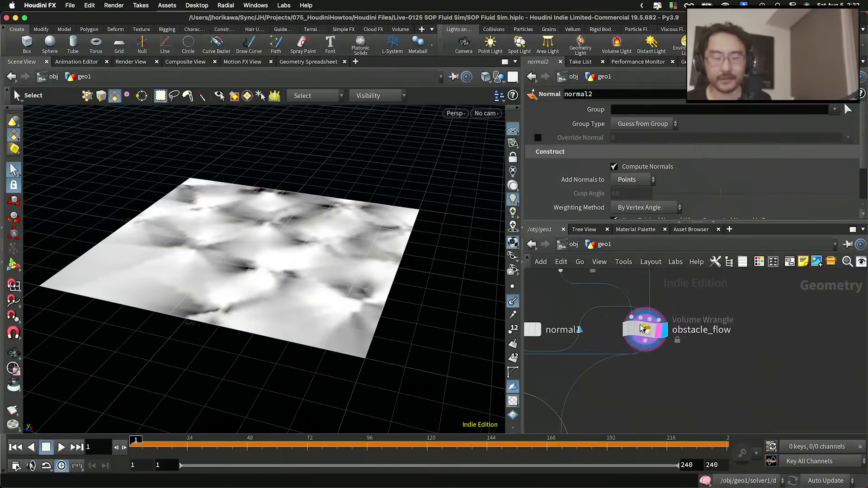
pyautogui.scroll(-3, 648, 340)
pyautogui.moveTo(636, 317); pyautogui.dragTo(650, 359, button='middle')
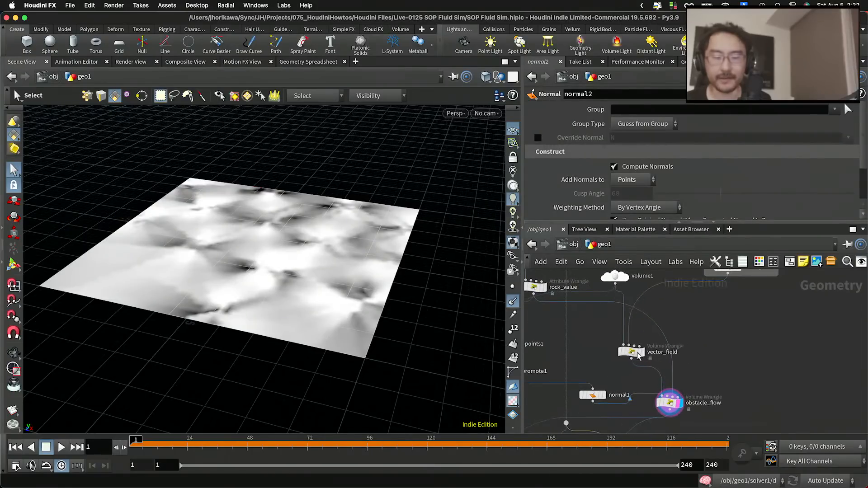
pyautogui.moveTo(592, 395); pyautogui.dragTo(594, 362)
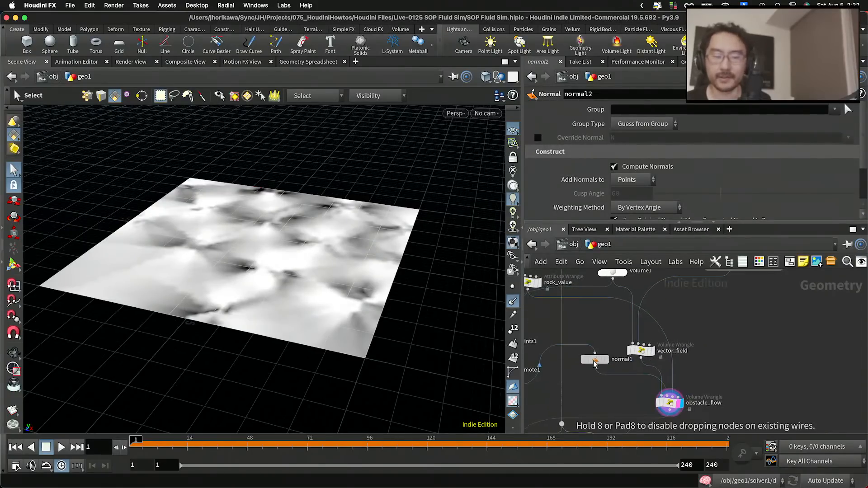
# Add a Volume Wrangle node and insert it on the wire between obstacle_flow and solver1.
pyautogui.moveTo(667, 403); pyautogui.dragTo(652, 358, button='middle')
pyautogui.press('Tab')
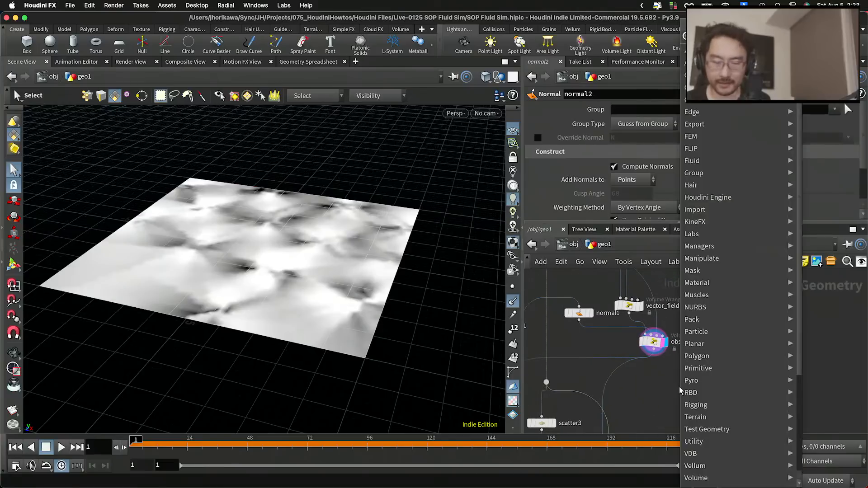
pyautogui.press('Escape')
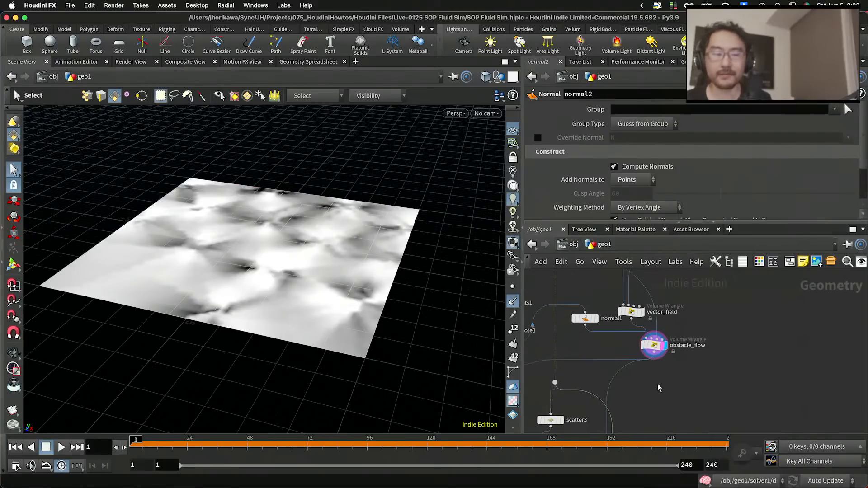
pyautogui.scroll(2, 669, 378)
pyautogui.moveTo(658, 371); pyautogui.dragTo(651, 370)
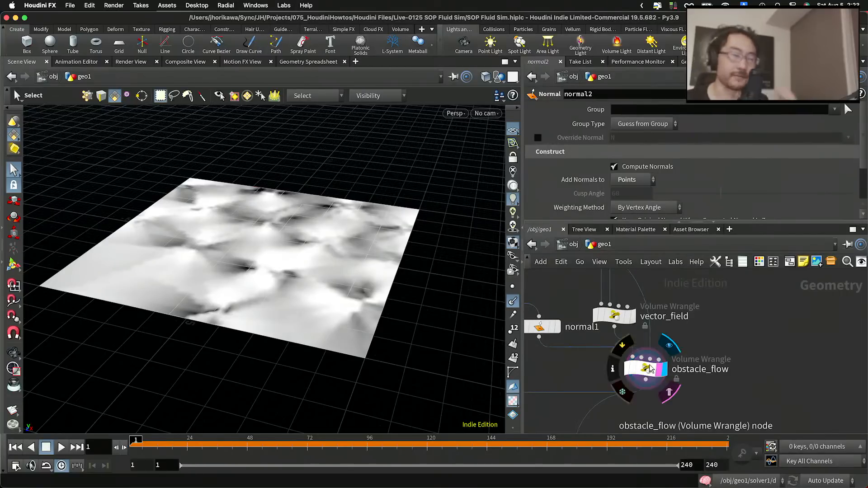
pyautogui.press('Tab')
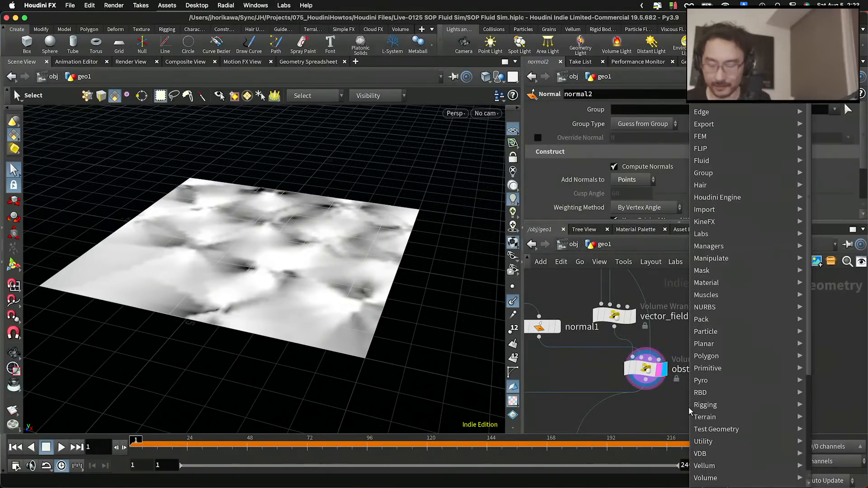
pyautogui.press('Up')
pyautogui.press('Right')
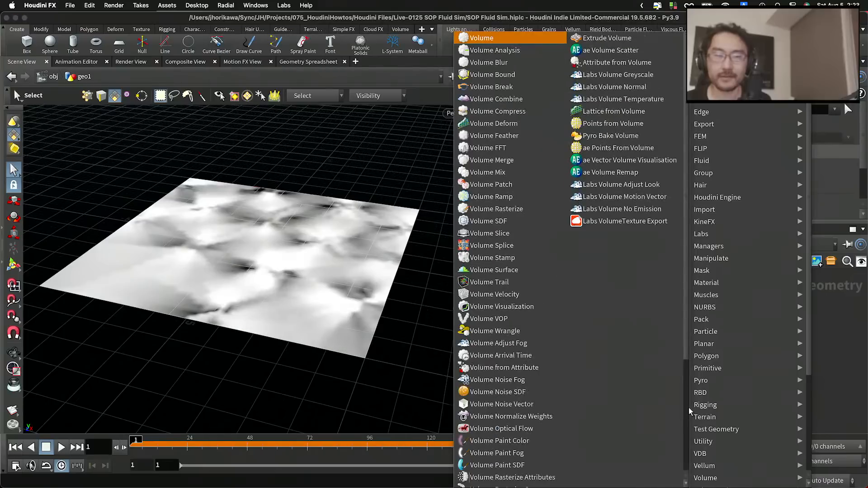
pyautogui.press('Left')
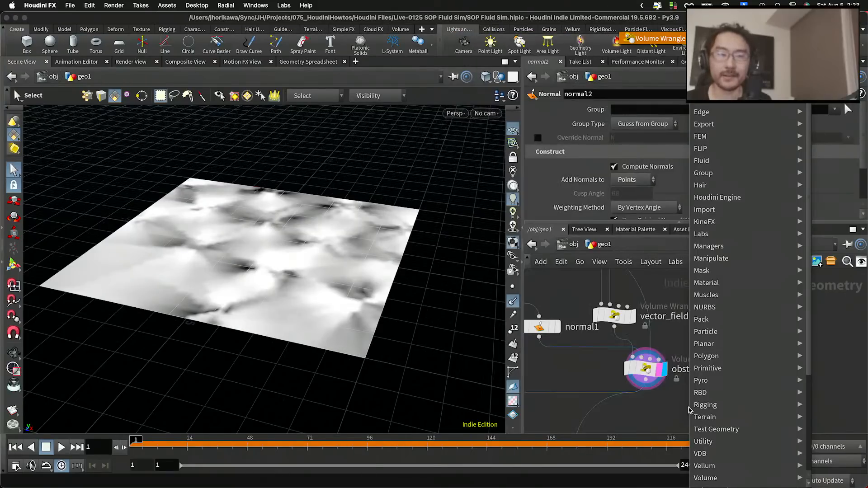
pyautogui.press('Return')
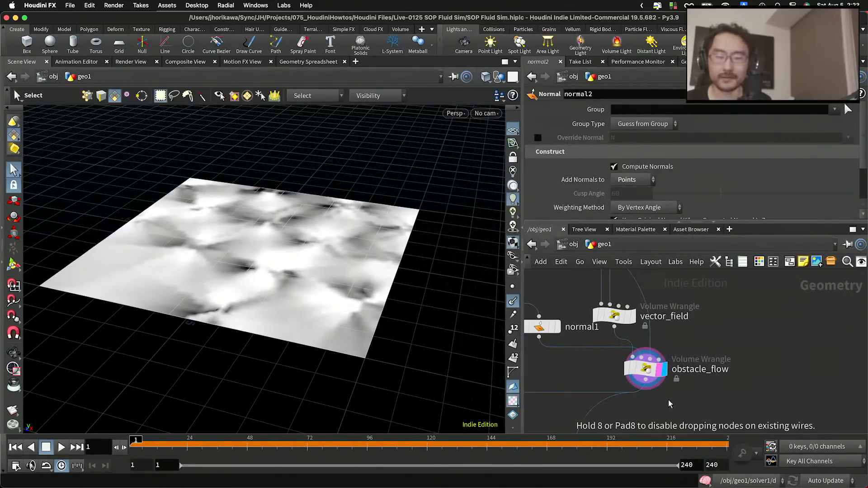
pyautogui.click(658, 405)
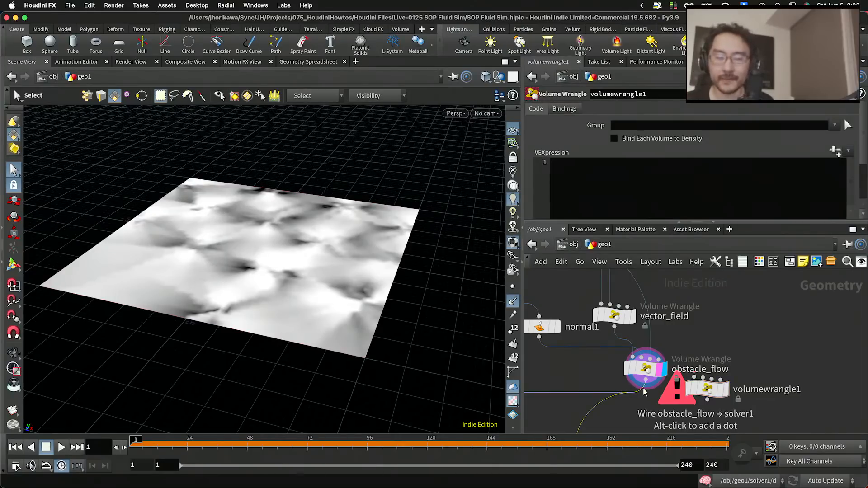
pyautogui.moveTo(707, 395); pyautogui.dragTo(651, 408)
# Display volumewrangle1's output and bring up obstacle_flow's wrangle code and parameters.
pyautogui.scroll(-5, 654, 402)
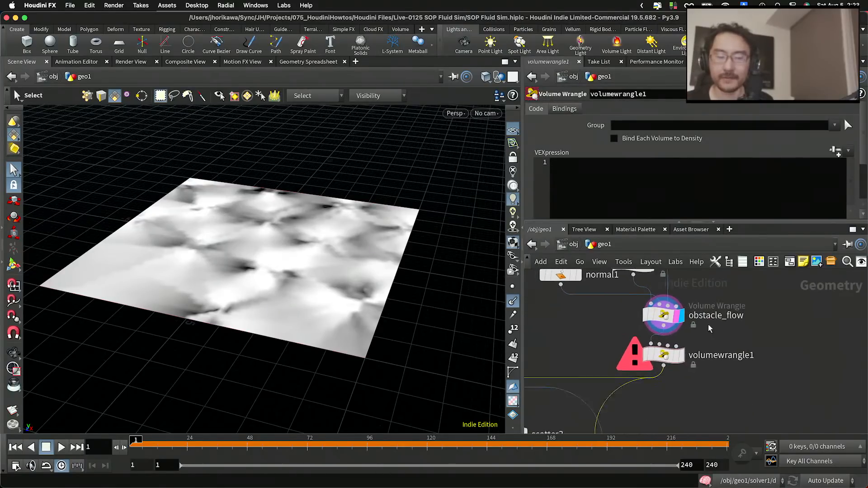
pyautogui.moveTo(677, 349)
pyautogui.scroll(5, 678, 349)
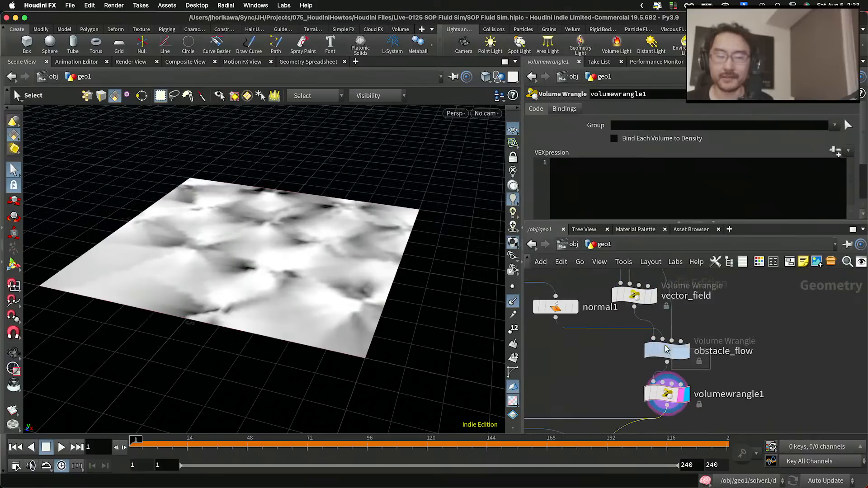
pyautogui.click(667, 351)
pyautogui.scroll(-2, 687, 331)
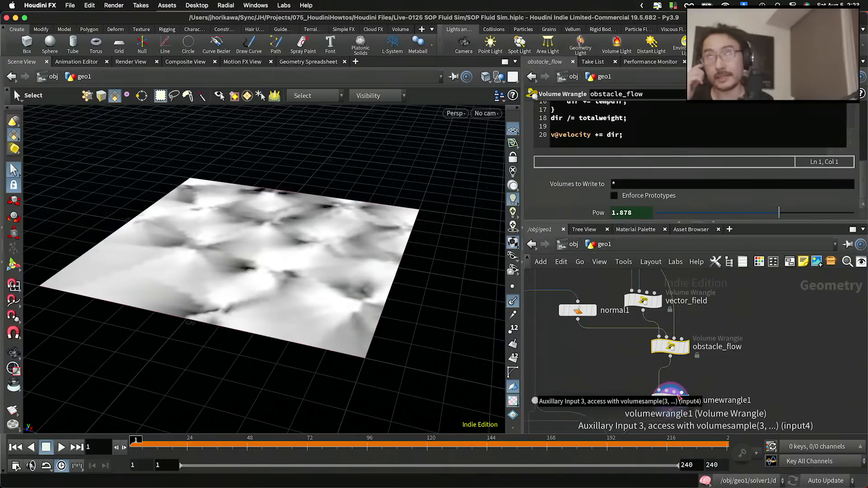
# Reposition the volume1 node lower beneath normal2 in the network.
pyautogui.scroll(-10, 678, 398)
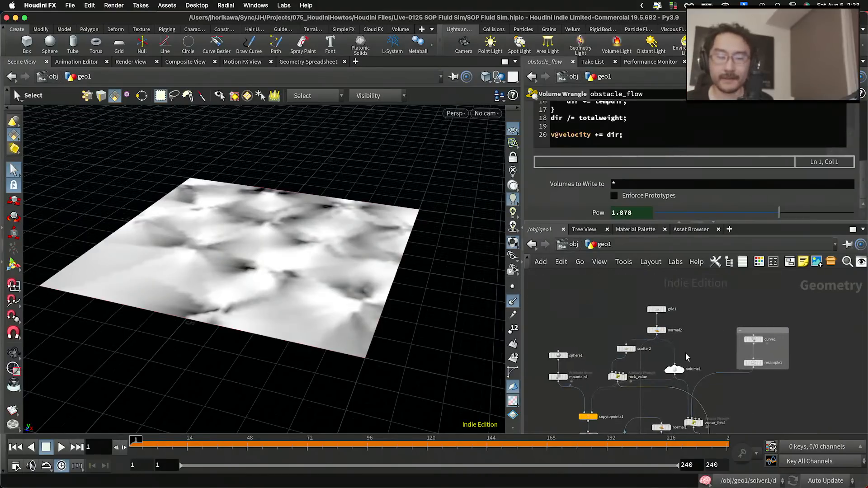
pyautogui.scroll(-5, 683, 338)
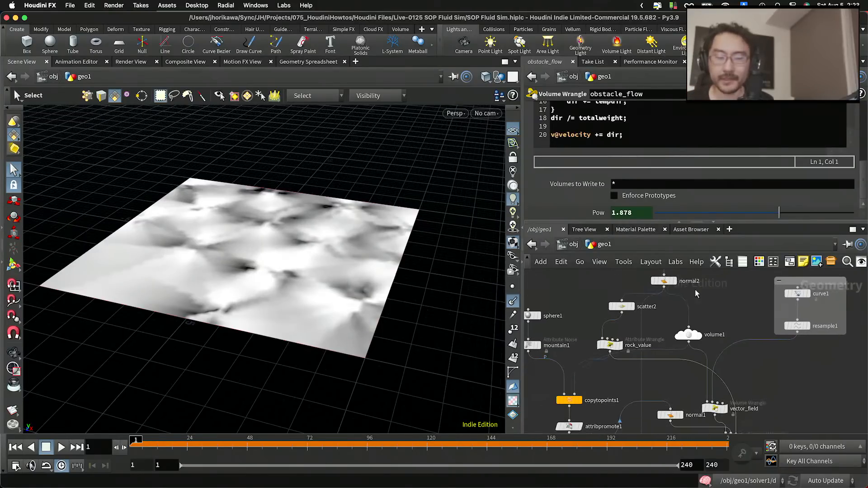
pyautogui.moveTo(687, 342); pyautogui.dragTo(673, 365)
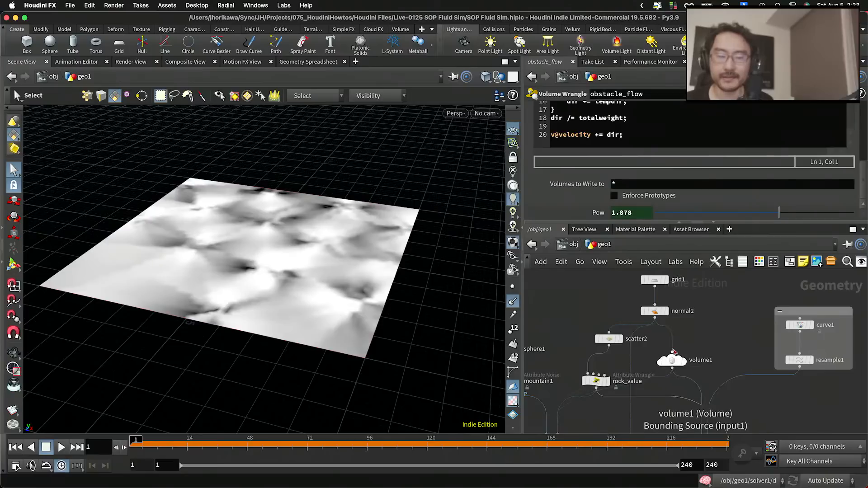
pyautogui.scroll(-4, 710, 301)
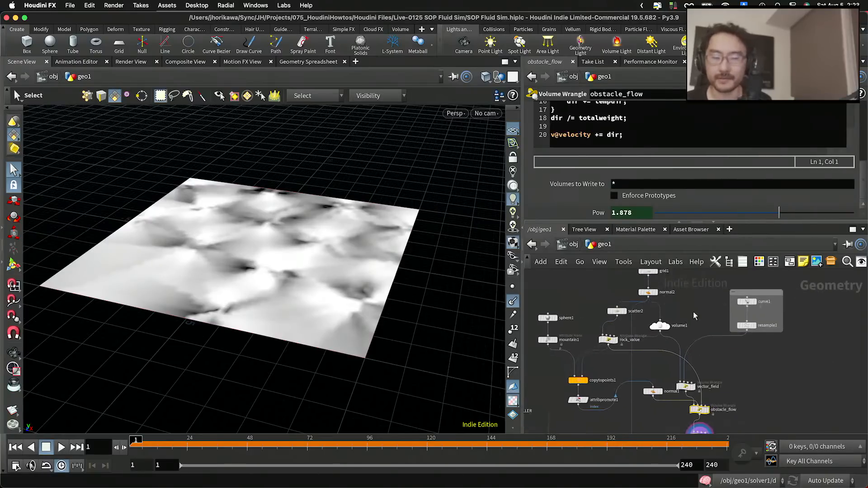
# Wire normal2's output into the second input of volumewrangle1 and reposition the wrangle node beneath obstacle_flow.
pyautogui.moveTo(667, 221); pyautogui.dragTo(666, 184)
pyautogui.scroll(1, 682, 288)
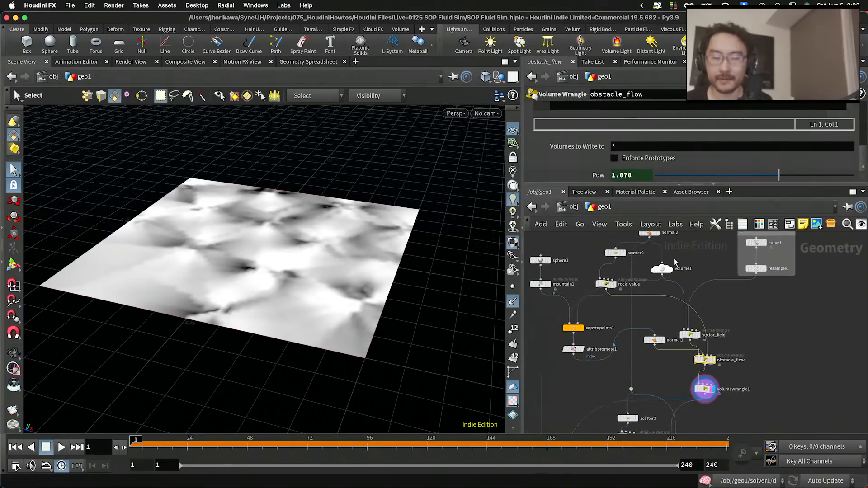
pyautogui.click(657, 275)
pyautogui.scroll(3, 687, 321)
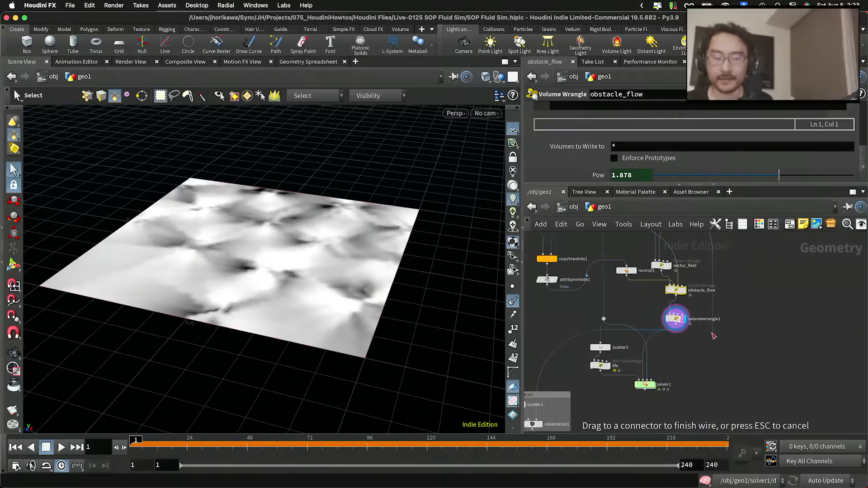
pyautogui.click(634, 301)
pyautogui.moveTo(634, 301); pyautogui.dragTo(697, 312)
# Rename the volumewrangle1 node to project_to_srf.
pyautogui.doubleClick(744, 312)
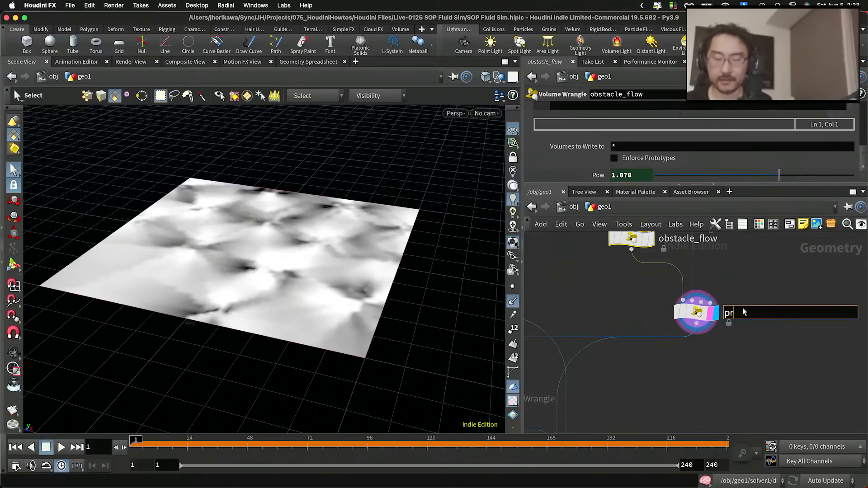
pyautogui.write('project_to_srf')
pyautogui.press('Return')
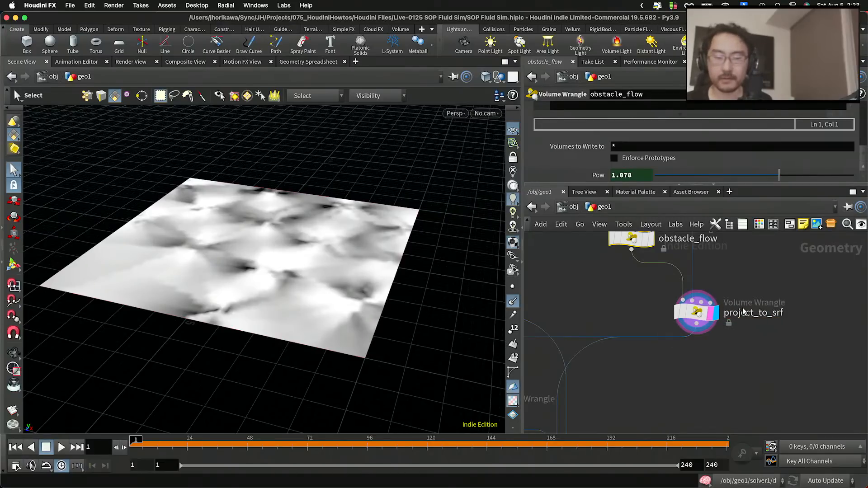
# Drop the stray wire, show project_to_srf's parameters and open its empty VEXpression for editing.
pyautogui.scroll(5, 648, 181)
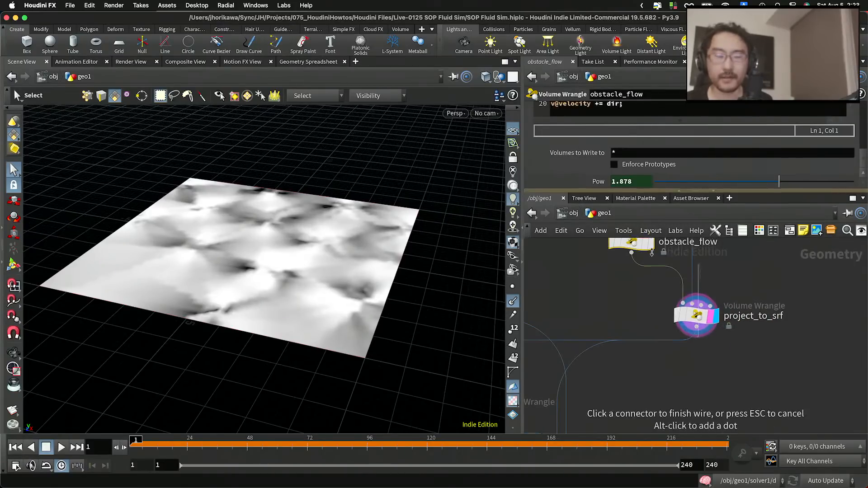
pyautogui.moveTo(742, 353); pyautogui.dragTo(771, 359, button='middle')
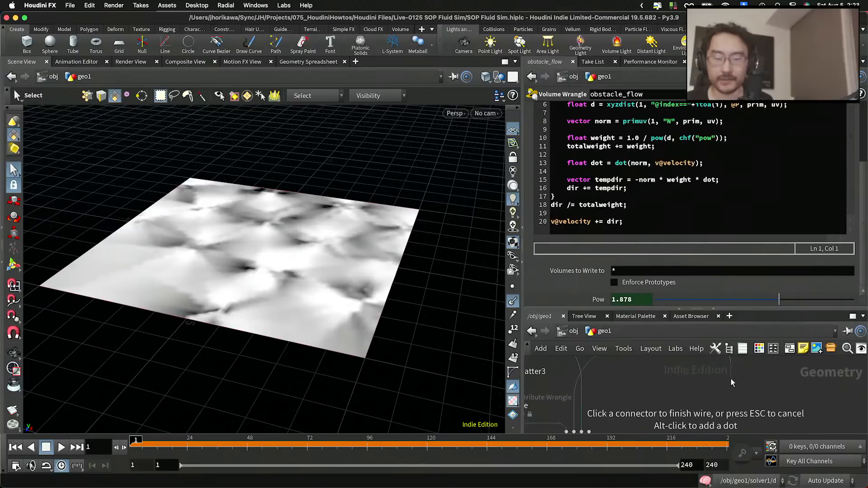
pyautogui.moveTo(731, 382); pyautogui.dragTo(723, 421, button='middle')
pyautogui.press('Escape')
pyautogui.moveTo(709, 399); pyautogui.dragTo(668, 357)
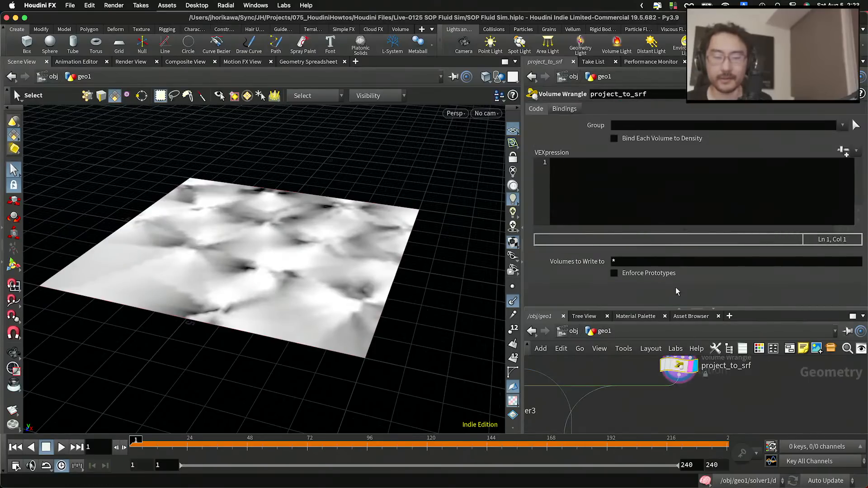
pyautogui.click(640, 199)
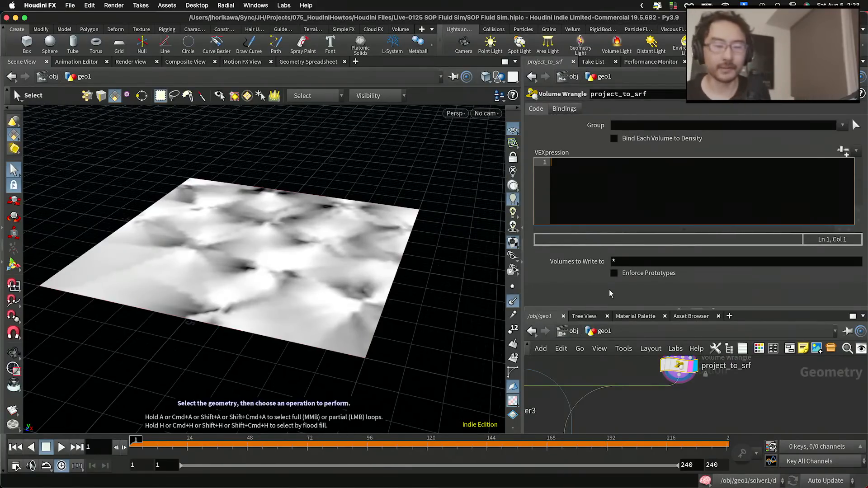
pyautogui.moveTo(606, 310); pyautogui.dragTo(600, 240)
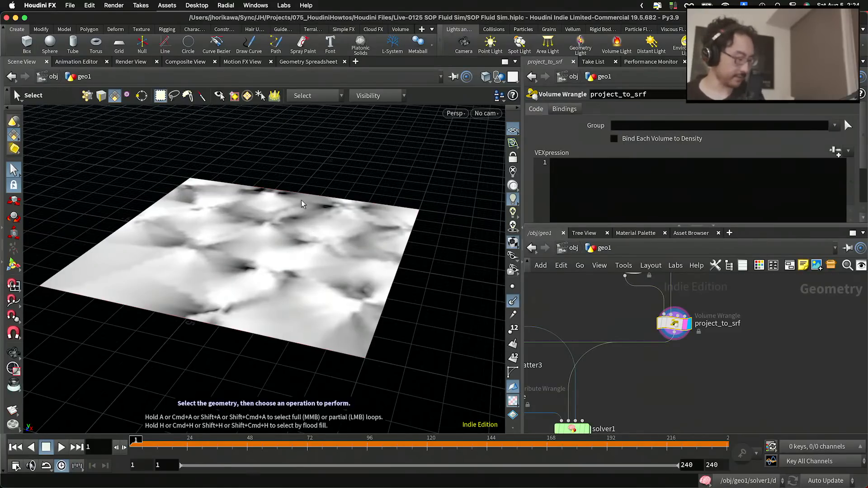
# Examine the velocity volume's surface pattern up close from a steeper angle in the viewport.
pyautogui.press('Escape')
pyautogui.moveTo(310, 188); pyautogui.dragTo(333, 246)
pyautogui.scroll(3, 375, 231)
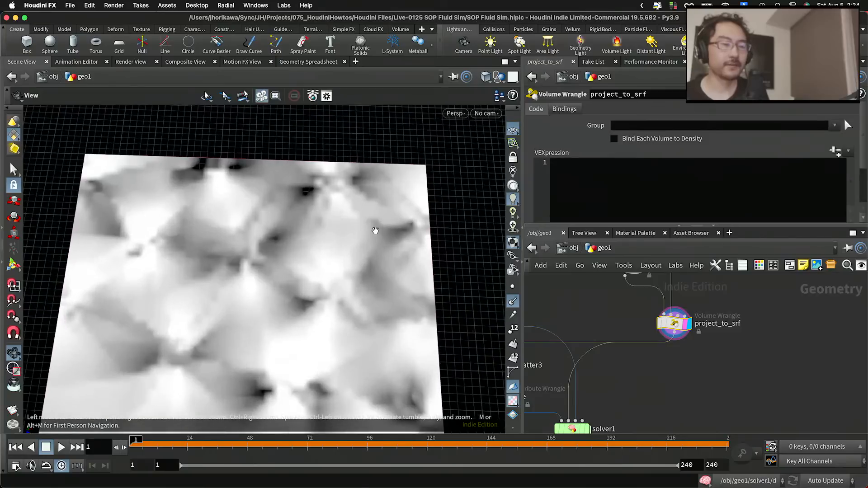
pyautogui.moveTo(376, 231); pyautogui.dragTo(345, 217, button='middle')
pyautogui.press('s')
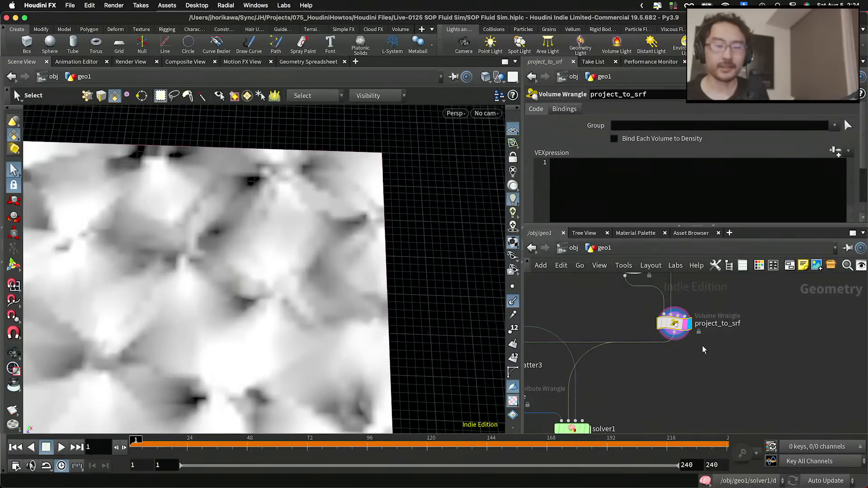
pyautogui.moveTo(703, 350); pyautogui.dragTo(701, 393, button='middle')
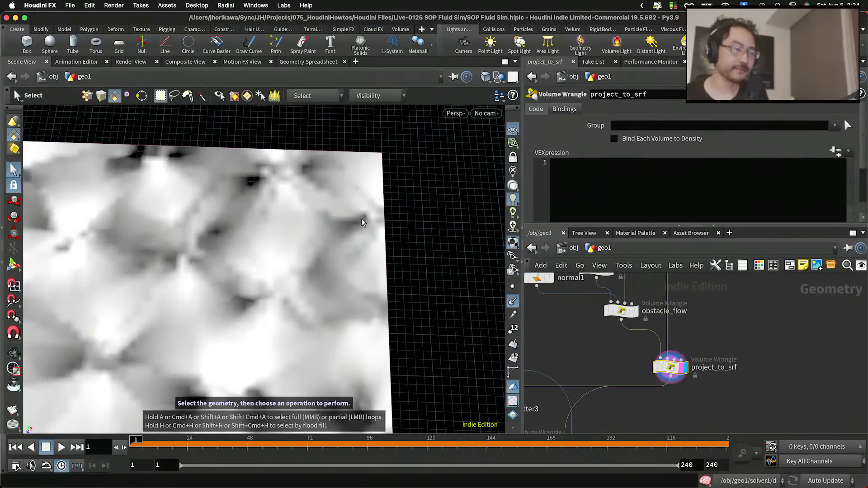
pyautogui.press('Escape')
pyautogui.moveTo(353, 183); pyautogui.dragTo(362, 148)
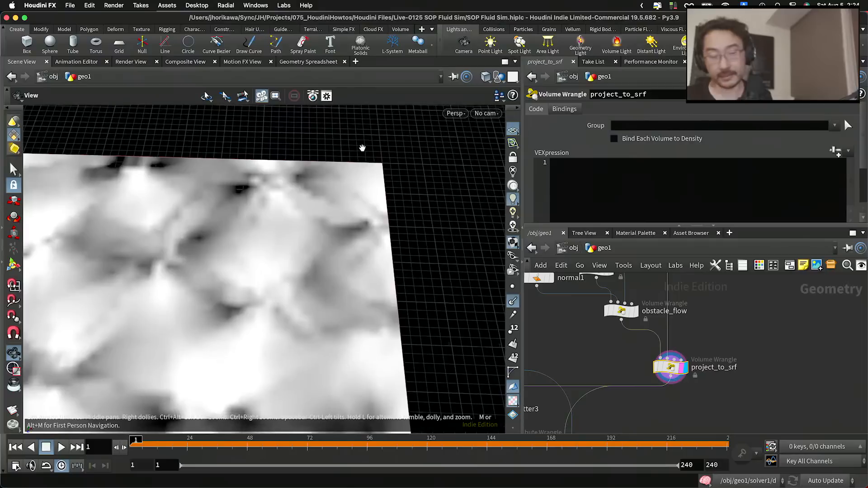
pyautogui.press('s')
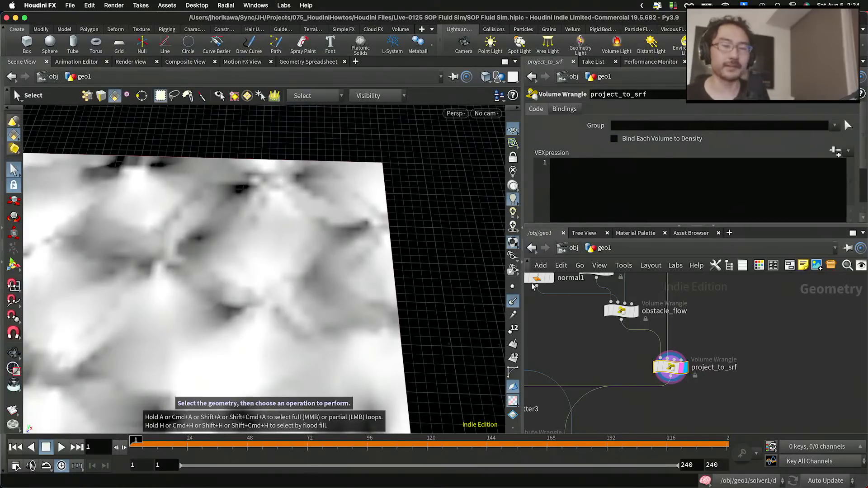
# Switch to Clip Studio Paint and bring up the blank canvas area beside the existing vector sketch.
pyautogui.hotkey('ctrl', 'Up')
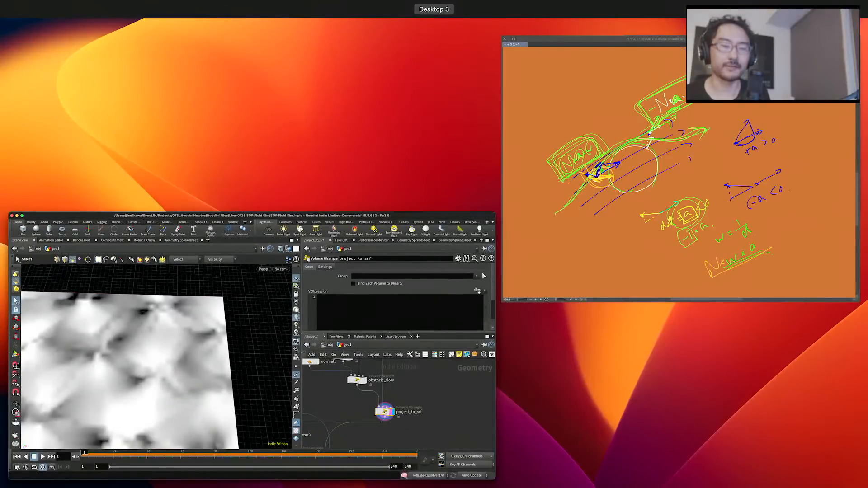
pyautogui.click(642, 289)
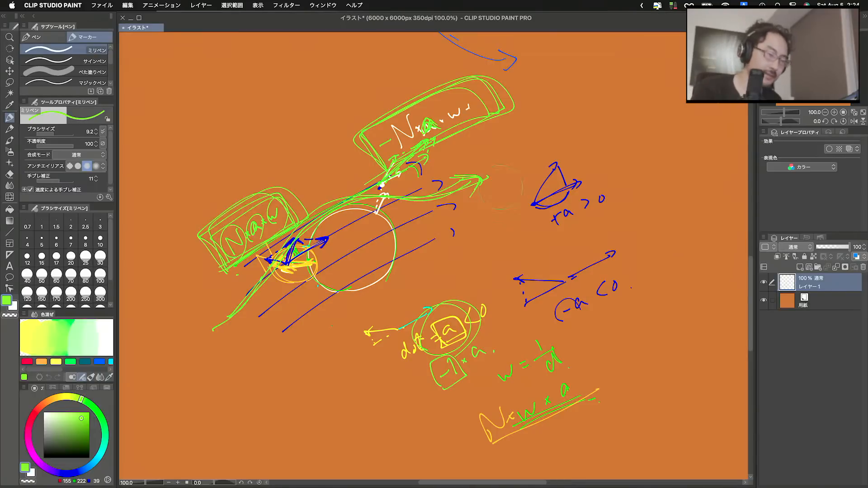
pyautogui.moveTo(432, 242)
pyautogui.mouseDown()
pyautogui.moveTo(474, 250)
pyautogui.moveTo(586, 243)
pyautogui.mouseUp()
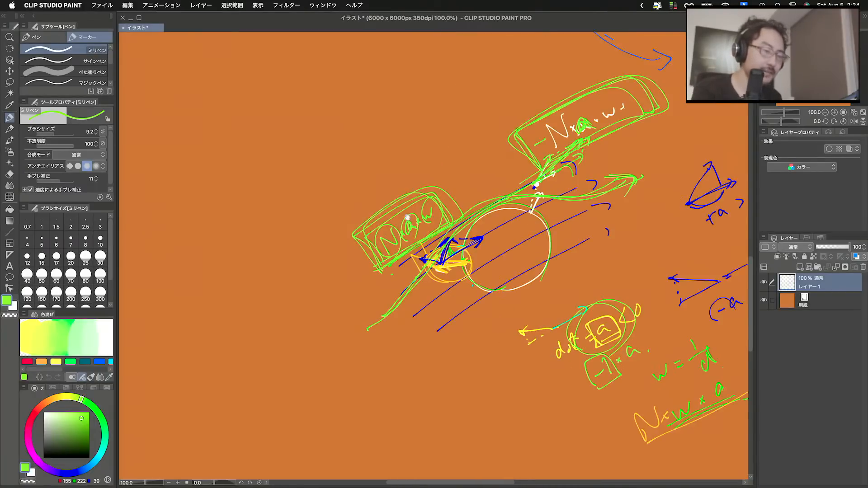
pyautogui.moveTo(407, 218); pyautogui.dragTo(615, 200)
# Draw a white arrow slanting upward on the blank canvas area and retrace it in red as the velocity vector.
pyautogui.press('x')
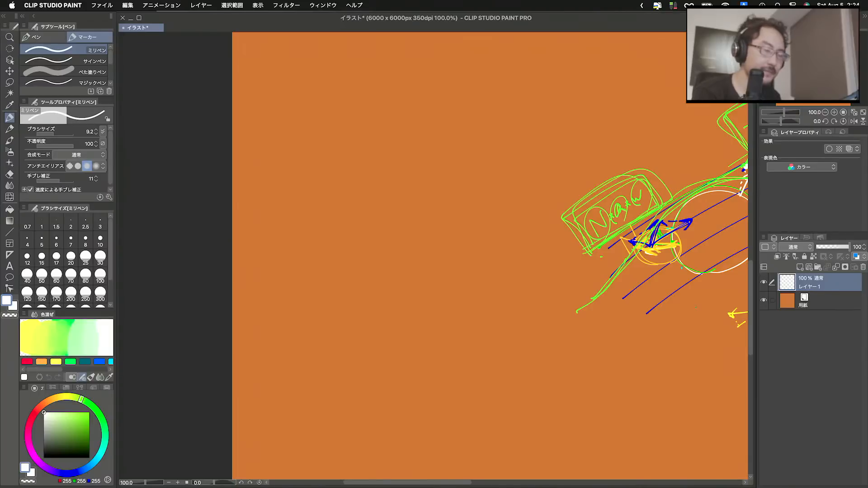
pyautogui.moveTo(360, 153); pyautogui.dragTo(360, 154)
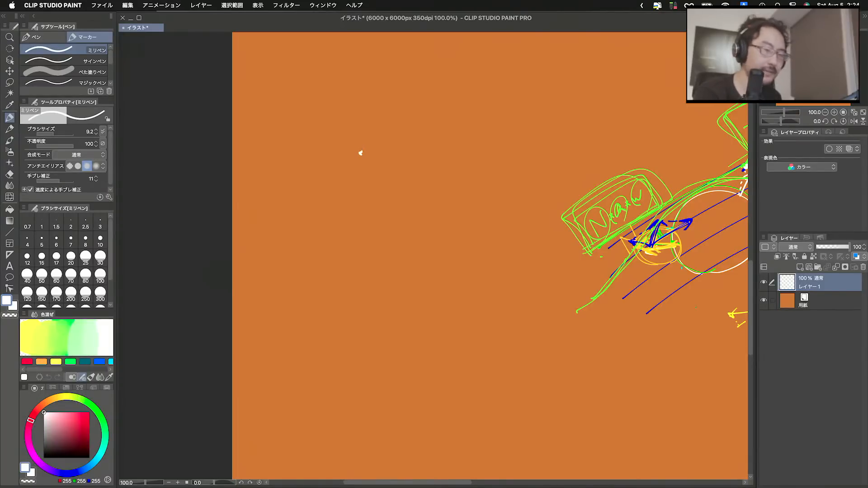
pyautogui.moveTo(361, 154); pyautogui.dragTo(401, 108)
pyautogui.click(80, 415)
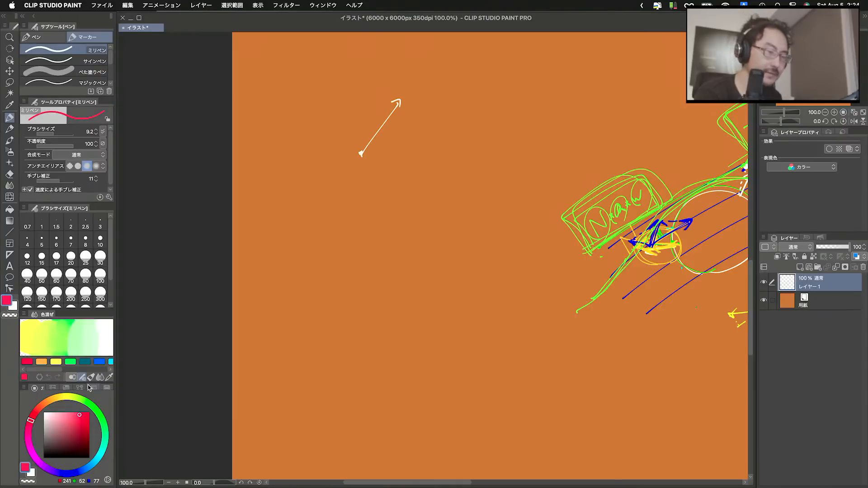
pyautogui.moveTo(361, 154)
pyautogui.mouseDown()
pyautogui.moveTo(403, 100)
pyautogui.moveTo(403, 112)
pyautogui.mouseUp()
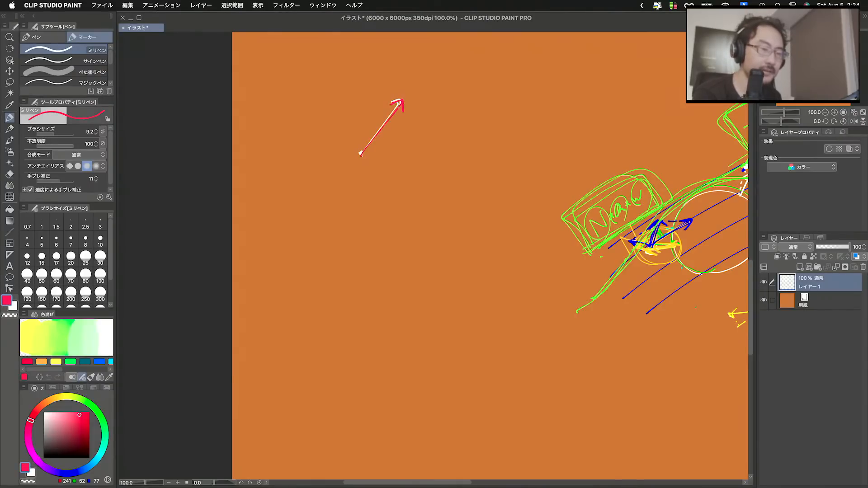
# Sketch a yellow plane below the red arrow and draw the arrow's projection onto it with dashed guide lines.
pyautogui.click(67, 397)
pyautogui.moveTo(284, 248)
pyautogui.mouseDown()
pyautogui.moveTo(311, 192)
pyautogui.moveTo(439, 158)
pyautogui.moveTo(409, 242)
pyautogui.mouseUp()
pyautogui.moveTo(317, 191); pyautogui.dragTo(280, 265)
pyautogui.moveTo(279, 262); pyautogui.dragTo(412, 235)
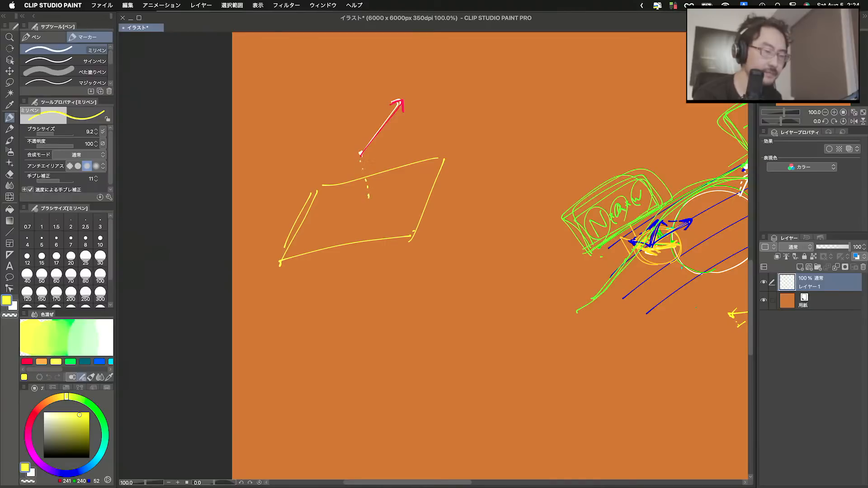
pyautogui.moveTo(370, 199); pyautogui.dragTo(421, 191)
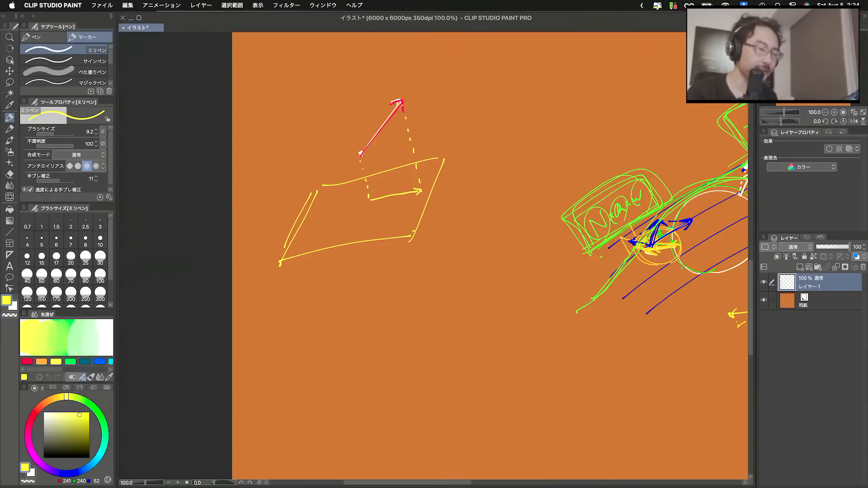
pyautogui.moveTo(371, 202); pyautogui.dragTo(421, 192)
# Draw a blue normal arrow rising from the plane, label it N, and mark the segment from the red arrow's base to the plane.
pyautogui.click(33, 415)
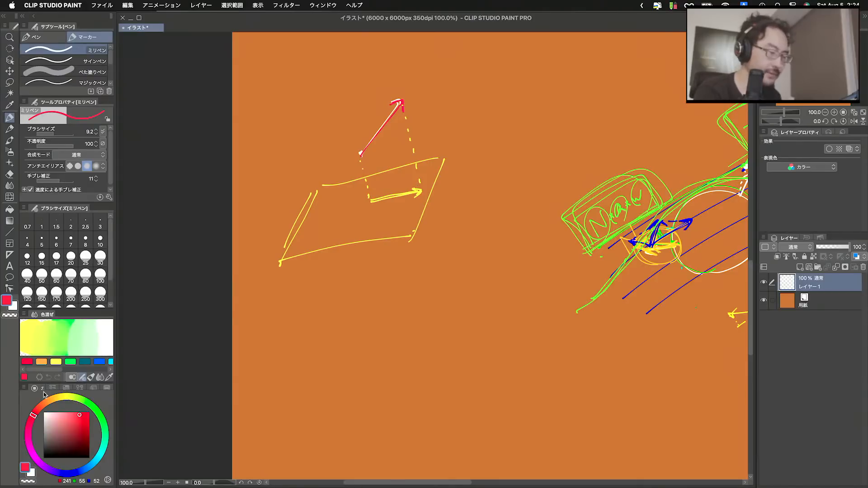
pyautogui.click(63, 474)
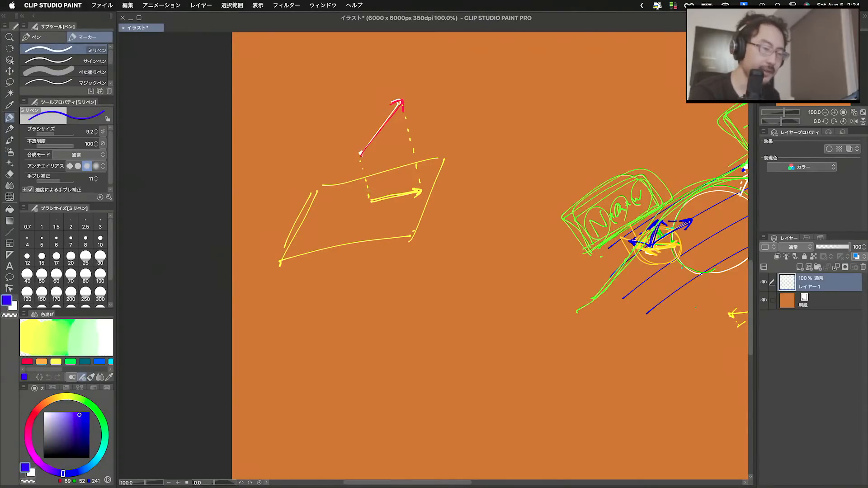
pyautogui.moveTo(369, 198); pyautogui.dragTo(348, 127)
pyautogui.moveTo(345, 134)
pyautogui.mouseDown()
pyautogui.moveTo(356, 128)
pyautogui.moveTo(354, 106)
pyautogui.mouseUp()
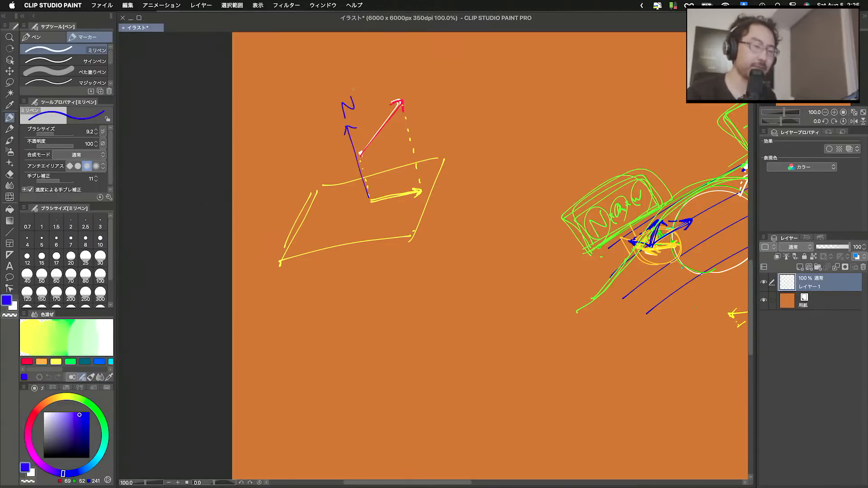
pyautogui.moveTo(359, 155); pyautogui.dragTo(370, 201)
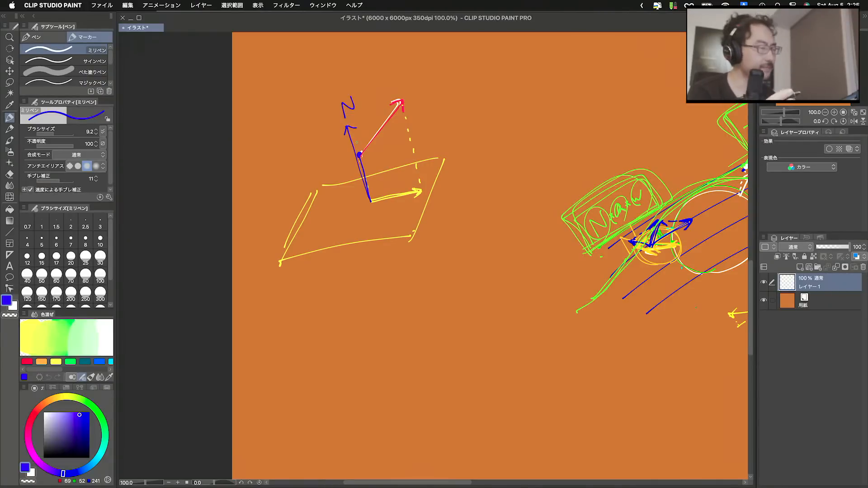
pyautogui.moveTo(360, 155); pyautogui.dragTo(370, 140)
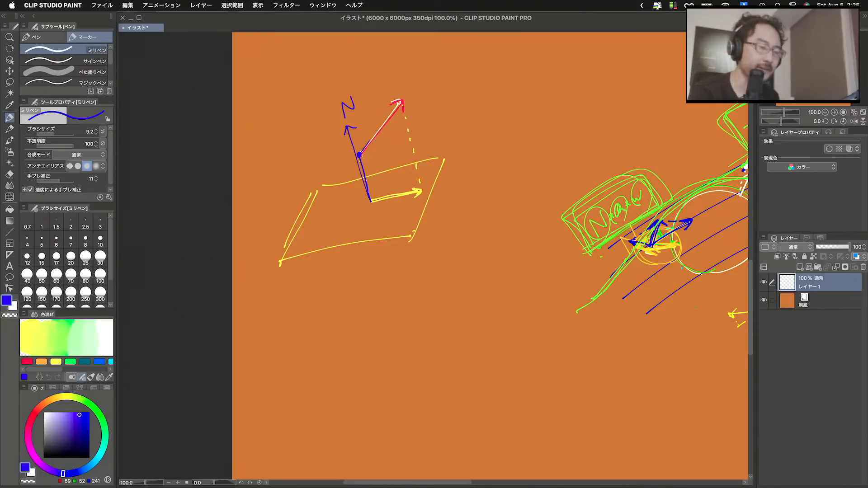
pyautogui.moveTo(369, 191); pyautogui.dragTo(372, 201)
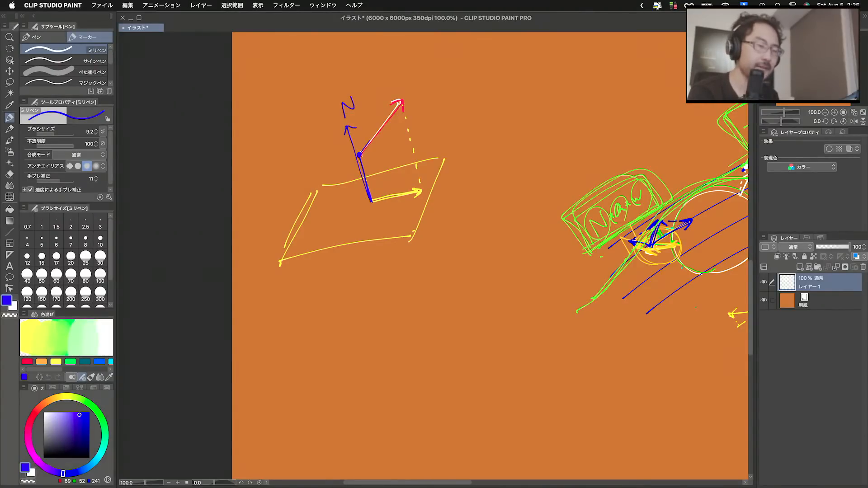
pyautogui.moveTo(345, 127)
pyautogui.mouseDown()
pyautogui.moveTo(356, 126)
pyautogui.moveTo(345, 101)
pyautogui.moveTo(350, 94)
pyautogui.mouseUp()
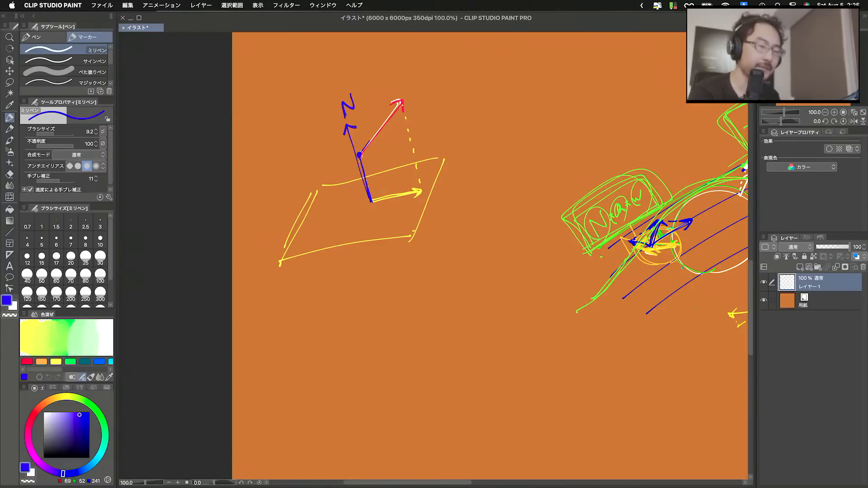
# Draw blue axes labelled x and y on the plane from the normal's base, mark their right angles and circle both axes.
pyautogui.moveTo(373, 202)
pyautogui.mouseDown()
pyautogui.moveTo(402, 178)
pyautogui.moveTo(405, 165)
pyautogui.moveTo(398, 167)
pyautogui.mouseUp()
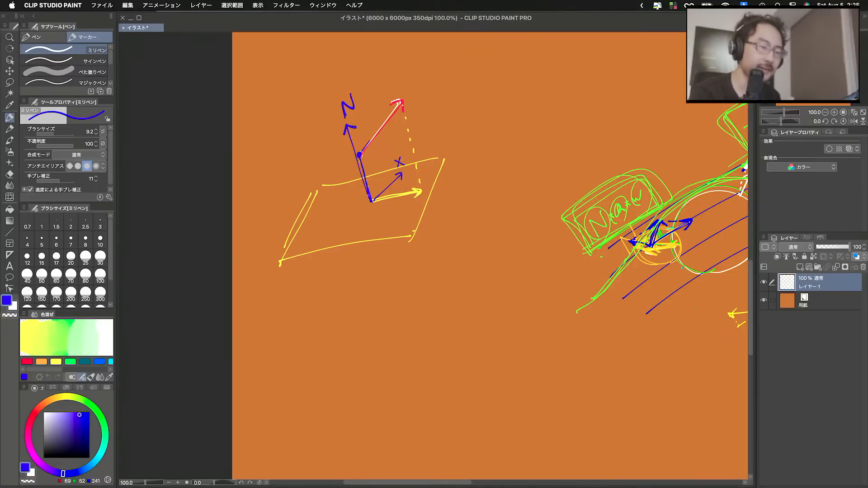
pyautogui.moveTo(371, 201)
pyautogui.mouseDown()
pyautogui.moveTo(324, 186)
pyautogui.moveTo(330, 170)
pyautogui.mouseUp()
pyautogui.moveTo(371, 193); pyautogui.dragTo(383, 191)
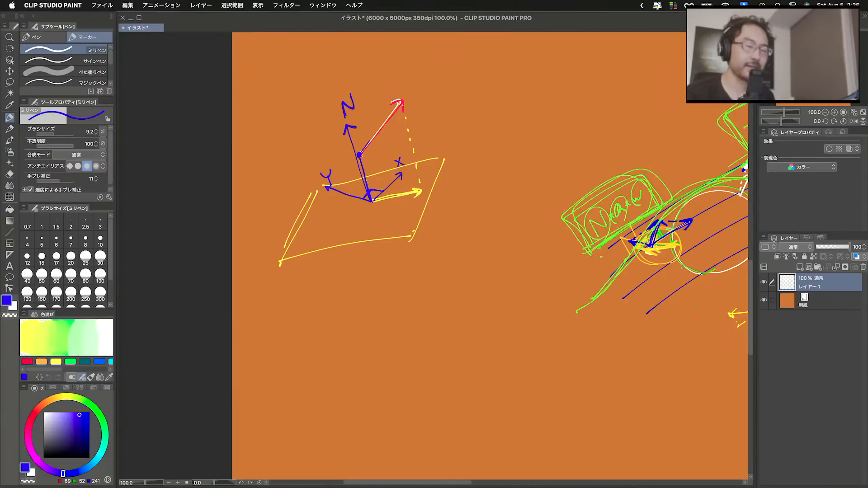
pyautogui.moveTo(374, 200)
pyautogui.mouseDown()
pyautogui.moveTo(408, 170)
pyautogui.moveTo(394, 192)
pyautogui.moveTo(363, 198)
pyautogui.mouseUp()
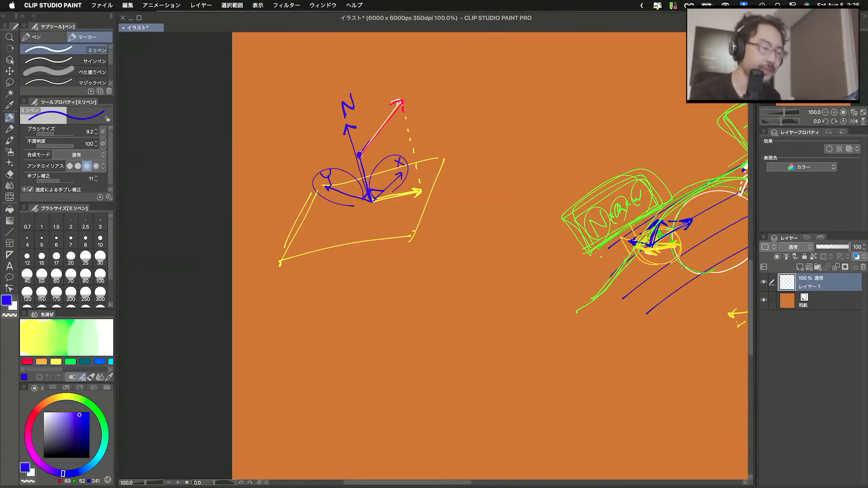
# Retrace the projected arrow on the plane in light red.
pyautogui.click(38, 410)
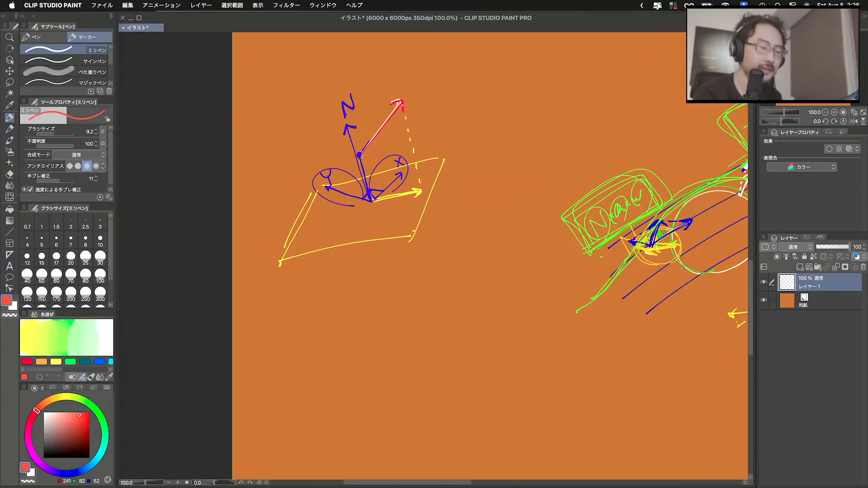
pyautogui.moveTo(374, 200); pyautogui.dragTo(422, 191)
pyautogui.moveTo(411, 187)
pyautogui.mouseDown()
pyautogui.moveTo(423, 192)
pyautogui.moveTo(416, 197)
pyautogui.mouseUp()
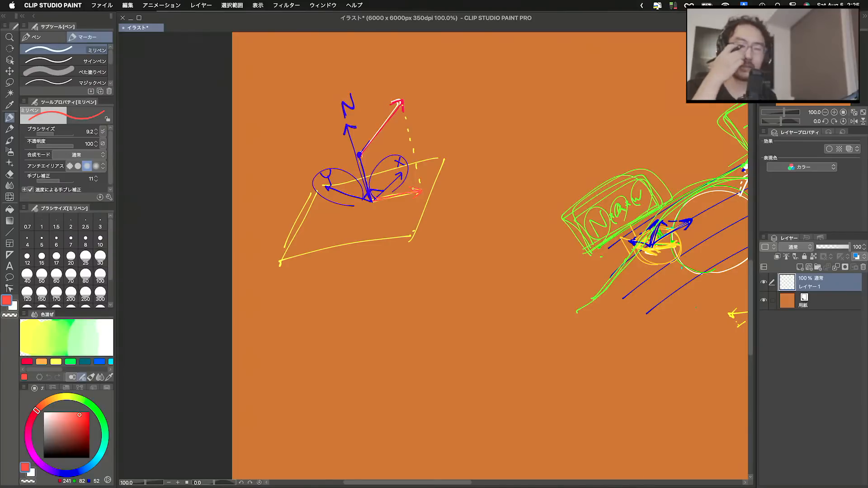
# Loop the x axis, the upper velocity arrow and the y axis in crimson red.
pyautogui.click(61, 398)
pyautogui.click(31, 419)
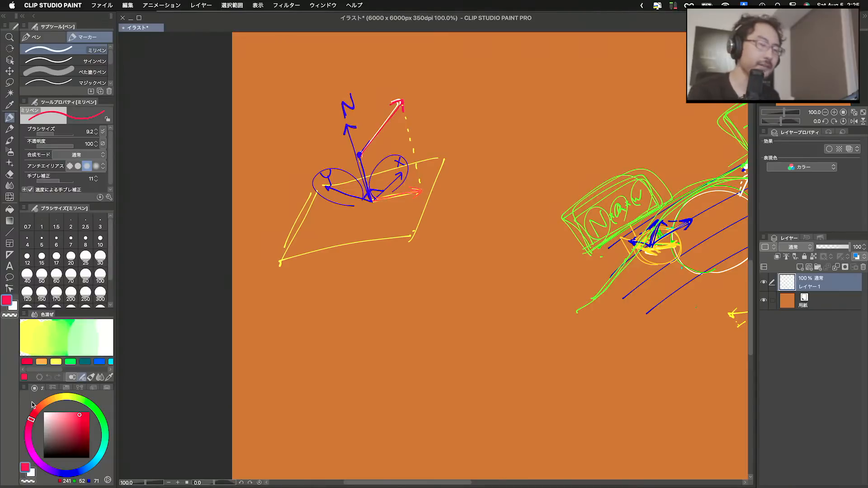
pyautogui.moveTo(382, 199); pyautogui.dragTo(414, 183)
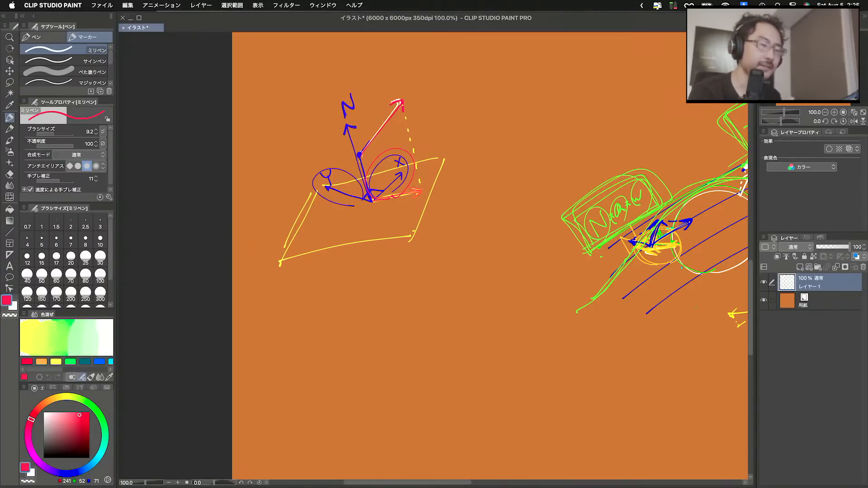
pyautogui.moveTo(368, 151); pyautogui.dragTo(378, 148)
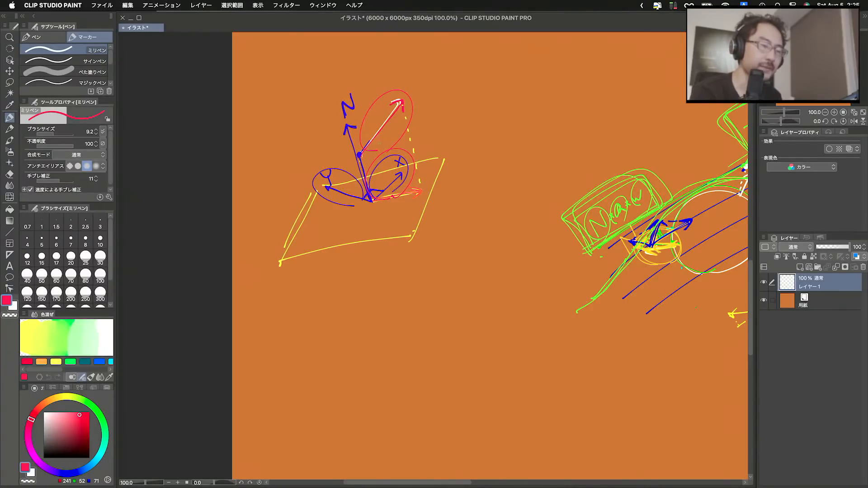
pyautogui.moveTo(364, 202); pyautogui.dragTo(358, 212)
pyautogui.moveTo(356, 138); pyautogui.dragTo(370, 153)
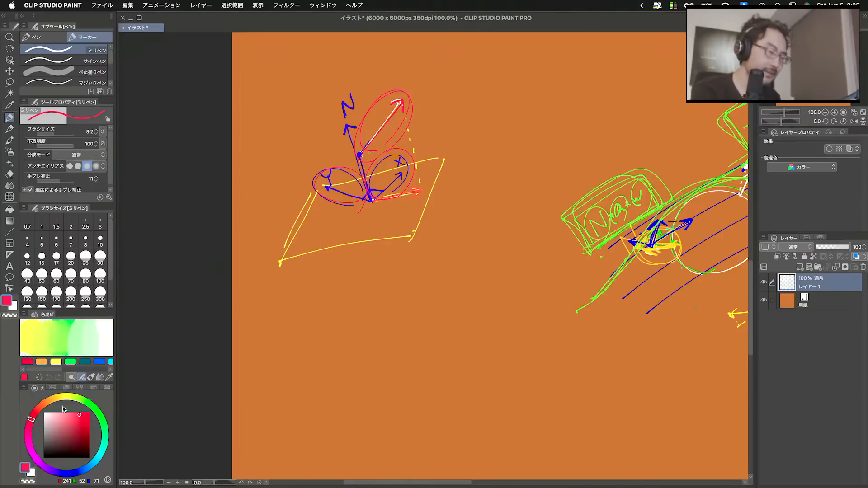
# In yellow, retrace and circle the velocity arrow, and mark its components along the plane's axes with the labels dx and dy.
pyautogui.moveTo(52, 401); pyautogui.dragTo(65, 397)
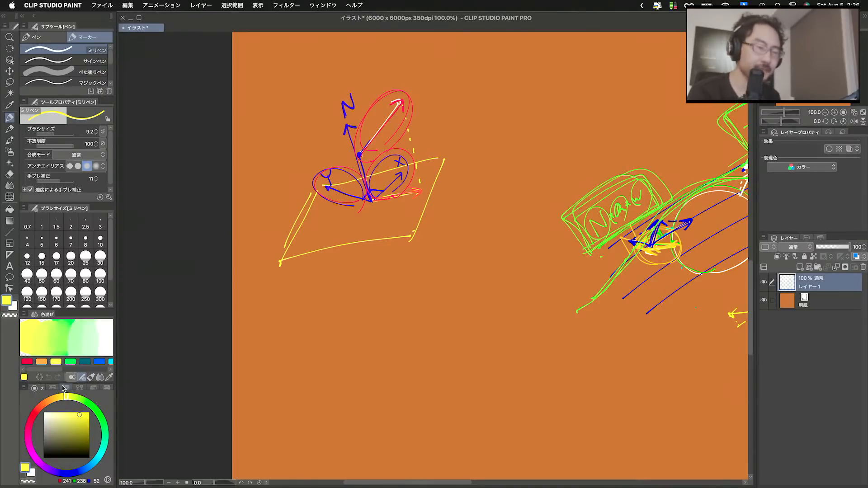
pyautogui.moveTo(362, 153); pyautogui.dragTo(398, 104)
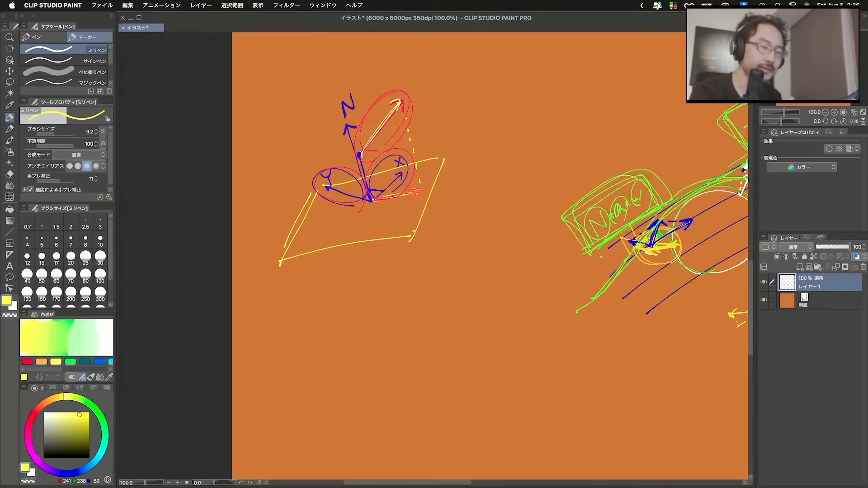
pyautogui.moveTo(373, 199)
pyautogui.mouseDown()
pyautogui.moveTo(391, 185)
pyautogui.moveTo(383, 175)
pyautogui.moveTo(394, 176)
pyautogui.mouseUp()
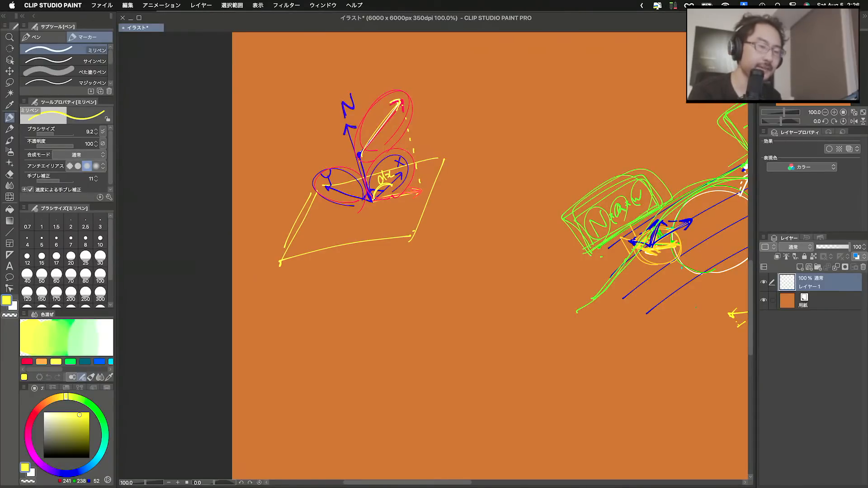
pyautogui.moveTo(394, 99)
pyautogui.mouseDown()
pyautogui.moveTo(362, 150)
pyautogui.moveTo(389, 99)
pyautogui.mouseUp()
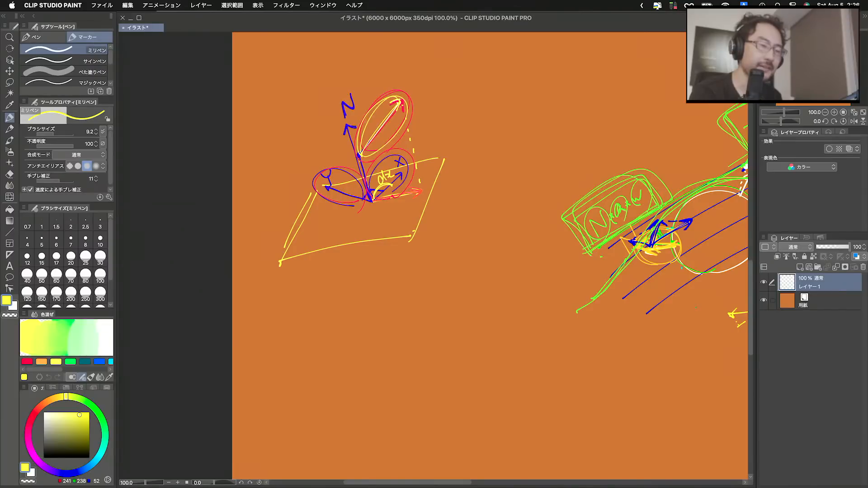
pyautogui.moveTo(372, 202); pyautogui.dragTo(399, 212)
pyautogui.moveTo(395, 111); pyautogui.dragTo(394, 129)
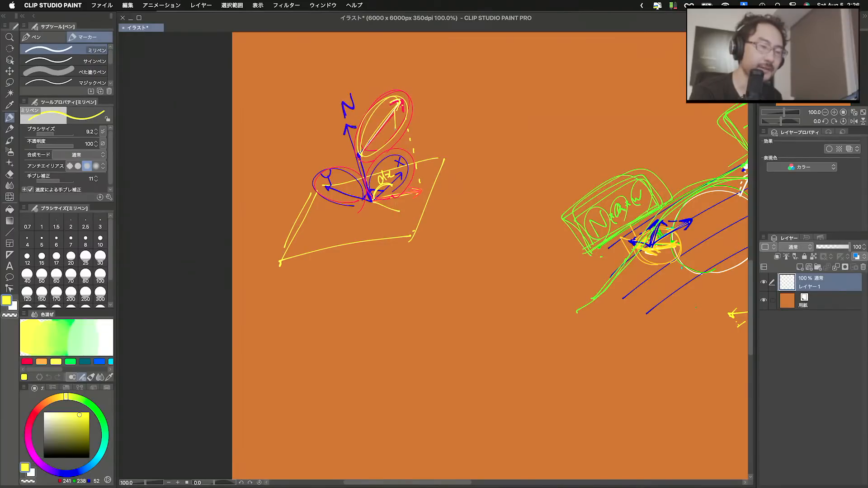
pyautogui.moveTo(399, 191)
pyautogui.mouseDown()
pyautogui.moveTo(403, 213)
pyautogui.moveTo(377, 222)
pyautogui.moveTo(389, 220)
pyautogui.mouseUp()
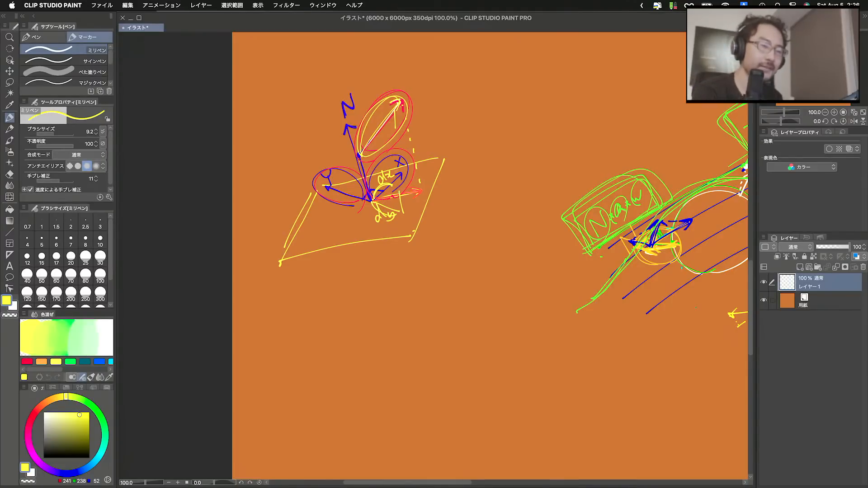
# Write the formula X·dx + Y·dy in yellow beside the plane sketch and box it.
pyautogui.moveTo(445, 121); pyautogui.dragTo(457, 133)
pyautogui.moveTo(454, 118)
pyautogui.mouseDown()
pyautogui.moveTo(451, 137)
pyautogui.moveTo(475, 125)
pyautogui.mouseUp()
pyautogui.moveTo(480, 112)
pyautogui.mouseDown()
pyautogui.moveTo(485, 117)
pyautogui.moveTo(504, 100)
pyautogui.mouseUp()
pyautogui.moveTo(501, 98)
pyautogui.mouseDown()
pyautogui.moveTo(502, 108)
pyautogui.moveTo(516, 92)
pyautogui.mouseUp()
pyautogui.moveTo(520, 84)
pyautogui.mouseDown()
pyautogui.moveTo(520, 102)
pyautogui.moveTo(539, 86)
pyautogui.mouseUp()
pyautogui.moveTo(546, 71); pyautogui.dragTo(545, 86)
pyautogui.moveTo(551, 74); pyautogui.dragTo(554, 89)
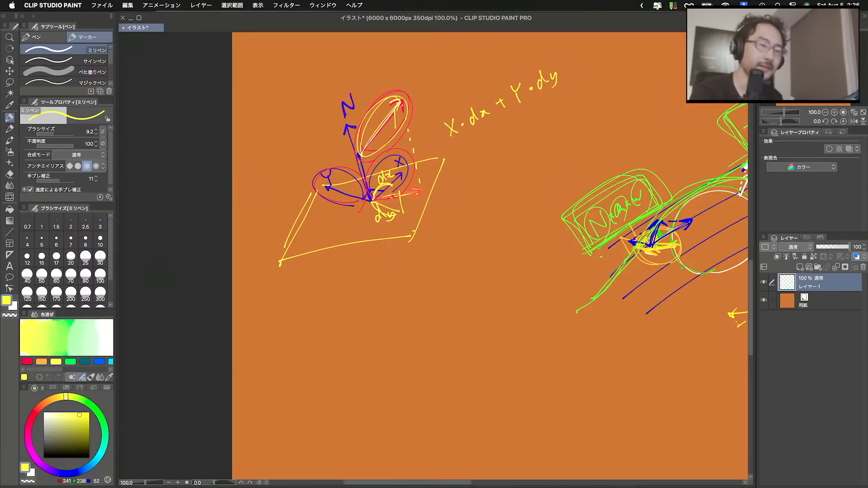
pyautogui.moveTo(454, 144)
pyautogui.mouseDown()
pyautogui.moveTo(568, 77)
pyautogui.moveTo(443, 139)
pyautogui.mouseUp()
# Retrace the projected arrow on the plane in yellow and circle the dy component.
pyautogui.moveTo(371, 199); pyautogui.dragTo(424, 191)
pyautogui.moveTo(409, 185)
pyautogui.mouseDown()
pyautogui.moveTo(424, 192)
pyautogui.moveTo(415, 199)
pyautogui.mouseUp()
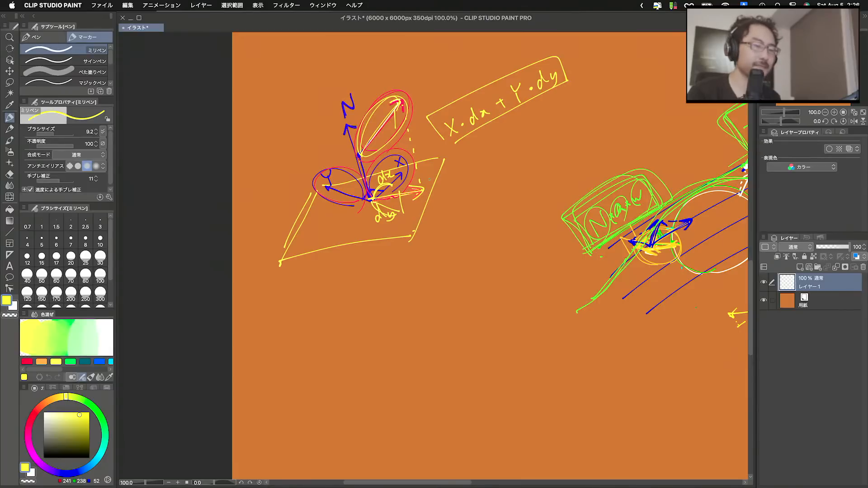
pyautogui.moveTo(383, 202)
pyautogui.mouseDown()
pyautogui.moveTo(397, 200)
pyautogui.moveTo(427, 220)
pyautogui.moveTo(409, 229)
pyautogui.mouseUp()
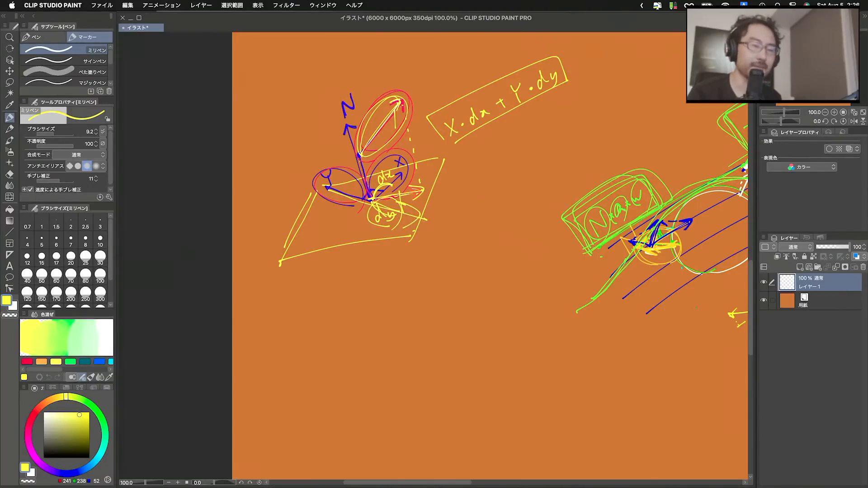
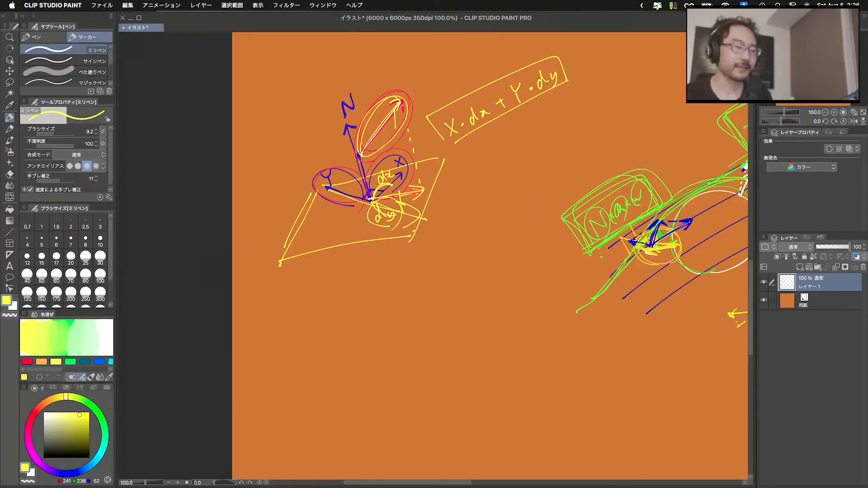
# Loop the x and y axes in yellow and trace over the normal arrow N.
pyautogui.moveTo(391, 156); pyautogui.dragTo(421, 152)
pyautogui.moveTo(347, 205)
pyautogui.mouseDown()
pyautogui.moveTo(323, 195)
pyautogui.moveTo(368, 190)
pyautogui.mouseUp()
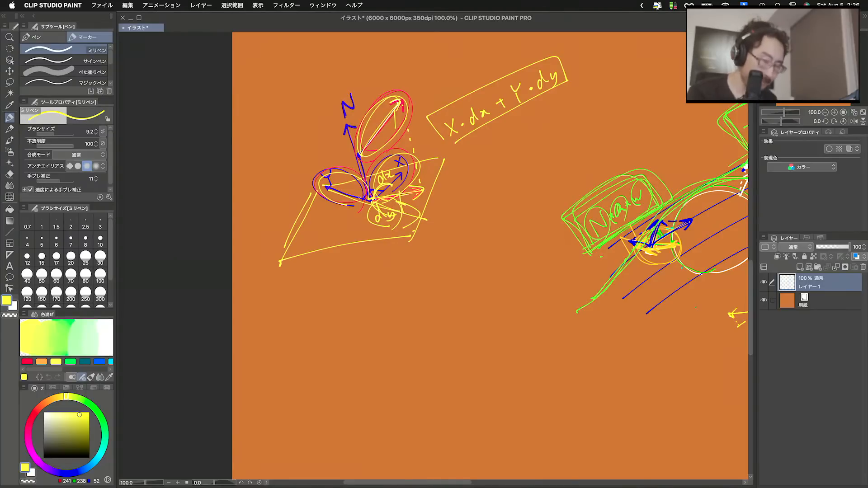
pyautogui.moveTo(344, 138)
pyautogui.mouseDown()
pyautogui.moveTo(360, 129)
pyautogui.moveTo(370, 197)
pyautogui.mouseUp()
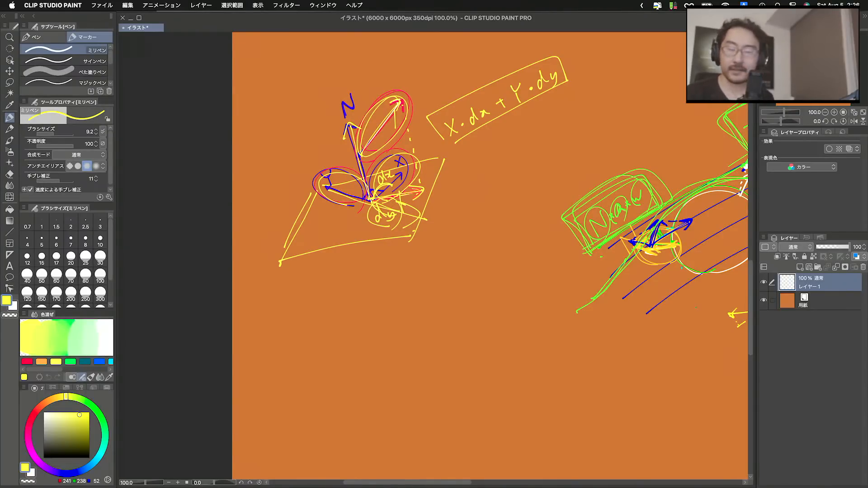
# Switch to Houdini, where the project_to_srf wrangle's code is open.
pyautogui.hotkey('ctrl', 'Up')
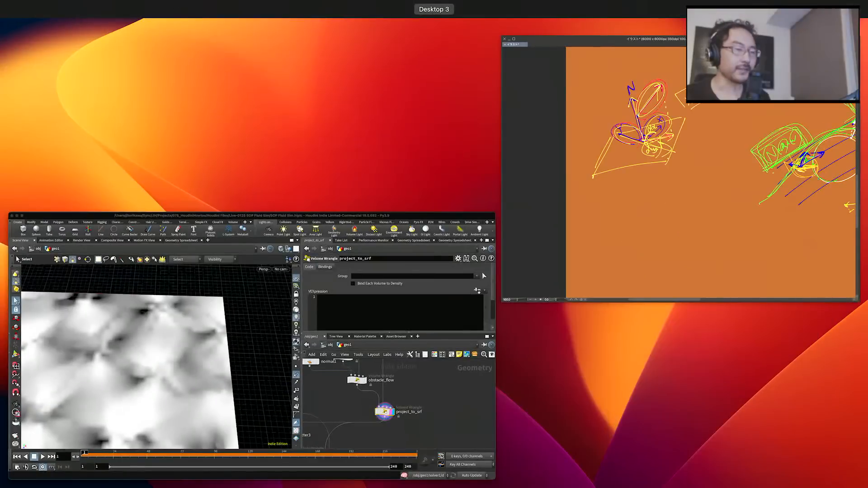
pyautogui.click(419, 380)
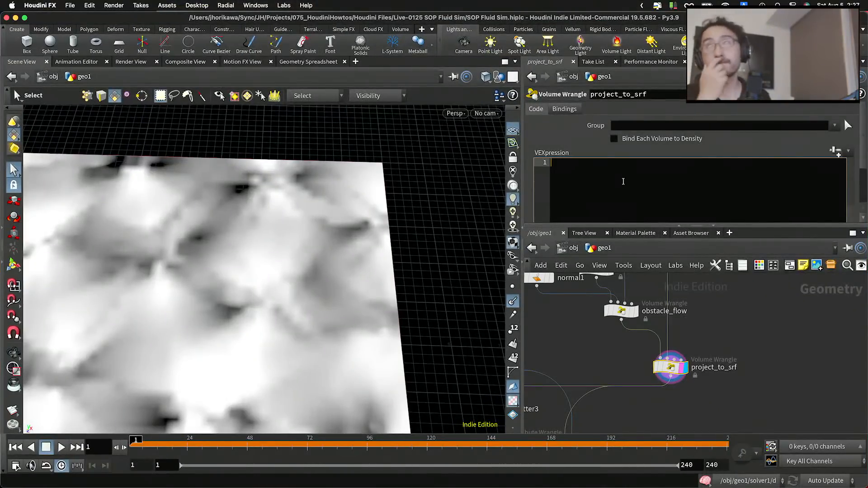
pyautogui.write('v')
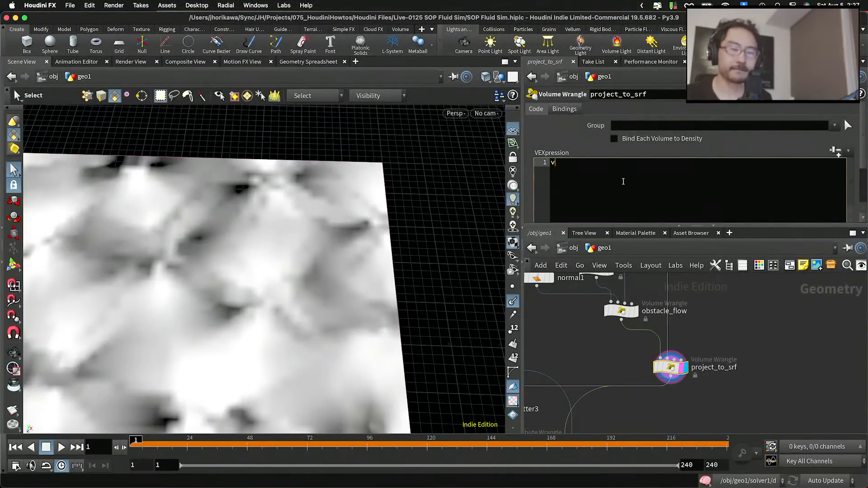
pyautogui.press('BackSpace')
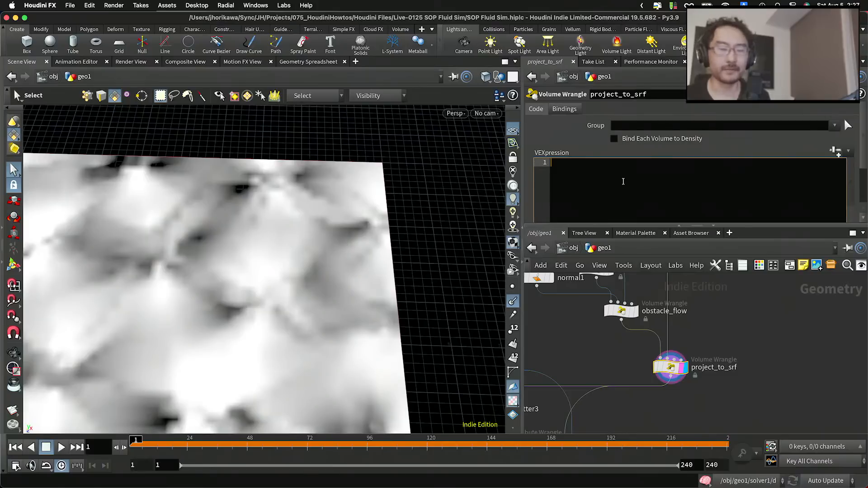
pyautogui.write('@')
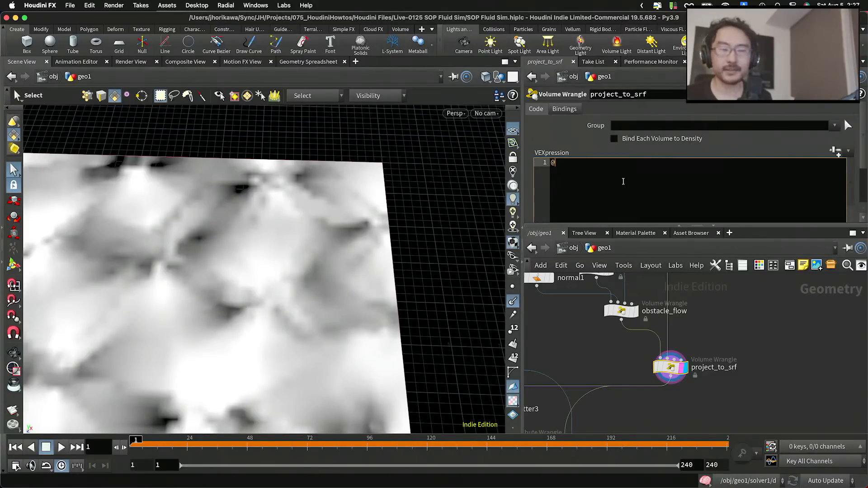
pyautogui.write('P')
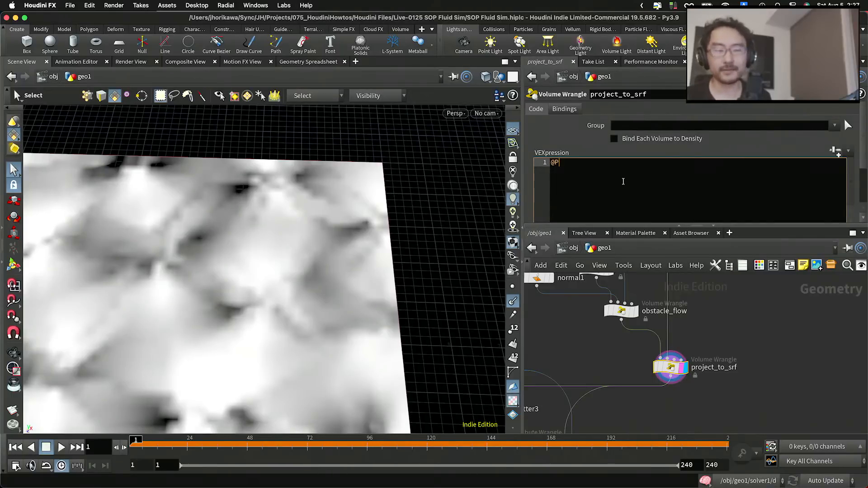
pyautogui.press('BackSpace')
pyautogui.press('BackSpace')
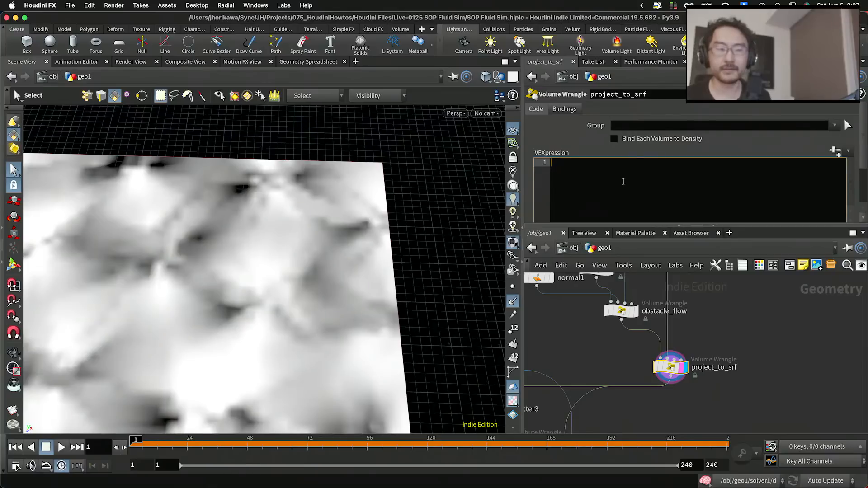
# Declare the variables int prim; and vector uv; in the project_to_srf VEX code.
pyautogui.write('int pr')
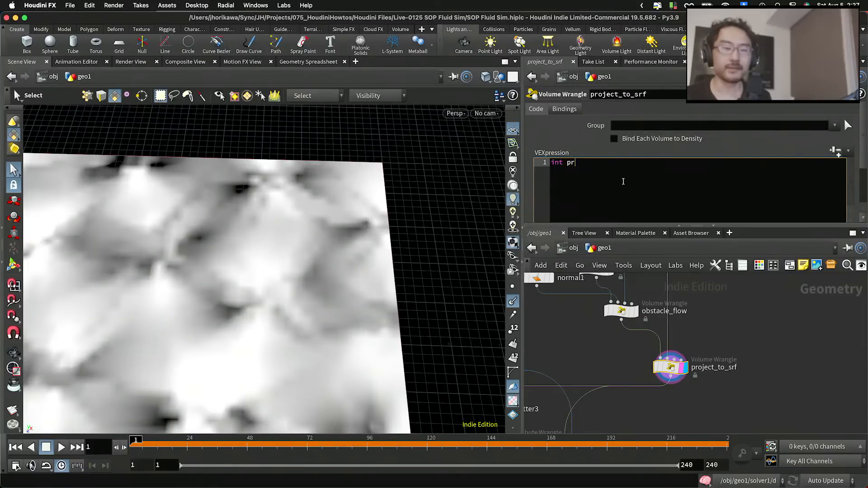
pyautogui.write('im;')
pyautogui.press('Return')
pyautogui.write('vector')
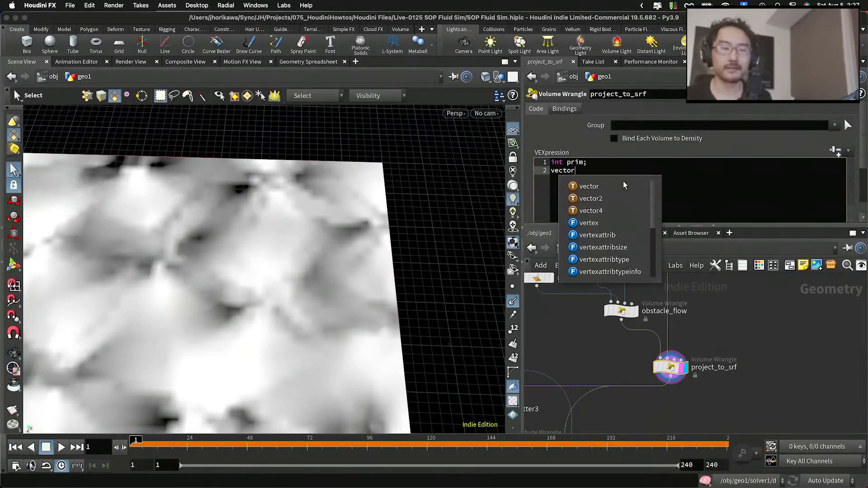
pyautogui.write(' uv;')
pyautogui.press('Return')
pyautogui.press('Return')
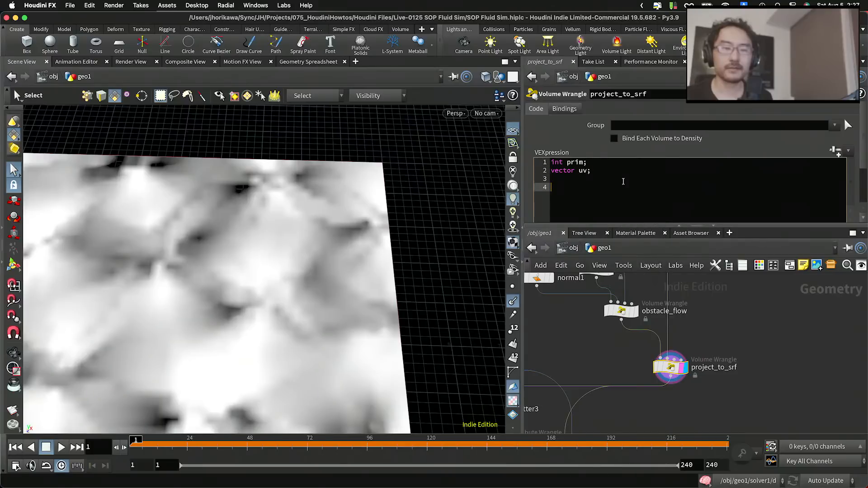
# Add the line float d = xyzdist(1, @P, prim, uv); below the variable declarations.
pyautogui.write('float d -')
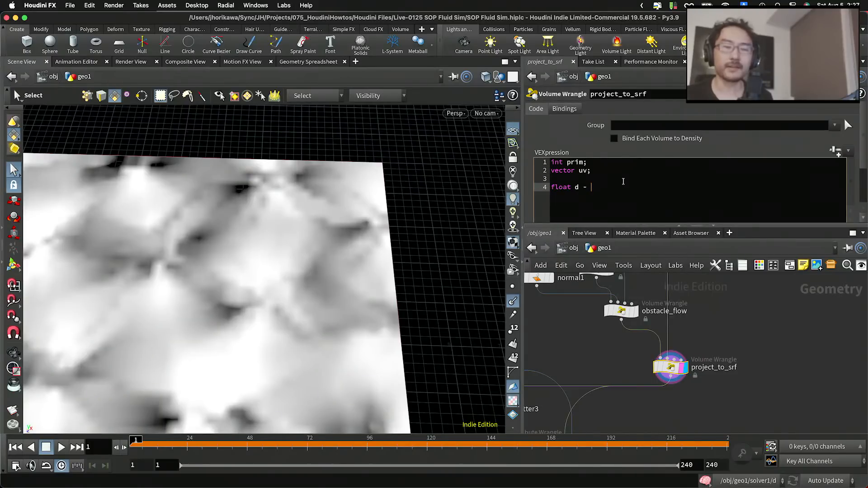
pyautogui.press('BackSpace')
pyautogui.press('BackSpace')
pyautogui.write('-=')
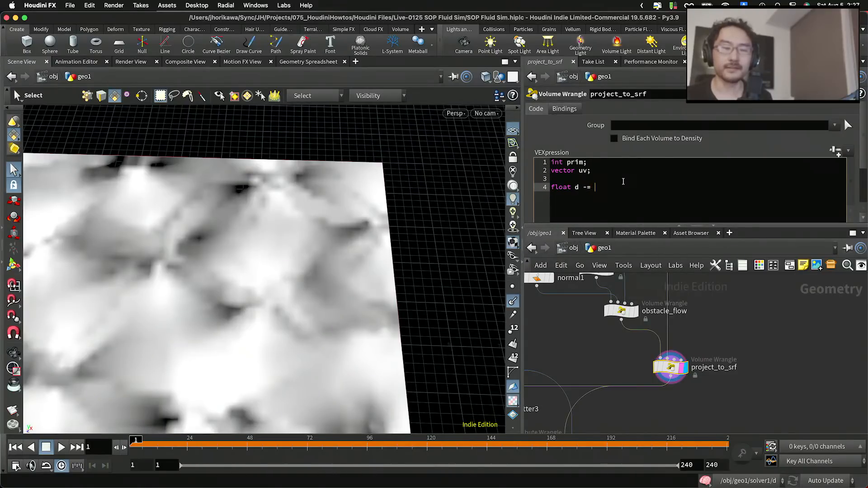
pyautogui.press('BackSpace')
pyautogui.press('BackSpace')
pyautogui.press('BackSpace')
pyautogui.write('= ')
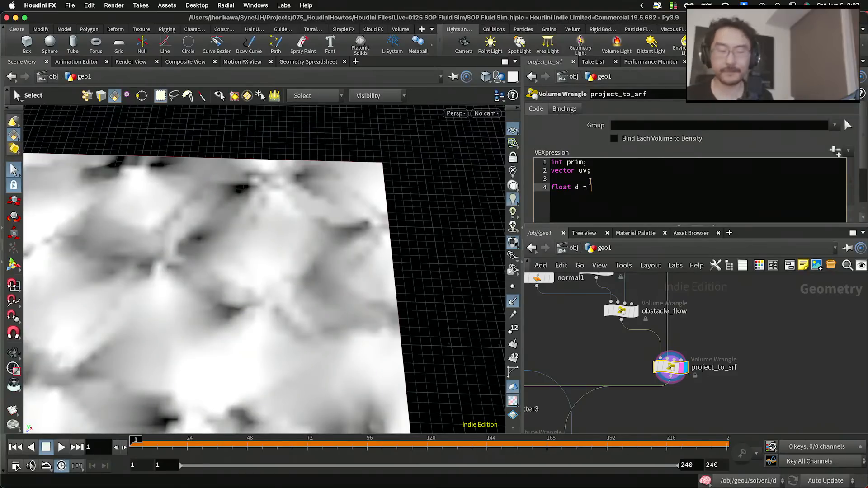
pyautogui.write('xyzdist')
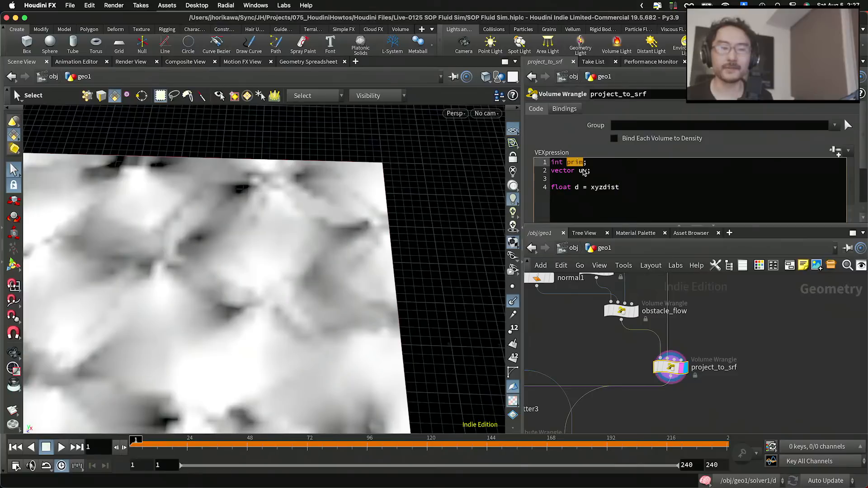
pyautogui.write('(')
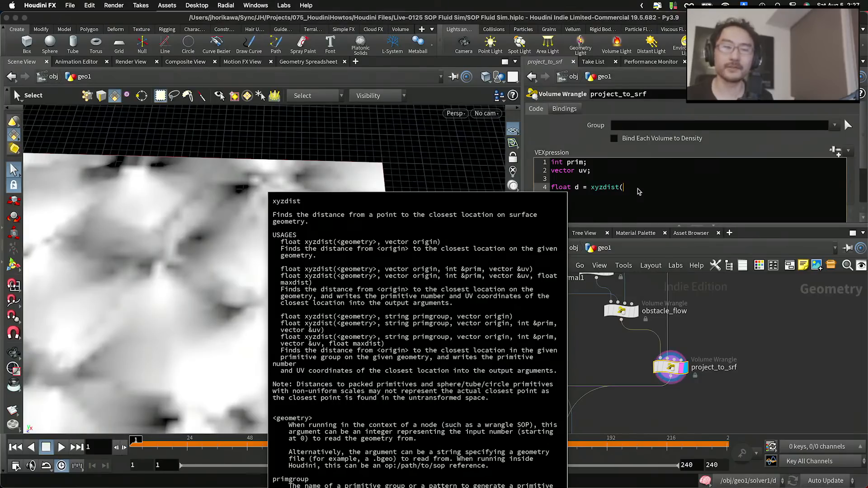
pyautogui.write('1, @')
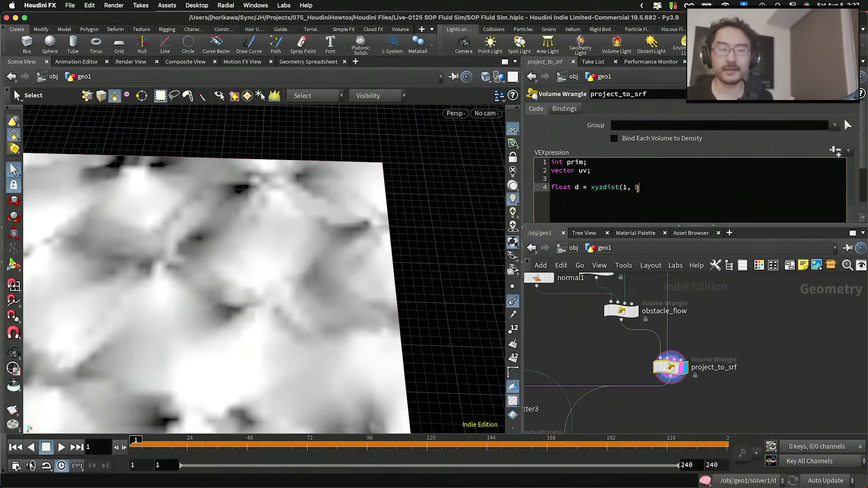
pyautogui.write('P')
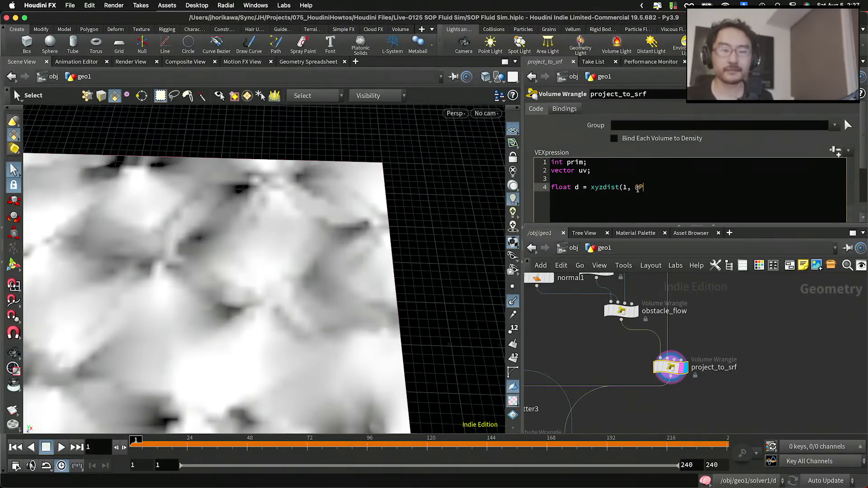
pyautogui.write(', prim, uv')
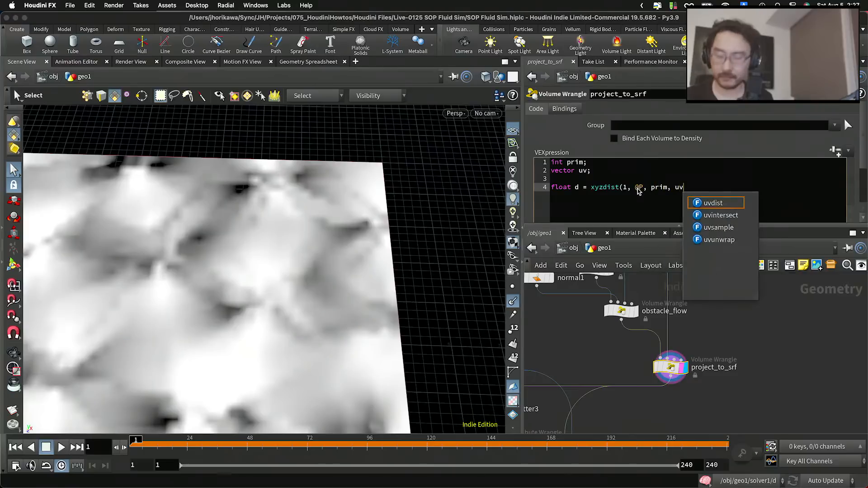
pyautogui.write(');')
pyautogui.press('Return')
pyautogui.press('Return')
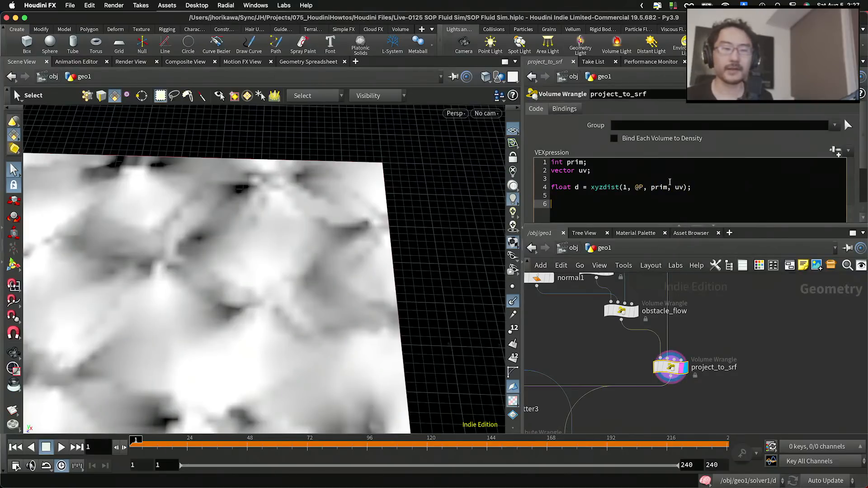
# Add the line vector norm = primuv(1, "N", prim, uv); directly below the xyzdist line.
pyautogui.press('Up')
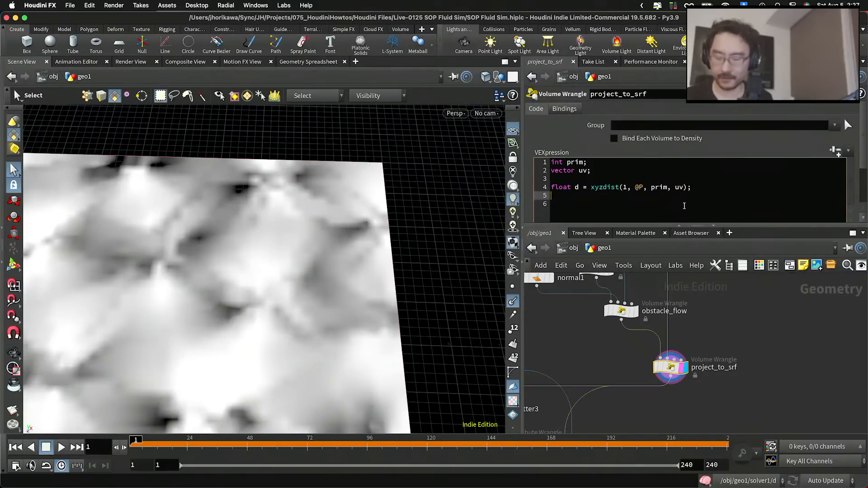
pyautogui.write('vector ')
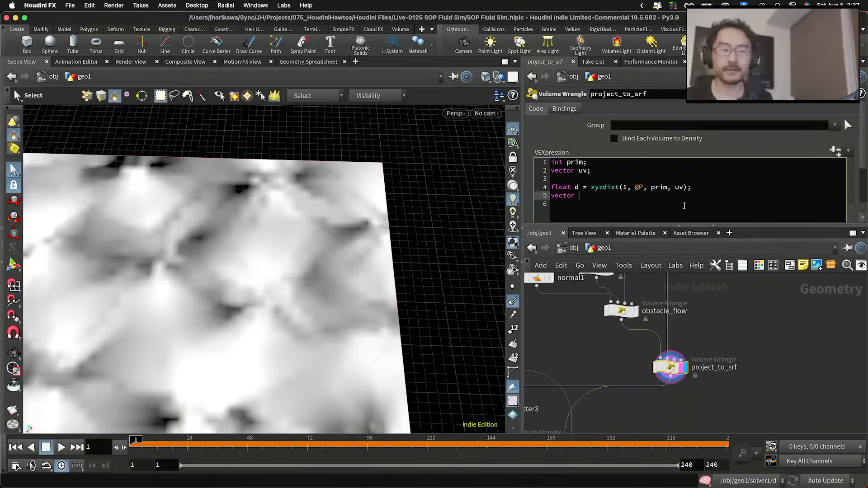
pyautogui.write('norm = ')
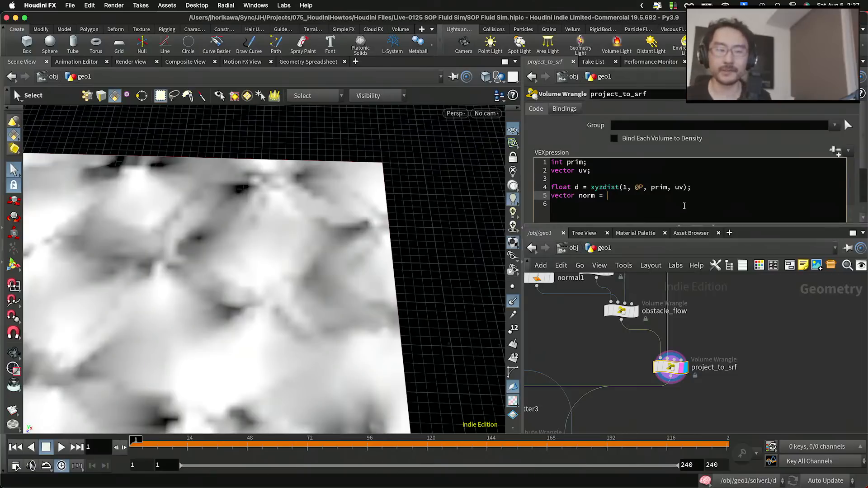
pyautogui.write('primuv(1')
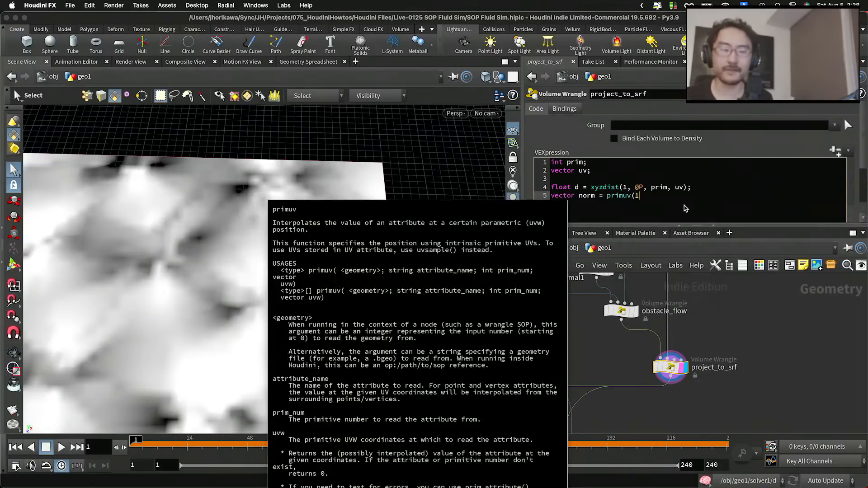
pyautogui.write(', "N"')
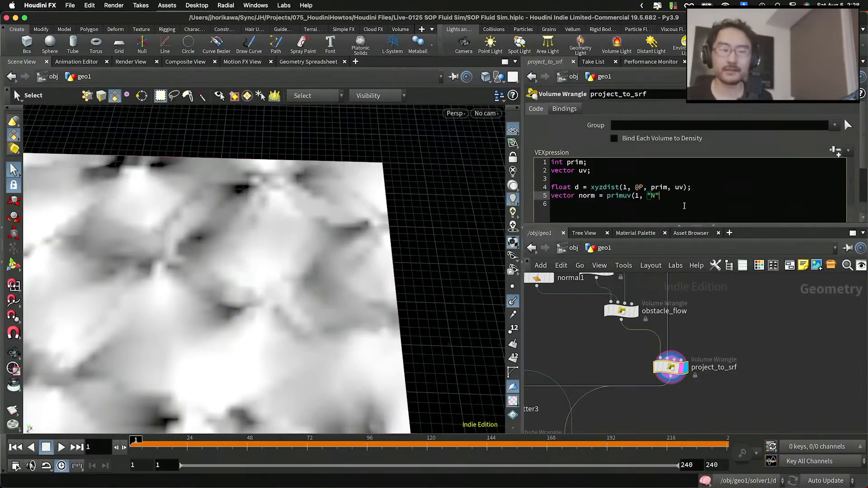
pyautogui.write(', prim, u')
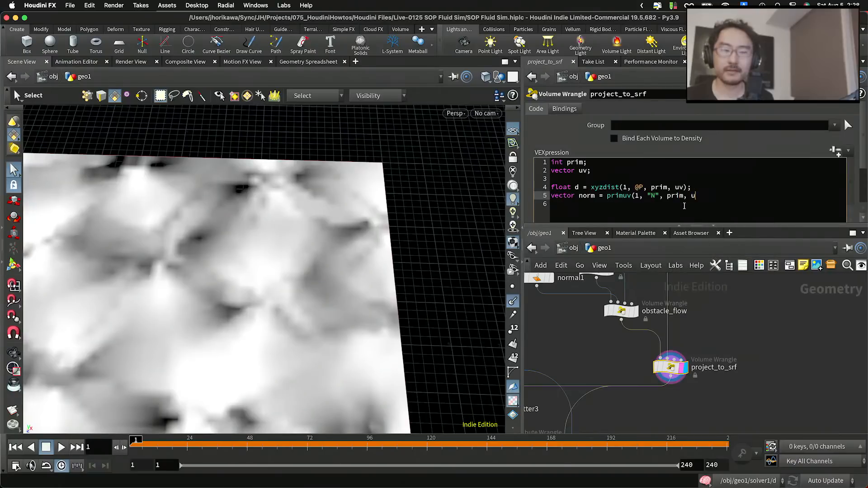
pyautogui.write('v)')
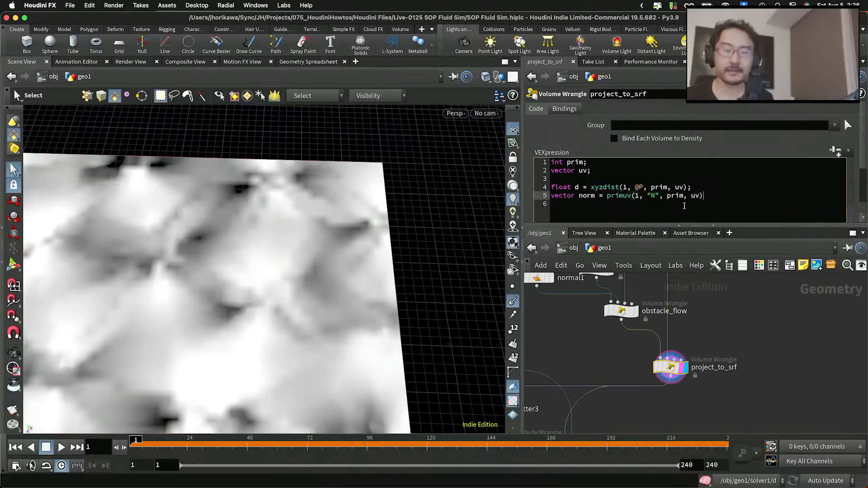
pyautogui.write(';')
pyautogui.press('Return')
pyautogui.press('Return')
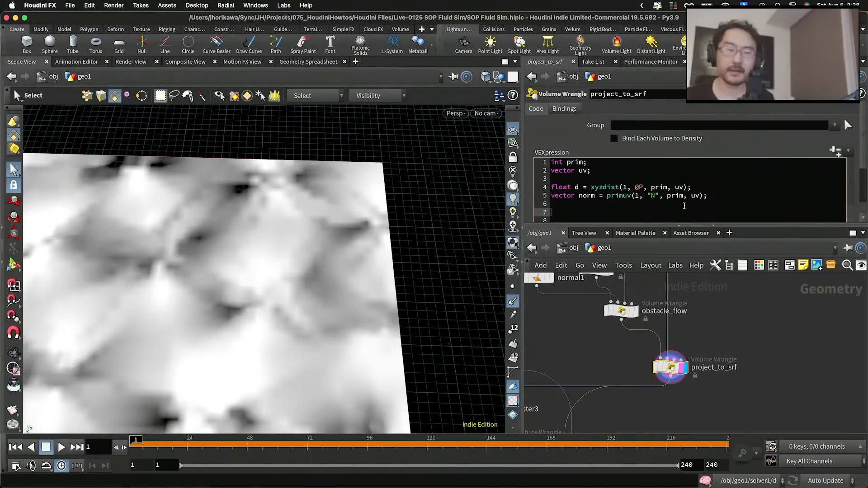
pyautogui.doubleClick(587, 195)
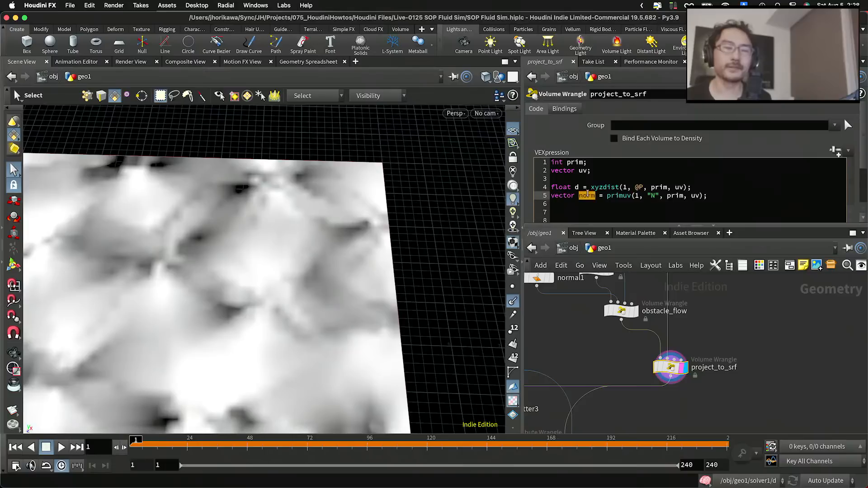
pyautogui.scroll(-1, 587, 195)
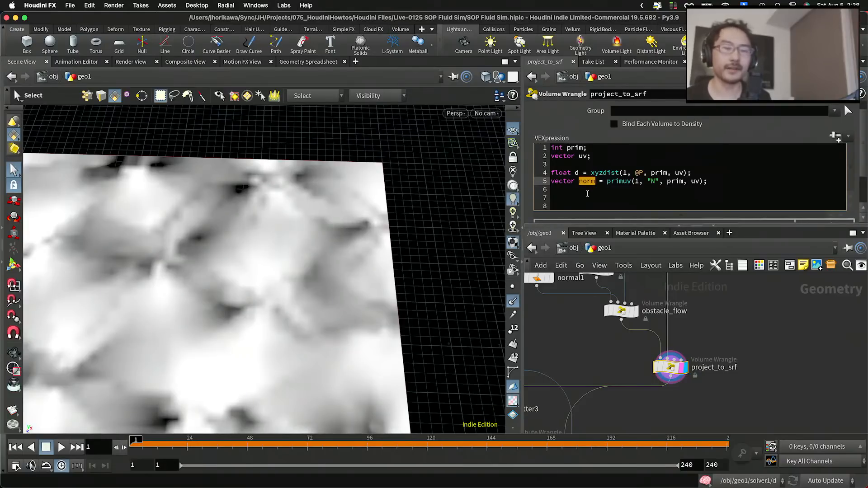
pyautogui.click(587, 194)
pyautogui.click(588, 198)
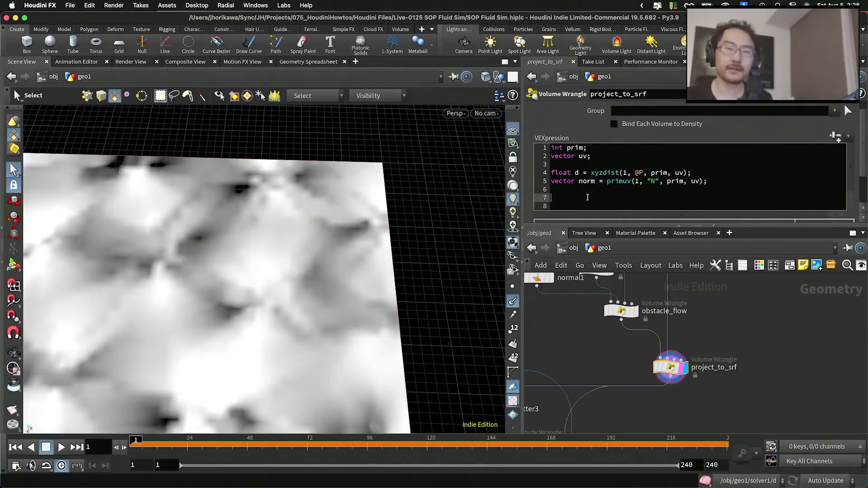
pyautogui.write('vecot')
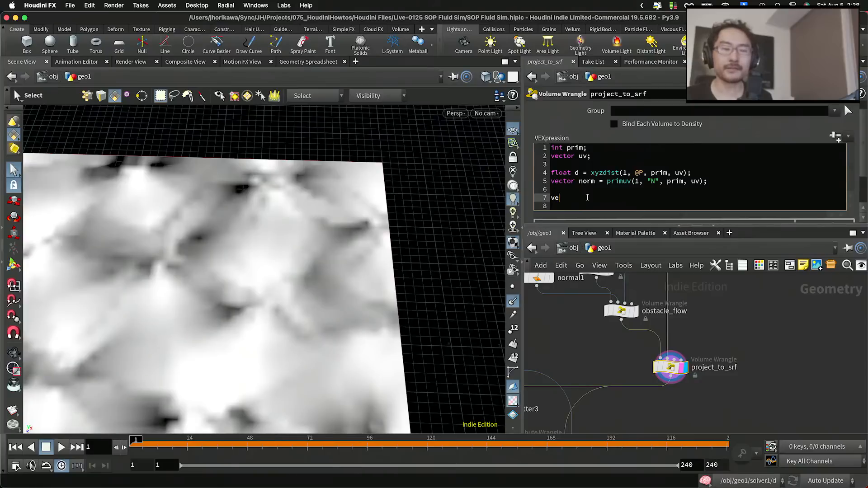
pyautogui.press('BackSpace')
pyautogui.write('tor')
pyautogui.press('BackSpace')
pyautogui.press('BackSpace')
pyautogui.press('BackSpace')
pyautogui.press('BackSpace')
pyautogui.press('BackSpace')
pyautogui.press('BackSpace')
pyautogui.press('BackSpace')
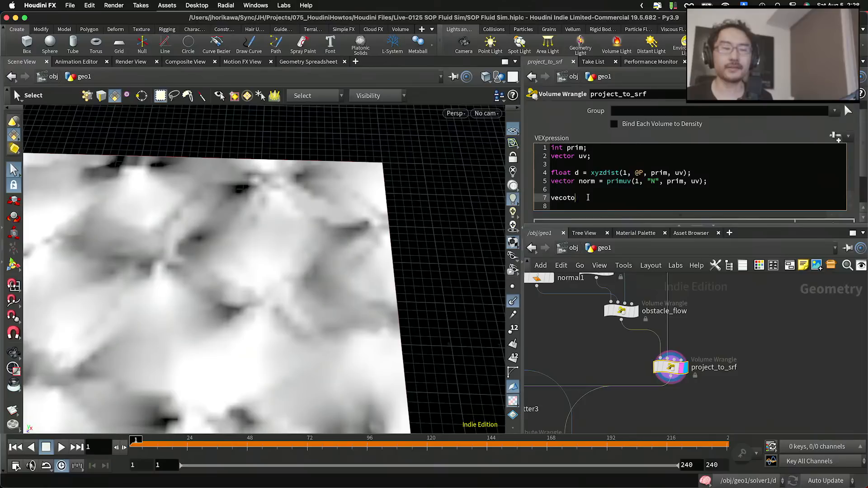
pyautogui.write('rand([P')
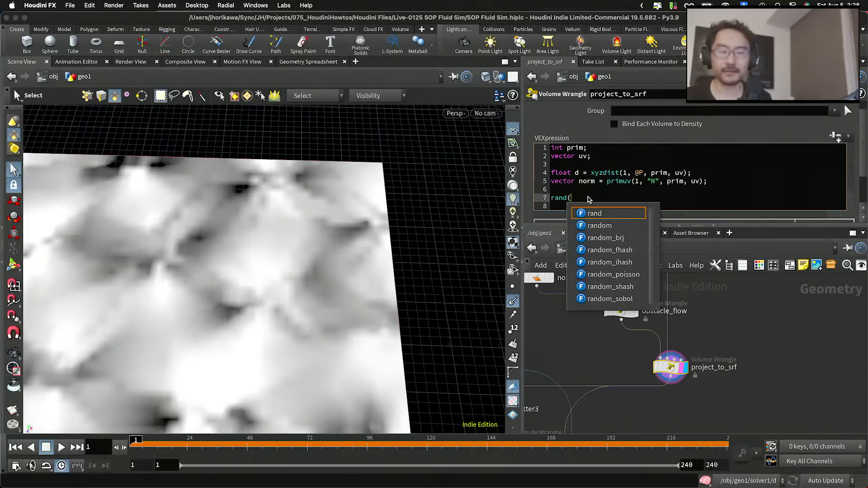
pyautogui.press('BackSpace')
pyautogui.press('BackSpace')
pyautogui.press('BackSpace')
pyautogui.press('BackSpace')
pyautogui.press('BackSpace')
pyautogui.press('BackSpace')
pyautogui.press('BackSpace')
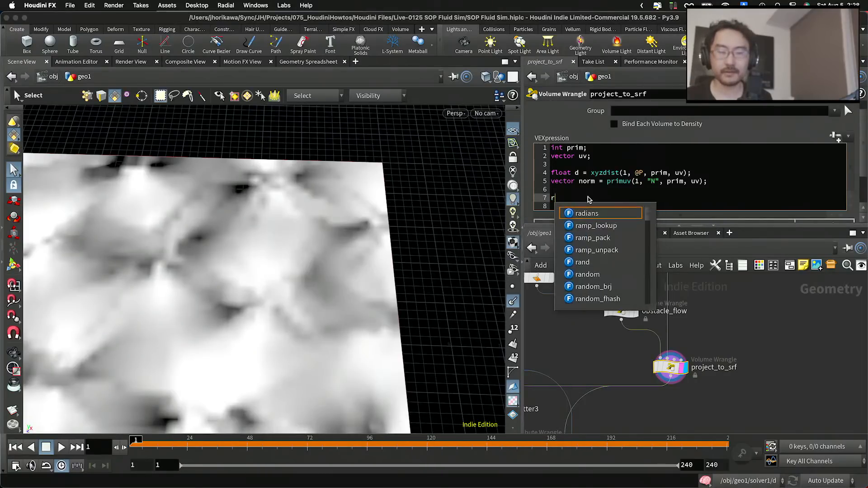
# Declare a vector named randvec equal to rand(@P) on line 7, below the norm line.
pyautogui.write('vector rand')
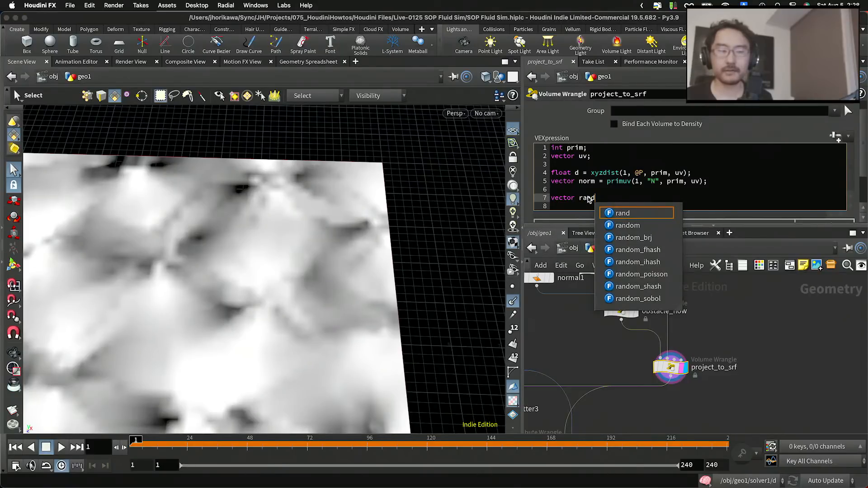
pyautogui.write('ve')
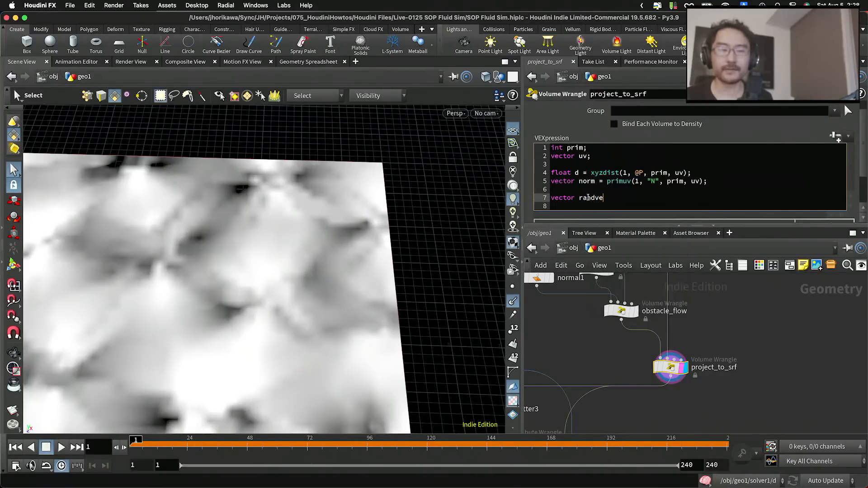
pyautogui.write('c = rand(@P{')
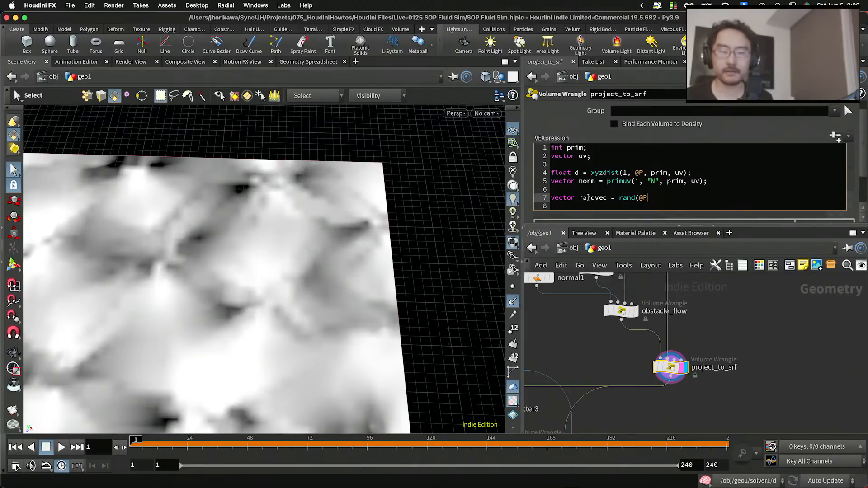
pyautogui.press('BackSpace')
pyautogui.write(')')
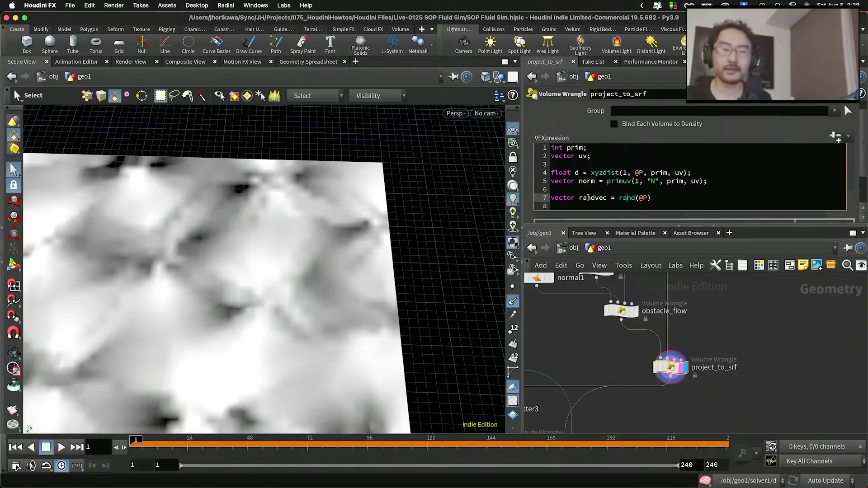
# Wrap rand(@P) in a cross product with norm, so the expression reads cross(norm, rand(@P));.
pyautogui.write('c')
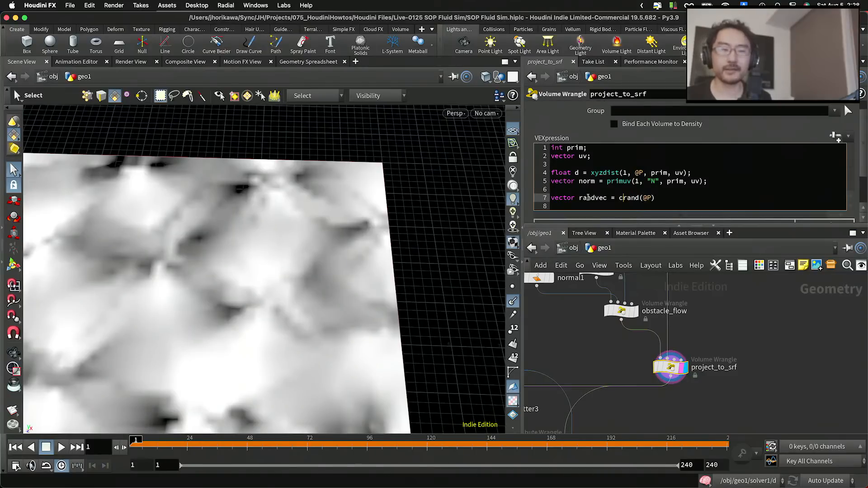
pyautogui.write('ross(')
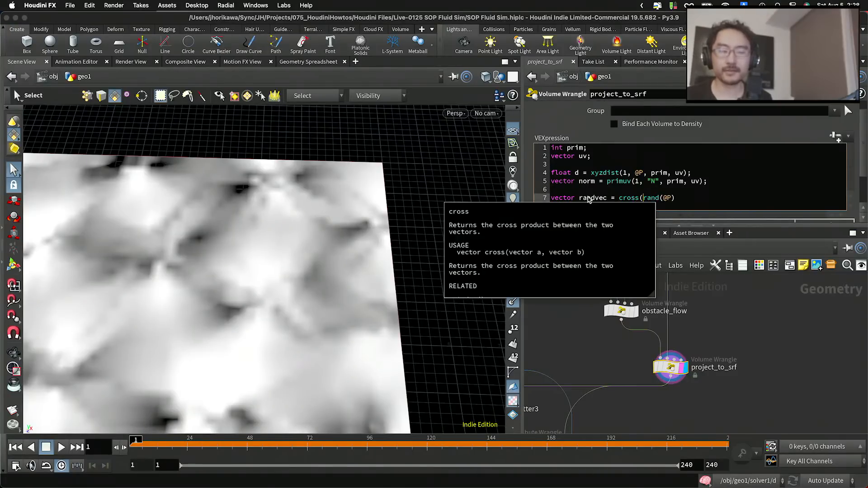
pyautogui.write('norm,')
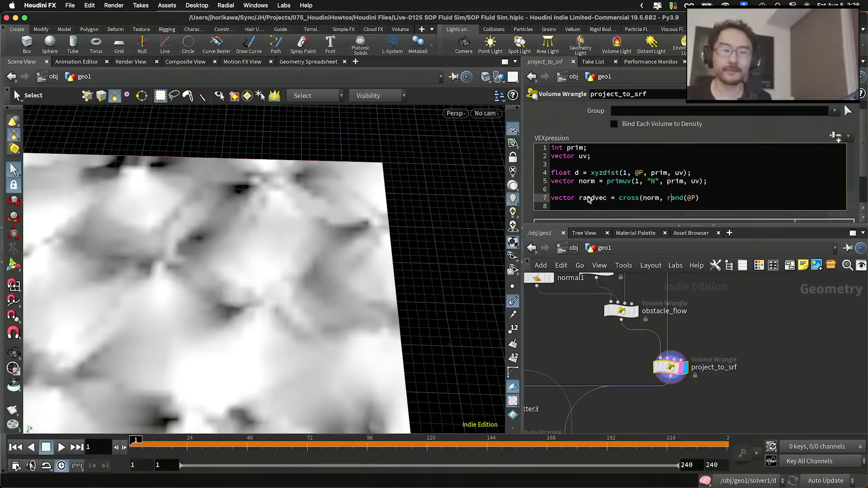
pyautogui.press('Right')
pyautogui.write(')')
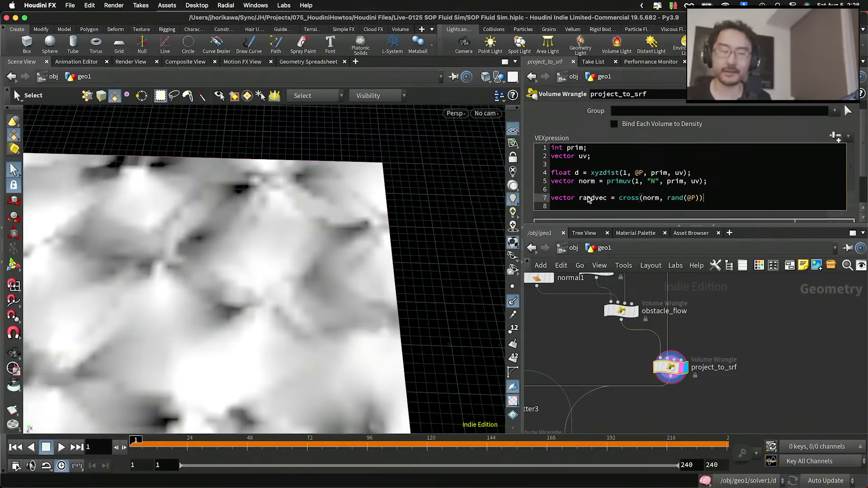
pyautogui.write(';')
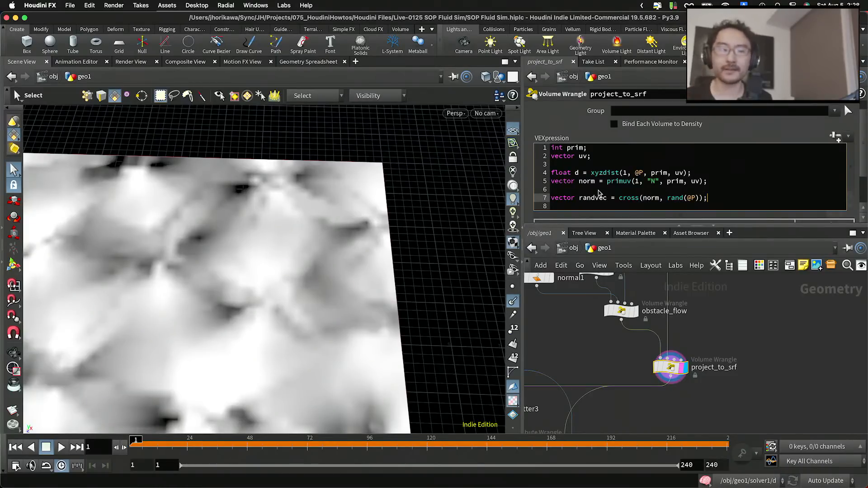
# Wrap the cross product on line 7 in normalize() and rename the variable randvec to xaxis.
pyautogui.doubleClick(589, 182)
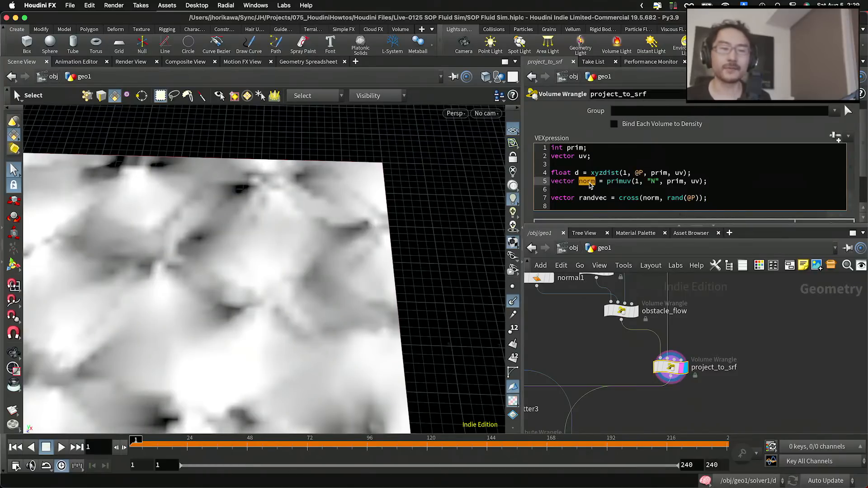
pyautogui.click(619, 198)
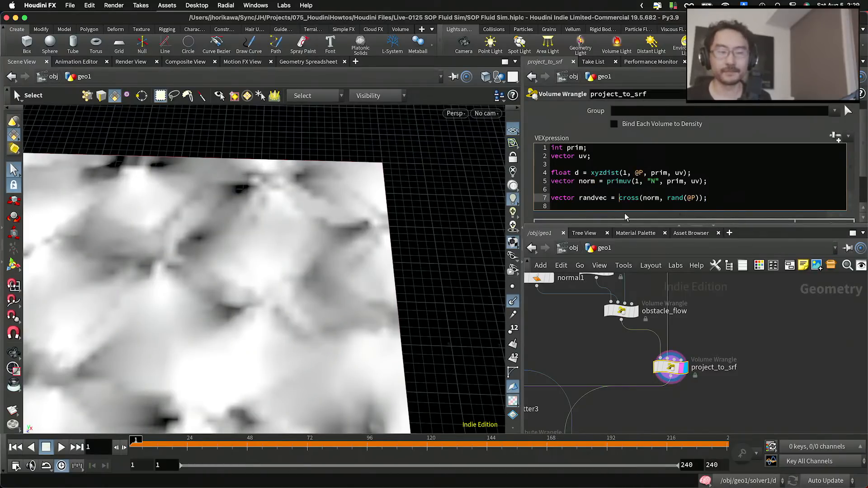
pyautogui.write('n')
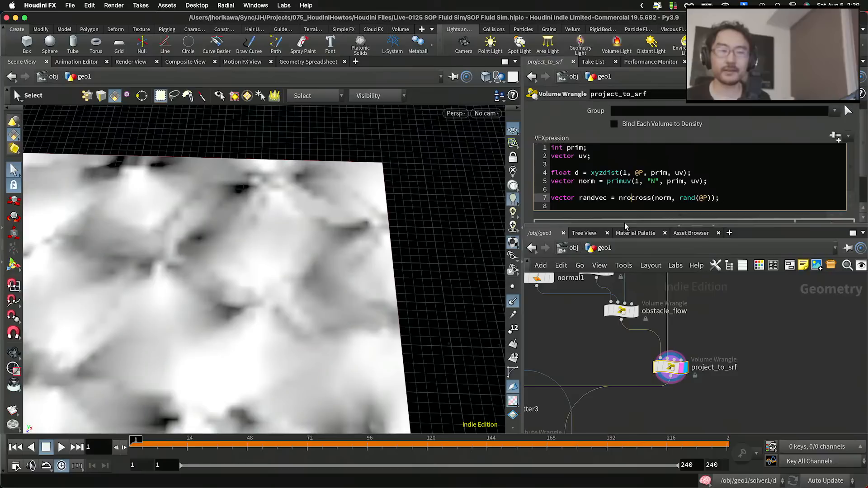
pyautogui.write('ormalize(')
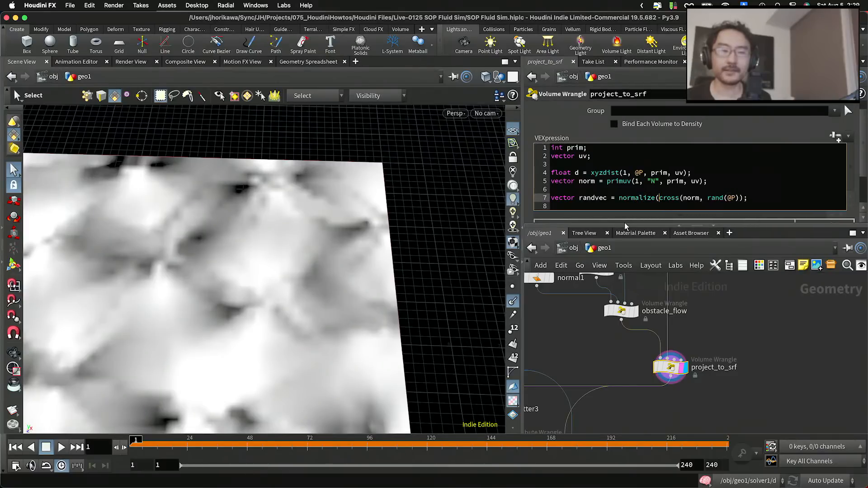
pyautogui.click(744, 198)
pyautogui.write(')')
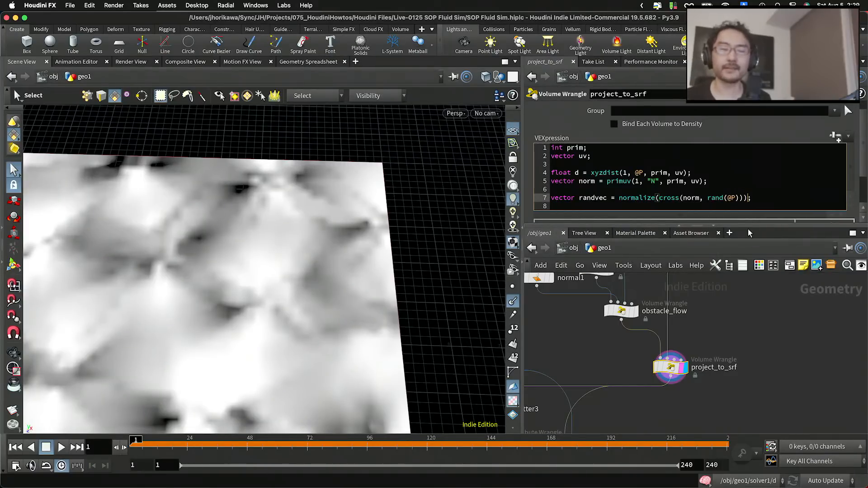
pyautogui.doubleClick(590, 198)
pyautogui.write('xaxis')
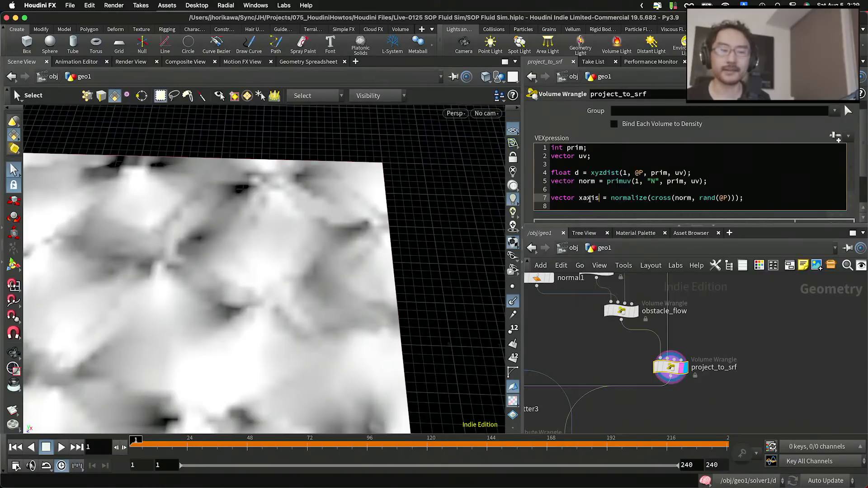
# Declare the vector yaxis as cross(norm, xaxis) on line 8, directly below the xaxis line.
pyautogui.press('Return')
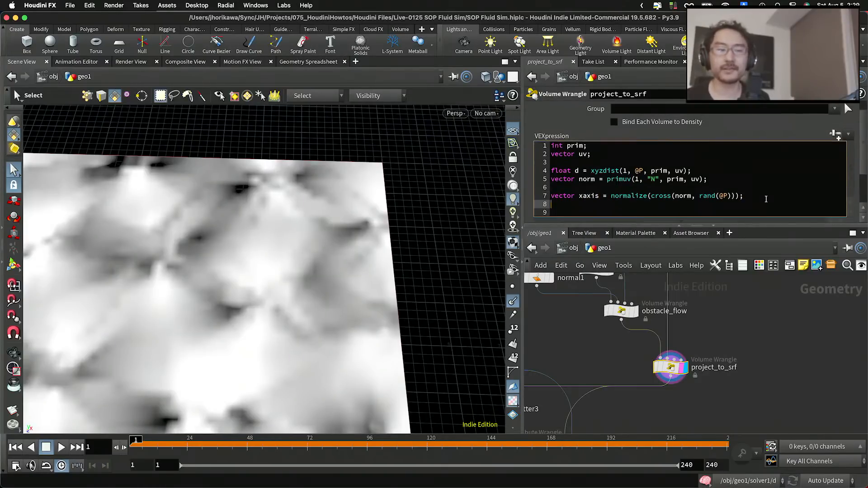
pyautogui.write('vector y')
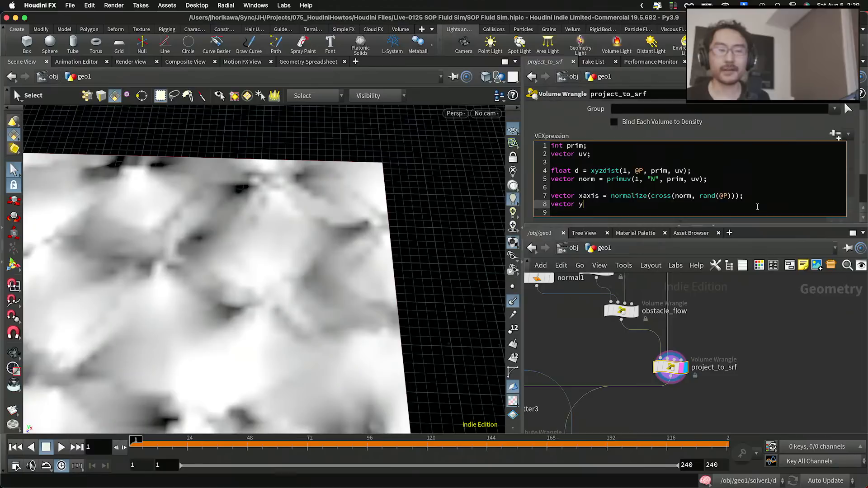
pyautogui.write('zxis')
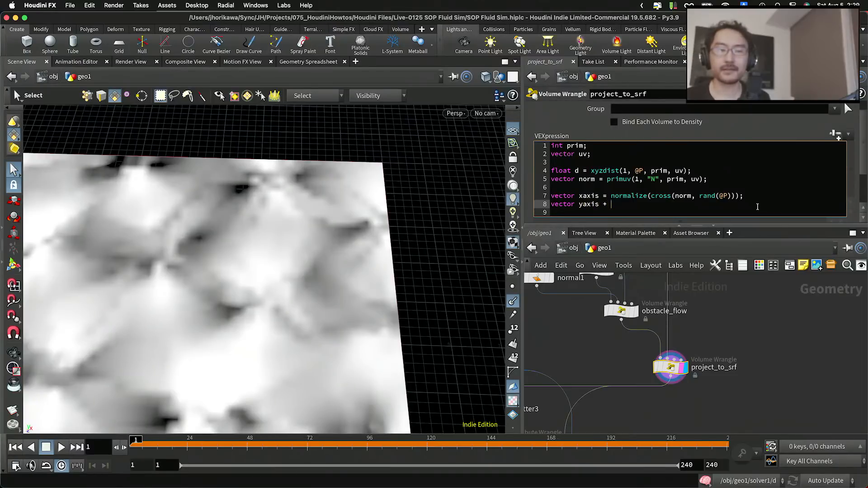
pyautogui.write(' +')
pyautogui.press('BackSpace')
pyautogui.press('BackSpace')
pyautogui.write('-=')
pyautogui.press('BackSpace')
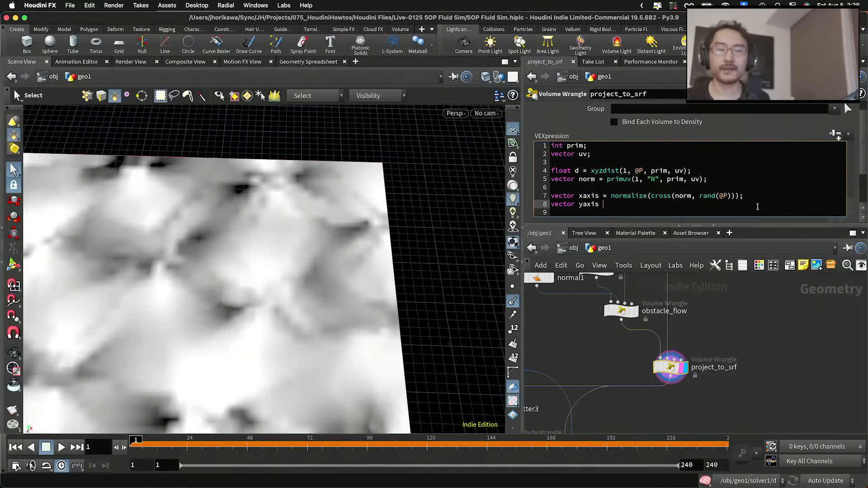
pyautogui.write('= cross(')
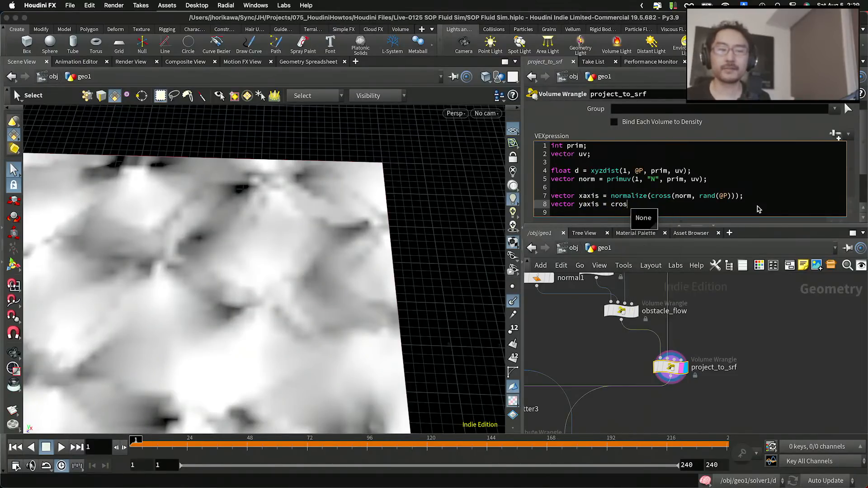
pyautogui.write('norm')
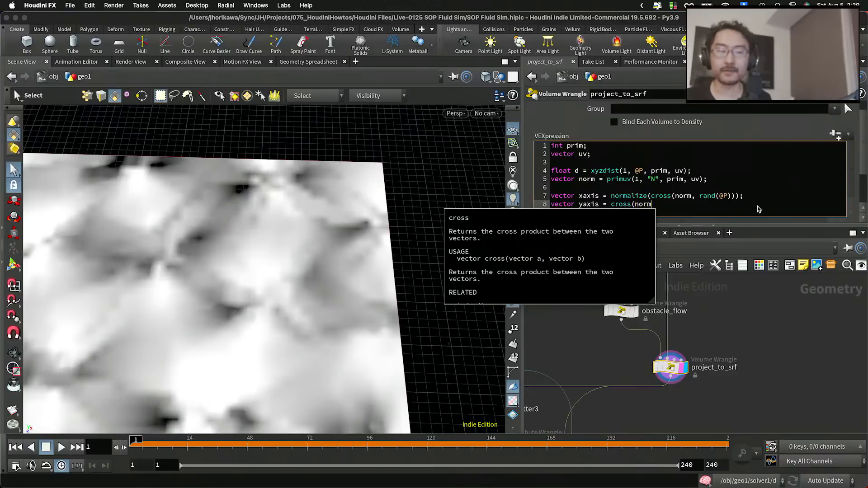
pyautogui.write(', x')
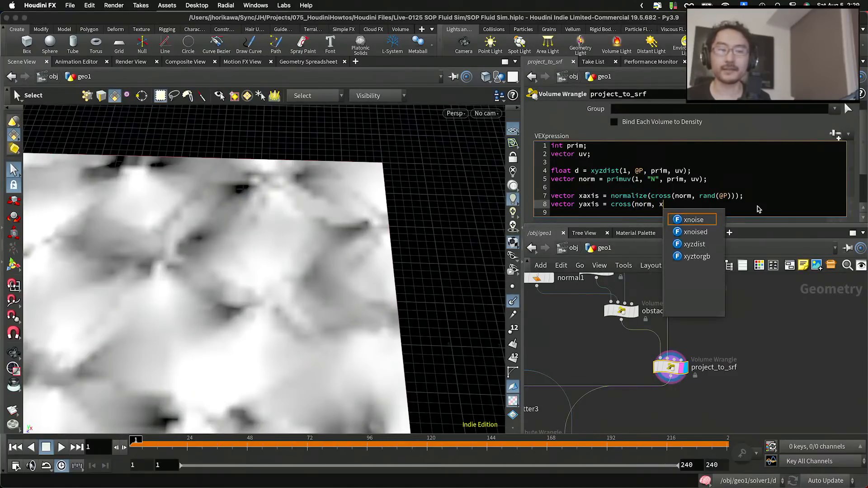
pyautogui.write('axis);')
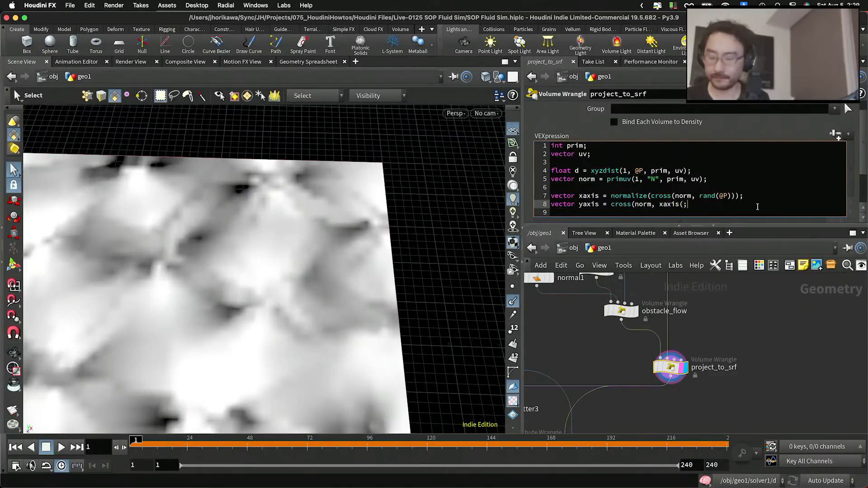
pyautogui.press('BackSpace')
pyautogui.press('BackSpace')
pyautogui.write(')')
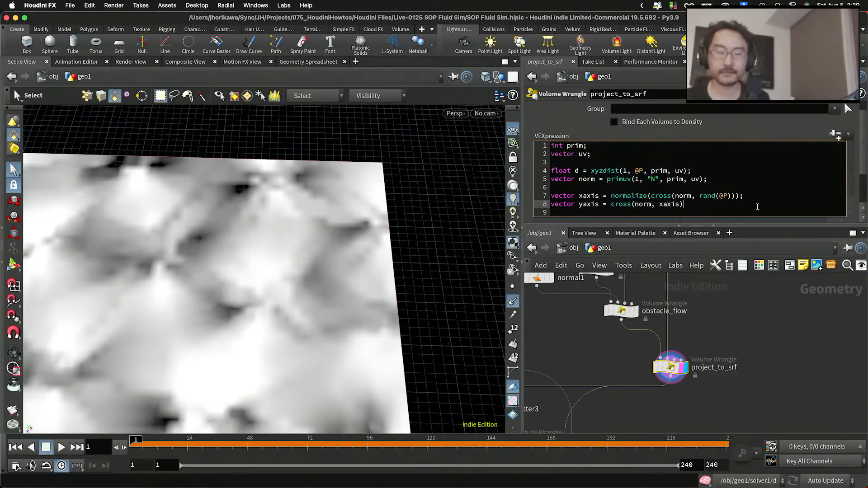
# Wrap the cross product on line 8 in normalize(), so it reads normalize(cross(norm, xaxis));, and apply the code.
pyautogui.click(610, 205)
pyautogui.write('norm')
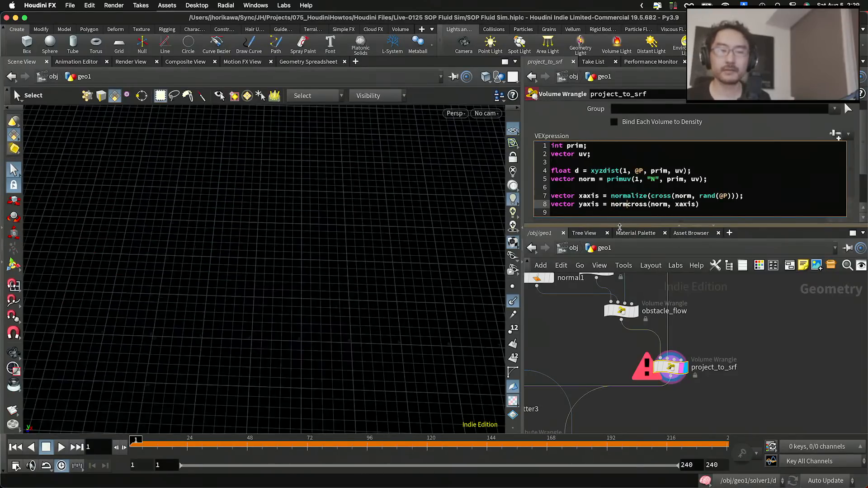
pyautogui.write('alize(')
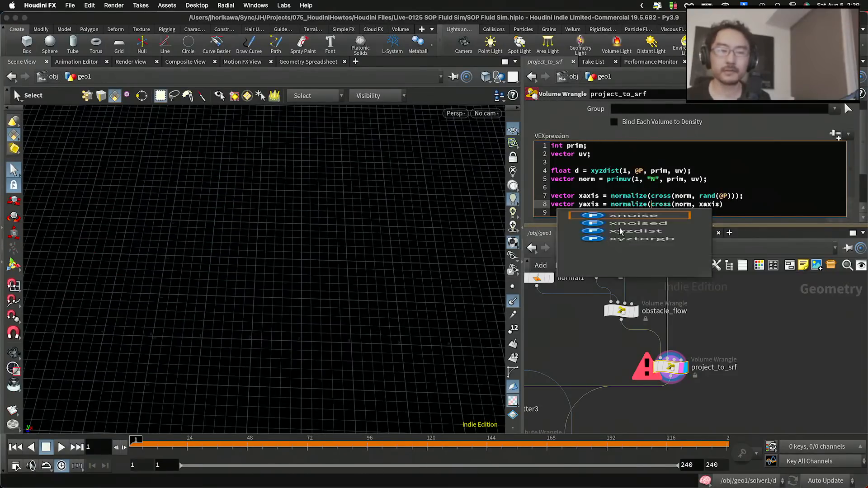
pyautogui.click(748, 205)
pyautogui.write(');')
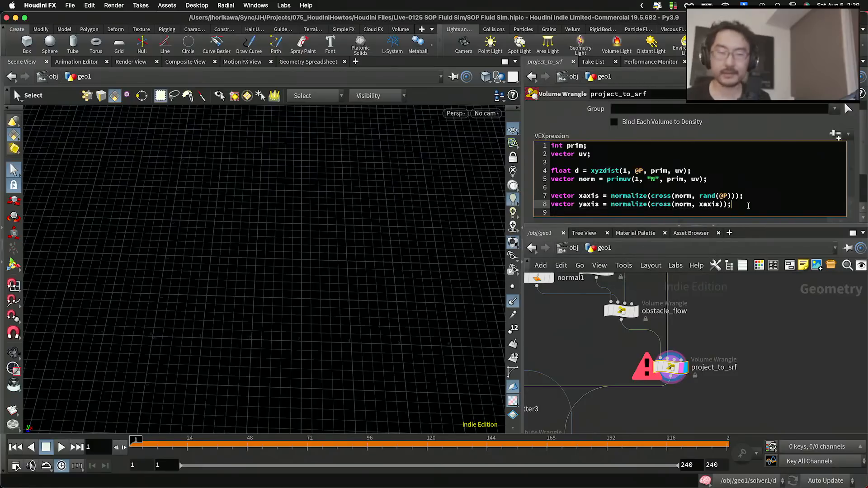
pyautogui.click(753, 343)
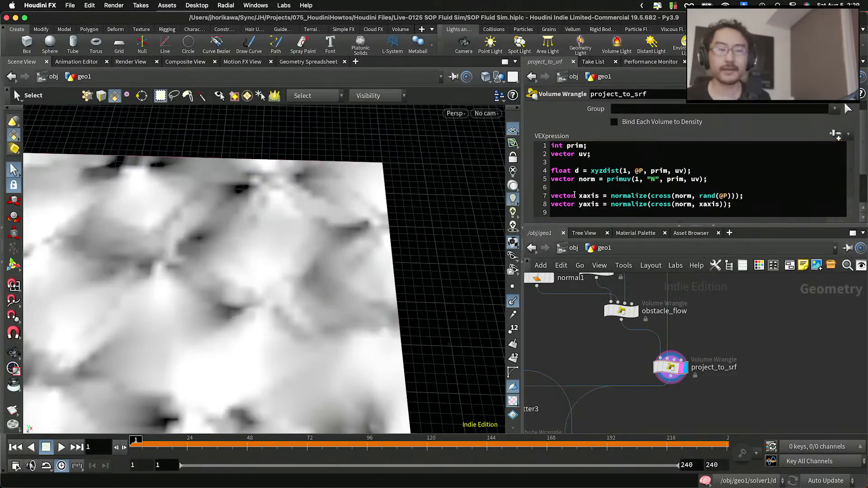
# Examine how the norm, xaxis and yaxis vectors on lines 5, 7 and 8 relate to each other.
pyautogui.moveTo(616, 198); pyautogui.dragTo(597, 204)
pyautogui.click(598, 204)
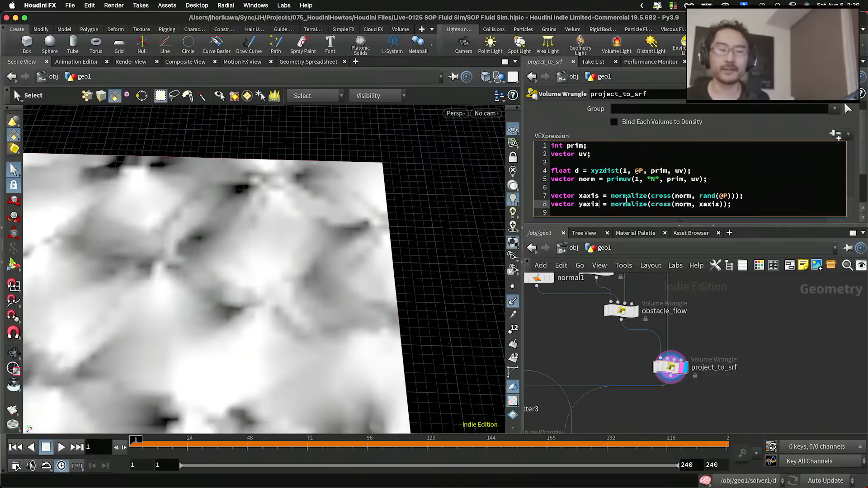
pyautogui.click(591, 179)
pyautogui.click(590, 196)
pyautogui.click(591, 204)
pyautogui.doubleClick(588, 179)
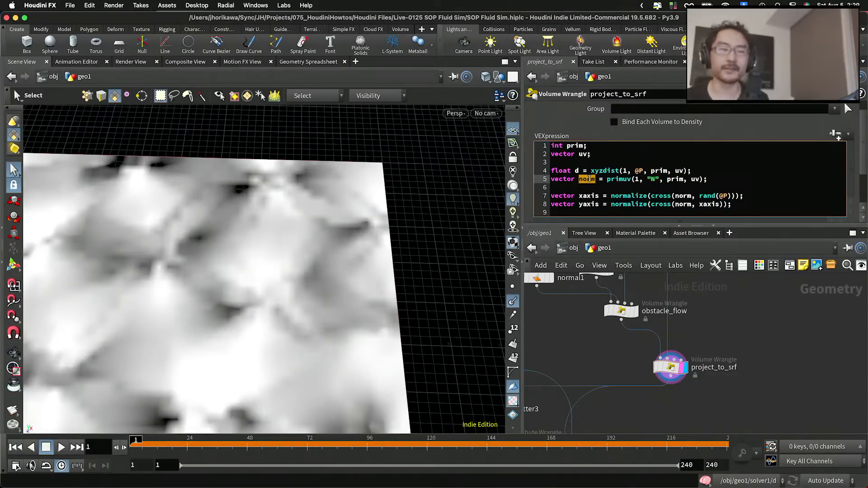
pyautogui.click(744, 207)
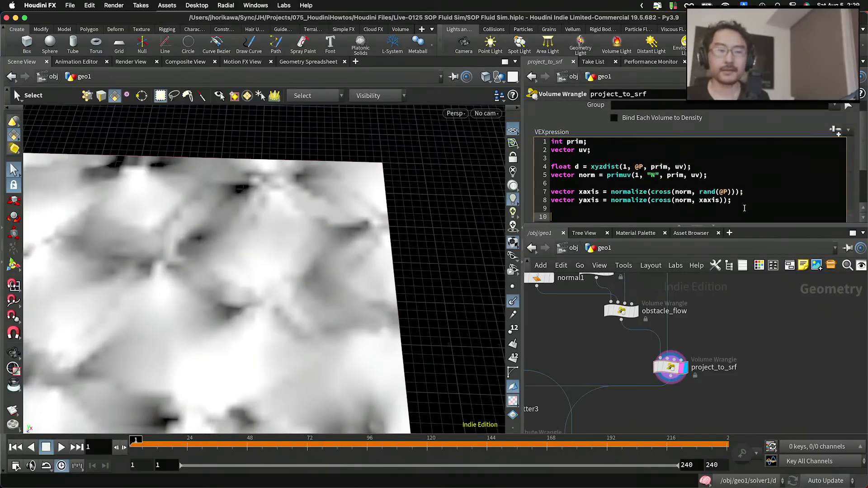
pyautogui.moveTo(733, 200); pyautogui.dragTo(531, 194)
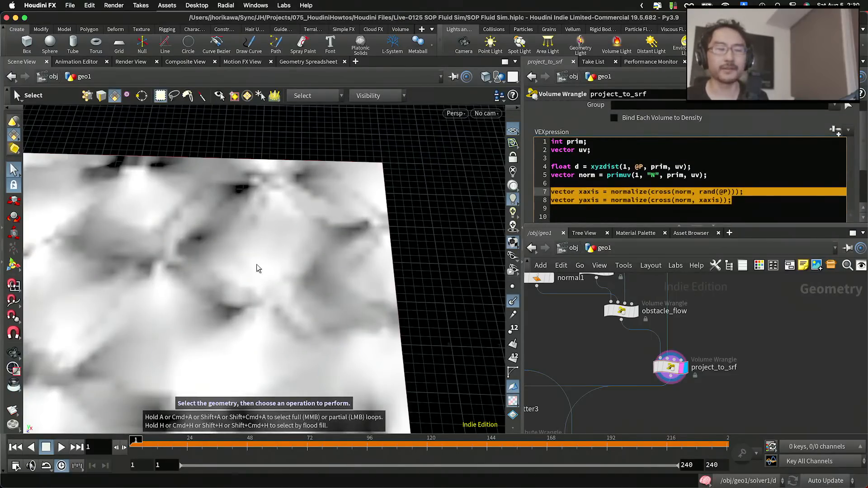
pyautogui.click(581, 216)
pyautogui.scroll(-3, 584, 190)
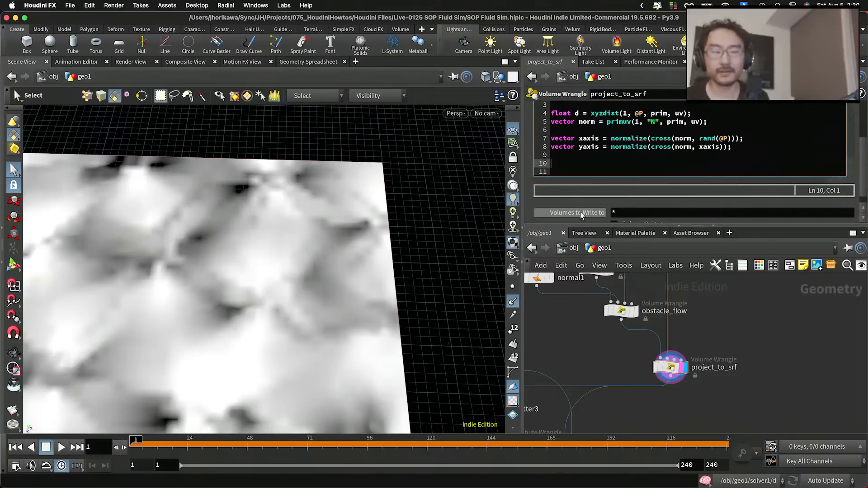
pyautogui.doubleClick(587, 121)
pyautogui.scroll(3, 605, 151)
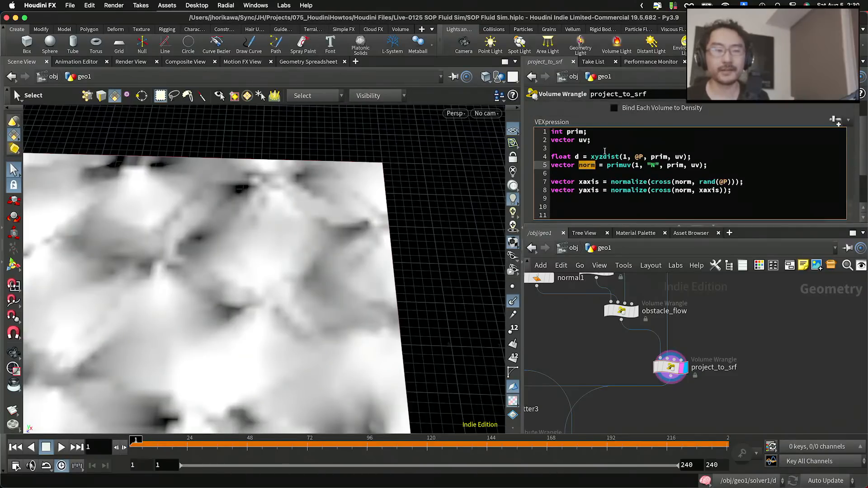
# Add the line float dotx = dot(xaxis, v@velocity); on line 10, below the axis vectors.
pyautogui.click(579, 207)
pyautogui.write('v')
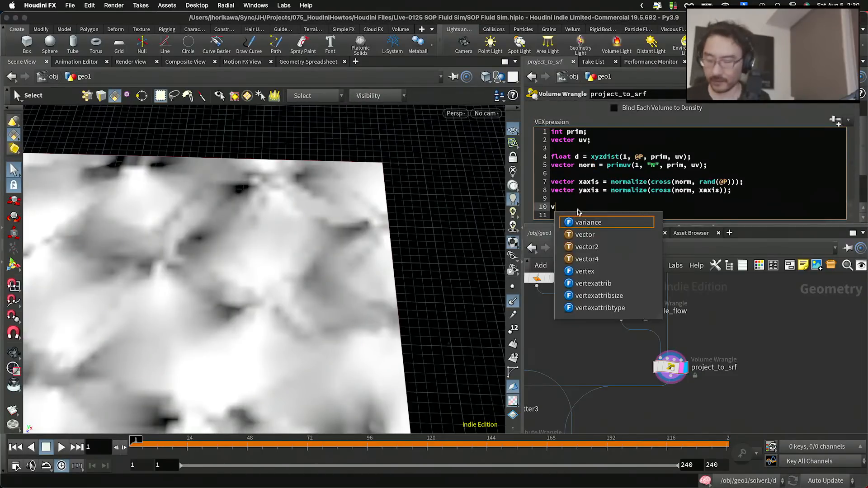
pyautogui.write('evelocit')
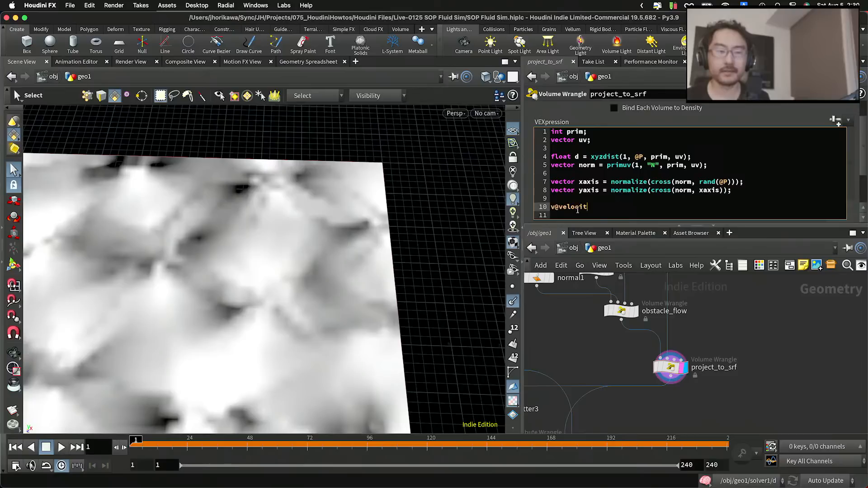
pyautogui.write('y')
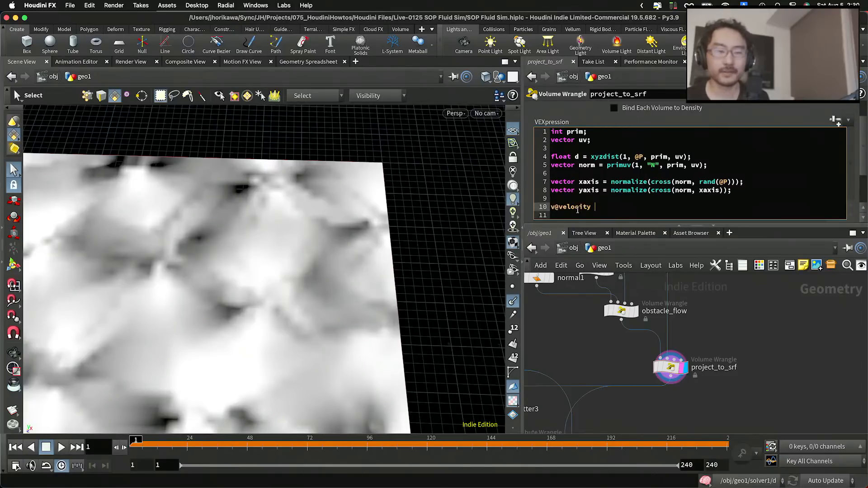
pyautogui.click(550, 208)
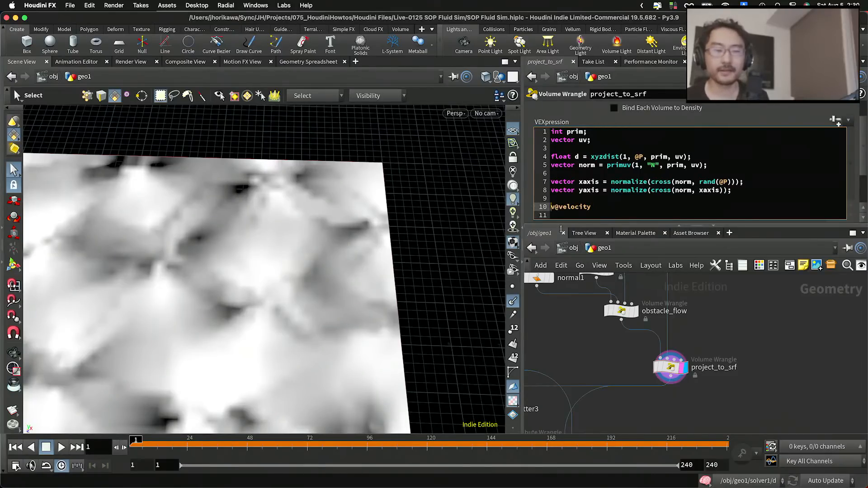
pyautogui.write('float dot')
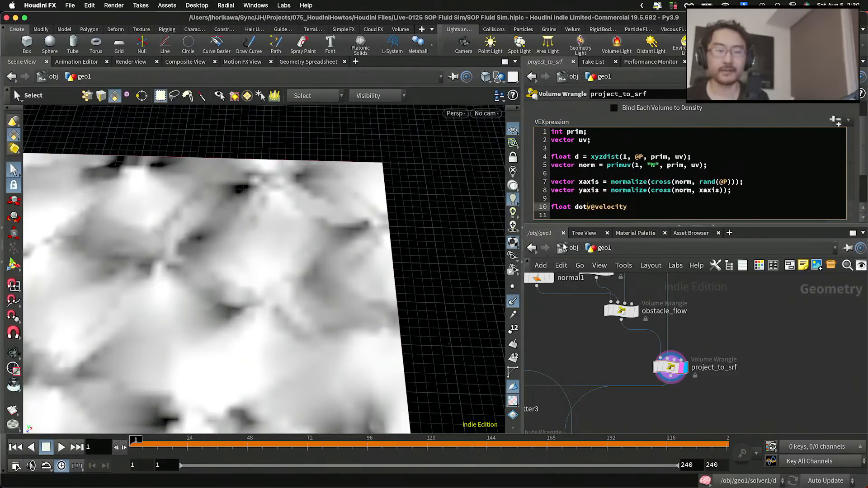
pyautogui.write('x = ')
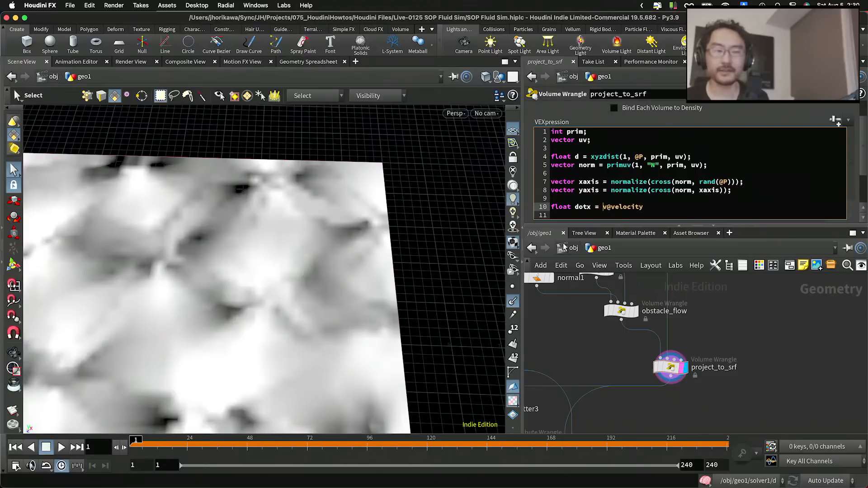
pyautogui.write('dot(xy')
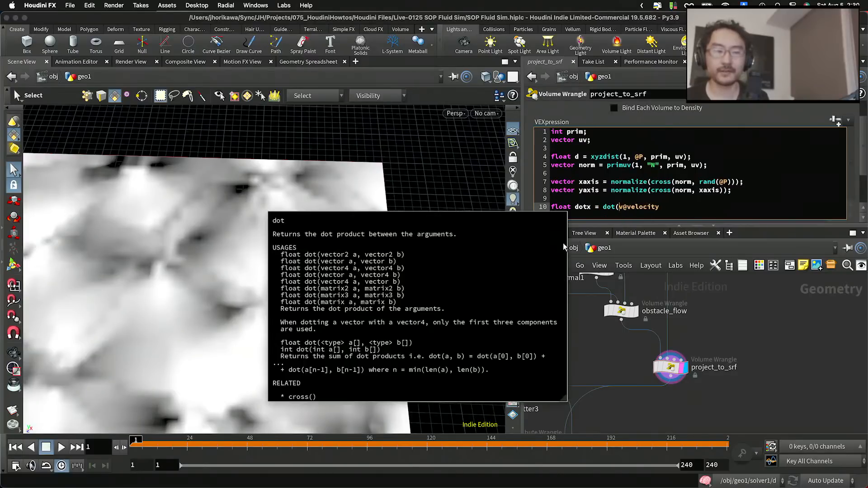
pyautogui.write('xis, ')
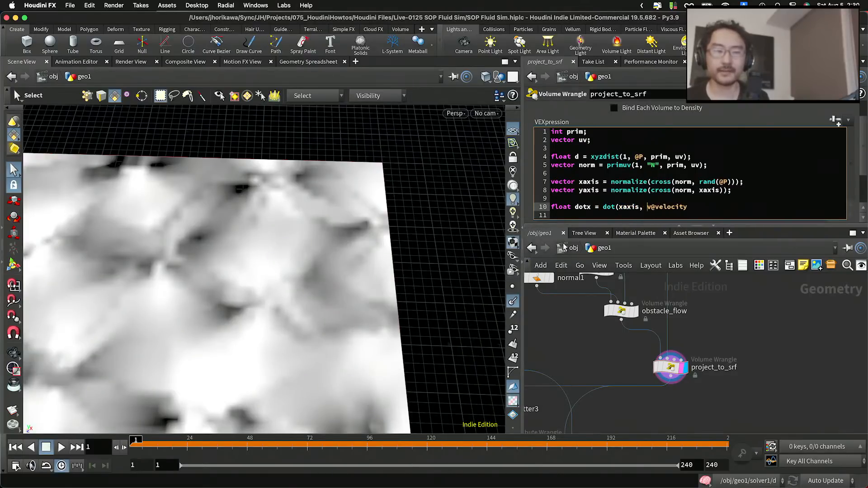
pyautogui.write(');')
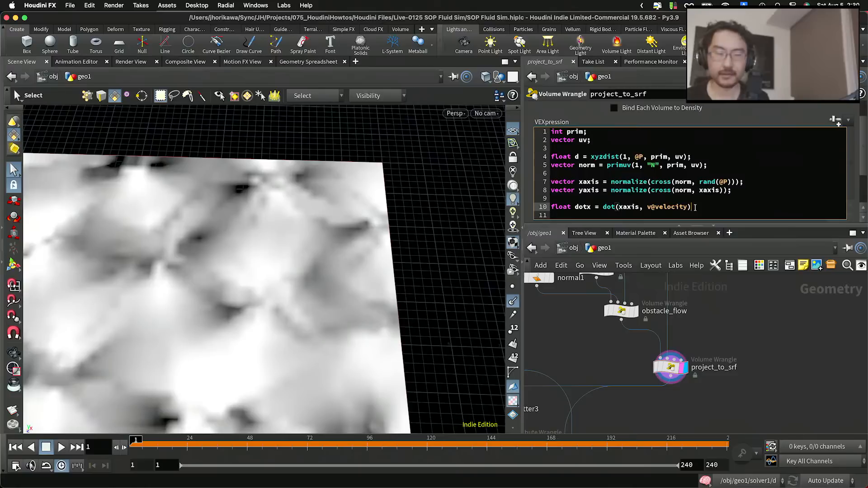
# Add the line float doty = dot(yaxis, v@velocity); on line 11, directly below the dotx line.
pyautogui.press('Return')
pyautogui.write('fl')
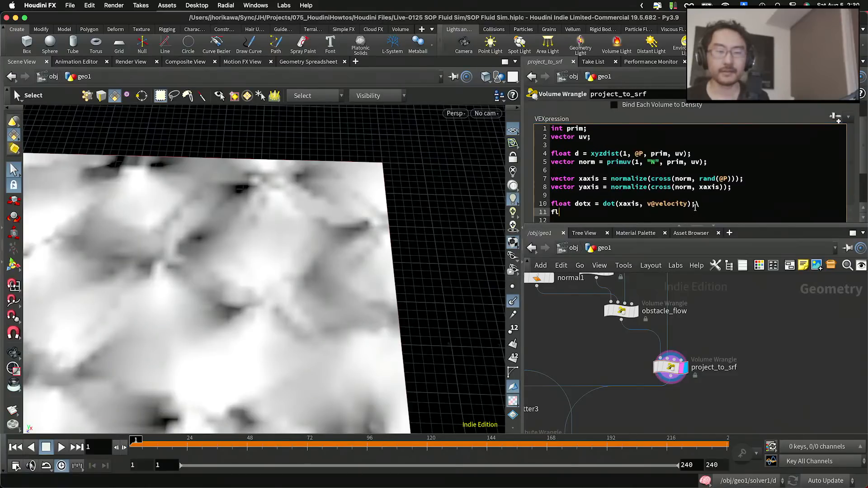
pyautogui.write('oat doty =')
pyautogui.write('(')
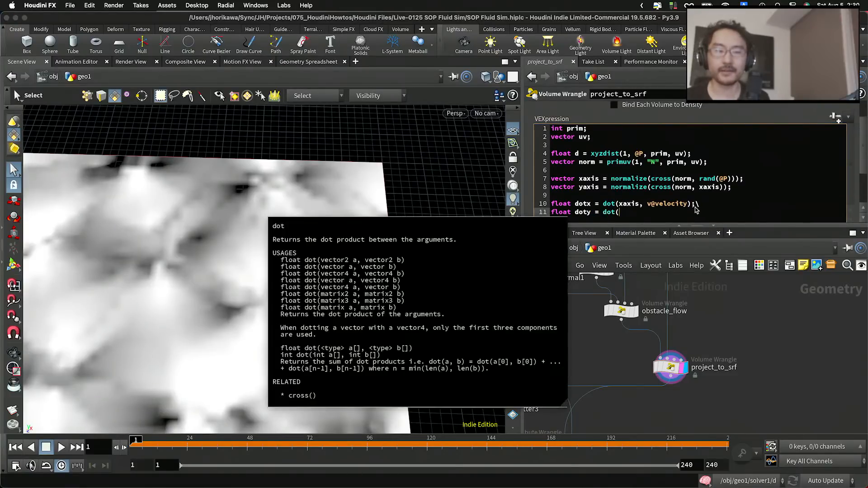
pyautogui.write('y')
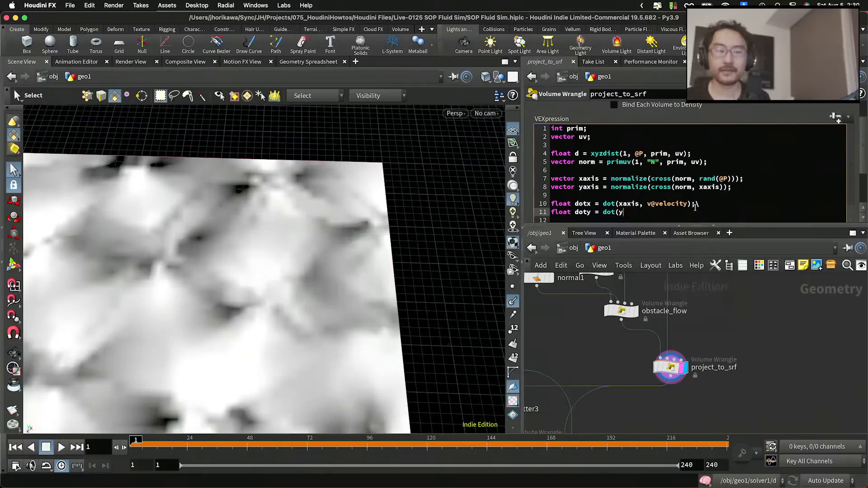
pyautogui.write('axis, ')
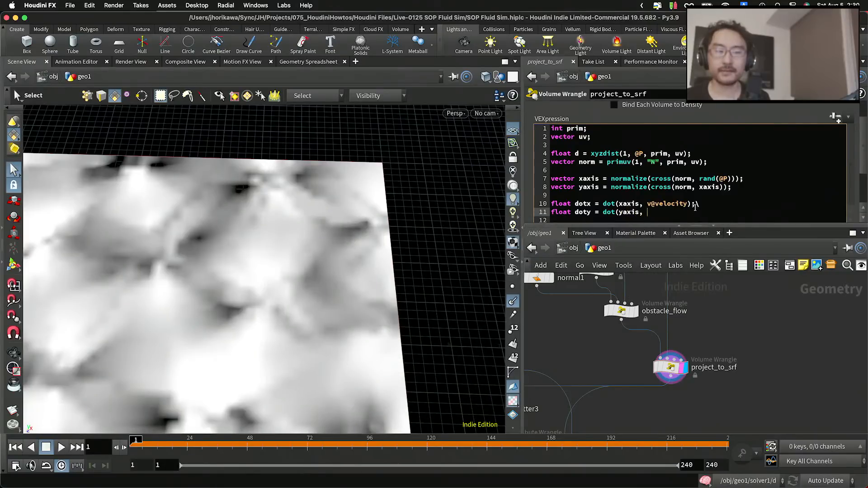
pyautogui.write('v@ve')
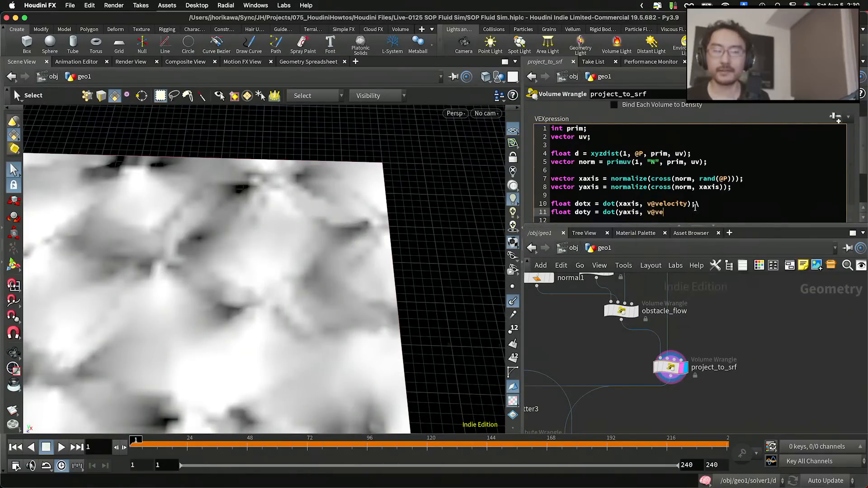
pyautogui.write('loity(')
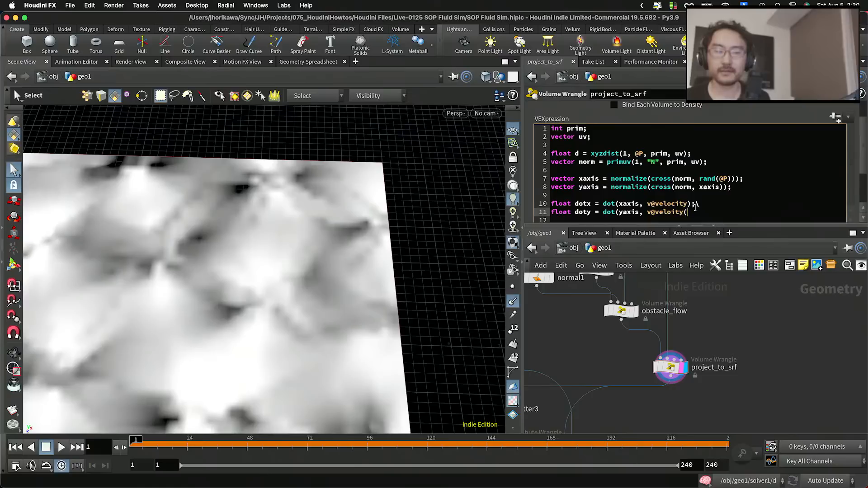
pyautogui.press('BackSpace')
pyautogui.press('BackSpace')
pyautogui.press('BackSpace')
pyautogui.press('BackSpace')
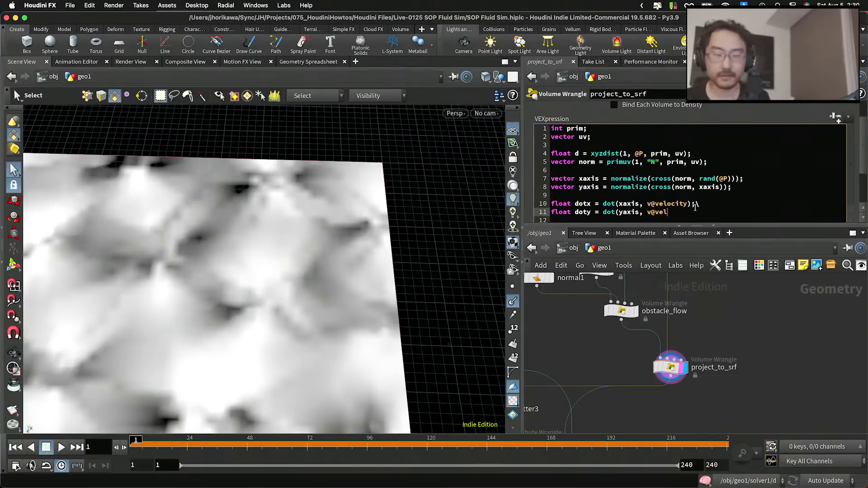
pyautogui.write('ocity')
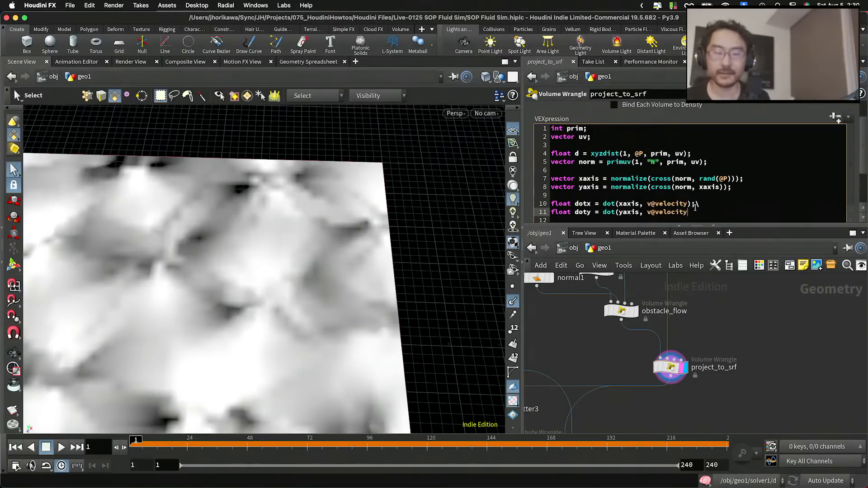
pyautogui.write(');')
# Add vector projecteddir = xaxis * dotx + yaxis * doty; on line 13, and remove the stray backslash ending line 10.
pyautogui.press('Return')
pyautogui.press('Return')
pyautogui.write('veco')
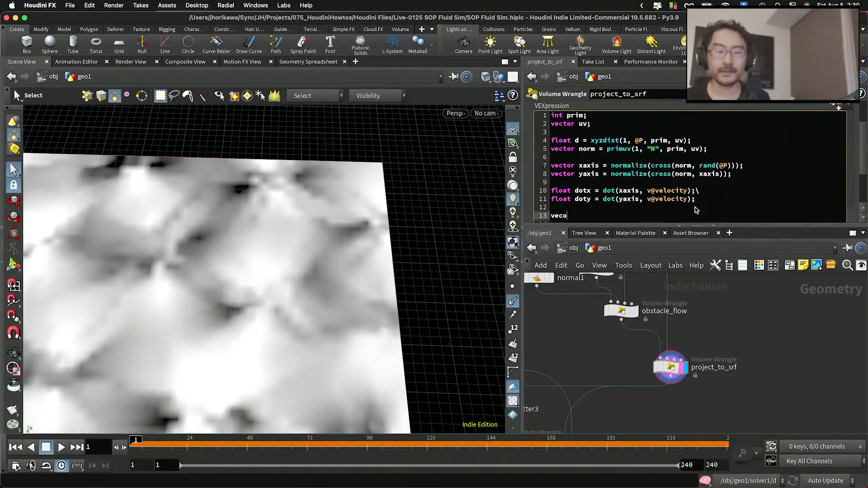
pyautogui.press('BackSpace')
pyautogui.write('tor ')
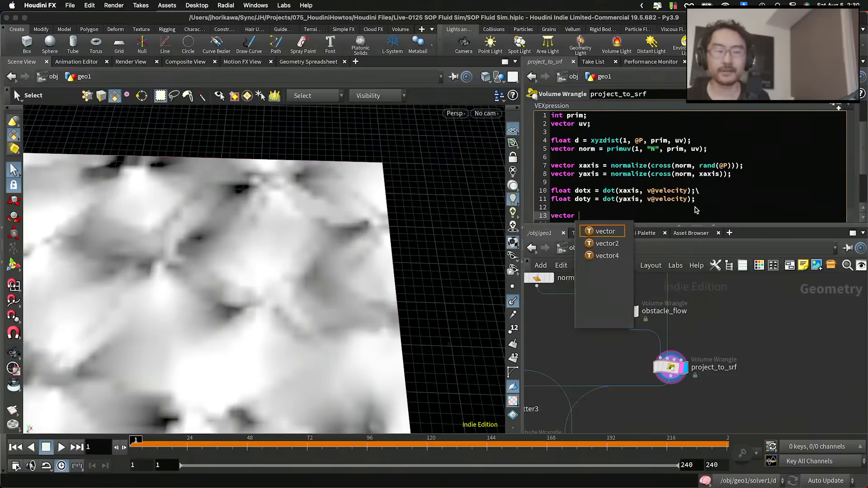
pyautogui.write('projecteddir =')
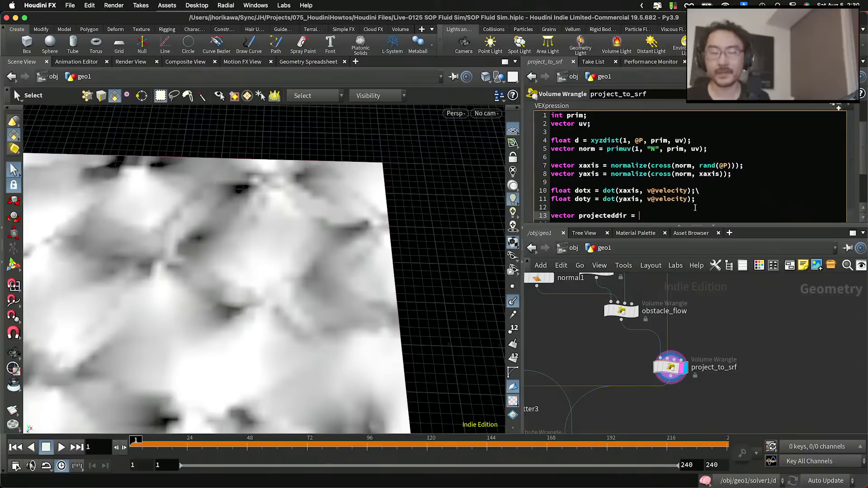
pyautogui.write('xaxis')
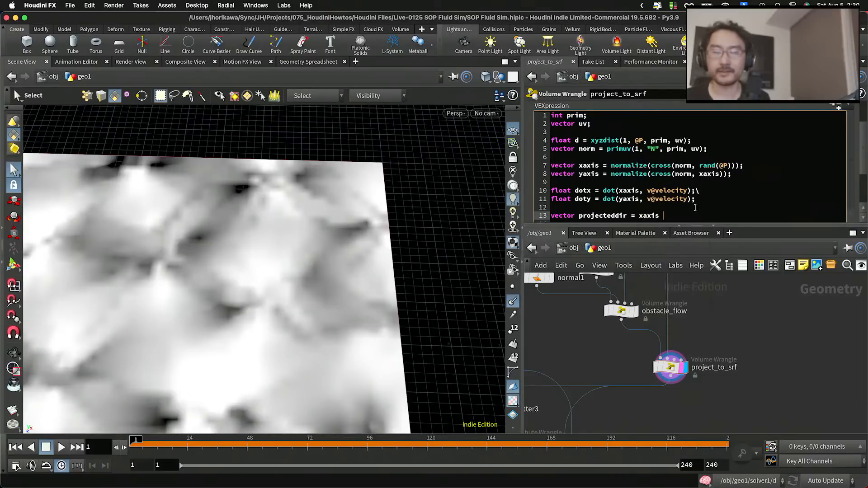
pyautogui.press('BackSpace')
pyautogui.press('BackSpace')
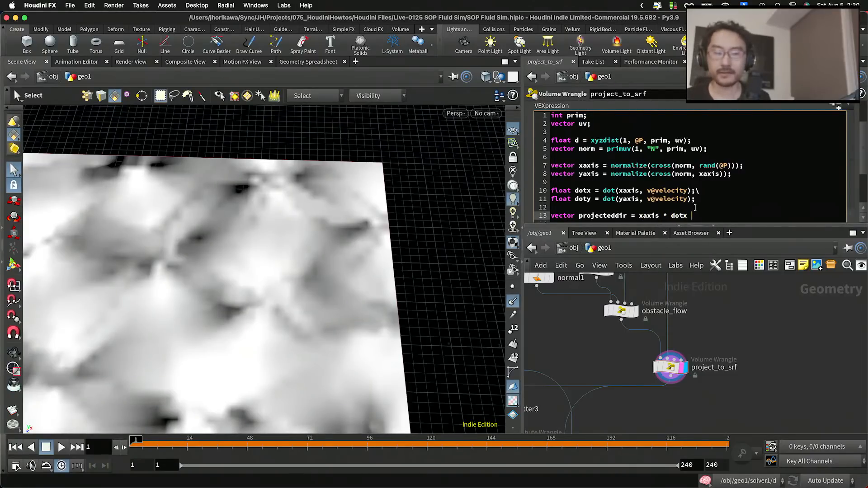
pyautogui.write('* dotx + yaxis *')
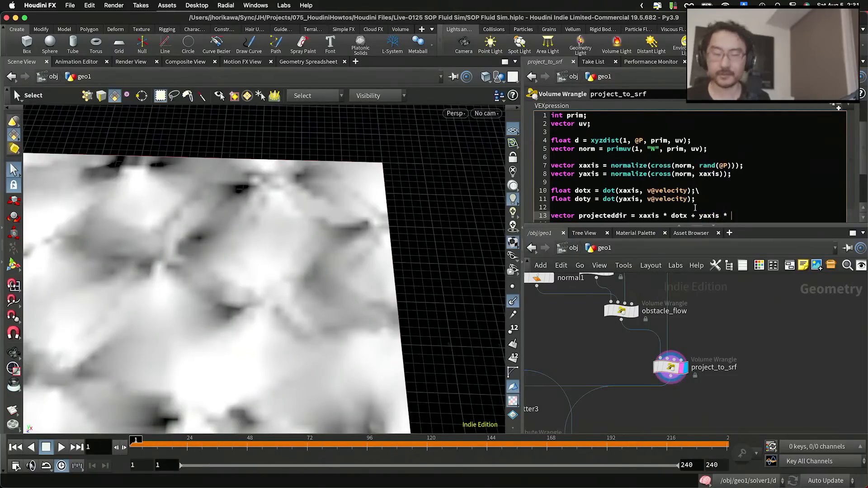
pyautogui.write(' doty;')
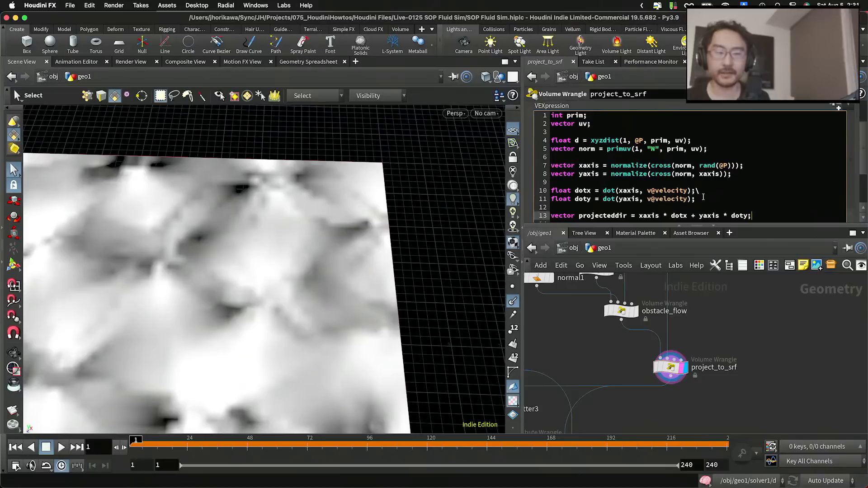
pyautogui.click(709, 191)
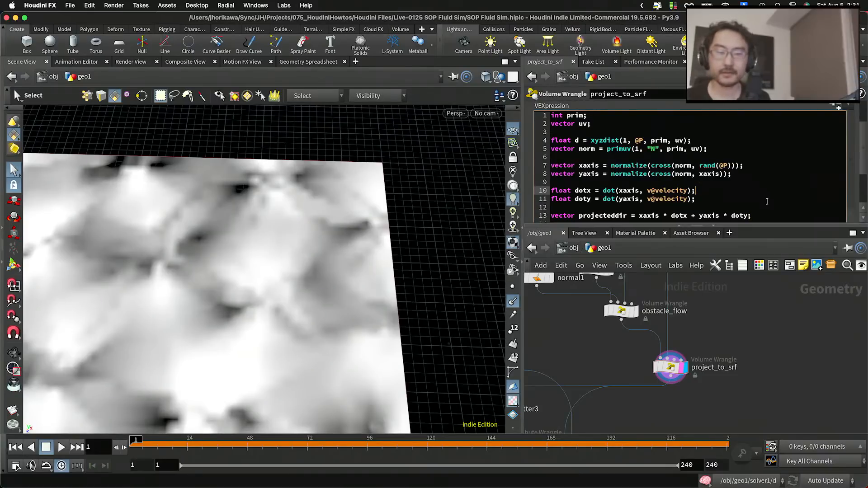
# Assign the projected direction back to the volume by adding v@velocity = projecteddir; on line 15.
pyautogui.click(772, 215)
pyautogui.press('Return')
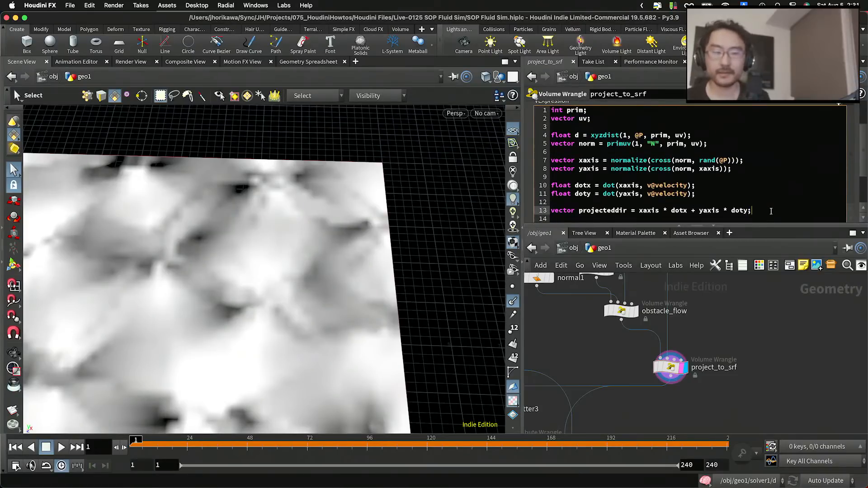
pyautogui.press('Return')
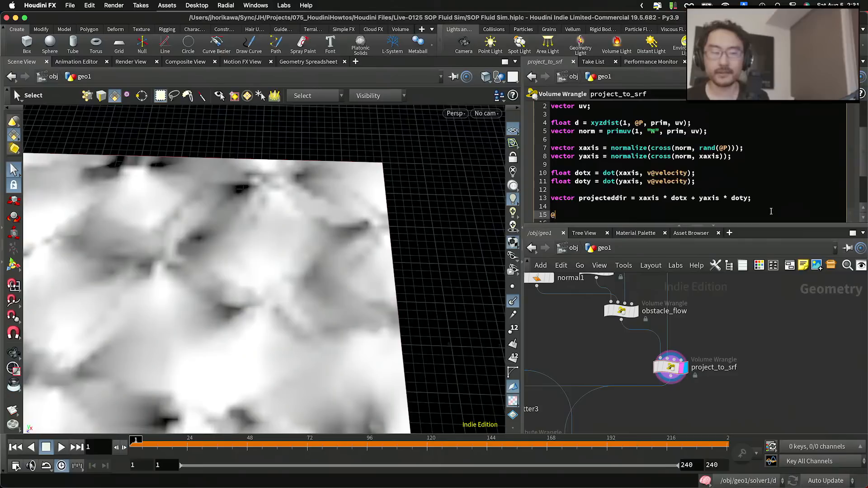
pyautogui.write('v@vel')
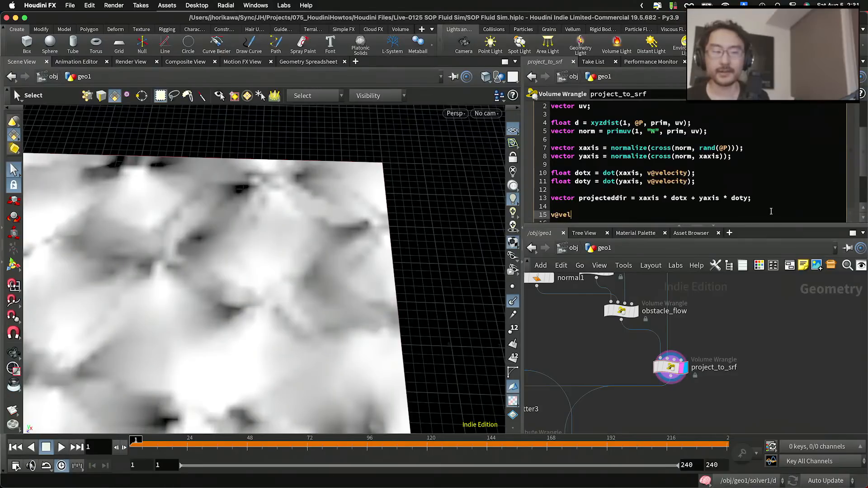
pyautogui.press('BackSpace')
pyautogui.press('BackSpace')
pyautogui.write('= projecteddir;')
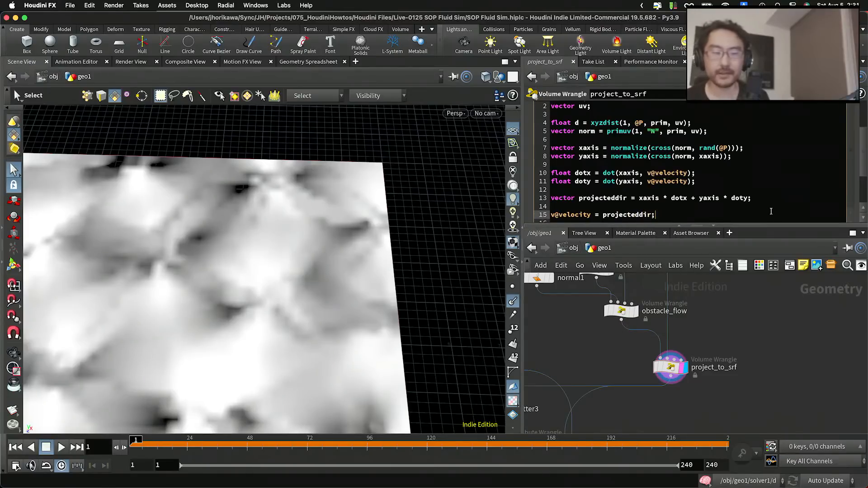
# Display the volumetrail1 node and examine the velocity trails over the terrain surface.
pyautogui.scroll(-5, 748, 330)
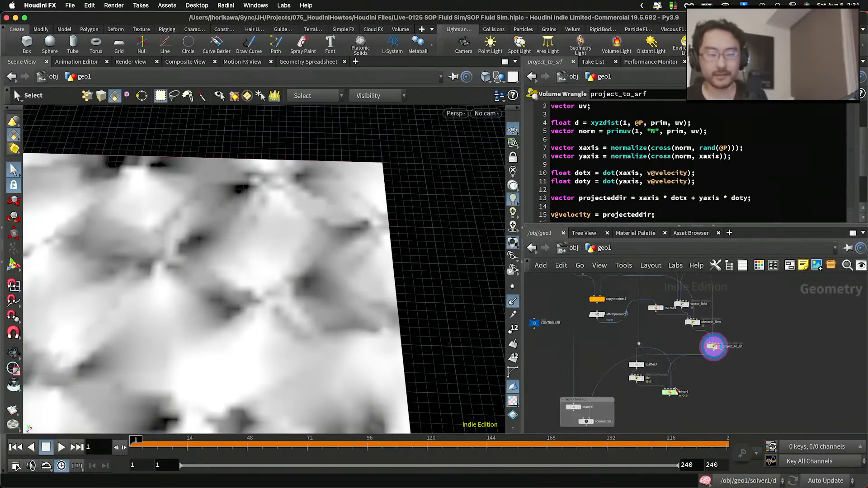
pyautogui.scroll(5, 588, 416)
pyautogui.click(608, 391)
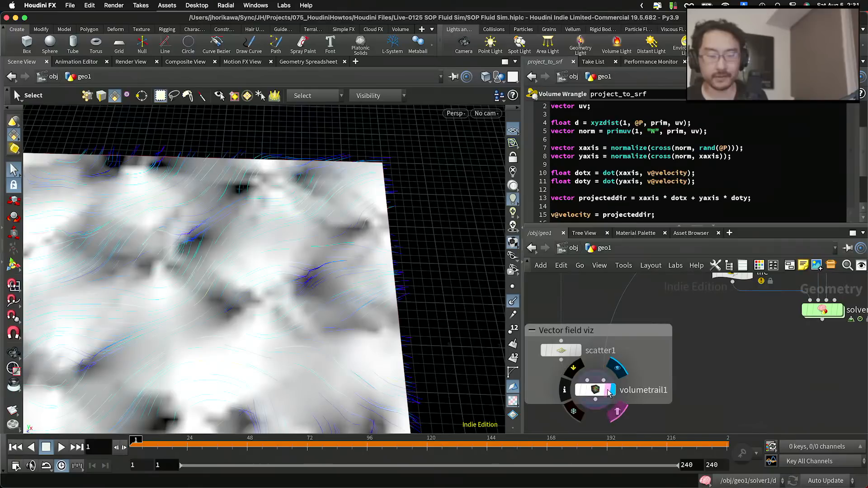
pyautogui.press('Escape')
pyautogui.moveTo(356, 222); pyautogui.dragTo(310, 283)
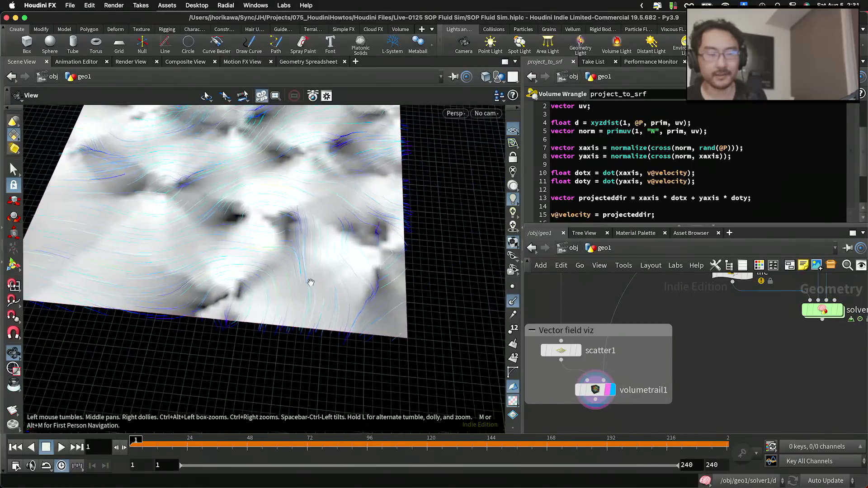
pyautogui.moveTo(311, 282); pyautogui.dragTo(319, 251, button='right')
pyautogui.press('s')
# Select and display the solver1 node, view its particles from above, and save the scene.
pyautogui.moveTo(808, 356); pyautogui.dragTo(724, 425, button='middle')
pyautogui.scroll(1, 728, 420)
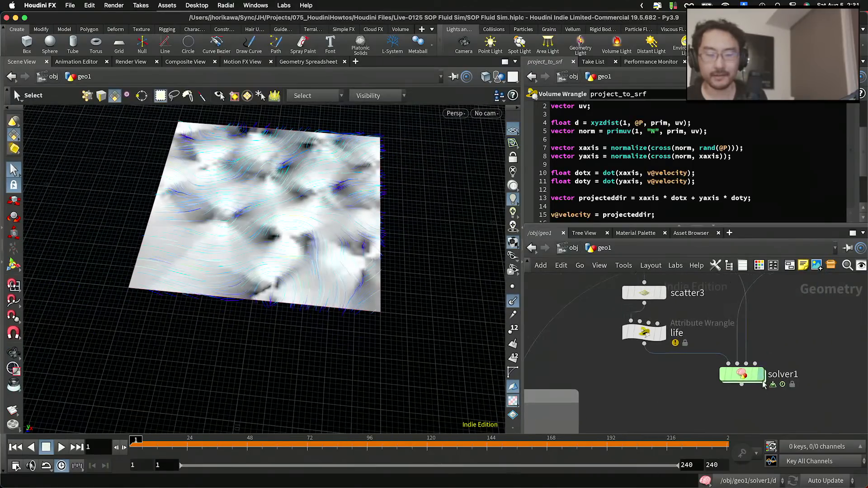
pyautogui.click(762, 375)
pyautogui.click(741, 375)
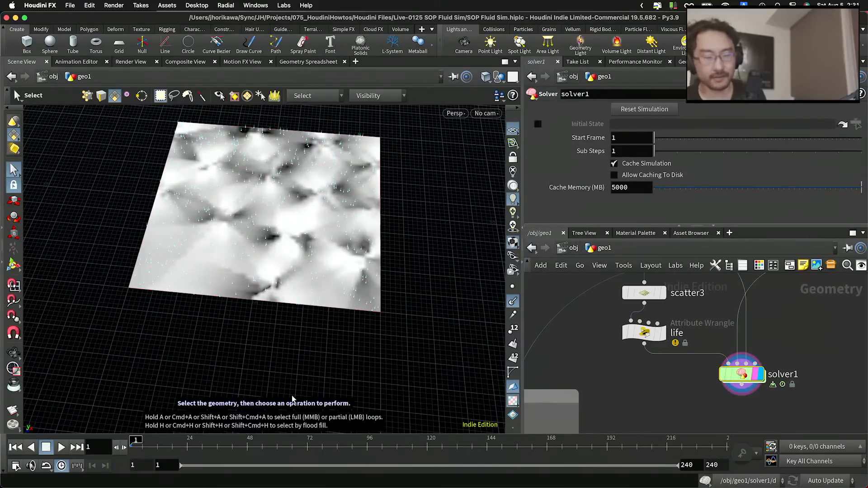
pyautogui.press('Escape')
pyautogui.moveTo(234, 362); pyautogui.dragTo(317, 310)
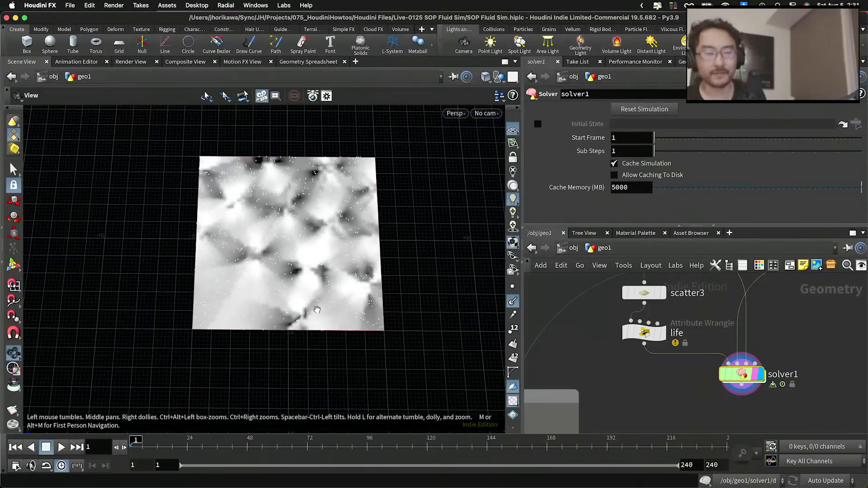
pyautogui.scroll(-5, 740, 371)
pyautogui.moveTo(717, 387); pyautogui.dragTo(676, 392, button='middle')
pyautogui.scroll(2, 690, 396)
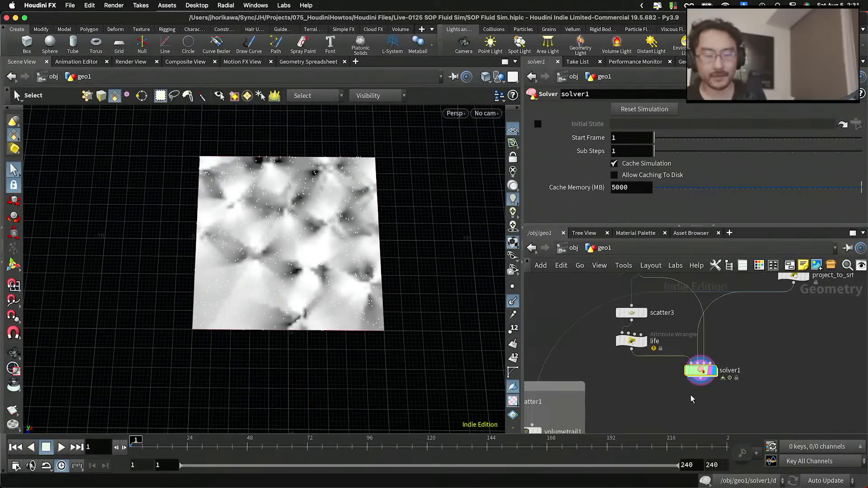
pyautogui.press('super+s')
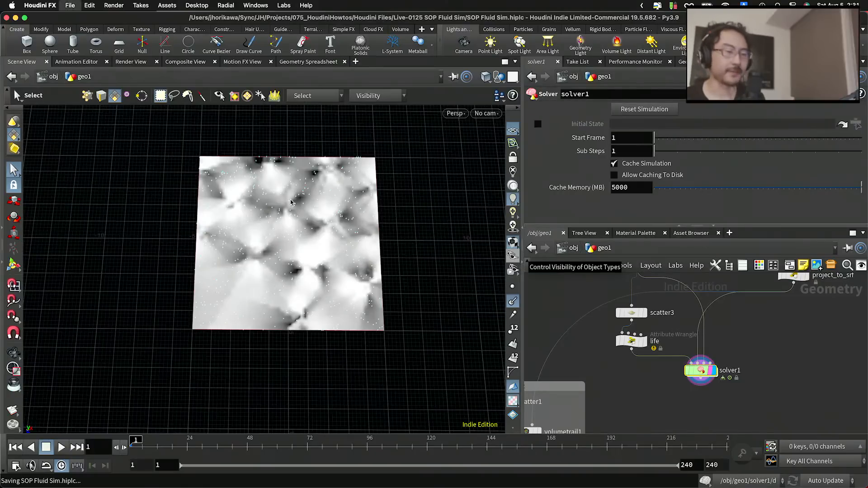
# Reset the viewport so that it shows only the solver's particles, viewed from above.
pyautogui.click(285, 7)
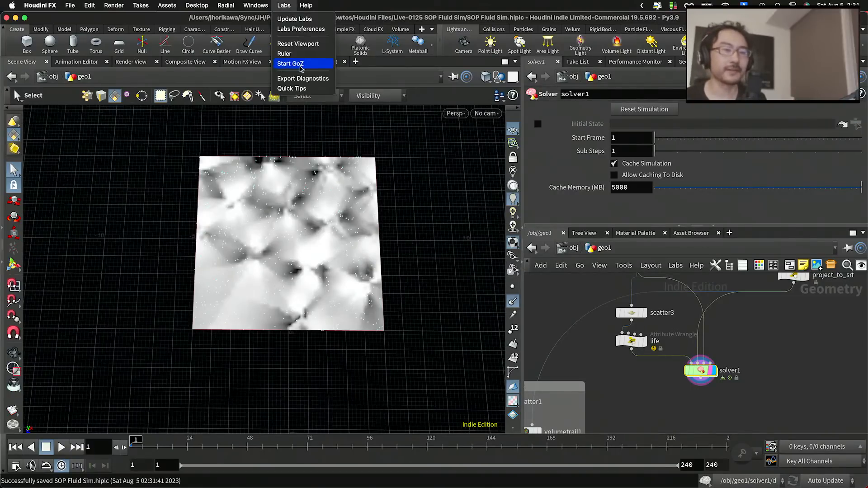
pyautogui.click(297, 44)
pyautogui.keyDown('alt'); pyautogui.moveTo(238, 275); pyautogui.dragTo(239, 300); pyautogui.keyUp('alt')
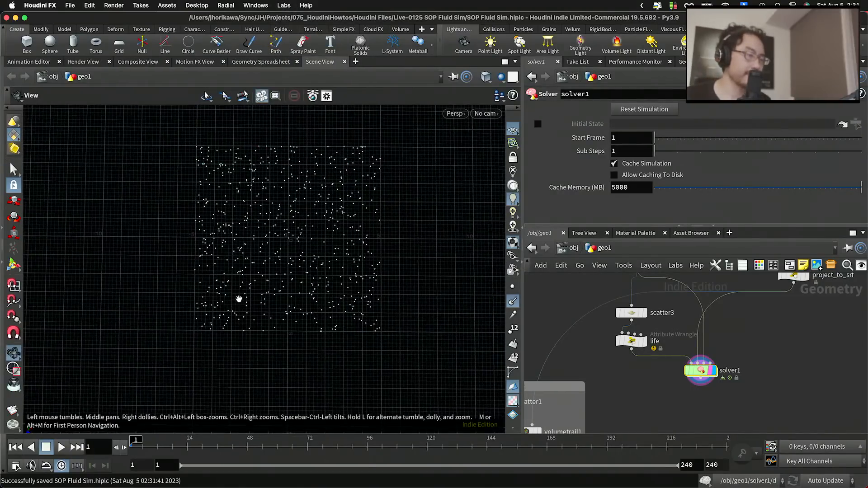
# Play the particle simulation up to frame 168, stop it there, and save the scene.
pyautogui.click(61, 447)
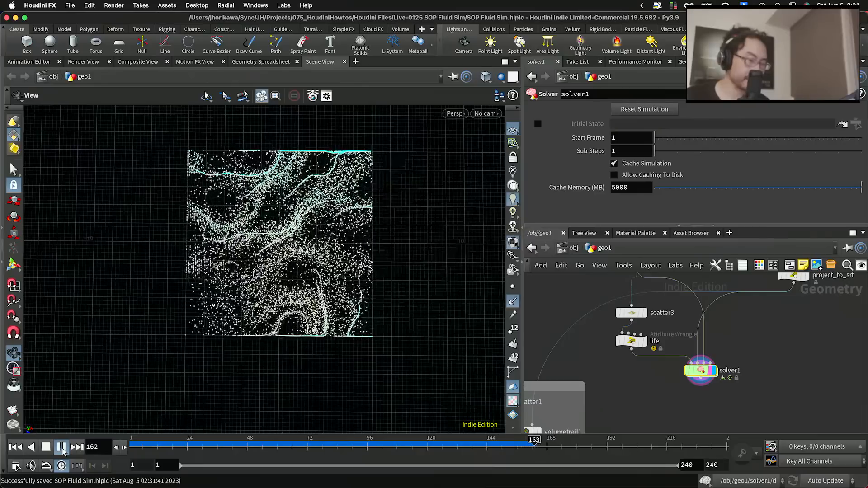
pyautogui.click(62, 448)
pyautogui.press('super+s')
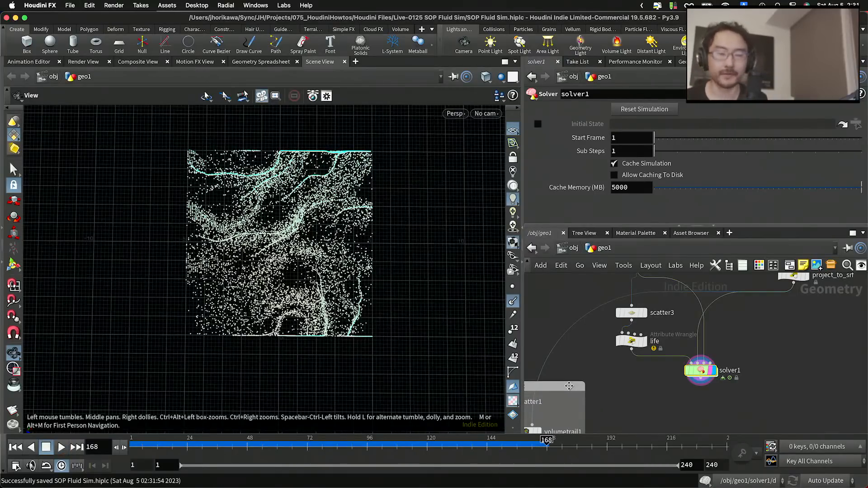
# Check the point count in the solver1 node's information.
pyautogui.scroll(1, 717, 390)
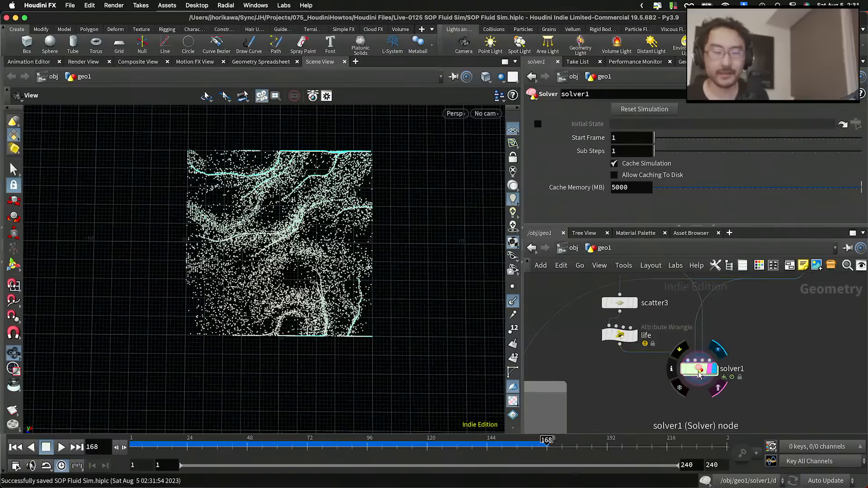
pyautogui.middleClick(698, 374)
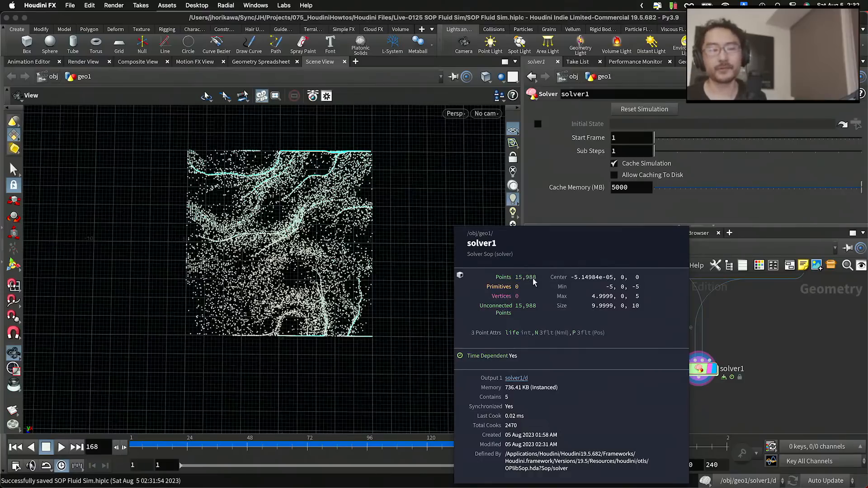
pyautogui.scroll(-4, 723, 384)
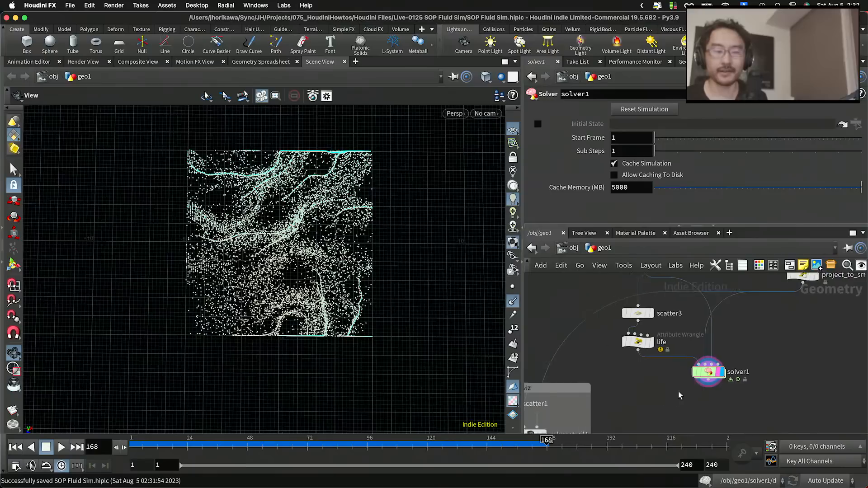
# Add a separator and an integer parameter at the end of the CONTROLLER node's parameter interface.
pyautogui.click(597, 306)
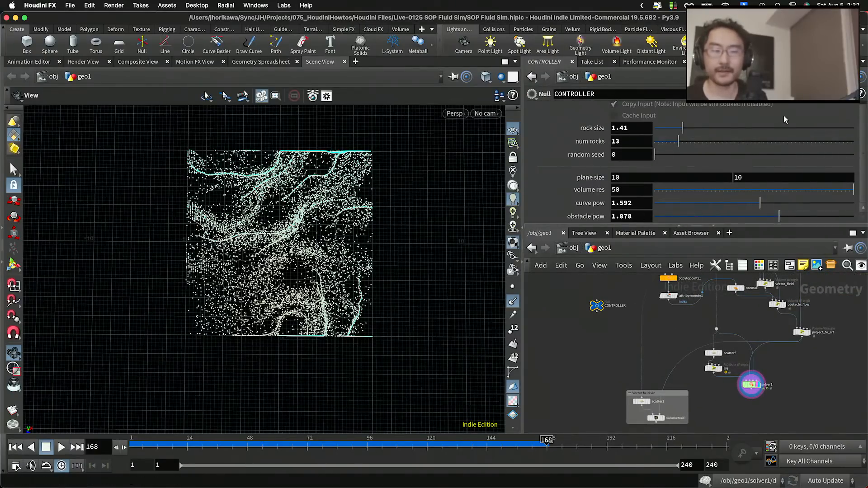
pyautogui.click(802, 96)
pyautogui.click(801, 110)
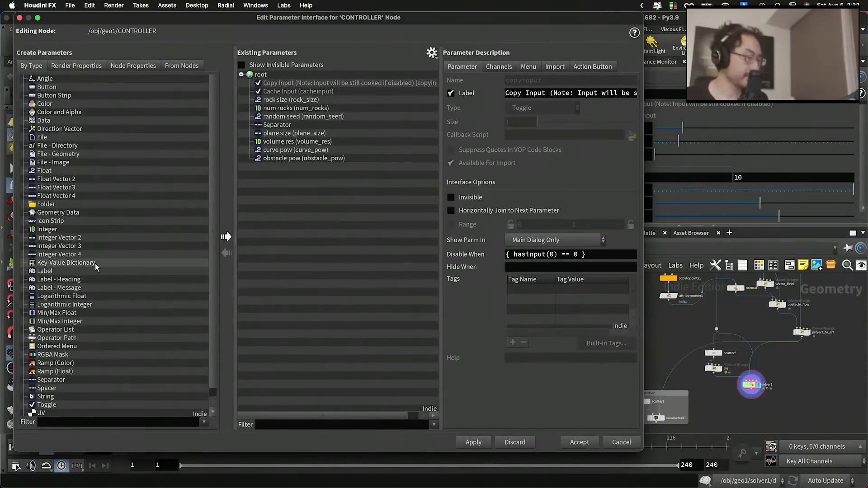
pyautogui.moveTo(50, 380); pyautogui.dragTo(350, 248)
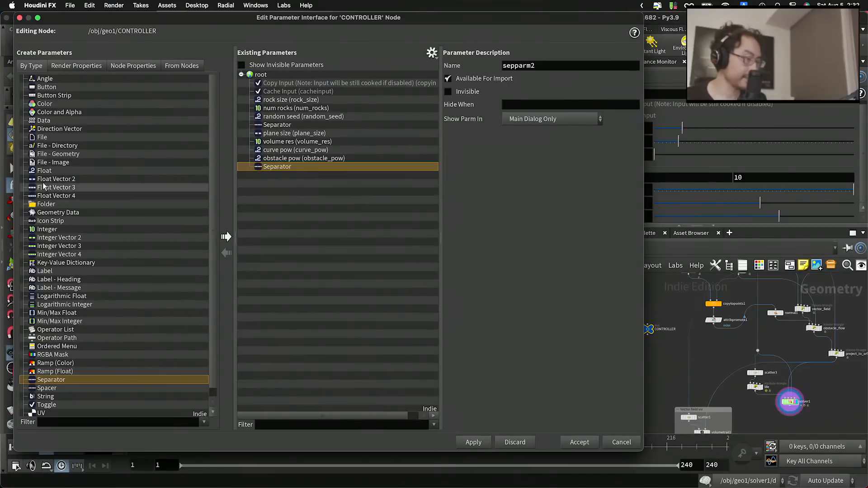
pyautogui.moveTo(47, 229); pyautogui.dragTo(335, 236)
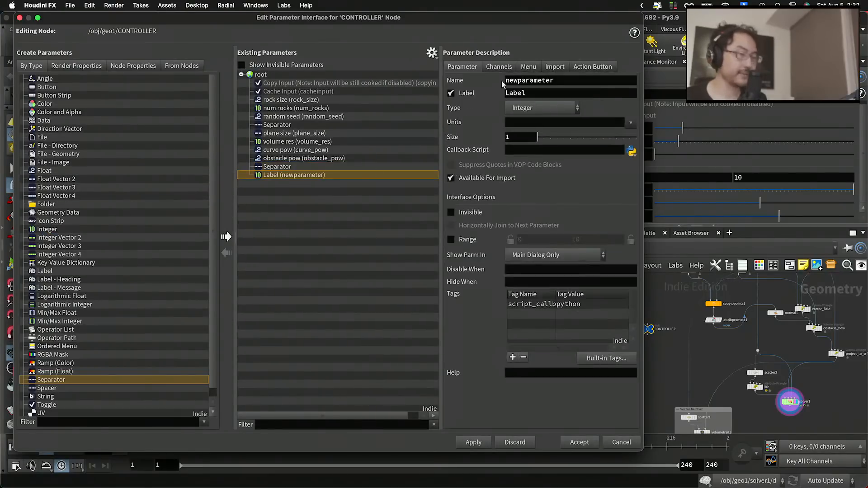
# Name the new integer parameter max_particle_num and label it "max particle num".
pyautogui.doubleClick(573, 80)
pyautogui.write('max_particle_num')
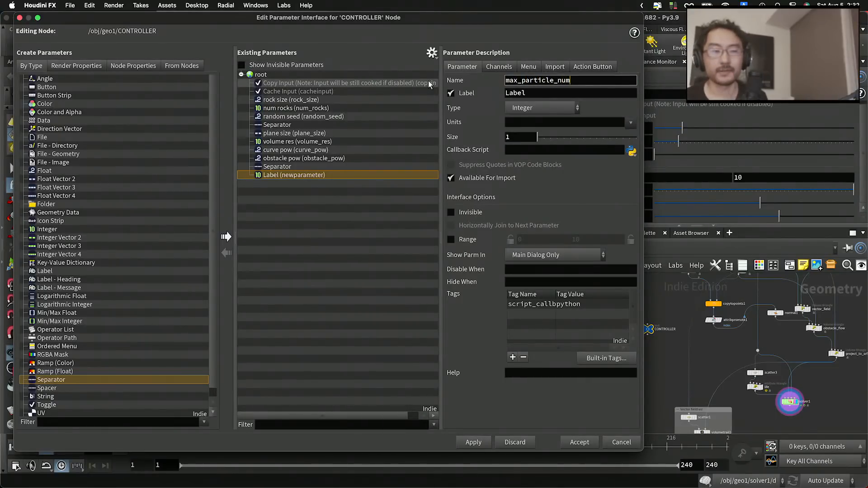
pyautogui.press('Tab')
pyautogui.write('max ')
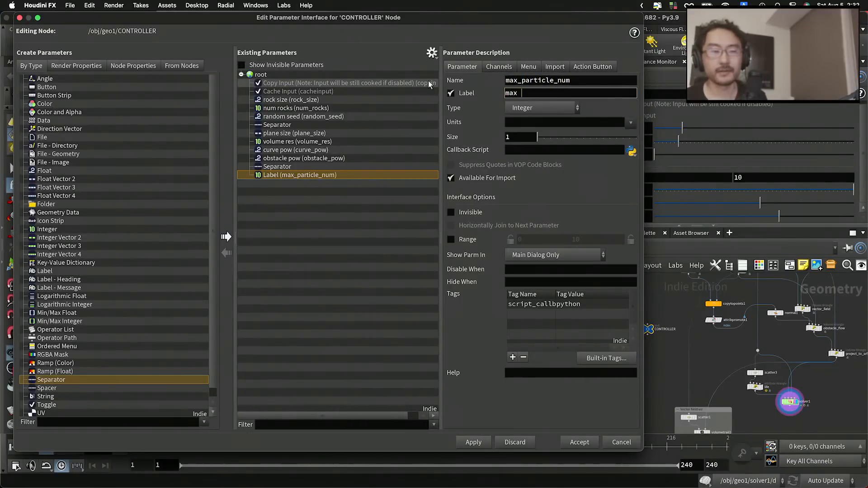
pyautogui.write('particle num')
pyautogui.press('Return')
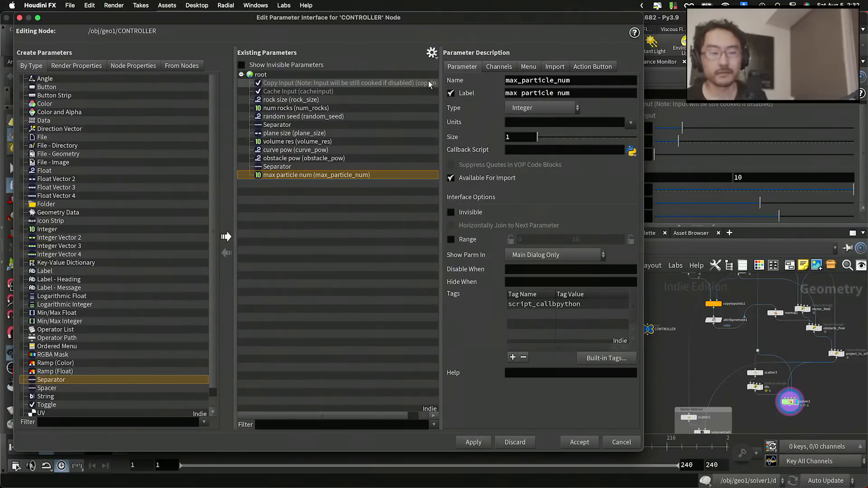
# Enable a range of 0 to 100000 for the max particle num parameter and apply the interface changes.
pyautogui.click(451, 239)
pyautogui.click(593, 240)
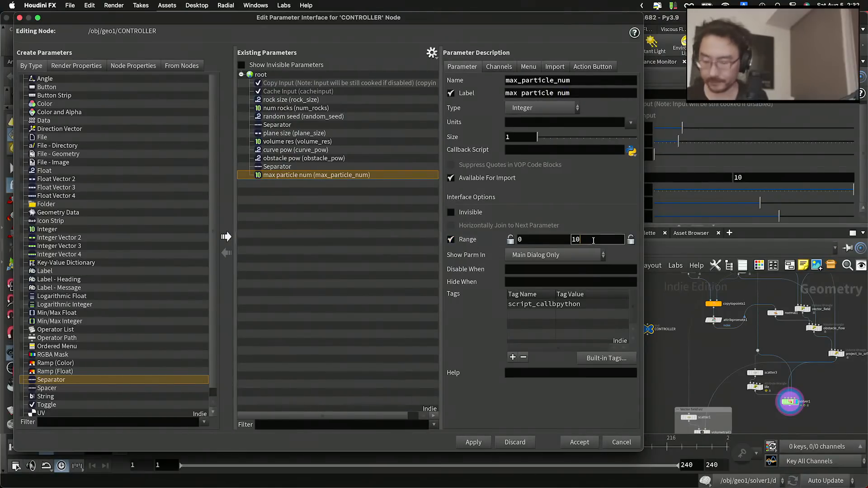
pyautogui.write('0000')
pyautogui.press('Return')
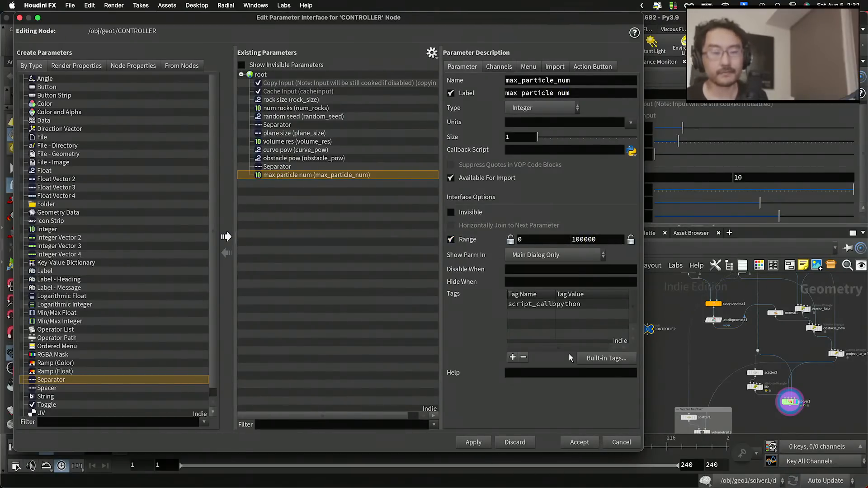
pyautogui.click(473, 443)
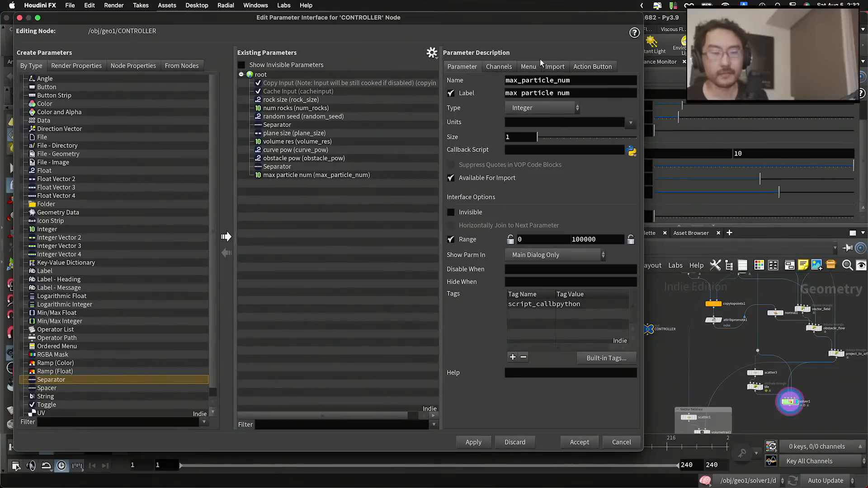
# Set the CONTROLLER's max particle num to 10000 and copy that parameter.
pyautogui.moveTo(553, 18); pyautogui.dragTo(353, 38)
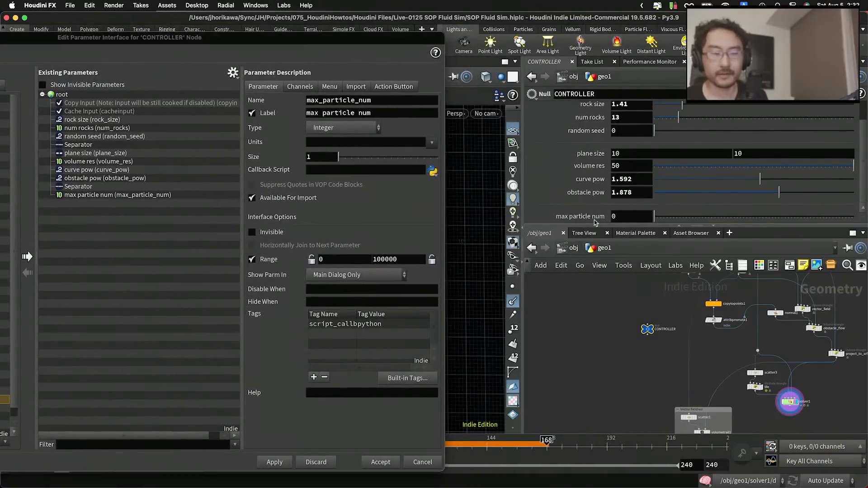
pyautogui.click(613, 216)
pyautogui.write('10000')
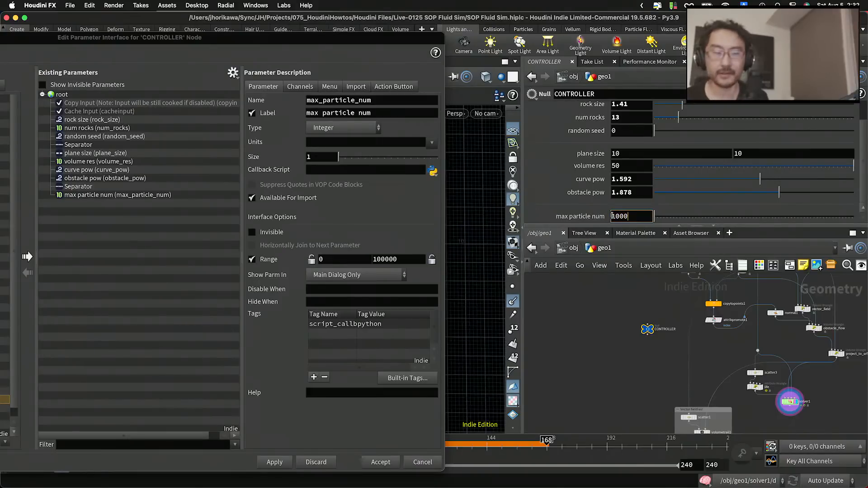
pyautogui.press('Return')
pyautogui.rightClick(642, 214)
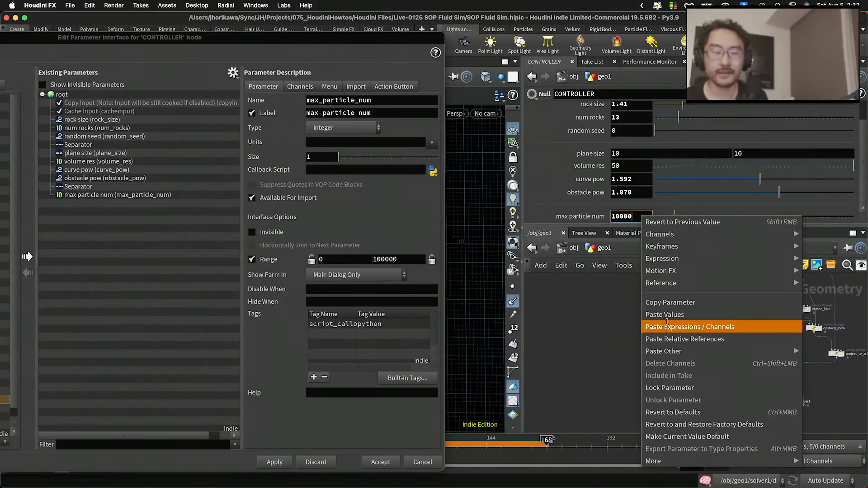
pyautogui.click(651, 301)
# Go inside the solver1 network and insert a Sort node between delete1 and OUT.
pyautogui.scroll(-2, 633, 317)
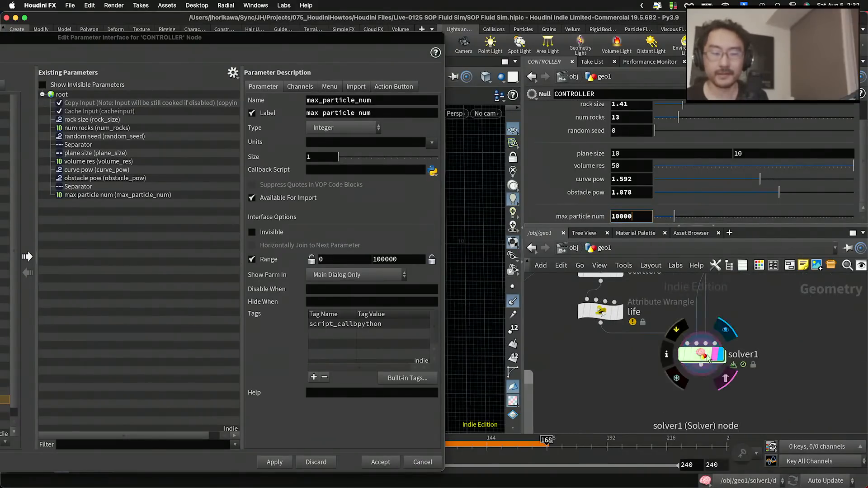
pyautogui.doubleClick(720, 359)
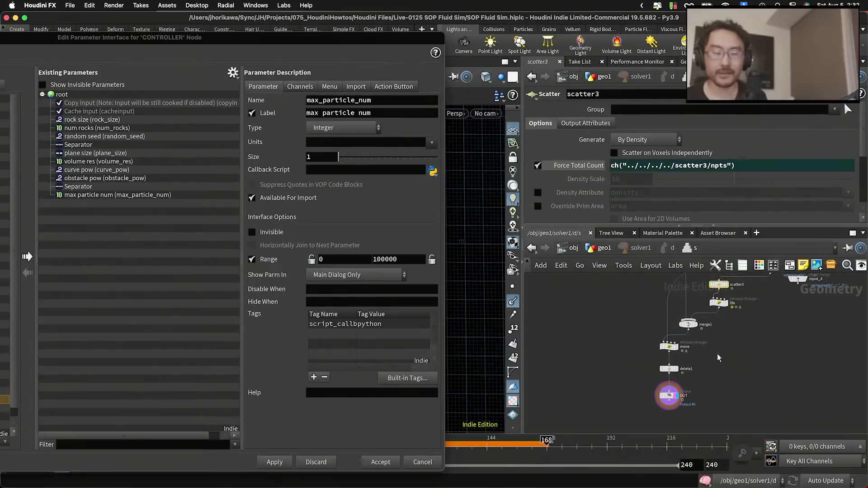
pyautogui.scroll(4, 688, 334)
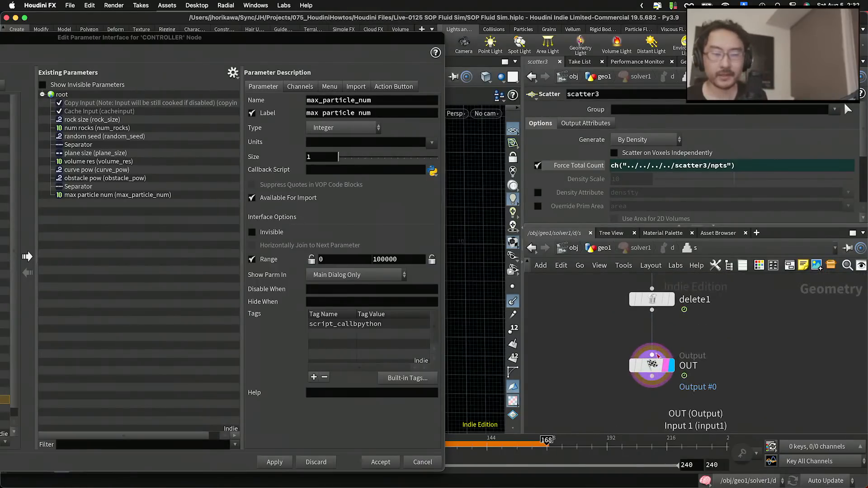
pyautogui.press('l')
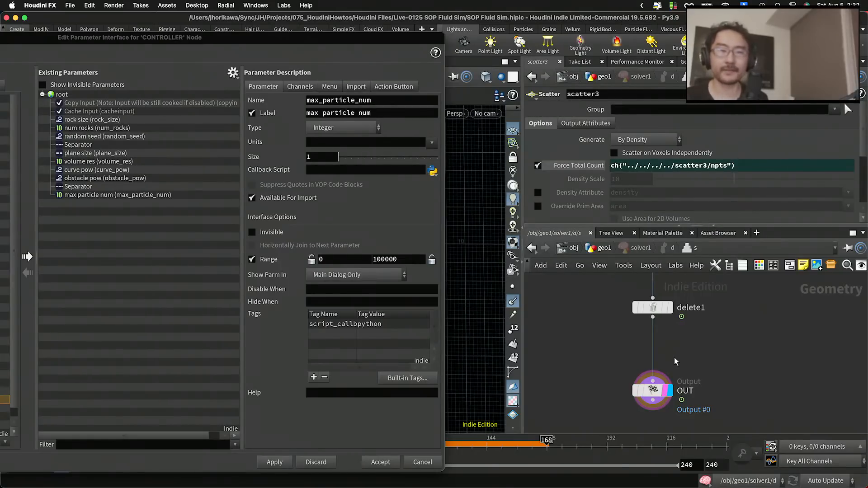
pyautogui.press('Tab')
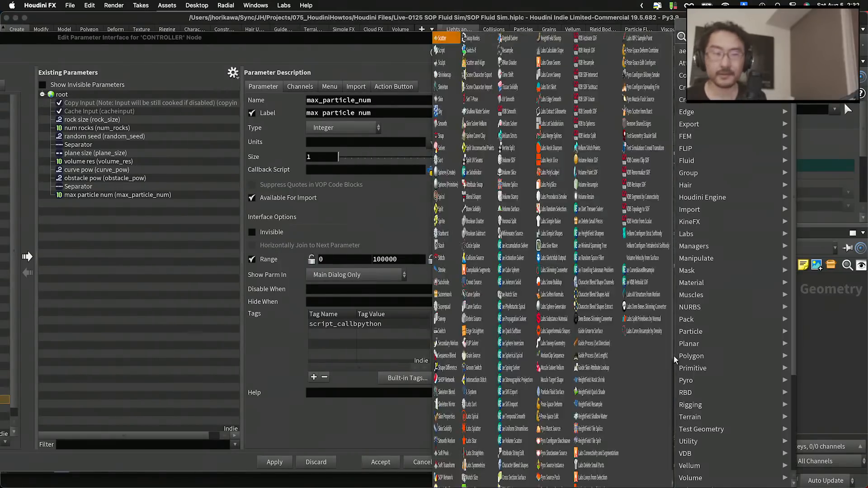
pyautogui.press('Return')
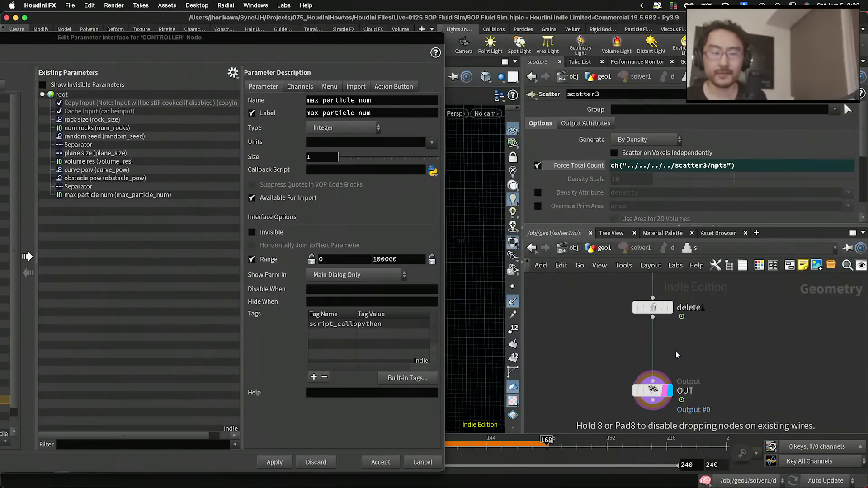
pyautogui.click(656, 349)
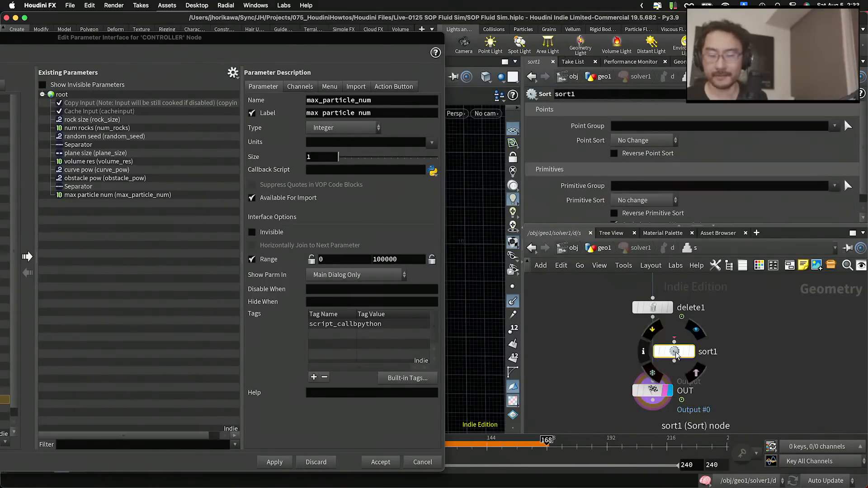
# Set sort1 to sort points by the life attribute in reverse order, and space sort1 and OUT further apart.
pyautogui.click(645, 142)
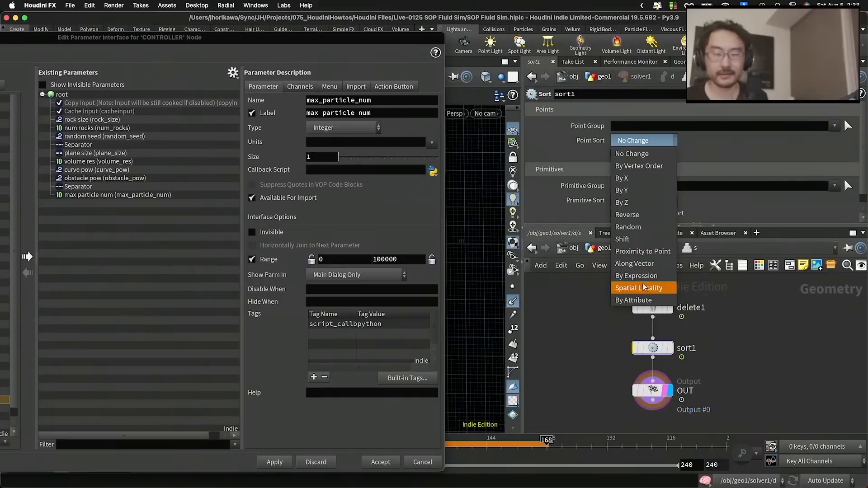
pyautogui.click(644, 300)
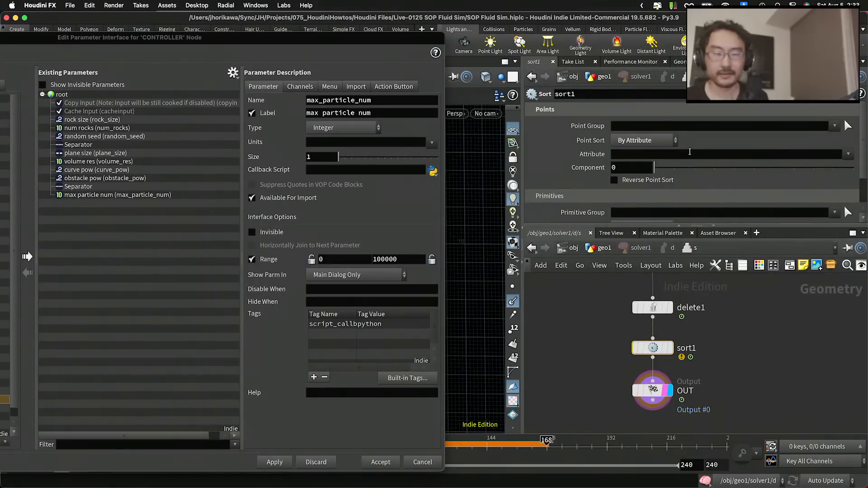
pyautogui.click(848, 154)
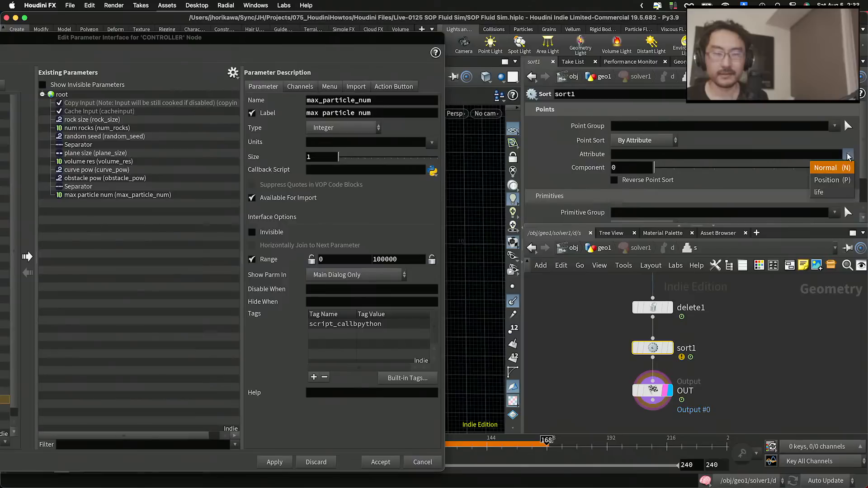
pyautogui.click(828, 189)
pyautogui.click(667, 180)
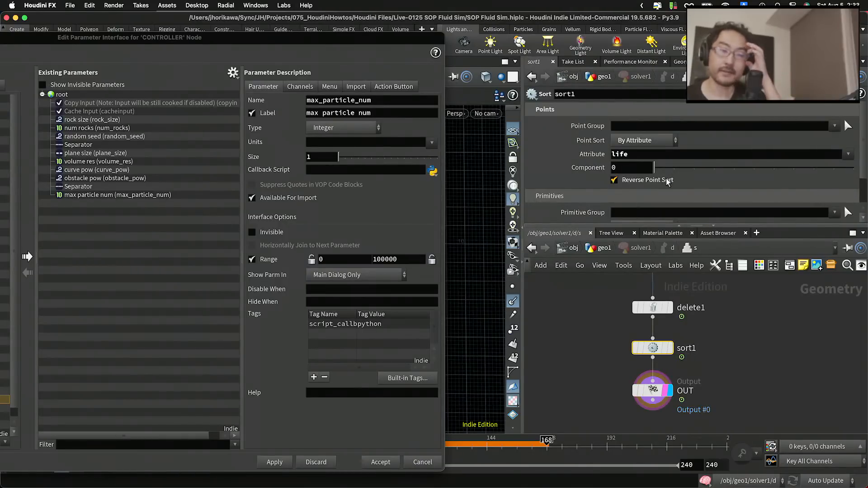
pyautogui.moveTo(653, 389); pyautogui.dragTo(654, 421)
pyautogui.moveTo(668, 348); pyautogui.dragTo(665, 321)
pyautogui.click(614, 180)
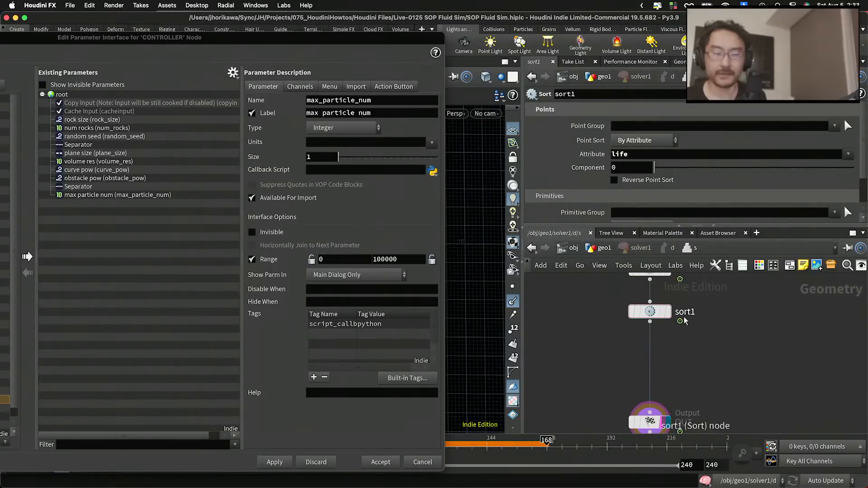
pyautogui.click(614, 181)
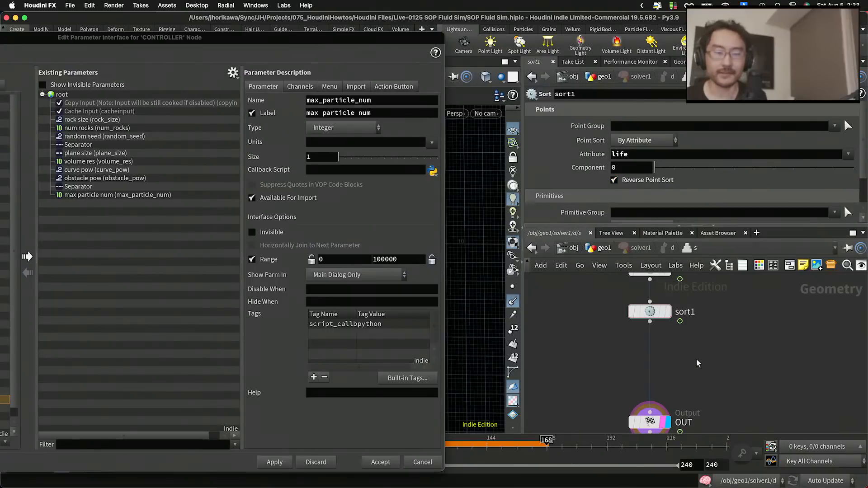
# Display sort1 and examine the order of the points' life values in the geometry spreadsheet.
pyautogui.click(668, 310)
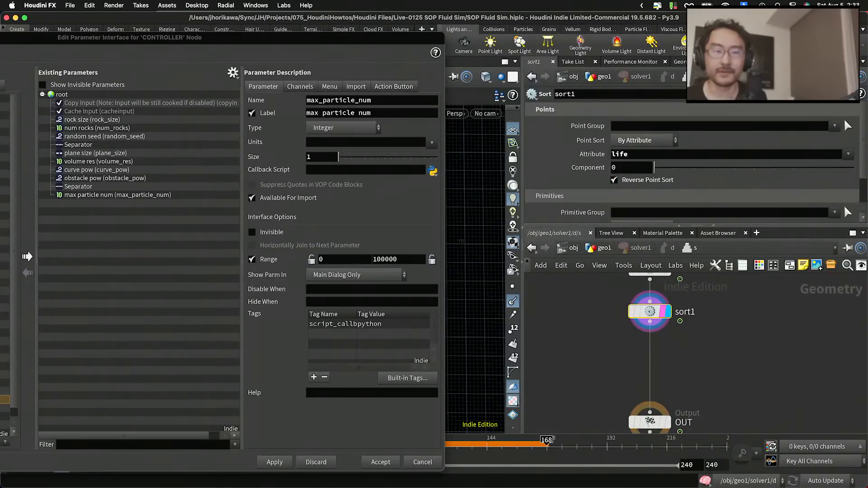
pyautogui.click(679, 61)
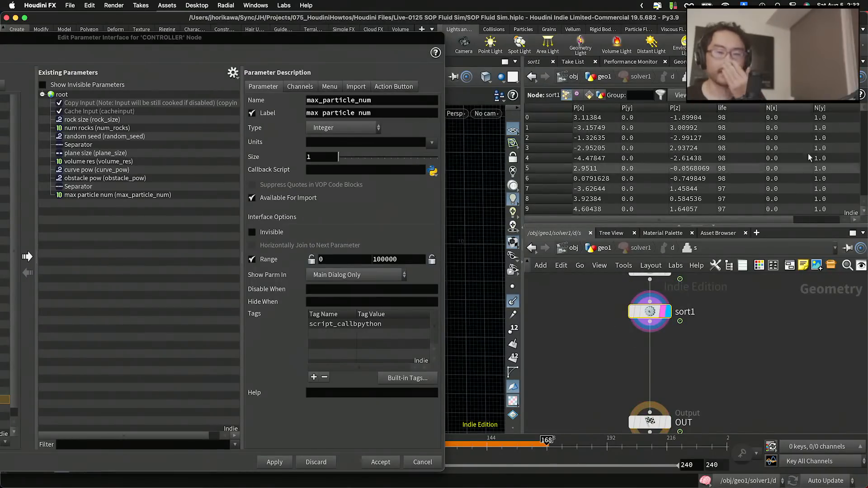
pyautogui.scroll(-20, 859, 136)
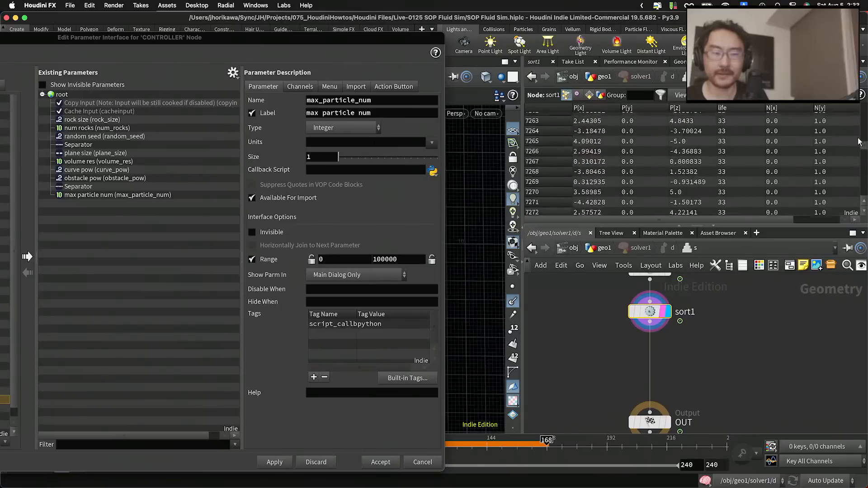
pyautogui.scroll(20, 859, 142)
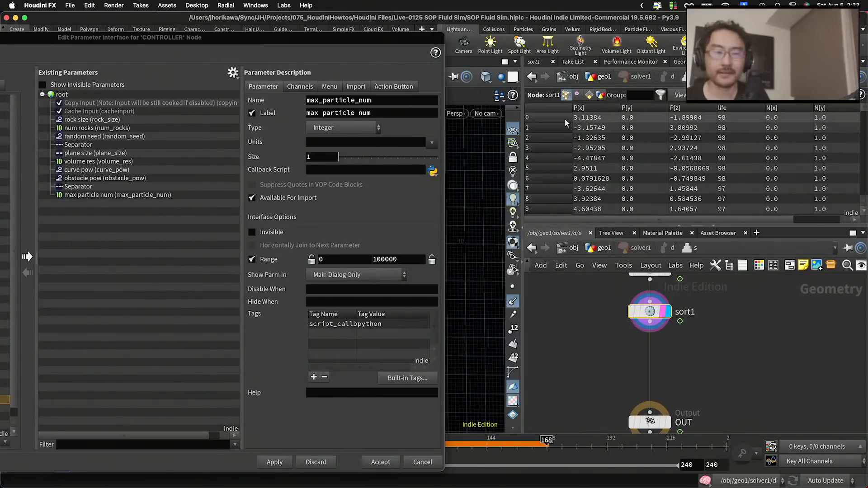
pyautogui.scroll(-8, 862, 129)
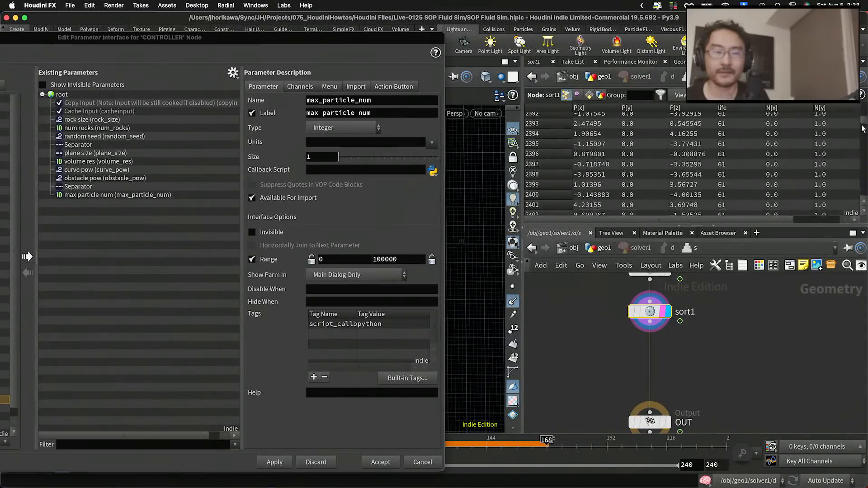
pyautogui.moveTo(862, 129); pyautogui.dragTo(865, 189)
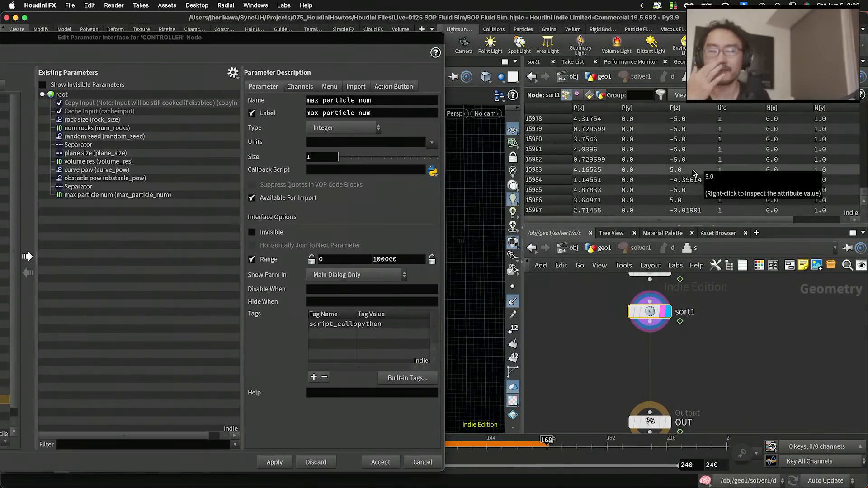
# Insert a Delete node between sort1 and OUT.
pyautogui.press('Tab')
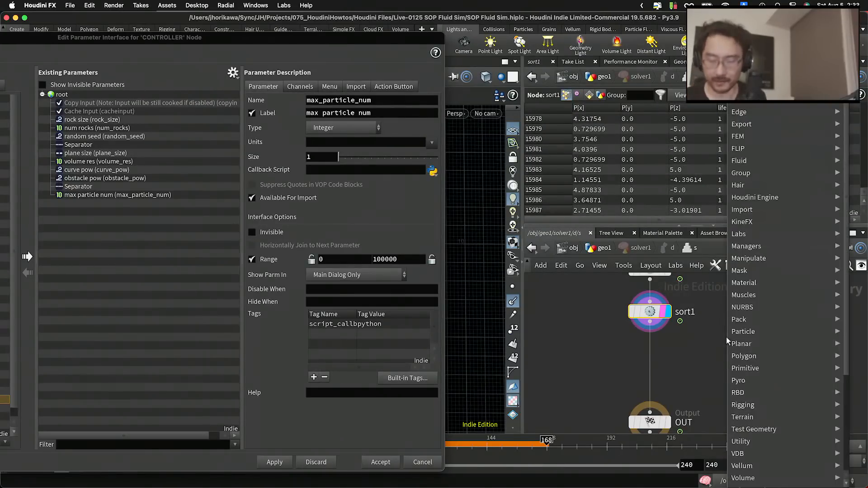
pyautogui.press('Return')
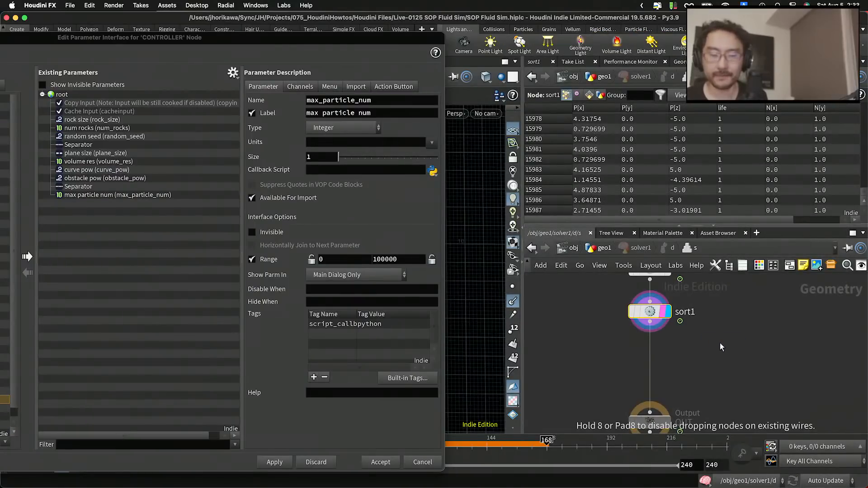
pyautogui.click(673, 351)
pyautogui.moveTo(673, 352); pyautogui.dragTo(649, 367)
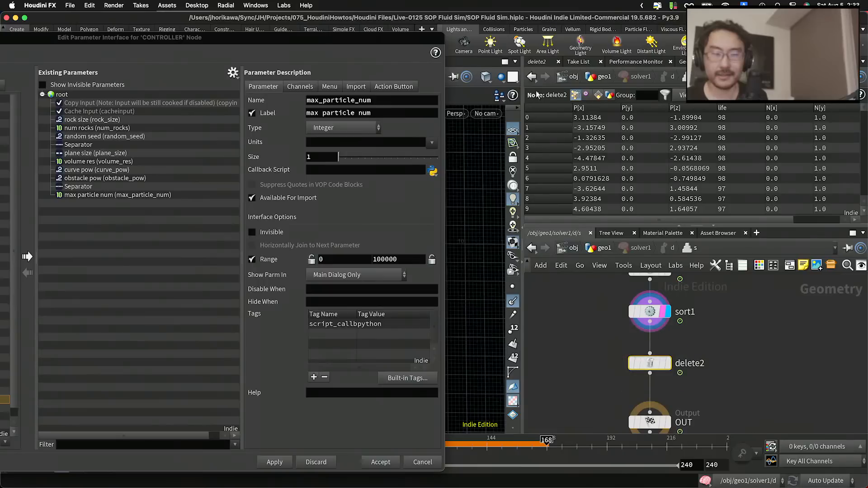
# Start delete2's Group pattern with 0- and accept the edits to the CONTROLLER's parameter interface.
pyautogui.click(537, 62)
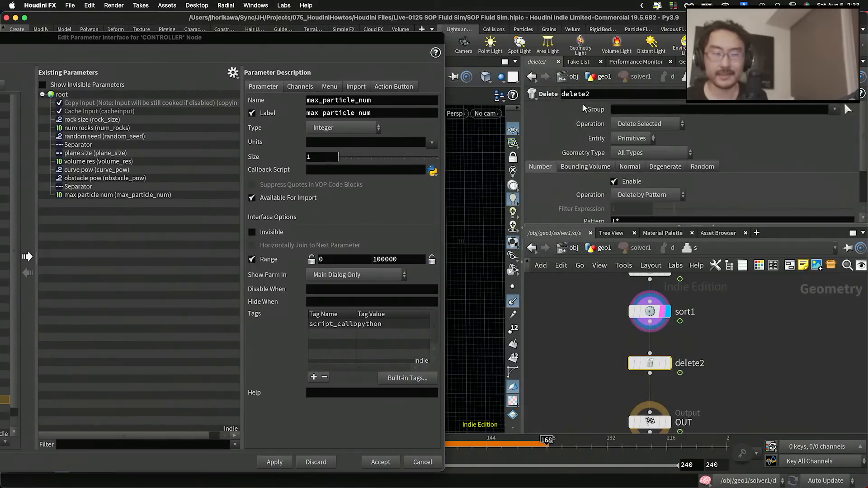
pyautogui.click(629, 109)
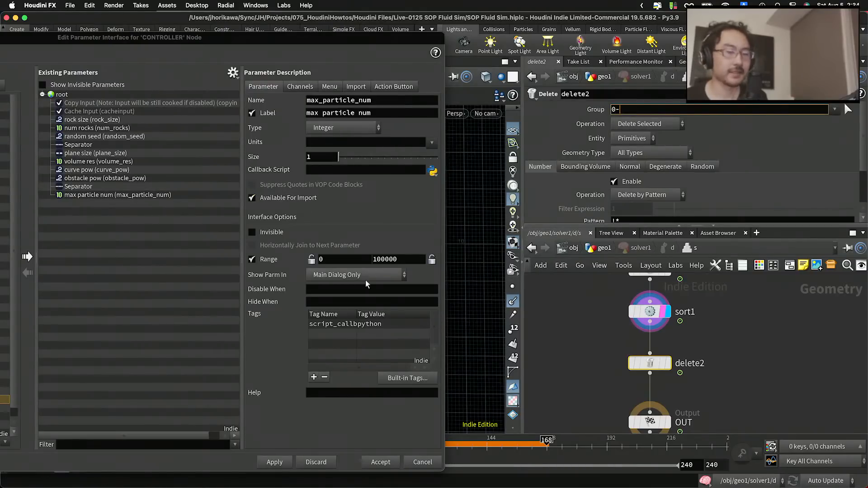
pyautogui.click(380, 462)
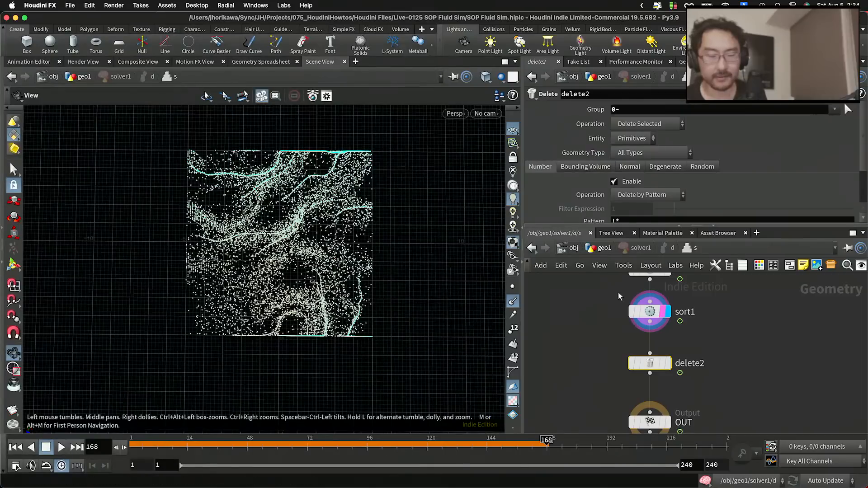
# Copy the CONTROLLER's max particle num parameter and paste it as a relative reference after 0- in delete2's Group inside solver1.
pyautogui.press('u')
pyautogui.scroll(-6, 672, 383)
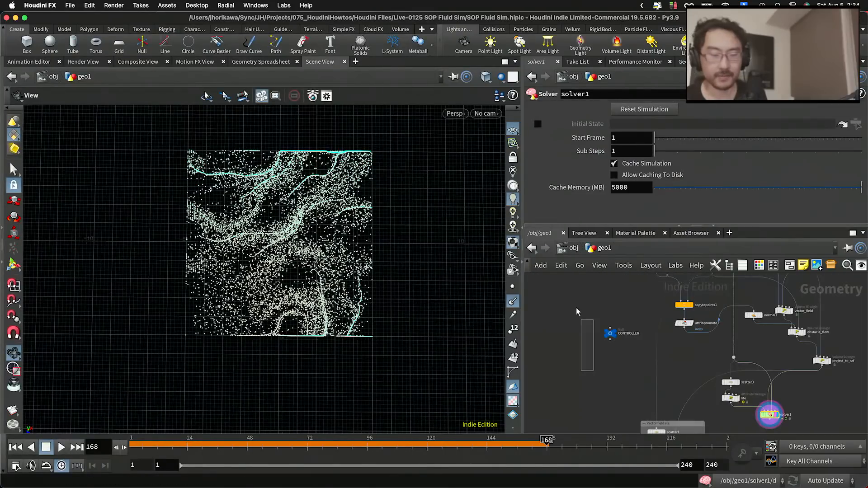
pyautogui.click(610, 334)
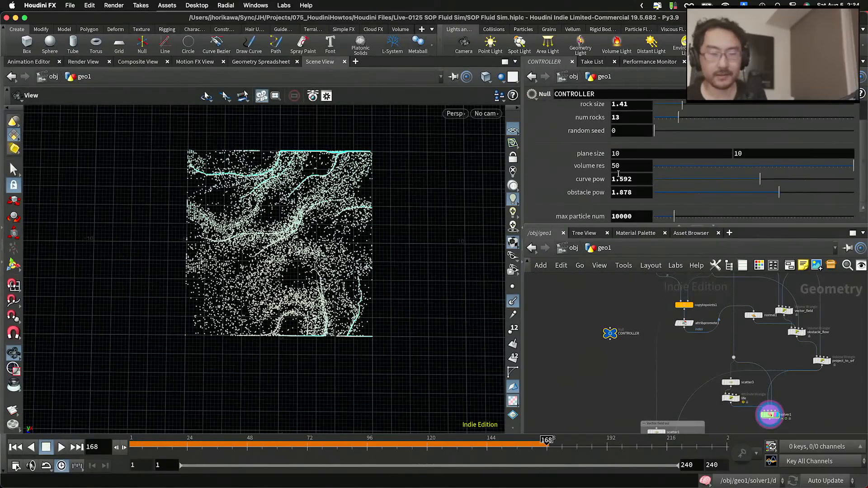
pyautogui.rightClick(634, 216)
pyautogui.click(645, 301)
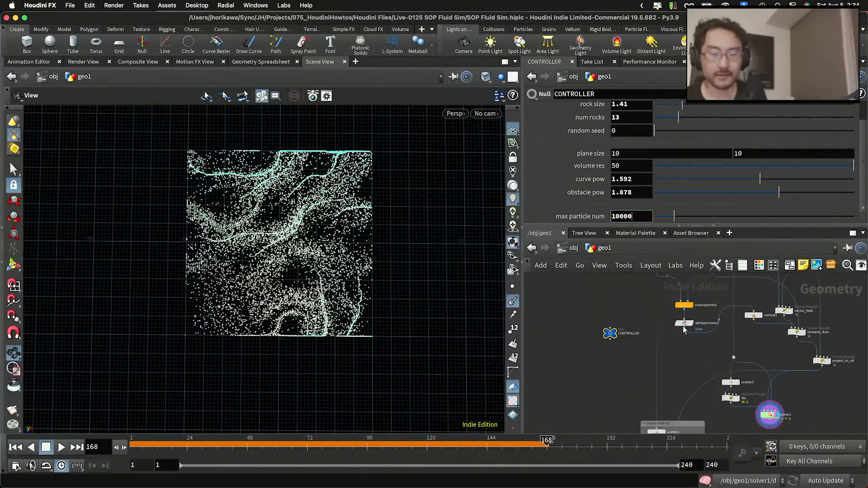
pyautogui.doubleClick(770, 415)
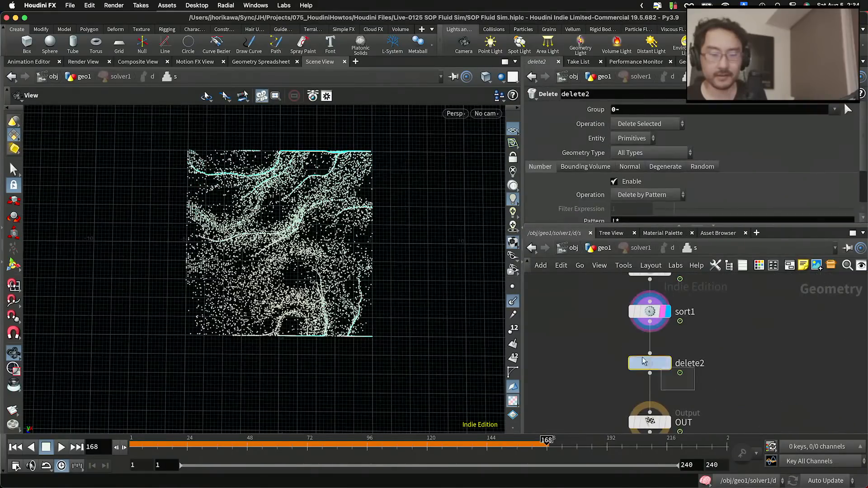
pyautogui.click(651, 109)
pyautogui.rightClick(651, 109)
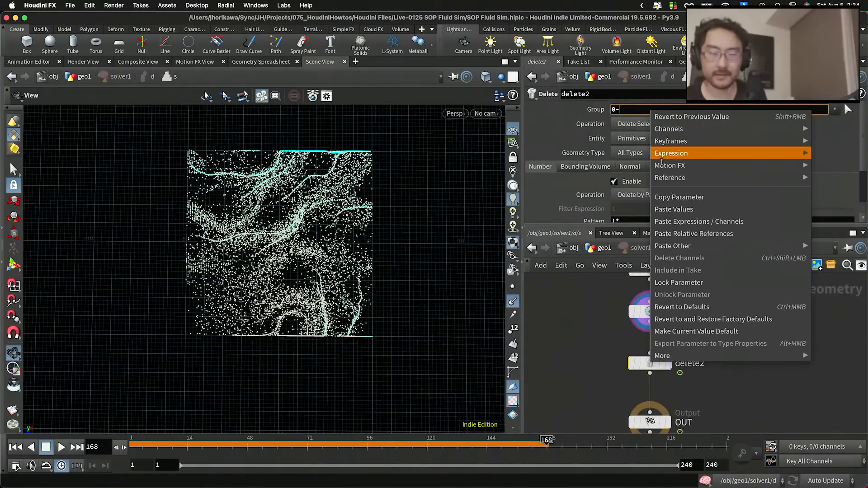
pyautogui.click(671, 232)
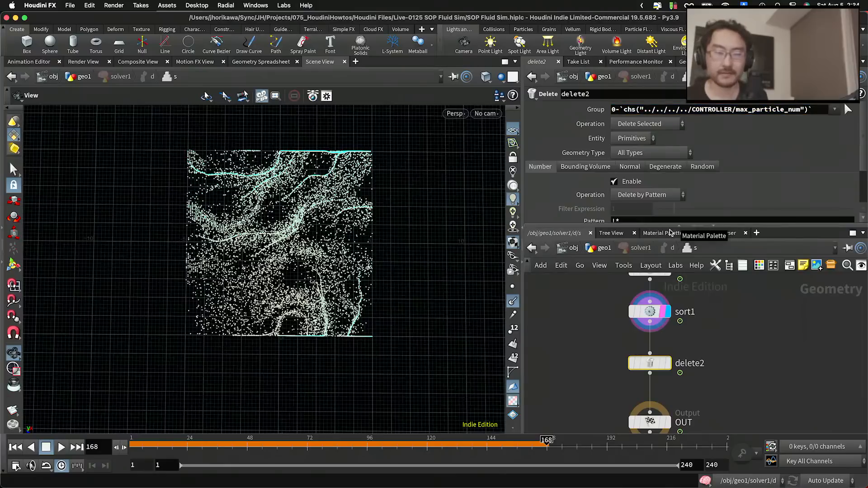
# Set delete2's operation to Delete Non-Selected and its entity to Points.
pyautogui.click(639, 124)
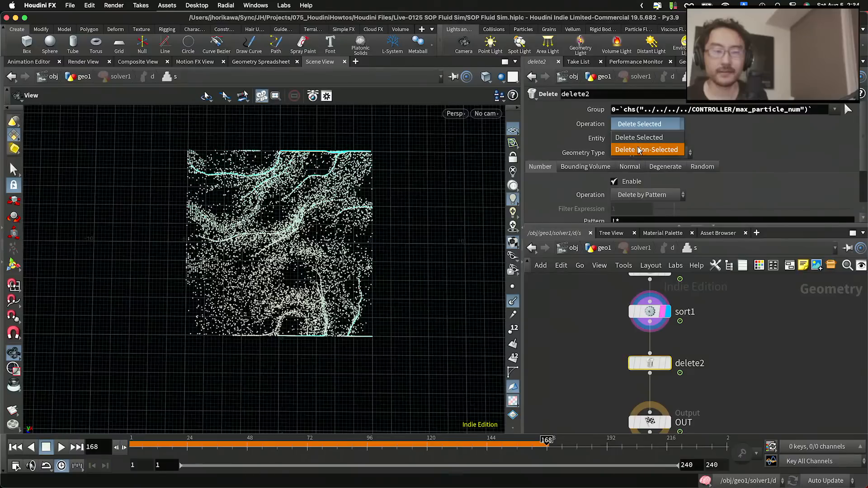
pyautogui.click(639, 150)
pyautogui.click(636, 139)
pyautogui.click(639, 163)
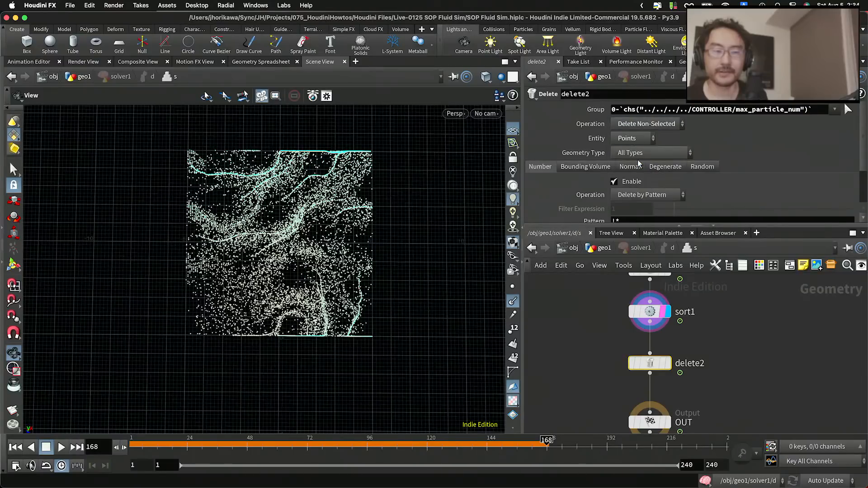
# Display delete2 and compare its point count with that of sort1.
pyautogui.click(665, 364)
pyautogui.middleClick(663, 367)
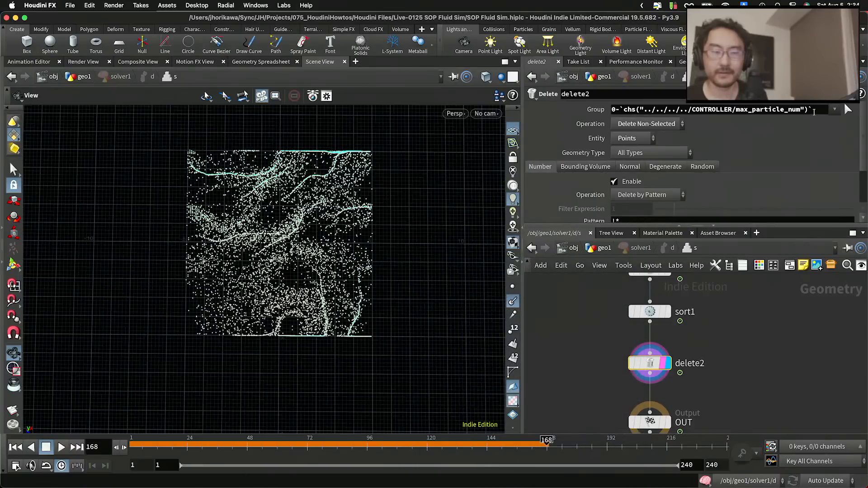
pyautogui.click(613, 110)
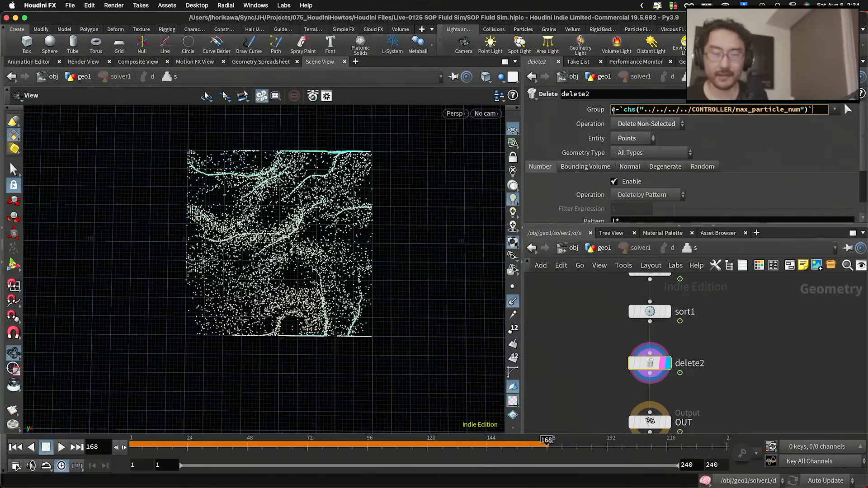
pyautogui.middleClick(650, 311)
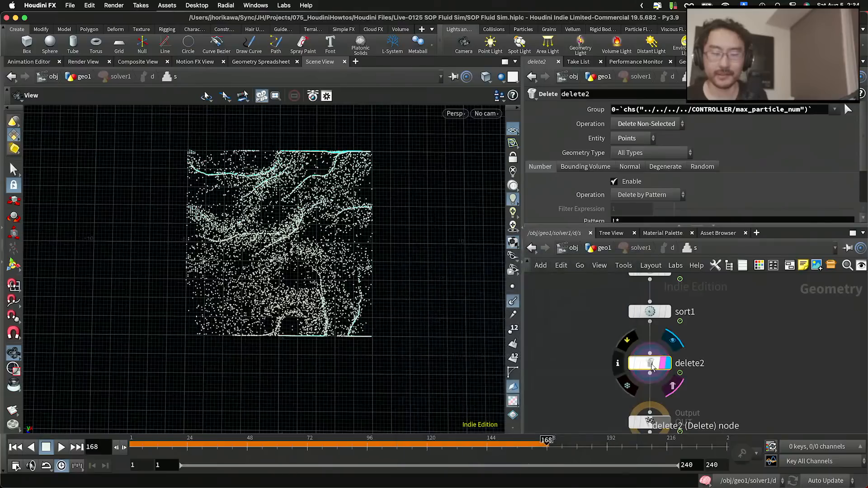
pyautogui.middleClick(651, 364)
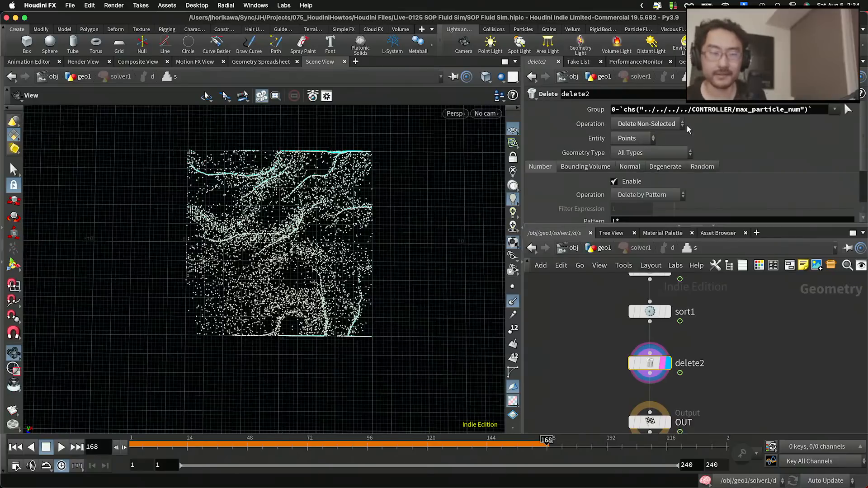
# Try to subtract 1 from the Group's upper bound in delete2 with parentheses and -1 outside the backticks, and inspect the node.
pyautogui.click(621, 110)
pyautogui.write('(')
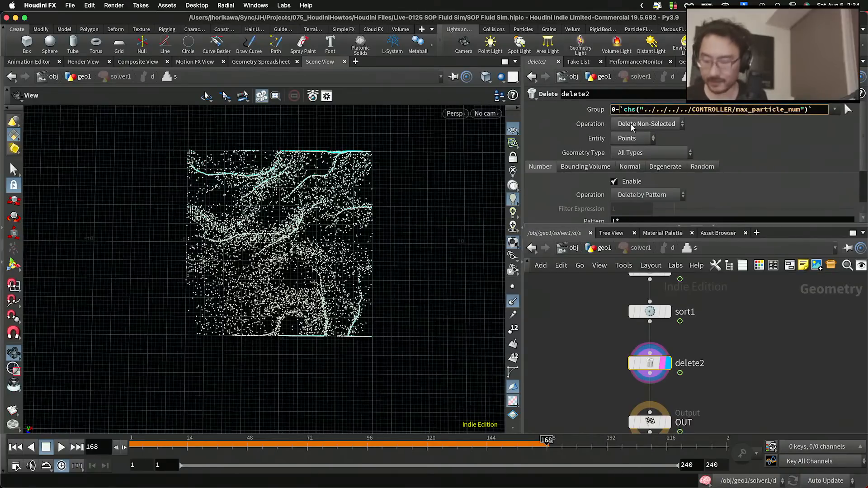
pyautogui.click(819, 111)
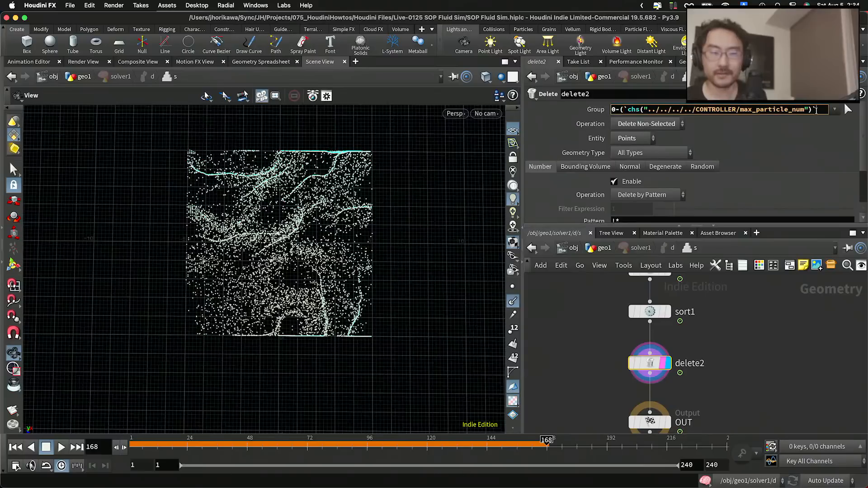
pyautogui.write('-1)')
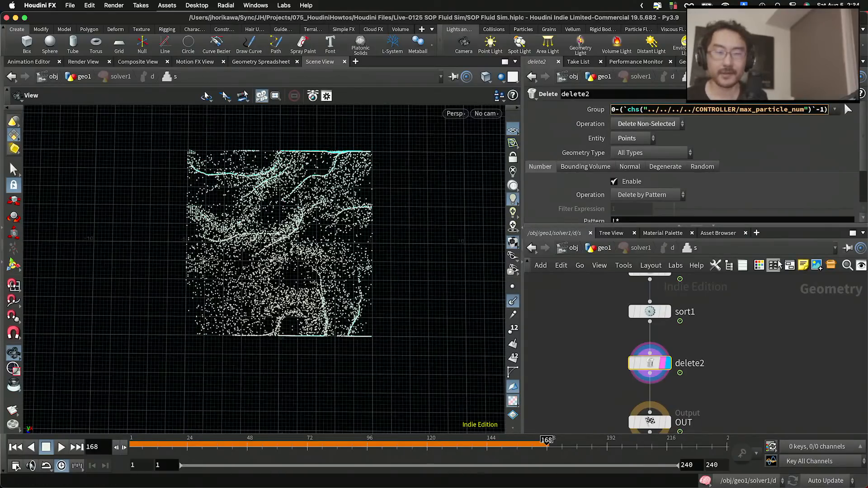
pyautogui.press('Return')
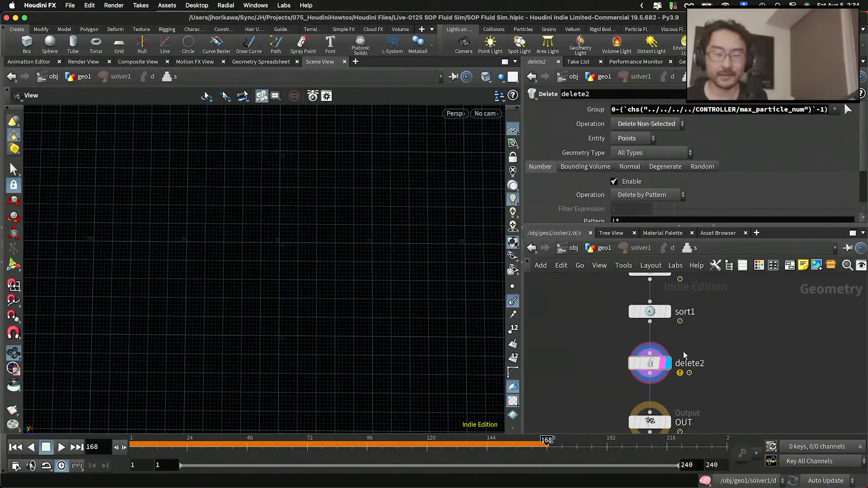
pyautogui.middleClick(656, 364)
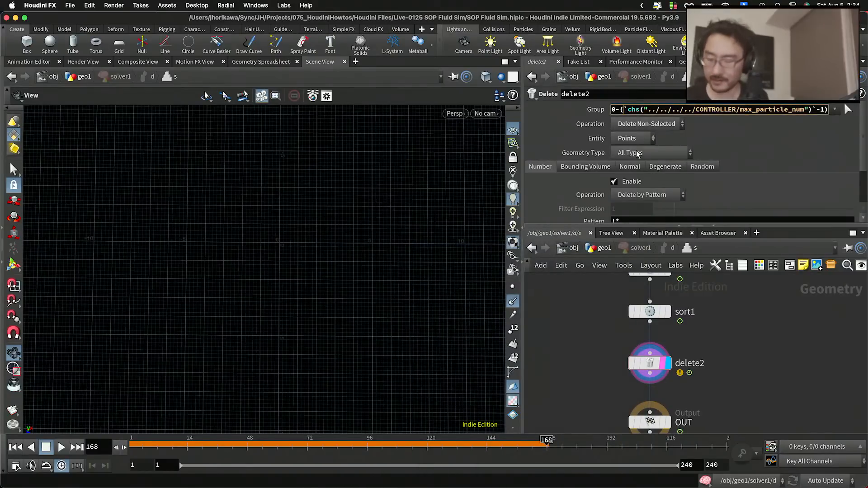
# Rewrite delete2's Group as 0-`(chs("../../../../CONTROLLER/max_particle_num")-1)`, with the subtraction inside the backticks.
pyautogui.press('BackSpace')
pyautogui.click(826, 113)
pyautogui.press('BackSpace')
pyautogui.press('BackSpace')
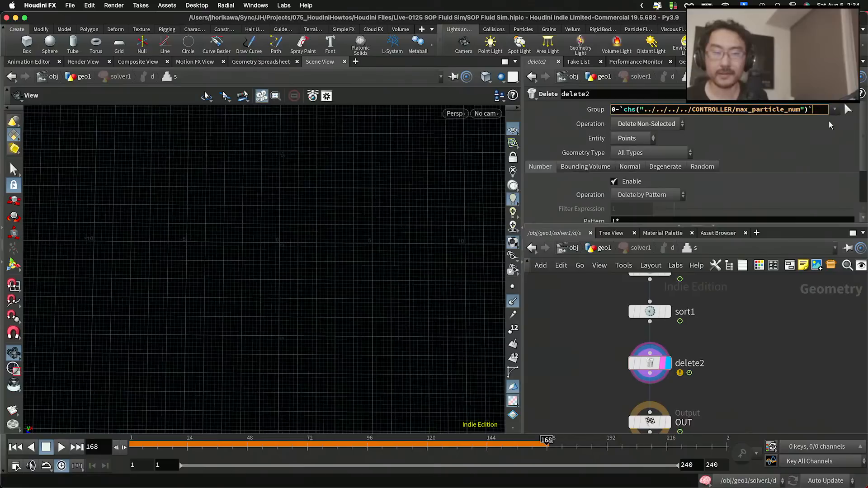
pyautogui.press('BackSpace')
pyautogui.click(623, 109)
pyautogui.write('(')
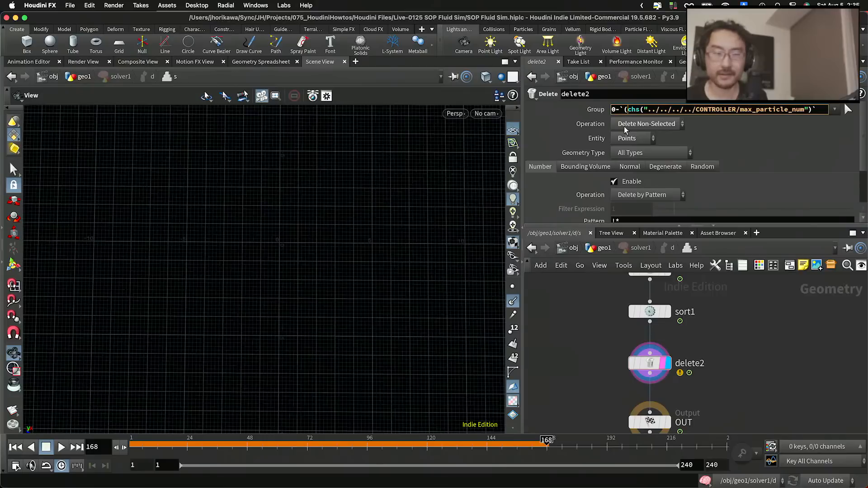
pyautogui.click(814, 110)
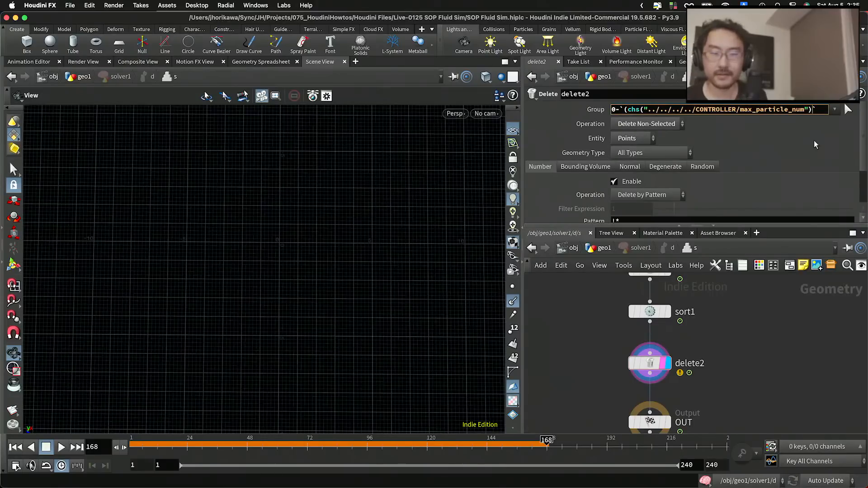
pyautogui.write(')')
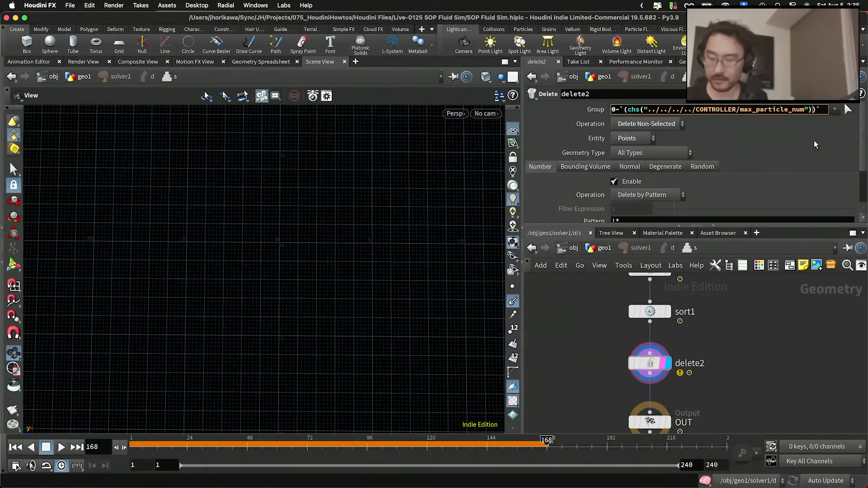
pyautogui.press('Left')
pyautogui.write('-1')
pyautogui.press('Return')
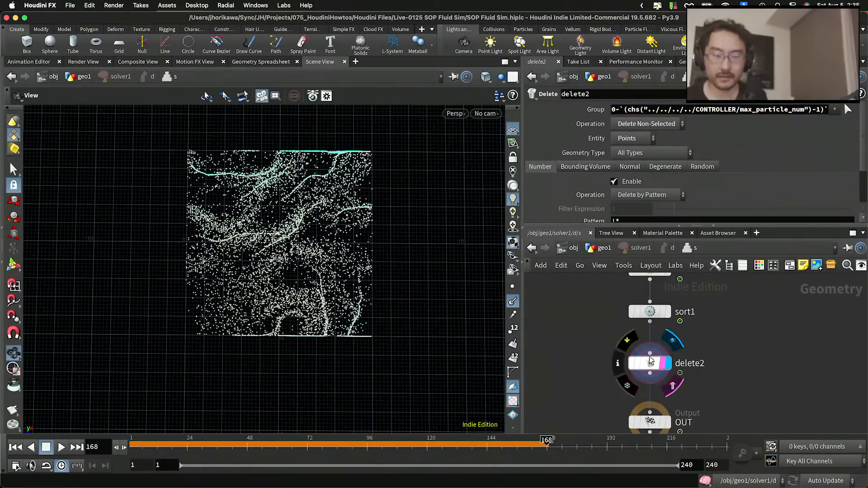
# Check delete2's point count and display the OUT node.
pyautogui.middleClick(650, 363)
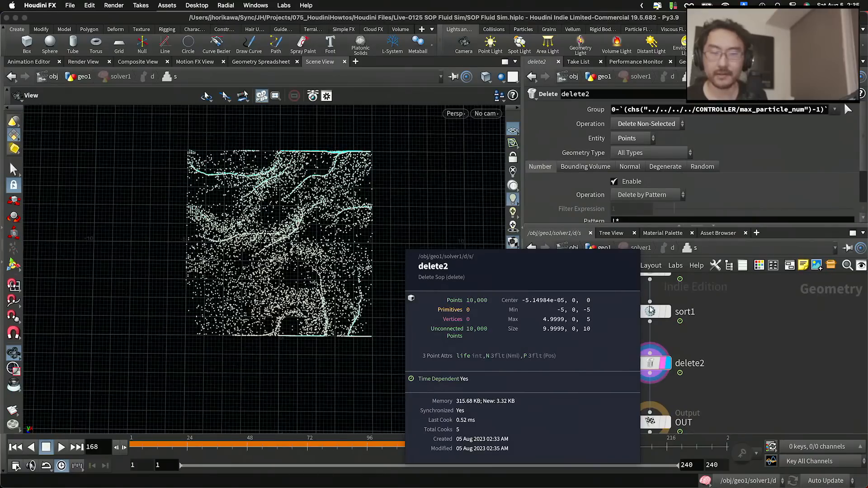
pyautogui.scroll(-3, 718, 343)
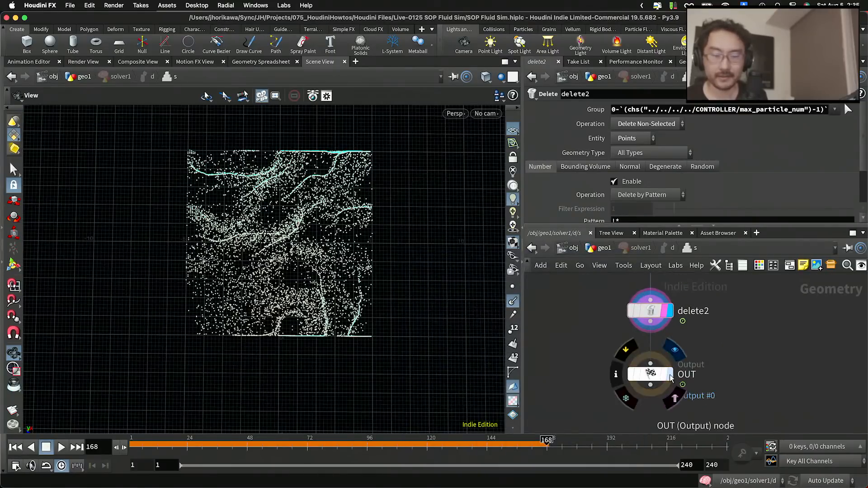
pyautogui.click(667, 376)
pyautogui.click(664, 374)
pyautogui.scroll(-1, 693, 340)
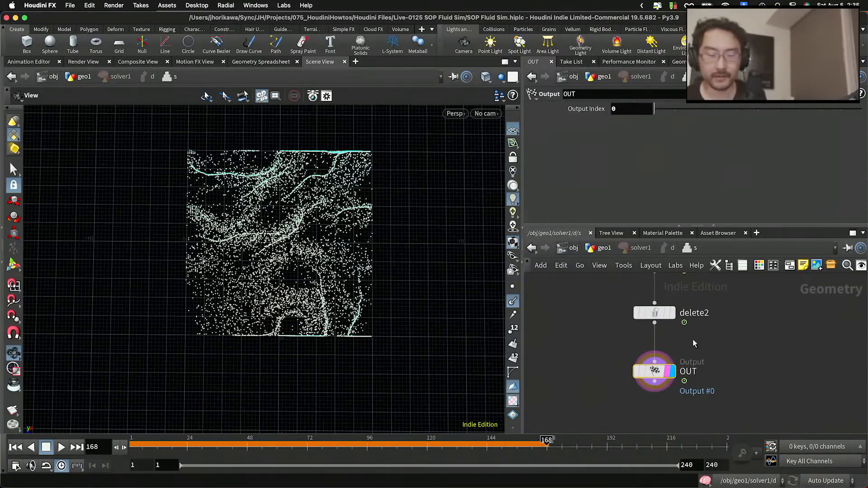
pyautogui.moveTo(693, 340); pyautogui.dragTo(686, 386, button='middle')
# Return to the geo1 network, save the scene at frame 1 and play the simulation to frame 215.
pyautogui.click(602, 252)
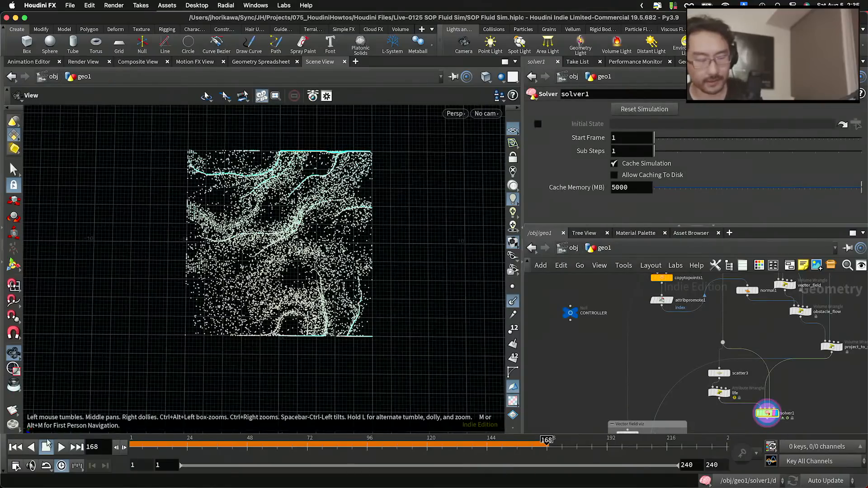
pyautogui.click(16, 447)
pyautogui.press('super+s')
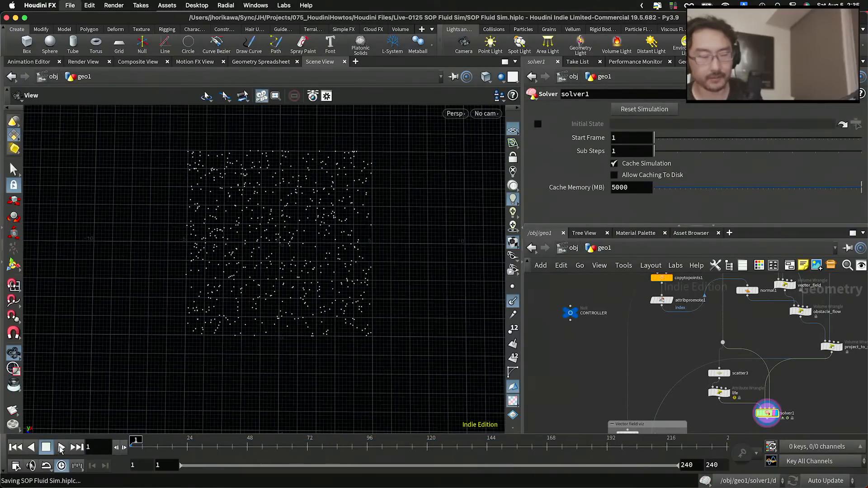
pyautogui.click(62, 447)
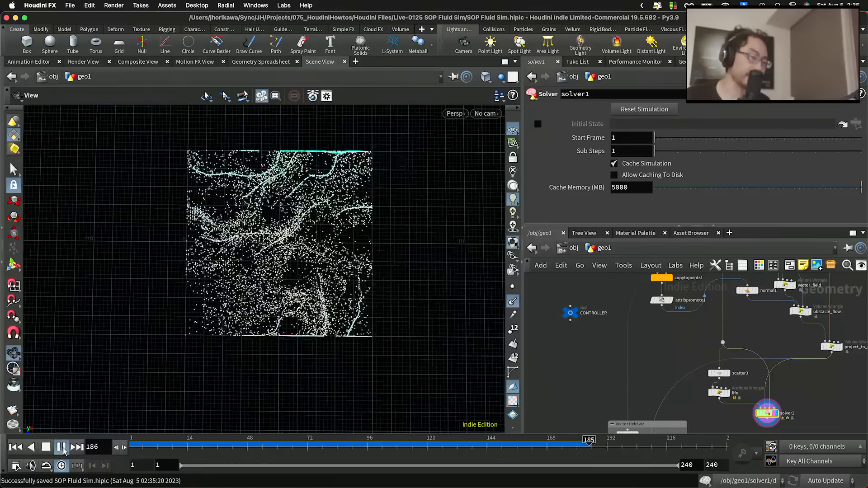
pyautogui.click(62, 447)
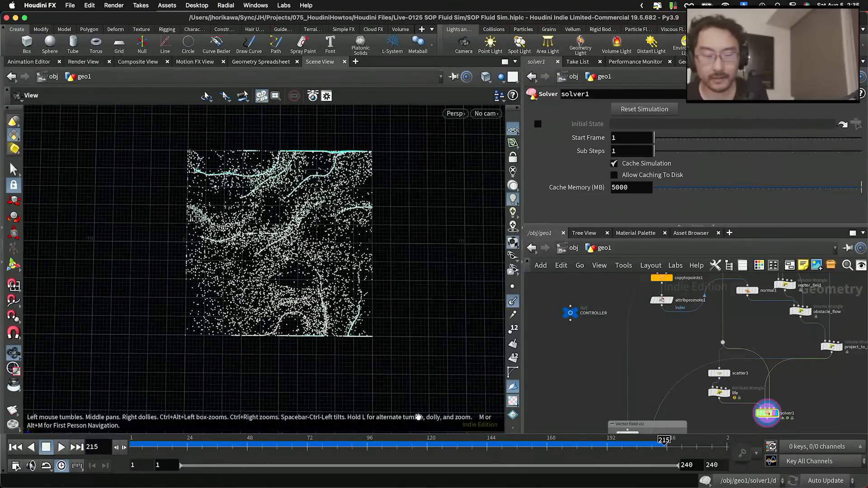
# Open the CONTROLLER node's parameter interface for editing and allow linking parameters from outside the subnet.
pyautogui.moveTo(729, 384)
pyautogui.mouseDown(button='middle')
pyautogui.moveTo(686, 383)
pyautogui.moveTo(731, 389)
pyautogui.mouseUp(button='middle')
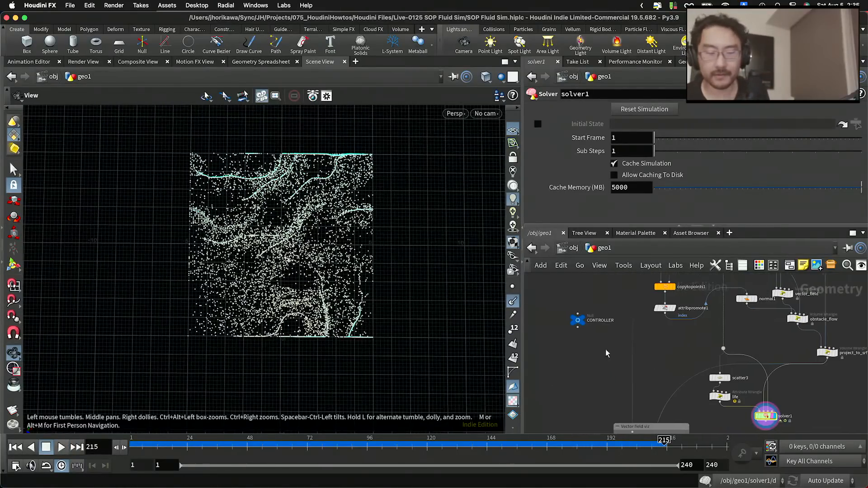
pyautogui.click(578, 320)
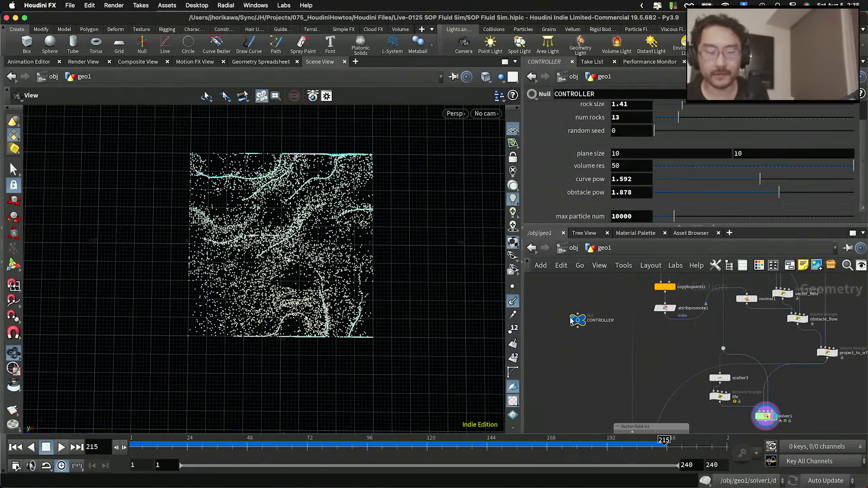
pyautogui.click(807, 95)
pyautogui.click(783, 114)
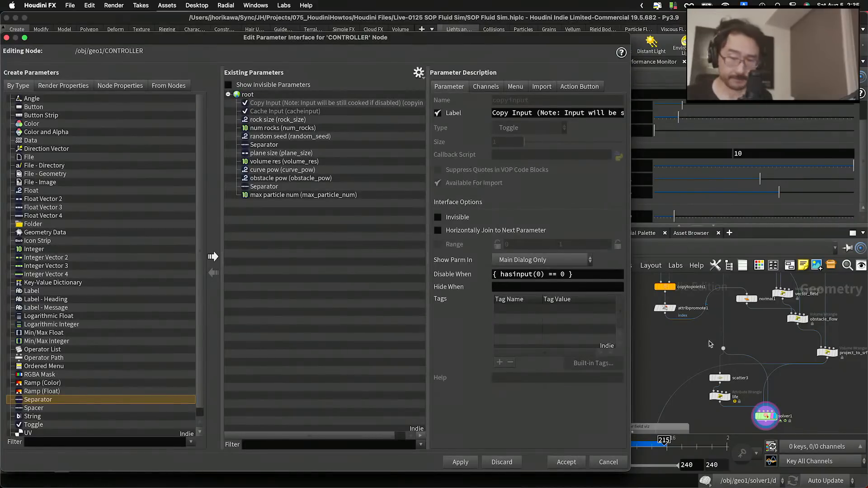
pyautogui.click(418, 72)
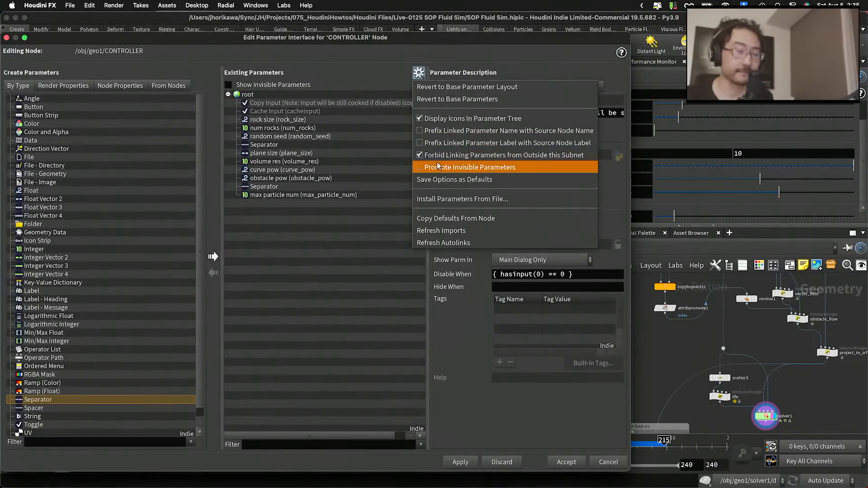
pyautogui.click(437, 166)
# Add scatter3's Force Total Count to CONTROLLER's parameters, named particle_emit_num and labelled "particle emit num".
pyautogui.scroll(2, 681, 335)
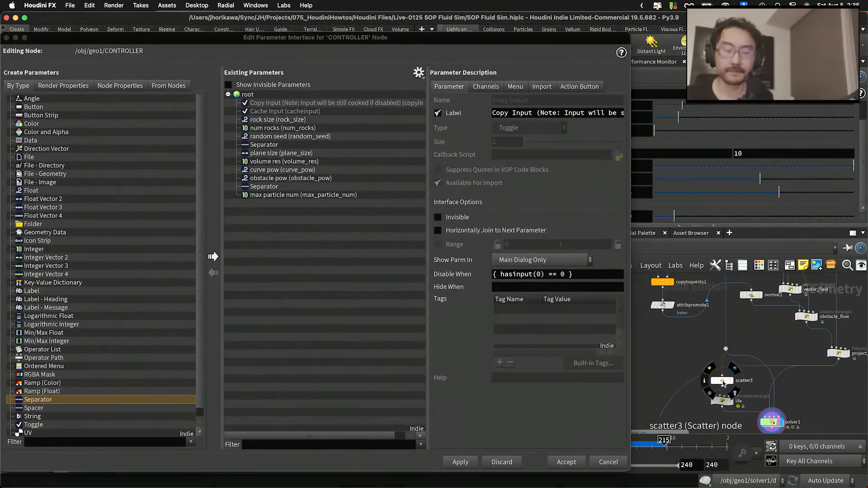
pyautogui.click(722, 381)
pyautogui.moveTo(585, 38); pyautogui.dragTo(470, 29)
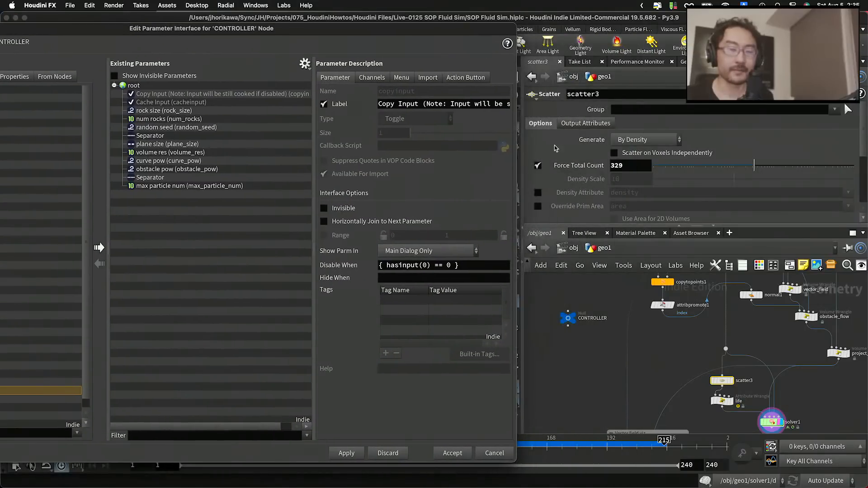
pyautogui.moveTo(572, 168); pyautogui.dragTo(178, 212)
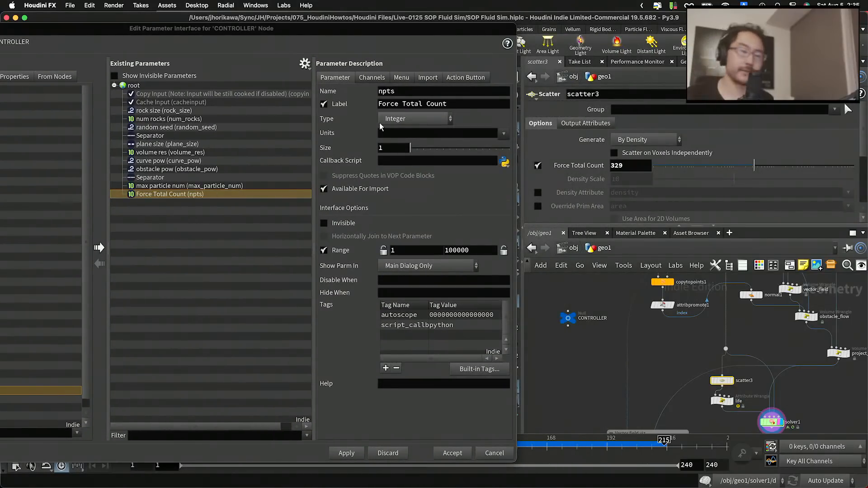
pyautogui.doubleClick(416, 93)
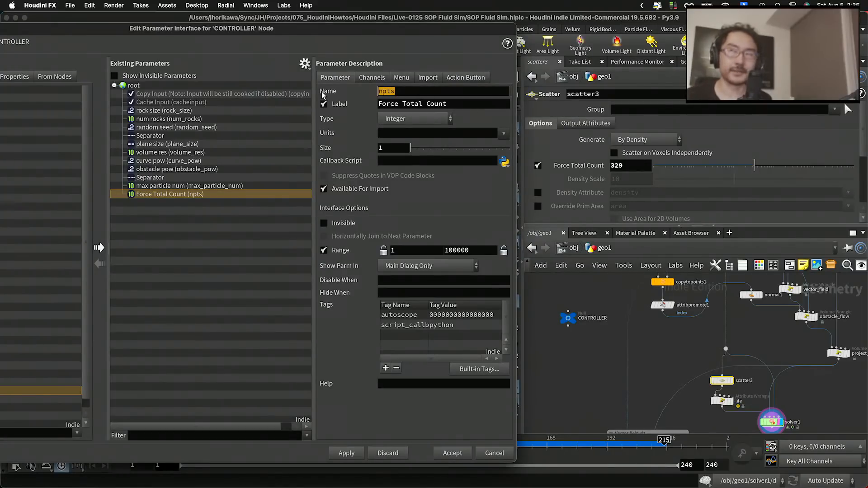
pyautogui.write('em')
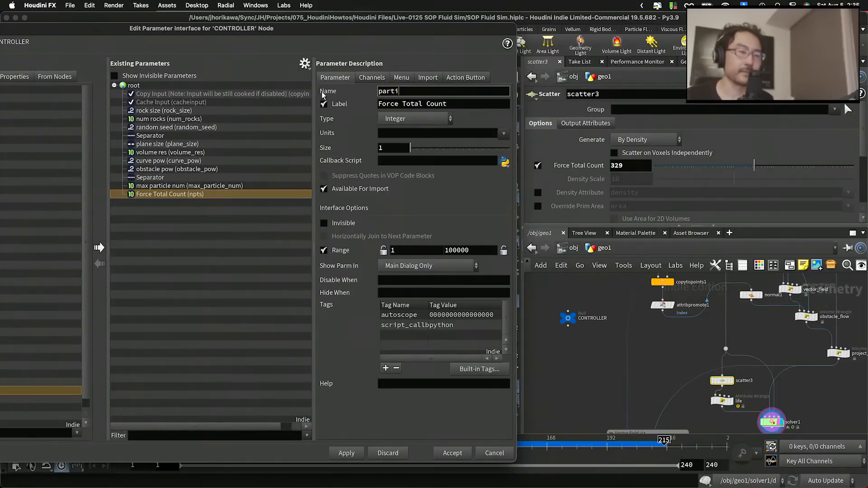
pyautogui.write('it_num')
pyautogui.press('Tab')
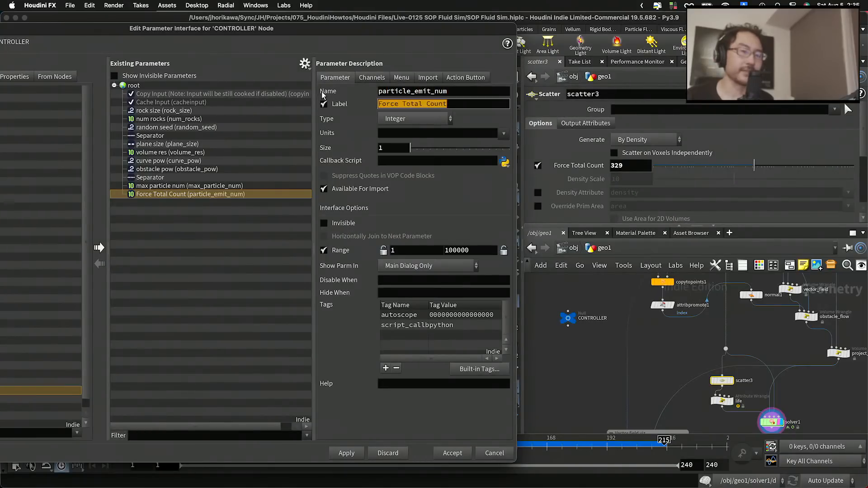
pyautogui.write('particle')
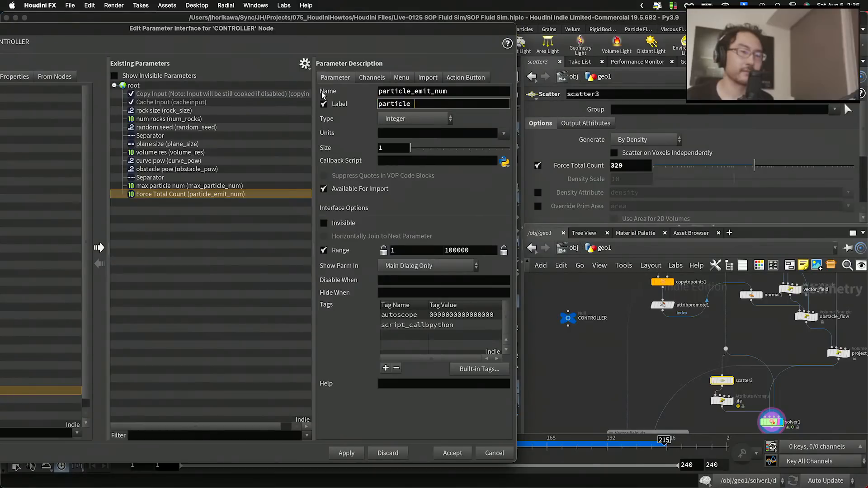
pyautogui.write(' emit num')
pyautogui.press('Return')
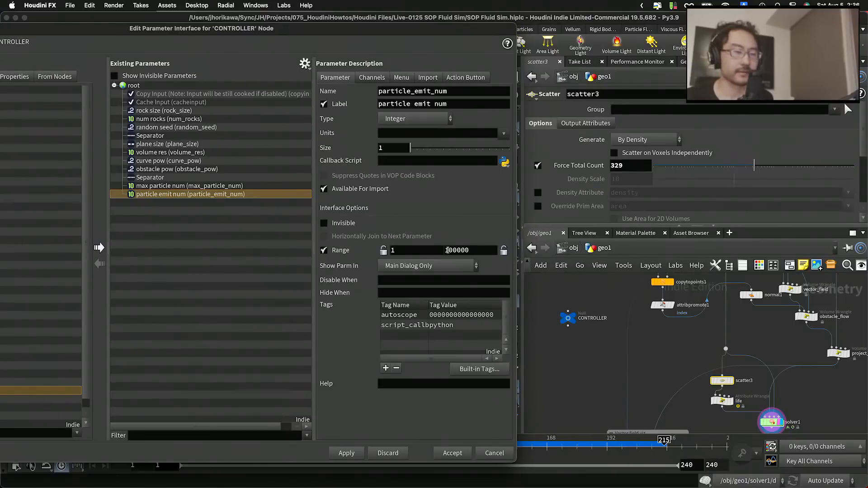
# Set the particle emit num range maximum to 1000 and apply the interface changes.
pyautogui.click(482, 250)
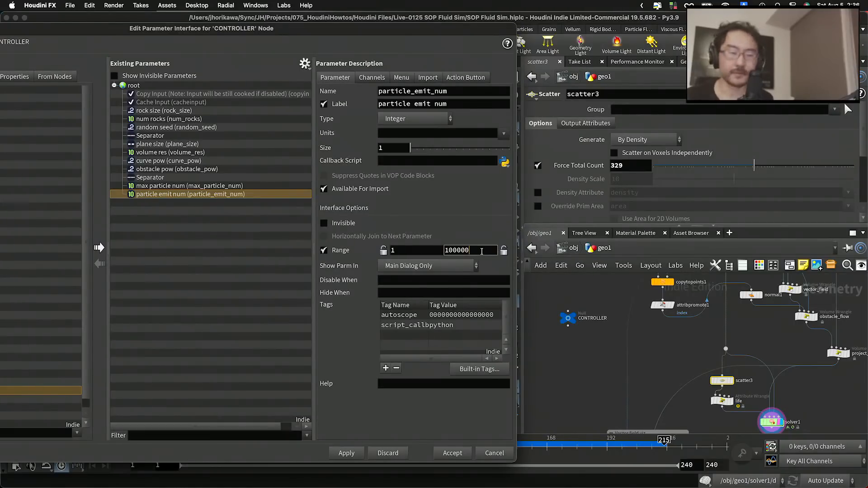
pyautogui.write('1000')
pyautogui.press('Return')
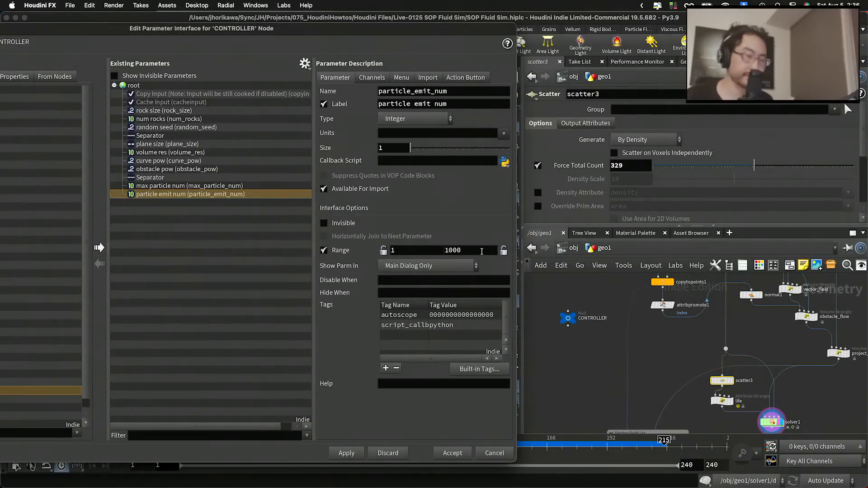
pyautogui.click(358, 452)
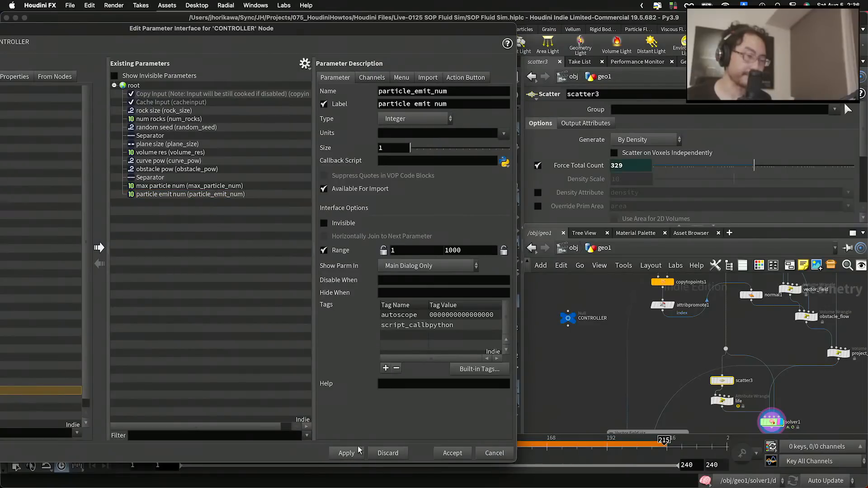
# Add the life wrangle's Maxlife to CONTROLLER as particle_max_life, labelled "particle max life", and apply the changes.
pyautogui.click(722, 400)
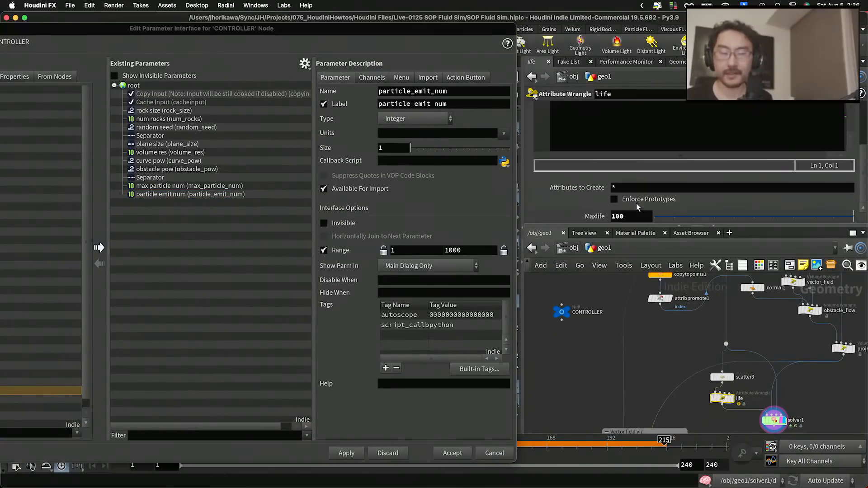
pyautogui.moveTo(606, 217); pyautogui.dragTo(226, 241)
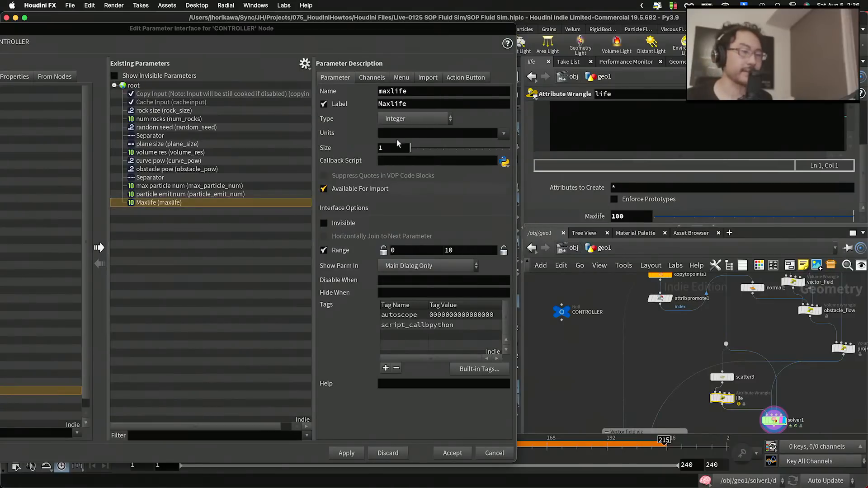
pyautogui.click(392, 91)
pyautogui.write('_')
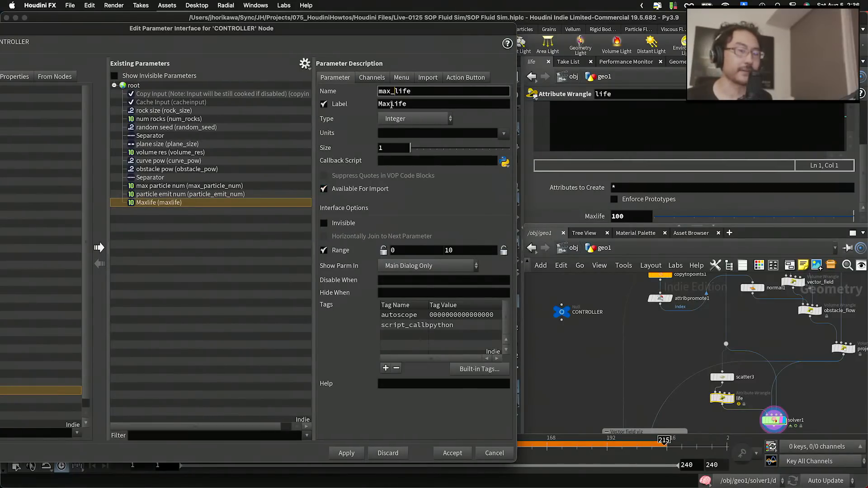
pyautogui.moveTo(391, 105); pyautogui.dragTo(364, 108)
pyautogui.write('particle max')
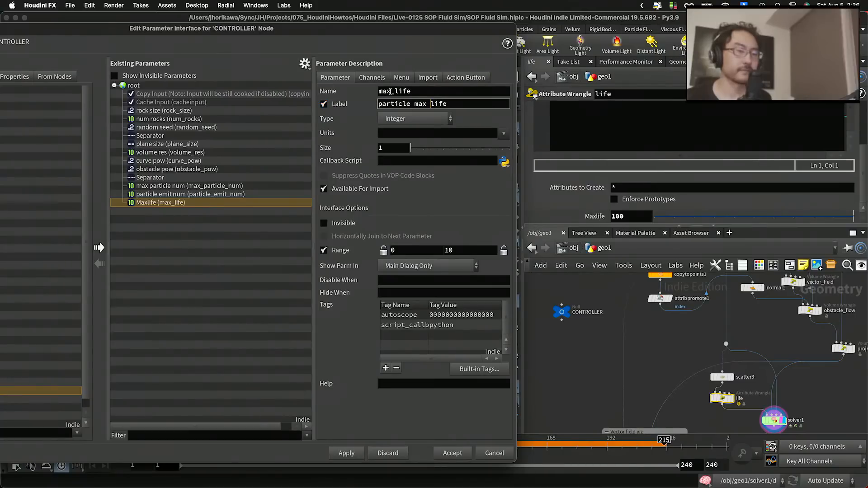
pyautogui.moveTo(392, 91); pyautogui.dragTo(351, 92)
pyautogui.write('particle_max')
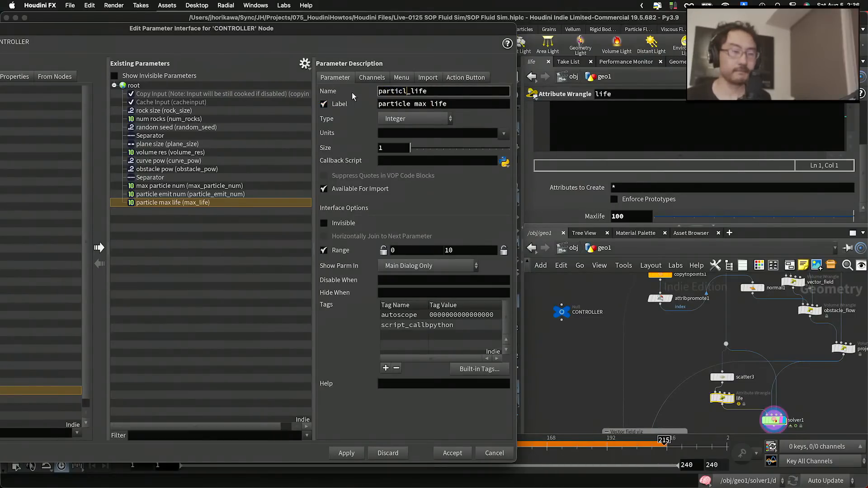
pyautogui.press('Return')
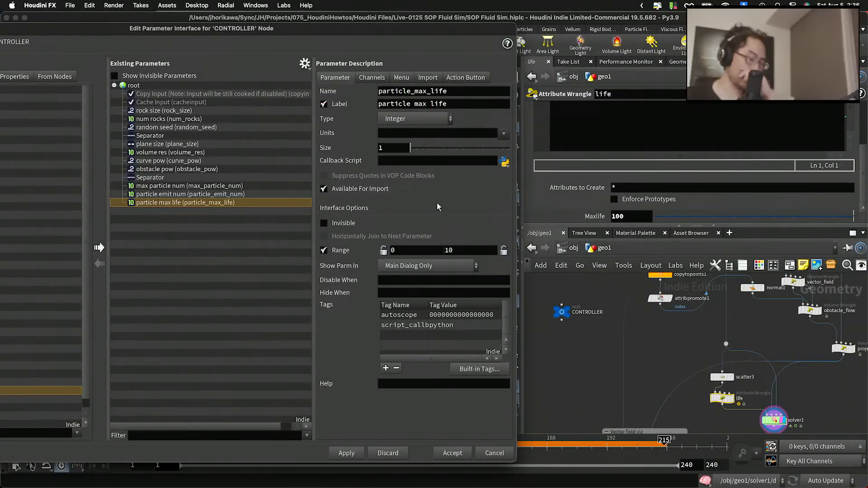
pyautogui.click(351, 453)
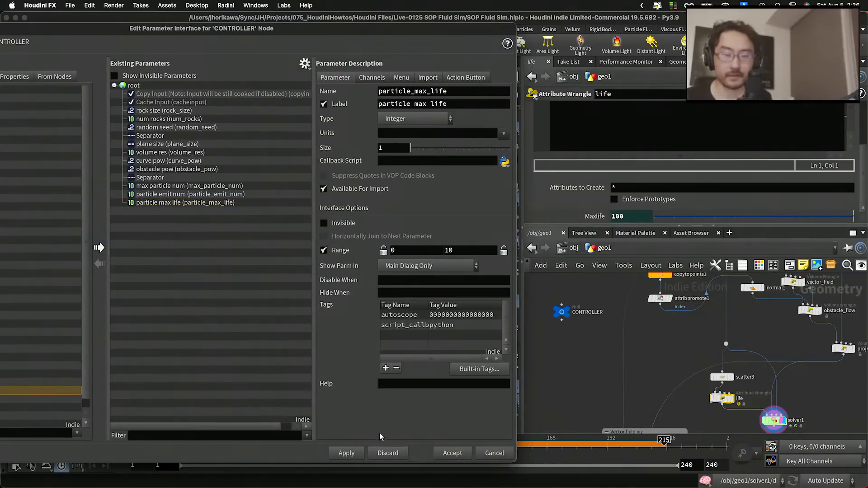
# Examine the project_to_srf volume wrangle for parameters worth exposing on CONTROLLER.
pyautogui.hscroll(5, 758, 355)
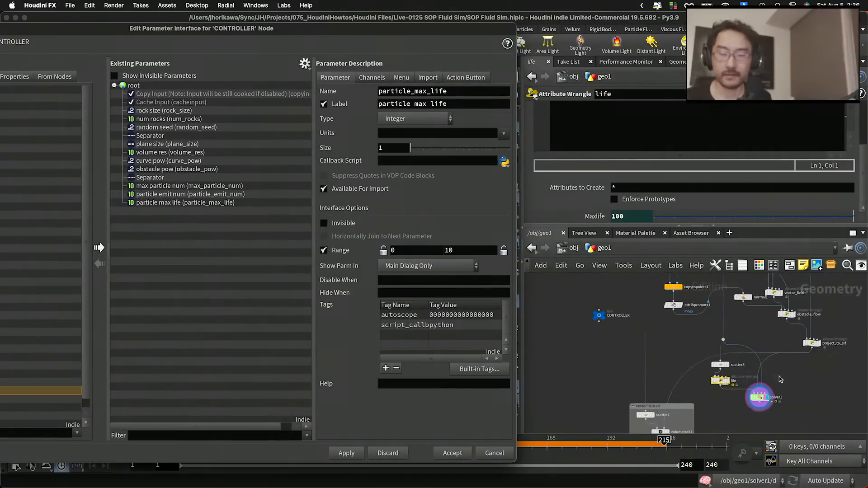
pyautogui.click(749, 355)
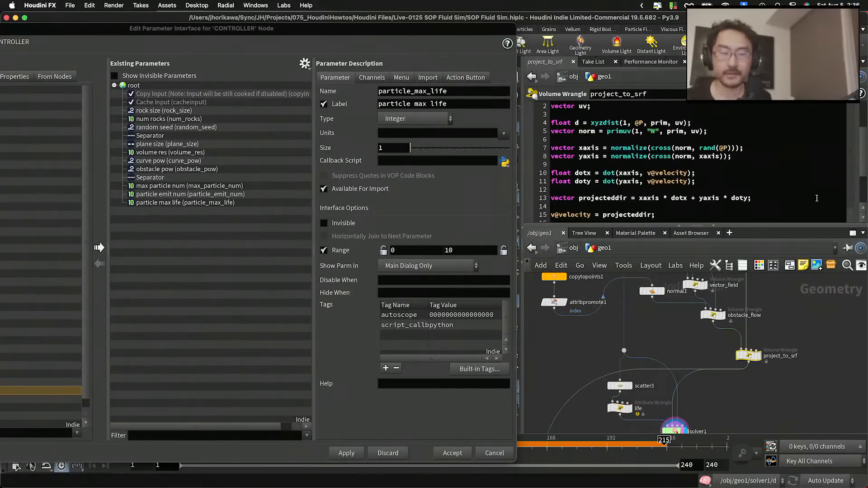
pyautogui.scroll(5, 852, 197)
pyautogui.scroll(3, 765, 336)
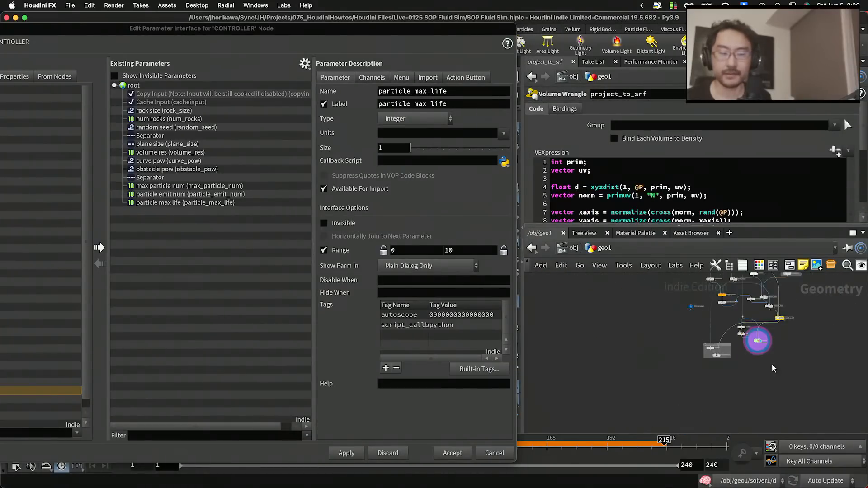
# Inside solver1, add the move wrangle's Speed to CONTROLLER's parameters as particle_speed, labelled "particle speed".
pyautogui.scroll(-5, 765, 336)
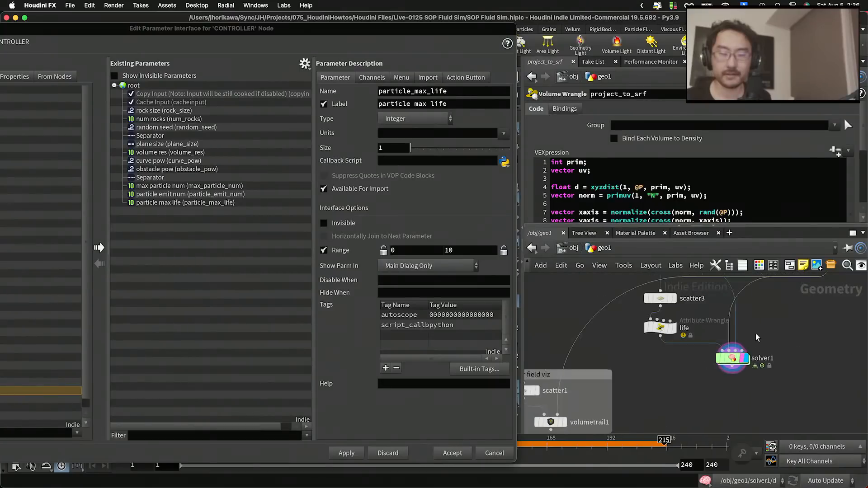
pyautogui.doubleClick(726, 358)
pyautogui.scroll(5, 698, 386)
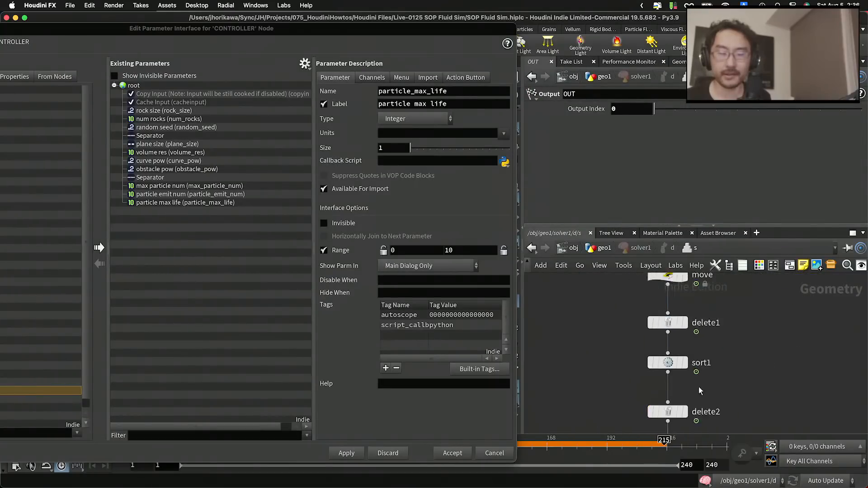
pyautogui.click(664, 317)
pyautogui.scroll(1, 665, 318)
pyautogui.scroll(-4, 539, 164)
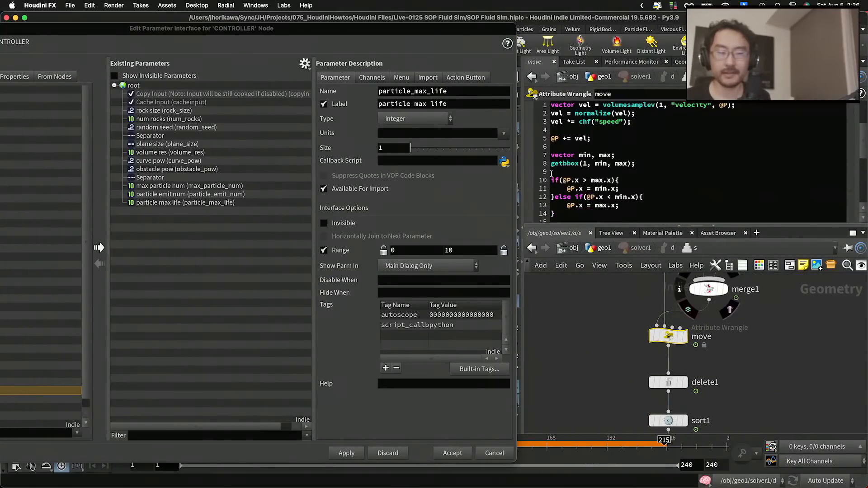
pyautogui.scroll(-3, 778, 171)
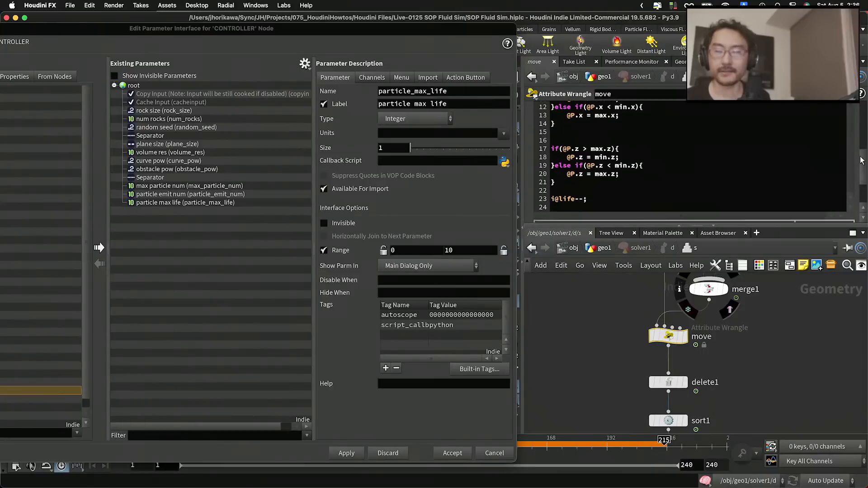
pyautogui.moveTo(590, 217); pyautogui.dragTo(205, 207)
pyautogui.write('pa')
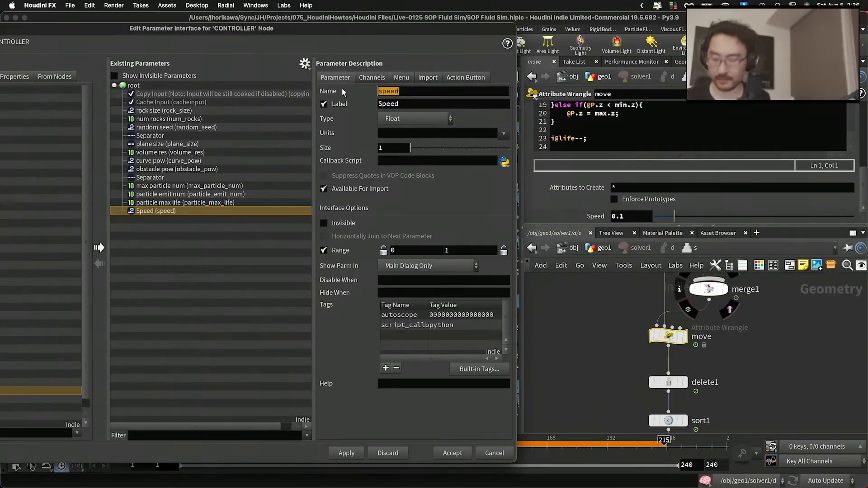
pyautogui.write('rticle_speed')
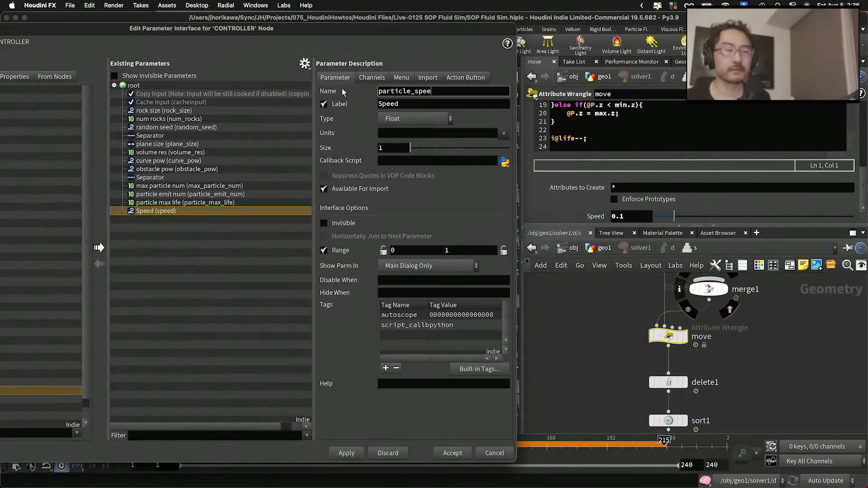
pyautogui.press('Tab')
pyautogui.write('particle speed')
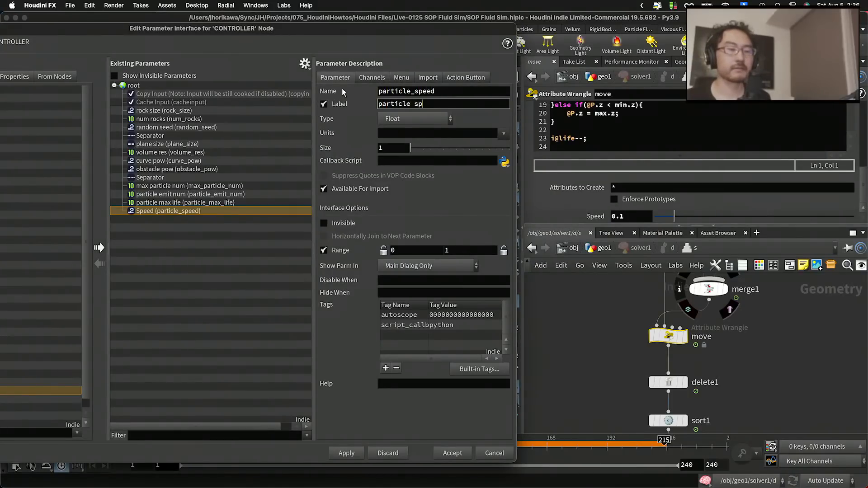
pyautogui.press('Tab')
# Check the parameters of the life, scatter3 and sort1 nodes inside the solver network.
pyautogui.moveTo(621, 276); pyautogui.dragTo(617, 361, button='middle')
pyautogui.moveTo(799, 378); pyautogui.dragTo(788, 404, button='middle')
pyautogui.click(754, 359)
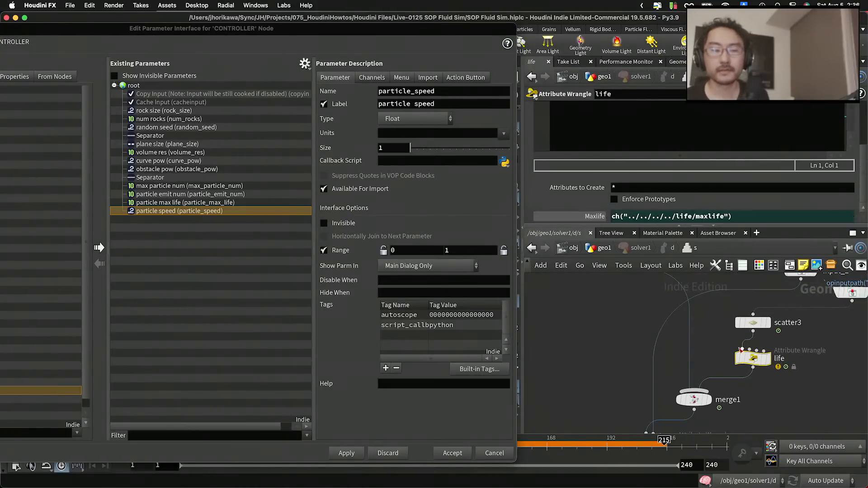
pyautogui.click(756, 323)
pyautogui.moveTo(812, 370); pyautogui.dragTo(786, 311, button='middle')
pyautogui.scroll(-10, 764, 304)
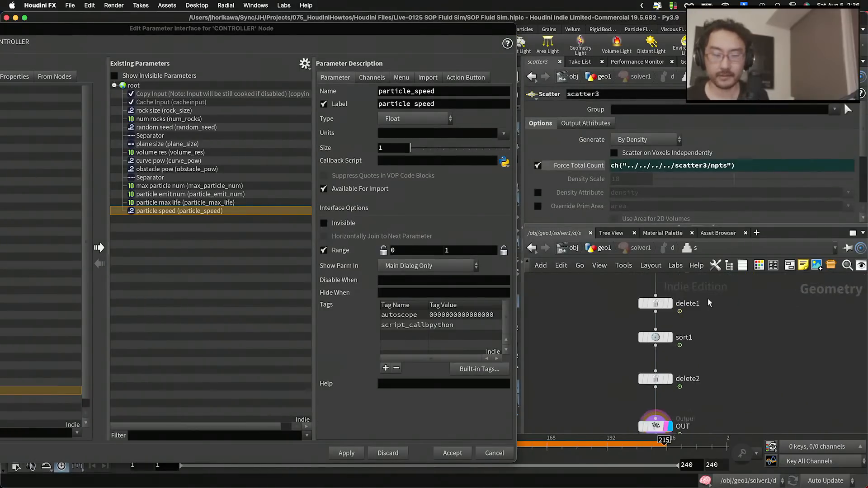
pyautogui.click(696, 327)
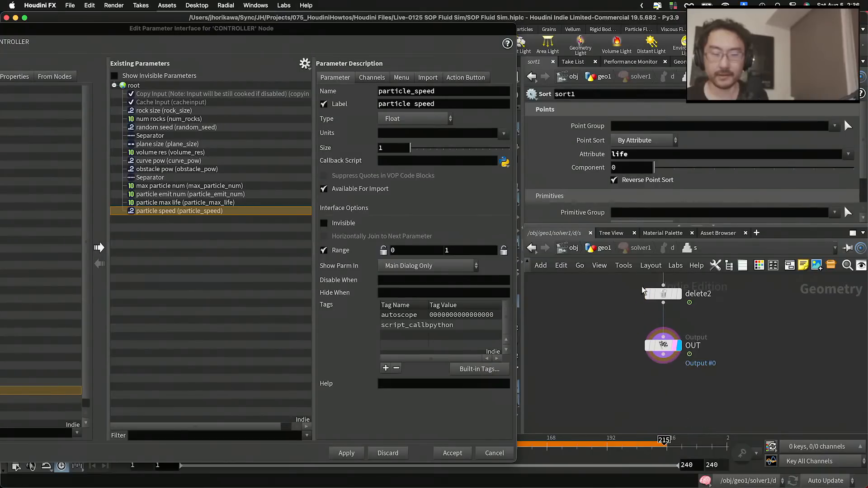
# Apply and accept the CONTROLLER parameter interface edits, inspect the particles, and save the scene file.
pyautogui.click(343, 453)
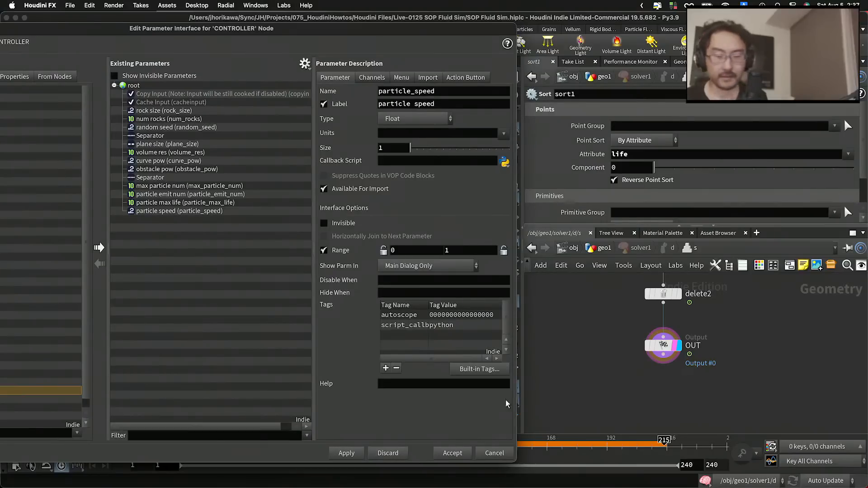
pyautogui.click(466, 454)
pyautogui.scroll(5, 366, 315)
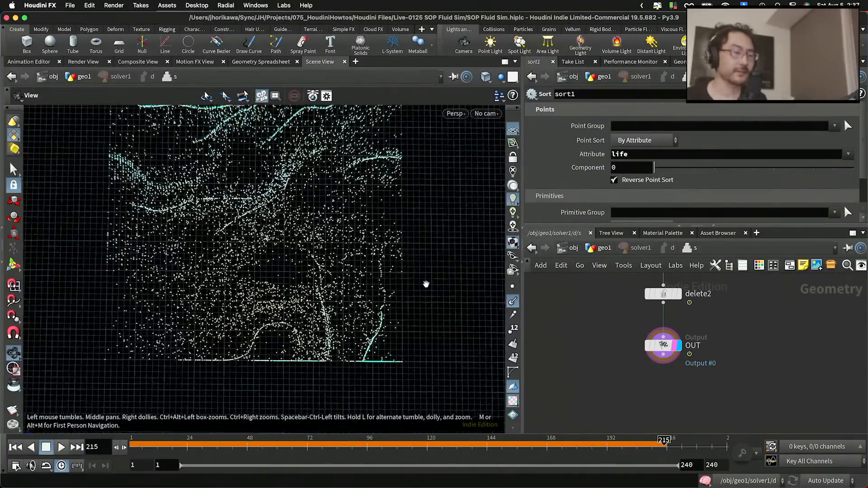
pyautogui.scroll(3, 267, 267)
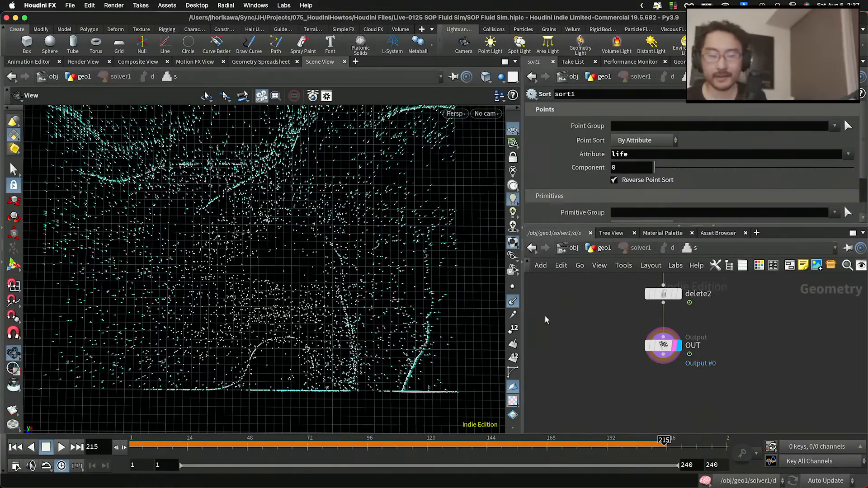
pyautogui.scroll(-3, 609, 353)
pyautogui.press('super+s')
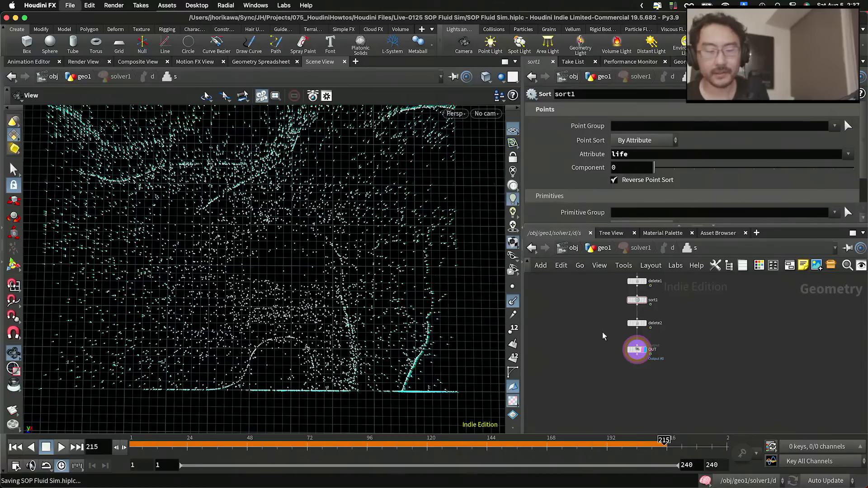
# In the move wrangle inside solver1, add the line v@vel = vel; directly after @P += vel;.
pyautogui.scroll(5, 603, 330)
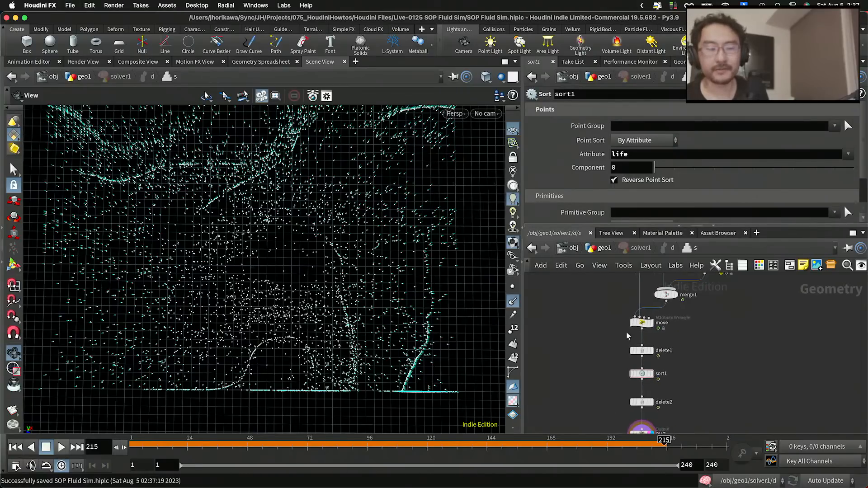
pyautogui.scroll(3, 627, 336)
pyautogui.click(658, 322)
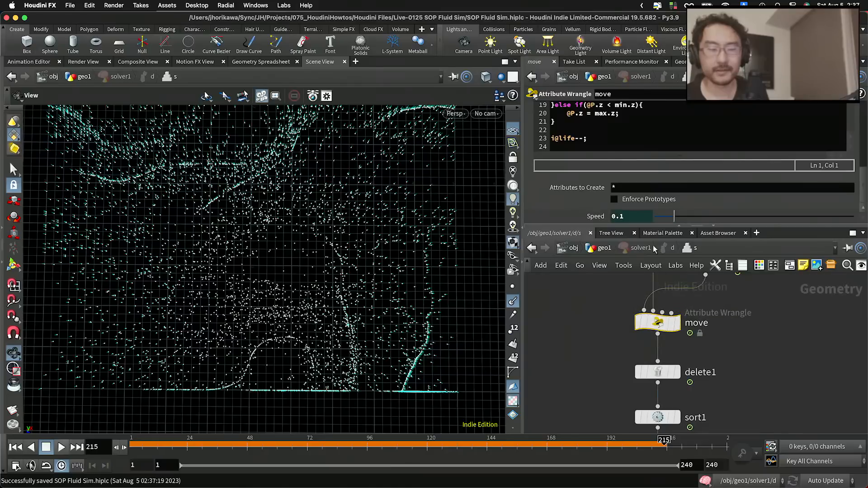
pyautogui.moveTo(638, 225); pyautogui.dragTo(638, 315)
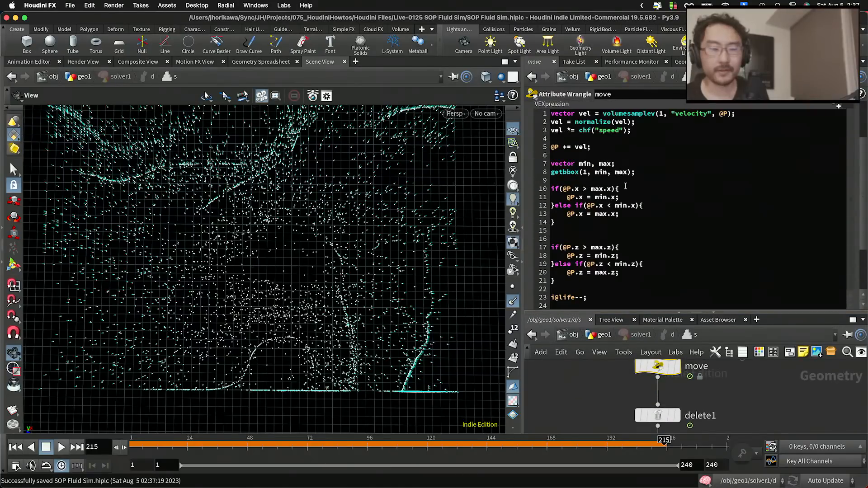
pyautogui.scroll(1, 626, 186)
pyautogui.moveTo(561, 146); pyautogui.dragTo(544, 145)
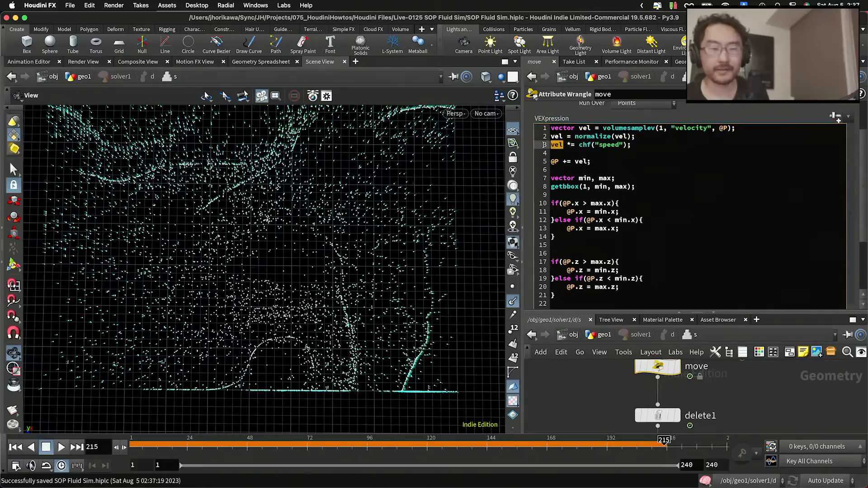
pyautogui.click(587, 162)
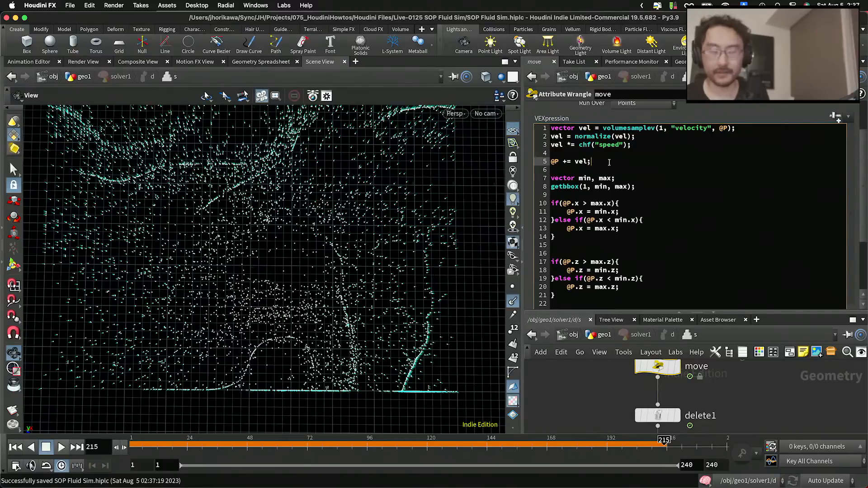
pyautogui.press('Return')
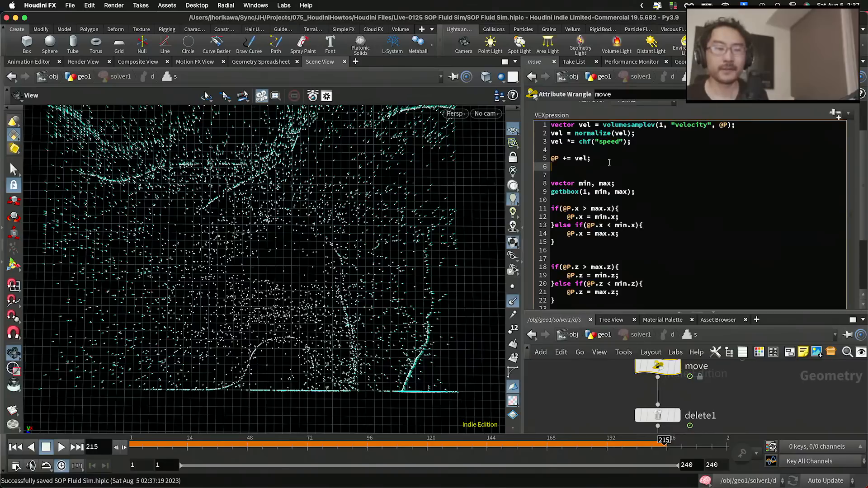
pyautogui.write('v[')
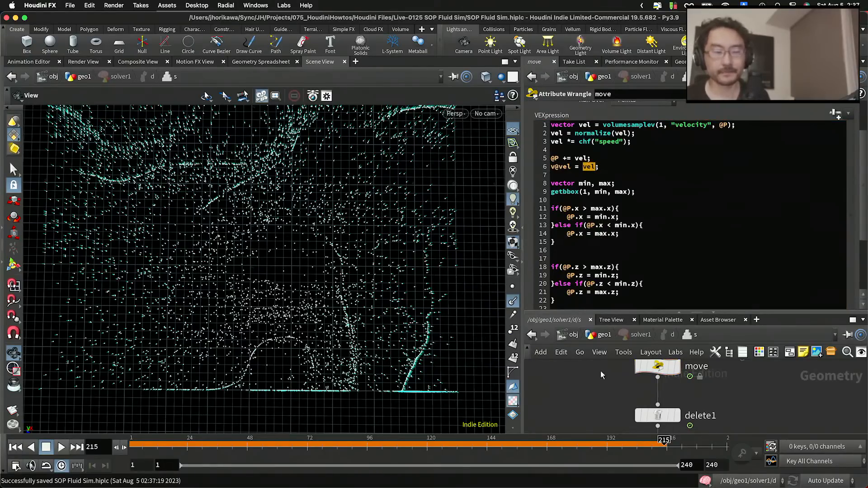
pyautogui.click(602, 167)
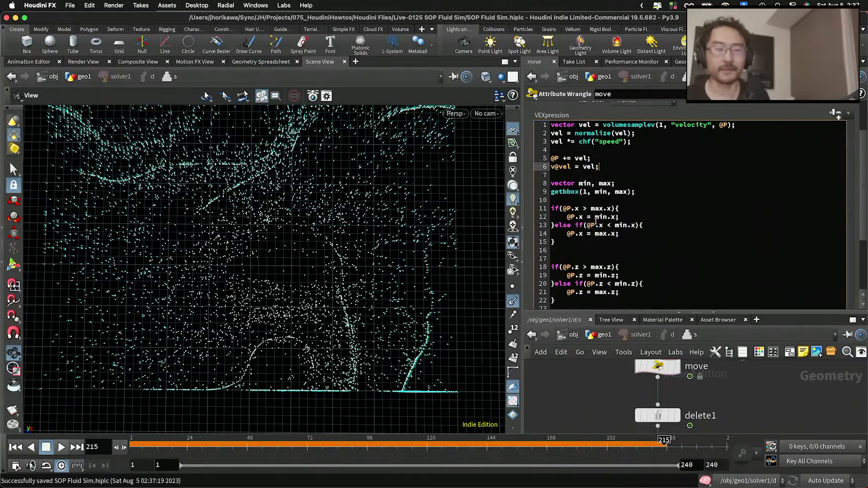
# Wrap the value assigned to v@vel in normalize() so the move wrangle's line reads v@vel = normalize(vel);.
pyautogui.moveTo(614, 313); pyautogui.dragTo(616, 186)
pyautogui.scroll(-5, 641, 304)
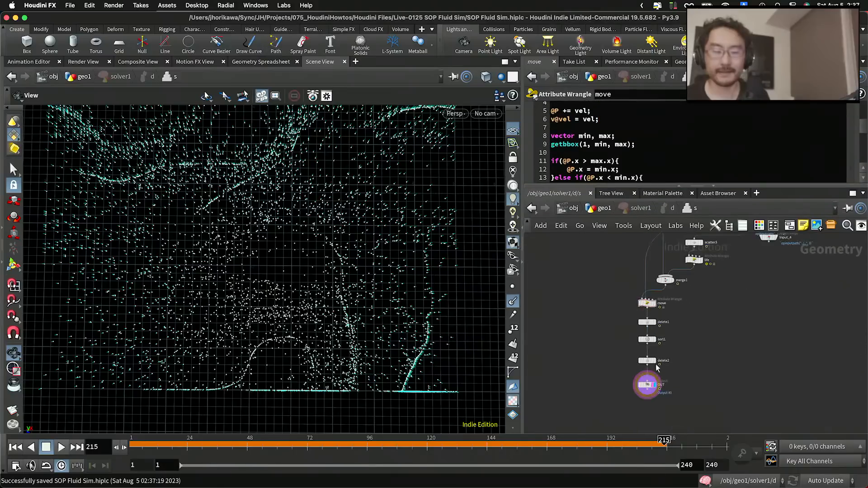
pyautogui.scroll(4, 656, 367)
pyautogui.moveTo(649, 391)
pyautogui.mouseDown()
pyautogui.moveTo(648, 378)
pyautogui.moveTo(648, 391)
pyautogui.mouseUp()
pyautogui.scroll(-1, 607, 360)
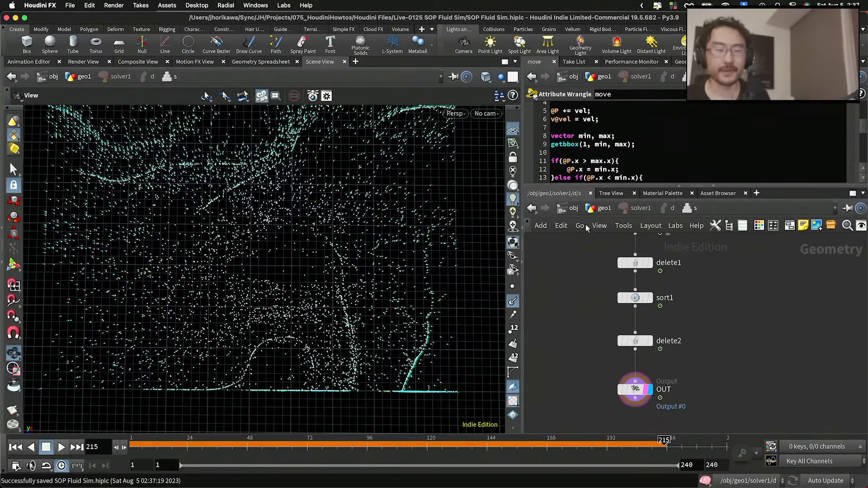
pyautogui.scroll(1, 600, 136)
pyautogui.click(582, 133)
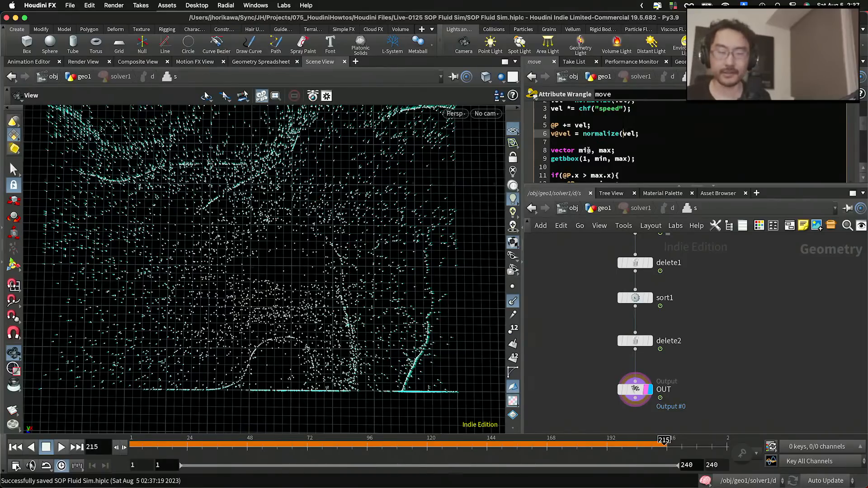
pyautogui.press('Right')
pyautogui.press('Right')
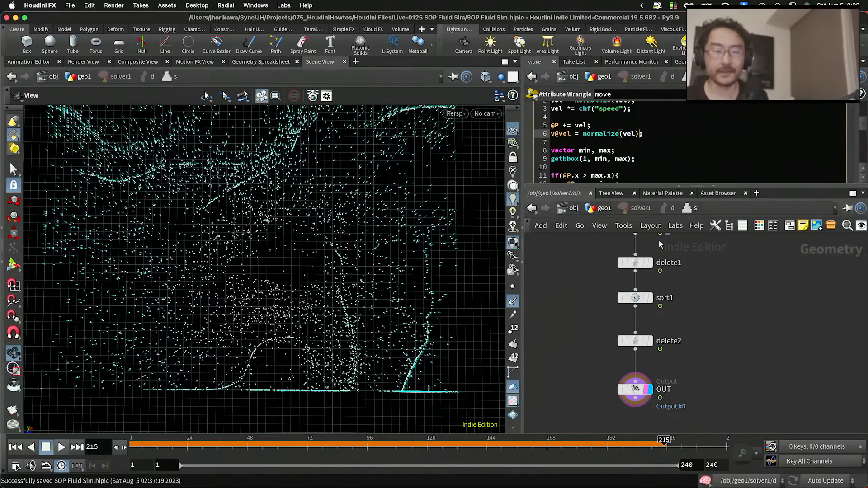
pyautogui.click(760, 291)
# Return to the geo1 network level and rewind the simulation to frame 1.
pyautogui.scroll(-5, 709, 299)
pyautogui.scroll(4, 678, 368)
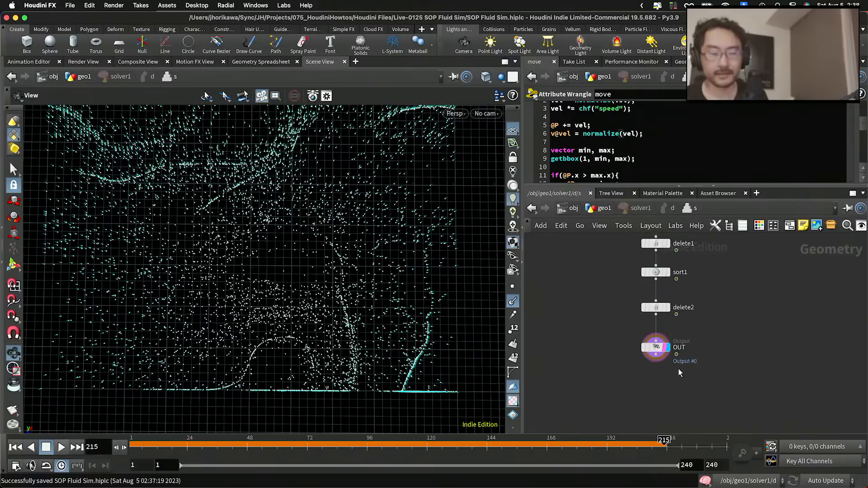
pyautogui.click(659, 352)
pyautogui.click(603, 208)
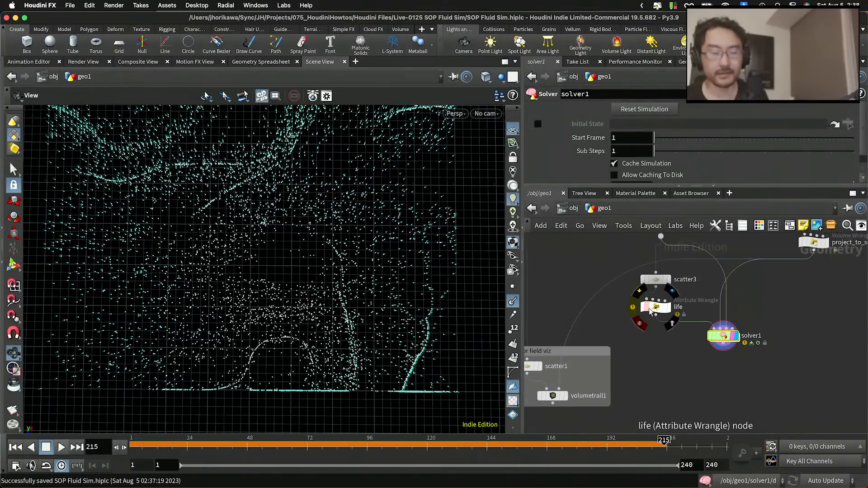
pyautogui.scroll(2, 702, 362)
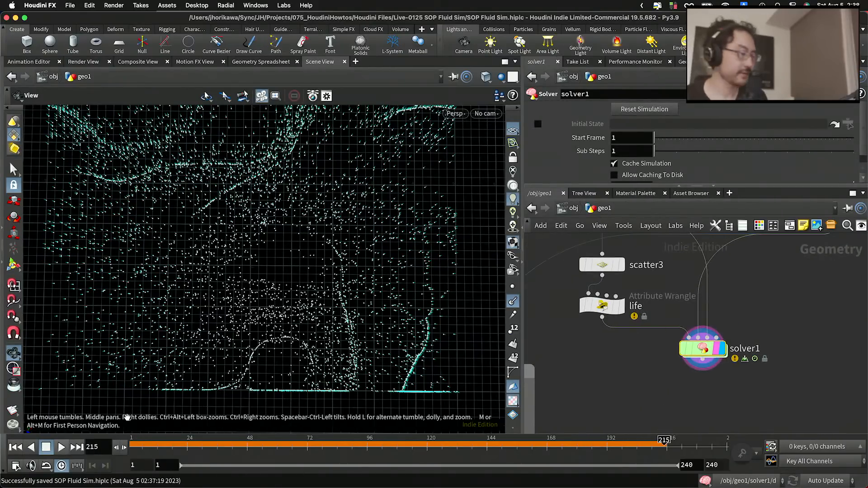
pyautogui.click(19, 447)
pyautogui.scroll(-2, 704, 390)
pyautogui.moveTo(703, 390); pyautogui.dragTo(692, 341, button='middle')
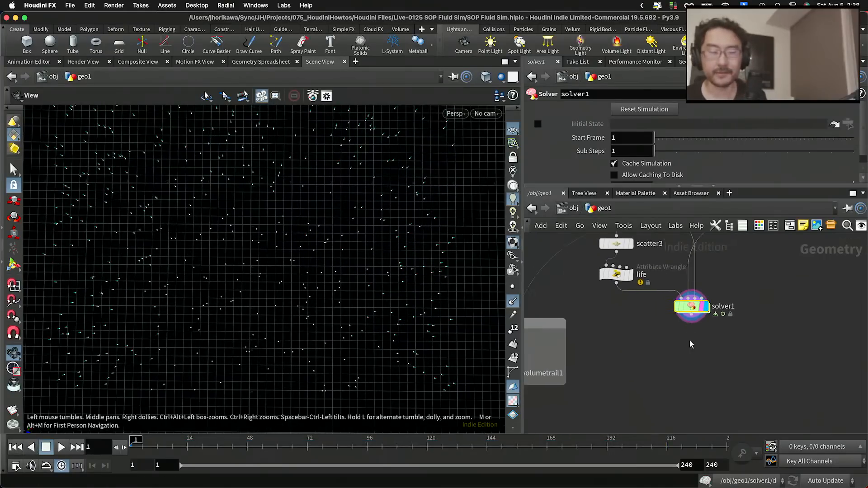
pyautogui.scroll(1, 694, 362)
pyautogui.press('Tab')
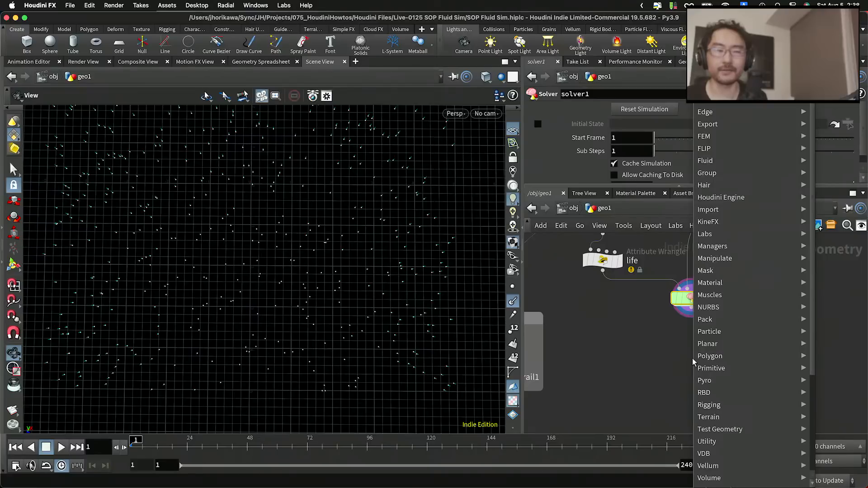
pyautogui.click(663, 377)
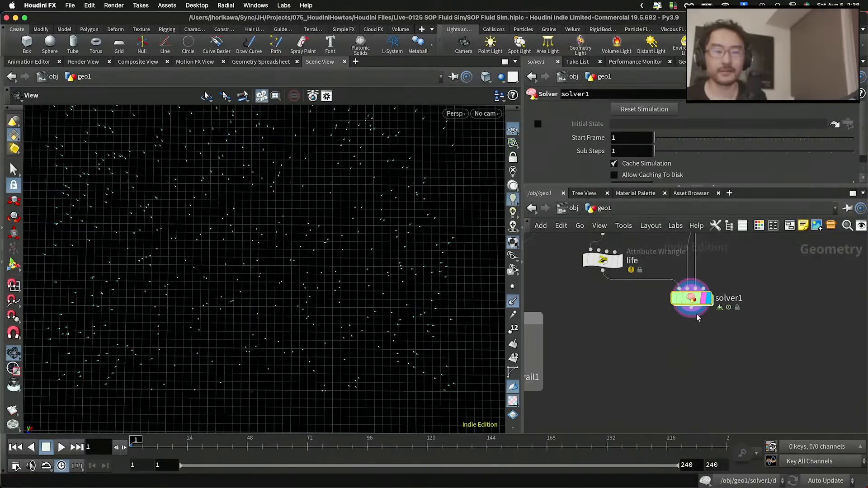
# Rename the vel attribute to N in solver1's move wrangle, giving v@N = normalize(vel);, and return to the geo1 level.
pyautogui.doubleClick(696, 316)
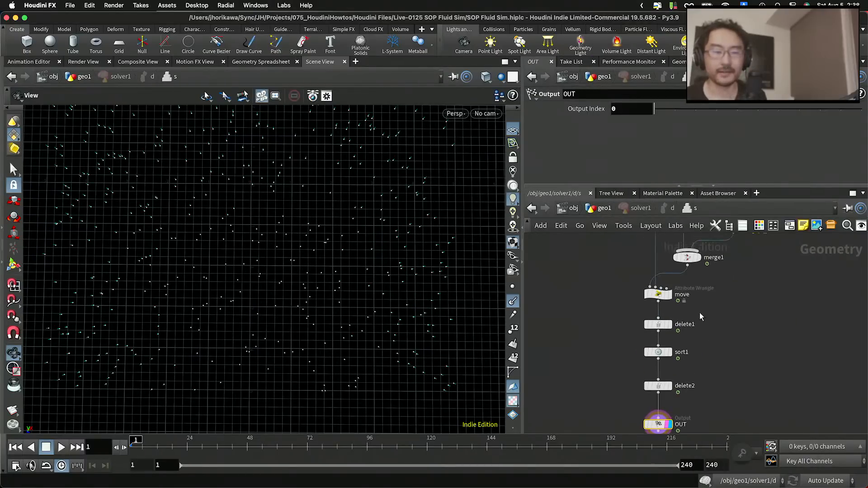
pyautogui.click(659, 322)
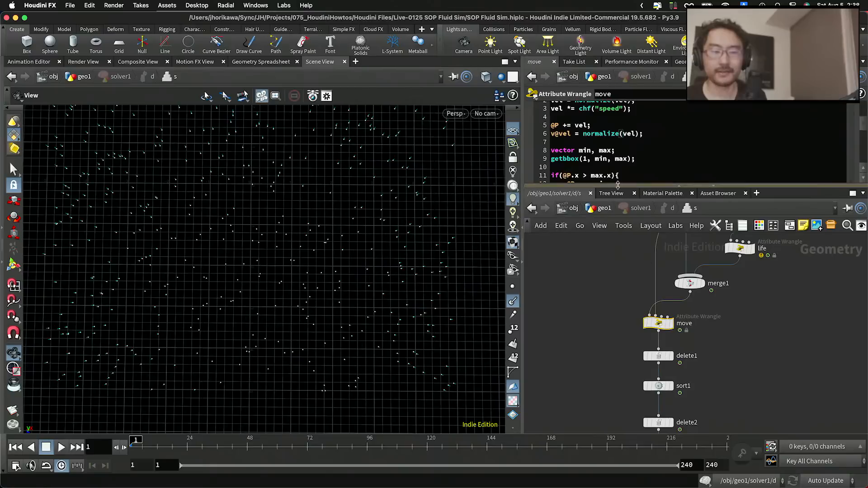
pyautogui.doubleClick(566, 134)
pyautogui.write('N')
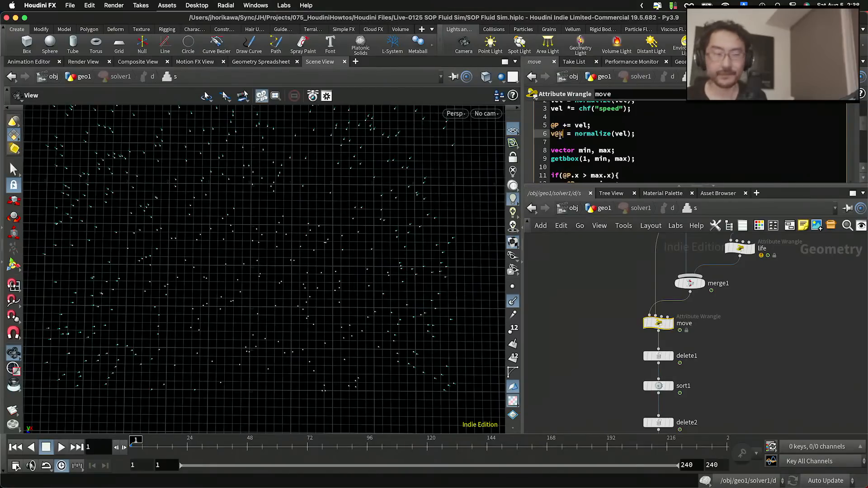
pyautogui.click(578, 265)
pyautogui.click(599, 209)
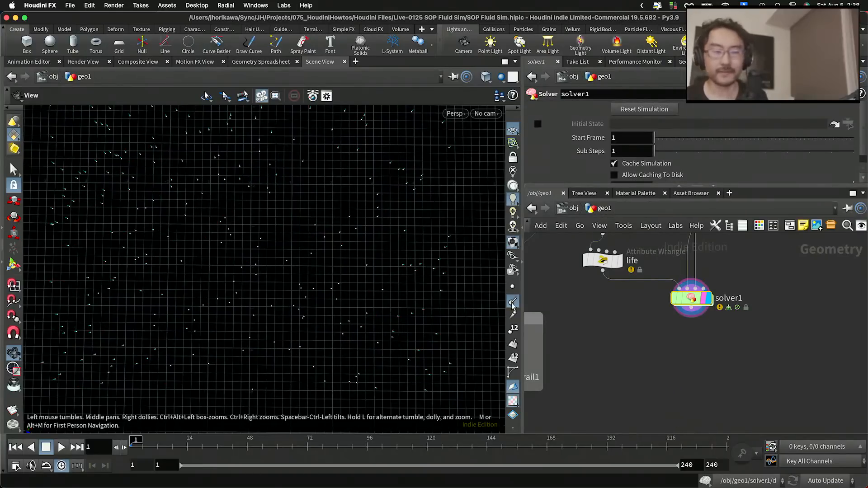
# Play the simulation with the point trails shown to review the particle flow.
pyautogui.moveTo(313, 199); pyautogui.dragTo(266, 262, button='right')
pyautogui.click(61, 447)
pyautogui.click(61, 447)
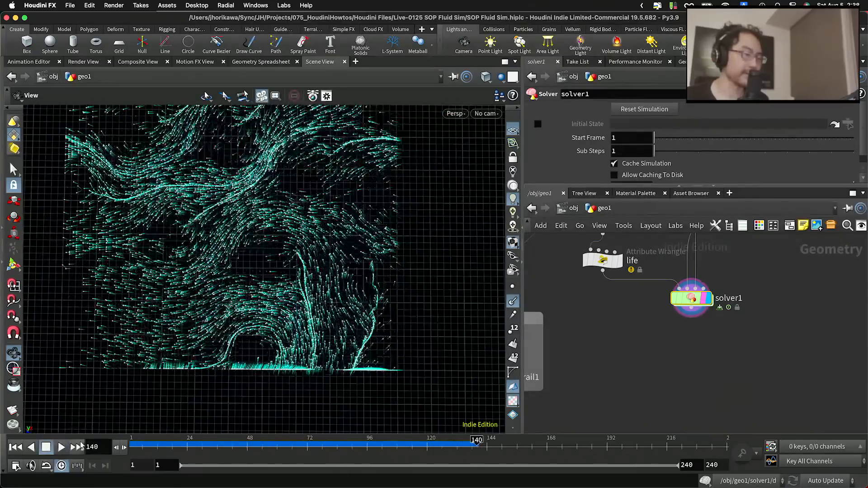
# Add a Copy to Points node below solver1 in the network.
pyautogui.scroll(1, 705, 327)
pyautogui.press('Tab')
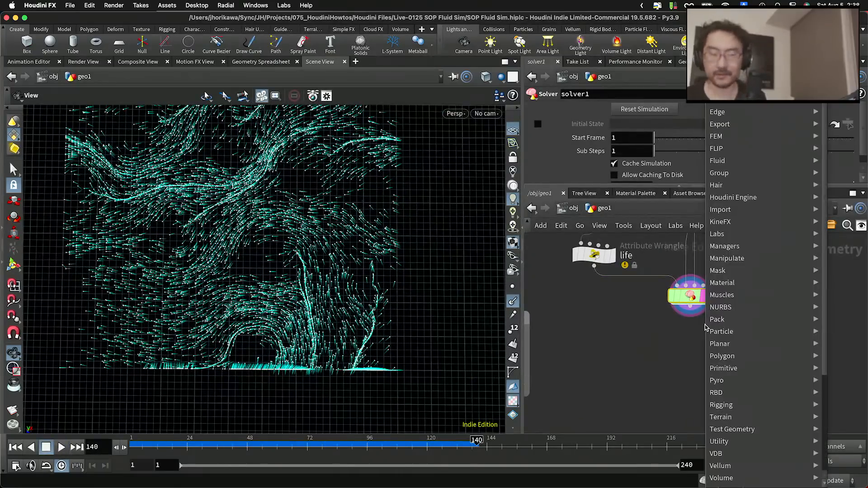
pyautogui.write('copy')
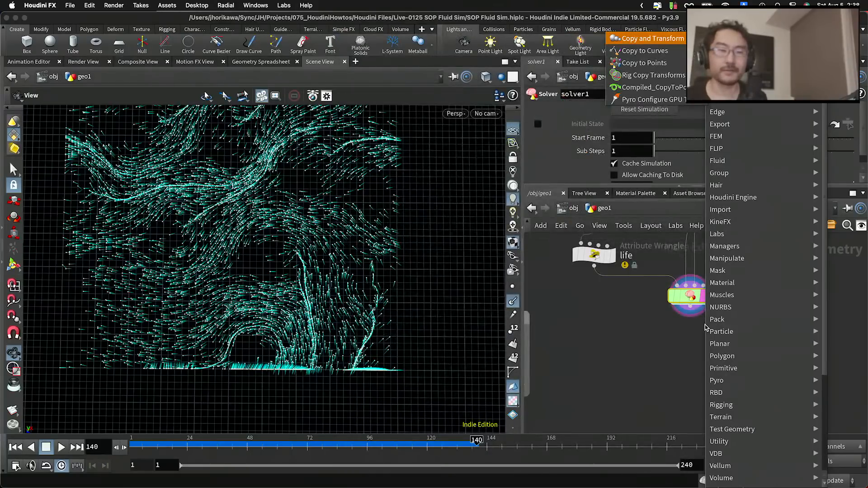
pyautogui.press('BackSpace')
pyautogui.press('BackSpace')
pyautogui.write('yto')
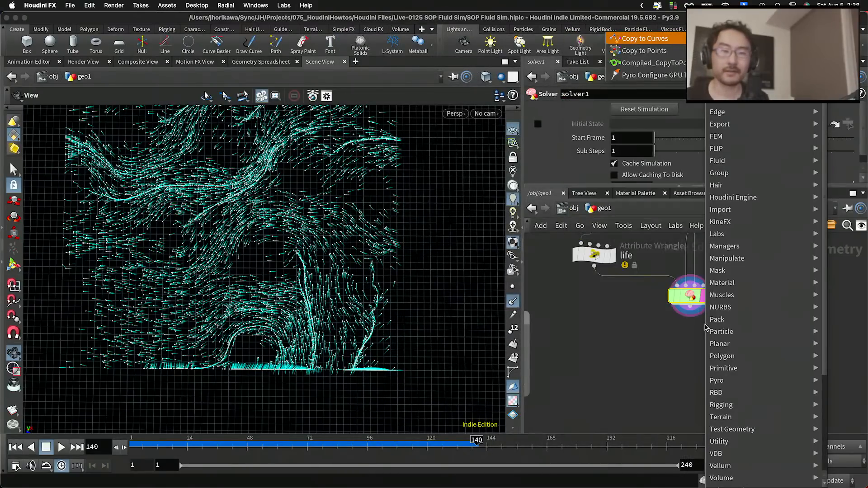
pyautogui.press('Return')
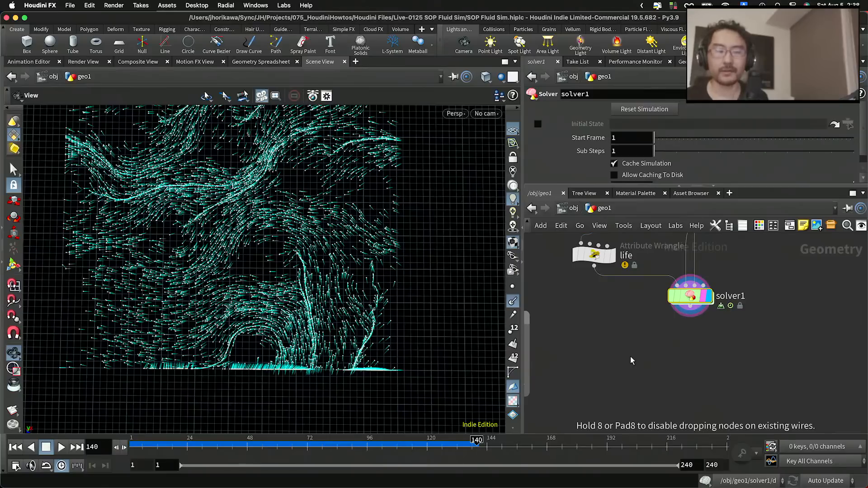
pyautogui.click(712, 394)
# Add a Line node between solver1 and copytopoints2.
pyautogui.press('Tab')
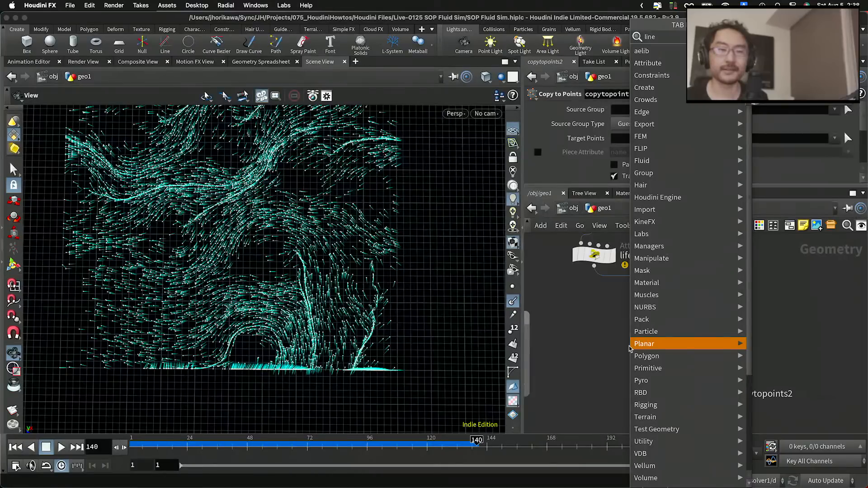
pyautogui.press('Return')
pyautogui.click(630, 350)
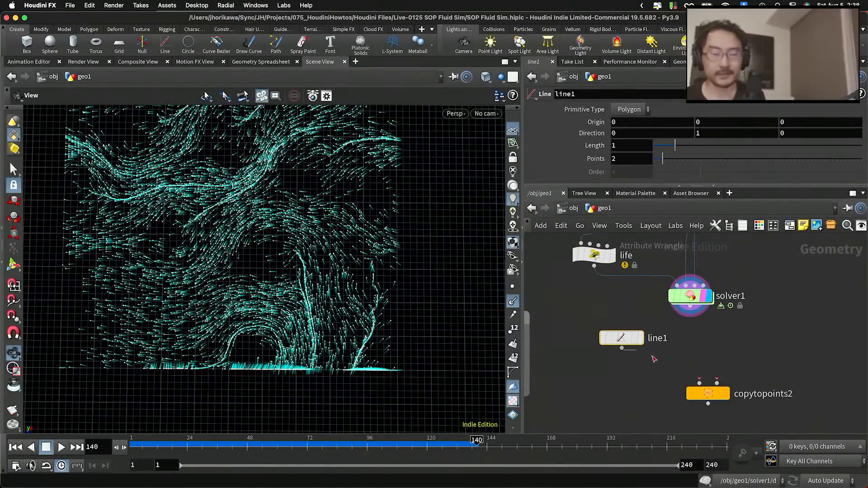
# Try feeding solver1 into the first input and line1 into the second input of copytopoints2, and display the copies.
pyautogui.moveTo(622, 348); pyautogui.dragTo(709, 372)
pyautogui.moveTo(698, 321); pyautogui.dragTo(714, 399)
pyautogui.click(713, 398)
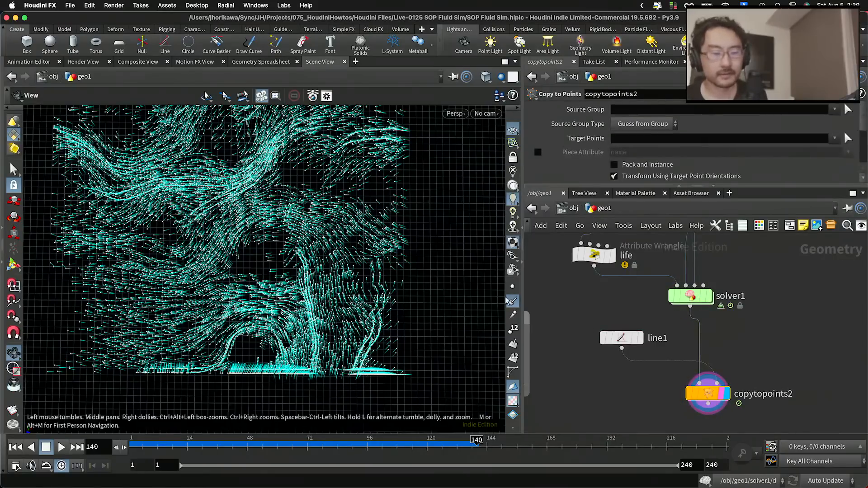
pyautogui.scroll(5, 389, 233)
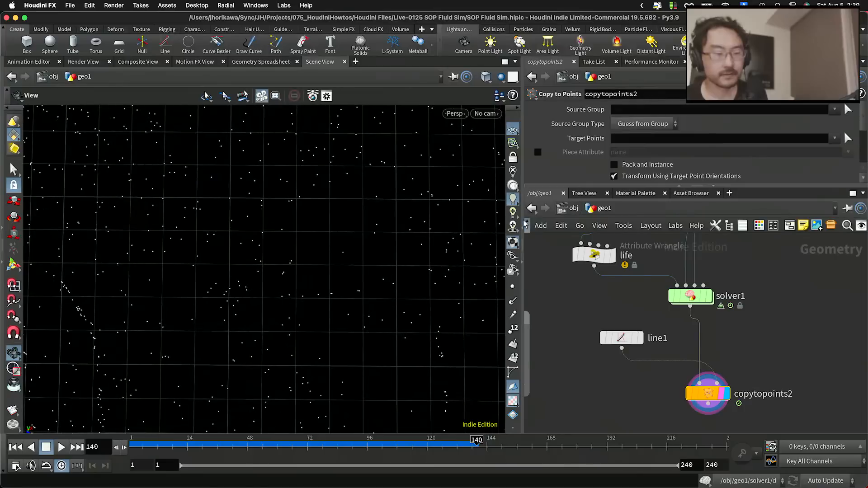
pyautogui.scroll(-10, 312, 248)
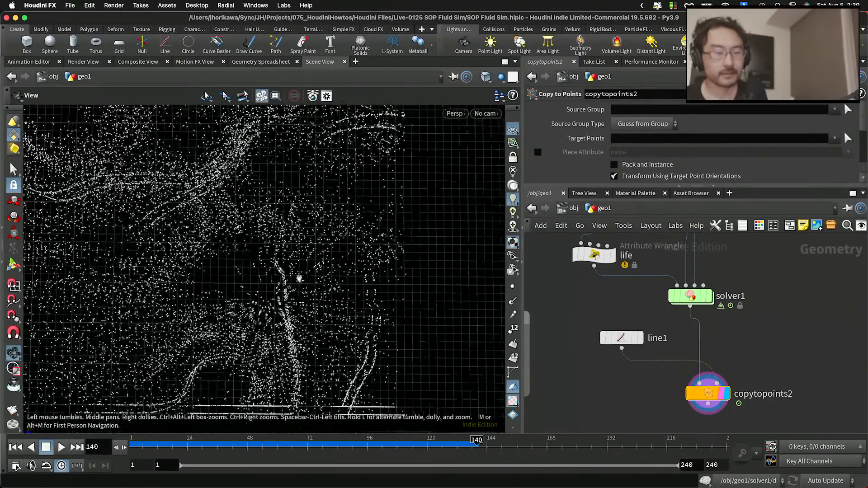
# Rewire copytopoints2 with line1 as the geometry to copy and solver1 as the target points, and display it.
pyautogui.moveTo(615, 342)
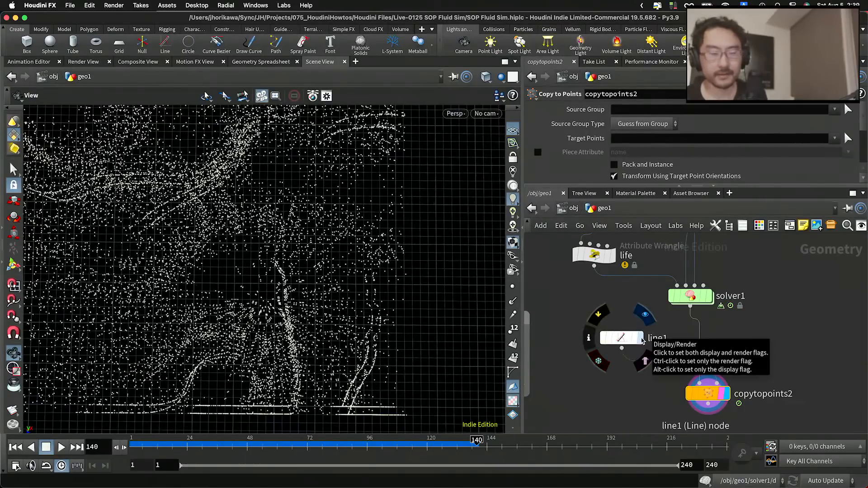
pyautogui.click(642, 340)
pyautogui.moveTo(690, 306); pyautogui.dragTo(717, 384)
pyautogui.moveTo(622, 349); pyautogui.dragTo(700, 384)
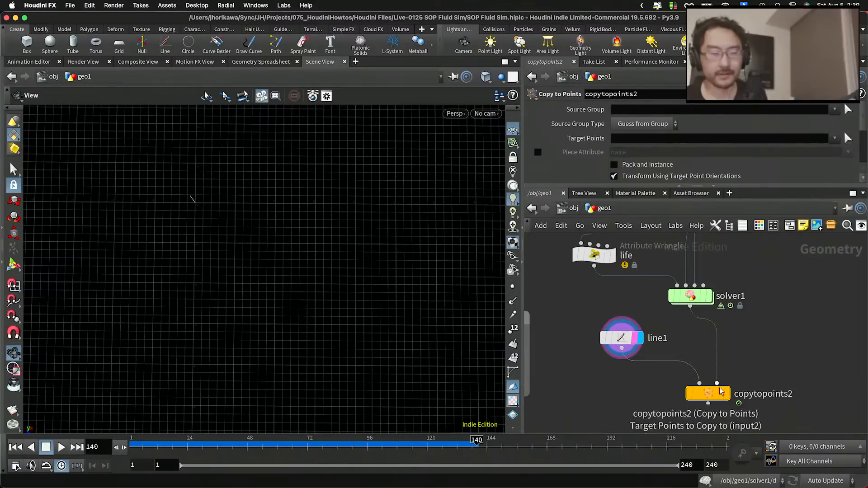
pyautogui.click(727, 394)
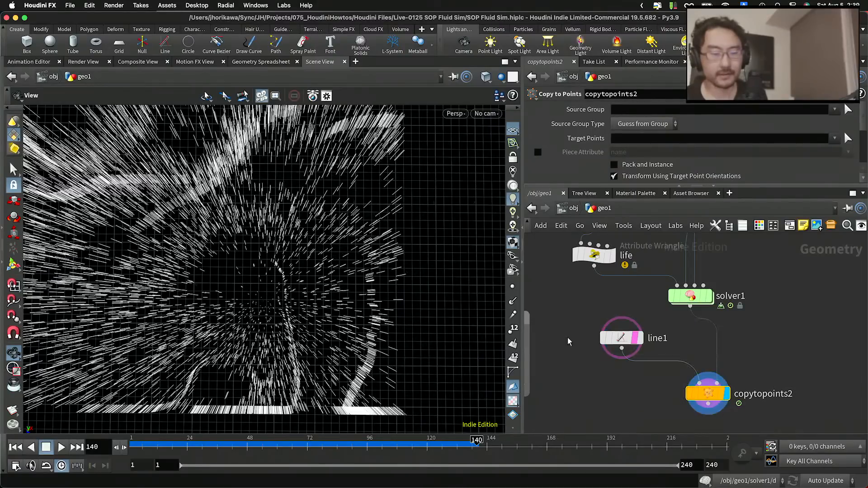
# Set line1's direction to 0, 0, 1.
pyautogui.scroll(-4, 439, 301)
pyautogui.moveTo(638, 383); pyautogui.dragTo(594, 299)
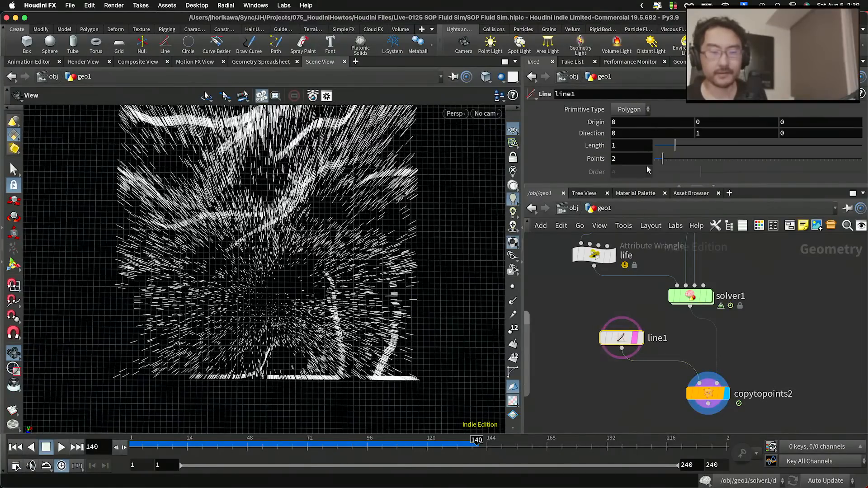
pyautogui.write('0')
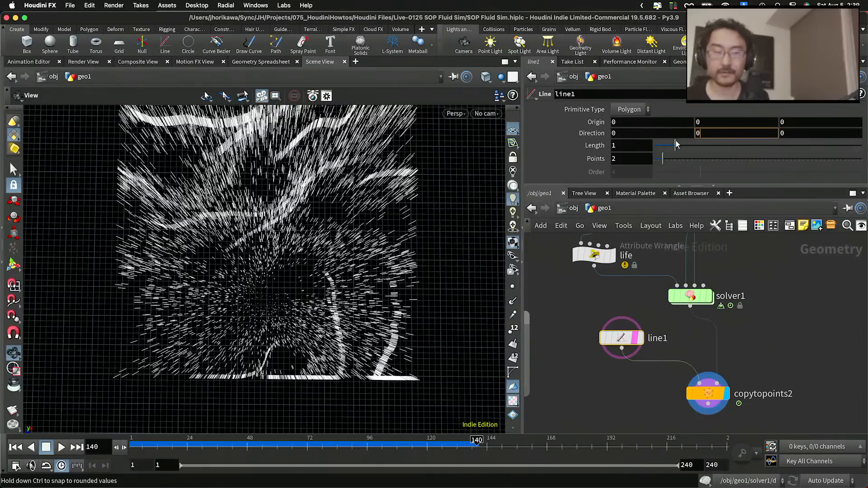
pyautogui.press('Tab')
pyautogui.write('1')
pyautogui.press('Return')
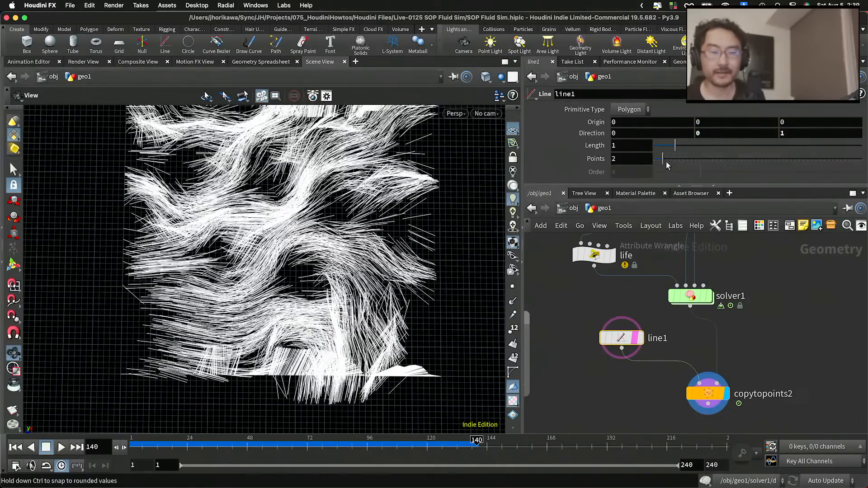
# Set line1's length to 0.1 and view the copied lines during playback.
pyautogui.moveTo(669, 148); pyautogui.dragTo(658, 148)
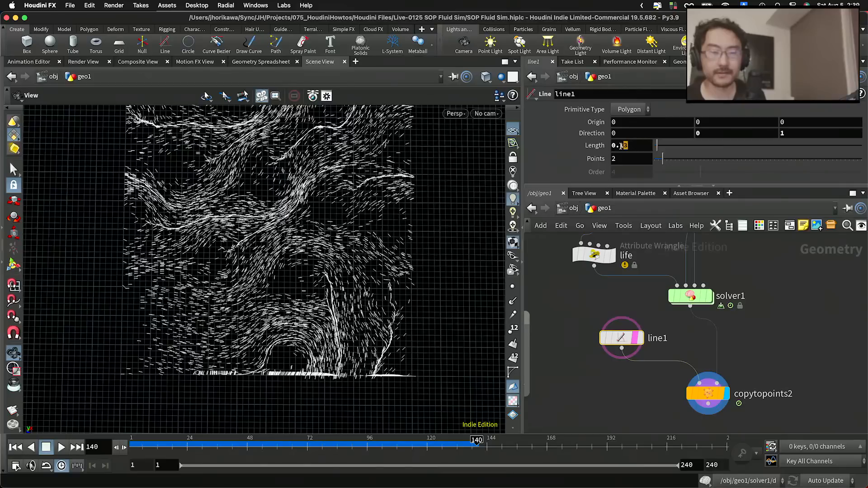
pyautogui.write('1')
pyautogui.press('Return')
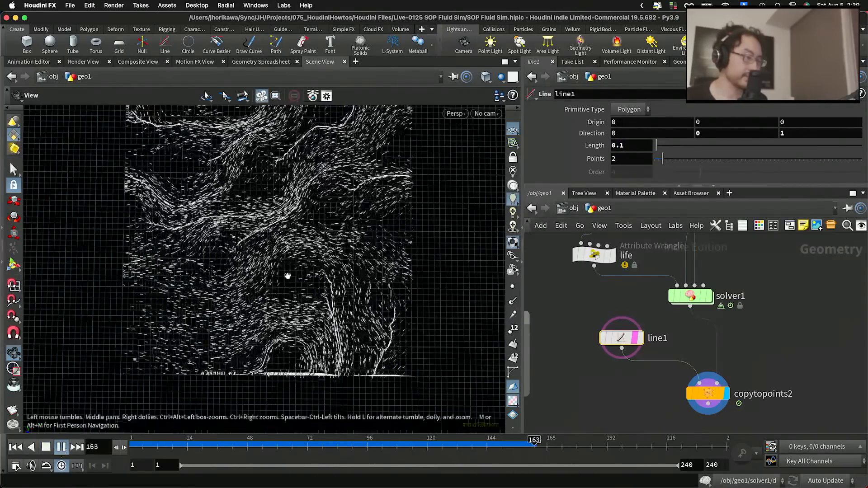
pyautogui.moveTo(288, 277); pyautogui.dragTo(310, 338)
pyautogui.moveTo(476, 347); pyautogui.dragTo(333, 310)
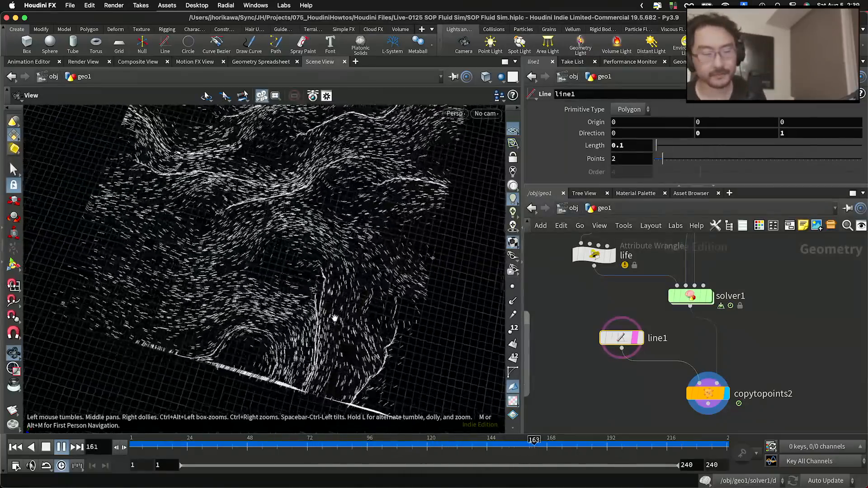
# Add a Merge node below copytopoints2 and connect copytopoints2 to it.
pyautogui.scroll(-3, 674, 368)
pyautogui.press('Tab')
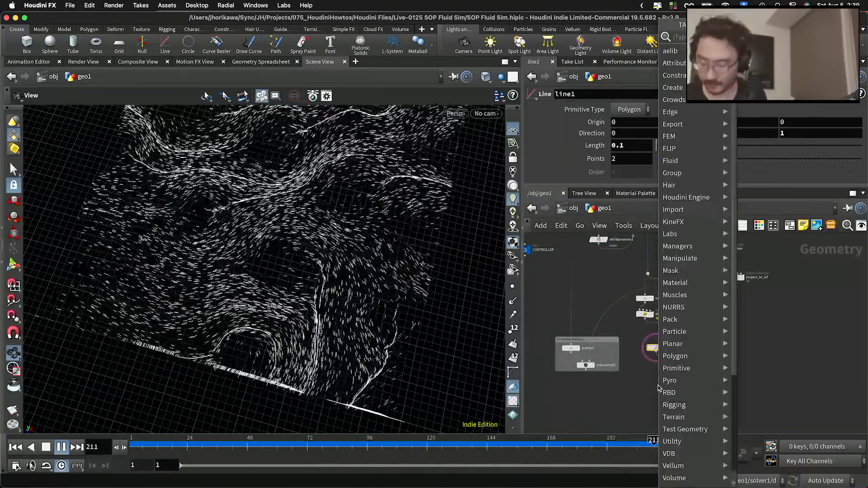
pyautogui.write('copy')
pyautogui.press('Return')
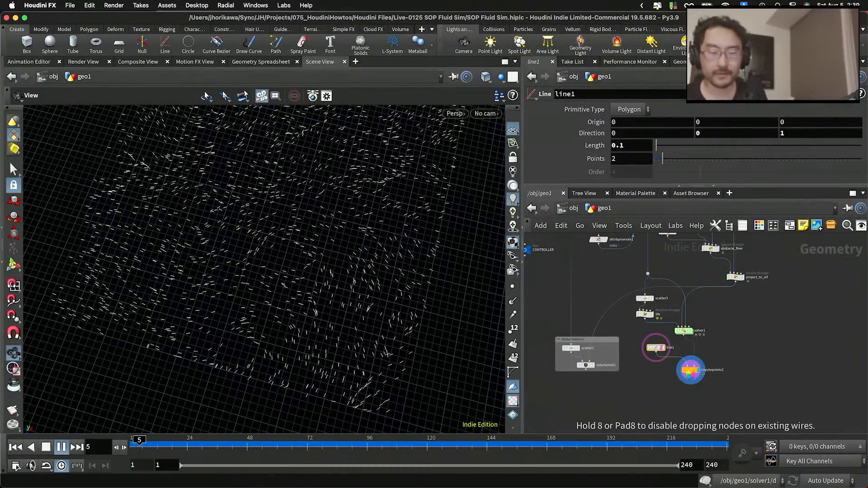
pyautogui.scroll(-3, 690, 370)
pyautogui.moveTo(703, 397); pyautogui.dragTo(721, 408)
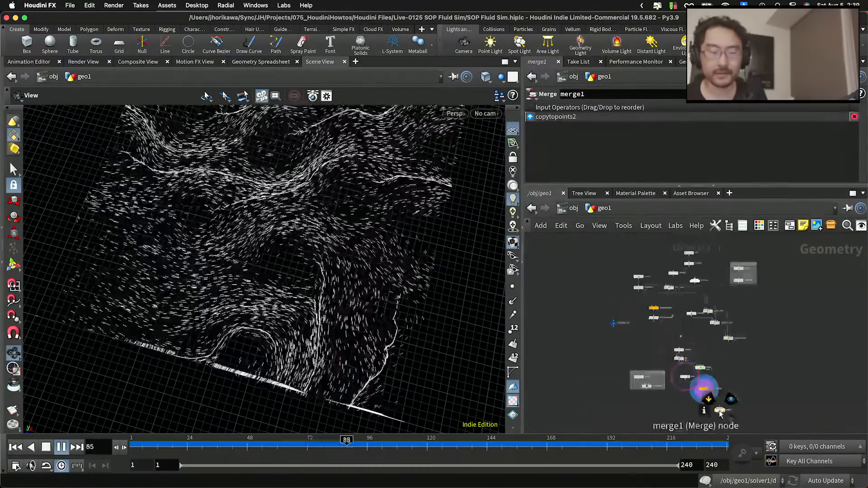
# Connect attribpromote1 as a second input of merge1 and display the merged rocks and flow lines.
pyautogui.scroll(5, 719, 414)
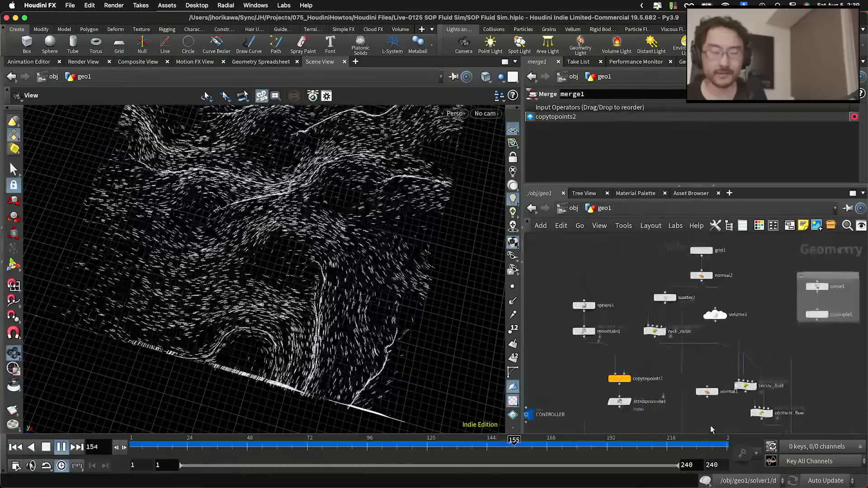
pyautogui.scroll(-4, 712, 430)
pyautogui.moveTo(700, 385); pyautogui.dragTo(723, 409)
pyautogui.scroll(2, 711, 357)
pyautogui.scroll(2, 730, 402)
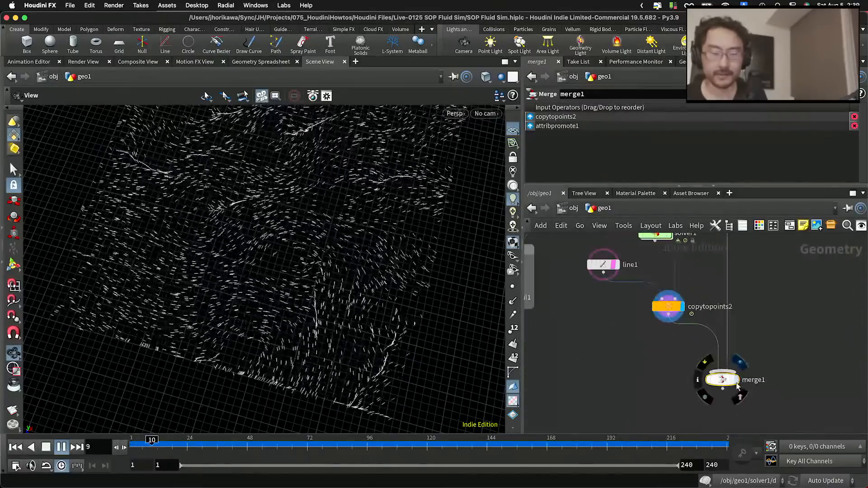
pyautogui.click(737, 384)
pyautogui.moveTo(317, 253); pyautogui.dragTo(364, 284)
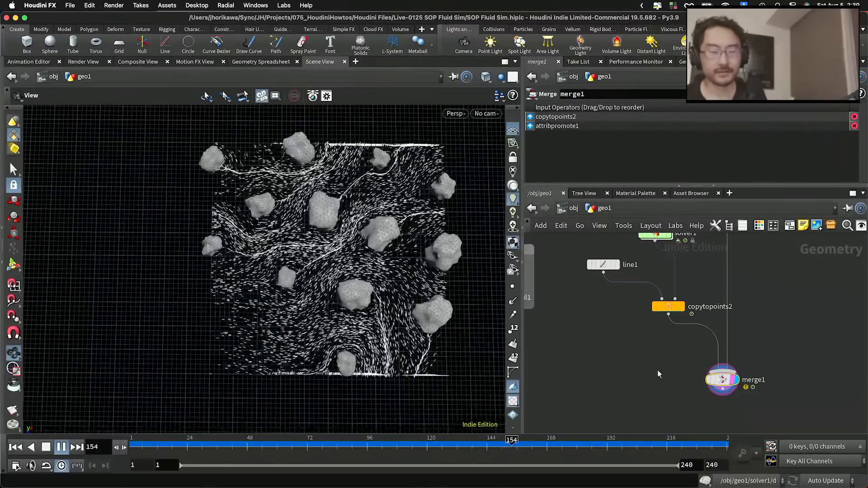
# Set the rock size on the CONTROLLER null to 2.09 and replay the simulation from the first frame.
pyautogui.moveTo(657, 370); pyautogui.dragTo(647, 332, button='middle')
pyautogui.click(649, 298)
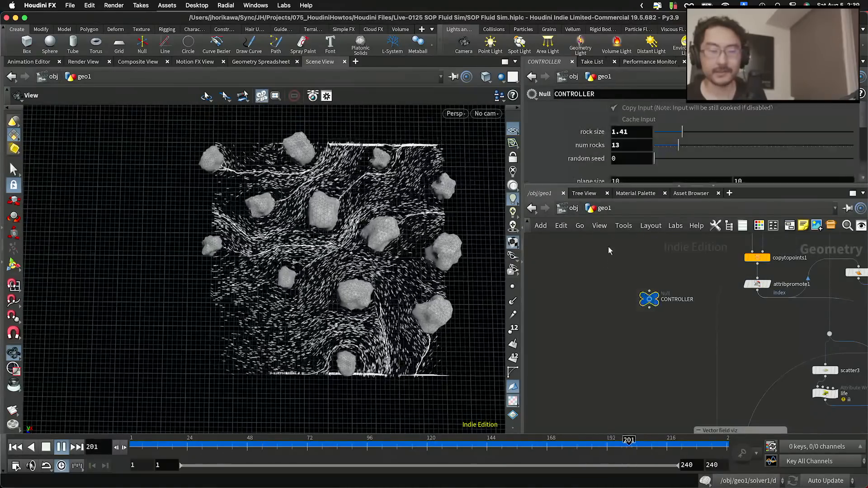
pyautogui.click(699, 131)
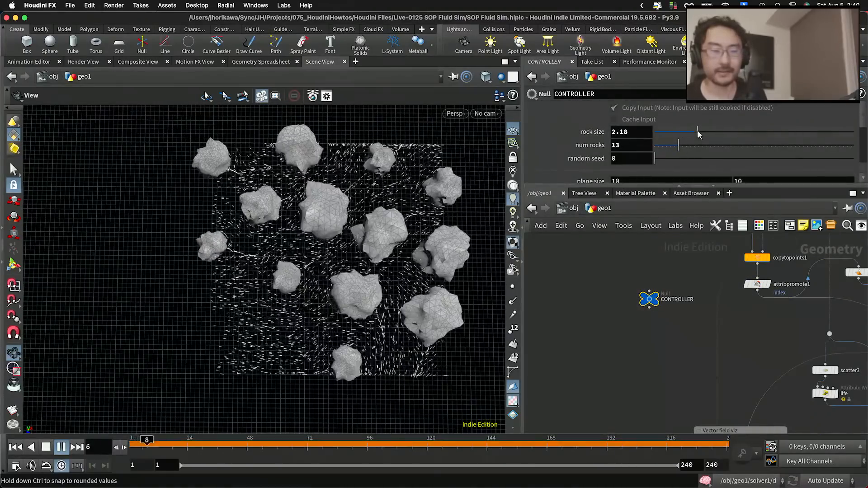
pyautogui.moveTo(698, 133); pyautogui.dragTo(695, 132)
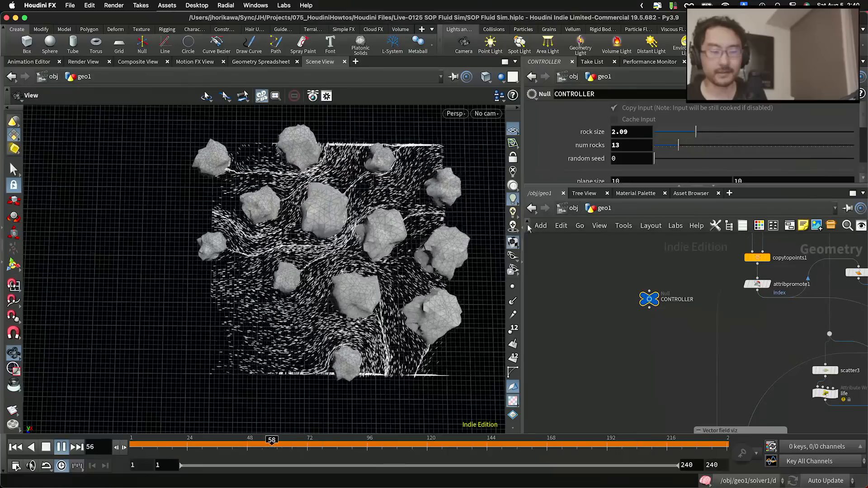
pyautogui.click(16, 449)
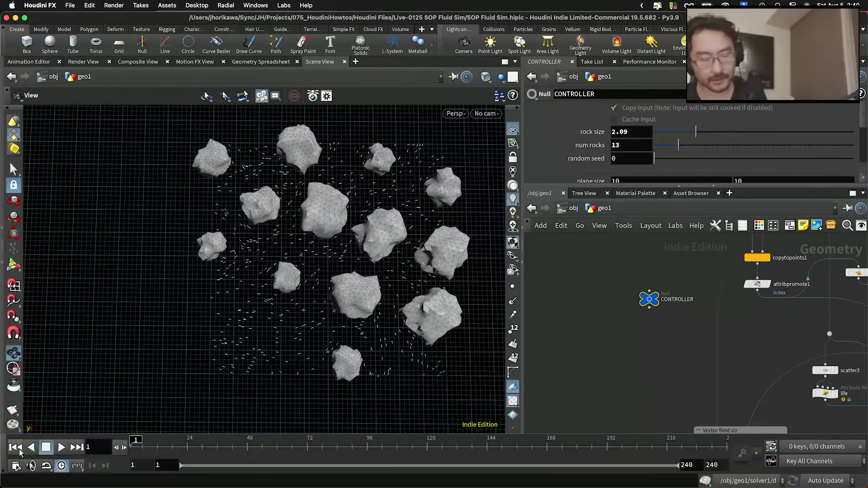
pyautogui.click(61, 448)
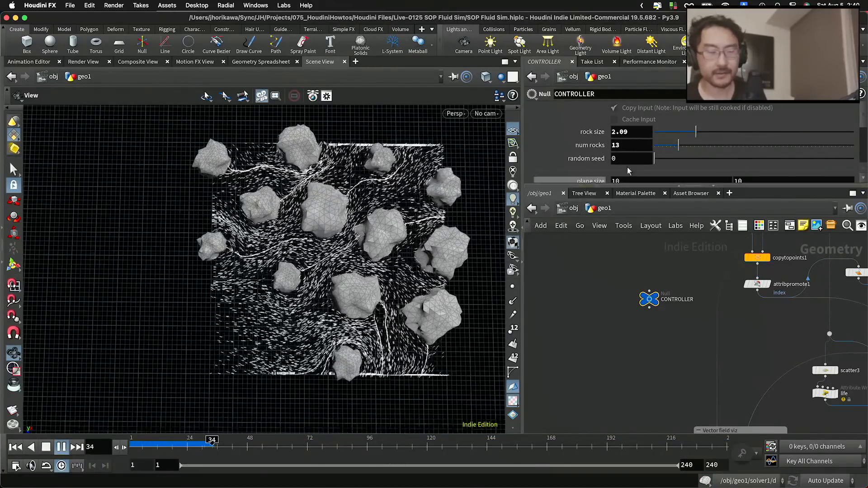
# Set the rock size to 1.25 and the number of rocks to 21, and replay the simulation from the start.
pyautogui.moveTo(696, 131); pyautogui.dragTo(695, 150)
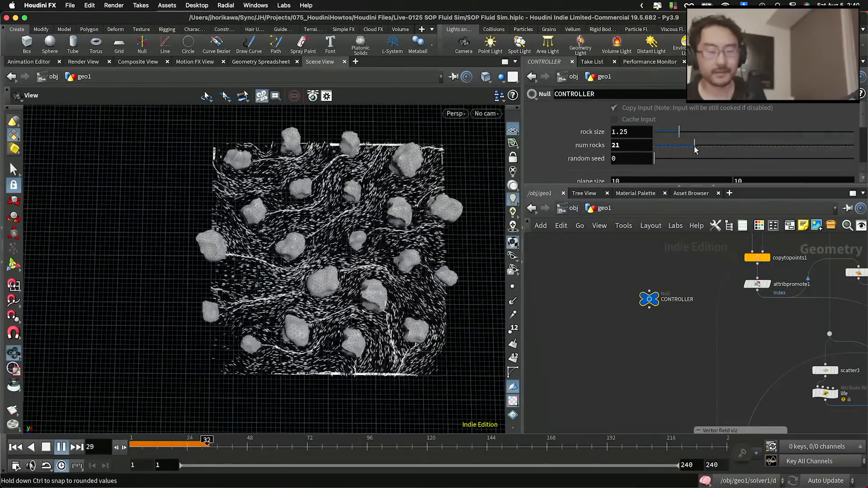
pyautogui.click(46, 447)
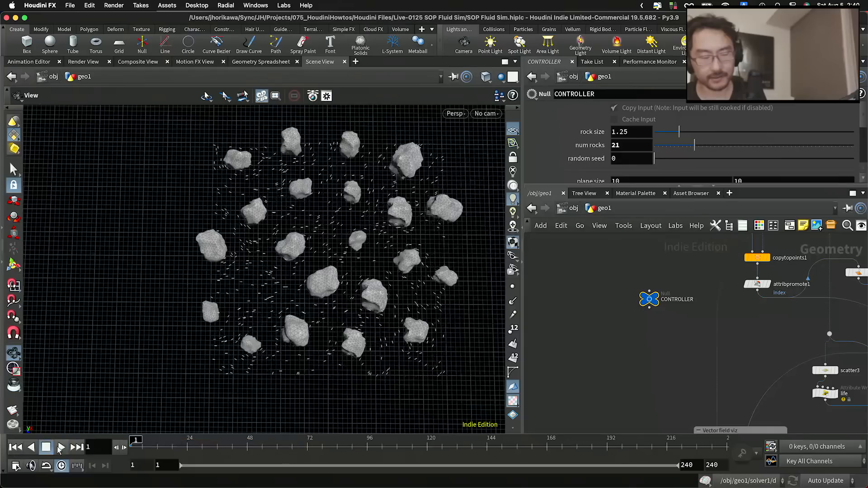
pyautogui.click(60, 447)
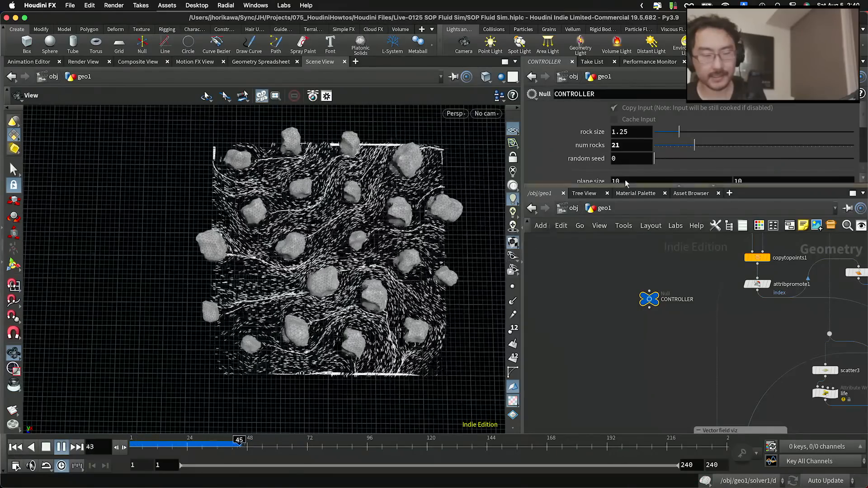
# Set the random seed to 0.168 and return the simulation to frame 1.
pyautogui.moveTo(669, 158); pyautogui.dragTo(684, 163)
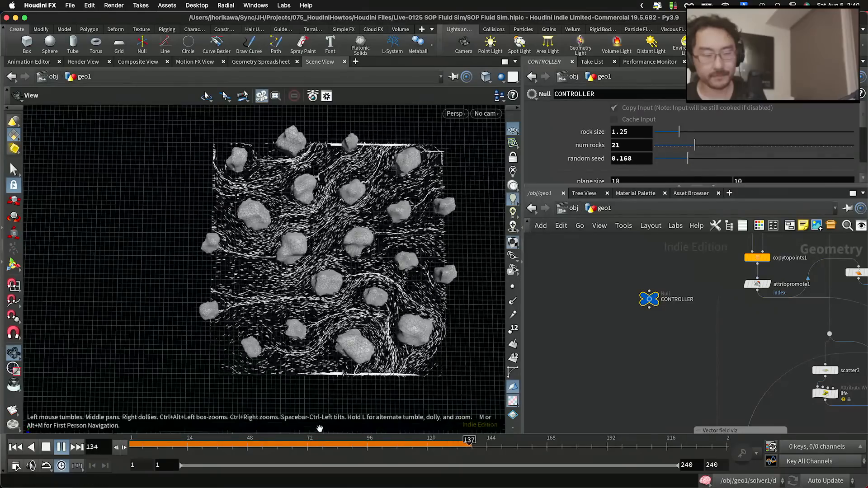
pyautogui.click(162, 443)
pyautogui.press('super+Up')
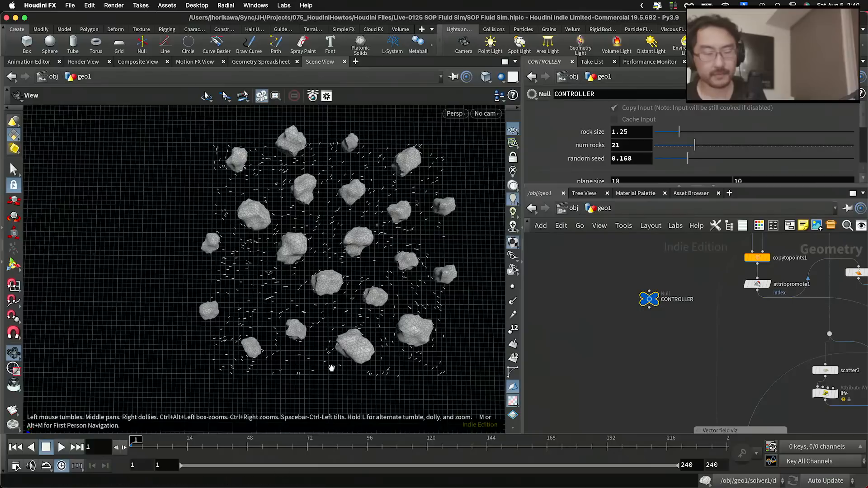
# Save the scene and set the number of rocks on the CONTROLLER null to 11.
pyautogui.press('super+s')
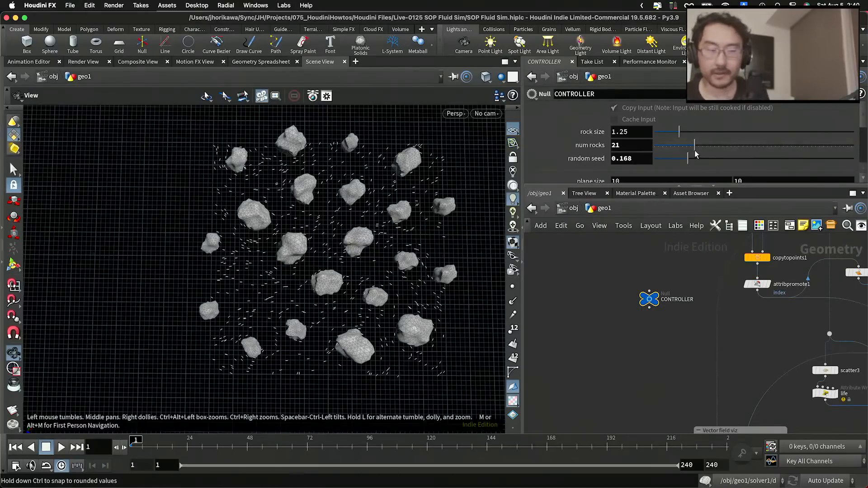
pyautogui.moveTo(682, 150); pyautogui.dragTo(677, 150)
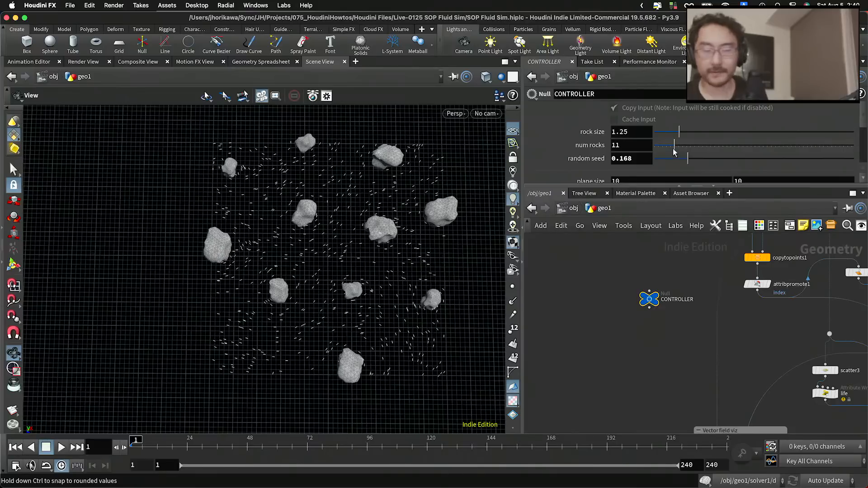
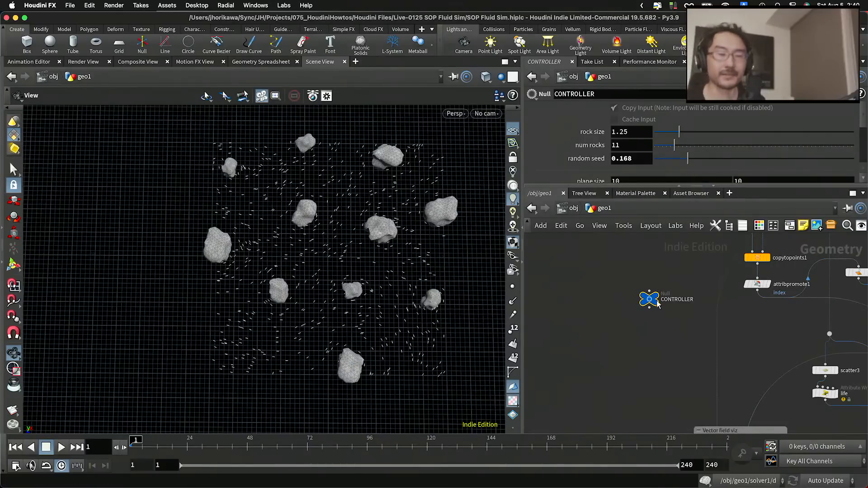
# Move the Vector field viz network box further away from the solver1 and line1 nodes.
pyautogui.scroll(-2, 659, 331)
pyautogui.scroll(-1, 659, 332)
pyautogui.moveTo(659, 331); pyautogui.dragTo(571, 286, button='middle')
pyautogui.scroll(-3, 667, 319)
pyautogui.scroll(4, 654, 336)
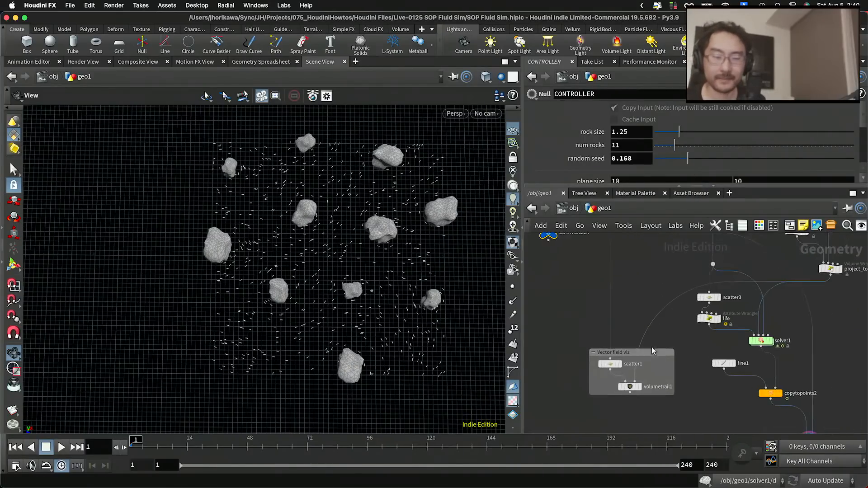
pyautogui.moveTo(645, 356); pyautogui.dragTo(614, 364)
pyautogui.moveTo(692, 359); pyautogui.dragTo(648, 360, button='middle')
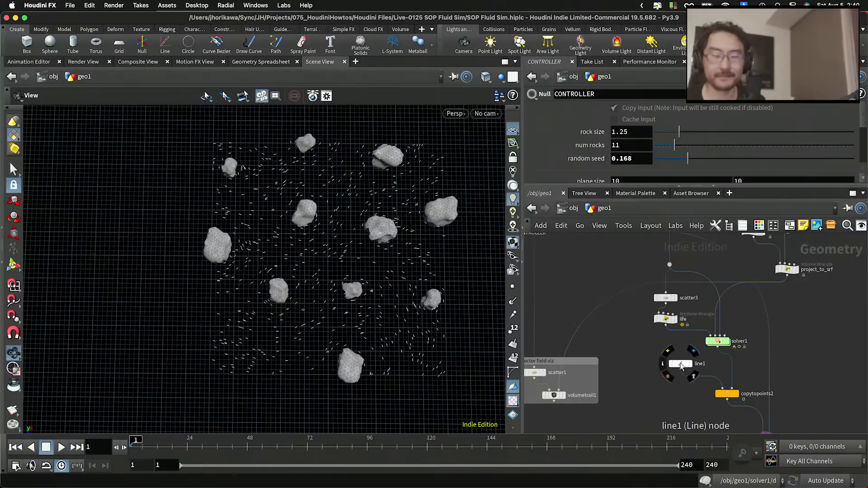
# Rearrange line1 and copytopoints2 so that they sit neatly below solver1 in the network.
pyautogui.moveTo(682, 368); pyautogui.dragTo(695, 376)
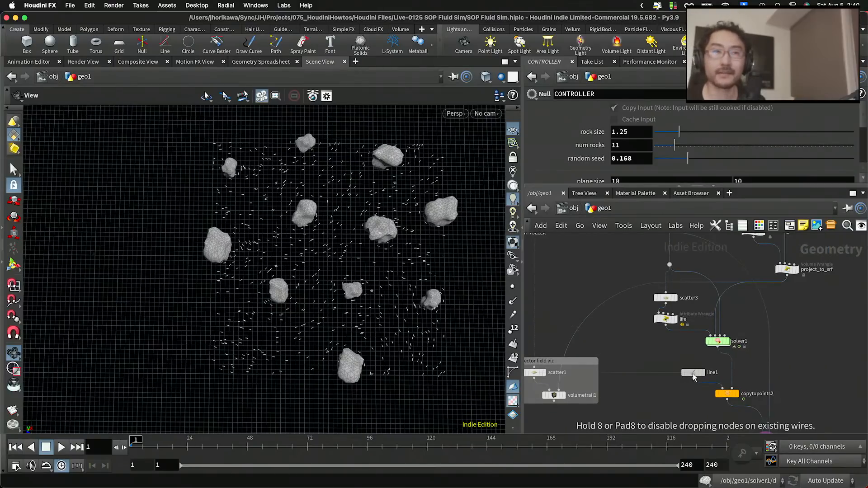
pyautogui.moveTo(716, 395); pyautogui.dragTo(714, 336, button='middle')
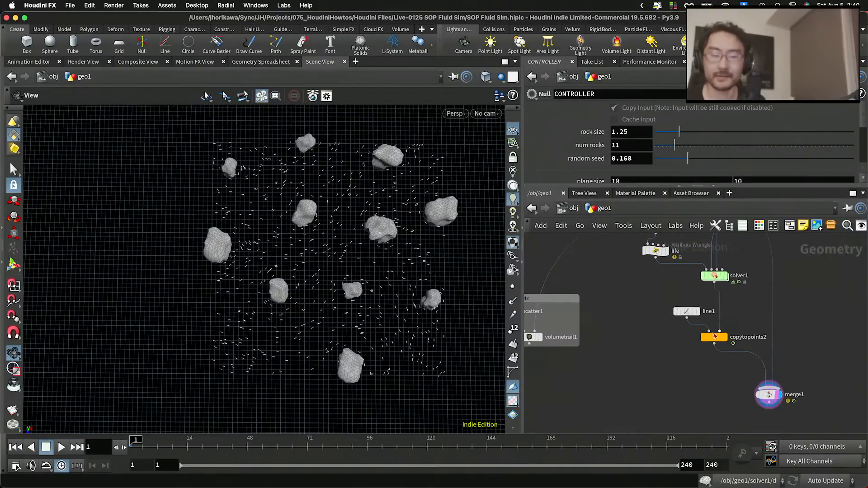
pyautogui.moveTo(670, 313); pyautogui.dragTo(671, 312)
pyautogui.click(728, 334)
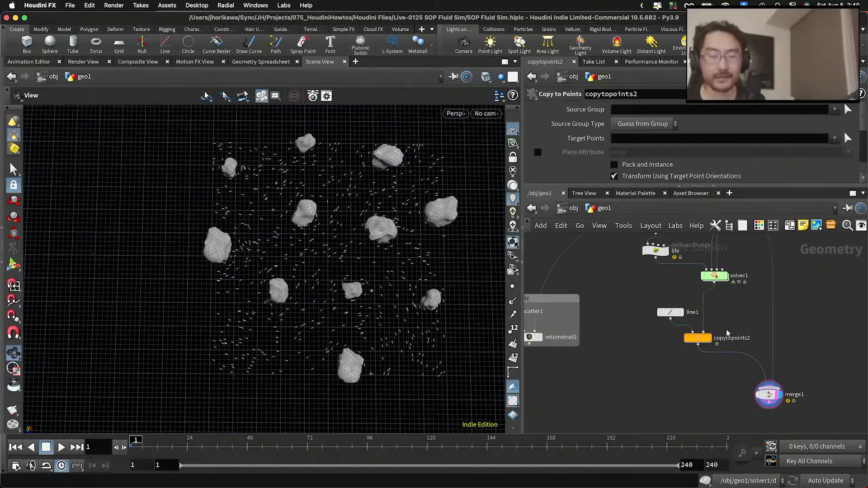
pyautogui.scroll(1, 704, 340)
pyautogui.moveTo(703, 340); pyautogui.dragTo(716, 342)
pyautogui.moveTo(458, 262); pyautogui.dragTo(455, 252)
pyautogui.moveTo(455, 252); pyautogui.dragTo(473, 242, button='right')
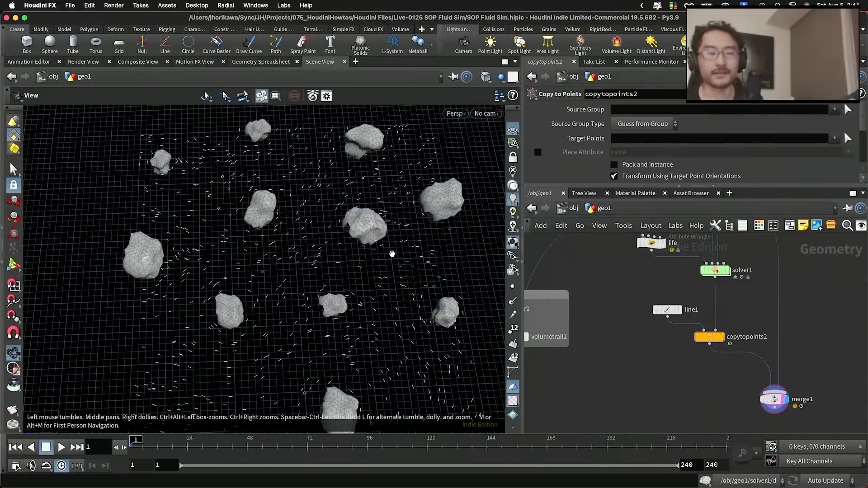
pyautogui.moveTo(392, 254); pyautogui.dragTo(392, 216)
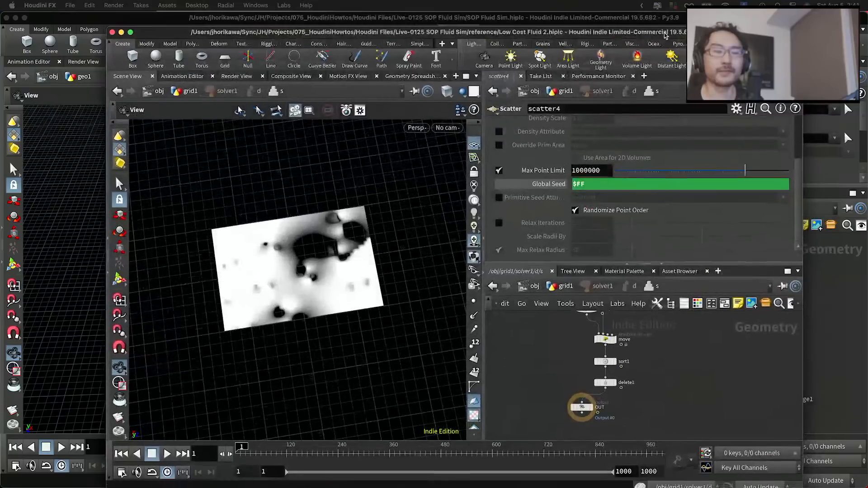
# Go up to the grid1 network level in the reference scene Low Cost Fluid 2.hiplc.
pyautogui.scroll(-3, 597, 396)
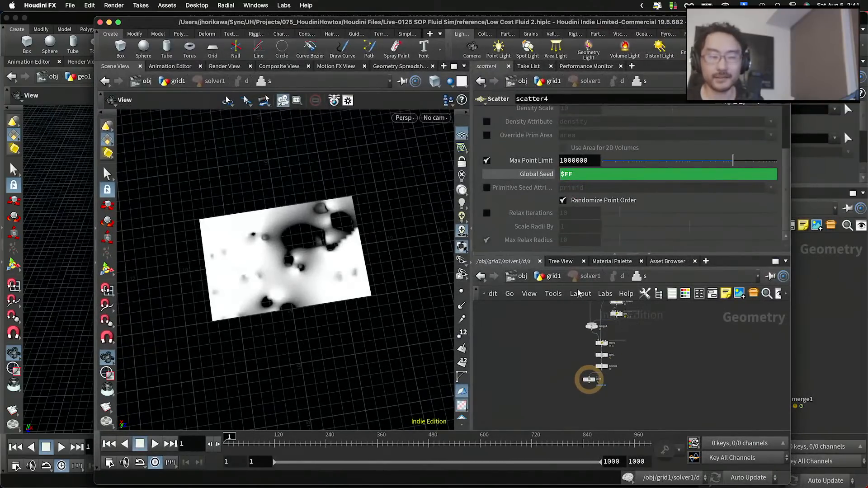
pyautogui.click(560, 278)
pyautogui.click(549, 293)
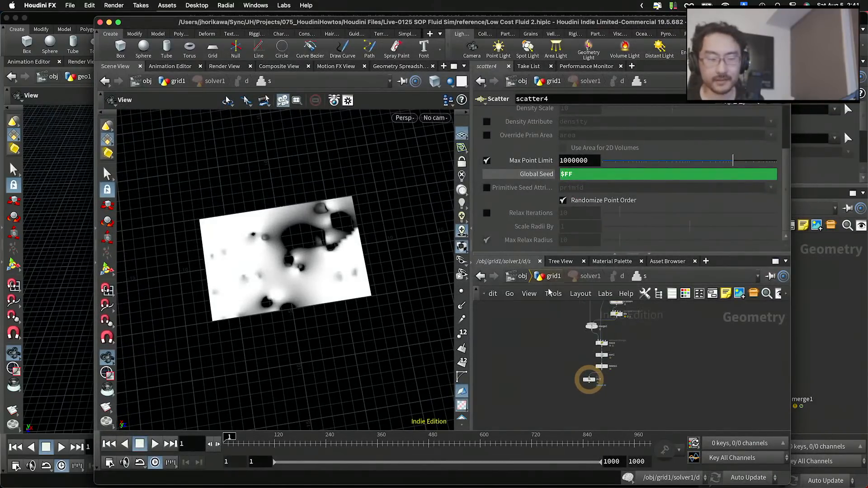
pyautogui.click(548, 276)
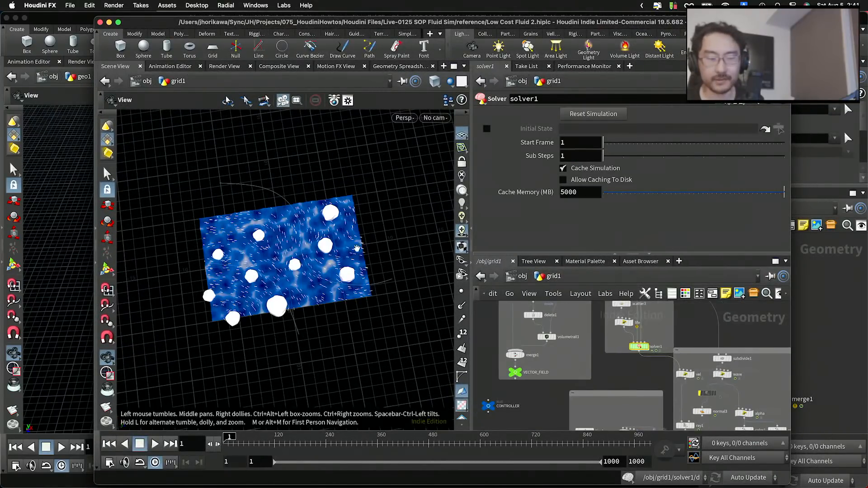
# Play the reference simulation and examine the wavy water surface and flow lines around the rocks up close.
pyautogui.moveTo(294, 218); pyautogui.dragTo(296, 273)
pyautogui.moveTo(296, 273); pyautogui.dragTo(346, 258, button='right')
pyautogui.moveTo(345, 258); pyautogui.dragTo(374, 254)
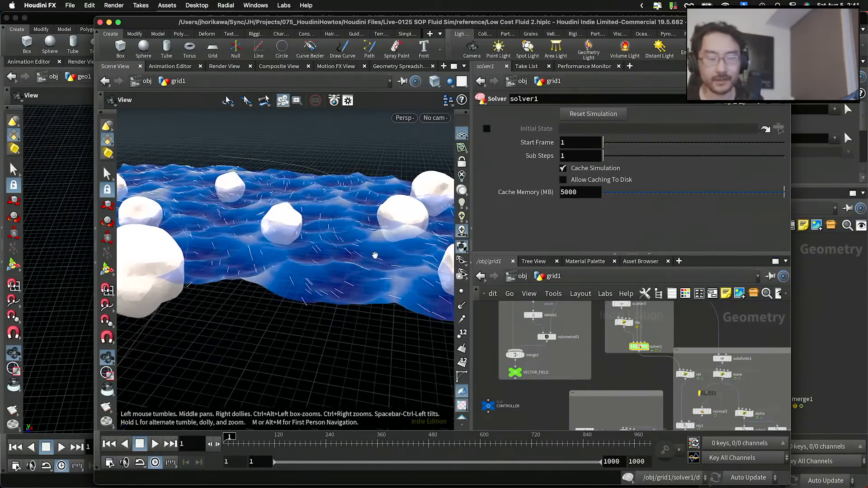
pyautogui.click(155, 444)
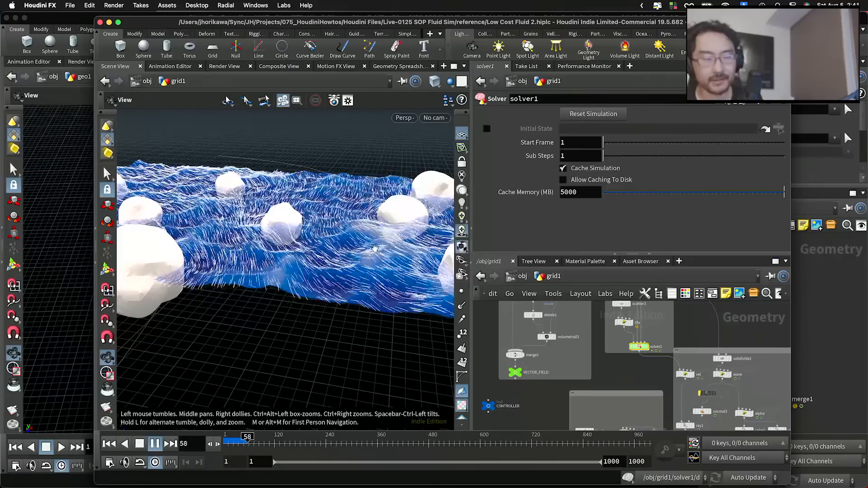
pyautogui.moveTo(375, 248); pyautogui.dragTo(358, 285)
pyautogui.moveTo(358, 285); pyautogui.dragTo(380, 290, button='right')
pyautogui.moveTo(380, 289); pyautogui.dragTo(346, 262)
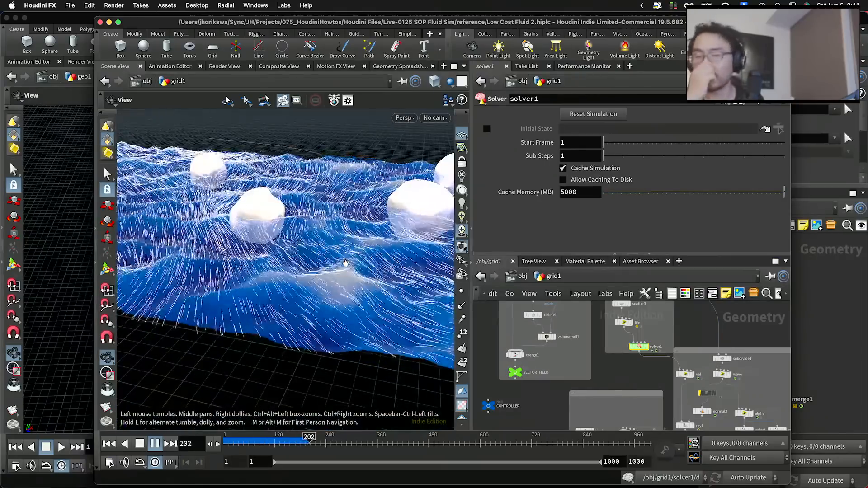
pyautogui.moveTo(340, 228)
pyautogui.mouseDown()
pyautogui.moveTo(310, 254)
pyautogui.moveTo(289, 219)
pyautogui.moveTo(325, 281)
pyautogui.moveTo(330, 240)
pyautogui.mouseUp()
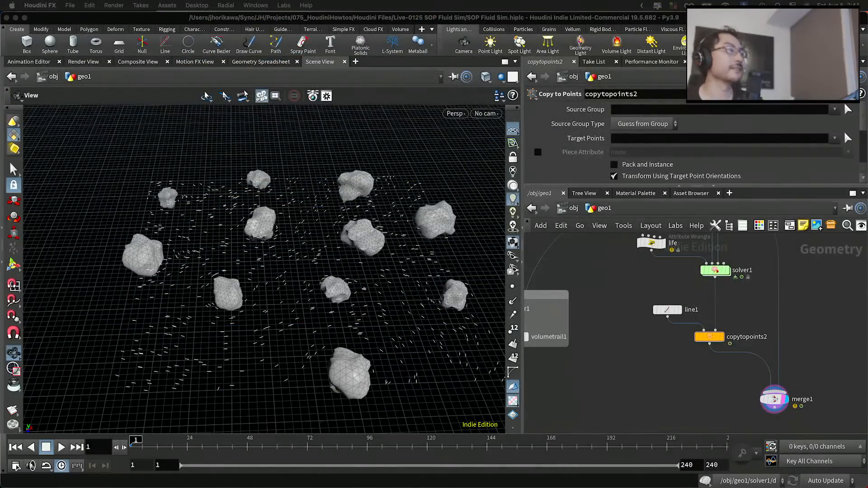
# Return to the SOP Fluid Sim scene and enclose sphere1 and mountain1 in a network box.
pyautogui.click(647, 375)
pyautogui.scroll(-5, 649, 379)
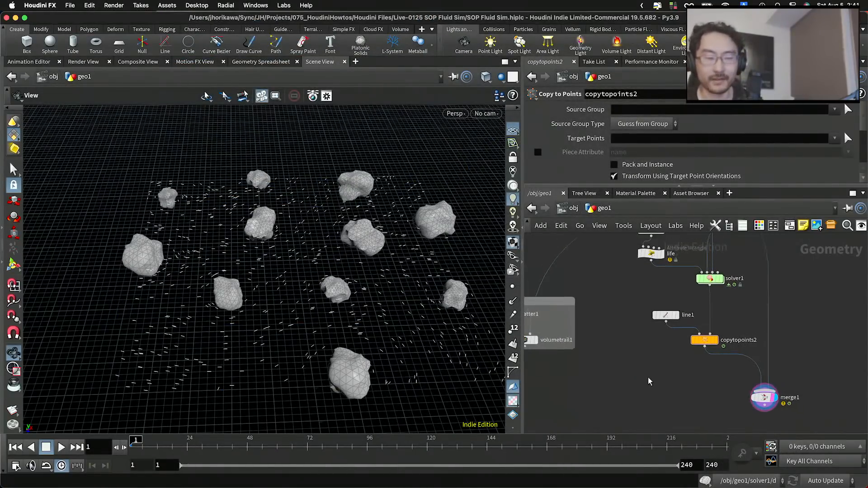
pyautogui.scroll(6, 685, 380)
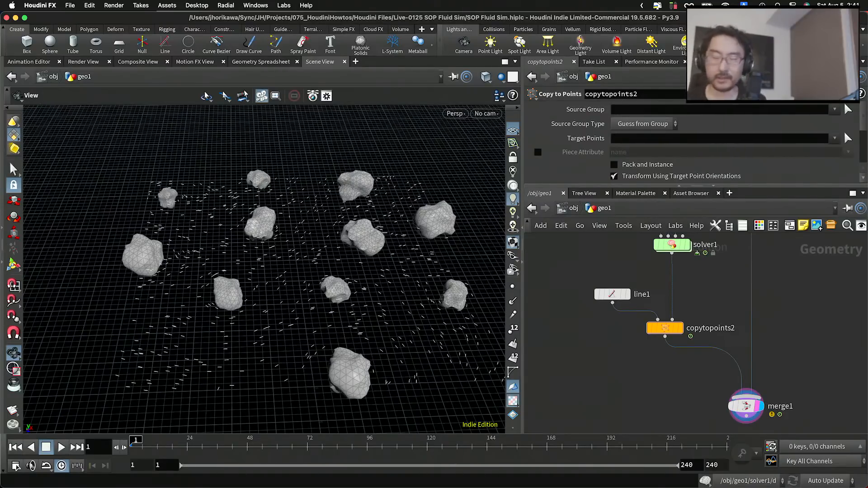
pyautogui.scroll(-10, 620, 382)
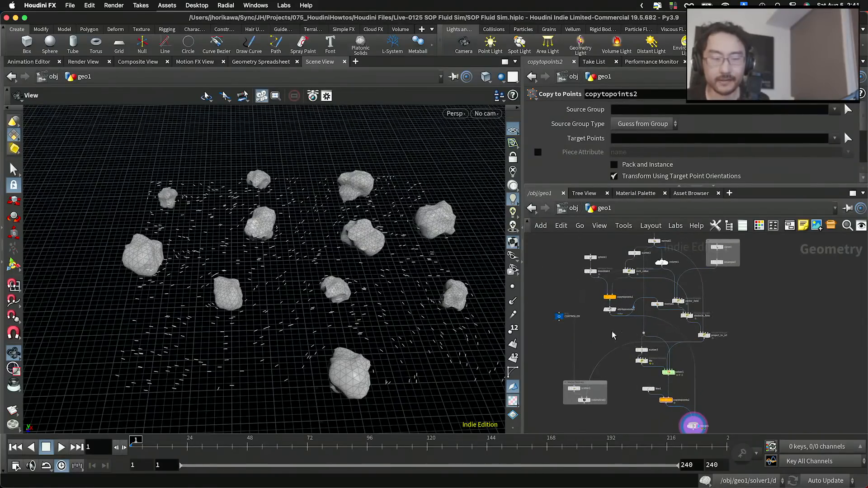
pyautogui.scroll(5, 602, 335)
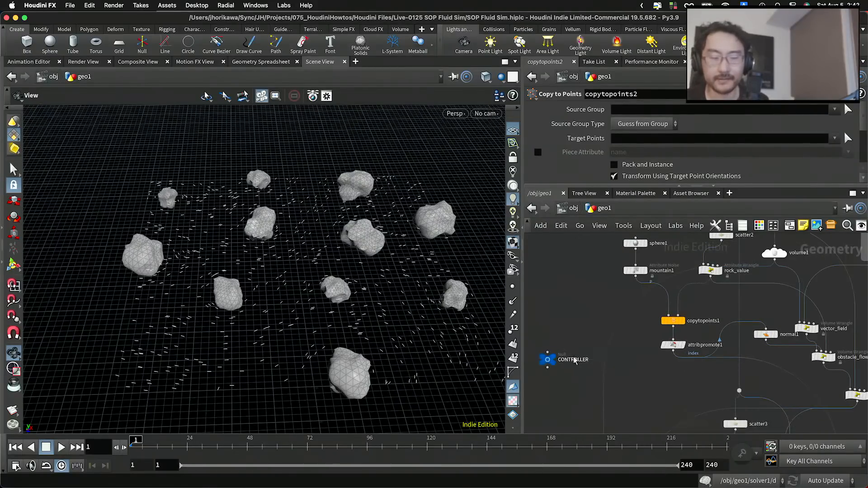
pyautogui.scroll(-3, 627, 335)
pyautogui.moveTo(628, 335); pyautogui.dragTo(633, 393, button='middle')
pyautogui.scroll(5, 628, 305)
pyautogui.moveTo(614, 285); pyautogui.dragTo(665, 371)
pyautogui.click(789, 225)
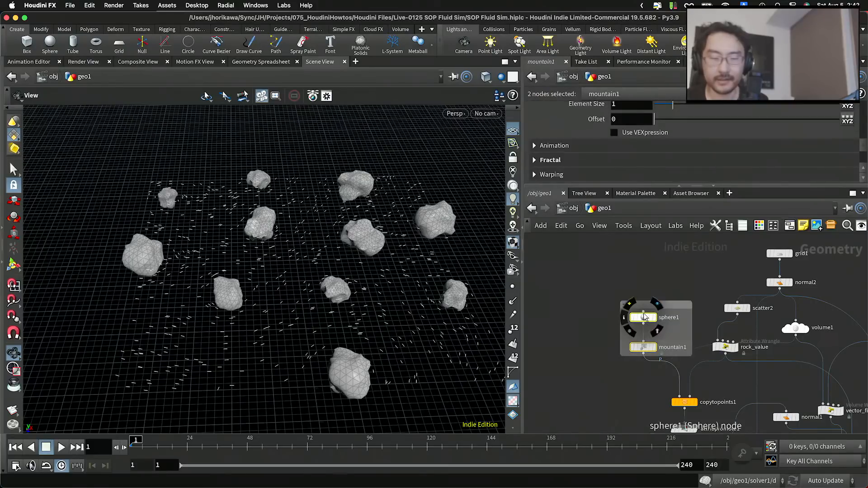
# Title the network box around sphere1 and mountain1 "rock" and move it away from the neighbouring nodes.
pyautogui.click(679, 304)
pyautogui.write('ro')
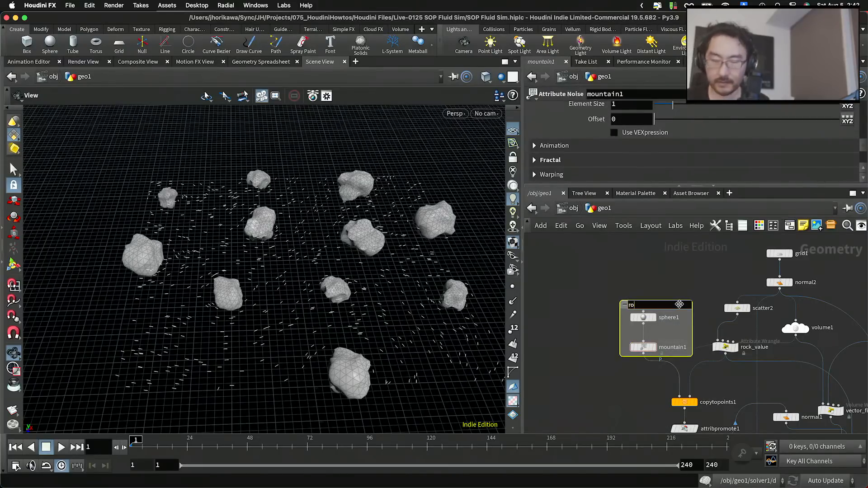
pyautogui.write('ck')
pyautogui.press('Return')
pyautogui.moveTo(679, 307); pyautogui.dragTo(658, 273)
pyautogui.scroll(3, 765, 344)
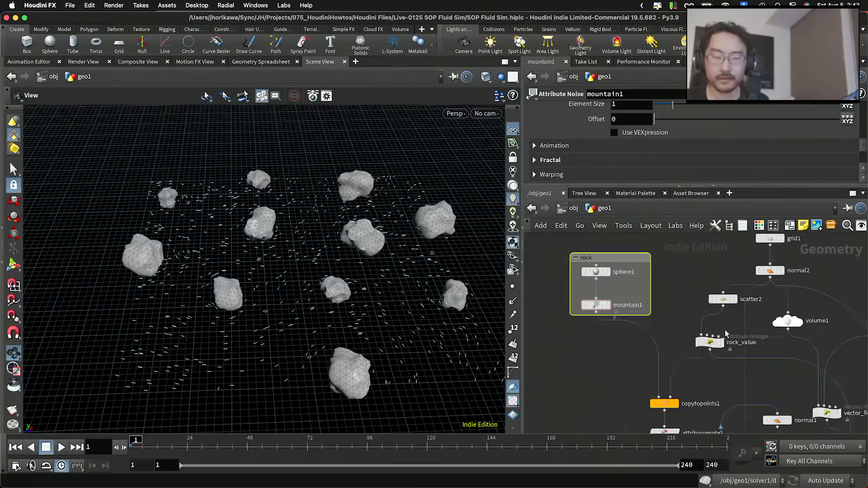
# Reposition scatter2, rock_value, the rock box, copytopoints1 and attribpromote1 so that the rock-scattering nodes form a compact column.
pyautogui.moveTo(722, 286); pyautogui.dragTo(704, 260)
pyautogui.moveTo(711, 348); pyautogui.dragTo(710, 302)
pyautogui.moveTo(695, 255); pyautogui.dragTo(688, 318, button='middle')
pyautogui.scroll(-4, 687, 301)
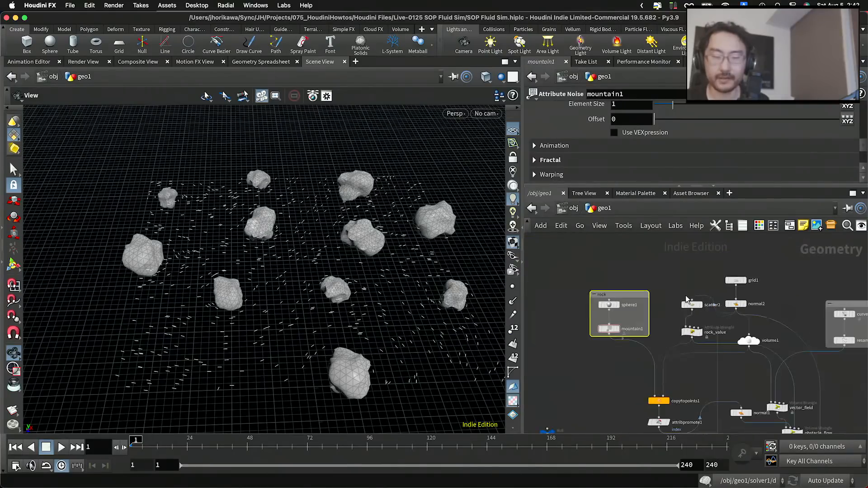
pyautogui.moveTo(627, 293); pyautogui.dragTo(607, 294)
pyautogui.moveTo(677, 373); pyautogui.dragTo(672, 340, button='middle')
pyautogui.moveTo(689, 350); pyautogui.dragTo(653, 396)
pyautogui.moveTo(659, 390); pyautogui.dragTo(670, 351)
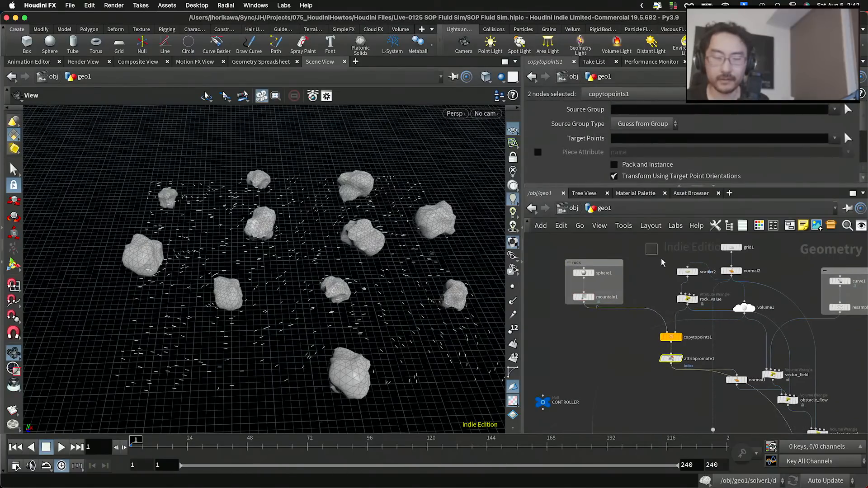
# Enclose scatter2, rock_value, copytopoints1 and attribpromote1 in a network box titled "rocks".
pyautogui.moveTo(662, 263); pyautogui.dragTo(706, 388)
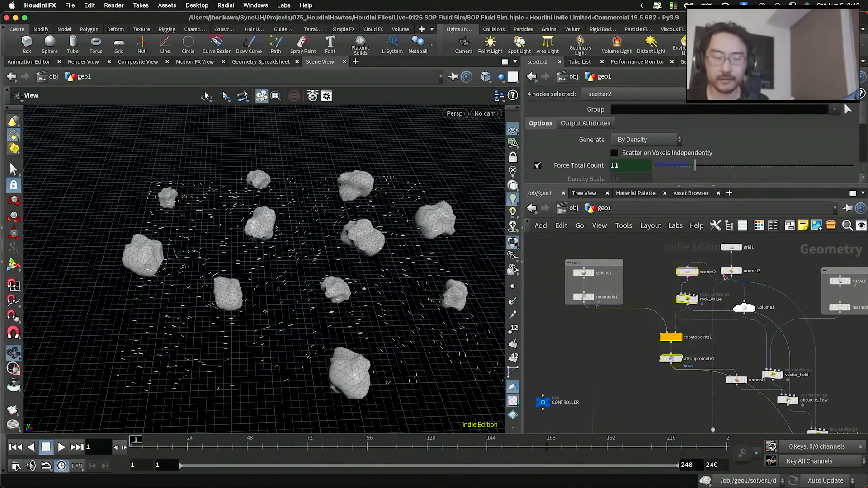
pyautogui.click(789, 225)
pyautogui.scroll(3, 686, 260)
pyautogui.doubleClick(678, 265)
pyautogui.write('r')
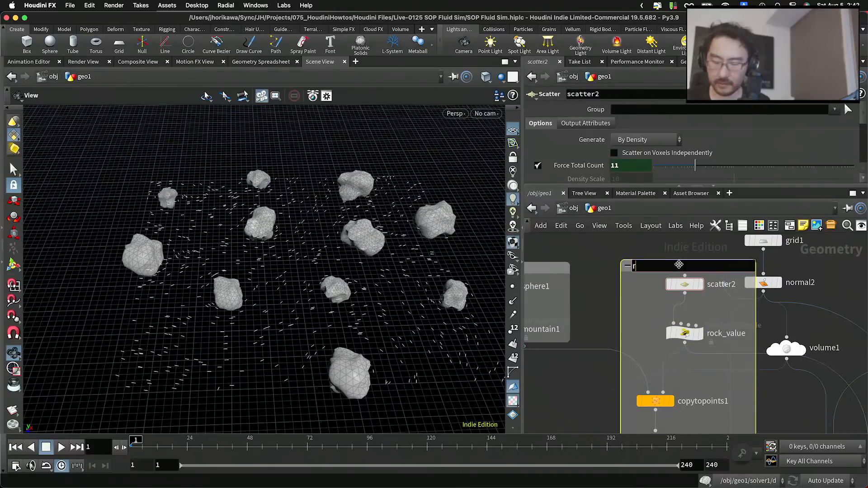
pyautogui.write('ocks')
pyautogui.press('Return')
pyautogui.scroll(-3, 678, 264)
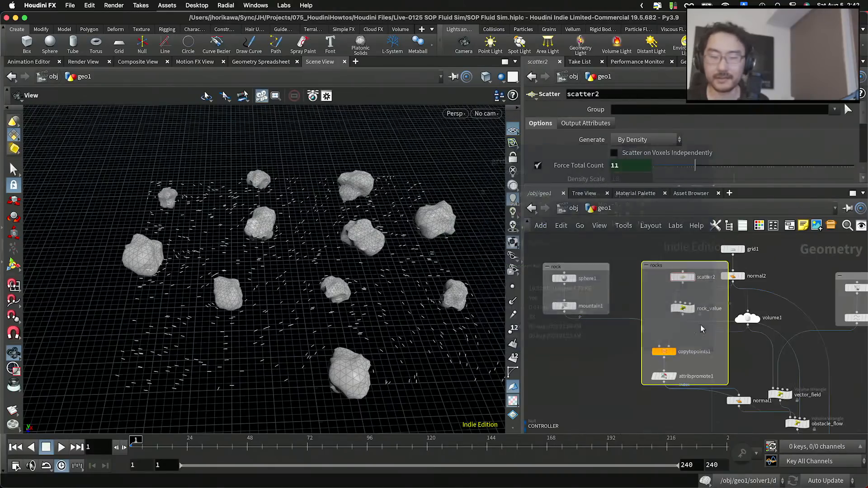
# Place normal2 directly below grid1 and enclose both nodes in a network box titled "base geo".
pyautogui.scroll(5, 702, 329)
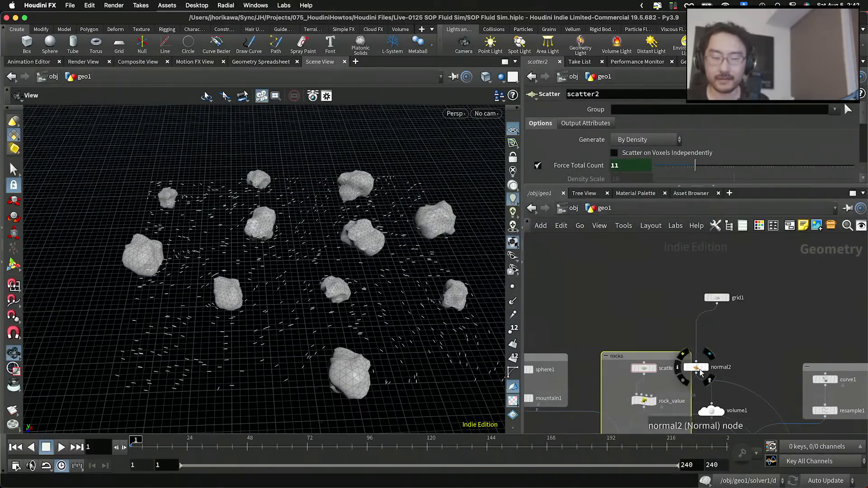
pyautogui.moveTo(700, 370); pyautogui.dragTo(718, 324)
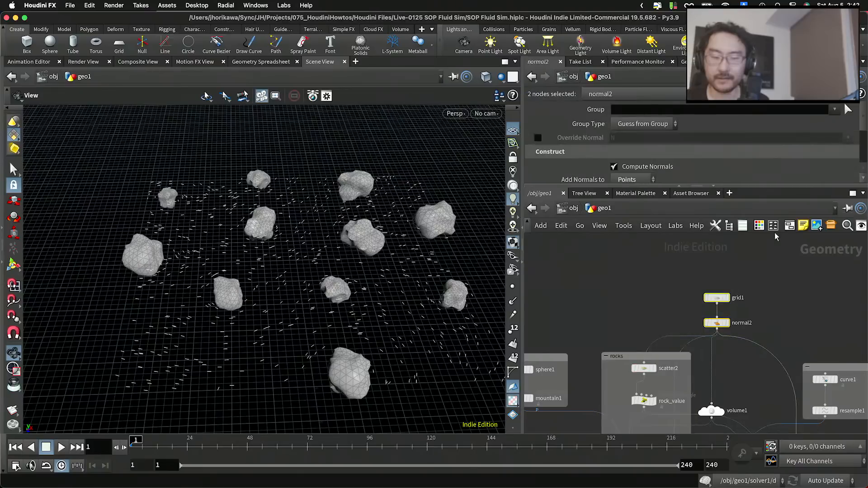
pyautogui.hotkey('shift', 'o')
pyautogui.write('b')
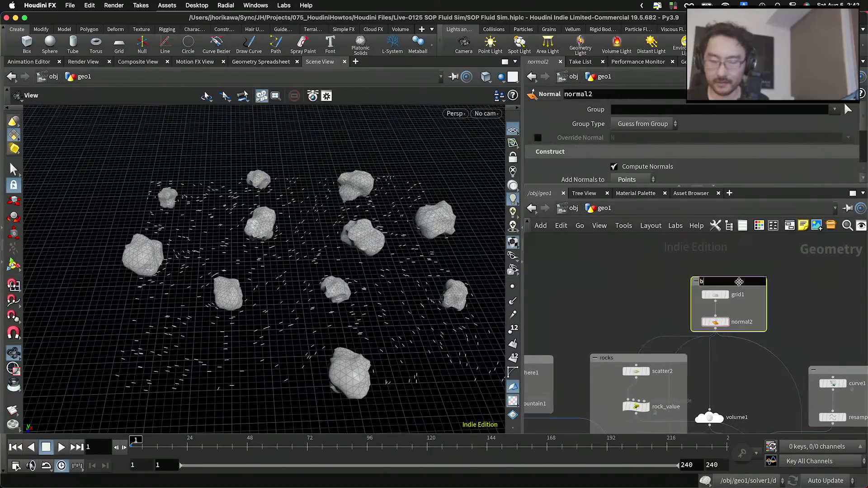
pyautogui.write('ase f')
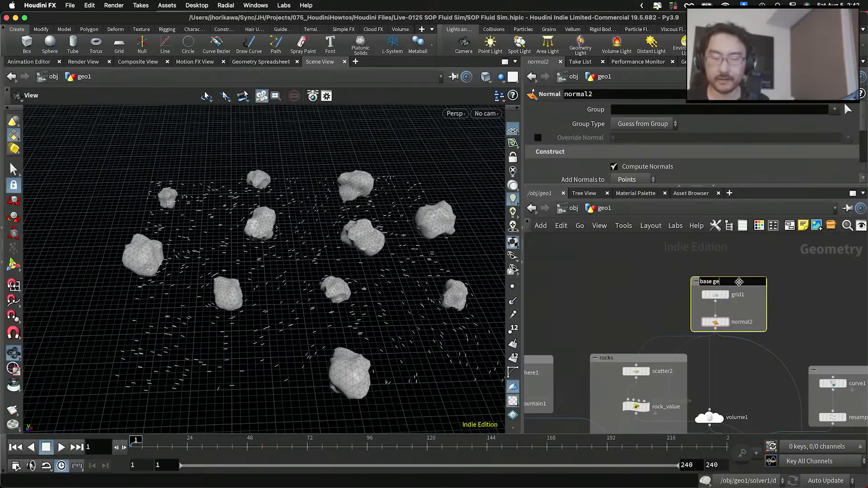
pyautogui.write('eo')
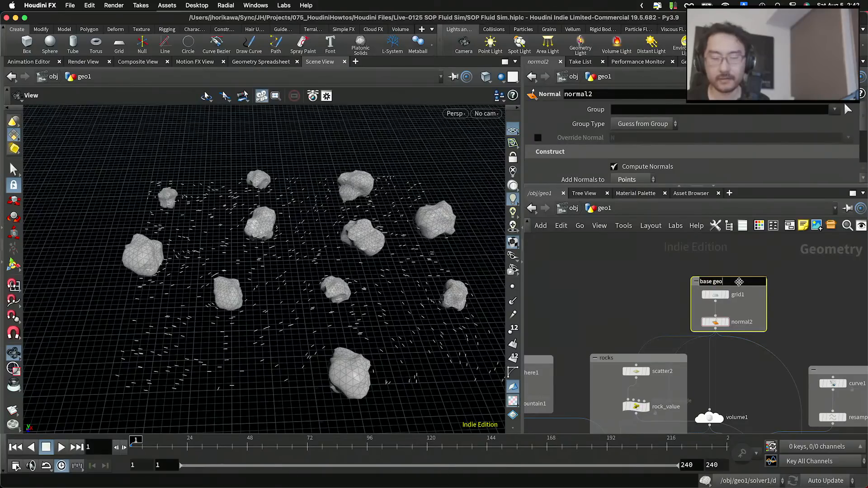
pyautogui.press('Return')
pyautogui.press('h')
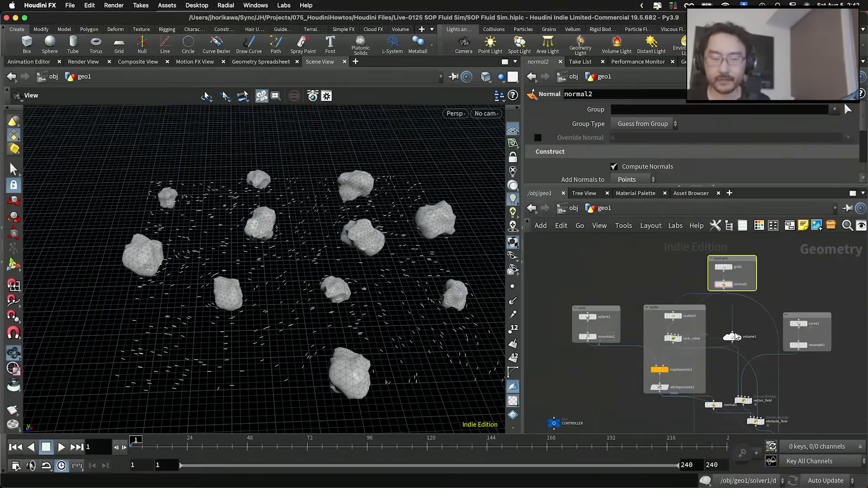
# Shift volume1 closer to vector_field and place normal1 below attribpromote1 inside the rocks box.
pyautogui.moveTo(735, 337); pyautogui.dragTo(725, 346)
pyautogui.scroll(3, 734, 341)
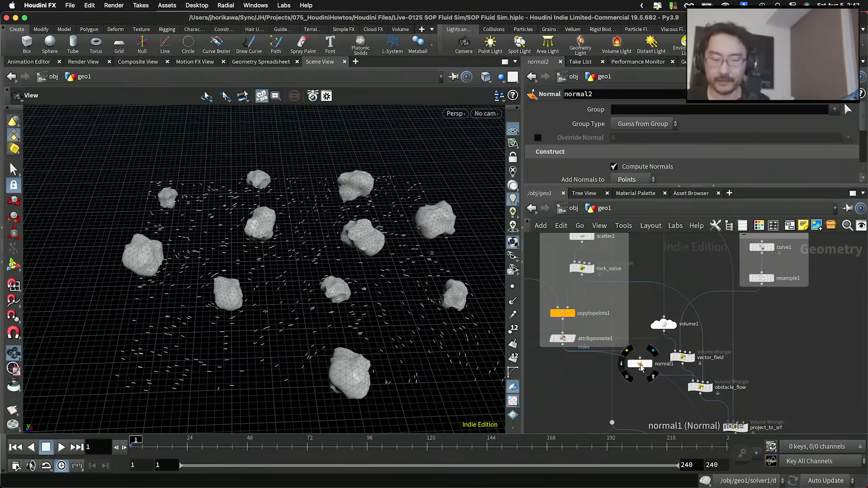
pyautogui.moveTo(643, 363); pyautogui.dragTo(560, 372)
pyautogui.moveTo(559, 372); pyautogui.dragTo(522, 312, button='middle')
# Enclose volume1, vector_field, obstacle_flow and project_to_srf in a network box titled "vector field".
pyautogui.moveTo(759, 402); pyautogui.dragTo(625, 267)
pyautogui.hotkey('shift', 'o')
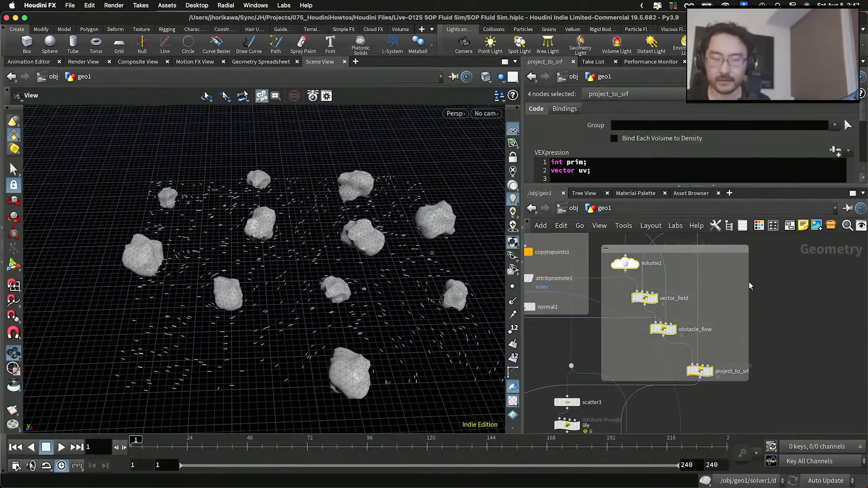
pyautogui.moveTo(749, 286); pyautogui.dragTo(745, 307, button='middle')
pyautogui.doubleClick(719, 271)
pyautogui.write('vec')
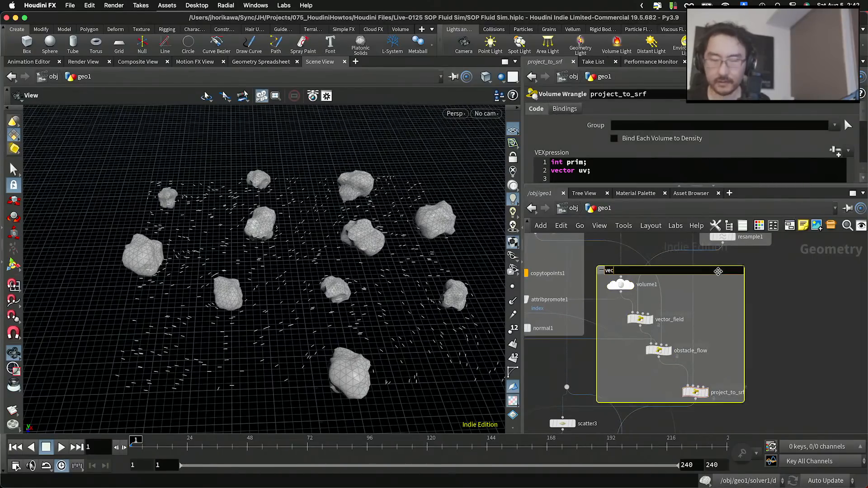
pyautogui.write('tor_field')
pyautogui.press('Return')
# Align scatter3 with the life node and enclose both in a network box titled "initial particle".
pyautogui.press('h')
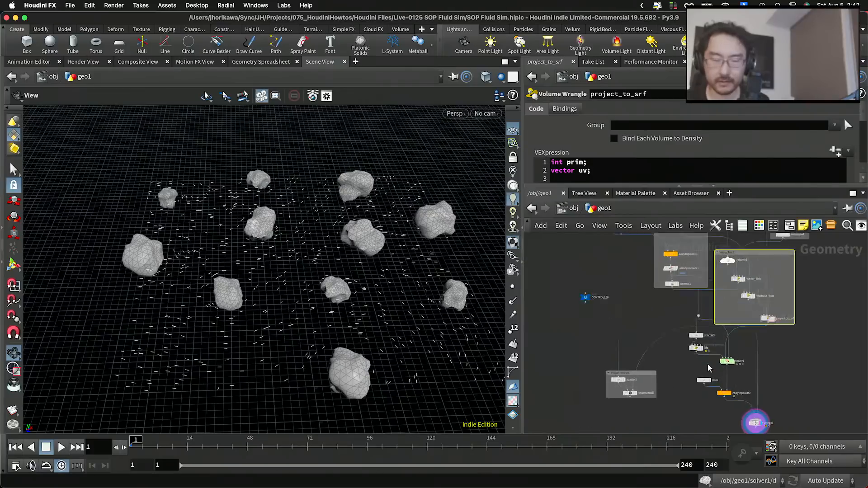
pyautogui.scroll(8, 708, 365)
pyautogui.moveTo(700, 386); pyautogui.dragTo(672, 289)
pyautogui.moveTo(672, 289); pyautogui.dragTo(660, 305)
pyautogui.click(790, 226)
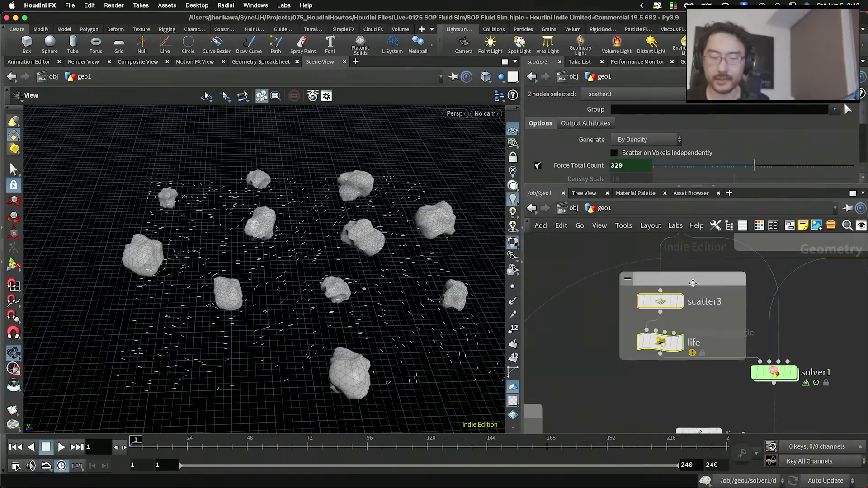
pyautogui.write('initi')
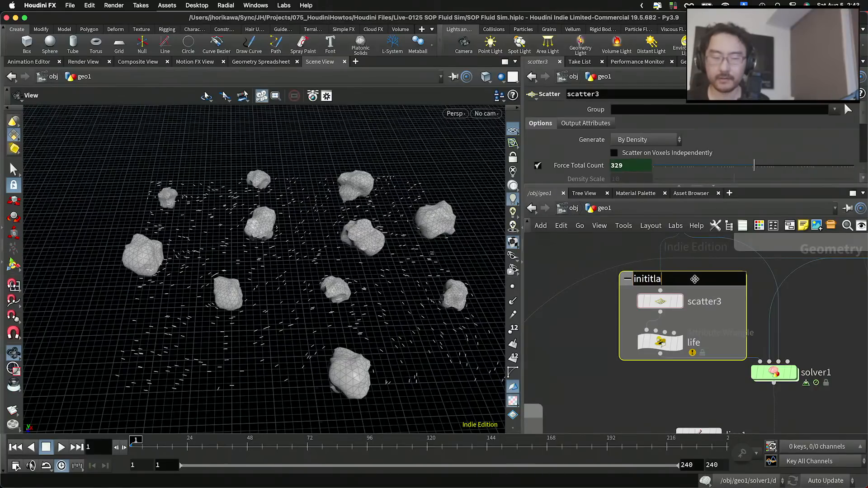
pyautogui.write('al particle')
pyautogui.press('Return')
# Lower solver1, enclose it with line1 and copytopoints2 in a network box titled "fluid flow", and save the scene.
pyautogui.scroll(-2, 695, 279)
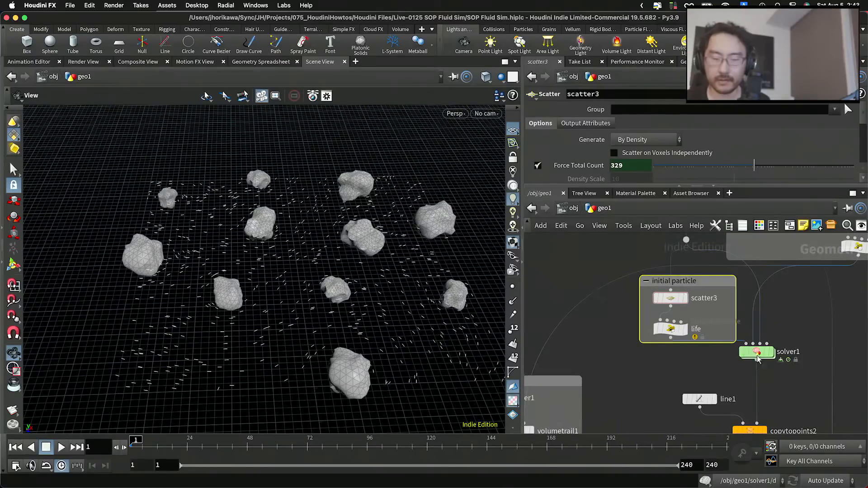
pyautogui.moveTo(758, 358); pyautogui.dragTo(760, 395)
pyautogui.moveTo(759, 395); pyautogui.dragTo(710, 315, button='middle')
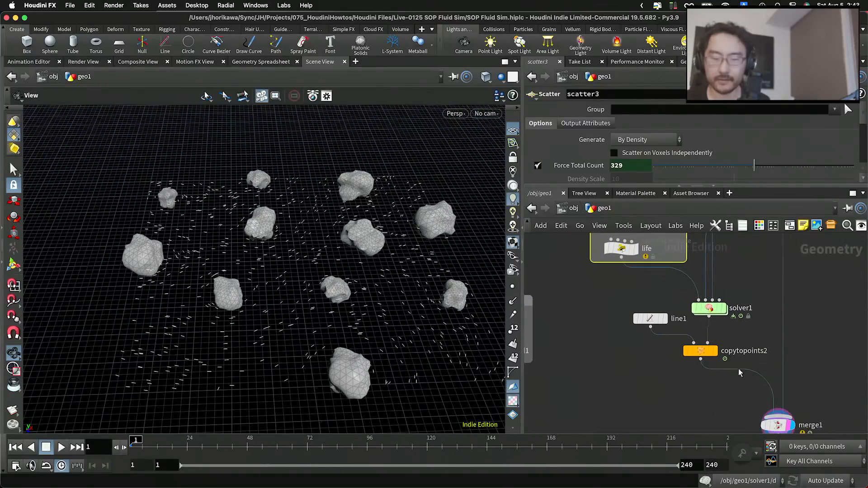
pyautogui.moveTo(735, 406); pyautogui.dragTo(605, 261)
pyautogui.click(774, 229)
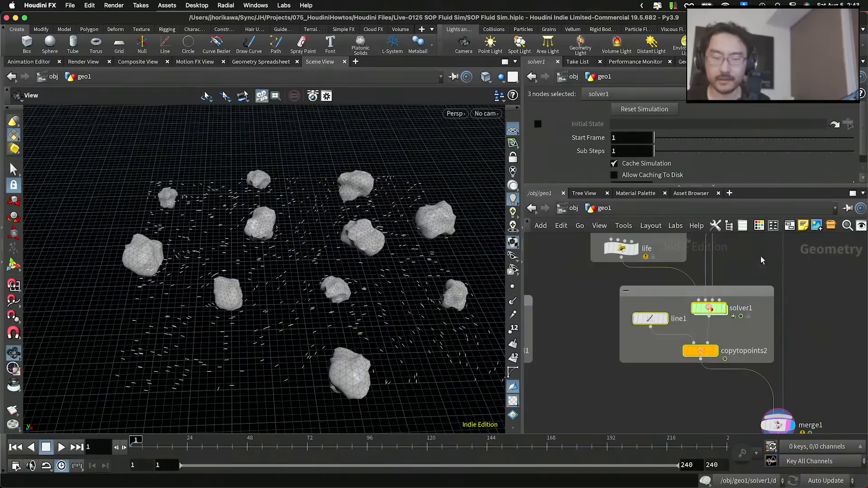
pyautogui.click(710, 293)
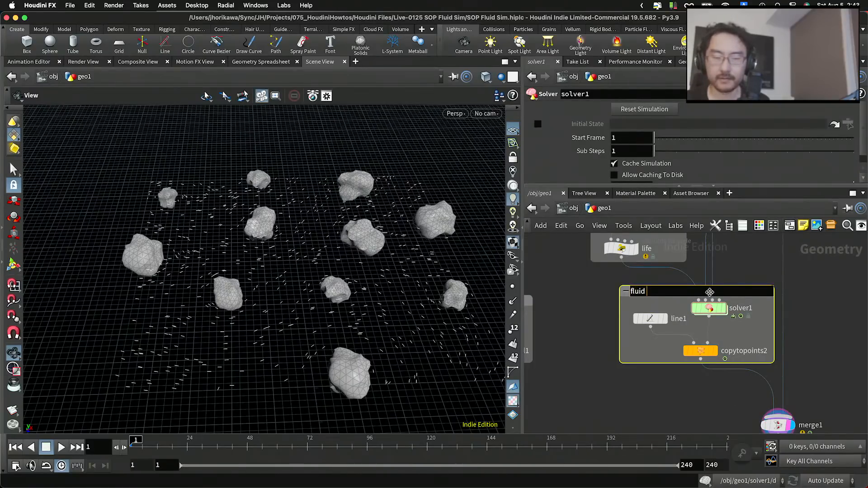
pyautogui.write('fluid flow')
pyautogui.press('Return')
pyautogui.press('super+s')
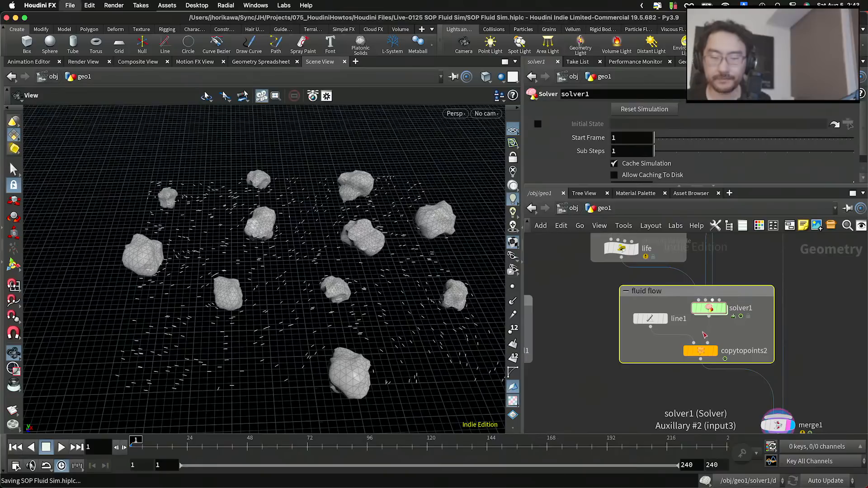
# Display normal2 from the base geo box in the viewport to examine the flat base grid.
pyautogui.scroll(-3, 742, 373)
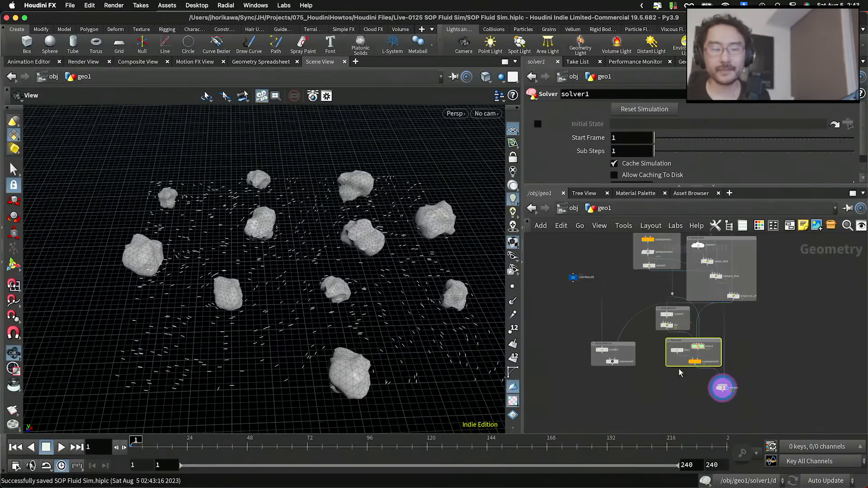
pyautogui.moveTo(613, 336); pyautogui.dragTo(698, 392, button='middle')
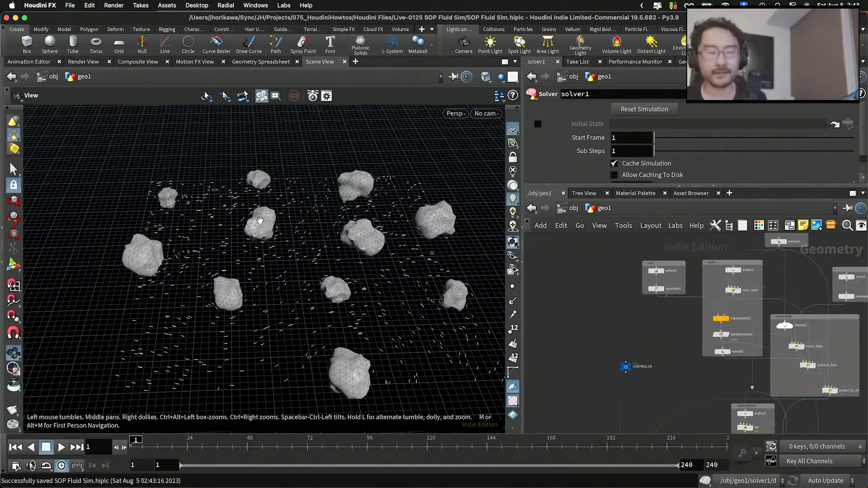
pyautogui.scroll(-4, 312, 181)
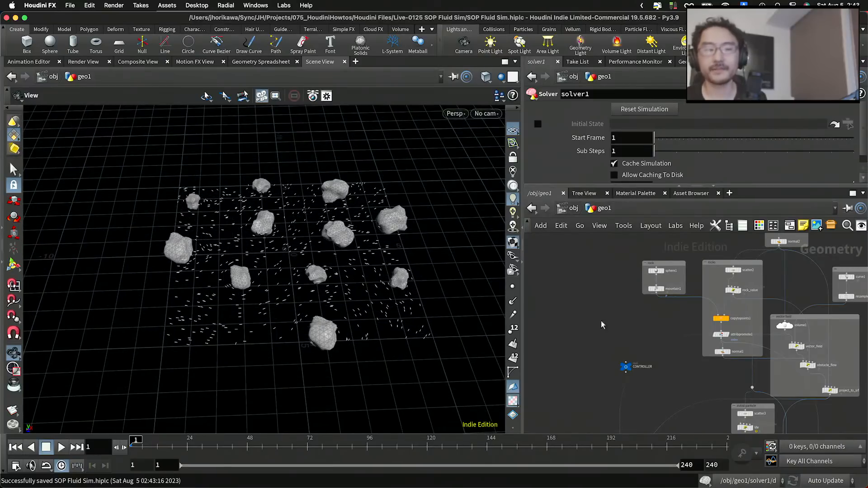
pyautogui.moveTo(779, 253); pyautogui.dragTo(701, 407, button='middle')
pyautogui.scroll(5, 652, 323)
pyautogui.click(653, 321)
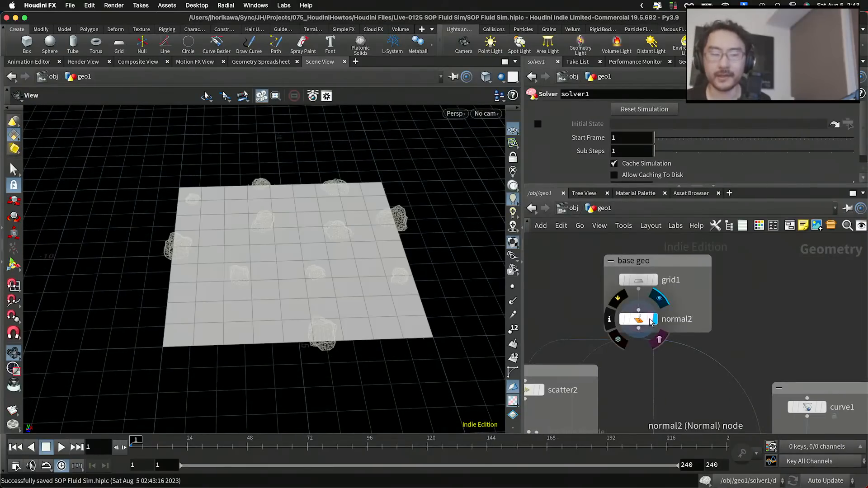
pyautogui.scroll(2, 353, 258)
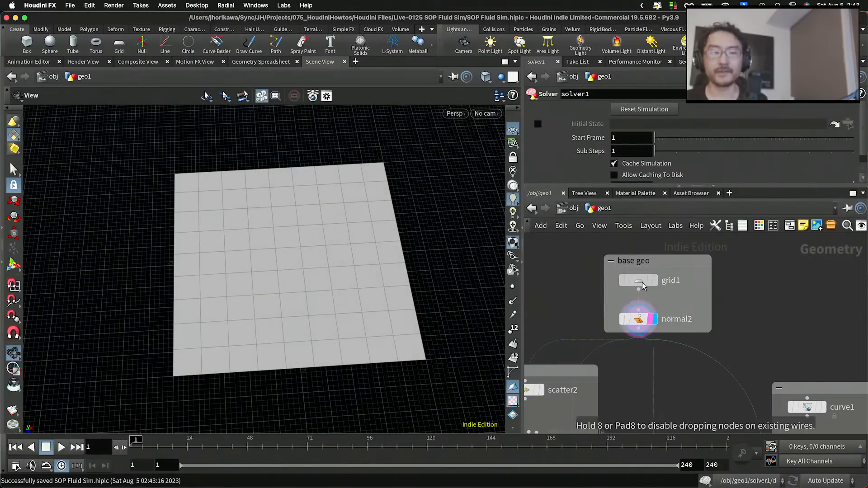
pyautogui.moveTo(638, 281)
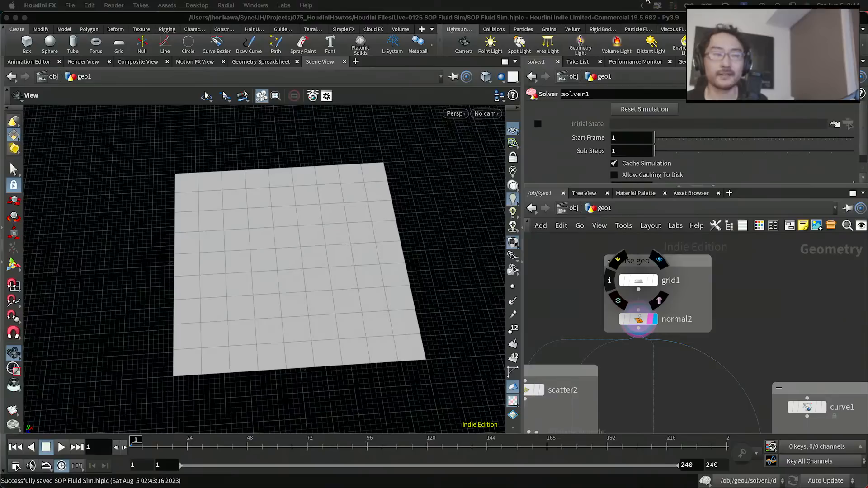
# Add a Subdivide node fed by normal2 in the free area beside the vector field box, display it and set its Depth to 3.
pyautogui.scroll(-5, 644, 312)
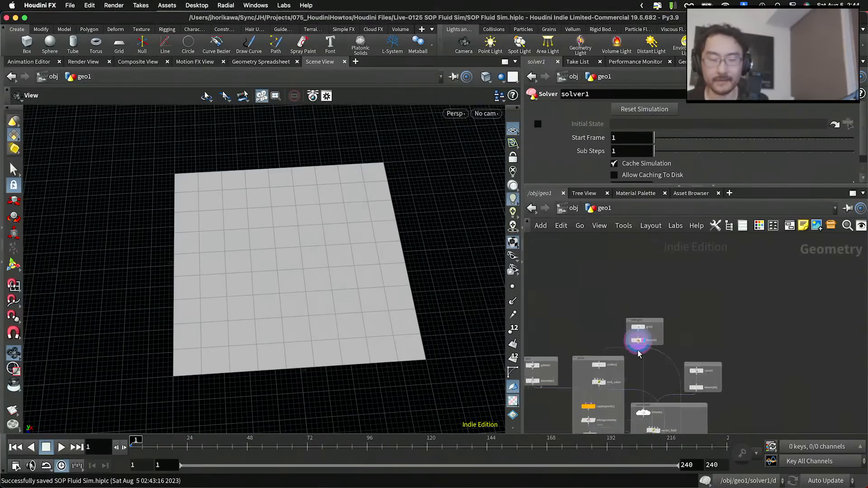
pyautogui.scroll(3, 651, 317)
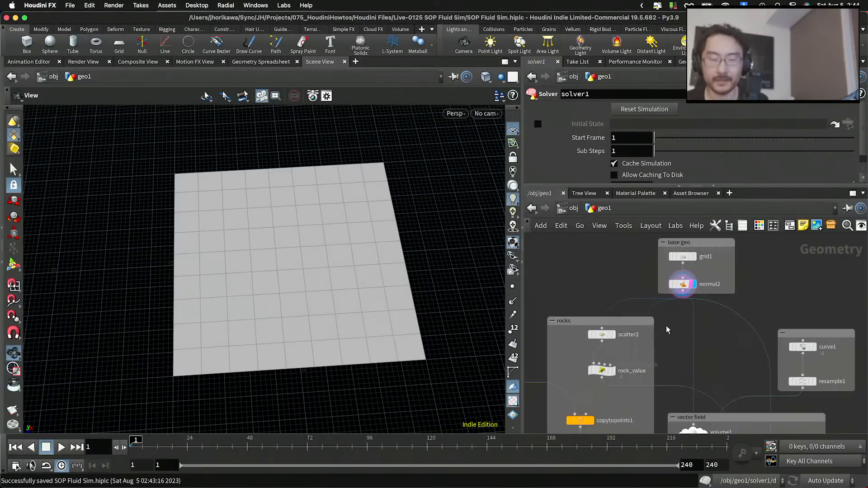
pyautogui.press('Tab')
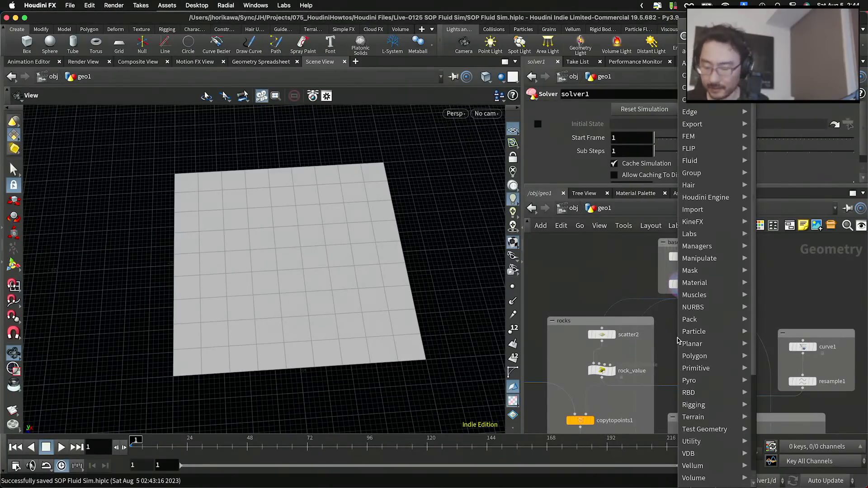
pyautogui.write('sub')
pyautogui.press('Return')
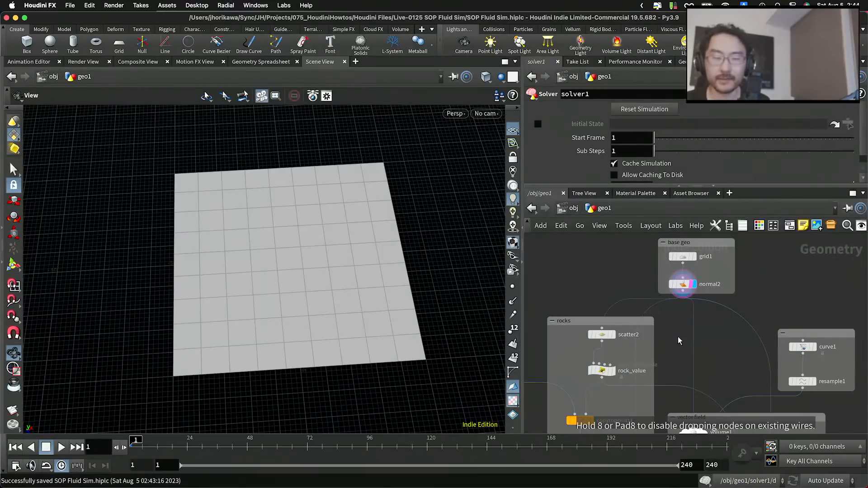
pyautogui.click(693, 301)
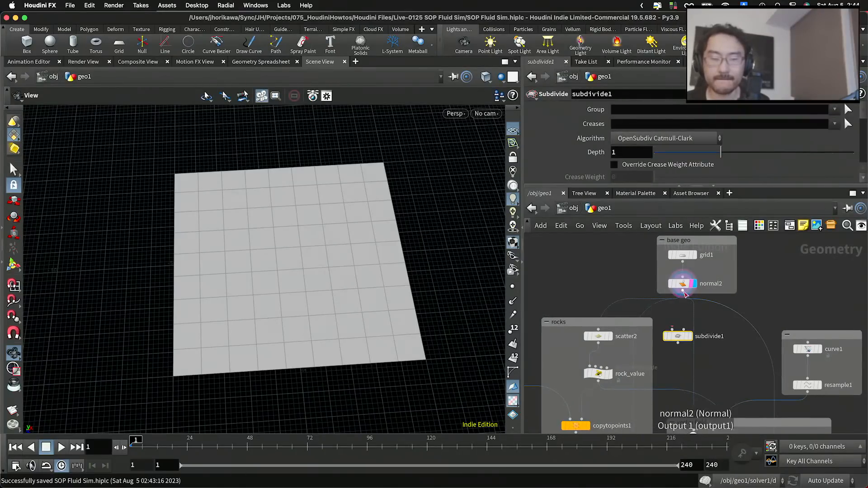
pyautogui.scroll(-10, 693, 303)
pyautogui.moveTo(694, 302); pyautogui.dragTo(736, 364)
pyautogui.scroll(8, 733, 364)
pyautogui.click(735, 363)
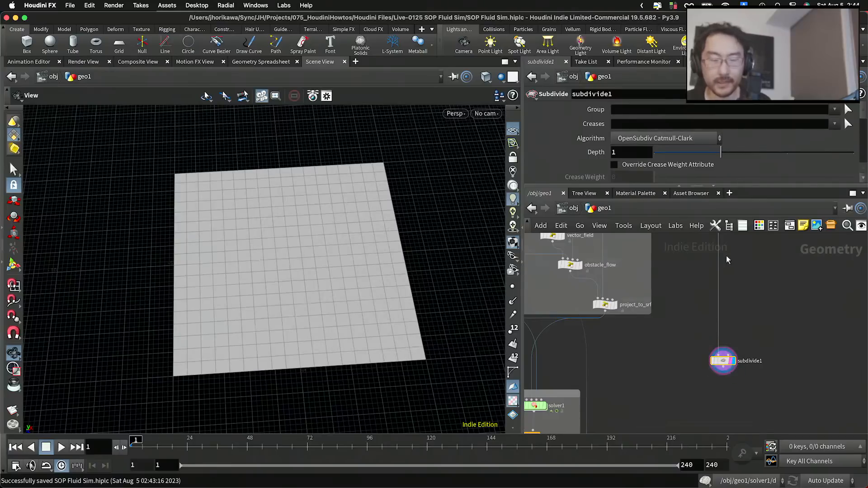
pyautogui.moveTo(721, 152); pyautogui.dragTo(857, 152)
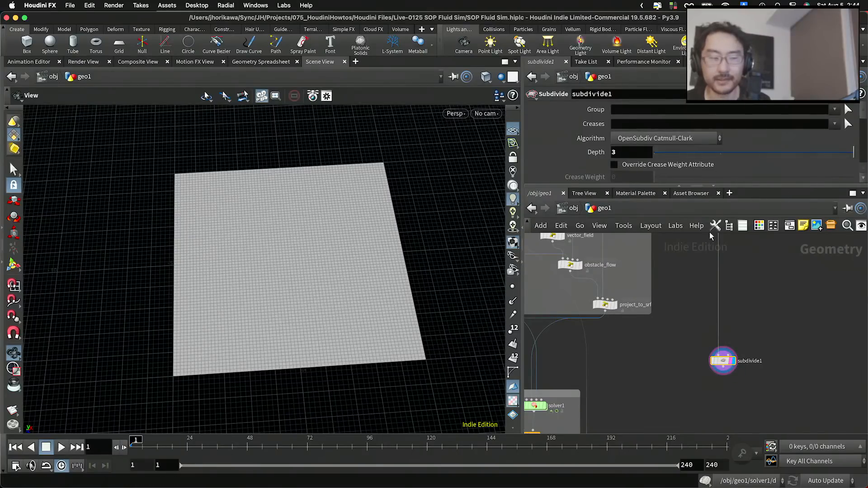
pyautogui.moveTo(391, 236)
pyautogui.mouseDown()
pyautogui.moveTo(390, 295)
pyautogui.moveTo(396, 240)
pyautogui.mouseUp()
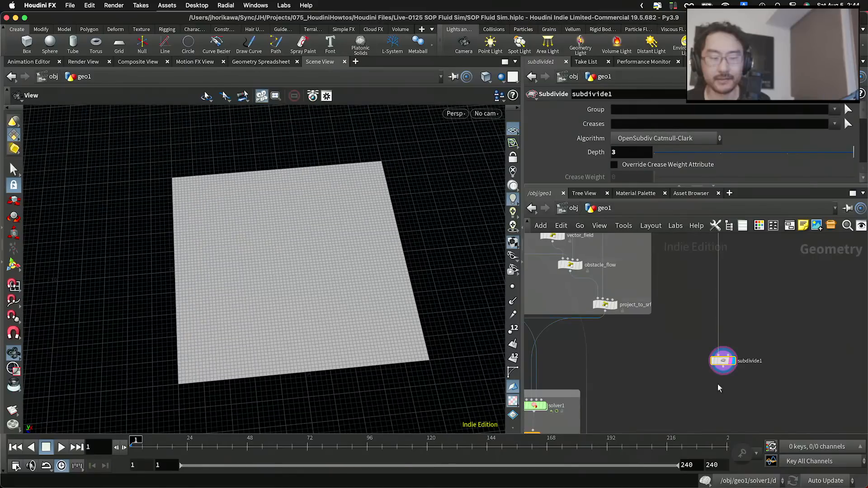
# Add a Mountain node after subdivide1 and display its result.
pyautogui.moveTo(706, 395); pyautogui.dragTo(701, 357, button='middle')
pyautogui.press('Tab')
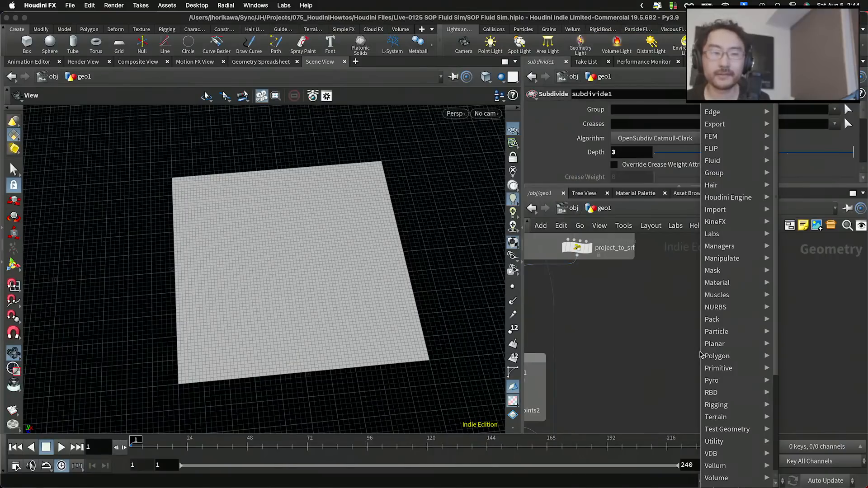
pyautogui.write('rem')
pyautogui.press('Return')
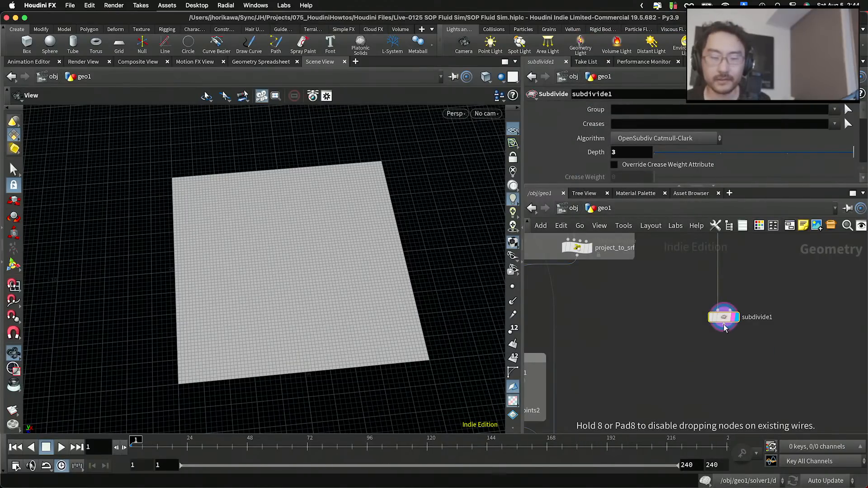
pyautogui.click(744, 354)
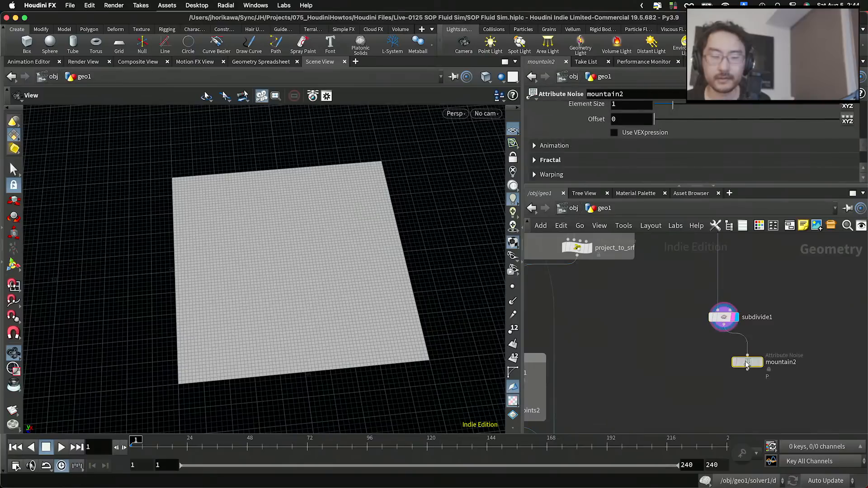
pyautogui.moveTo(747, 353); pyautogui.dragTo(749, 362)
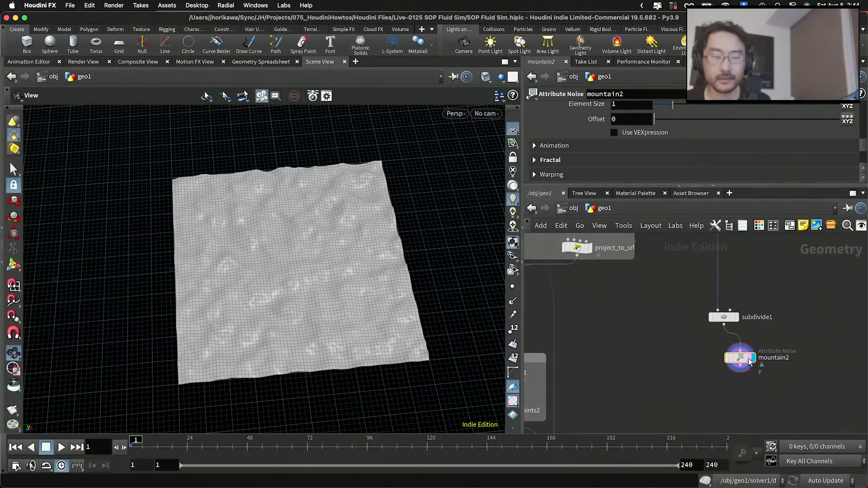
# Enlarge the parameter area and set mountain2's Noise Type to Worley Cellular F1.
pyautogui.scroll(5, 684, 163)
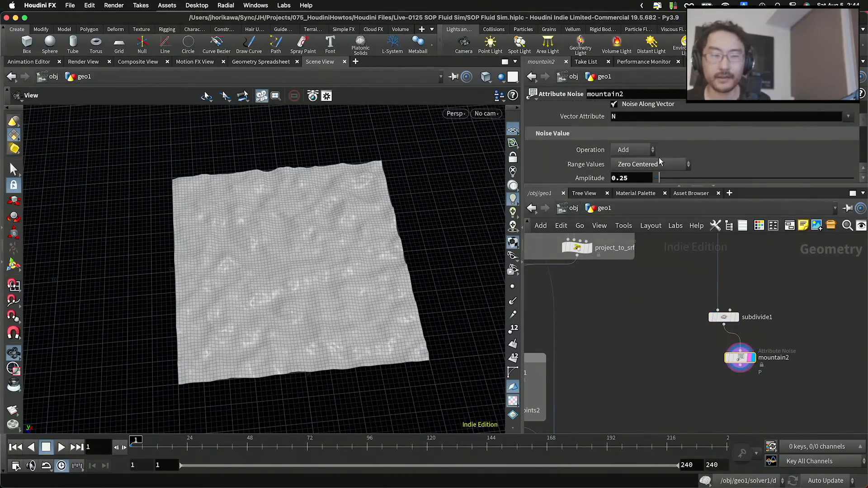
pyautogui.scroll(4, 664, 145)
pyautogui.scroll(-1, 666, 129)
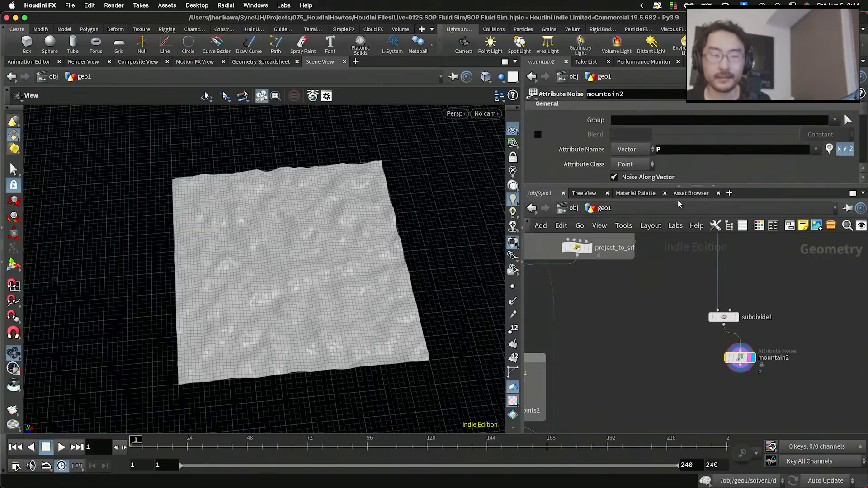
pyautogui.moveTo(677, 183); pyautogui.dragTo(677, 276)
pyautogui.scroll(-3, 650, 168)
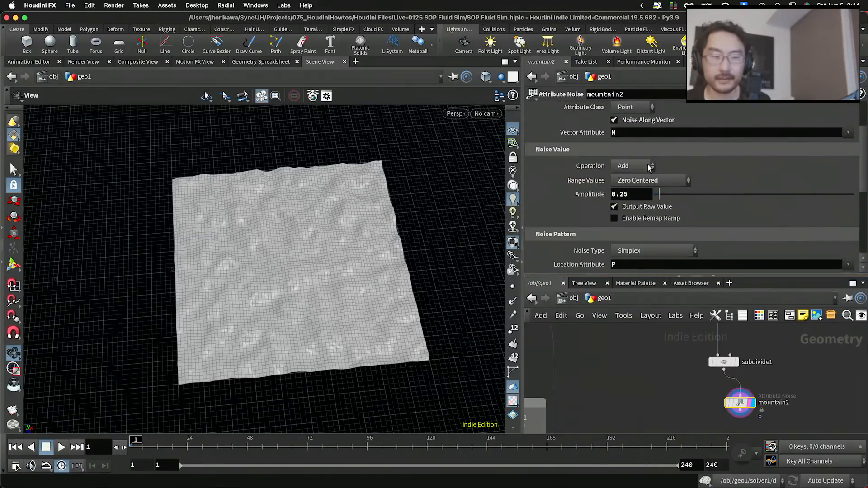
pyautogui.scroll(-1, 642, 181)
pyautogui.click(646, 224)
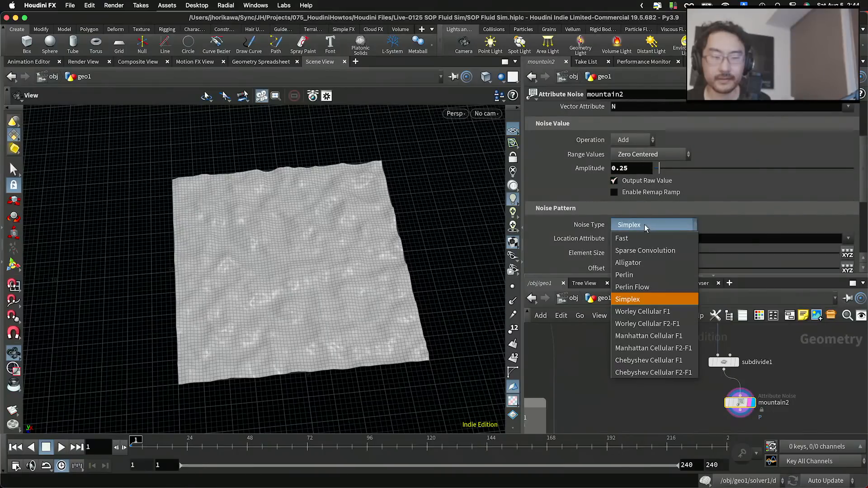
pyautogui.click(653, 315)
pyautogui.moveTo(430, 258)
pyautogui.mouseDown()
pyautogui.moveTo(403, 236)
pyautogui.moveTo(291, 273)
pyautogui.moveTo(393, 227)
pyautogui.moveTo(413, 227)
pyautogui.moveTo(416, 267)
pyautogui.moveTo(355, 288)
pyautogui.moveTo(382, 271)
pyautogui.moveTo(300, 281)
pyautogui.moveTo(344, 228)
pyautogui.mouseUp()
pyautogui.scroll(1, 720, 391)
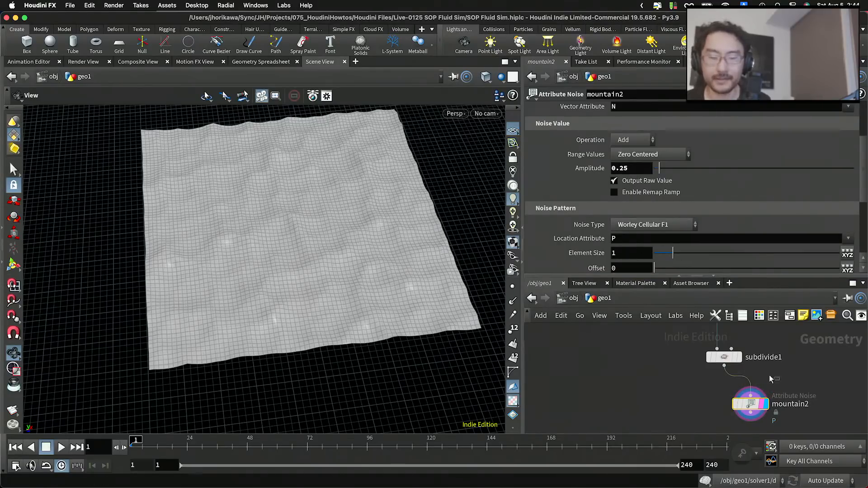
# Set subdivide1's Depth to 4 for a denser displaced surface.
pyautogui.click(724, 357)
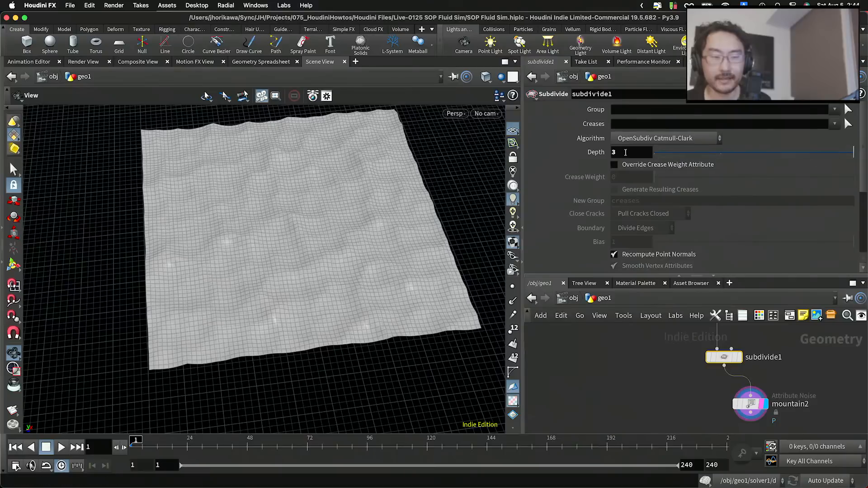
pyautogui.write('4')
pyautogui.press('Return')
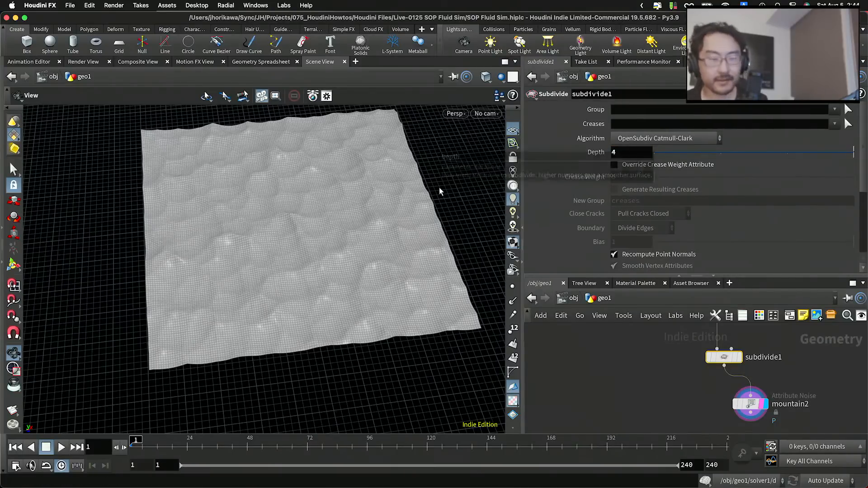
pyautogui.moveTo(435, 195); pyautogui.dragTo(407, 228)
pyautogui.scroll(-5, 639, 220)
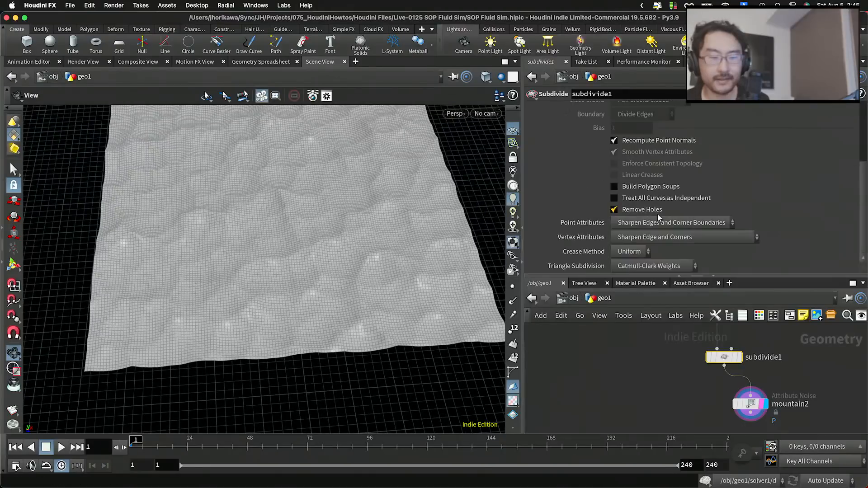
# Enable Animate Noise in mountain2's Animation settings.
pyautogui.click(750, 403)
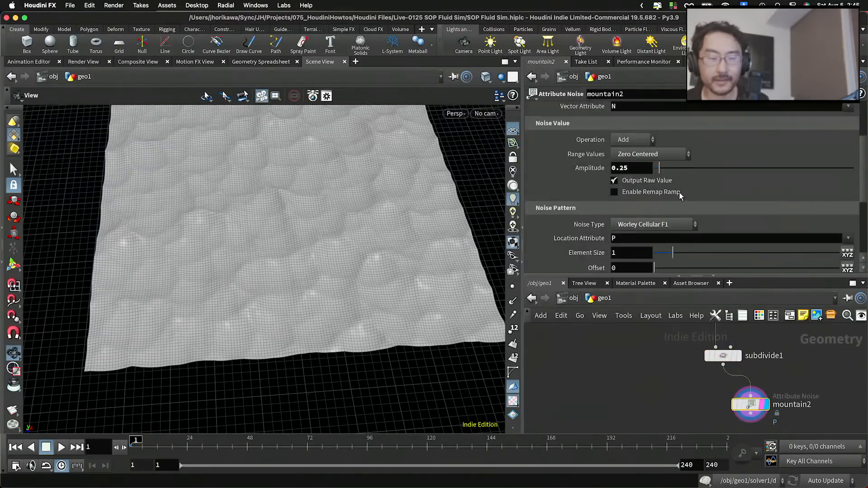
pyautogui.scroll(3, 679, 191)
pyautogui.scroll(2, 680, 191)
pyautogui.scroll(-6, 678, 199)
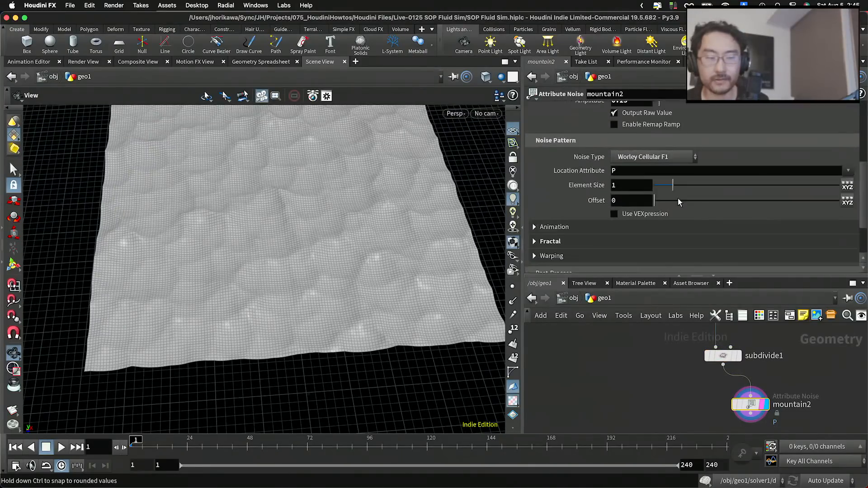
pyautogui.scroll(1, 677, 197)
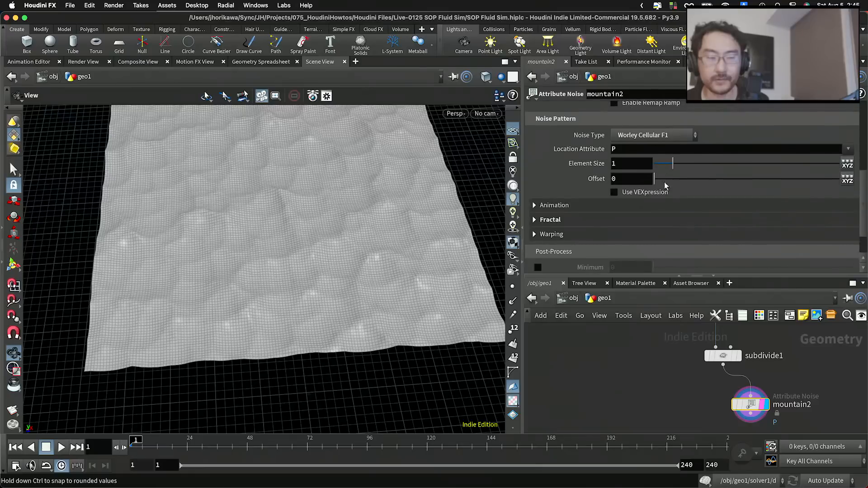
pyautogui.moveTo(656, 178); pyautogui.dragTo(638, 182)
pyautogui.scroll(-1, 612, 189)
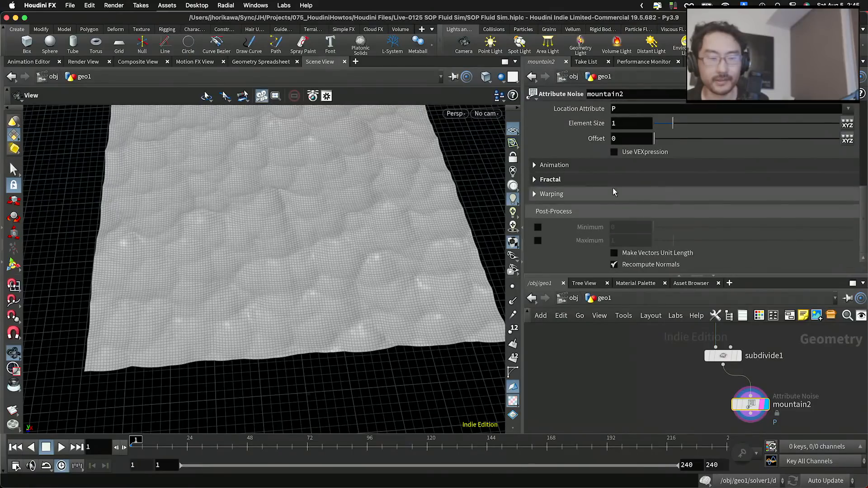
pyautogui.click(535, 179)
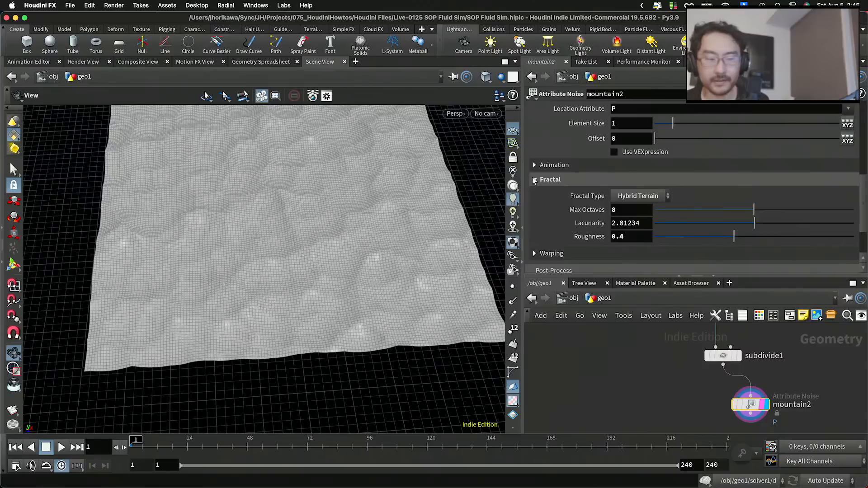
pyautogui.click(535, 180)
pyautogui.click(534, 165)
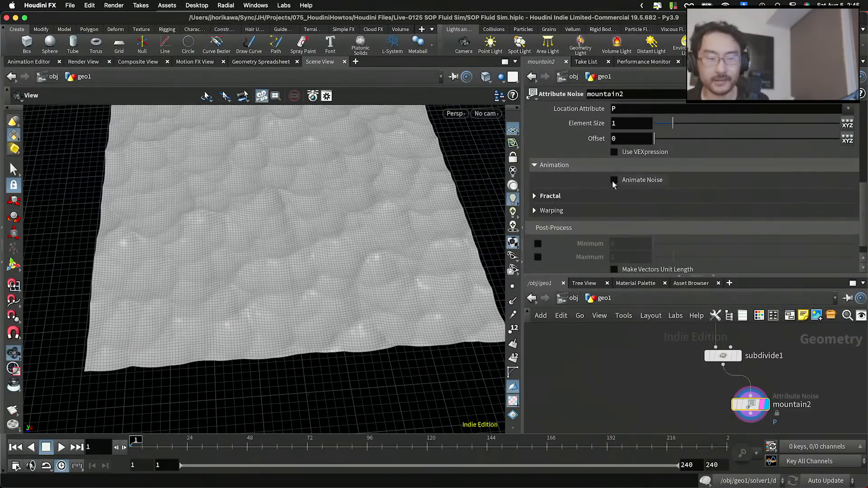
pyautogui.click(614, 180)
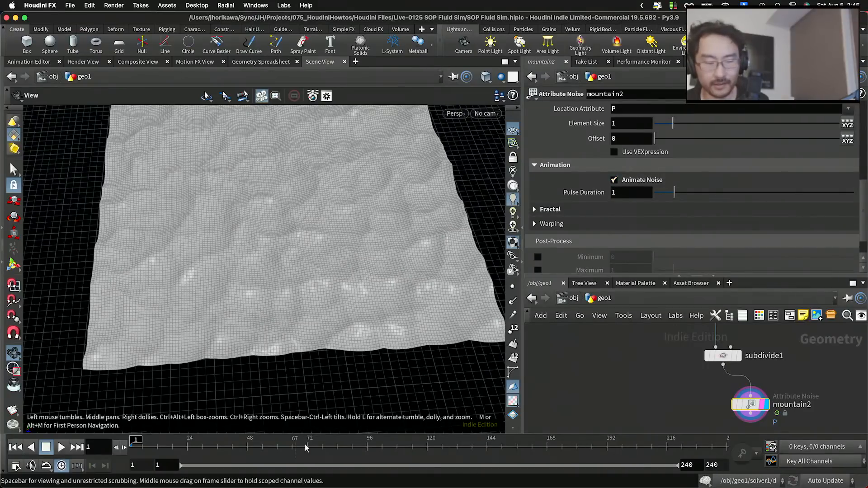
# Play the animation and view the moving surface from a lower angle to examine the noise.
pyautogui.moveTo(306, 447); pyautogui.dragTo(88, 448)
pyautogui.click(55, 448)
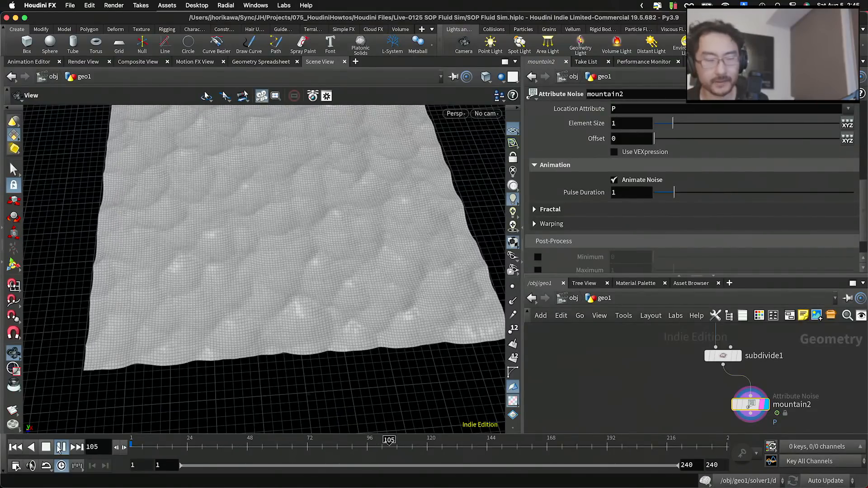
pyautogui.click(60, 447)
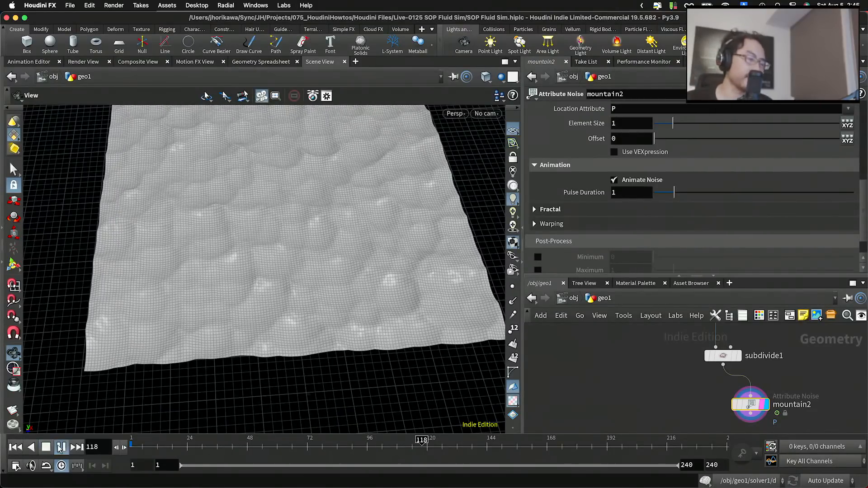
pyautogui.click(60, 447)
pyautogui.moveTo(184, 324); pyautogui.dragTo(195, 292)
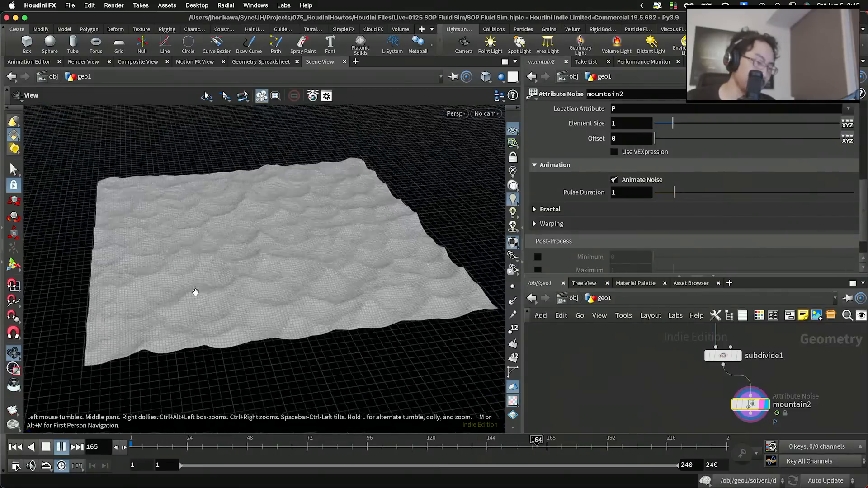
pyautogui.click(60, 447)
# Enlarge the network area and line up mountain2 directly beneath subdivide1.
pyautogui.scroll(-2, 619, 366)
pyautogui.moveTo(621, 361); pyautogui.dragTo(660, 392, button='middle')
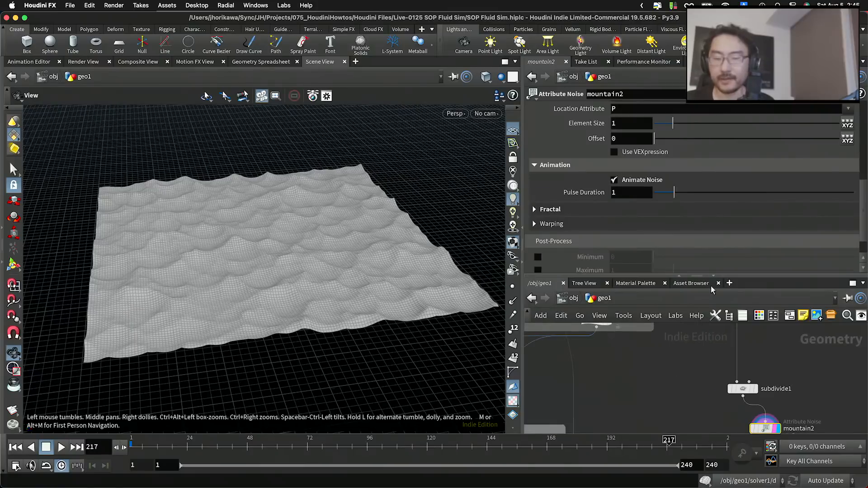
pyautogui.moveTo(744, 276); pyautogui.dragTo(744, 223)
pyautogui.scroll(3, 746, 367)
pyautogui.moveTo(750, 360); pyautogui.dragTo(761, 329)
pyautogui.moveTo(784, 408); pyautogui.dragTo(765, 364)
pyautogui.scroll(-3, 775, 357)
pyautogui.scroll(3, 778, 366)
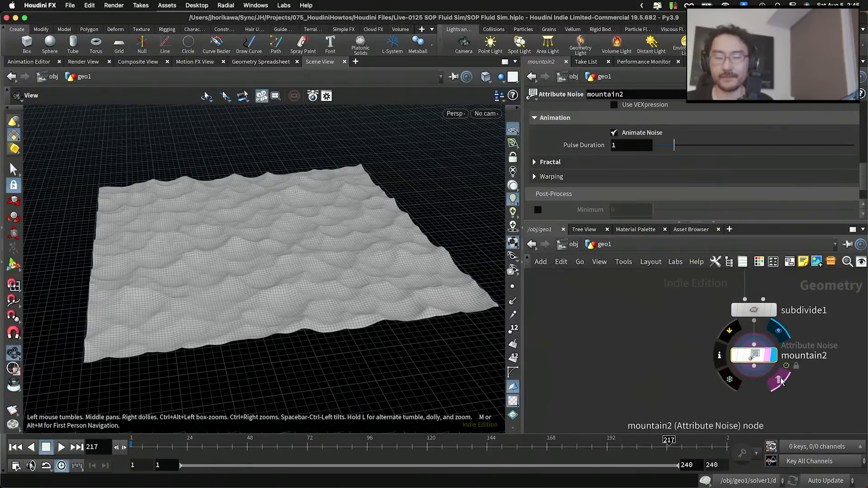
pyautogui.scroll(-1, 802, 363)
pyautogui.moveTo(791, 371); pyautogui.dragTo(784, 409, button='middle')
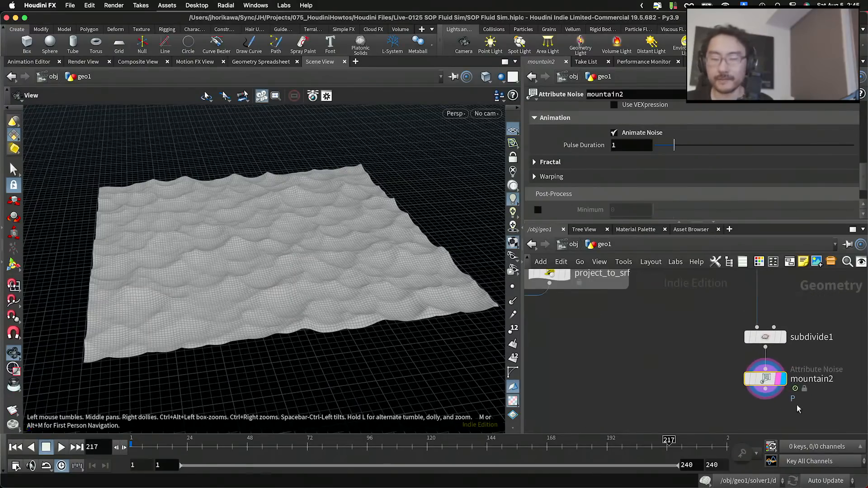
# Select subdivide1 and mountain2 and move them together closer to the fluid flow box.
pyautogui.moveTo(798, 407)
pyautogui.mouseDown()
pyautogui.moveTo(755, 322)
pyautogui.moveTo(730, 304)
pyautogui.mouseUp()
pyautogui.scroll(-5, 767, 336)
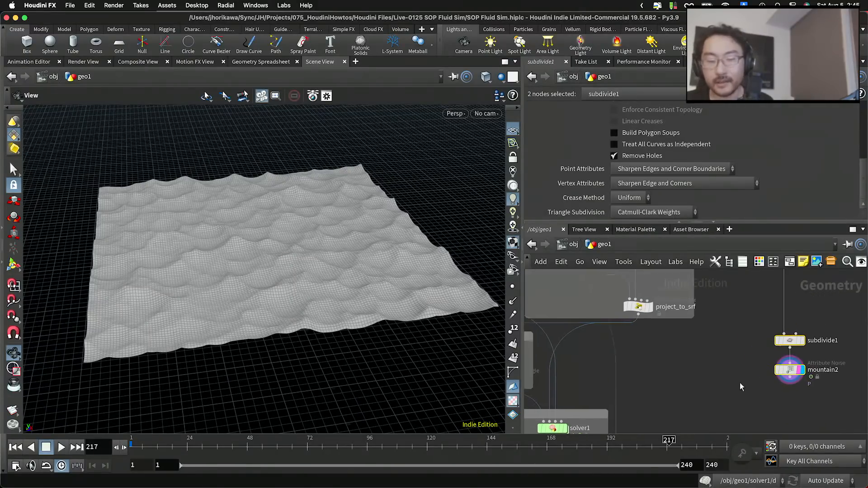
pyautogui.moveTo(732, 364); pyautogui.dragTo(720, 347, button='middle')
pyautogui.scroll(3, 720, 350)
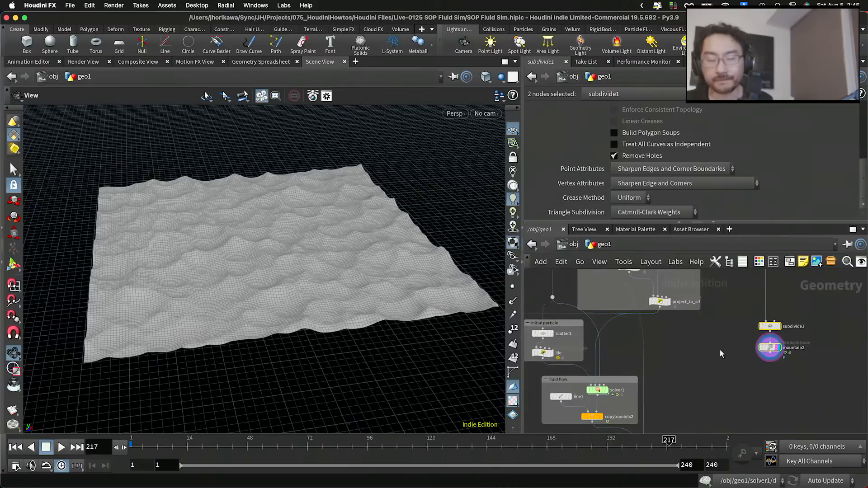
pyautogui.moveTo(788, 390); pyautogui.dragTo(744, 381)
# Display solver1's particles and move copytopoints2 lower in the fluid flow box to make room between them.
pyautogui.scroll(-1, 720, 378)
pyautogui.moveTo(599, 409); pyautogui.dragTo(611, 337, button='middle')
pyautogui.scroll(4, 612, 337)
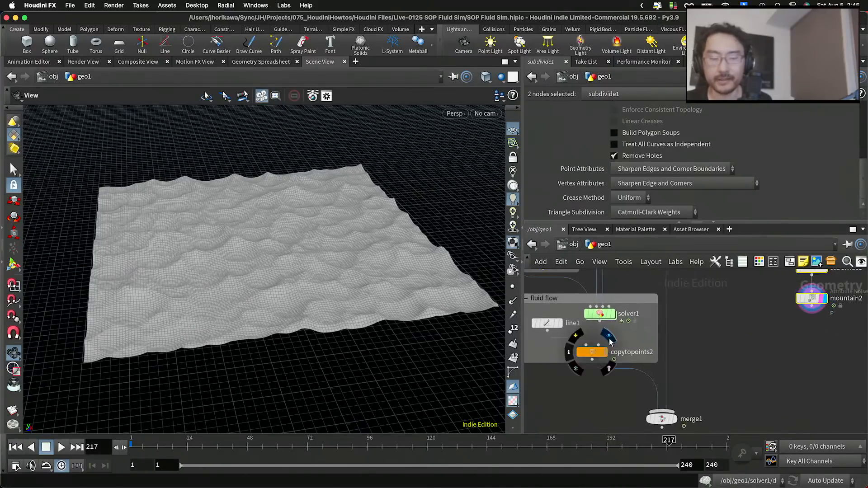
pyautogui.click(610, 313)
pyautogui.moveTo(587, 366); pyautogui.dragTo(593, 399)
pyautogui.scroll(-1, 633, 357)
pyautogui.press('Tab')
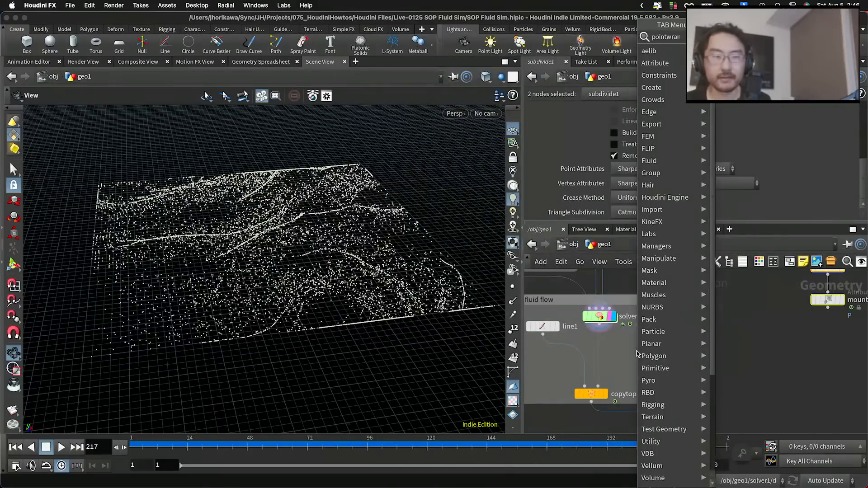
pyautogui.click(638, 355)
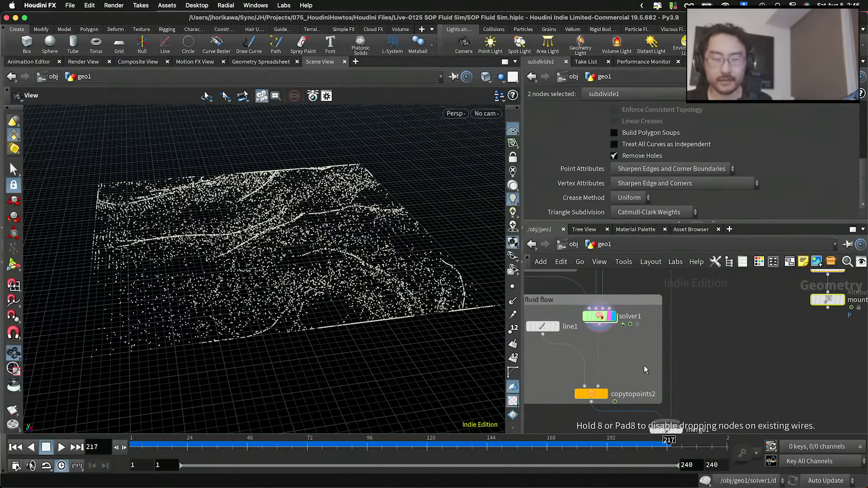
pyautogui.click(644, 367)
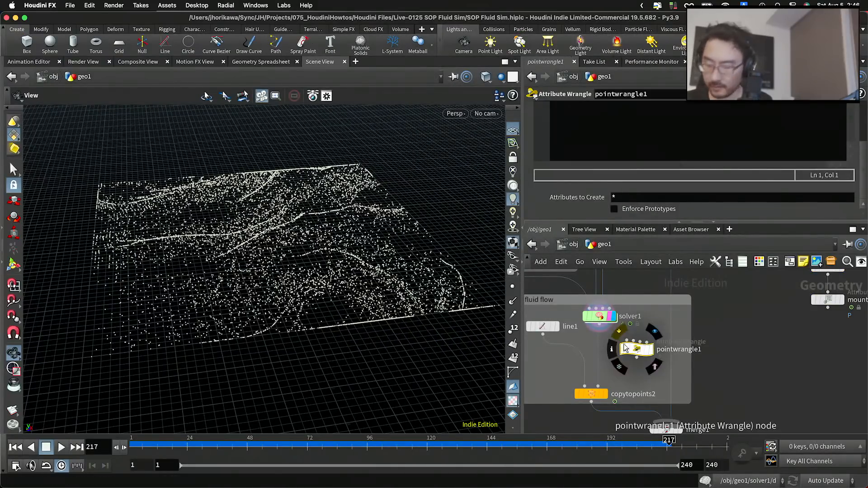
pyautogui.press('Delete')
# Add a Normal node fed by mountain2, display it and set Add Normals to to Points.
pyautogui.press('Tab')
pyautogui.write('normal')
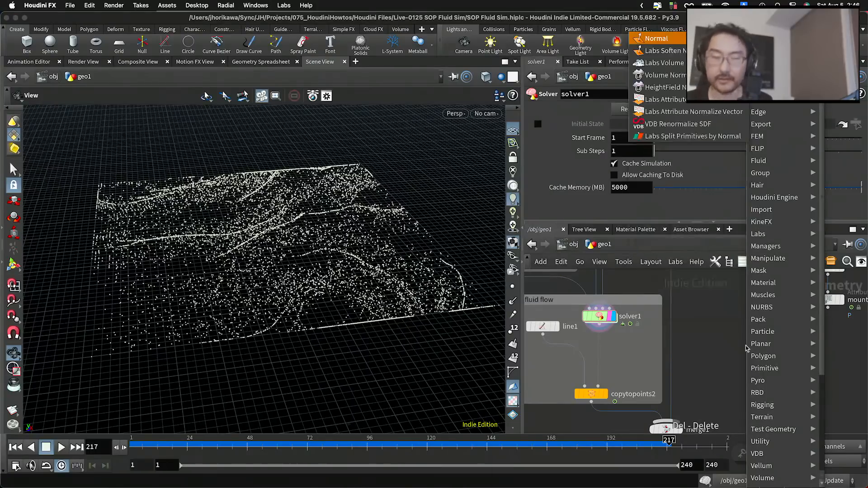
pyautogui.press('Return')
pyautogui.click(771, 351)
pyautogui.scroll(2, 773, 353)
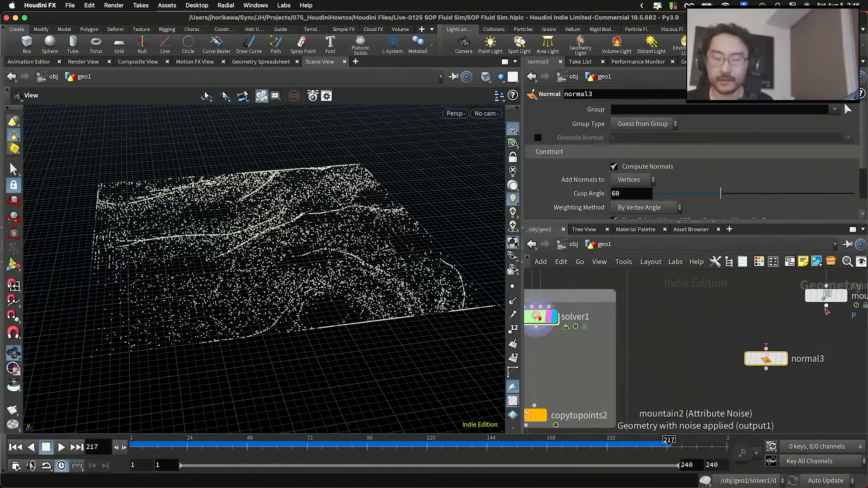
pyautogui.click(782, 358)
pyautogui.moveTo(766, 358); pyautogui.dragTo(741, 338)
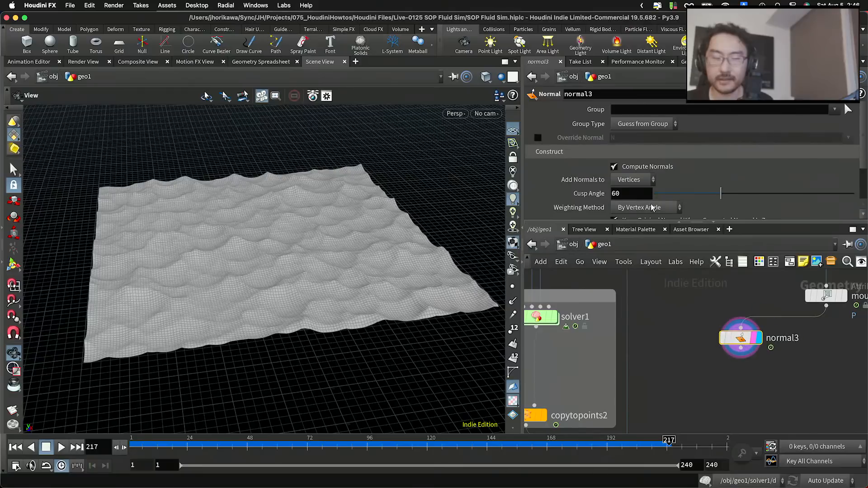
pyautogui.click(633, 183)
pyautogui.click(636, 199)
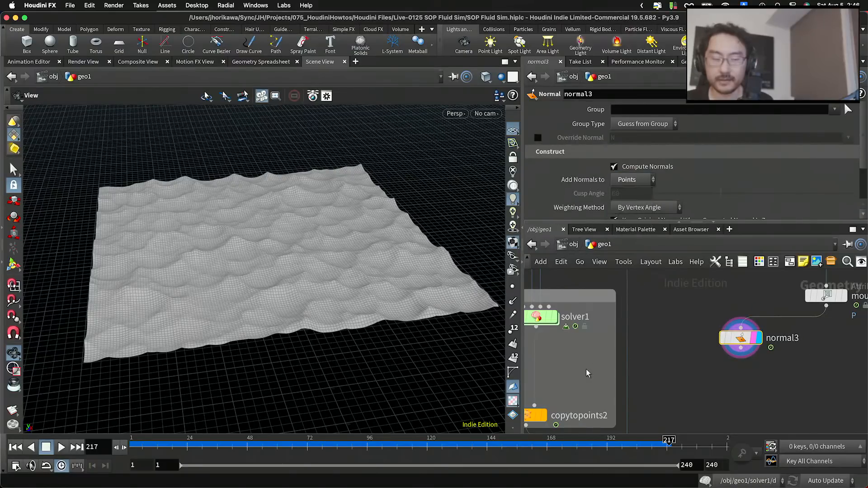
# Add a Ray node in the fluid flow box, with solver1 as its first input and normal3 as its second.
pyautogui.press('Tab')
pyautogui.write('ray')
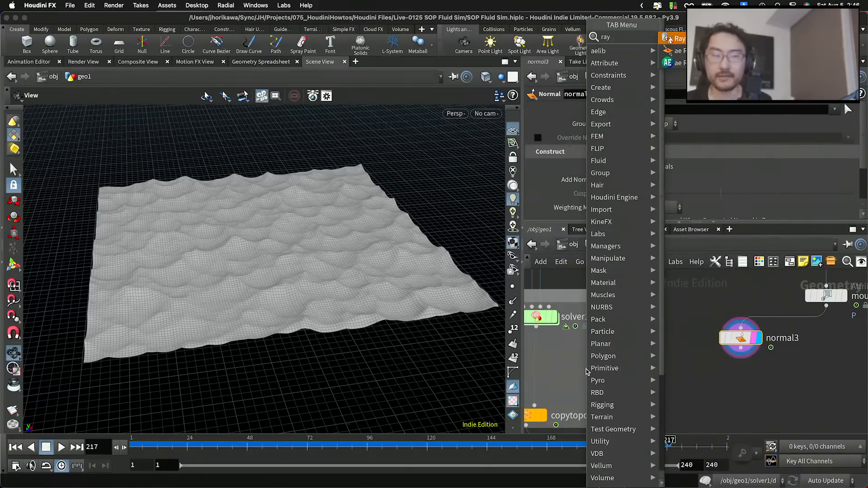
pyautogui.press('Return')
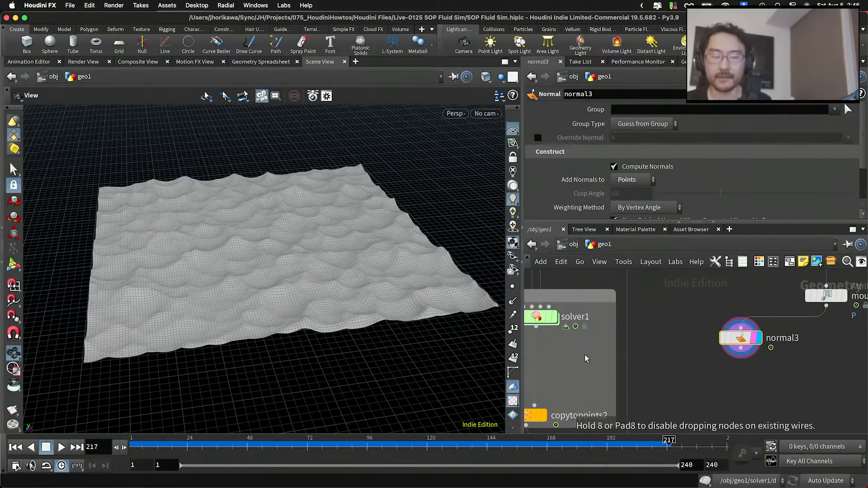
pyautogui.click(586, 357)
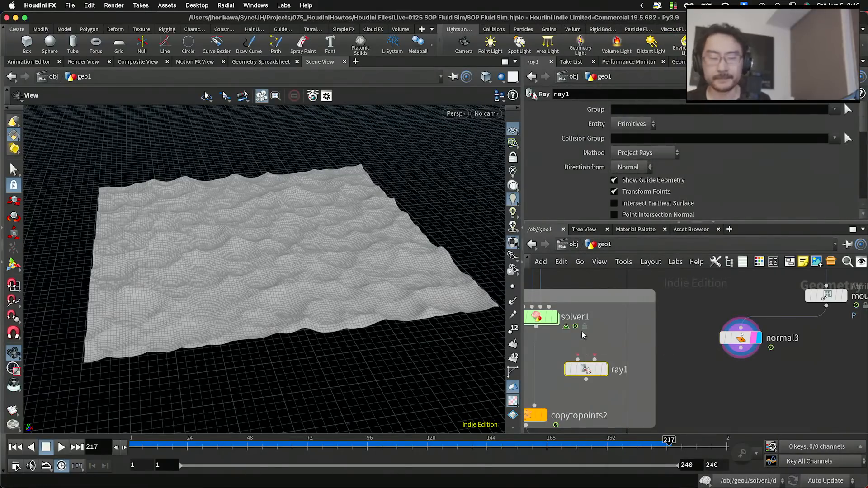
pyautogui.moveTo(583, 336); pyautogui.dragTo(669, 316, button='middle')
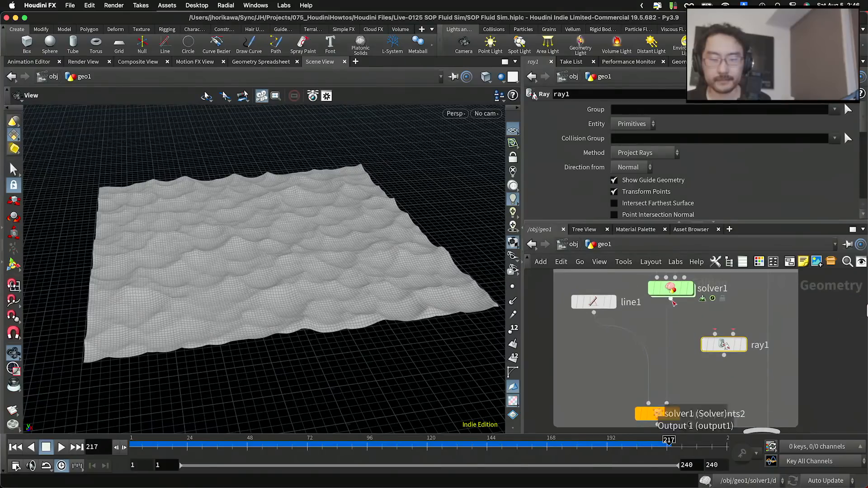
pyautogui.moveTo(672, 299); pyautogui.dragTo(715, 334)
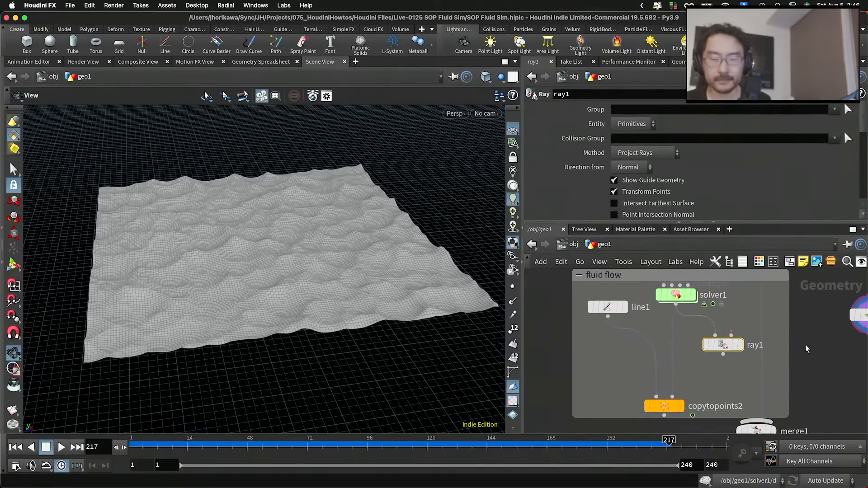
pyautogui.moveTo(805, 344); pyautogui.dragTo(717, 366, button='middle')
pyautogui.click(790, 349)
pyautogui.click(656, 371)
# Display ray1, view the projected particles from a low angle and place the node slightly lower.
pyautogui.click(656, 370)
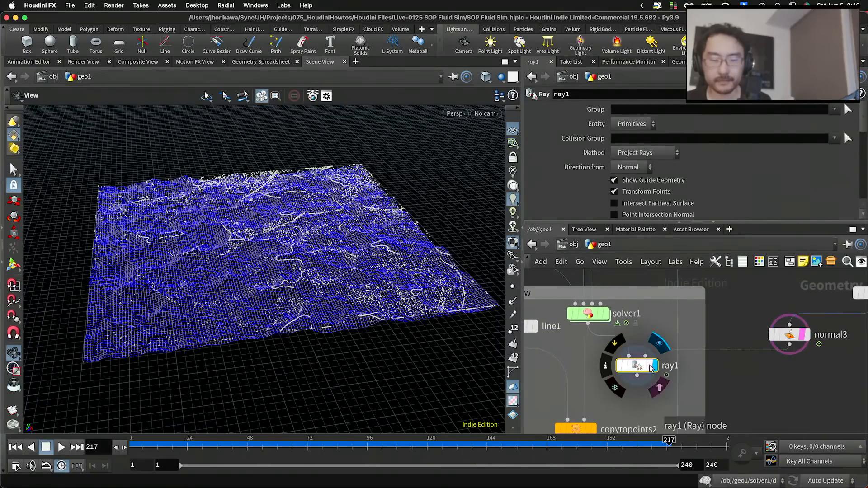
pyautogui.moveTo(388, 291); pyautogui.dragTo(443, 254)
pyautogui.moveTo(636, 366); pyautogui.dragTo(638, 373)
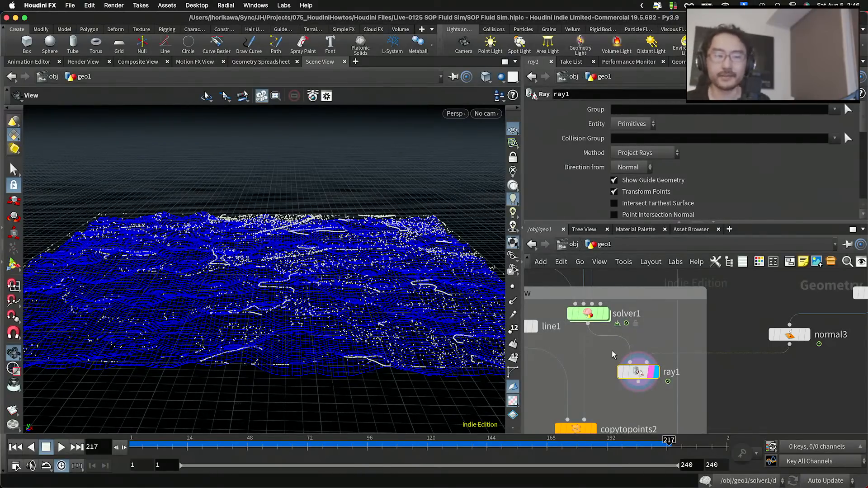
# Set ray1's Direction from to Vector, with Project Rays as the method.
pyautogui.click(638, 154)
pyautogui.click(636, 168)
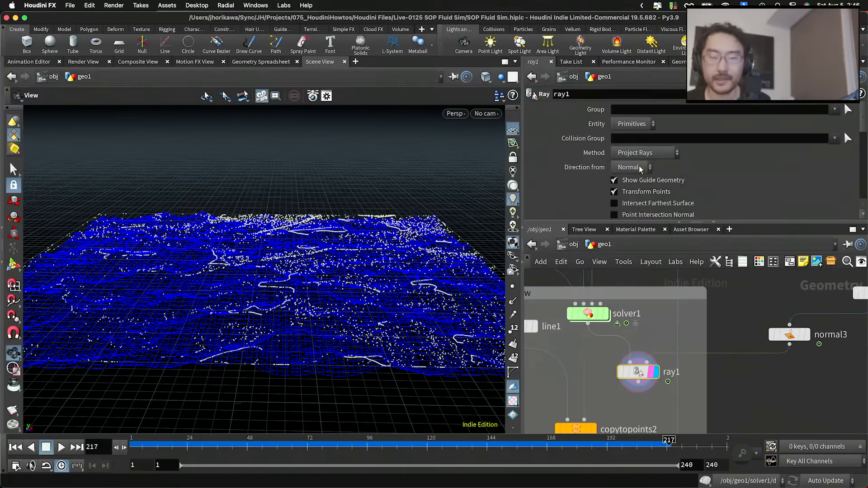
pyautogui.click(633, 167)
pyautogui.click(637, 182)
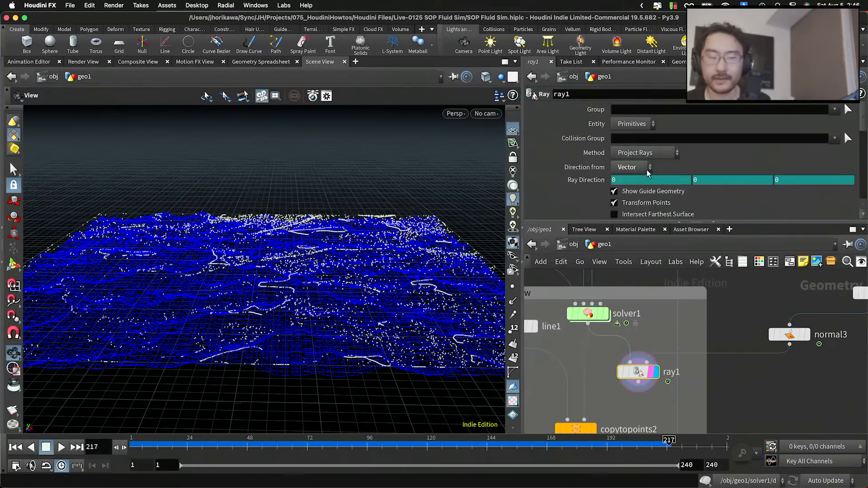
pyautogui.rightClick(591, 180)
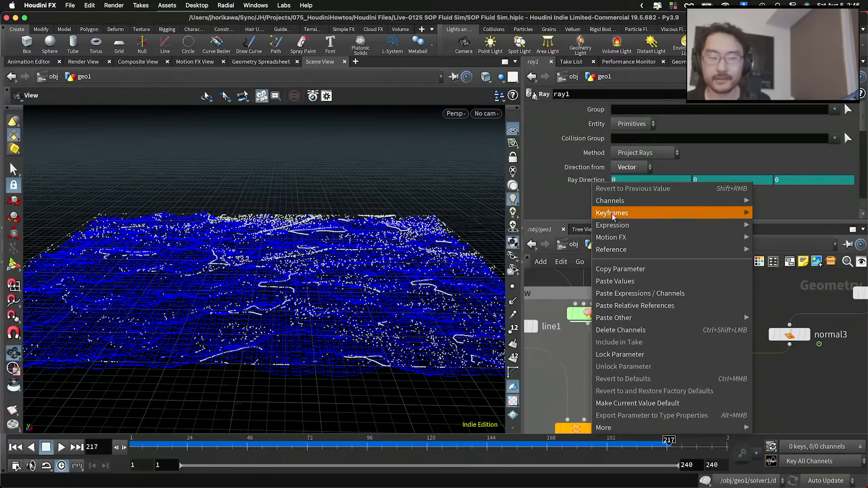
pyautogui.click(631, 305)
pyautogui.hotkey('ctrl', 'z')
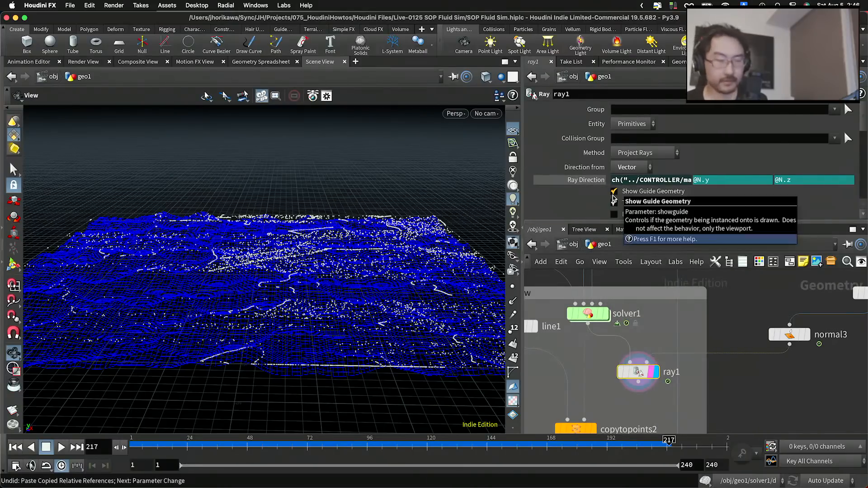
# Delete the channels on ray1's Ray Direction and set its Y component to -1.
pyautogui.rightClick(590, 179)
pyautogui.click(620, 328)
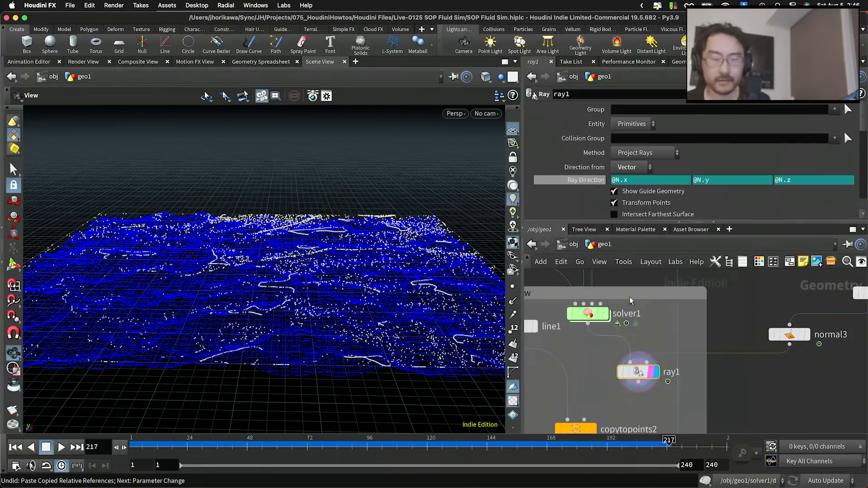
pyautogui.click(668, 180)
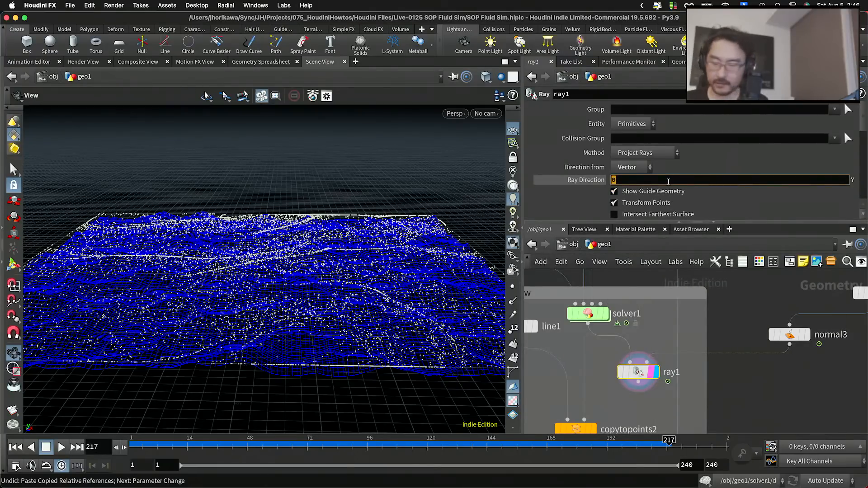
pyautogui.press('Return')
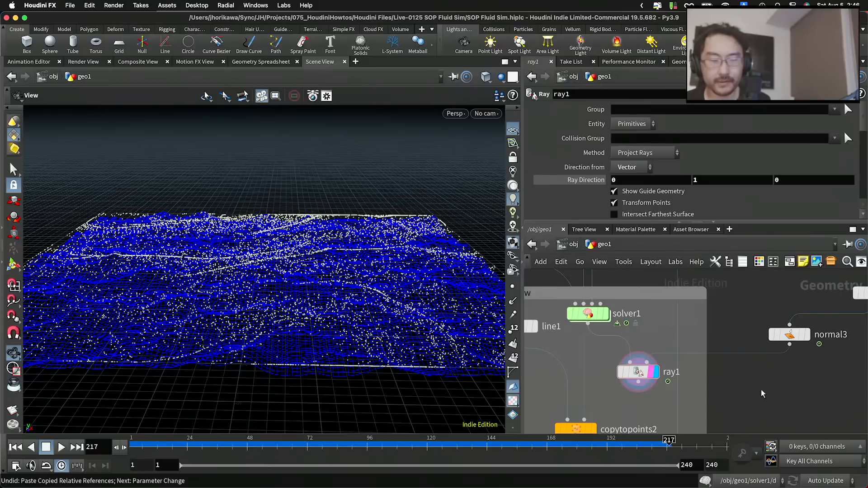
pyautogui.click(695, 180)
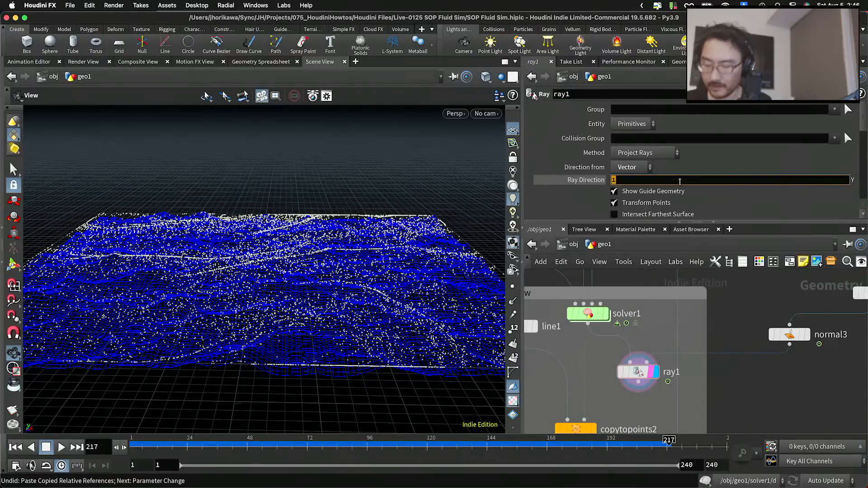
pyautogui.write('-1')
pyautogui.press('Return')
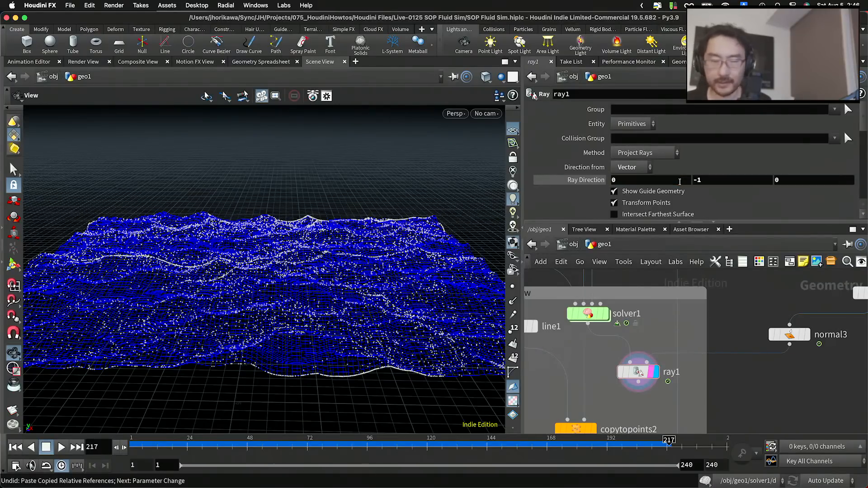
# Display normal3 and place the node directly below mountain2.
pyautogui.moveTo(810, 374); pyautogui.dragTo(728, 394, button='middle')
pyautogui.click(720, 355)
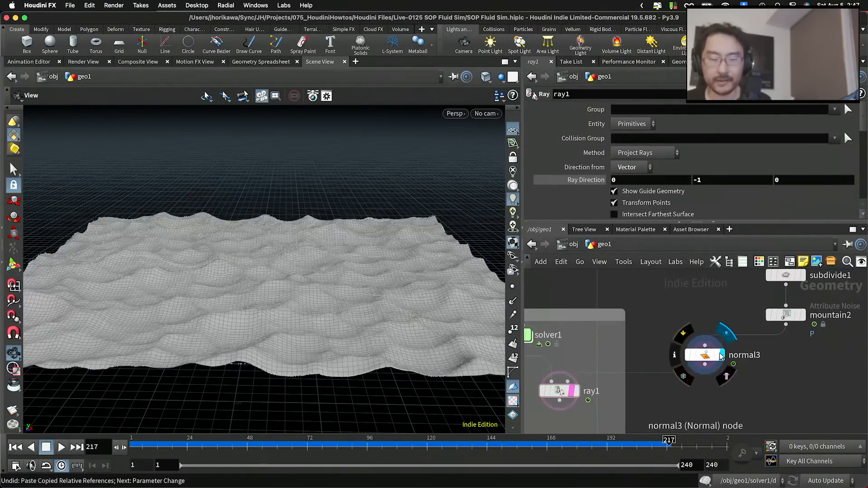
pyautogui.moveTo(708, 358); pyautogui.dragTo(789, 352)
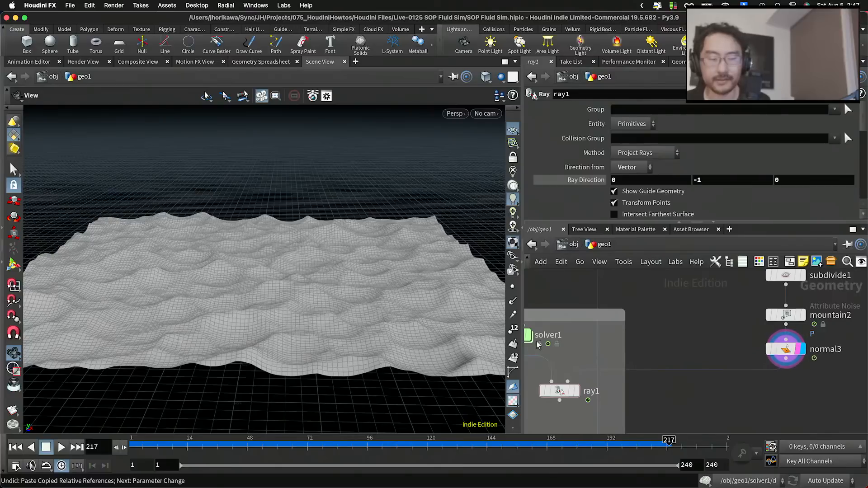
# Show normal2's flat grid as a template and compare it with the noise surface from a low side view.
pyautogui.rightClick(585, 324)
pyautogui.press('Escape')
pyautogui.scroll(-6, 658, 301)
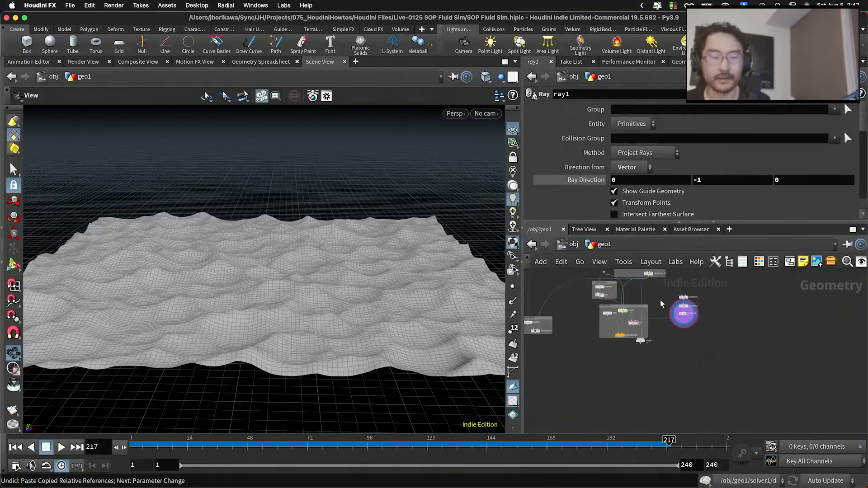
pyautogui.scroll(5, 652, 312)
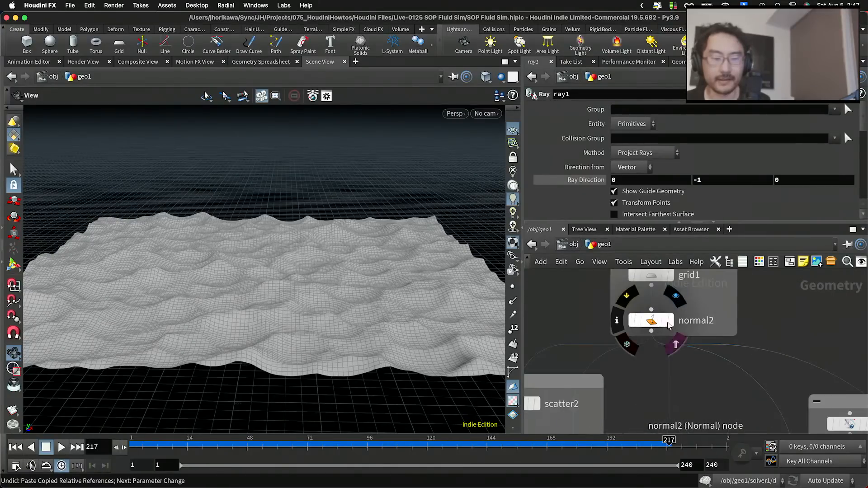
pyautogui.moveTo(399, 270); pyautogui.dragTo(400, 271)
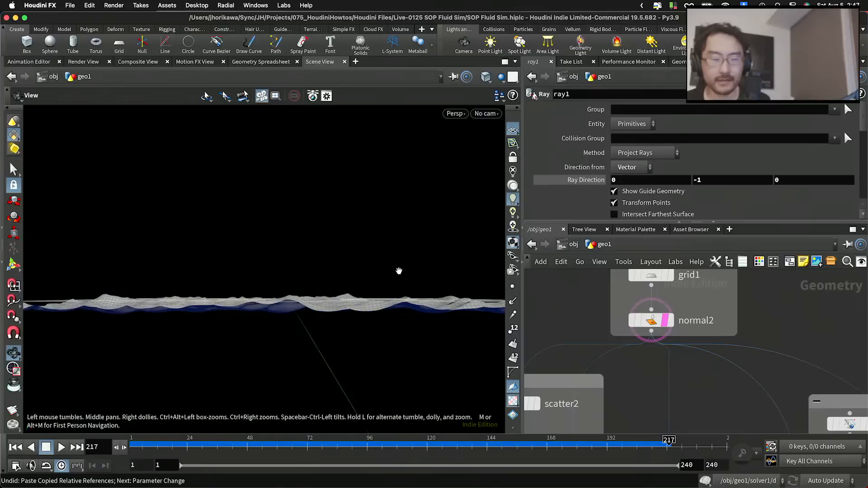
pyautogui.scroll(-10, 694, 350)
pyautogui.scroll(3, 745, 404)
pyautogui.scroll(5, 741, 367)
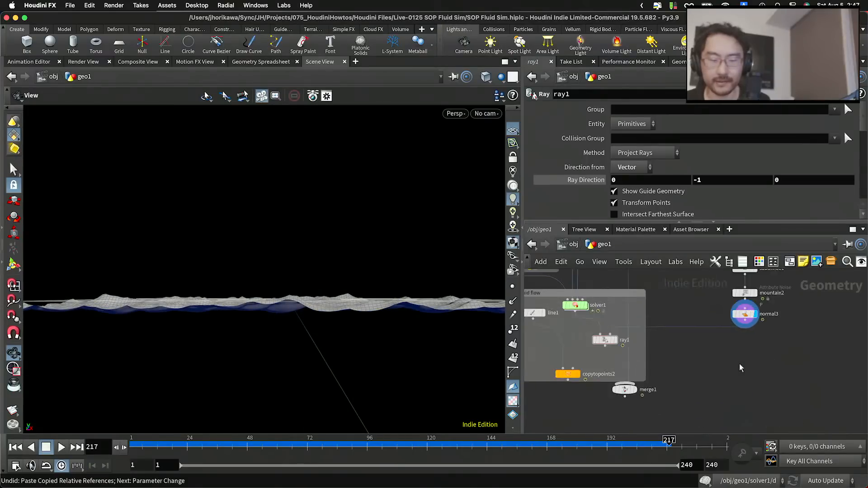
# Insert a Transform node between normal3 and ray1, aligned below normal3.
pyautogui.press('Tab')
pyautogui.write('transform')
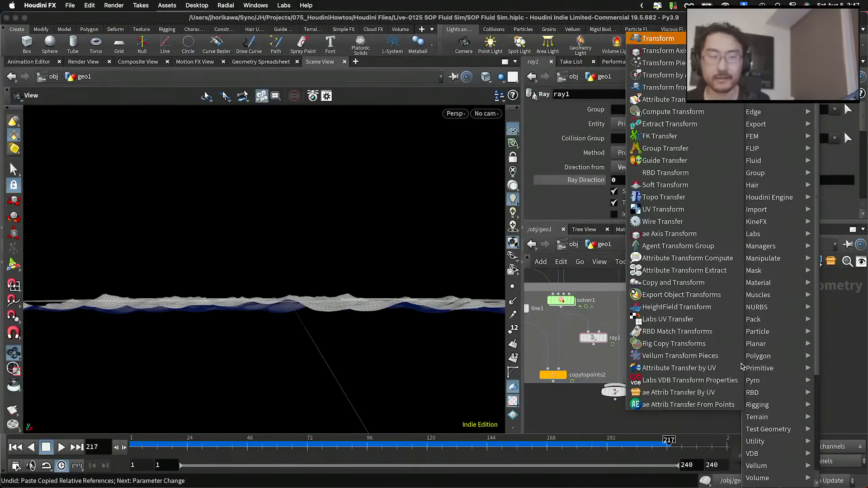
pyautogui.press('Return')
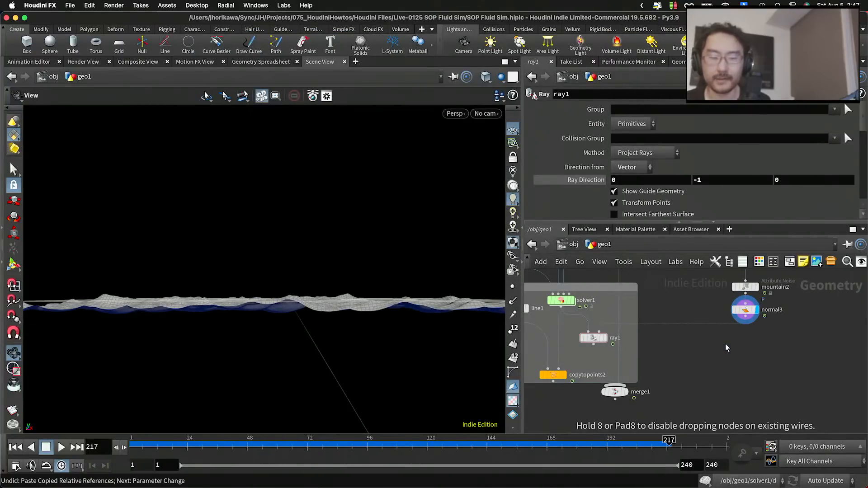
pyautogui.click(727, 339)
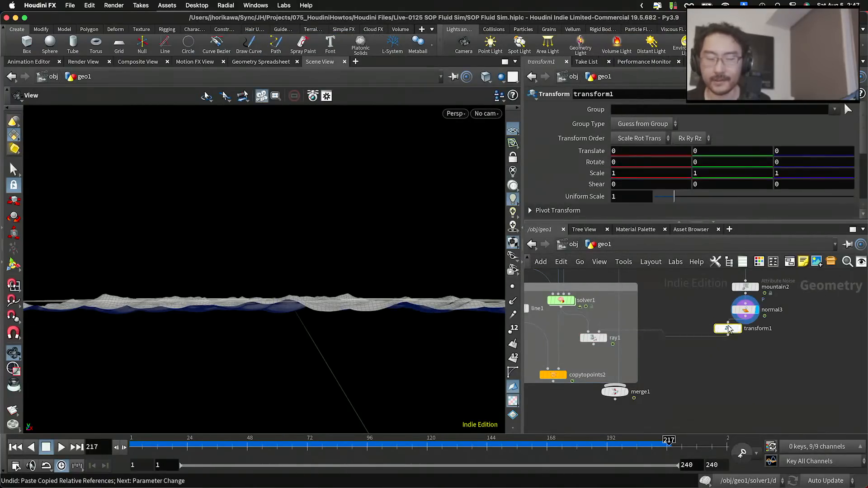
pyautogui.moveTo(728, 338); pyautogui.dragTo(745, 335)
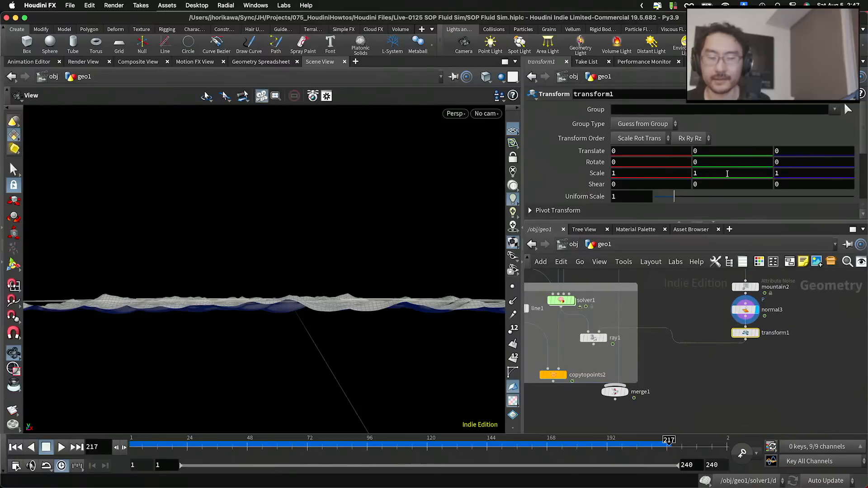
# Set transform1's Translate Y to -1, display the node and inspect the lowered surface.
pyautogui.moveTo(721, 150); pyautogui.dragTo(678, 153)
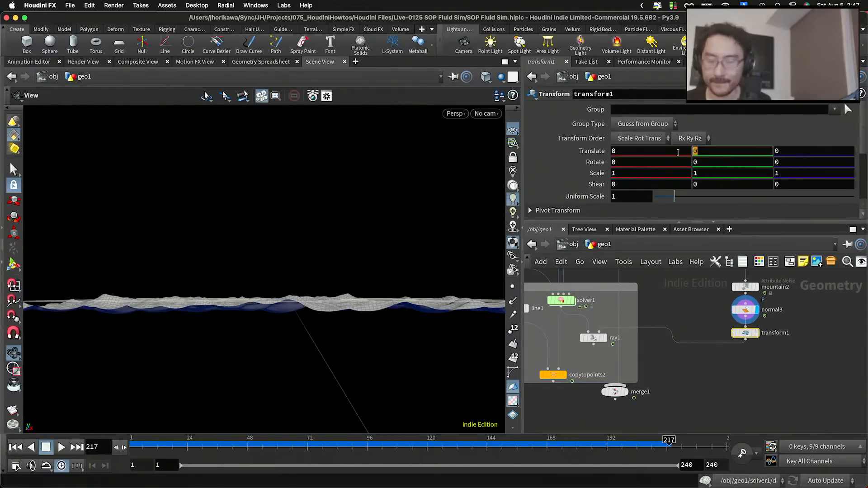
pyautogui.write('-1')
pyautogui.press('Return')
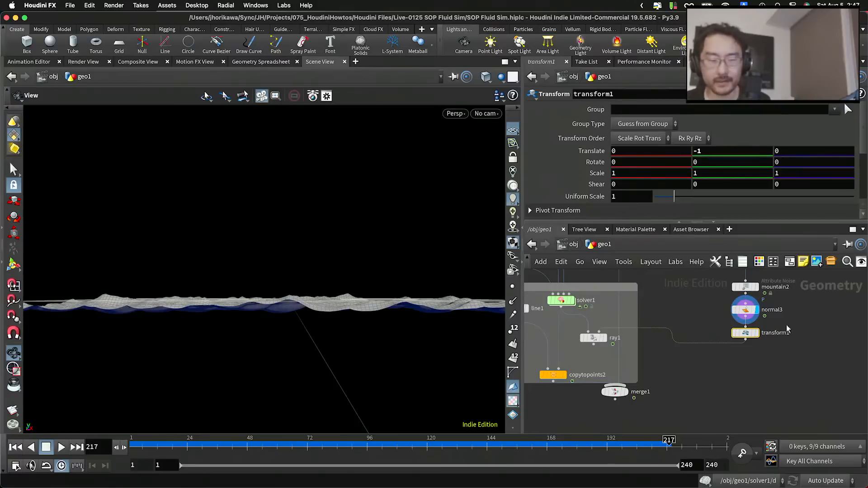
pyautogui.scroll(2, 764, 334)
pyautogui.scroll(-1, 764, 334)
pyautogui.click(756, 334)
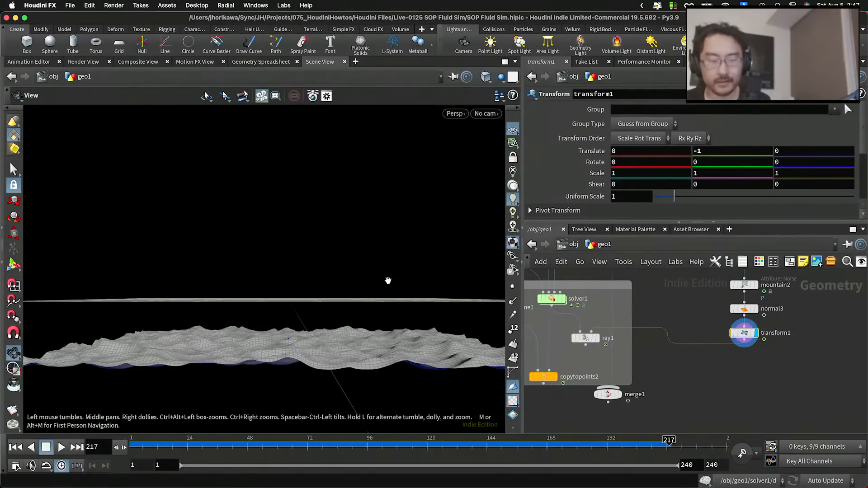
pyautogui.moveTo(388, 280); pyautogui.dragTo(390, 317)
pyautogui.press('h')
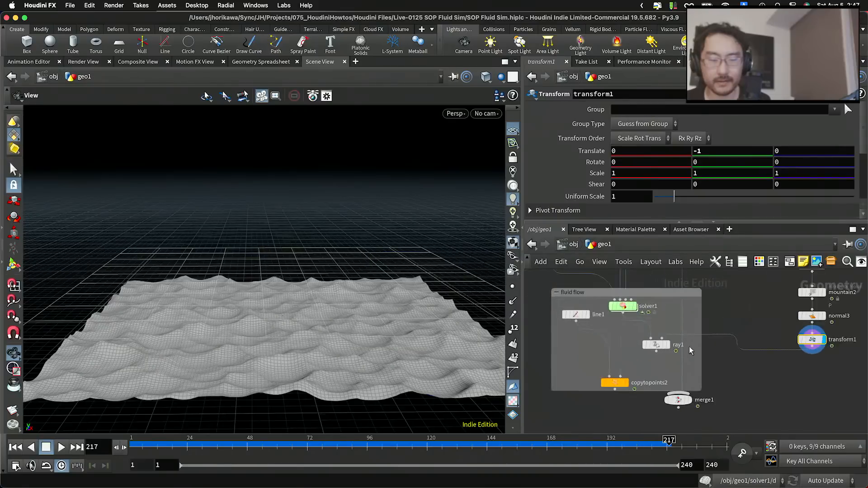
# Display ray1 and play back the particles projected onto the lowered surface.
pyautogui.scroll(2, 690, 348)
pyautogui.click(655, 345)
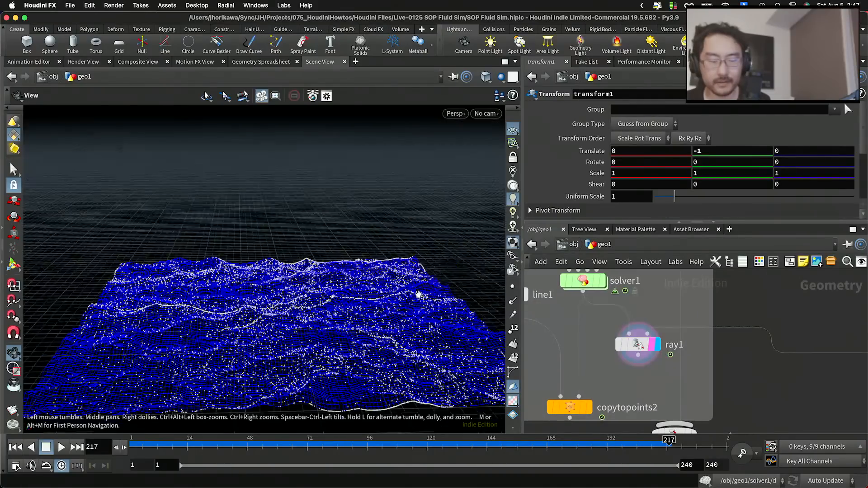
pyautogui.moveTo(419, 295); pyautogui.dragTo(310, 280)
pyautogui.click(62, 447)
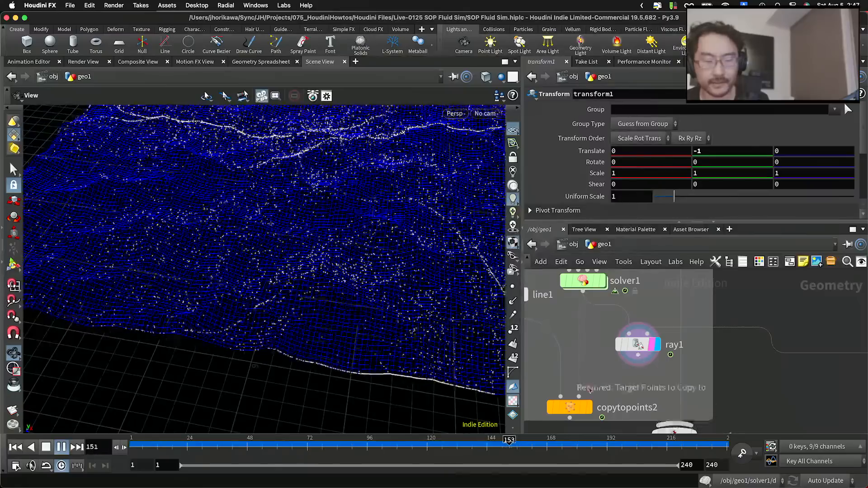
# Use ray1's output as the target points of copytopoints2 and display merge1 to view the lines with the rocks.
pyautogui.moveTo(590, 390); pyautogui.dragTo(590, 349, button='middle')
pyautogui.click(692, 395)
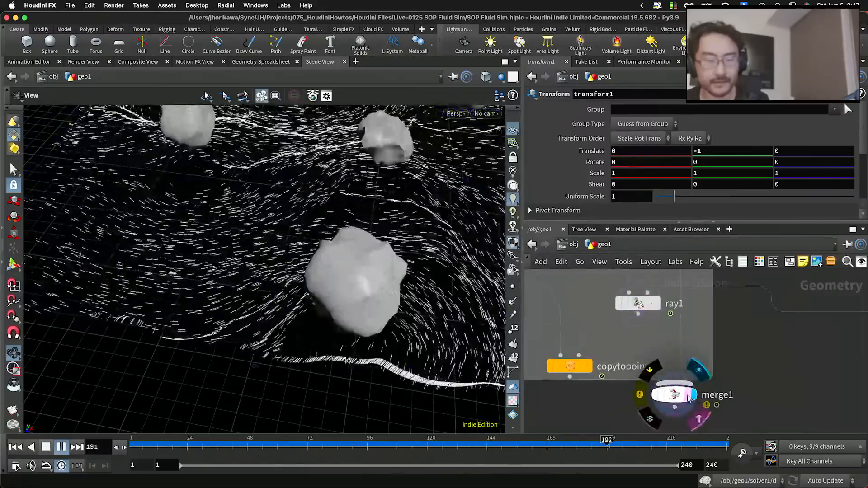
pyautogui.moveTo(254, 274); pyautogui.dragTo(277, 234)
pyautogui.scroll(-4, 277, 233)
# Move transform1 slightly closer to normal3, stop the playback and return to frame 1.
pyautogui.scroll(-10, 726, 350)
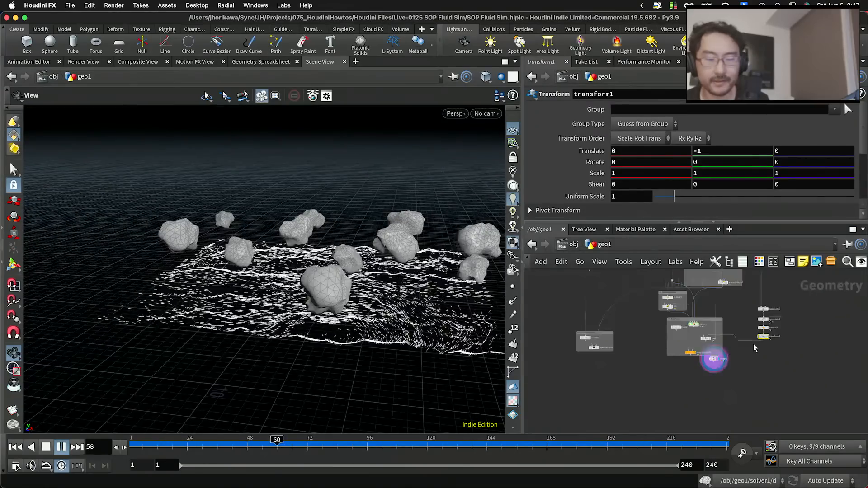
pyautogui.scroll(6, 755, 348)
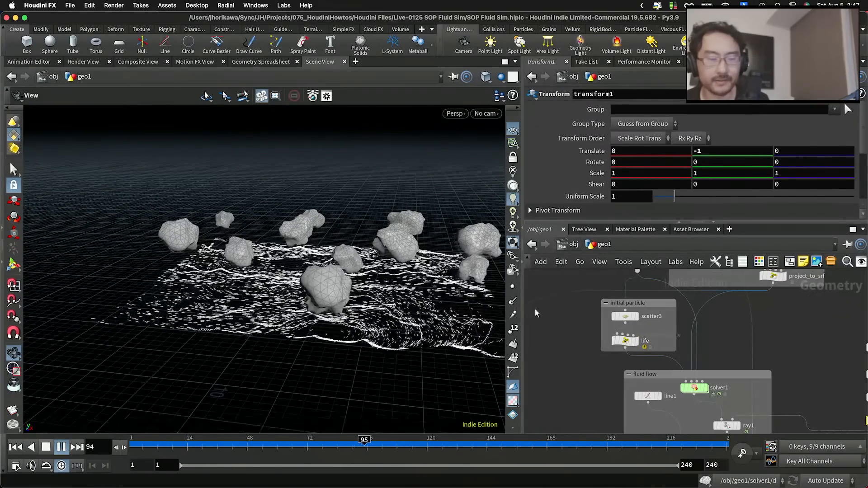
pyautogui.scroll(-5, 683, 356)
pyautogui.scroll(6, 765, 381)
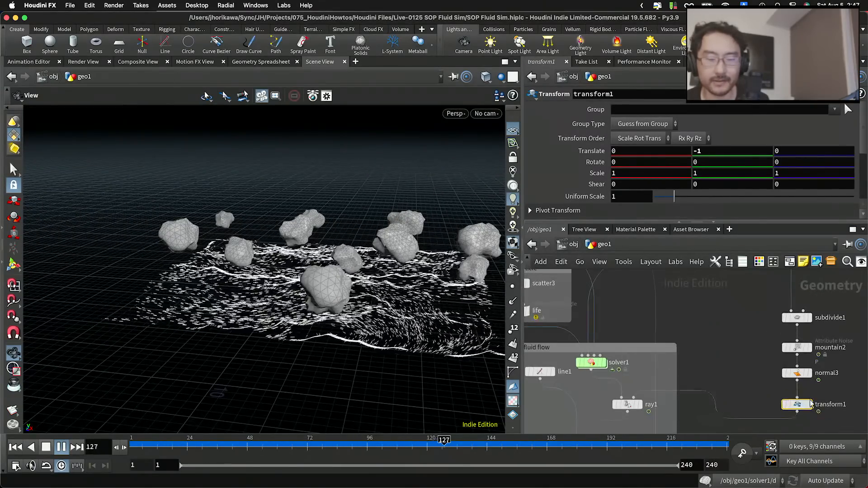
pyautogui.moveTo(811, 404); pyautogui.dragTo(811, 398)
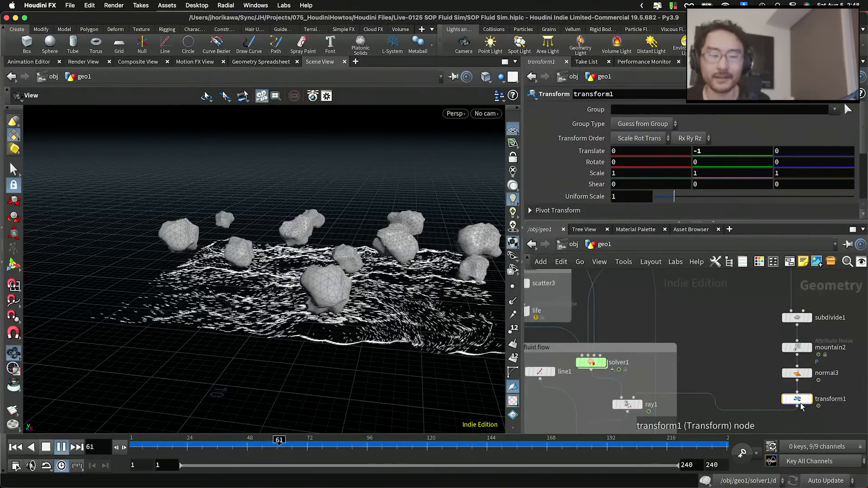
pyautogui.moveTo(801, 404)
pyautogui.mouseDown()
pyautogui.moveTo(827, 394)
pyautogui.moveTo(795, 400)
pyautogui.mouseUp()
pyautogui.click(46, 446)
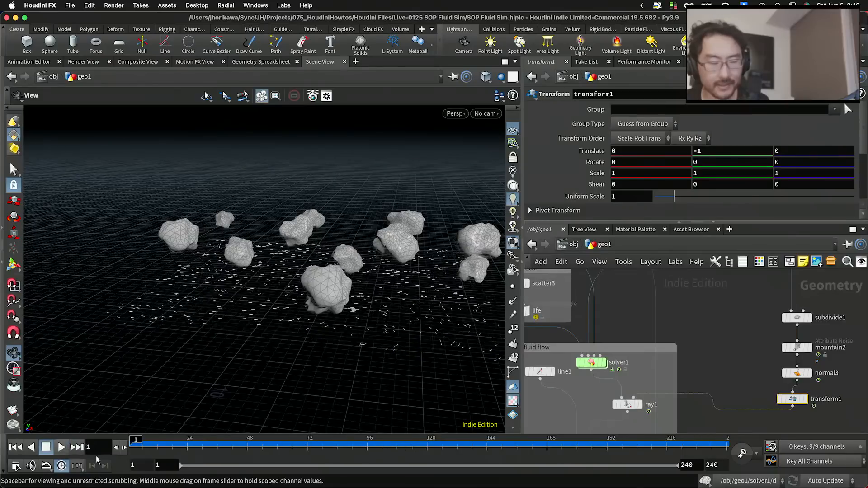
# Review ray1's Ray Direction setting.
pyautogui.scroll(-3, 624, 389)
pyautogui.scroll(3, 624, 389)
pyautogui.click(616, 364)
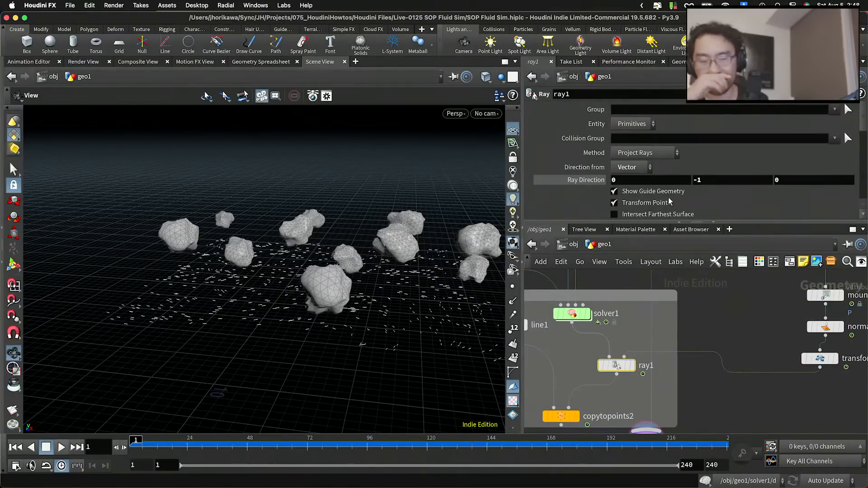
pyautogui.click(714, 179)
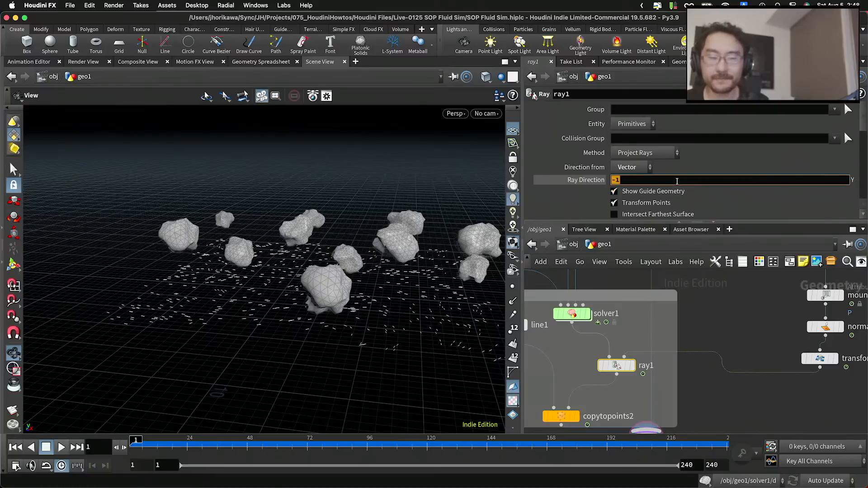
pyautogui.click(732, 298)
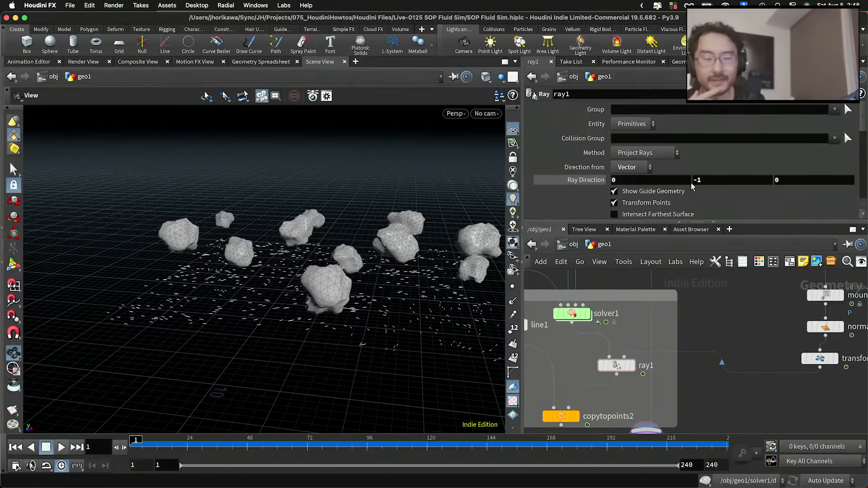
# Take transform1 out of the chain so normal3 feeds ray1 directly, and display solver1.
pyautogui.moveTo(816, 359); pyautogui.dragTo(844, 384)
pyautogui.scroll(-3, 845, 385)
pyautogui.scroll(5, 739, 384)
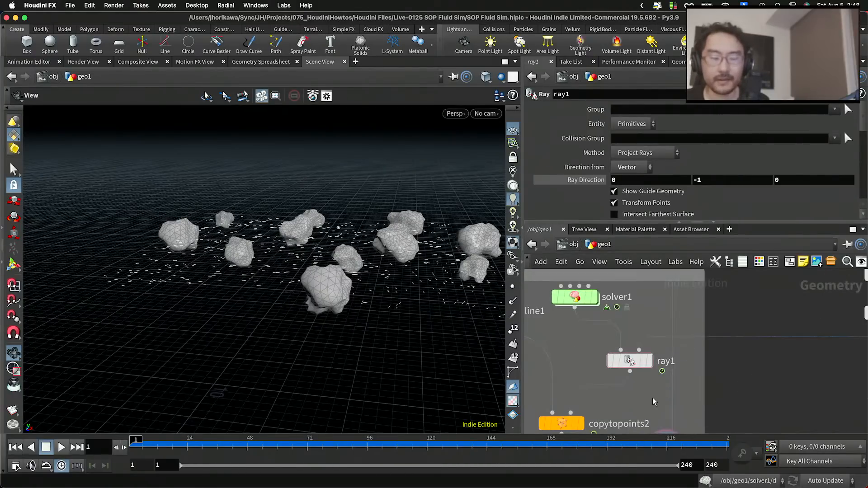
pyautogui.click(631, 363)
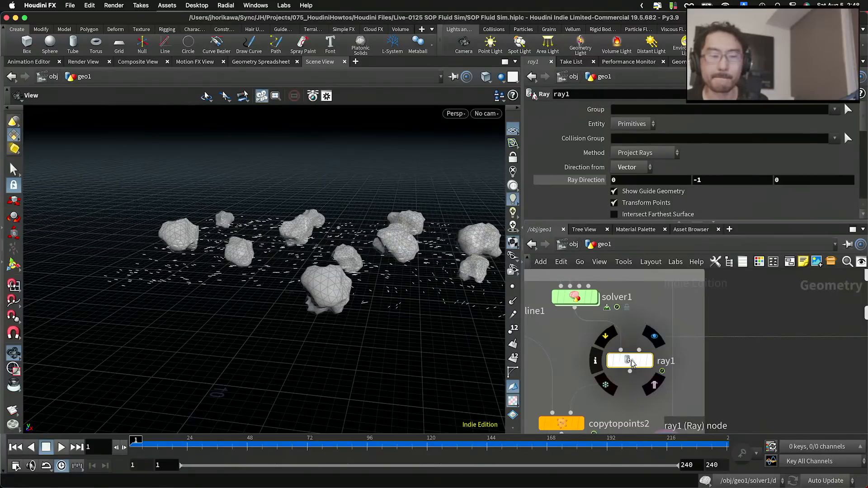
pyautogui.click(592, 299)
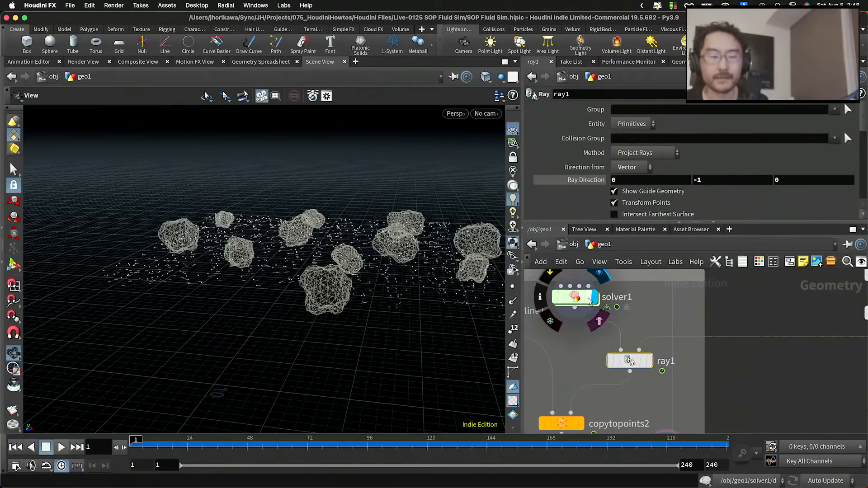
# Display solver1 and move ray1 lower to make room beneath the solver.
pyautogui.click(588, 299)
pyautogui.moveTo(631, 362); pyautogui.dragTo(632, 384)
pyautogui.scroll(-8, 670, 333)
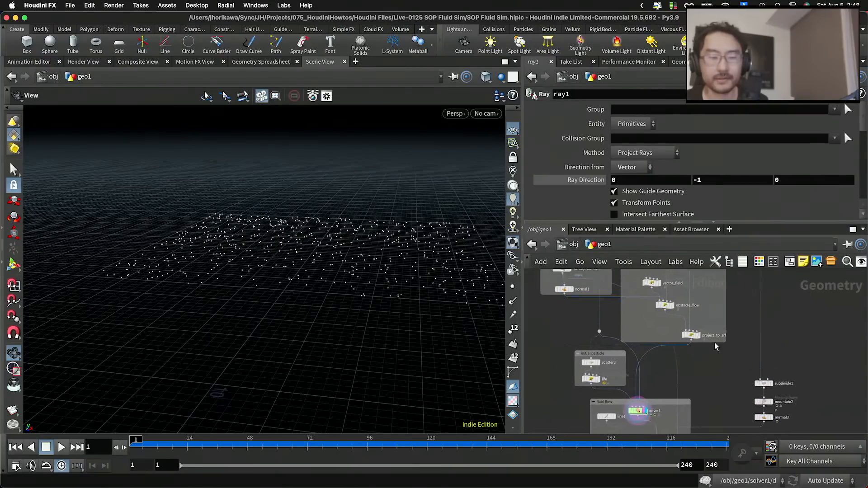
# Display normal2 in the base geo box and review its normal settings.
pyautogui.scroll(-4, 671, 382)
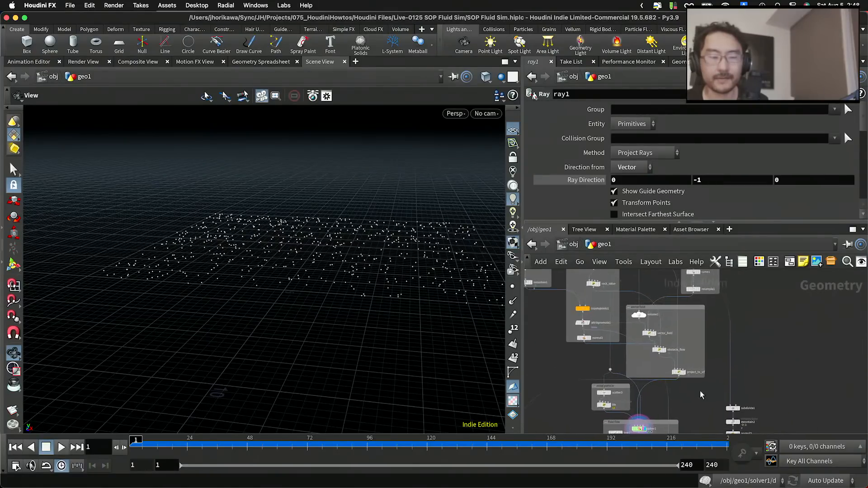
pyautogui.moveTo(700, 391); pyautogui.dragTo(702, 413, button='middle')
pyautogui.moveTo(648, 306); pyautogui.dragTo(684, 390, button='middle')
pyautogui.scroll(5, 678, 350)
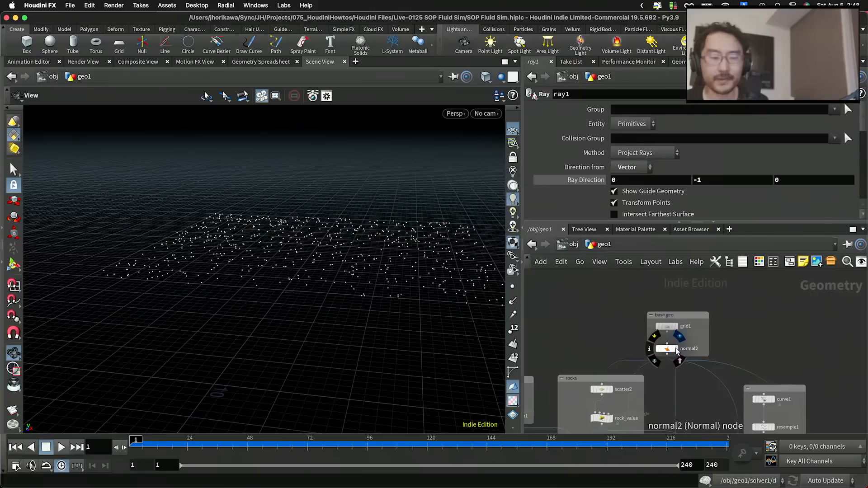
pyautogui.click(677, 349)
pyautogui.scroll(3, 672, 349)
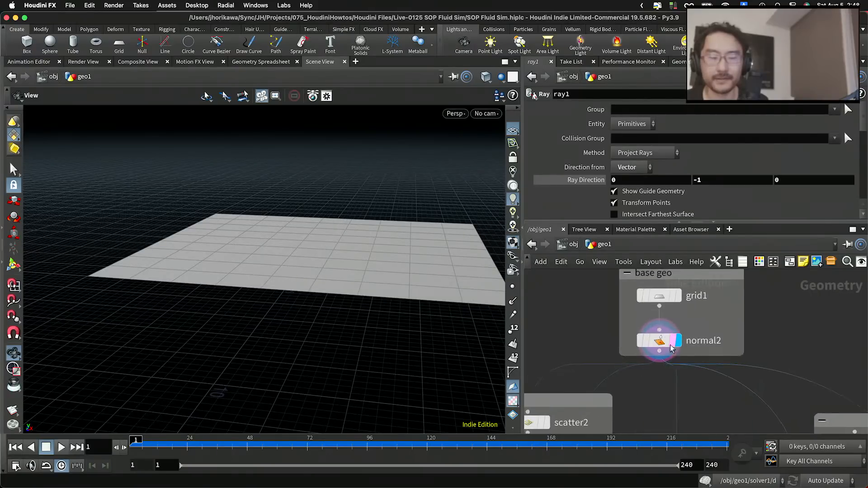
pyautogui.click(668, 343)
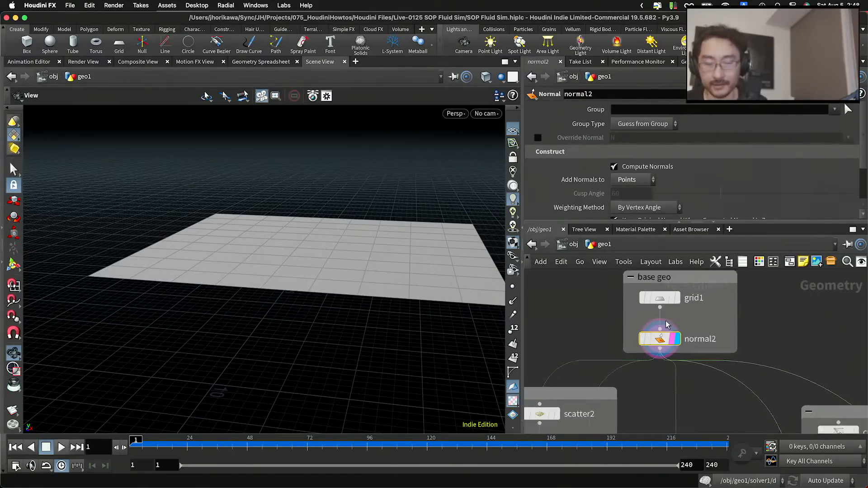
pyautogui.scroll(-6, 669, 346)
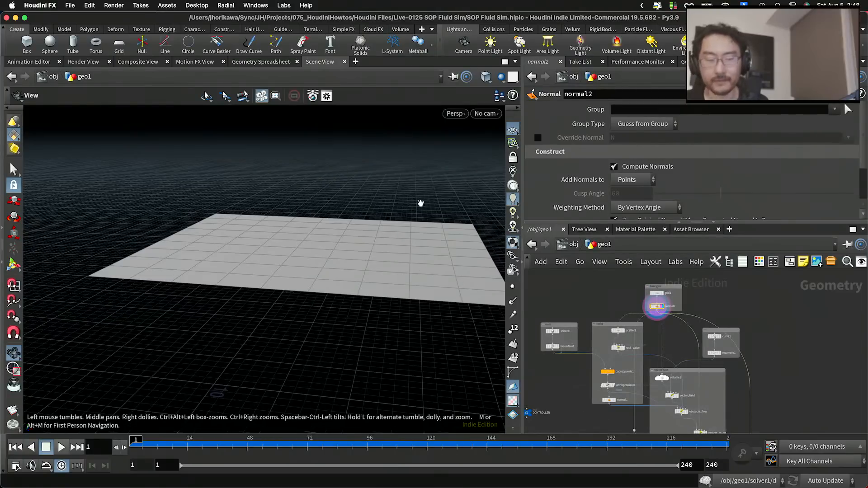
# Add a Point Wrangle and insert it on the connection between solver1 and ray1.
pyautogui.scroll(4, 631, 334)
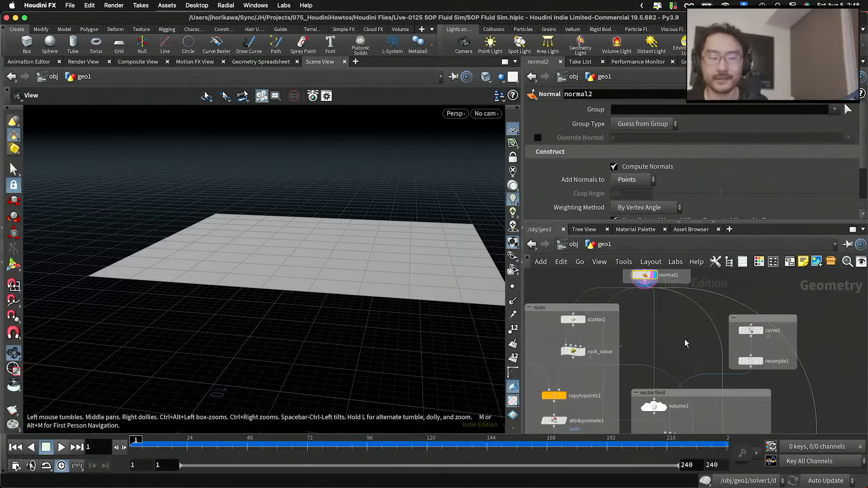
pyautogui.press('Tab')
pyautogui.write('point w')
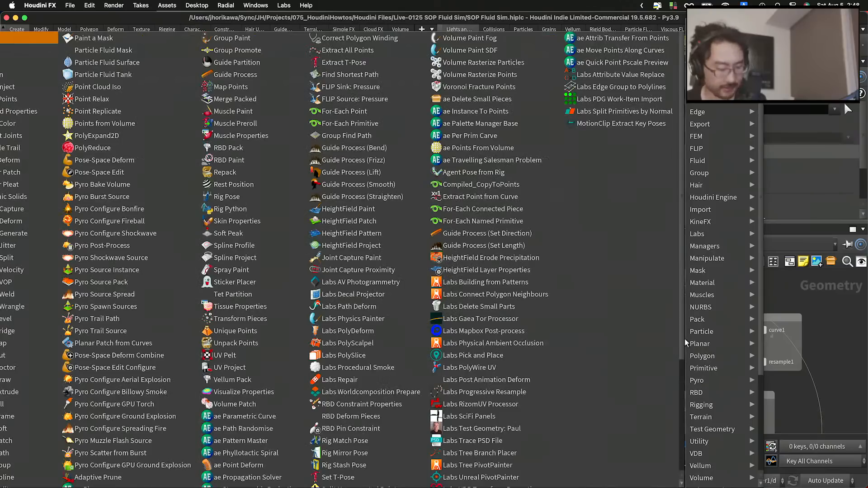
pyautogui.press('Return')
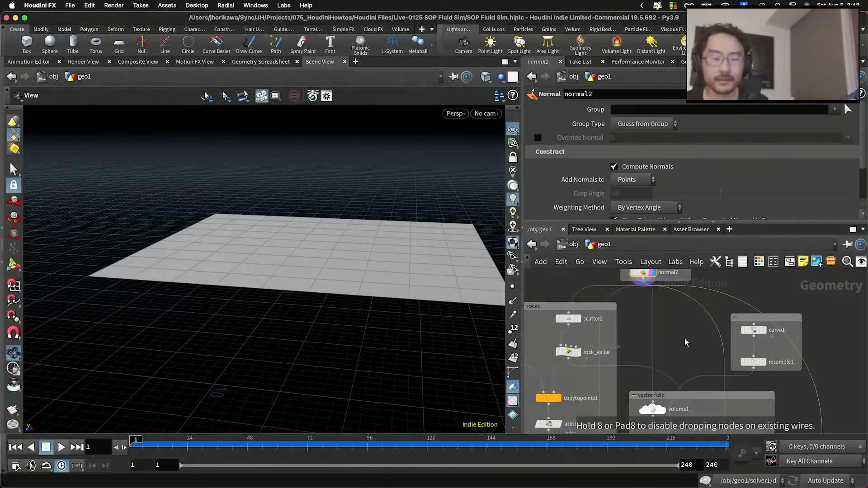
pyautogui.click(660, 309)
pyautogui.scroll(-5, 683, 352)
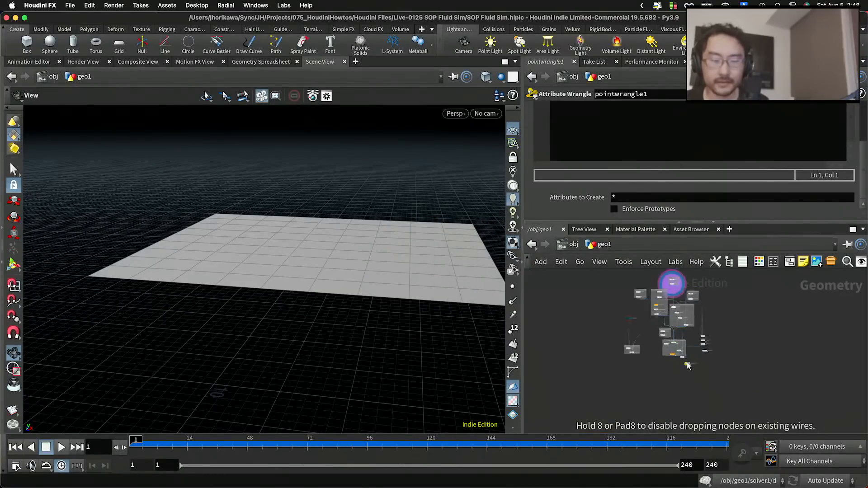
pyautogui.scroll(5, 688, 365)
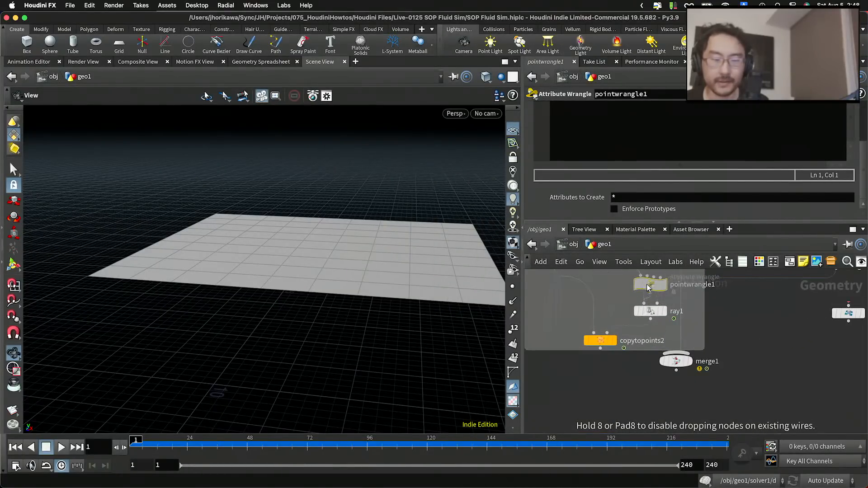
pyautogui.moveTo(648, 288); pyautogui.dragTo(641, 282)
# Widen the fluid flow box and reposition ray1 below the new point wrangle.
pyautogui.moveTo(641, 282); pyautogui.dragTo(696, 427, button='middle')
pyautogui.scroll(1, 700, 392)
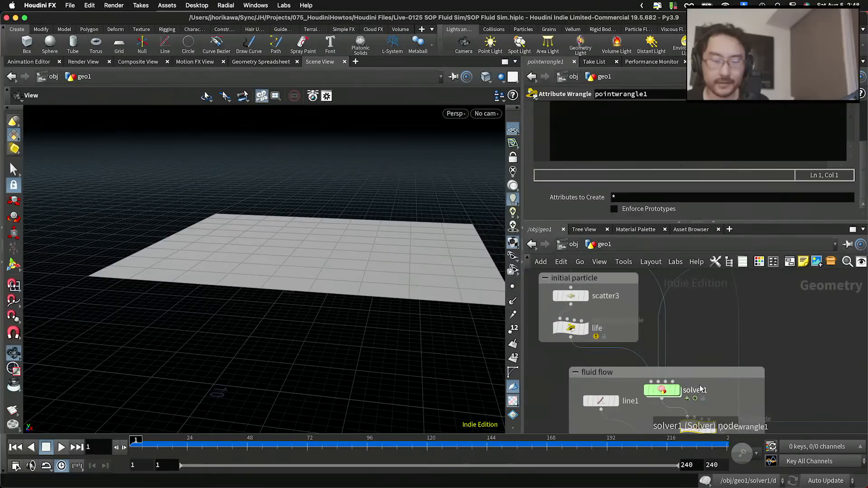
pyautogui.moveTo(700, 389); pyautogui.dragTo(676, 331, button='middle')
pyautogui.scroll(1, 748, 404)
pyautogui.moveTo(741, 395); pyautogui.dragTo(789, 398)
pyautogui.moveTo(681, 406); pyautogui.dragTo(690, 411)
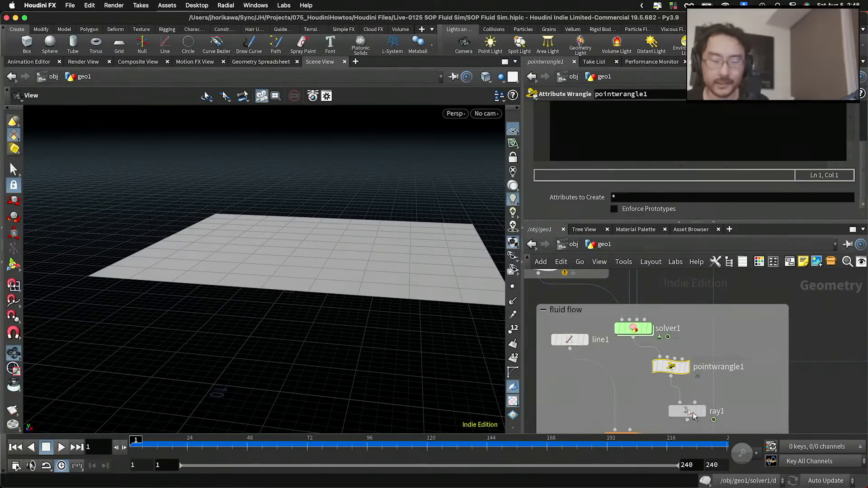
# Connect normal2's output to pointwrangle1's second input and display pointwrangle1.
pyautogui.scroll(-8, 689, 401)
pyautogui.scroll(8, 681, 284)
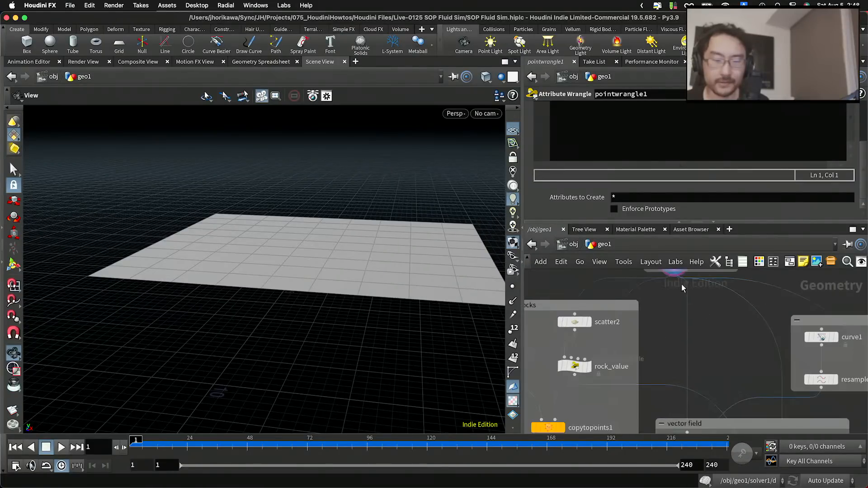
pyautogui.moveTo(680, 279); pyautogui.dragTo(697, 312, button='middle')
pyautogui.click(685, 303)
pyautogui.scroll(-8, 740, 293)
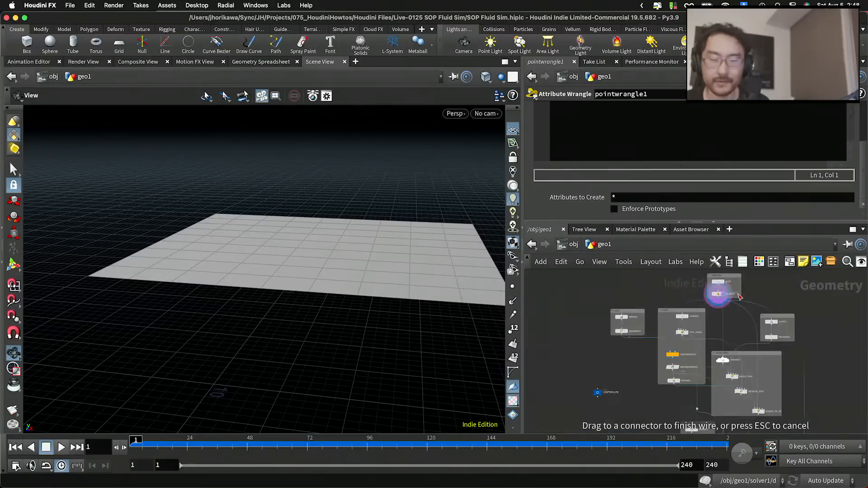
pyautogui.scroll(8, 747, 357)
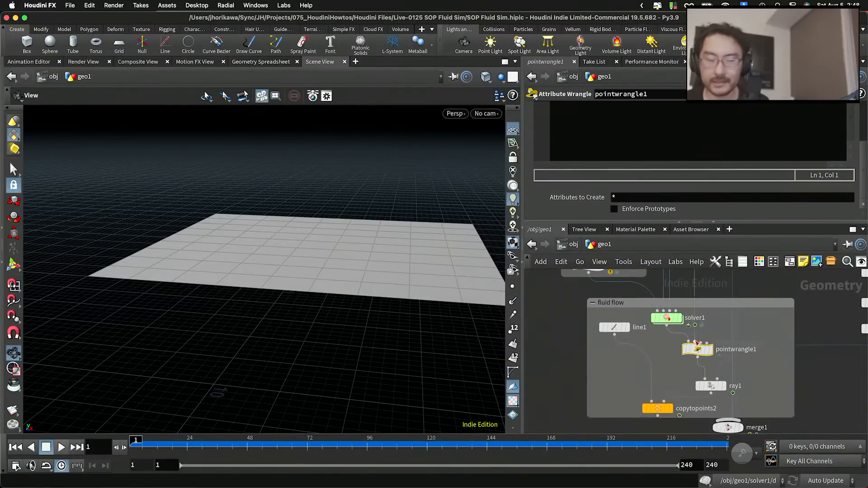
pyautogui.click(712, 352)
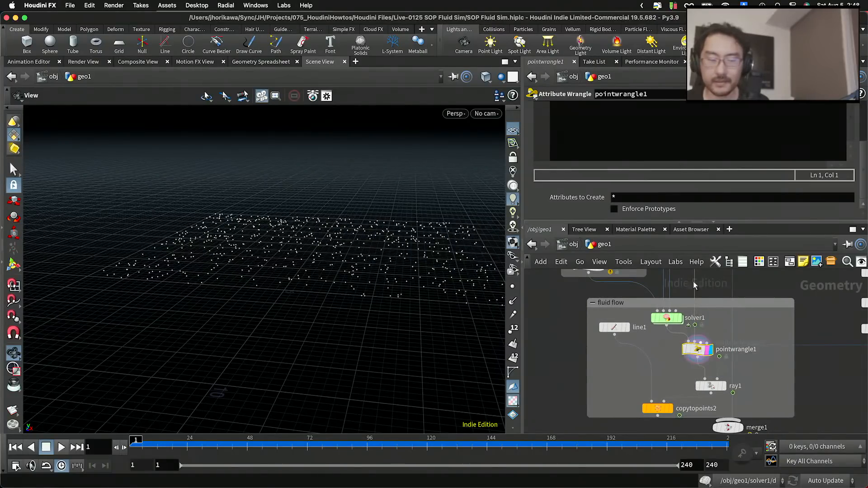
# Write the line float d = xyzdist(1, @P, prim, uv); in pointwrangle1's VEXpression.
pyautogui.scroll(2, 647, 138)
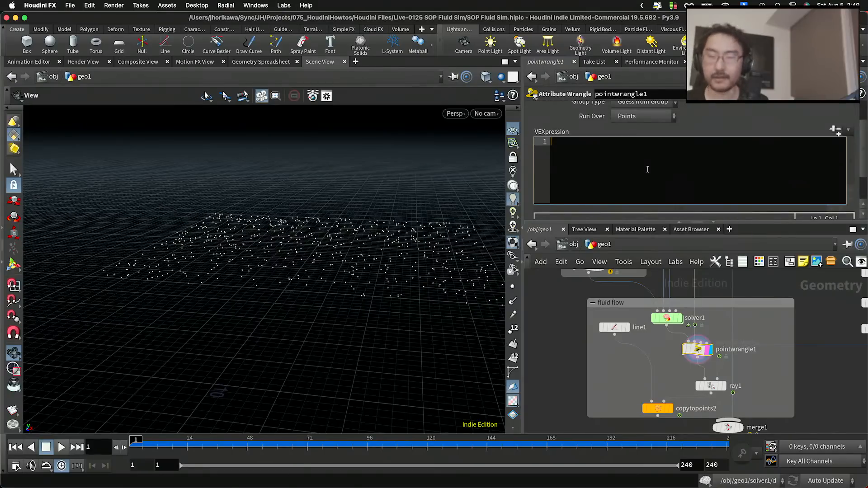
pyautogui.write('float')
pyautogui.press('Return')
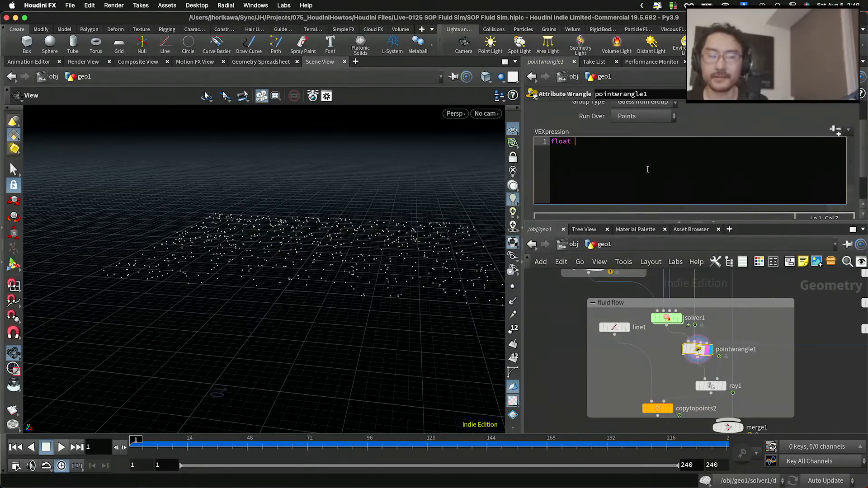
pyautogui.write('d = xyz')
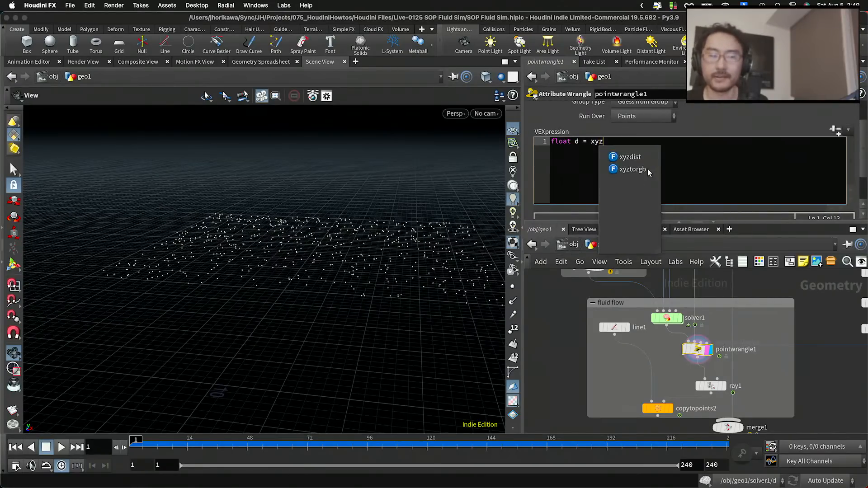
pyautogui.write('dist(1, ')
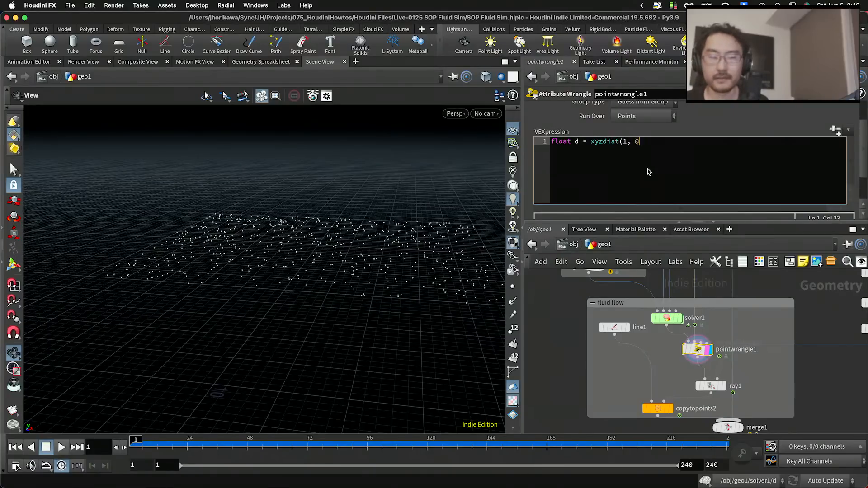
pyautogui.write('@P, prim, uv')
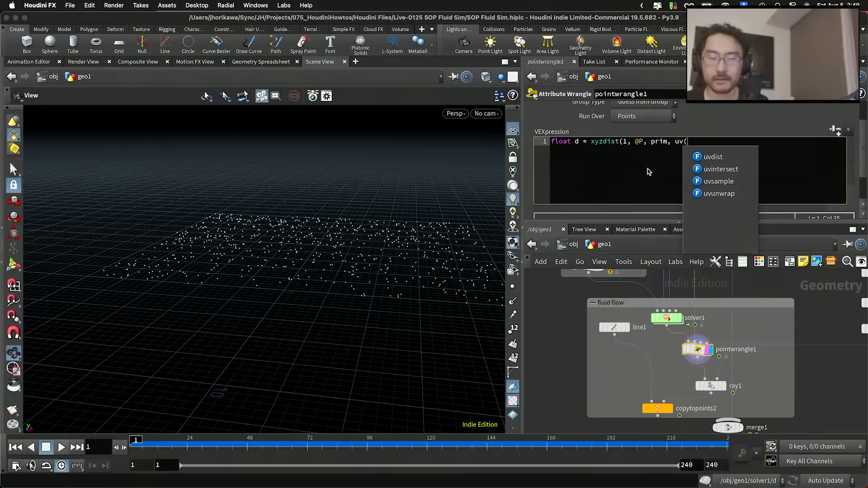
pyautogui.write(');')
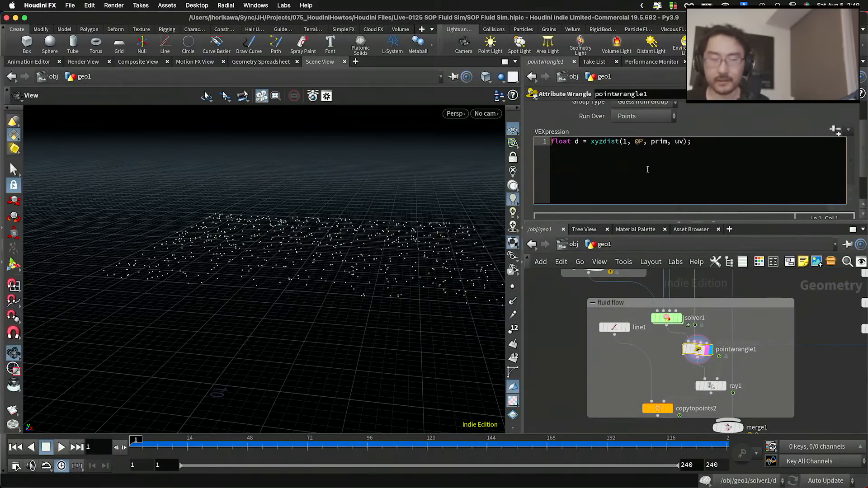
# Declare int prim; and vector uv; above the xyzdist line in the wrangle code.
pyautogui.press('Return')
pyautogui.press('Up')
pyautogui.write('int prim;')
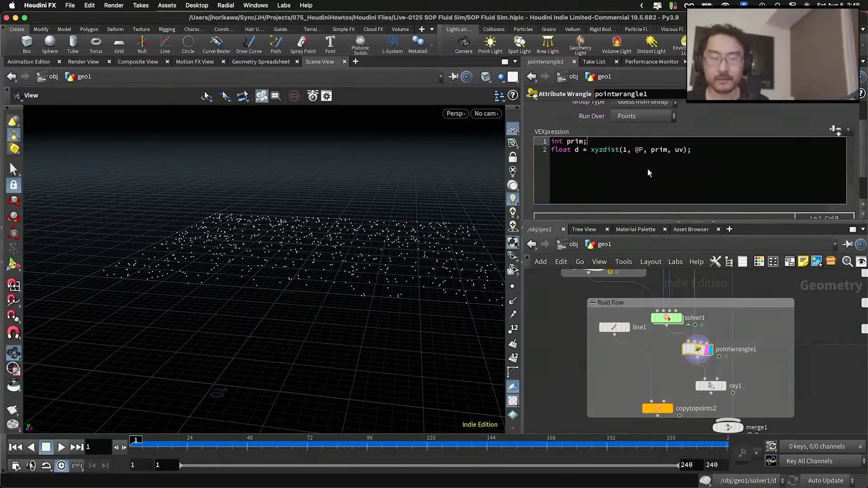
pyautogui.press('Return')
pyautogui.write('vector uv')
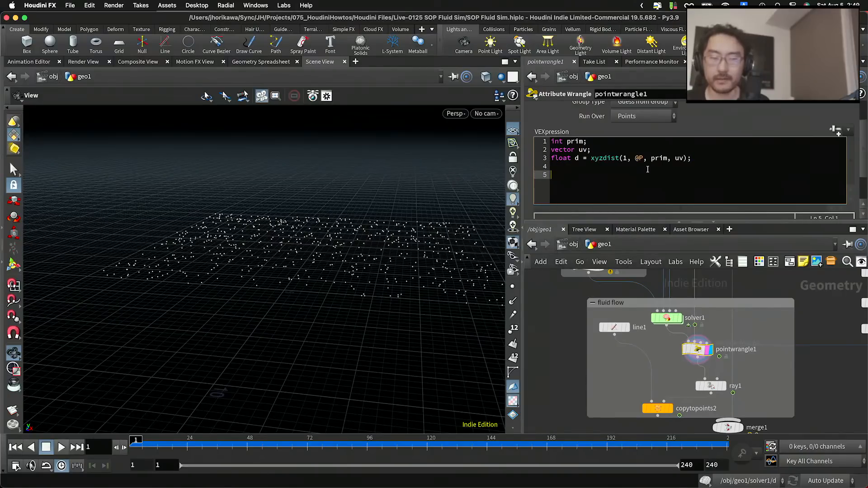
# Add vector norm = primuv(1, "N", prim, uv); to the wrangle code after a blank line below the xyzdist call.
pyautogui.write('ctor norm = ')
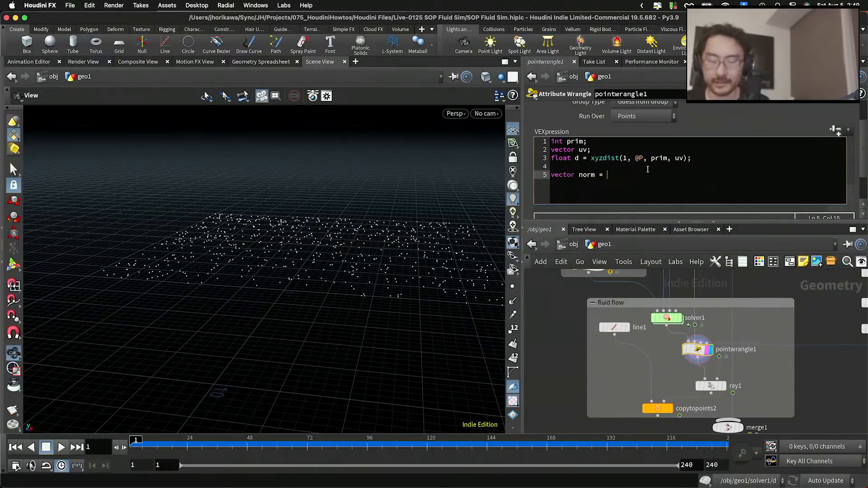
pyautogui.write('primuv')
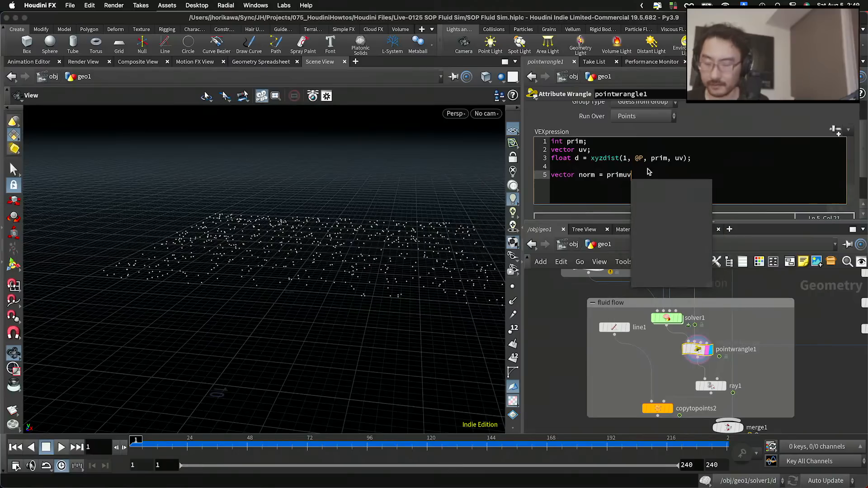
pyautogui.write('(1, ')
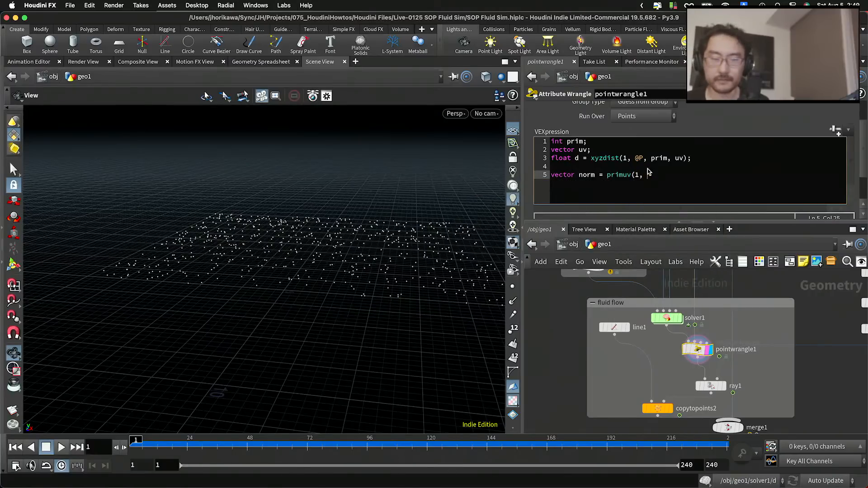
pyautogui.write('"N", prim, uv);')
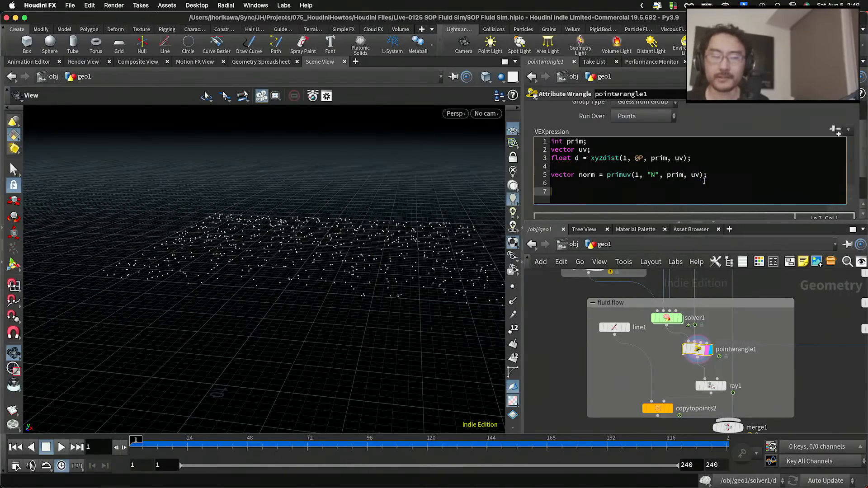
# Display normal3 to examine the displaced surface, and switch the display back to pointwrangle1.
pyautogui.scroll(3, 692, 340)
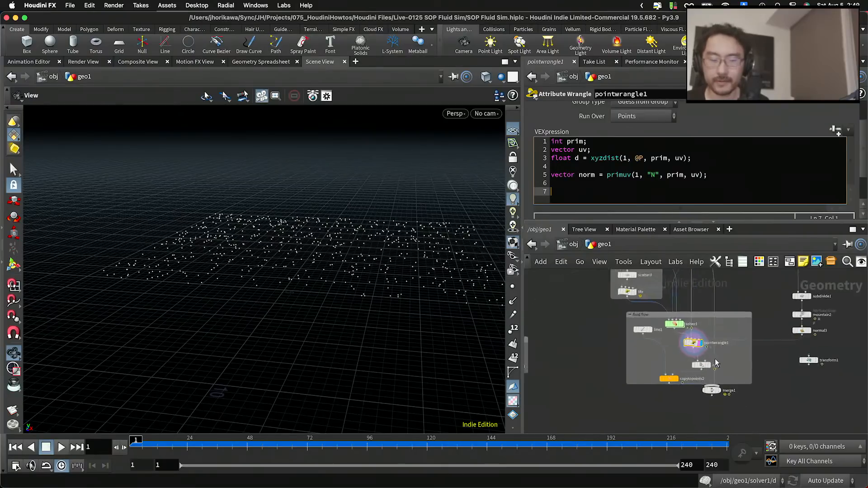
pyautogui.moveTo(701, 372)
pyautogui.scroll(-3, 810, 347)
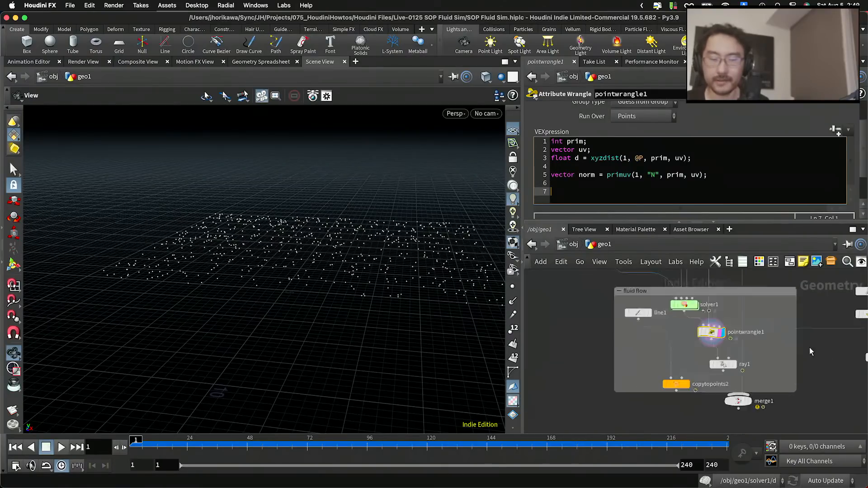
pyautogui.scroll(4, 791, 316)
pyautogui.click(813, 315)
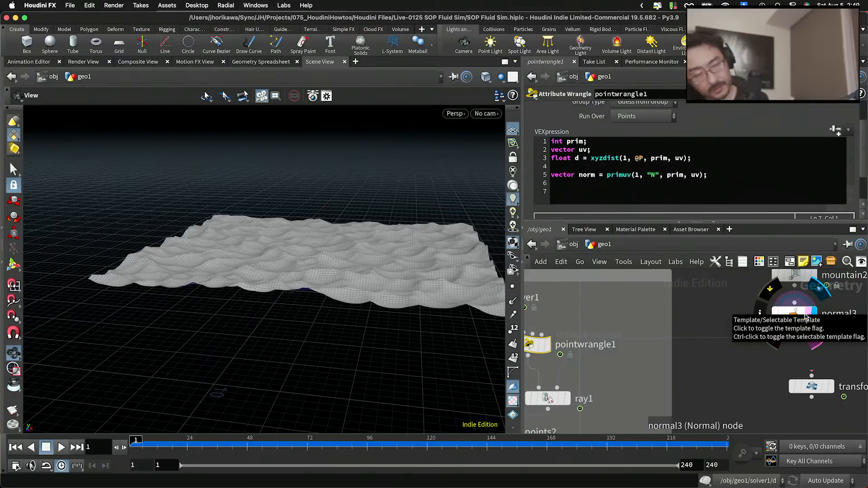
pyautogui.moveTo(711, 341); pyautogui.dragTo(800, 340, button='middle')
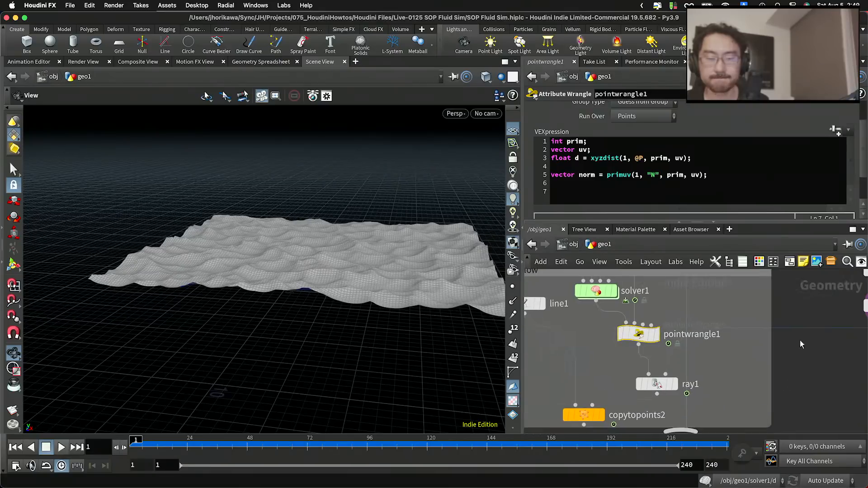
pyautogui.scroll(1, 661, 382)
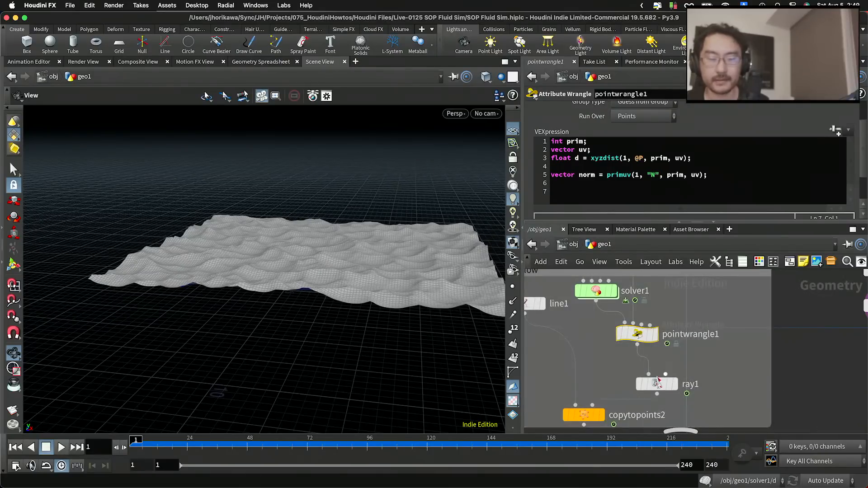
pyautogui.click(652, 333)
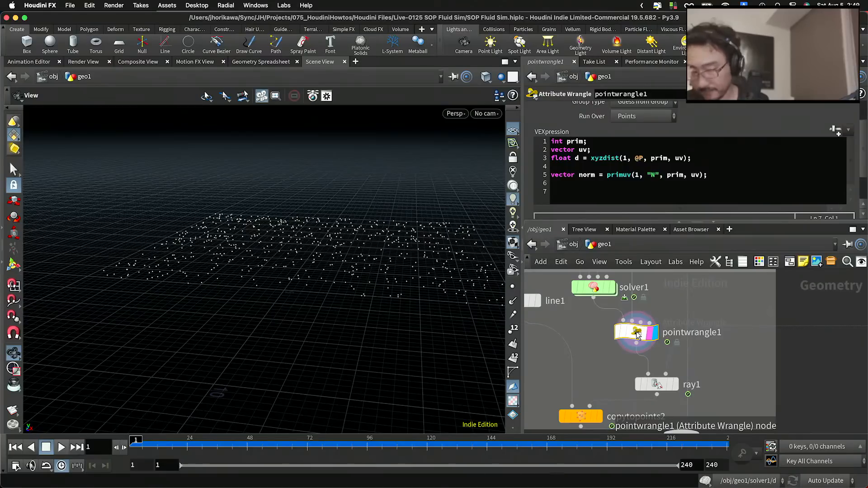
# Display ray1 and set its ray direction to come from an attribute.
pyautogui.click(672, 385)
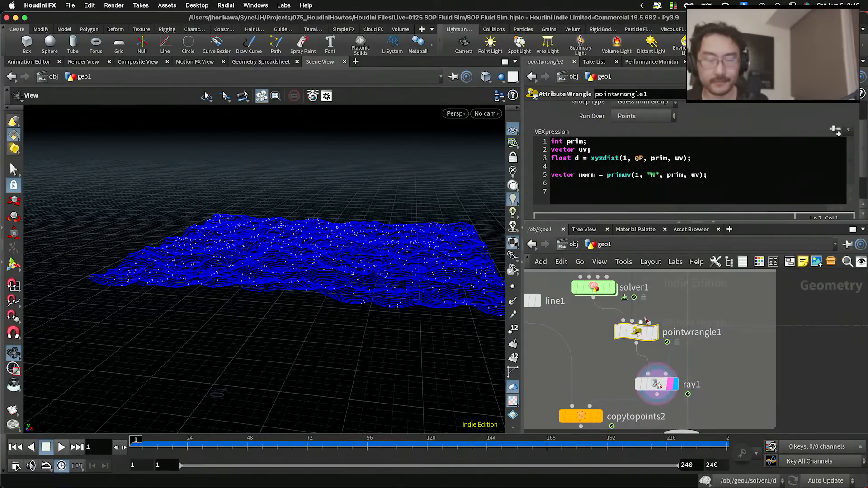
pyautogui.moveTo(662, 388); pyautogui.dragTo(657, 384)
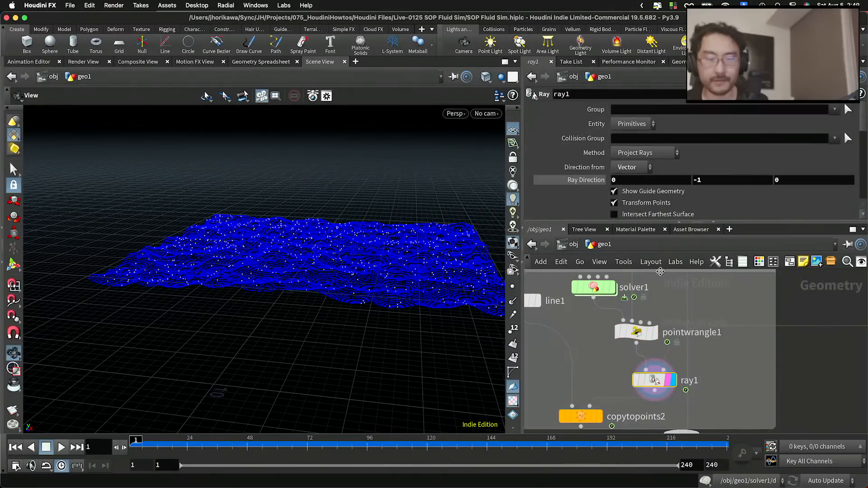
pyautogui.click(640, 154)
pyautogui.click(635, 179)
pyautogui.click(633, 169)
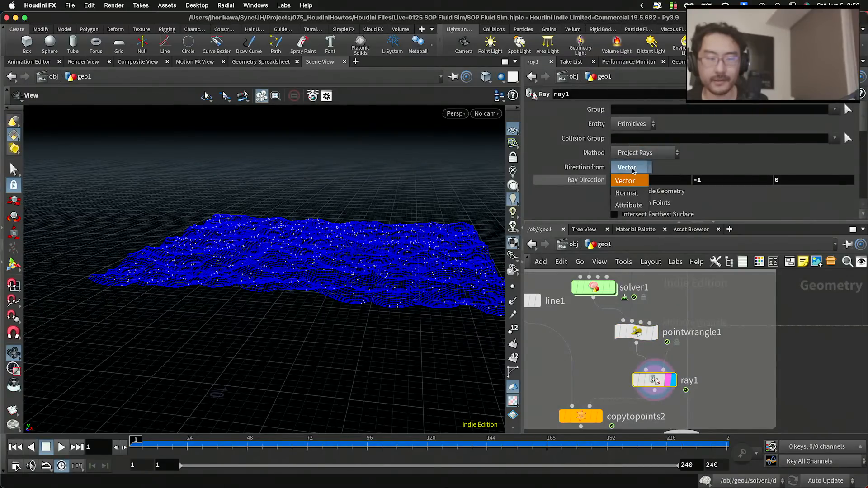
pyautogui.click(634, 206)
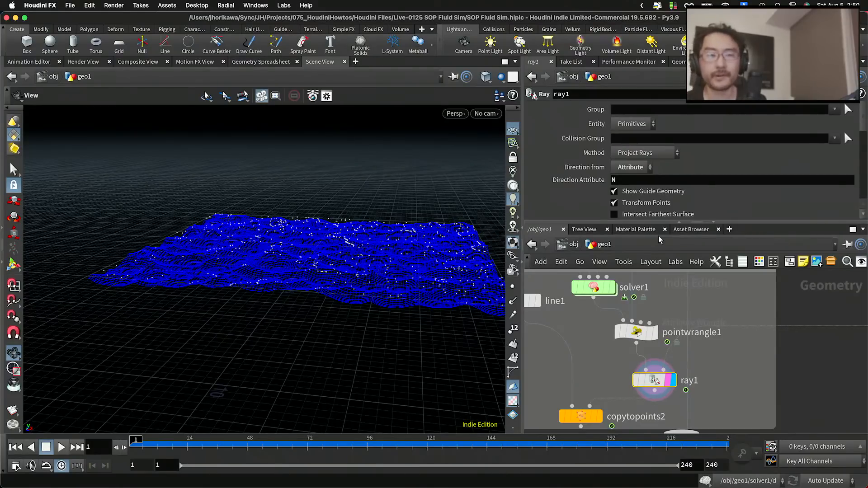
# Examine the surface branch with mountain2 and normal3, and ray1's remaining projection options.
pyautogui.scroll(-1, 690, 346)
pyautogui.scroll(-3, 690, 346)
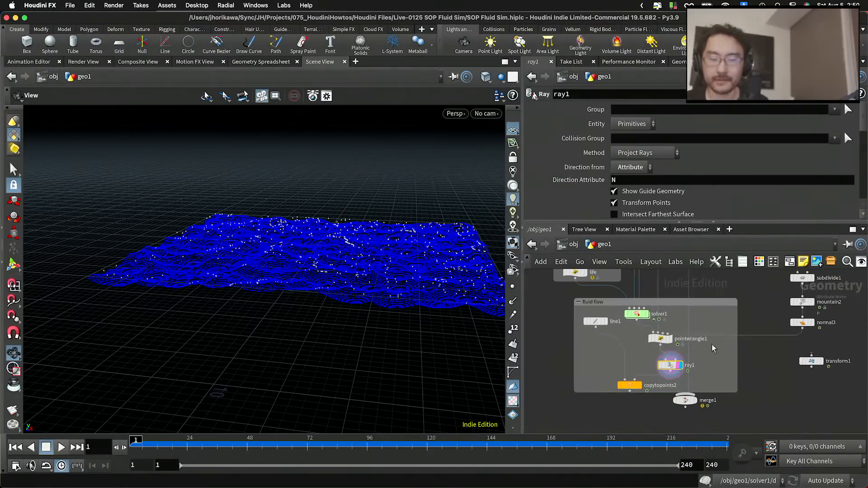
pyautogui.scroll(1, 767, 342)
pyautogui.moveTo(784, 340); pyautogui.dragTo(729, 378, button='middle')
pyautogui.scroll(1, 746, 336)
pyautogui.scroll(3, 745, 335)
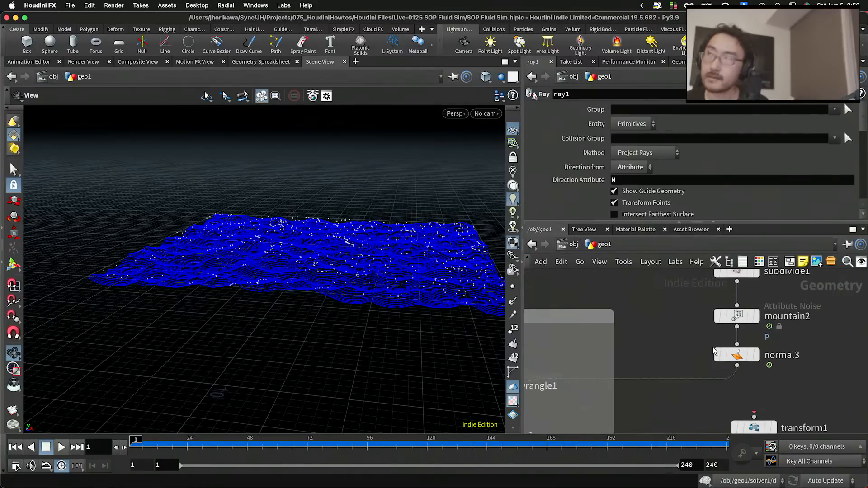
pyautogui.moveTo(714, 352); pyautogui.dragTo(777, 316, button='middle')
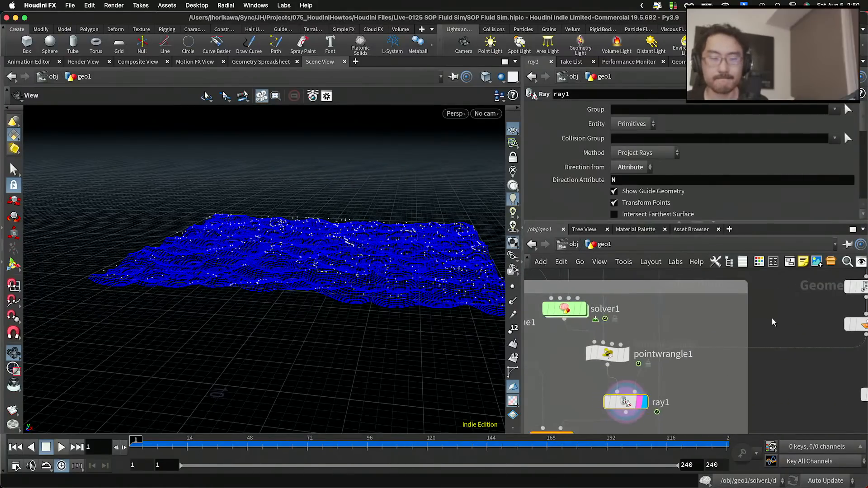
pyautogui.moveTo(621, 365); pyautogui.dragTo(612, 363)
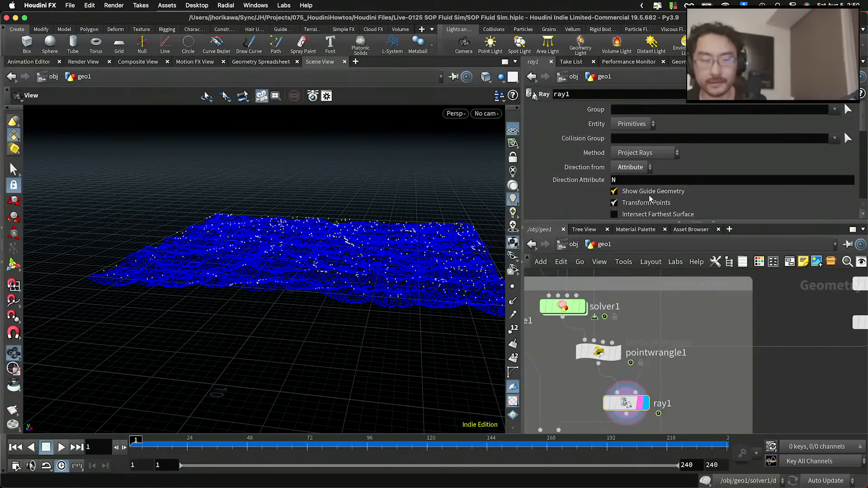
pyautogui.scroll(-4, 650, 199)
pyautogui.scroll(-1, 651, 178)
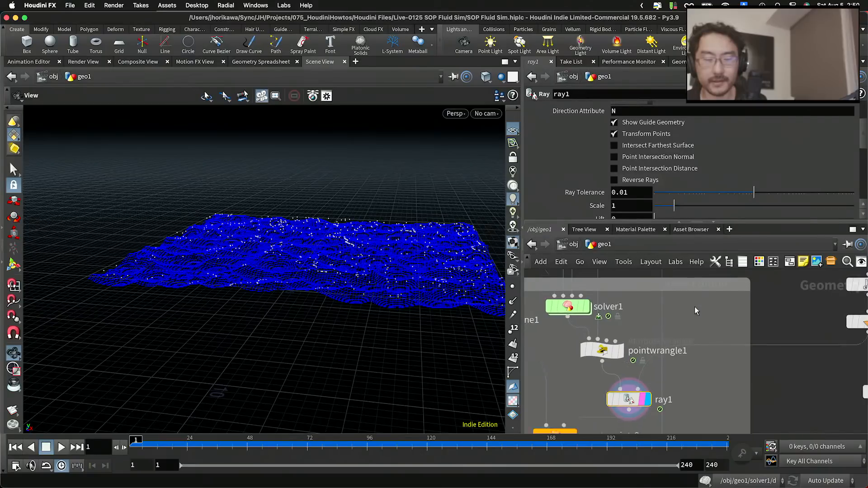
# Move merge1 away from copytopoints2 to make more room at the end of the fluid flow network.
pyautogui.scroll(-2, 626, 370)
pyautogui.moveTo(618, 340); pyautogui.dragTo(601, 362)
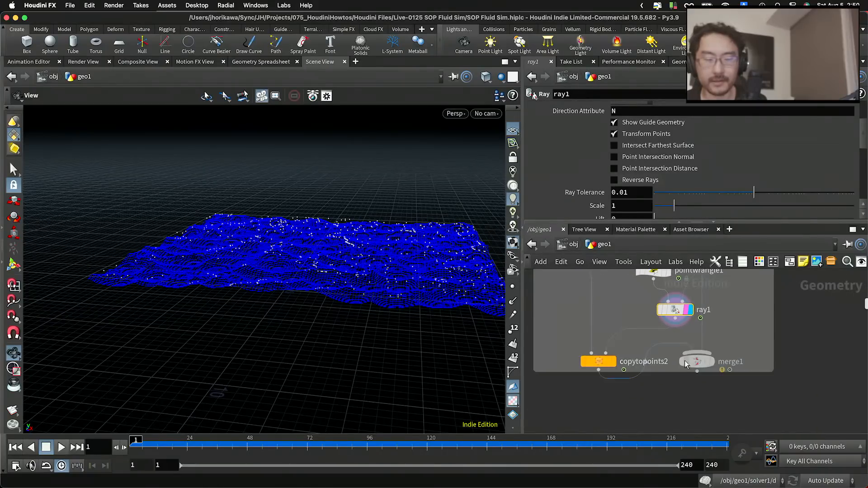
pyautogui.moveTo(694, 363); pyautogui.dragTo(740, 386)
pyautogui.scroll(2, 753, 387)
pyautogui.scroll(-2, 753, 387)
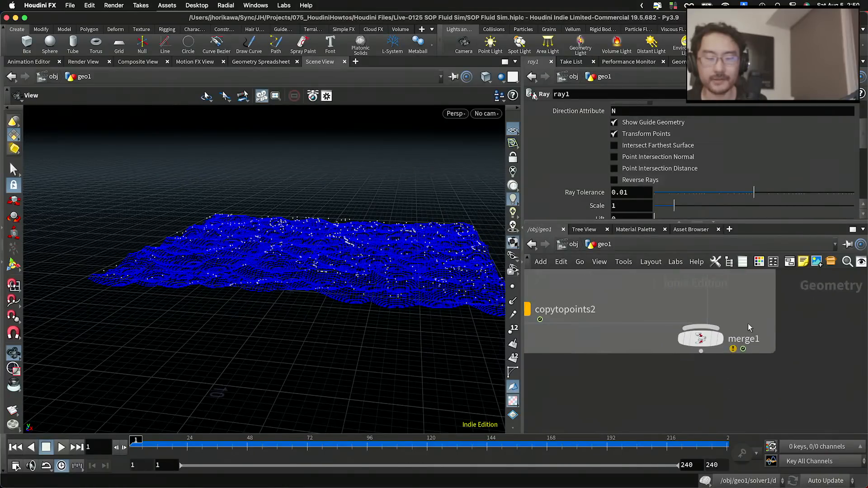
pyautogui.moveTo(692, 339); pyautogui.dragTo(713, 376)
pyautogui.scroll(-3, 711, 379)
pyautogui.scroll(2, 669, 349)
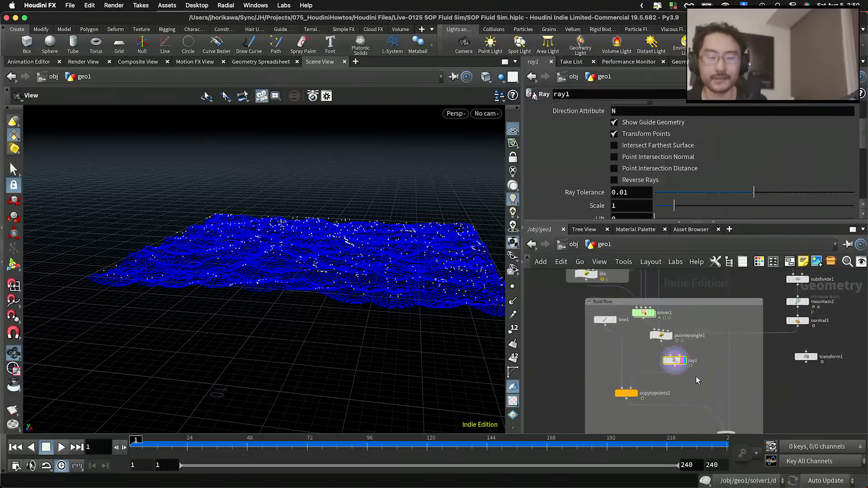
# Add blank lines below the primuv line in pointwrangle1's VEXpression.
pyautogui.click(653, 328)
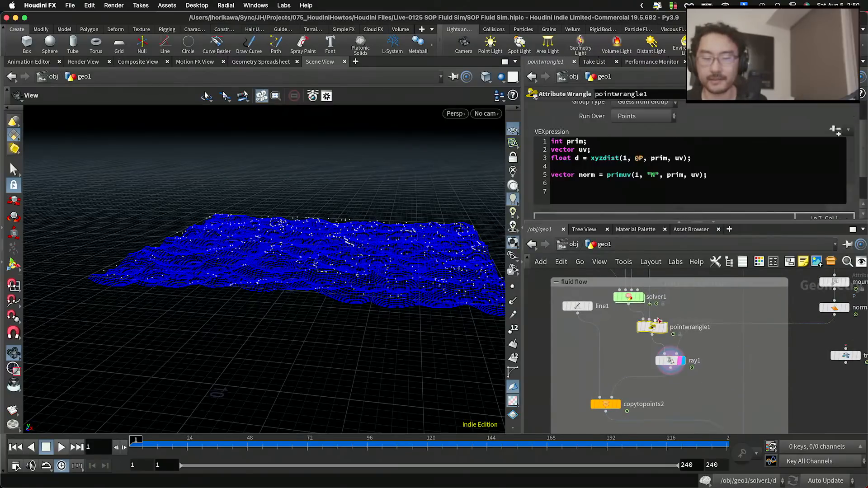
pyautogui.click(758, 180)
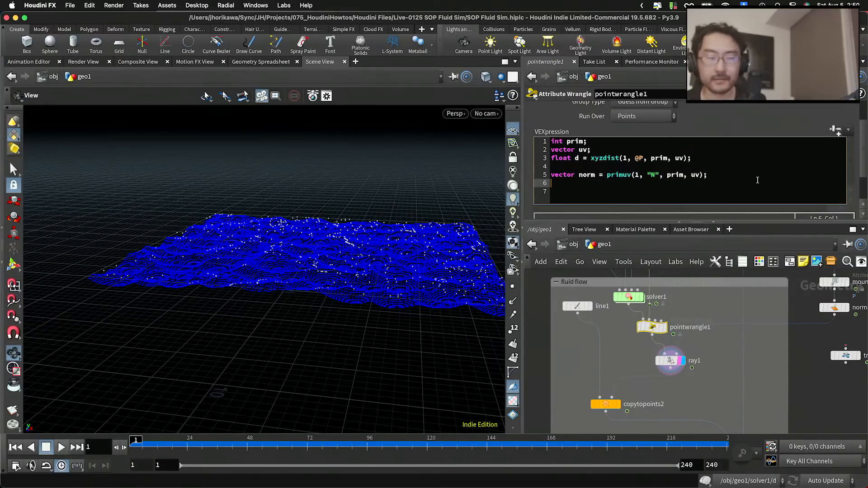
pyautogui.press('BackSpace')
pyautogui.press('Return')
pyautogui.press('Return')
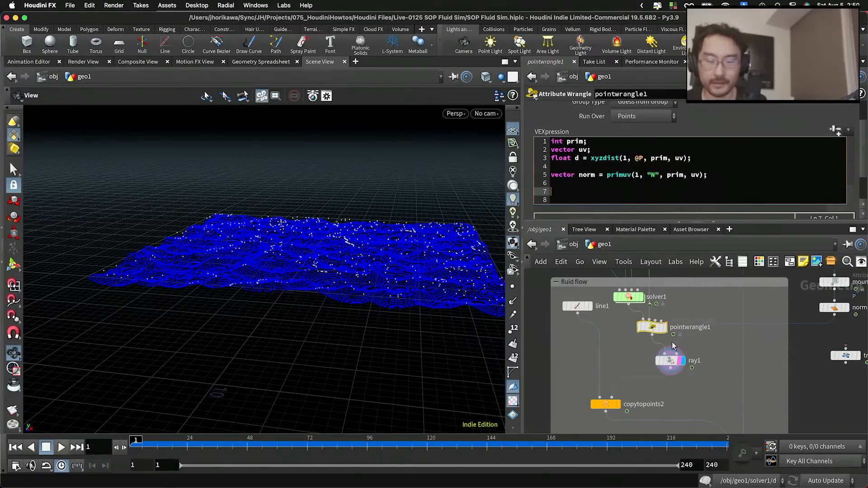
# Take ray1 out of the chain and connect normal3 to pointwrangle1's third input, displaying pointwrangle1.
pyautogui.moveTo(670, 360); pyautogui.dragTo(864, 412)
pyautogui.click(835, 311)
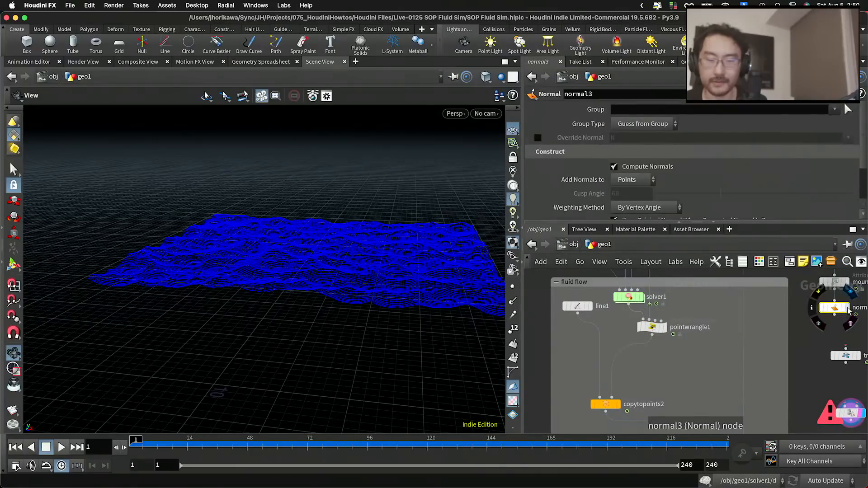
pyautogui.moveTo(834, 316); pyautogui.dragTo(656, 321)
pyautogui.moveTo(653, 331); pyautogui.dragTo(660, 350)
pyautogui.click(672, 347)
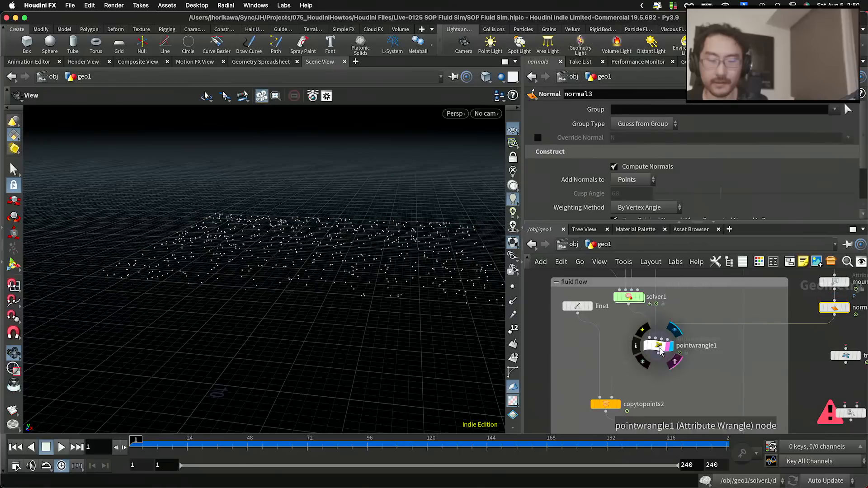
# Start a new line below the primuv call in the wrangle code with int inter = intersect(2, as its beginning.
pyautogui.click(717, 192)
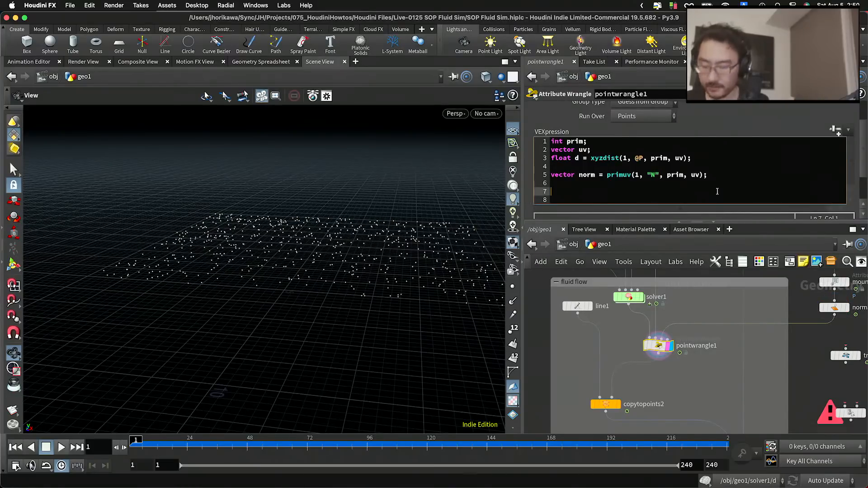
pyautogui.write('int inte r=-')
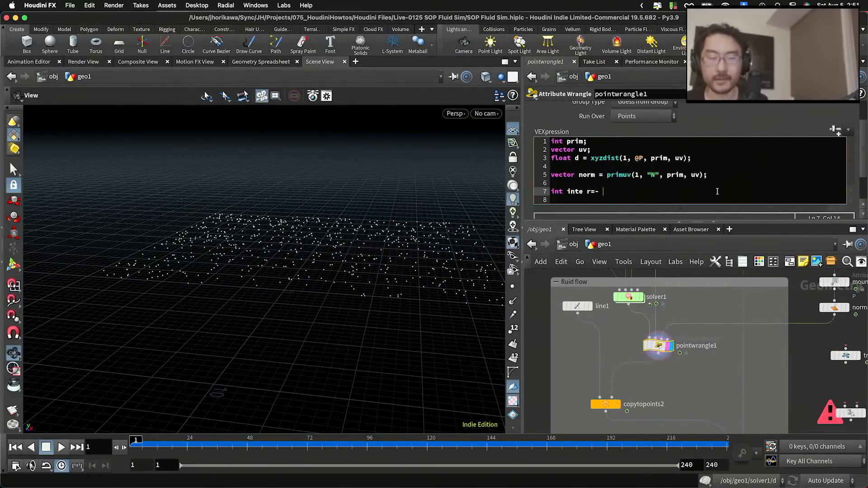
pyautogui.press('BackSpace')
pyautogui.press('BackSpace')
pyautogui.press('BackSpace')
pyautogui.press('BackSpace')
pyautogui.press('BackSpace')
pyautogui.write('r = intersect*')
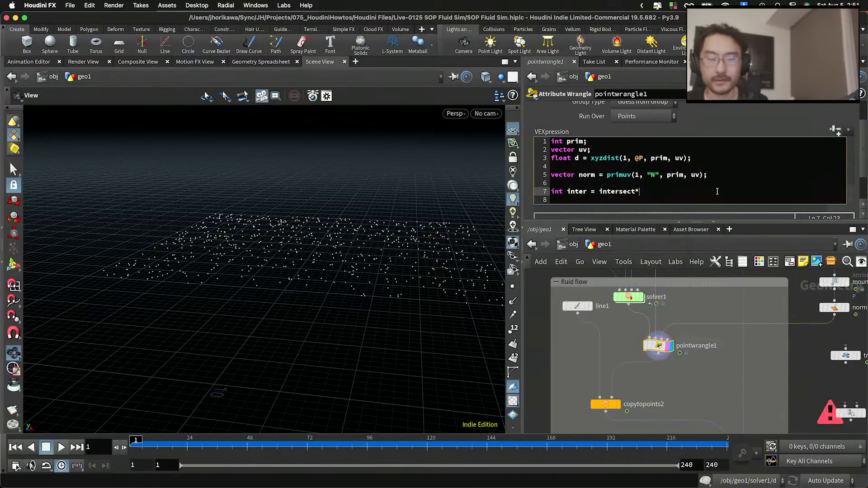
pyautogui.press('BackSpace')
pyautogui.write('(1')
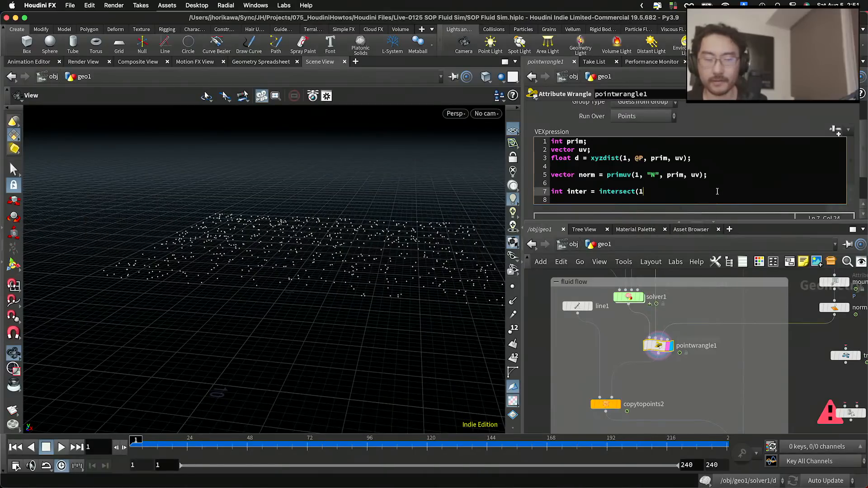
pyautogui.write('2, 2, ')
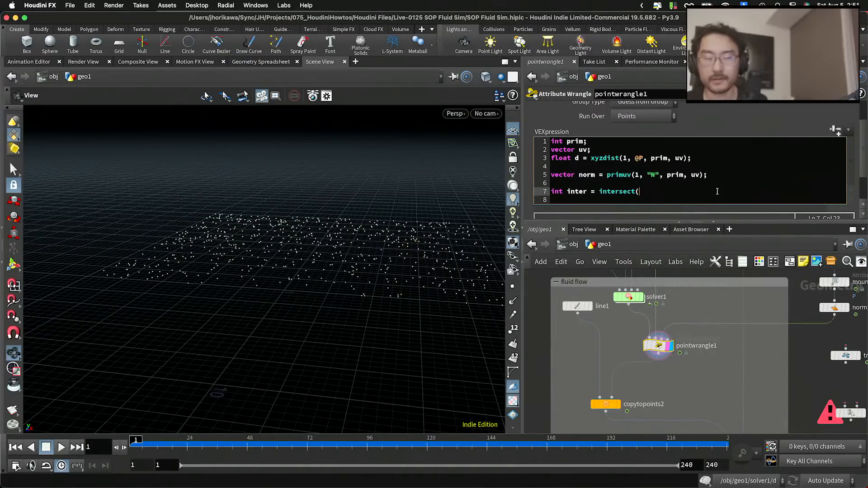
pyautogui.write('2, ')
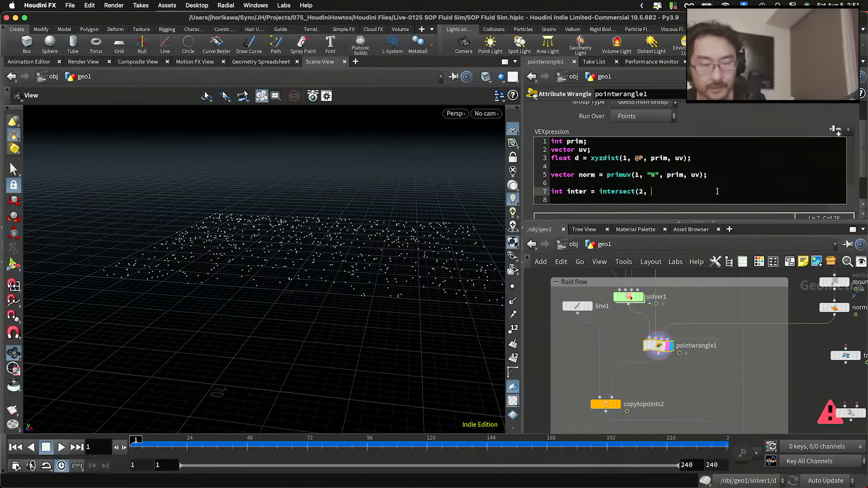
# Give the intersect call the ray origin @P + norm * 10.0 as its second argument.
pyautogui.write('@P')
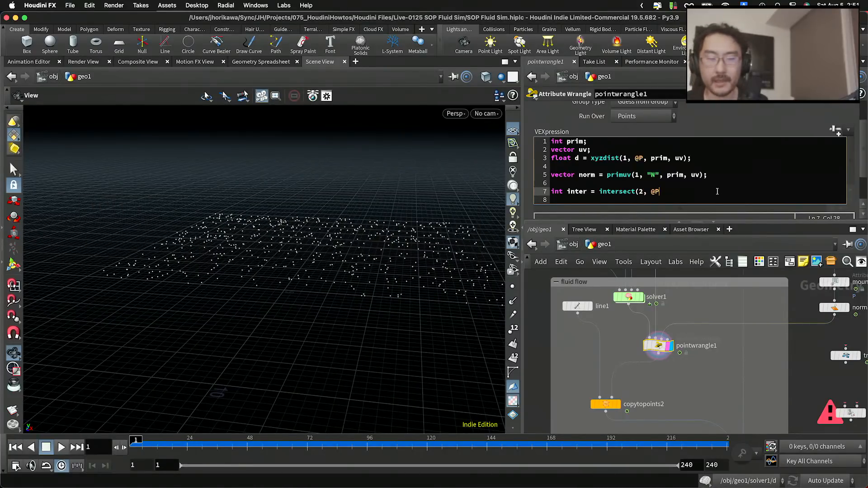
pyautogui.press('BackSpace')
pyautogui.press('BackSpace')
pyautogui.press('BackSpace')
pyautogui.press('BackSpace')
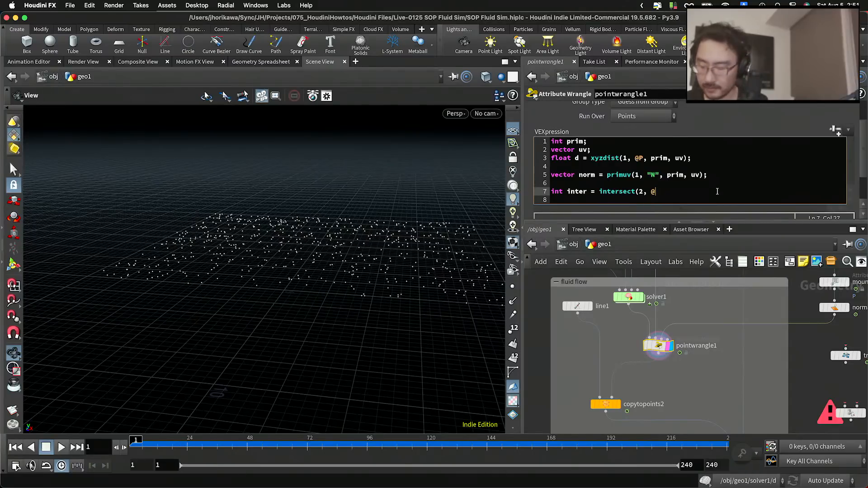
pyautogui.write('P + ')
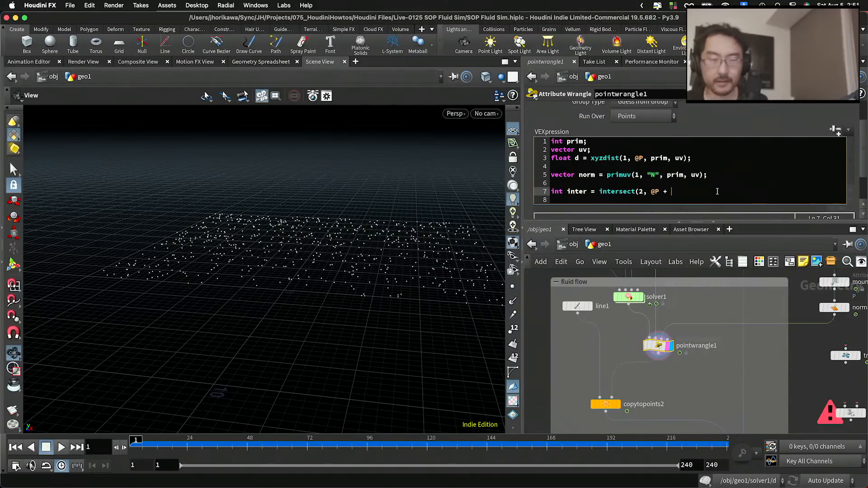
pyautogui.write('norm ')
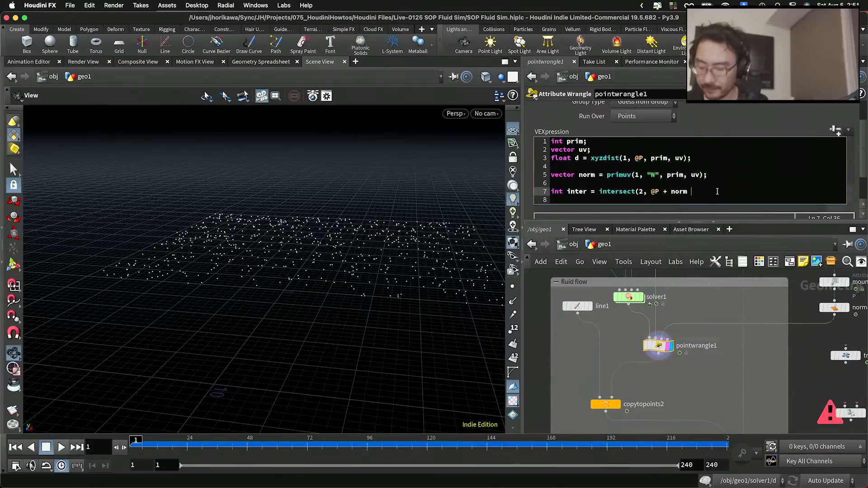
pyautogui.write('* ')
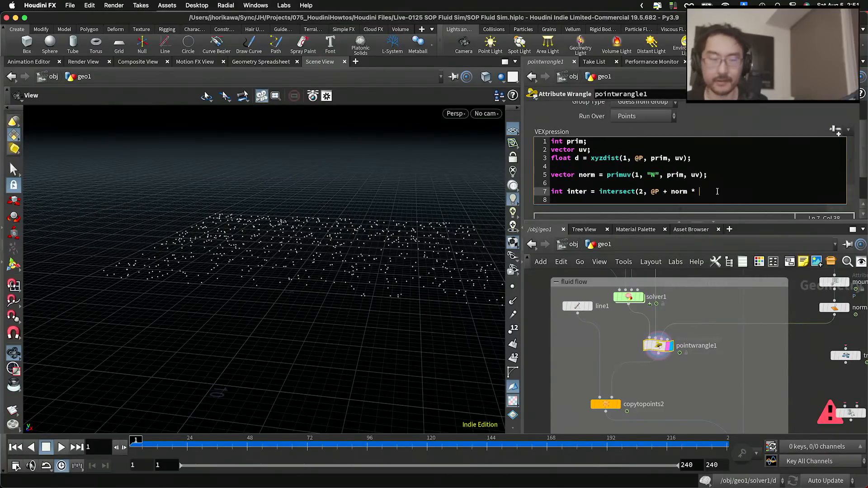
pyautogui.write('10')
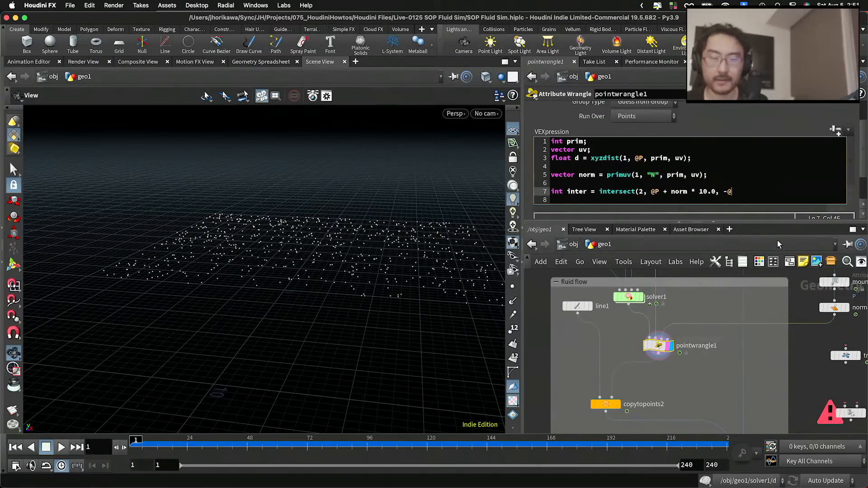
# Complete the intersect call with the arguments -norm * 100.0, interpos, uv and close the statement.
pyautogui.write('.0, -norm ')
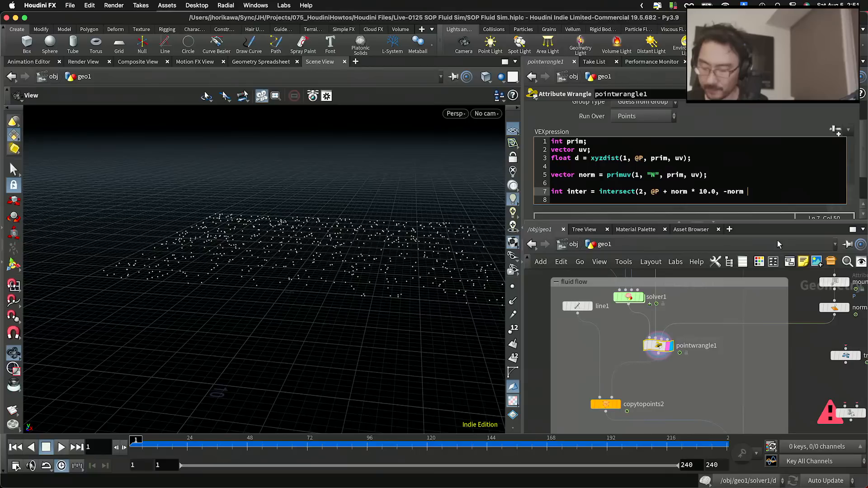
pyautogui.write('* 100.0')
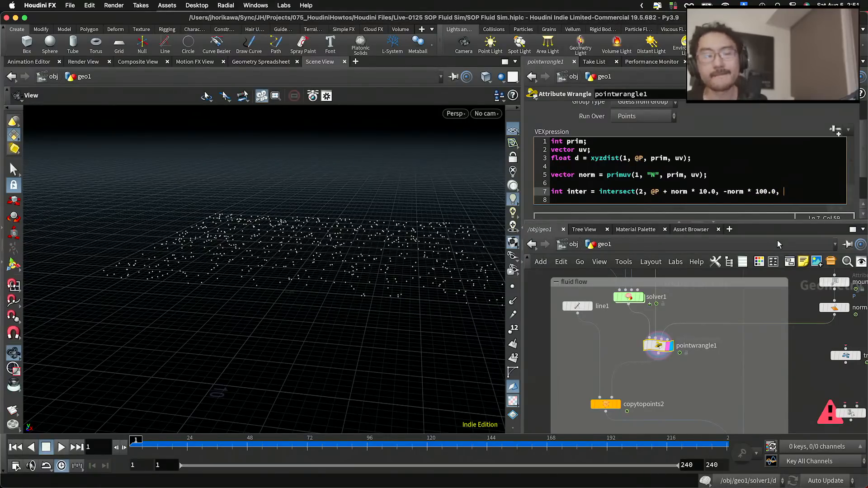
pyautogui.write(', inter')
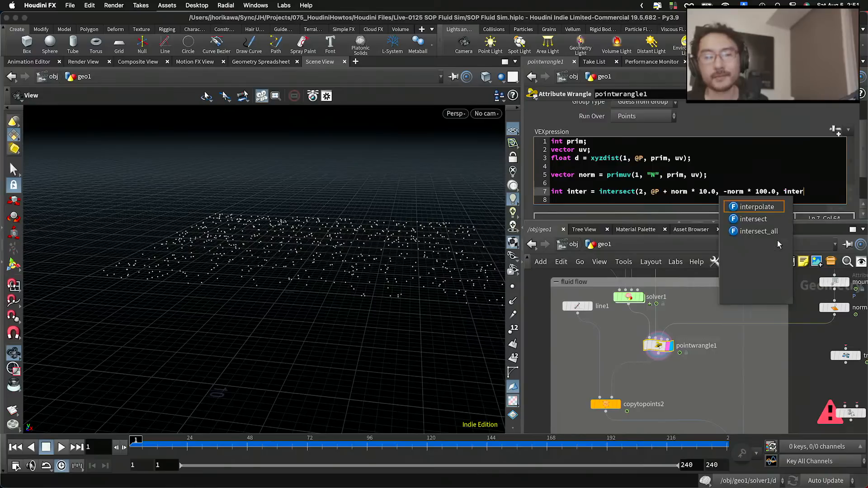
pyautogui.write('pos')
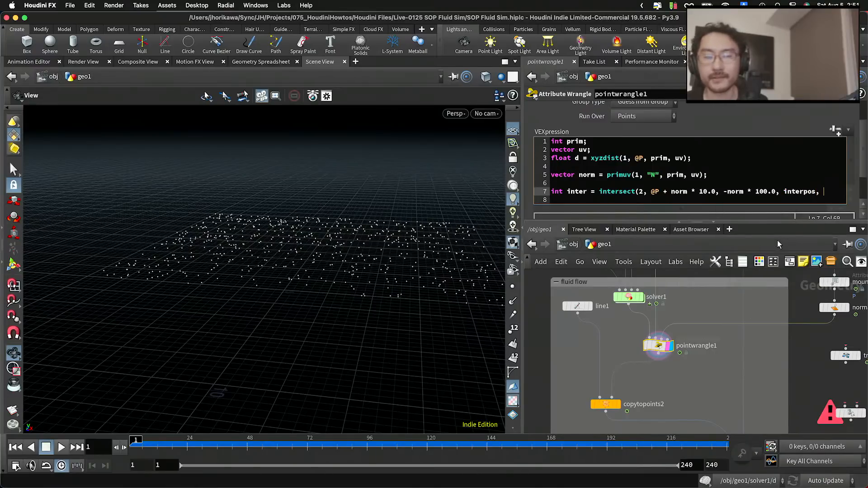
pyautogui.write(', uv);')
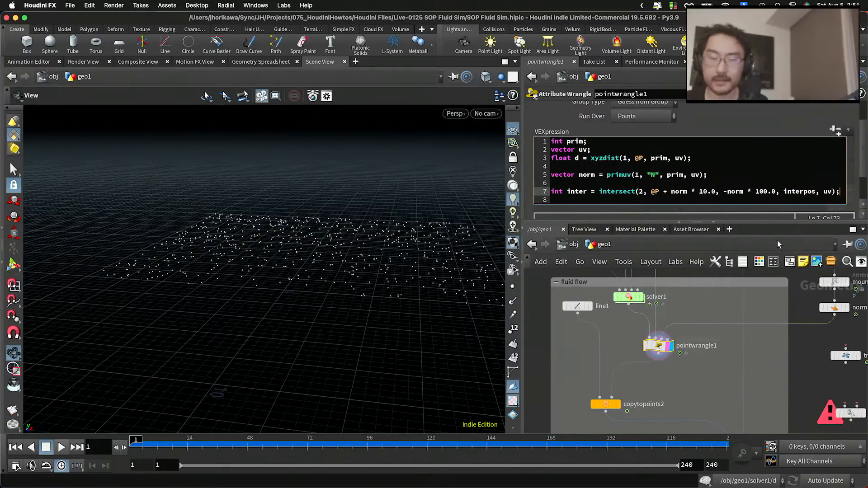
# Declare vector interpos; on a new line directly above the intersect call in the wrangle code.
pyautogui.press('Up')
pyautogui.press('Return')
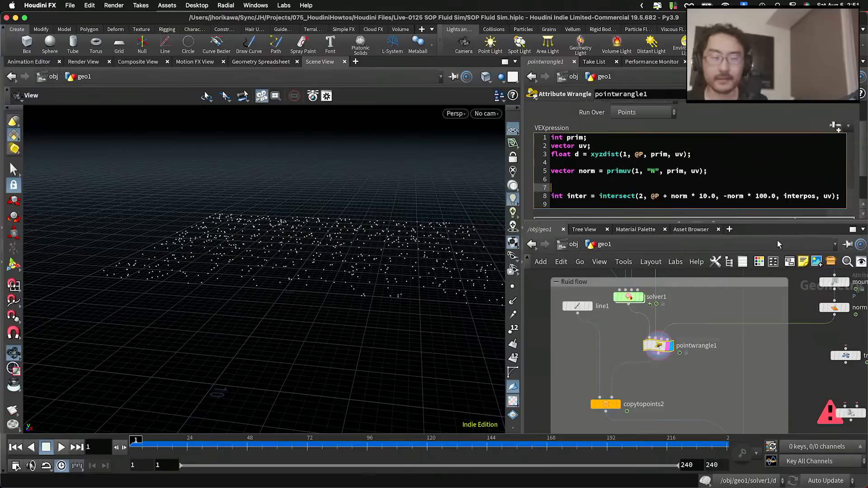
pyautogui.write('vec')
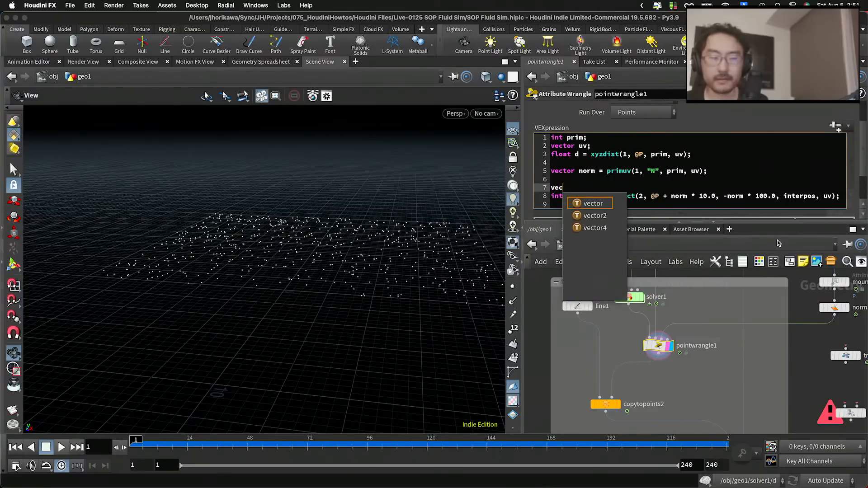
pyautogui.write('tor interpos')
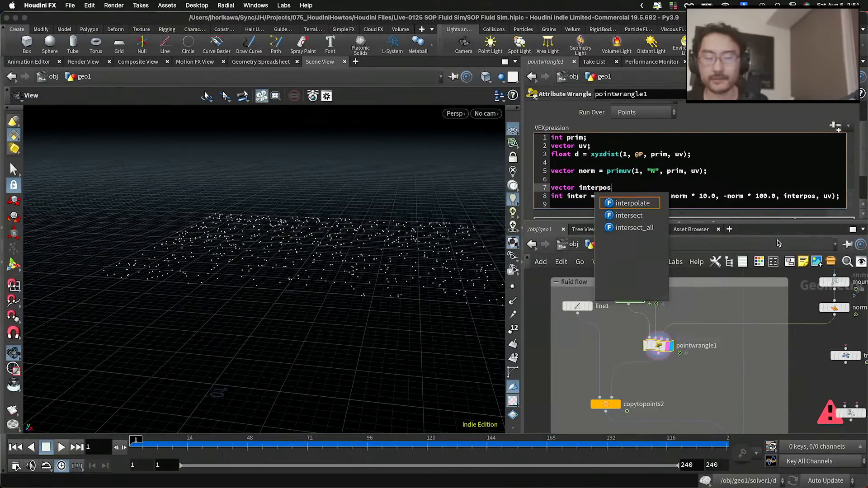
pyautogui.write(';')
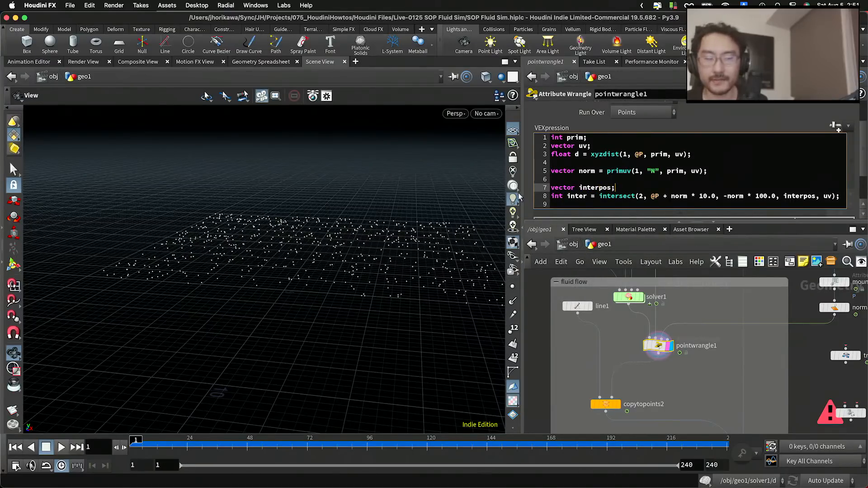
# Widen the code editor's pane and add the line @P = interpos; below the intersect call, separated by a blank line.
pyautogui.moveTo(520, 197); pyautogui.dragTo(456, 197)
pyautogui.click(794, 197)
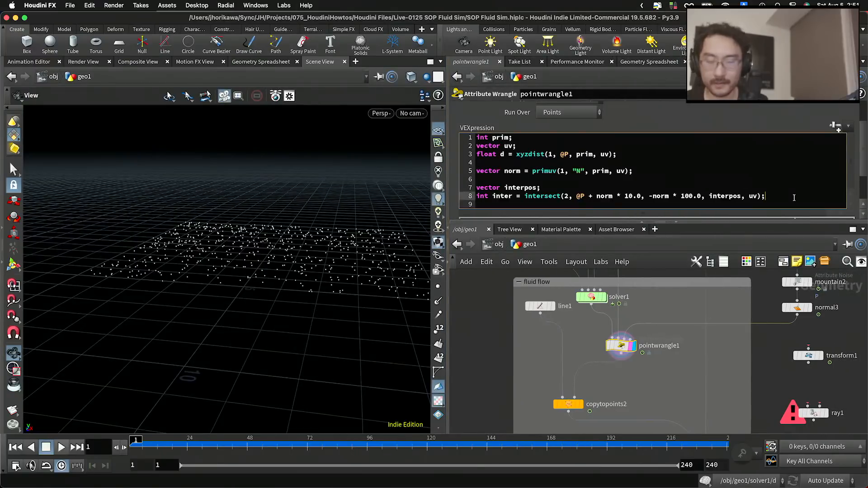
pyautogui.press('Return')
pyautogui.press('Return')
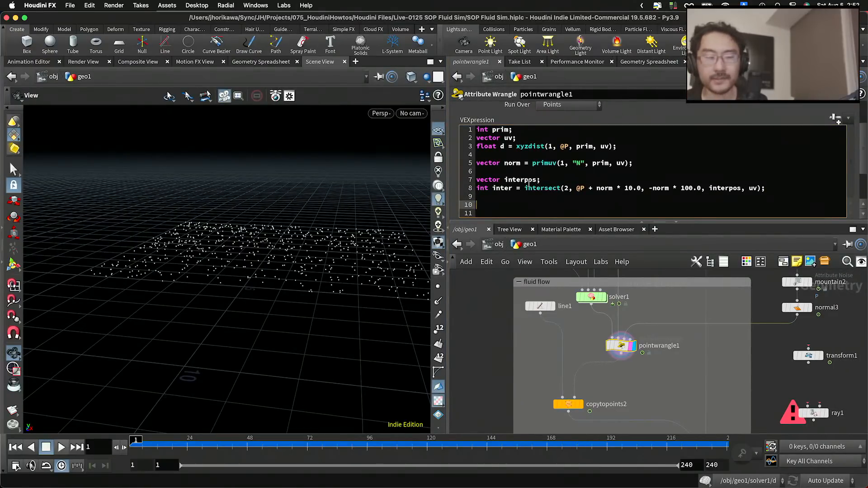
pyautogui.doubleClick(525, 180)
pyautogui.click(521, 204)
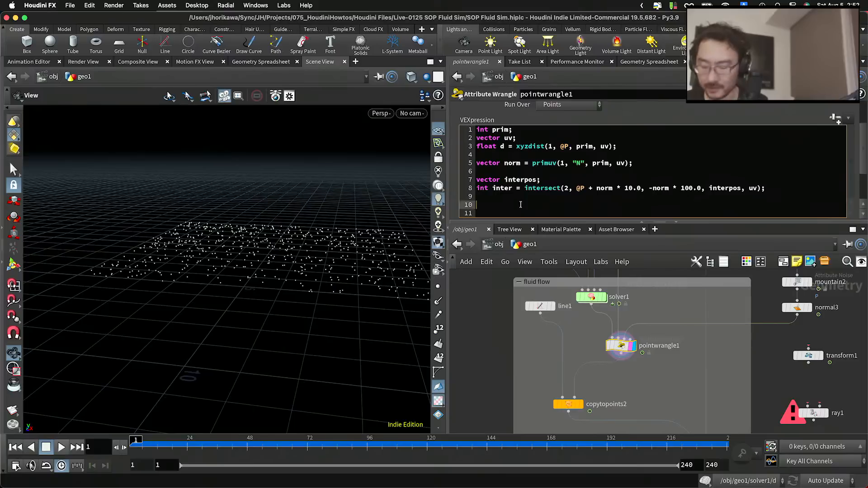
pyautogui.write('@')
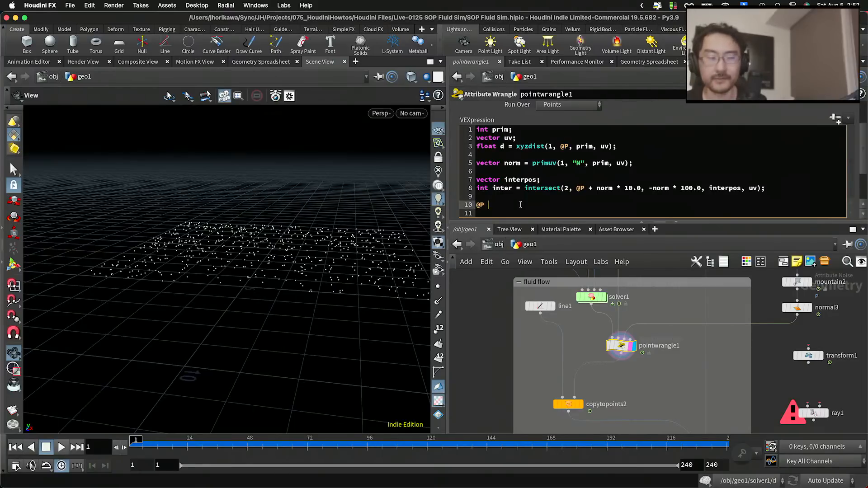
pyautogui.write('P -')
pyautogui.press('BackSpace')
pyautogui.press('BackSpace')
pyautogui.write('= interpos;')
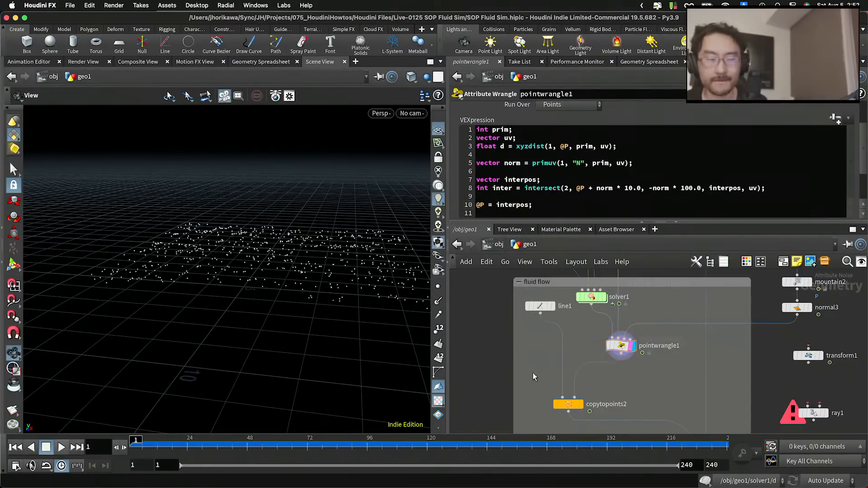
# Display merge1, play the simulation to examine the flow lines up close, and park the timeline at frame 75.
pyautogui.scroll(-2, 583, 380)
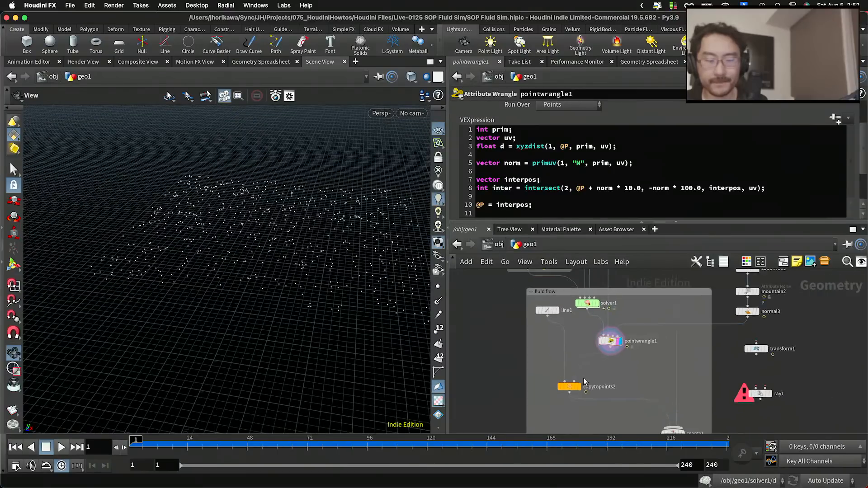
pyautogui.moveTo(599, 390); pyautogui.dragTo(596, 339, button='middle')
pyautogui.scroll(1, 596, 340)
pyautogui.click(681, 386)
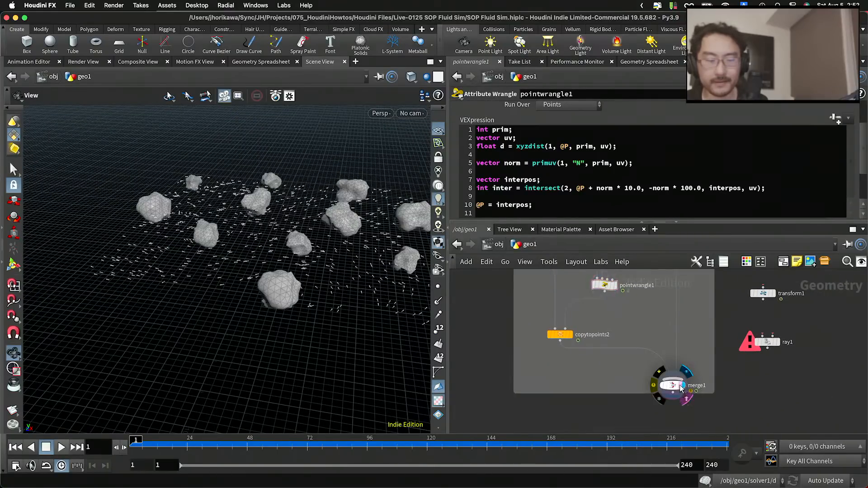
pyautogui.click(61, 448)
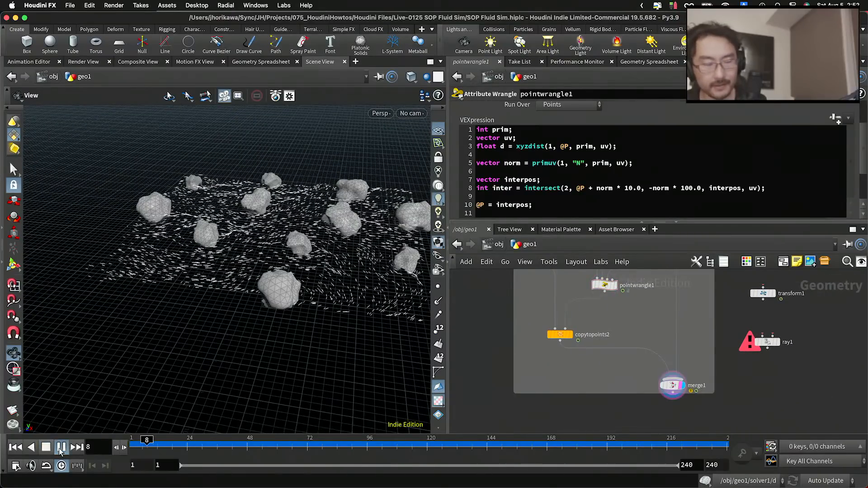
pyautogui.moveTo(188, 296); pyautogui.dragTo(258, 292)
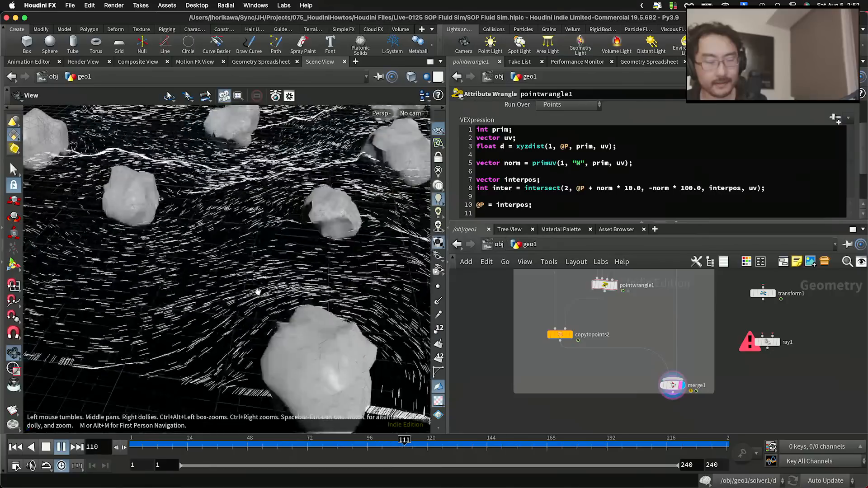
pyautogui.moveTo(258, 292); pyautogui.dragTo(221, 358, button='right')
pyautogui.moveTo(227, 446); pyautogui.dragTo(315, 445)
# Connect normal3's output to merge1 to show the displaced surface with the flow lines, and view it close up.
pyautogui.scroll(-3, 718, 336)
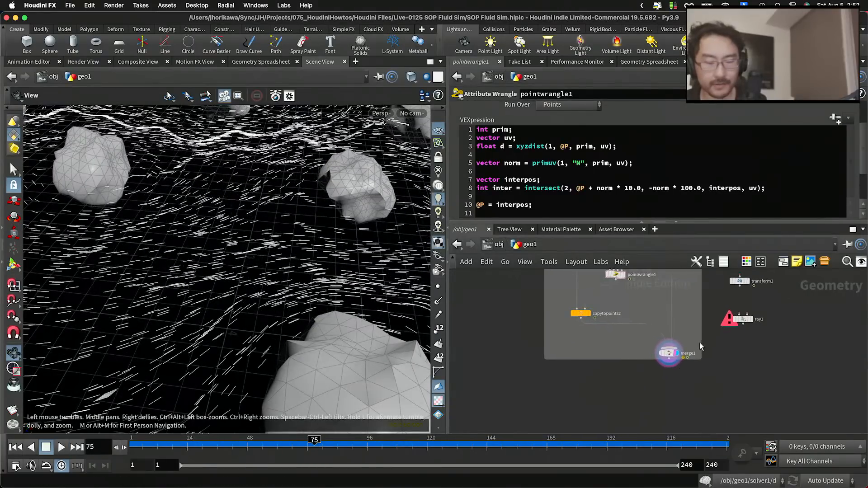
pyautogui.scroll(2, 701, 346)
pyautogui.click(654, 430)
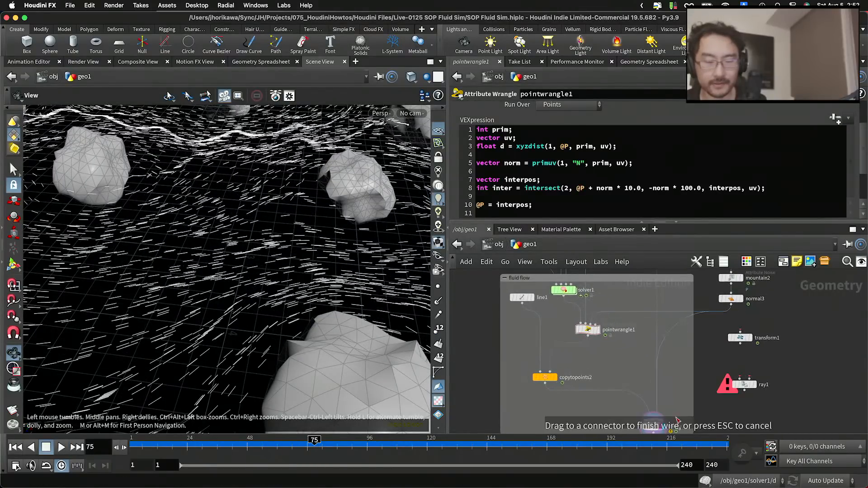
pyautogui.moveTo(681, 401); pyautogui.dragTo(677, 333, button='middle')
pyautogui.moveTo(354, 299)
pyautogui.mouseDown()
pyautogui.moveTo(395, 270)
pyautogui.moveTo(321, 249)
pyautogui.moveTo(329, 301)
pyautogui.moveTo(347, 235)
pyautogui.moveTo(265, 300)
pyautogui.moveTo(240, 341)
pyautogui.moveTo(310, 291)
pyautogui.moveTo(279, 304)
pyautogui.moveTo(265, 289)
pyautogui.moveTo(333, 326)
pyautogui.moveTo(319, 314)
pyautogui.moveTo(240, 349)
pyautogui.moveTo(203, 320)
pyautogui.moveTo(302, 307)
pyautogui.moveTo(273, 334)
pyautogui.moveTo(252, 310)
pyautogui.moveTo(272, 299)
pyautogui.mouseUp()
pyautogui.scroll(10, 321, 248)
# Start a new line with @N between the intersect call and the @P = interpos; line in the wrangle code.
pyautogui.click(572, 202)
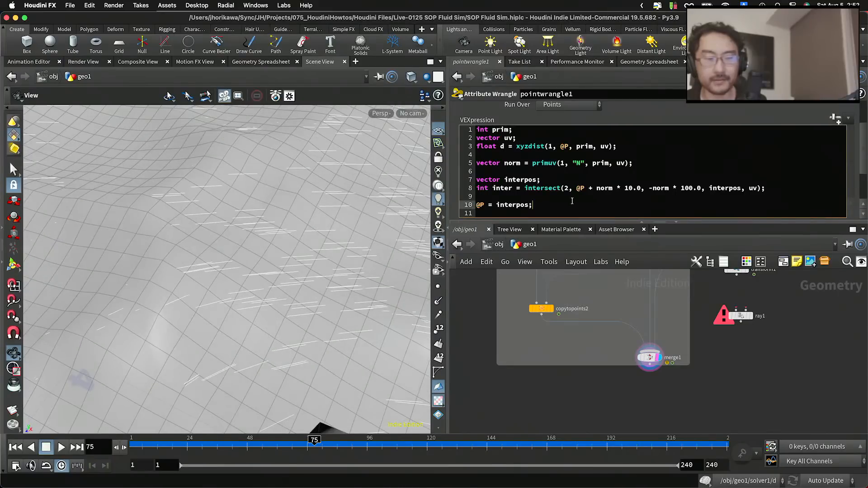
pyautogui.click(789, 190)
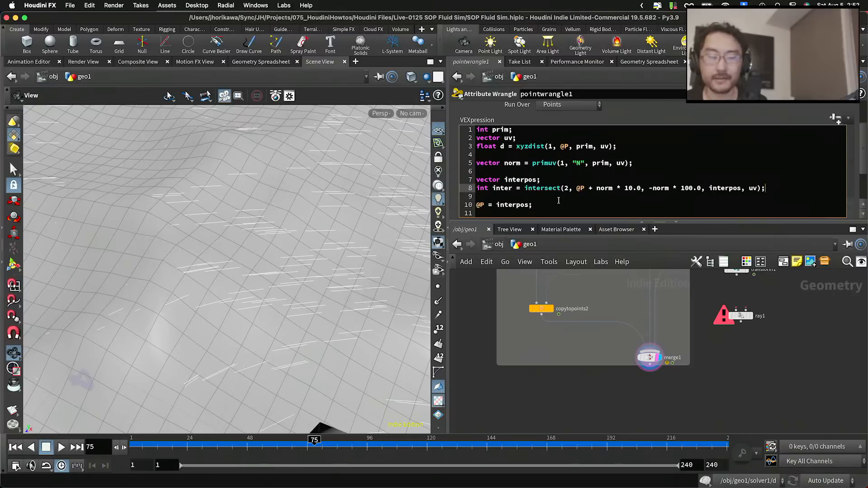
pyautogui.press('Return')
pyautogui.press('Return')
pyautogui.write('@')
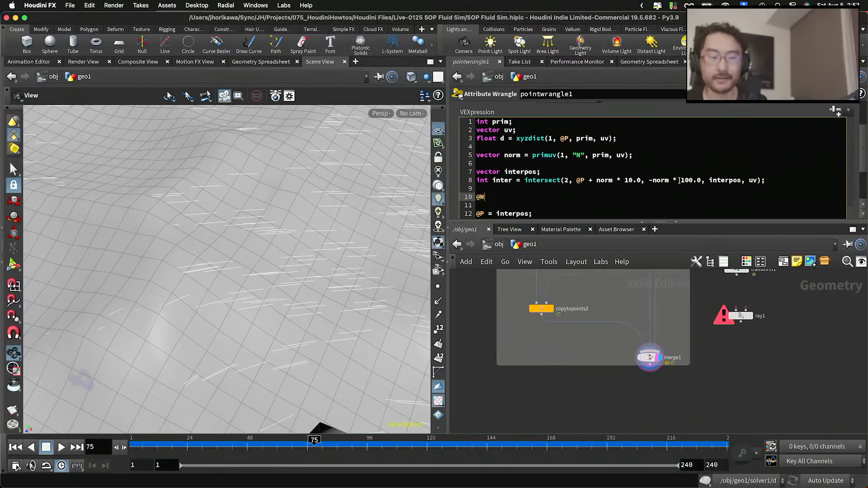
pyautogui.write('NN')
pyautogui.press('BackSpace')
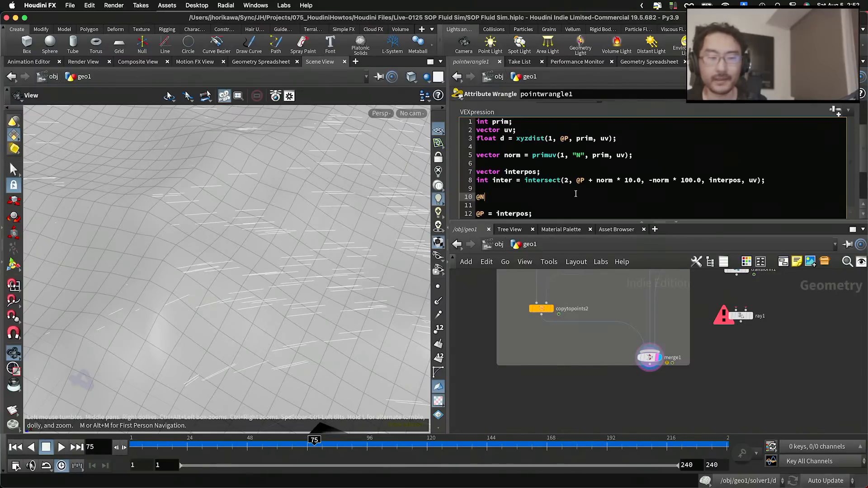
# Insert the line vector dir = cross(@N, norm) directly above the @N line in the wrangle code.
pyautogui.doubleClick(604, 181)
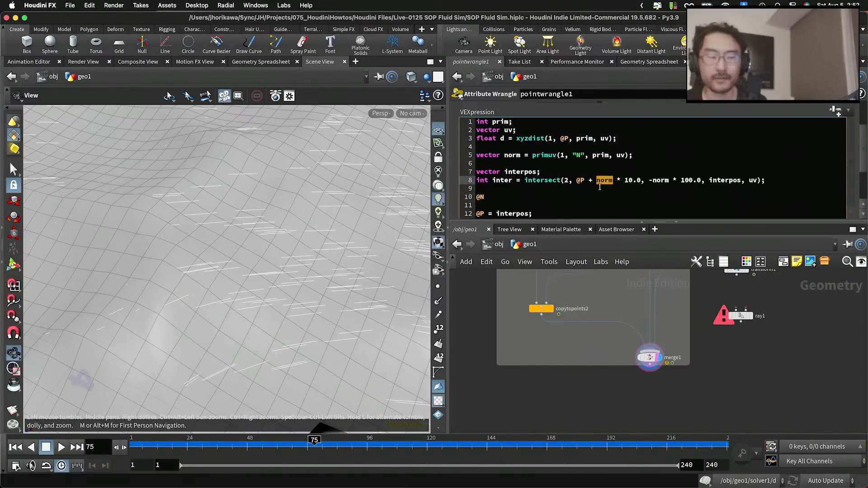
pyautogui.click(485, 190)
pyautogui.press('Return')
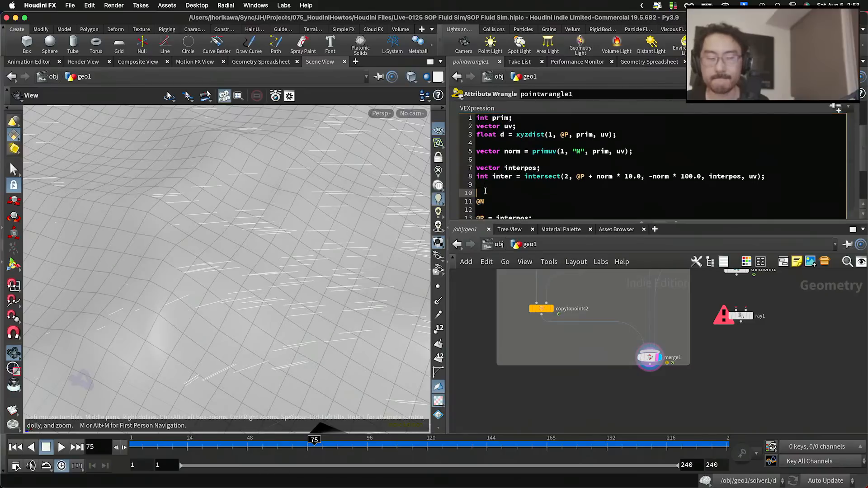
pyautogui.write('vector dir ')
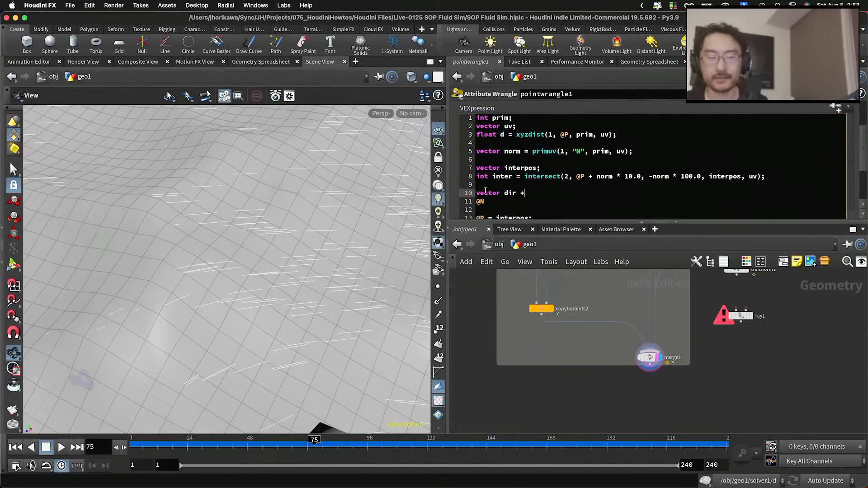
pyautogui.write('+')
pyautogui.press('BackSpace')
pyautogui.press('BackSpace')
pyautogui.write('= cross(')
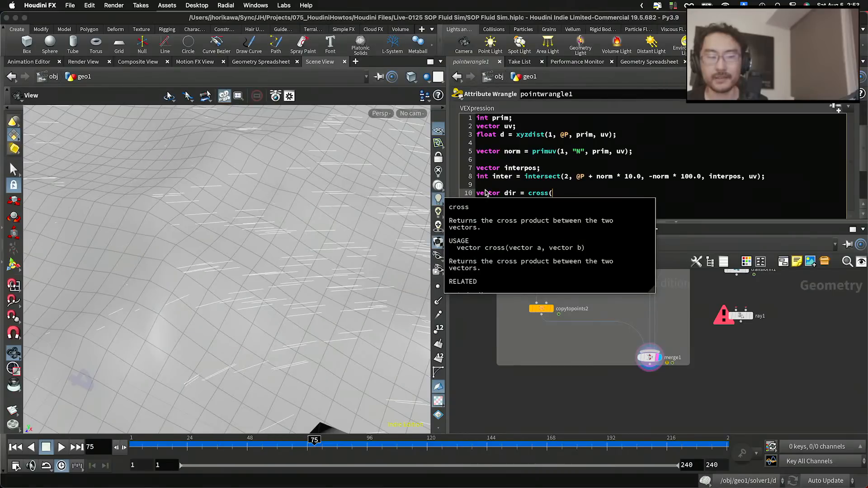
pyautogui.write('@N')
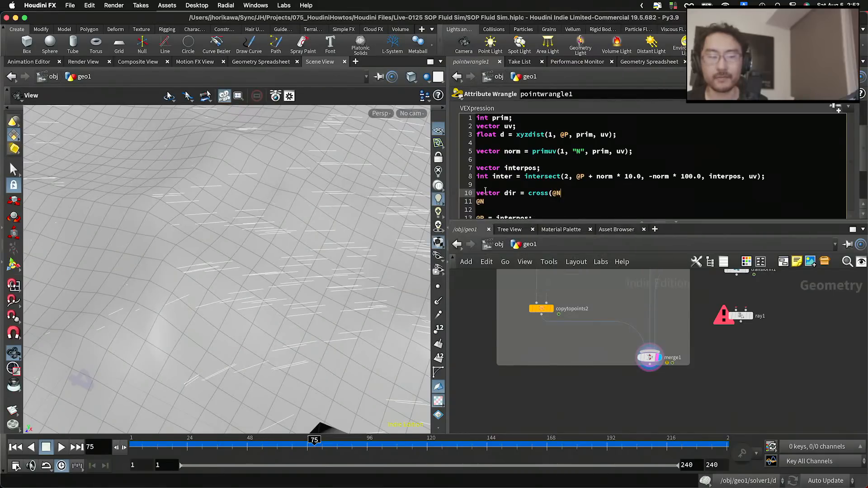
pyautogui.write(', norm')
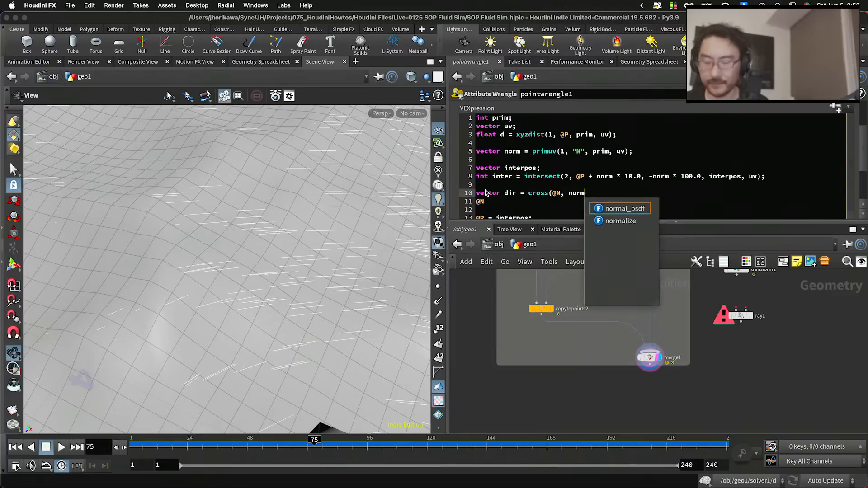
pyautogui.write(')')
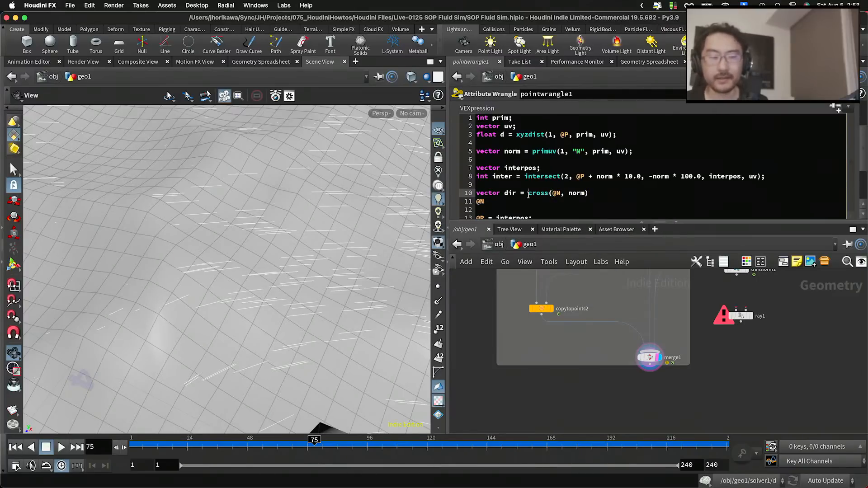
# Put an outer cross( in front of cross(@N, norm) and select the inner call.
pyautogui.write('cr')
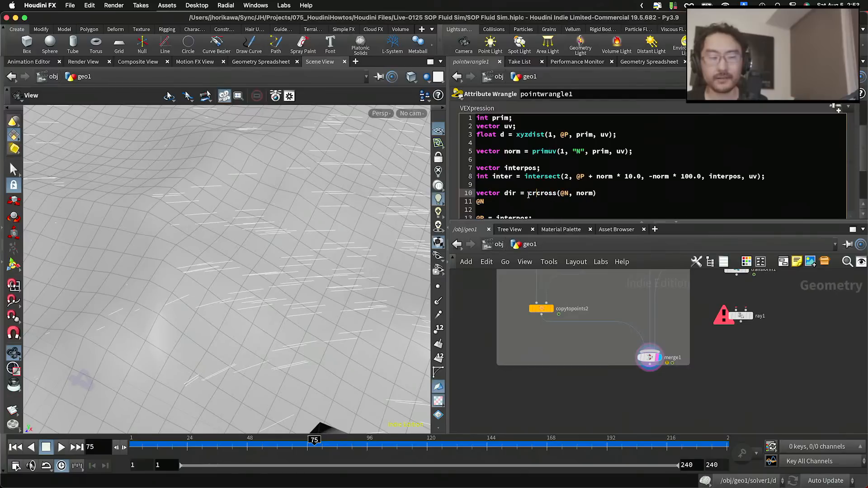
pyautogui.write('oss(')
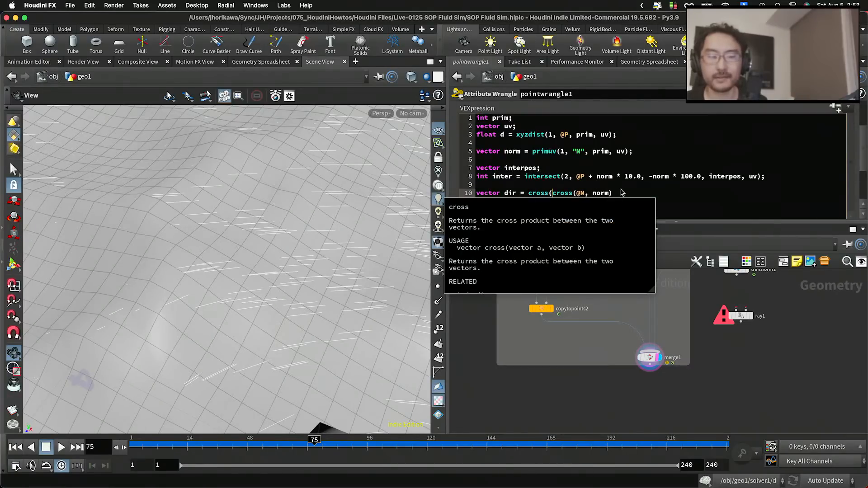
pyautogui.moveTo(613, 194); pyautogui.dragTo(552, 196)
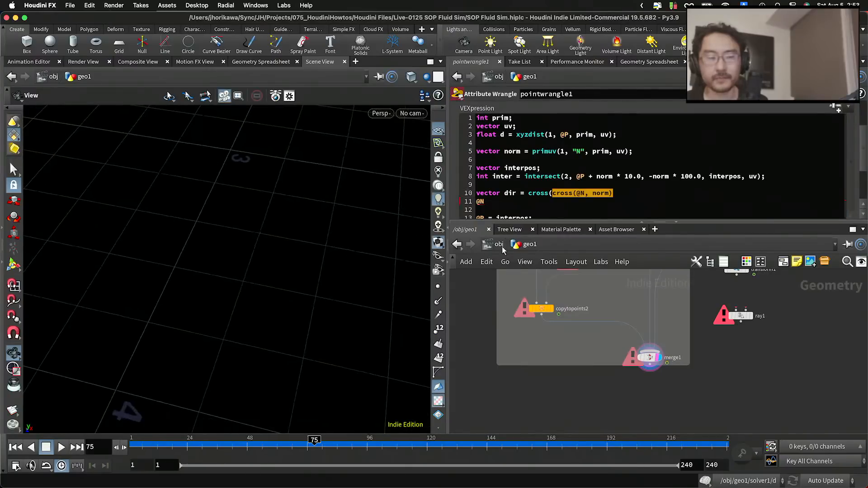
# Comment out the vector dir and @N lines with //, viewing copytopoints2 and finally displaying merge1 to inspect the lines against the surface.
pyautogui.moveTo(551, 310)
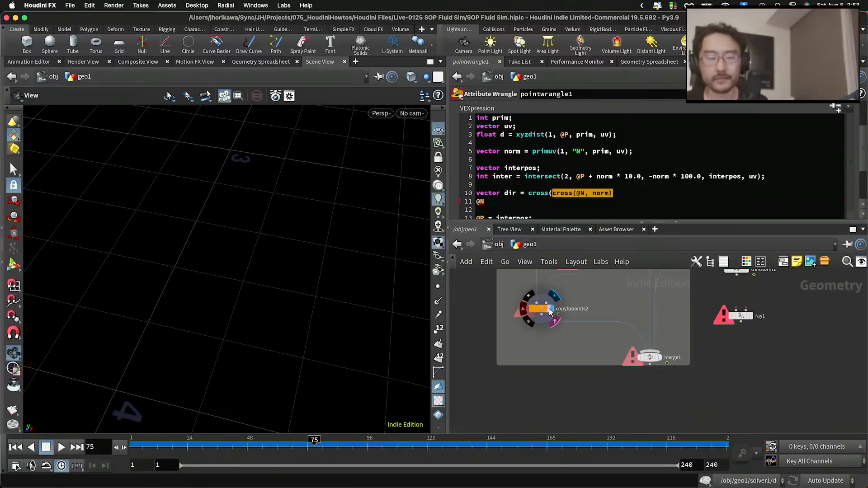
pyautogui.scroll(-2, 590, 309)
pyautogui.moveTo(590, 308); pyautogui.dragTo(590, 341, button='middle')
pyautogui.click(476, 193)
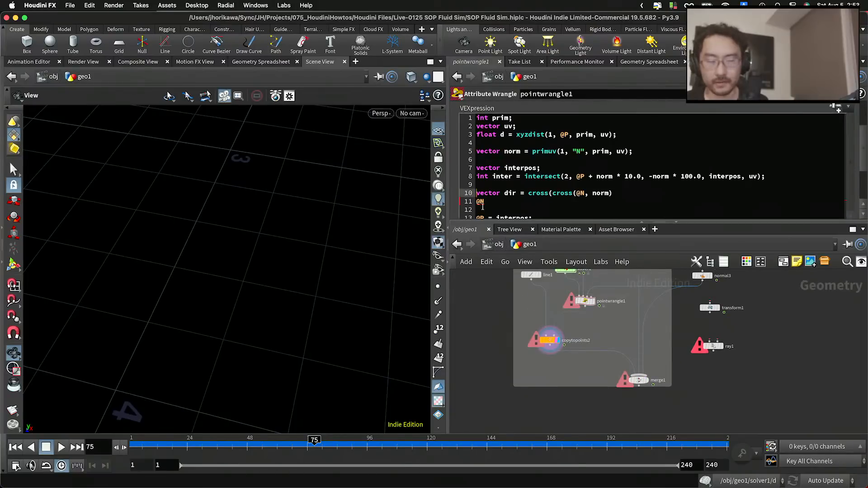
pyautogui.write('//')
pyautogui.click(477, 201)
pyautogui.write('//')
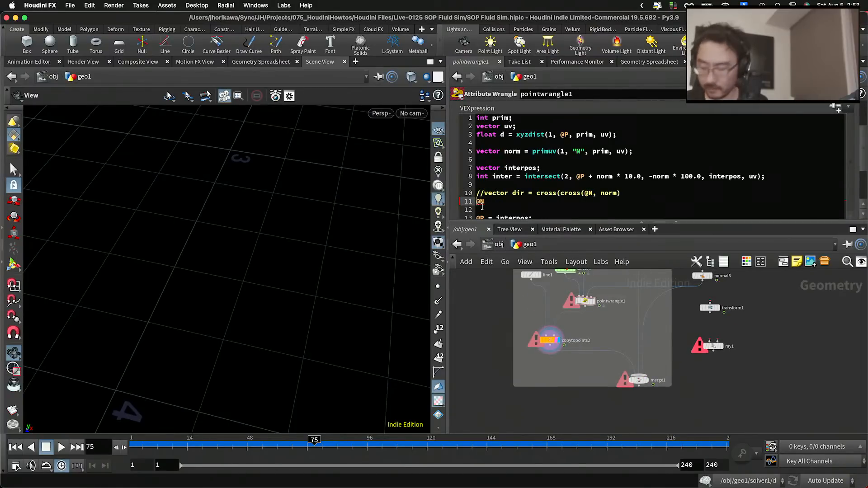
pyautogui.click(578, 330)
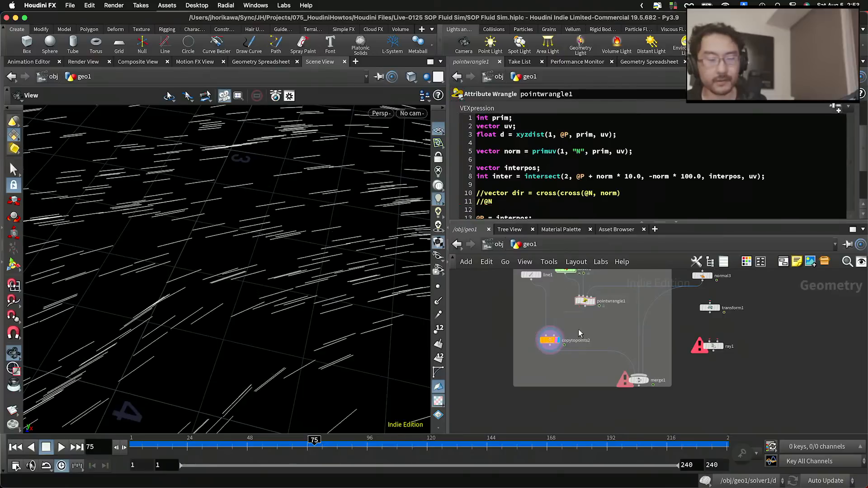
pyautogui.click(646, 381)
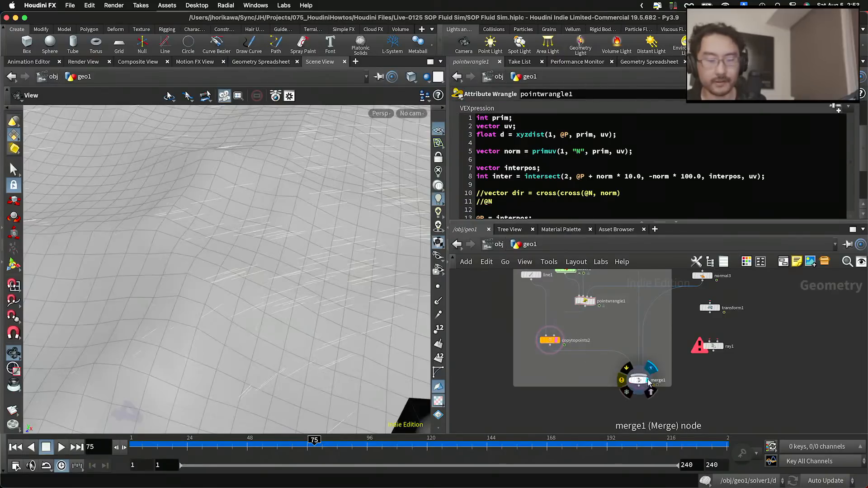
pyautogui.moveTo(304, 257)
pyautogui.mouseDown()
pyautogui.moveTo(319, 248)
pyautogui.moveTo(277, 274)
pyautogui.moveTo(281, 240)
pyautogui.moveTo(314, 254)
pyautogui.moveTo(288, 264)
pyautogui.mouseUp()
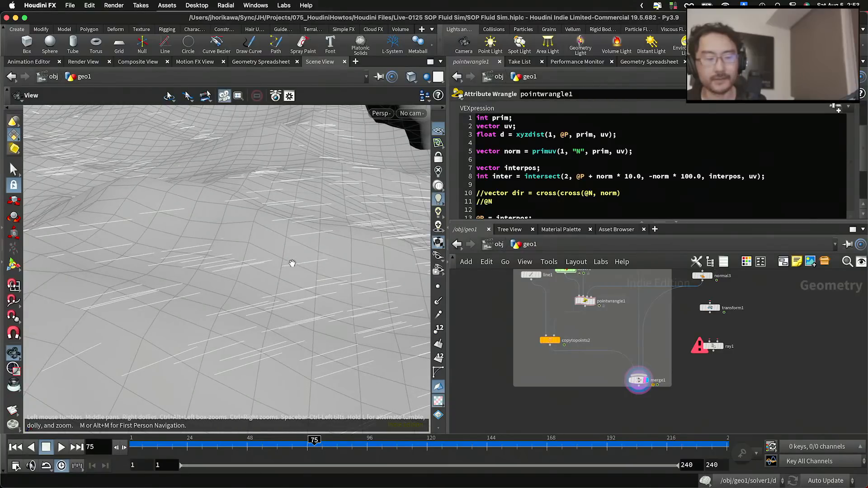
# Uncomment the vector dir line in the wrangle code and complete its outer call as cross(cross(@N, norm), norm);.
pyautogui.moveTo(292, 263)
pyautogui.mouseDown()
pyautogui.moveTo(302, 251)
pyautogui.moveTo(303, 270)
pyautogui.mouseUp()
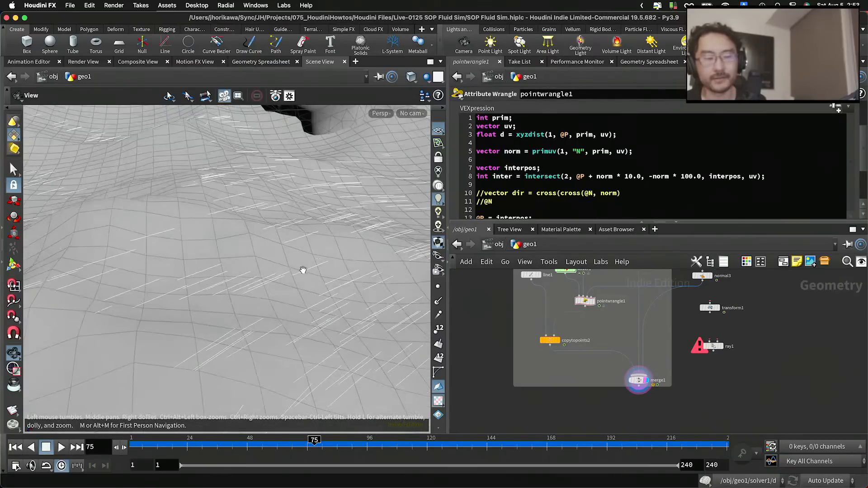
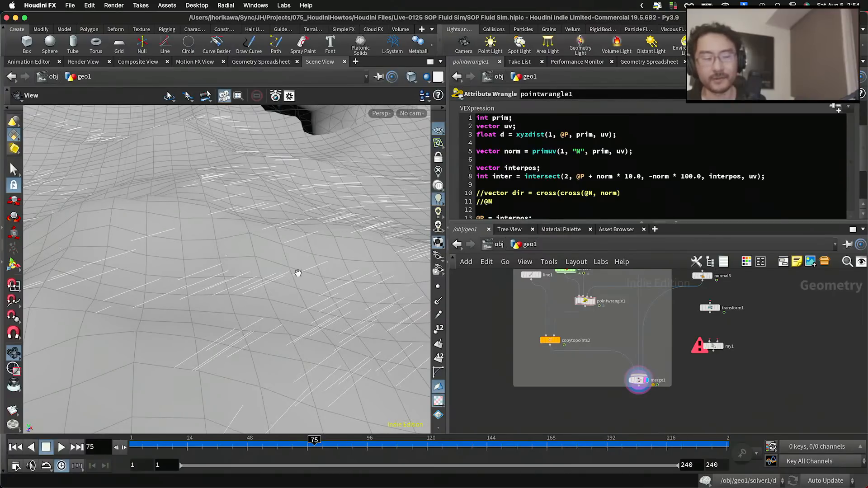
pyautogui.click(482, 193)
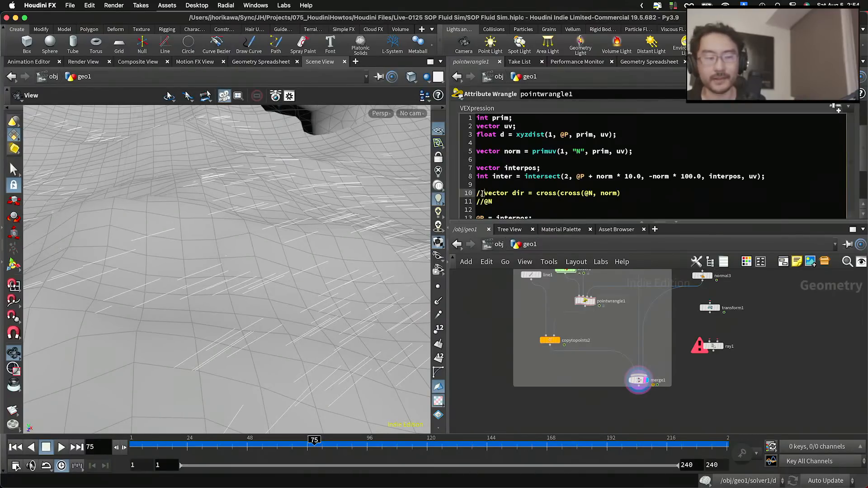
pyautogui.press('BackSpace')
pyautogui.press('Delete')
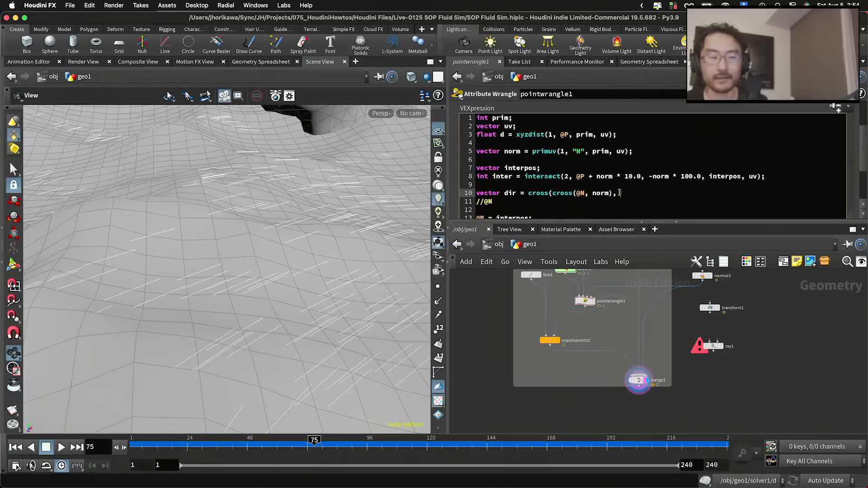
pyautogui.write('rm)')
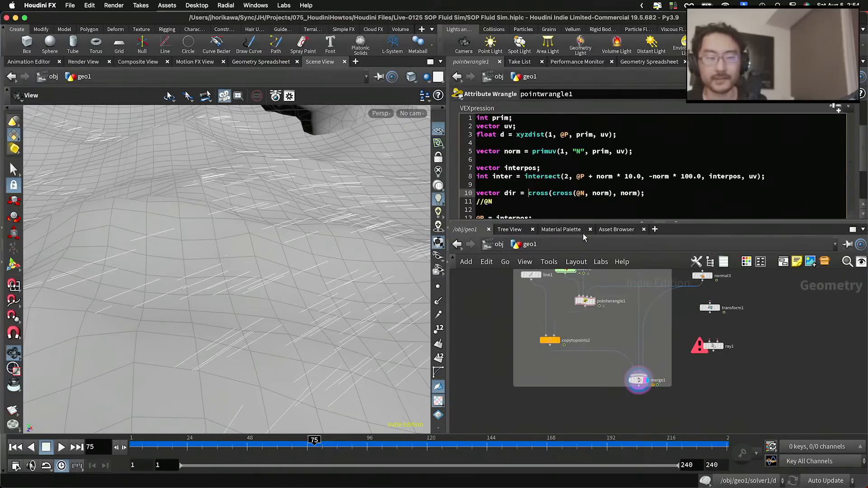
# Wrap the nested cross expression of the dir line in normalize( ).
pyautogui.write('normalize*')
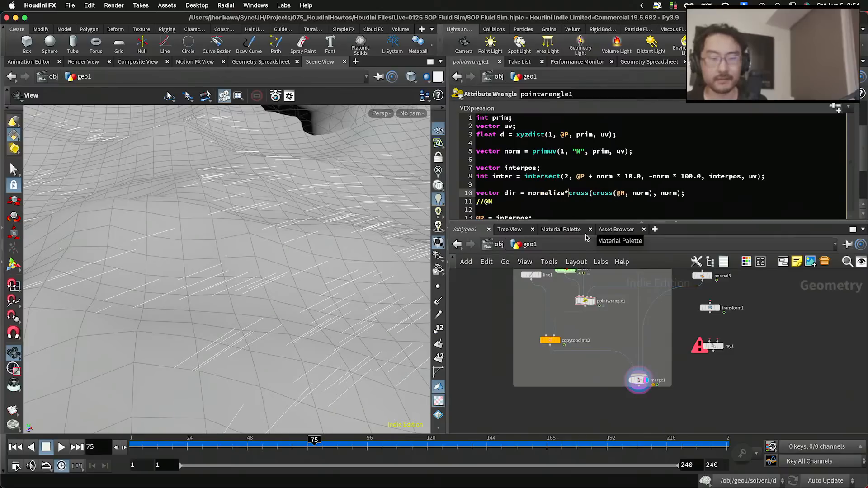
pyautogui.press('BackSpace')
pyautogui.write('(')
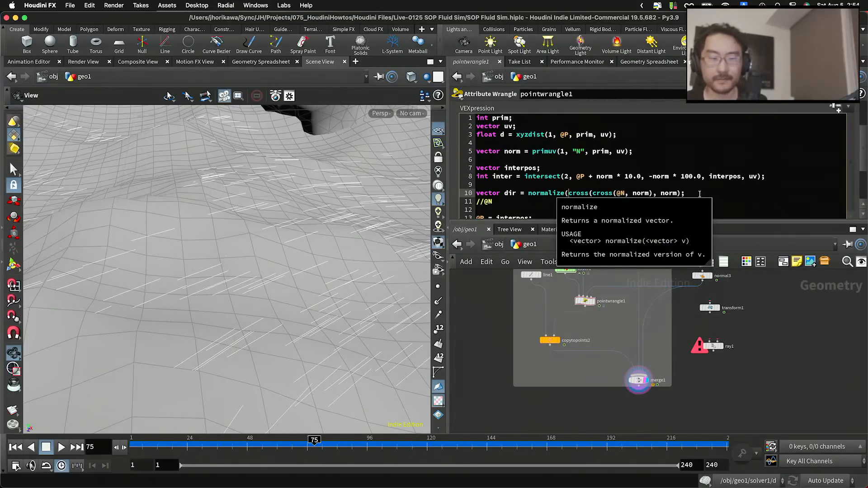
pyautogui.click(700, 193)
pyautogui.press('Left')
pyautogui.write(')')
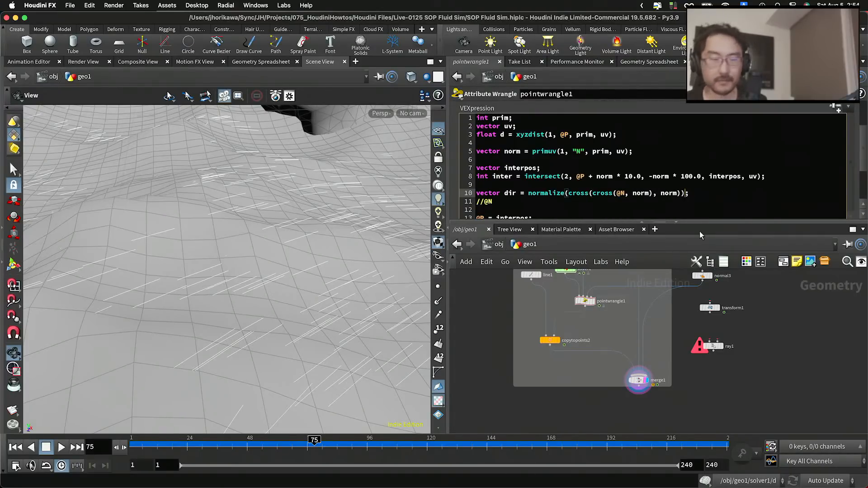
# Uncomment the @N line, complete it as @N = dir; and apply the code to inspect the lines on the surface.
pyautogui.scroll(-1, 556, 211)
pyautogui.click(508, 174)
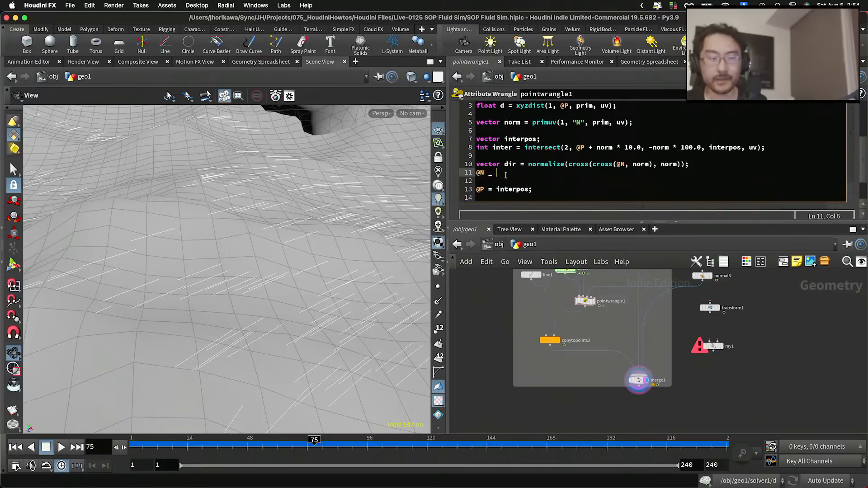
pyautogui.write('dir;')
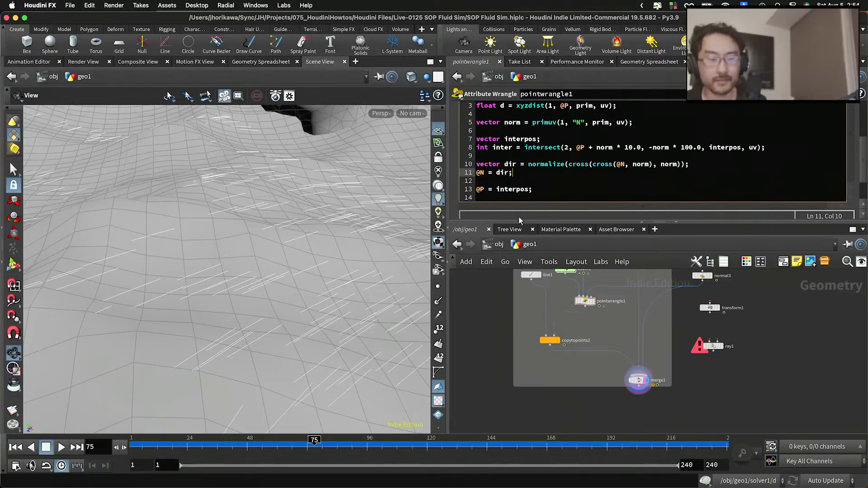
pyautogui.click(495, 323)
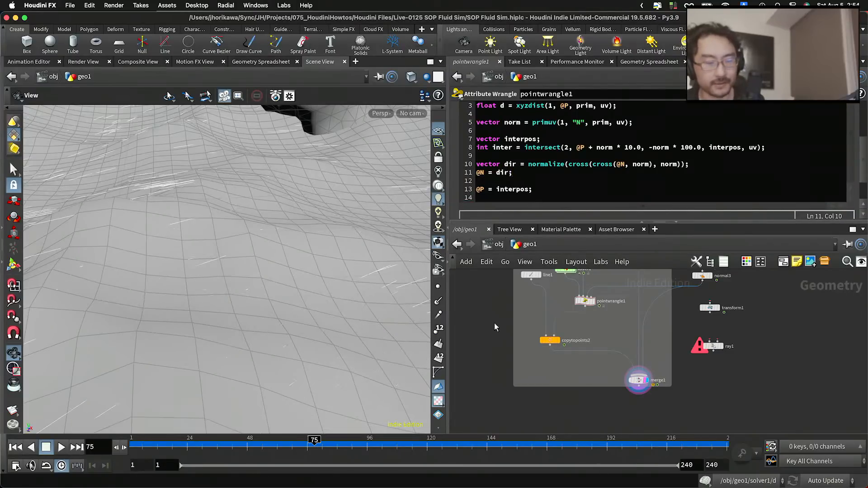
pyautogui.moveTo(308, 274); pyautogui.dragTo(282, 265)
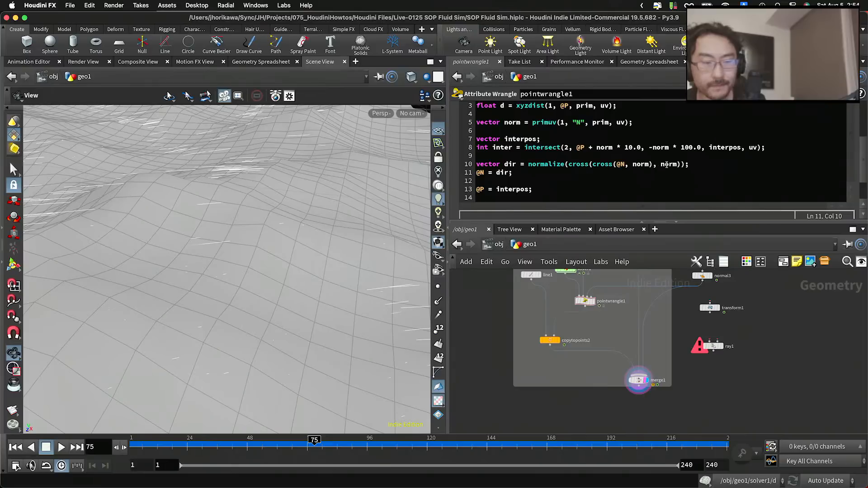
# Swap the outer cross arguments so the line reads vector dir = normalize(cross(norm, cross(@N, norm)));, and inspect the lines on the surface.
pyautogui.doubleClick(667, 165)
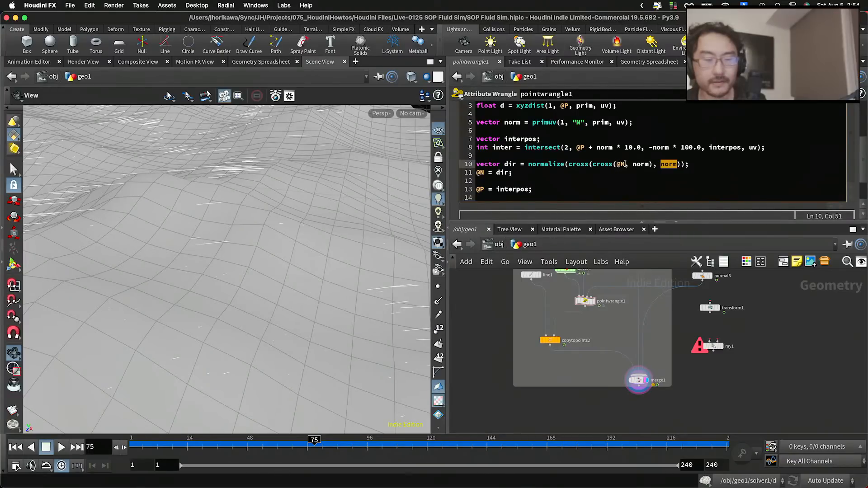
pyautogui.moveTo(625, 165); pyautogui.dragTo(616, 167)
pyautogui.doubleClick(669, 164)
pyautogui.press('BackSpace')
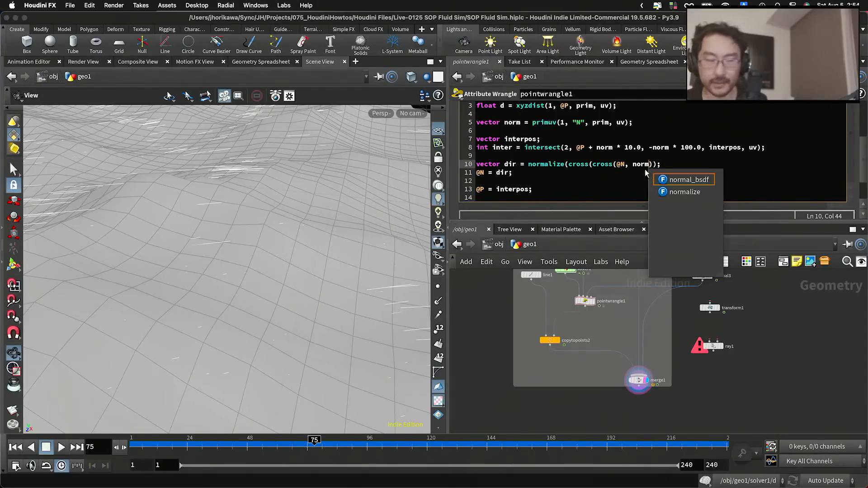
pyautogui.click(593, 166)
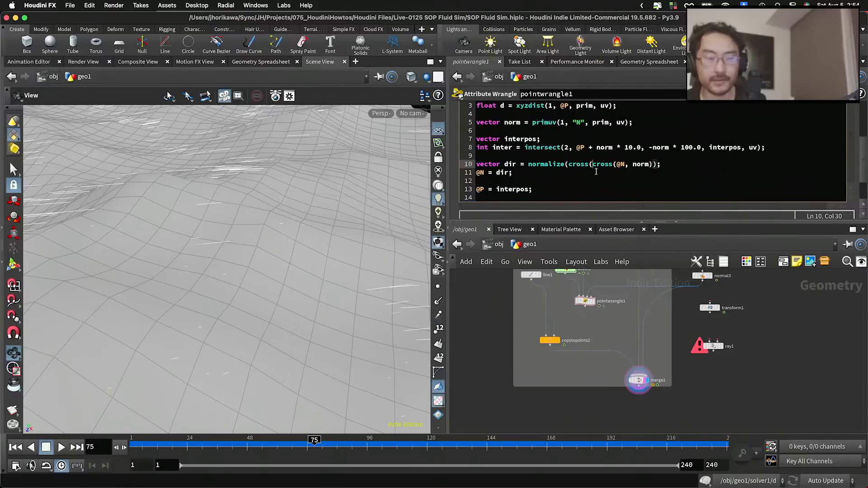
pyautogui.write('norm,')
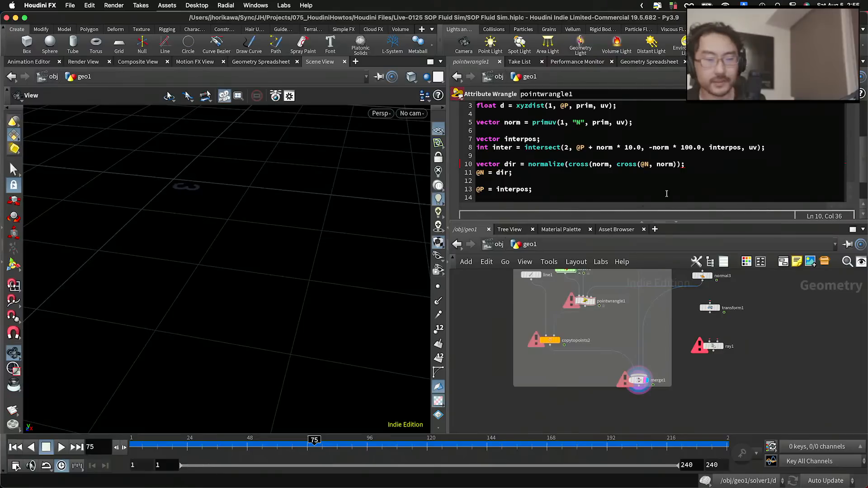
pyautogui.click(680, 164)
pyautogui.write(')')
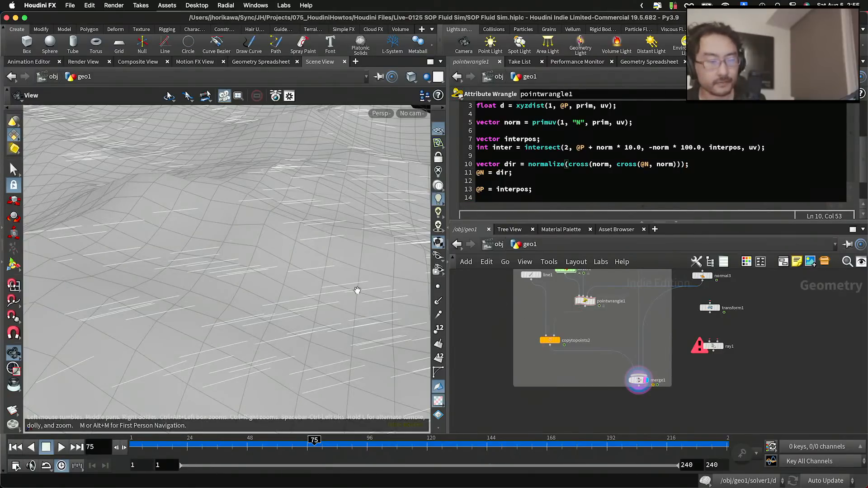
pyautogui.moveTo(354, 291)
pyautogui.mouseDown()
pyautogui.moveTo(360, 257)
pyautogui.moveTo(345, 287)
pyautogui.mouseUp()
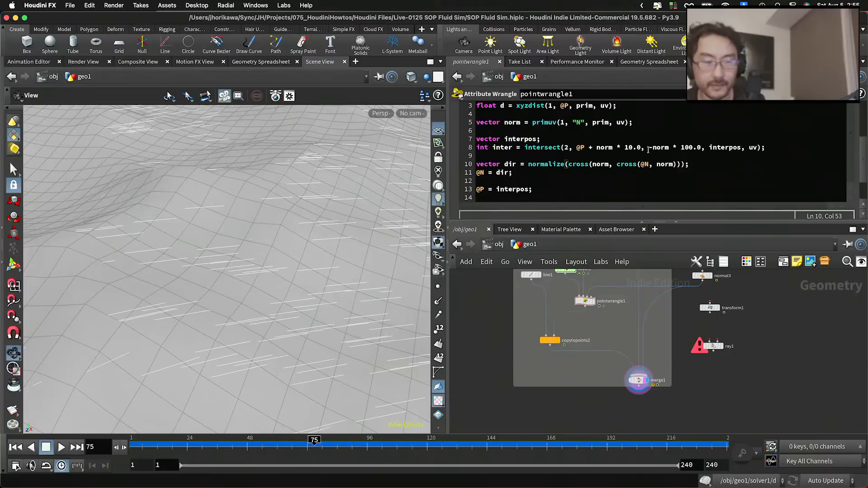
# Review the primuv normal line and the intersect line in the wrangle code to compare which surface each one samples.
pyautogui.moveTo(777, 148); pyautogui.dragTo(480, 147)
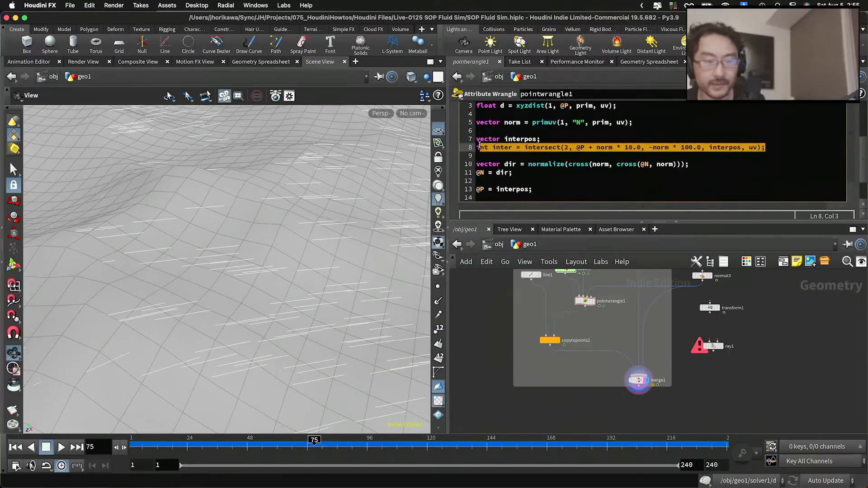
pyautogui.click(558, 123)
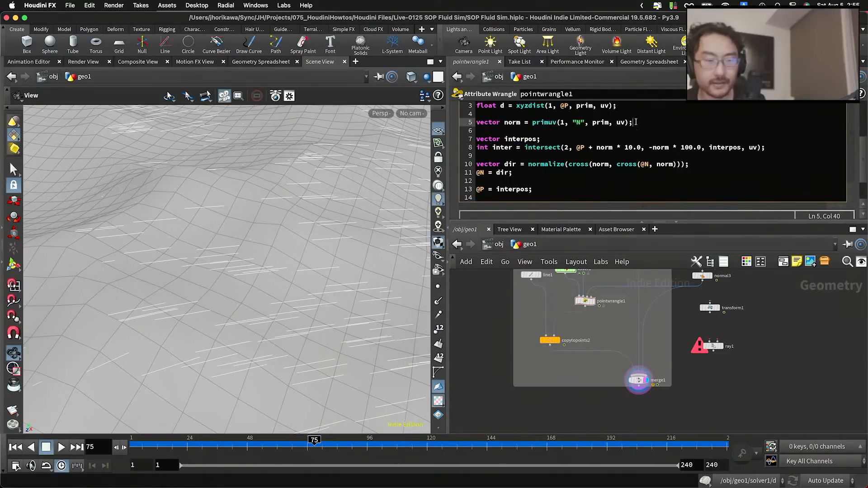
pyautogui.moveTo(636, 123); pyautogui.dragTo(475, 124)
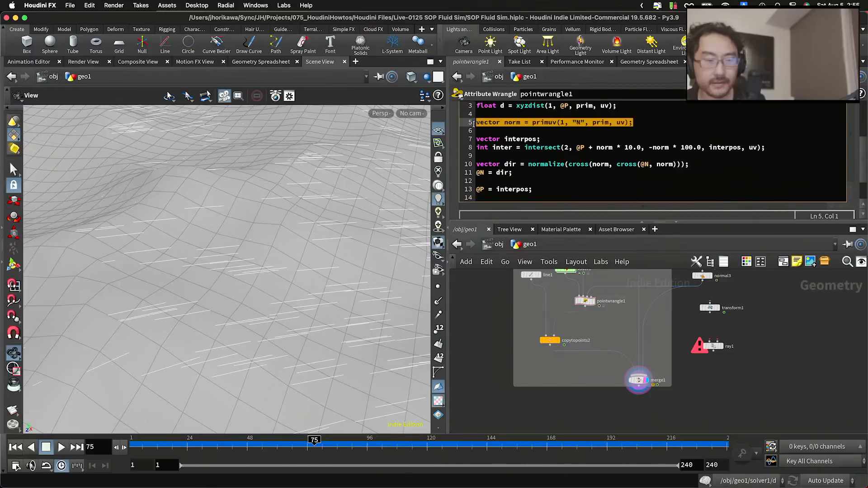
pyautogui.click(571, 129)
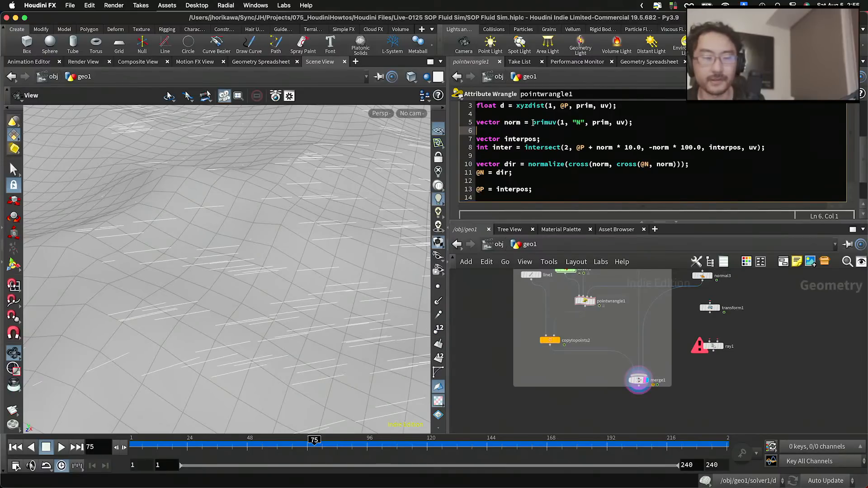
pyautogui.moveTo(779, 148); pyautogui.dragTo(468, 148)
pyautogui.click(784, 148)
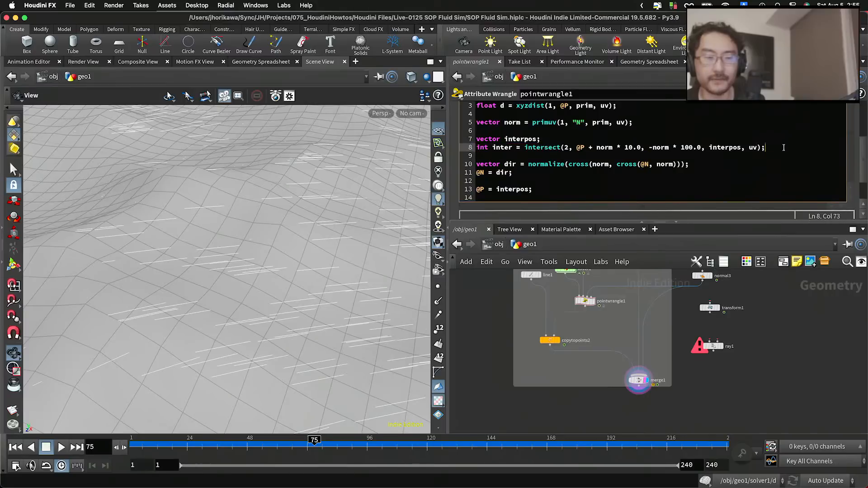
pyautogui.press('Up')
pyautogui.press('Up')
pyautogui.click(782, 148)
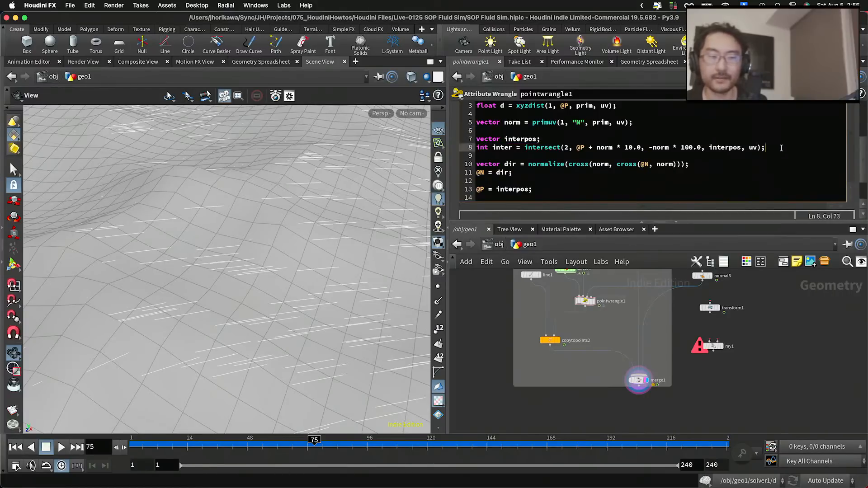
# Add the line vector wavenorm = primuv(2, "N", inter, uv); directly below the intersect call.
pyautogui.press('Return')
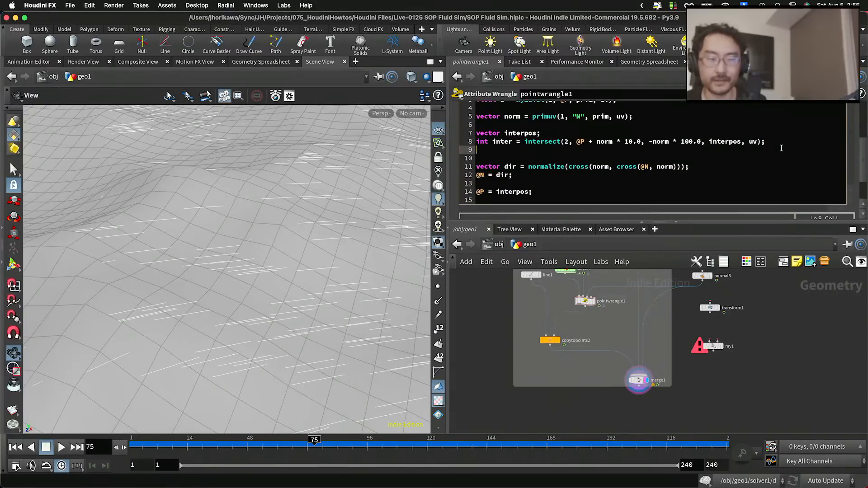
pyautogui.doubleClick(752, 142)
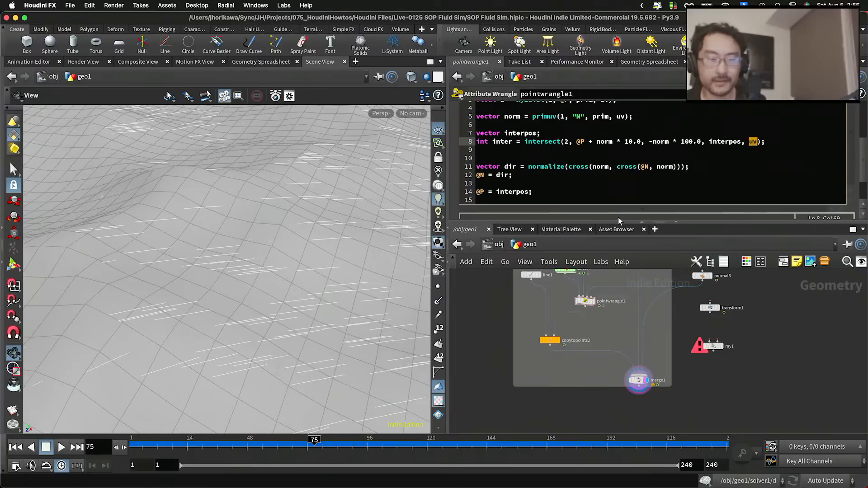
pyautogui.doubleClick(497, 141)
pyautogui.scroll(-2, 713, 383)
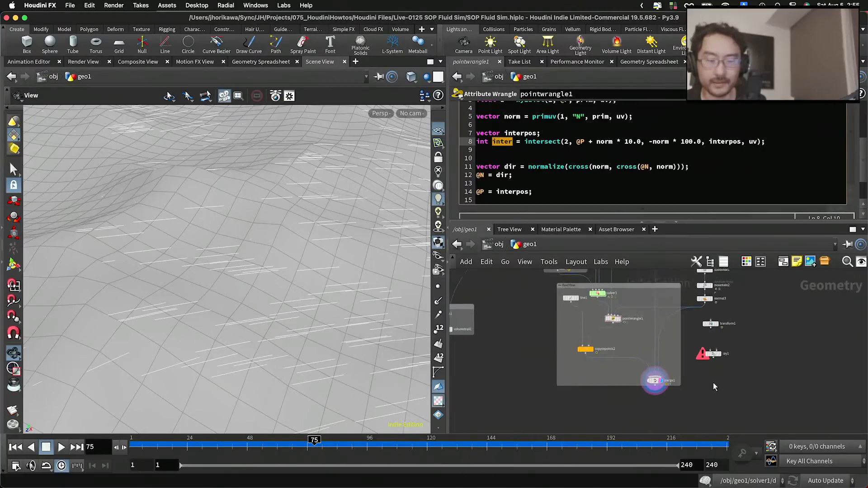
pyautogui.click(509, 150)
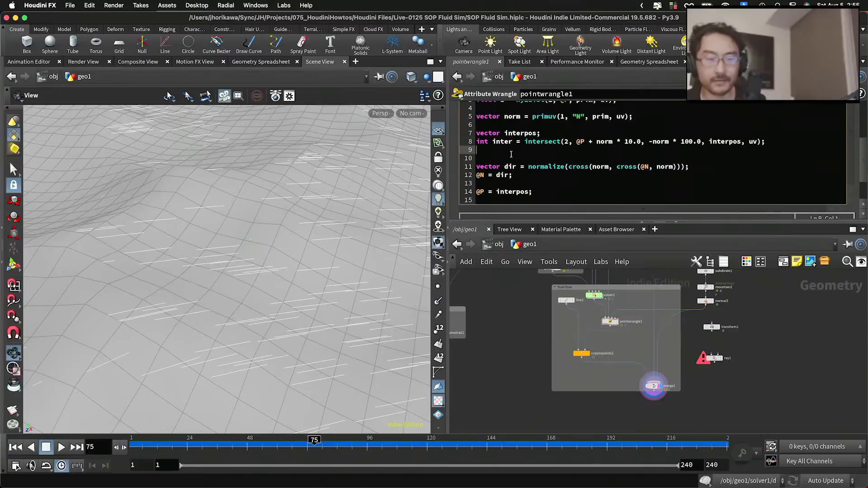
pyautogui.write('vector wave')
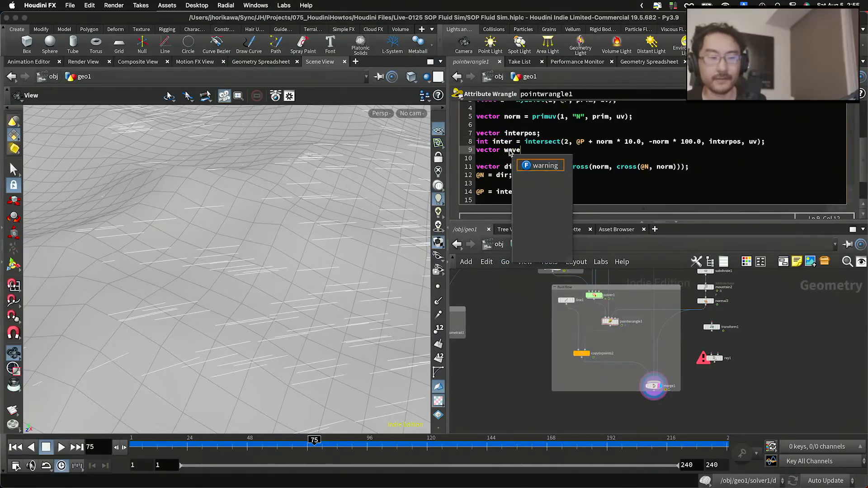
pyautogui.write('norm = ')
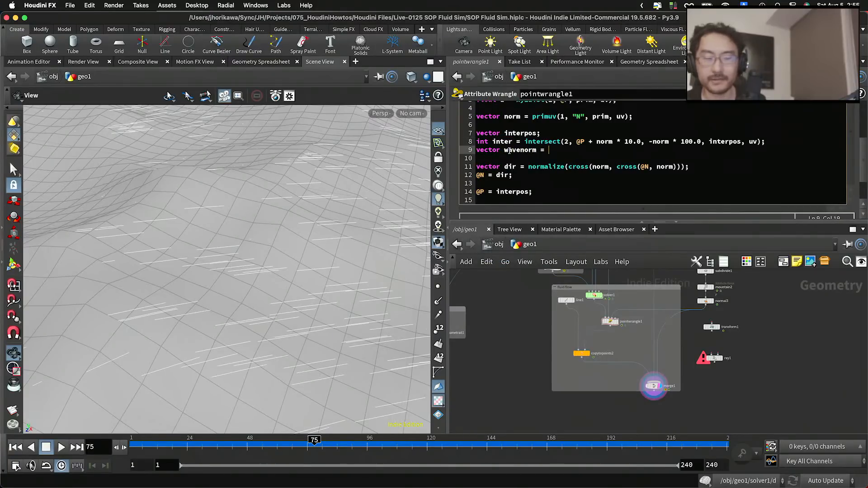
pyautogui.write('primuv(')
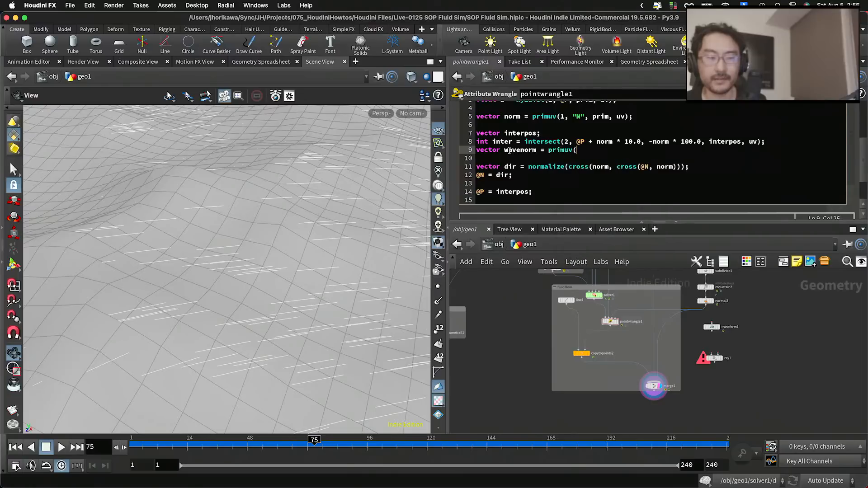
pyautogui.write('2, "N", inter, uv')
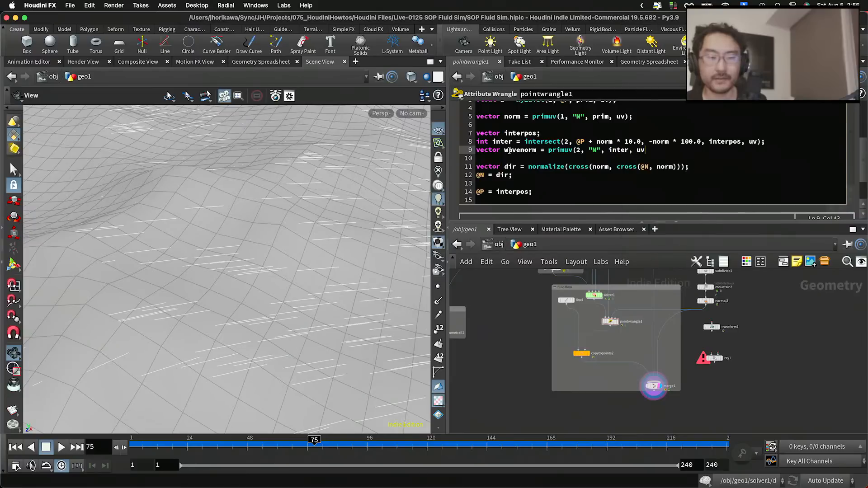
pyautogui.write(');')
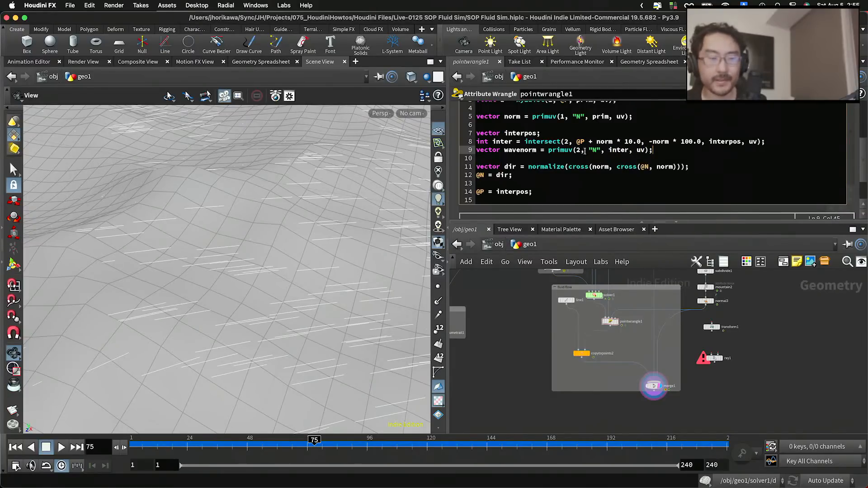
# Replace both norm arguments with wavenorm so the line reads vector dir = normalize(cross(wavenorm, cross(@N, wavenorm)));, and inspect the lines on the surface.
pyautogui.doubleClick(527, 150)
pyautogui.press('super+c')
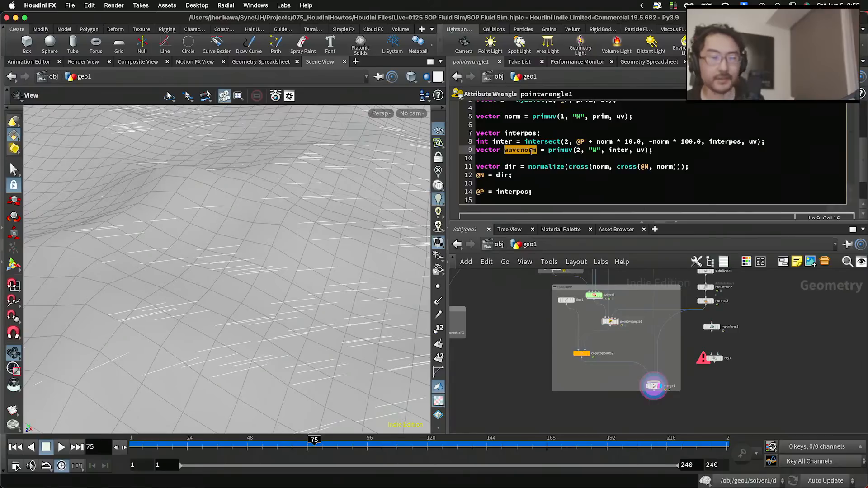
pyautogui.doubleClick(601, 167)
pyautogui.press('super+v')
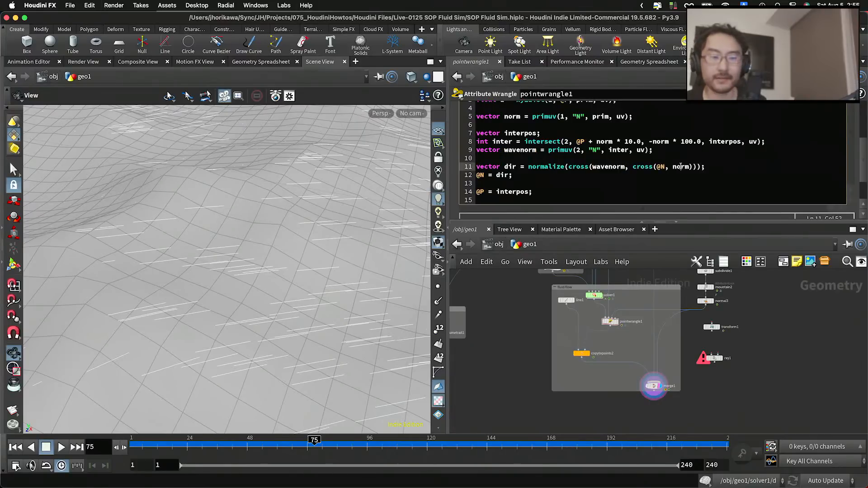
pyautogui.doubleClick(681, 166)
pyautogui.press('super+v')
pyautogui.moveTo(337, 258)
pyautogui.mouseDown()
pyautogui.moveTo(339, 229)
pyautogui.moveTo(334, 258)
pyautogui.moveTo(354, 231)
pyautogui.moveTo(358, 246)
pyautogui.moveTo(310, 267)
pyautogui.mouseUp()
pyautogui.scroll(4, 581, 354)
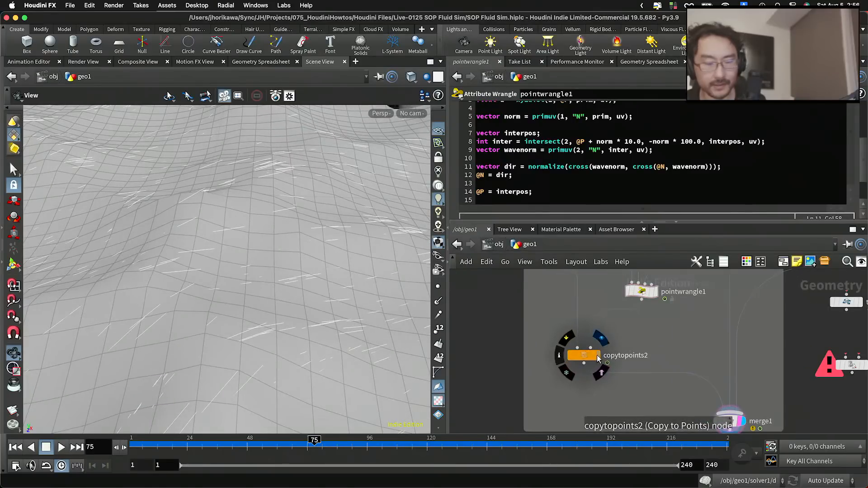
# Compare the copytopoints2 lines alone with the merge1 result, and play the animation of the isolated lines to check their flow.
pyautogui.click(597, 357)
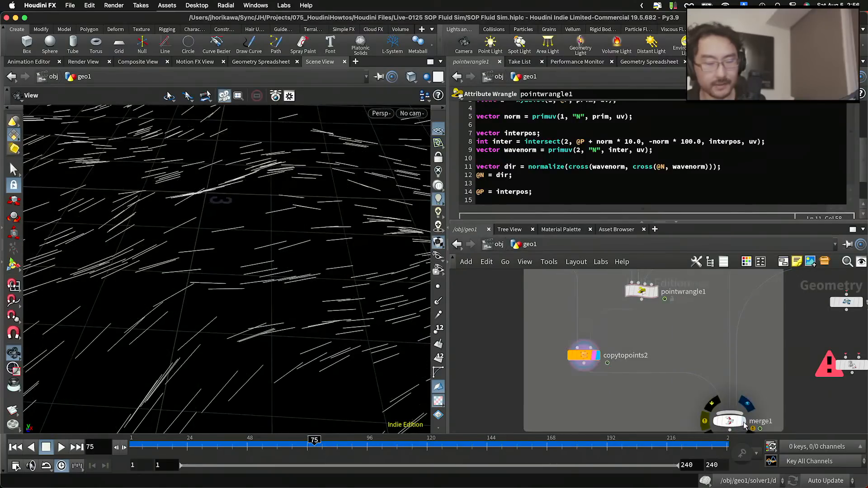
pyautogui.click(743, 421)
pyautogui.moveTo(384, 311); pyautogui.dragTo(344, 276)
pyautogui.moveTo(678, 402); pyautogui.dragTo(599, 378, button='middle')
pyautogui.click(561, 338)
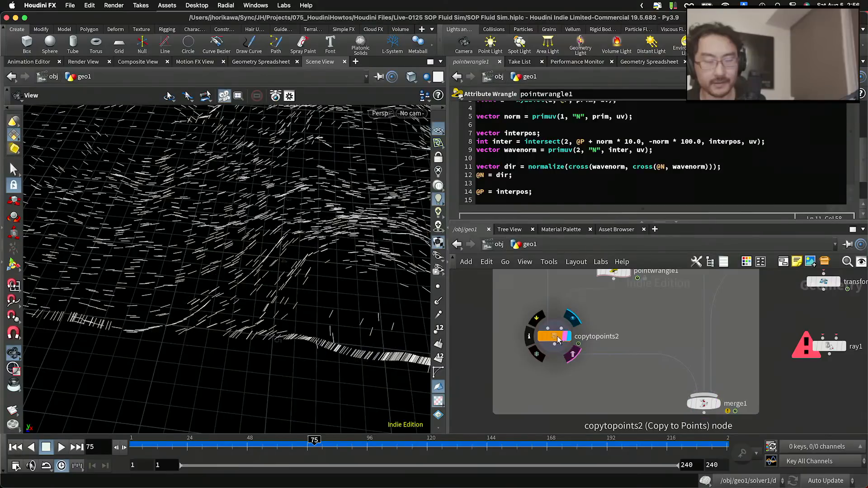
pyautogui.press('Up')
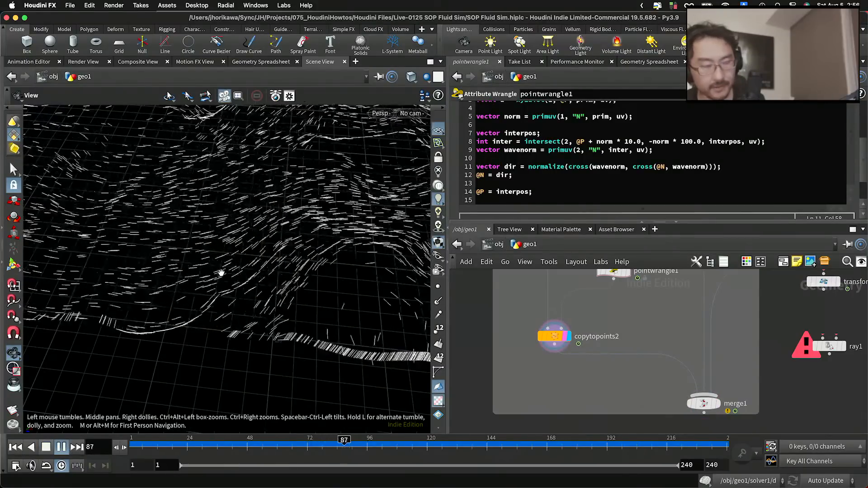
pyautogui.moveTo(267, 242)
pyautogui.mouseDown()
pyautogui.moveTo(258, 220)
pyautogui.moveTo(227, 225)
pyautogui.moveTo(227, 240)
pyautogui.moveTo(253, 252)
pyautogui.moveTo(163, 275)
pyautogui.moveTo(257, 270)
pyautogui.moveTo(280, 247)
pyautogui.mouseUp()
pyautogui.scroll(-3, 633, 374)
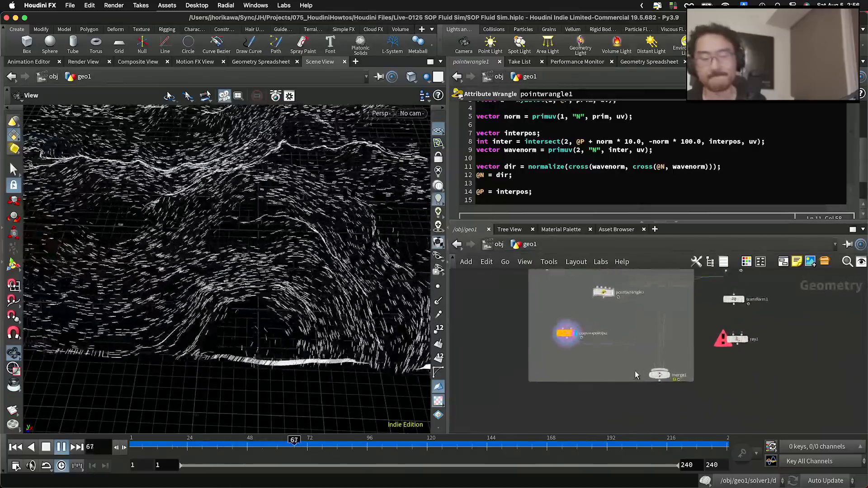
pyautogui.press('Tab')
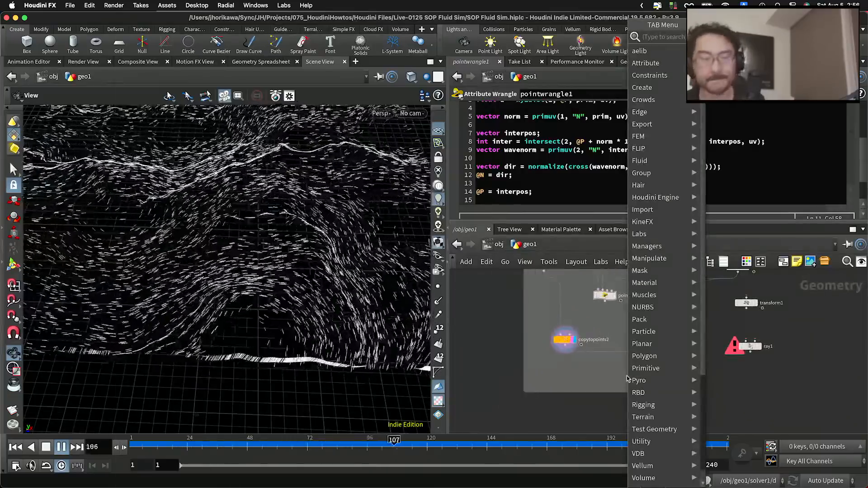
pyautogui.write('merge')
pyautogui.press('Return')
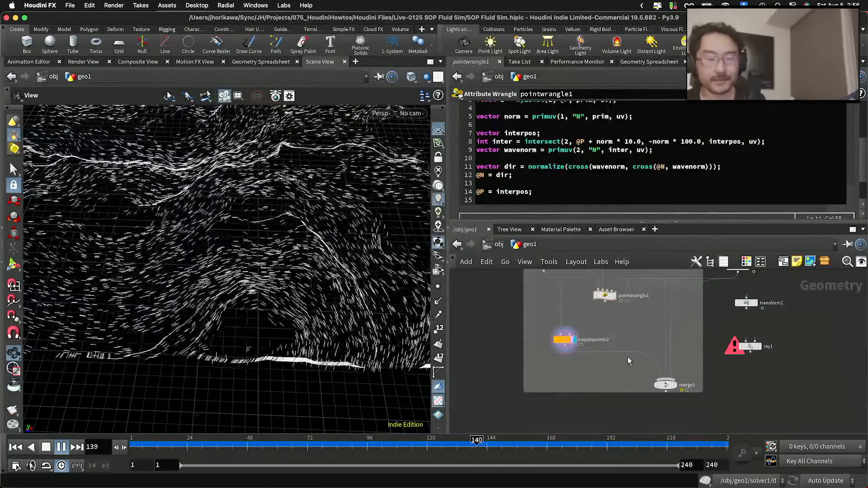
# Display the merge1 result during playback and inspect how the lines sit on the wave surface around the rocks.
pyautogui.scroll(5, 669, 377)
pyautogui.click(667, 392)
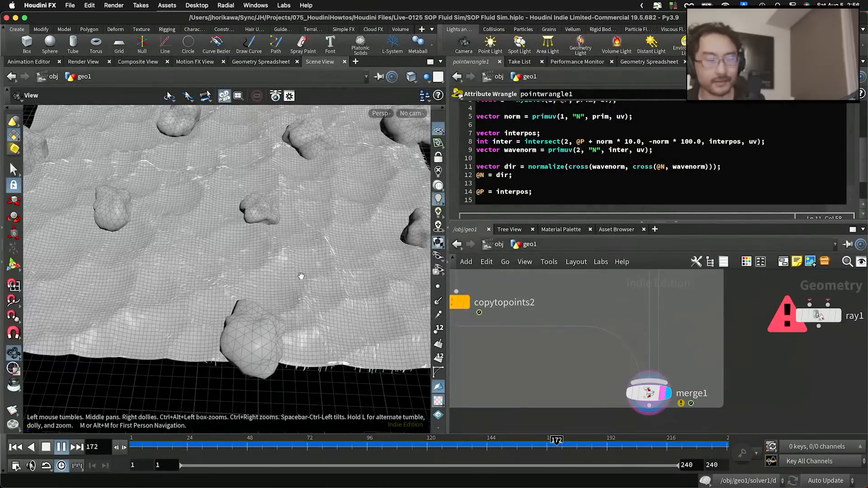
pyautogui.moveTo(301, 276); pyautogui.dragTo(330, 243)
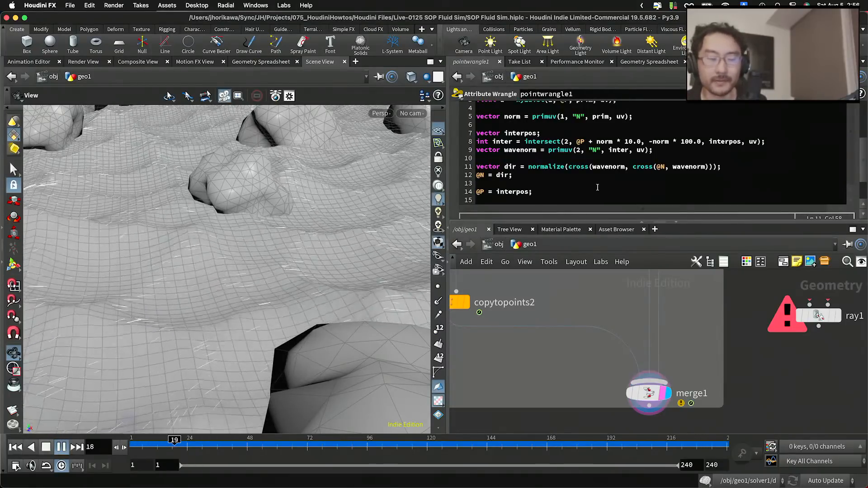
# Extend the last wrangle line to @P = interpos + norma * chf("offset"); so the points are offset from the surface.
pyautogui.scroll(3, 519, 157)
pyautogui.doubleClick(516, 145)
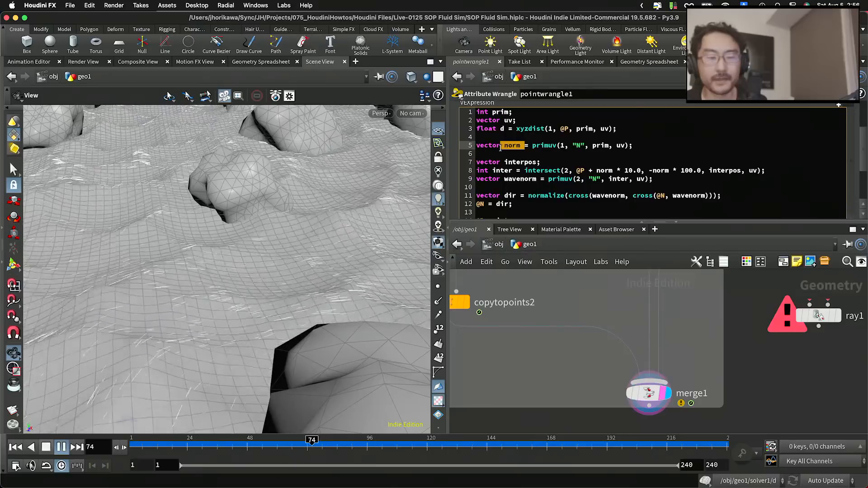
pyautogui.press('Left')
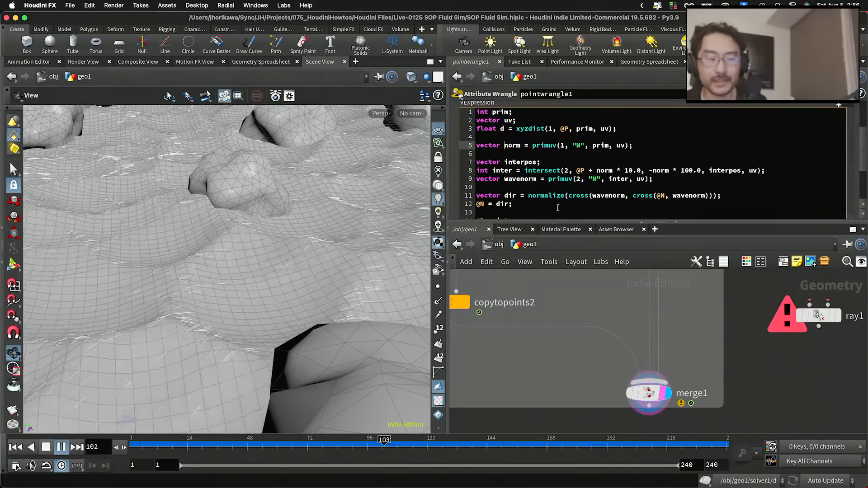
pyautogui.scroll(-2, 537, 213)
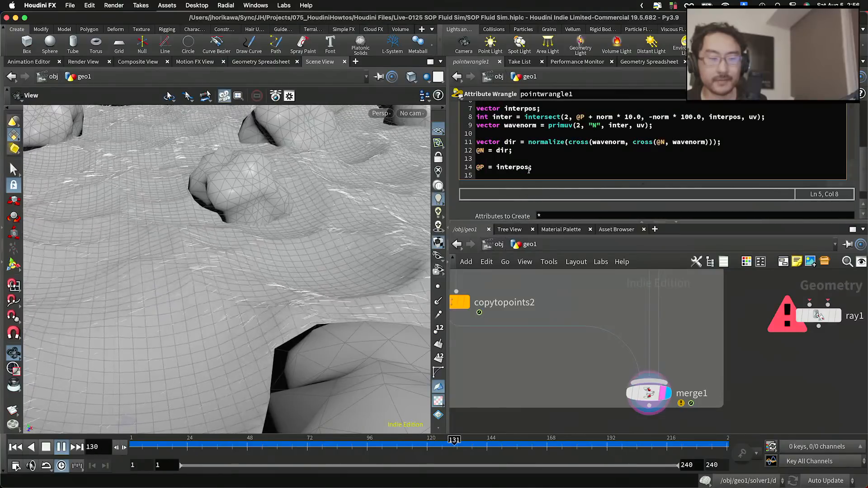
pyautogui.write('+ norma')
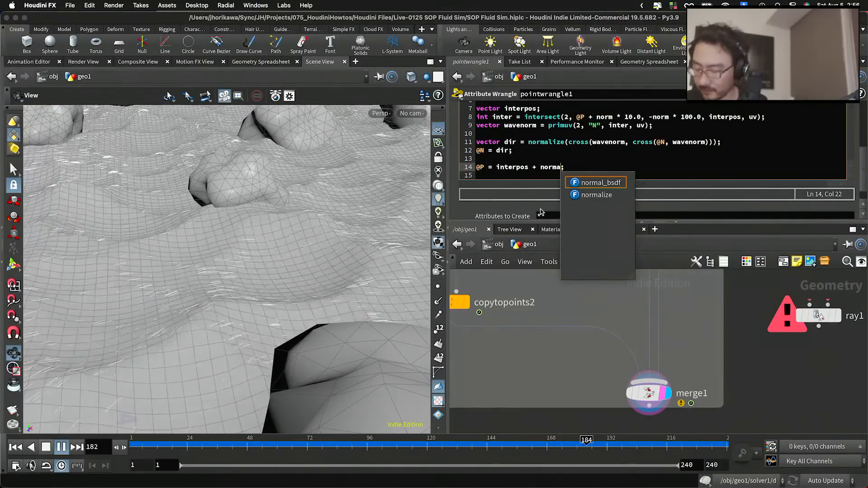
pyautogui.write(' * ')
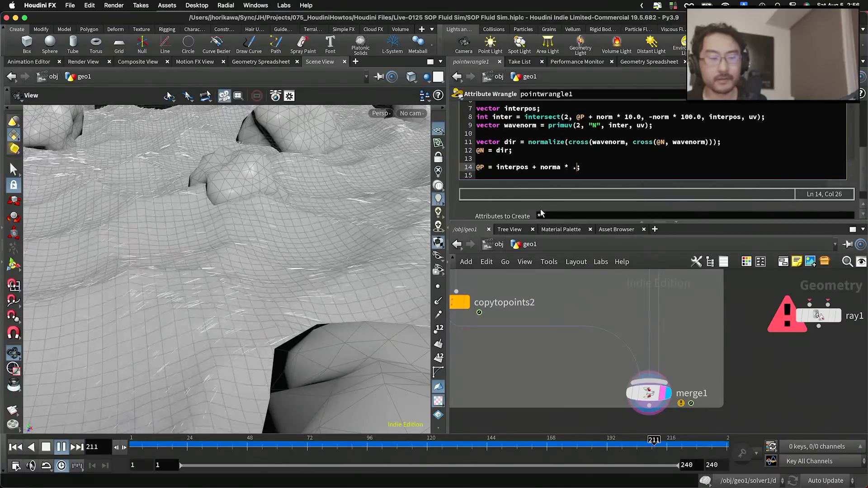
pyautogui.write('chf(@')
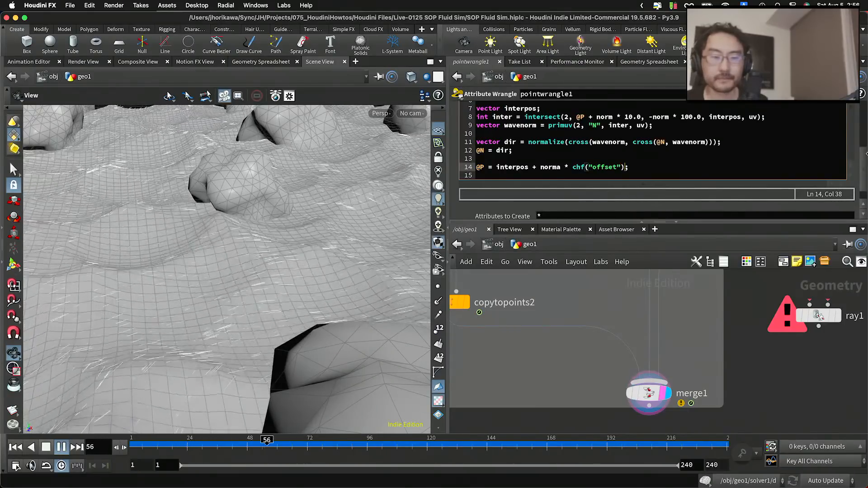
# Correct the position line to @P = interpos + norm * chf("offset"); and set its generated Offset parameter to 0.05.
pyautogui.scroll(5, 843, 118)
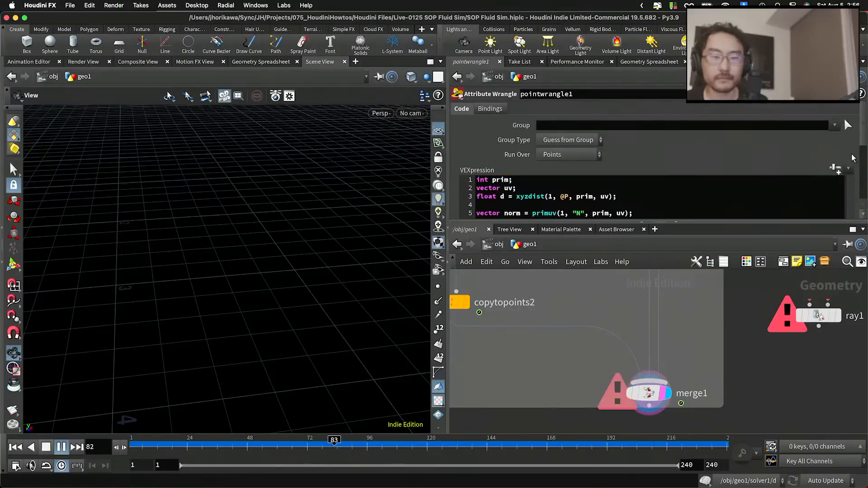
pyautogui.scroll(-5, 853, 157)
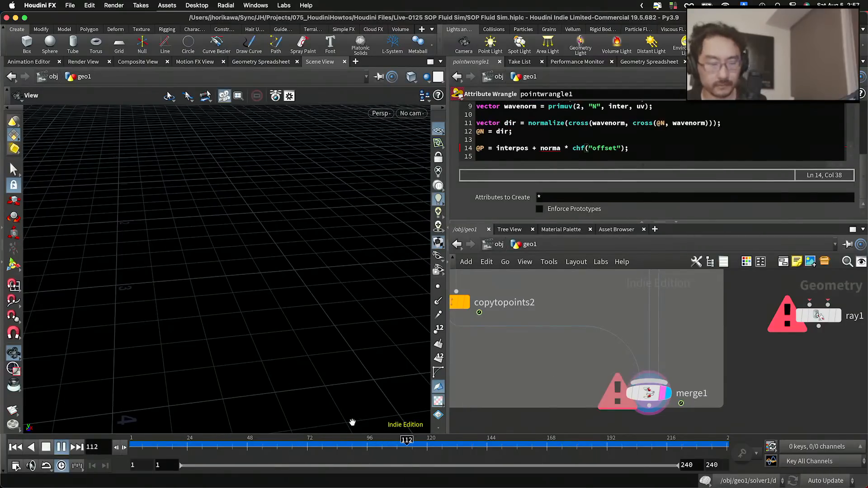
pyautogui.click(352, 442)
pyautogui.click(561, 149)
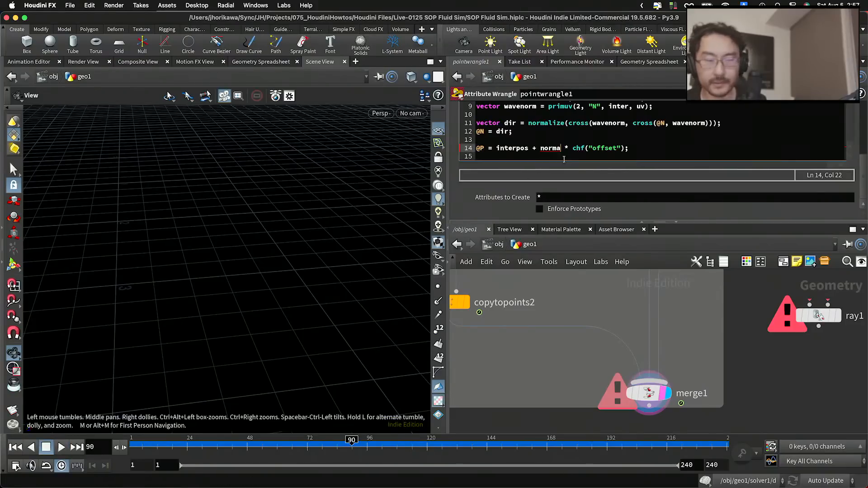
pyautogui.scroll(5, 847, 157)
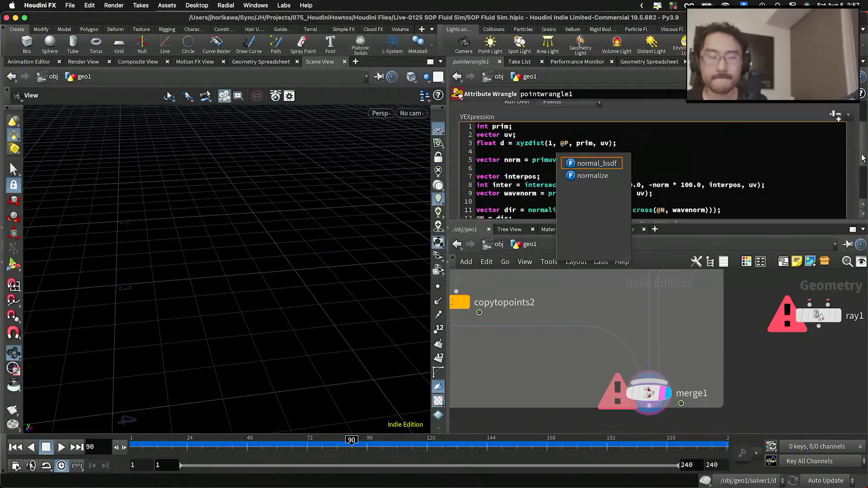
pyautogui.press('BackSpace')
pyautogui.scroll(-5, 848, 157)
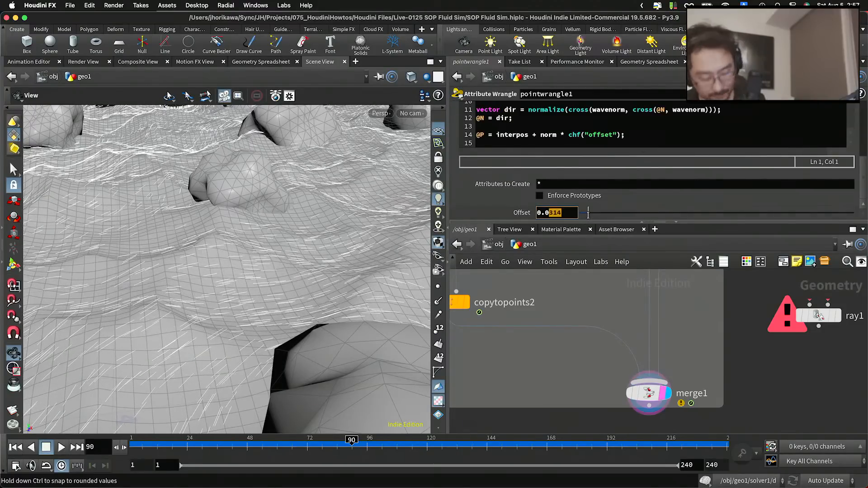
pyautogui.scroll(-5, 252, 258)
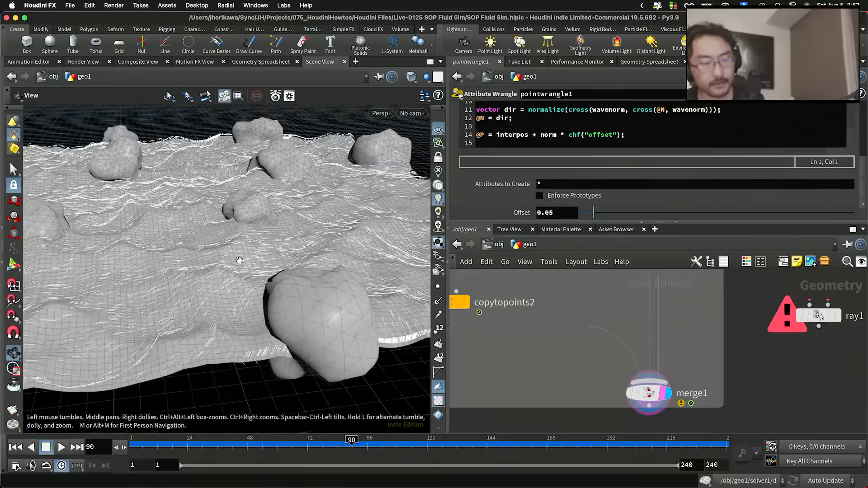
# Play the animation and examine the offset flow lines across the whole surface and around the rocks.
pyautogui.moveTo(240, 261); pyautogui.dragTo(255, 318)
pyautogui.scroll(-5, 254, 317)
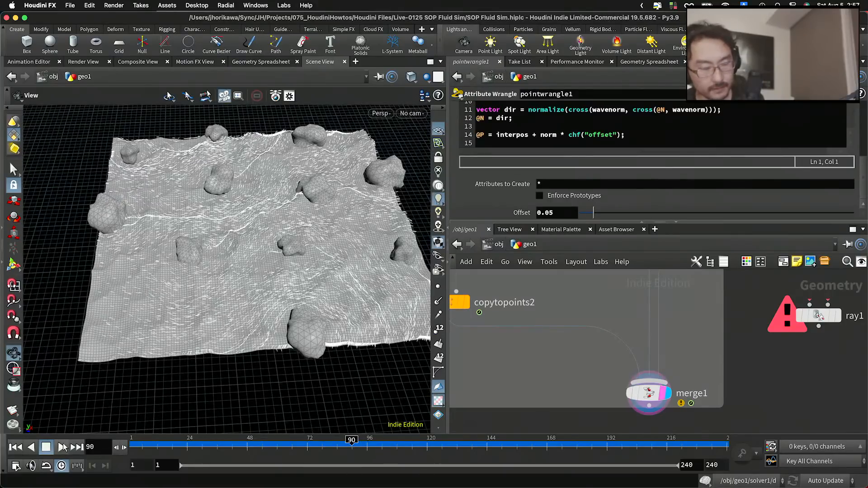
pyautogui.moveTo(194, 310); pyautogui.dragTo(167, 303)
pyautogui.moveTo(147, 366); pyautogui.dragTo(114, 405)
pyautogui.click(61, 447)
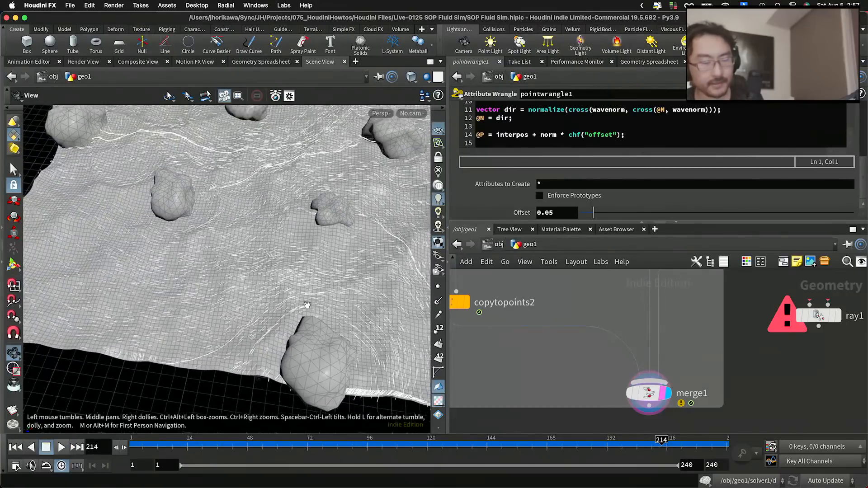
pyautogui.moveTo(316, 294); pyautogui.dragTo(357, 325)
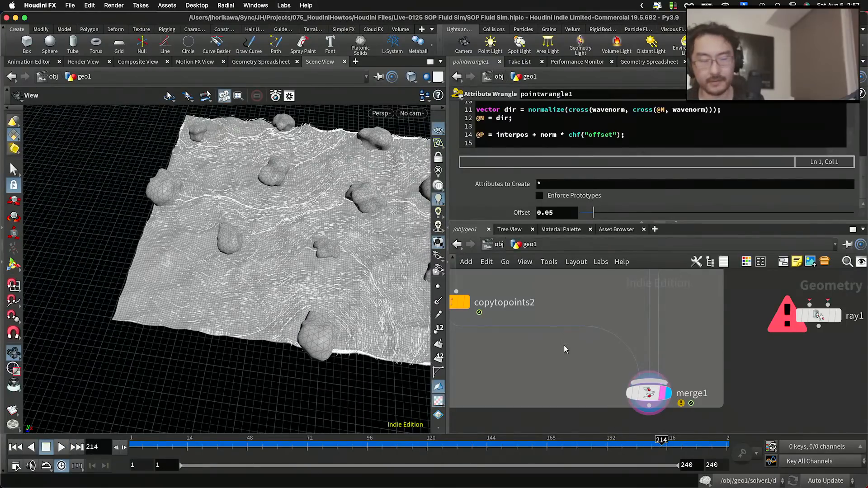
pyautogui.moveTo(340, 298); pyautogui.dragTo(272, 301, button='middle')
pyautogui.moveTo(272, 301); pyautogui.dragTo(312, 287, button='right')
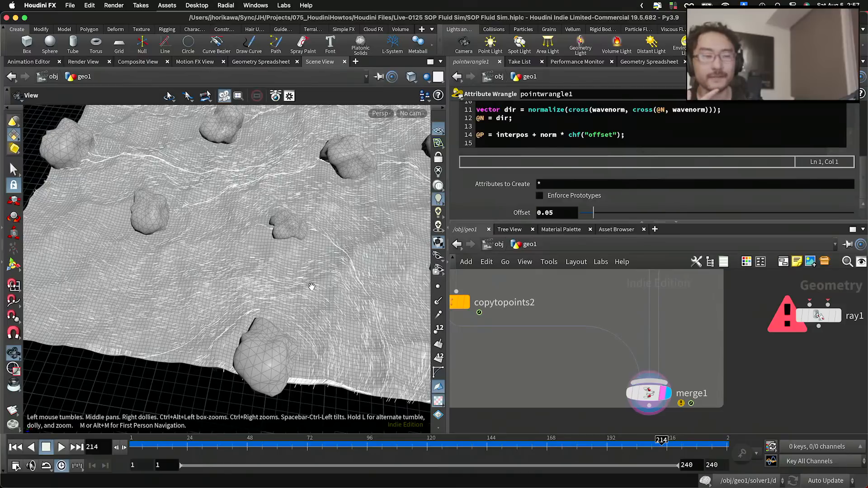
# Save the scene file and inspect the whole surface with its flow lines.
pyautogui.press('super+s')
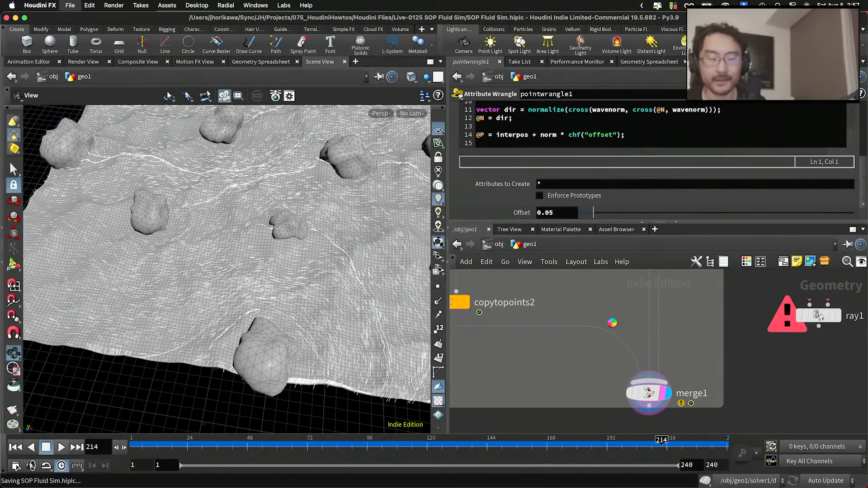
pyautogui.moveTo(308, 262); pyautogui.dragTo(294, 235, button='right')
pyautogui.moveTo(294, 235); pyautogui.dragTo(278, 230)
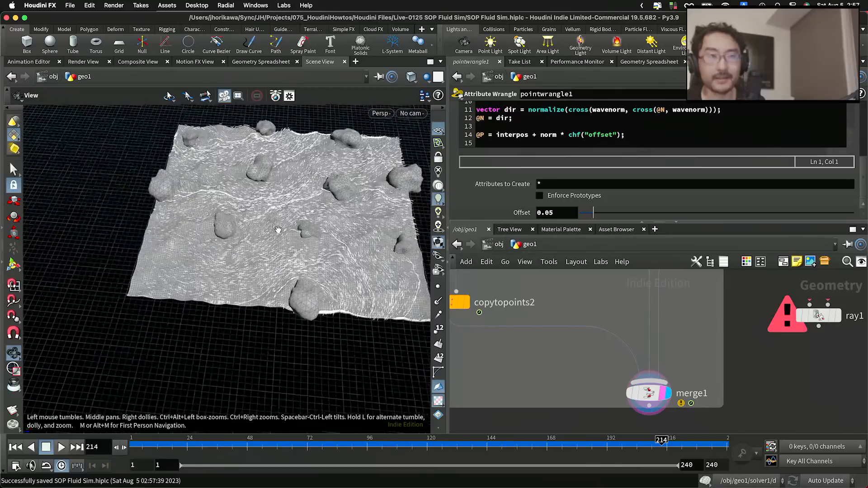
pyautogui.scroll(5, 278, 230)
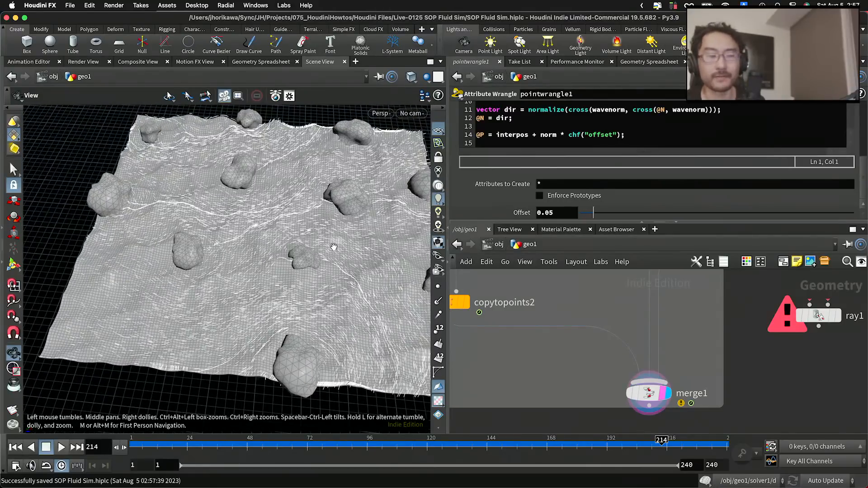
# Delete the unused ray1 and transform1 nodes from the geometry network.
pyautogui.click(809, 316)
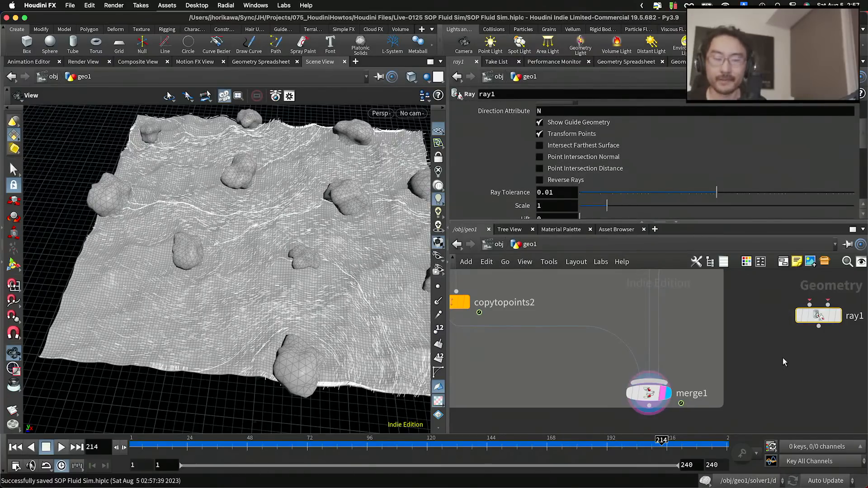
pyautogui.press('Delete')
pyautogui.scroll(-6, 786, 360)
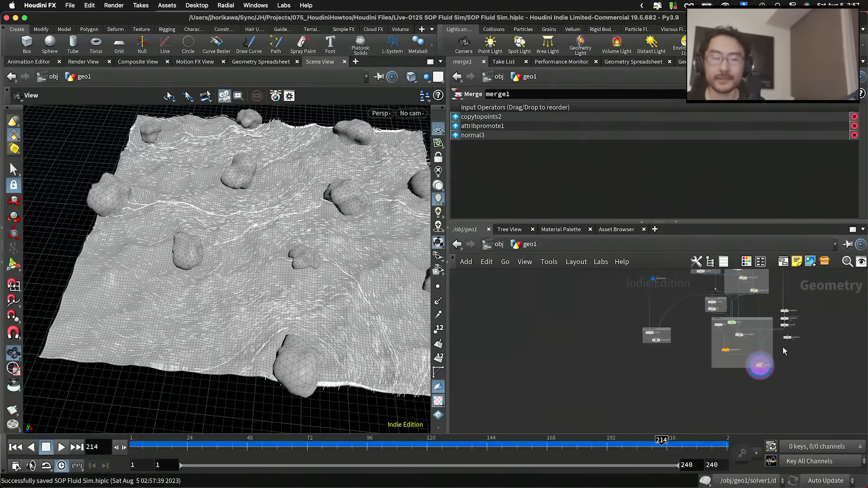
pyautogui.scroll(5, 785, 381)
pyautogui.click(771, 405)
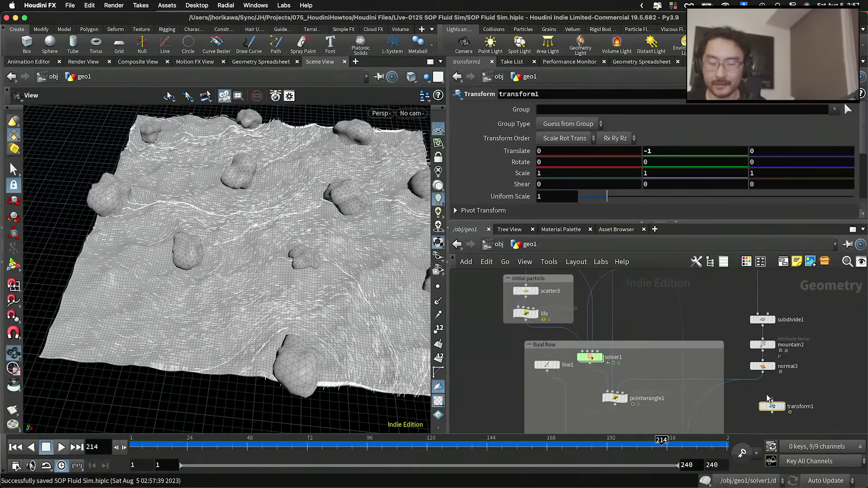
pyautogui.press('Delete')
# Enclose the subdivide1, mountain2 and normal3 nodes in a new network box.
pyautogui.moveTo(804, 408); pyautogui.dragTo(753, 309)
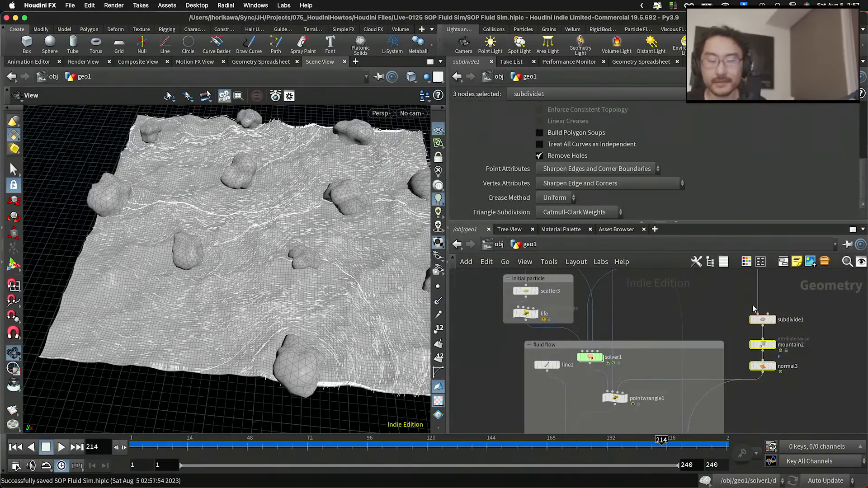
pyautogui.hotkey('shift', 'o')
pyautogui.scroll(-5, 810, 412)
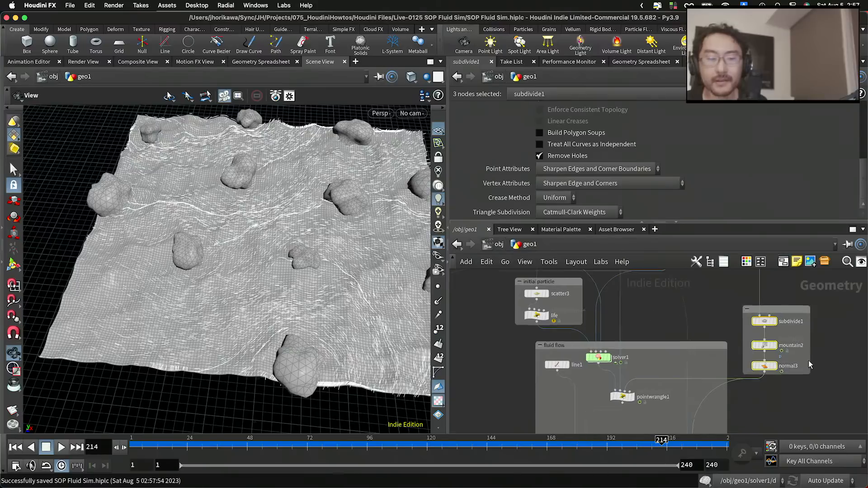
# Save the scene file with the wave nodes grouped in their network box.
pyautogui.scroll(5, 744, 342)
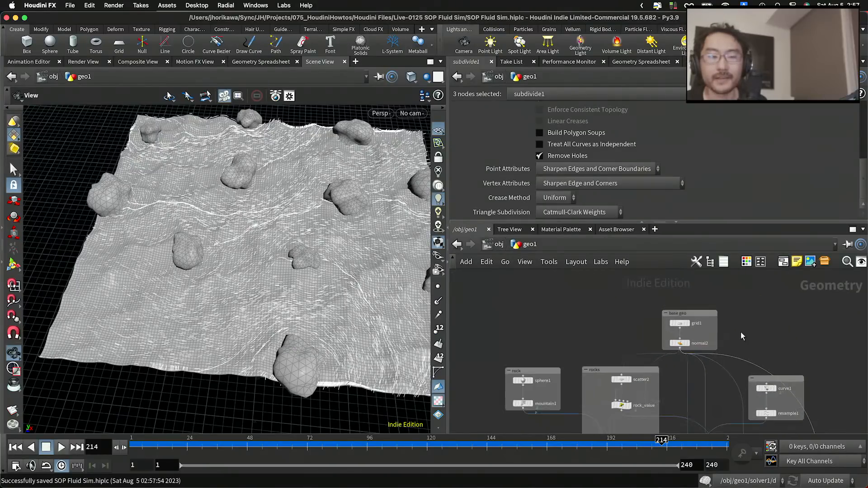
pyautogui.moveTo(743, 343); pyautogui.dragTo(764, 308)
pyautogui.press('super+s')
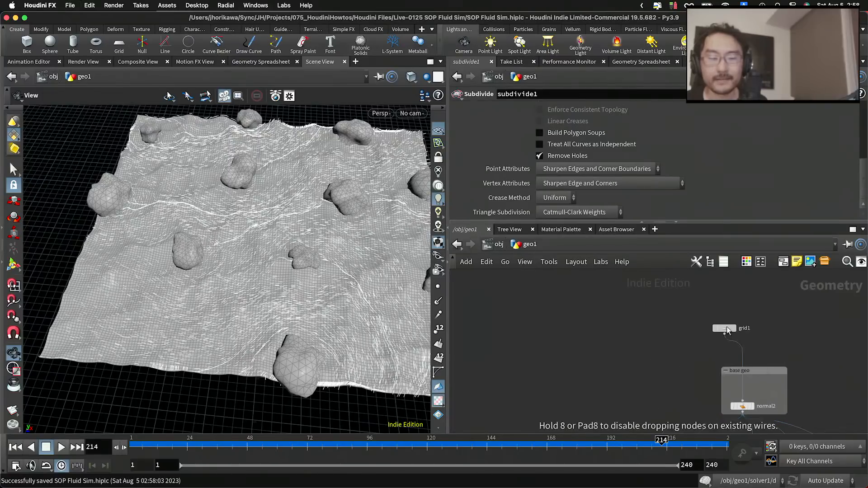
# Insert a Switch node between grid1 and normal2 inside the base geo network box.
pyautogui.press('Tab')
pyautogui.write('switch')
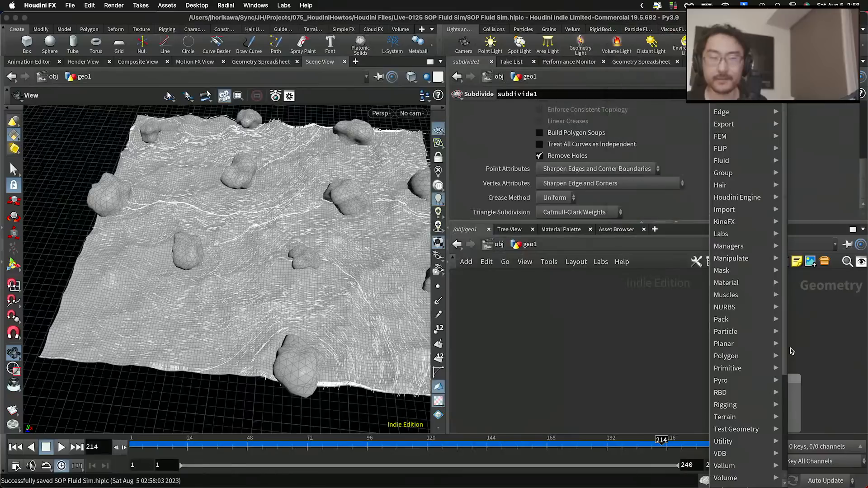
pyautogui.press('Return')
pyautogui.click(805, 364)
pyautogui.moveTo(806, 364); pyautogui.dragTo(727, 407)
pyautogui.moveTo(690, 312); pyautogui.dragTo(684, 346)
# Add a pig head test geometry beside grid1 and connect it as the second input of switch1.
pyautogui.press('Tab')
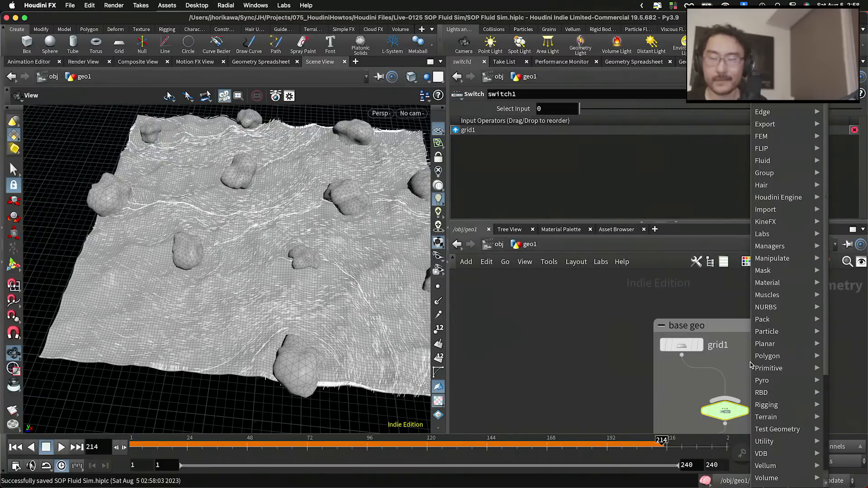
pyautogui.write('sphere')
pyautogui.press('Return')
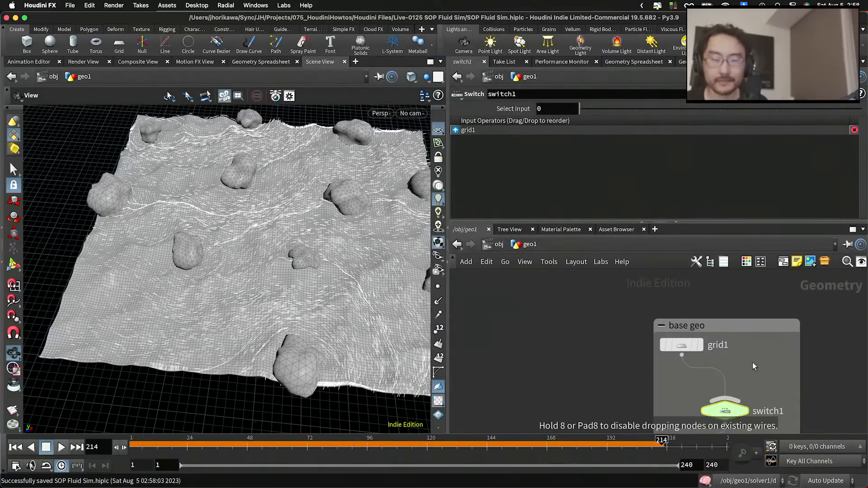
pyautogui.click(755, 361)
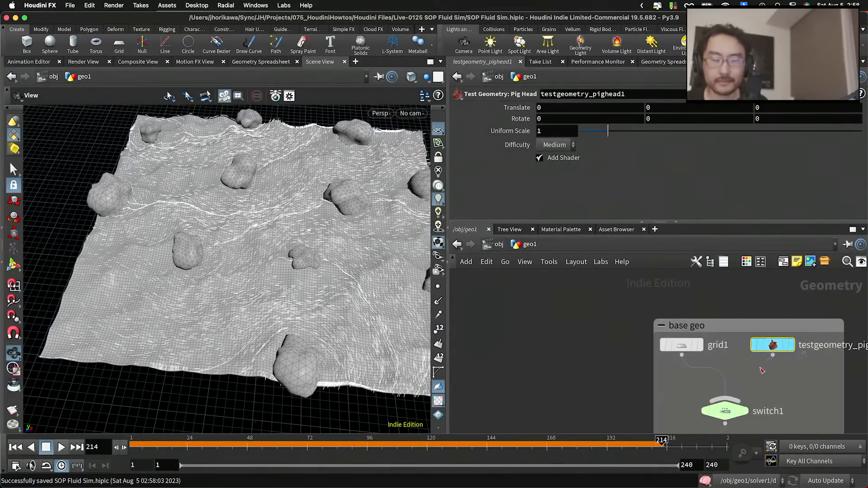
pyautogui.moveTo(776, 384); pyautogui.dragTo(766, 317, button='middle')
# Set switch1's Select Input to 1 and the pig head's Uniform Scale to 2.727.
pyautogui.click(718, 350)
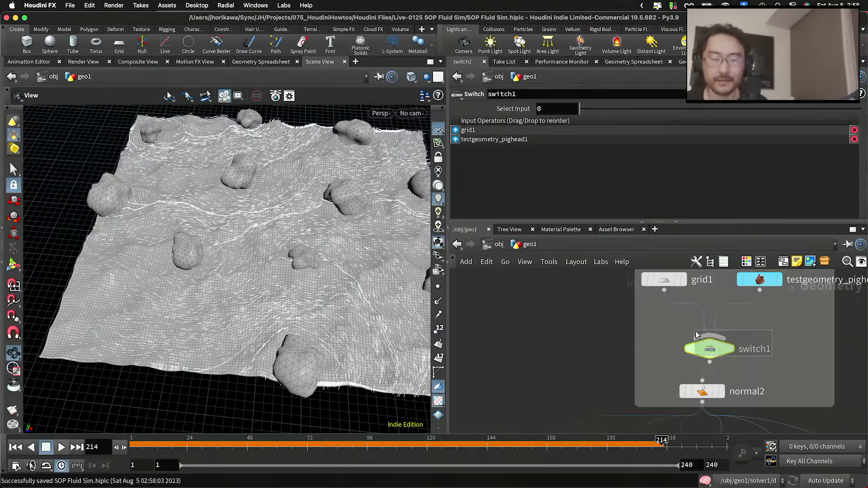
pyautogui.moveTo(588, 109); pyautogui.dragTo(602, 113)
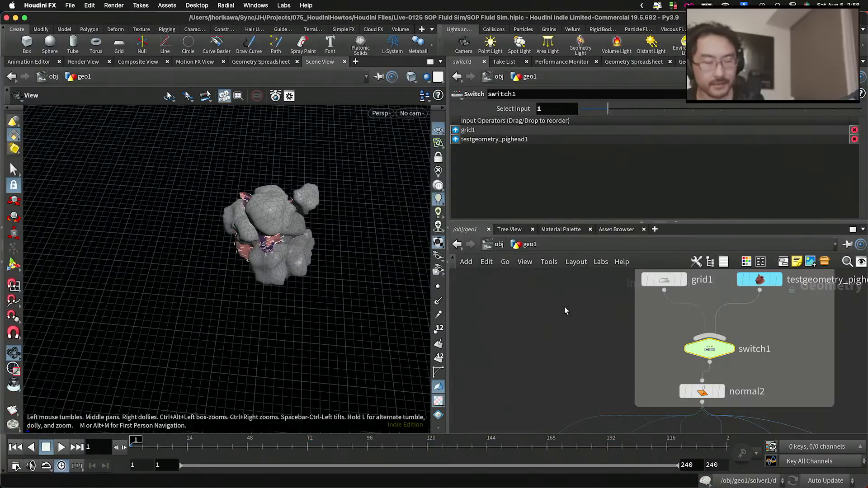
pyautogui.moveTo(789, 303); pyautogui.dragTo(767, 350, button='middle')
pyautogui.middleClick(729, 327)
pyautogui.click(729, 326)
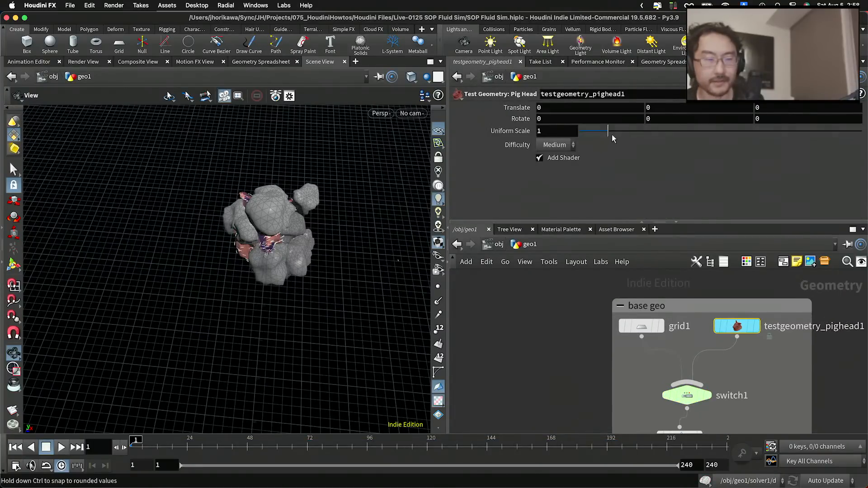
pyautogui.moveTo(611, 134); pyautogui.dragTo(645, 131)
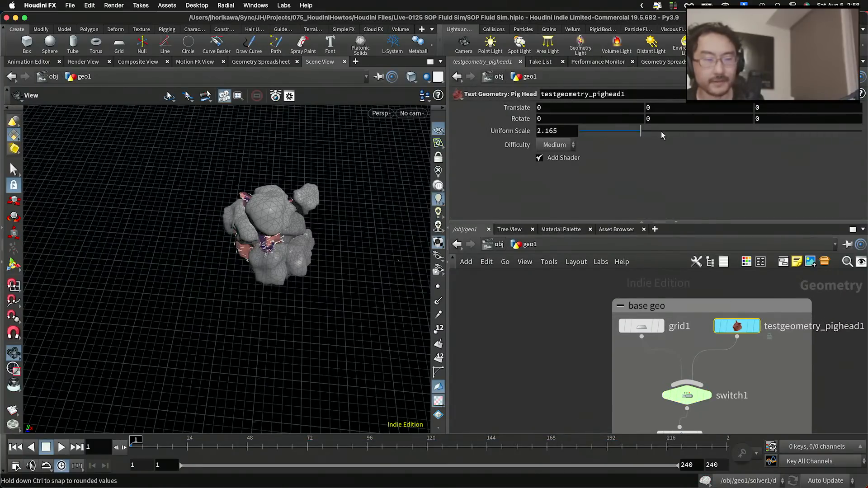
pyautogui.click(754, 132)
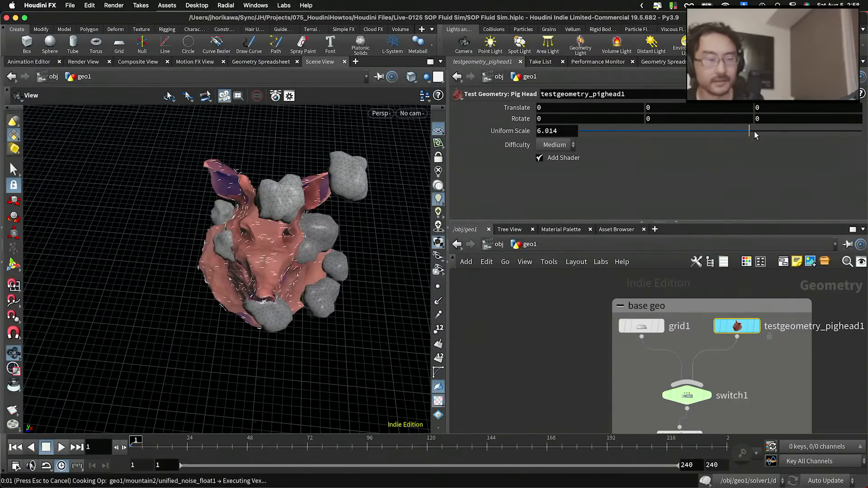
pyautogui.click(757, 132)
pyautogui.click(688, 132)
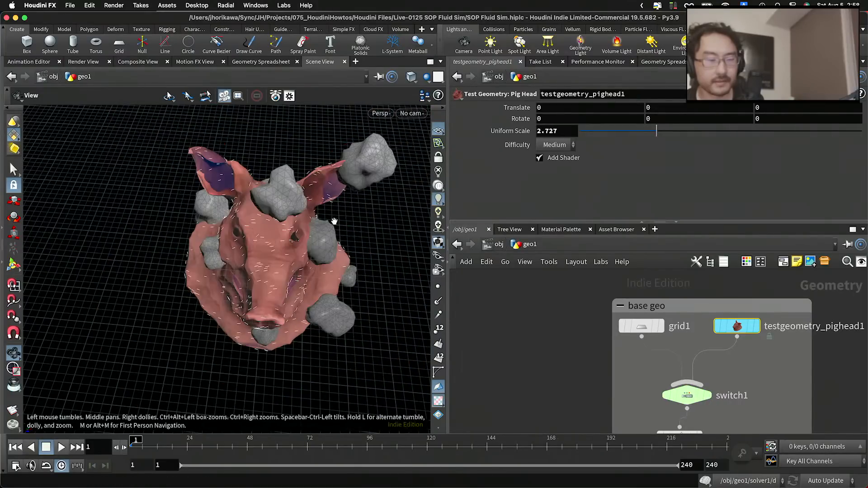
# Inspect the pig head's mesh density up close and set the Depth of subdivide1 to 2.
pyautogui.moveTo(335, 222); pyautogui.dragTo(289, 231)
pyautogui.scroll(10, 291, 198)
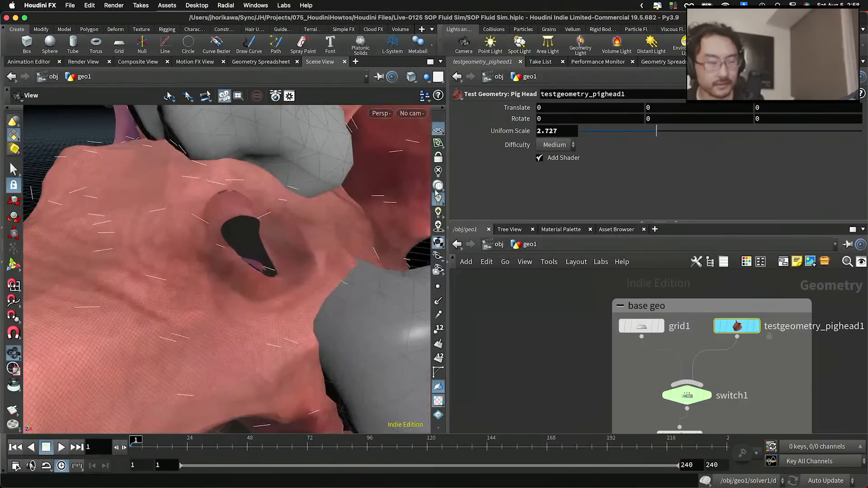
pyautogui.scroll(6, 262, 234)
pyautogui.scroll(-9, 219, 242)
pyautogui.scroll(-10, 630, 312)
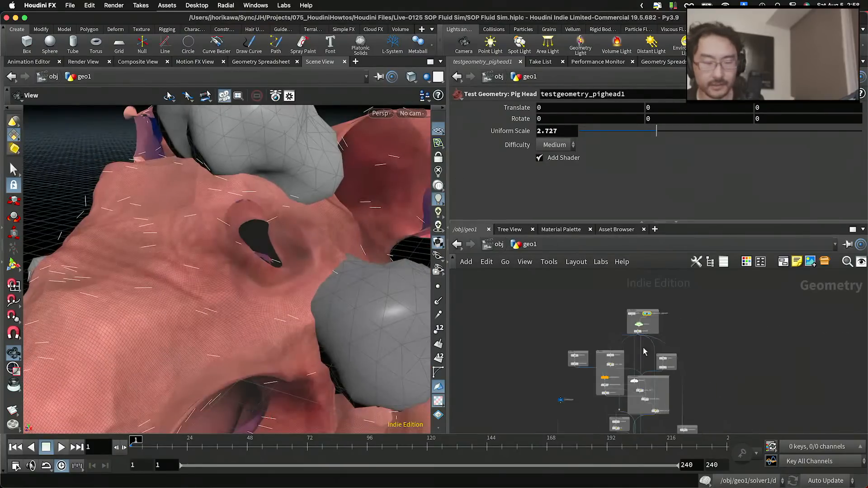
pyautogui.scroll(10, 669, 362)
pyautogui.scroll(-6, 678, 357)
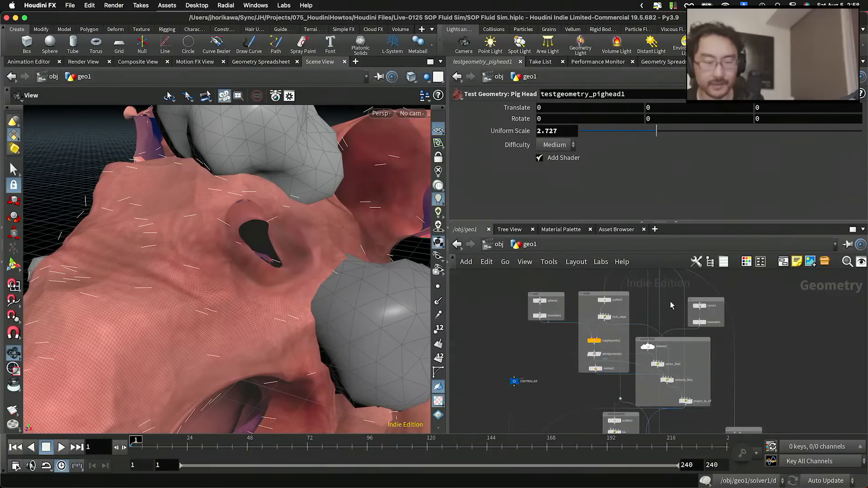
pyautogui.scroll(6, 710, 370)
pyautogui.click(696, 316)
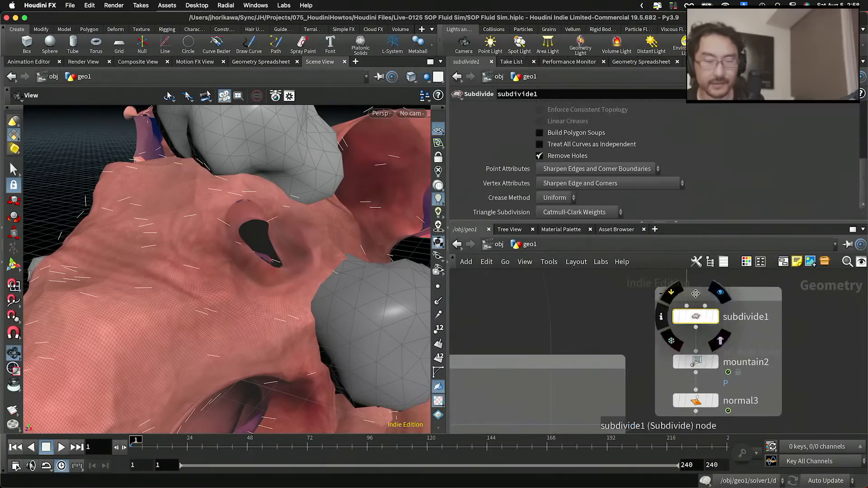
pyautogui.scroll(5, 714, 156)
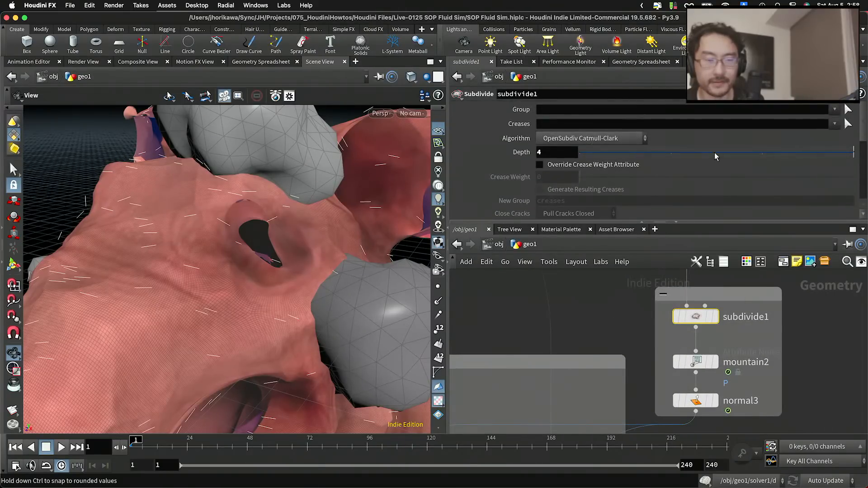
pyautogui.moveTo(761, 158)
pyautogui.mouseDown()
pyautogui.moveTo(706, 159)
pyautogui.moveTo(760, 155)
pyautogui.mouseUp()
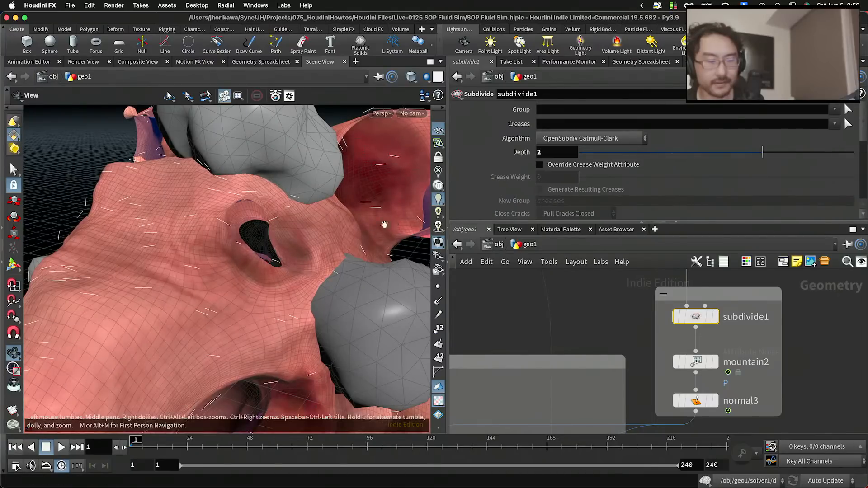
# Open the parameter interface of the CONTROLLER null for editing.
pyautogui.scroll(-5, 384, 225)
pyautogui.moveTo(307, 225); pyautogui.dragTo(280, 226)
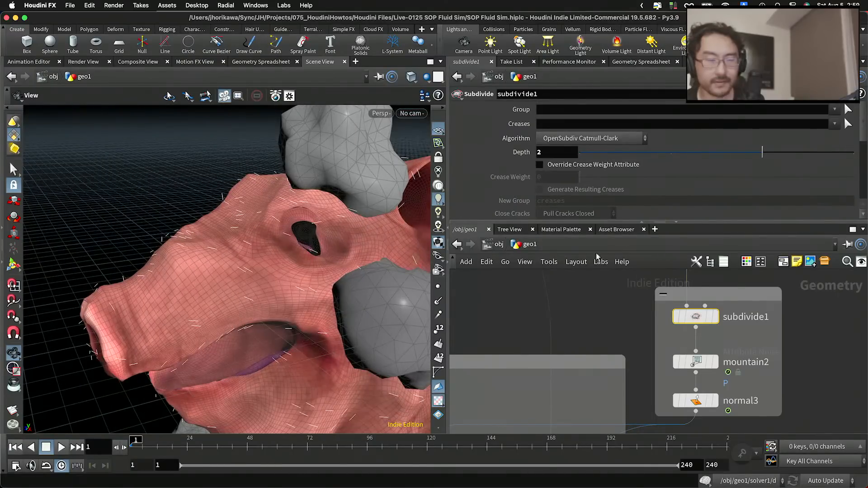
pyautogui.scroll(-8, 542, 316)
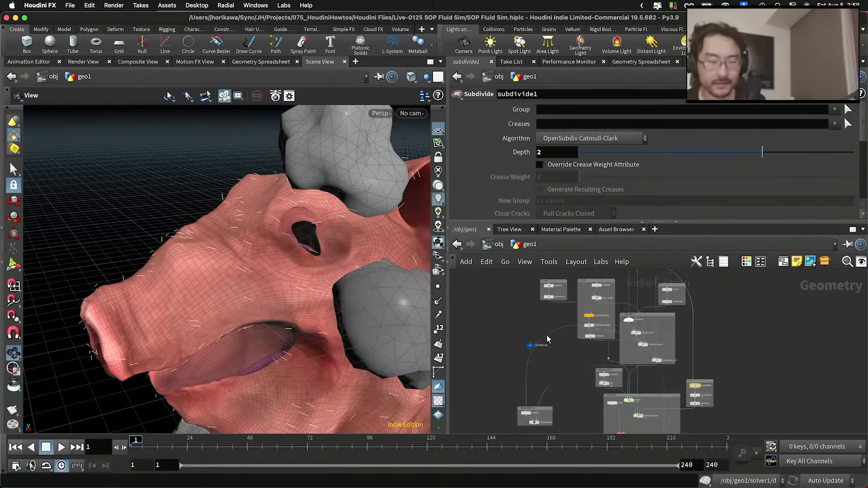
pyautogui.scroll(3, 548, 339)
pyautogui.click(526, 348)
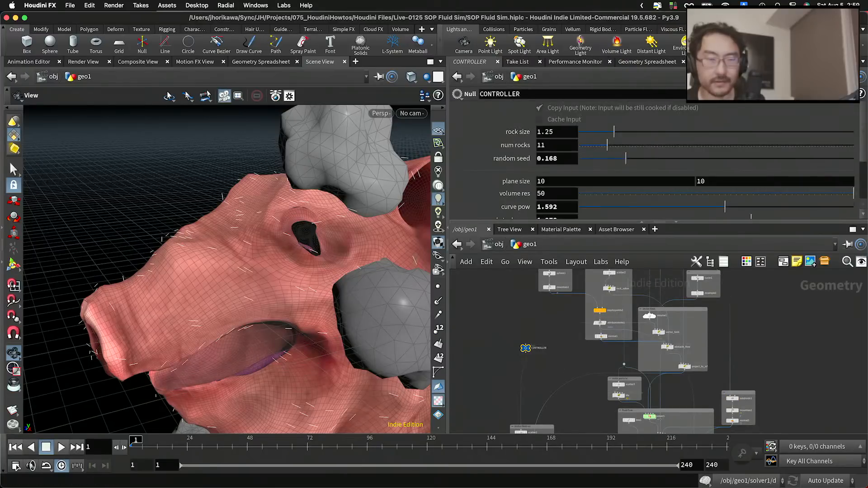
pyautogui.click(850, 93)
pyautogui.click(697, 108)
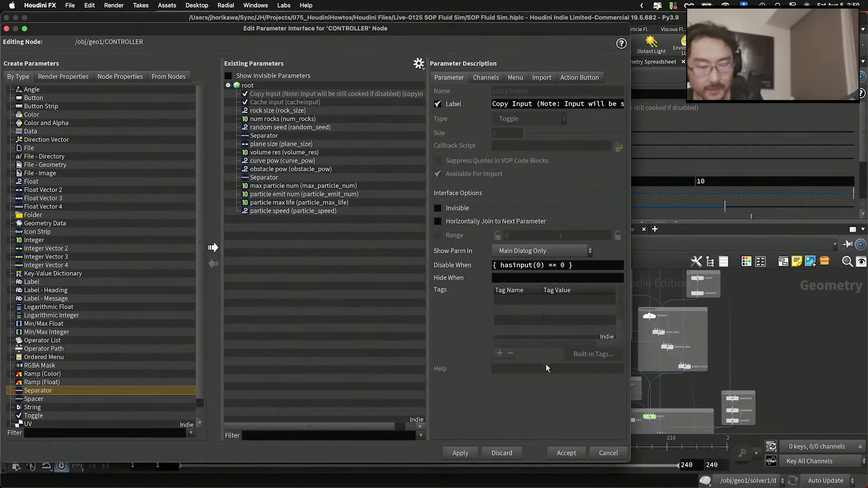
# Add a spacer and subdivide1's Depth parameter after particle speed in the CONTROLLER's parameter list.
pyautogui.scroll(5, 808, 391)
pyautogui.moveTo(808, 391); pyautogui.dragTo(862, 297, button='middle')
pyautogui.scroll(4, 724, 334)
pyautogui.moveTo(723, 334); pyautogui.dragTo(762, 361, button='middle')
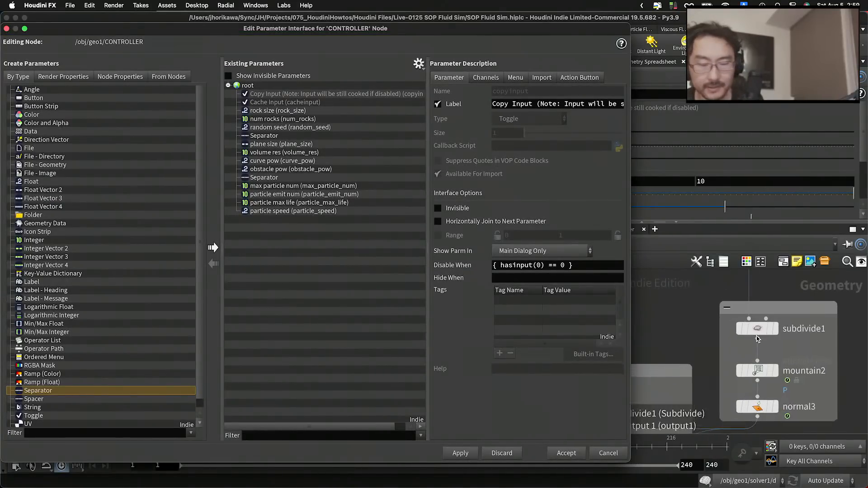
pyautogui.click(742, 328)
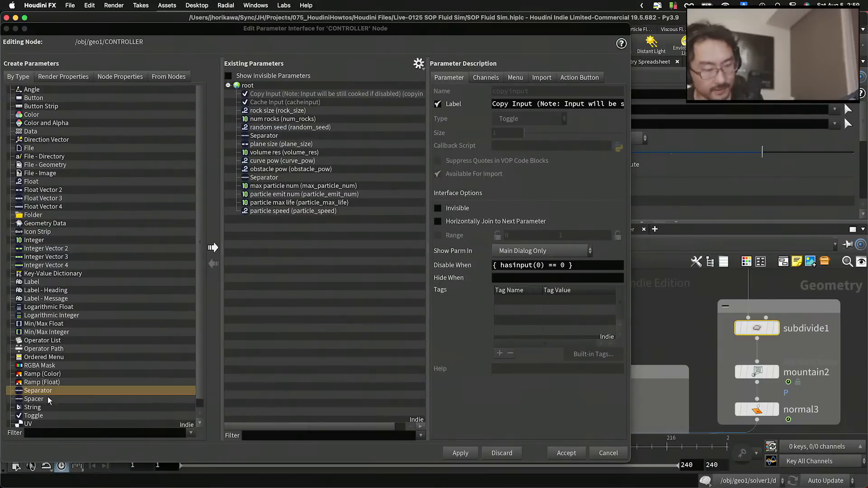
pyautogui.moveTo(43, 400); pyautogui.dragTo(333, 302)
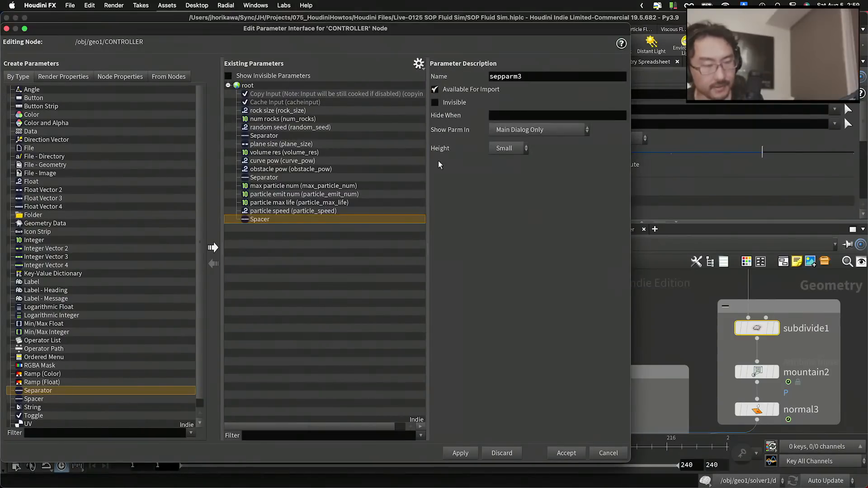
pyautogui.click(418, 64)
pyautogui.click(432, 147)
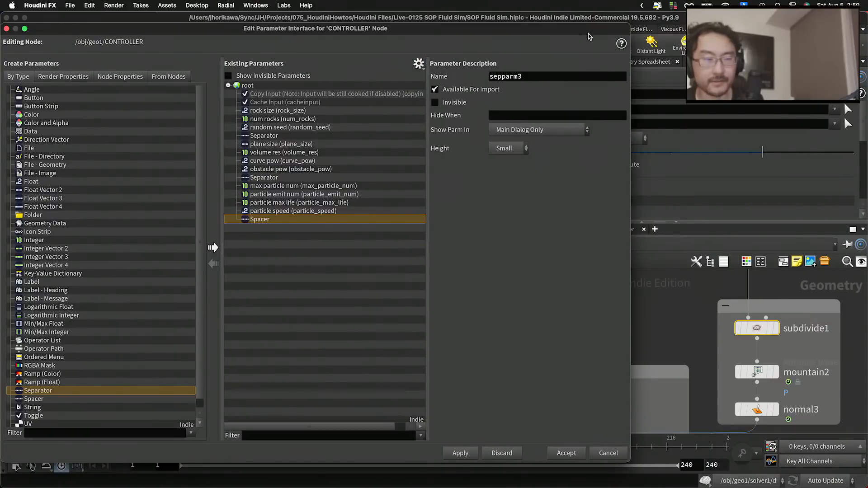
pyautogui.moveTo(589, 33); pyautogui.dragTo(475, 46)
pyautogui.moveTo(527, 153); pyautogui.dragTo(303, 245)
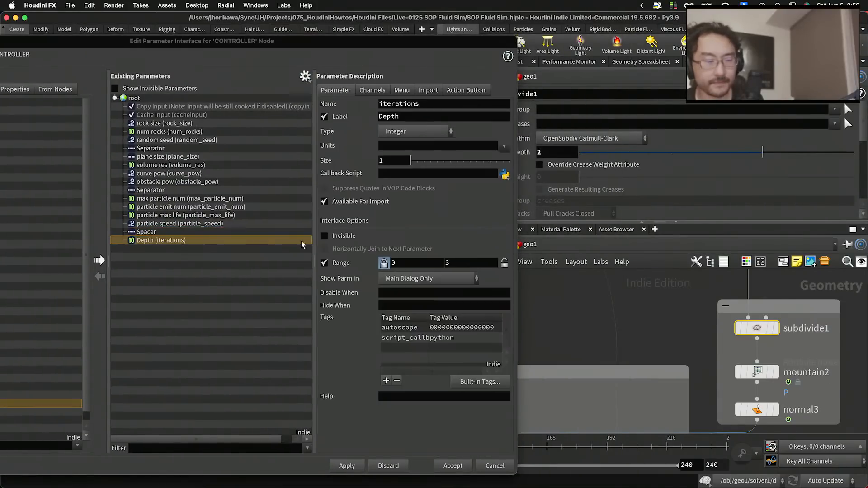
# Name the CONTROLLER's new Depth parameter wave_subd and label it "wave subd".
pyautogui.doubleClick(436, 106)
pyautogui.write('wave_')
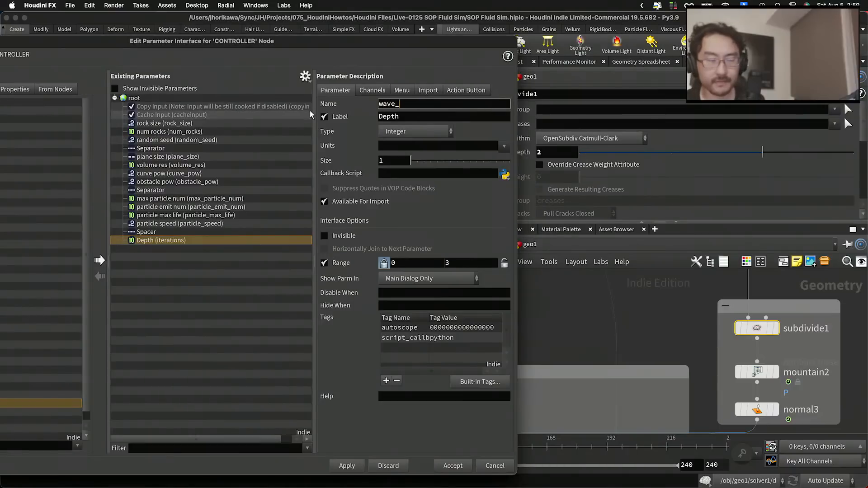
pyautogui.write('subdi')
pyautogui.press('Tab')
pyautogui.press('BackSpace')
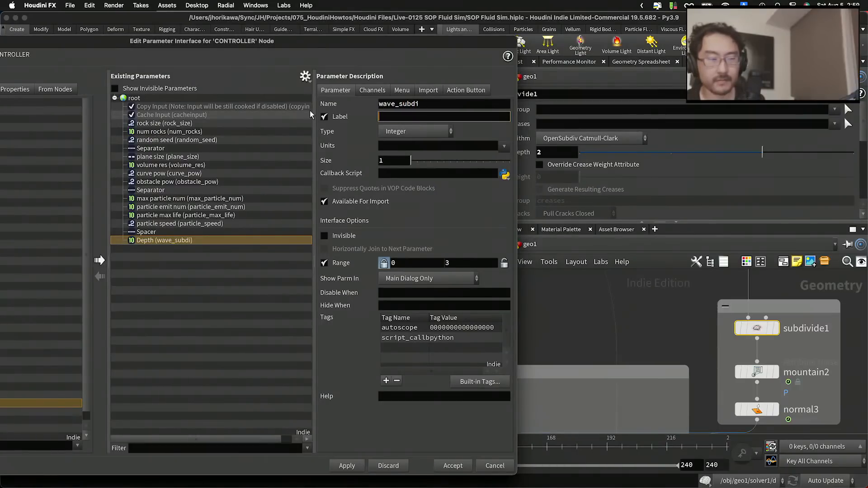
pyautogui.write('wave subd')
pyautogui.press('Return')
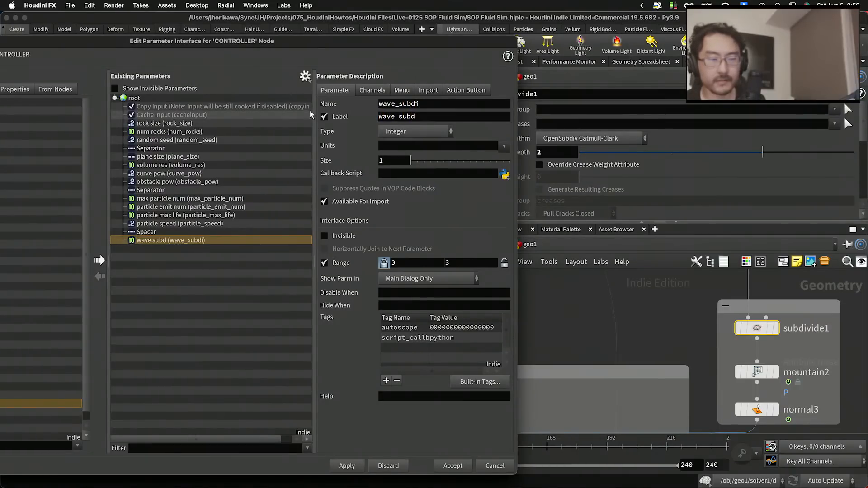
pyautogui.click(458, 104)
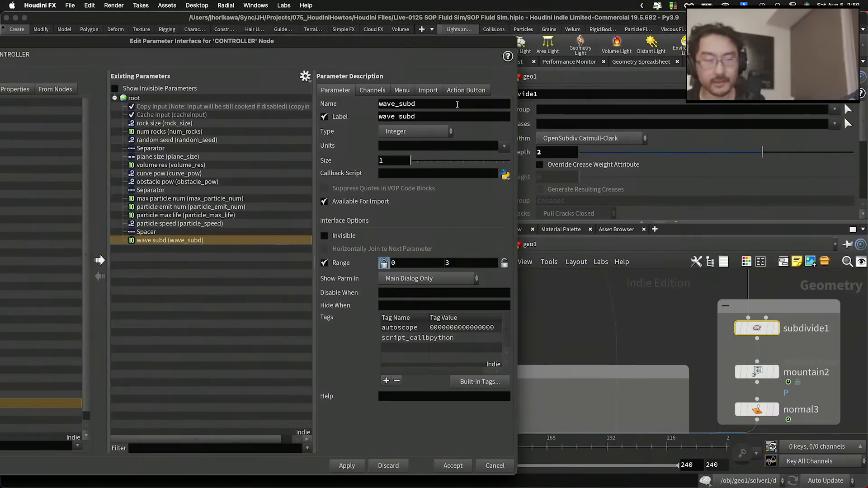
# Add mountain2's Amplitude parameter below wave subd in the CONTROLLER's parameter list.
pyautogui.click(756, 372)
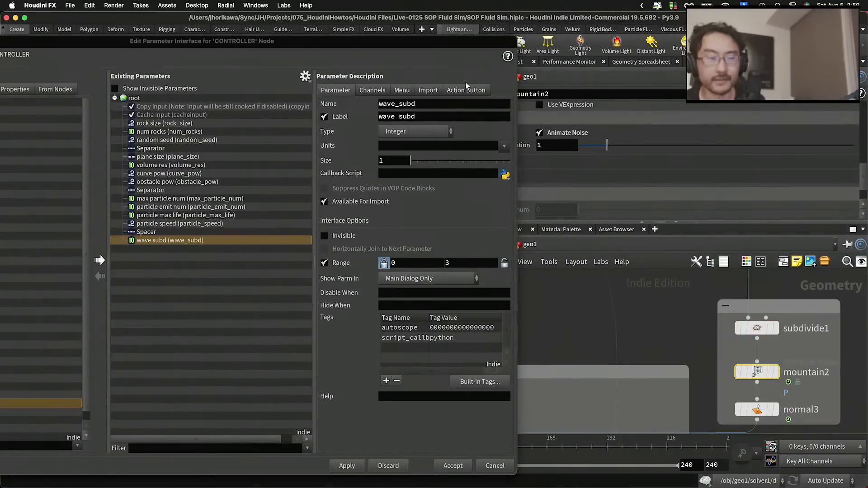
pyautogui.moveTo(473, 36); pyautogui.dragTo(360, 39)
pyautogui.scroll(3, 525, 174)
pyautogui.scroll(-3, 524, 174)
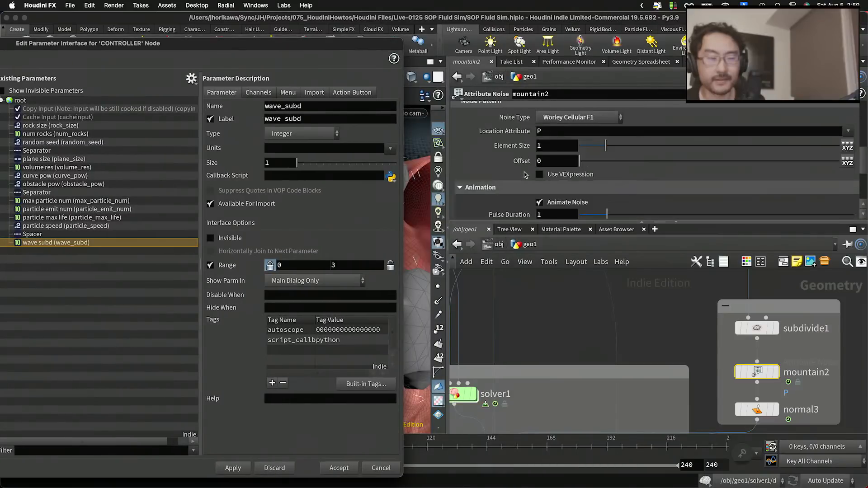
pyautogui.scroll(3, 524, 175)
pyautogui.moveTo(516, 163); pyautogui.dragTo(113, 253)
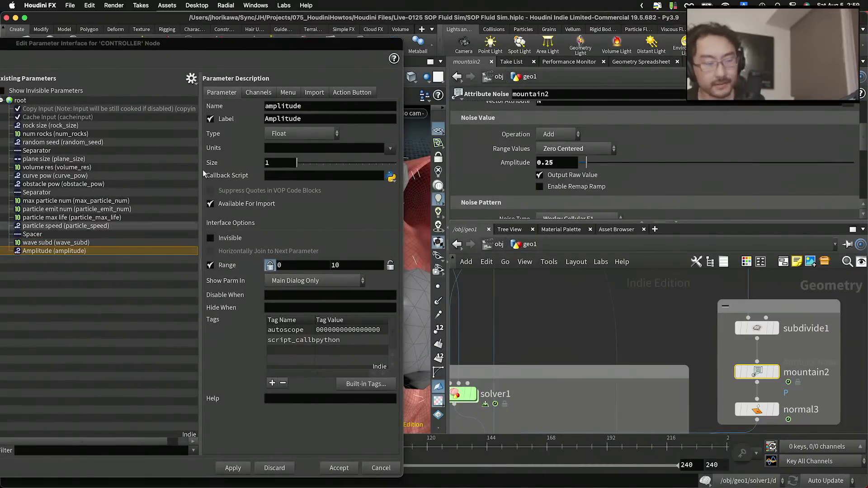
# Name the CONTROLLER's new Amplitude parameter wave_amplitude and label it "wave amplitude".
pyautogui.click(335, 108)
pyautogui.moveTo(327, 116); pyautogui.dragTo(245, 117)
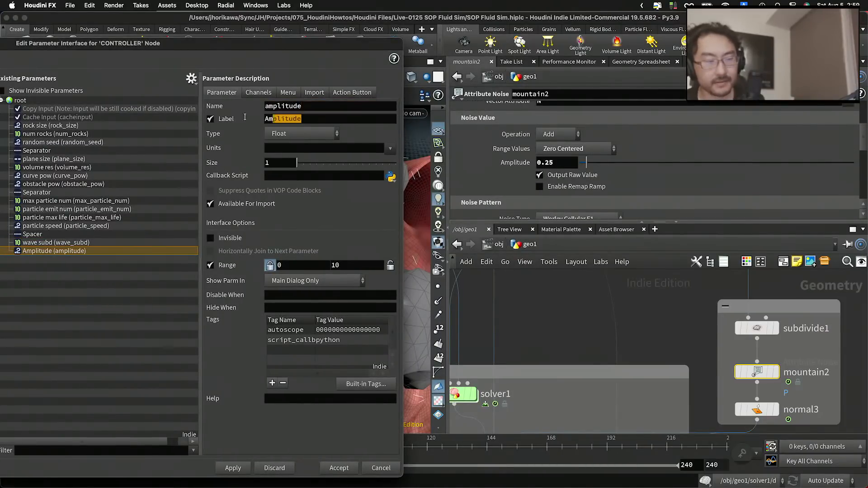
pyautogui.moveTo(313, 108); pyautogui.dragTo(196, 113)
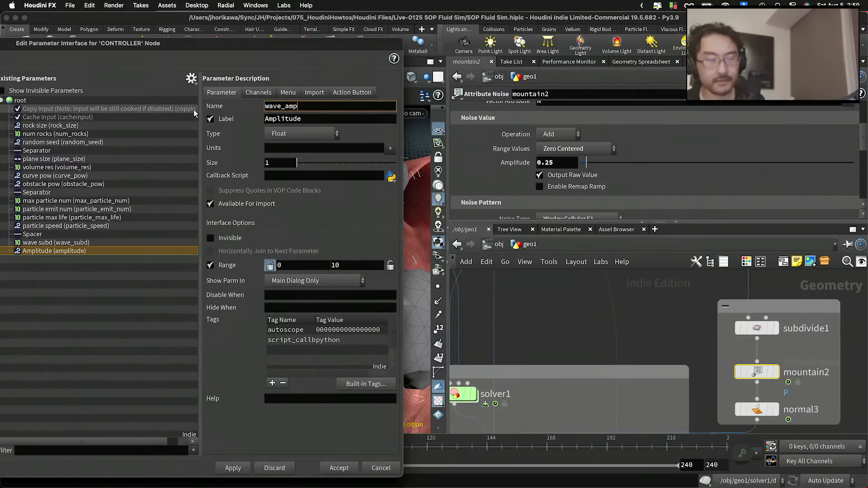
pyautogui.write('wave_amplitude')
pyautogui.press('Tab')
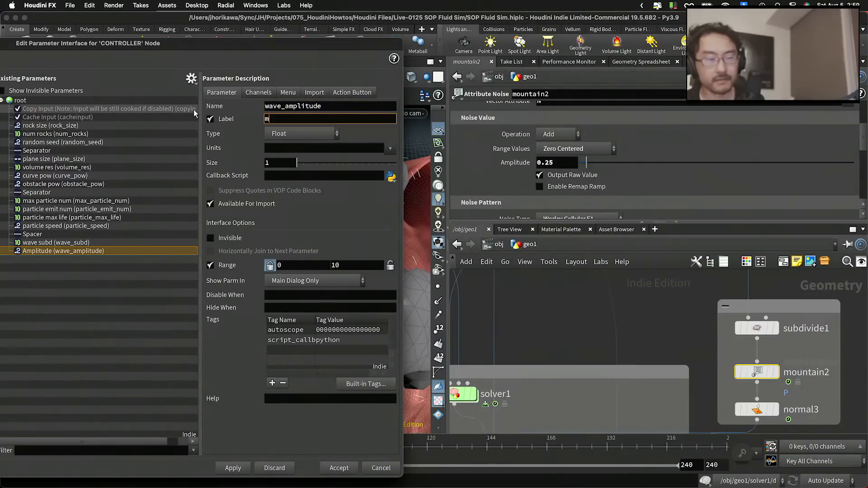
pyautogui.write('wave amplitude')
pyautogui.press('Return')
# Add mountain2's Element Size parameter below wave amplitude in the CONTROLLER's parameter list.
pyautogui.scroll(-3, 532, 137)
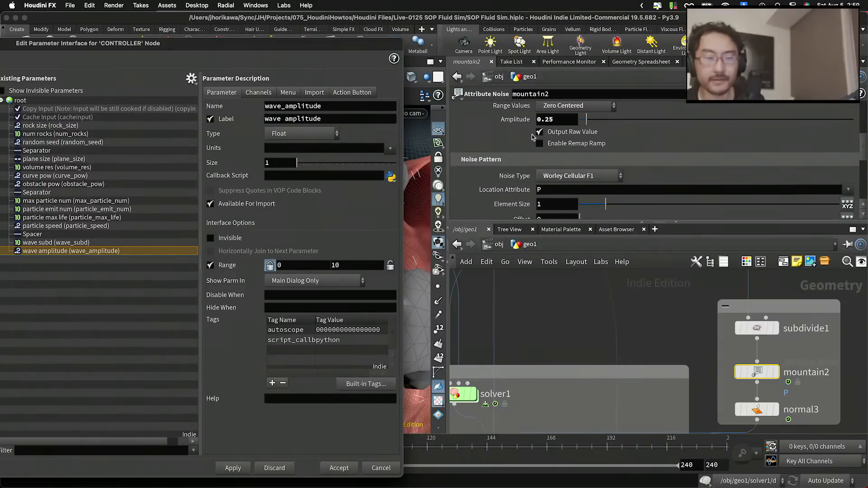
pyautogui.scroll(-2, 533, 137)
pyautogui.moveTo(524, 194); pyautogui.dragTo(90, 256)
pyautogui.moveTo(316, 53); pyautogui.dragTo(395, 44)
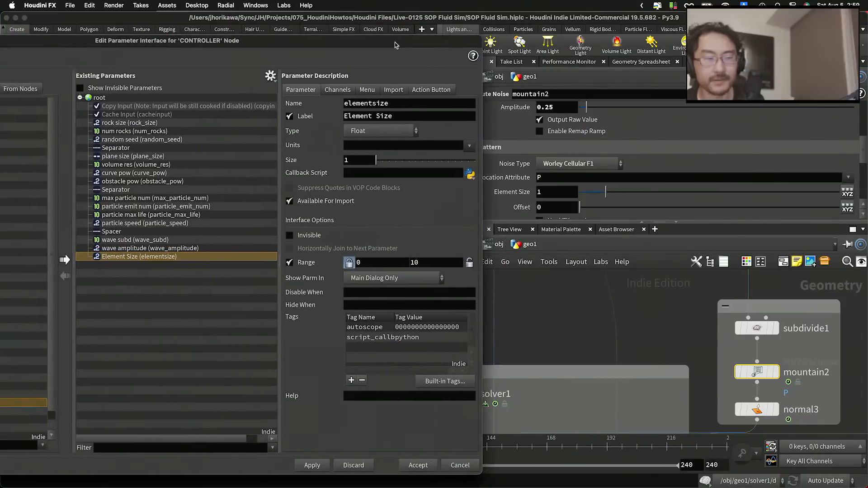
# Name the new Element Size parameter wave_size, label it "wave size", and accept the CONTROLLER's interface changes.
pyautogui.doubleClick(395, 105)
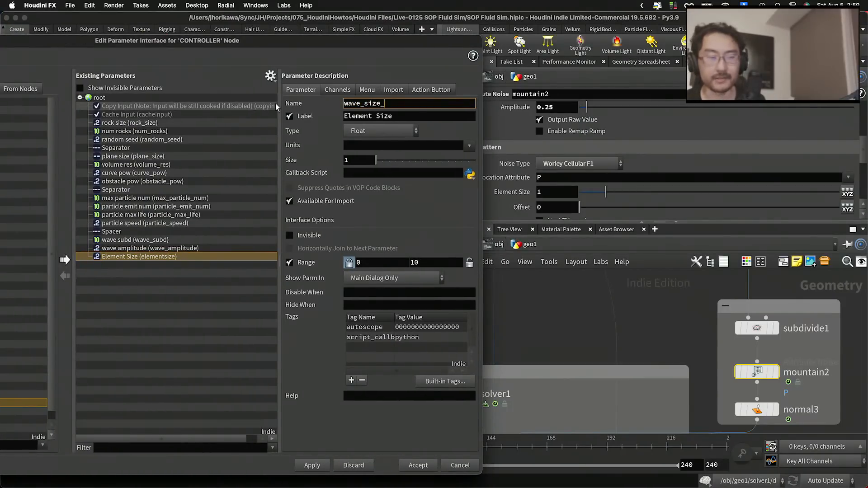
pyautogui.press('Tab')
pyautogui.write('wave siz')
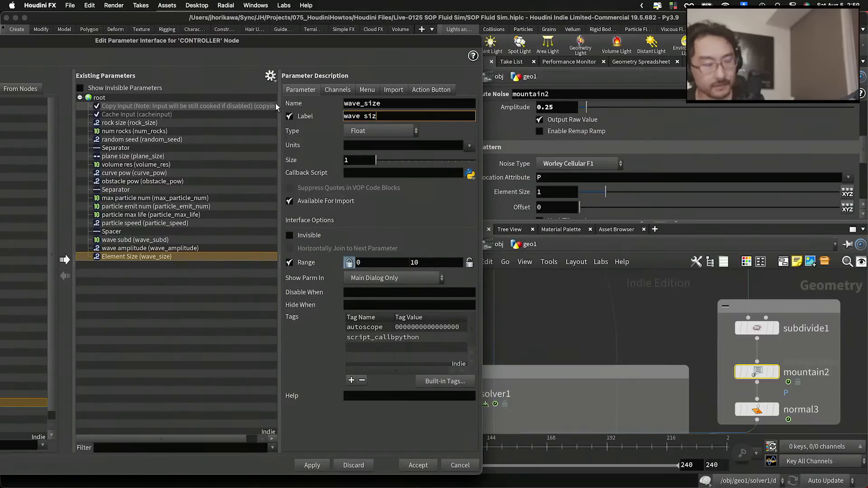
pyautogui.write('e')
pyautogui.press('Return')
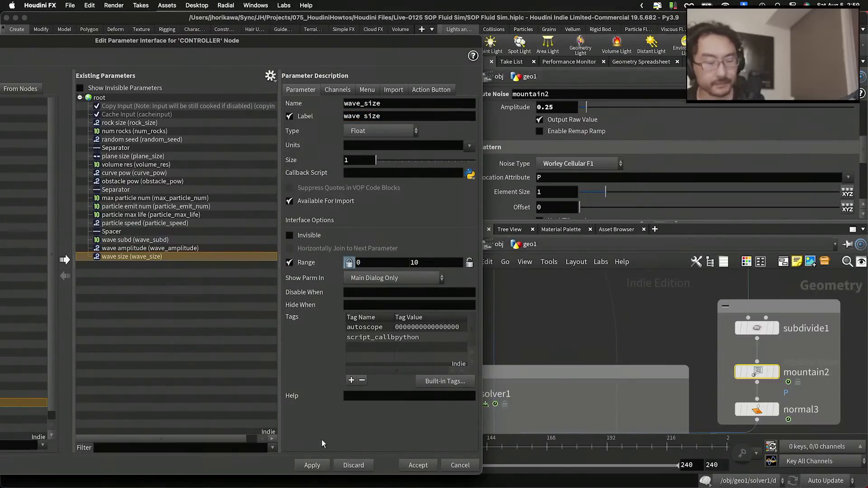
pyautogui.click(315, 468)
pyautogui.click(417, 466)
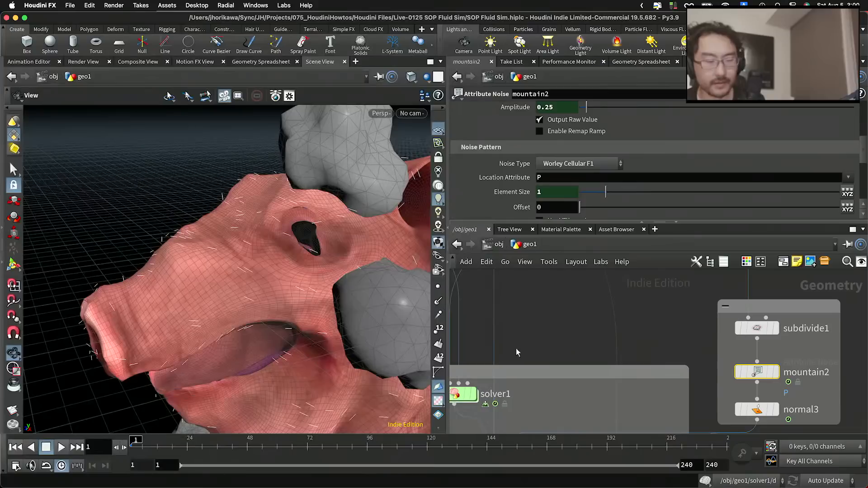
# Display the volume1 node from the vector field group in the viewport and examine its box around the geometry.
pyautogui.scroll(-5, 593, 296)
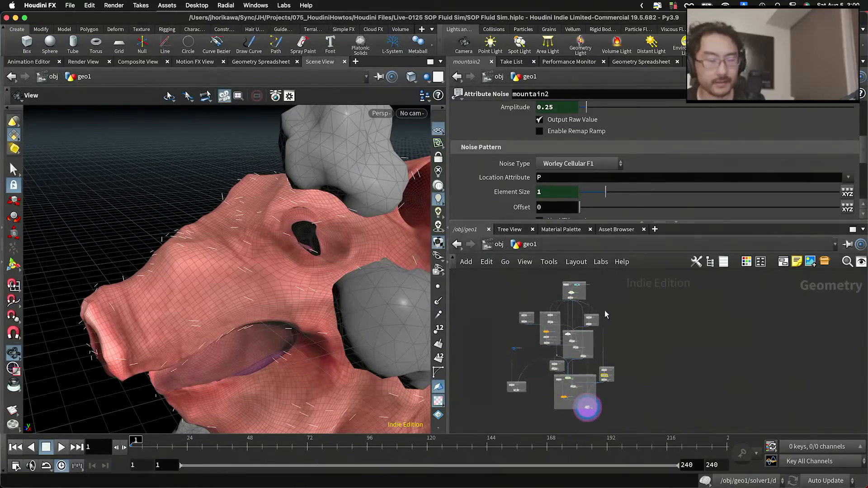
pyautogui.scroll(8, 568, 398)
pyautogui.scroll(-3, 646, 364)
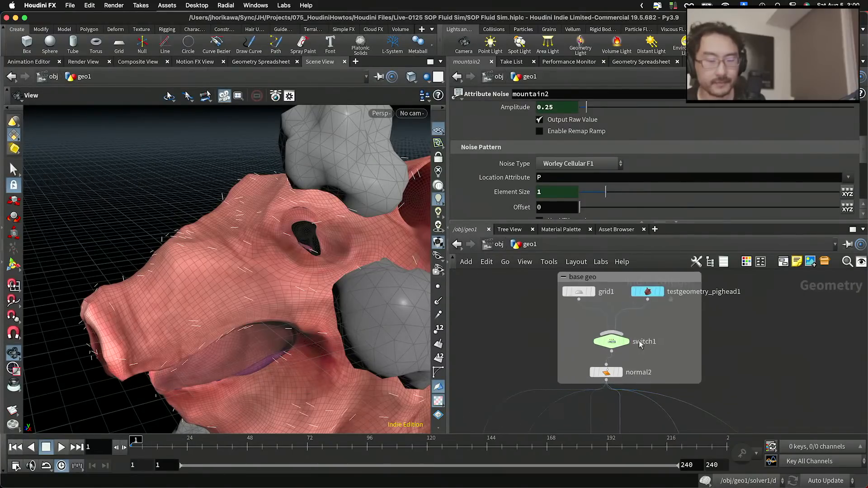
pyautogui.moveTo(345, 242); pyautogui.dragTo(303, 278)
pyautogui.scroll(-3, 577, 316)
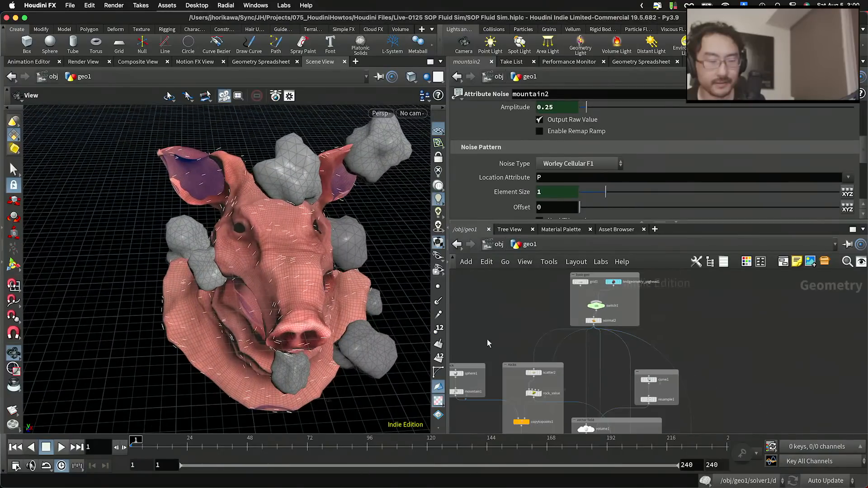
pyautogui.moveTo(390, 287)
pyautogui.mouseDown()
pyautogui.moveTo(317, 290)
pyautogui.moveTo(398, 296)
pyautogui.mouseUp()
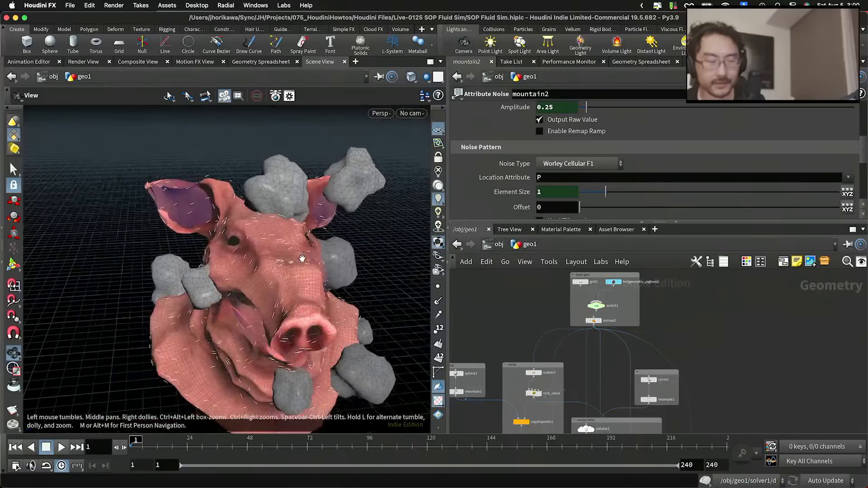
pyautogui.scroll(2, 576, 308)
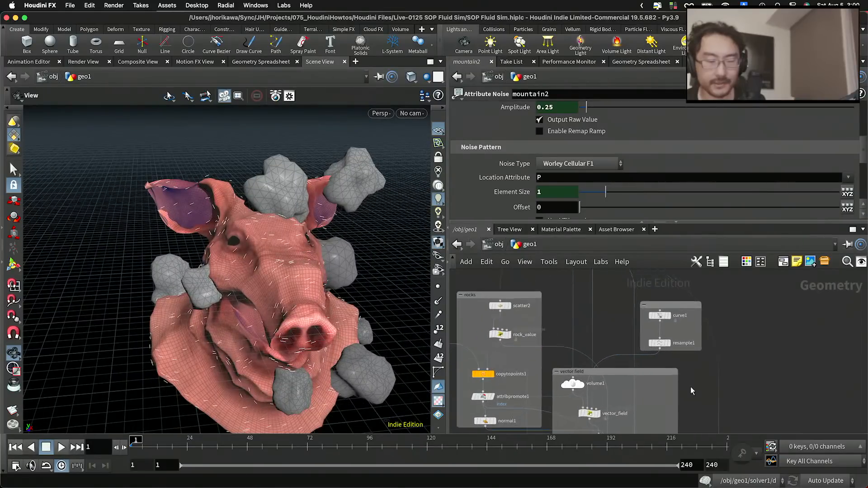
pyautogui.scroll(4, 691, 386)
pyautogui.scroll(1, 567, 317)
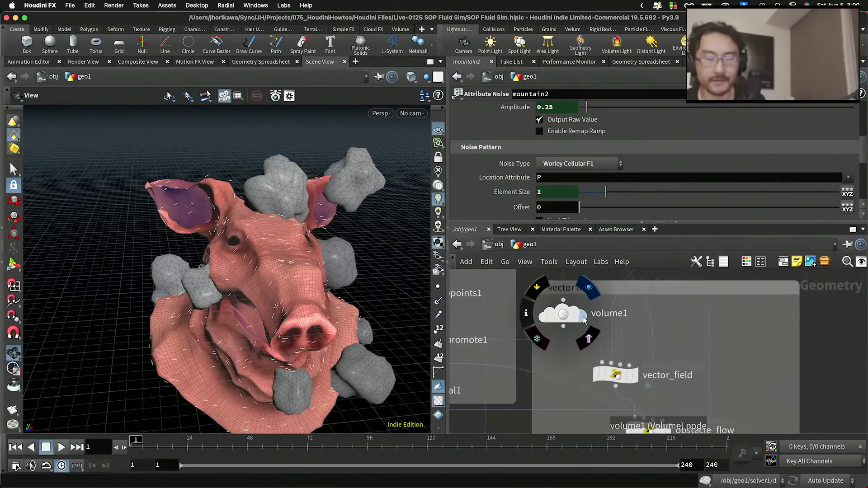
pyautogui.click(574, 316)
pyautogui.moveTo(407, 304)
pyautogui.mouseDown()
pyautogui.moveTo(310, 257)
pyautogui.moveTo(415, 291)
pyautogui.mouseUp()
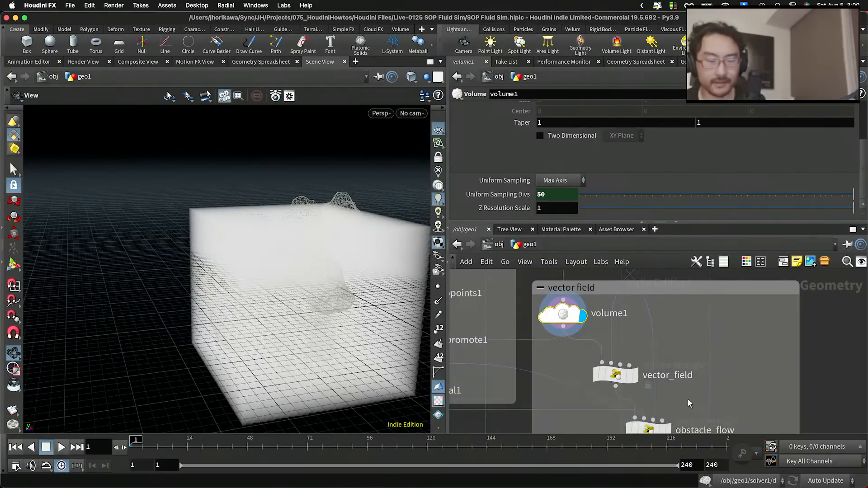
# Display the volumetrail1 node in the Vector field viz box and view its trails from another angle.
pyautogui.scroll(-5, 600, 337)
pyautogui.scroll(-2, 600, 337)
pyautogui.scroll(4, 606, 348)
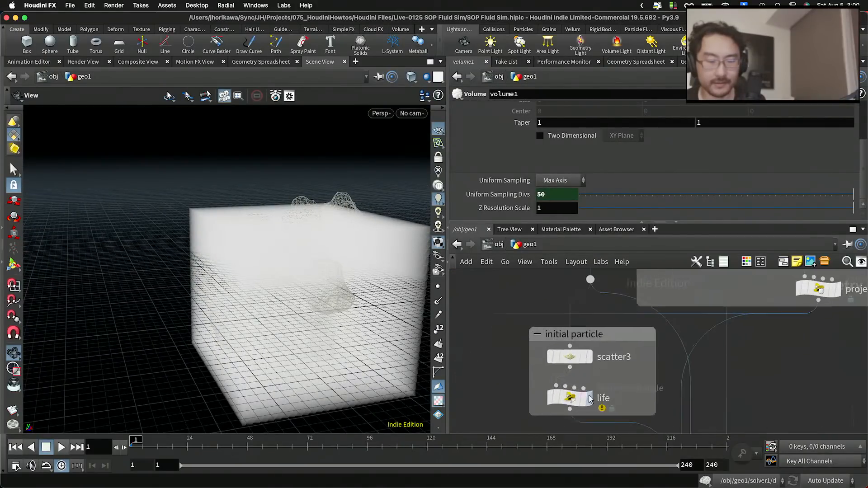
pyautogui.scroll(-5, 610, 358)
pyautogui.scroll(2, 619, 369)
pyautogui.moveTo(615, 367); pyautogui.dragTo(646, 329, button='middle')
pyautogui.moveTo(555, 420); pyautogui.dragTo(601, 337, button='middle')
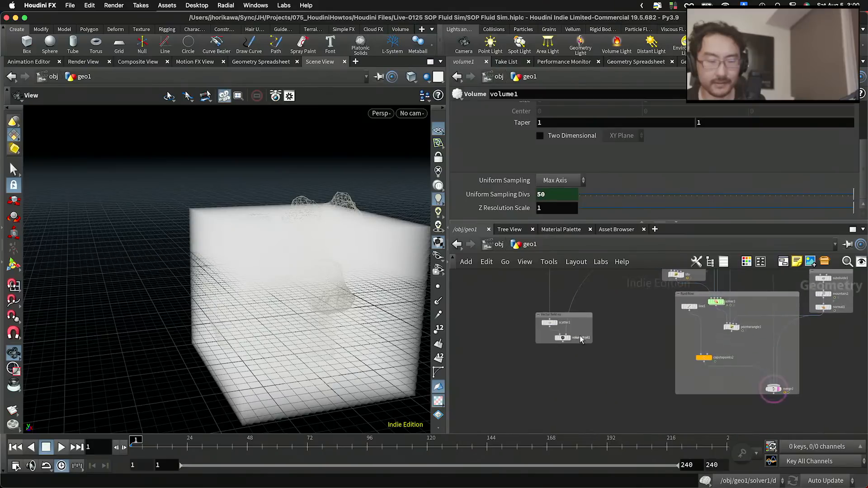
pyautogui.scroll(2, 601, 336)
pyautogui.moveTo(576, 321); pyautogui.dragTo(617, 303)
pyautogui.scroll(3, 617, 303)
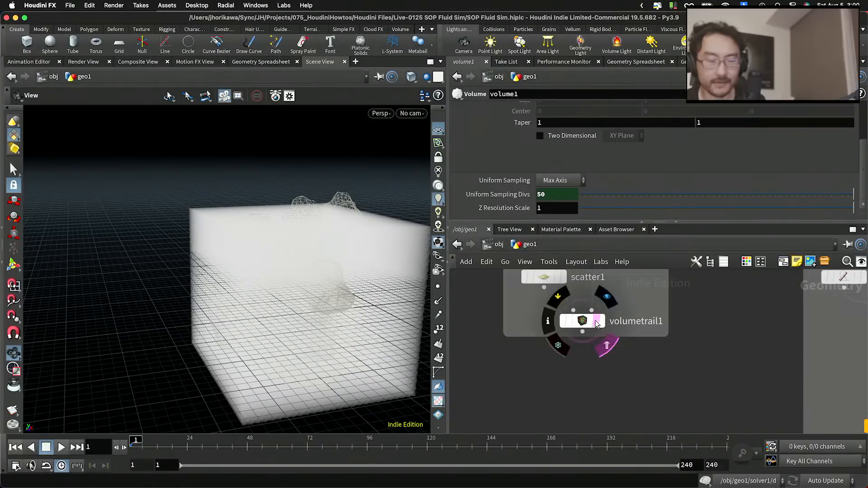
pyautogui.click(596, 322)
pyautogui.moveTo(355, 277); pyautogui.dragTo(277, 265)
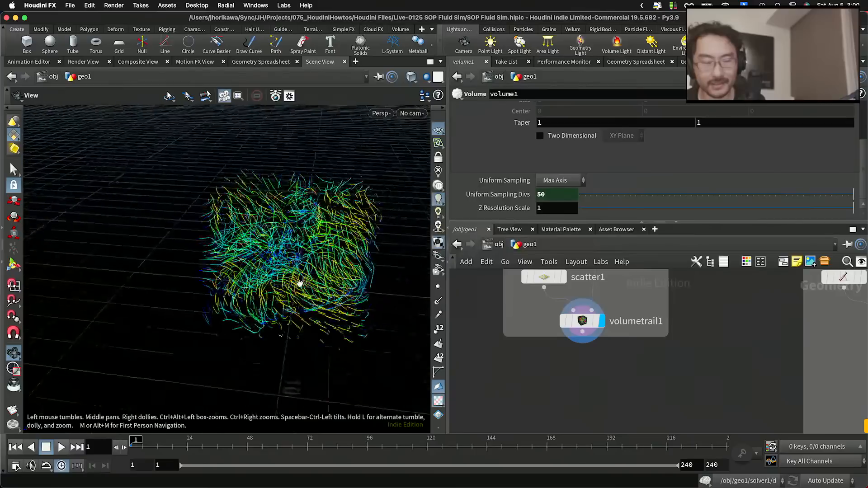
# Overlay the rock geometry from the normal1 node on the vector trails and examine the flow around the rocks.
pyautogui.scroll(-5, 593, 372)
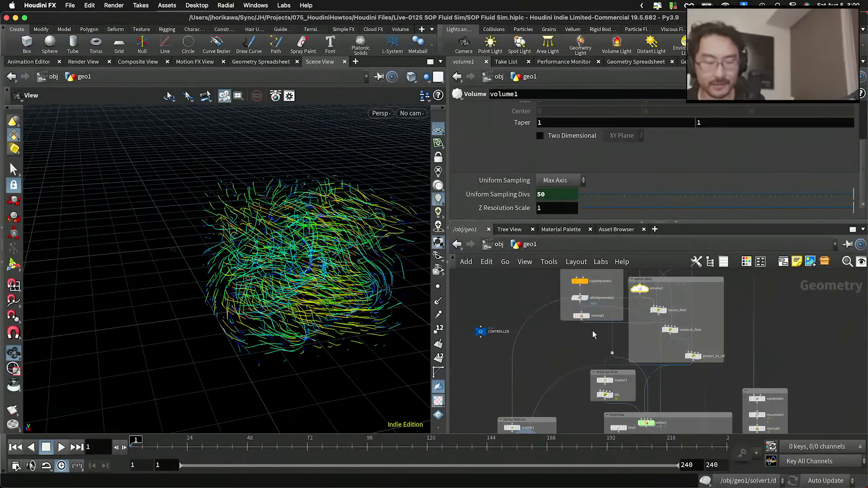
pyautogui.scroll(3, 588, 326)
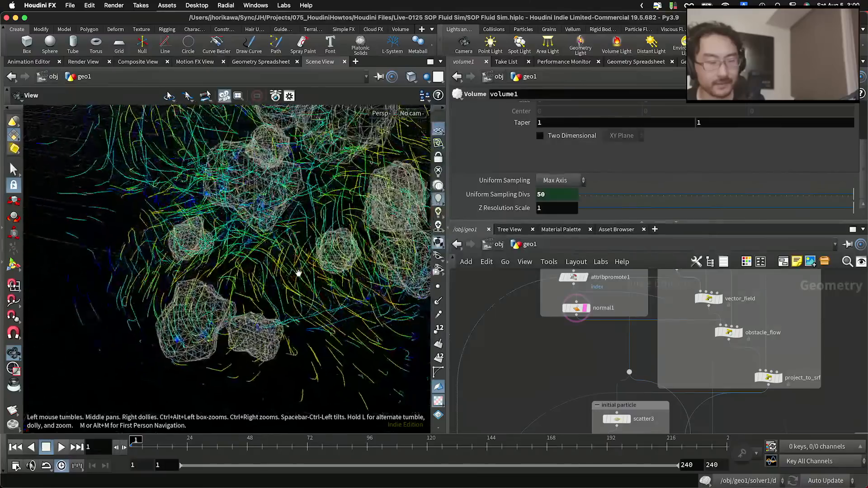
pyautogui.scroll(5, 633, 357)
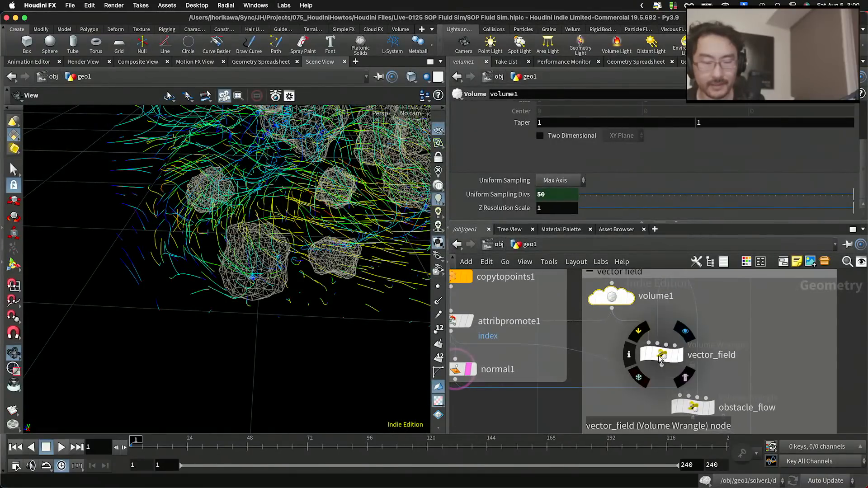
# Select the vector_field volume wrangle and display its output volume.
pyautogui.moveTo(683, 373)
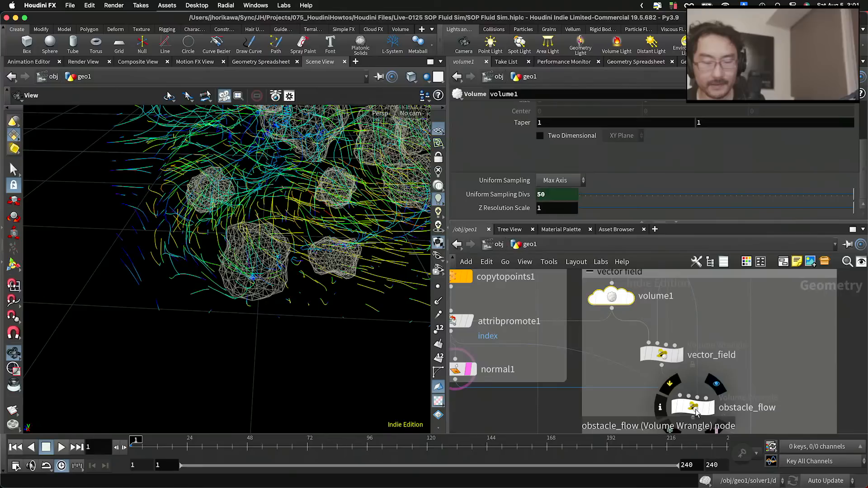
pyautogui.click(682, 356)
pyautogui.click(676, 355)
pyautogui.click(663, 355)
pyautogui.moveTo(296, 291); pyautogui.dragTo(315, 304)
pyautogui.scroll(-5, 334, 316)
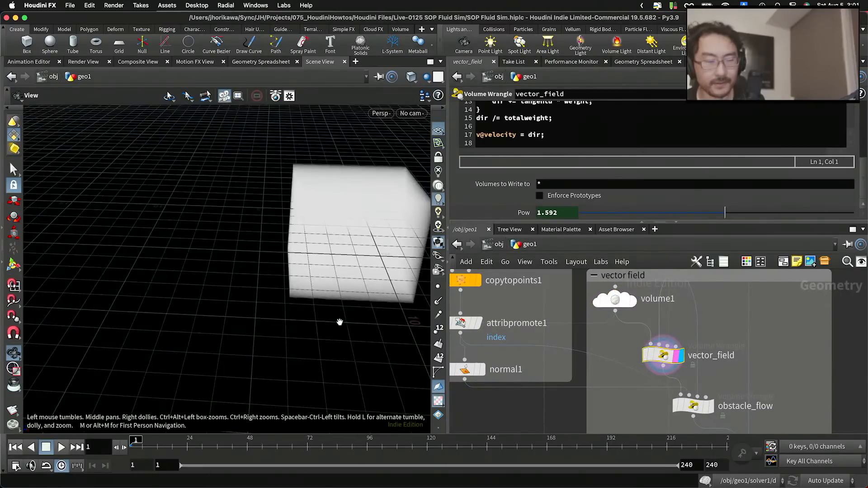
# Display the guide curves from the resample1 node above the vector field box.
pyautogui.scroll(-5, 647, 355)
pyautogui.scroll(6, 713, 272)
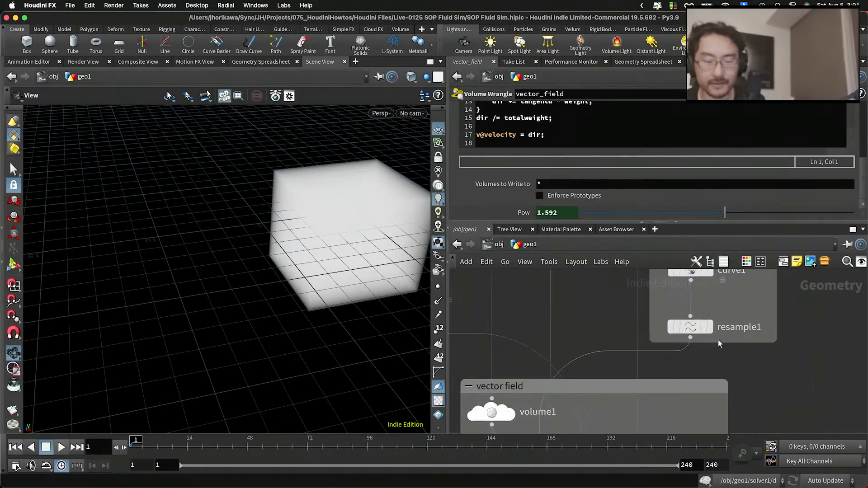
pyautogui.click(710, 325)
# Display the volumetrail1 trails together with the resample1 guide curves.
pyautogui.scroll(-4, 699, 327)
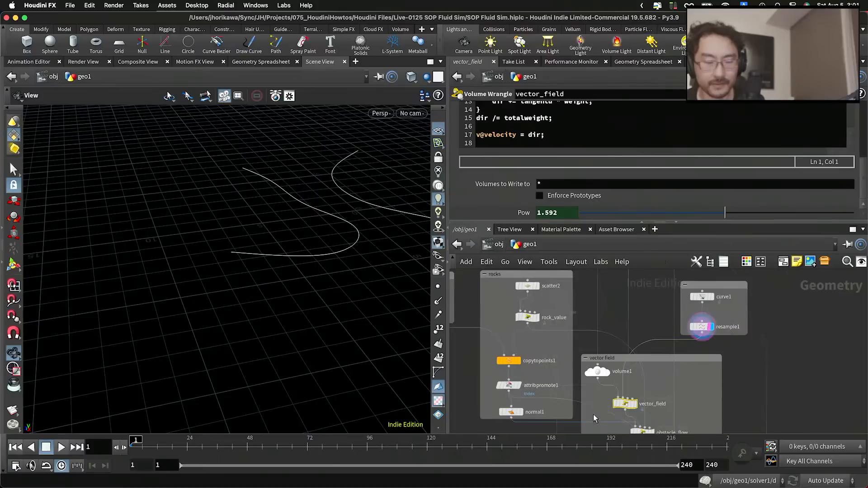
pyautogui.moveTo(593, 414); pyautogui.dragTo(647, 294, button='middle')
pyautogui.scroll(-2, 633, 329)
pyautogui.moveTo(569, 413); pyautogui.dragTo(651, 296, button='middle')
pyautogui.scroll(3, 595, 343)
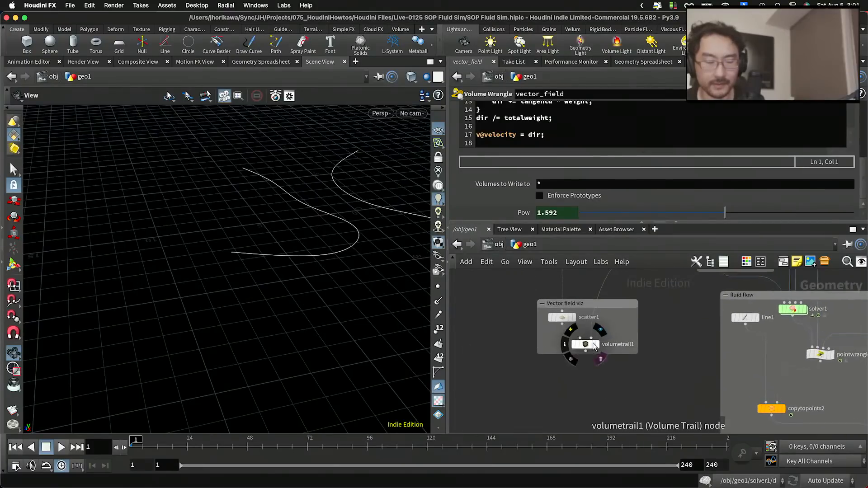
pyautogui.click(594, 346)
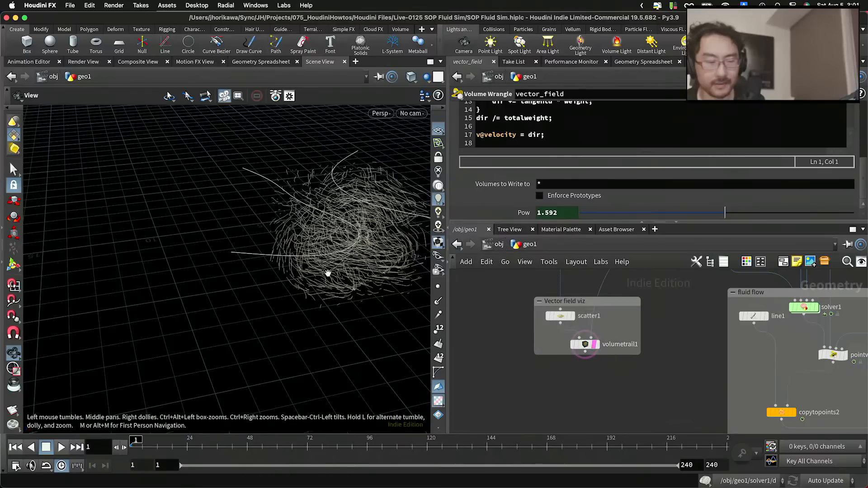
pyautogui.click(597, 346)
# Examine from several angles how the vector trails relate to the resample1 guide curves.
pyautogui.scroll(-5, 611, 360)
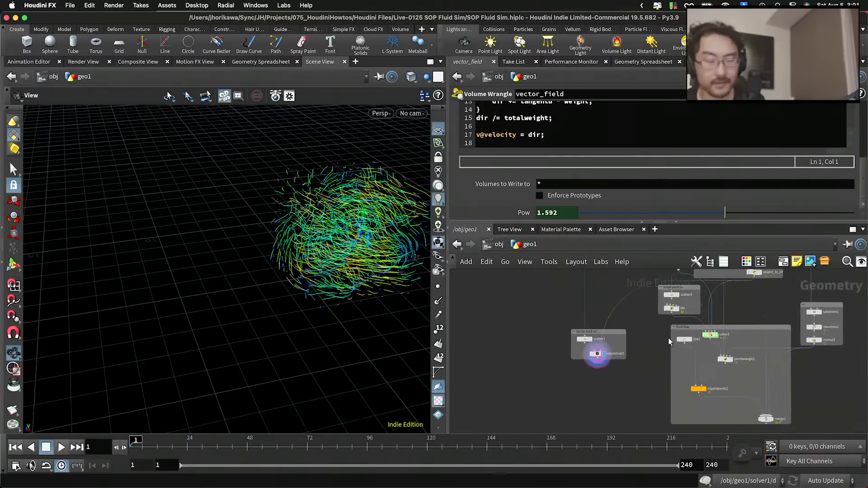
pyautogui.moveTo(711, 310); pyautogui.dragTo(630, 423, button='middle')
pyautogui.scroll(2, 693, 300)
pyautogui.scroll(2, 682, 324)
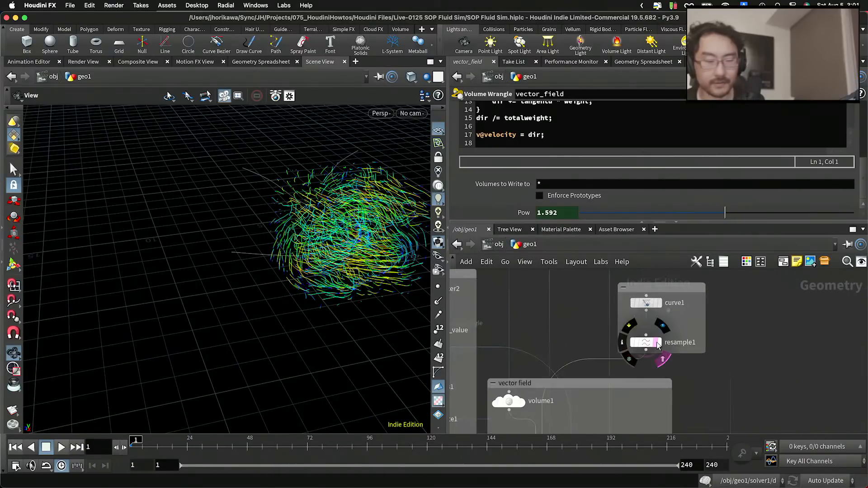
pyautogui.scroll(5, 385, 262)
pyautogui.moveTo(398, 235); pyautogui.dragTo(425, 289)
pyautogui.scroll(-5, 520, 357)
# Move the obstacle_flow node slightly, bypass it, and inspect the trails without its effect.
pyautogui.scroll(6, 555, 366)
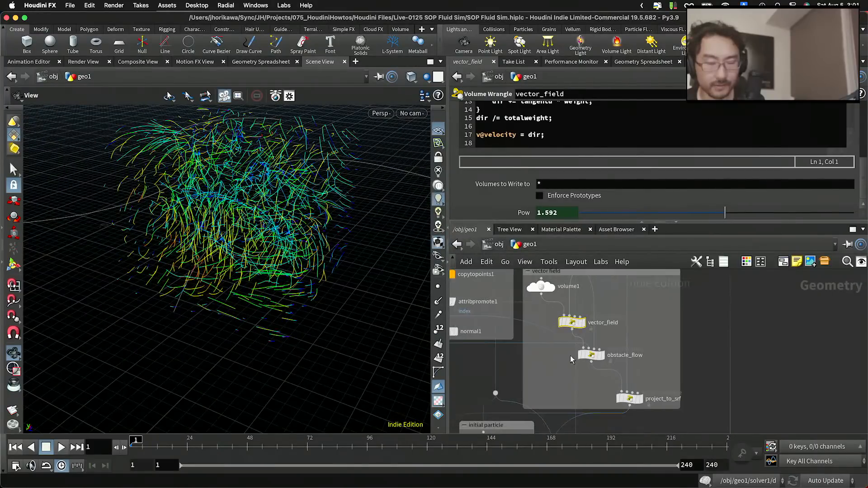
pyautogui.moveTo(583, 333)
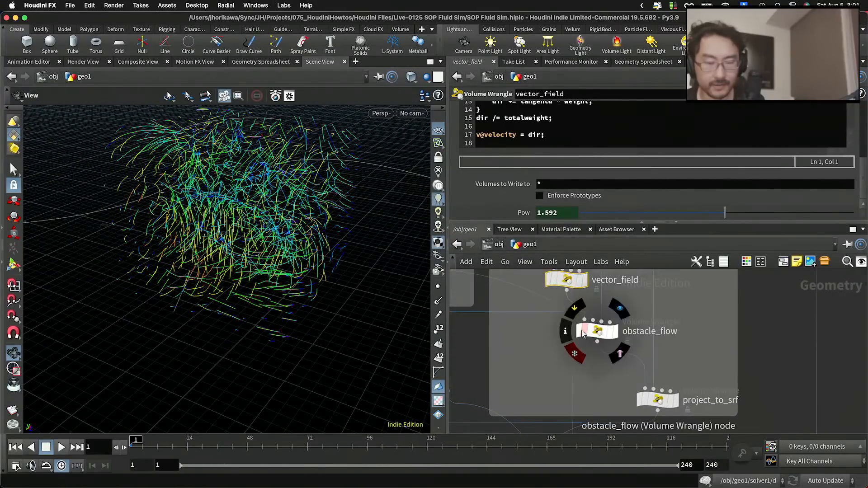
pyautogui.moveTo(596, 331); pyautogui.dragTo(623, 323)
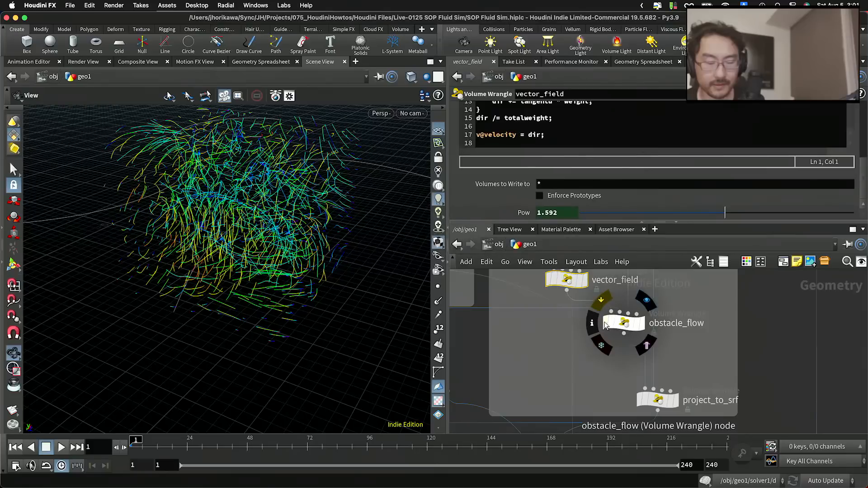
pyautogui.click(606, 323)
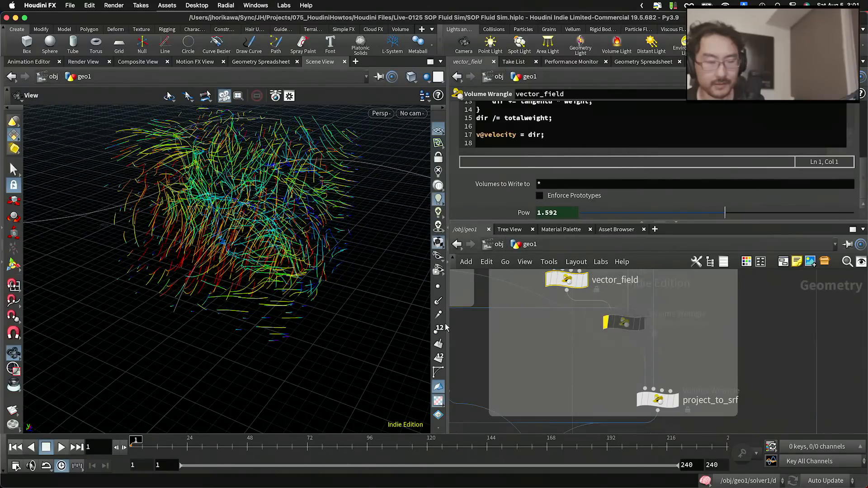
pyautogui.moveTo(305, 263); pyautogui.dragTo(354, 277)
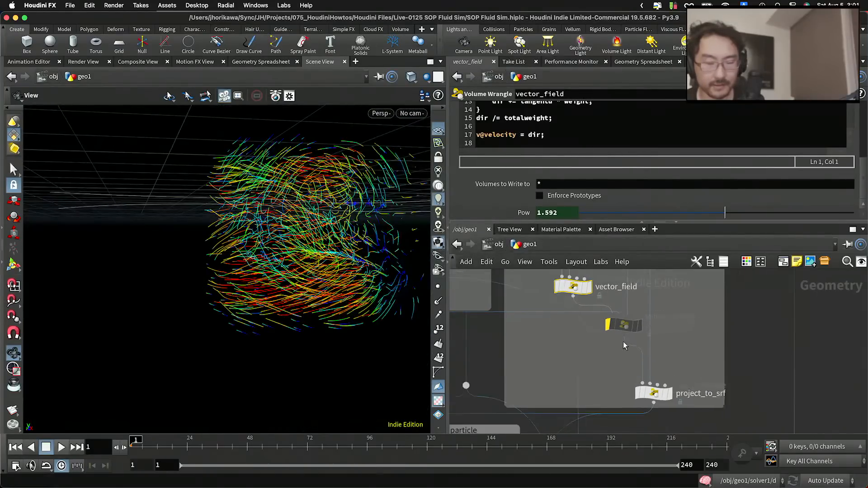
# Reposition the project_to_srf node and bypass it, leaving only the guide-curve vector field driving the trails.
pyautogui.moveTo(637, 385)
pyautogui.moveTo(636, 385); pyautogui.dragTo(674, 359)
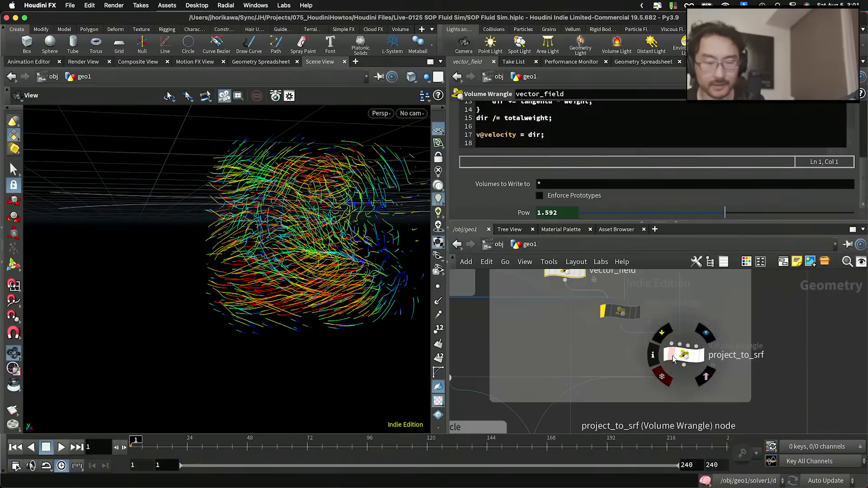
pyautogui.click(668, 357)
pyautogui.moveTo(398, 283); pyautogui.dragTo(266, 288)
pyautogui.moveTo(296, 250); pyautogui.dragTo(299, 201)
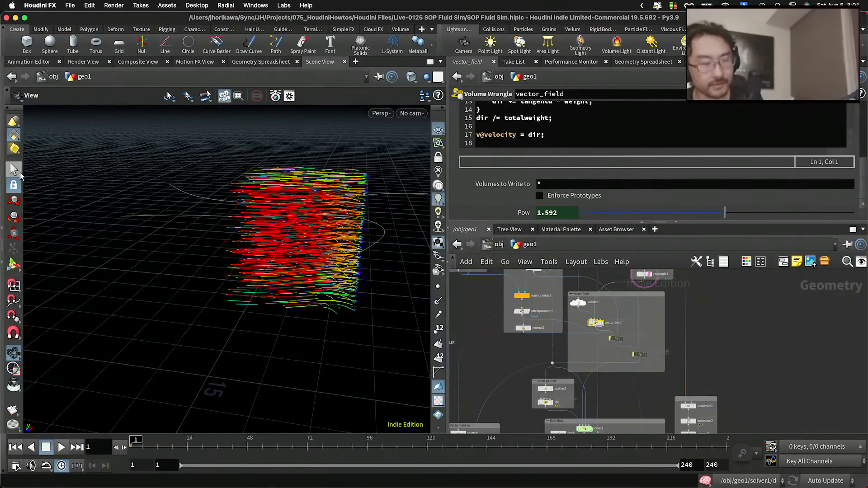
# Activate the Select tool and select the curve1 node feeding resample1.
pyautogui.click(20, 174)
pyautogui.scroll(-4, 692, 333)
pyautogui.moveTo(651, 278); pyautogui.dragTo(650, 341, button='middle')
pyautogui.scroll(6, 651, 341)
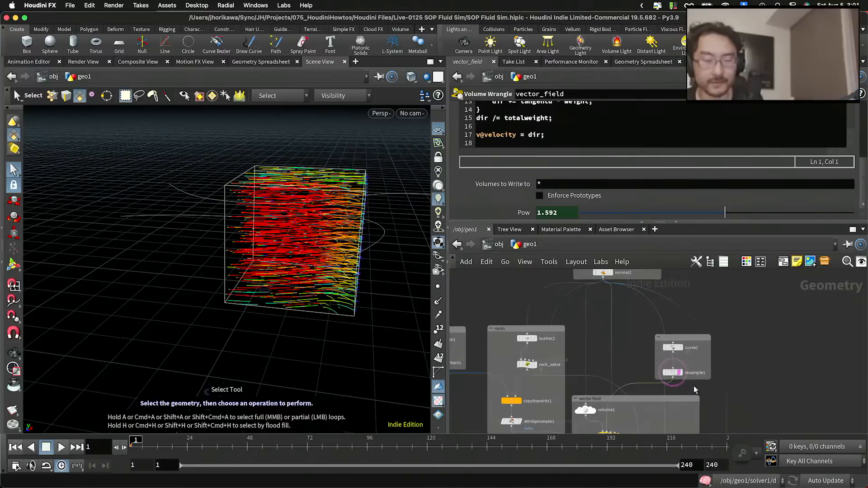
pyautogui.scroll(3, 695, 389)
pyautogui.click(679, 372)
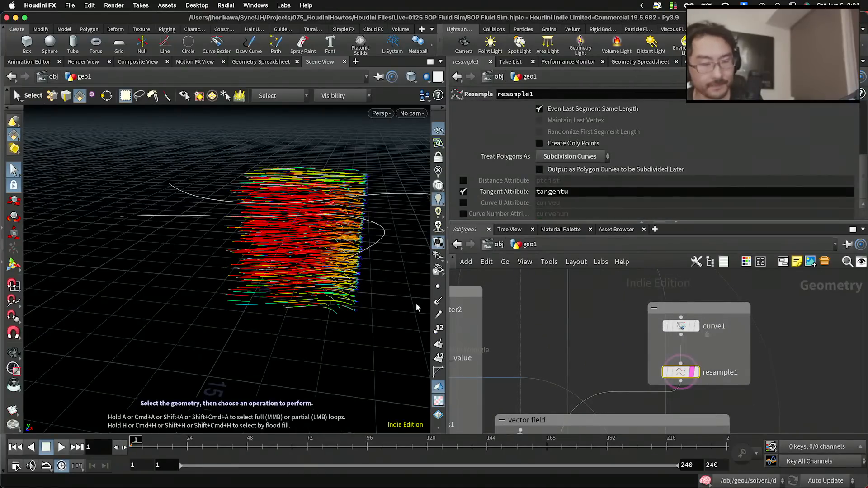
pyautogui.click(680, 326)
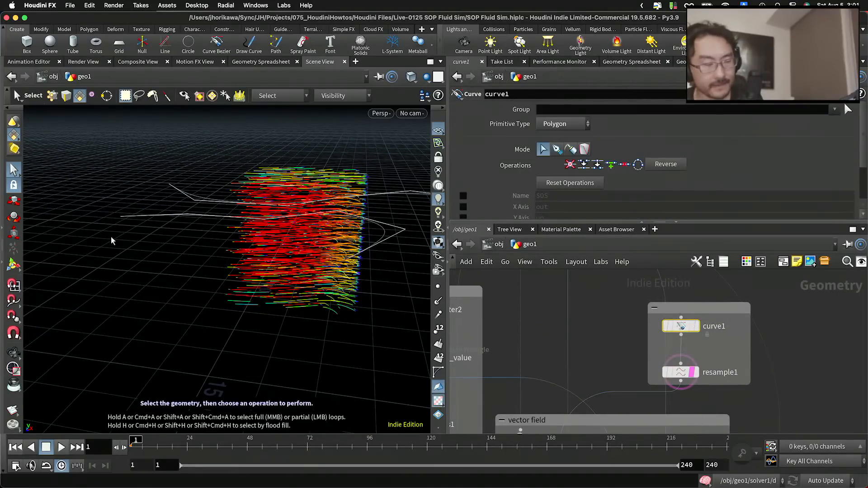
# Enter point editing of curve1 in the viewport and try pulling a middle guide-curve point downward, undoing the move.
pyautogui.press('Return')
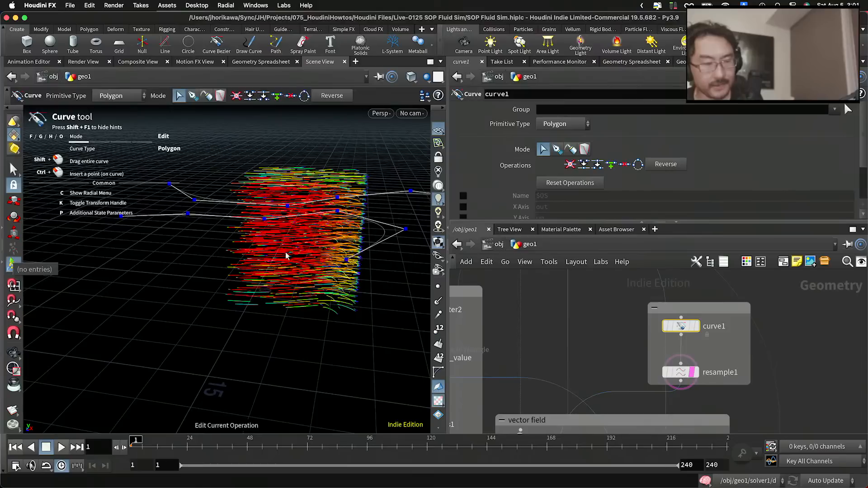
pyautogui.keyDown('alt'); pyautogui.moveTo(287, 264); pyautogui.dragTo(299, 246); pyautogui.keyUp('alt')
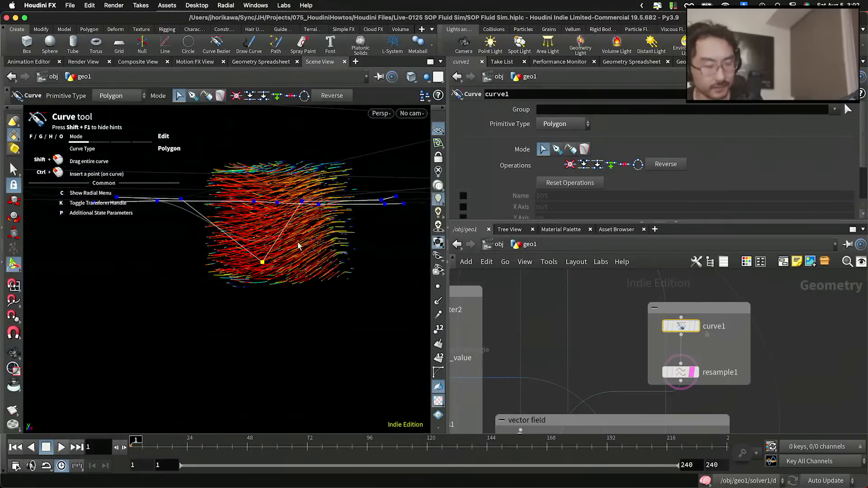
pyautogui.press('super+z')
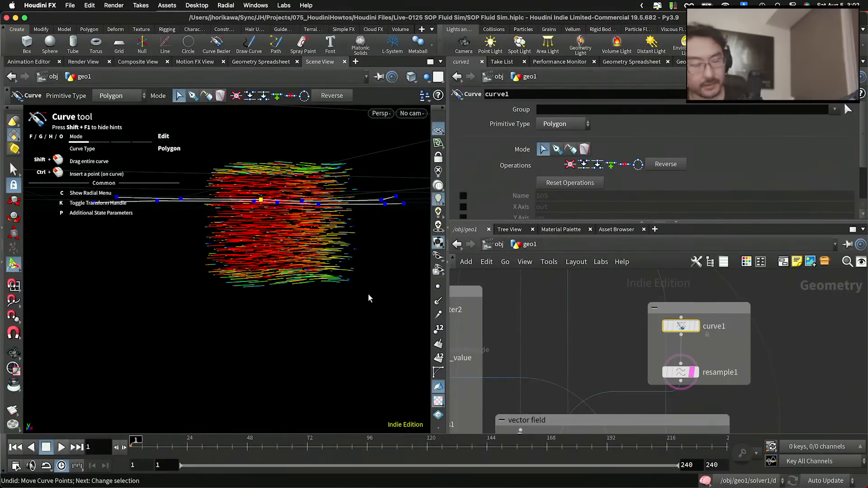
# Re-enable the bypassed obstacle_flow node and inspect the deflected trails from above.
pyautogui.scroll(-3, 647, 321)
pyautogui.moveTo(703, 379); pyautogui.dragTo(710, 300, button='middle')
pyautogui.scroll(5, 646, 389)
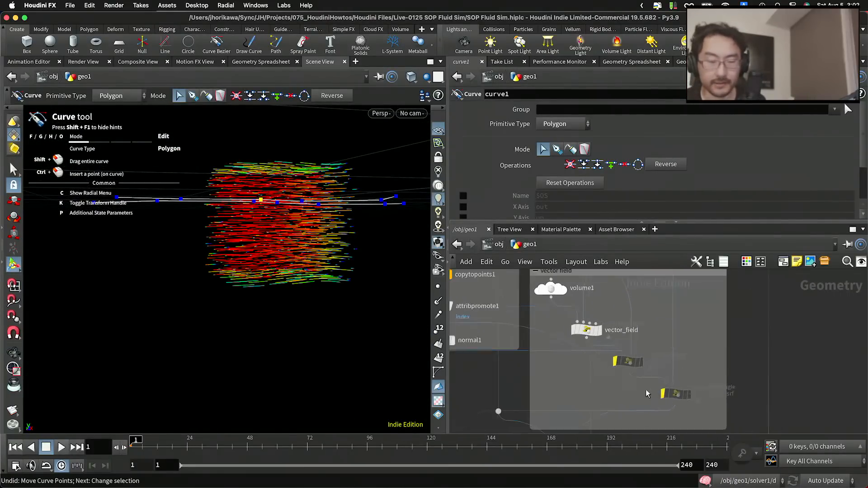
pyautogui.click(620, 355)
pyautogui.press('space')
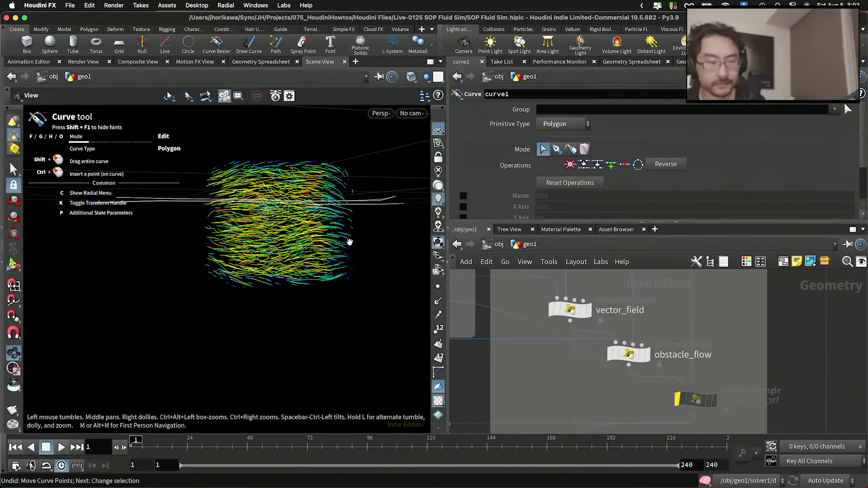
pyautogui.moveTo(349, 242); pyautogui.dragTo(380, 292)
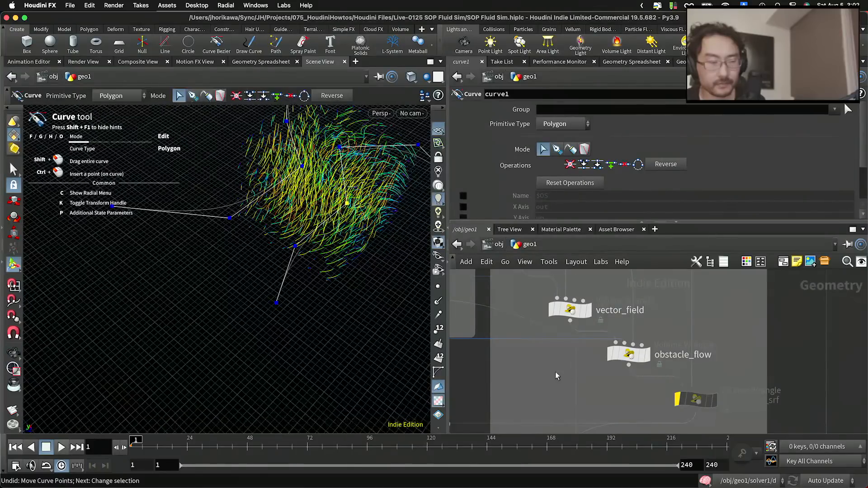
# Overlay the rock geometry from the normal1 node on the trails and view the flow around the rocks up close.
pyautogui.scroll(-6, 626, 334)
pyautogui.moveTo(593, 345); pyautogui.dragTo(661, 348, button='middle')
pyautogui.scroll(4, 615, 333)
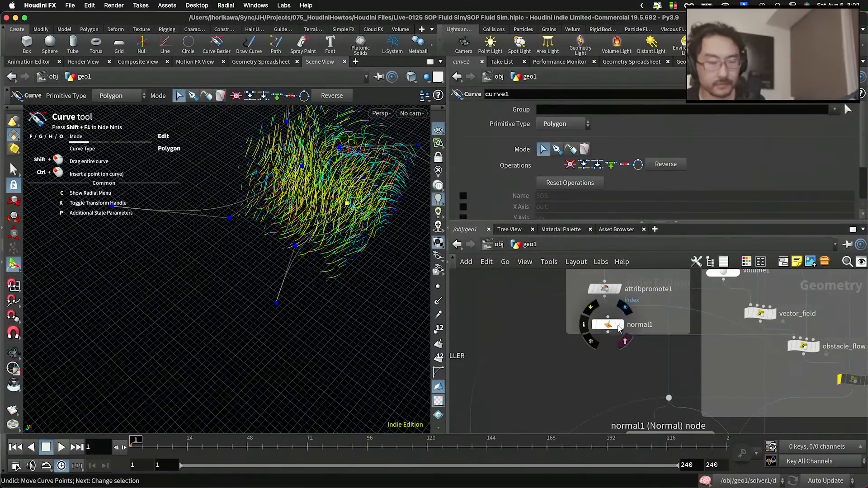
pyautogui.click(617, 327)
pyautogui.rightClick(280, 212)
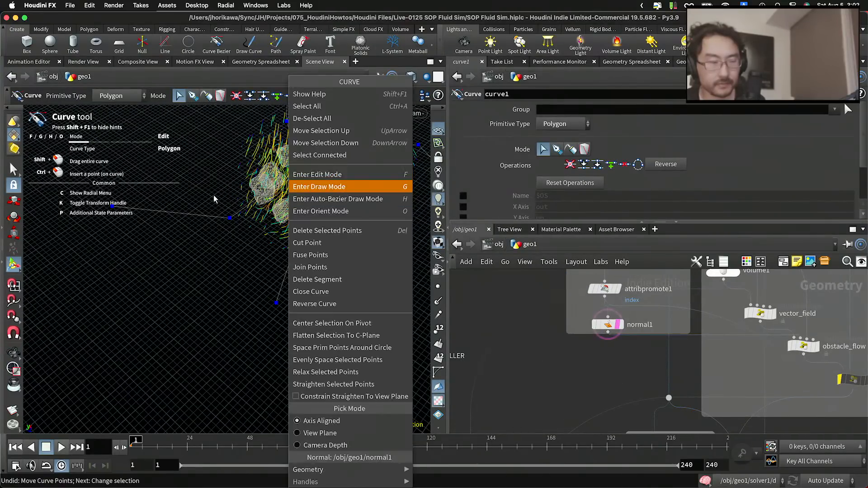
pyautogui.moveTo(214, 199); pyautogui.dragTo(325, 312)
# Set scatter1's Force Total Count to 10000 in the Vector field viz group to make the volume trails denser.
pyautogui.scroll(-5, 571, 357)
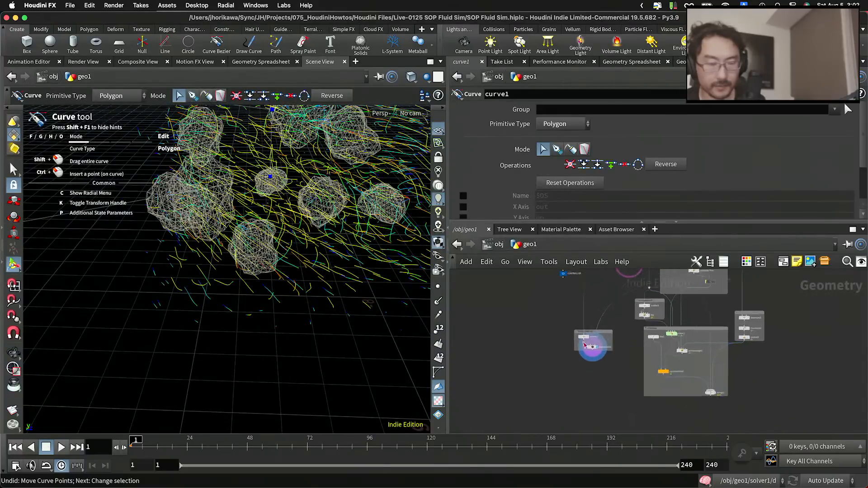
pyautogui.scroll(5, 584, 345)
pyautogui.click(592, 324)
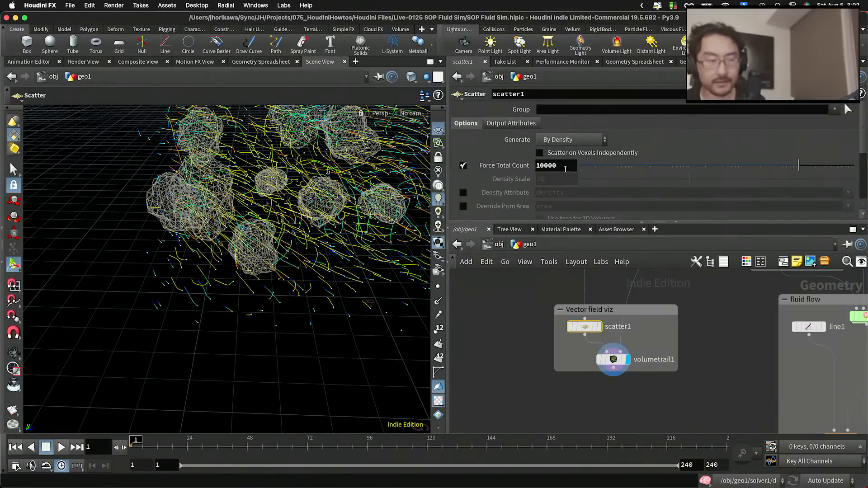
pyautogui.keyDown('alt'); pyautogui.moveTo(181, 289); pyautogui.dragTo(190, 271); pyautogui.keyUp('alt')
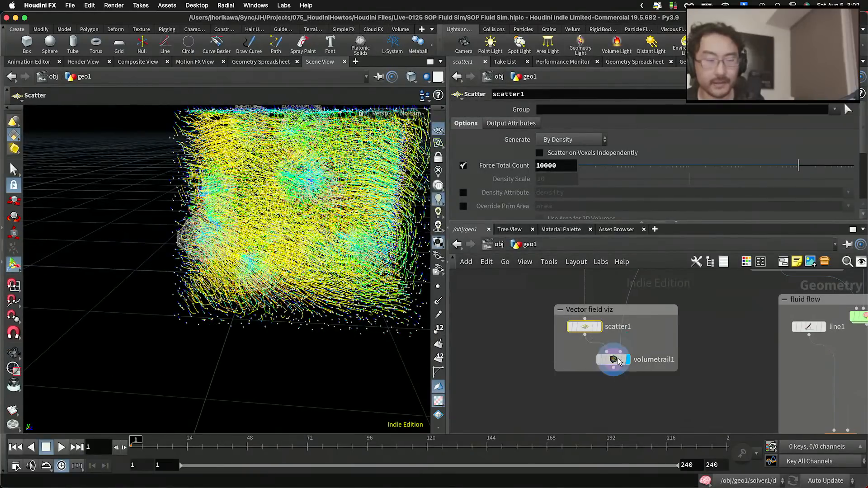
# Set volumetrail1's Trail Length to about 0.479 and view the trails together with the rocks from the side.
pyautogui.click(618, 359)
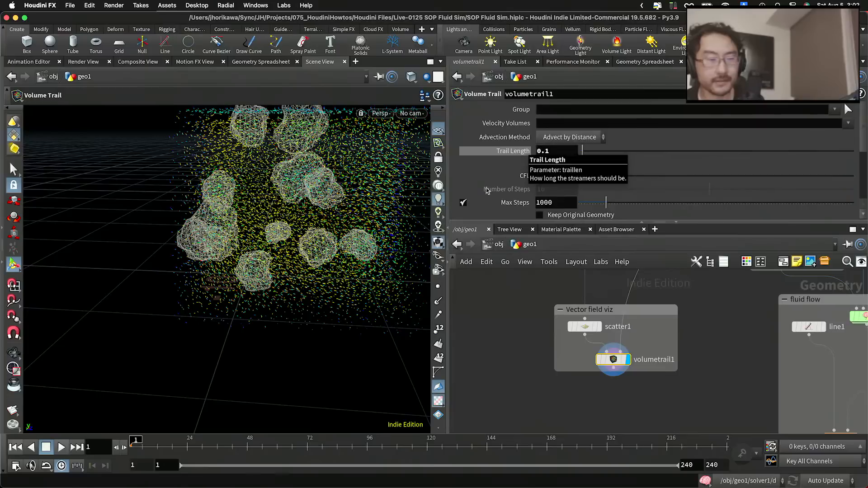
pyautogui.moveTo(587, 153); pyautogui.dragTo(593, 153)
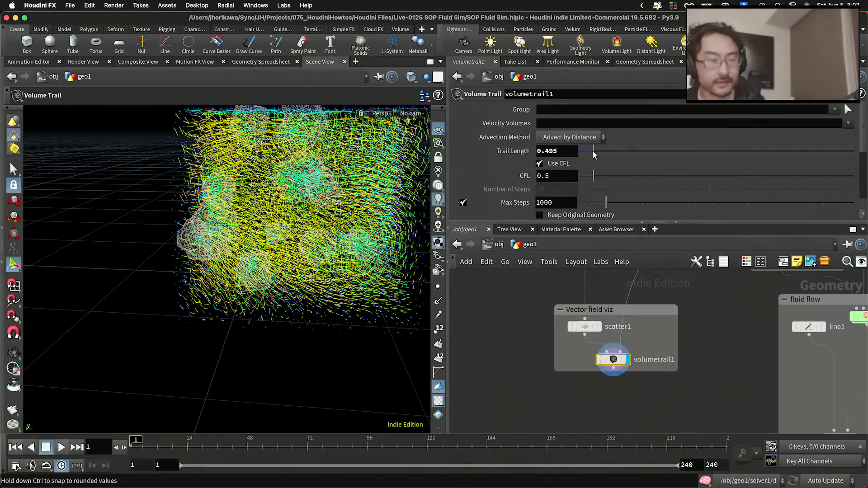
pyautogui.keyDown('alt'); pyautogui.moveTo(321, 207); pyautogui.dragTo(336, 224, button='right'); pyautogui.keyUp('alt')
pyautogui.keyDown('alt'); pyautogui.moveTo(337, 223); pyautogui.dragTo(317, 235); pyautogui.keyUp('alt')
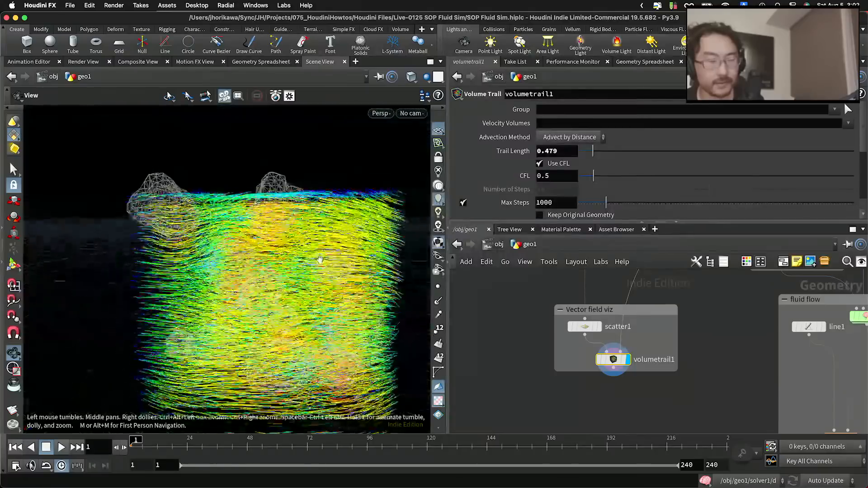
# Try obstacle_flow's Pow at 3, settle it at about 2.124, and view the whole vector field.
pyautogui.scroll(-4, 743, 319)
pyautogui.scroll(8, 743, 318)
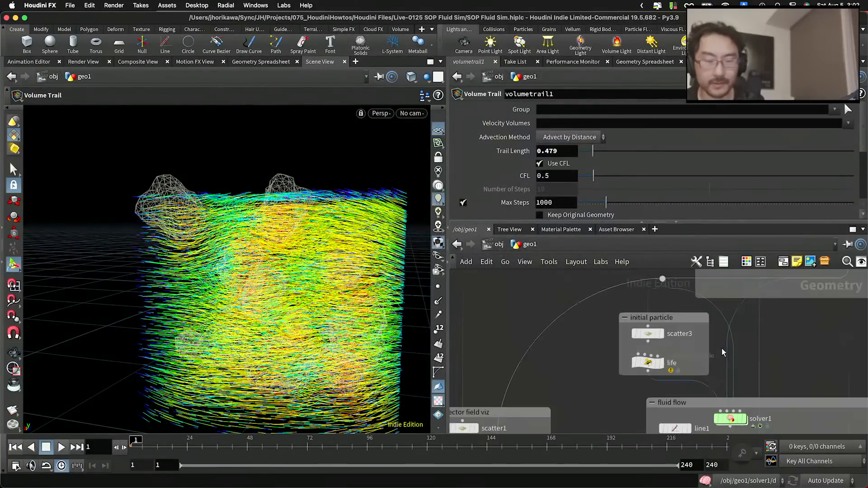
pyautogui.click(720, 326)
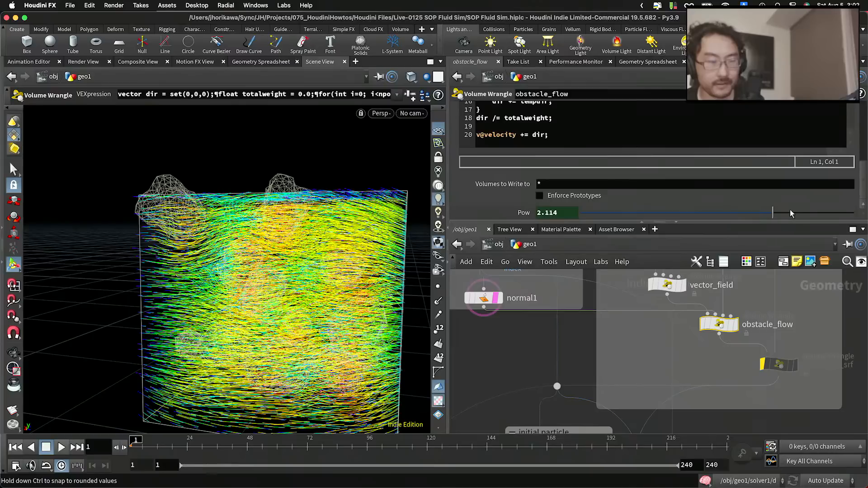
pyautogui.moveTo(842, 213); pyautogui.dragTo(854, 212)
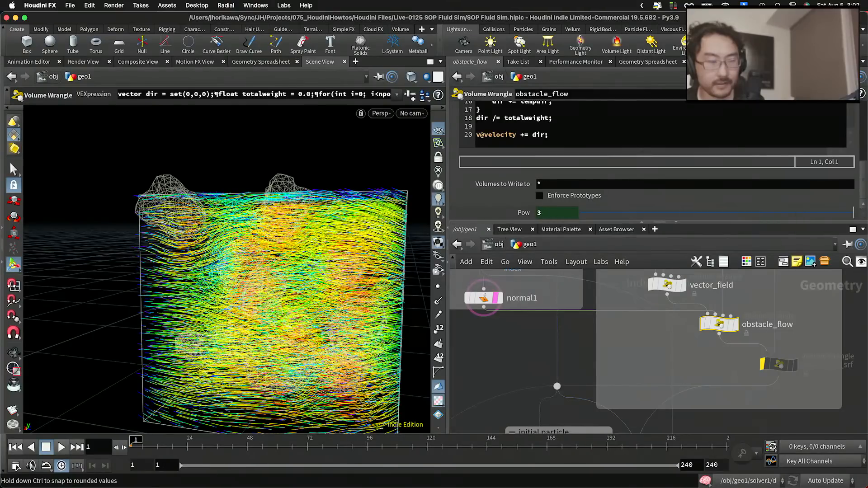
pyautogui.moveTo(737, 209); pyautogui.dragTo(774, 223)
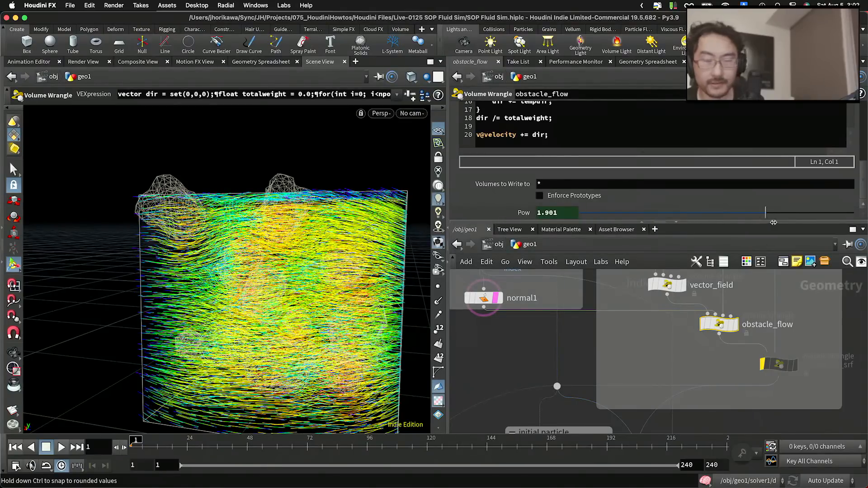
pyautogui.keyDown('alt'); pyautogui.moveTo(368, 258); pyautogui.dragTo(312, 280, button='right'); pyautogui.keyUp('alt')
pyautogui.keyDown('alt'); pyautogui.moveTo(312, 280); pyautogui.dragTo(289, 306); pyautogui.keyUp('alt')
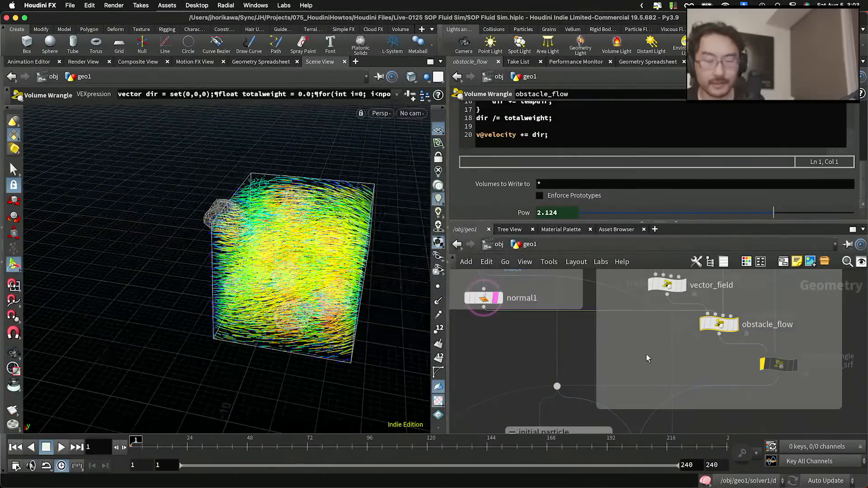
# Re-enable the bypassed project_to_srf node and inspect the surface-projected trails up close.
pyautogui.scroll(3, 773, 377)
pyautogui.click(733, 353)
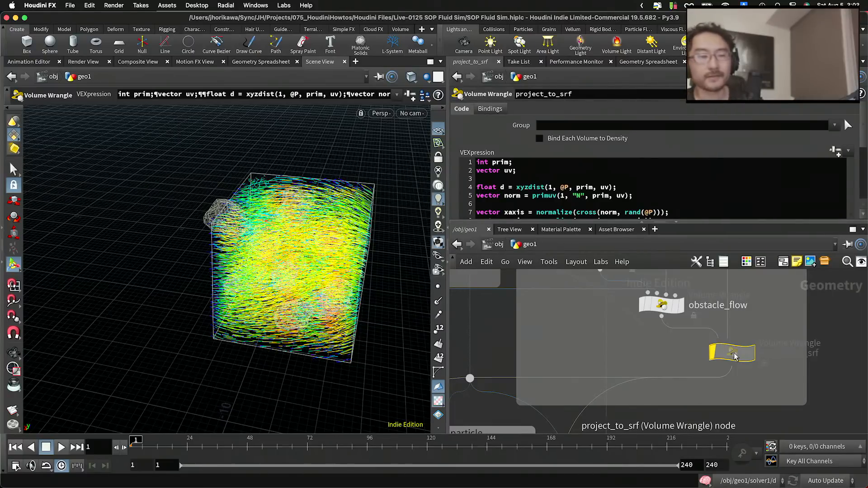
pyautogui.moveTo(724, 357)
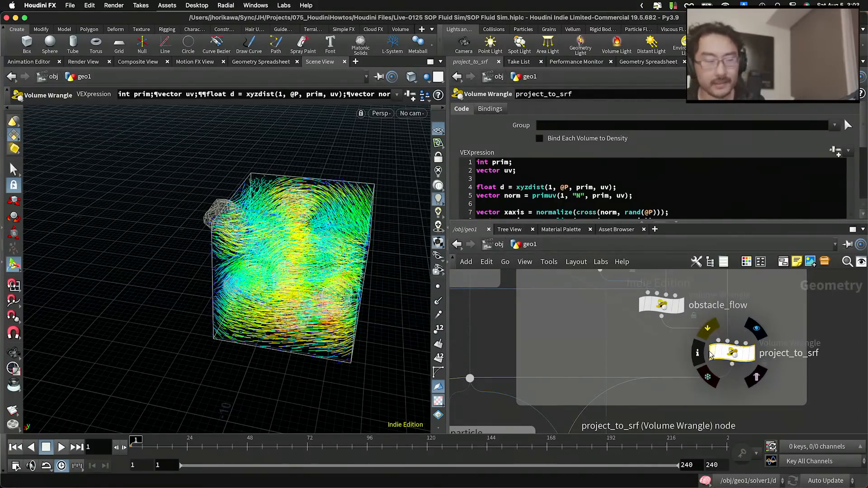
pyautogui.press('Escape')
pyautogui.moveTo(344, 253); pyautogui.dragTo(225, 202)
pyautogui.press('Return')
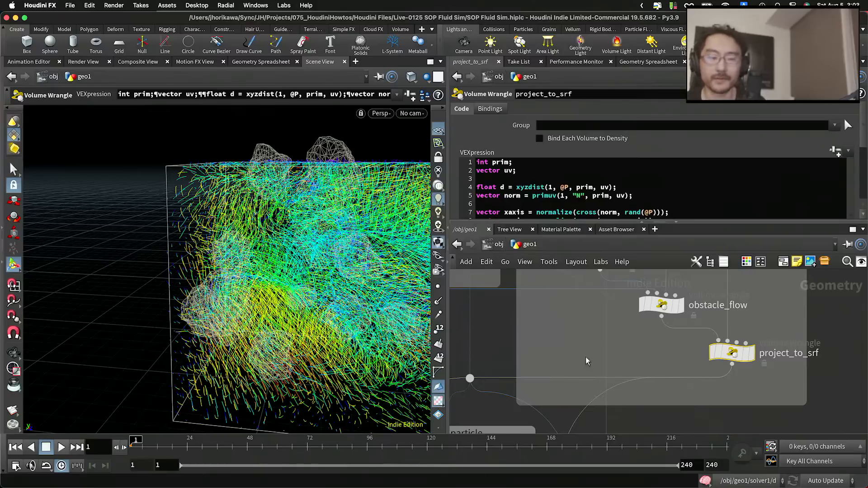
# Display the pig head surface from normal2 and turn off the rock overlay from normal1.
pyautogui.press('h')
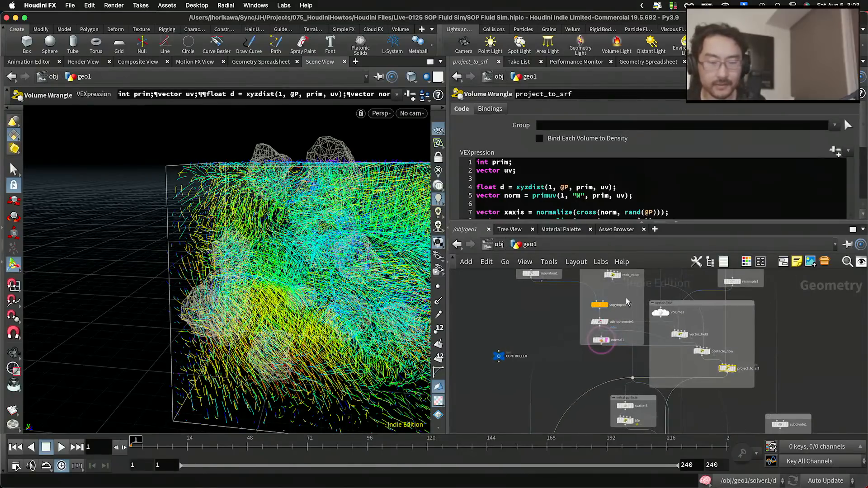
pyautogui.scroll(5, 628, 303)
pyautogui.scroll(-4, 642, 294)
pyautogui.scroll(5, 684, 284)
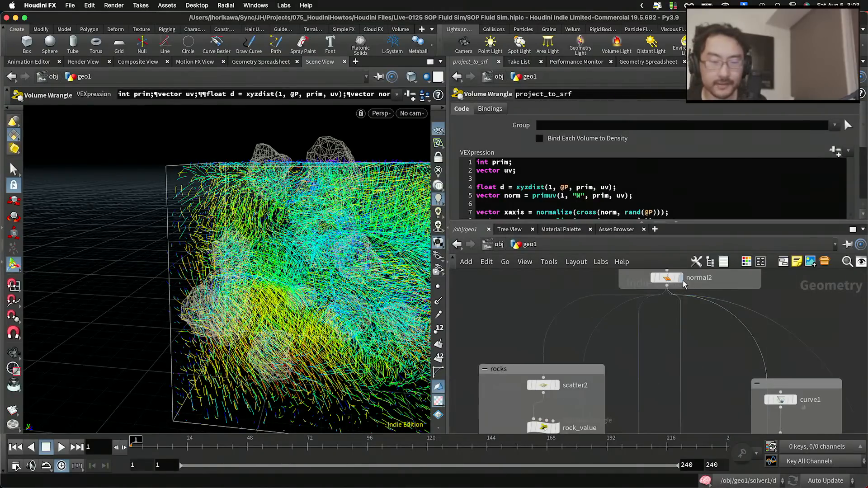
pyautogui.click(680, 277)
pyautogui.scroll(-5, 691, 333)
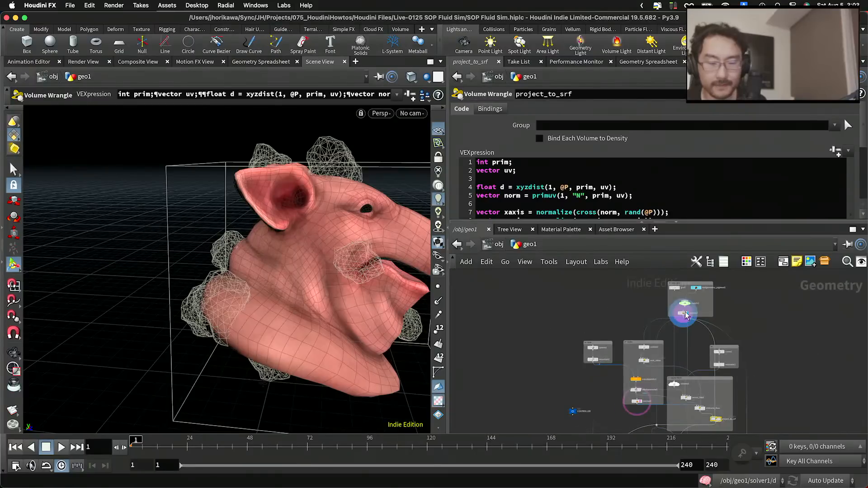
pyautogui.scroll(4, 686, 315)
pyautogui.scroll(-4, 694, 304)
pyautogui.scroll(5, 719, 370)
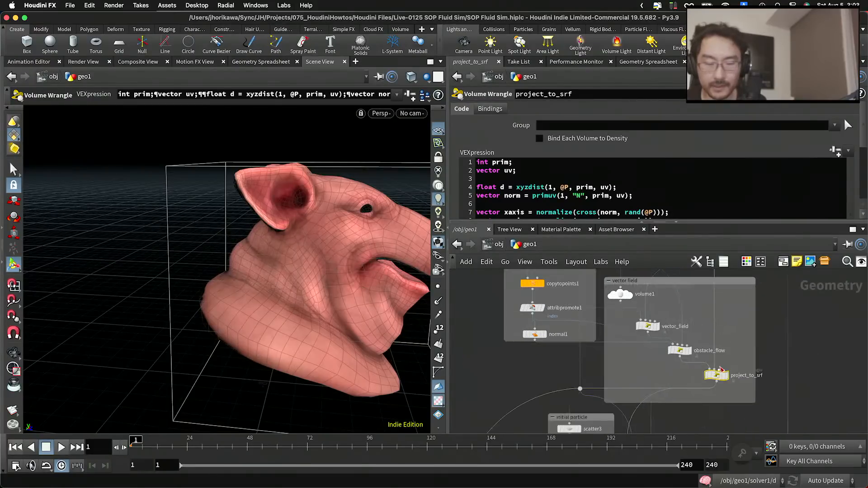
# Display the project_to_srf volume, switch the display back to volumetrail1, and view the projected trails from another angle.
pyautogui.click(727, 377)
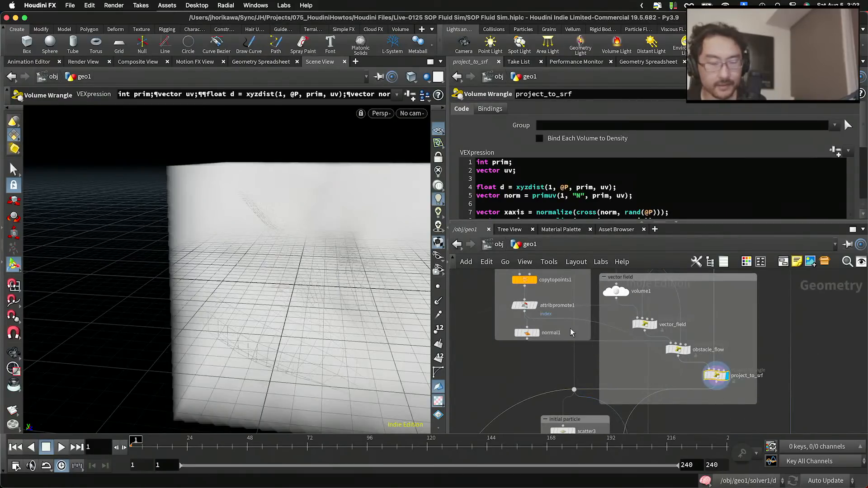
pyautogui.scroll(-5, 736, 357)
pyautogui.scroll(5, 623, 419)
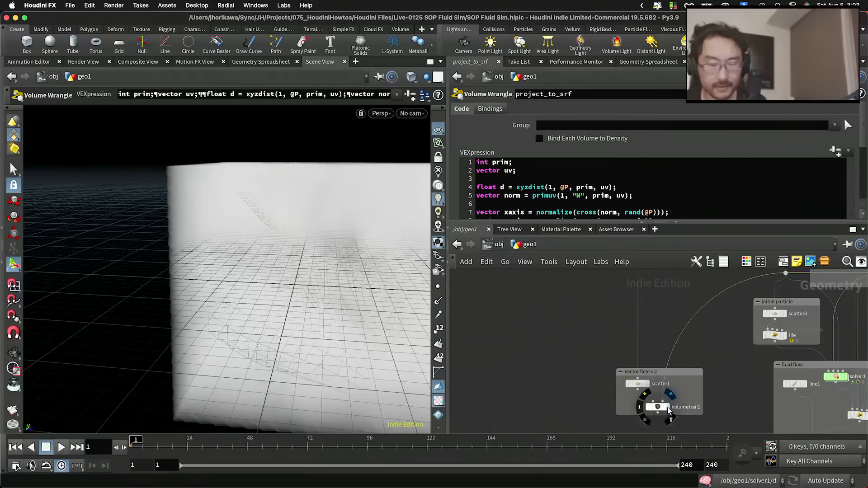
pyautogui.click(668, 408)
pyautogui.press('Escape')
pyautogui.moveTo(370, 295); pyautogui.dragTo(352, 280)
pyautogui.scroll(-8, 642, 311)
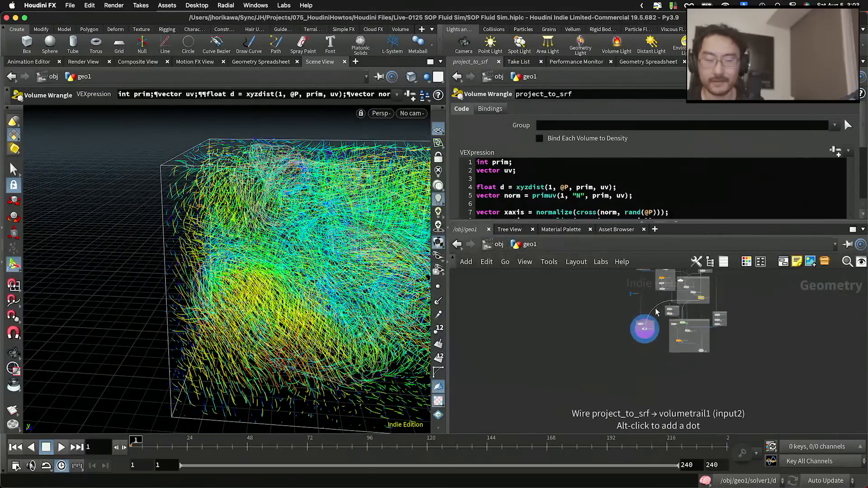
# Display the scattered starting points of scatter3 in the initial particle group without the pig head overlay.
pyautogui.scroll(6, 719, 313)
pyautogui.scroll(4, 703, 349)
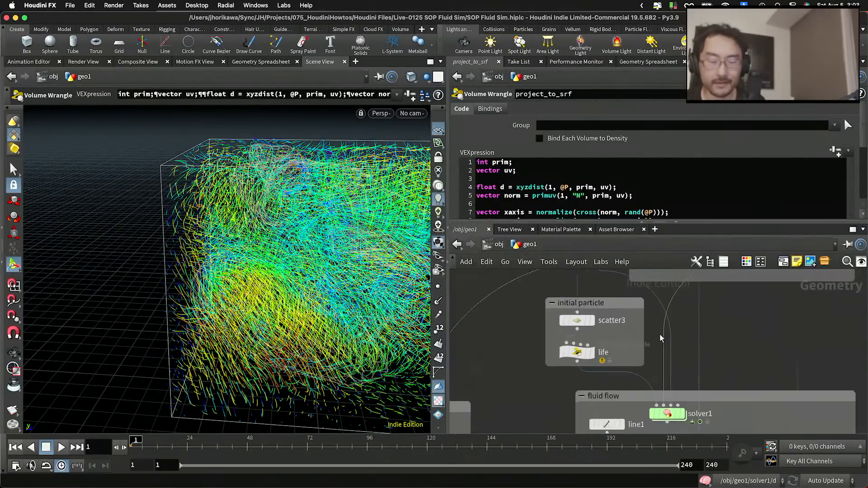
pyautogui.scroll(-4, 669, 353)
pyautogui.scroll(5, 638, 355)
pyautogui.scroll(2, 638, 355)
pyautogui.click(613, 384)
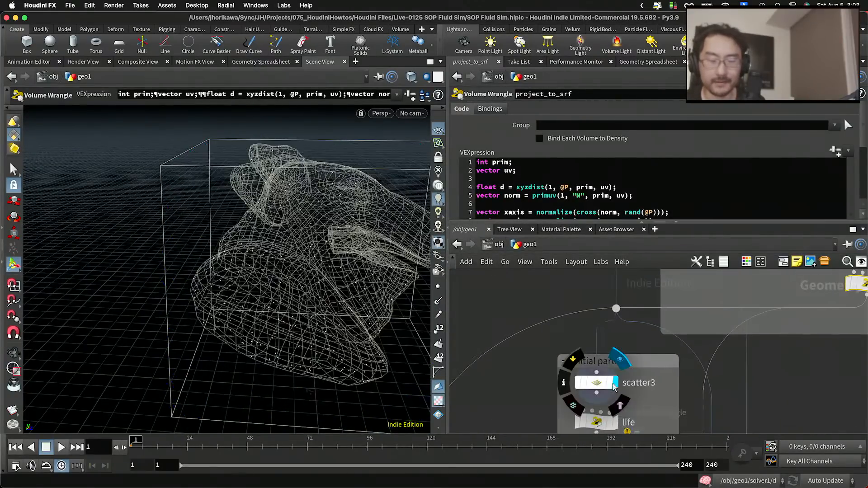
pyautogui.scroll(-4, 646, 367)
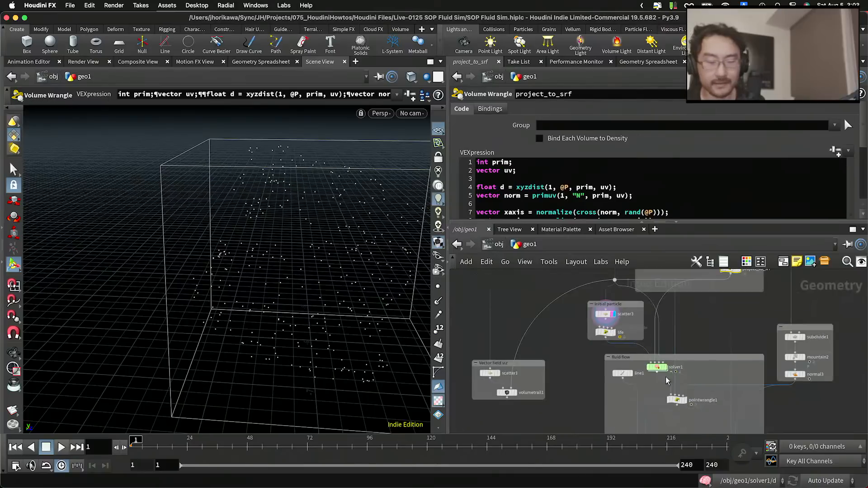
# Display pointwrangle1 in the fluid flow group and open its wrangle code and Offset parameter.
pyautogui.scroll(5, 689, 355)
pyautogui.scroll(-5, 690, 355)
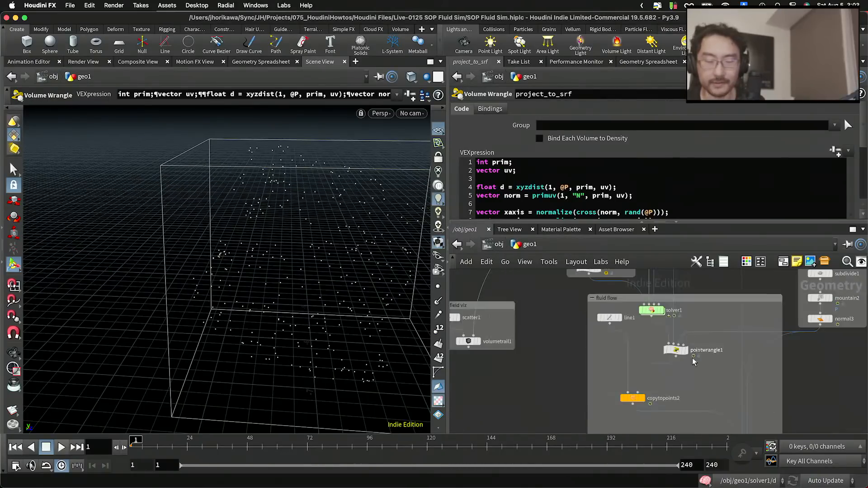
pyautogui.scroll(6, 691, 356)
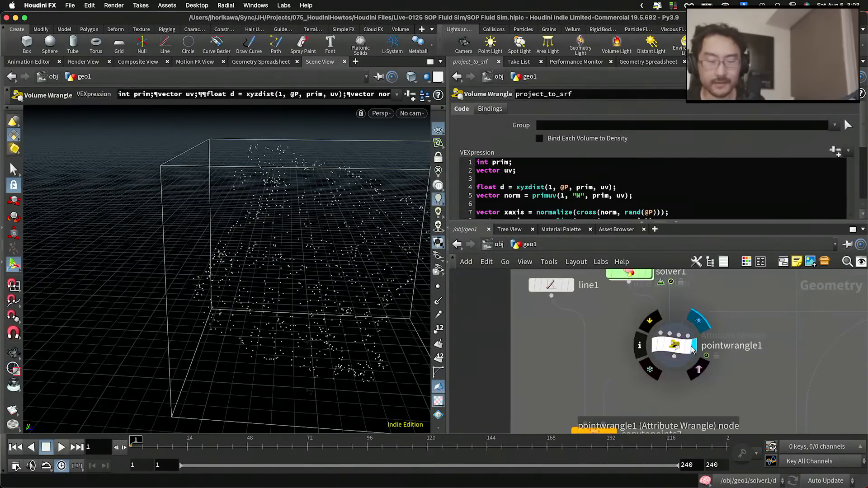
pyautogui.click(690, 349)
pyautogui.scroll(2, 687, 358)
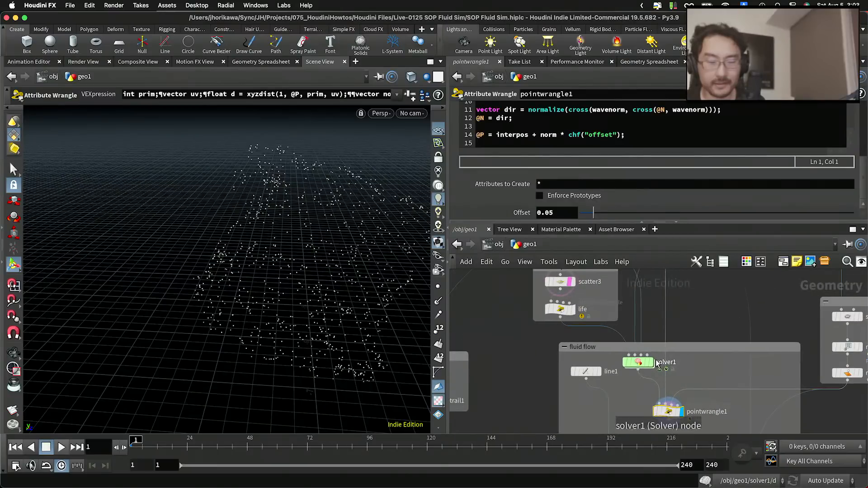
# Display solver1, save the scene file, and play the particle simulation while viewing it from several angles.
pyautogui.click(627, 366)
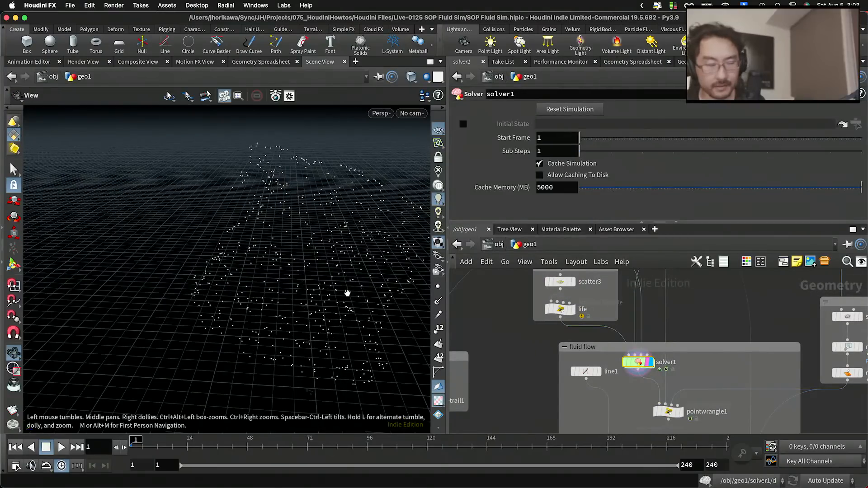
pyautogui.moveTo(345, 293); pyautogui.dragTo(301, 307, button='middle')
pyautogui.hotkey('ctrl', 's')
pyautogui.moveTo(322, 283); pyautogui.dragTo(196, 298)
pyautogui.click(62, 447)
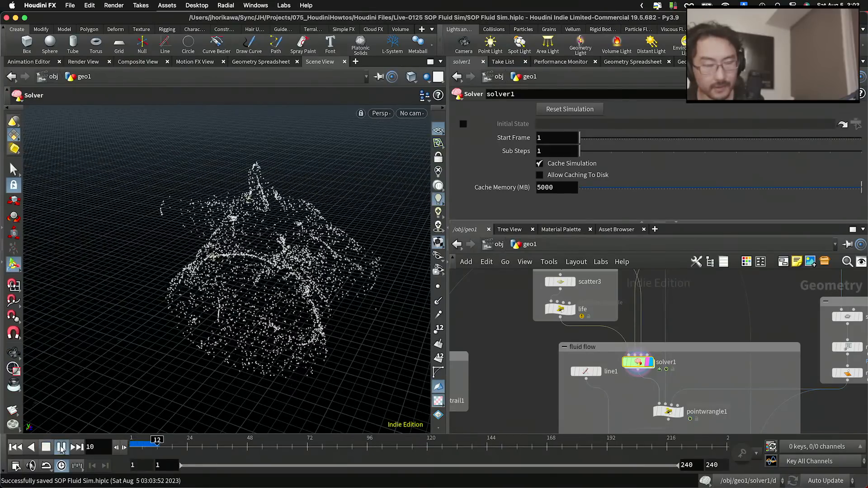
pyautogui.moveTo(244, 281); pyautogui.dragTo(346, 277)
pyautogui.scroll(-2, 577, 297)
pyautogui.scroll(-3, 583, 312)
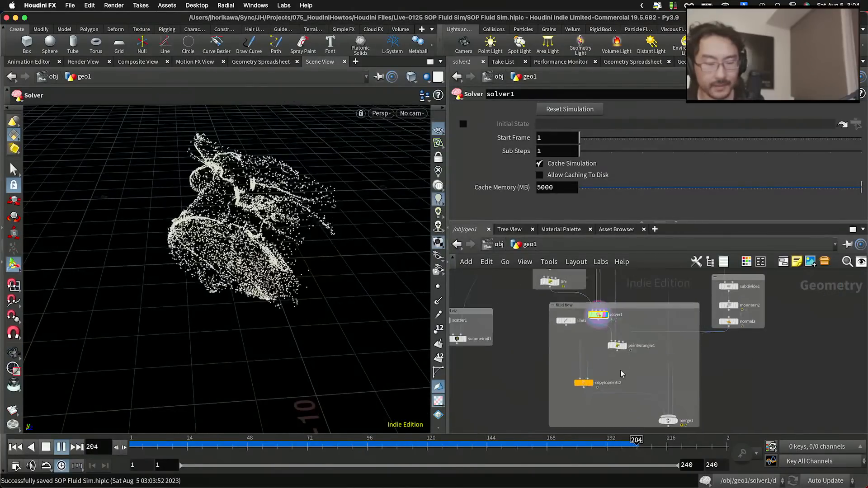
# Display the particles from pointwrangle1, and display and select subdivide1 to show the subdivided pig head.
pyautogui.moveTo(622, 345)
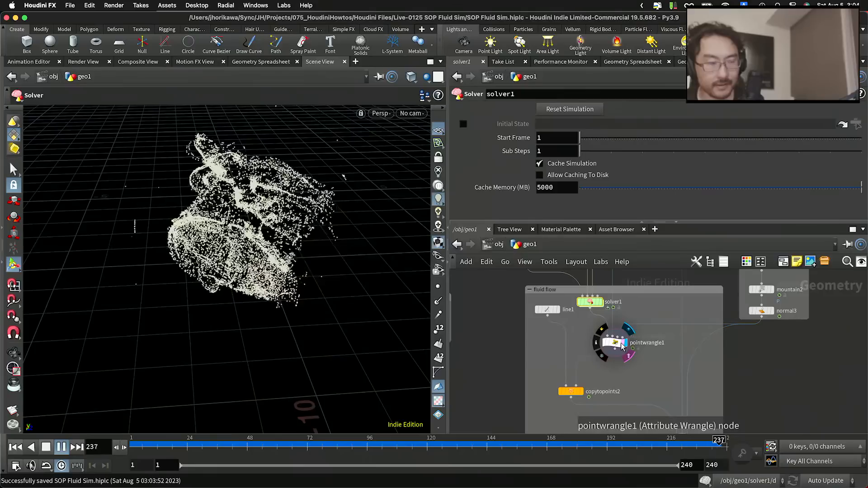
pyautogui.moveTo(614, 347); pyautogui.dragTo(618, 346)
pyautogui.scroll(-1, 696, 378)
pyautogui.moveTo(719, 404); pyautogui.dragTo(671, 438, button='middle')
pyautogui.scroll(5, 694, 376)
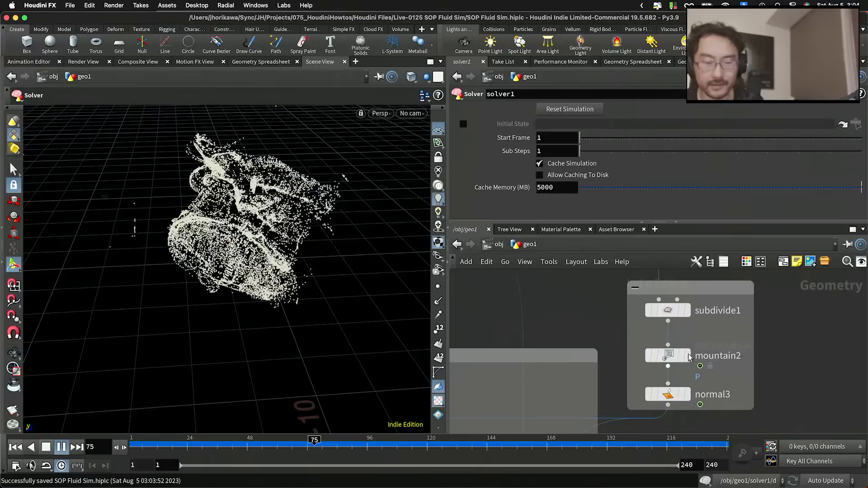
pyautogui.click(685, 310)
pyautogui.click(672, 312)
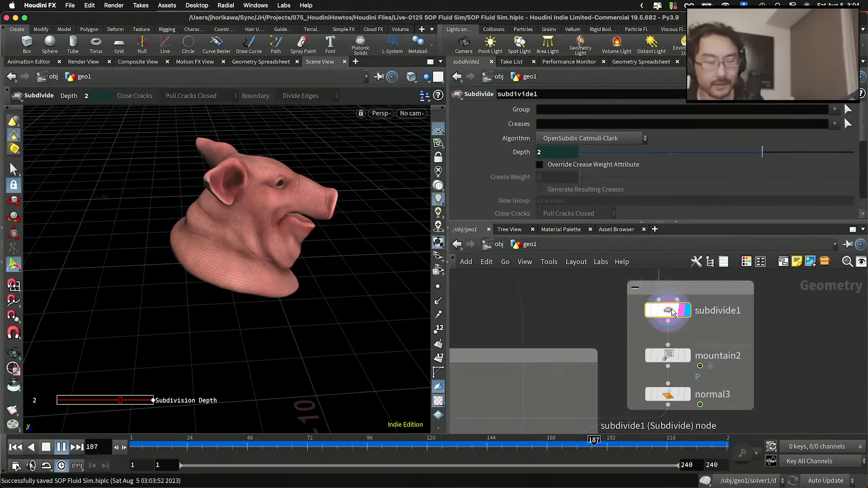
# Display and select mountain2 and inspect its Worley noise displacement on the pig head up close.
pyautogui.click(685, 356)
pyautogui.click(670, 357)
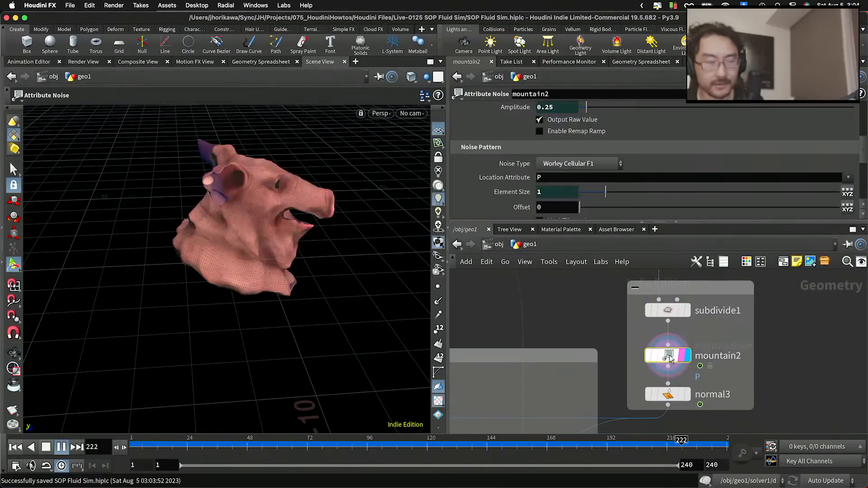
pyautogui.keyDown('alt'); pyautogui.moveTo(276, 226); pyautogui.dragTo(217, 197); pyautogui.keyUp('alt')
pyautogui.scroll(3, 273, 213)
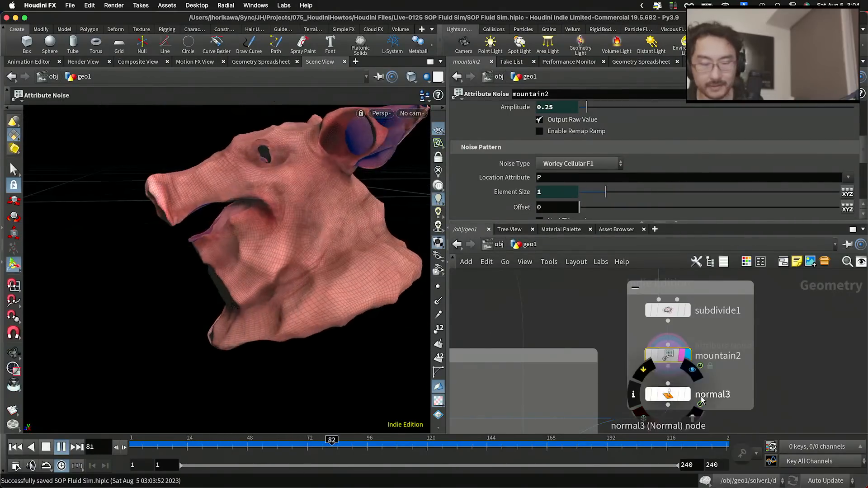
# Display and select normal3 to inspect the recomputed normals on the displaced pig head.
pyautogui.click(687, 395)
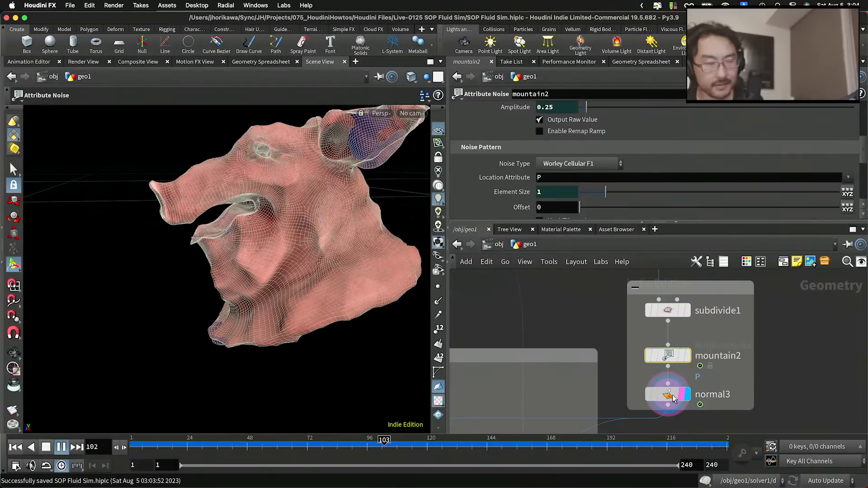
pyautogui.click(679, 396)
pyautogui.keyDown('alt'); pyautogui.moveTo(345, 263); pyautogui.dragTo(387, 267); pyautogui.keyUp('alt')
pyautogui.scroll(-3, 667, 311)
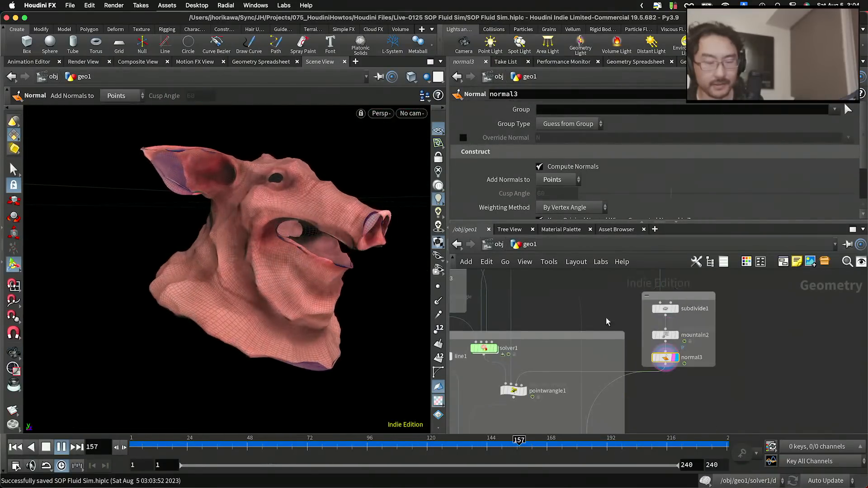
# Display and select pointwrangle1 and stop the particle playback at frame 160.
pyautogui.moveTo(504, 402); pyautogui.dragTo(599, 362, button='middle')
pyautogui.scroll(3, 599, 362)
pyautogui.click(615, 348)
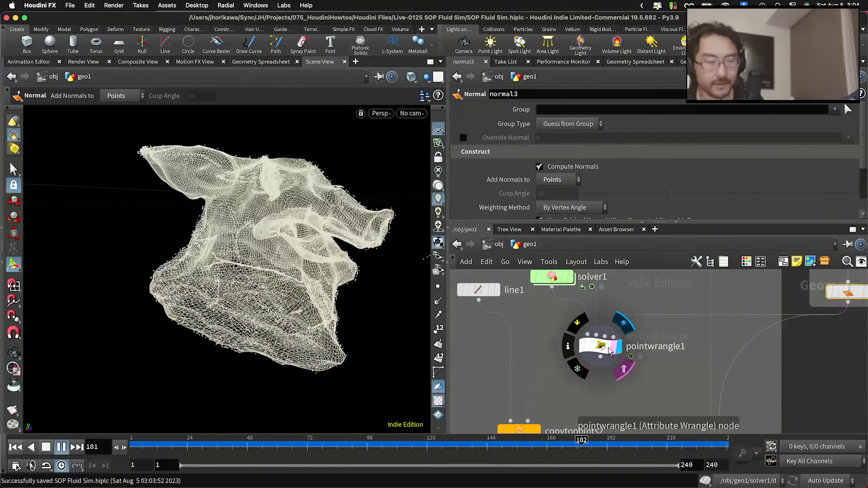
pyautogui.click(608, 349)
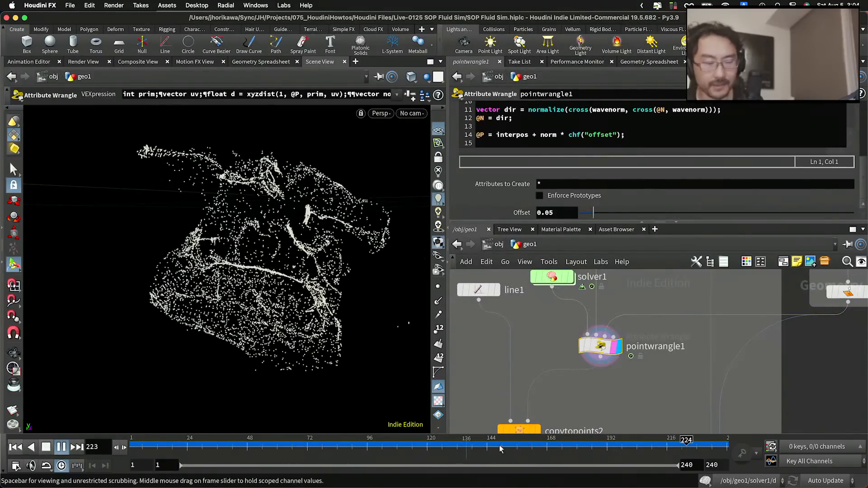
pyautogui.click(524, 446)
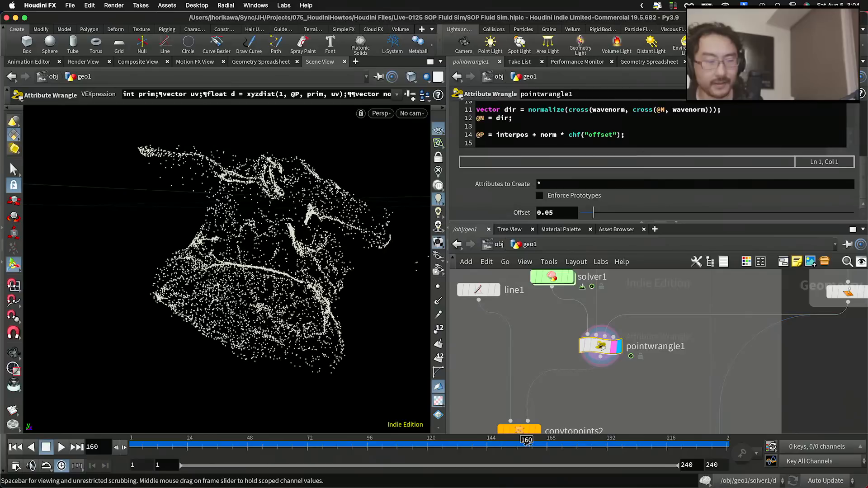
# In pointwrangle1's enlarged code view, wrap the @P offset assignment in an if(inter >= 0){ } condition and indent it.
pyautogui.moveTo(578, 223); pyautogui.dragTo(575, 254)
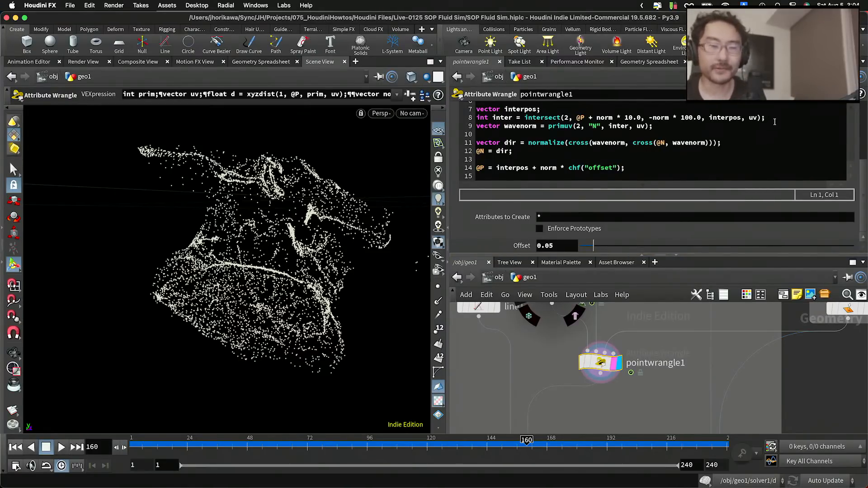
pyautogui.moveTo(738, 119); pyautogui.dragTo(479, 117)
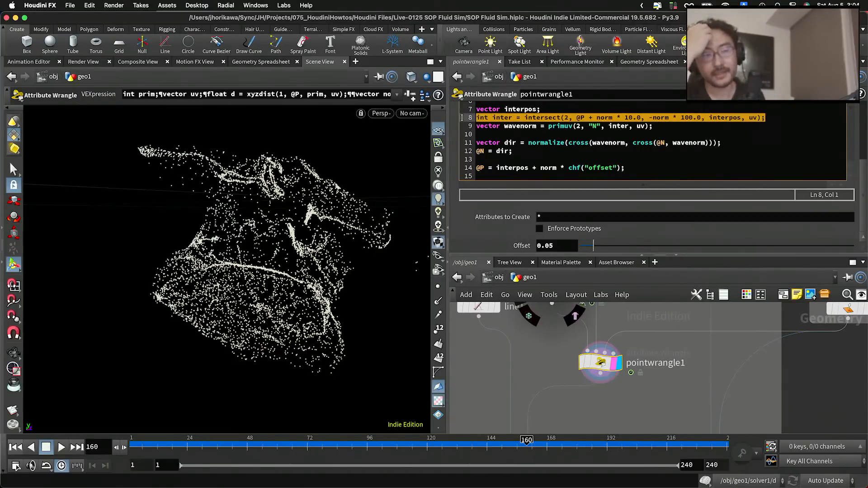
pyautogui.click(497, 127)
pyautogui.press('Return')
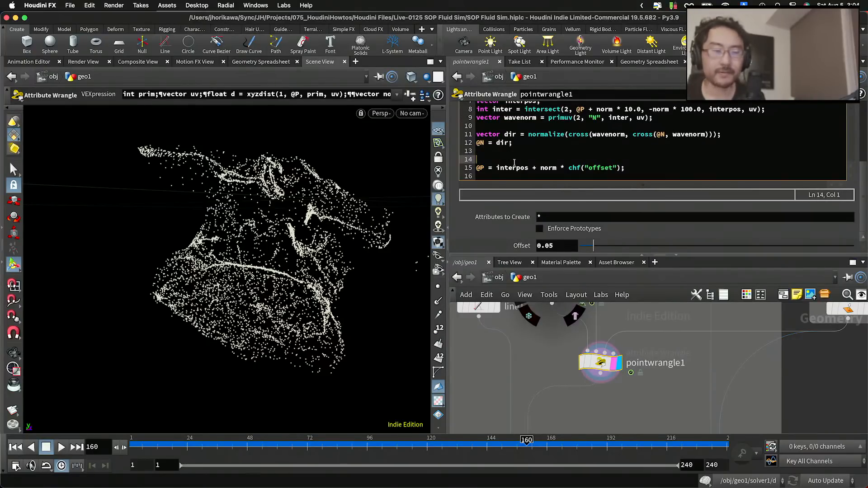
pyautogui.write('if')
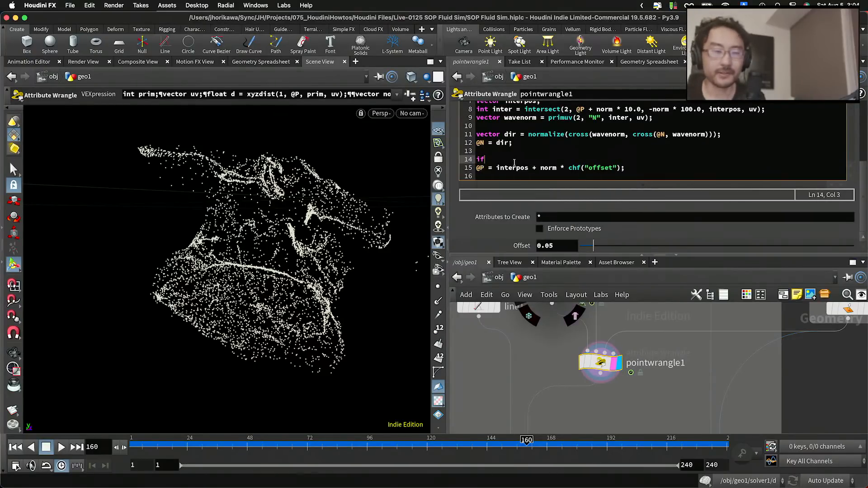
pyautogui.write('*')
pyautogui.press('BackSpace')
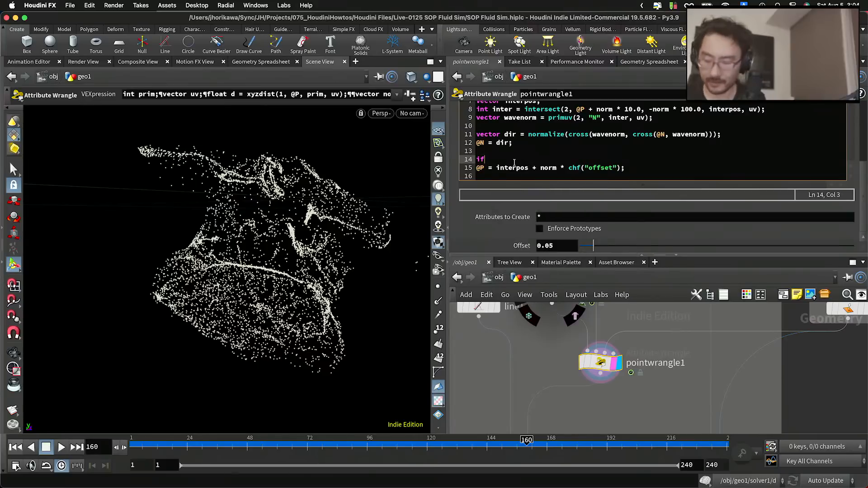
pyautogui.write('(inter >= 0){')
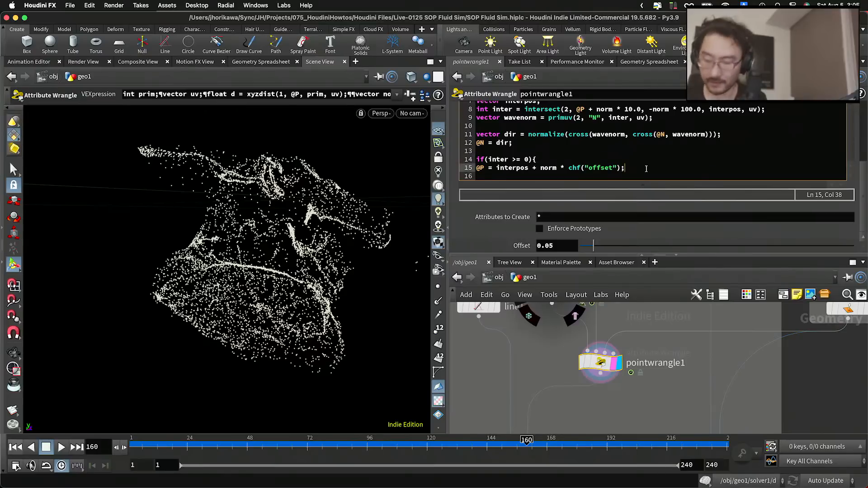
pyautogui.press('Return')
pyautogui.write('}')
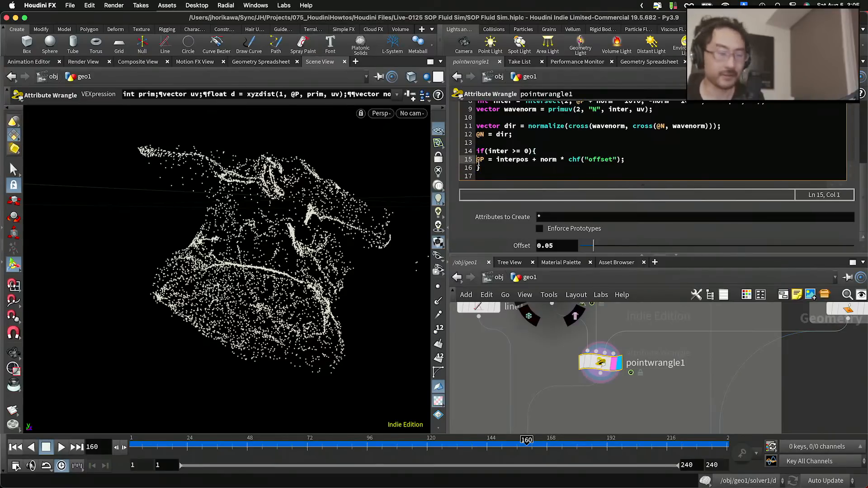
pyautogui.click(533, 379)
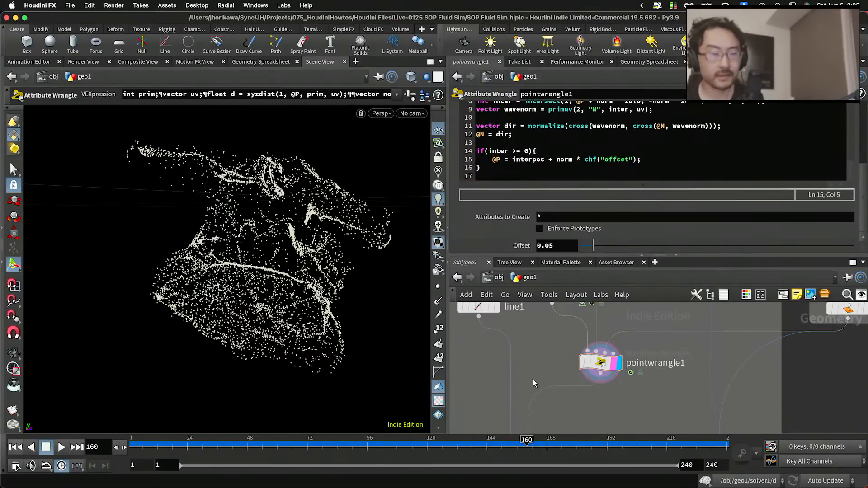
# Play the particle simulation from frame 160 and examine the pointwrangle1 particles from several angles.
pyautogui.keyDown('alt'); pyautogui.moveTo(313, 255); pyautogui.dragTo(247, 248, button='right'); pyautogui.keyUp('alt')
pyautogui.keyDown('alt'); pyautogui.moveTo(247, 248); pyautogui.dragTo(183, 290); pyautogui.keyUp('alt')
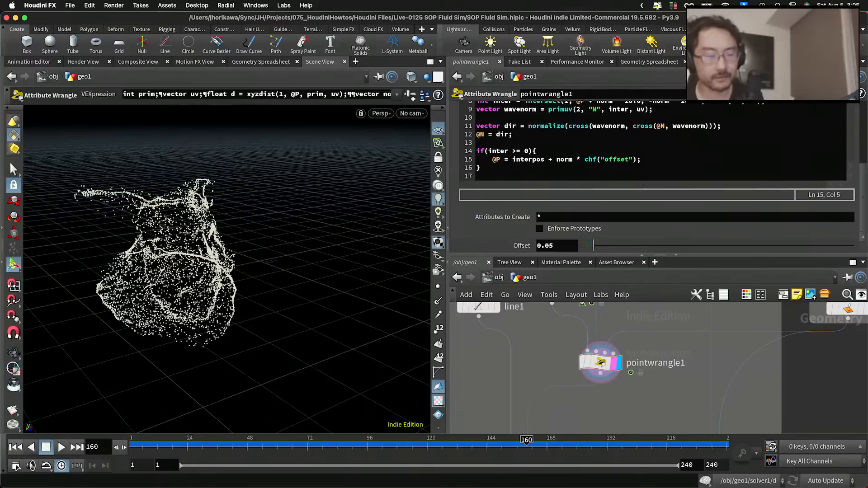
pyautogui.click(63, 448)
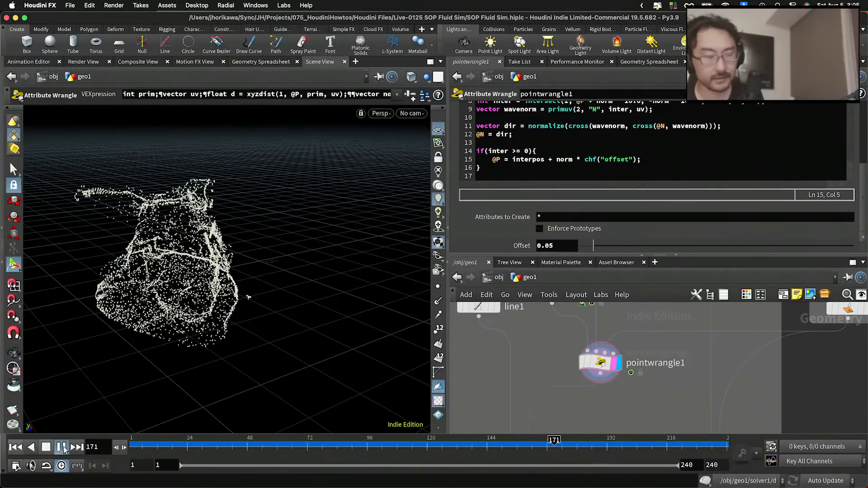
pyautogui.keyDown('alt'); pyautogui.moveTo(204, 289); pyautogui.dragTo(244, 272, button='right'); pyautogui.keyUp('alt')
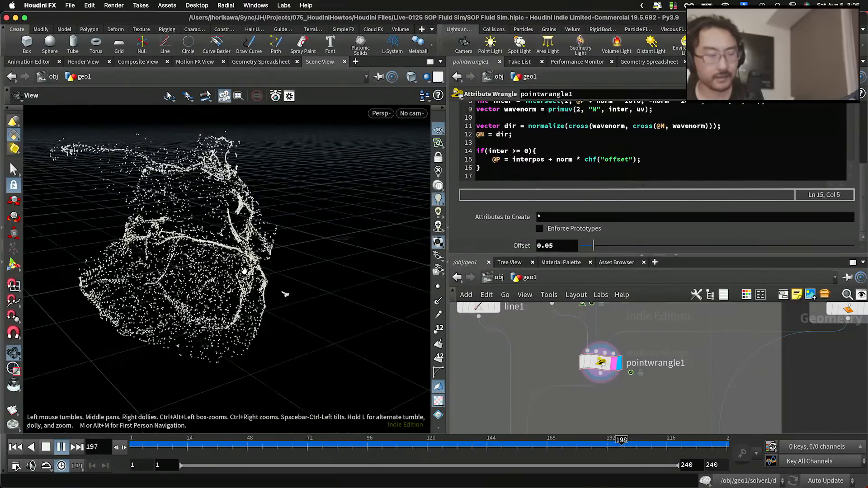
pyautogui.keyDown('alt'); pyautogui.moveTo(244, 271); pyautogui.dragTo(230, 270); pyautogui.keyUp('alt')
# Display copytopoints2 to show the particles as line segments, followed by merge1 to show them with the pig head and rocks.
pyautogui.scroll(-5, 585, 325)
pyautogui.moveTo(555, 396); pyautogui.dragTo(566, 358, button='middle')
pyautogui.scroll(2, 565, 359)
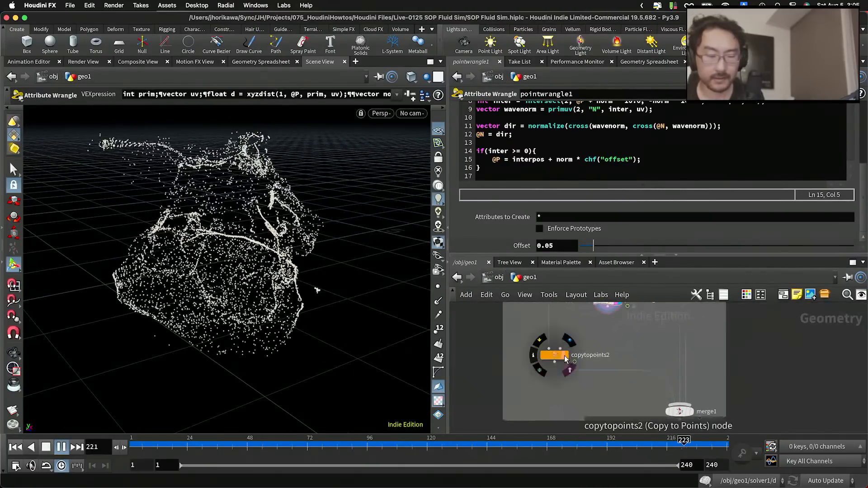
pyautogui.click(566, 359)
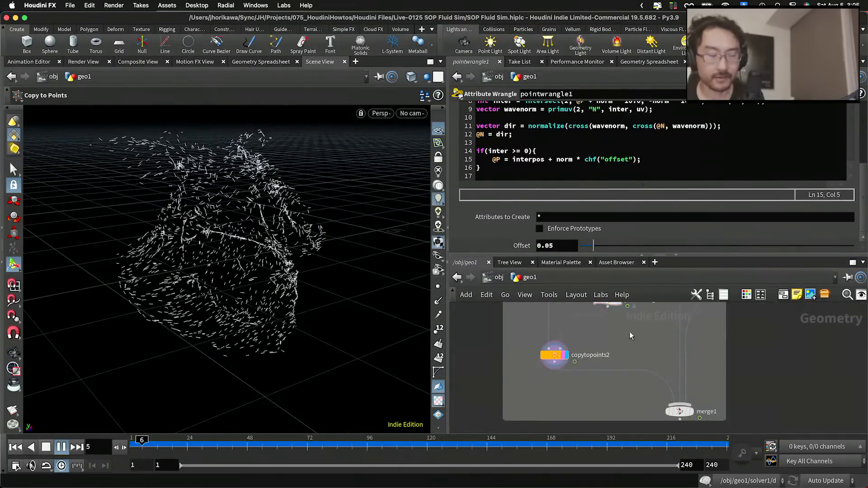
pyautogui.moveTo(694, 413); pyautogui.dragTo(695, 382, button='middle')
pyautogui.click(693, 382)
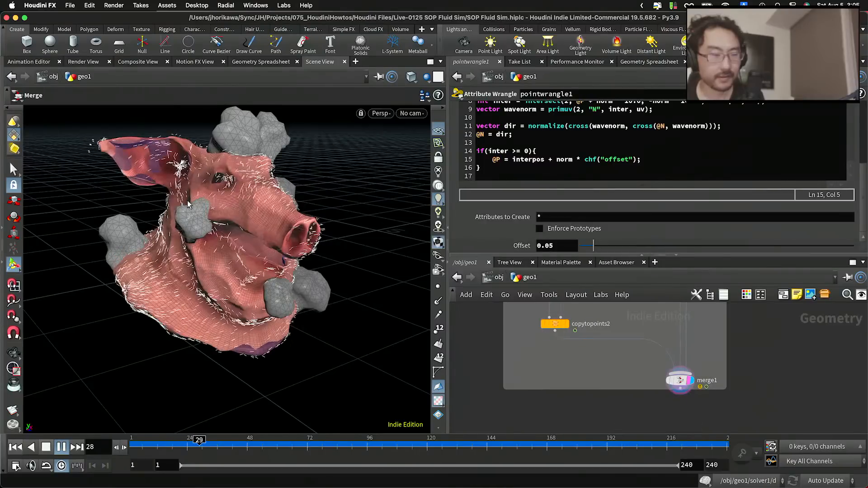
# Examine the merged flow lines up close around the pig head's face and ear, stopping at frame 57.
pyautogui.press('Escape')
pyautogui.scroll(6, 316, 196)
pyautogui.moveTo(316, 196); pyautogui.dragTo(203, 186)
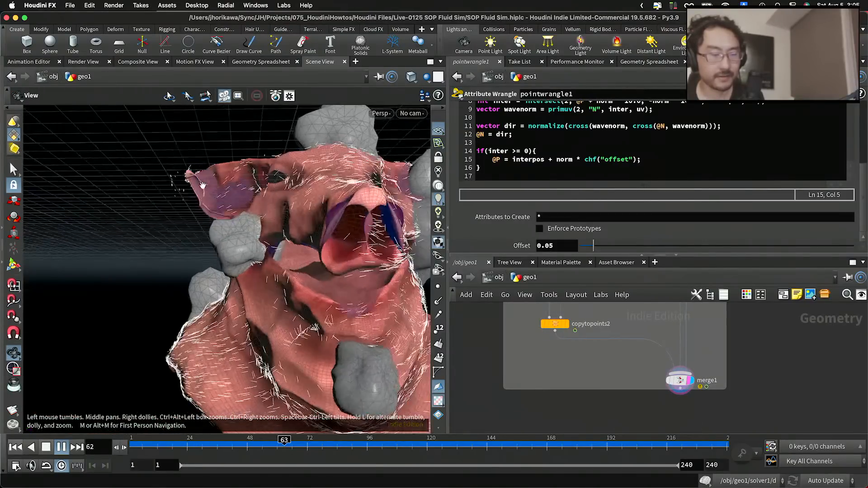
pyautogui.moveTo(282, 265); pyautogui.dragTo(357, 289)
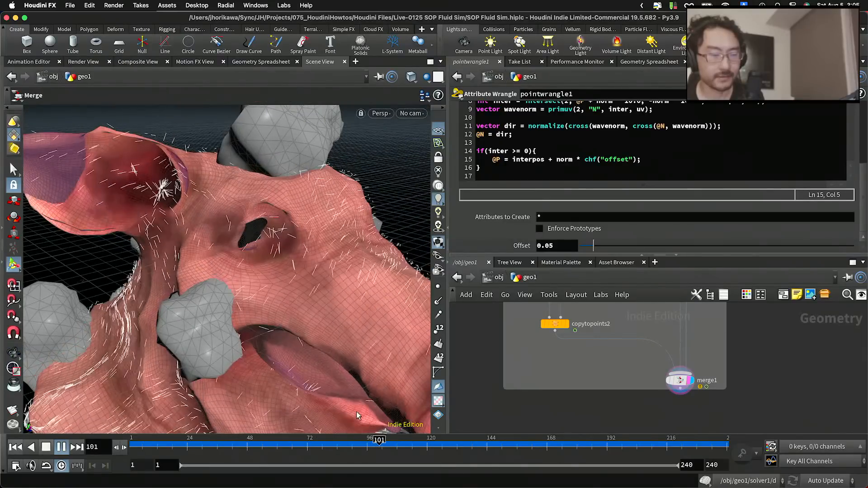
pyautogui.moveTo(371, 440); pyautogui.dragTo(269, 446)
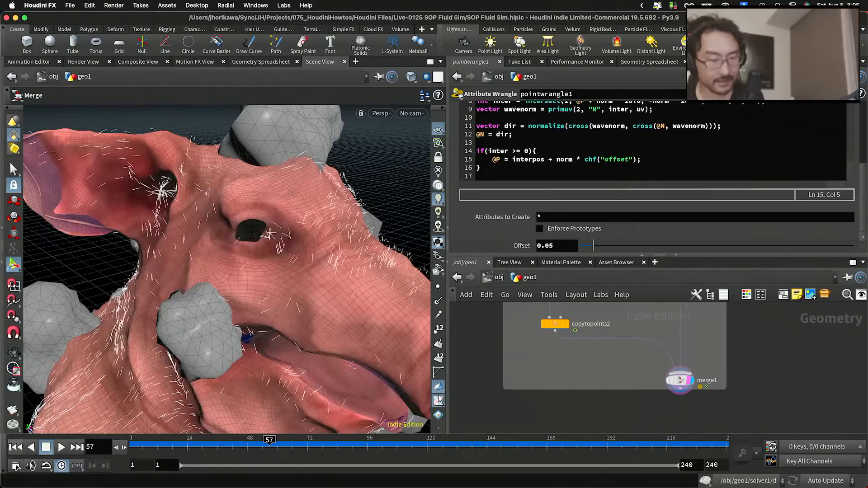
# Display only the copytopoints2 lines, play briefly to frame 72, and view the flow lines closely.
pyautogui.scroll(2, 594, 344)
pyautogui.click(560, 319)
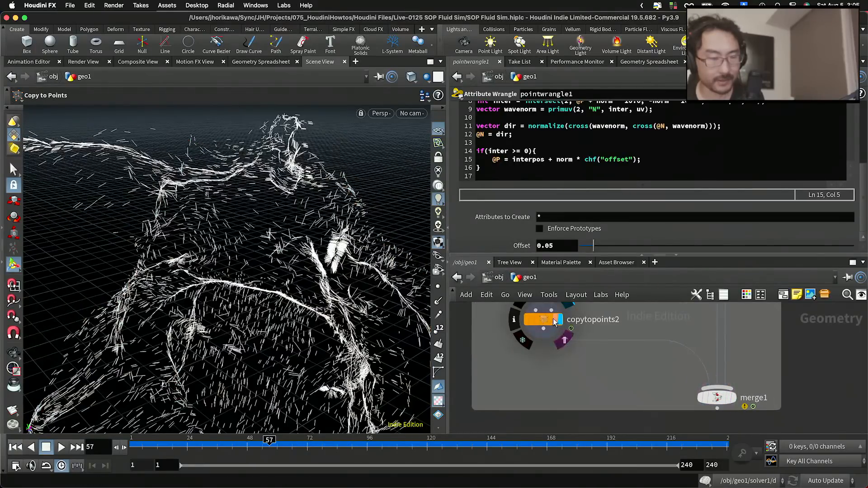
pyautogui.click(61, 448)
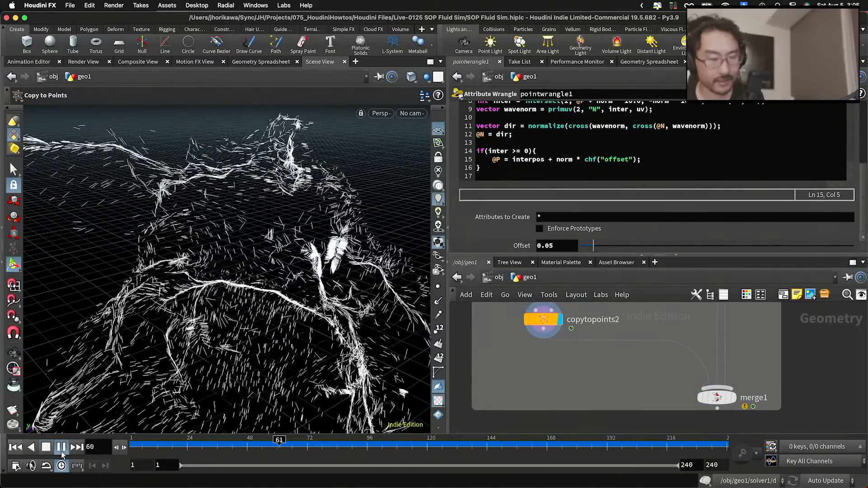
pyautogui.click(61, 451)
pyautogui.keyDown('alt'); pyautogui.moveTo(244, 289); pyautogui.dragTo(289, 272, button='right'); pyautogui.keyUp('alt')
pyautogui.keyDown('alt'); pyautogui.moveTo(290, 271); pyautogui.dragTo(321, 238); pyautogui.keyUp('alt')
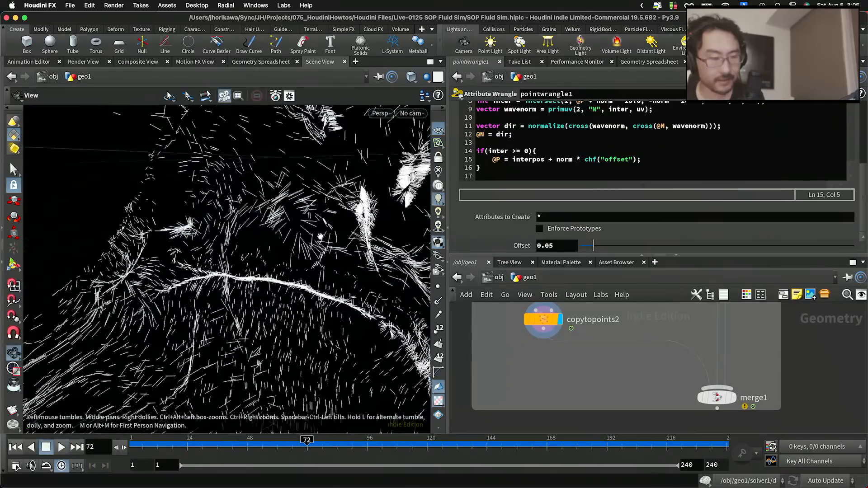
# Go to frame 50 and examine the dense clusters of flow lines up close from several angles.
pyautogui.keyDown('alt'); pyautogui.moveTo(322, 238); pyautogui.dragTo(236, 277, button='middle'); pyautogui.keyUp('alt')
pyautogui.moveTo(236, 277); pyautogui.dragTo(239, 315)
pyautogui.press('Escape')
pyautogui.moveTo(307, 443); pyautogui.dragTo(252, 441)
pyautogui.press('Escape')
pyautogui.moveTo(227, 272); pyautogui.dragTo(153, 256)
pyautogui.press('Return')
pyautogui.press('Escape')
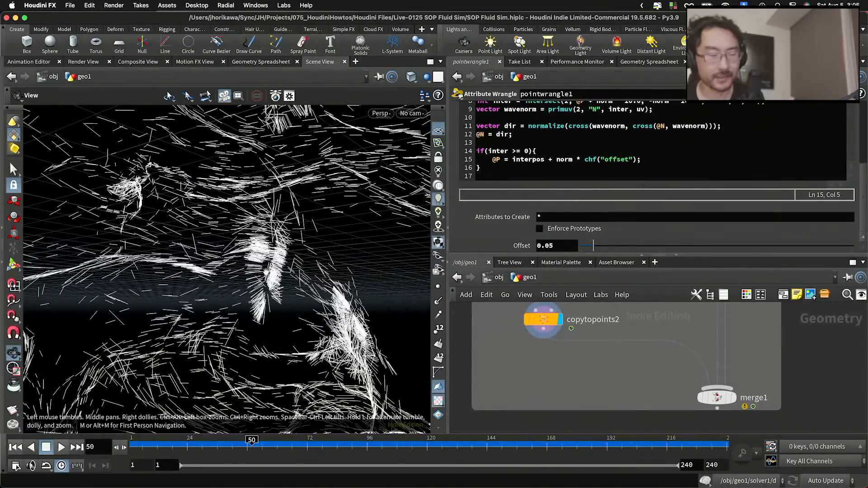
pyautogui.moveTo(254, 236)
pyautogui.mouseDown()
pyautogui.moveTo(282, 230)
pyautogui.moveTo(266, 300)
pyautogui.mouseUp()
pyautogui.press('Return')
pyautogui.press('Escape')
pyautogui.press('Return')
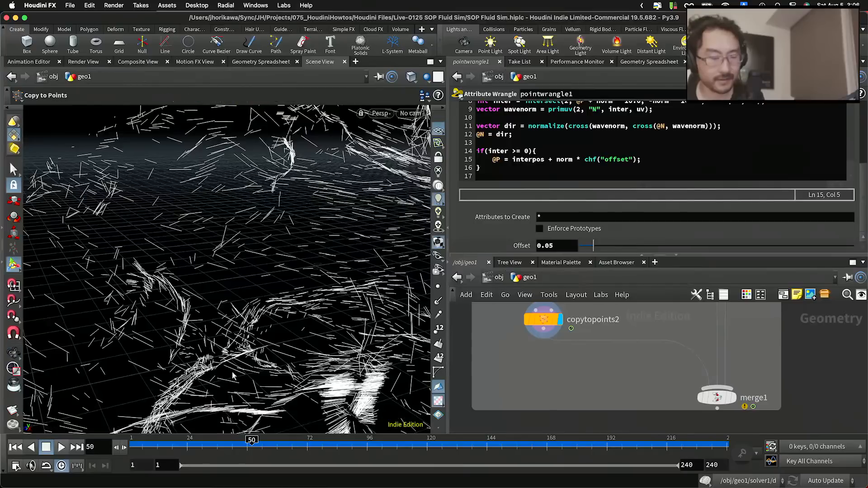
# Go to frame 41, select the CONTROLLER null, and set its particle speed to 0.01.
pyautogui.click(231, 444)
pyautogui.scroll(-3, 578, 378)
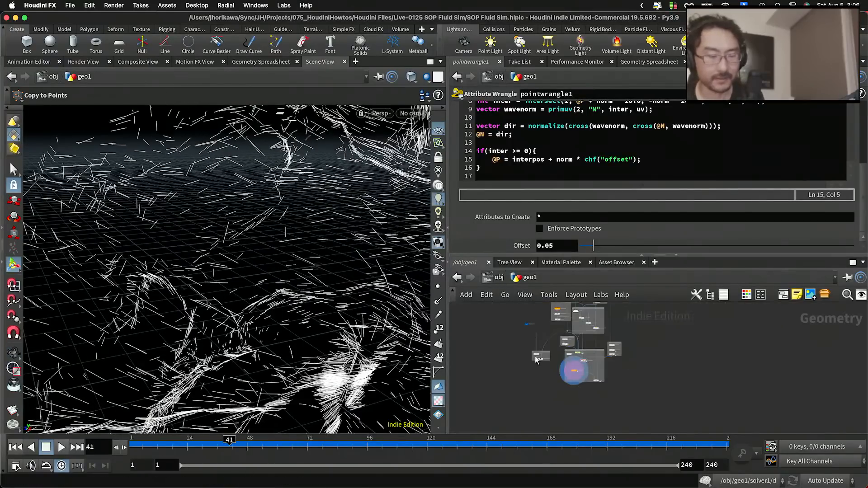
pyautogui.scroll(3, 523, 321)
pyautogui.click(534, 352)
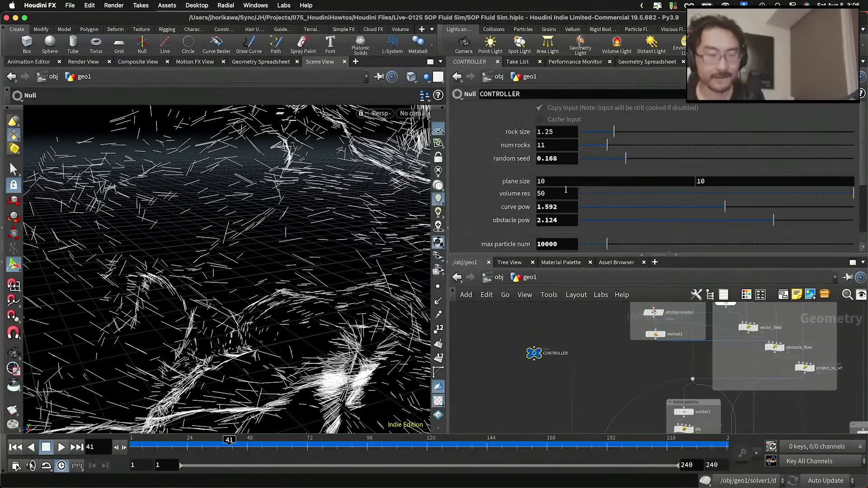
pyautogui.scroll(-5, 548, 162)
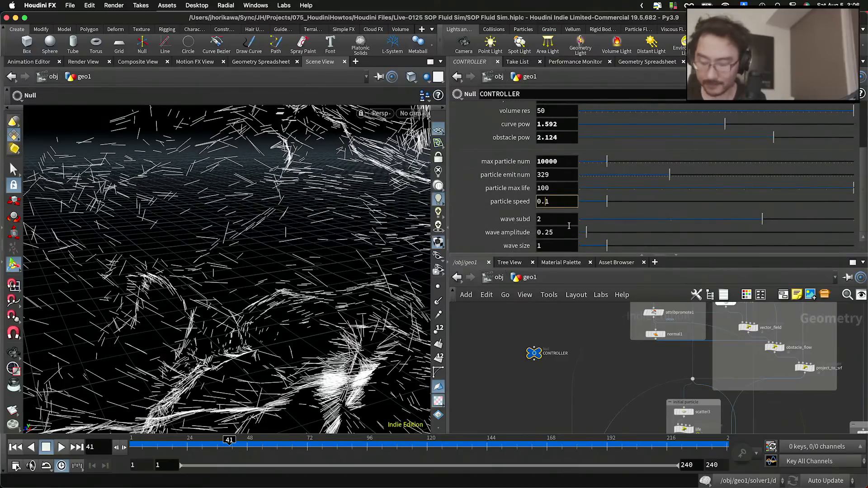
pyautogui.write('0')
pyautogui.press('Return')
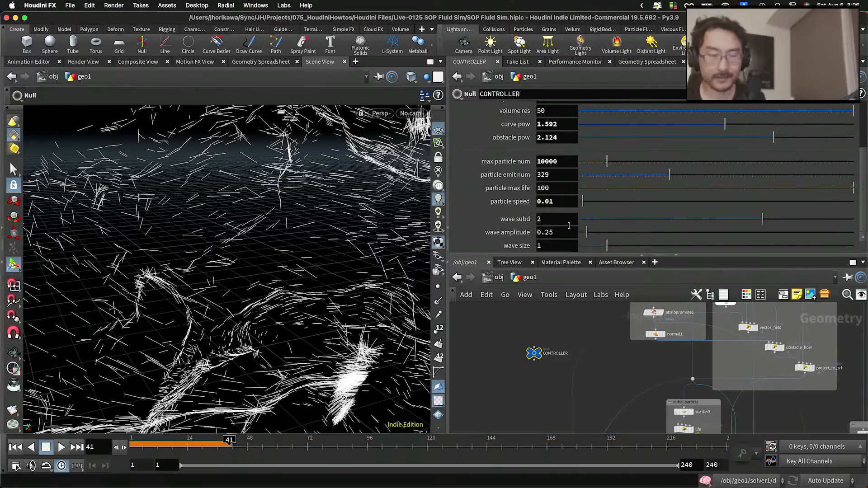
# Replay the simulation from the first frame and examine the slower flow lines from several angles.
pyautogui.click(18, 446)
pyautogui.click(61, 447)
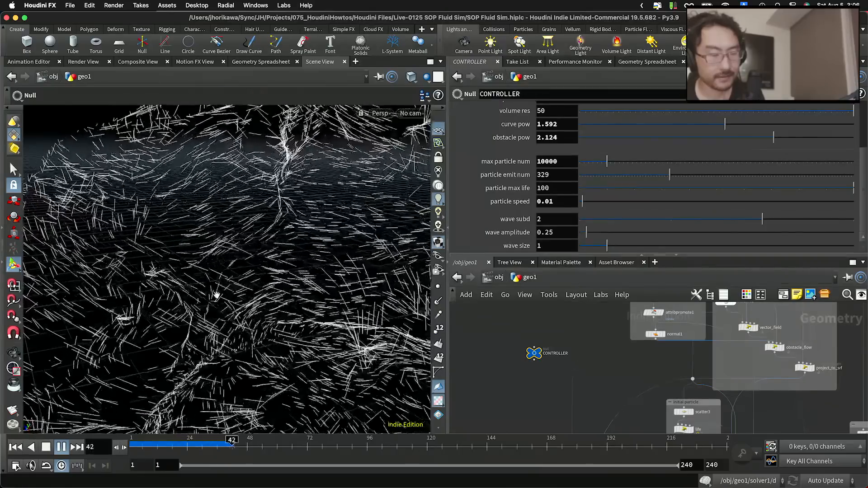
pyautogui.press('Escape')
pyautogui.moveTo(217, 295); pyautogui.dragTo(235, 273)
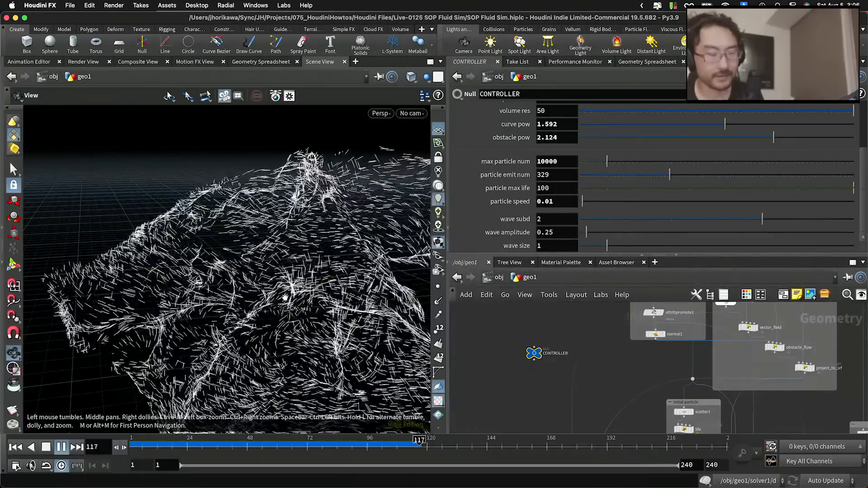
pyautogui.moveTo(330, 265); pyautogui.dragTo(200, 242)
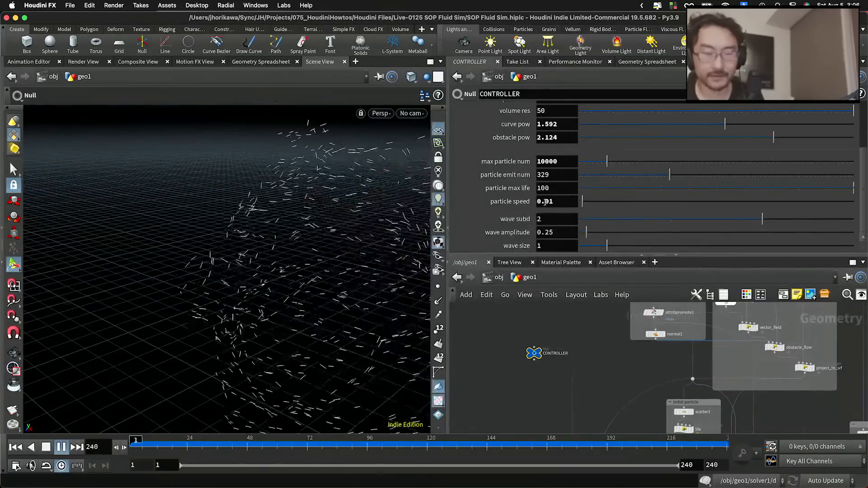
# Set the CONTROLLER's particle speed to 0.05.
pyautogui.write('5')
pyautogui.press('Return')
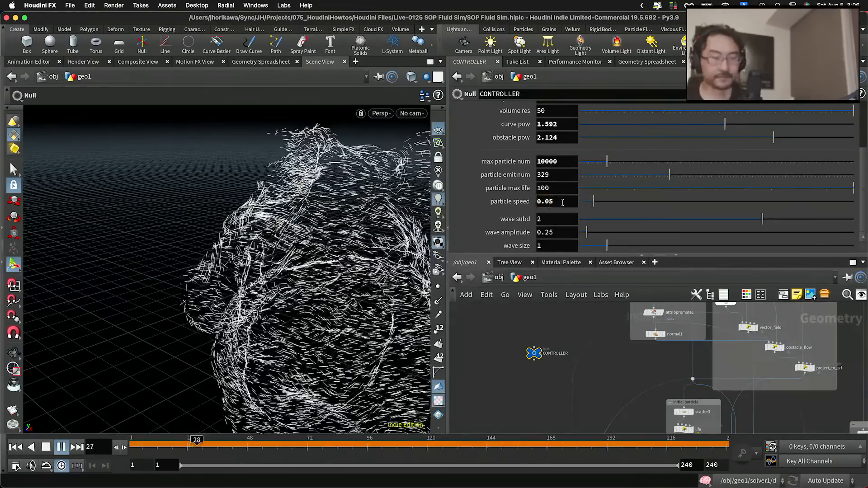
# Raise the CONTROLLER's max particle number to 94389 and replay the simulation from the first frame, viewing the whole head.
pyautogui.click(16, 448)
pyautogui.click(46, 447)
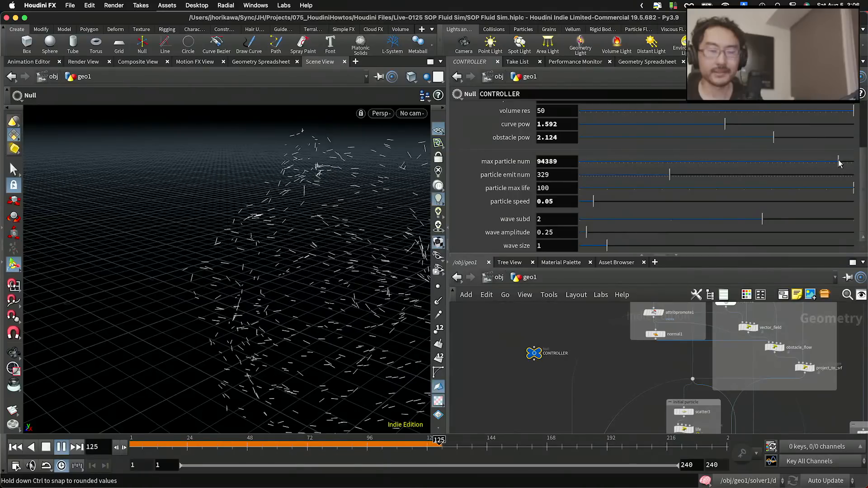
pyautogui.click(15, 448)
pyautogui.click(45, 447)
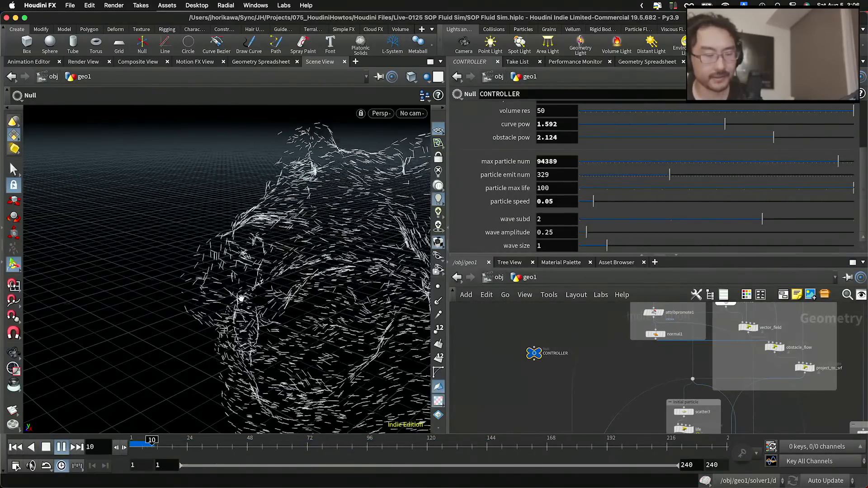
pyautogui.scroll(-5, 241, 298)
pyautogui.keyDown('alt'); pyautogui.moveTo(236, 290); pyautogui.dragTo(431, 286); pyautogui.keyUp('alt')
pyautogui.moveTo(267, 285); pyautogui.dragTo(195, 293)
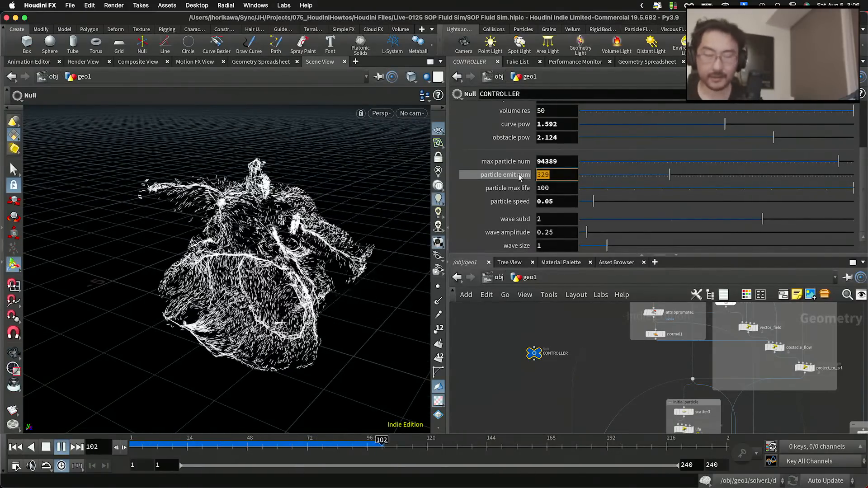
# Set the CONTROLLER's particle emit number to 1000 and particle max life to 150.
pyautogui.press('Return')
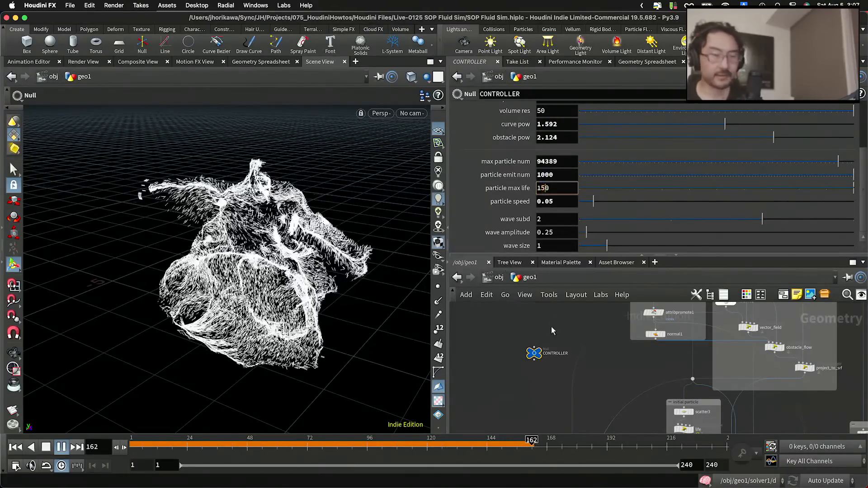
pyautogui.press('Return')
# Display the merge1 node and replay the simulation from the first frame, pausing at frame 32.
pyautogui.scroll(-5, 518, 389)
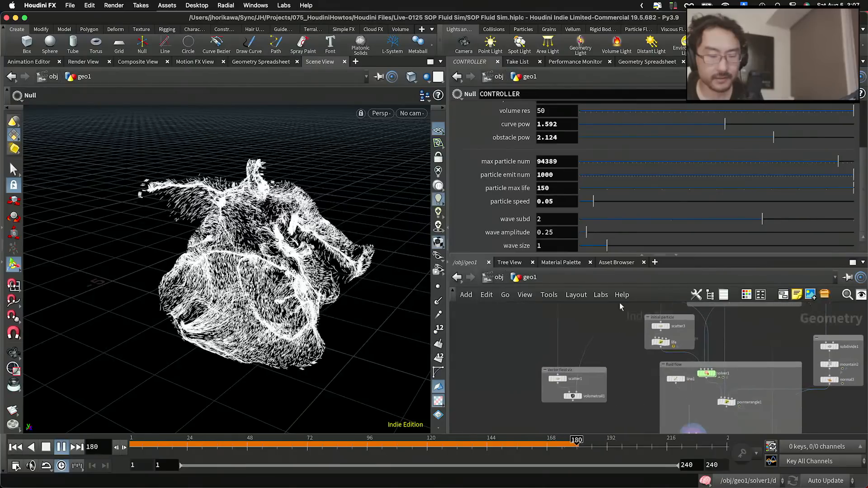
pyautogui.scroll(-5, 615, 312)
pyautogui.click(647, 337)
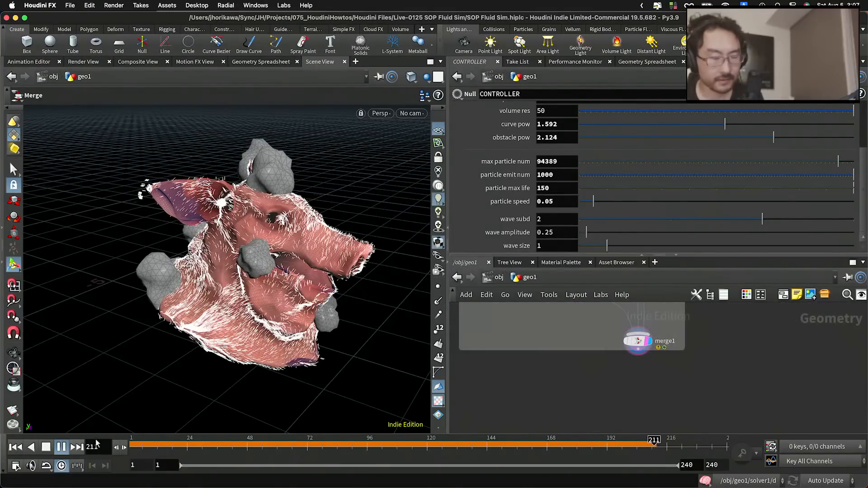
pyautogui.click(46, 447)
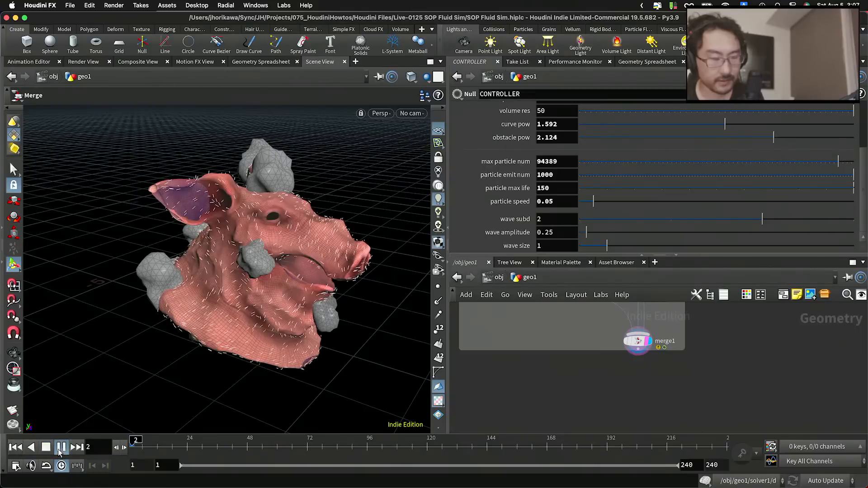
pyautogui.scroll(-5, 628, 392)
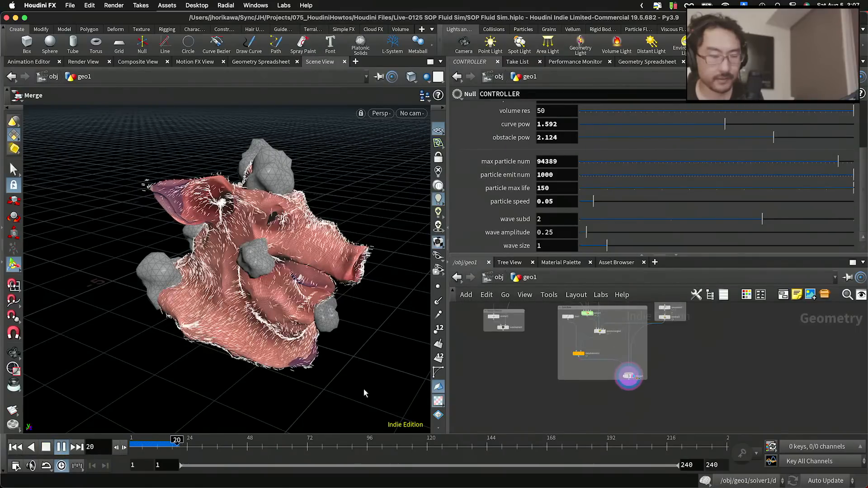
pyautogui.click(60, 447)
# Set the Offset of pointwrangle1 in the fluid flow group to 0.0281.
pyautogui.scroll(4, 603, 407)
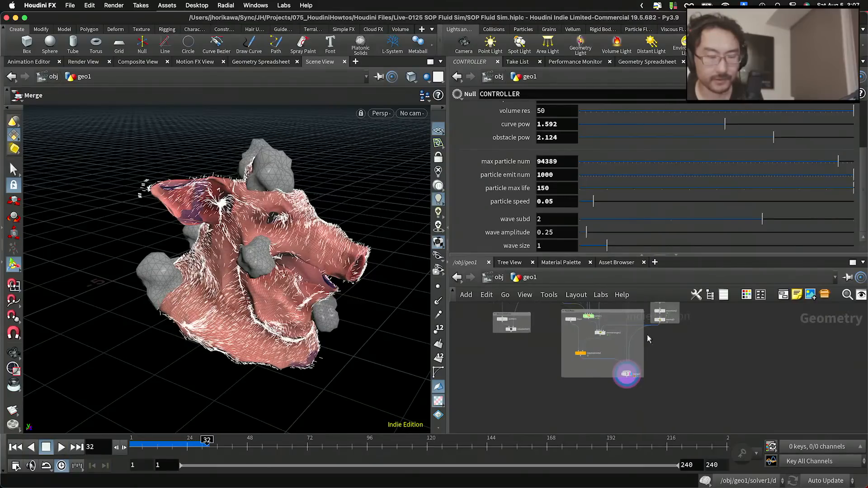
pyautogui.click(577, 396)
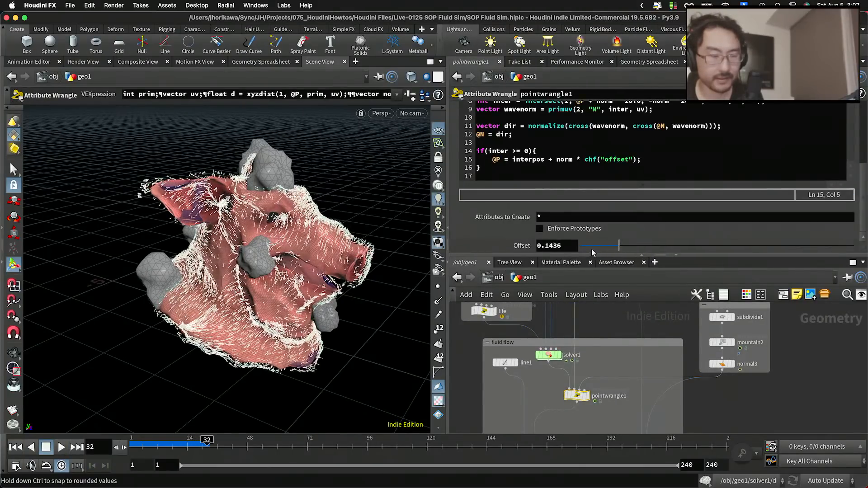
pyautogui.moveTo(593, 253); pyautogui.dragTo(556, 255)
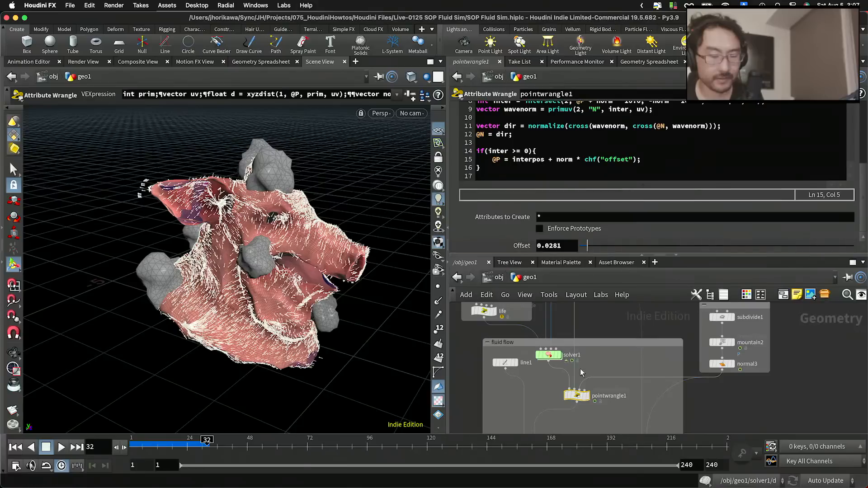
# Display the copytopoints2 output on its own and examine its flow lines up close.
pyautogui.middleClick(577, 395)
pyautogui.moveTo(558, 437); pyautogui.dragTo(568, 362, button='middle')
pyautogui.scroll(2, 561, 364)
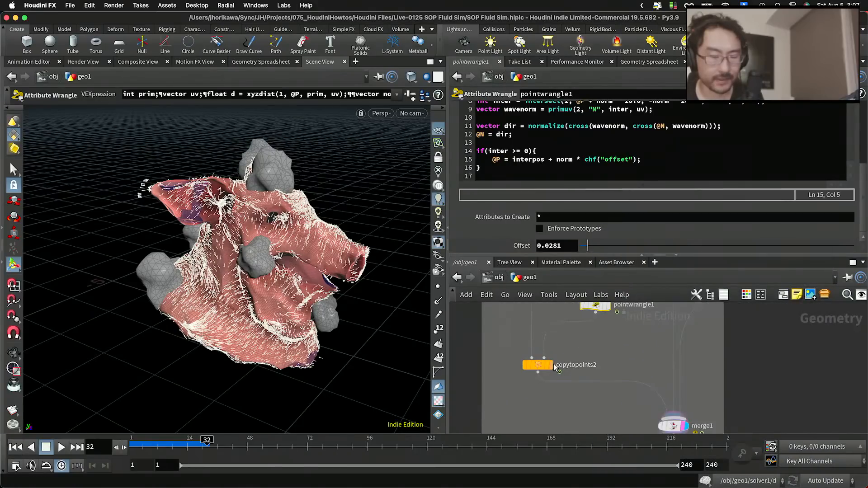
pyautogui.click(551, 364)
pyautogui.click(544, 368)
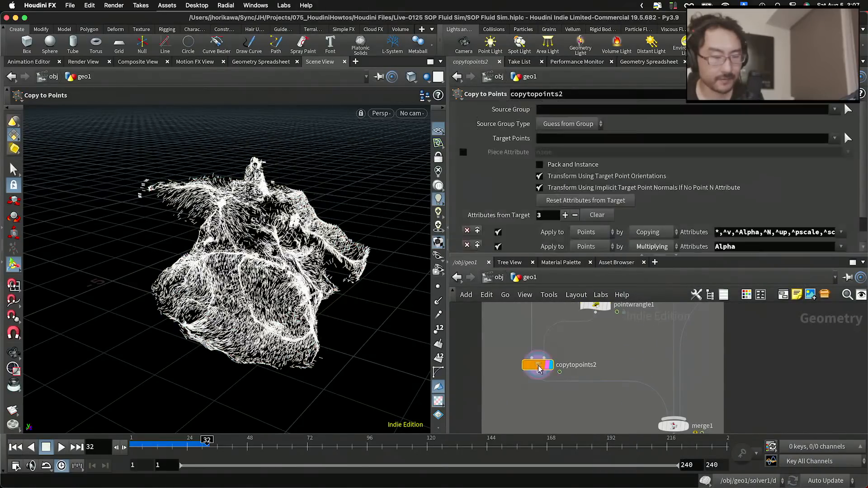
pyautogui.scroll(5, 364, 302)
pyautogui.moveTo(364, 303); pyautogui.dragTo(298, 267)
pyautogui.scroll(-4, 334, 271)
pyautogui.scroll(-3, 498, 344)
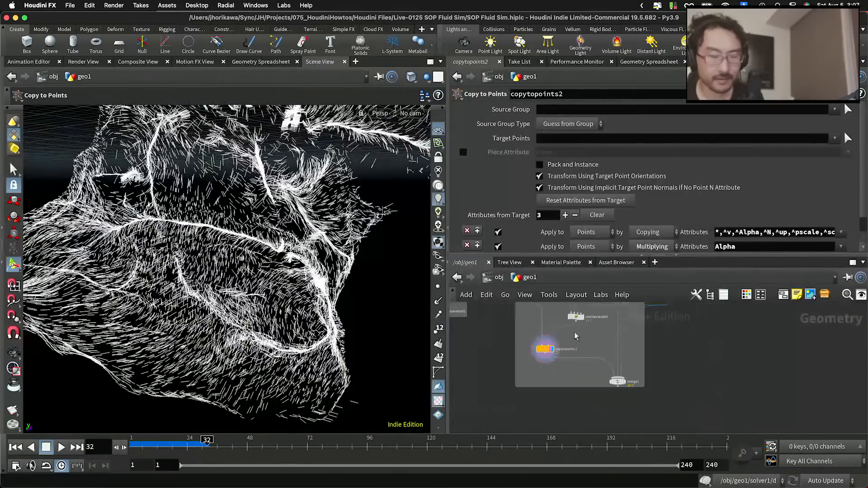
# Display merge1 again, resume playback, and examine the flow lines over the pig head and obstacles from several angles.
pyautogui.click(560, 340)
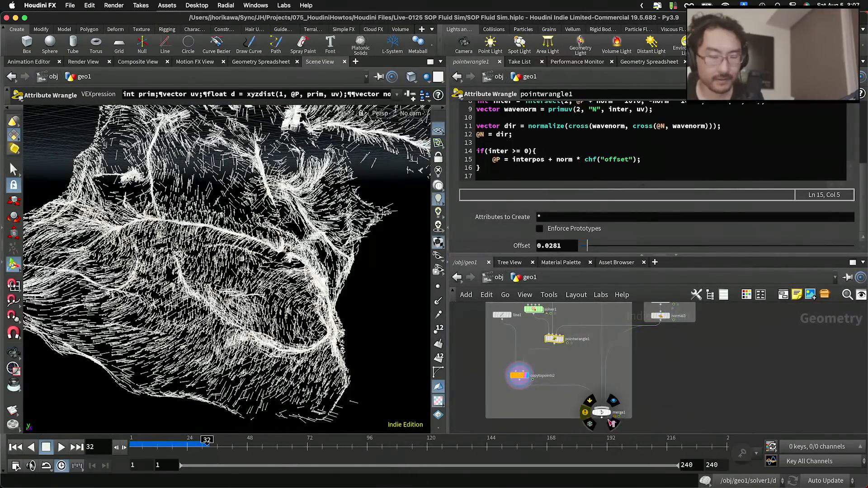
pyautogui.click(610, 415)
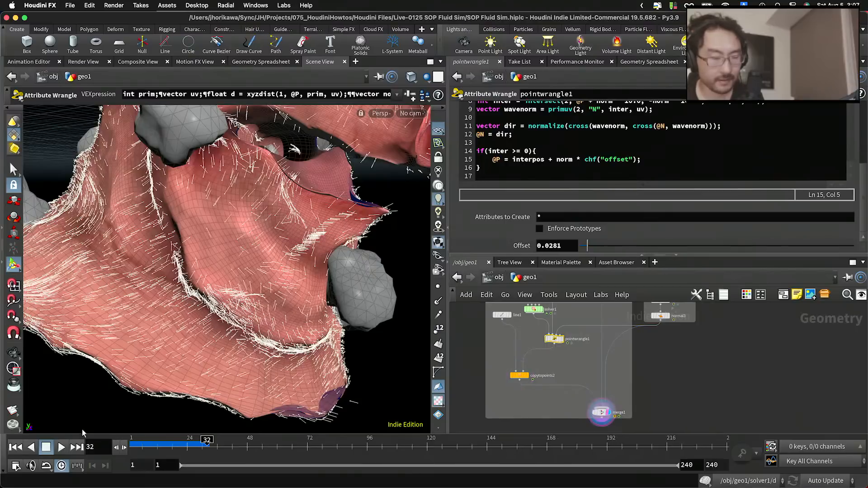
pyautogui.click(62, 447)
pyautogui.scroll(-5, 271, 307)
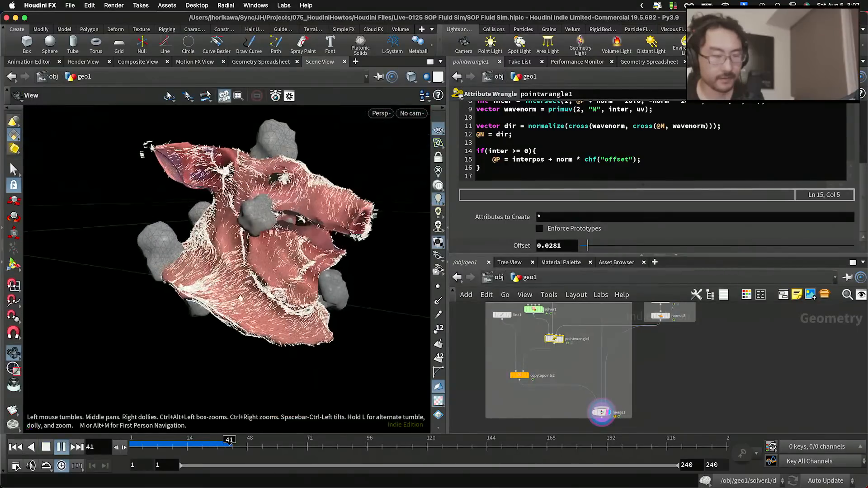
pyautogui.moveTo(281, 309); pyautogui.dragTo(108, 314)
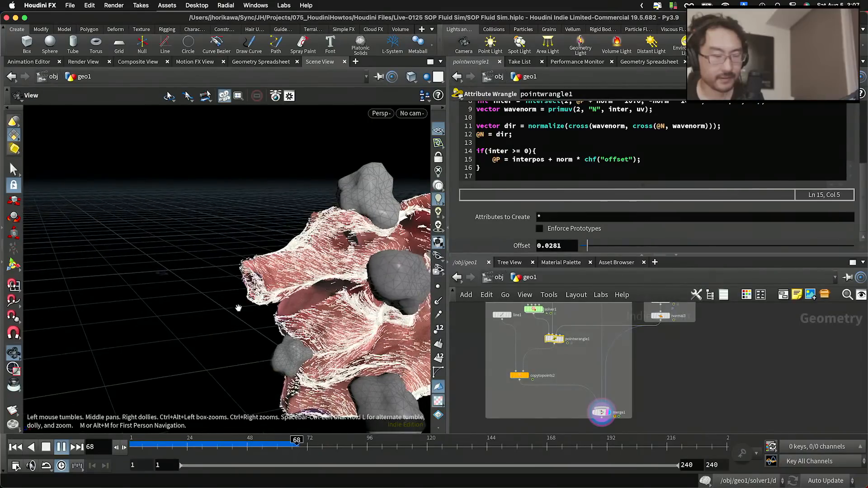
pyautogui.moveTo(238, 308); pyautogui.dragTo(418, 268)
pyautogui.moveTo(272, 292); pyautogui.dragTo(175, 257)
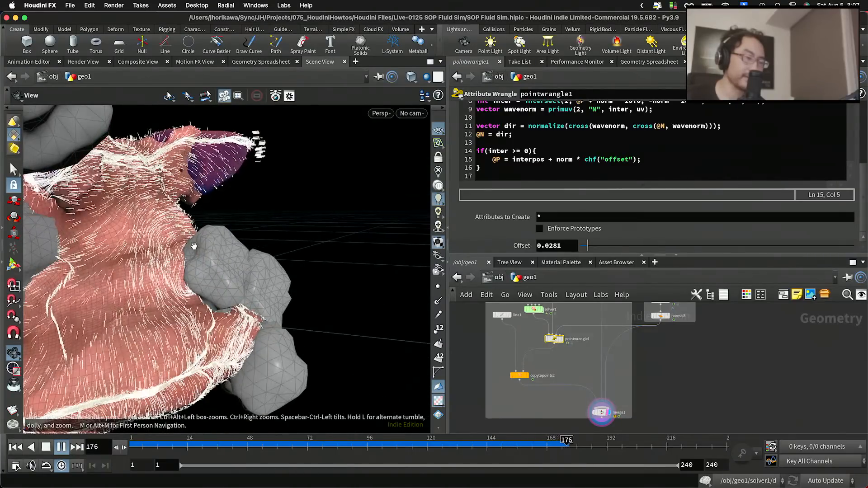
pyautogui.moveTo(298, 256); pyautogui.dragTo(253, 301)
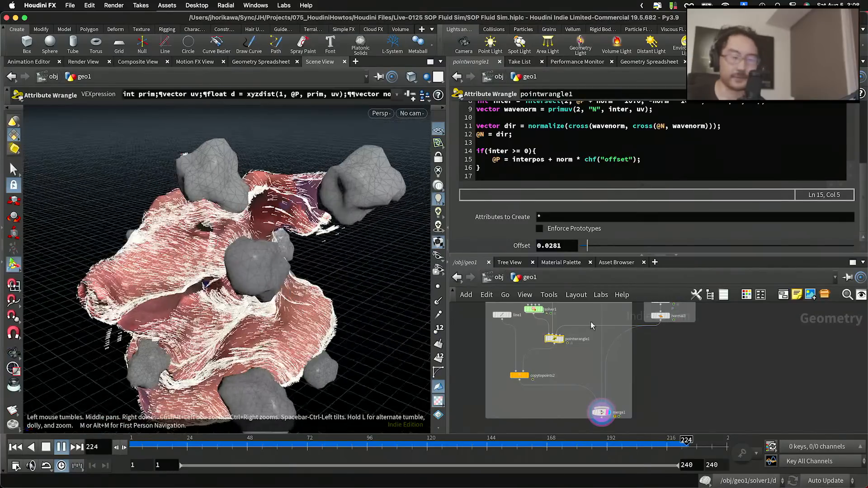
# Add a Sphere node beside the pig head in the base geo group, shown as a template with uniform scale 5.858.
pyautogui.scroll(-8, 636, 361)
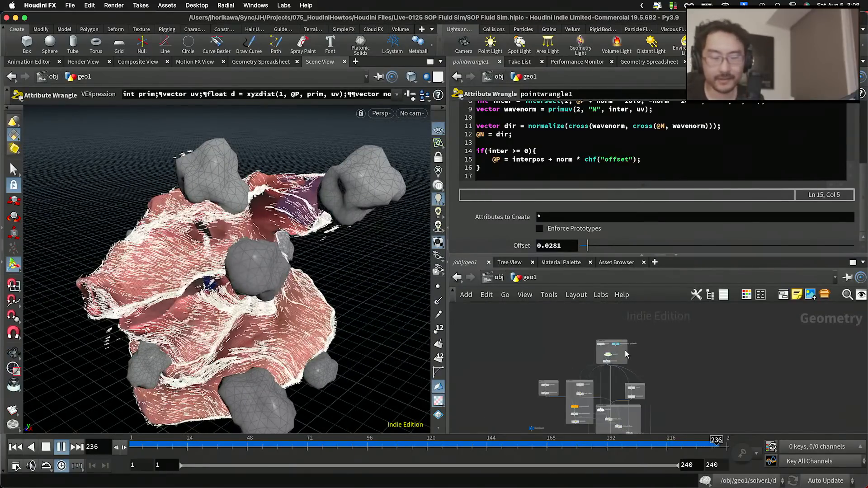
pyautogui.scroll(8, 629, 357)
pyautogui.press('Tab')
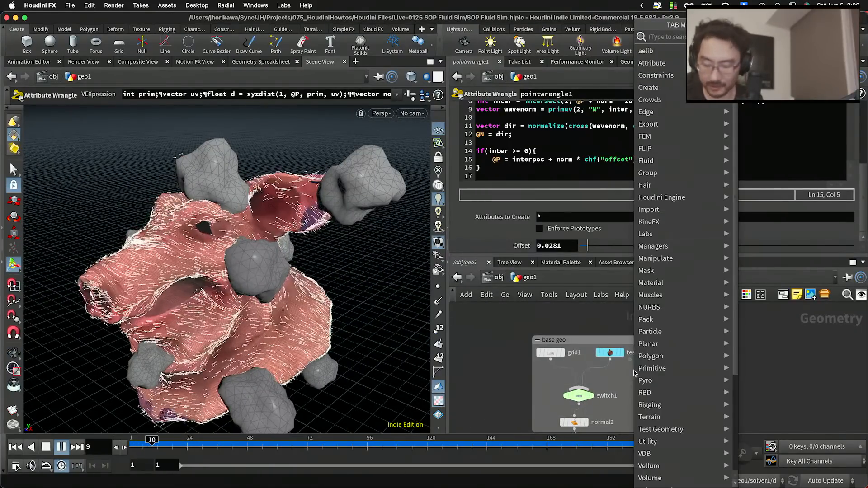
pyautogui.write('c')
pyautogui.press('BackSpace')
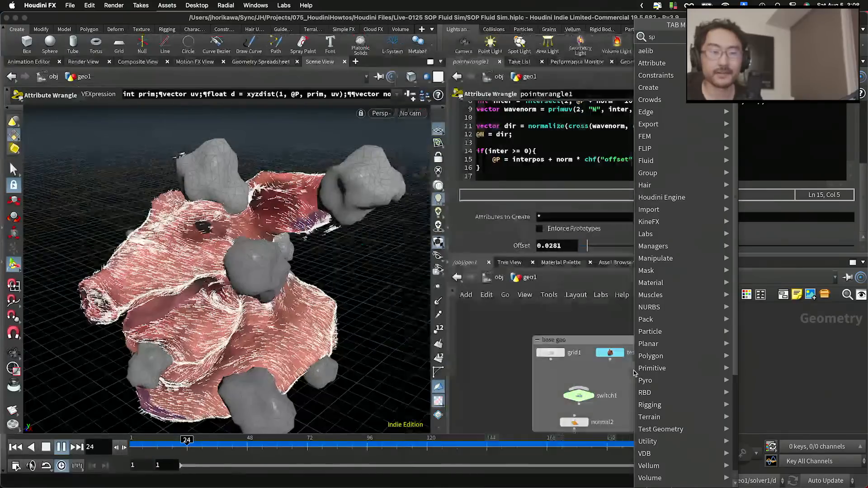
pyautogui.write('sphere')
pyautogui.press('Return')
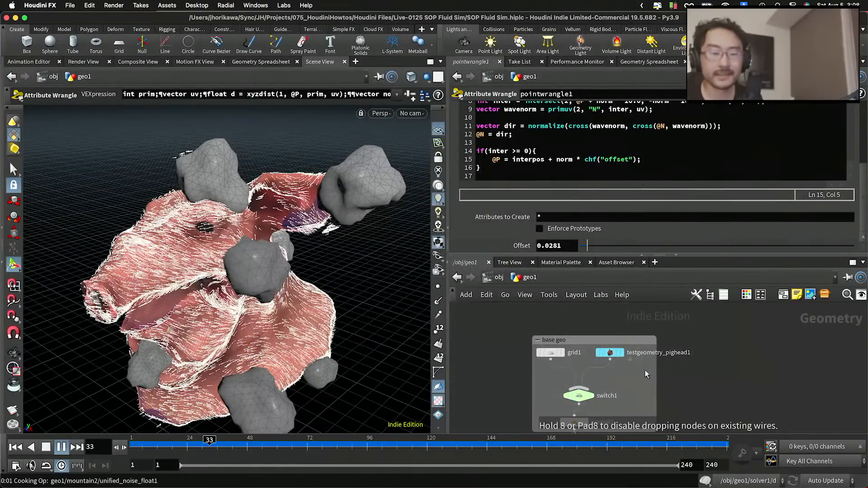
pyautogui.click(646, 375)
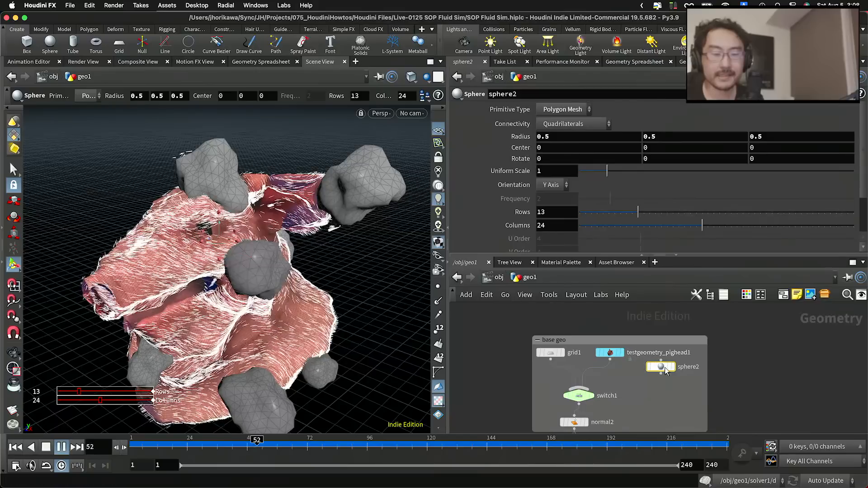
pyautogui.click(664, 354)
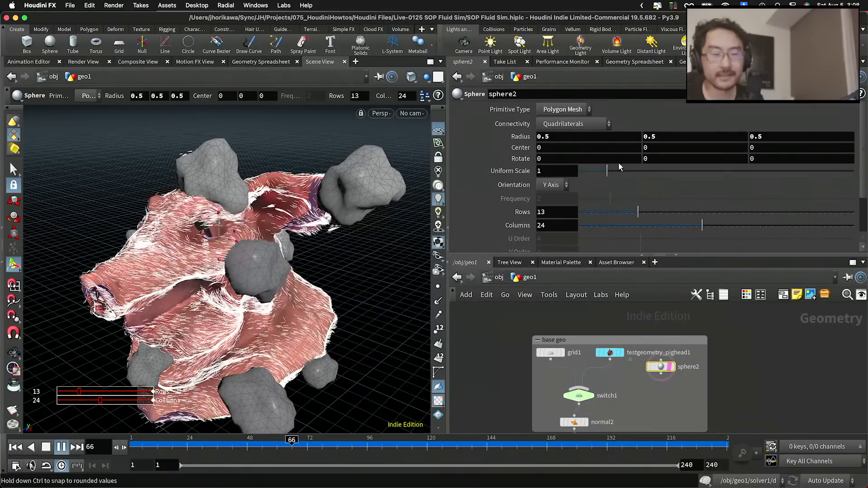
pyautogui.moveTo(711, 172); pyautogui.dragTo(741, 171)
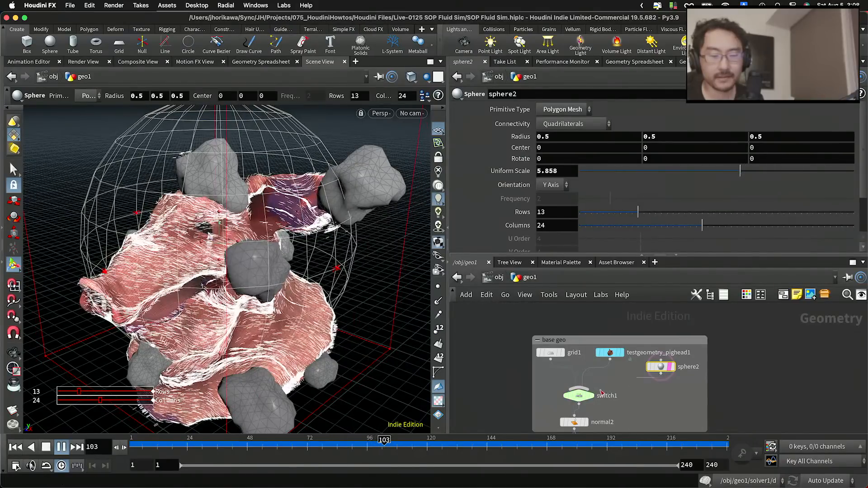
# Connect the new sphere to switch1 as its third input and set Select Input to 2.
pyautogui.moveTo(663, 376); pyautogui.dragTo(580, 391)
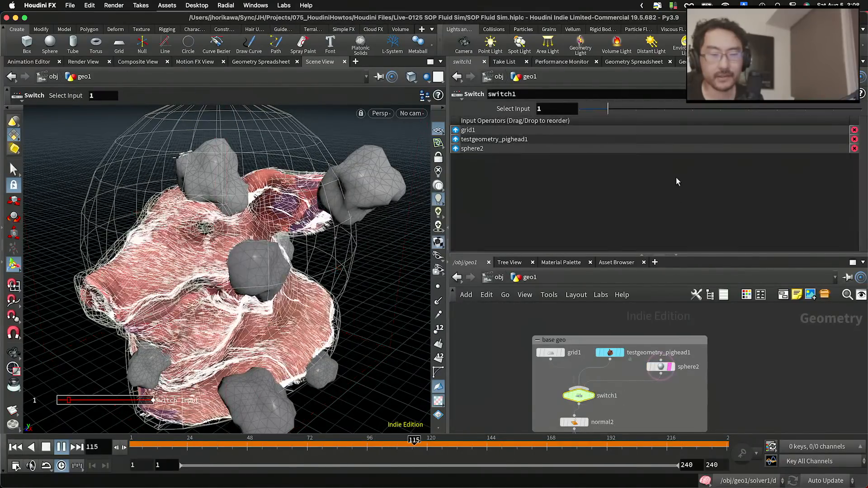
pyautogui.click(635, 109)
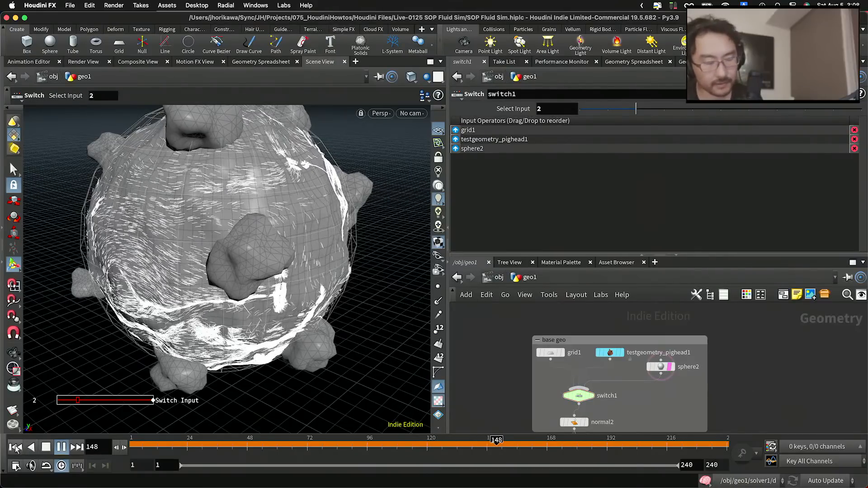
# Replay the simulation from the first frame and examine the flow around the sphere from several angles.
pyautogui.click(61, 447)
pyautogui.click(61, 448)
pyautogui.press('Escape')
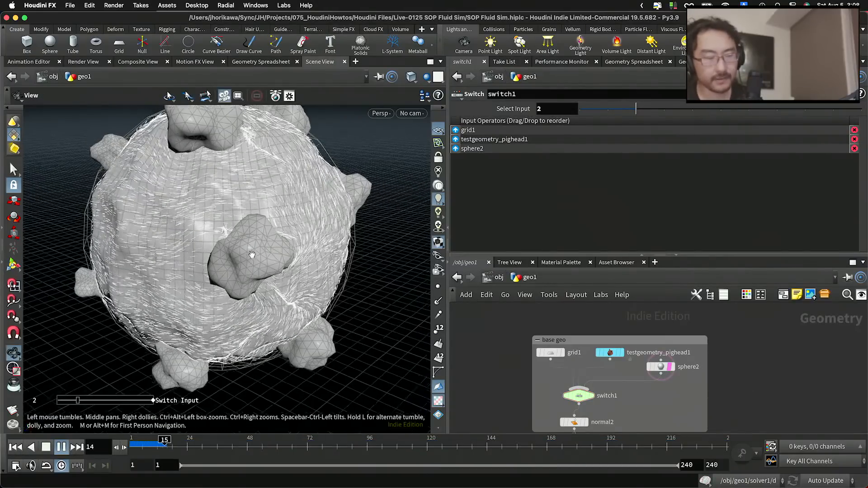
pyautogui.moveTo(271, 264); pyautogui.dragTo(211, 240)
pyautogui.moveTo(275, 259); pyautogui.dragTo(409, 315)
pyautogui.press('Return')
# Select the CONTROLLER null and lower its obstacle pow to 1.262.
pyautogui.scroll(-10, 606, 382)
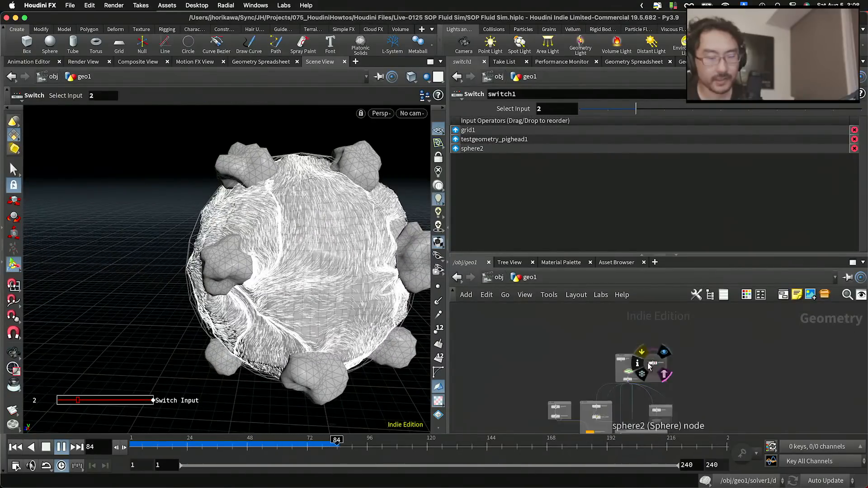
pyautogui.click(640, 353)
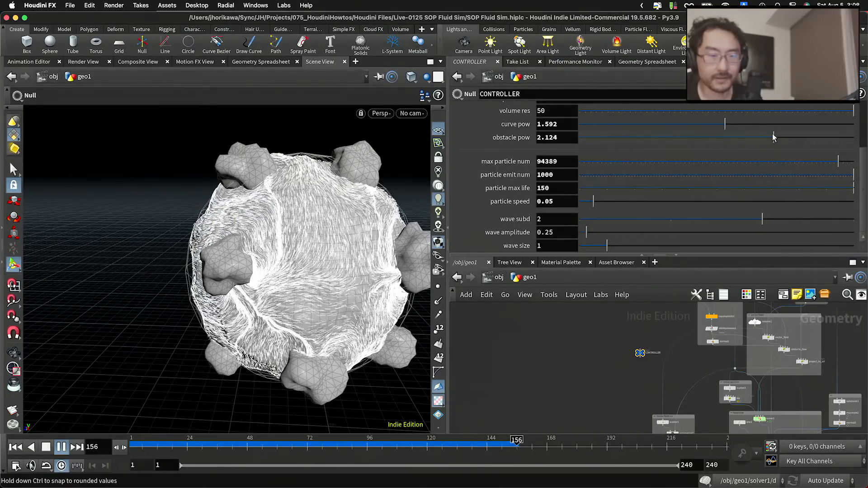
pyautogui.moveTo(754, 138); pyautogui.dragTo(742, 138)
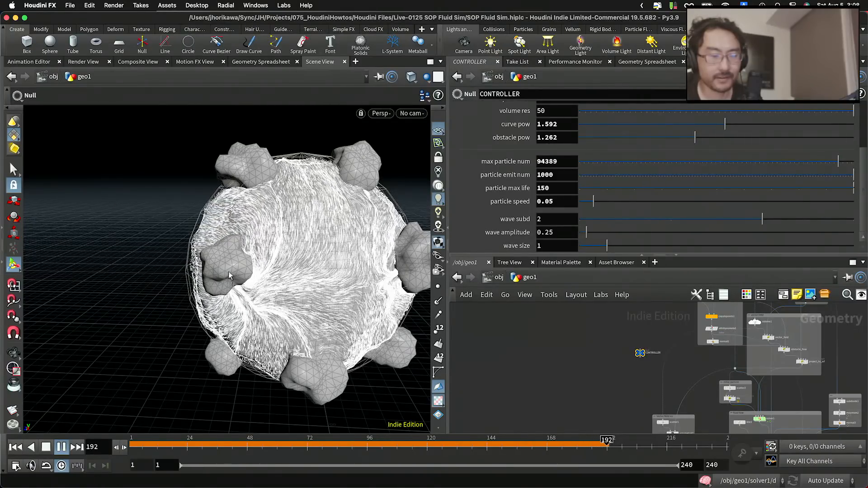
# Replay the simulation, stop at frame 48, and examine the flow lines around one obstacle on the sphere up close.
pyautogui.press('Escape')
pyautogui.moveTo(277, 267)
pyautogui.mouseDown()
pyautogui.moveTo(312, 271)
pyautogui.moveTo(298, 220)
pyautogui.moveTo(297, 242)
pyautogui.moveTo(277, 250)
pyautogui.mouseUp()
pyautogui.scroll(5, 286, 263)
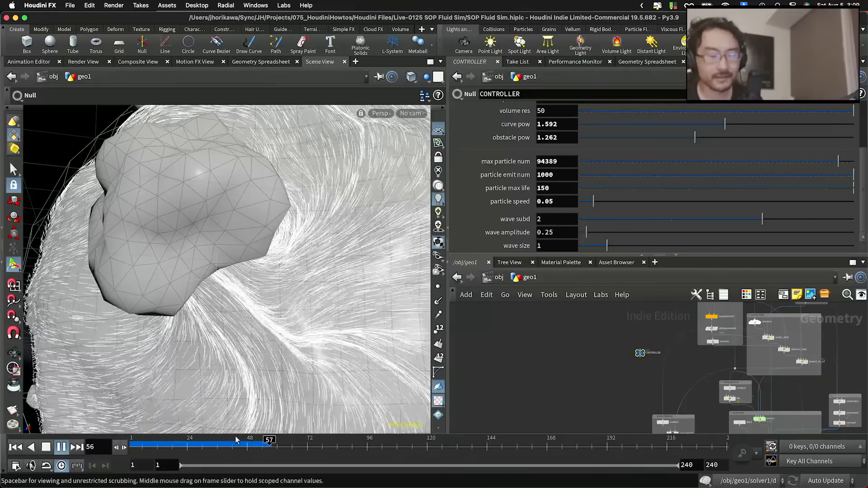
pyautogui.moveTo(226, 326); pyautogui.dragTo(208, 293)
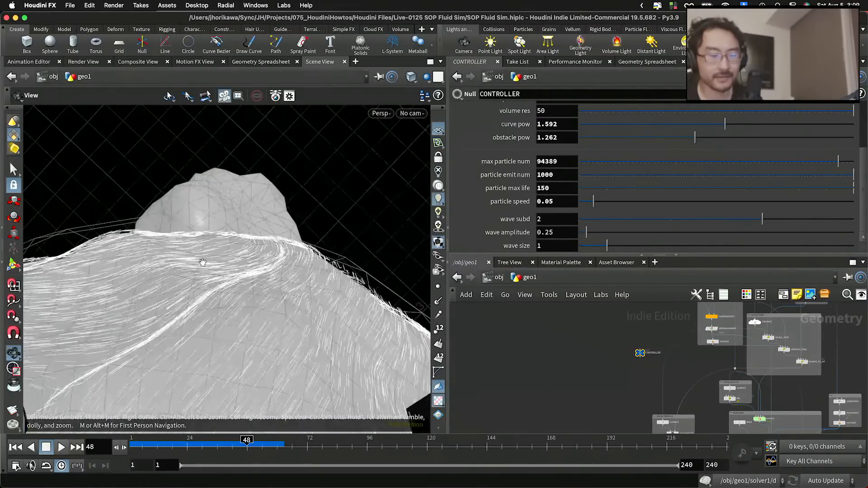
# Display the pointwrangle1 output during playback and examine the raw particles gathering around the obstacles on the sphere.
pyautogui.moveTo(226, 285); pyautogui.dragTo(334, 307)
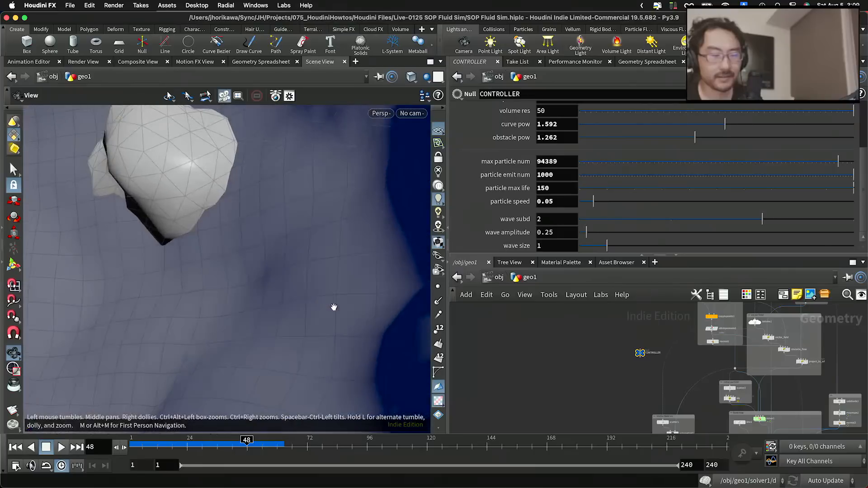
pyautogui.moveTo(300, 283); pyautogui.dragTo(243, 277)
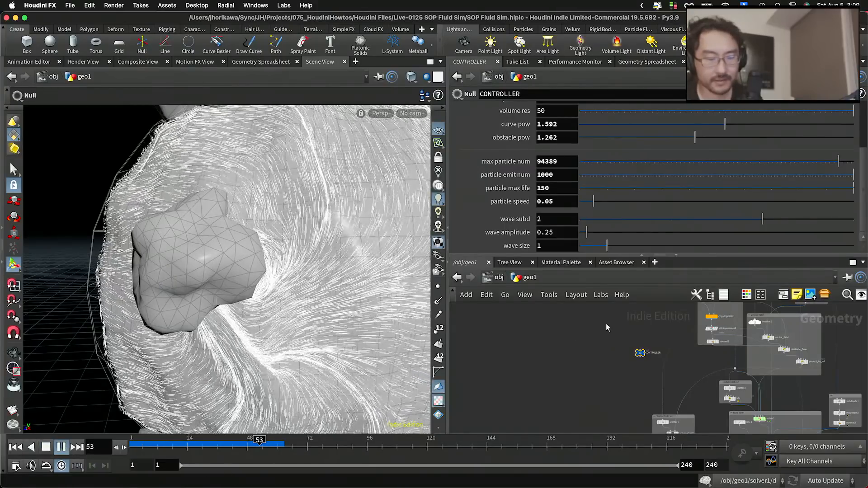
pyautogui.scroll(-5, 606, 353)
pyautogui.scroll(3, 709, 347)
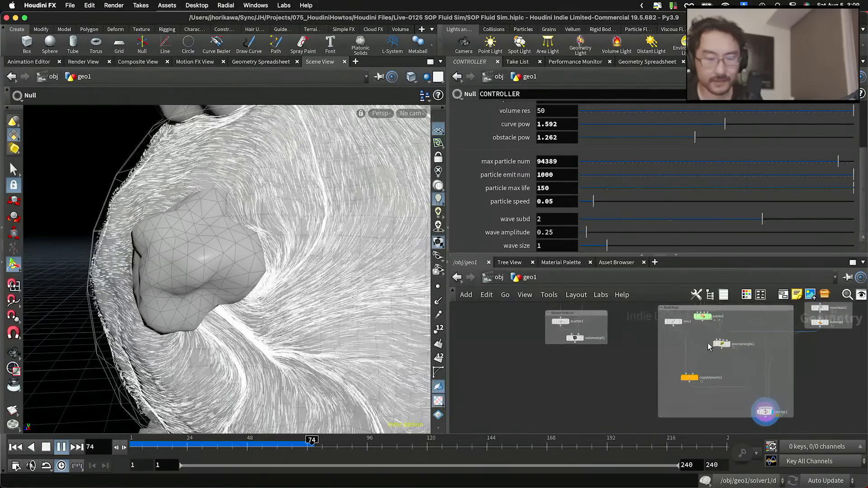
pyautogui.click(728, 344)
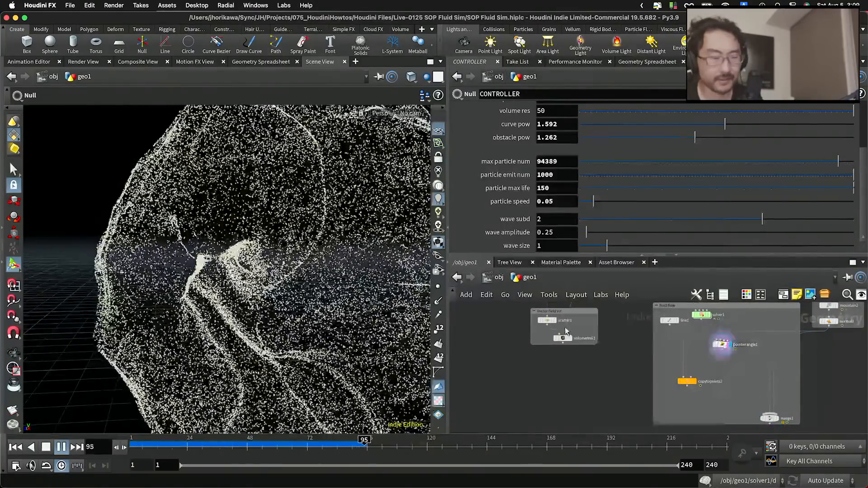
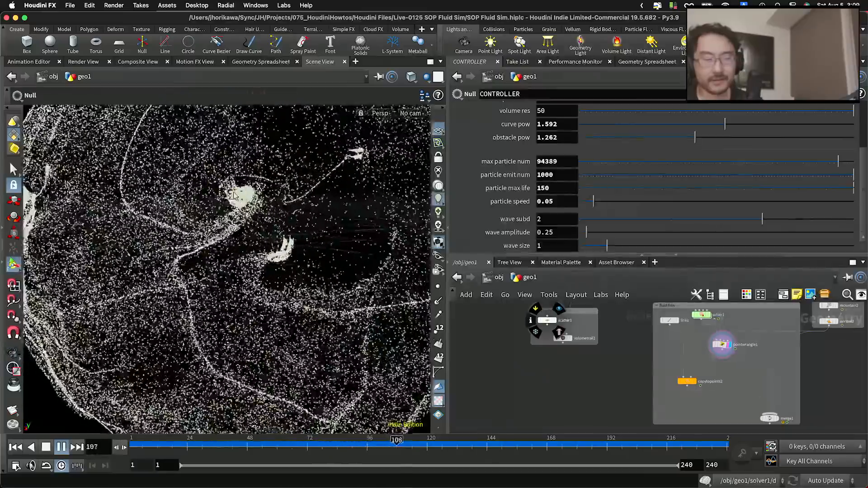
pyautogui.press('Return')
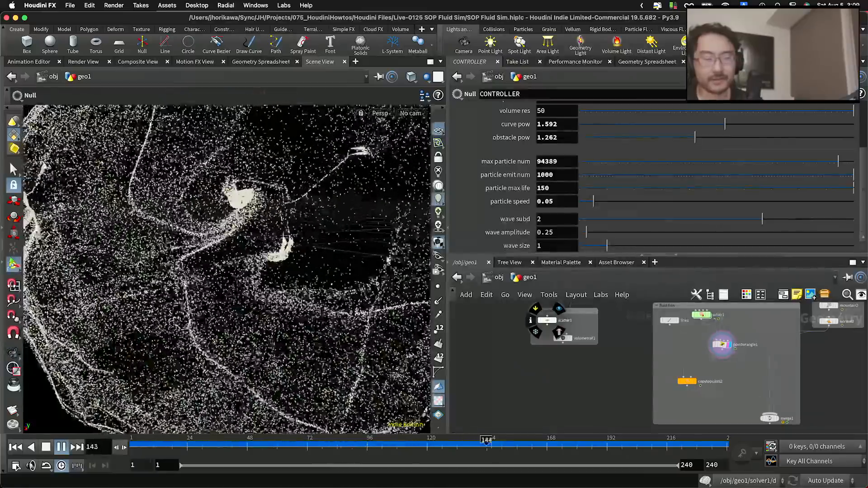
# Display merge1 again and examine the flow lines over the whole sphere and its obstacles from several angles.
pyautogui.scroll(1, 736, 412)
pyautogui.scroll(4, 736, 413)
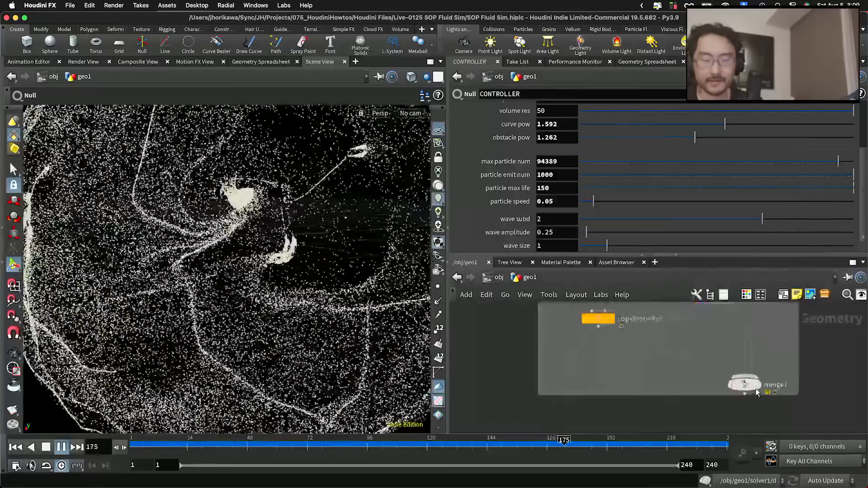
pyautogui.click(758, 385)
pyautogui.press('Escape')
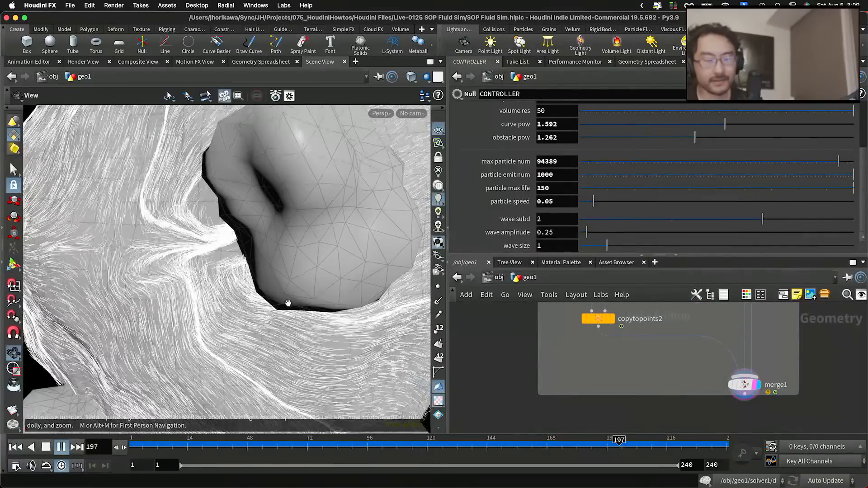
pyautogui.scroll(-6, 292, 301)
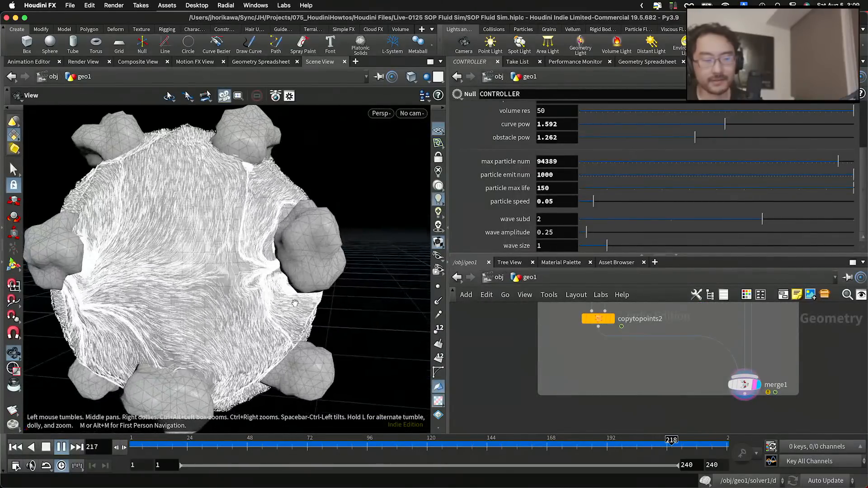
pyautogui.keyDown('alt'); pyautogui.moveTo(324, 299); pyautogui.dragTo(317, 258); pyautogui.keyUp('alt')
pyautogui.press('Escape')
pyautogui.scroll(-5, 312, 254)
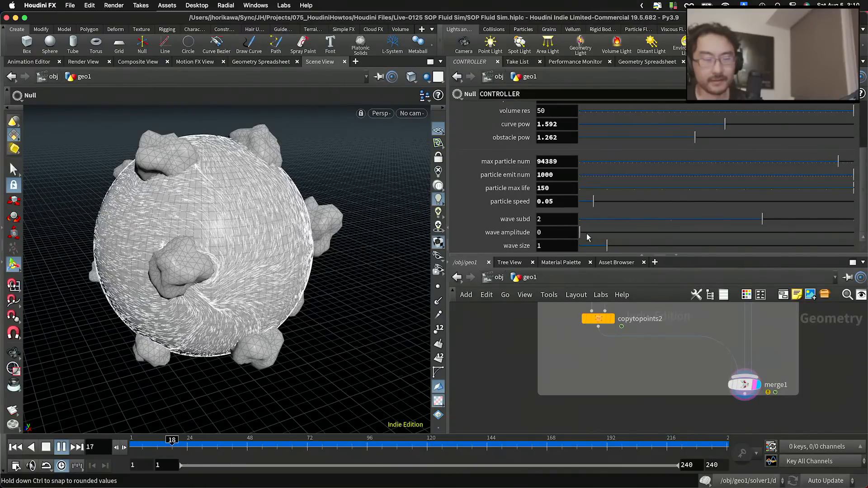
# Set CONTROLLER's wave amplitude to 0.264 and wave size to 0.891, check the playback, and stop it at frame 1.
pyautogui.moveTo(590, 235); pyautogui.dragTo(599, 236)
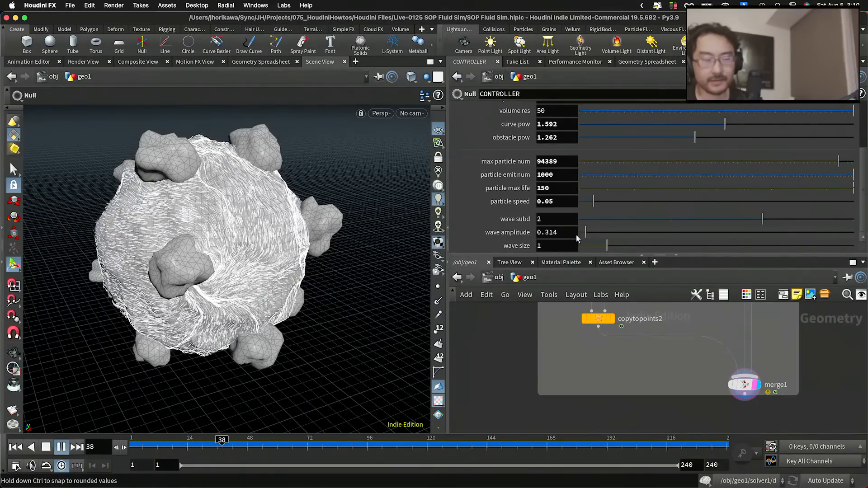
pyautogui.moveTo(337, 257); pyautogui.dragTo(287, 260)
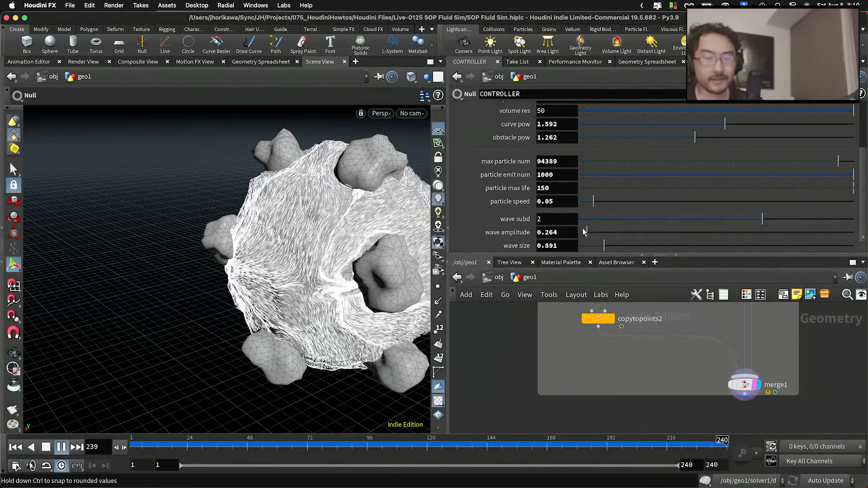
pyautogui.press('Escape')
pyautogui.moveTo(344, 317); pyautogui.dragTo(295, 348)
pyautogui.press('Return')
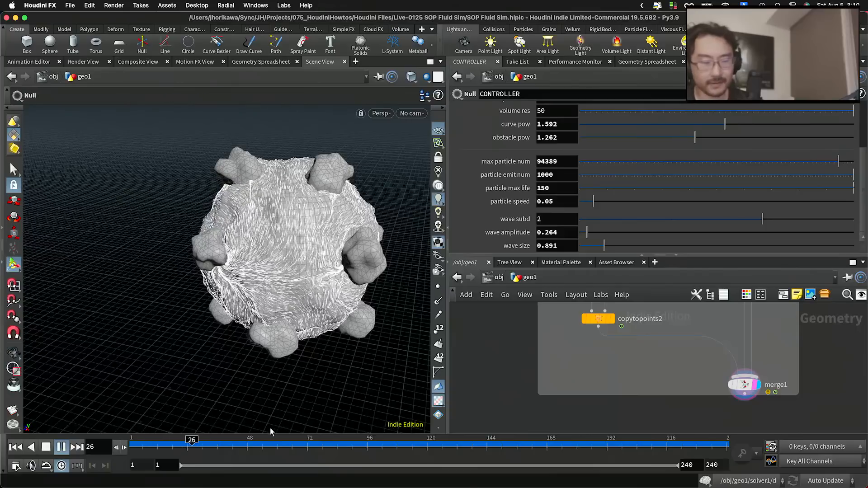
pyautogui.click(46, 446)
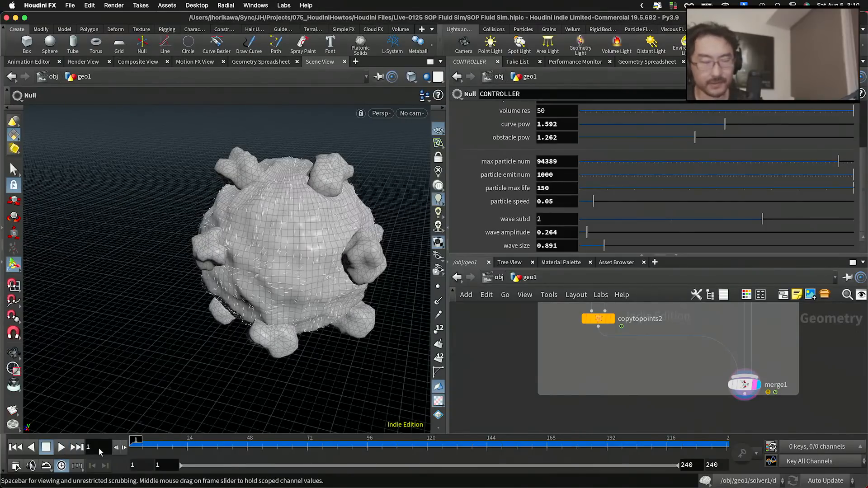
# Open CONTROLLER's parameter interface for editing and select switch1 in the base geo group to show its parameters.
pyautogui.click(849, 94)
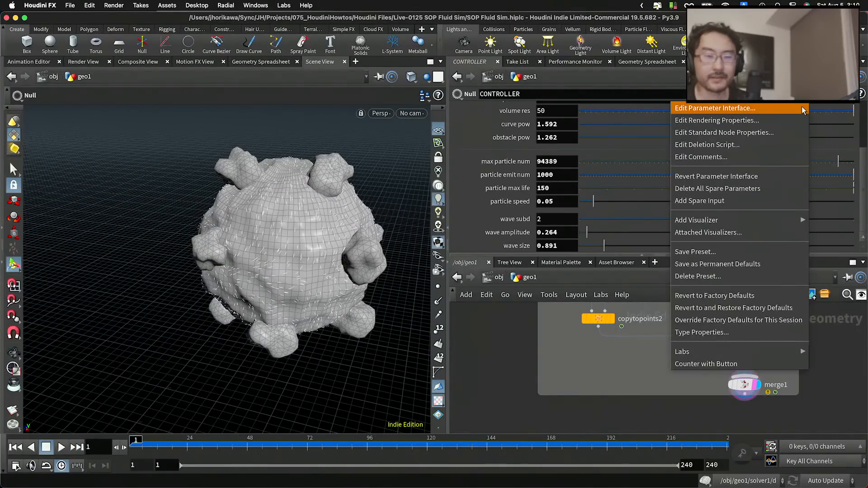
pyautogui.click(796, 109)
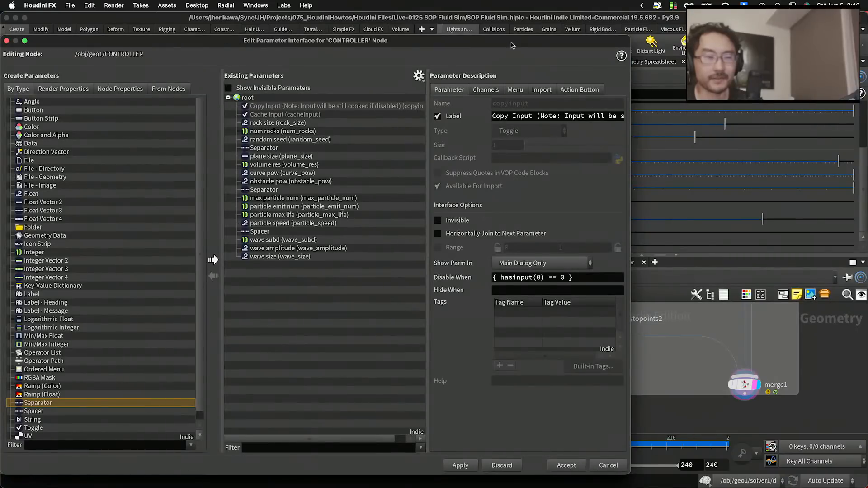
pyautogui.moveTo(511, 42); pyautogui.dragTo(366, 64)
pyautogui.click(747, 412)
pyautogui.scroll(-6, 693, 402)
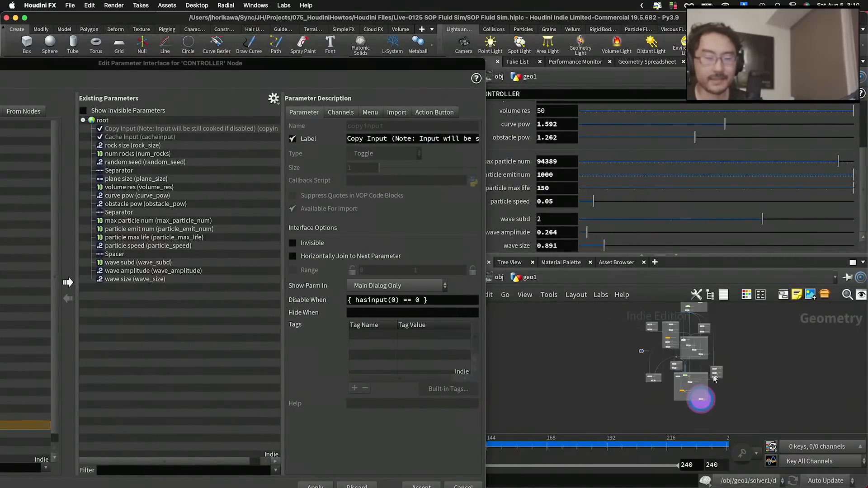
pyautogui.scroll(6, 719, 379)
pyautogui.click(633, 371)
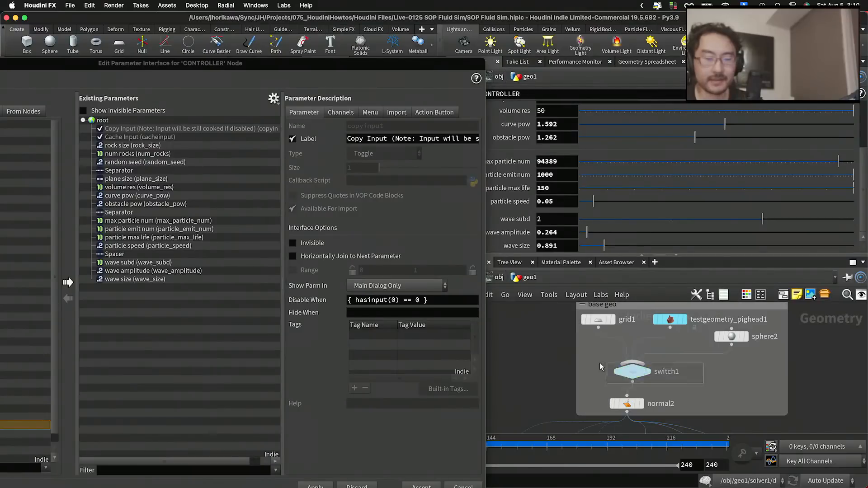
# Toggle Forbid Linking Parameters from Outside this Subnet and add switch1's Select Input with a separator below it above rock size.
pyautogui.click(273, 98)
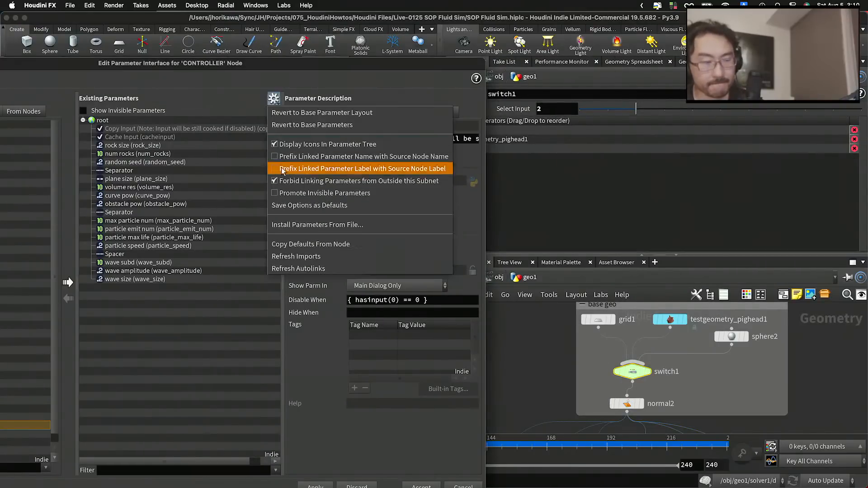
pyautogui.click(292, 181)
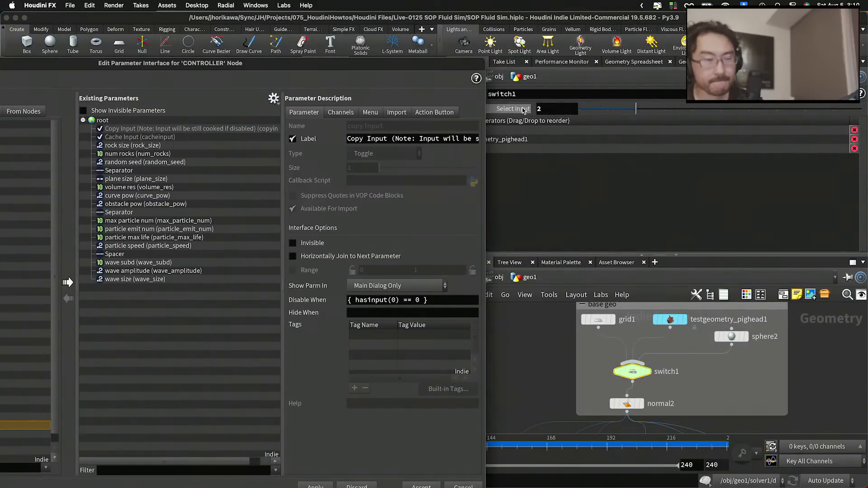
pyautogui.moveTo(178, 148); pyautogui.dragTo(179, 148)
pyautogui.moveTo(208, 68); pyautogui.dragTo(520, 70)
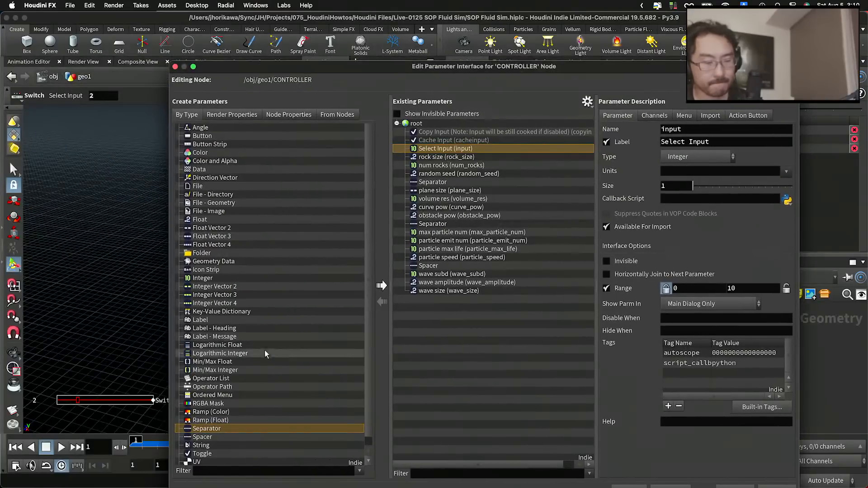
pyautogui.moveTo(207, 429); pyautogui.dragTo(468, 151)
# Set both the name and label of the Select Input parameter to shape, and accept the interface changes.
pyautogui.click(461, 148)
pyautogui.doubleClick(661, 129)
pyautogui.write('shape')
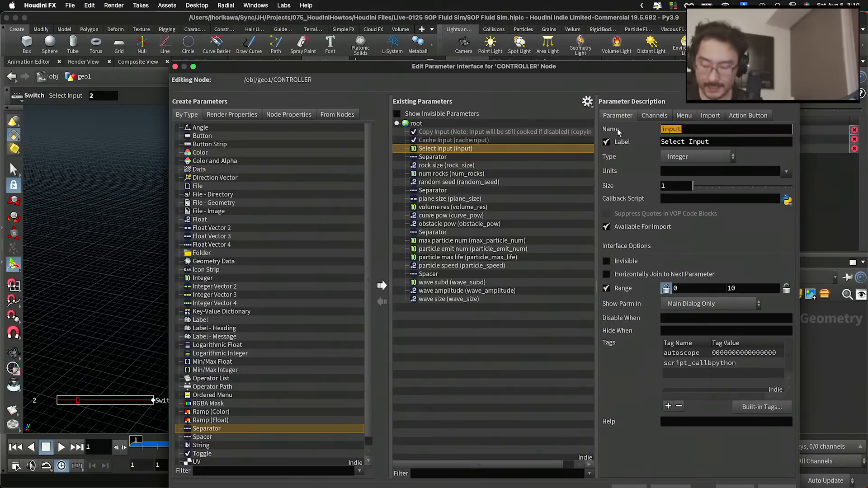
pyautogui.press('Tab')
pyautogui.write('shape')
pyautogui.press('Return')
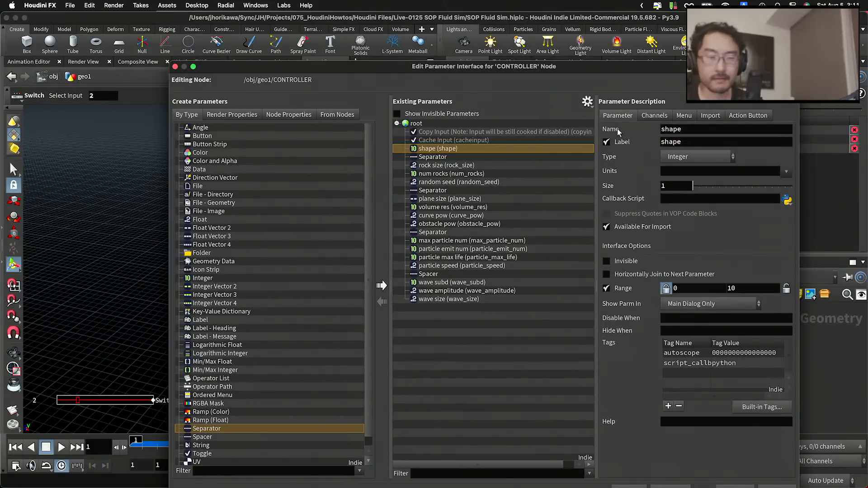
pyautogui.moveTo(646, 67); pyautogui.dragTo(565, 18)
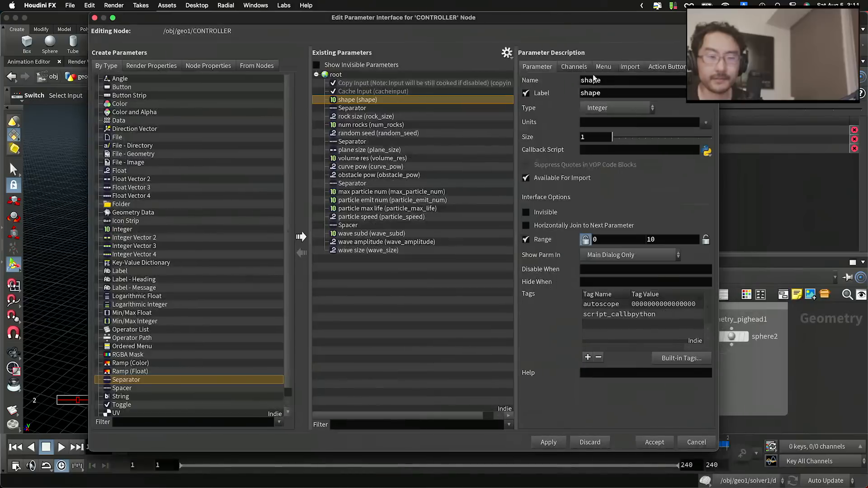
pyautogui.click(549, 447)
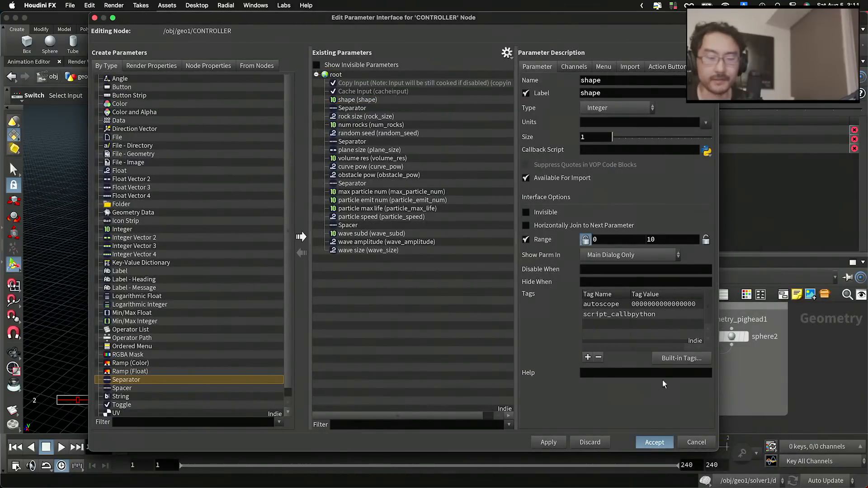
pyautogui.click(648, 444)
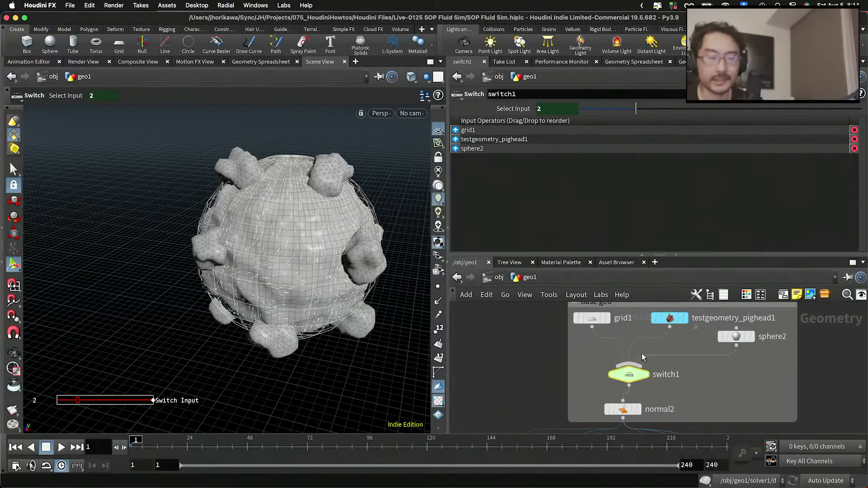
# Select the CONTROLLER null and set shape to 0 to use the grid as base geometry.
pyautogui.scroll(-8, 604, 361)
pyautogui.scroll(7, 551, 407)
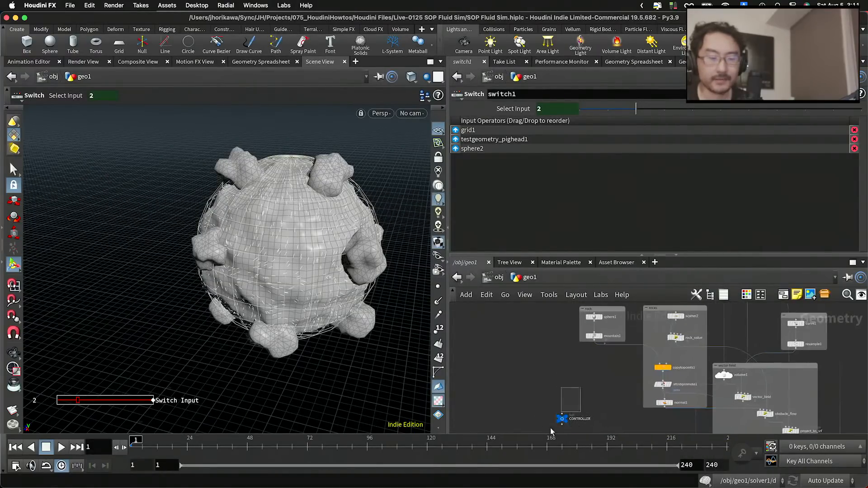
pyautogui.click(561, 420)
pyautogui.scroll(5, 628, 202)
pyautogui.moveTo(606, 135); pyautogui.dragTo(580, 136)
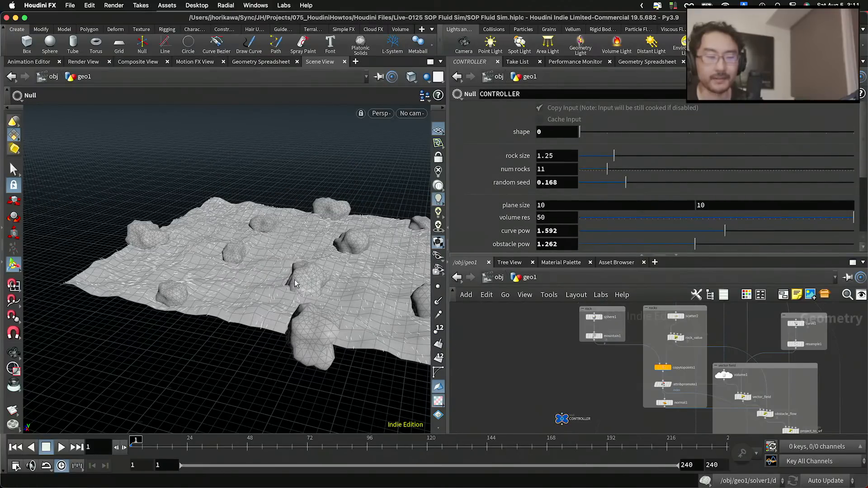
pyautogui.keyDown('alt'); pyautogui.moveTo(299, 247); pyautogui.dragTo(256, 259, button='right'); pyautogui.keyUp('alt')
pyautogui.keyDown('alt'); pyautogui.moveTo(256, 258); pyautogui.dragTo(277, 328); pyautogui.keyUp('alt')
# Find the normal3 node below mountain2 in the network and display its output.
pyautogui.scroll(-10, 506, 325)
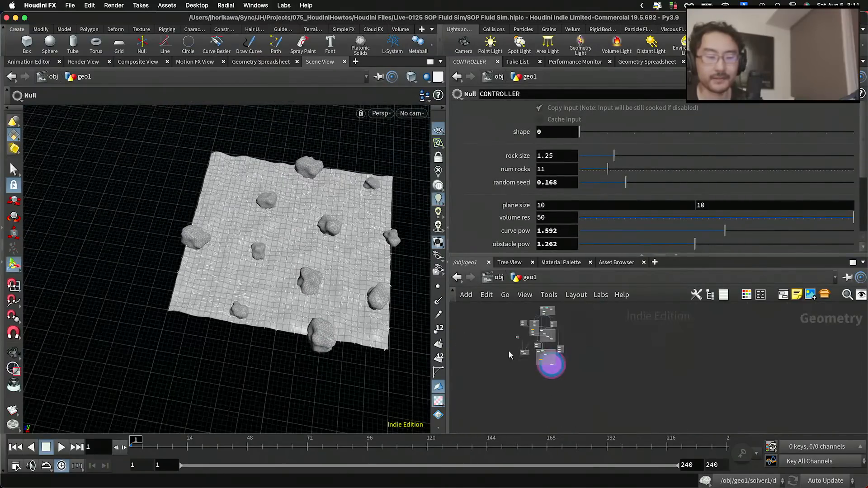
pyautogui.moveTo(509, 354); pyautogui.dragTo(514, 315, button='middle')
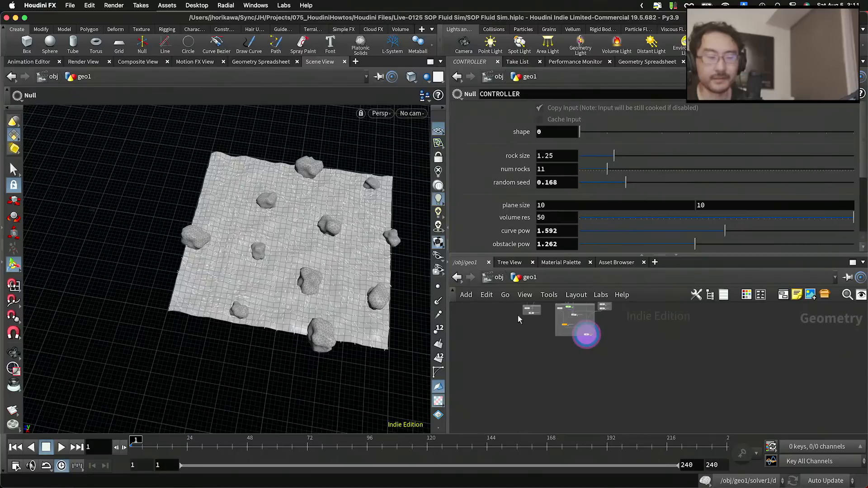
pyautogui.scroll(3, 518, 316)
pyautogui.scroll(10, 640, 379)
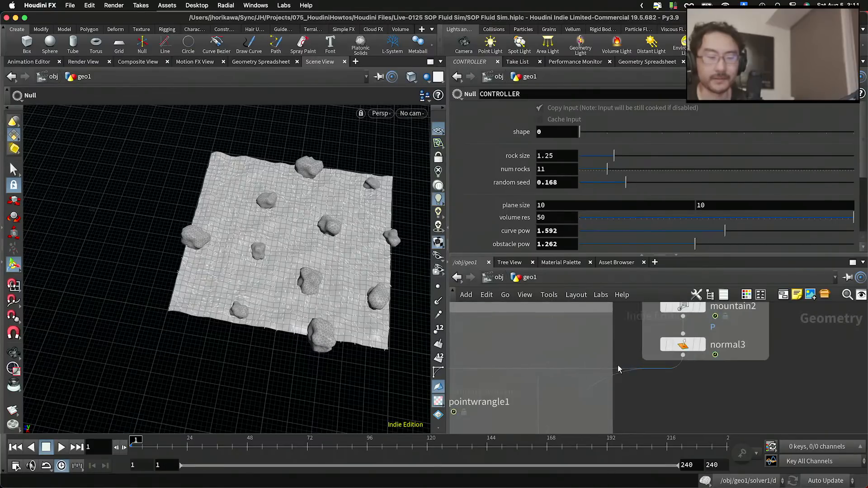
pyautogui.click(700, 345)
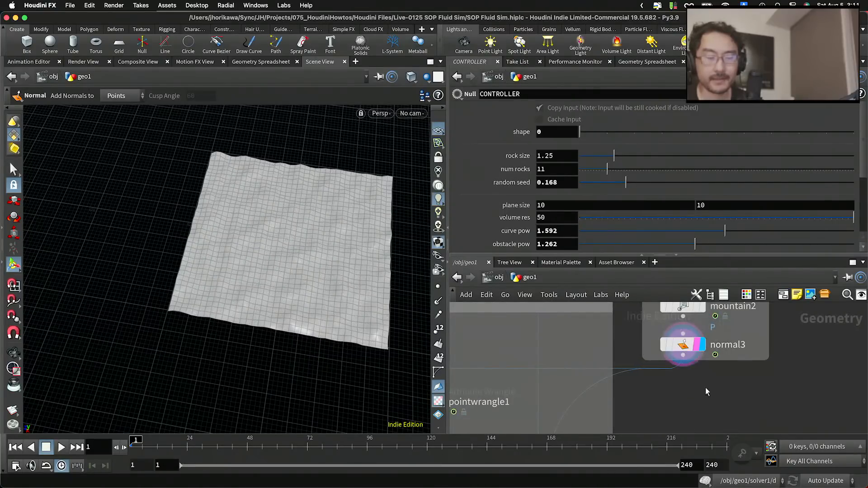
# Extend the lower edge of the network box around mountain2 and normal3 to leave space below normal3.
pyautogui.moveTo(704, 345); pyautogui.dragTo(705, 410)
pyautogui.scroll(-1, 699, 360)
pyautogui.moveTo(699, 357)
pyautogui.mouseDown(button='middle')
pyautogui.moveTo(699, 399)
pyautogui.moveTo(699, 372)
pyautogui.mouseUp(button='middle')
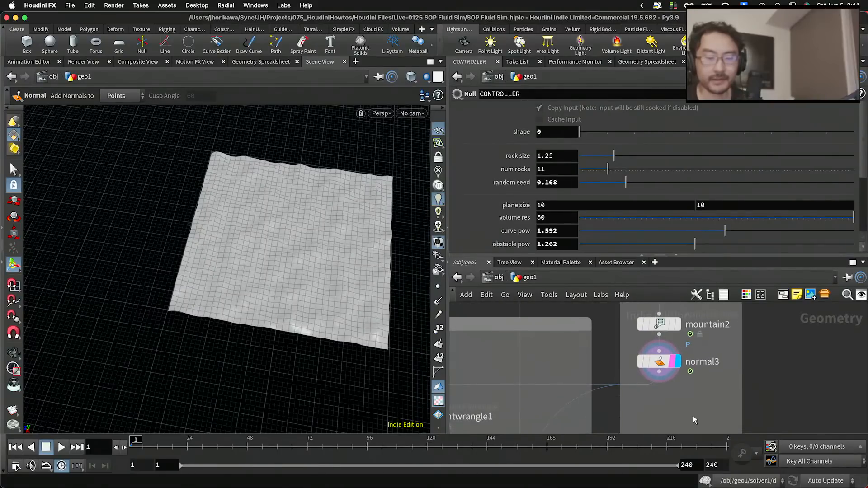
pyautogui.moveTo(687, 431); pyautogui.dragTo(687, 400, button='middle')
pyautogui.moveTo(685, 405); pyautogui.dragTo(686, 368)
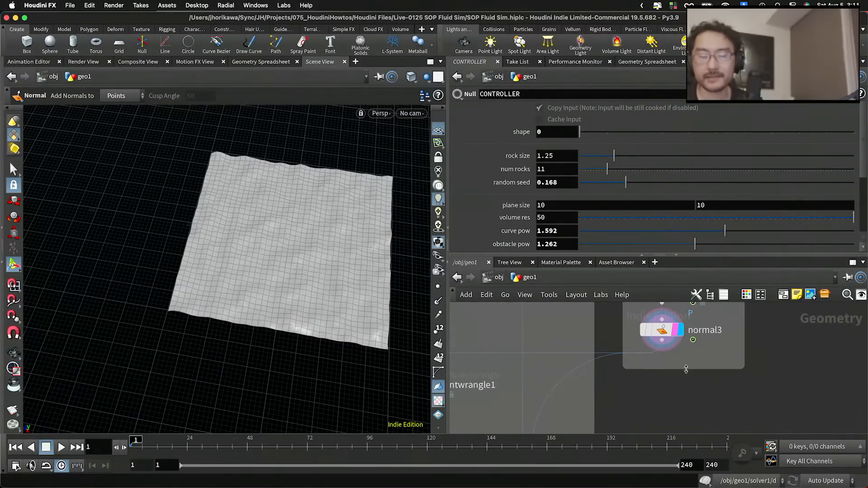
pyautogui.keyDown('alt'); pyautogui.moveTo(332, 292); pyautogui.dragTo(303, 277); pyautogui.keyUp('alt')
pyautogui.scroll(4, 305, 272)
pyautogui.press('Return')
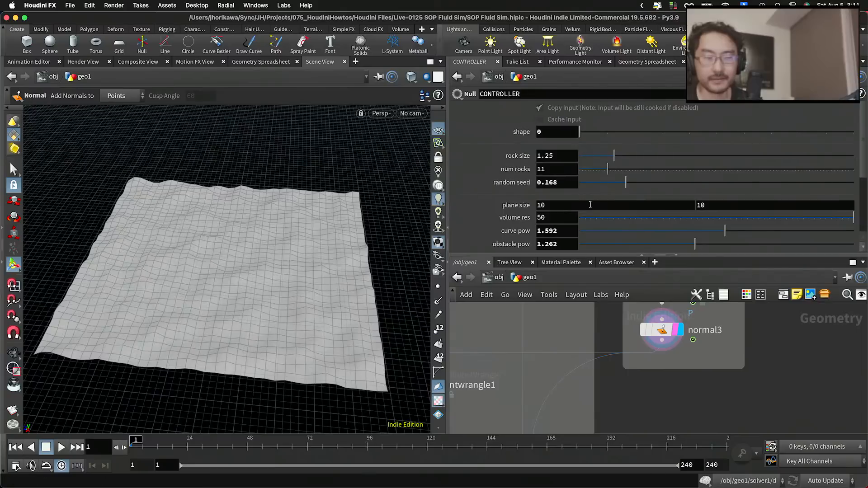
# Set wave subd on the CONTROLLER null to 3.
pyautogui.scroll(-5, 602, 184)
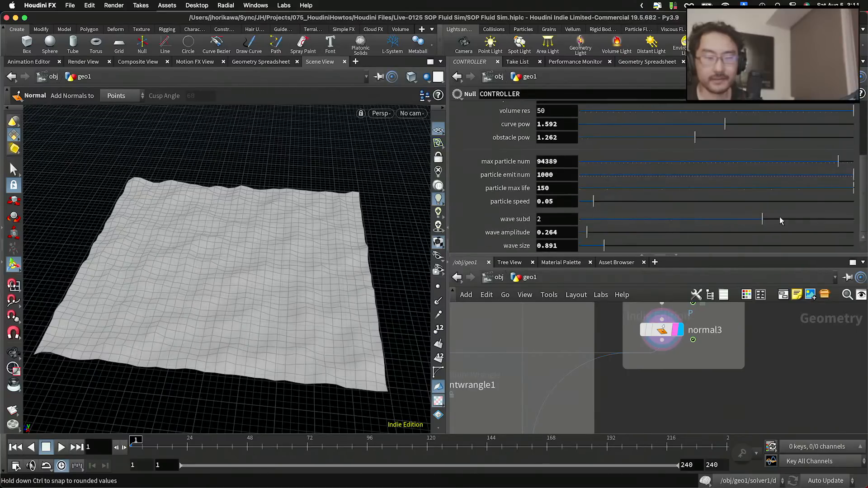
pyautogui.moveTo(780, 220); pyautogui.dragTo(818, 221)
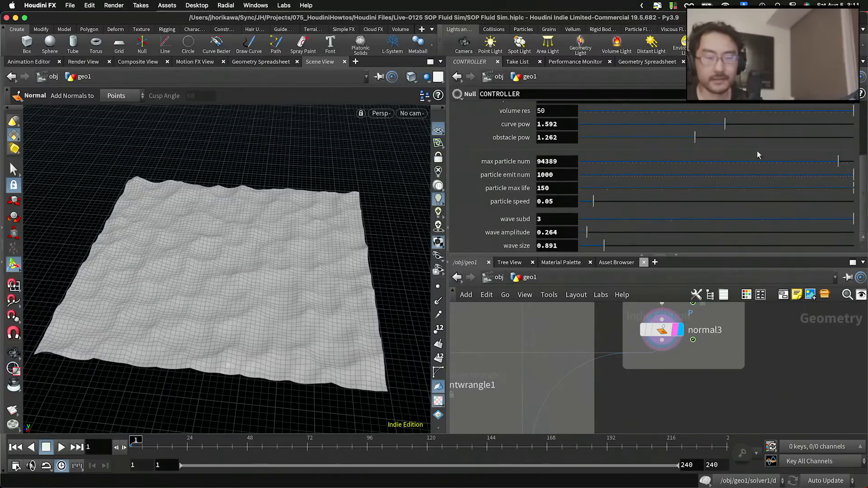
# Raise the range maximum of the wave subd parameter to 4 in the CONTROLLER parameter interface, and set wave subd to 4.
pyautogui.click(805, 94)
pyautogui.click(800, 110)
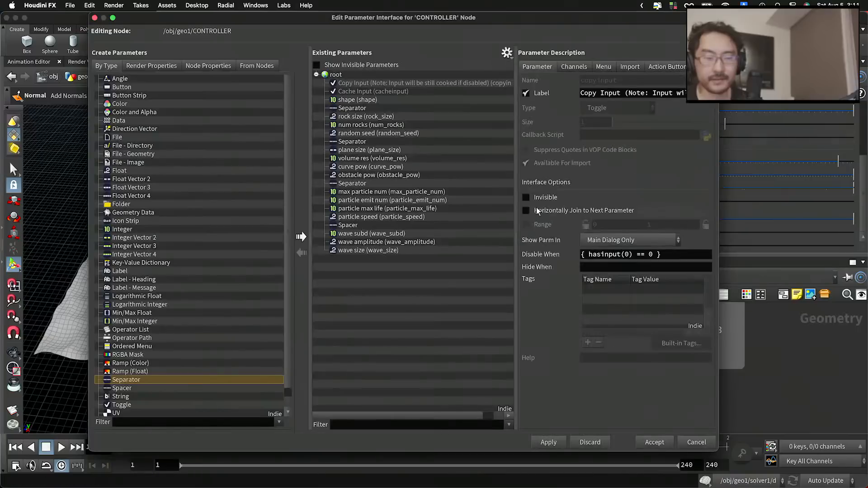
pyautogui.click(388, 234)
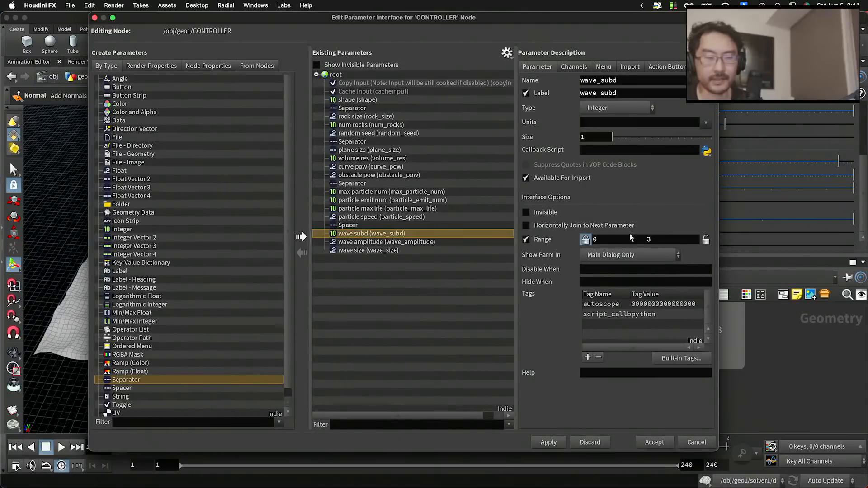
pyautogui.doubleClick(659, 238)
pyautogui.write('4')
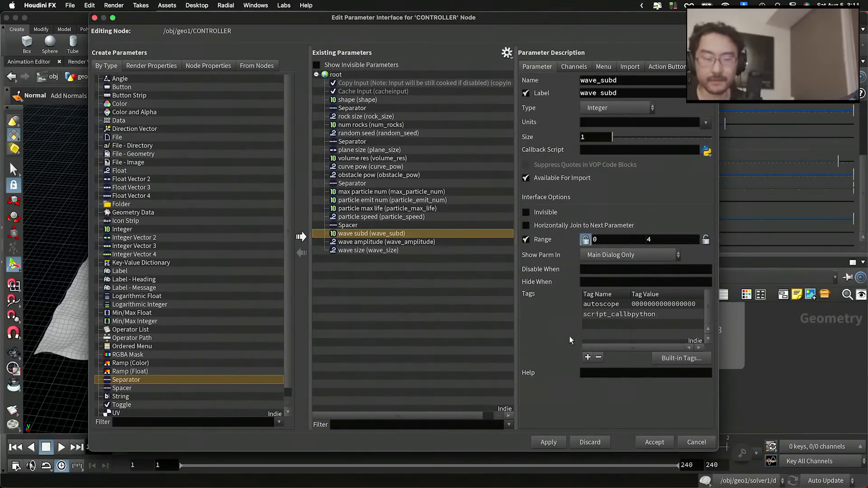
pyautogui.click(549, 443)
pyautogui.click(655, 442)
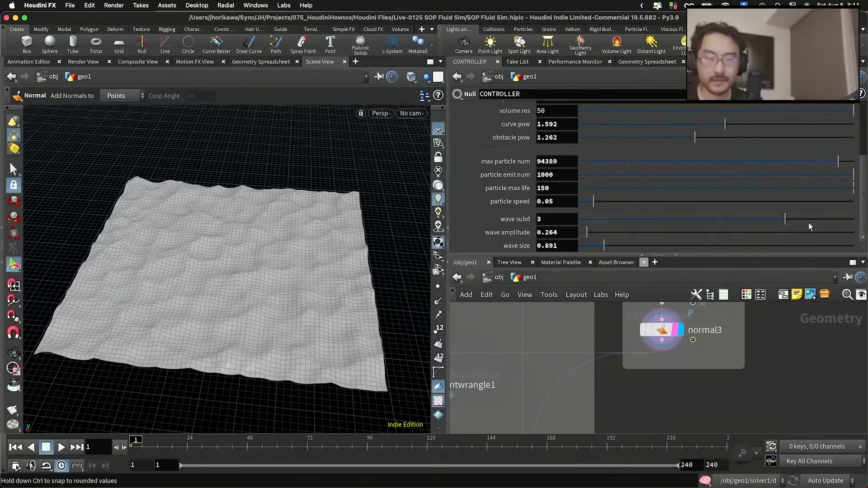
# Insert a Point Wrangle between mountain2 and normal3, and display its output.
pyautogui.moveTo(715, 371); pyautogui.dragTo(721, 408, button='middle')
pyautogui.scroll(1, 721, 407)
pyautogui.moveTo(666, 368); pyautogui.dragTo(667, 359)
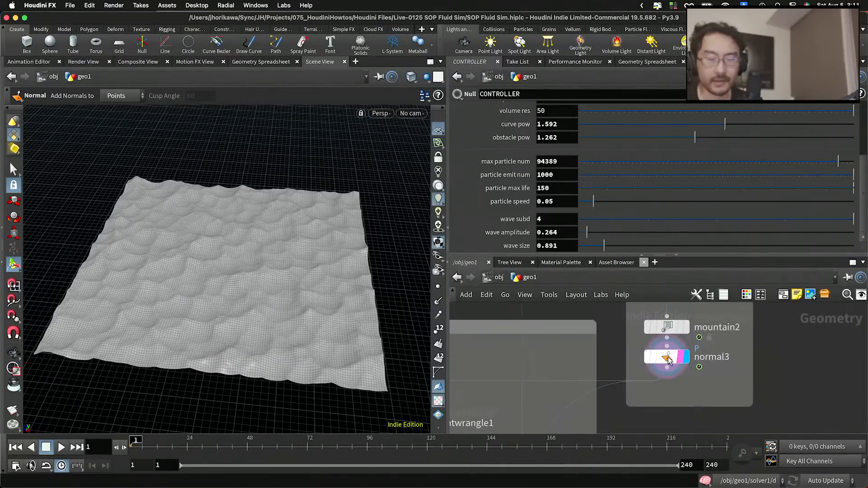
pyautogui.moveTo(686, 388); pyautogui.dragTo(686, 356, button='middle')
pyautogui.press('Tab')
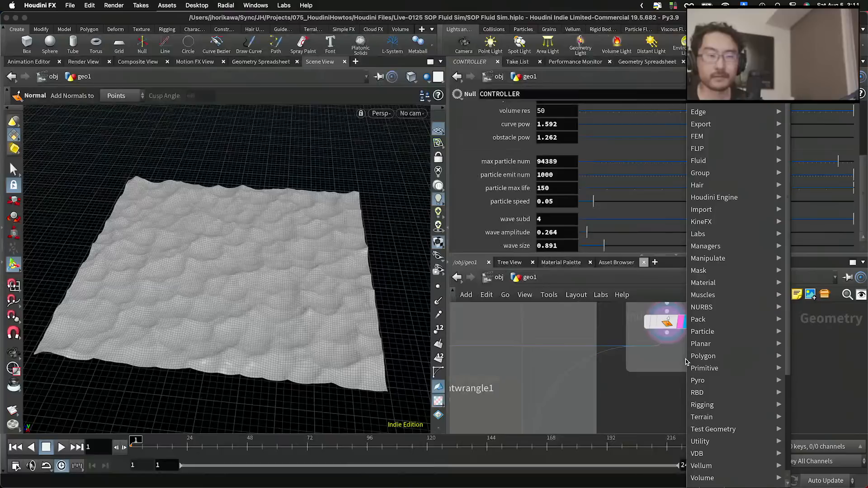
pyautogui.press('Return')
pyautogui.scroll(-2, 687, 362)
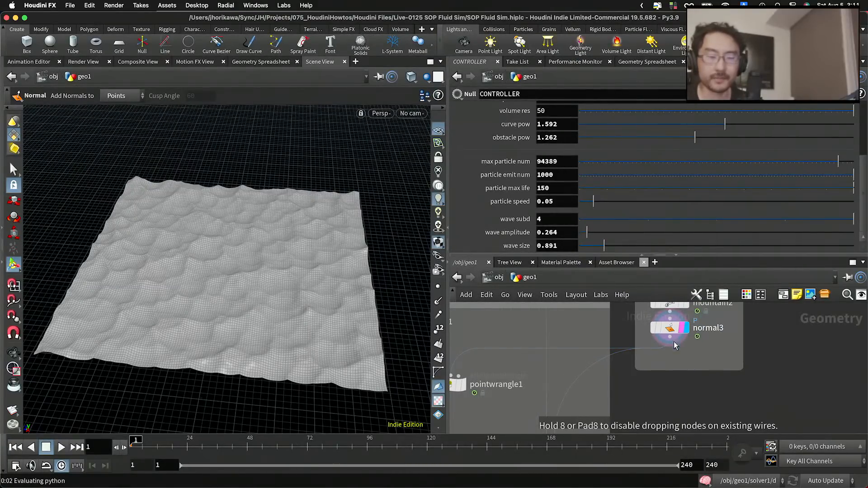
pyautogui.click(675, 348)
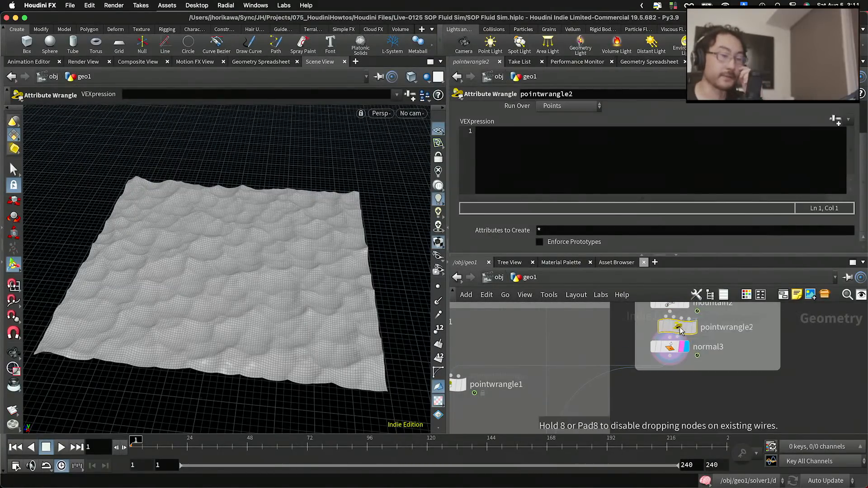
pyautogui.moveTo(683, 346)
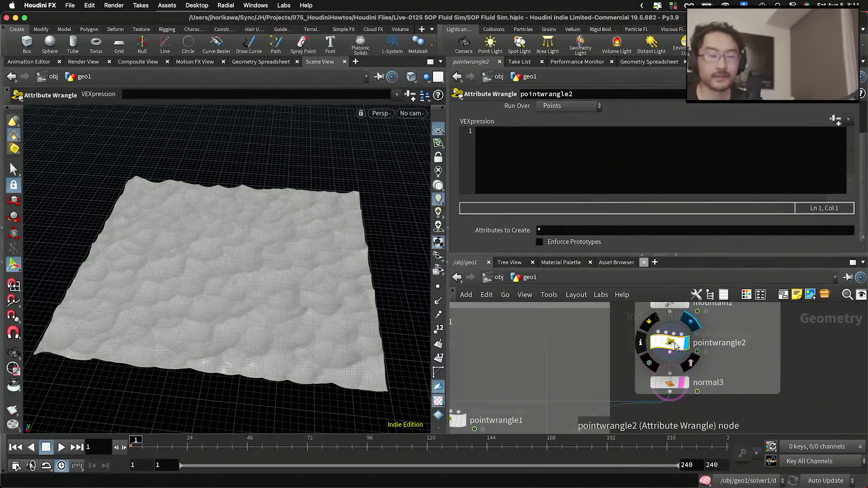
pyautogui.click(684, 344)
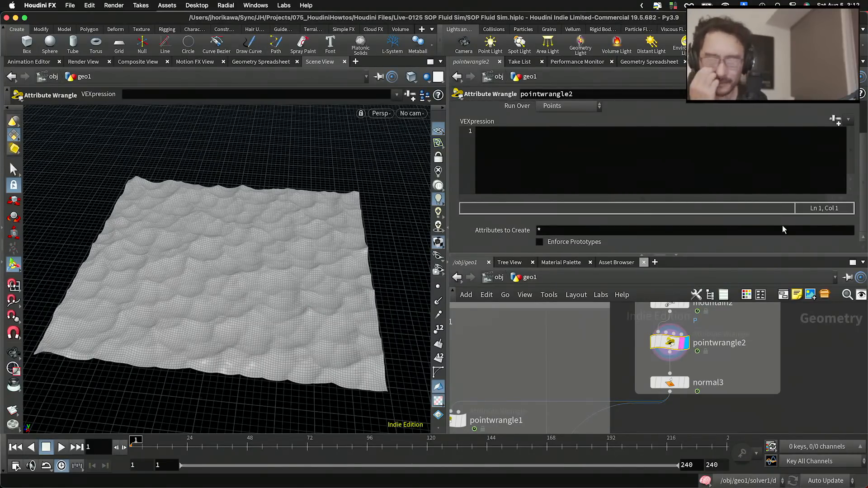
# Offset pointwrangle2 from mountain2 and connect the output of subdivide1 to the second input of pointwrangle2.
pyautogui.scroll(-5, 721, 351)
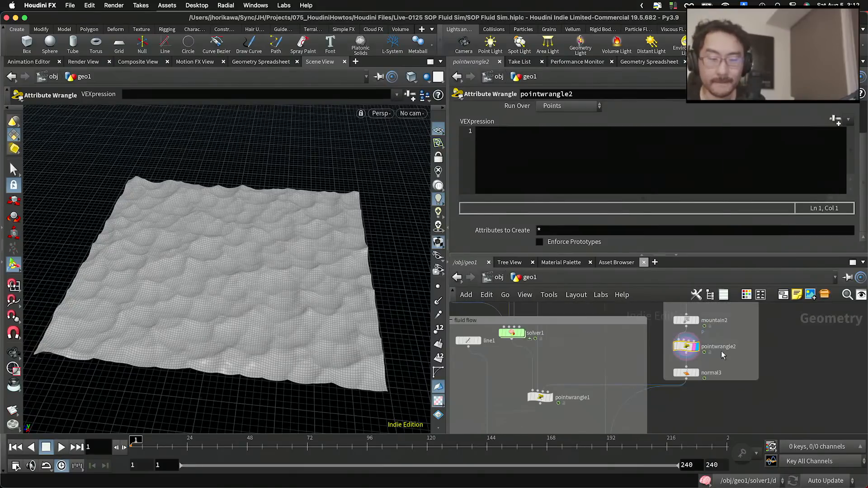
pyautogui.scroll(3, 739, 398)
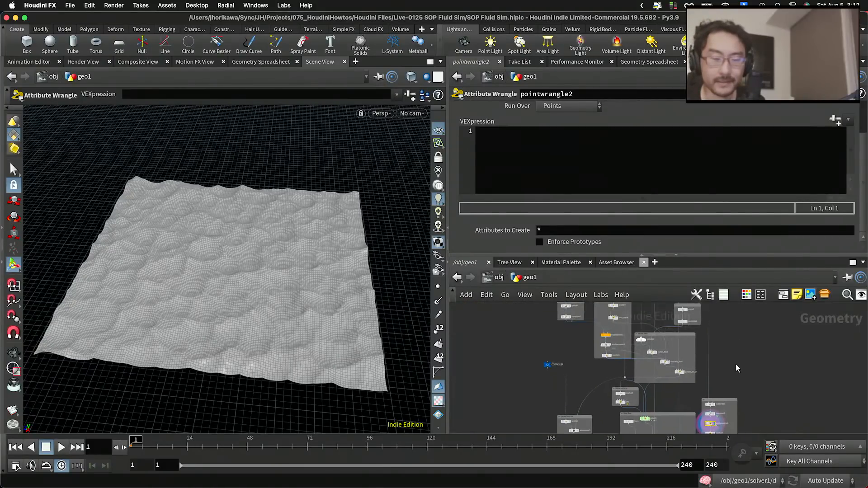
pyautogui.scroll(-3, 736, 365)
pyautogui.scroll(3, 704, 395)
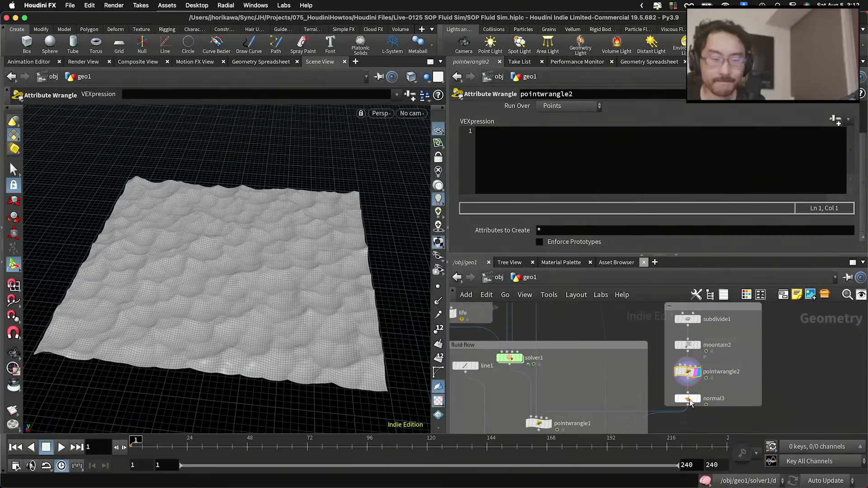
pyautogui.moveTo(711, 376); pyautogui.dragTo(738, 373)
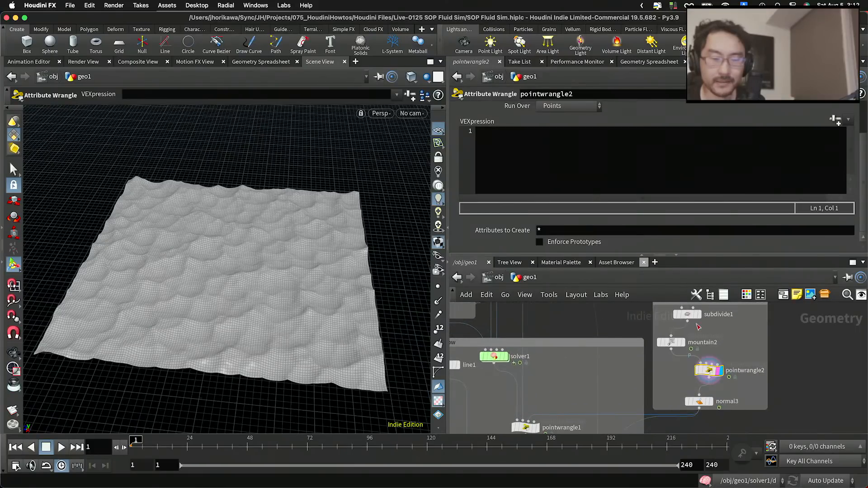
pyautogui.scroll(1, 723, 344)
pyautogui.scroll(1, 726, 328)
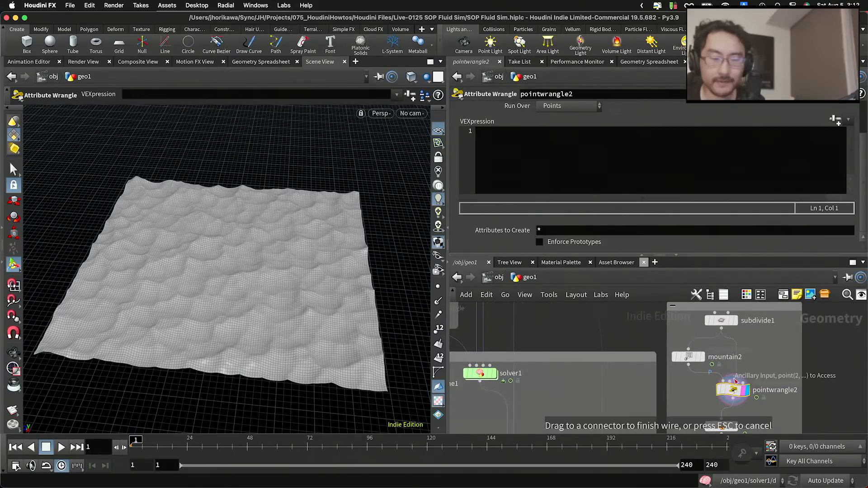
# Compare the surface output by subdivide1 with the one output by pointwrangle2 in a close-up view.
pyautogui.moveTo(736, 323)
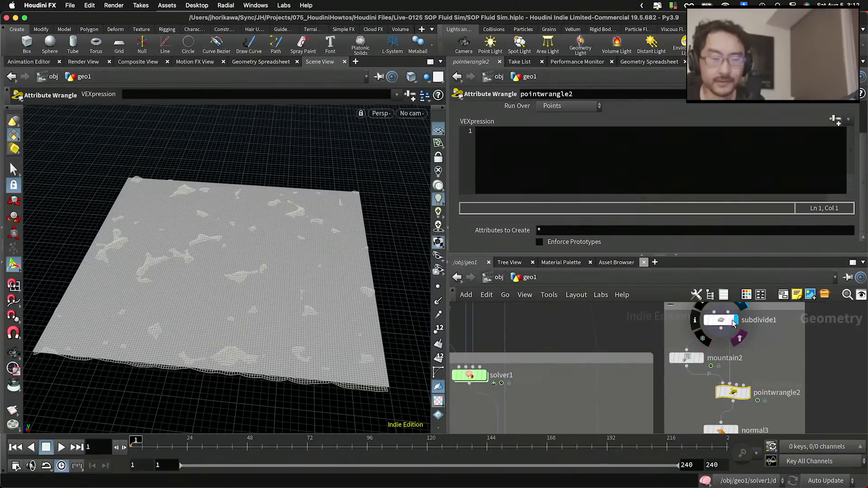
pyautogui.click(733, 322)
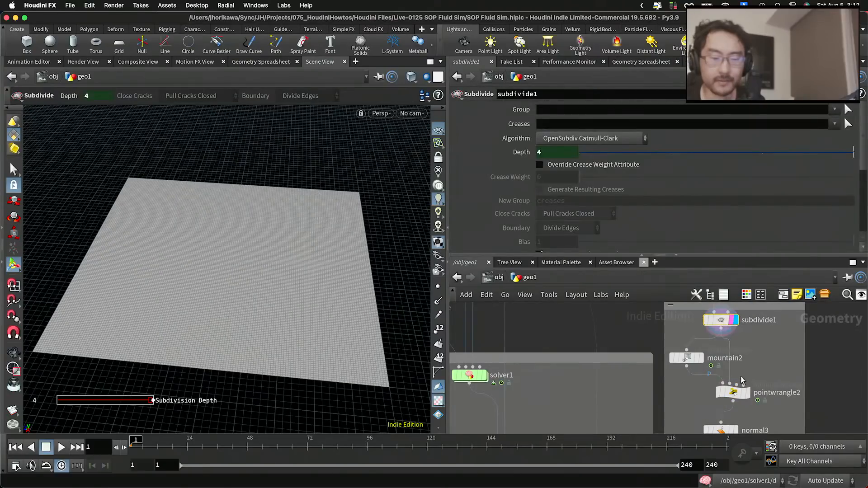
pyautogui.click(744, 397)
pyautogui.press('Escape')
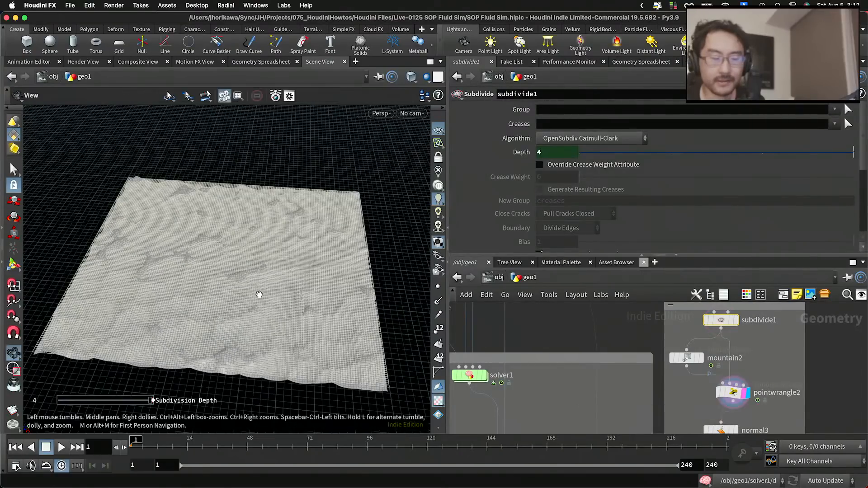
pyautogui.scroll(6, 257, 295)
pyautogui.press('Return')
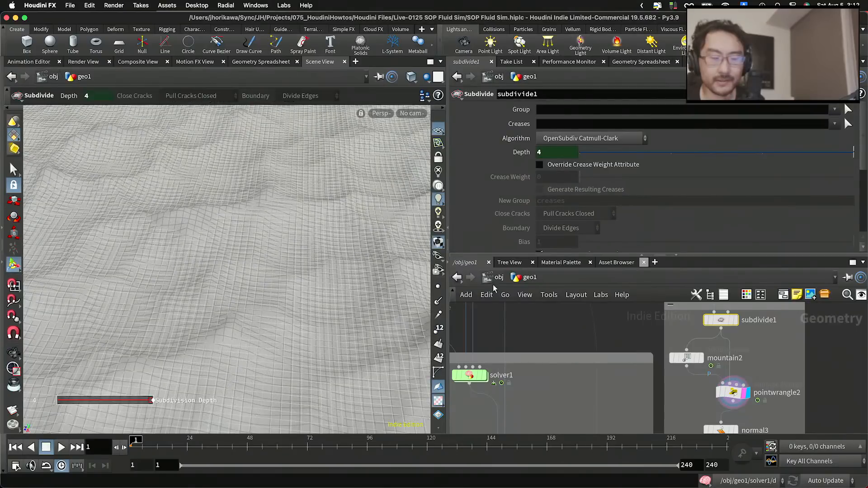
pyautogui.moveTo(730, 320)
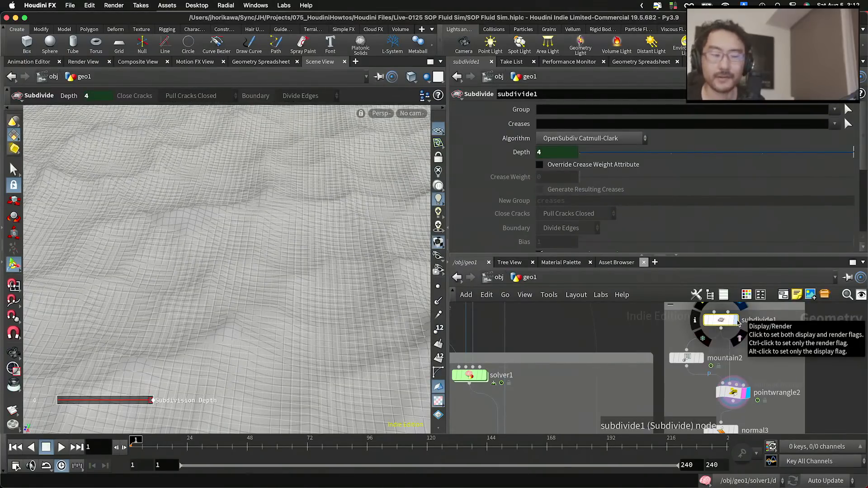
pyautogui.click(739, 322)
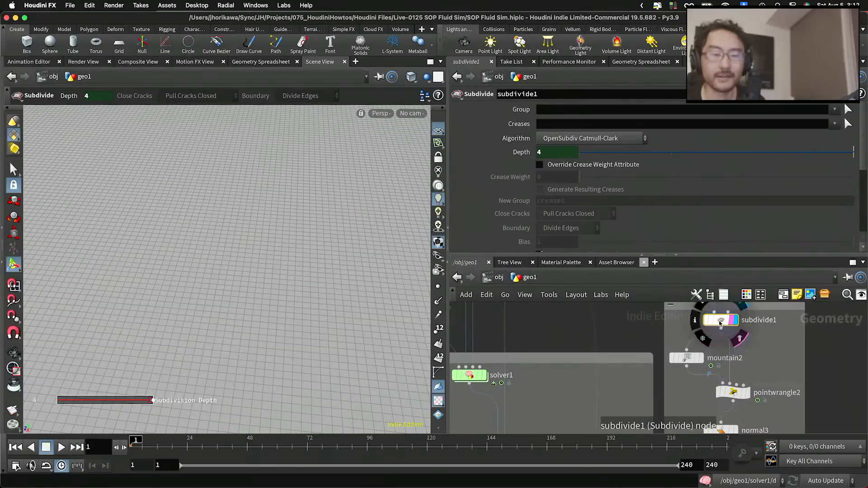
pyautogui.moveTo(719, 324); pyautogui.dragTo(726, 324)
pyautogui.click(746, 392)
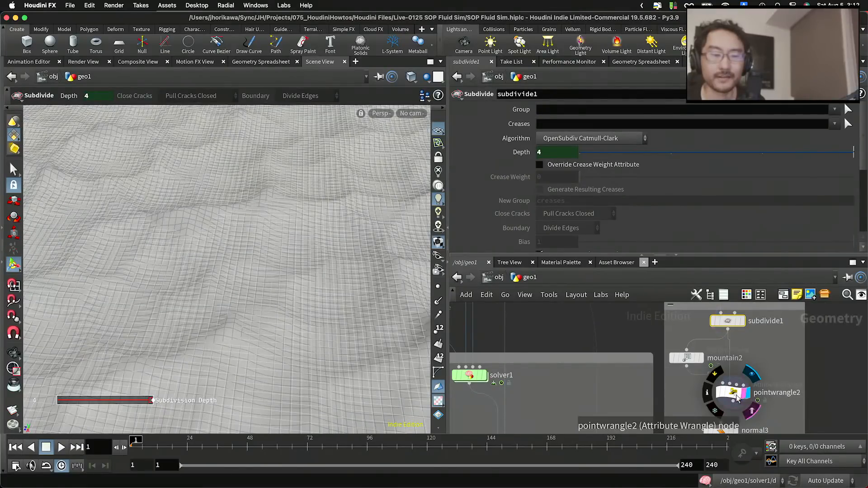
pyautogui.click(737, 398)
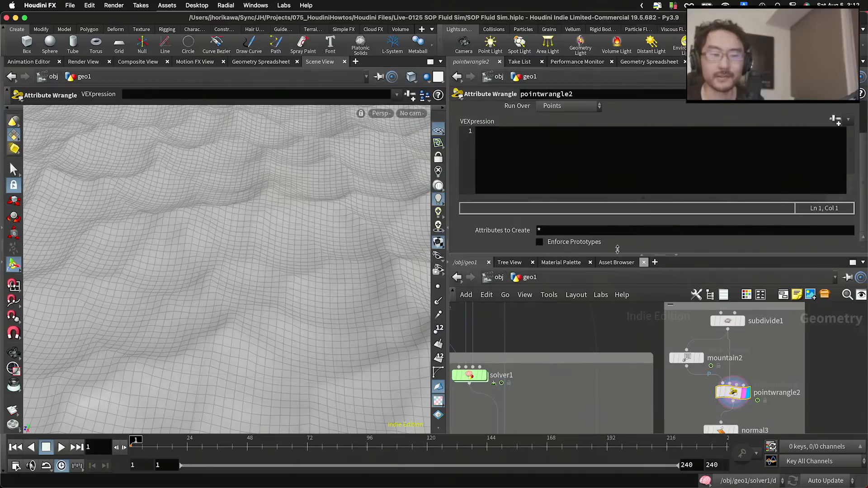
pyautogui.scroll(2, 590, 189)
pyautogui.click(591, 187)
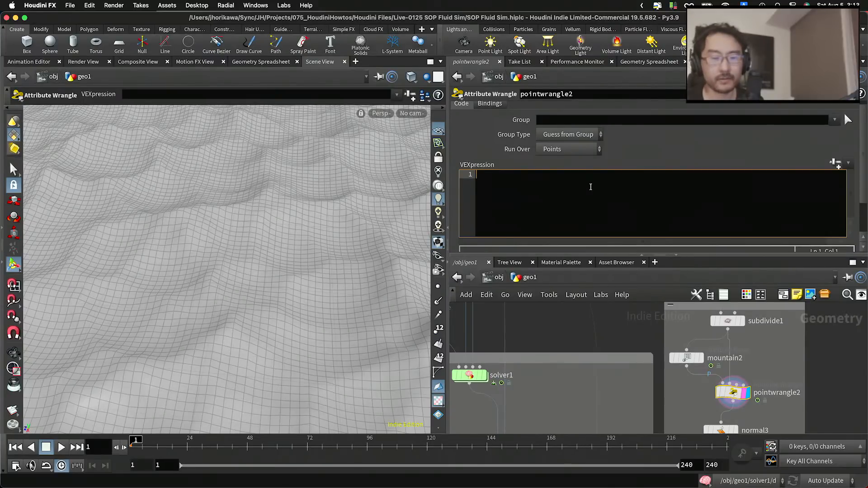
pyautogui.write('ctor ')
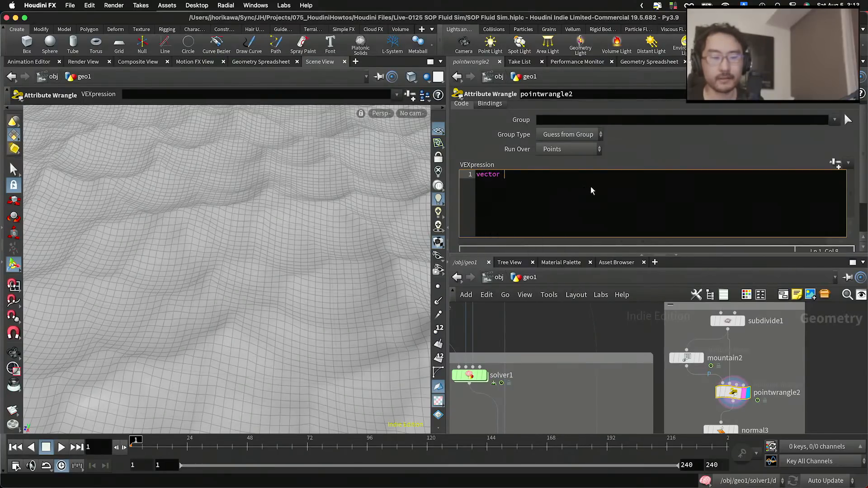
pyautogui.write('opos = point*1')
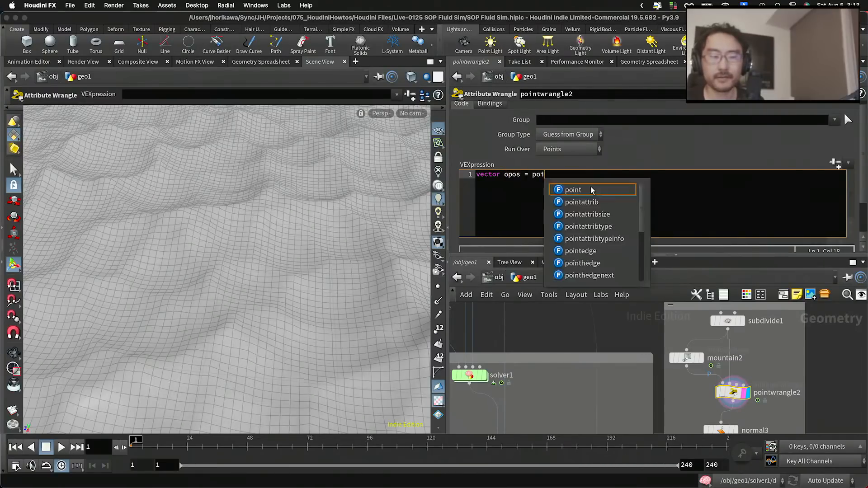
pyautogui.press('BackSpace')
pyautogui.write('(1, ')
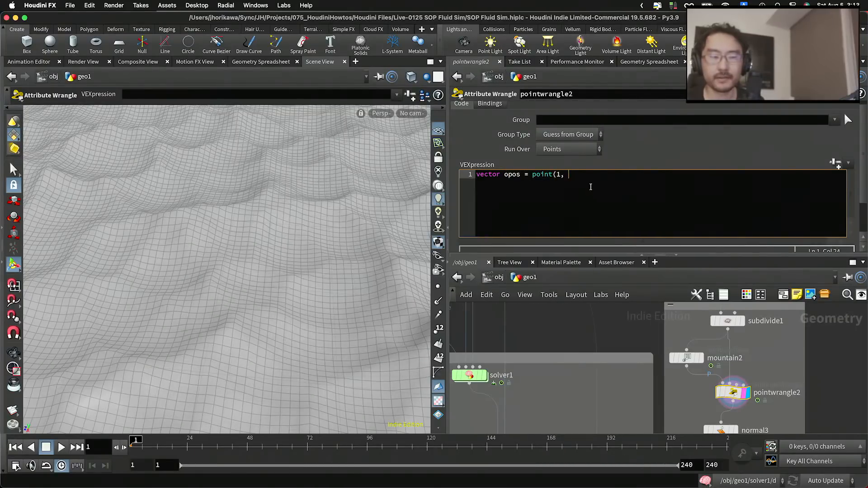
pyautogui.write('"P",')
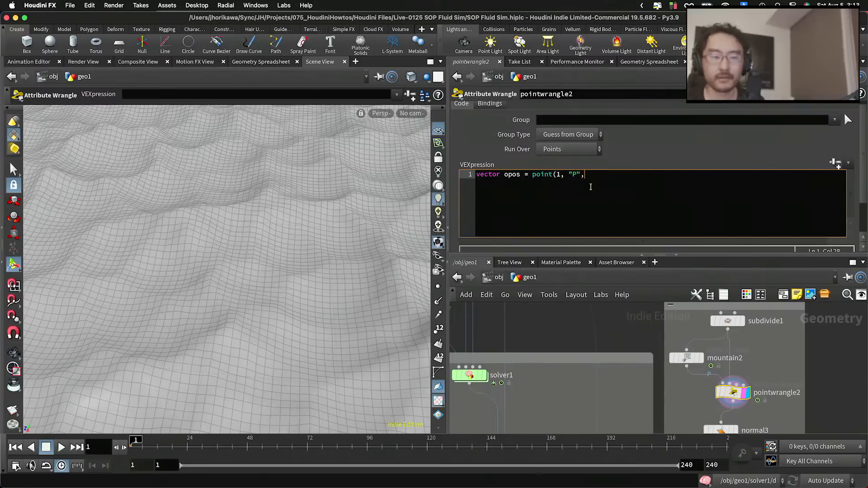
pyautogui.write(' @ptnum);')
pyautogui.press('Return')
pyautogui.press('Return')
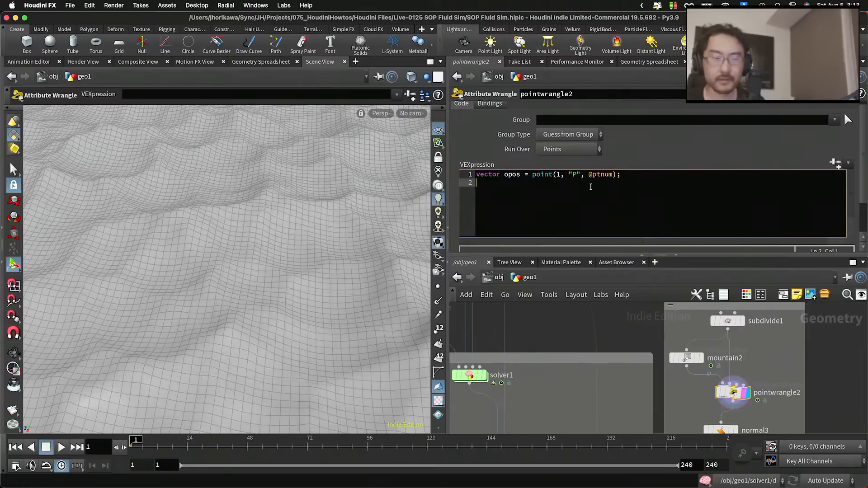
# Add the VEX line float d = distance(opos, @P); to pointwrangle2 to compute the displacement distance.
pyautogui.write('float do -=')
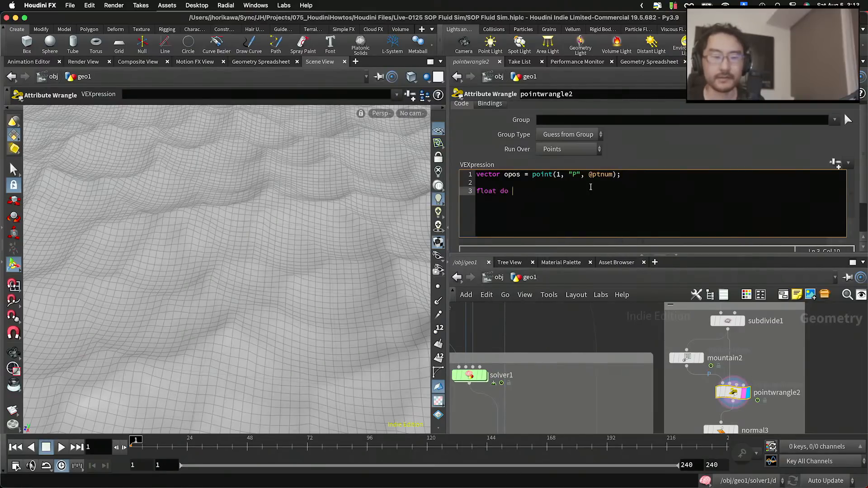
pyautogui.press('BackSpace')
pyautogui.press('BackSpace')
pyautogui.write('=dis')
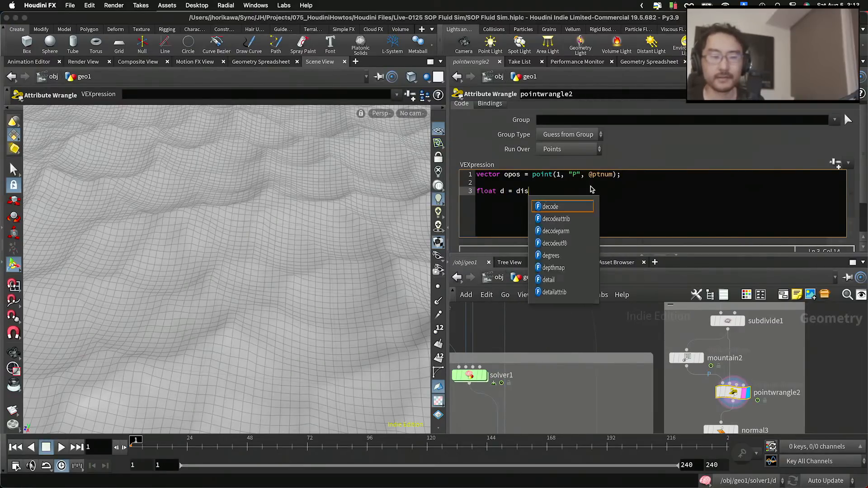
pyautogui.write('tance(')
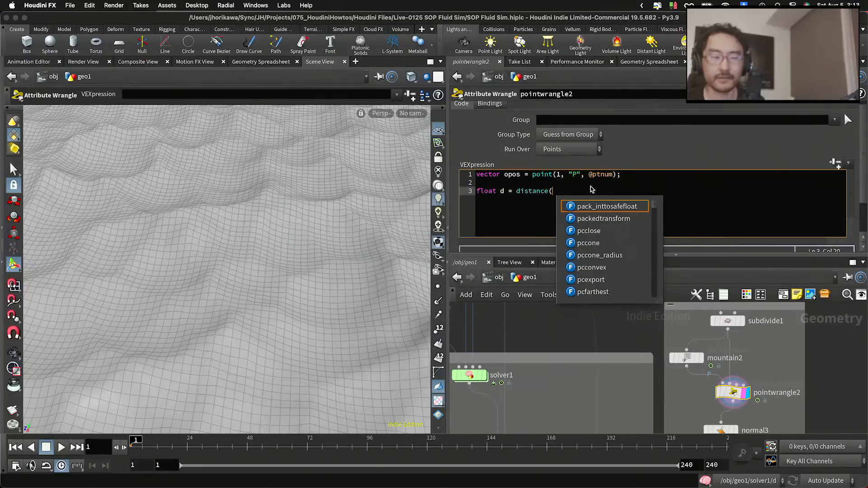
pyautogui.write('opos, [@P')
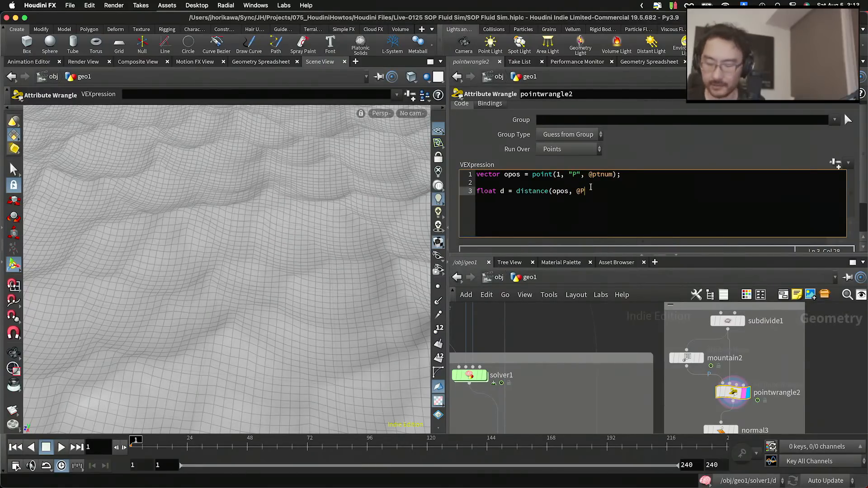
pyautogui.write(');')
pyautogui.press('Return')
pyautogui.press('Return')
pyautogui.press('Return')
# Begin a float dot = dot(@P - opos, ...) line in pointwrangle2 to compare the displacement with a normal direction.
pyautogui.write('float do')
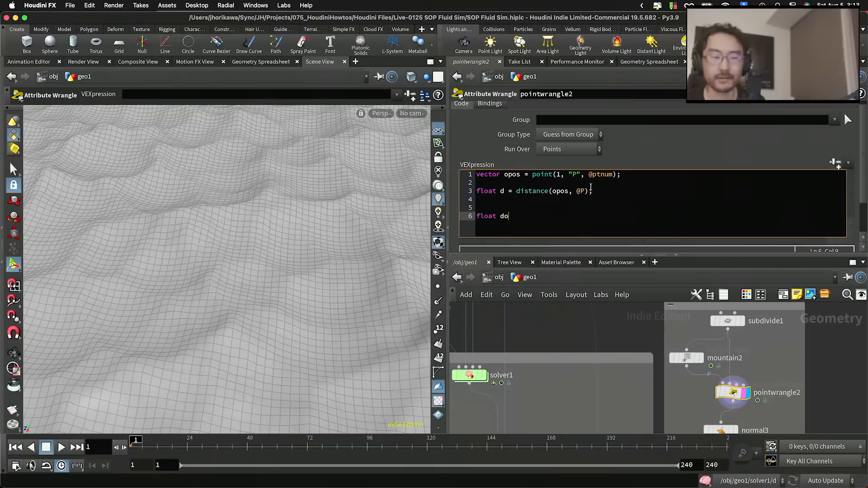
pyautogui.write('t')
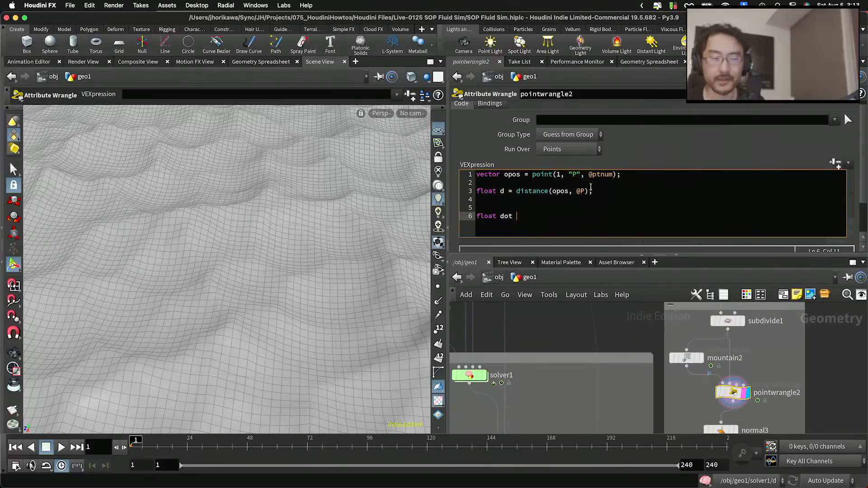
pyautogui.write('= dot')
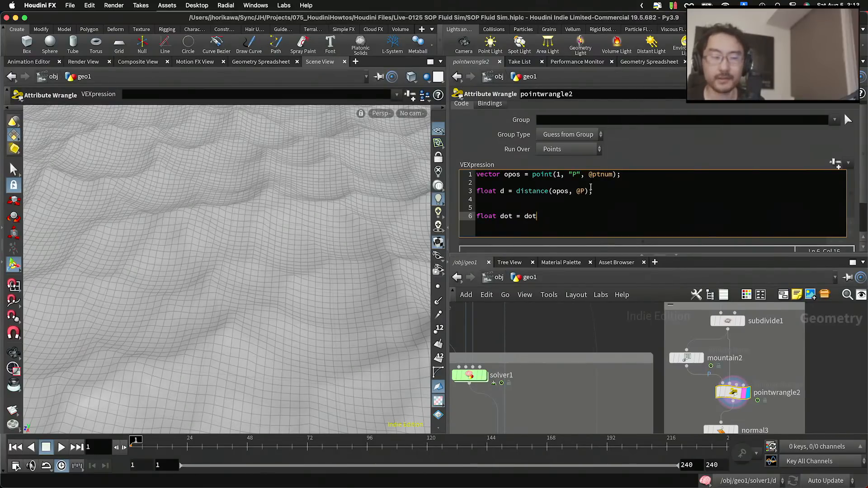
pyautogui.write('(@P')
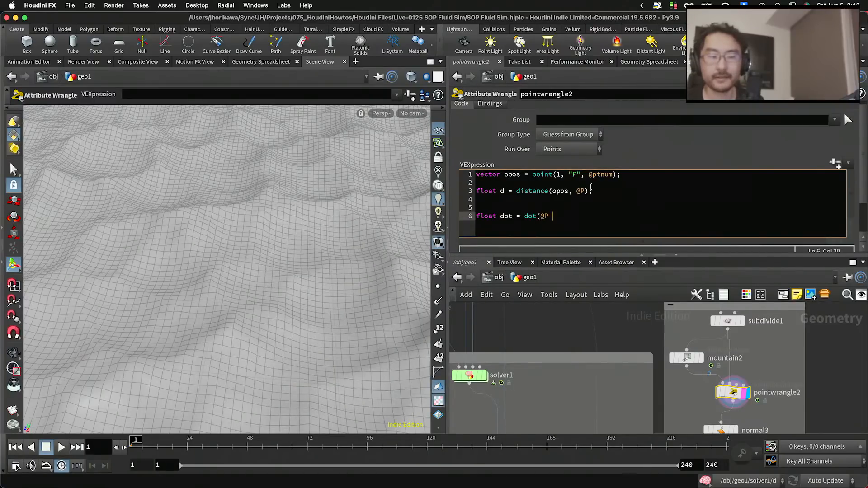
pyautogui.write('- opos,')
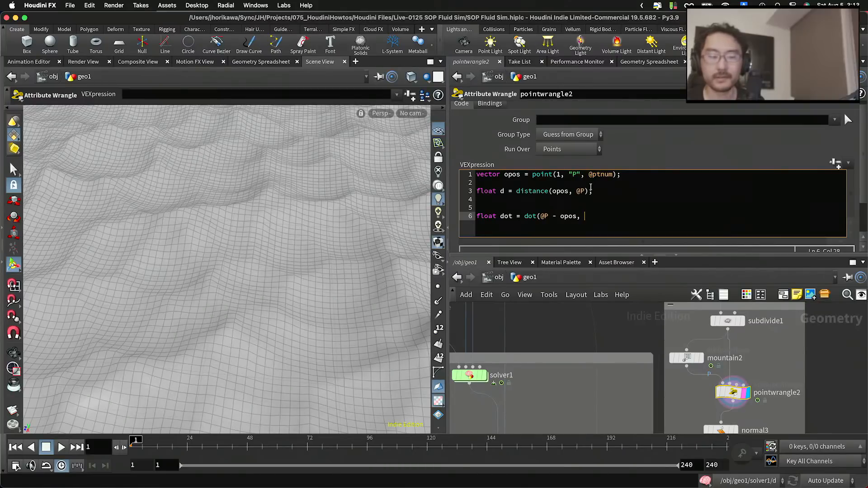
pyautogui.write('@N')
pyautogui.press('BackSpace')
pyautogui.press('BackSpace')
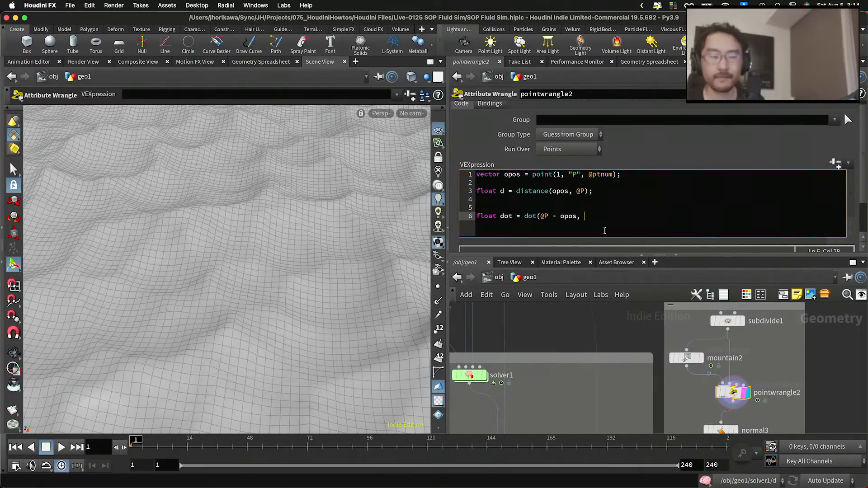
pyautogui.write('@N')
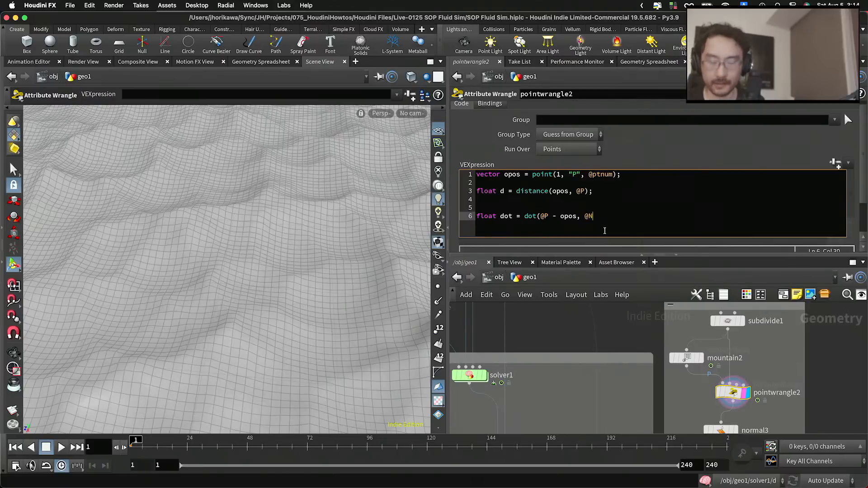
pyautogui.press('BackSpace')
pyautogui.press('BackSpace')
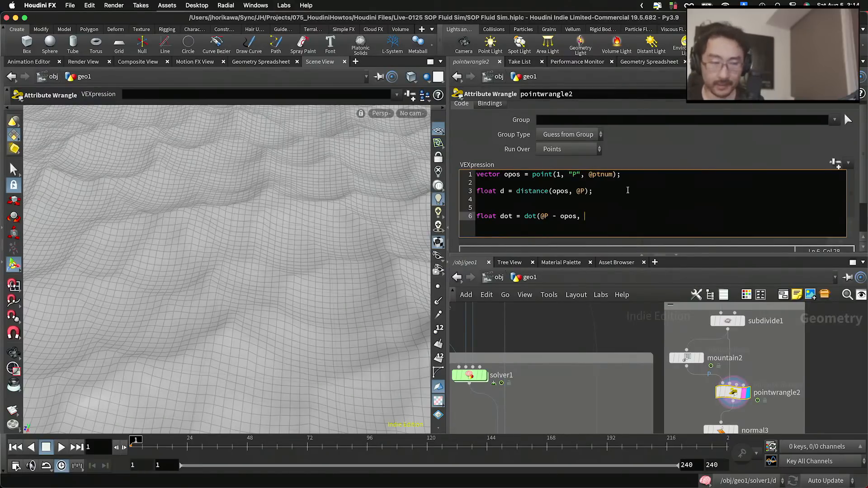
# Display subdivide1 to examine the undisplaced surface, and return the display to pointwrangle2.
pyautogui.scroll(-2, 739, 348)
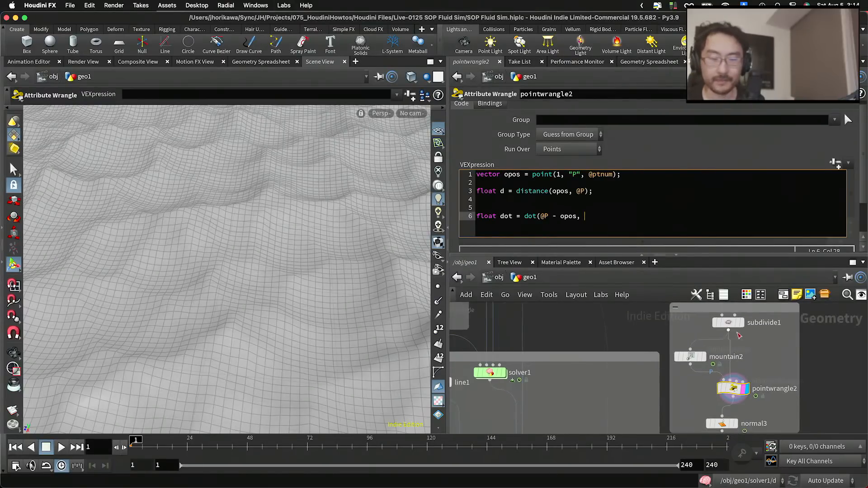
pyautogui.scroll(1, 739, 334)
pyautogui.click(743, 323)
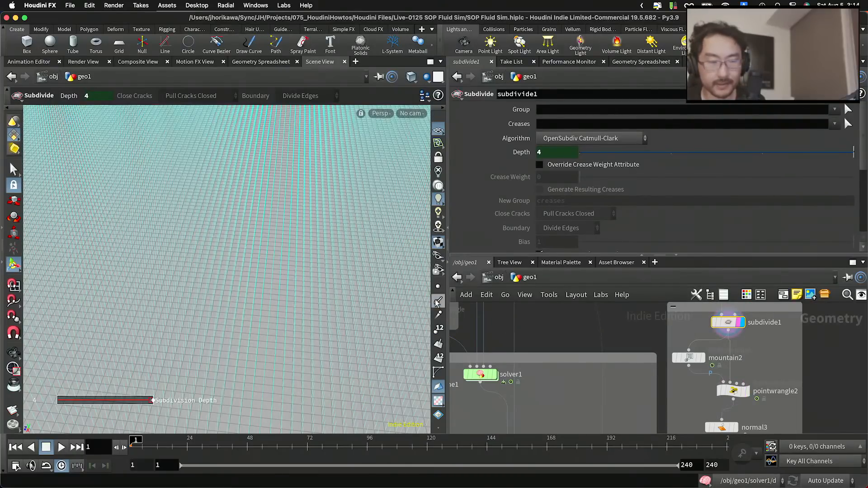
pyautogui.click(752, 396)
pyautogui.click(734, 390)
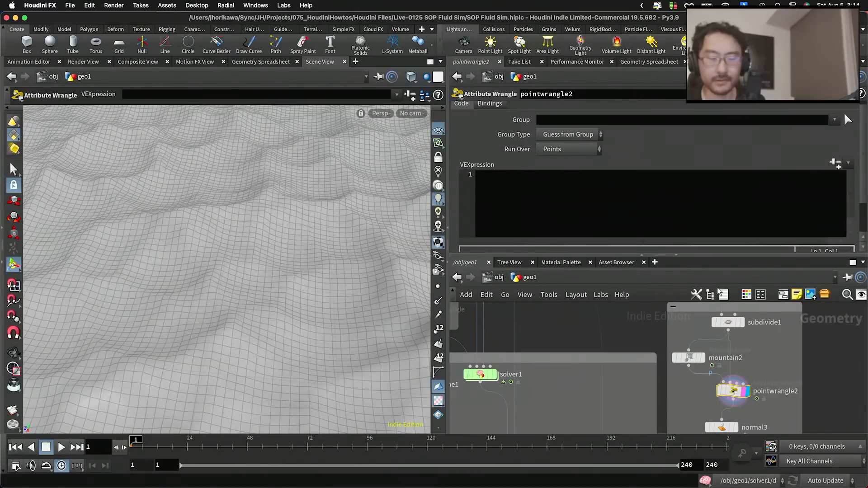
pyautogui.click(657, 191)
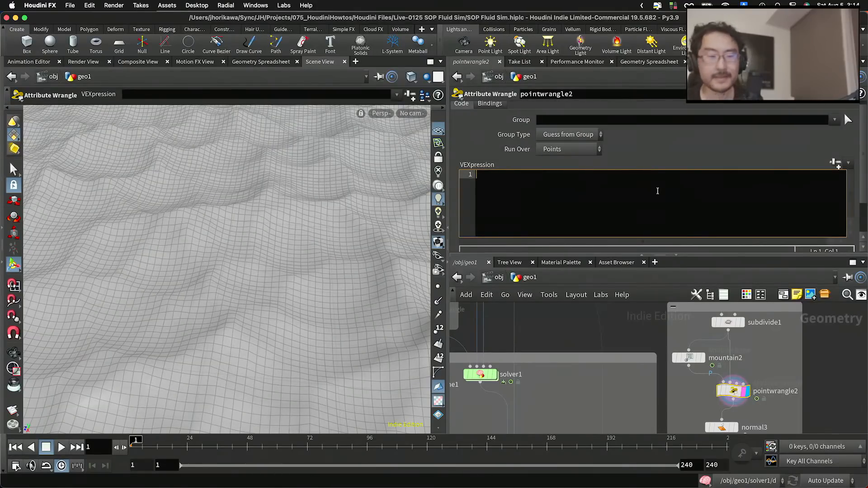
pyautogui.press('super+s')
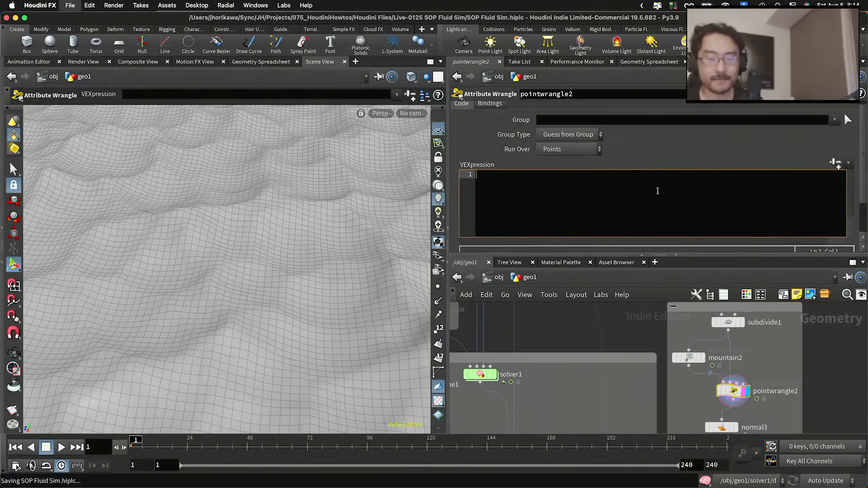
pyautogui.write('vector')
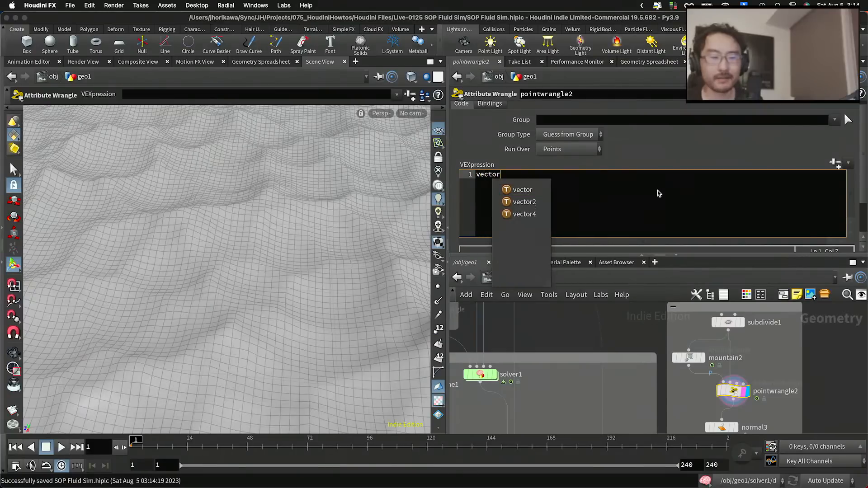
pyautogui.write(' pos')
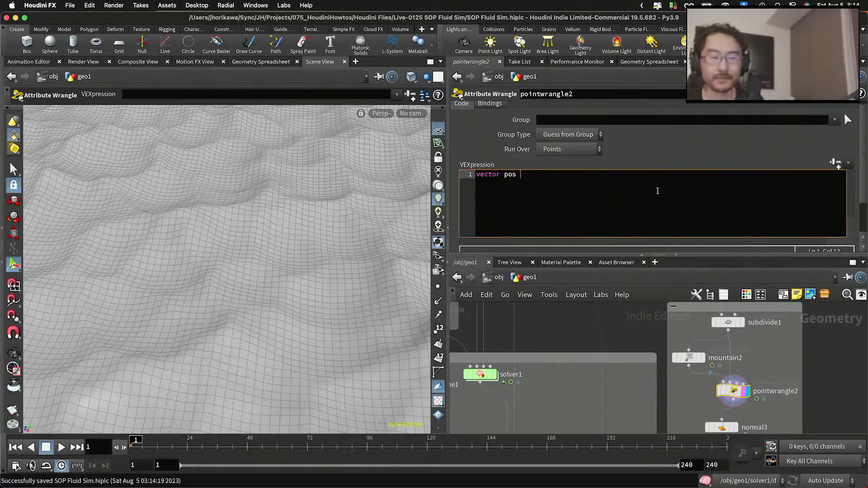
pyautogui.press('BackSpace')
pyautogui.press('BackSpace')
pyautogui.press('BackSpace')
pyautogui.press('BackSpace')
pyautogui.write('opos = ')
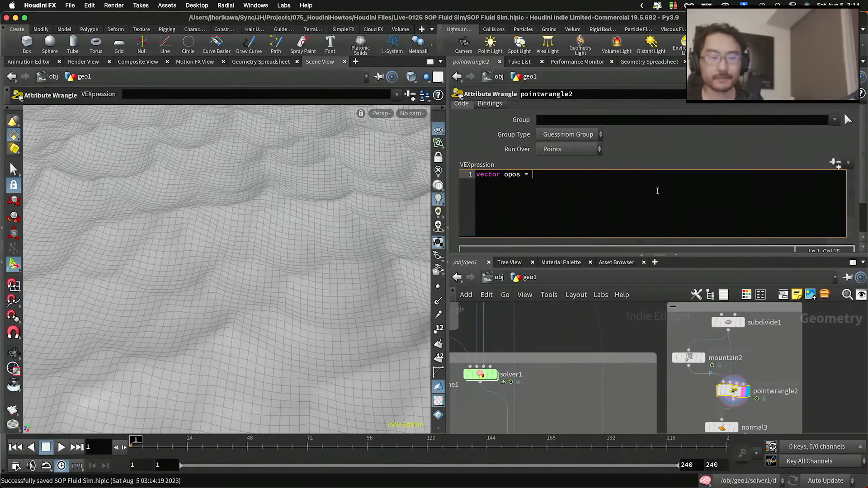
pyautogui.write('point(')
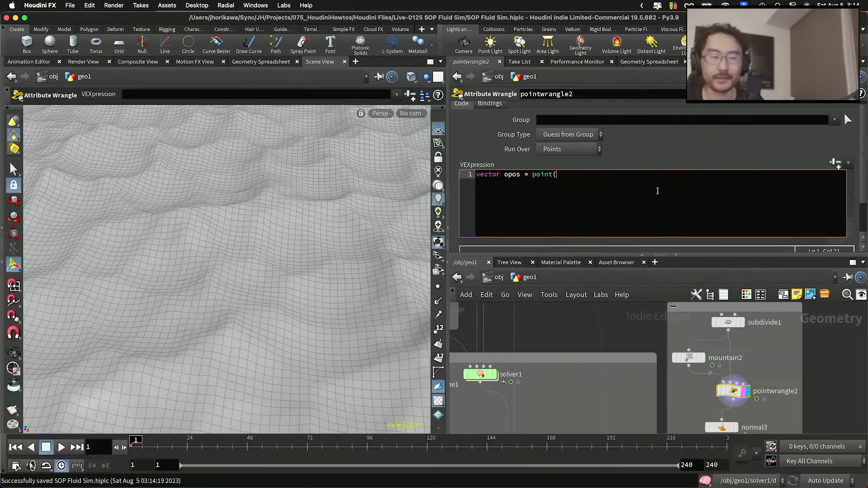
pyautogui.write('1, "P", @p')
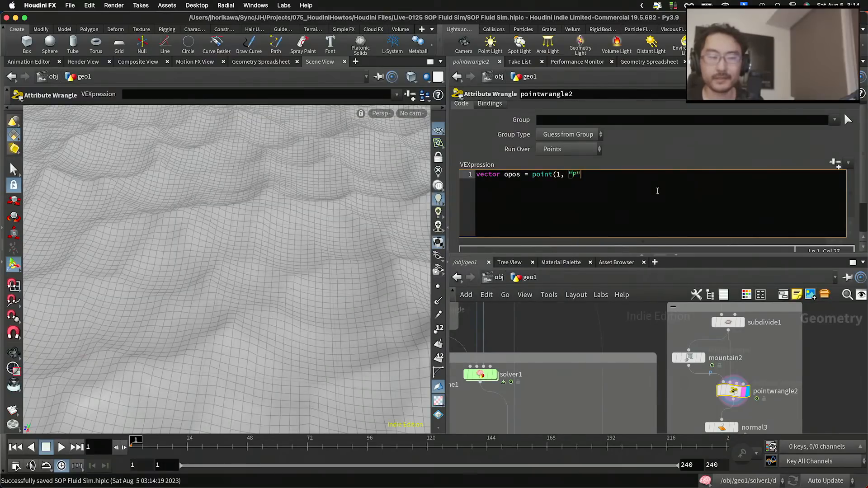
pyautogui.write('tnum')
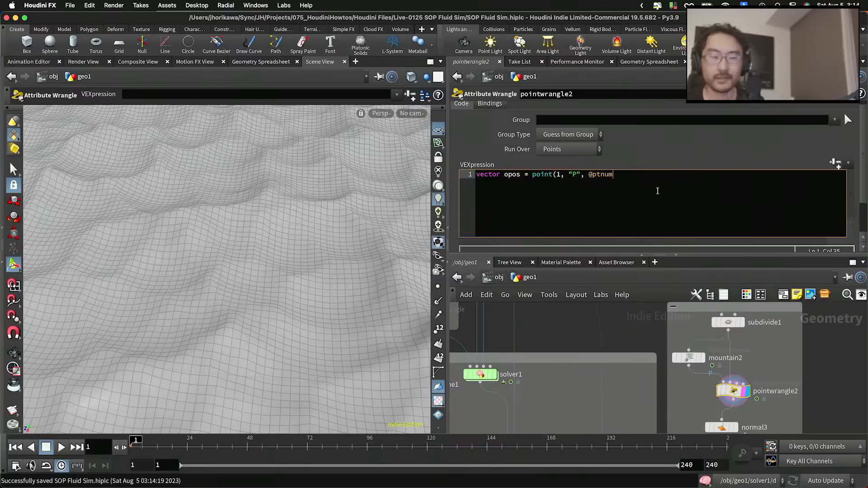
pyautogui.write('(;')
pyautogui.press('BackSpace')
pyautogui.write(');')
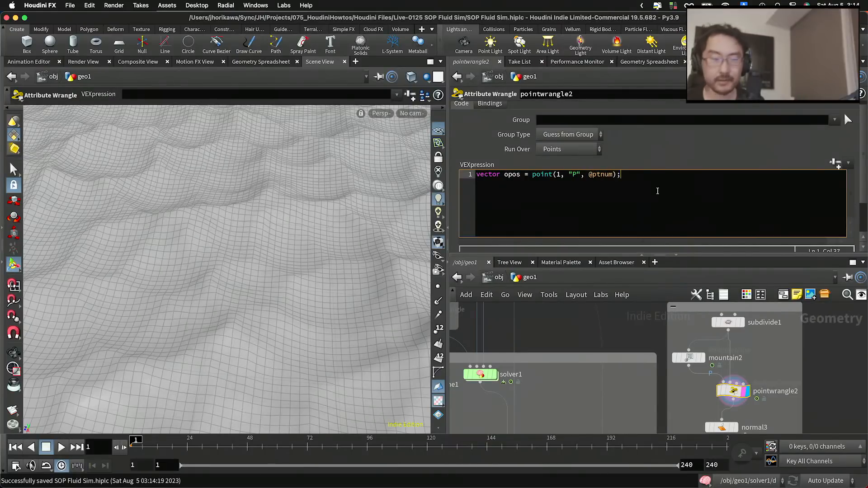
pyautogui.press('Return')
pyautogui.write('vector ')
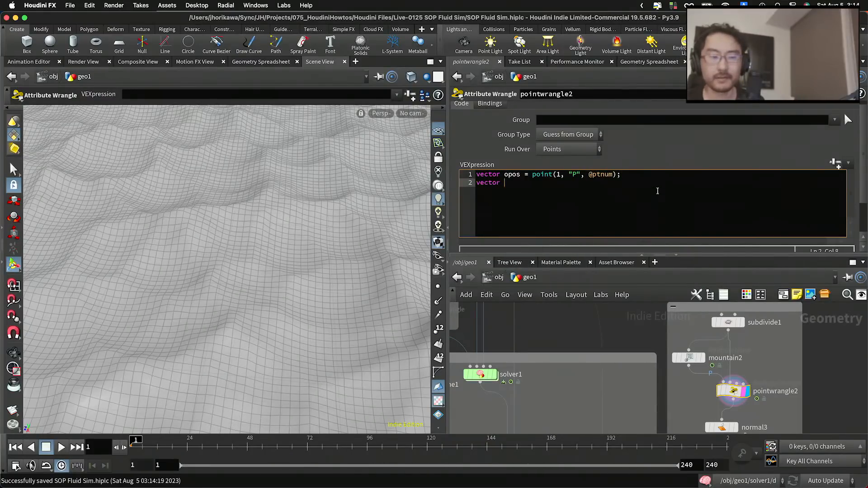
pyautogui.write('onorm = poin')
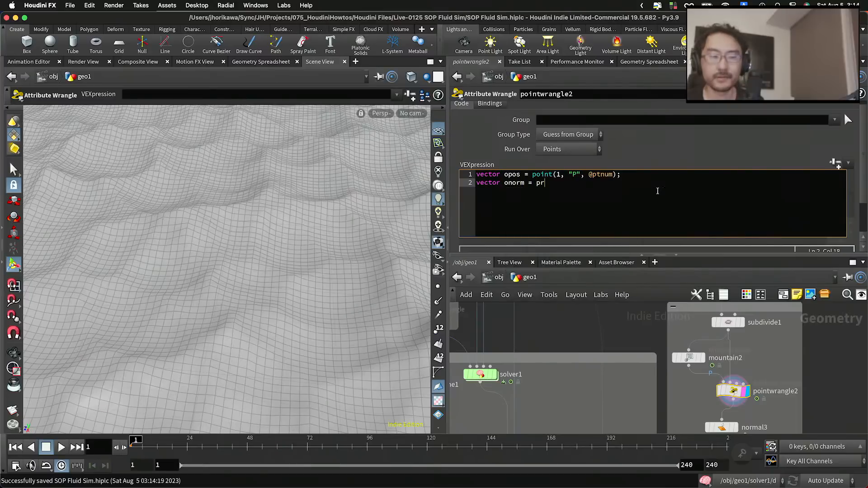
pyautogui.write('t*')
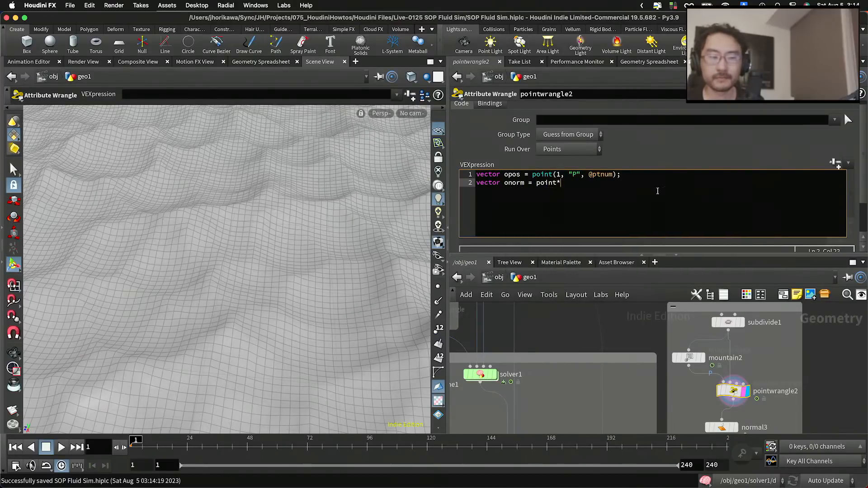
pyautogui.write('(1, "N", @p')
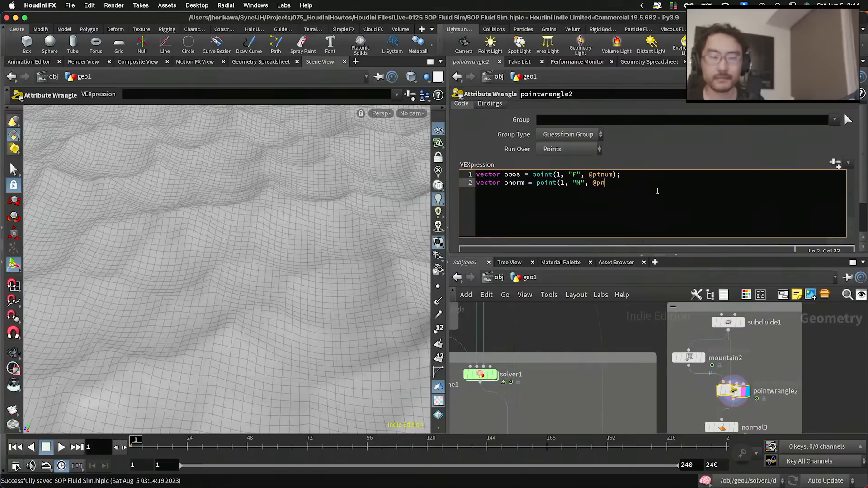
pyautogui.write('tnum(')
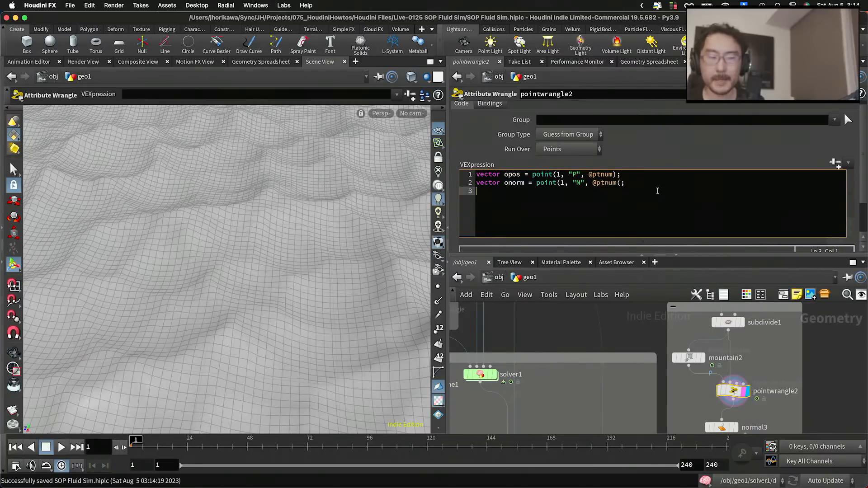
pyautogui.write(");'")
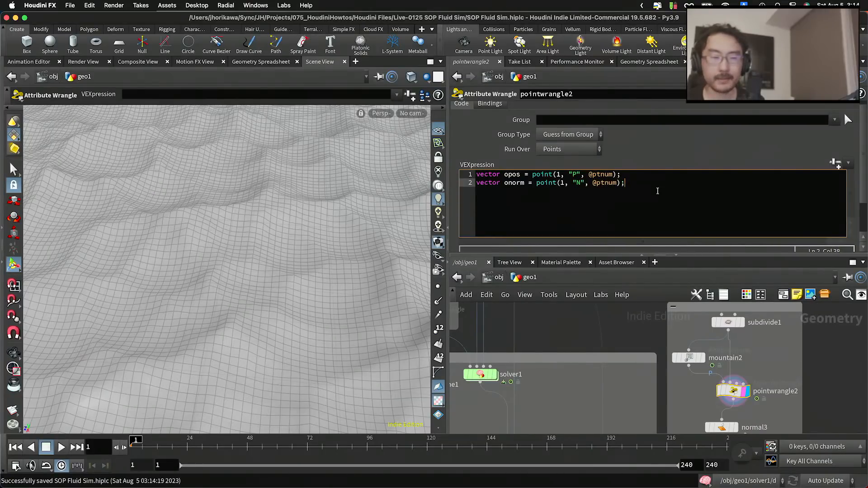
# Add the line float d = distance(opos, @P); to pointwrangle2's VEXpression to measure how far each point is displaced.
pyautogui.press('Return')
pyautogui.press('Return')
pyautogui.write('float d = ')
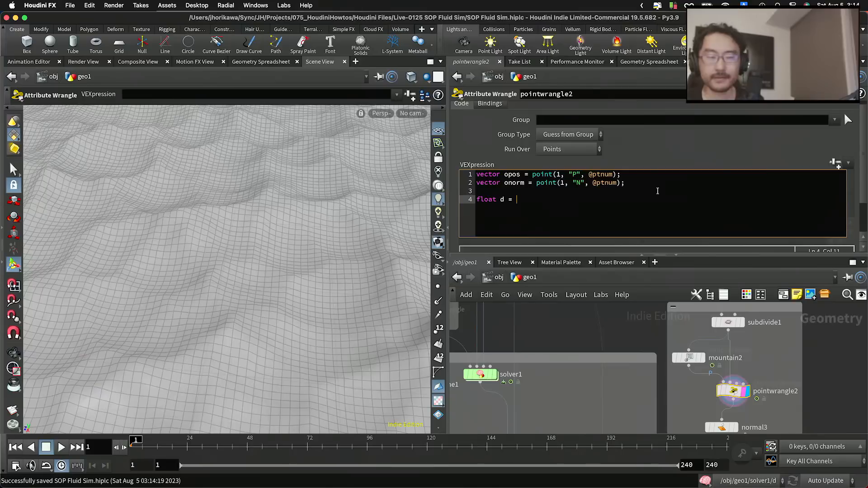
pyautogui.write('distan')
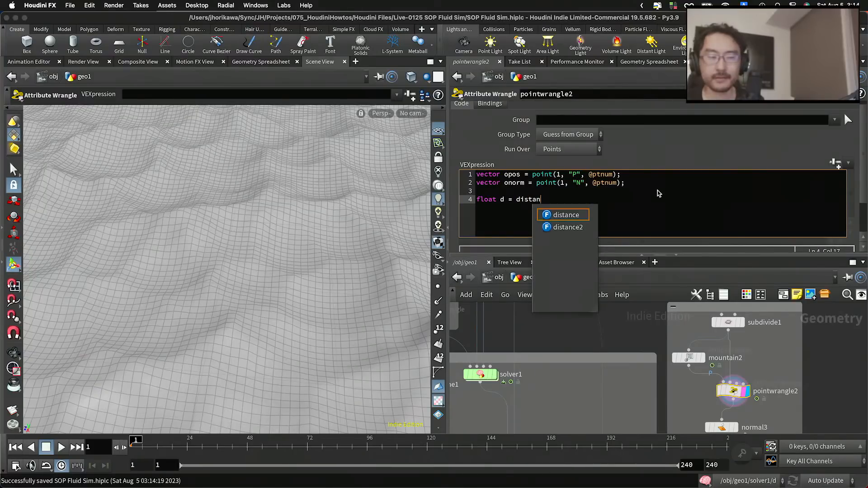
pyautogui.write('ce(opo')
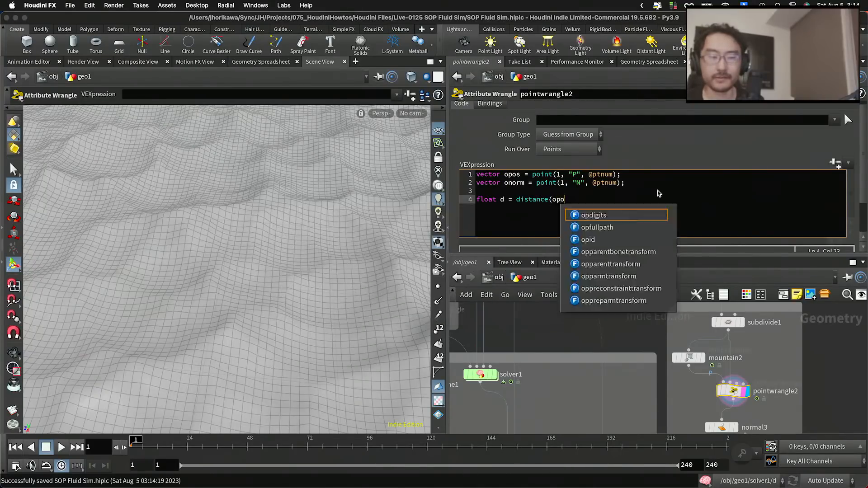
pyautogui.write('s, @')
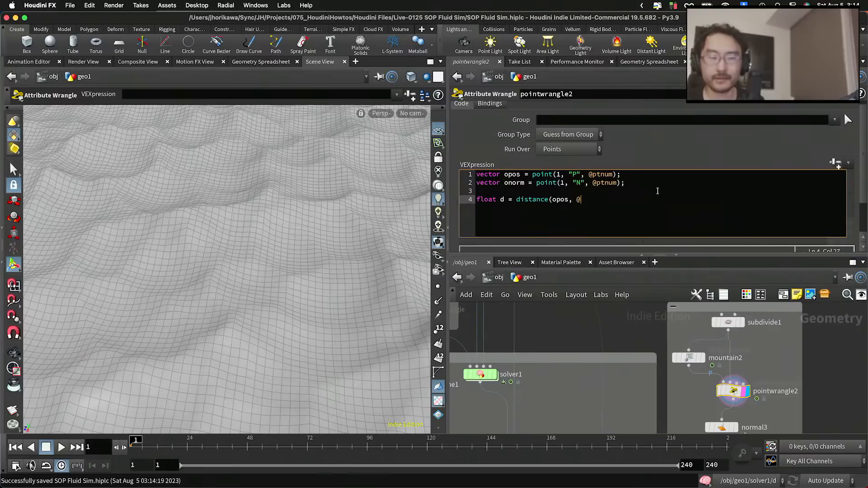
pyautogui.write('P')
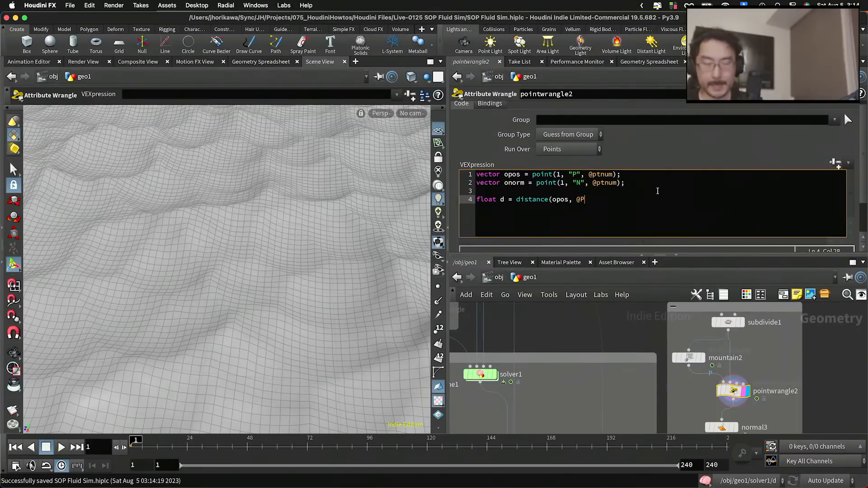
pyautogui.write(');')
pyautogui.press('Return')
pyautogui.press('Return')
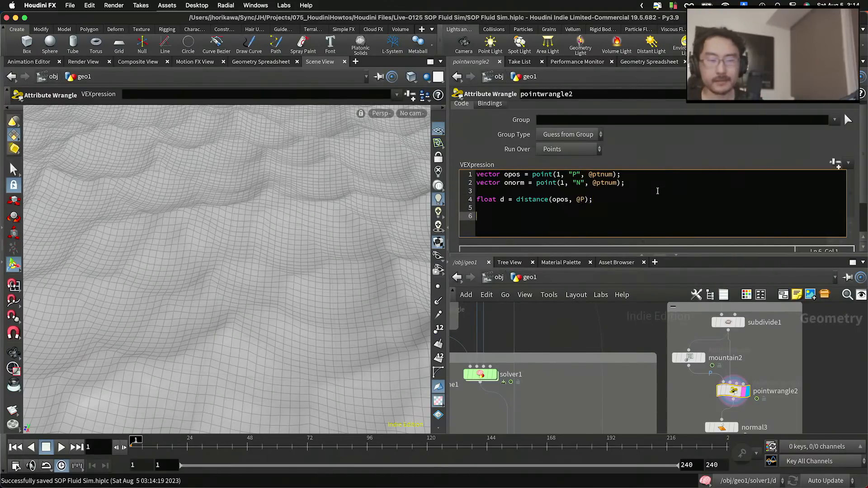
# Add the line float dot = (@P - opos, onorm); below the distance line.
pyautogui.write('float dot = ')
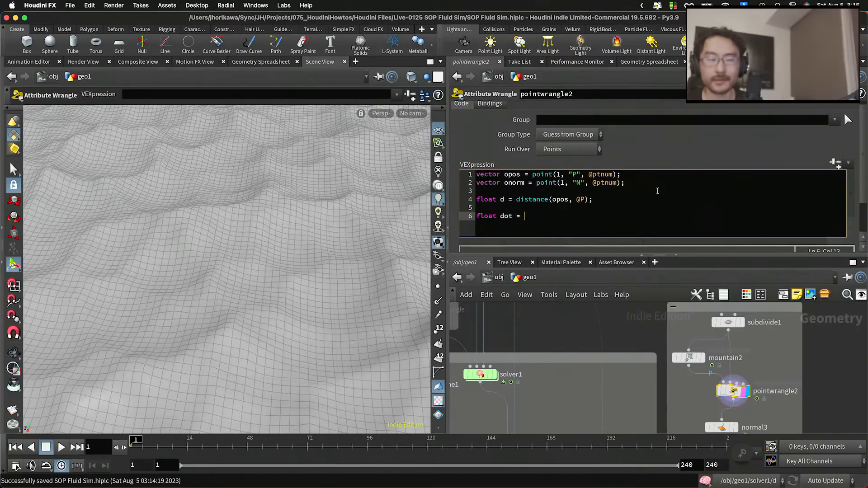
pyautogui.write('(@P')
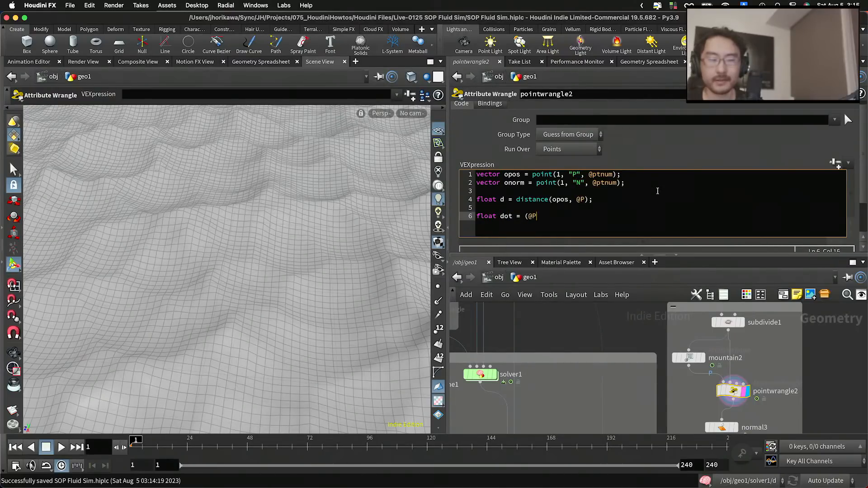
pyautogui.write(' - p')
pyautogui.press('BackSpace')
pyautogui.write('op[')
pyautogui.write('opos, o')
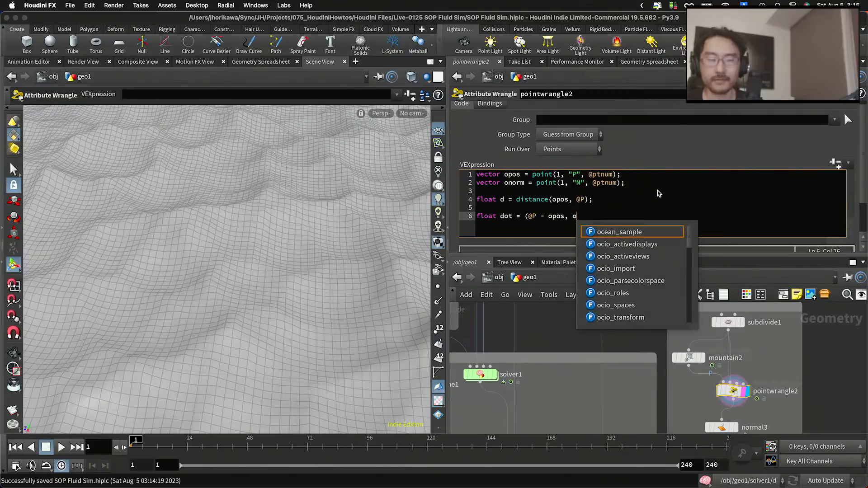
pyautogui.write('norm')
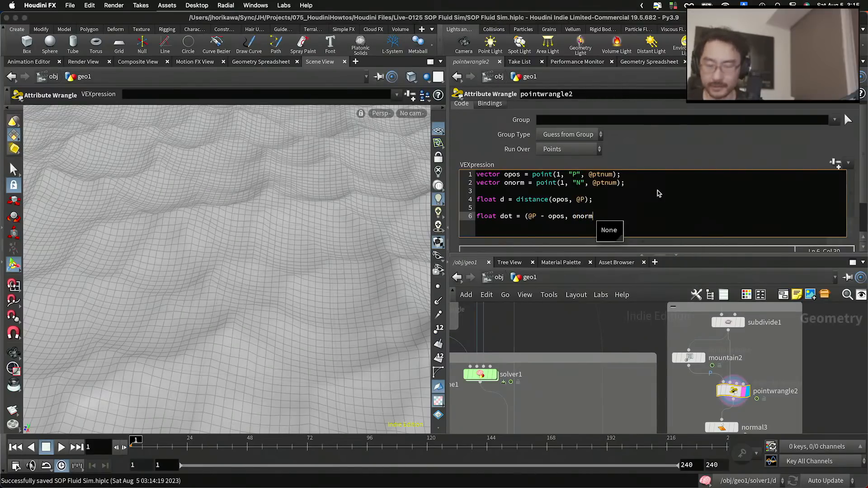
pyautogui.write(');')
pyautogui.press('Return')
pyautogui.press('Return')
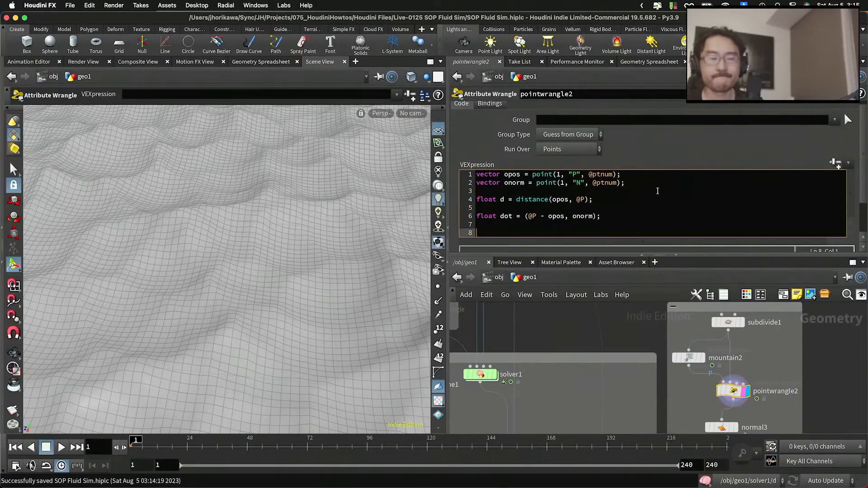
# Add the line f@col = d * sign(dot); to store the signed displacement as a point attribute, and apply the code.
pyautogui.write('f@d')
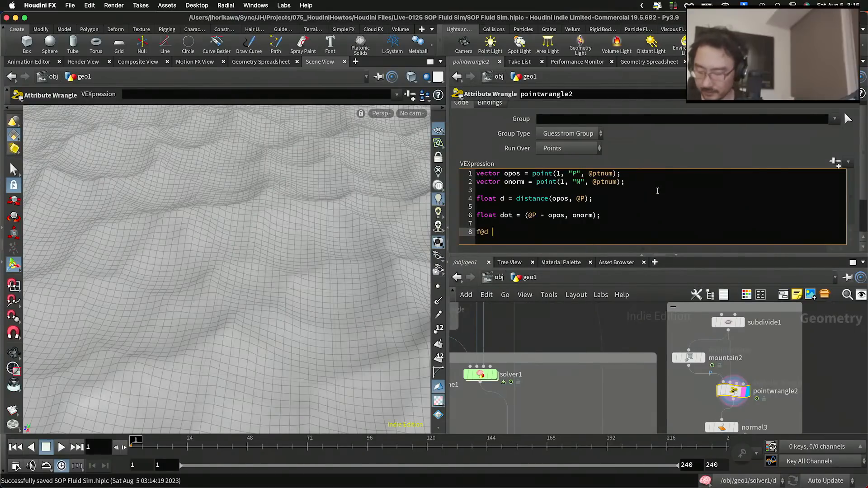
pyautogui.press('BackSpace')
pyautogui.press('BackSpace')
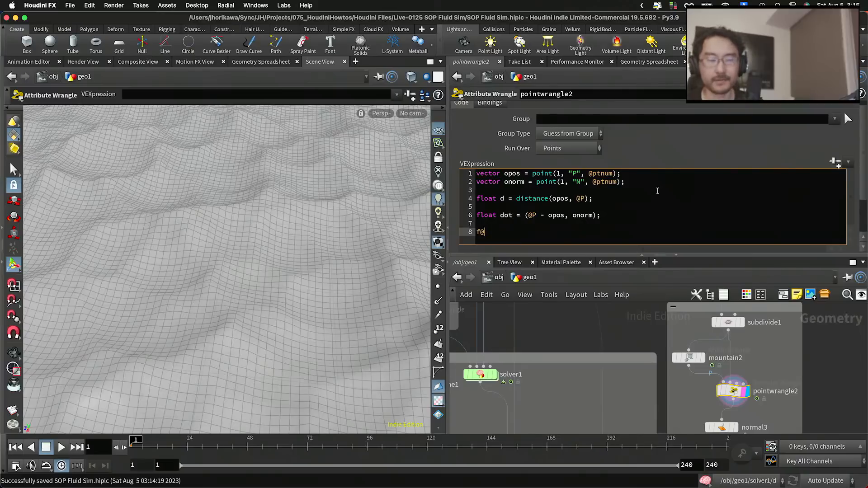
pyautogui.write('col = ')
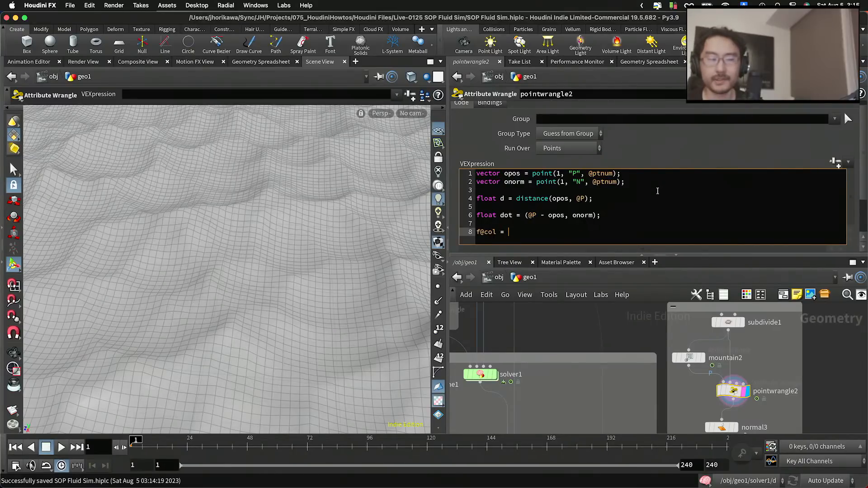
pyautogui.write('d')
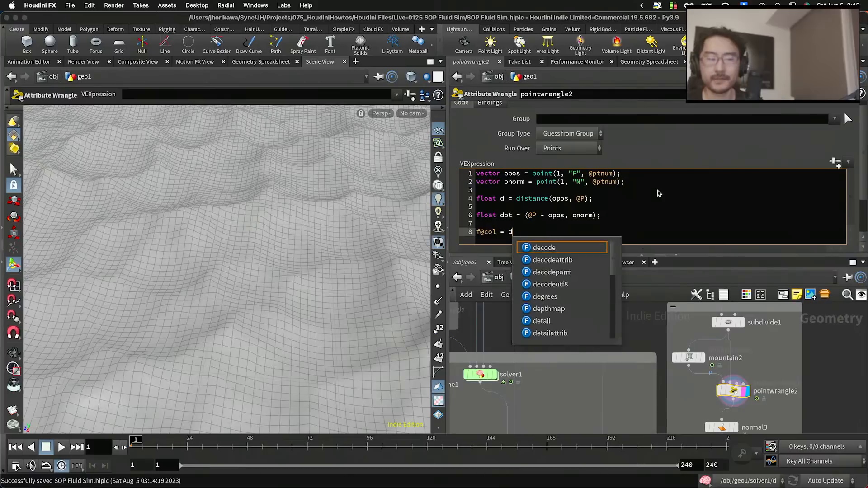
pyautogui.write(' * ')
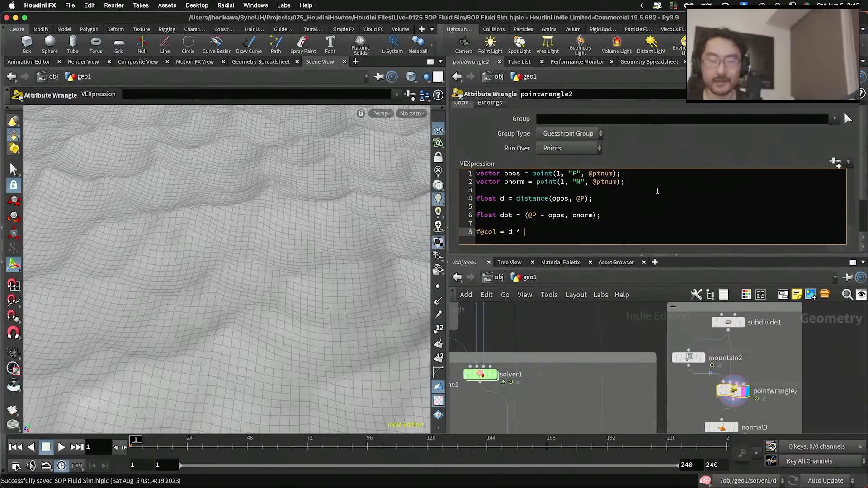
pyautogui.write('sign*')
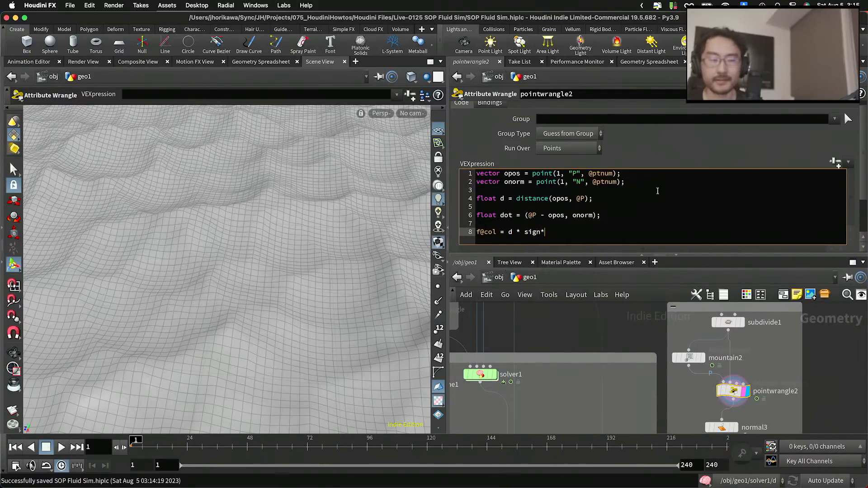
pyautogui.press('BackSpace')
pyautogui.write('(dot);')
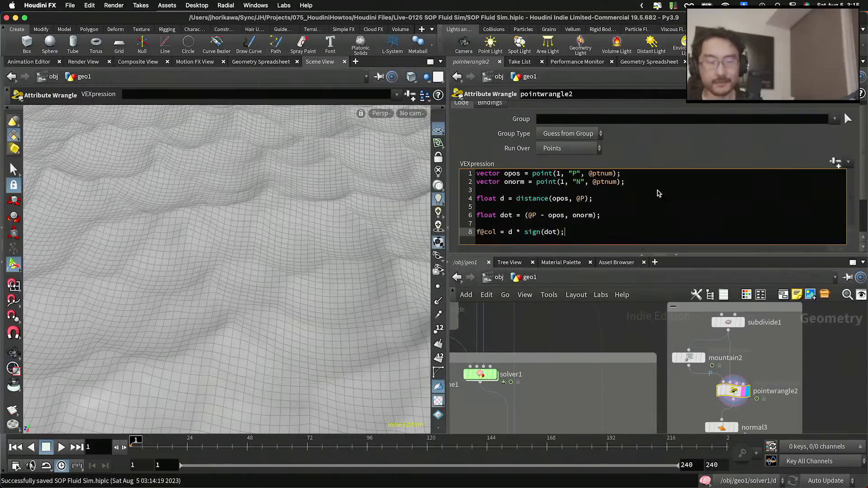
pyautogui.scroll(-3, 655, 339)
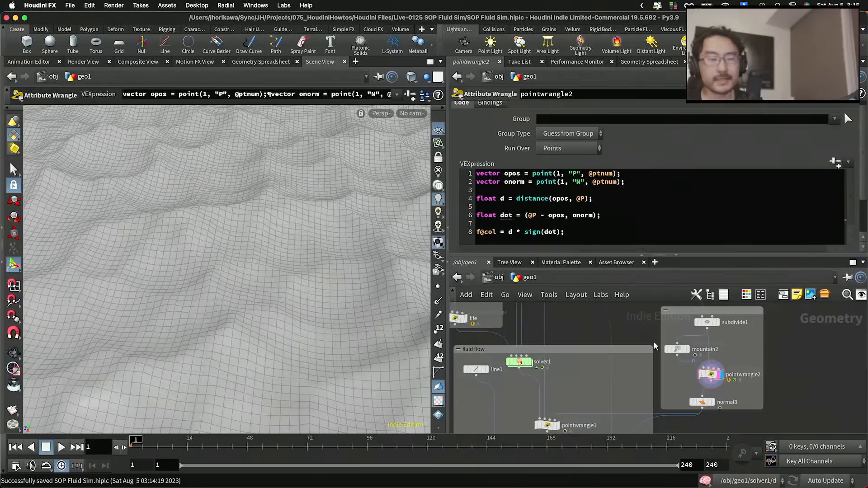
# Insert the missing function name so line 6 reads float dot = dot(@P - opos, onorm); and save the scene.
pyautogui.click(526, 215)
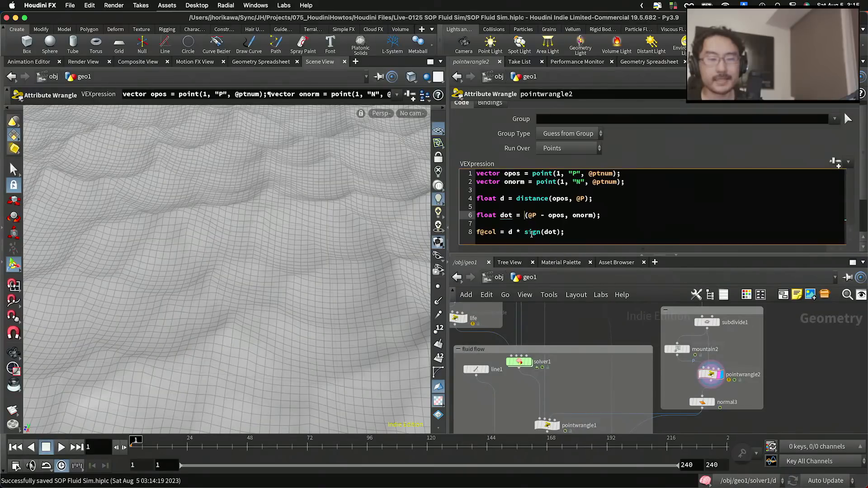
pyautogui.write('dot')
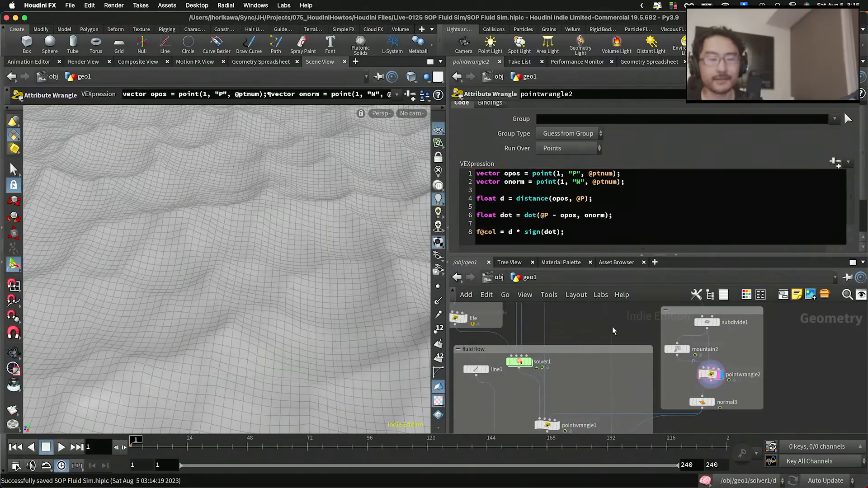
pyautogui.press('super+s')
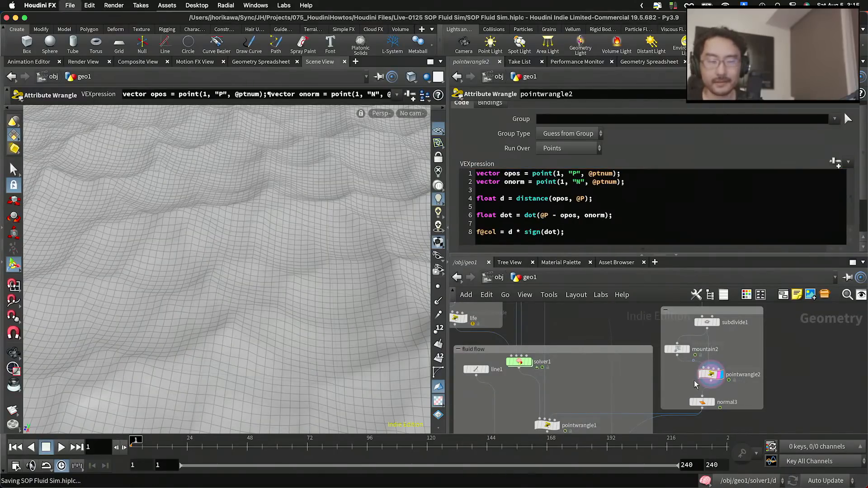
# Rename the pointwrangle2 node as col.
pyautogui.moveTo(739, 390); pyautogui.dragTo(733, 346, button='middle')
pyautogui.scroll(2, 734, 346)
pyautogui.click(737, 331)
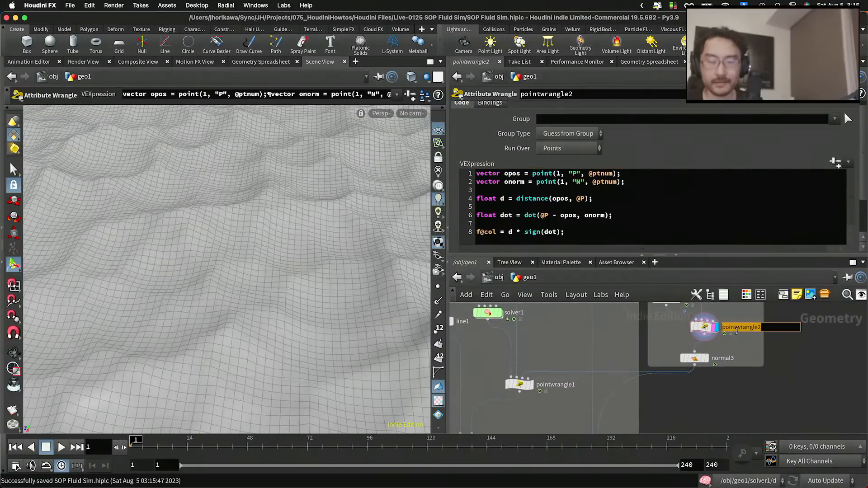
pyautogui.write('col')
pyautogui.press('Return')
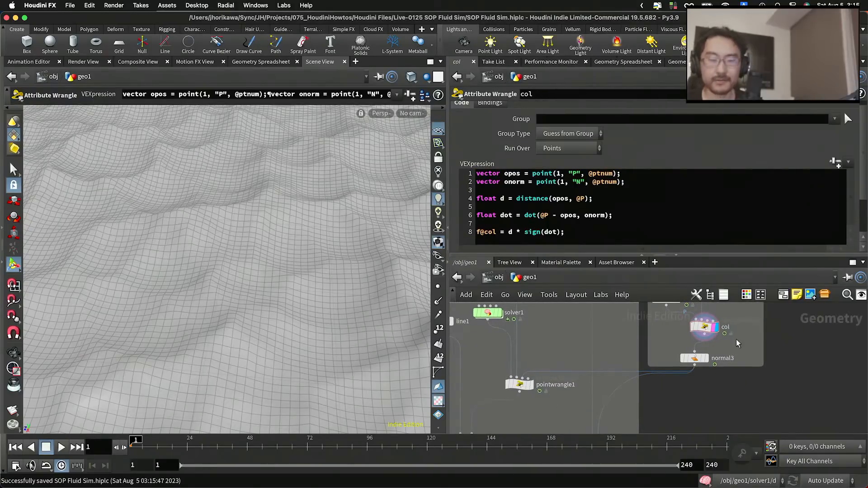
# Move normal3 further down and insert an Attribute Promote node on the wire between col and normal3.
pyautogui.moveTo(696, 358); pyautogui.dragTo(706, 387)
pyautogui.scroll(1, 726, 352)
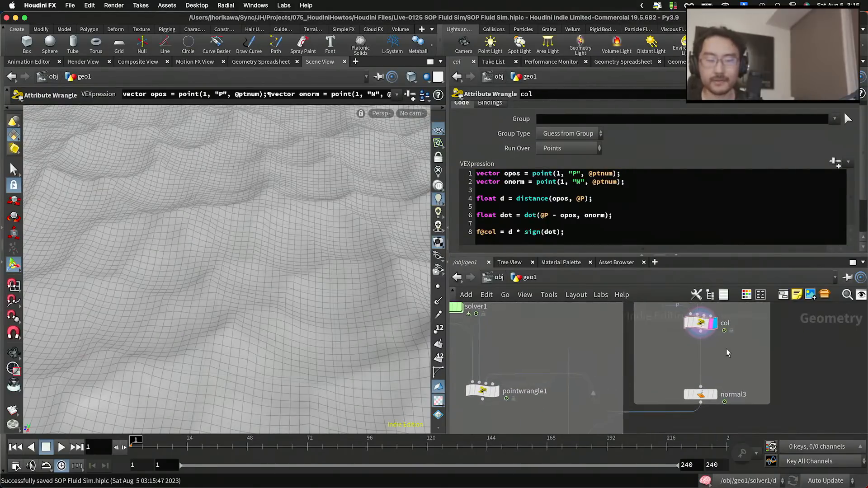
pyautogui.press('Tab')
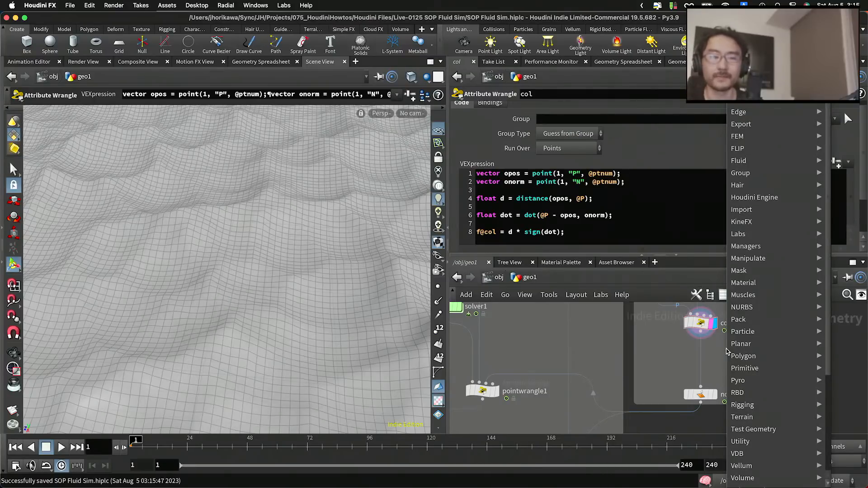
pyautogui.write('attr')
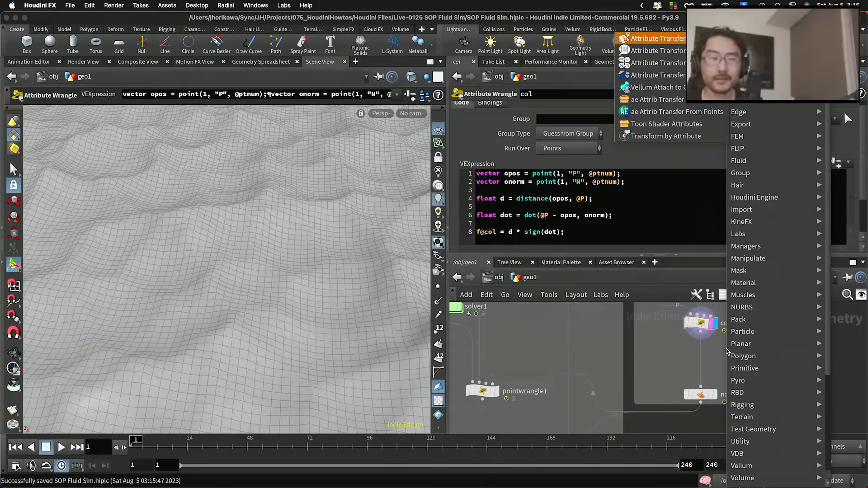
pyautogui.write('ibute')
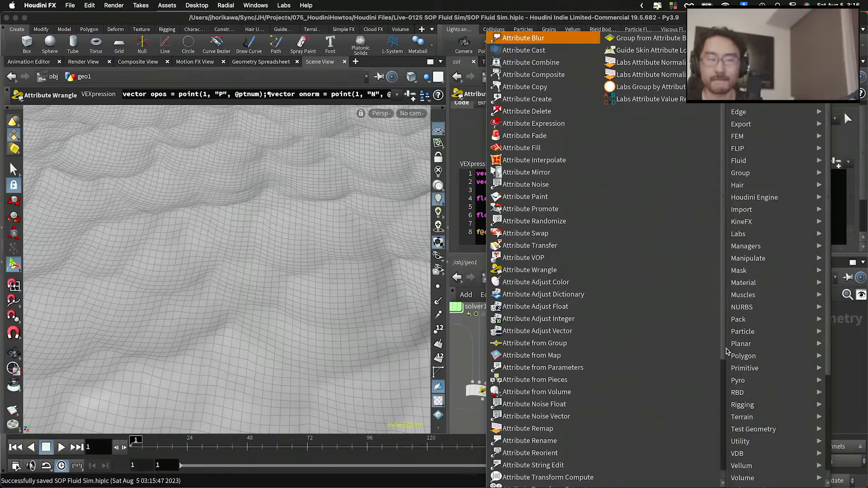
pyautogui.write(' pr')
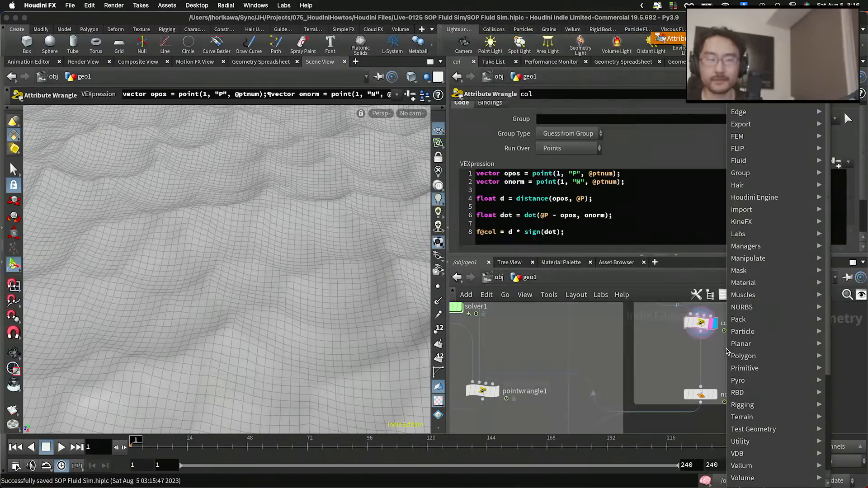
pyautogui.press('Return')
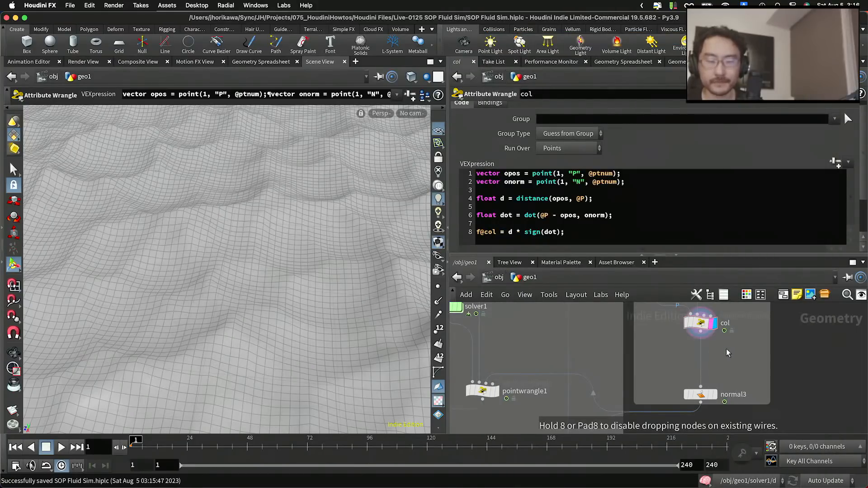
pyautogui.click(727, 352)
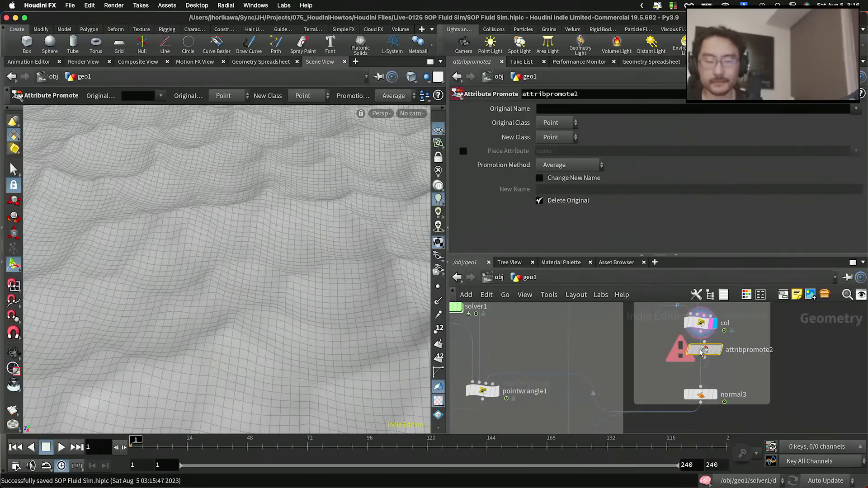
# Set the Attribute Promote node to promote the col attribute to the Detail class.
pyautogui.click(557, 137)
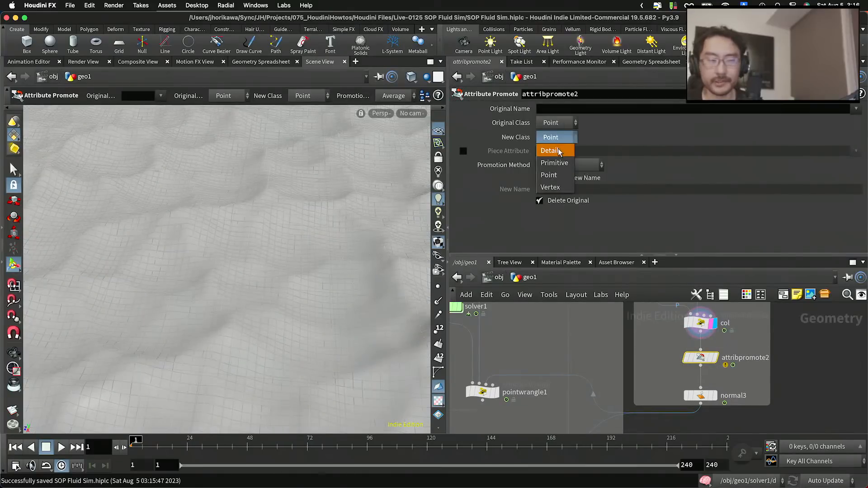
pyautogui.click(561, 135)
pyautogui.click(559, 112)
pyautogui.write('col')
pyautogui.press('Return')
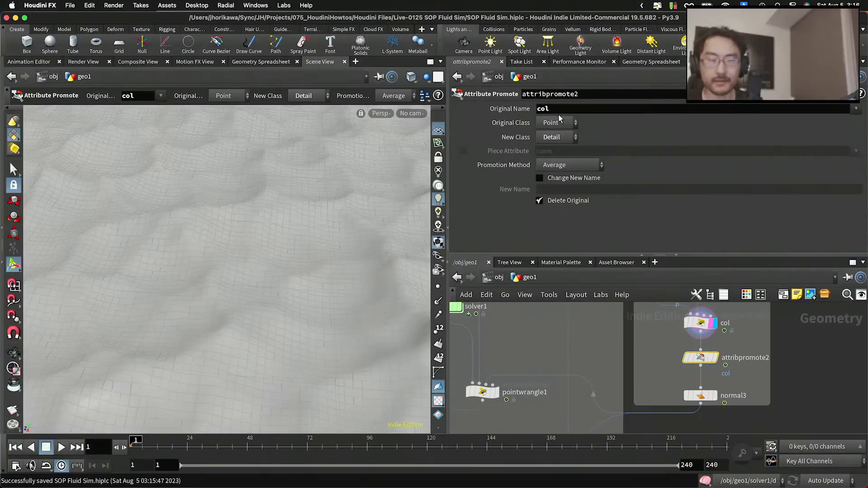
# Set the col promotion to use the Minimum method, output it under the new name mincol, and keep the original attribute.
pyautogui.click(568, 165)
pyautogui.click(560, 190)
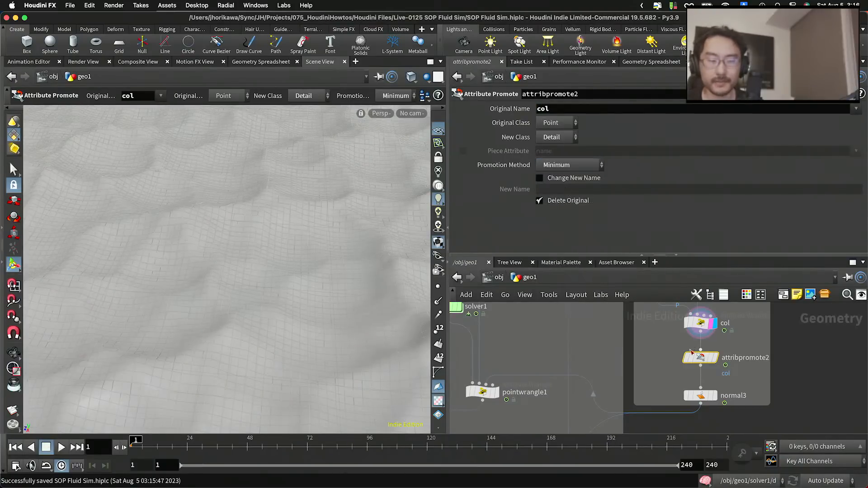
pyautogui.click(563, 178)
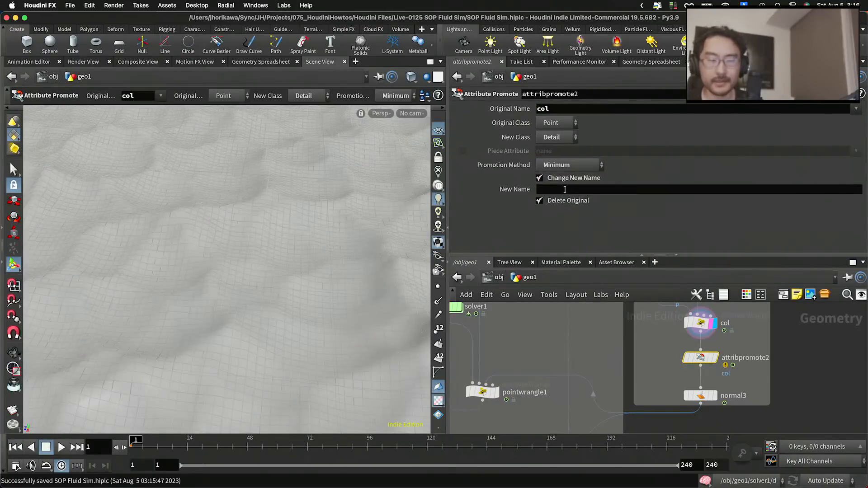
pyautogui.click(565, 201)
pyautogui.click(564, 190)
pyautogui.write('mincol')
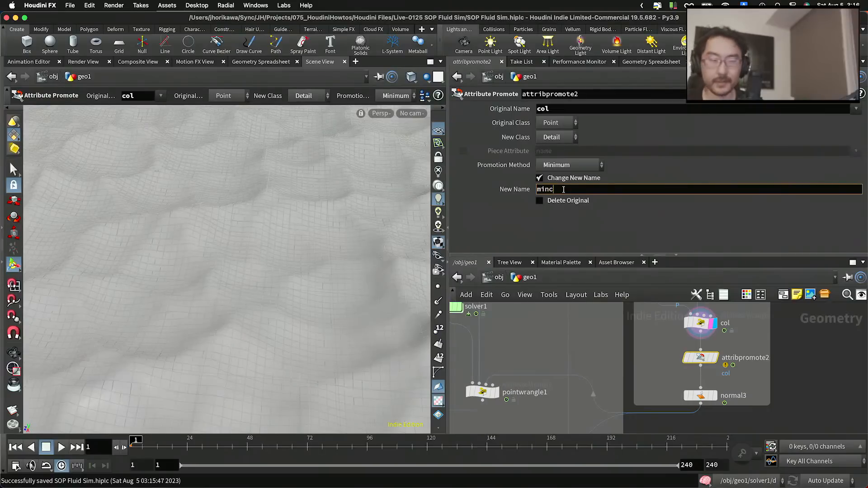
pyautogui.press('Return')
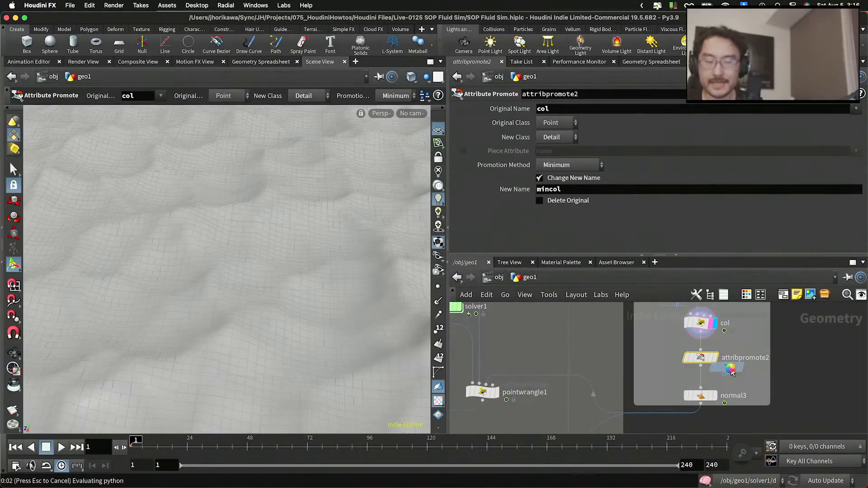
# Duplicate the Attribute Promote node below itself and set the copy to the Maximum method with the new name maxcol.
pyautogui.keyDown('alt'); pyautogui.moveTo(701, 357); pyautogui.dragTo(701, 390); pyautogui.keyUp('alt')
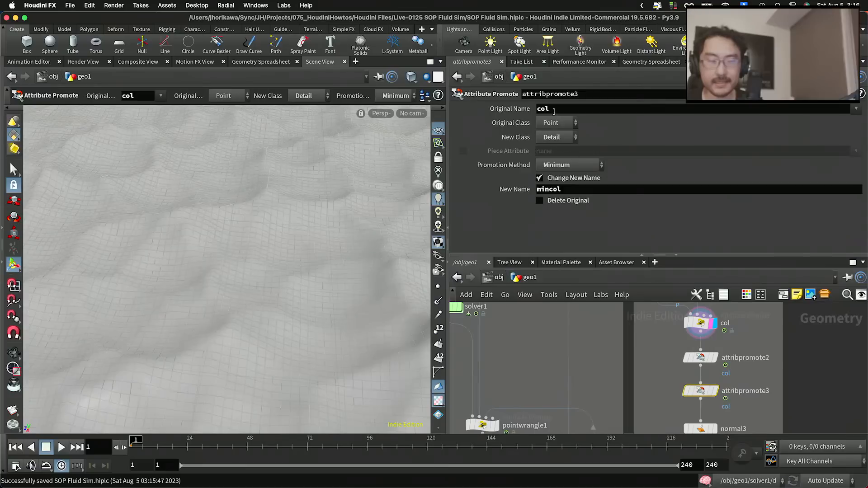
pyautogui.click(570, 165)
pyautogui.click(561, 178)
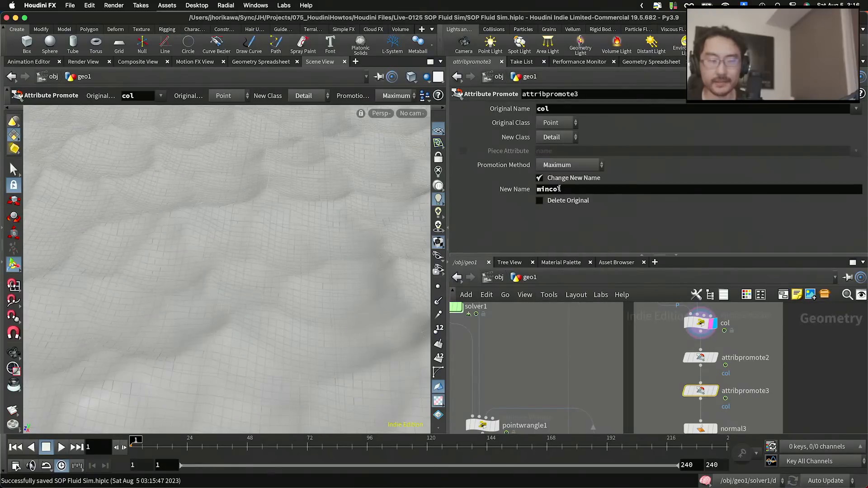
pyautogui.click(504, 190)
pyautogui.write('maxcol')
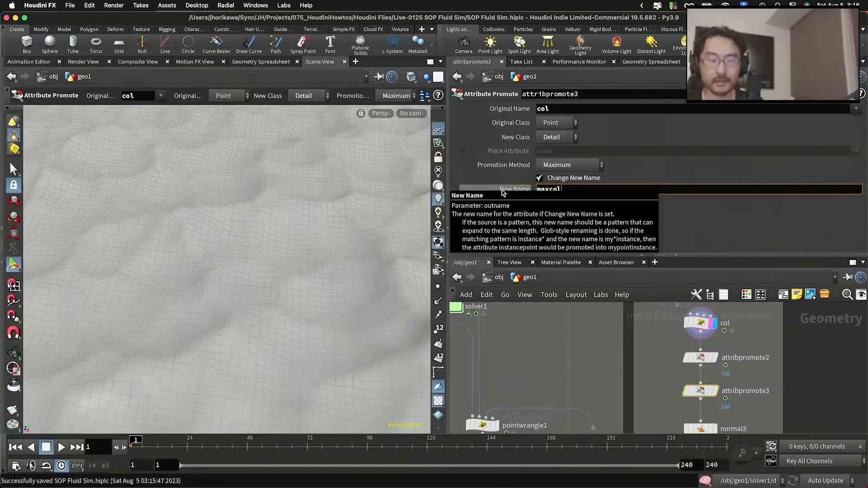
pyautogui.press('Return')
# Insert a Color node on the wire between attribpromote3 and normal3 and display its result.
pyautogui.scroll(-3, 697, 362)
pyautogui.moveTo(696, 362); pyautogui.dragTo(696, 378)
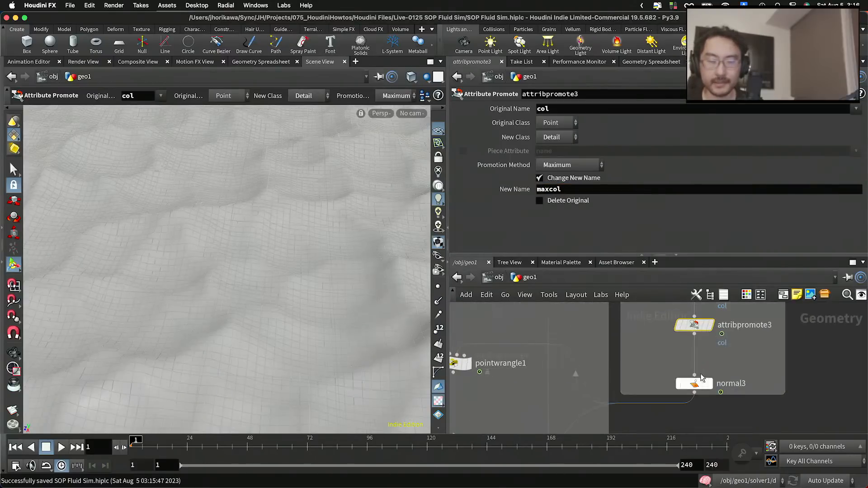
pyautogui.press('Tab')
pyautogui.press('Escape')
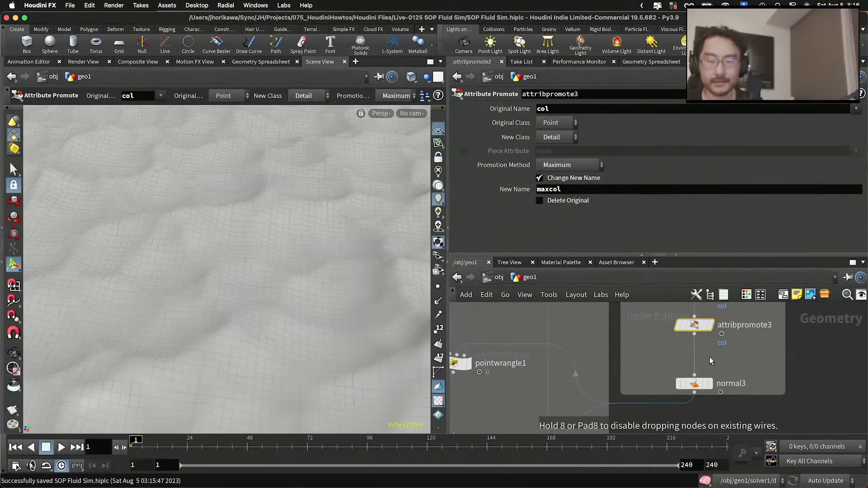
pyautogui.click(700, 356)
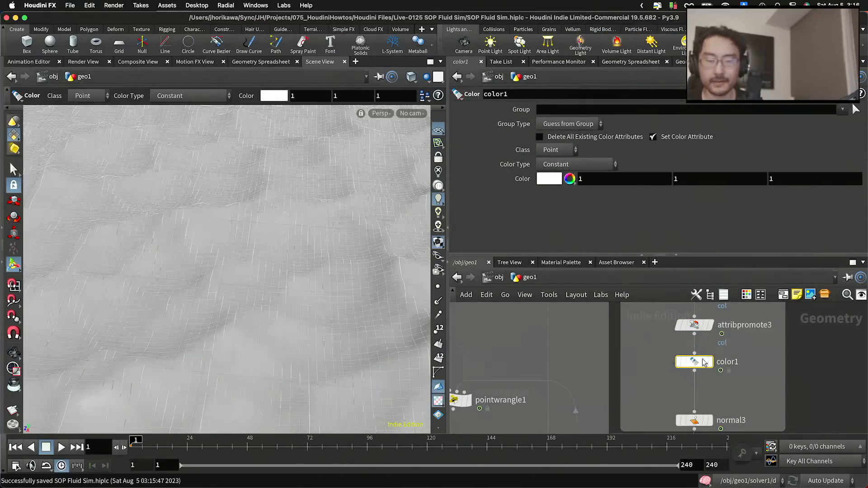
pyautogui.click(711, 361)
# Examine attribpromote3's point col values sorted both ways and its detail attributes in the Geometry Spreadsheet.
pyautogui.click(696, 325)
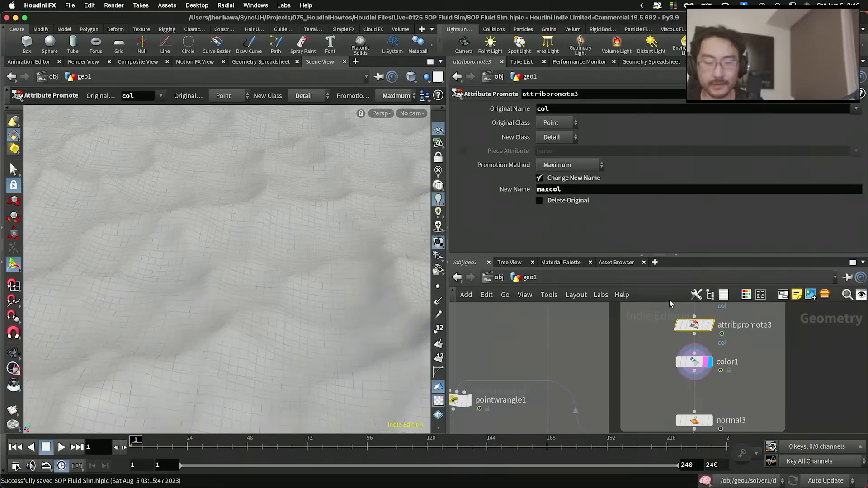
pyautogui.click(651, 62)
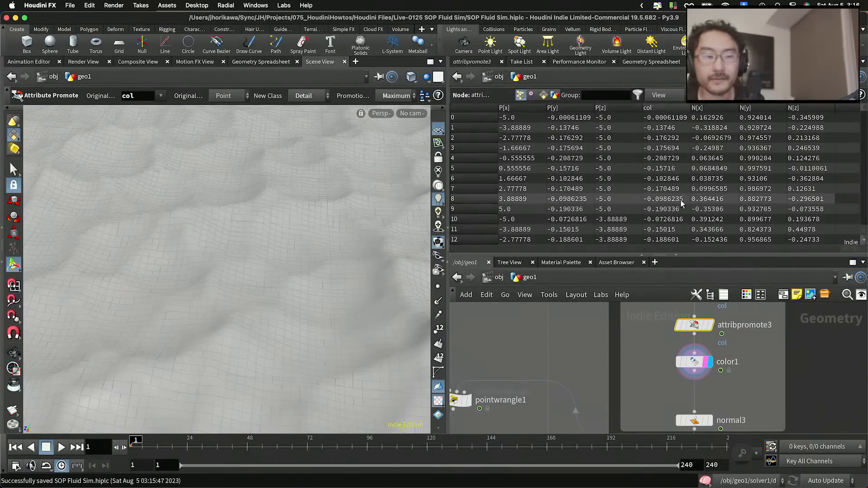
pyautogui.click(665, 108)
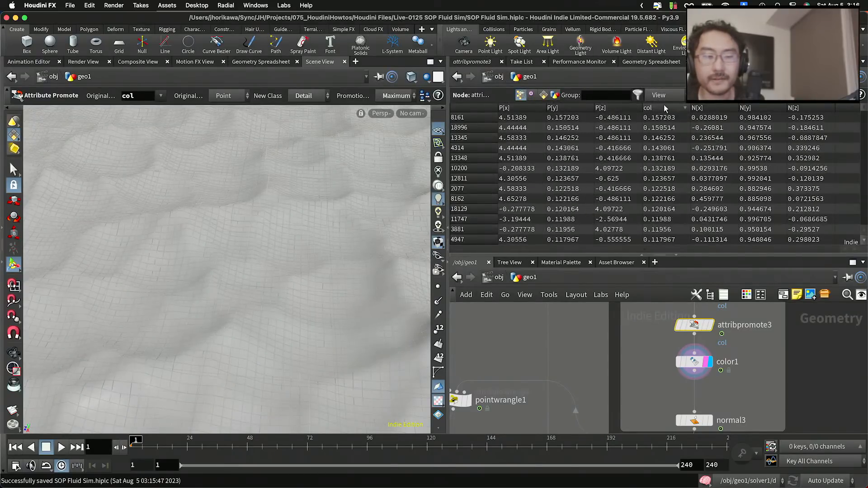
pyautogui.click(665, 109)
pyautogui.click(555, 95)
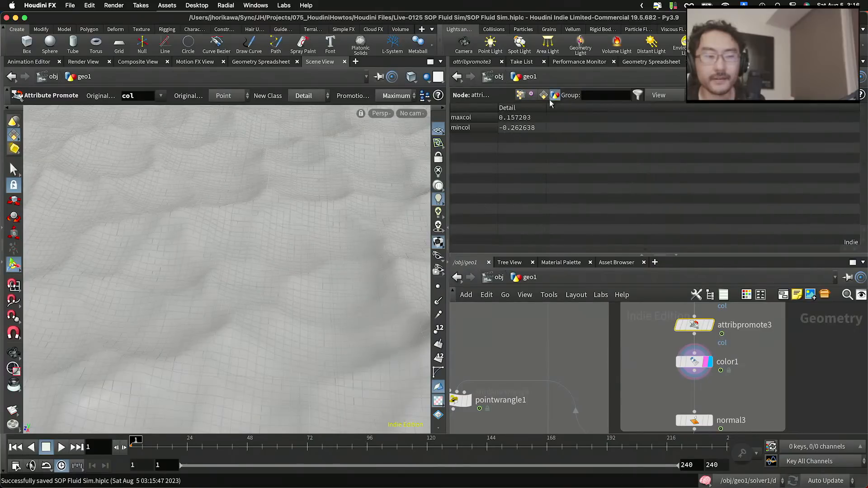
# Set the Color node's color type to Ramp from Attribute, driven by the col attribute.
pyautogui.scroll(-3, 634, 364)
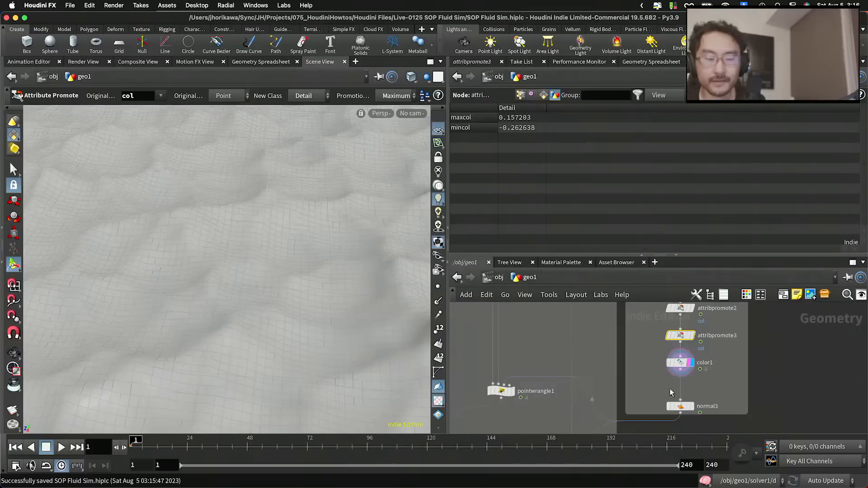
pyautogui.scroll(4, 688, 390)
pyautogui.click(676, 347)
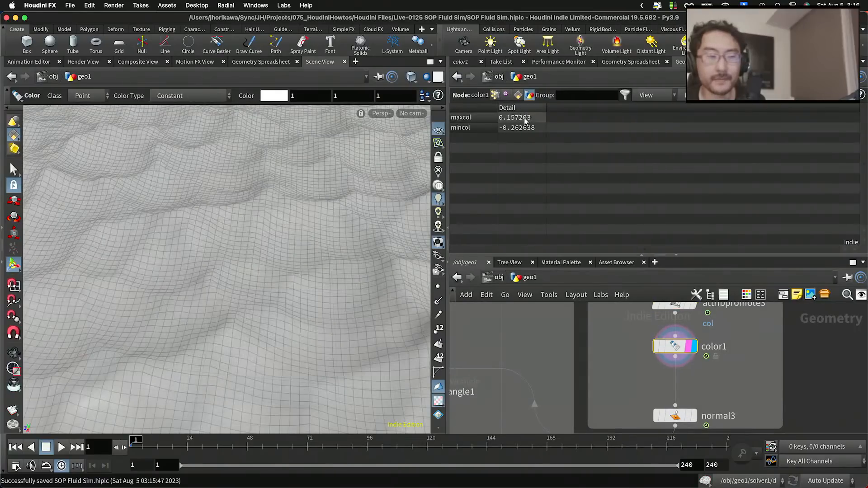
pyautogui.click(464, 62)
pyautogui.click(570, 166)
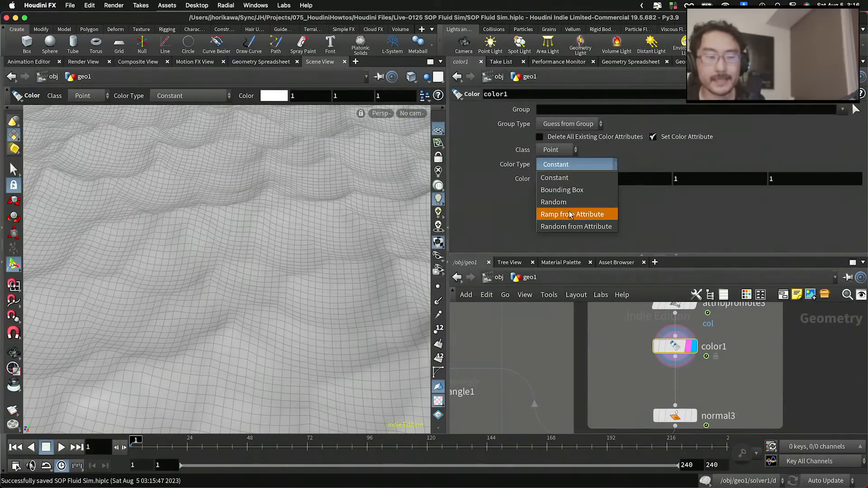
pyautogui.click(572, 214)
pyautogui.click(587, 178)
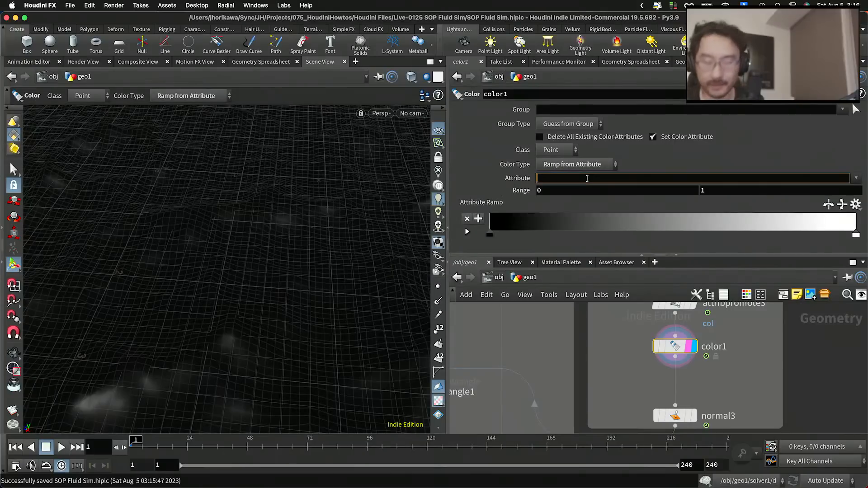
pyautogui.write('col')
pyautogui.press('Return')
# Set the start of the color range to the expression detail("../" + opinput(".", 0), "mincol", 0).
pyautogui.click(568, 188)
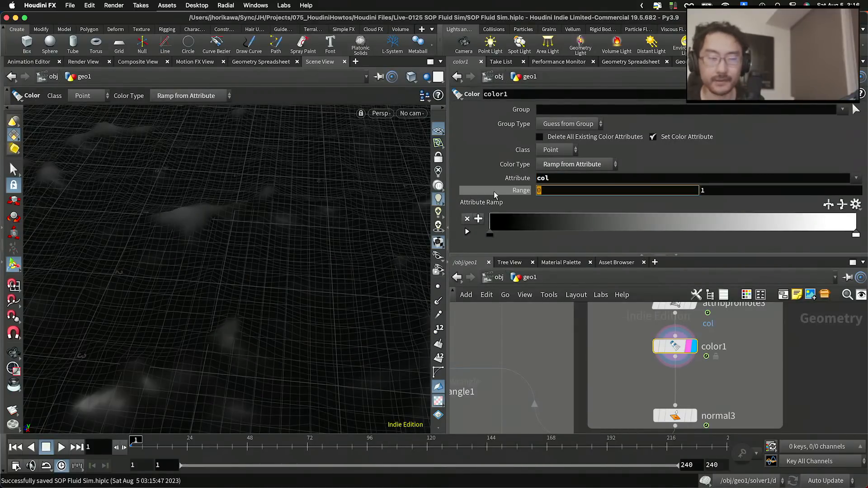
pyautogui.write('detail(@')
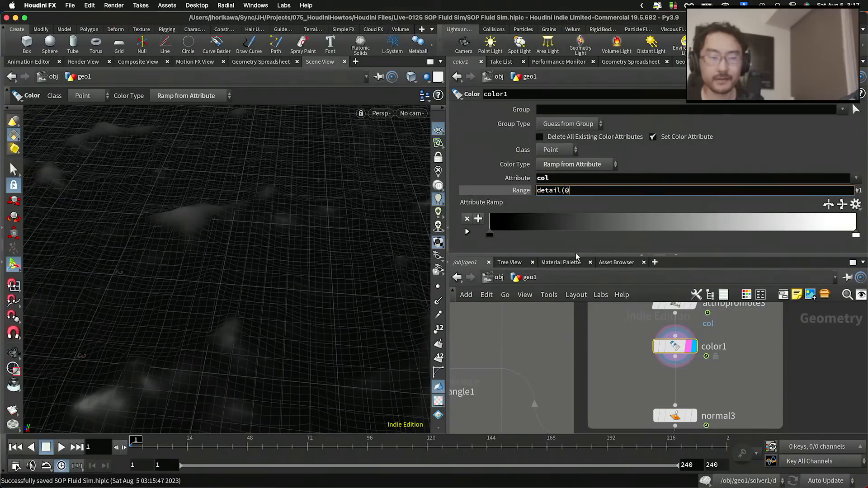
pyautogui.press('BackSpace')
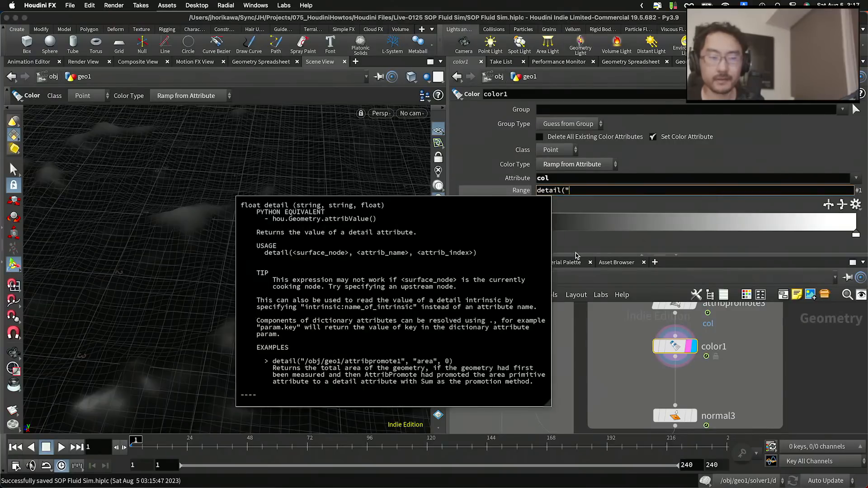
pyautogui.write('"../" +')
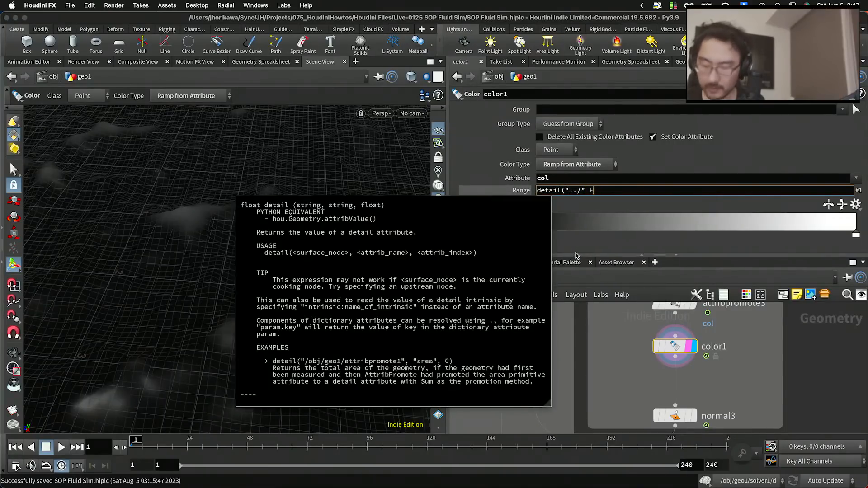
pyautogui.write(' opin')
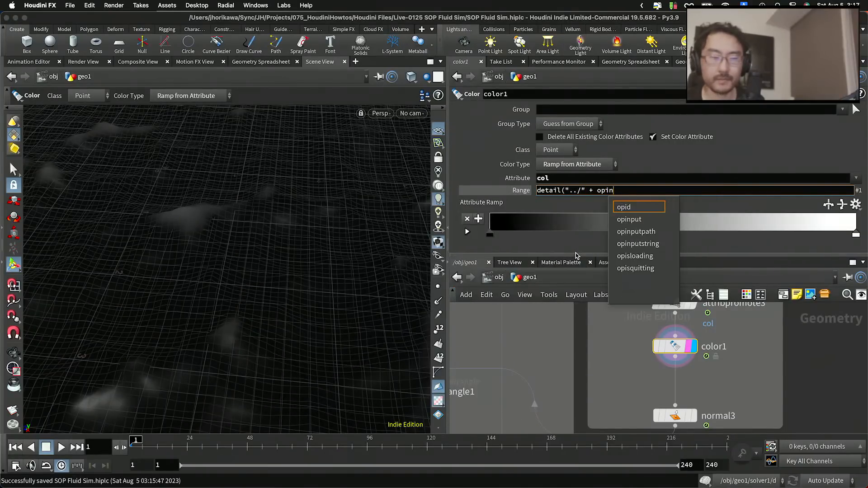
pyautogui.write('put("')
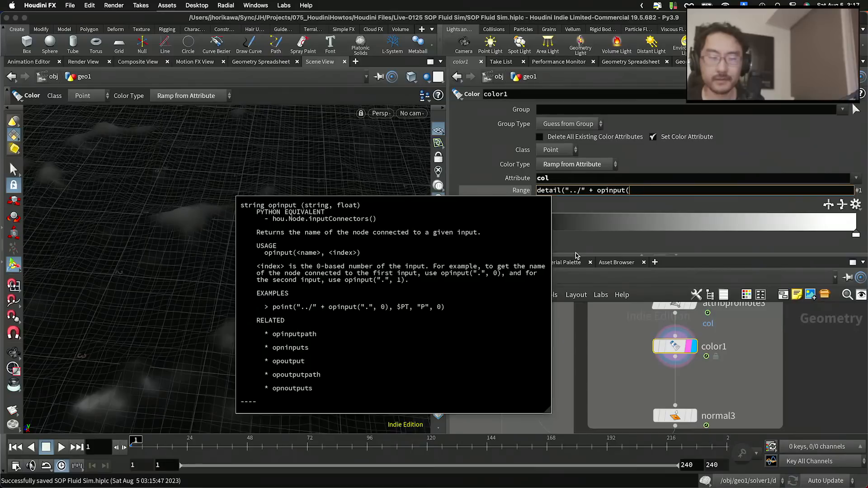
pyautogui.write('.", 0(')
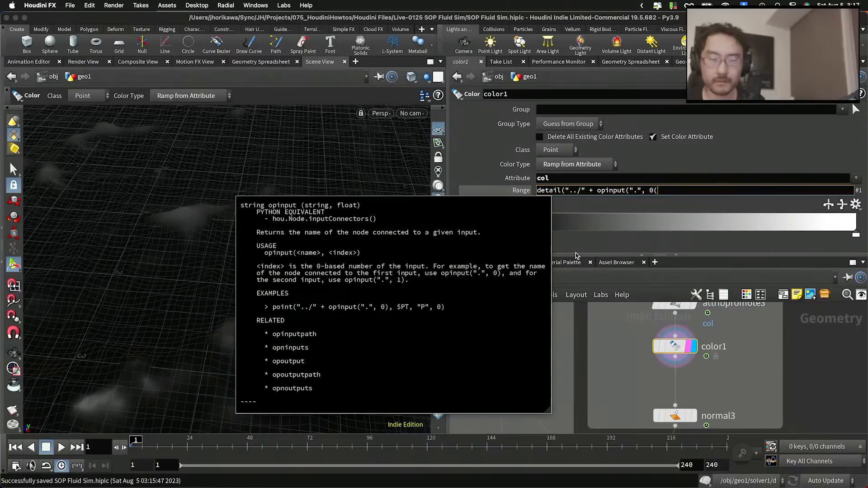
pyautogui.press('BackSpace')
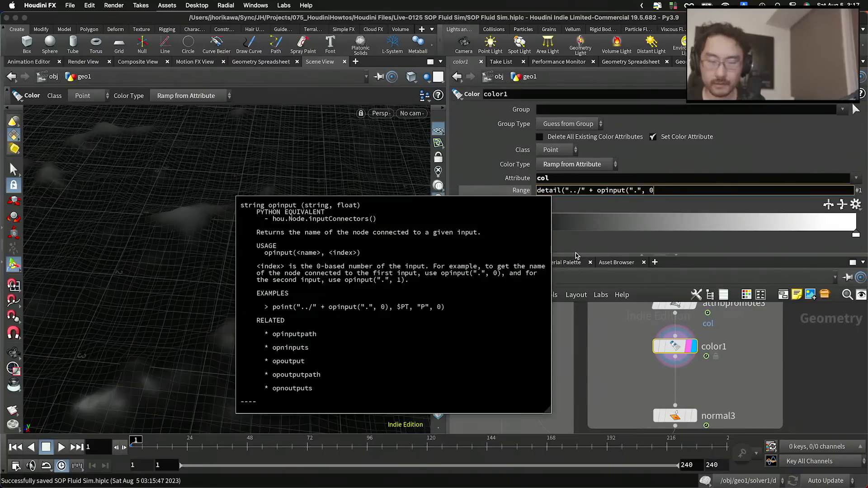
pyautogui.write('), @')
pyautogui.press('BackSpace')
pyautogui.write('"min')
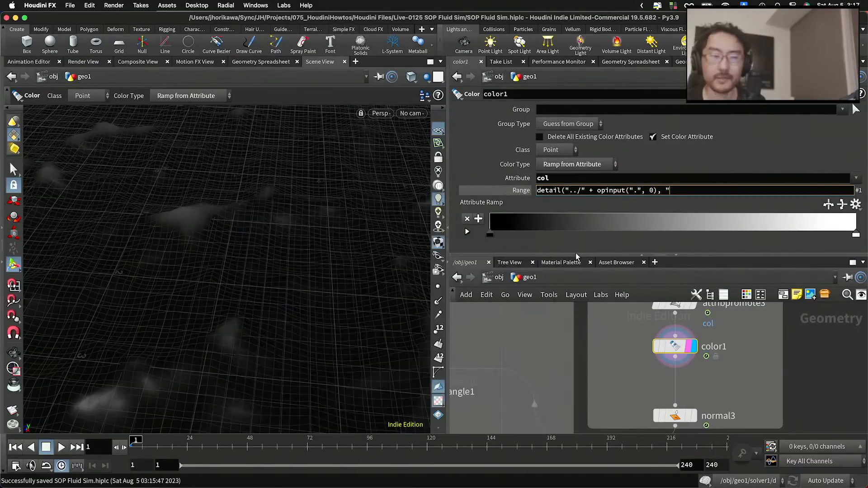
pyautogui.write('col"')
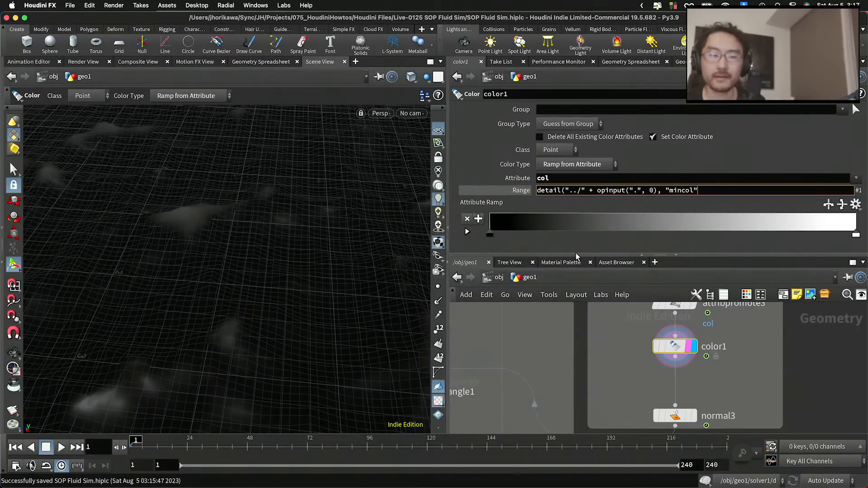
pyautogui.write(', 0)')
pyautogui.press('Return')
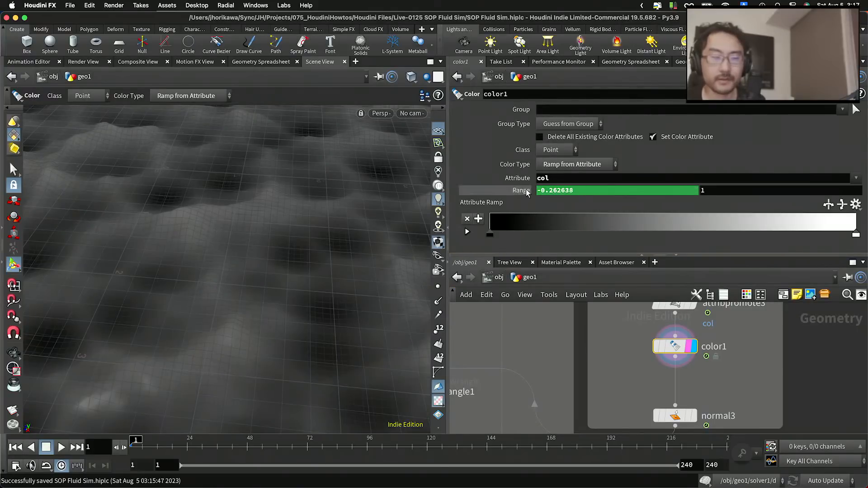
# Copy the range start expression into the range end and change its attribute name to "maxcol".
pyautogui.click(588, 190)
pyautogui.press('super+c')
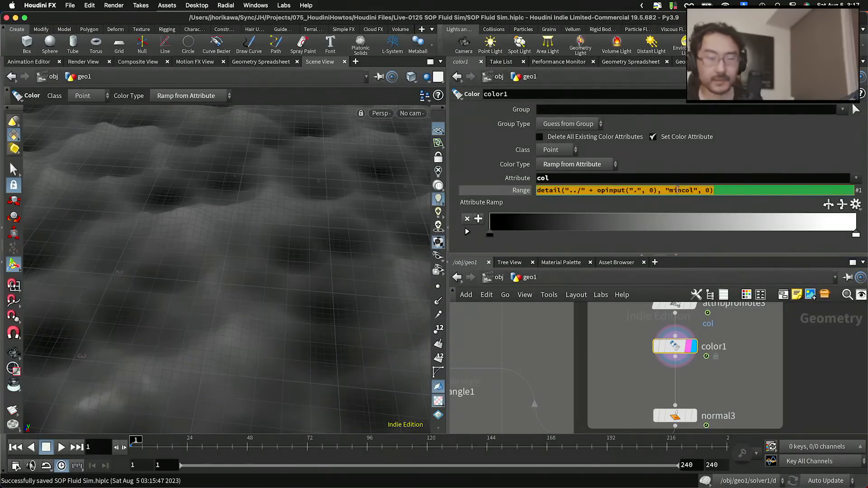
pyautogui.click(701, 179)
pyautogui.click(737, 190)
pyautogui.press('super+v')
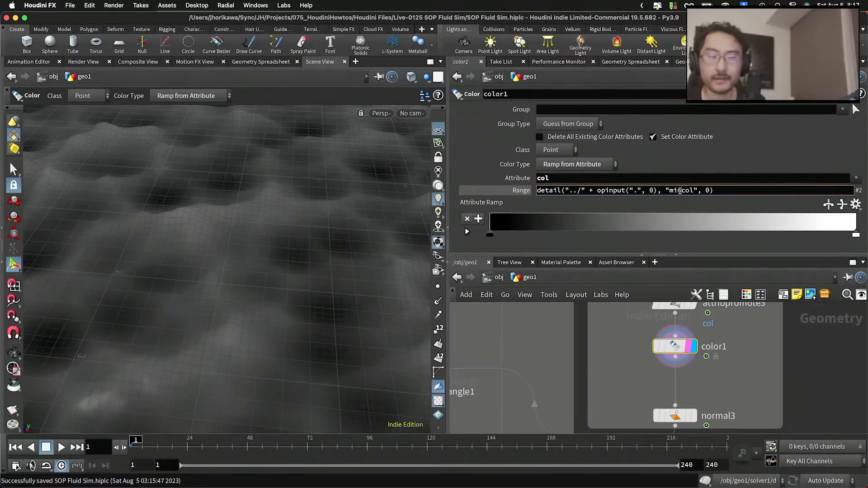
pyautogui.press('Return')
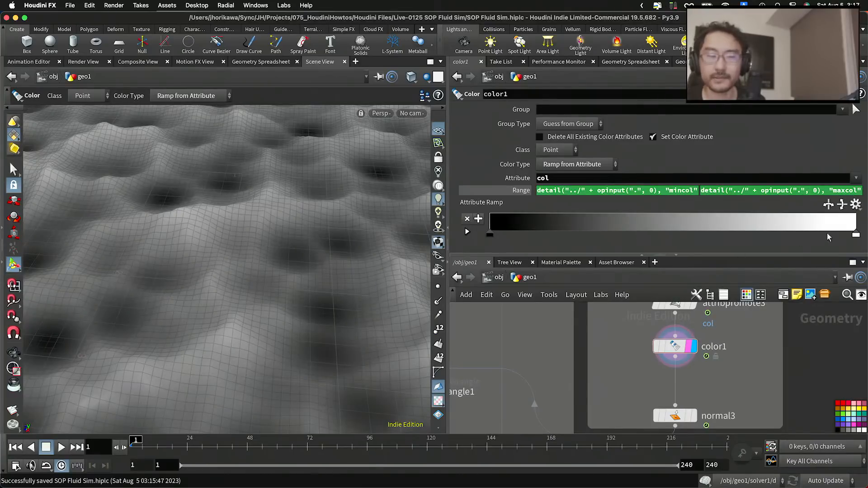
# Set the color at the low end of the attribute ramp to blue (0, 0.5, 1).
pyautogui.doubleClick(857, 236)
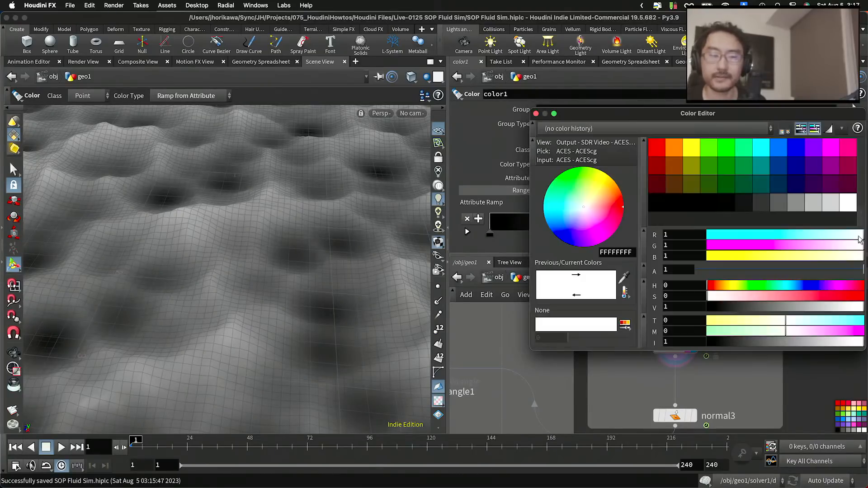
pyautogui.click(536, 113)
pyautogui.doubleClick(490, 235)
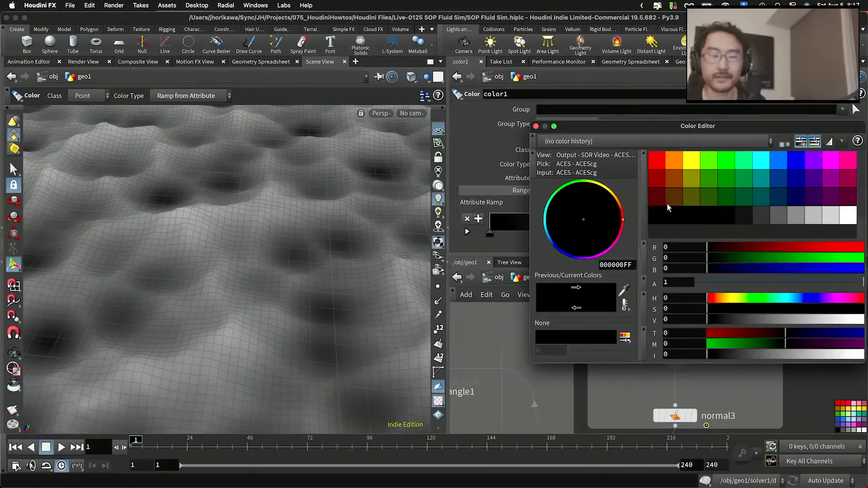
pyautogui.click(780, 166)
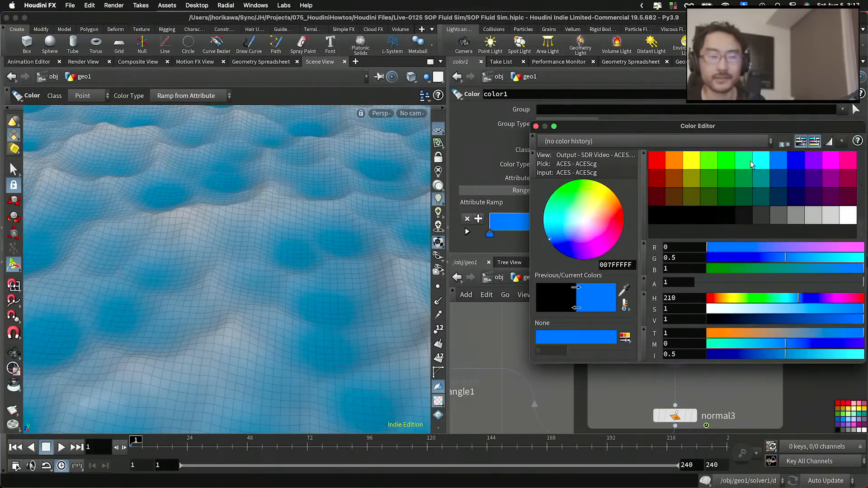
# Set the color at the low end of the attribute ramp to black (0, 0, 0).
pyautogui.click(794, 164)
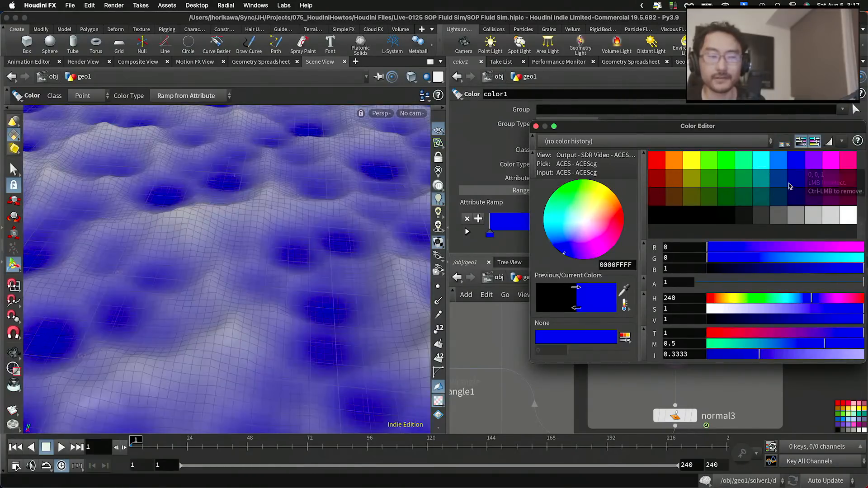
pyautogui.click(658, 218)
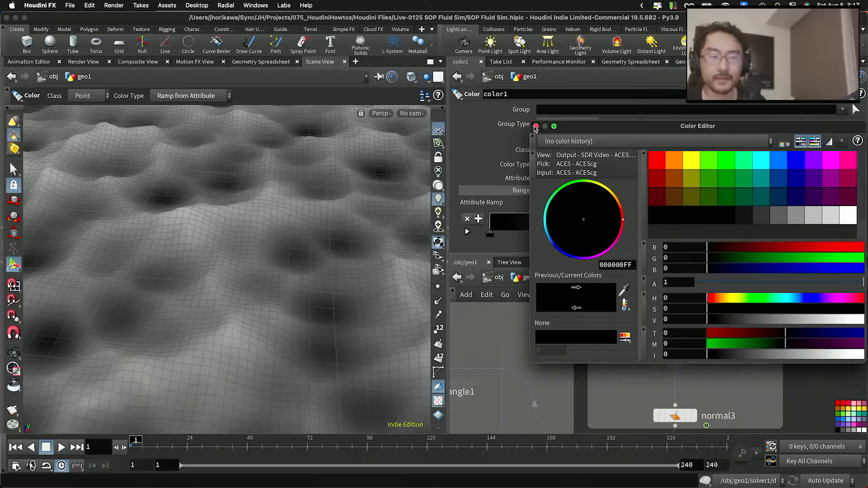
pyautogui.click(536, 127)
# Add a ramp point, color it blue (0, 0.241, 1), and move it toward the middle of the attribute ramp.
pyautogui.click(539, 232)
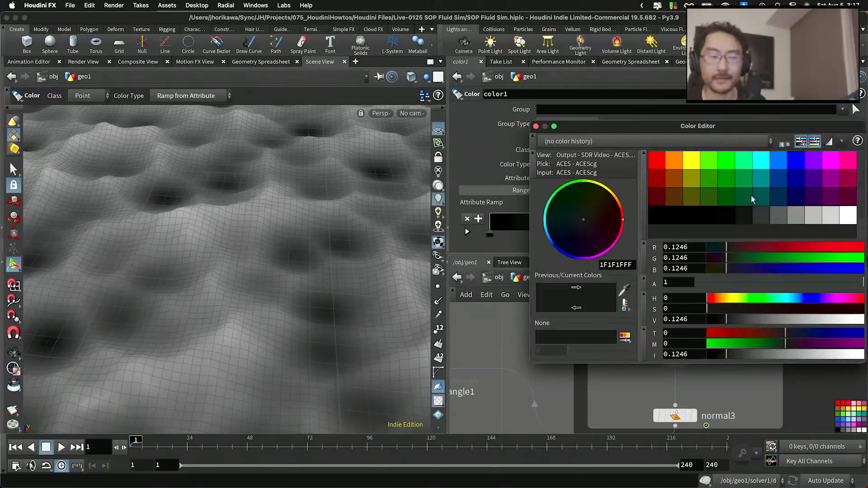
pyautogui.click(776, 166)
pyautogui.click(795, 165)
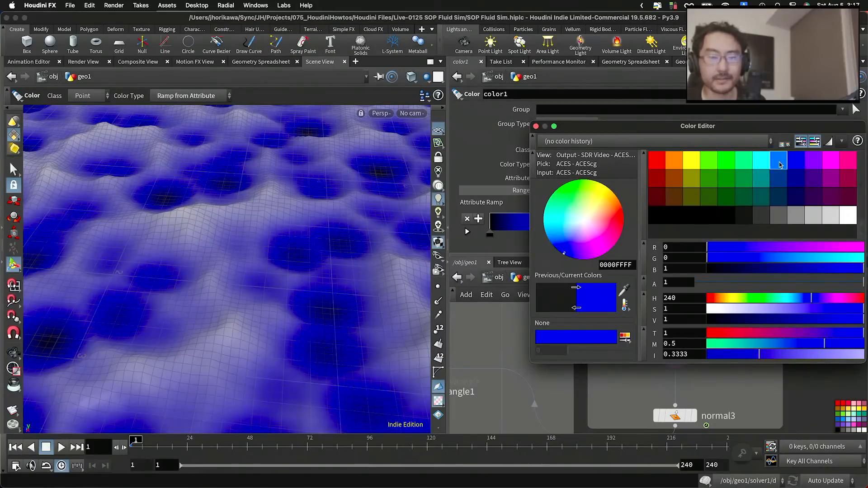
pyautogui.click(781, 165)
pyautogui.moveTo(785, 263); pyautogui.dragTo(745, 263)
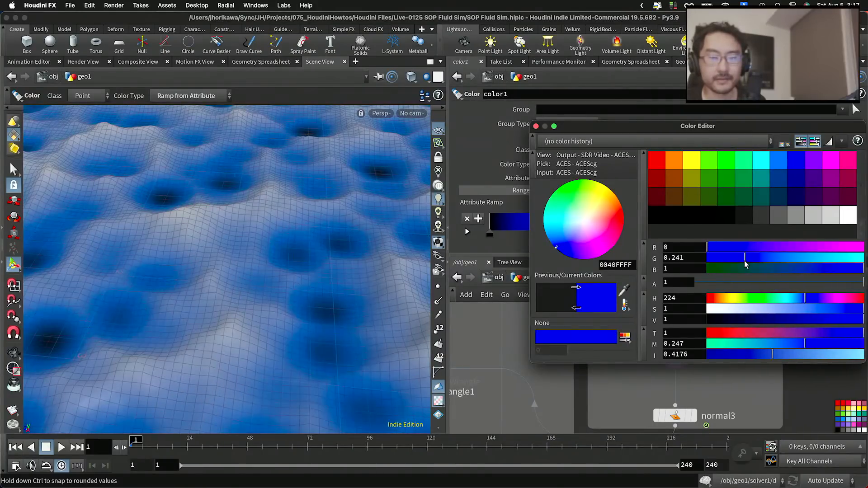
pyautogui.click(536, 127)
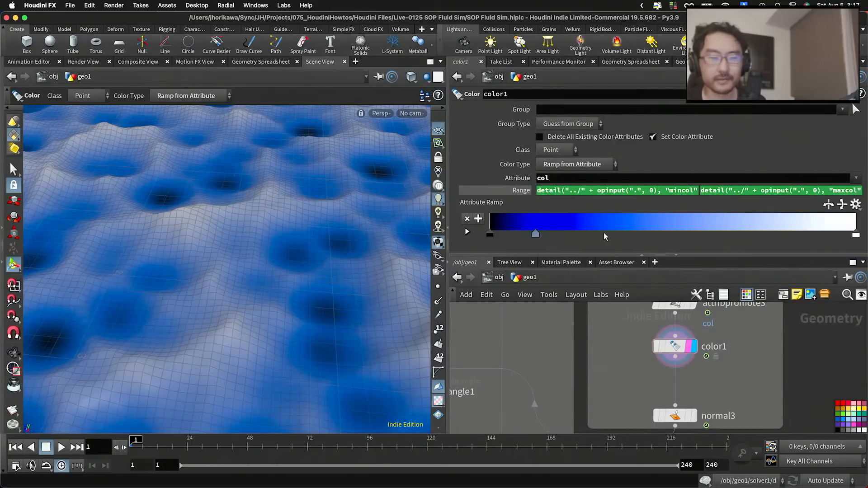
pyautogui.moveTo(538, 236); pyautogui.dragTo(633, 244)
pyautogui.press('Escape')
# Play the simulation to preview the ramp coloring on the full plane, and stop at frame 69.
pyautogui.moveTo(352, 249)
pyautogui.mouseDown()
pyautogui.moveTo(155, 262)
pyautogui.moveTo(305, 283)
pyautogui.moveTo(273, 283)
pyautogui.moveTo(265, 216)
pyautogui.moveTo(267, 271)
pyautogui.mouseUp()
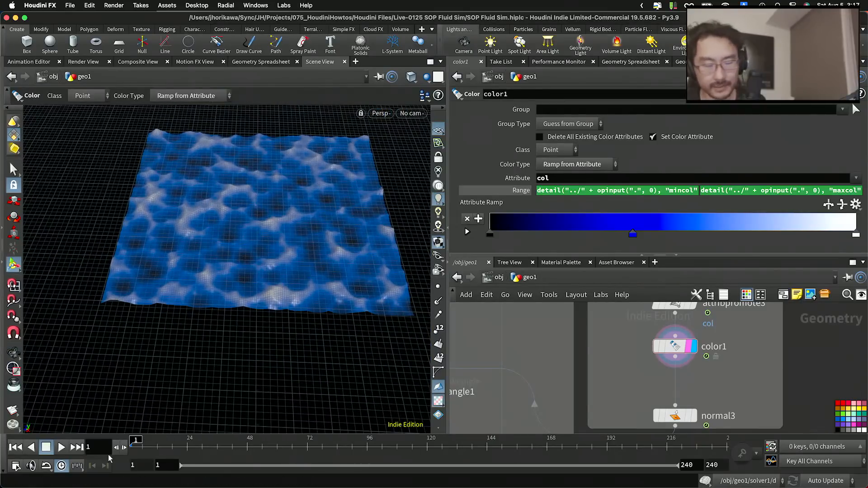
pyautogui.click(63, 448)
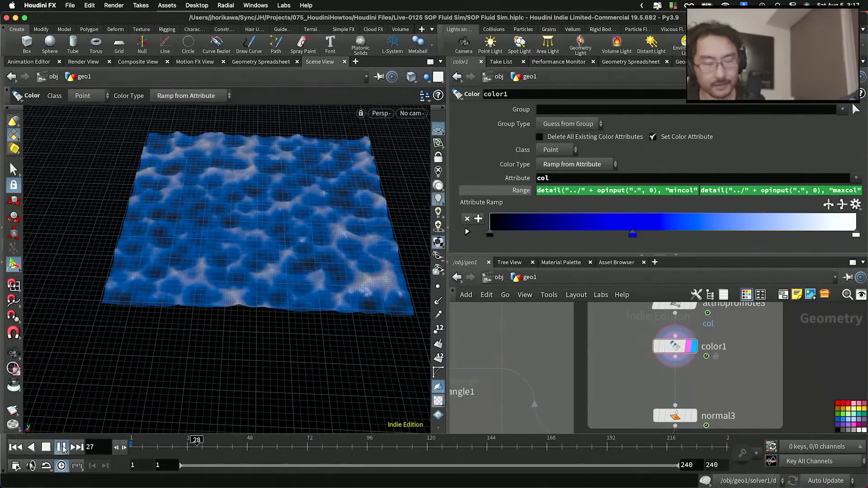
pyautogui.scroll(-6, 588, 389)
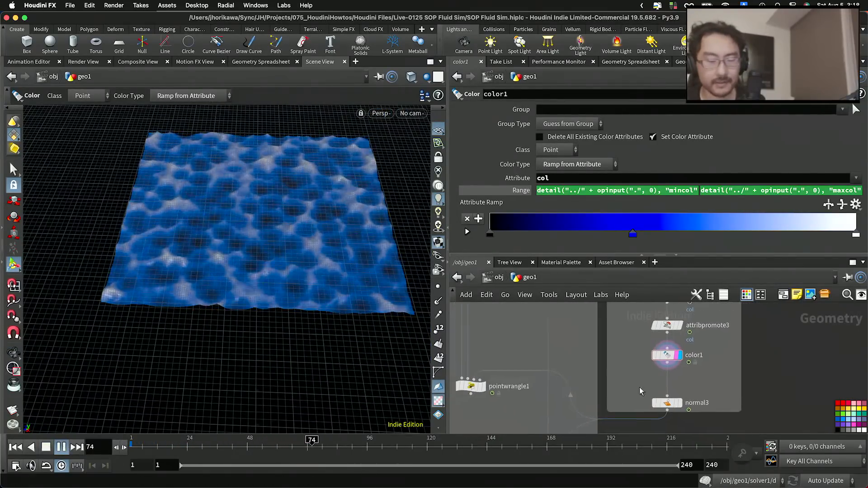
pyautogui.click(299, 448)
# Set the Select Input of switch1 in the base geometry group to 1, using the pig head as the surface.
pyautogui.scroll(-8, 715, 368)
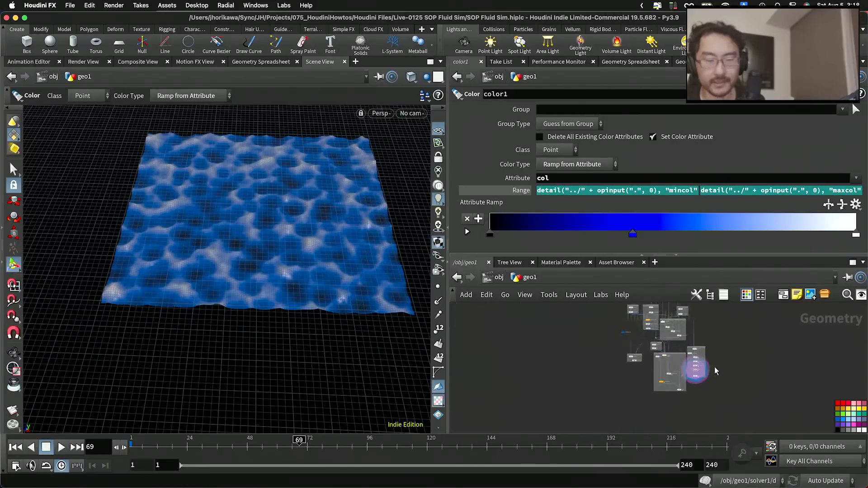
pyautogui.moveTo(697, 319); pyautogui.dragTo(684, 380, button='middle')
pyautogui.scroll(10, 654, 405)
pyautogui.scroll(5, 654, 405)
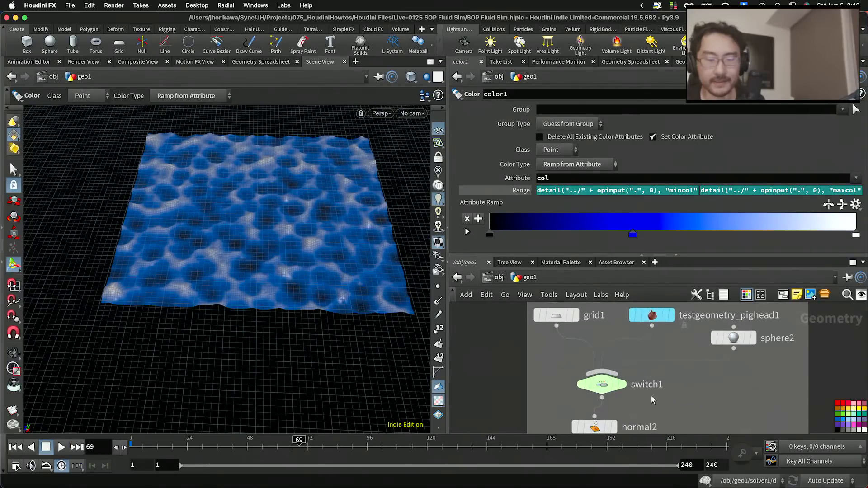
pyautogui.click(602, 384)
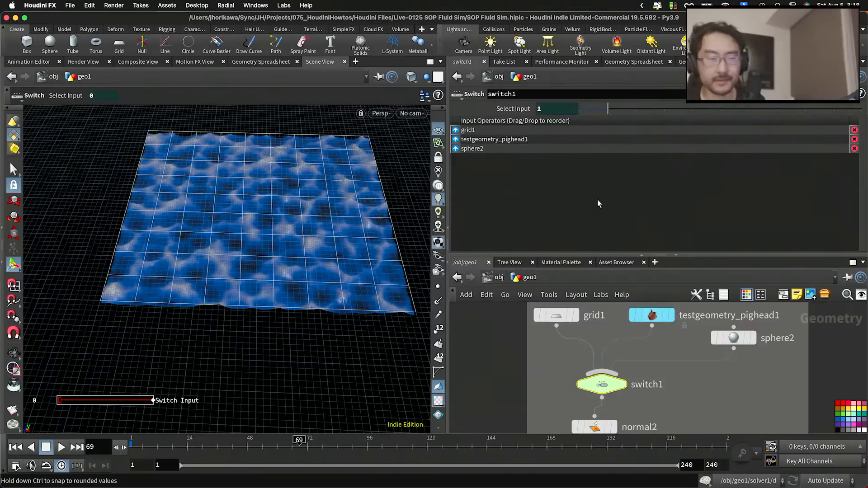
pyautogui.press('Escape')
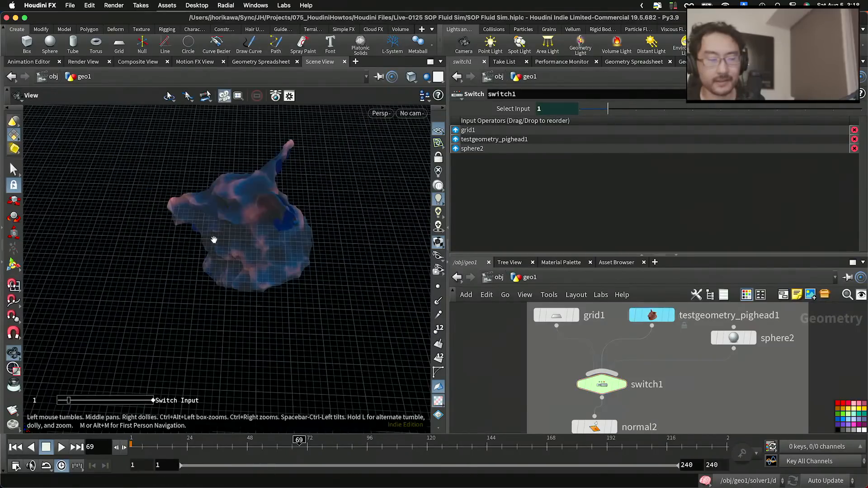
# Examine the colored wave surface on the pig head from several angles and close up.
pyautogui.scroll(5, 362, 192)
pyautogui.moveTo(362, 192)
pyautogui.mouseDown()
pyautogui.moveTo(381, 166)
pyautogui.moveTo(349, 168)
pyautogui.moveTo(318, 197)
pyautogui.moveTo(365, 198)
pyautogui.mouseUp()
pyautogui.scroll(-3, 365, 199)
pyautogui.press('Return')
pyautogui.scroll(-3, 650, 326)
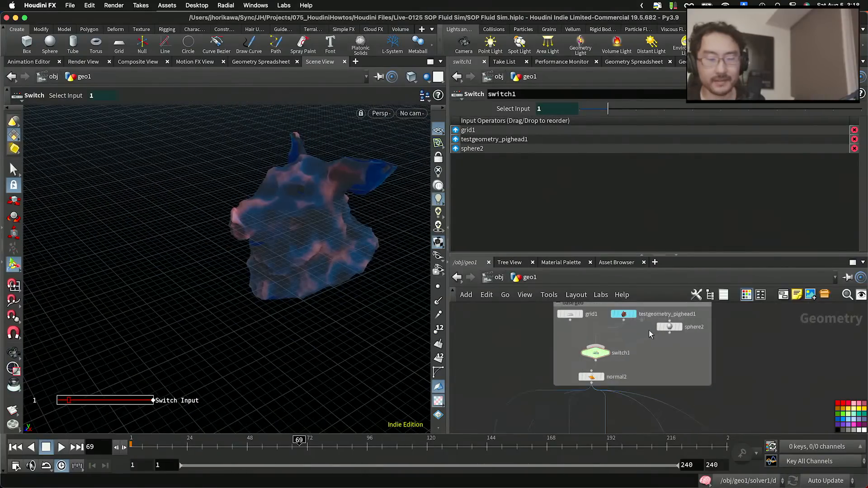
pyautogui.press('Escape')
pyautogui.scroll(5, 314, 231)
pyautogui.moveTo(345, 202); pyautogui.dragTo(316, 212)
pyautogui.press('Return')
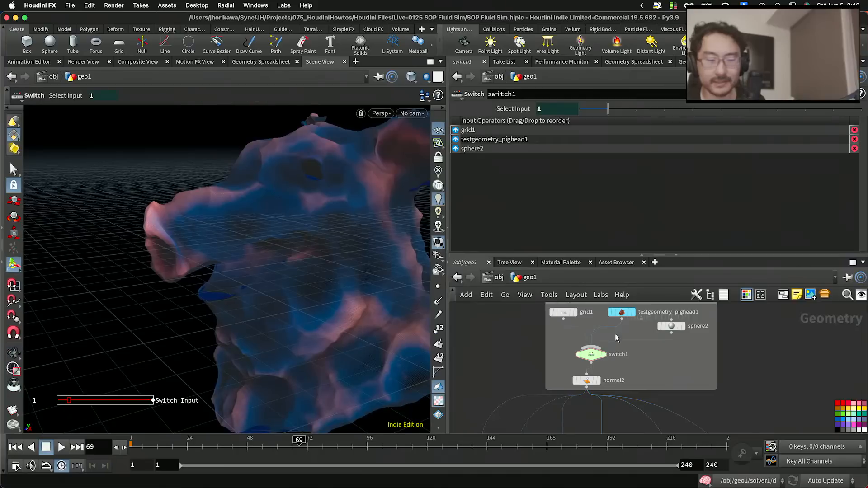
# Set switch1's Select Input to 2 for the sphere and play the simulation on it.
pyautogui.click(635, 109)
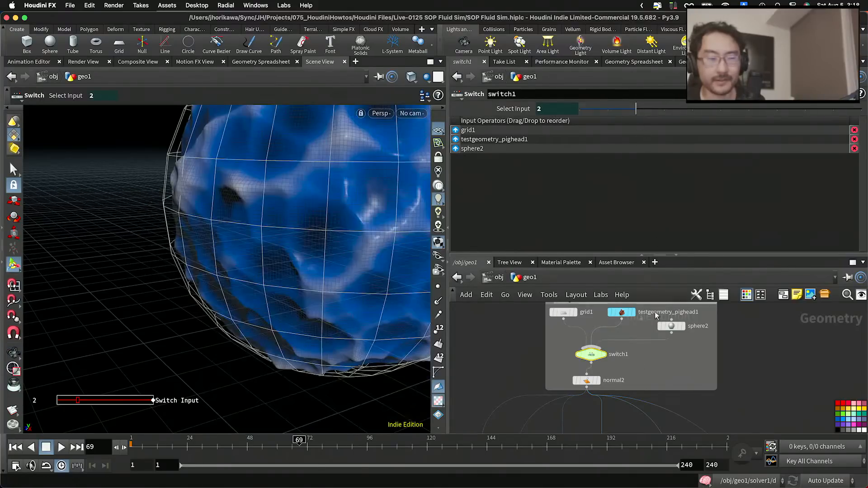
pyautogui.scroll(-8, 382, 285)
pyautogui.keyDown('alt'); pyautogui.moveTo(316, 292); pyautogui.dragTo(190, 317); pyautogui.keyUp('alt')
pyautogui.click(61, 446)
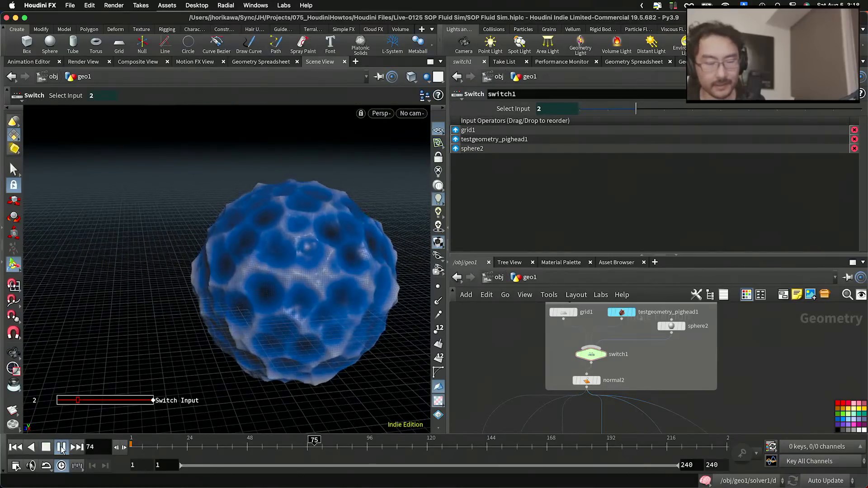
# Display the merge1 node to show the rocks, particle trails and wave surface together.
pyautogui.scroll(-10, 671, 330)
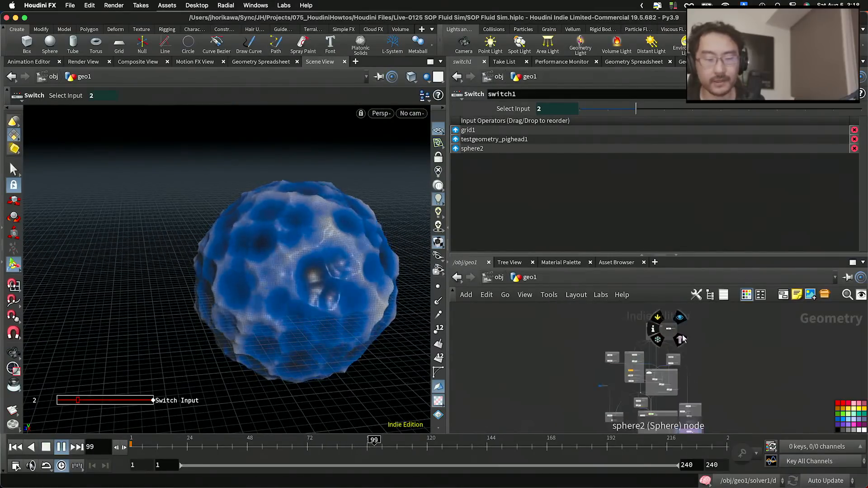
pyautogui.scroll(10, 669, 346)
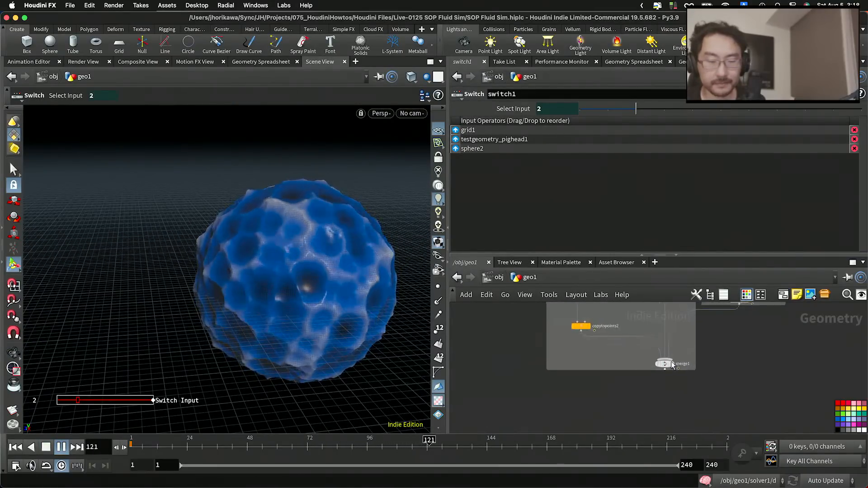
pyautogui.moveTo(670, 367)
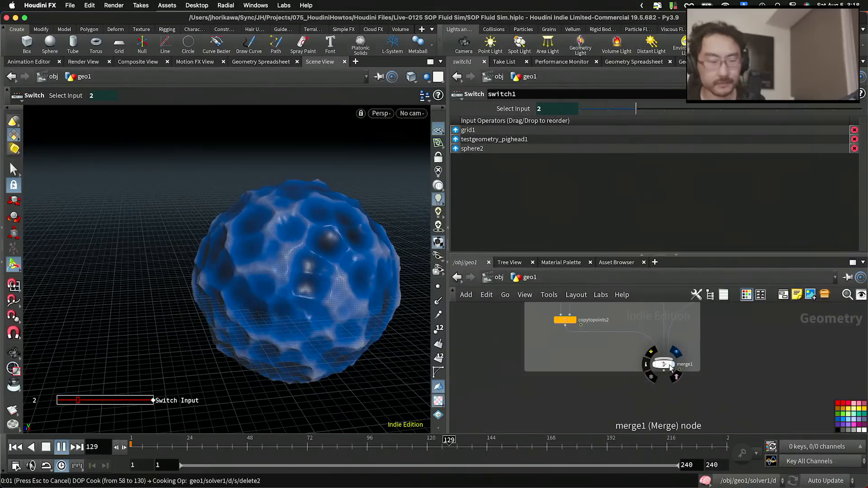
pyautogui.click(669, 364)
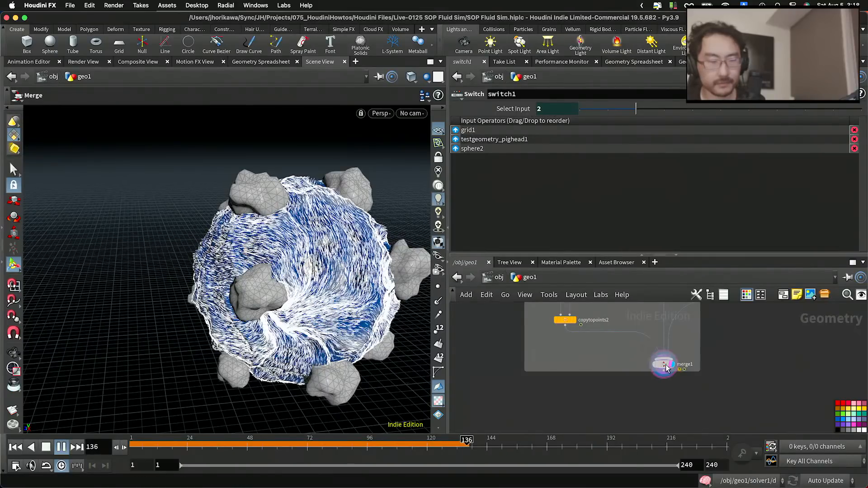
pyautogui.click(667, 365)
pyautogui.press('h')
# Select the CONTROLLER null and reduce its max particle num to 22442.
pyautogui.moveTo(577, 350); pyautogui.dragTo(597, 403, button='middle')
pyautogui.moveTo(581, 321); pyautogui.dragTo(599, 392, button='middle')
pyautogui.moveTo(534, 307); pyautogui.dragTo(575, 394, button='middle')
pyautogui.scroll(-3, 575, 394)
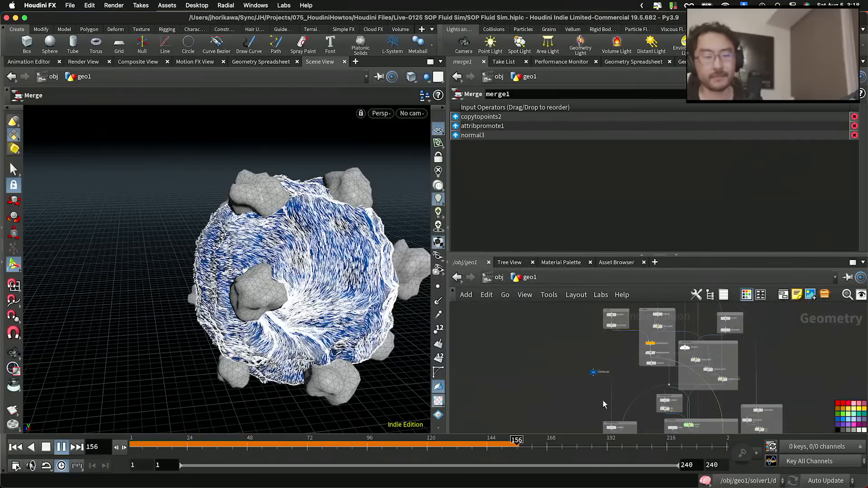
pyautogui.click(593, 372)
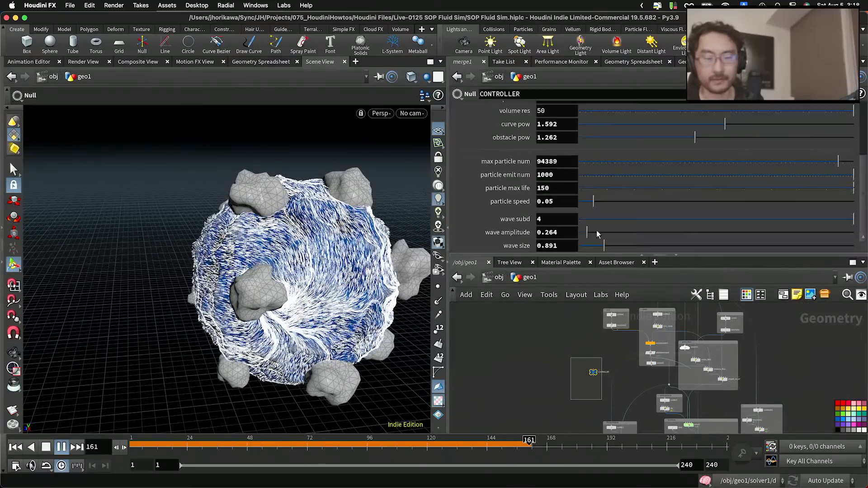
pyautogui.click(688, 161)
pyautogui.click(642, 164)
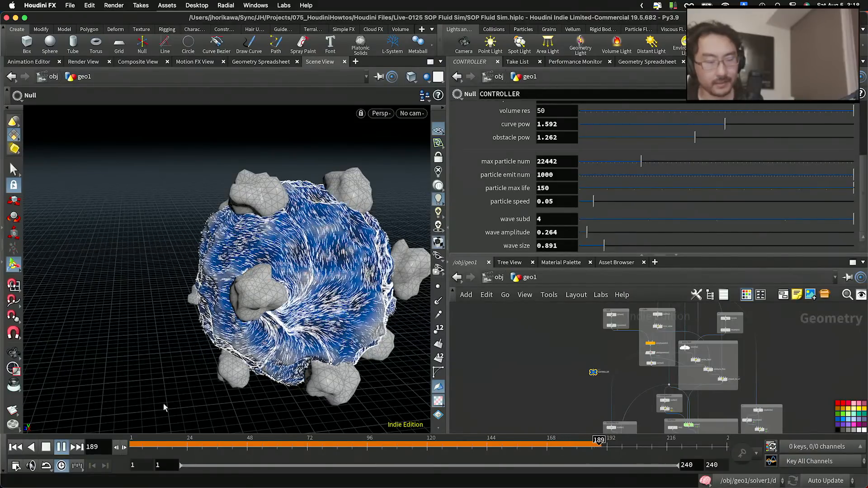
# Set the CONTROLLER's shape to 0 for the flat plane and return the simulation to frame 1.
pyautogui.click(16, 447)
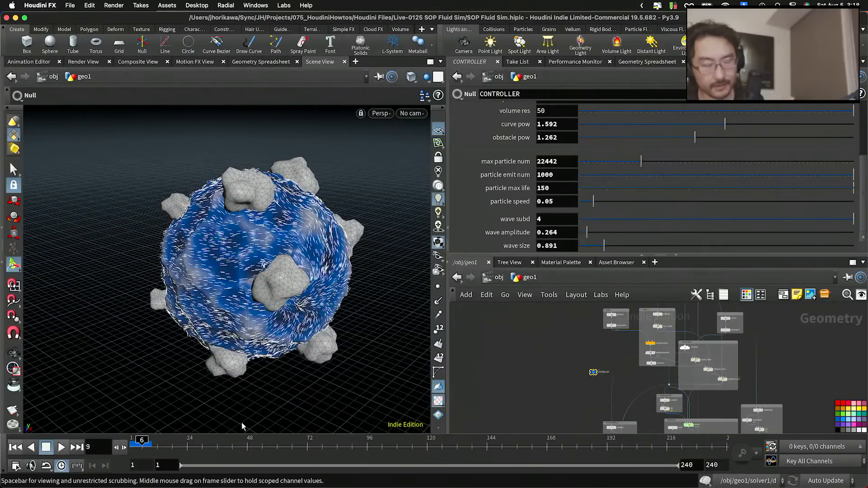
pyautogui.scroll(5, 640, 132)
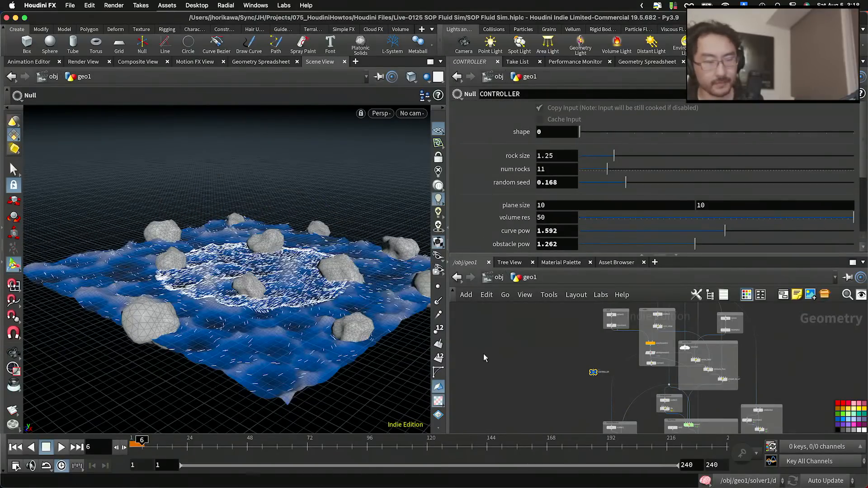
pyautogui.press('alt')
pyautogui.keyDown('alt'); pyautogui.moveTo(246, 261); pyautogui.dragTo(252, 304); pyautogui.keyUp('alt')
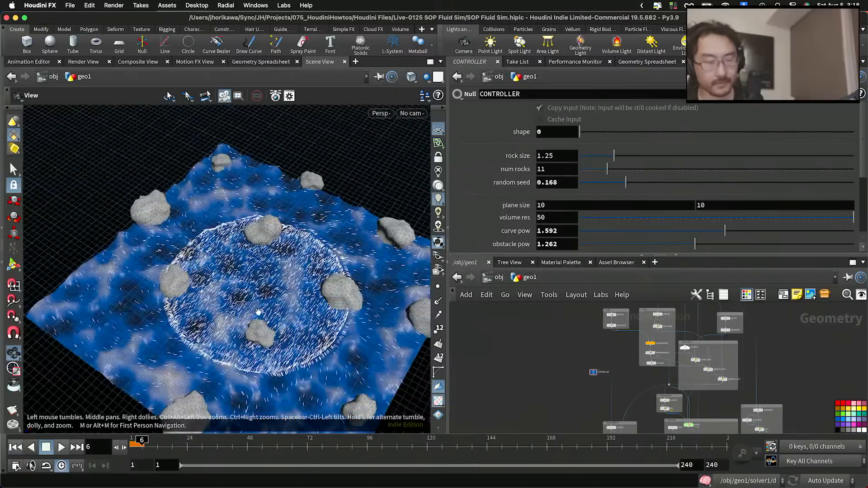
pyautogui.click(16, 448)
pyautogui.keyDown('alt'); pyautogui.moveTo(179, 342); pyautogui.dragTo(237, 330); pyautogui.keyUp('alt')
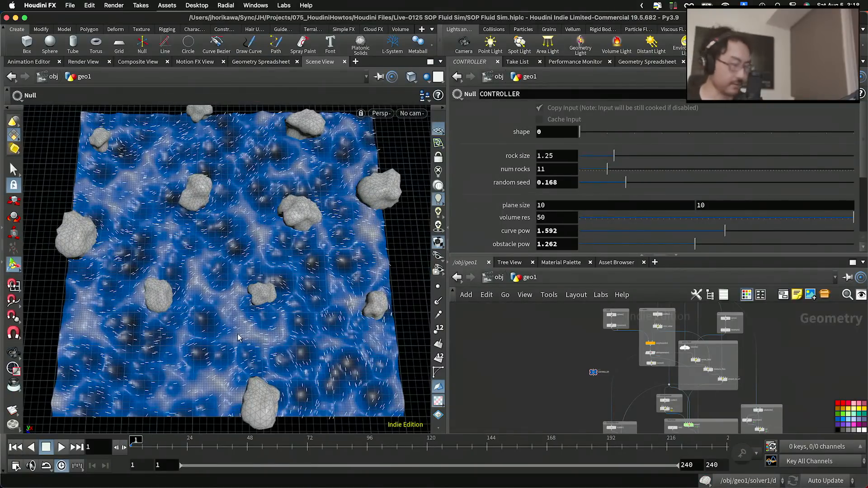
# Save the scene file, and stop playback at frame 194 to view the plane simulation.
pyautogui.press('super+s')
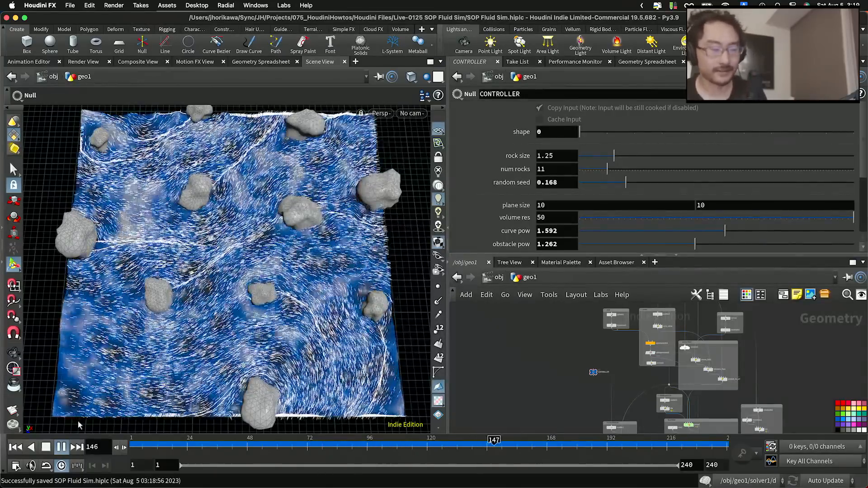
pyautogui.click(61, 447)
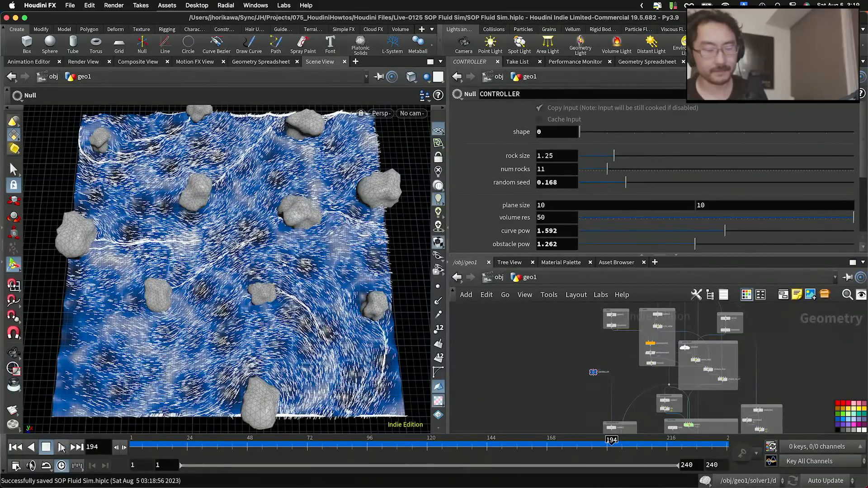
pyautogui.press('Escape')
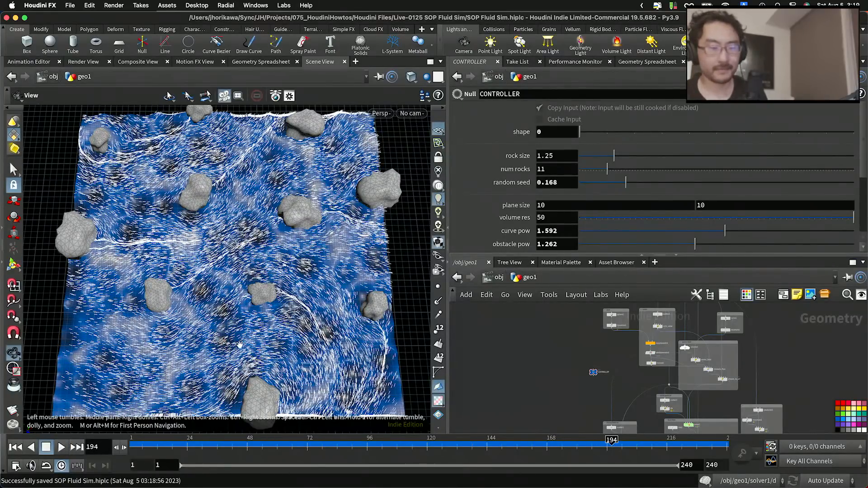
pyautogui.moveTo(210, 377); pyautogui.dragTo(228, 308)
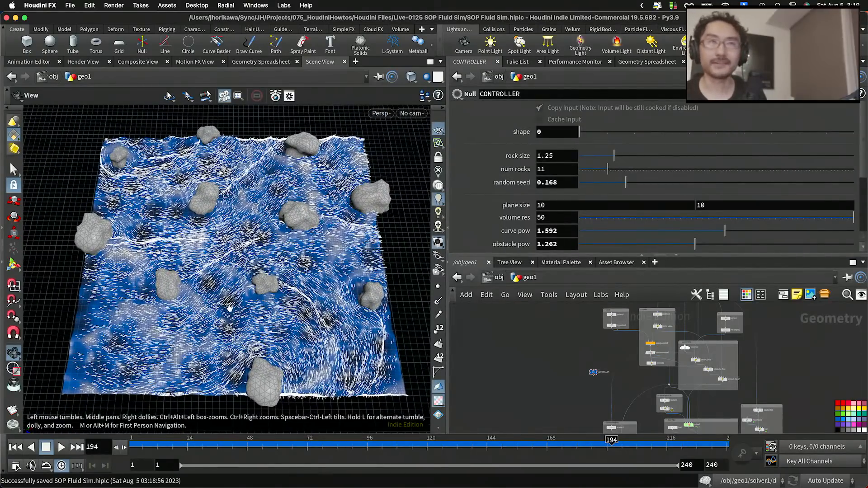
pyautogui.press('Return')
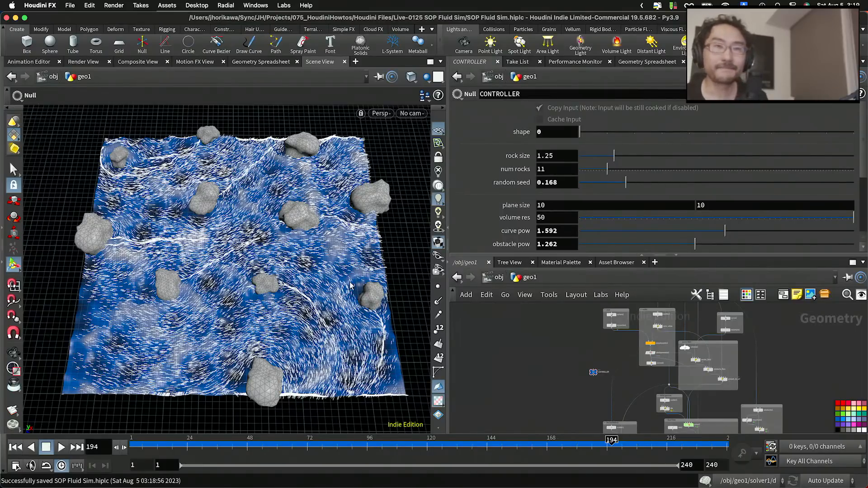
# Play the simulation and set the CONTROLLER's shape to 1 for the pig head.
pyautogui.click(63, 447)
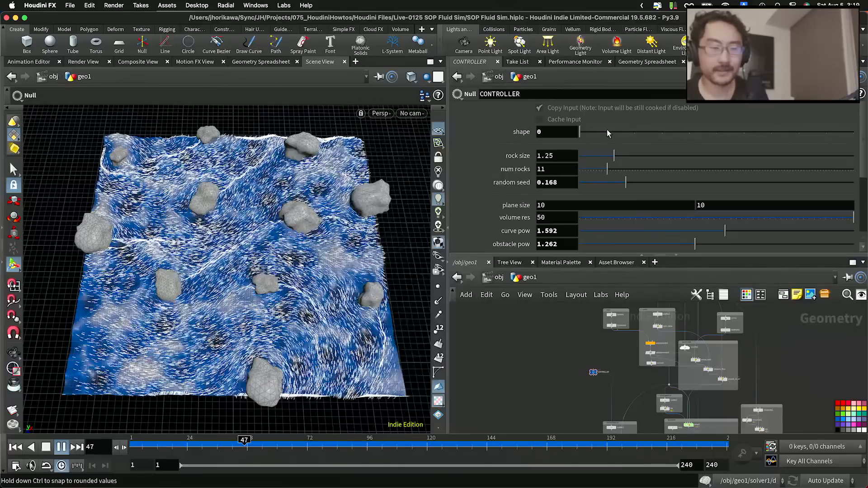
pyautogui.click(607, 131)
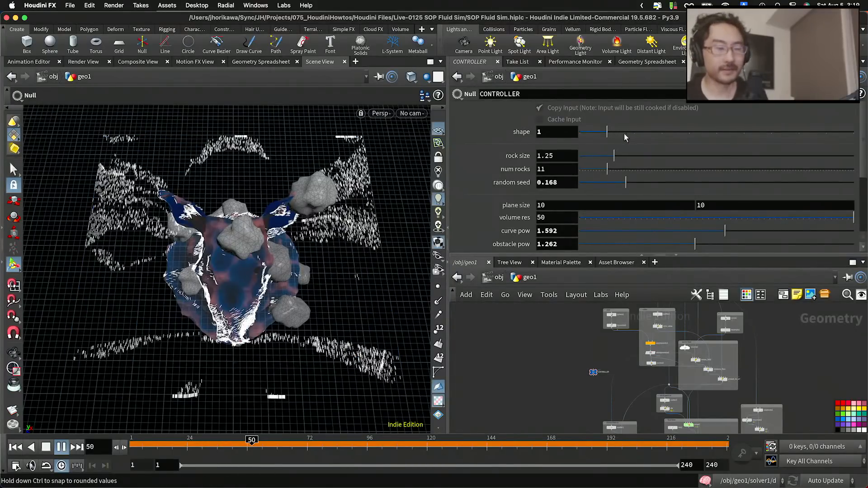
# Return the simulation to frame 1 and set the CONTROLLER's wave subd to 1.
pyautogui.click(167, 441)
pyautogui.hotkey('ctrl', 'Up')
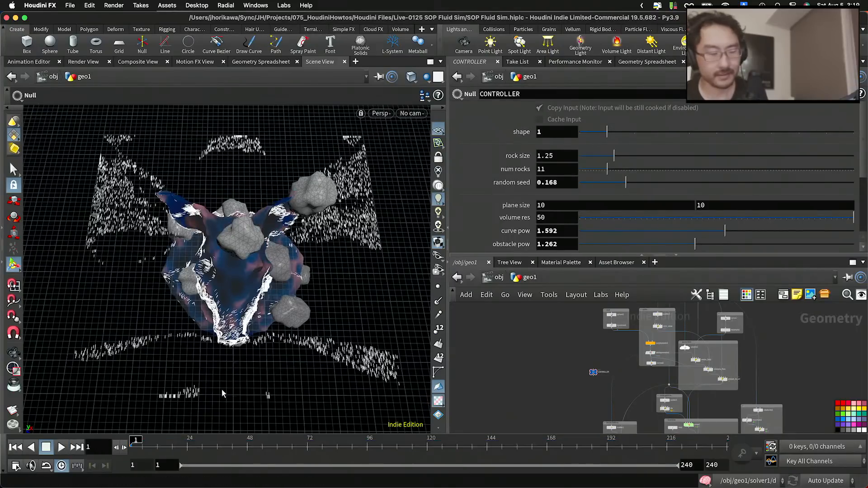
pyautogui.scroll(-6, 629, 209)
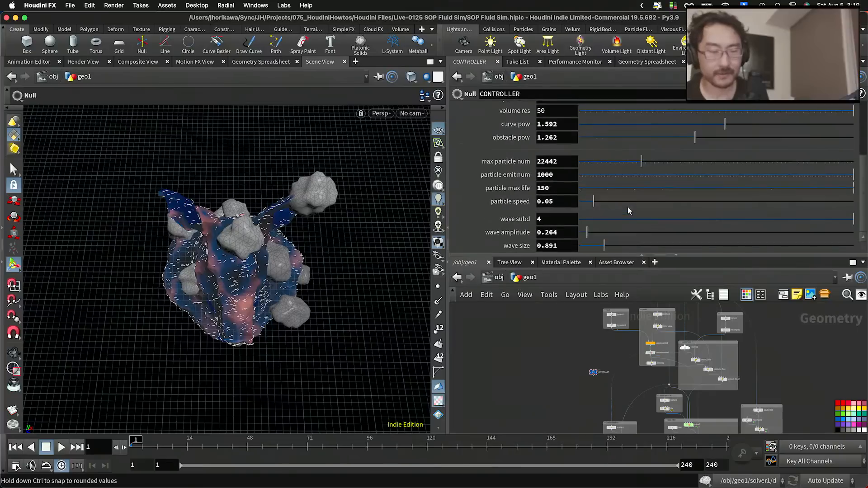
pyautogui.click(717, 244)
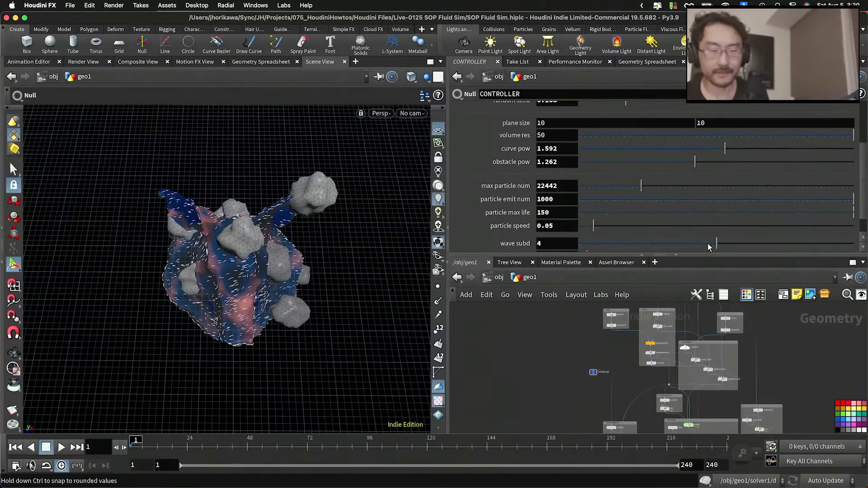
pyautogui.press('Escape')
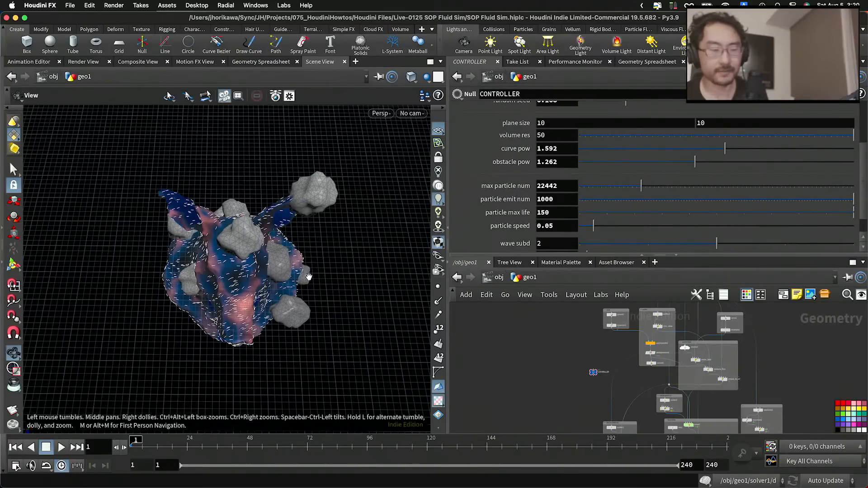
pyautogui.moveTo(309, 275); pyautogui.dragTo(281, 226)
pyautogui.scroll(5, 337, 218)
pyautogui.click(649, 243)
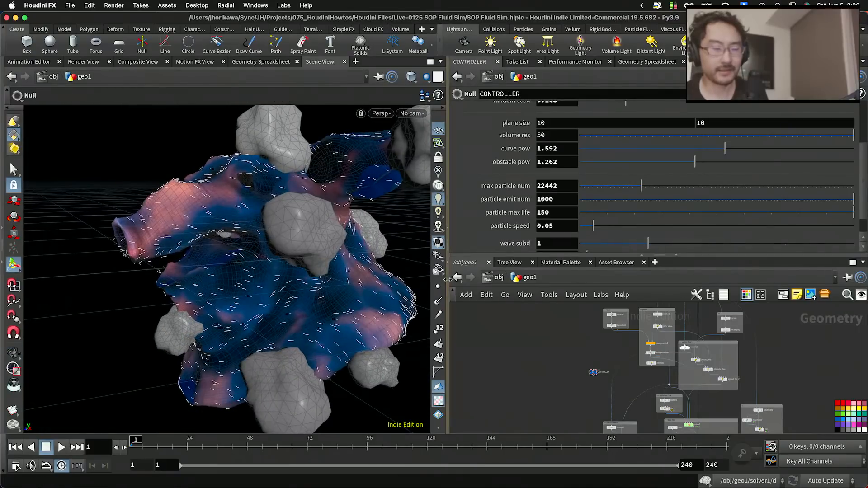
# Play the pig-head simulation and stop it at frame 111 to view the waves up close.
pyautogui.click(61, 447)
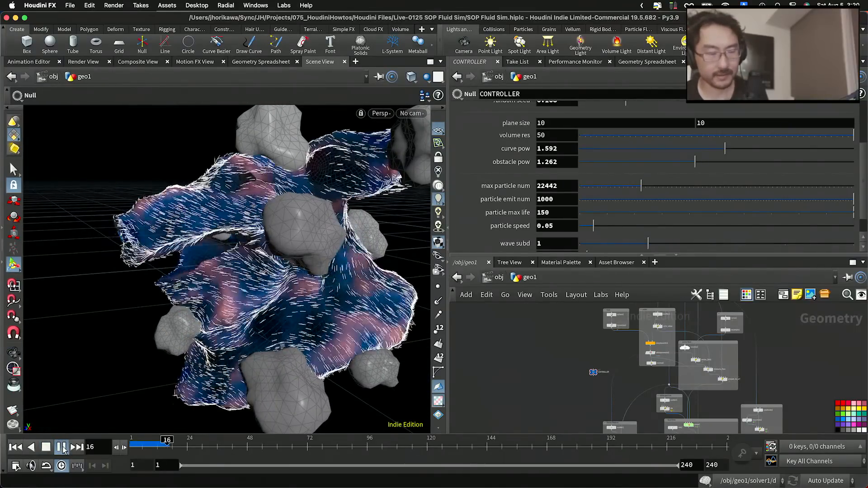
pyautogui.moveTo(233, 263); pyautogui.dragTo(252, 270)
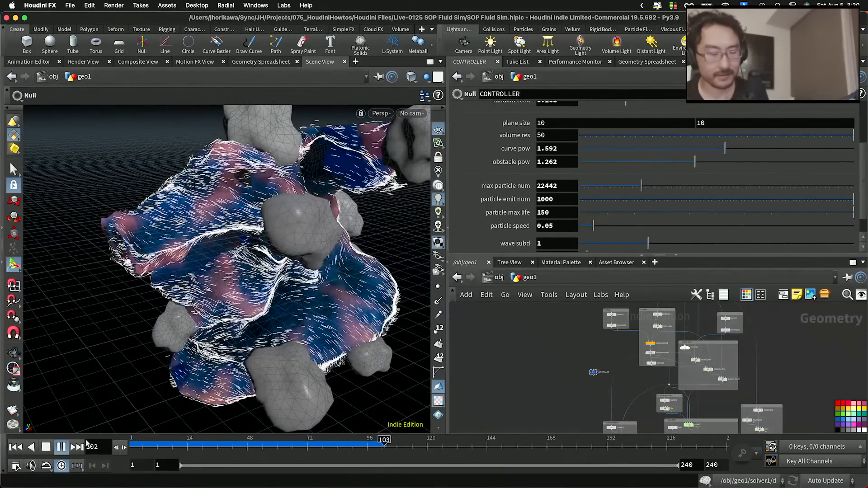
pyautogui.click(62, 447)
# Open the CONTROLLER's parameter interface editor and add color1's Attribute Ramp after the wave size parameter.
pyautogui.scroll(3, 583, 384)
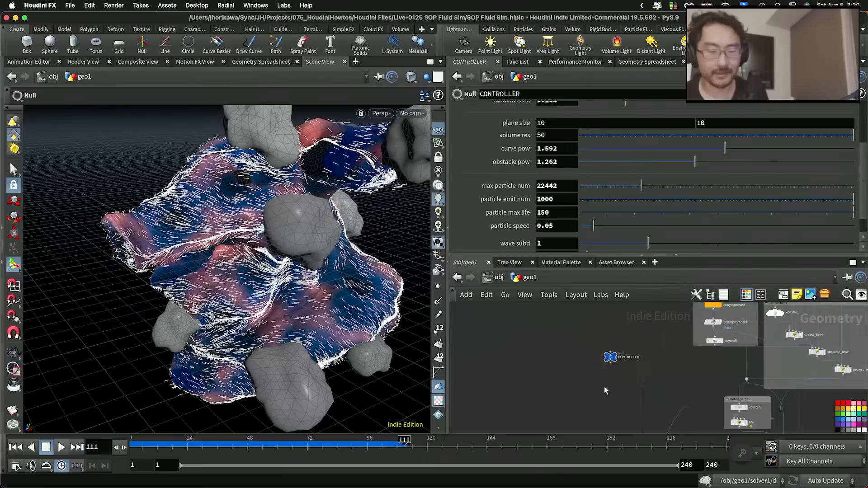
pyautogui.scroll(-2, 796, 105)
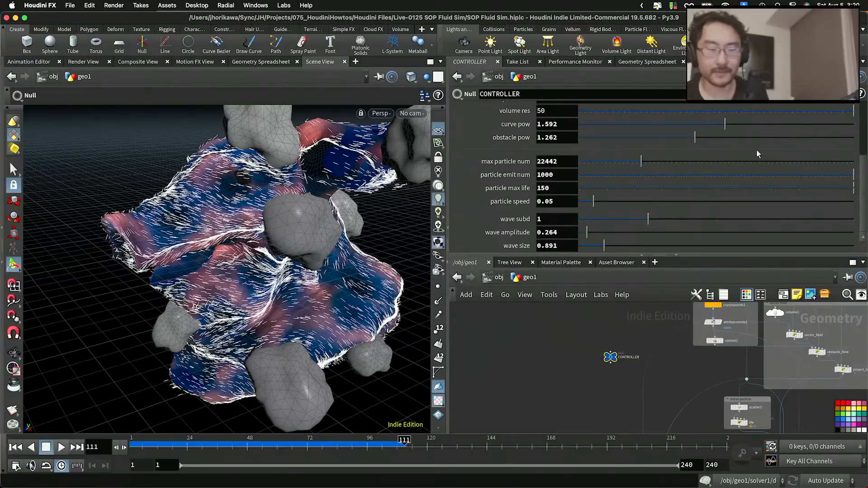
pyautogui.click(796, 105)
pyautogui.click(769, 111)
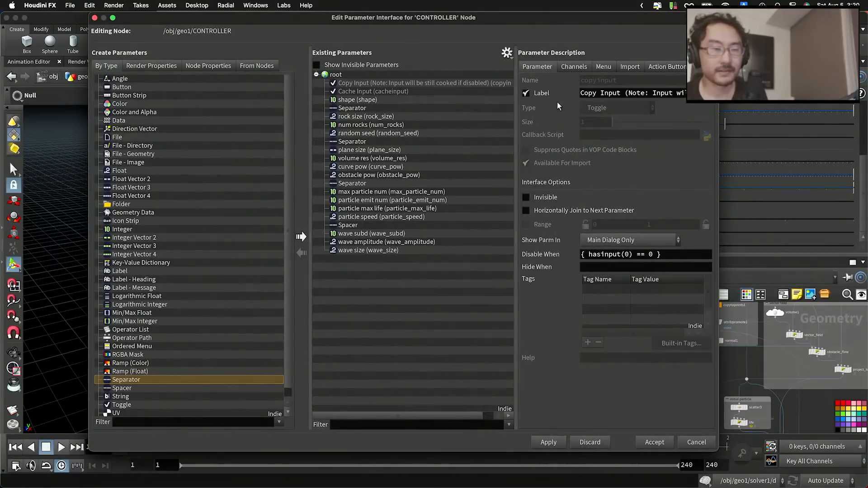
pyautogui.click(506, 52)
pyautogui.click(562, 172)
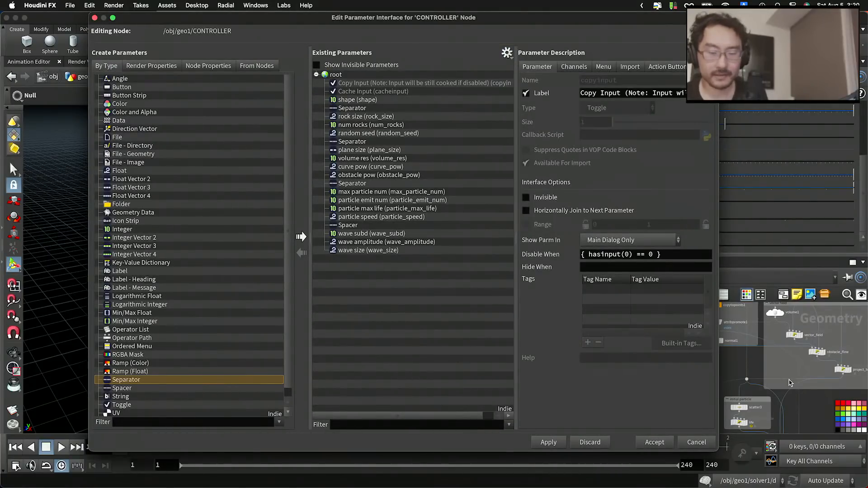
pyautogui.scroll(5, 789, 383)
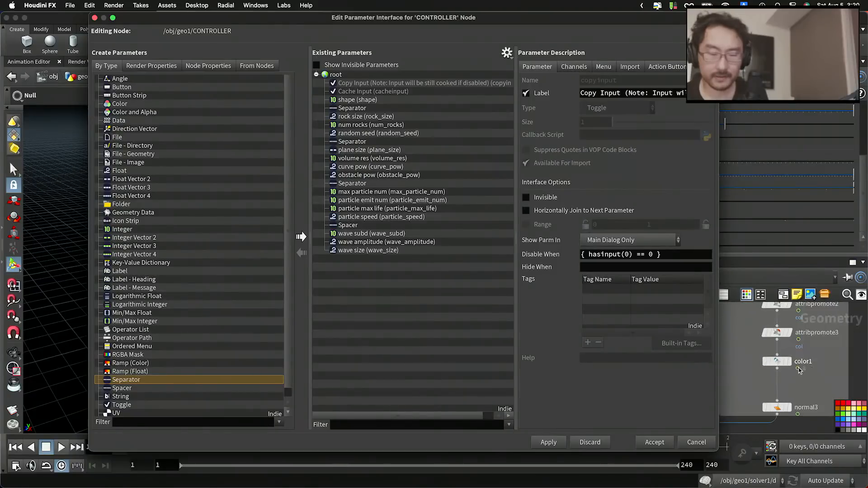
pyautogui.click(789, 373)
pyautogui.moveTo(630, 23); pyautogui.dragTo(361, 31)
pyautogui.moveTo(482, 208); pyautogui.dragTo(117, 273)
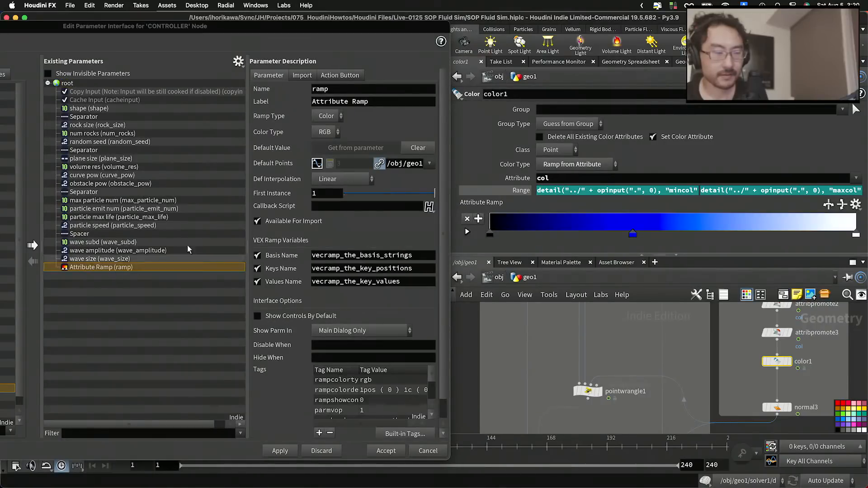
# Name the added ramp parameter wave_col, label it "wave col", and accept the parameter interface changes.
pyautogui.doubleClick(326, 90)
pyautogui.write('wave_col')
pyautogui.press('Tab')
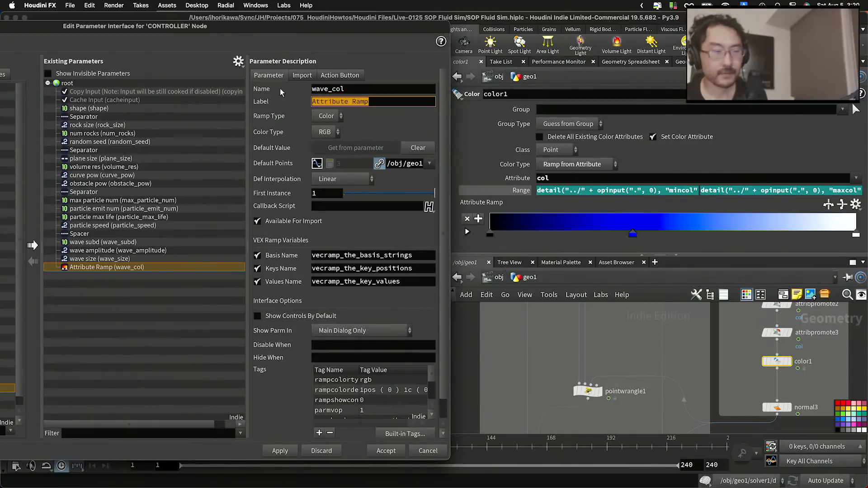
pyautogui.write('wave col')
pyautogui.press('Return')
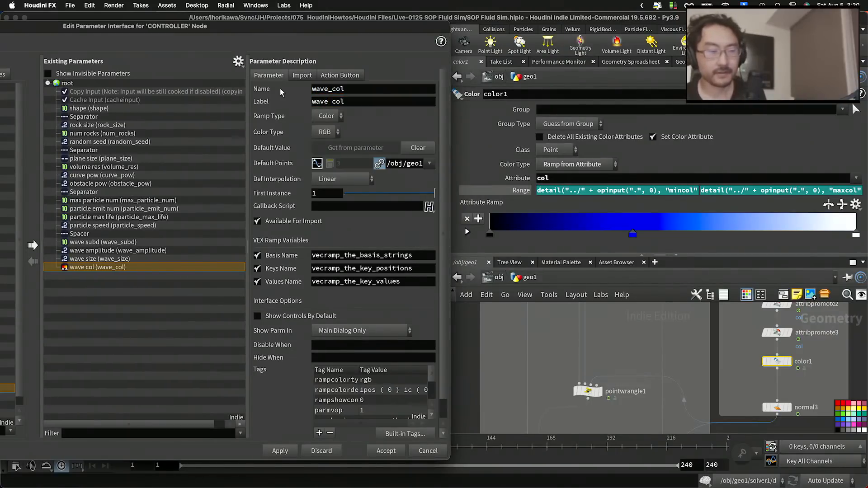
pyautogui.scroll(-1, 306, 362)
pyautogui.click(285, 449)
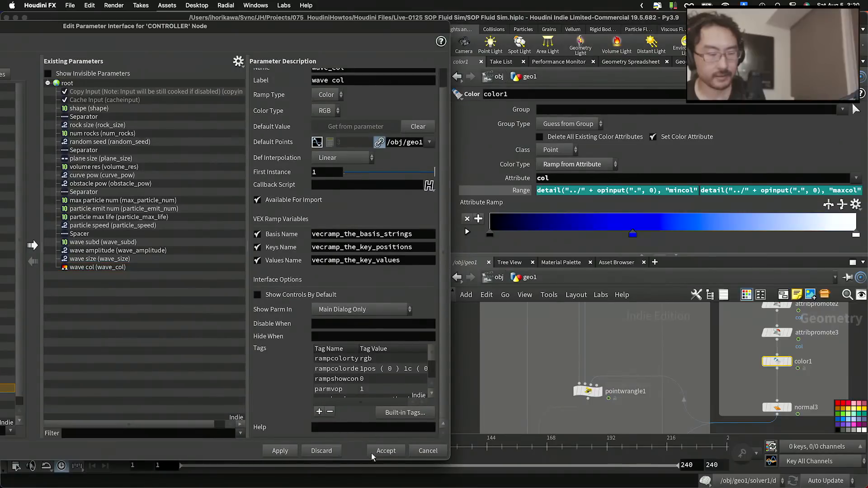
pyautogui.click(382, 451)
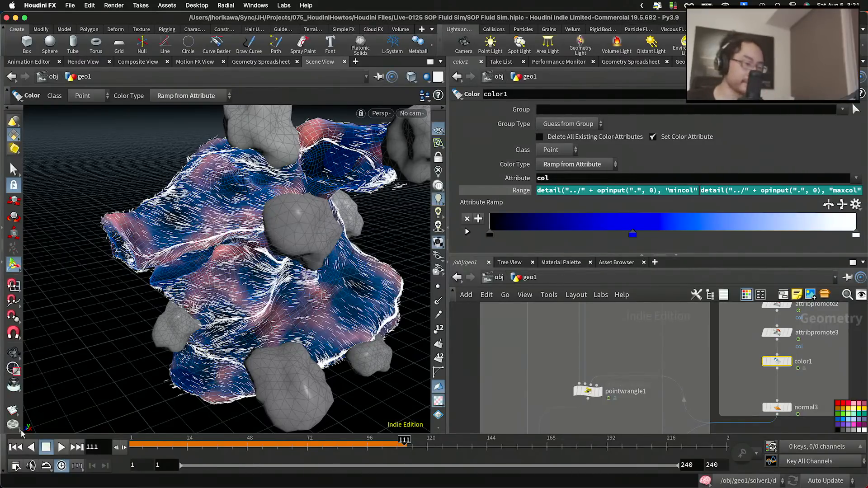
# Return the simulation to frame 1, select merge1 and scrub through the opening frames on the pig head.
pyautogui.click(14, 449)
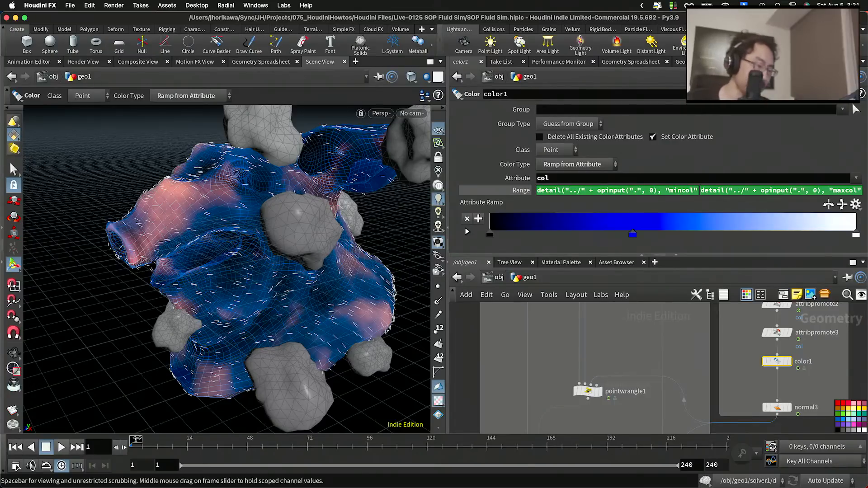
pyautogui.scroll(-5, 614, 338)
pyautogui.scroll(5, 633, 392)
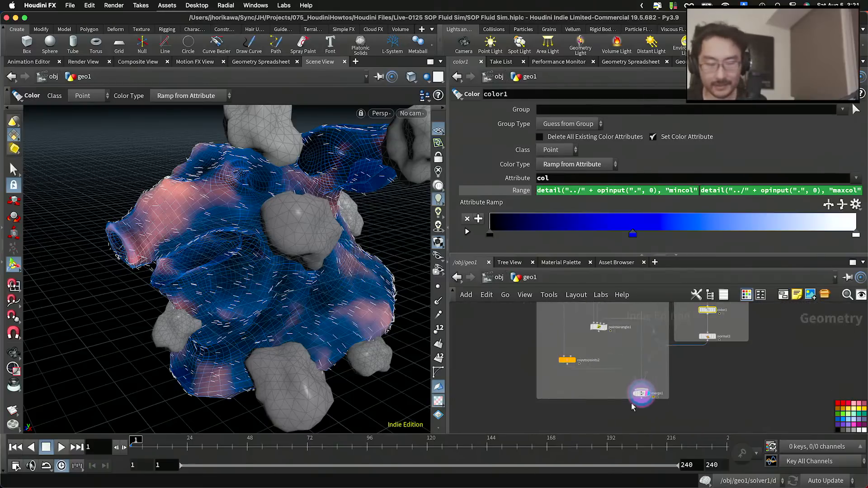
pyautogui.click(648, 384)
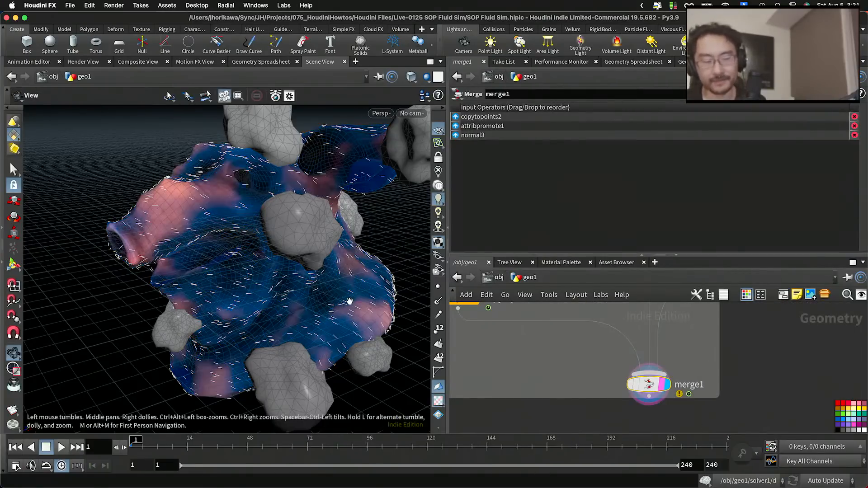
pyautogui.keyDown('alt'); pyautogui.moveTo(349, 301); pyautogui.dragTo(287, 305, button='right'); pyautogui.keyUp('alt')
pyautogui.keyDown('alt'); pyautogui.moveTo(286, 304); pyautogui.dragTo(311, 296); pyautogui.keyUp('alt')
pyautogui.keyDown('alt'); pyautogui.moveTo(311, 297); pyautogui.dragTo(324, 318, button='right'); pyautogui.keyUp('alt')
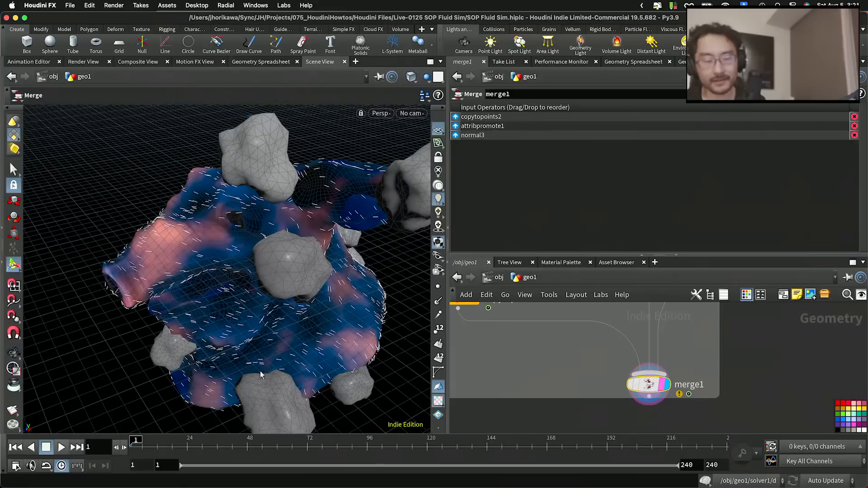
pyautogui.moveTo(178, 441); pyautogui.dragTo(130, 441)
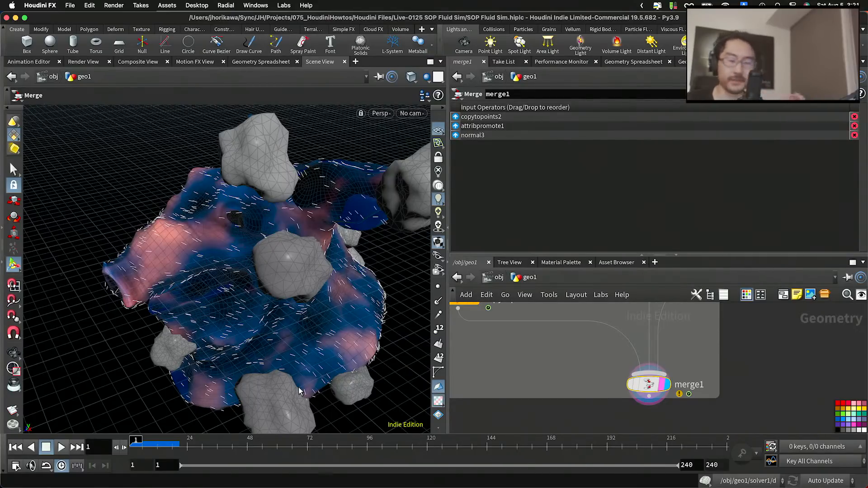
# Select the CONTROLLER null and set its shape to 0 for the flat plane.
pyautogui.scroll(-4, 629, 382)
pyautogui.scroll(-5, 628, 383)
pyautogui.moveTo(542, 328); pyautogui.dragTo(550, 412, button='middle')
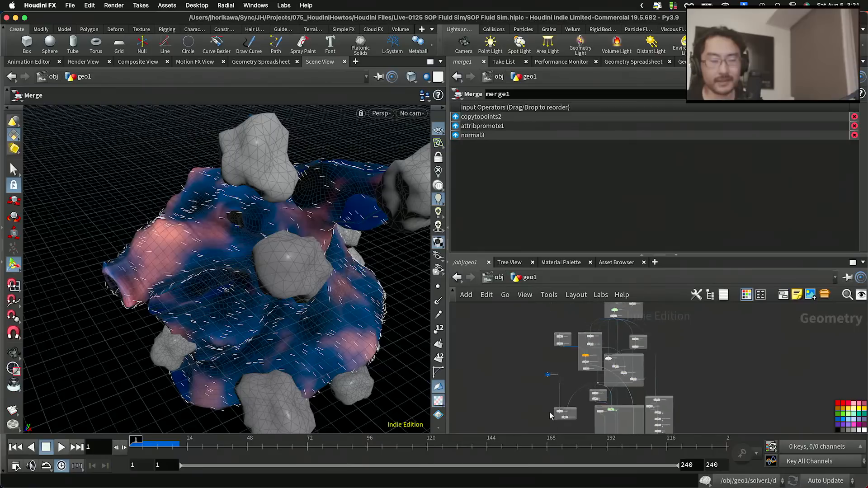
pyautogui.scroll(4, 552, 375)
pyautogui.moveTo(561, 409); pyautogui.dragTo(530, 356)
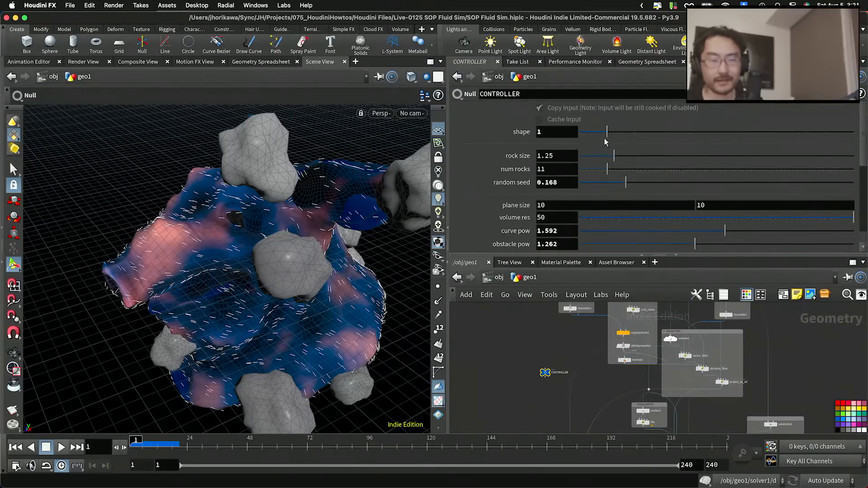
pyautogui.moveTo(605, 134); pyautogui.dragTo(583, 135)
pyautogui.keyDown('alt'); pyautogui.moveTo(306, 283); pyautogui.dragTo(239, 314, button='right'); pyautogui.keyUp('alt')
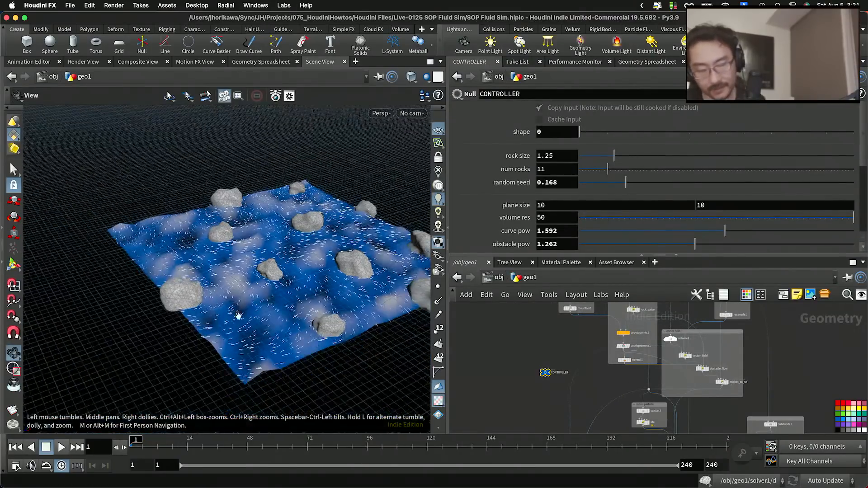
pyautogui.keyDown('alt'); pyautogui.moveTo(238, 313); pyautogui.dragTo(228, 345); pyautogui.keyUp('alt')
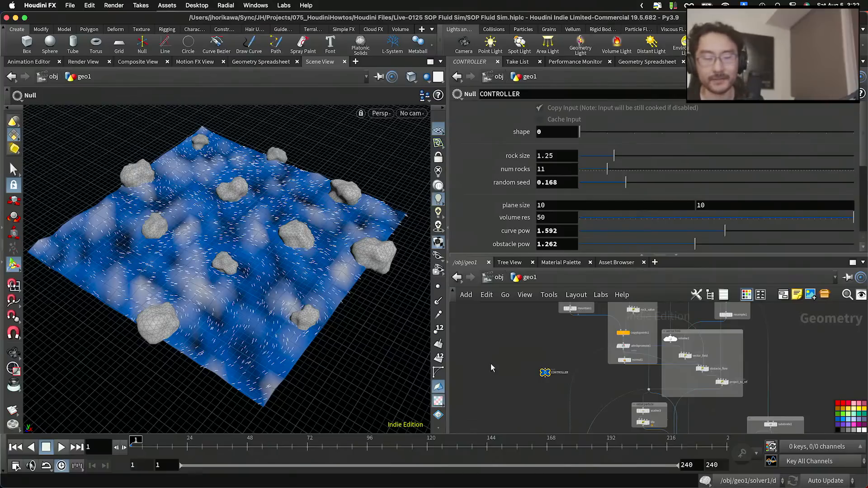
# Shift the CONTROLLER node slightly in the network and save the scene file.
pyautogui.scroll(4, 530, 390)
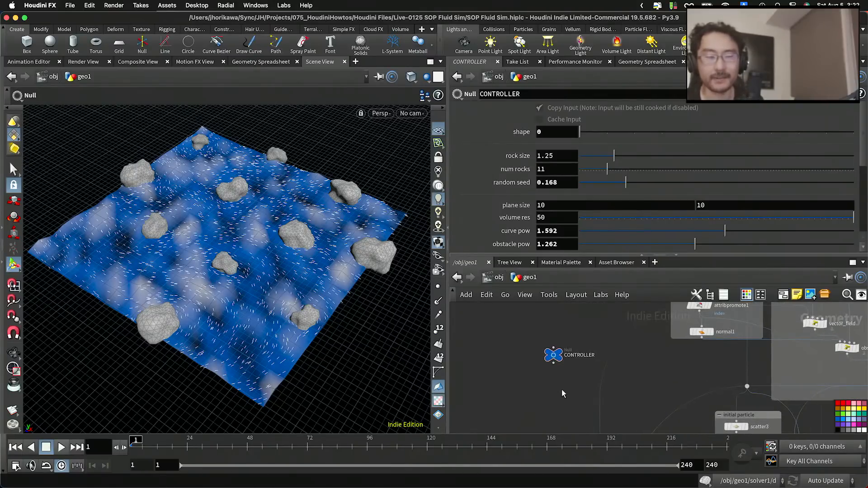
pyautogui.moveTo(553, 356); pyautogui.dragTo(546, 359)
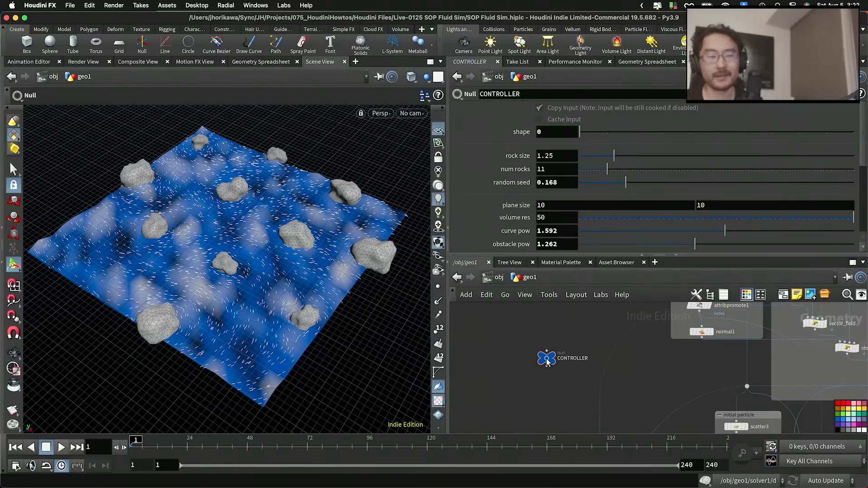
pyautogui.moveTo(547, 359)
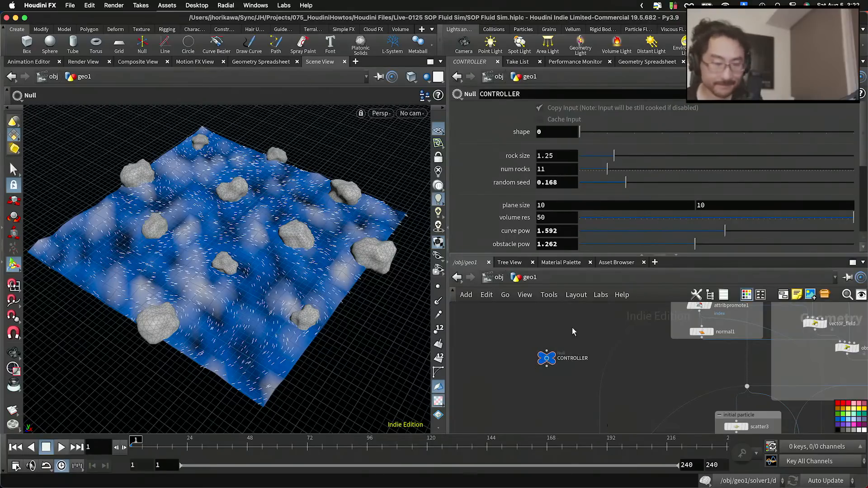
pyautogui.press('super+s')
pyautogui.scroll(-2, 571, 335)
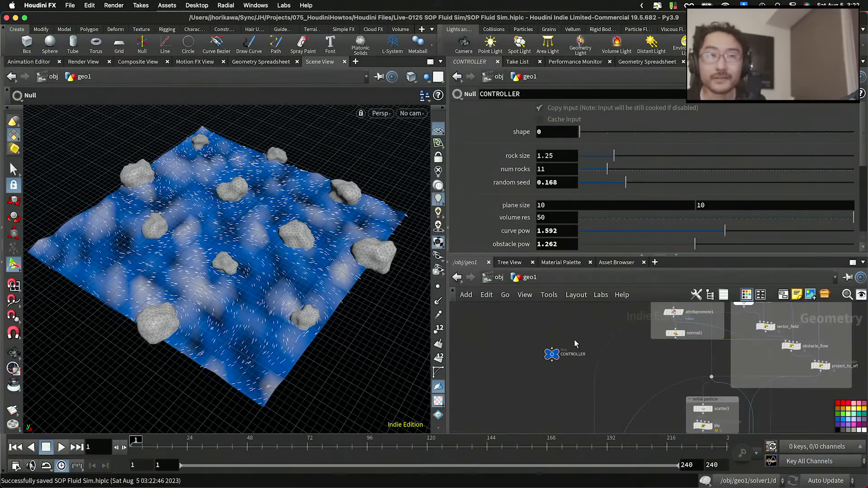
pyautogui.scroll(-3, 575, 340)
pyautogui.scroll(2, 579, 362)
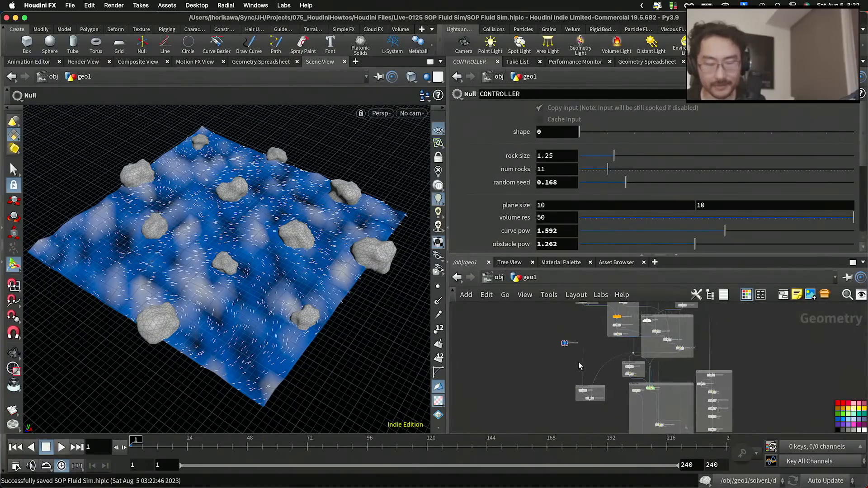
# Look over the object level and its list of other networks, nudge the geo1 node slightly, and return inside it.
pyautogui.click(499, 277)
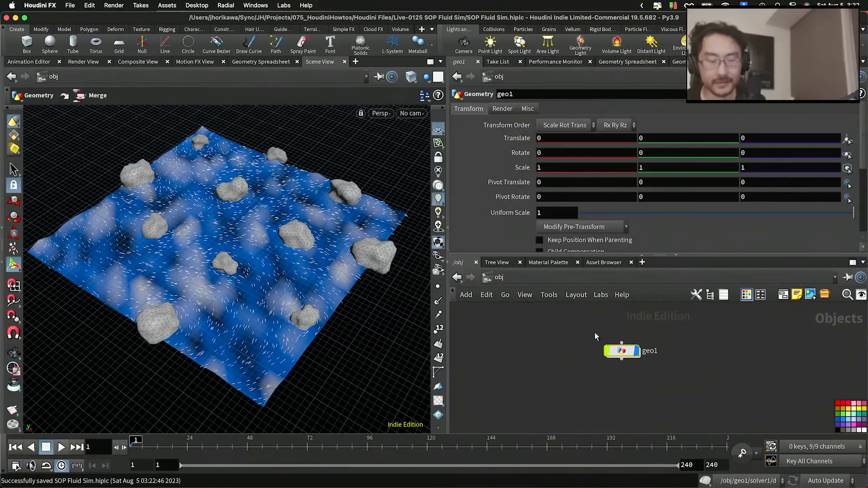
pyautogui.moveTo(602, 348); pyautogui.dragTo(623, 349)
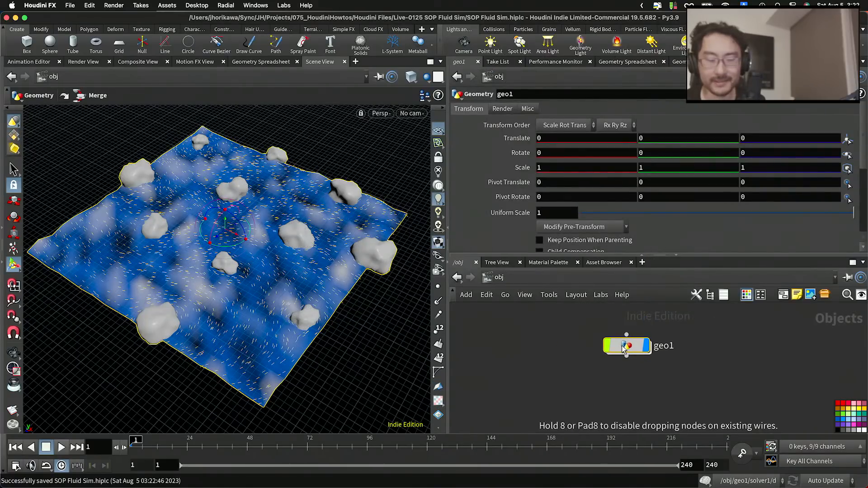
pyautogui.doubleClick(626, 347)
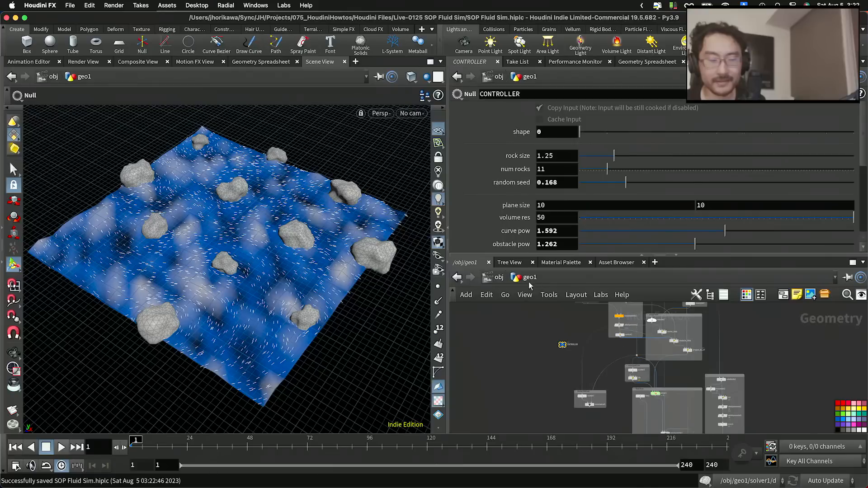
pyautogui.click(499, 277)
pyautogui.moveTo(622, 348); pyautogui.dragTo(622, 344)
pyautogui.click(500, 277)
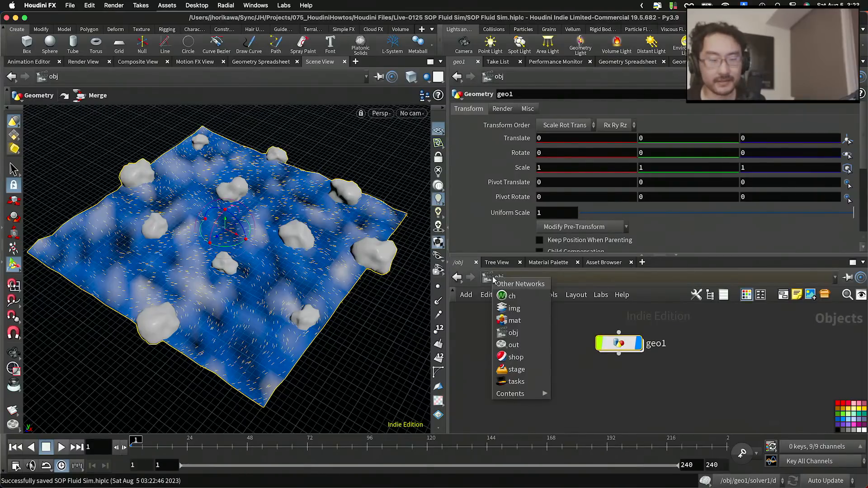
pyautogui.click(489, 322)
pyautogui.doubleClick(606, 342)
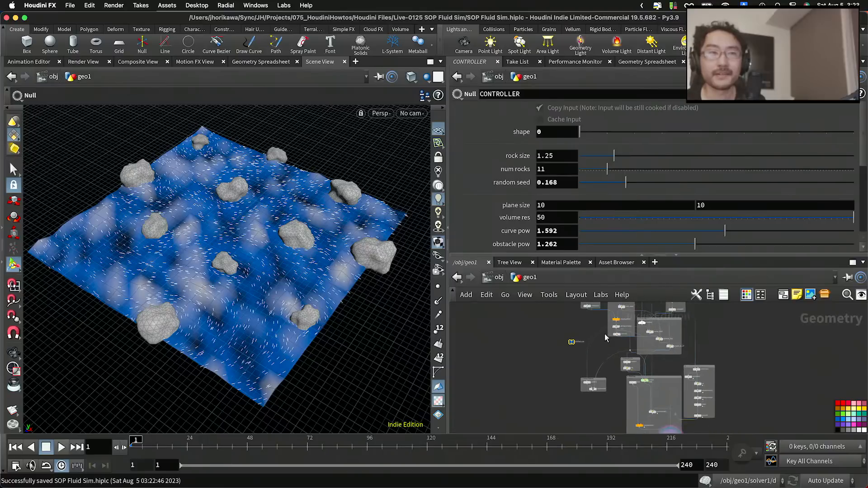
# Move the line1 node down beside copytopoints2, play the simulation and stop it at frame 160.
pyautogui.scroll(5, 598, 379)
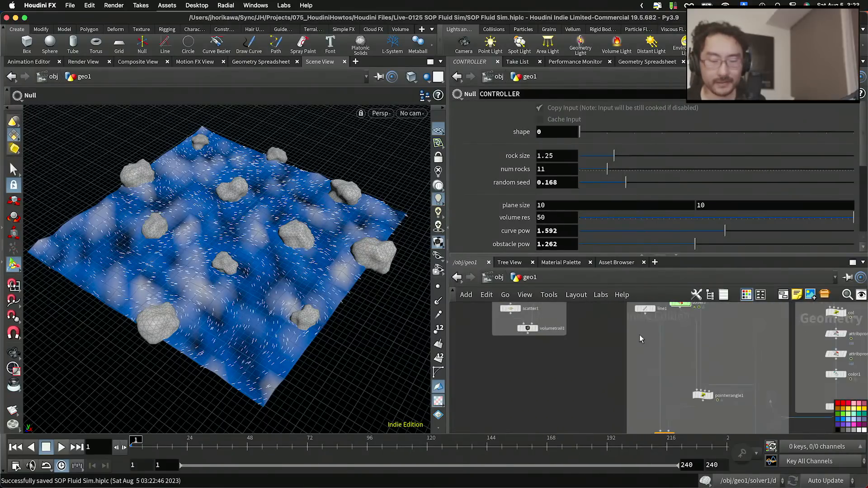
pyautogui.moveTo(648, 310); pyautogui.dragTo(666, 370)
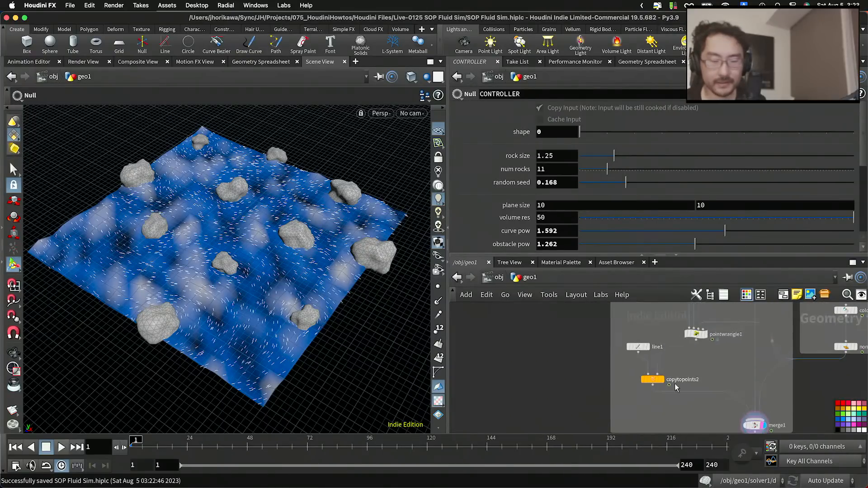
pyautogui.click(60, 448)
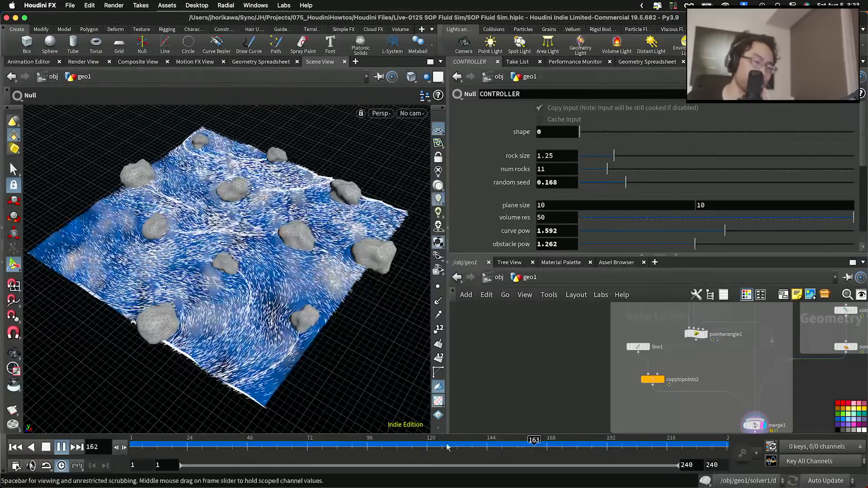
pyautogui.click(526, 445)
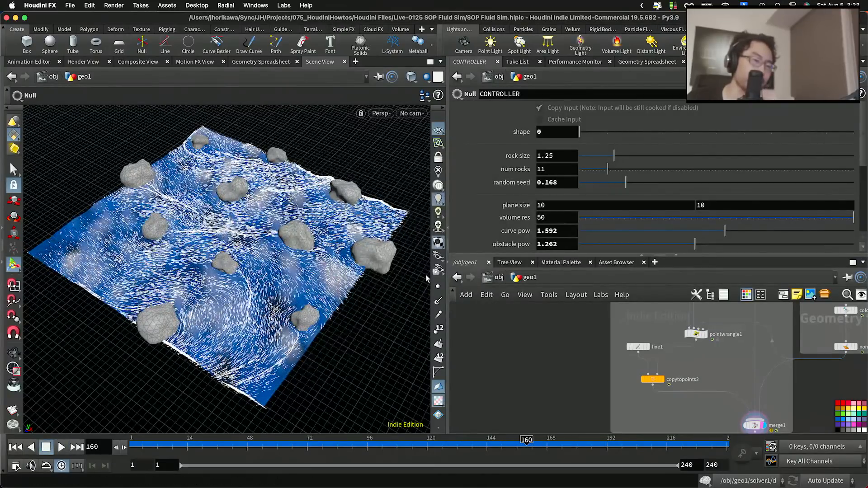
# Reset the viewport and activate the view tool.
pyautogui.click(284, 5)
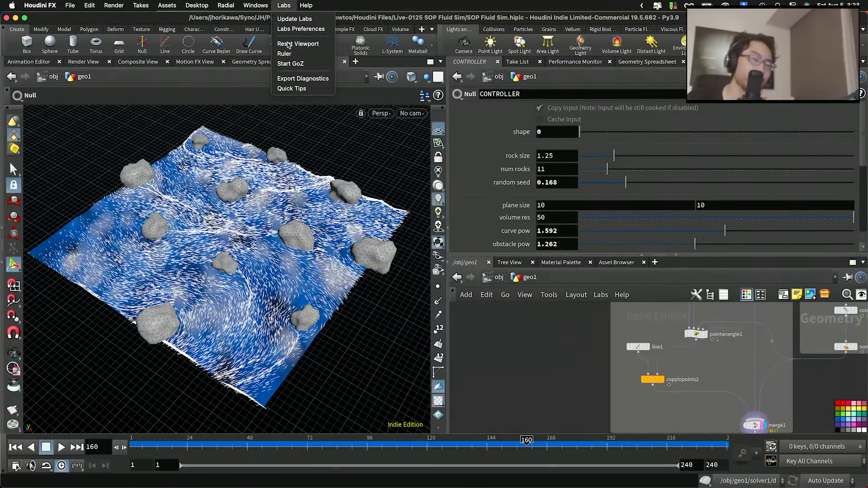
pyautogui.click(290, 45)
pyautogui.press('Escape')
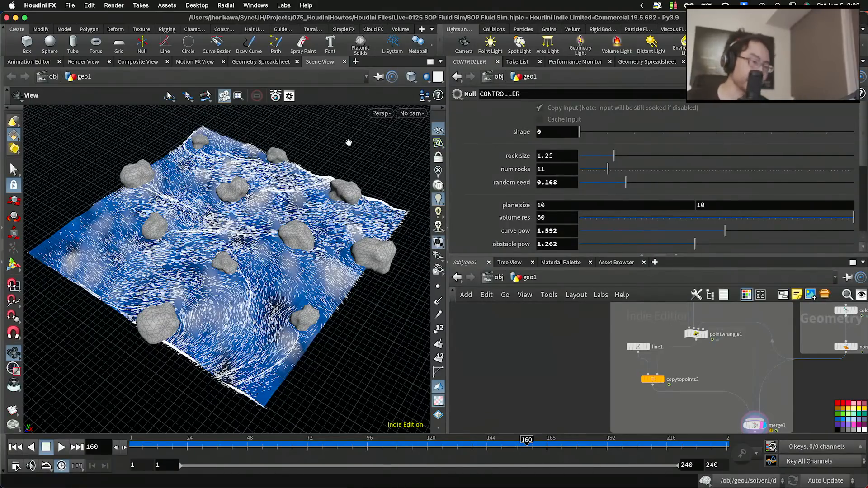
# Examine the particle flow around the rocks up close and from several angles at frame 160.
pyautogui.moveTo(341, 178); pyautogui.dragTo(331, 197)
pyautogui.scroll(5, 310, 199)
pyautogui.moveTo(261, 230); pyautogui.dragTo(300, 240)
pyautogui.scroll(5, 290, 226)
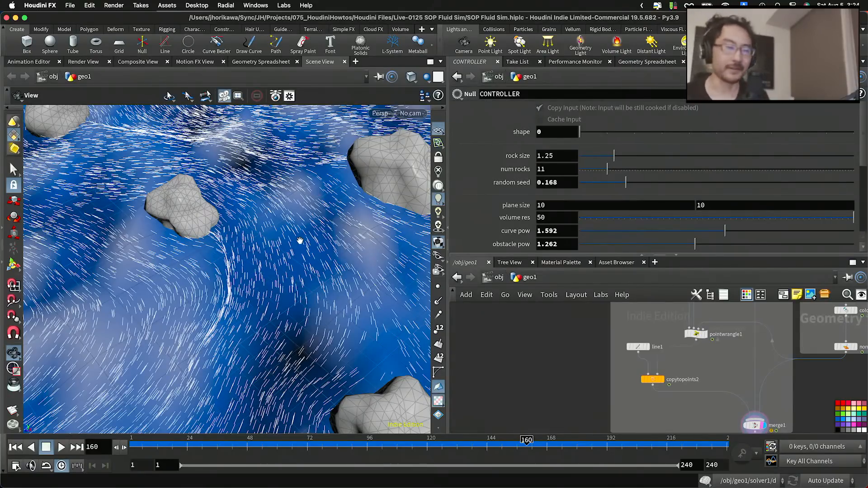
pyautogui.moveTo(301, 217); pyautogui.dragTo(226, 249, button='right')
pyautogui.moveTo(195, 267); pyautogui.dragTo(264, 265)
pyautogui.moveTo(264, 265); pyautogui.dragTo(284, 283, button='right')
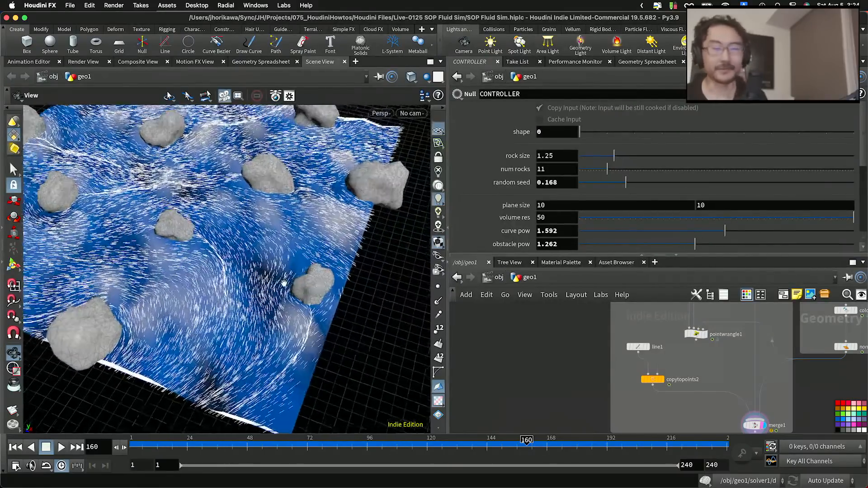
pyautogui.moveTo(284, 284); pyautogui.dragTo(286, 288, button='middle')
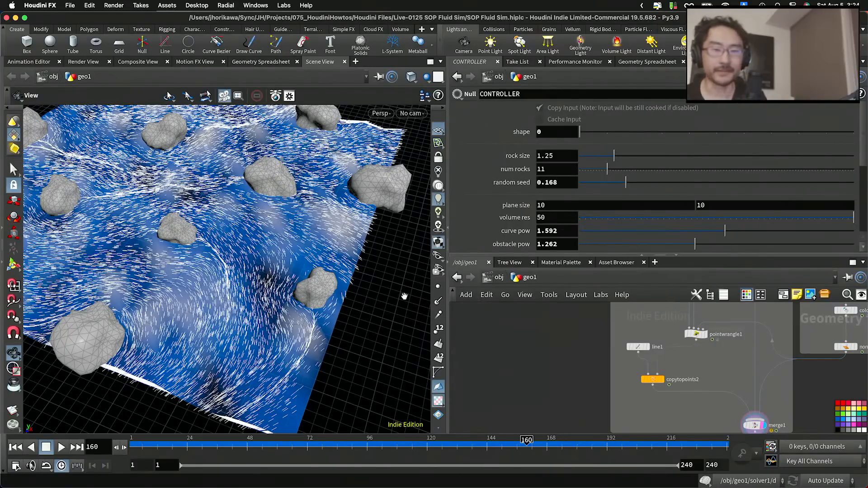
# Enlarge the network editor and tidy the positions of line1 and copytopoints2 beneath pointwrangle1.
pyautogui.scroll(-3, 539, 331)
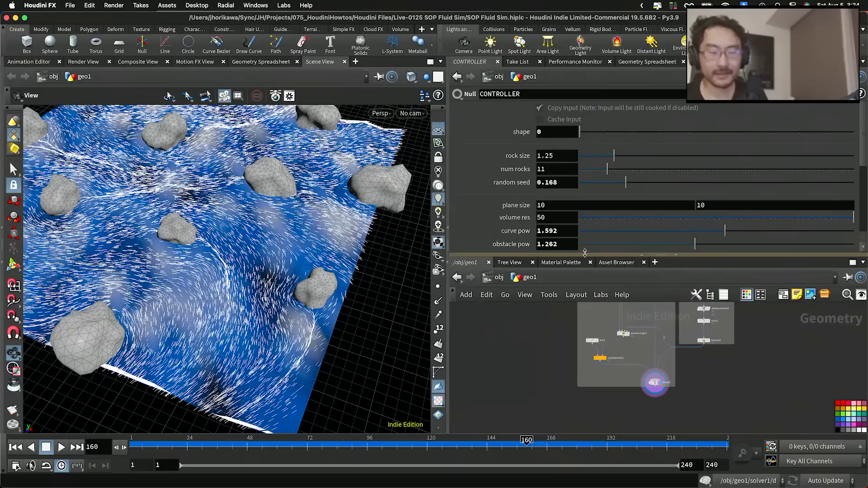
pyautogui.moveTo(584, 255); pyautogui.dragTo(584, 219)
pyautogui.scroll(5, 608, 326)
pyautogui.moveTo(589, 312); pyautogui.dragTo(612, 325)
pyautogui.moveTo(584, 326); pyautogui.dragTo(595, 366, button='middle')
pyautogui.moveTo(577, 305); pyautogui.dragTo(586, 325)
pyautogui.moveTo(630, 360); pyautogui.dragTo(641, 354)
pyautogui.scroll(-1, 671, 401)
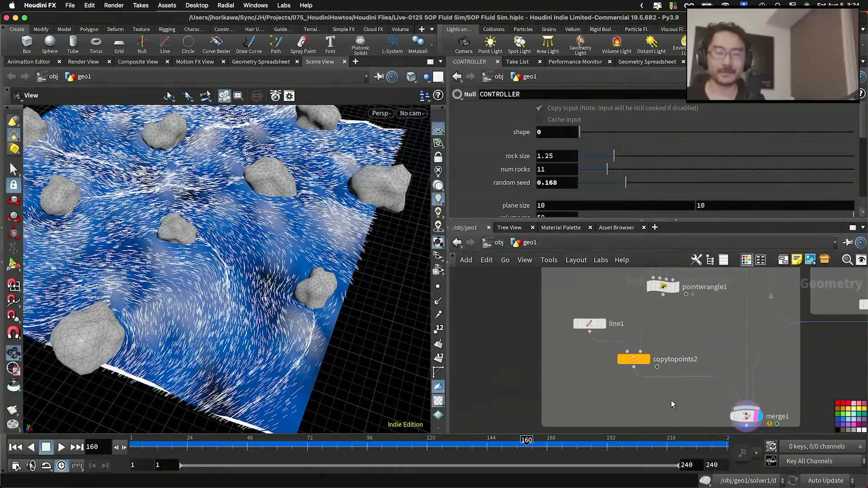
# Extend the lower edge of the network box so that it fully encloses merge1.
pyautogui.moveTo(672, 402); pyautogui.dragTo(638, 352, button='middle')
pyautogui.scroll(2, 665, 373)
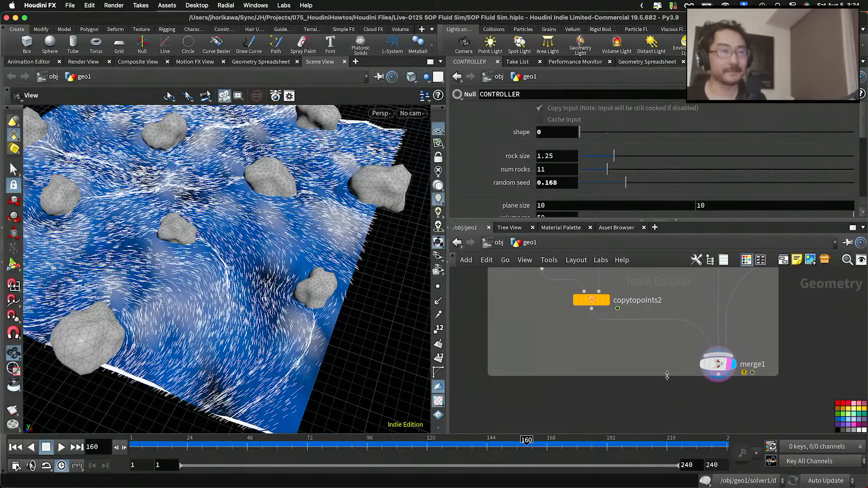
pyautogui.moveTo(667, 376); pyautogui.dragTo(668, 389)
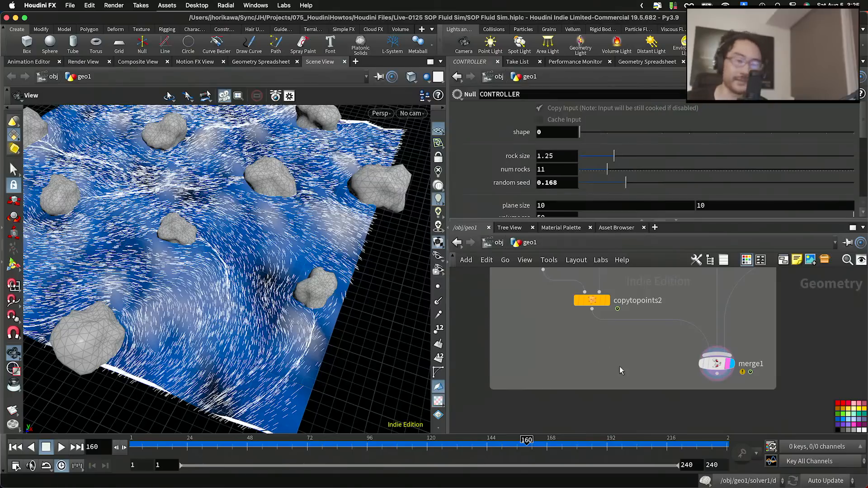
# Set the CONTROLLER's wave subd to 4 and save the scene file.
pyautogui.scroll(-3, 621, 366)
pyautogui.scroll(-5, 691, 159)
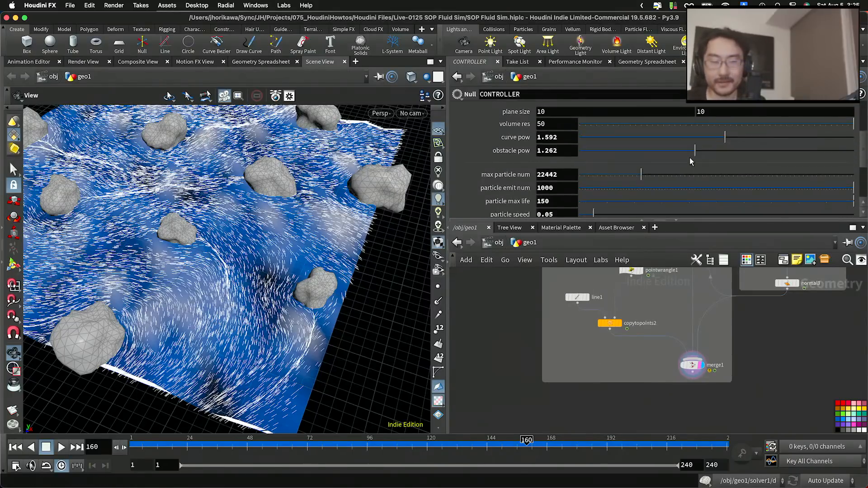
pyautogui.moveTo(696, 157); pyautogui.dragTo(844, 162)
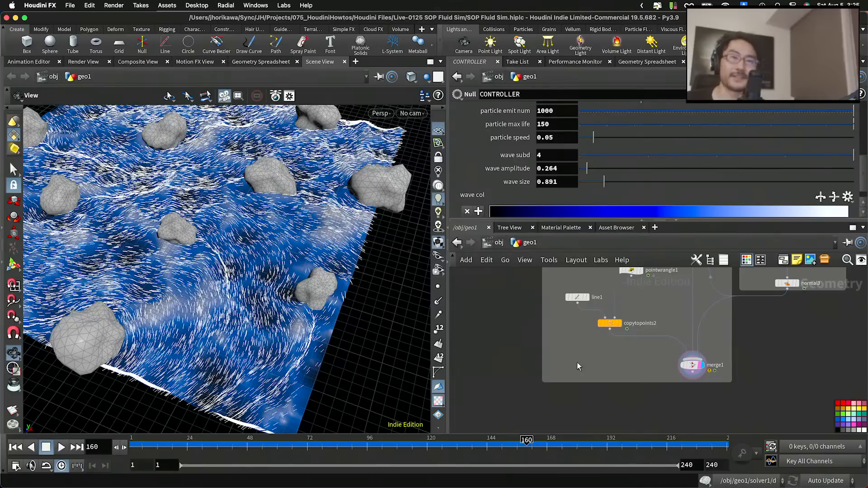
pyautogui.hotkey('ctrl', 's')
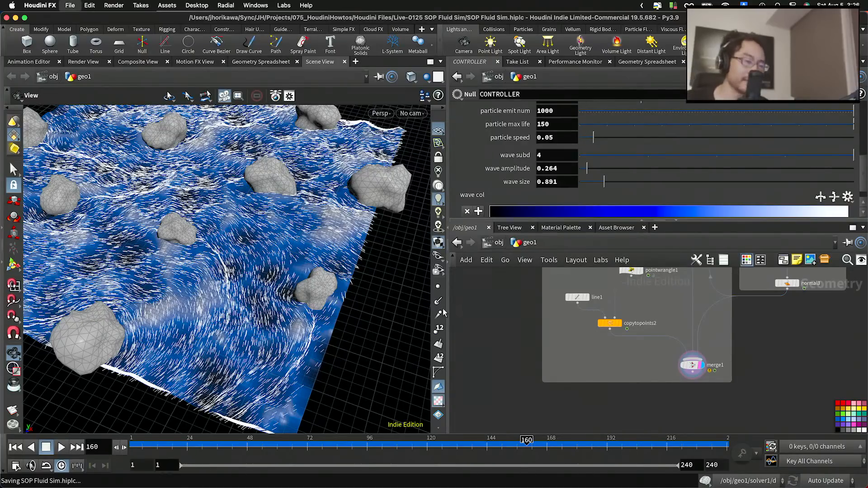
# Switch the viewport shading to Smooth Shaded and view the water surface with its rocks from another angle.
pyautogui.moveTo(364, 277); pyautogui.dragTo(335, 328)
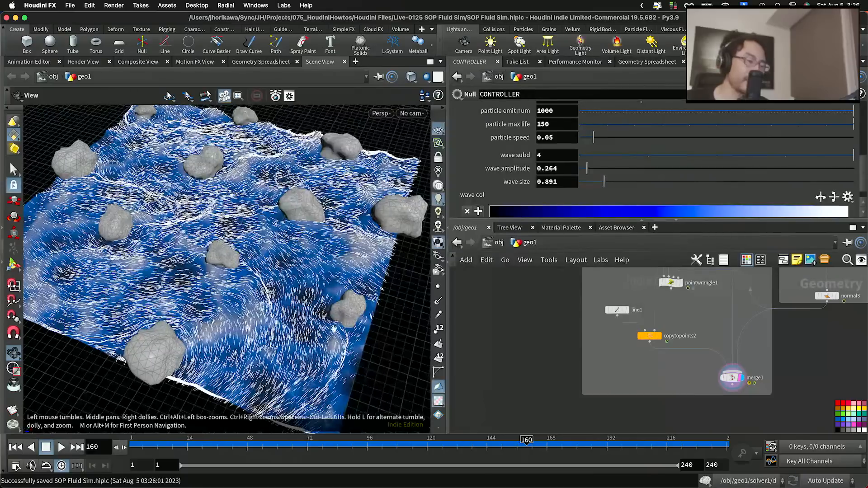
pyautogui.click(382, 113)
pyautogui.moveTo(398, 169)
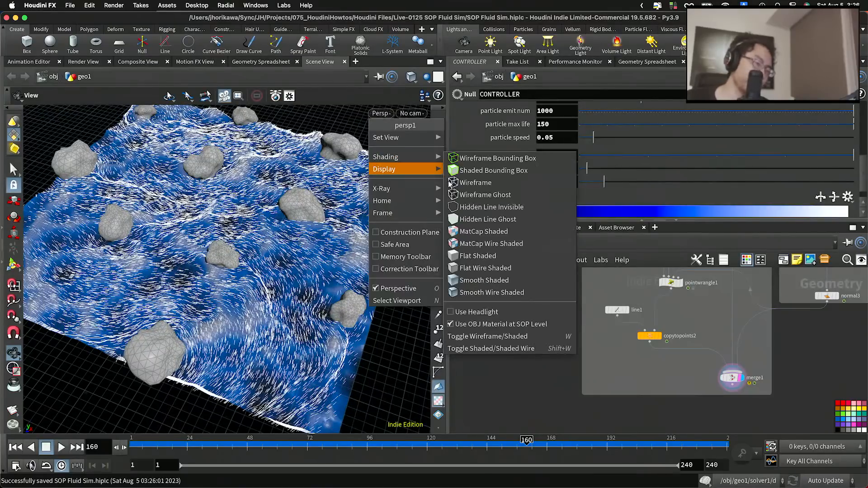
pyautogui.click(484, 280)
pyautogui.moveTo(289, 281); pyautogui.dragTo(220, 318)
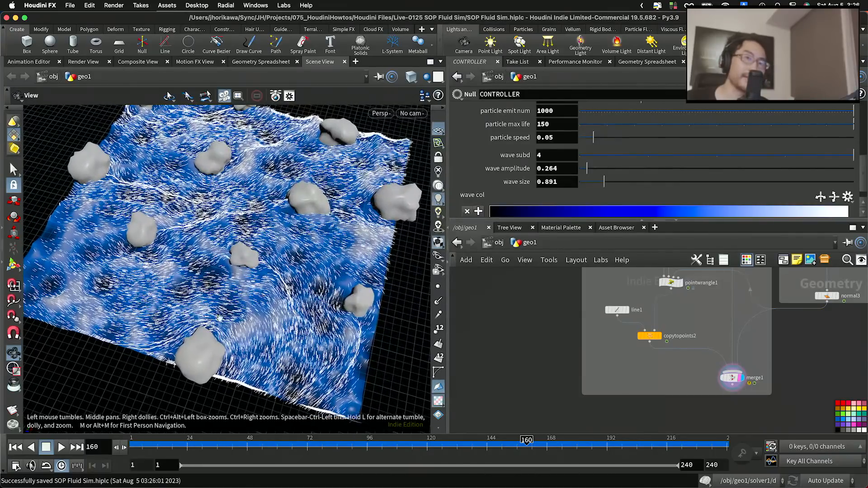
# Play the simulation in the smooth-shaded view, examine the flow from different angles, and stop at frame 111.
pyautogui.click(60, 448)
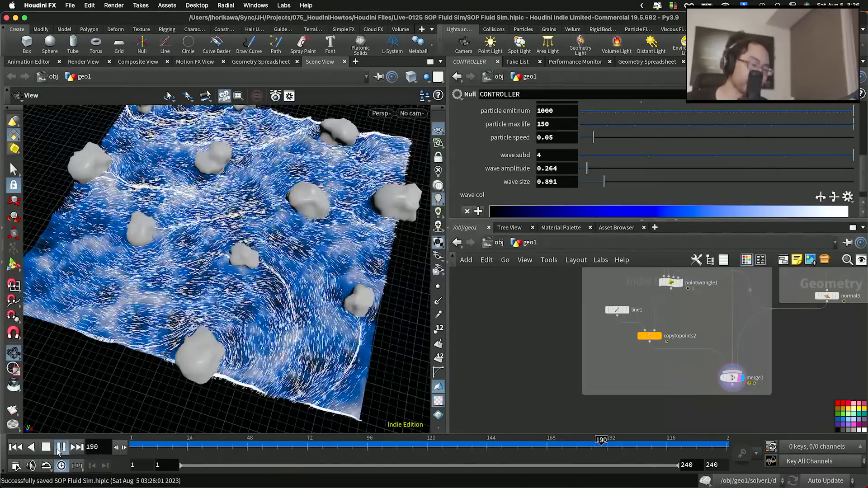
pyautogui.moveTo(196, 330); pyautogui.dragTo(217, 282)
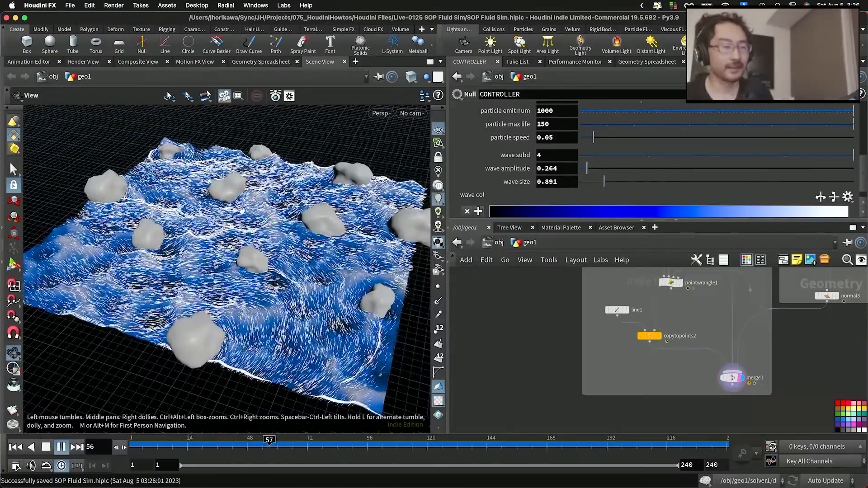
pyautogui.moveTo(245, 217); pyautogui.dragTo(246, 196)
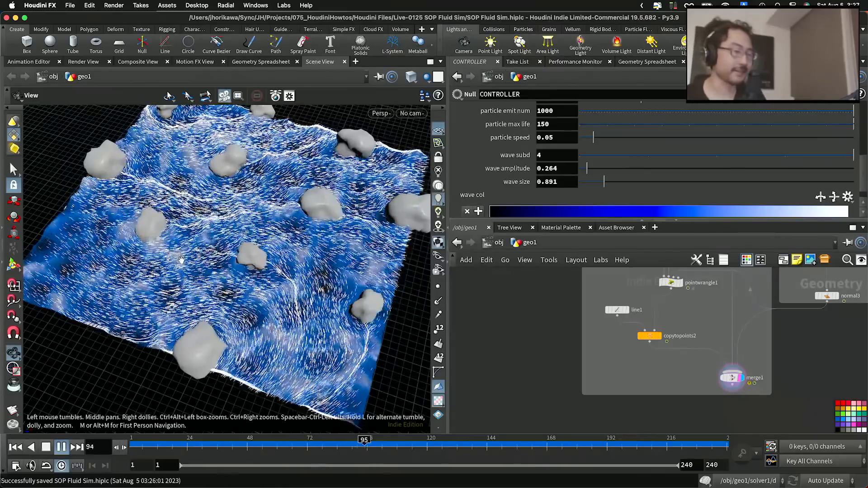
pyautogui.click(62, 447)
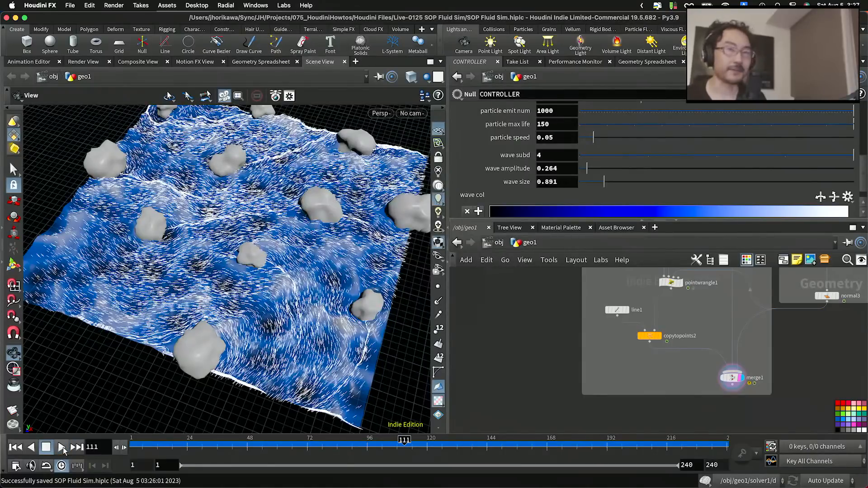